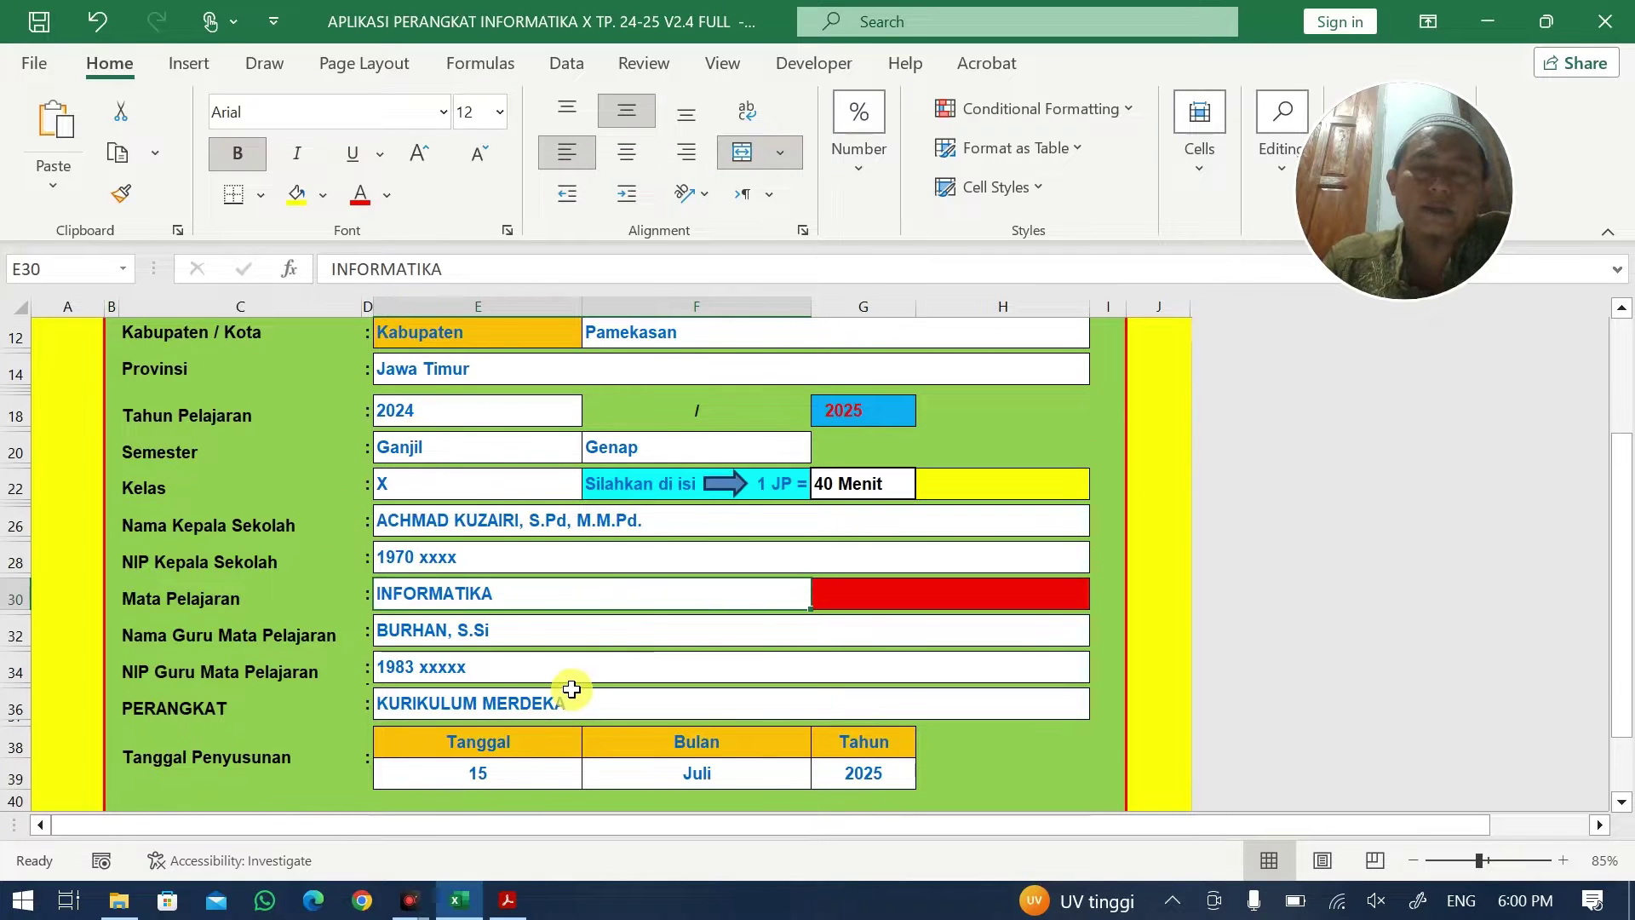
- Review the school, class, semester and subject entries on the Kurikulum Merdeka identity sheet
{"action": "scroll", "coordinate": [574, 685], "scroll_direction": "up", "scroll_amount": 2}
{"action": "scroll", "coordinate": [565, 579], "scroll_direction": "down", "scroll_amount": 2}
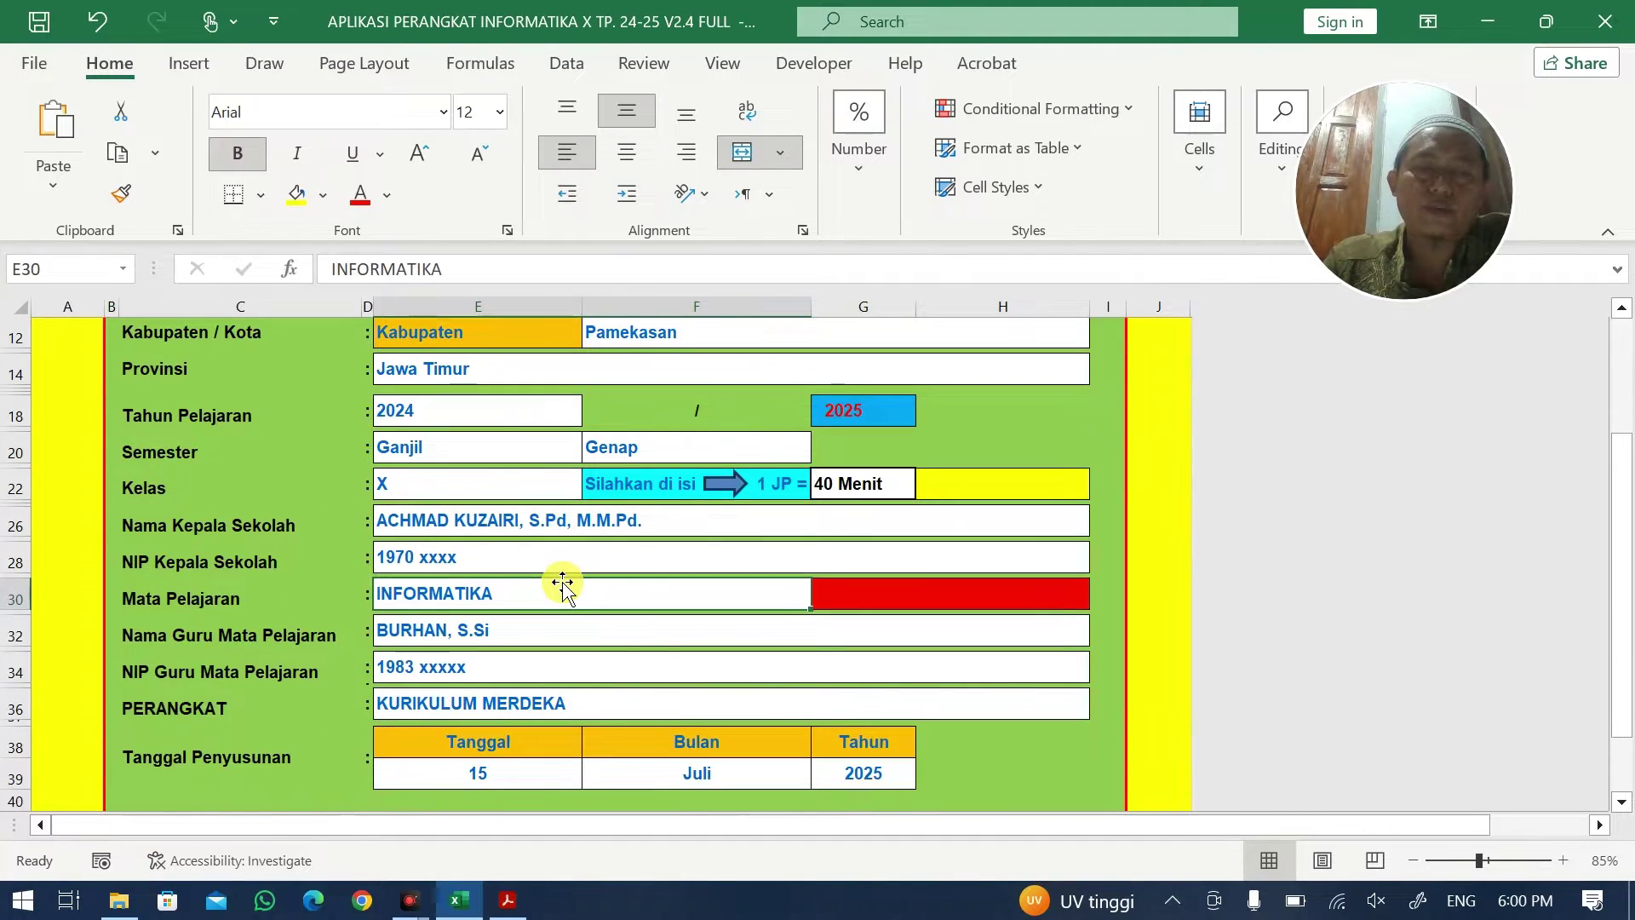
{"action": "scroll", "coordinate": [472, 656], "scroll_direction": "up", "scroll_amount": 2}
{"action": "left_click", "coordinate": [420, 546]}
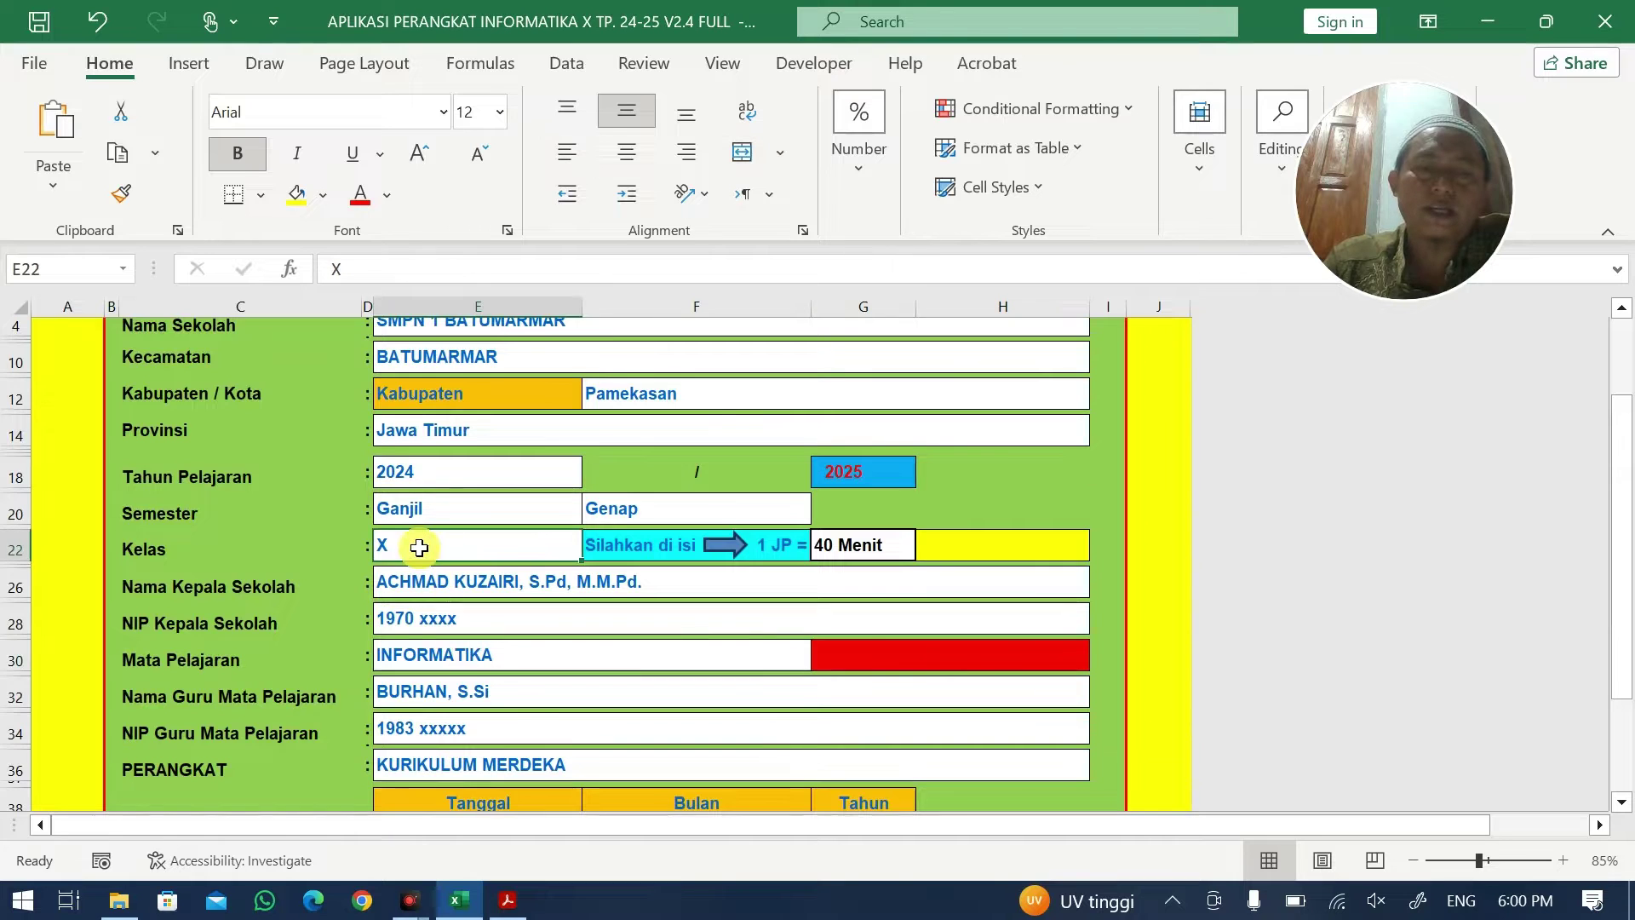
{"action": "scroll", "coordinate": [427, 549], "scroll_direction": "up", "scroll_amount": 3}
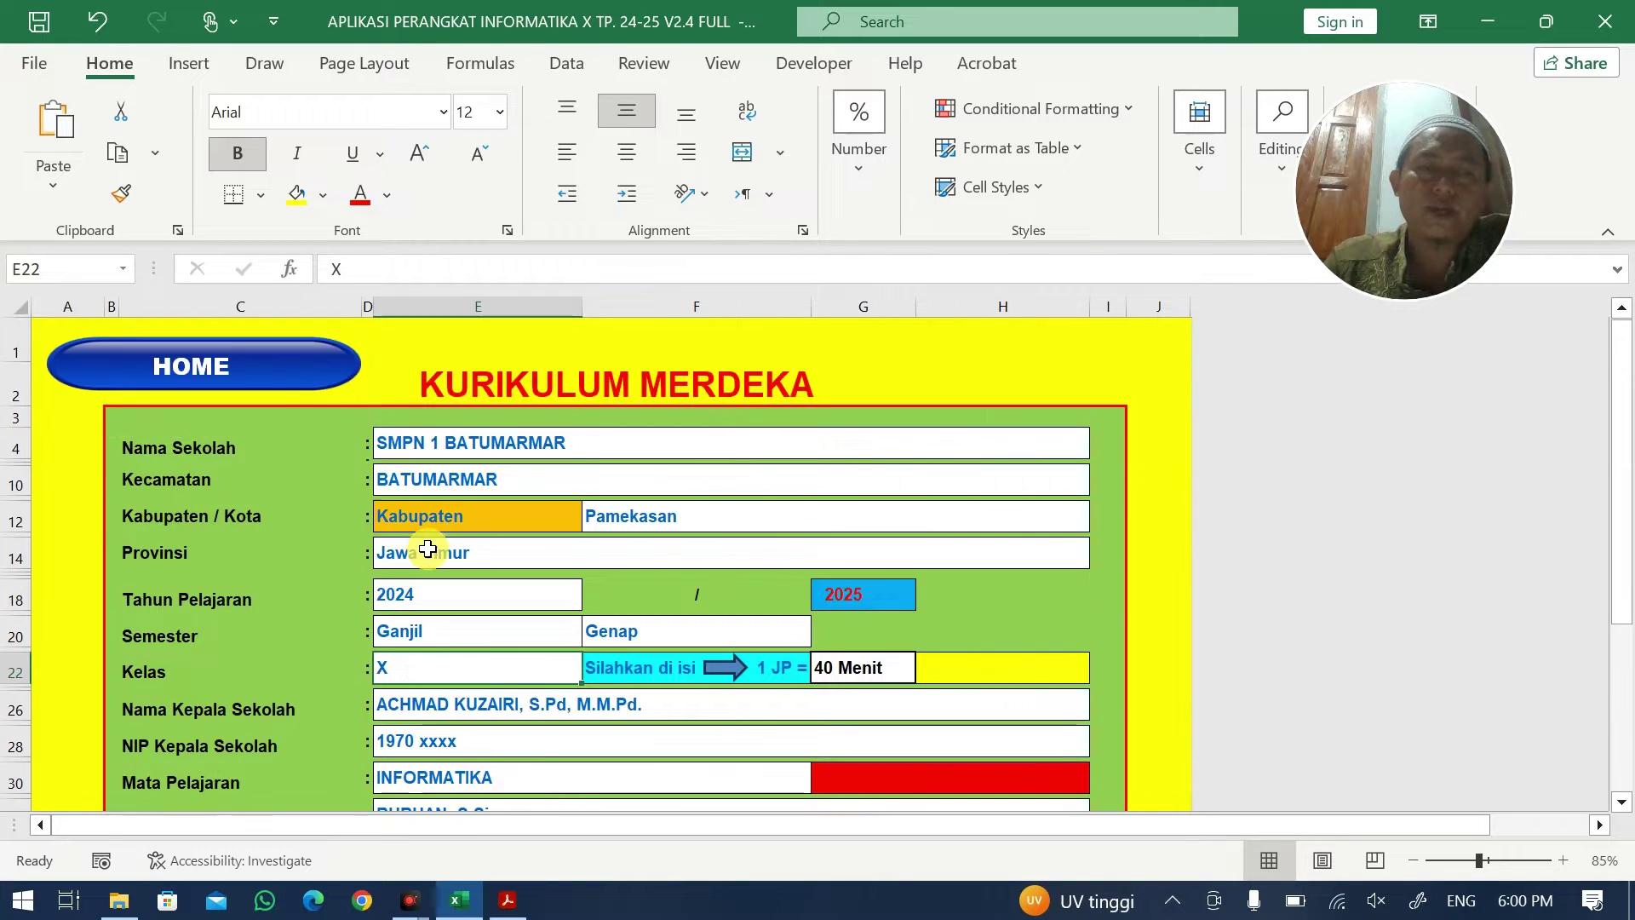
- Return to the home menu, open the CP, TP and materials input sheet, and select the empty Capaian Umum cell B7
{"action": "left_click", "coordinate": [271, 383]}
{"action": "left_click", "coordinate": [152, 456]}
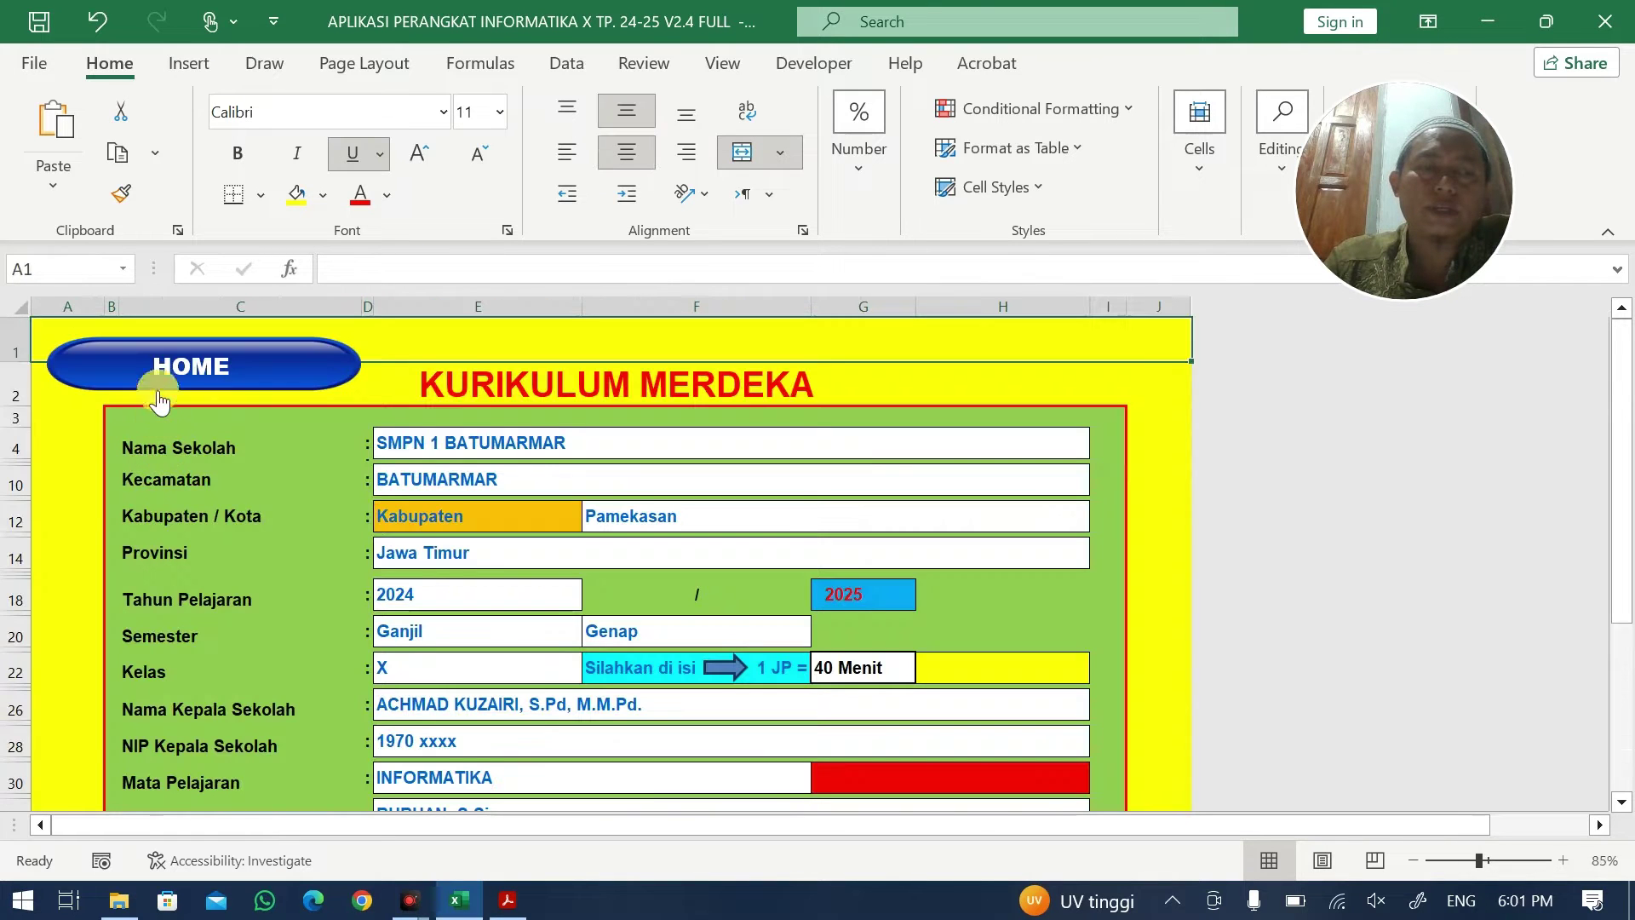
{"action": "left_click", "coordinate": [159, 401]}
{"action": "left_click", "coordinate": [162, 492]}
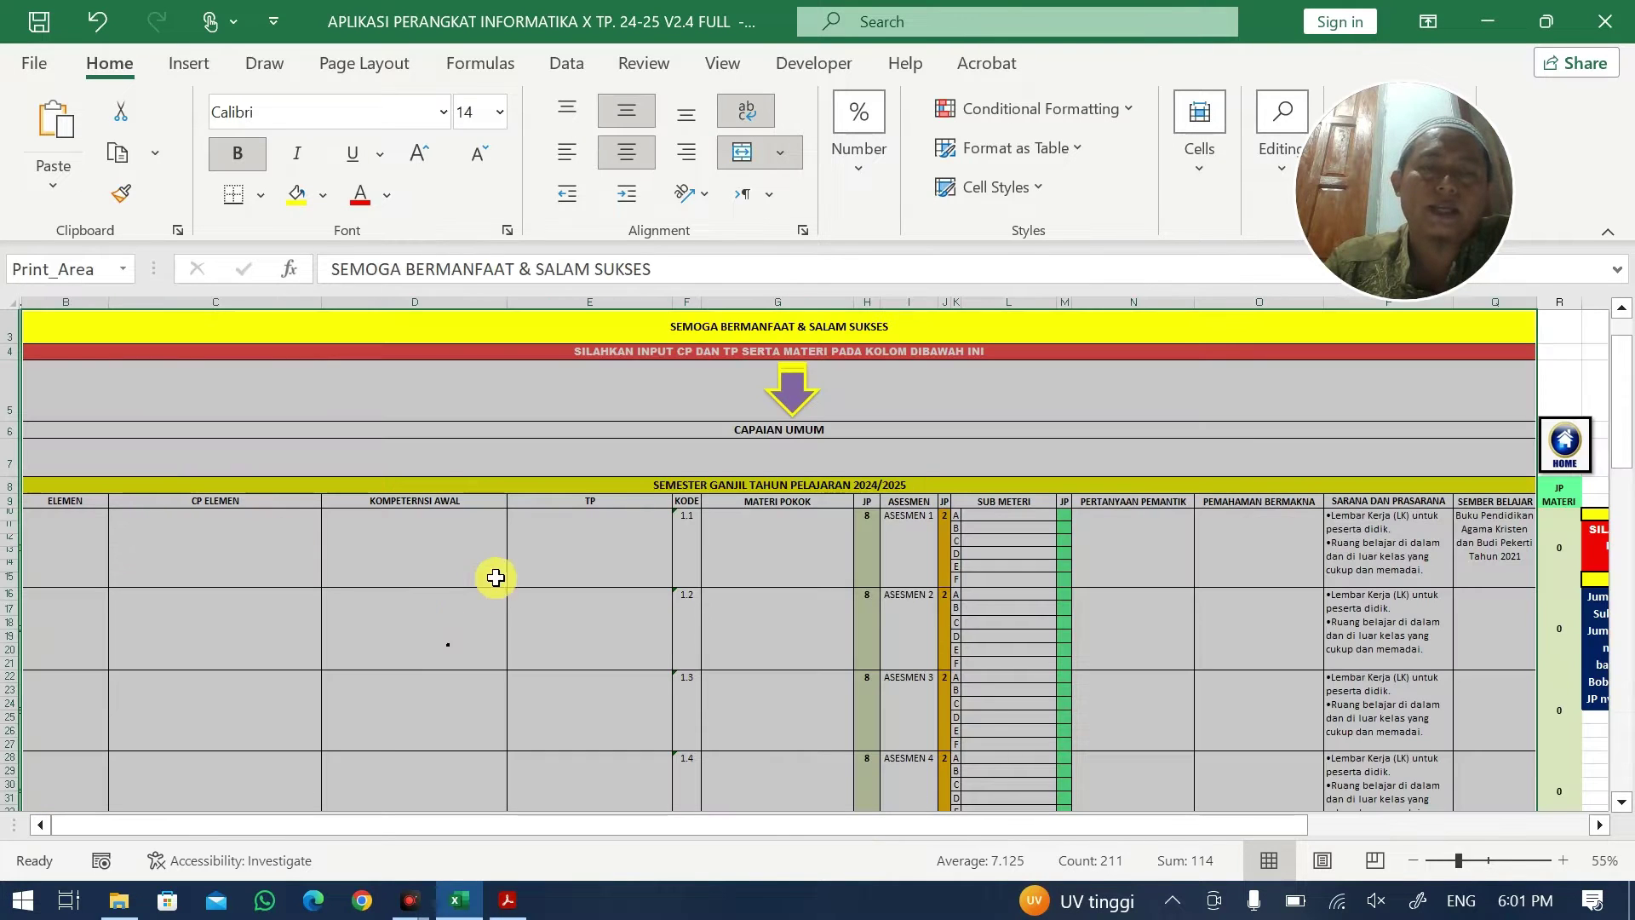
{"action": "left_click", "coordinate": [673, 463]}
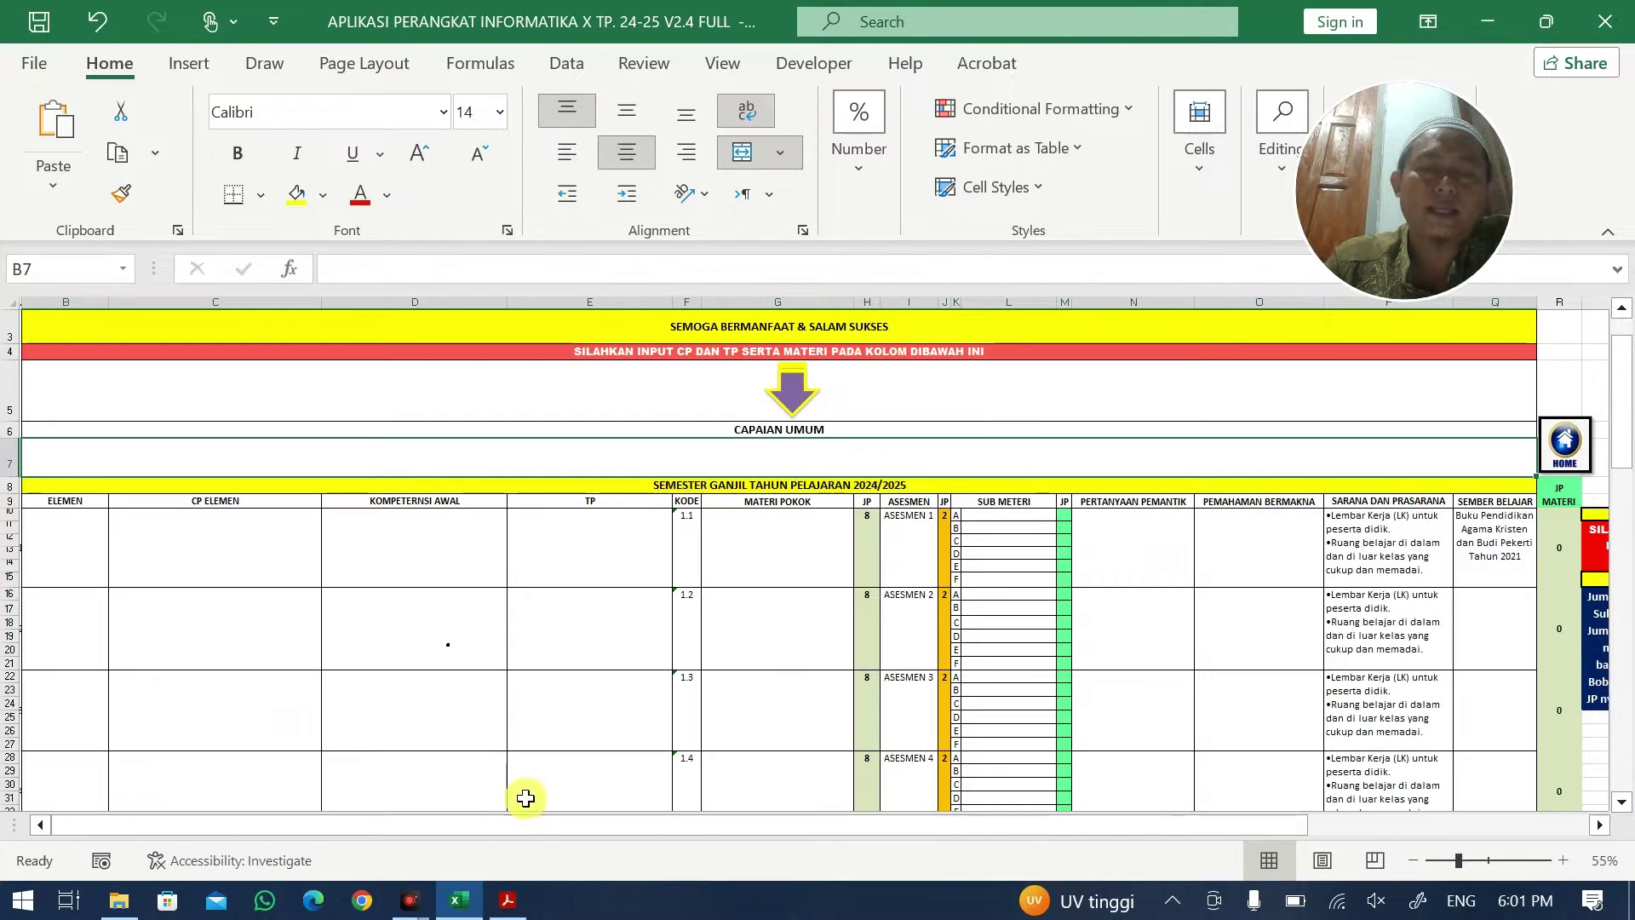
- Close 1A.pdf in Acrobat and go back to the root of drive D in File Explorer
{"action": "right_click", "coordinate": [515, 903]}
{"action": "left_click", "coordinate": [533, 856]}
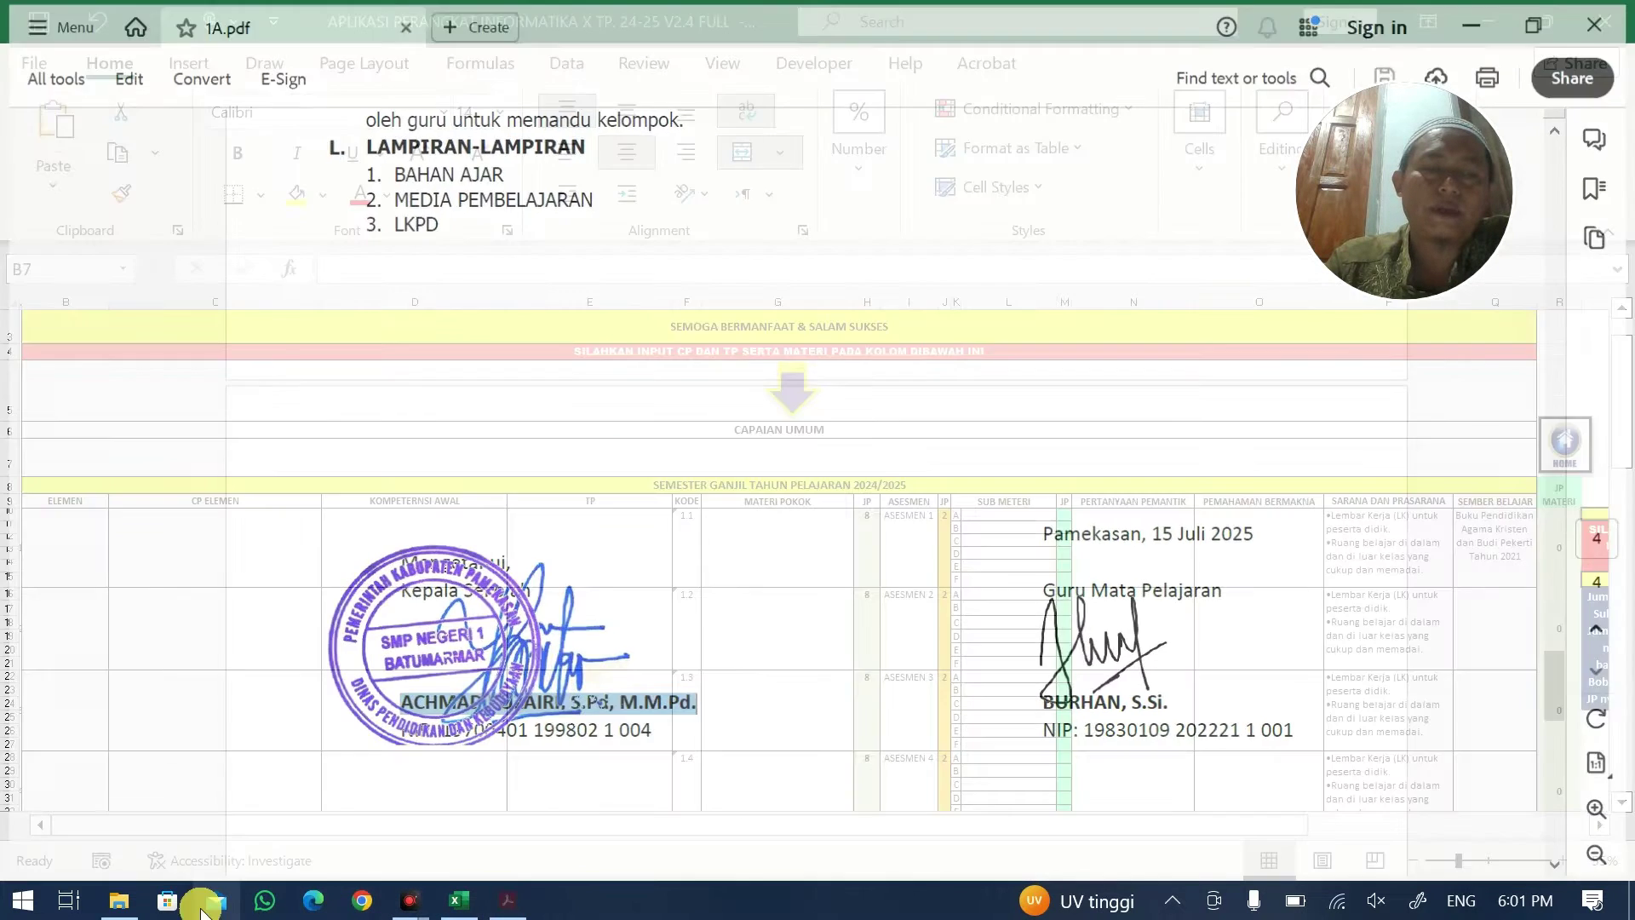
{"action": "left_click", "coordinate": [120, 901]}
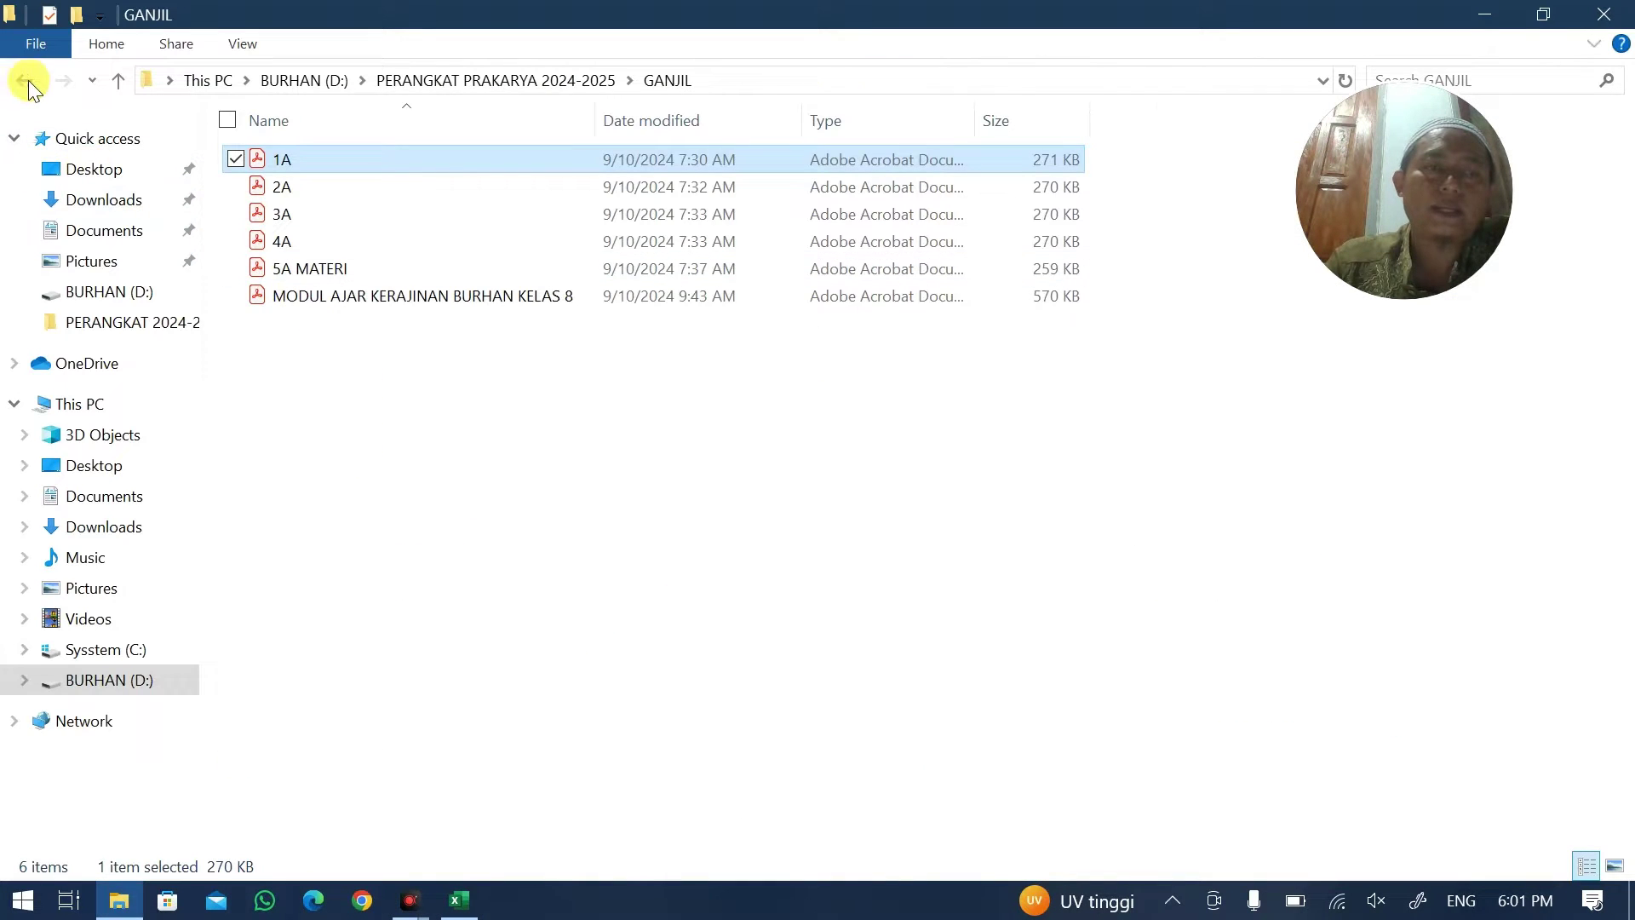
{"action": "left_click", "coordinate": [28, 80]}
{"action": "left_click", "coordinate": [29, 80]}
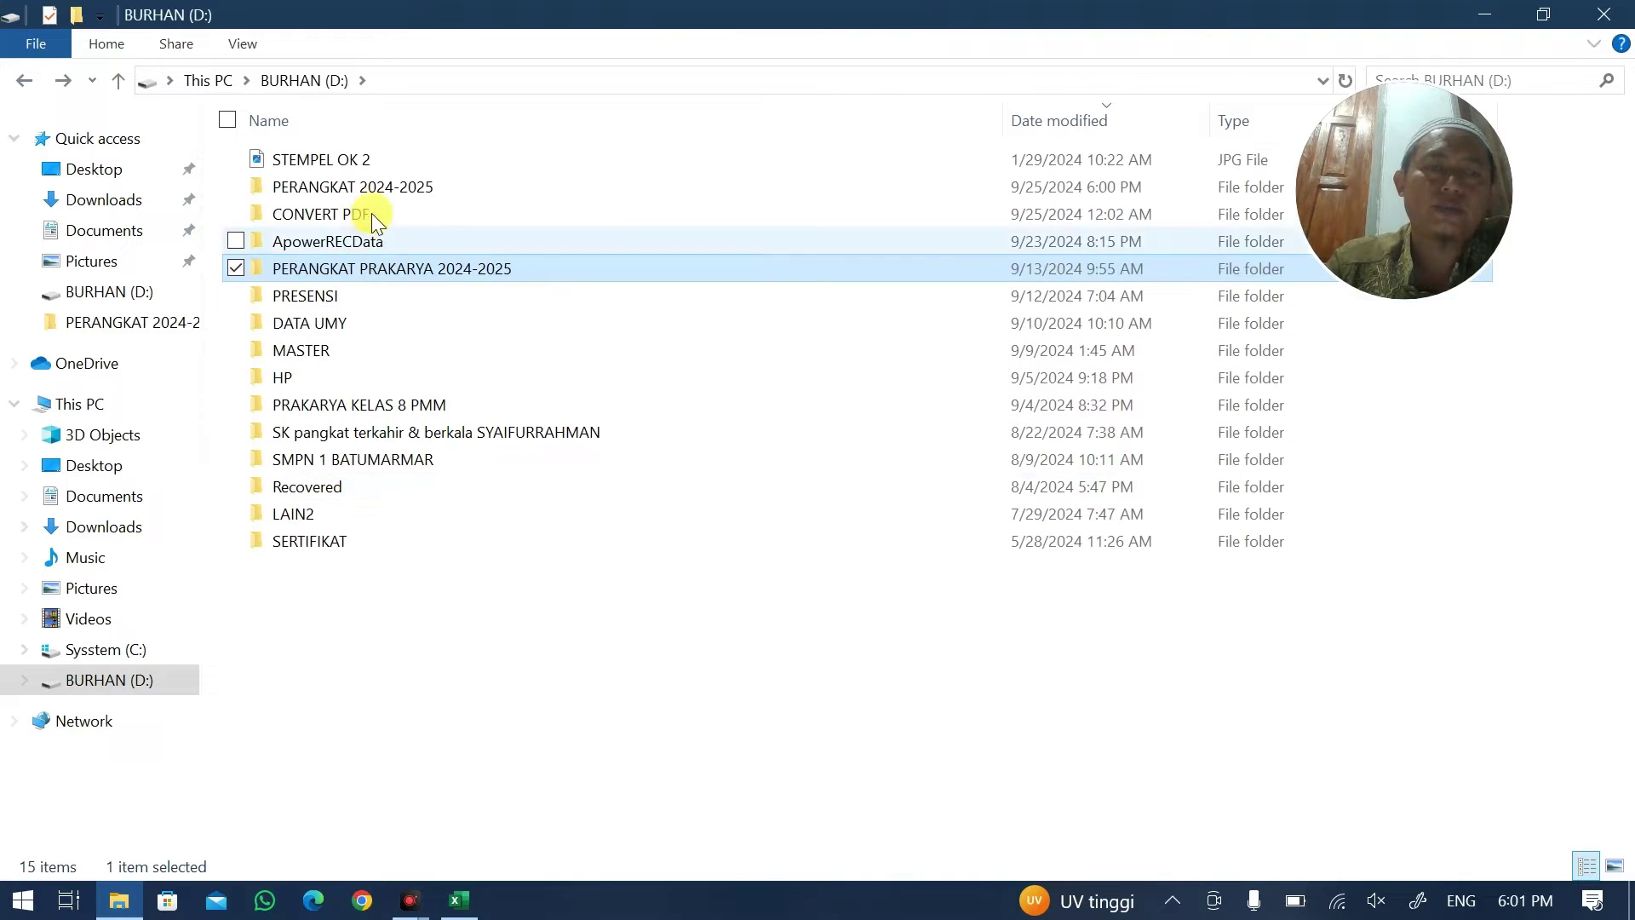
- Open the KEPUTUSAN KEPALA BADAN NOMOR 032 Tahun 2024 PDF from the PERANGKAT PRAKARYA 2024-2025 folder in Google Chrome
{"action": "double_click", "coordinate": [379, 271]}
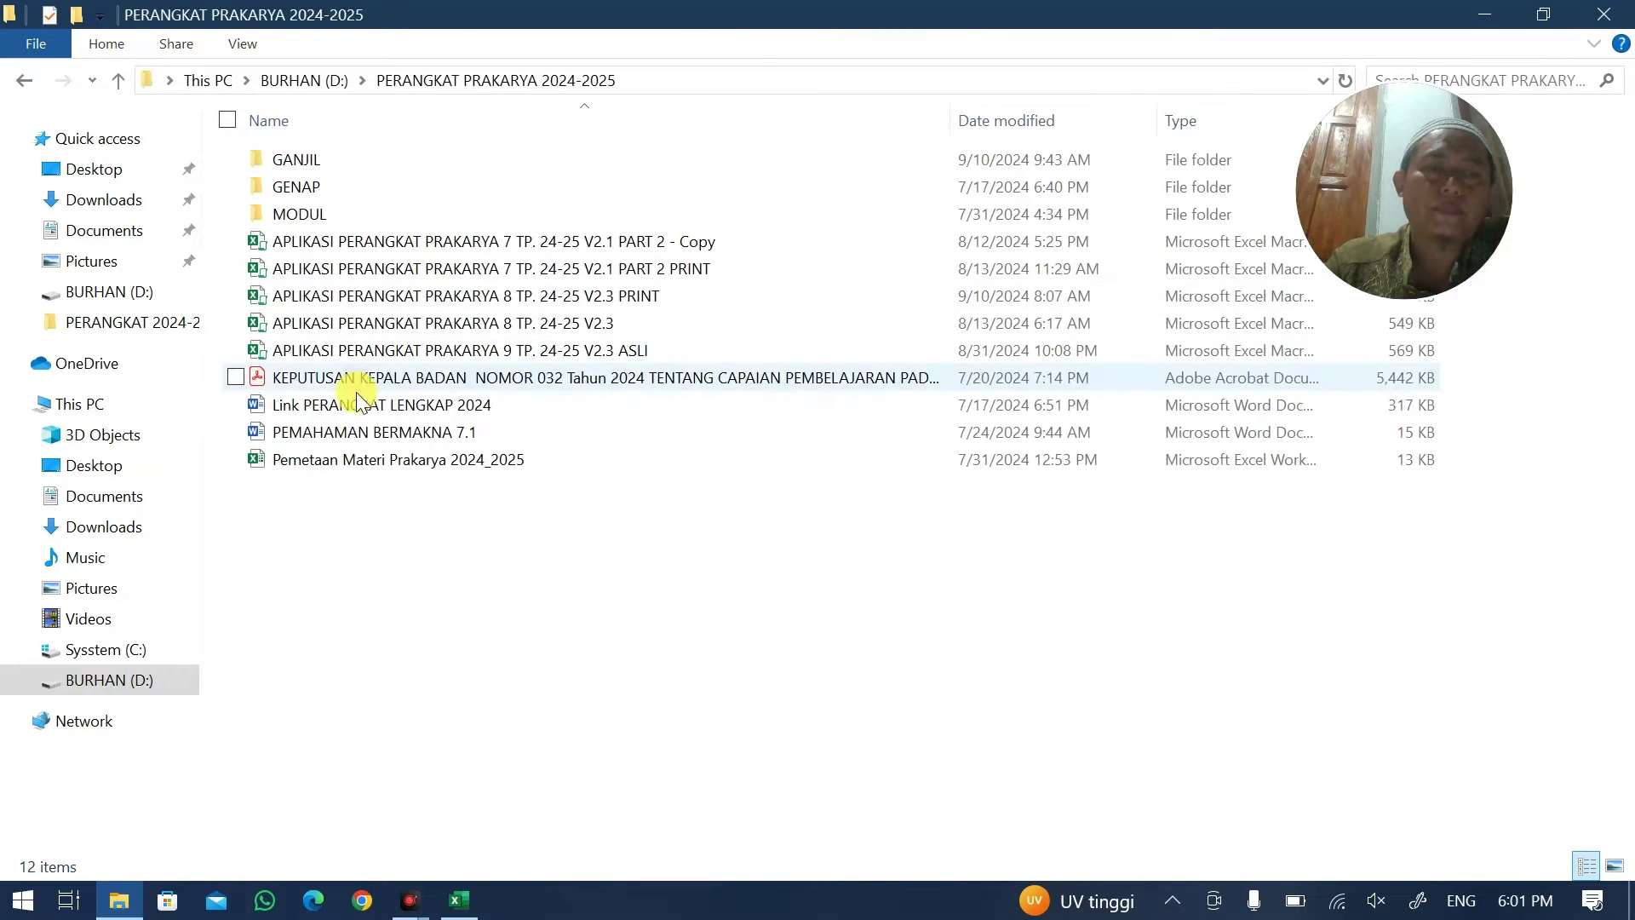
{"action": "left_click", "coordinate": [359, 385]}
{"action": "right_click", "coordinate": [360, 383]}
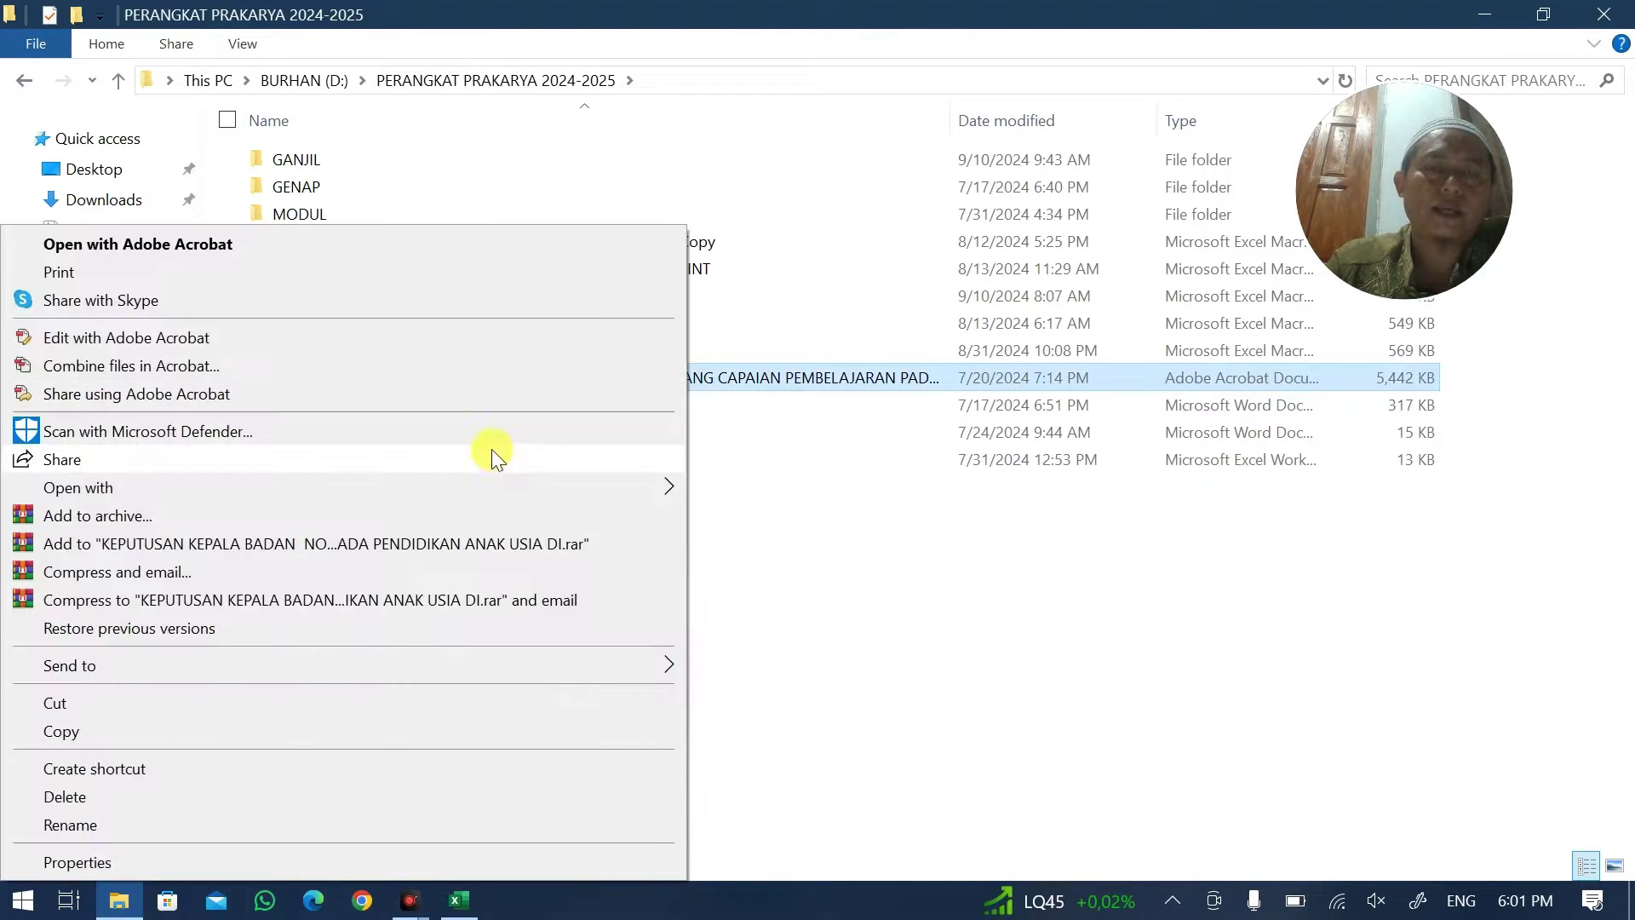
{"action": "mouse_move", "coordinate": [569, 488]}
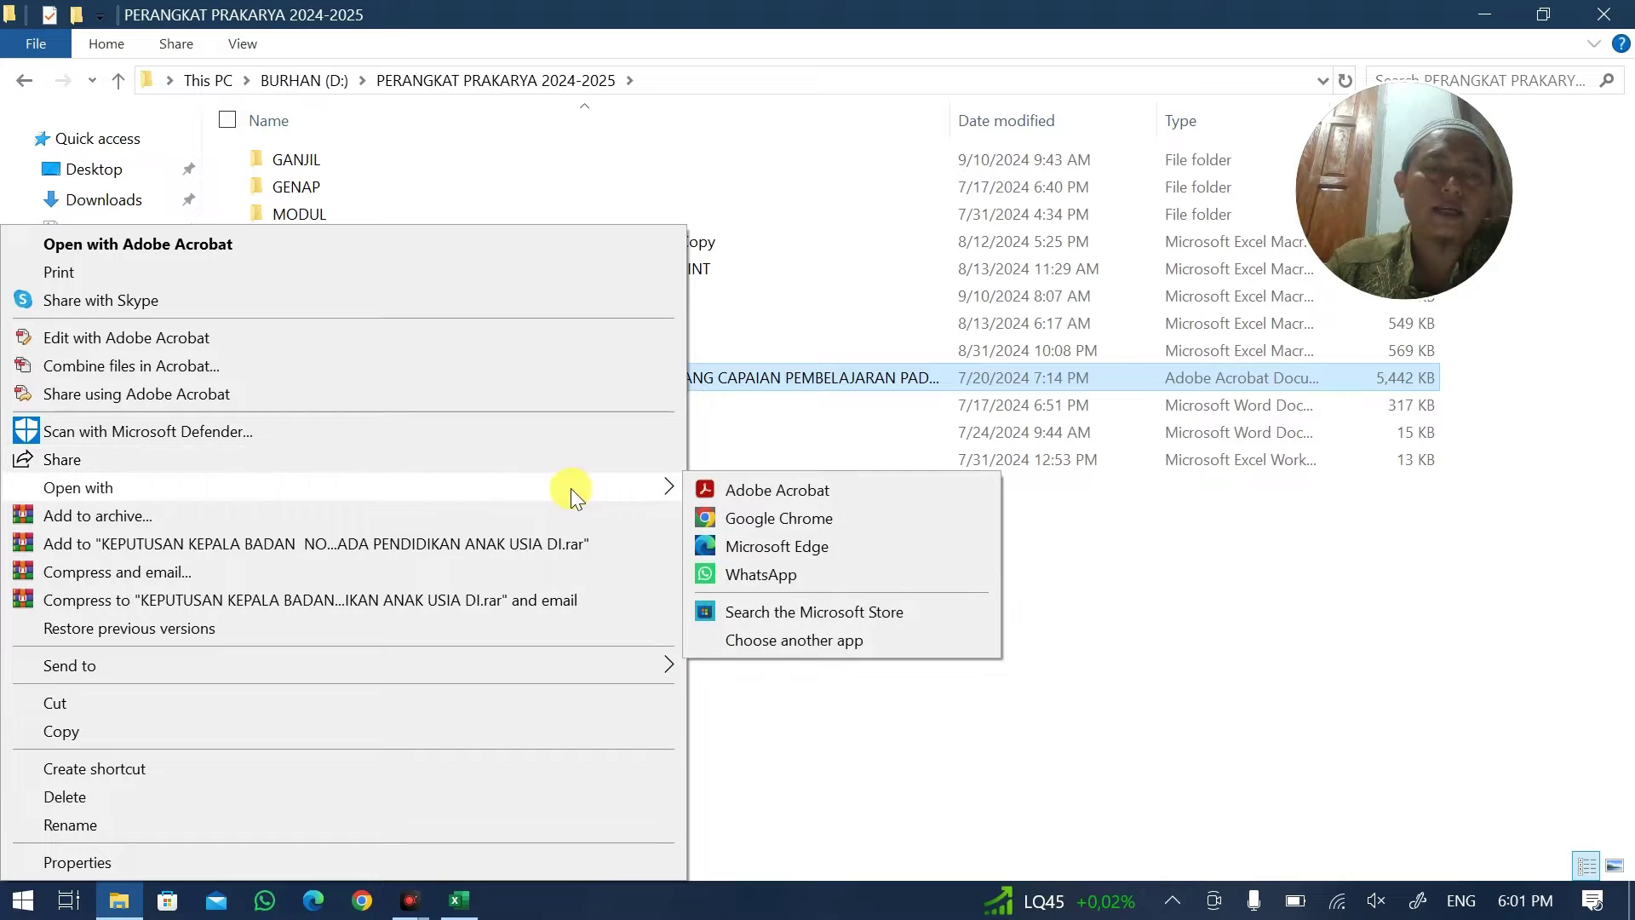
{"action": "left_click", "coordinate": [734, 520]}
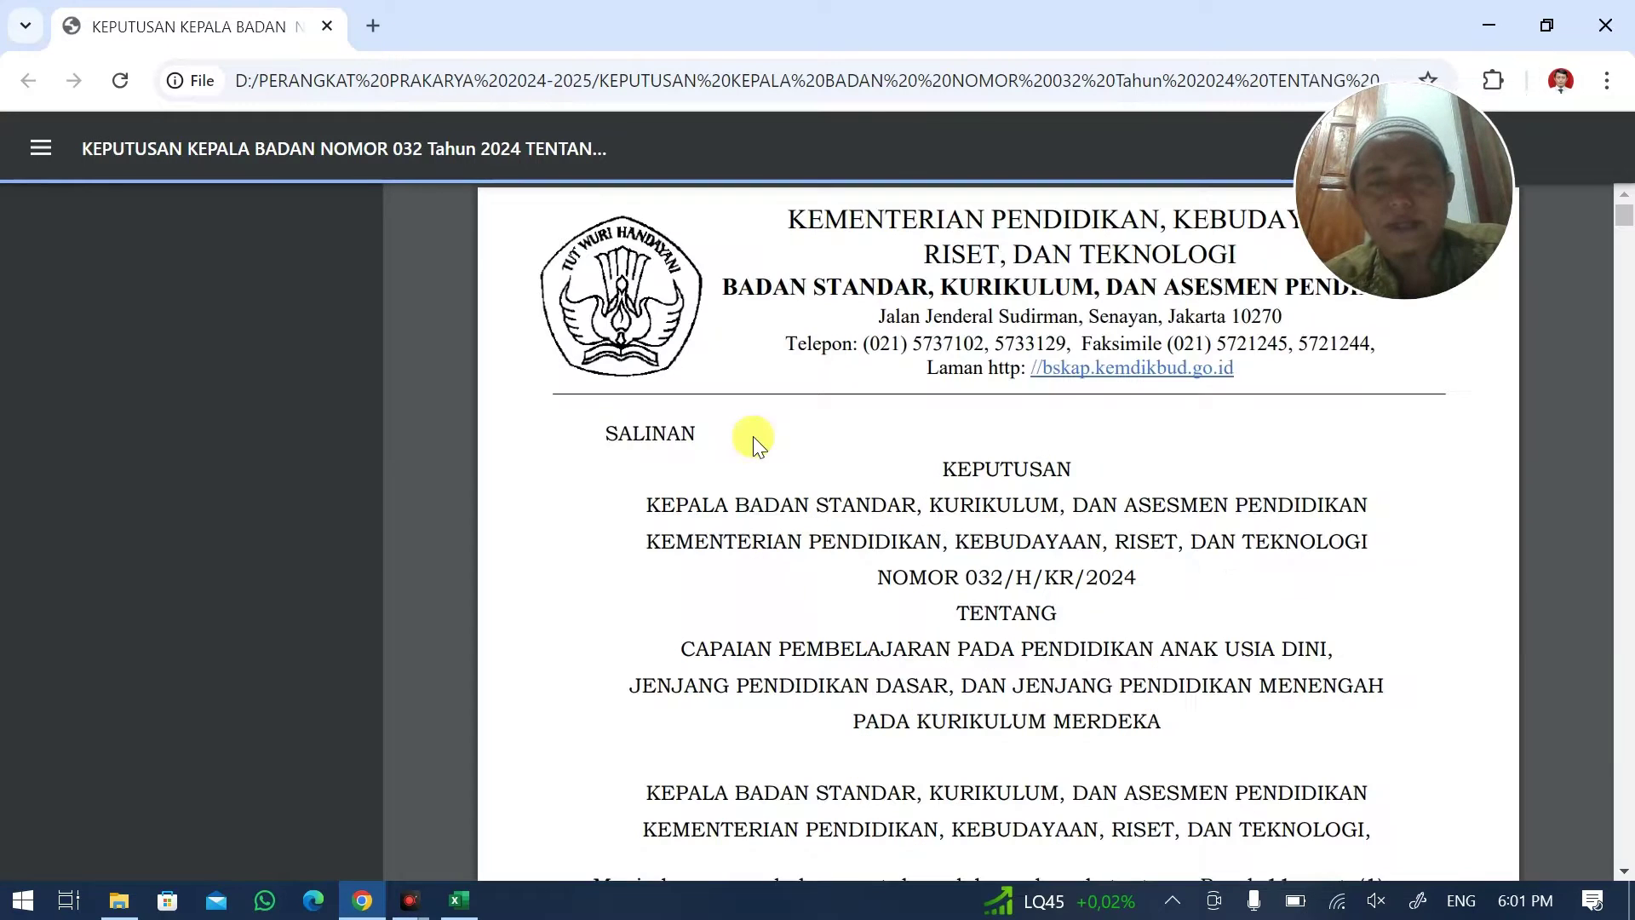
- Search the PDF for INFORMATIKA
{"action": "key", "text": "ctrl+f"}
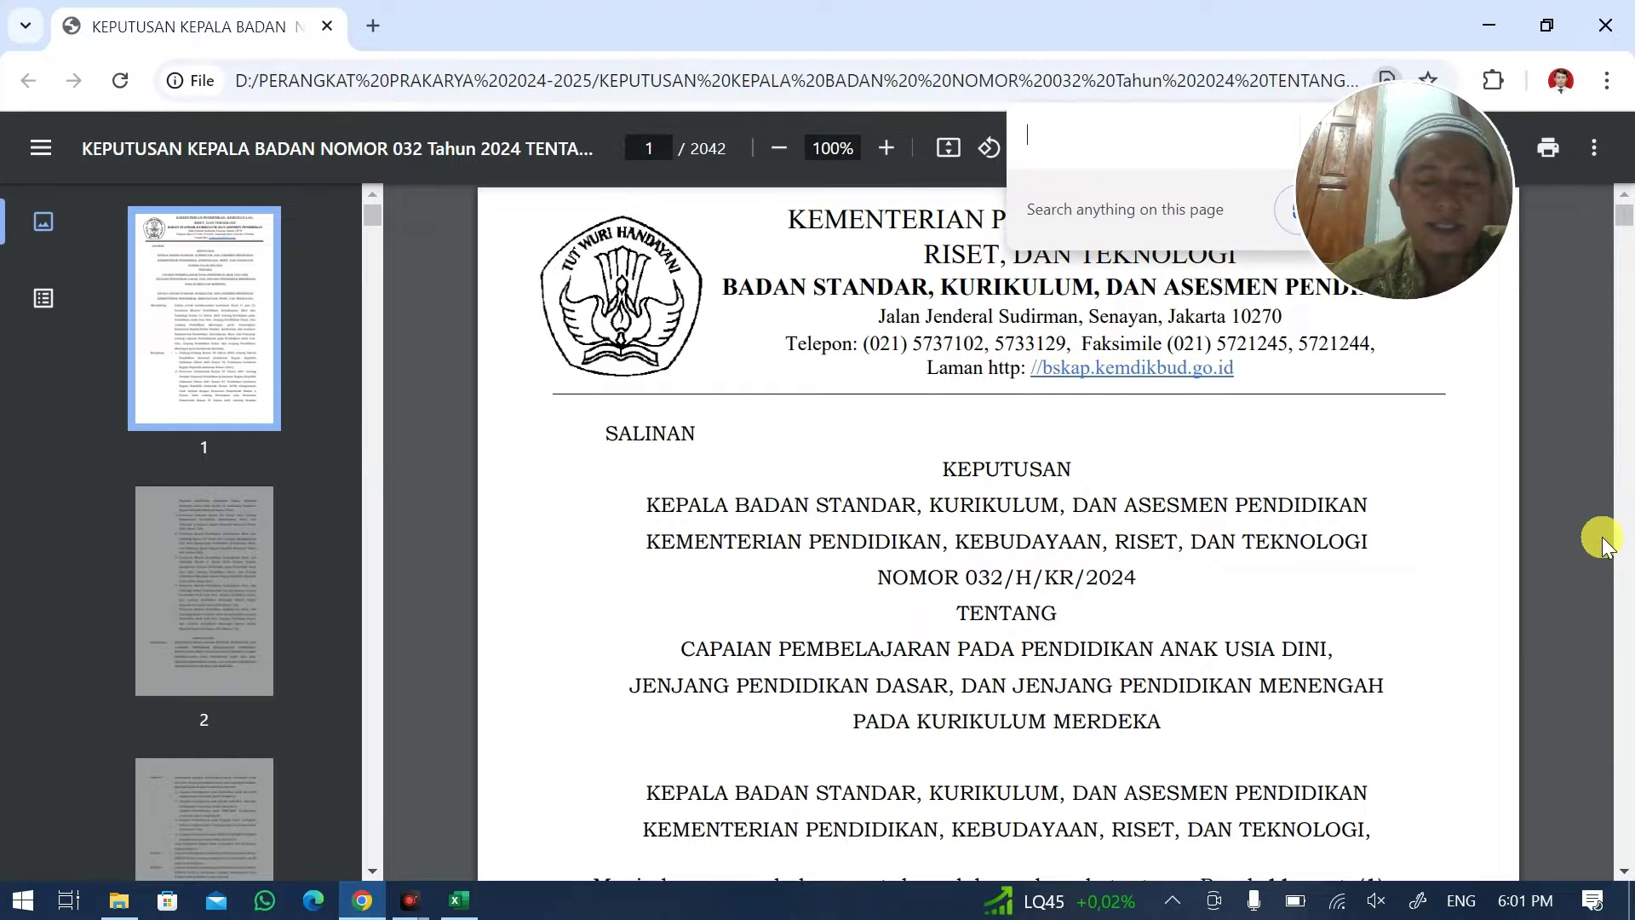
{"action": "type", "text": "IN"}
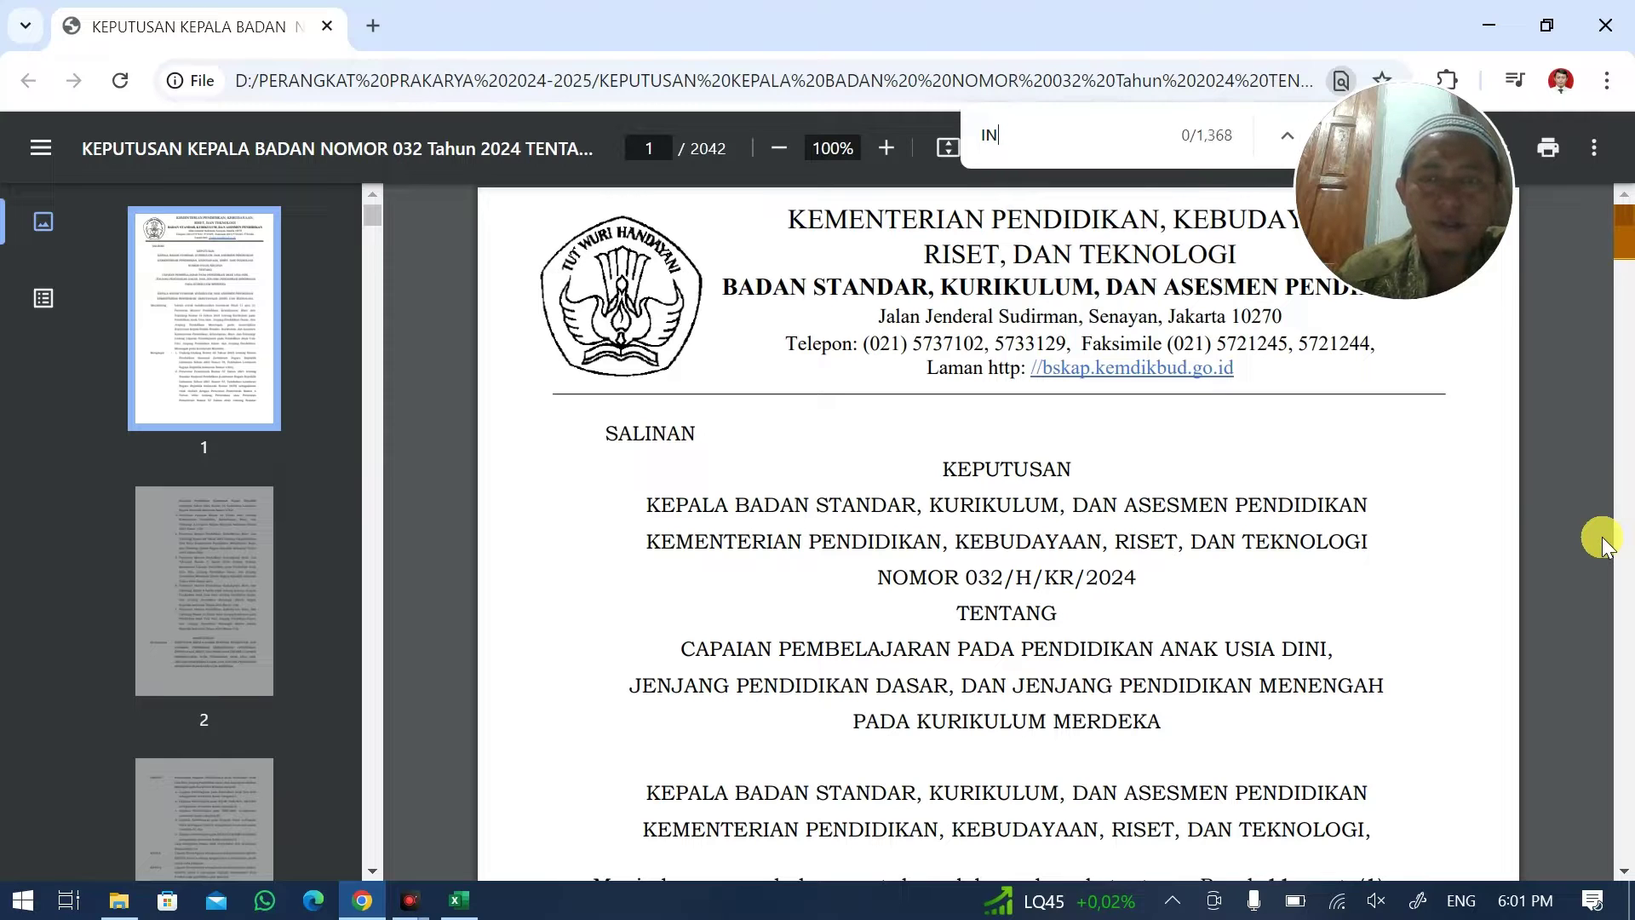
{"action": "type", "text": "FORMATIKA"}
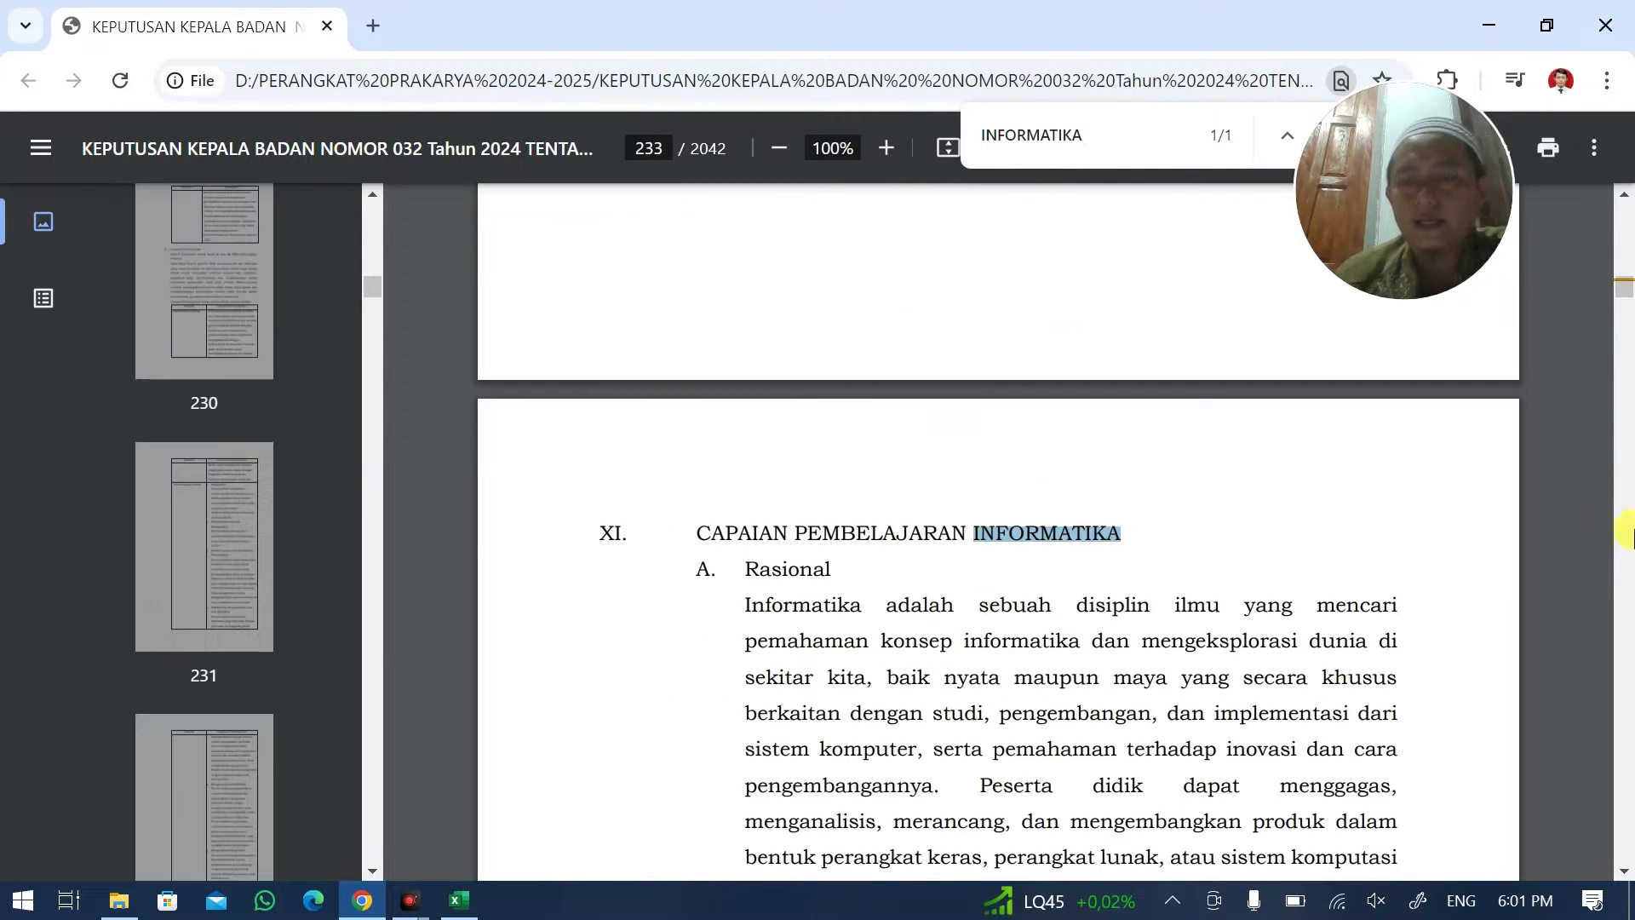
- Copy the Fase E (Kelas X) learning outcome paragraph beginning "Pada akhir Fase E" from the Informatika section
{"action": "scroll", "coordinate": [1085, 631], "scroll_direction": "down", "scroll_amount": 20}
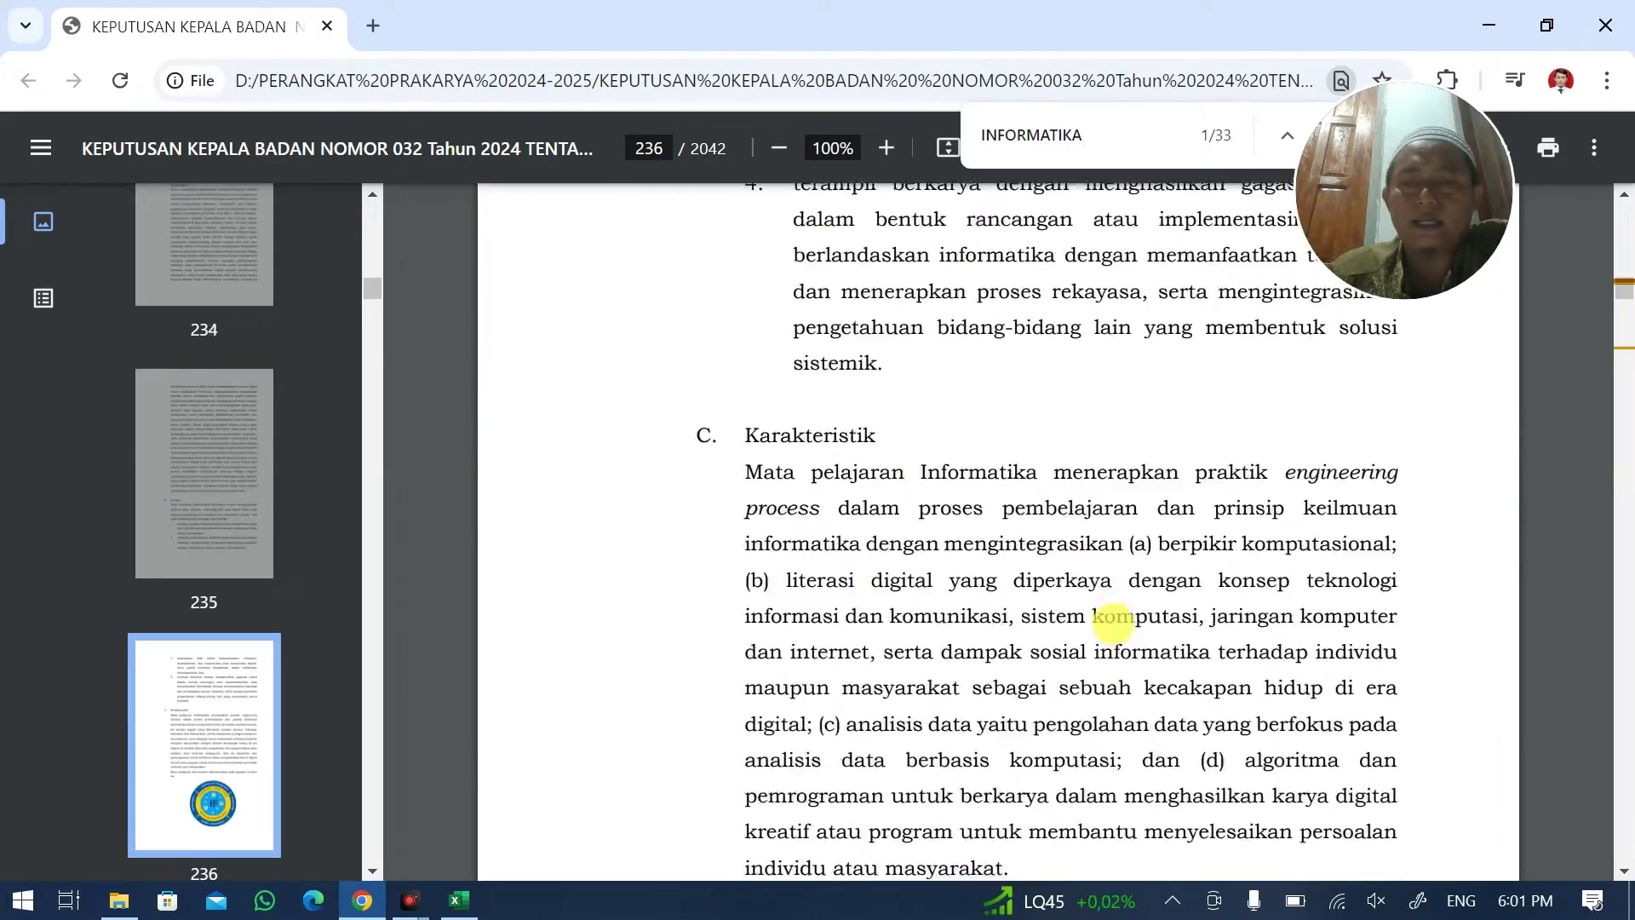
{"action": "scroll", "coordinate": [1111, 620], "scroll_direction": "down", "scroll_amount": 20}
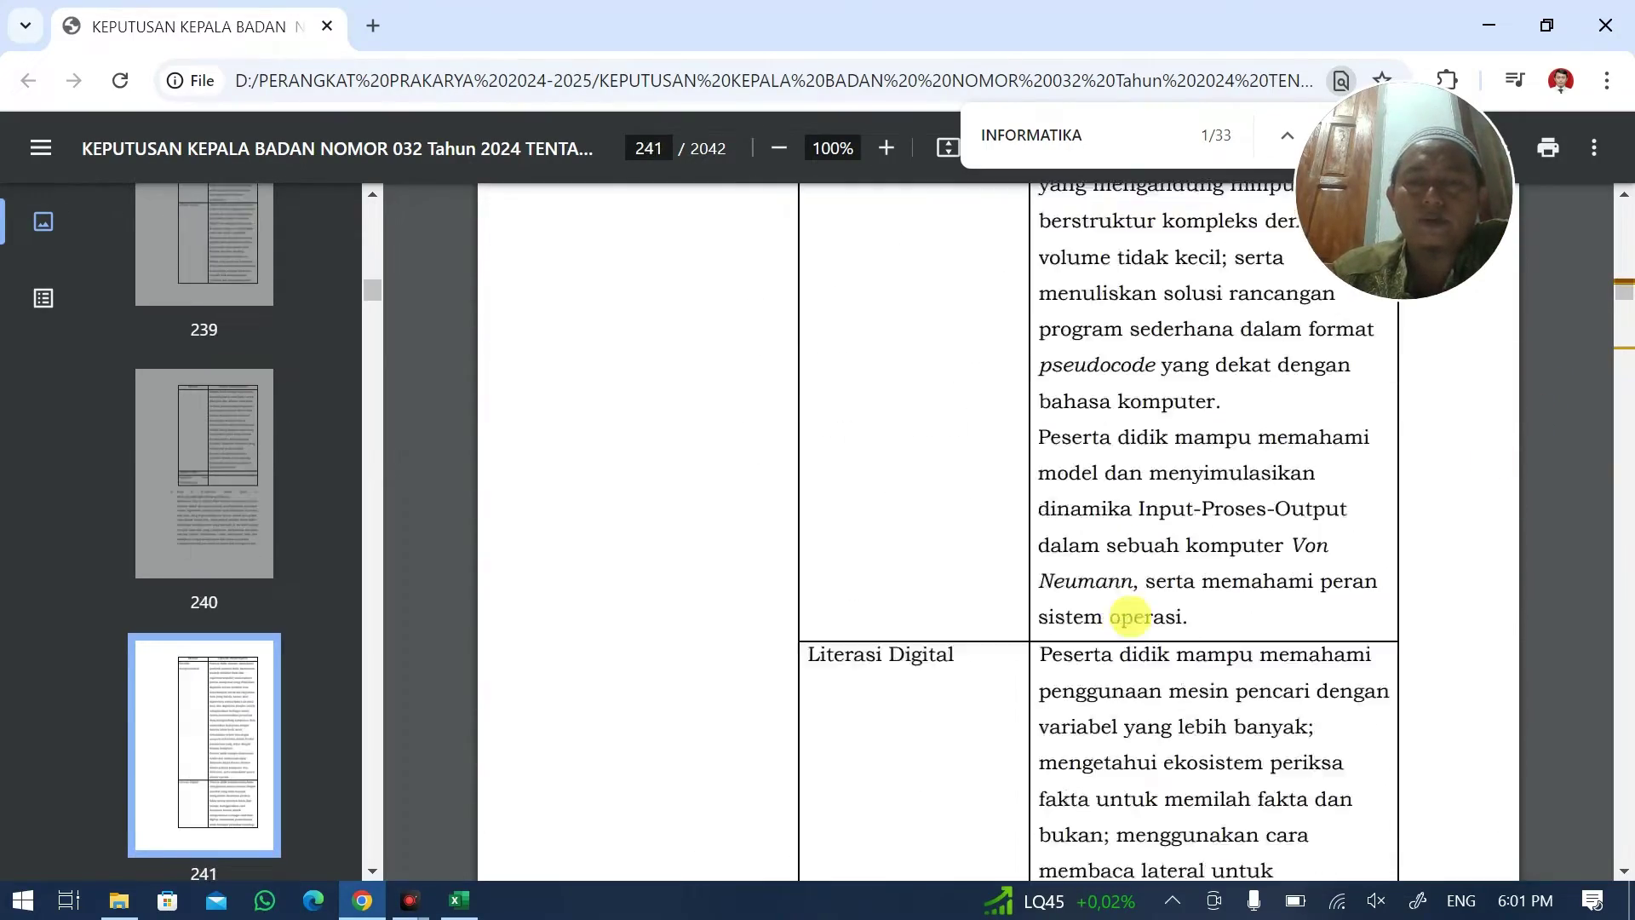
{"action": "scroll", "coordinate": [1128, 615], "scroll_direction": "down", "scroll_amount": 20}
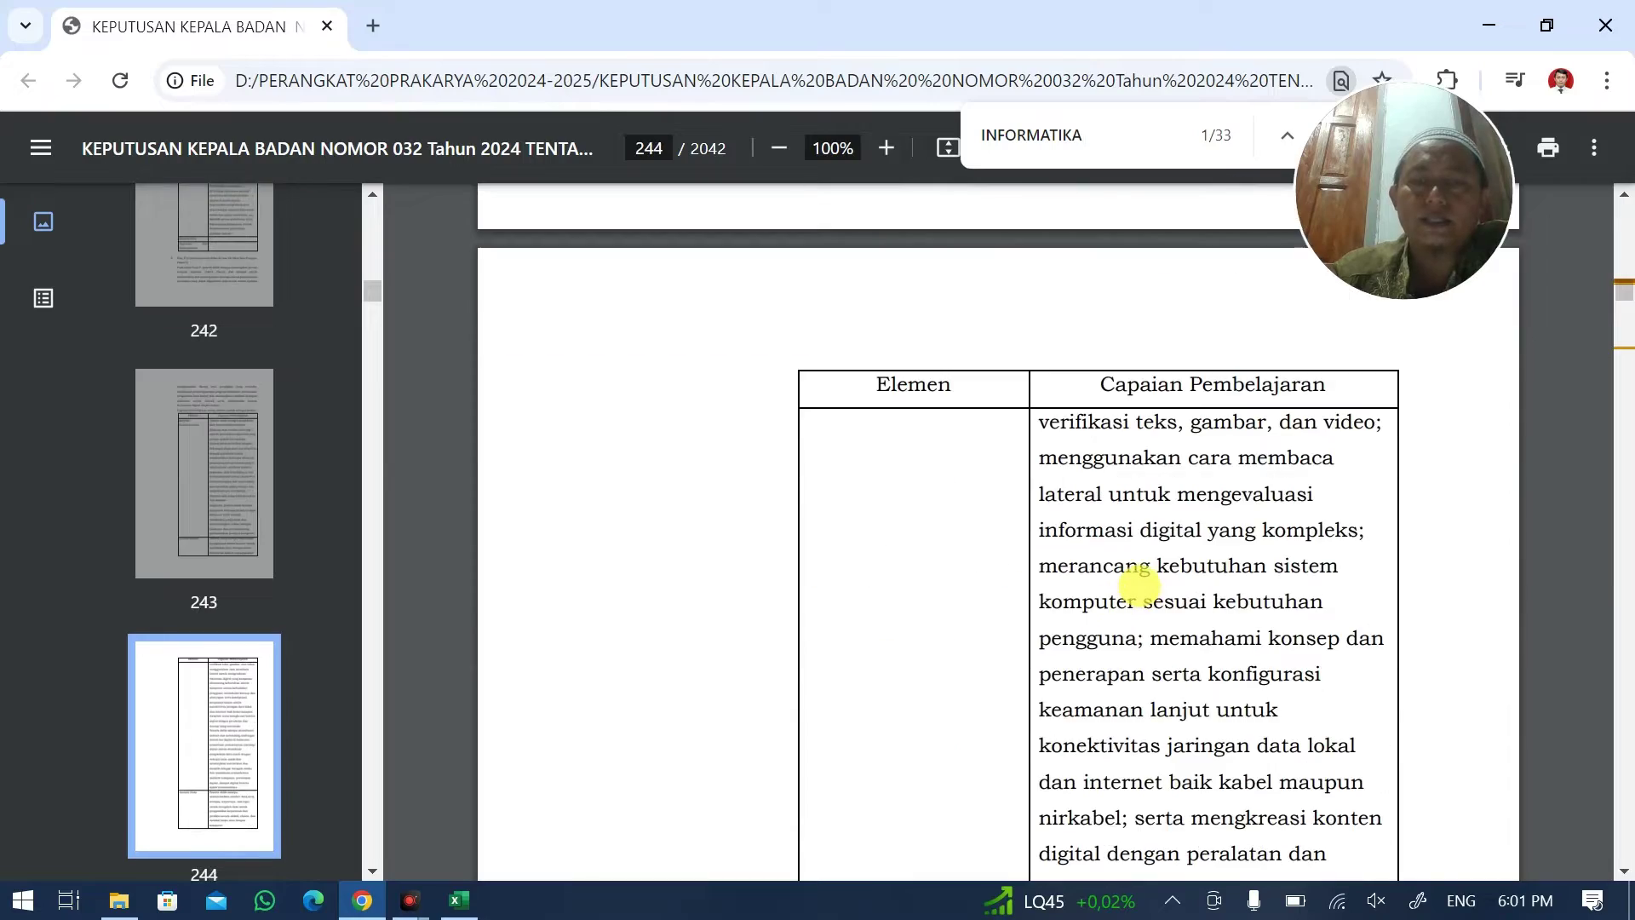
{"action": "scroll", "coordinate": [1145, 575], "scroll_direction": "up", "scroll_amount": 5}
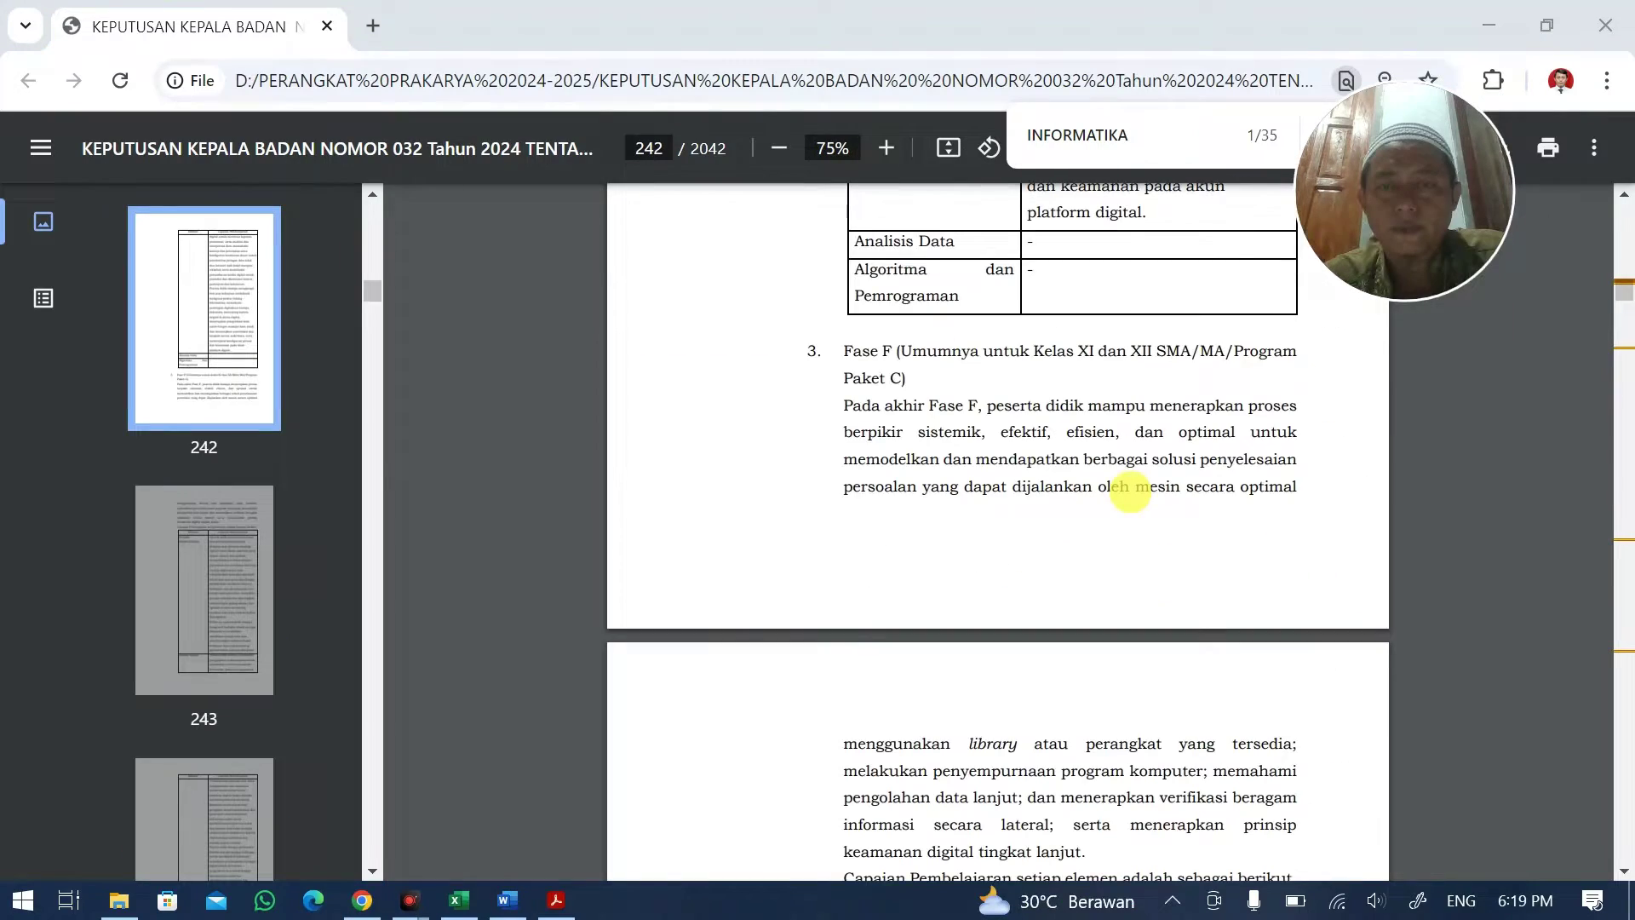
{"action": "scroll", "coordinate": [1133, 489], "scroll_direction": "up", "scroll_amount": 6}
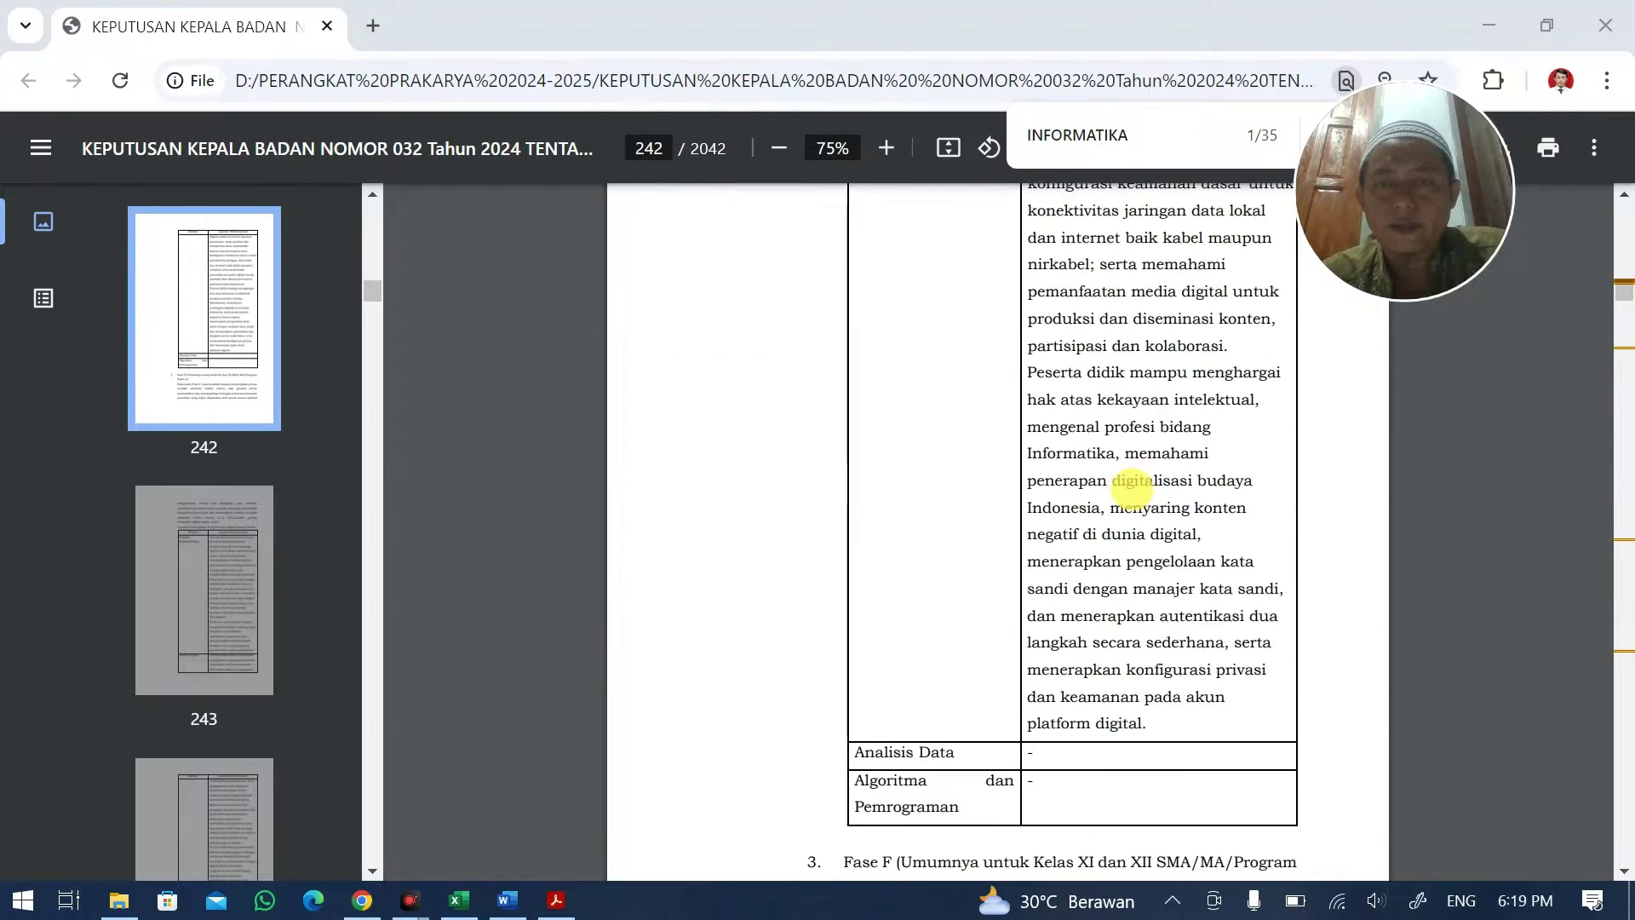
{"action": "scroll", "coordinate": [1132, 488], "scroll_direction": "up", "scroll_amount": 12}
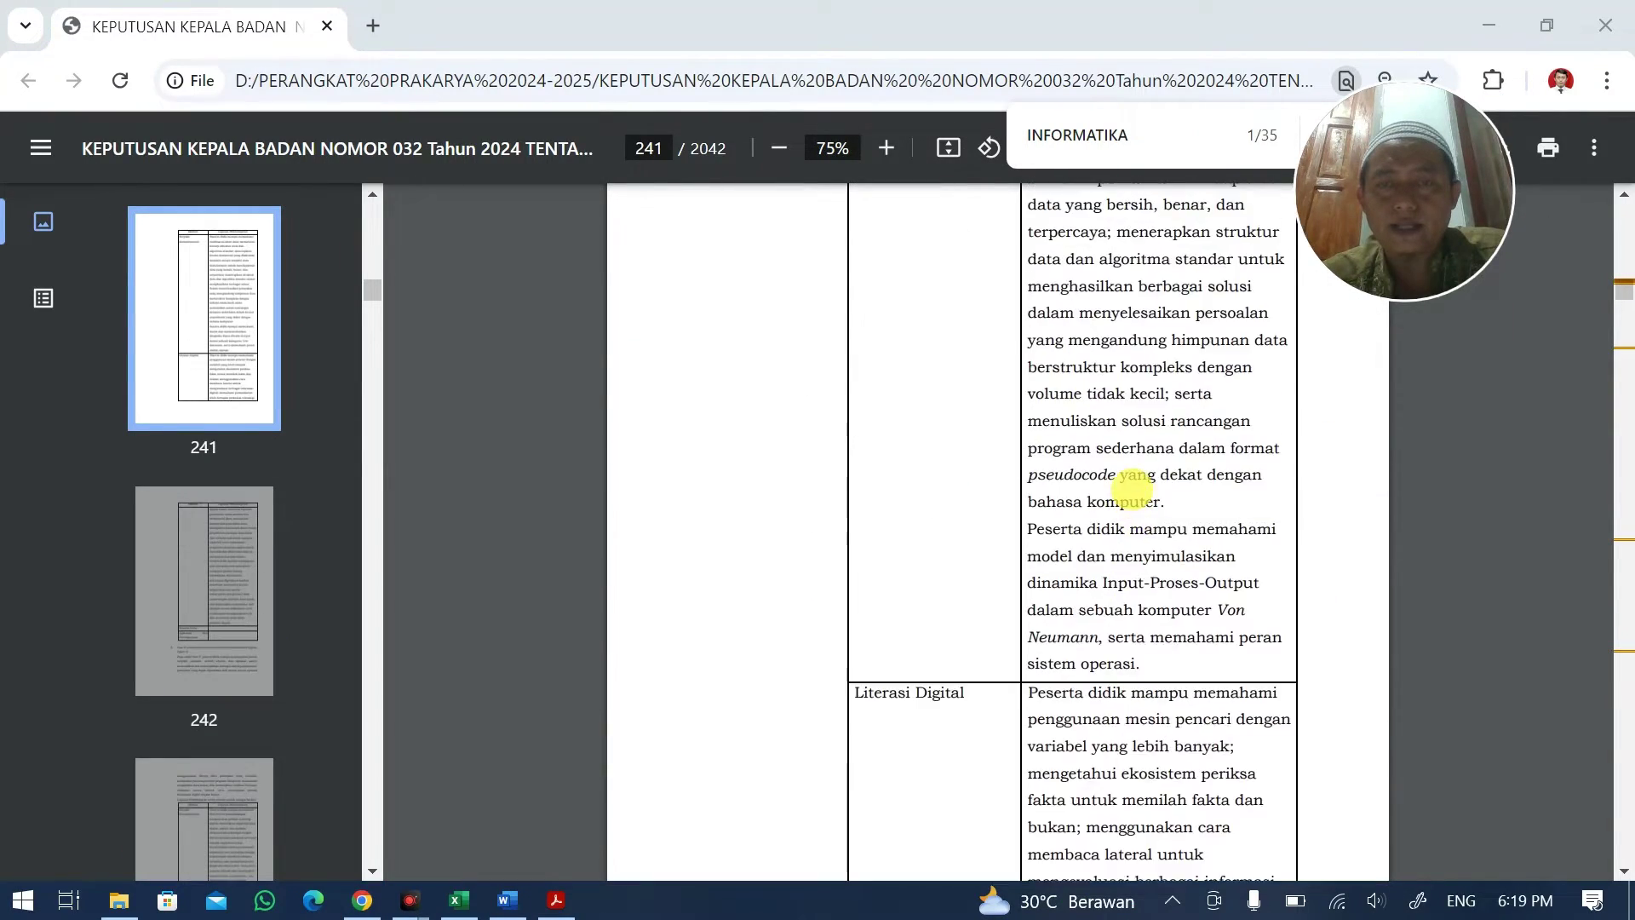
{"action": "scroll", "coordinate": [1133, 487], "scroll_direction": "up", "scroll_amount": 10}
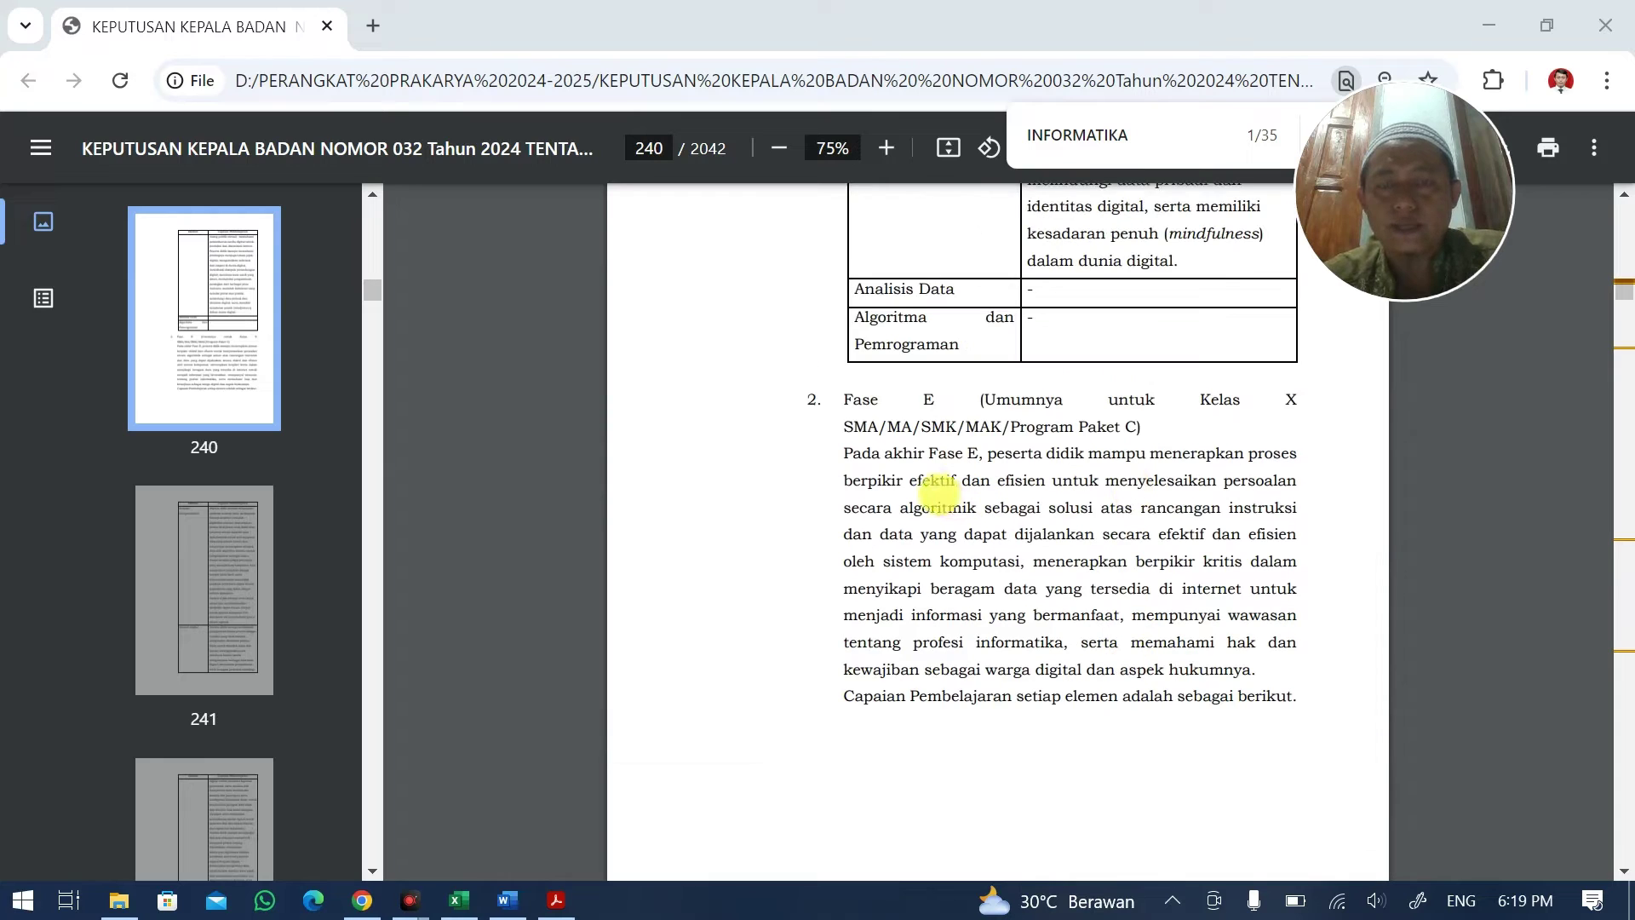
{"action": "left_click_drag", "start_coordinate": [848, 454], "coordinate": [1252, 670]}
{"action": "key", "text": "ctrl+c"}
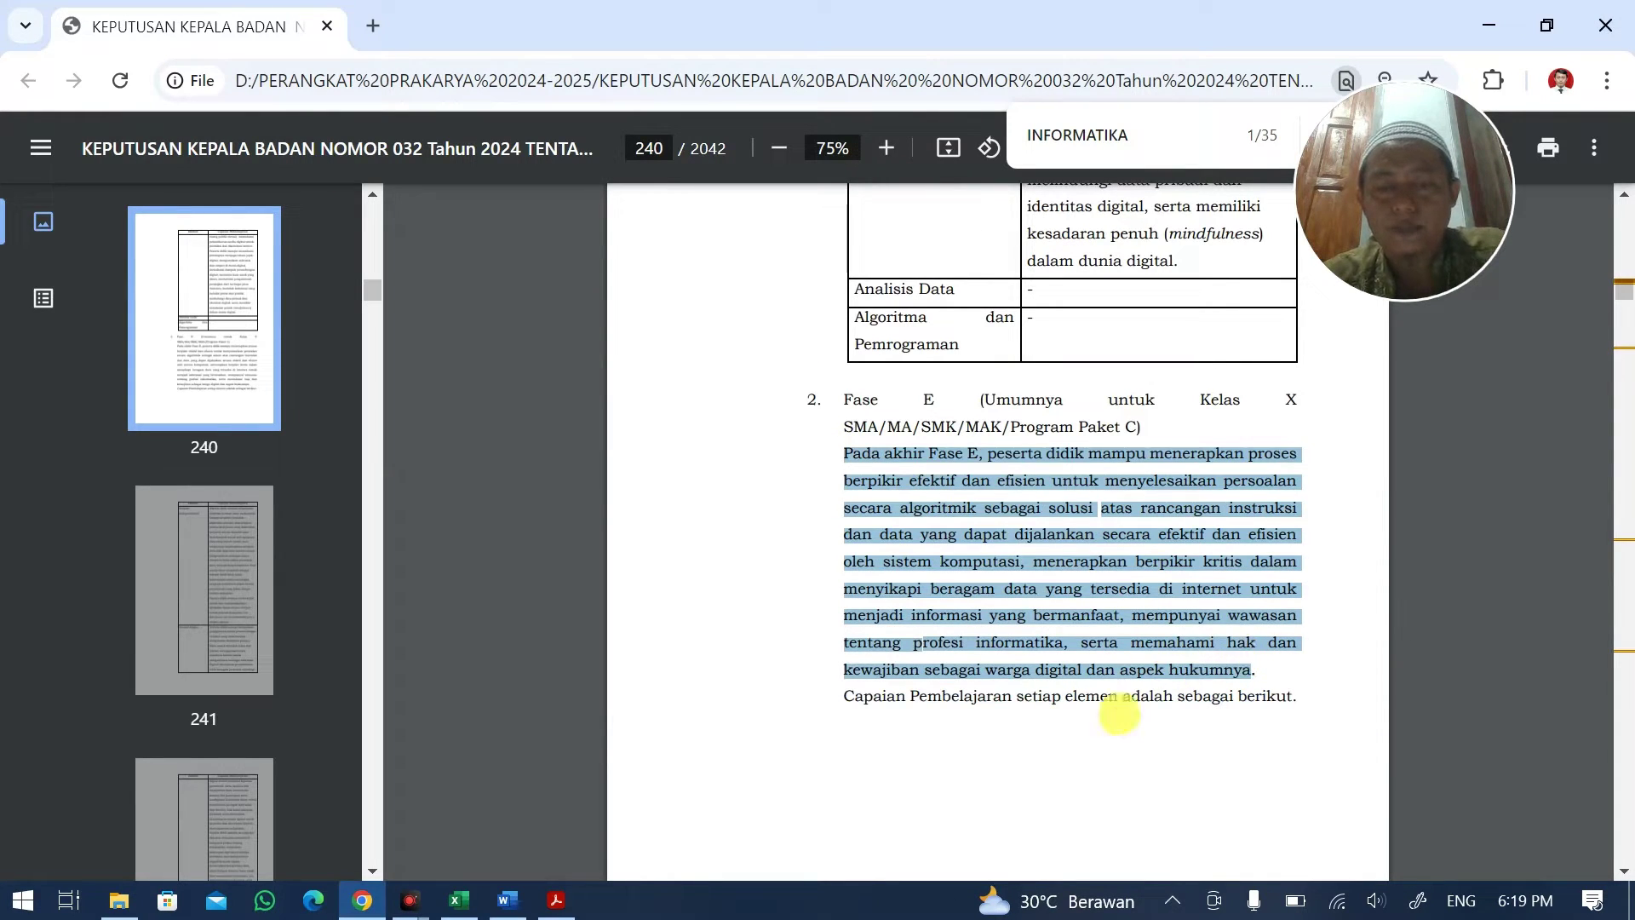
- Try pasting the copied Fase E paragraph directly into the Capaian Umum cell B7 of the Excel workbook, and undo it
{"action": "left_click", "coordinate": [496, 905]}
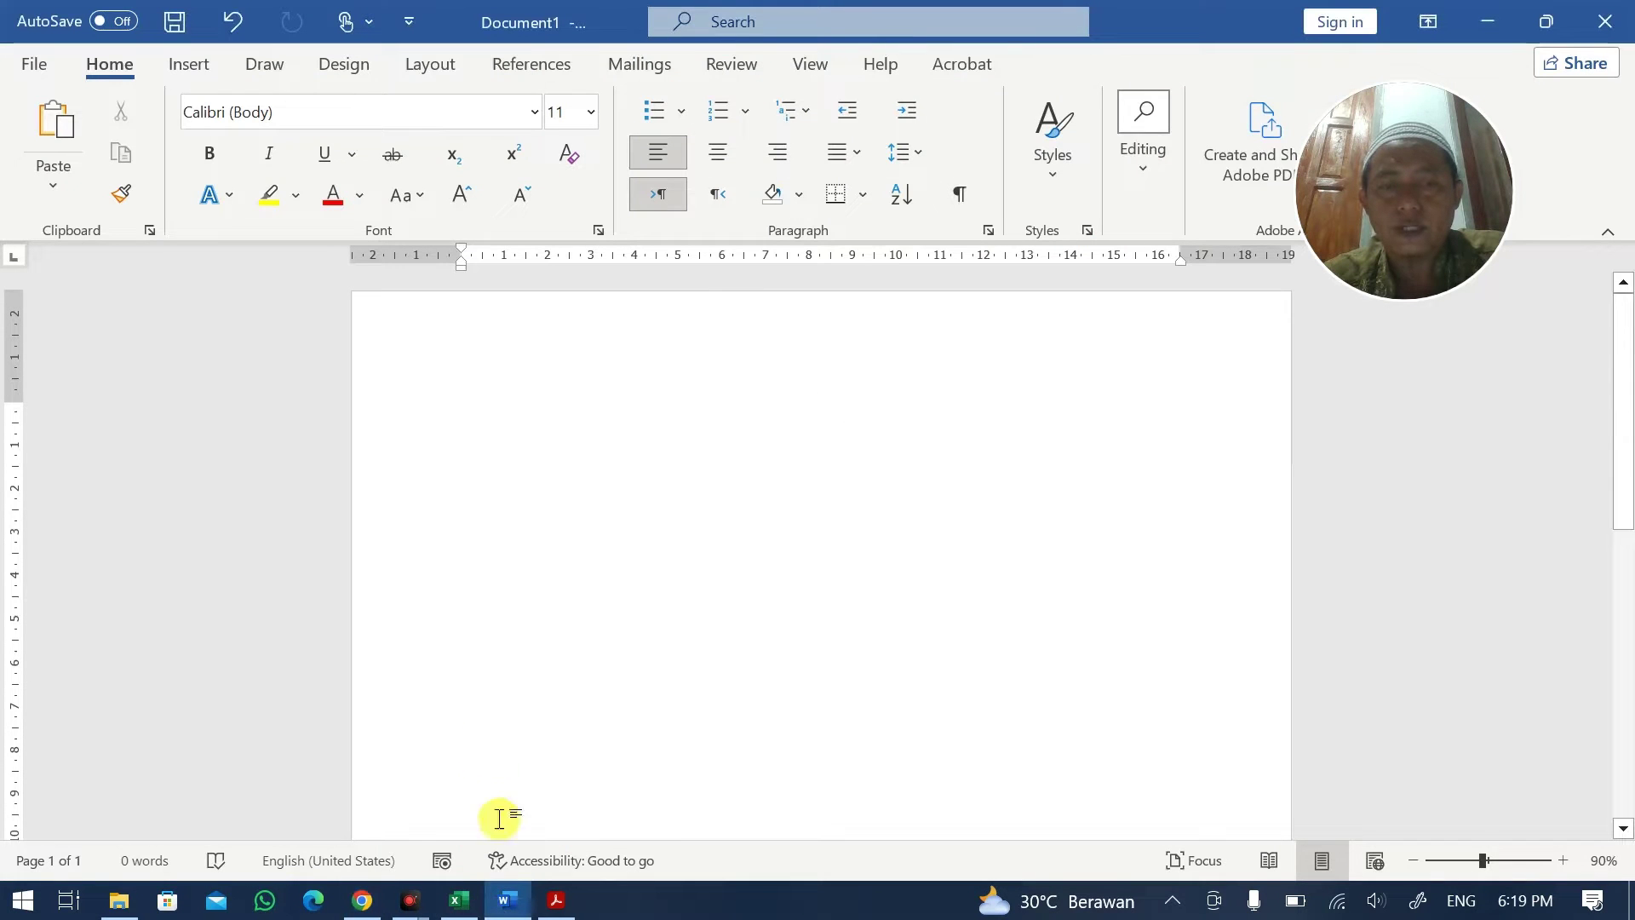
{"action": "left_click", "coordinate": [454, 896]}
{"action": "left_click", "coordinate": [650, 485]}
{"action": "left_click", "coordinate": [664, 610]}
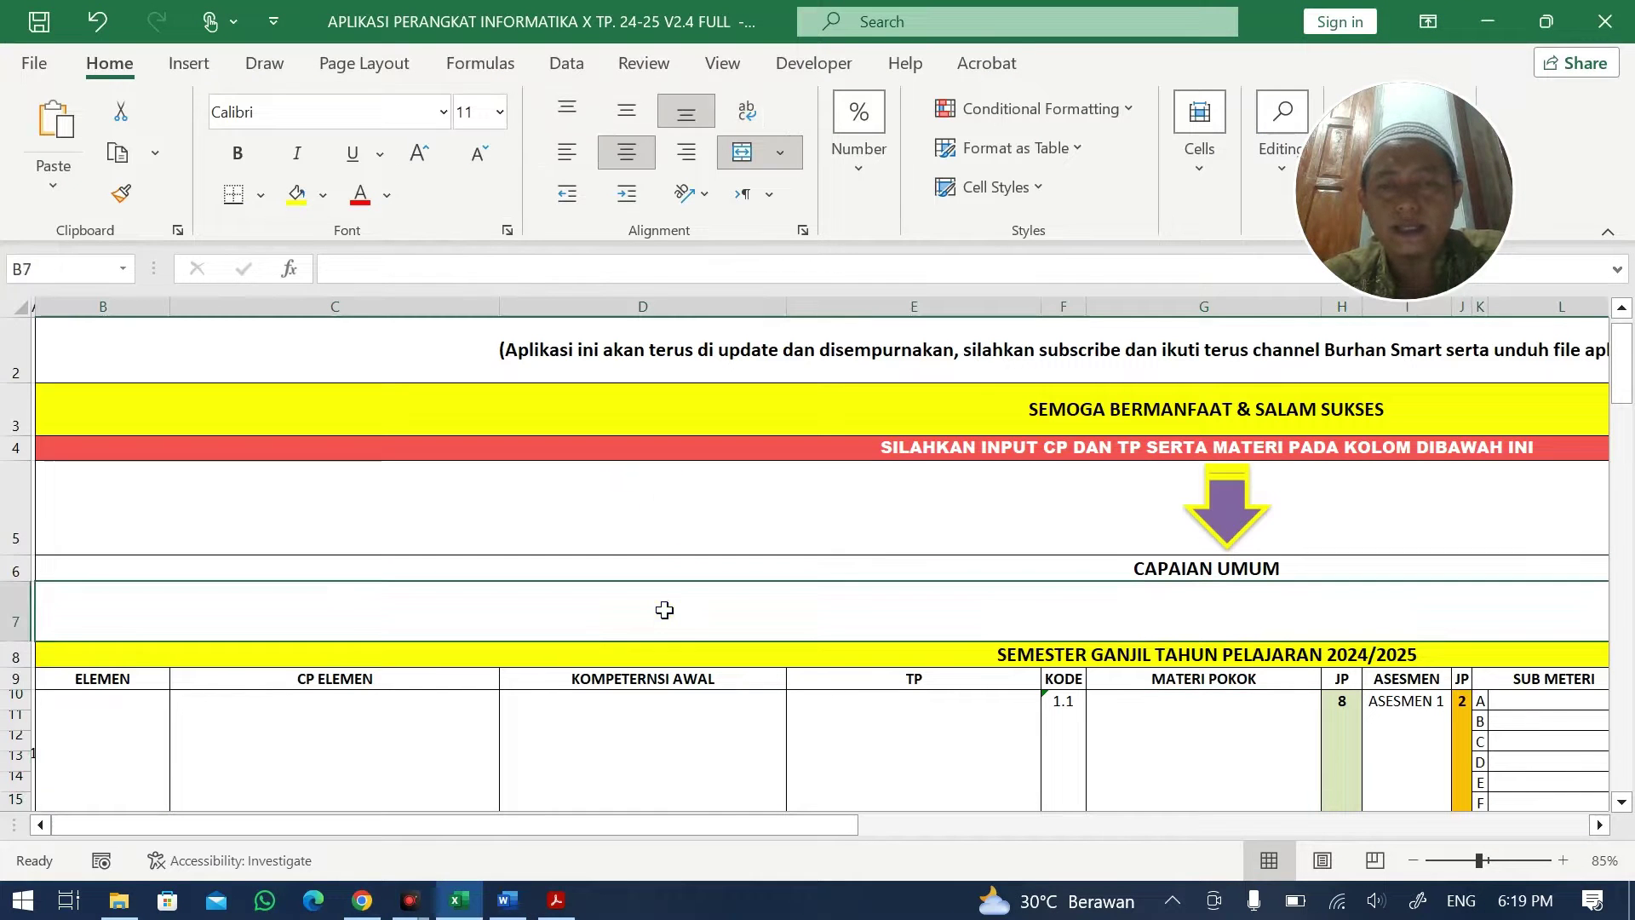
{"action": "double_click", "coordinate": [663, 603]}
{"action": "key", "text": "ctrl+v"}
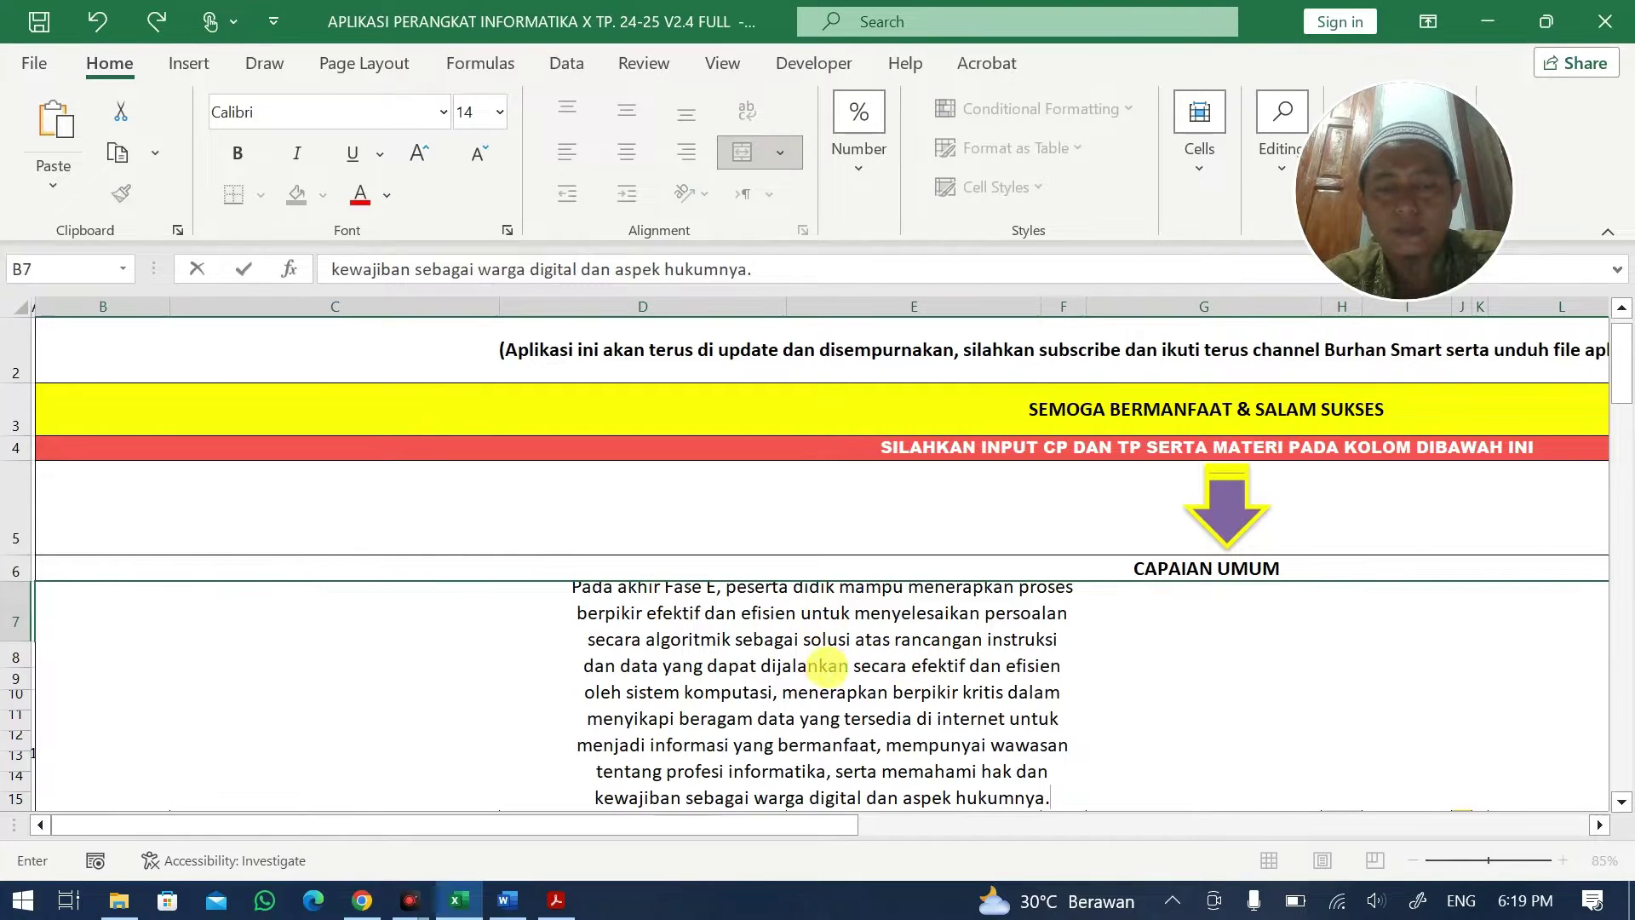
{"action": "key", "text": "ctrl+z"}
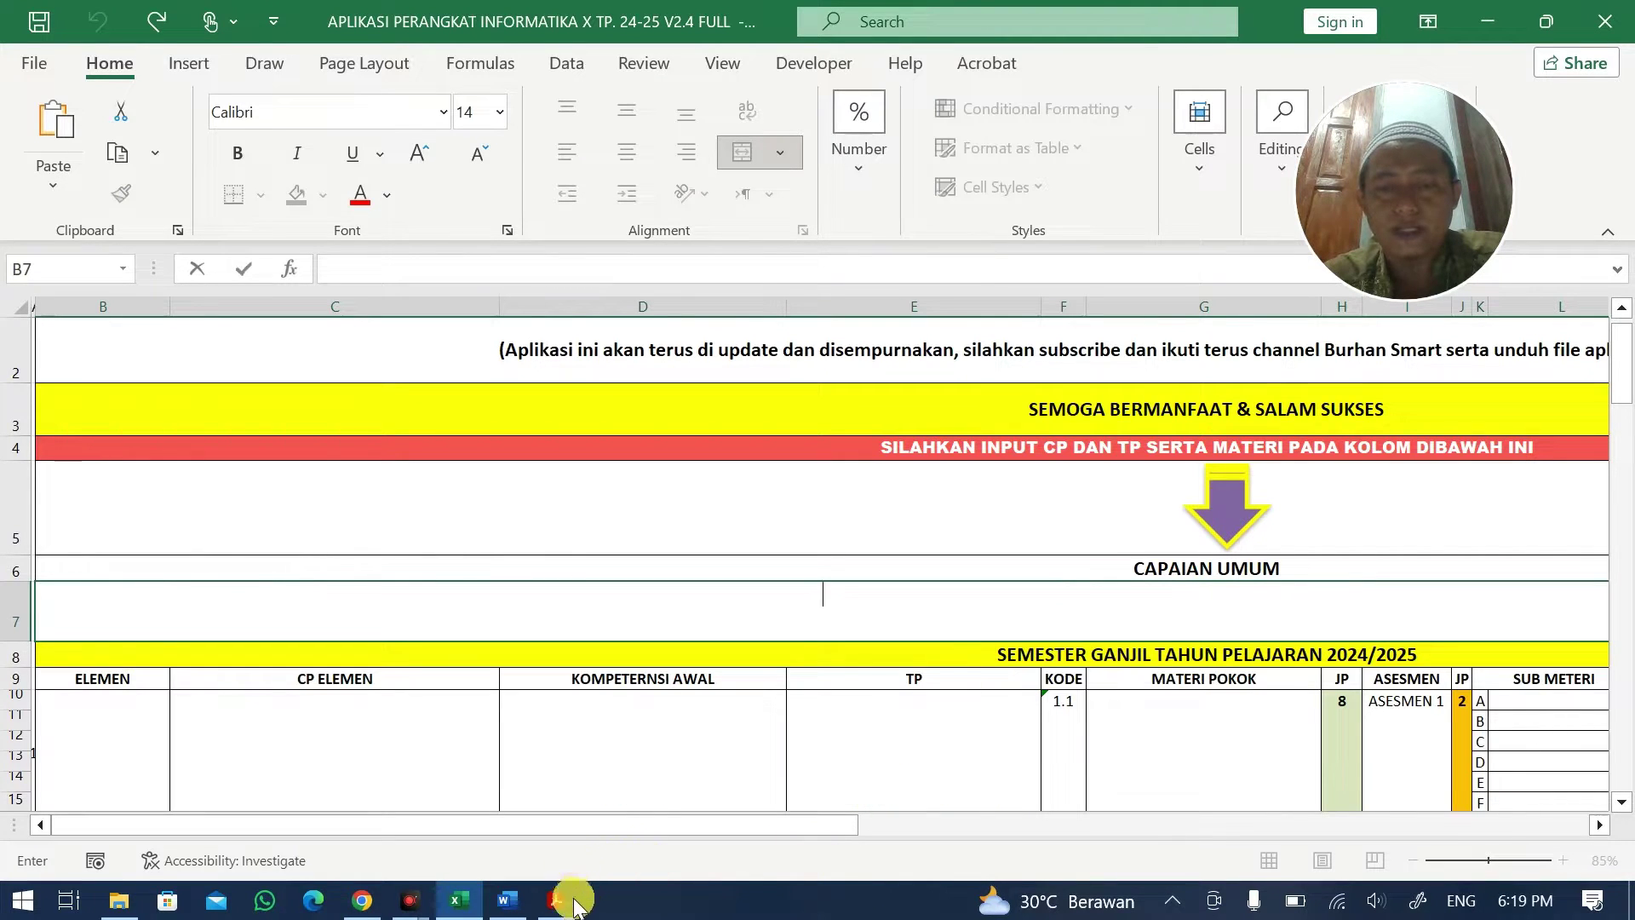
- Switch to the blank Word document, paste the Fase E paragraph there, and cut the whole text again
{"action": "left_click", "coordinate": [529, 906]}
{"action": "type", "text": "Pada akhir Fase E, peserta didik mampu menerapkan proses berpikir efektif dan efisien untuk menyelesaikan persoalan secara algoritmik sebagai solusi atas rancangan kesulitan dan data yang dapat dijalankan secara efektif dan efisien oleh sistem komputasi, menerapkan berpikir kritis dalam memilah dan mengolah data yang tersedia di internet untuk menjadi informasi yang bermanfaat, mempunyai wawasan tentang profesi informatika, serta memahami hak dan kewajiban sebagai warga digital dan aspek hukumnya."}
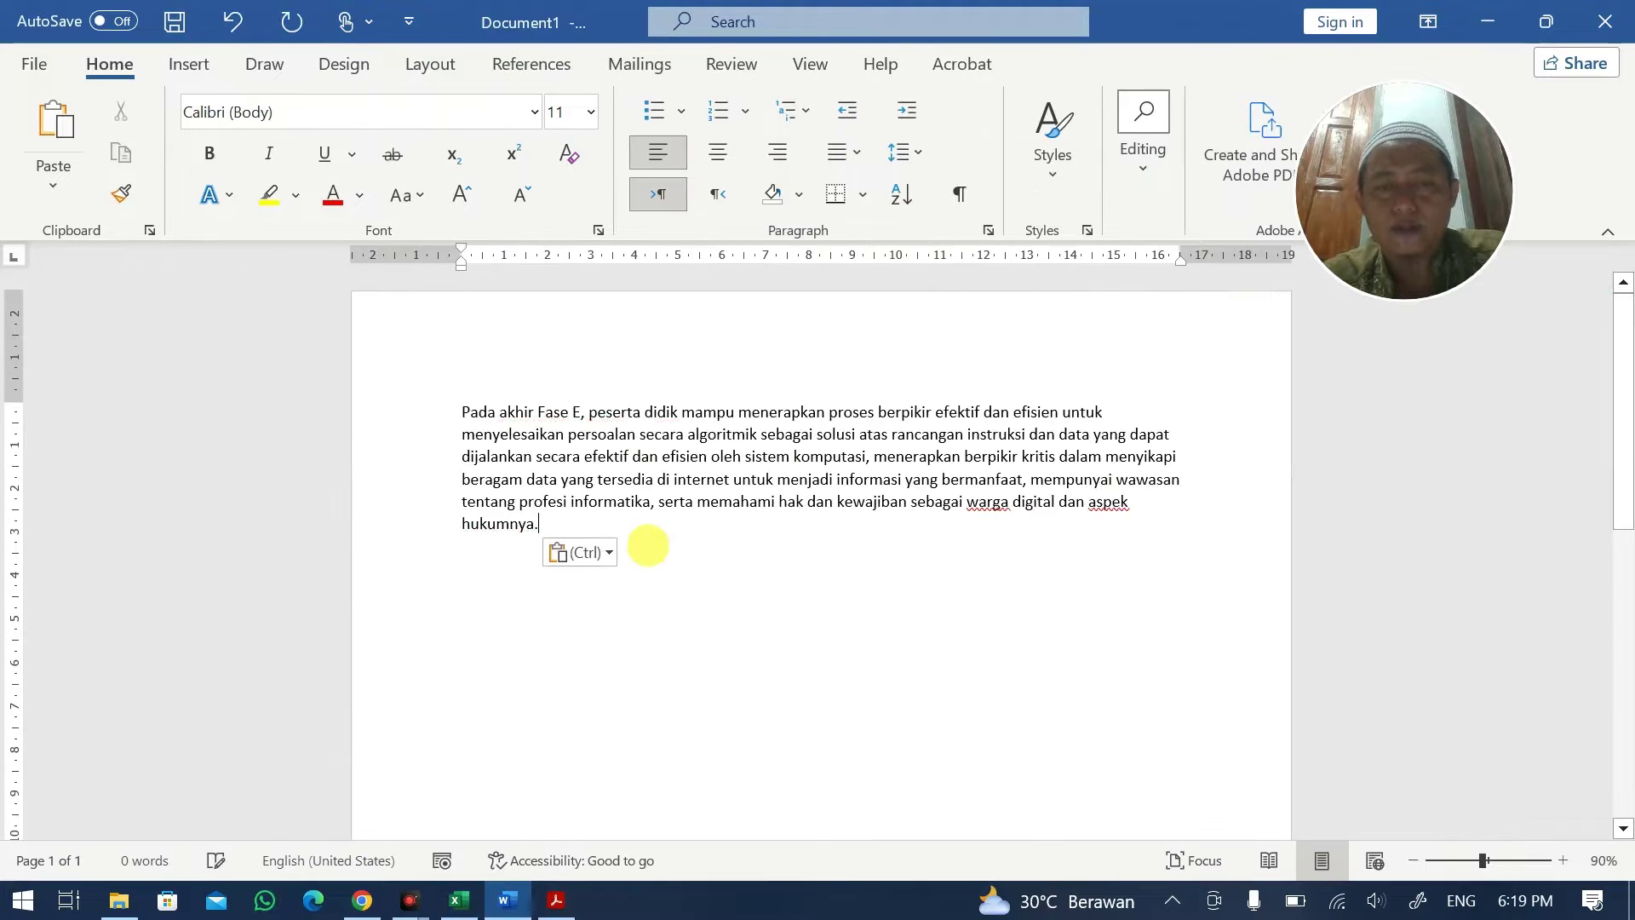
{"action": "key", "text": "ctrl+a"}
{"action": "key", "text": "Delete"}
- Switch back to the Excel workbook and enter the Fase E paragraph in the Capaian Umum cell B7
{"action": "key", "text": "alt+Tab"}
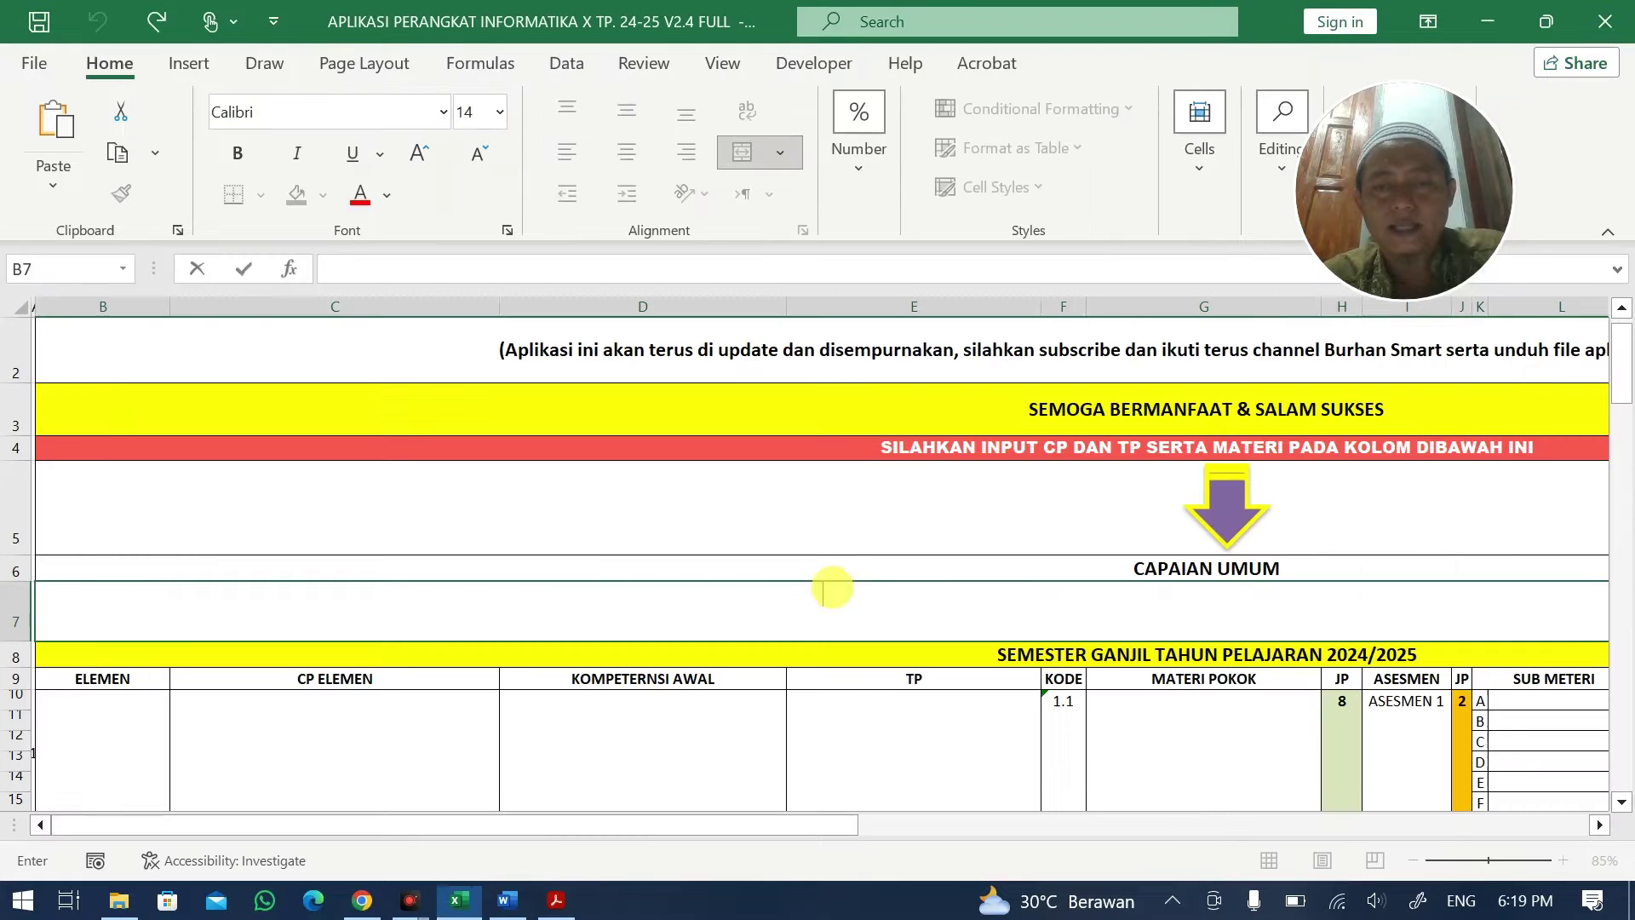
{"action": "key", "text": "ctrl+v"}
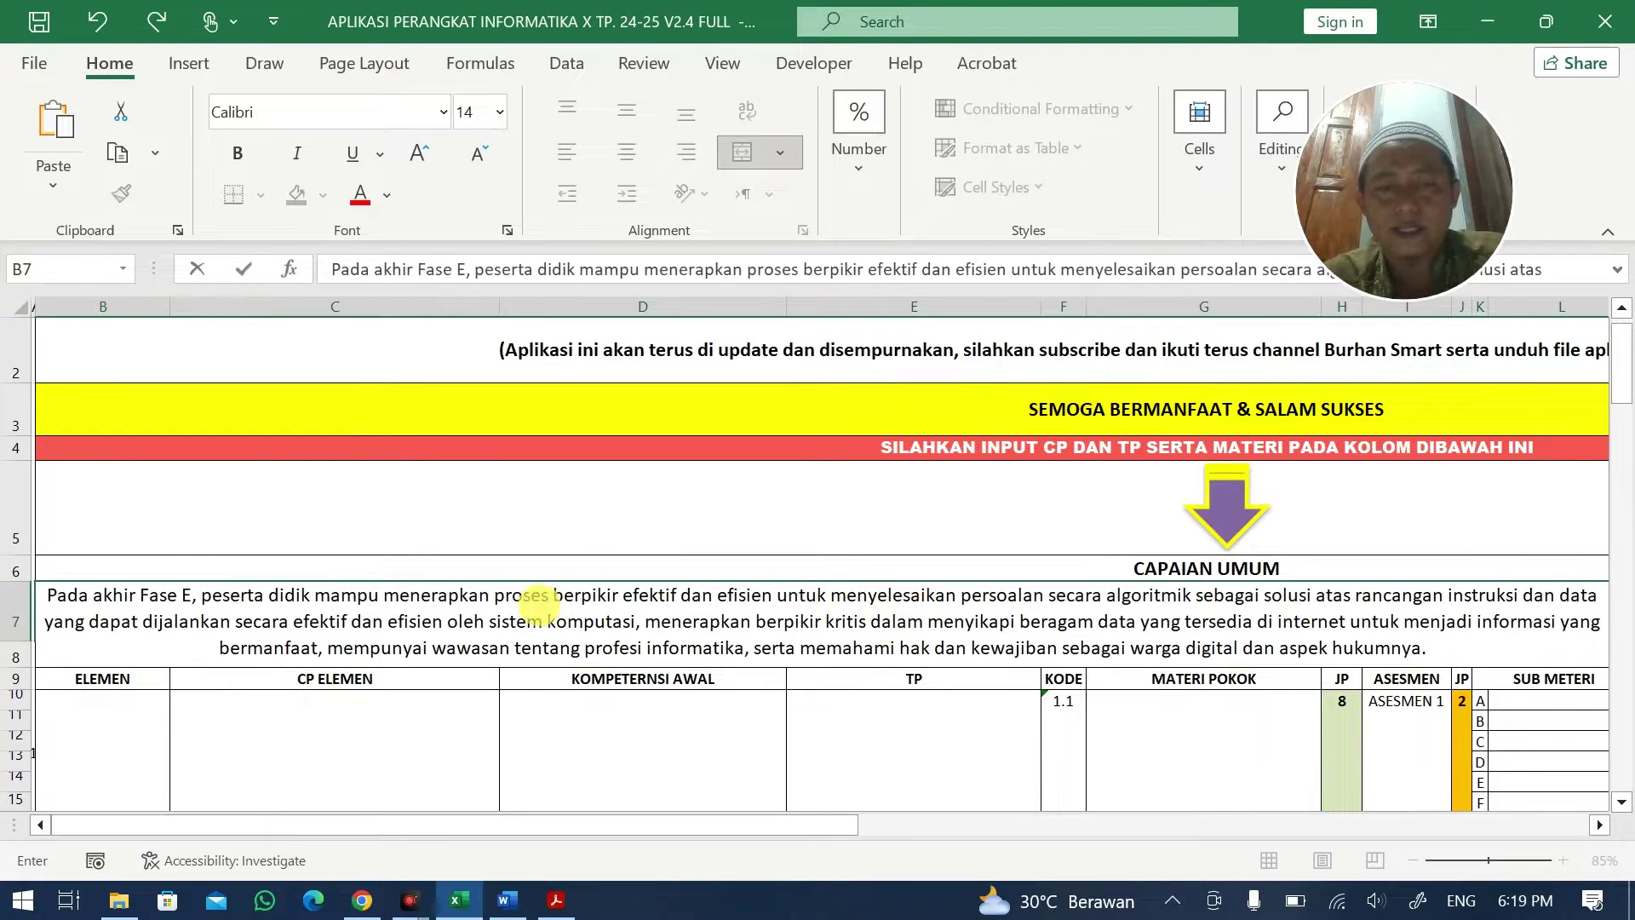
{"action": "key", "text": "Up"}
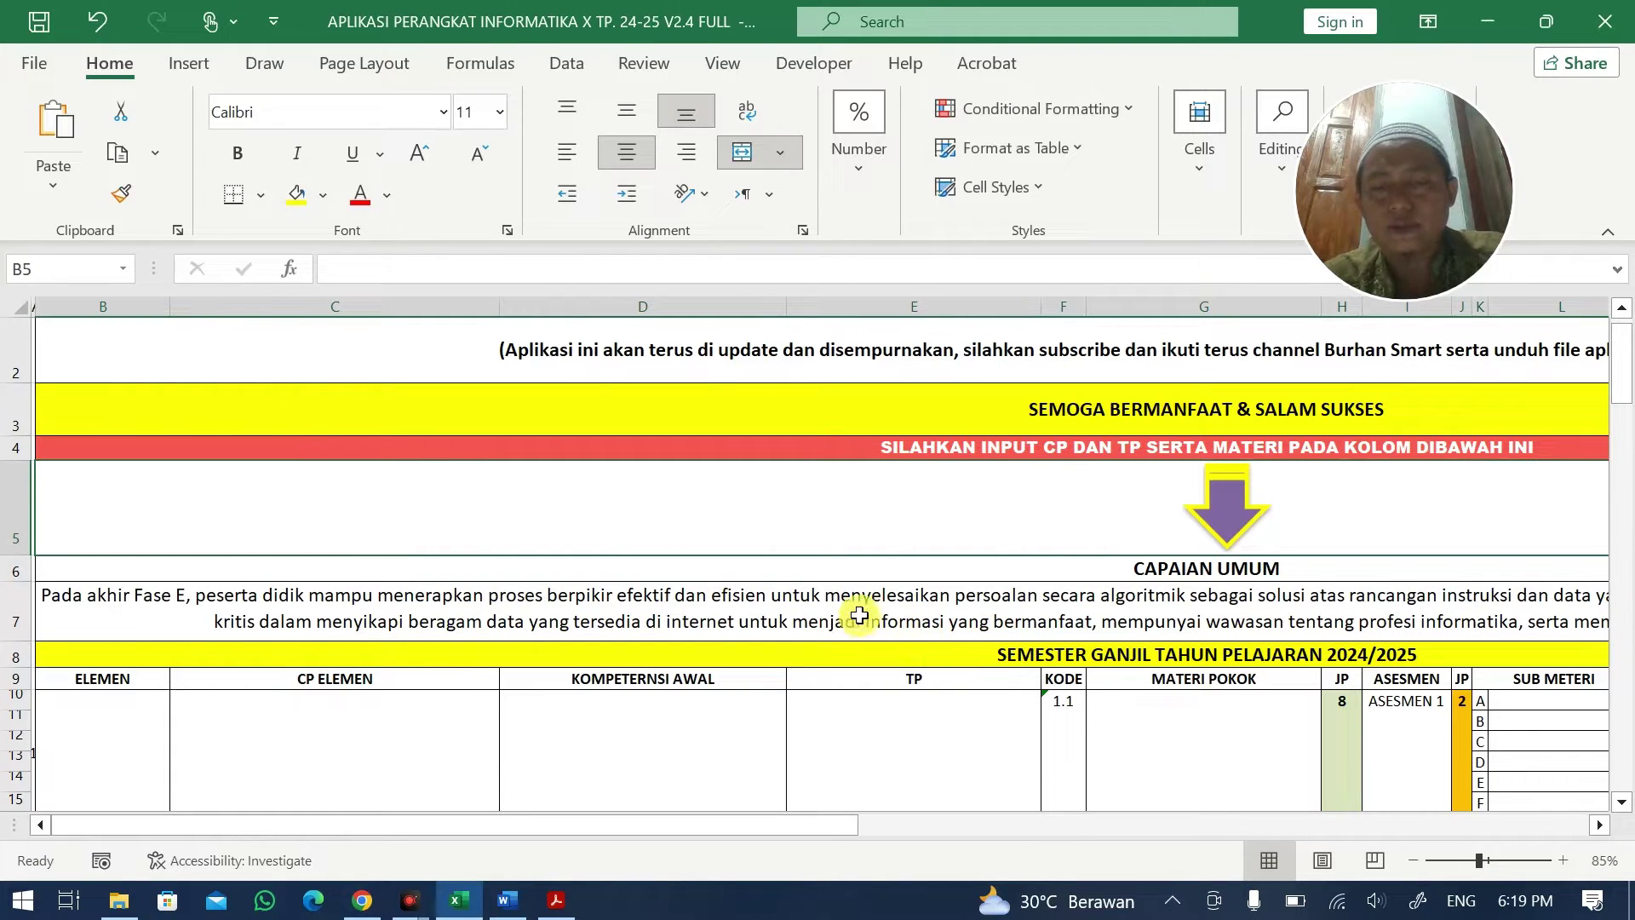
- Select the first empty ELEMEN cell, switch to the Informatika-BS-KLS-X PDF in Acrobat and go to its chapter list at Bab 1
{"action": "left_click", "coordinate": [153, 716]}
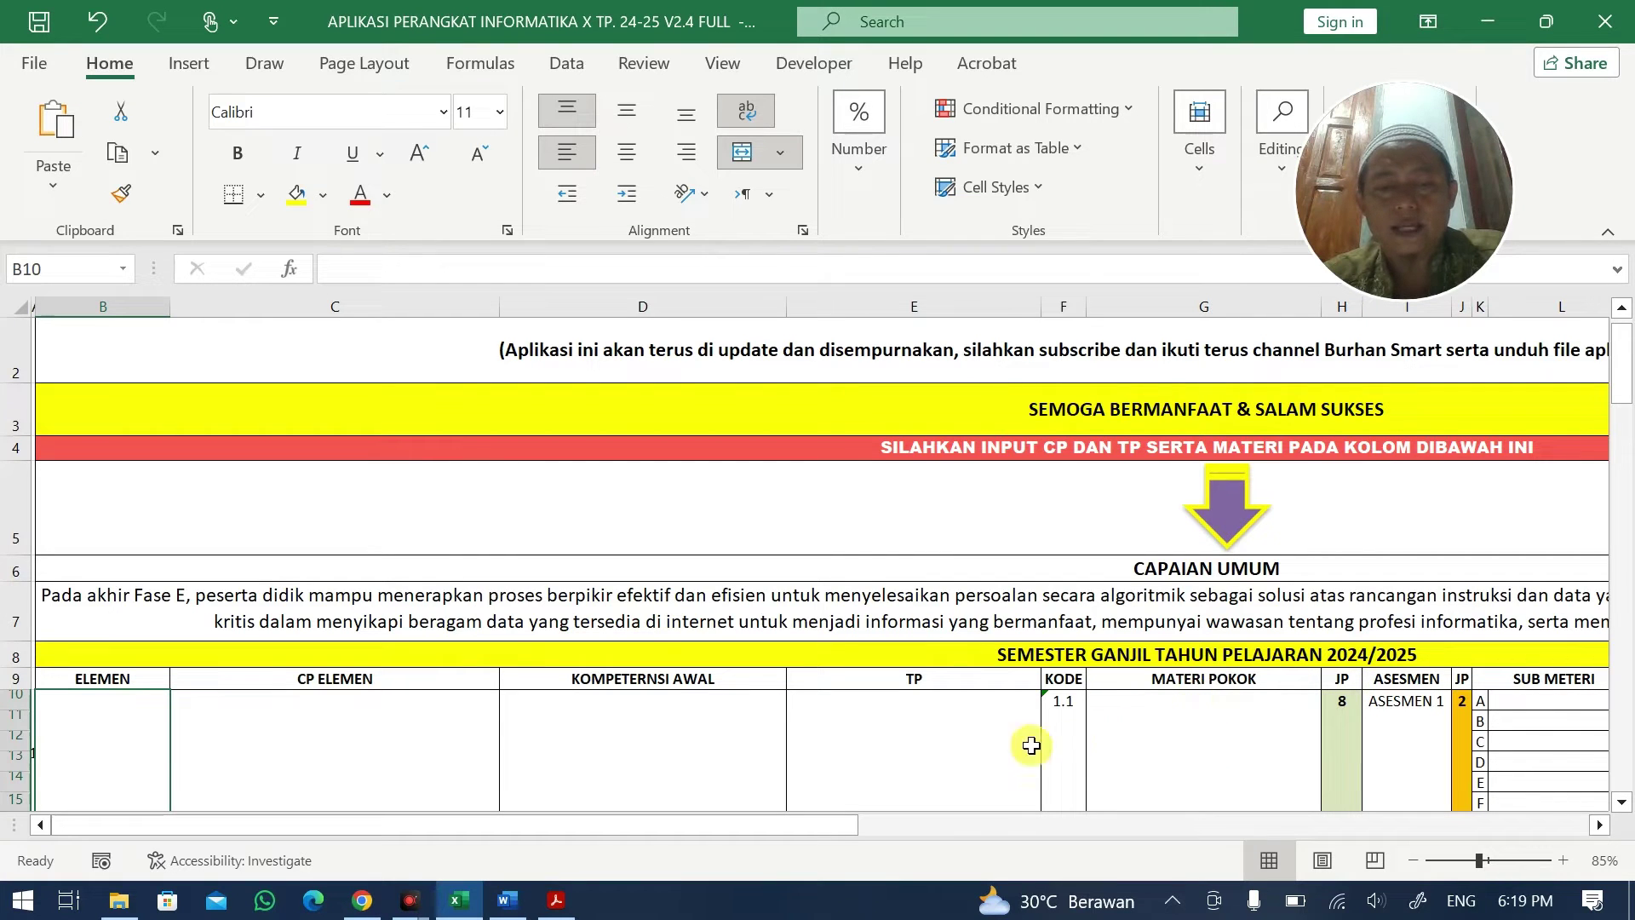
{"action": "left_click", "coordinate": [562, 896]}
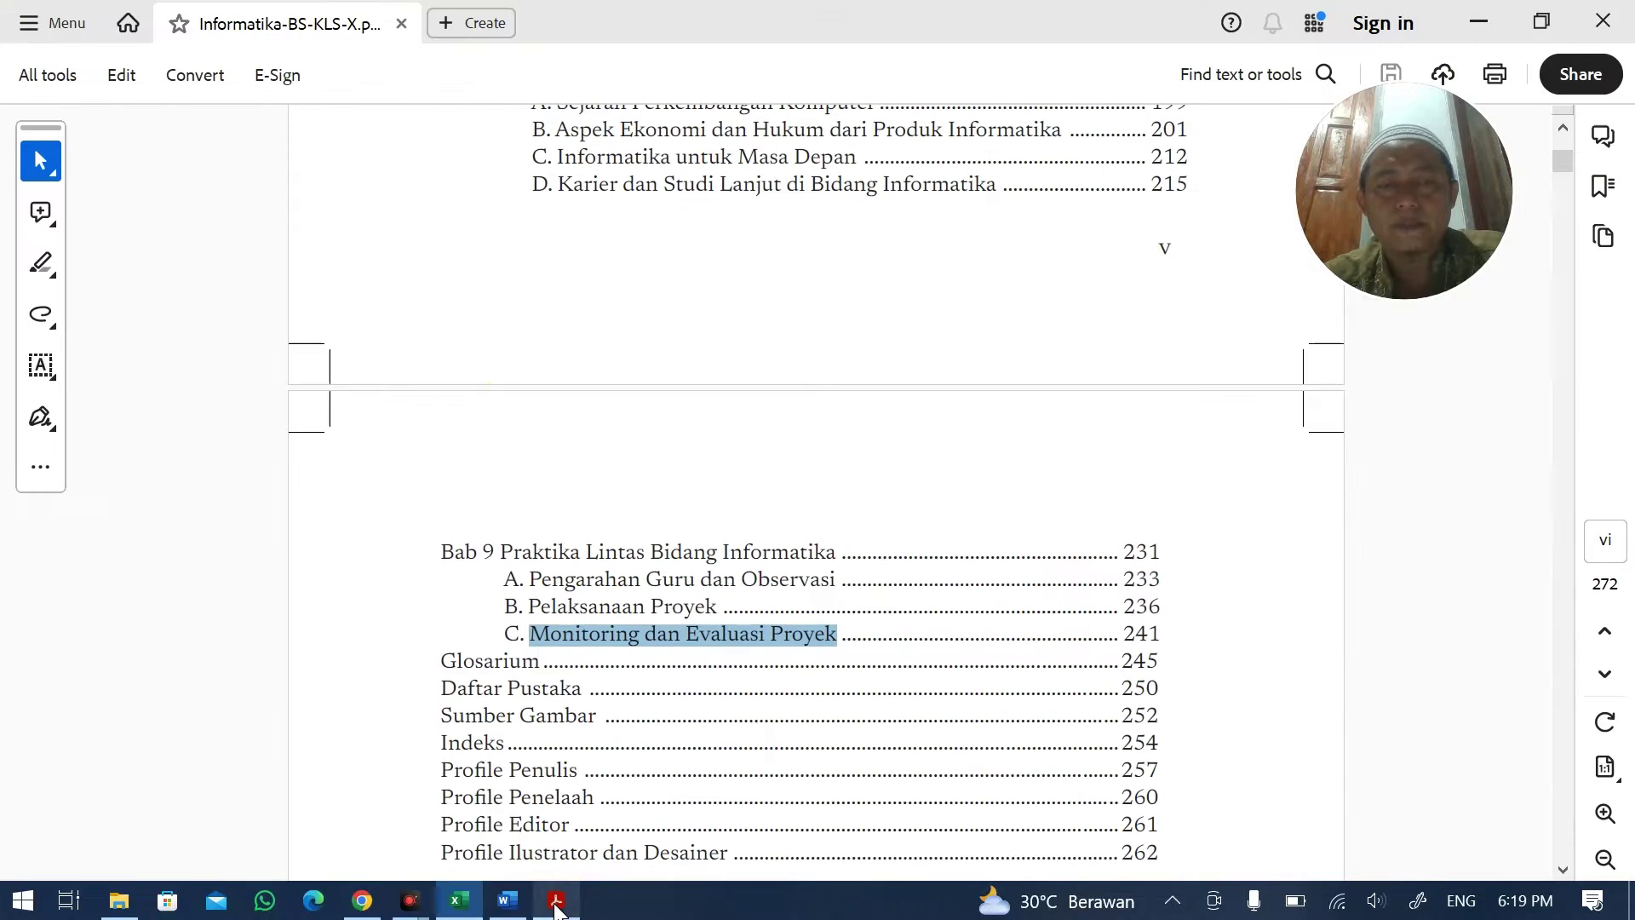
{"action": "scroll", "coordinate": [482, 316], "scroll_direction": "up", "scroll_amount": 15}
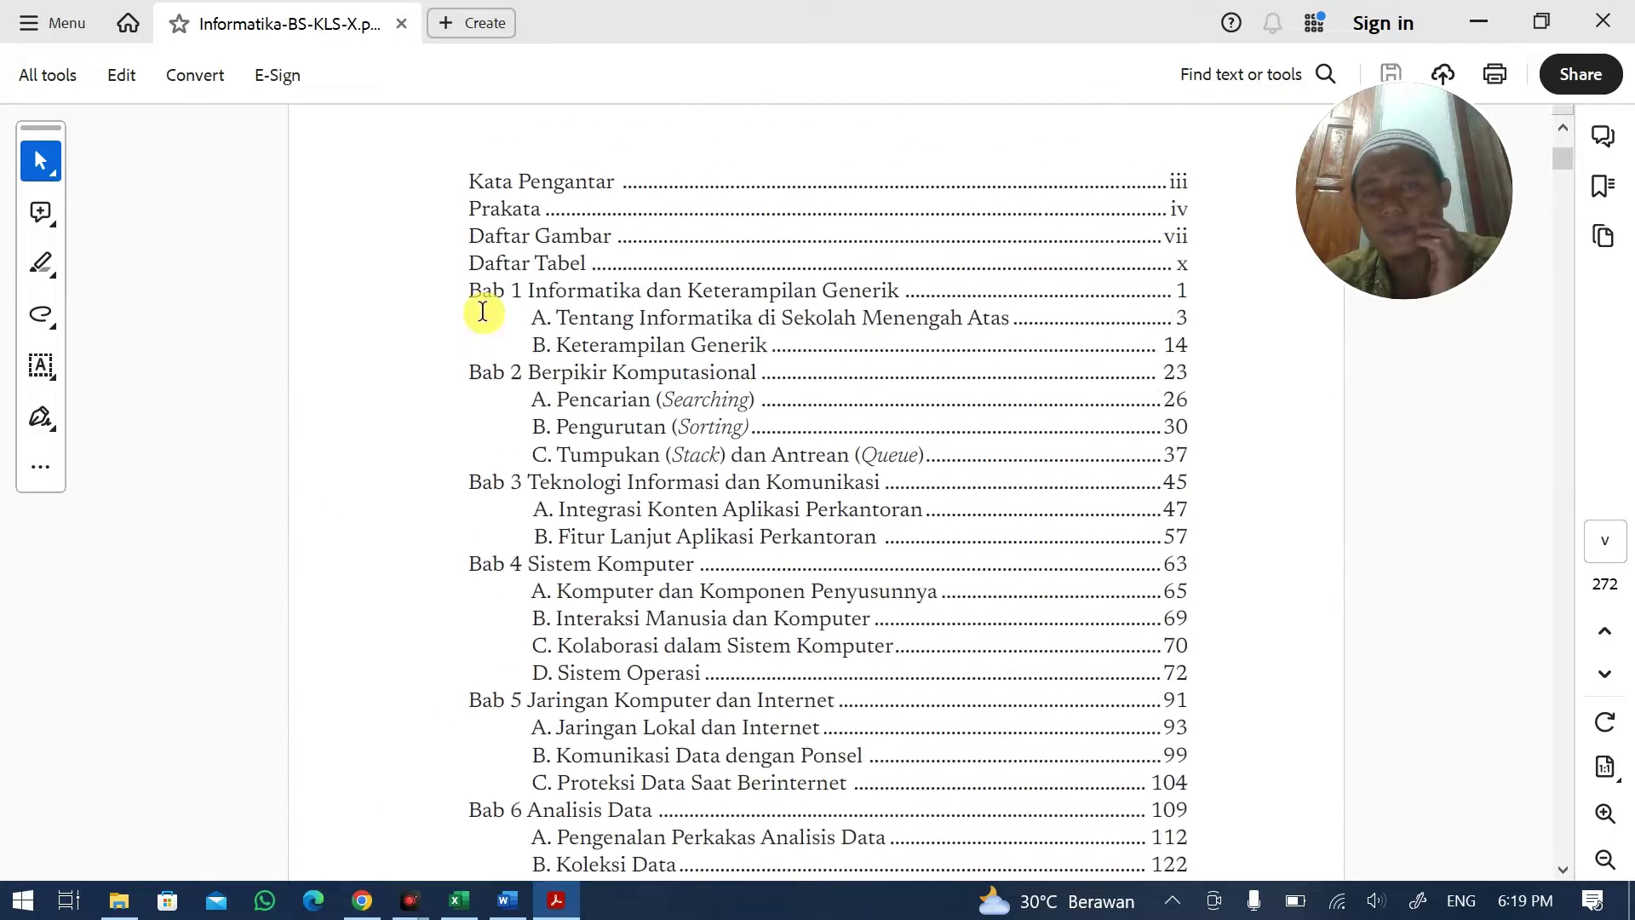
- Copy the Bab 1 title "Informatika dan Keterampilan Generik" from the PDF contents into the workbook's MATERI POKOK cell for code 1.1
{"action": "scroll", "coordinate": [482, 311], "scroll_direction": "down", "scroll_amount": 2}
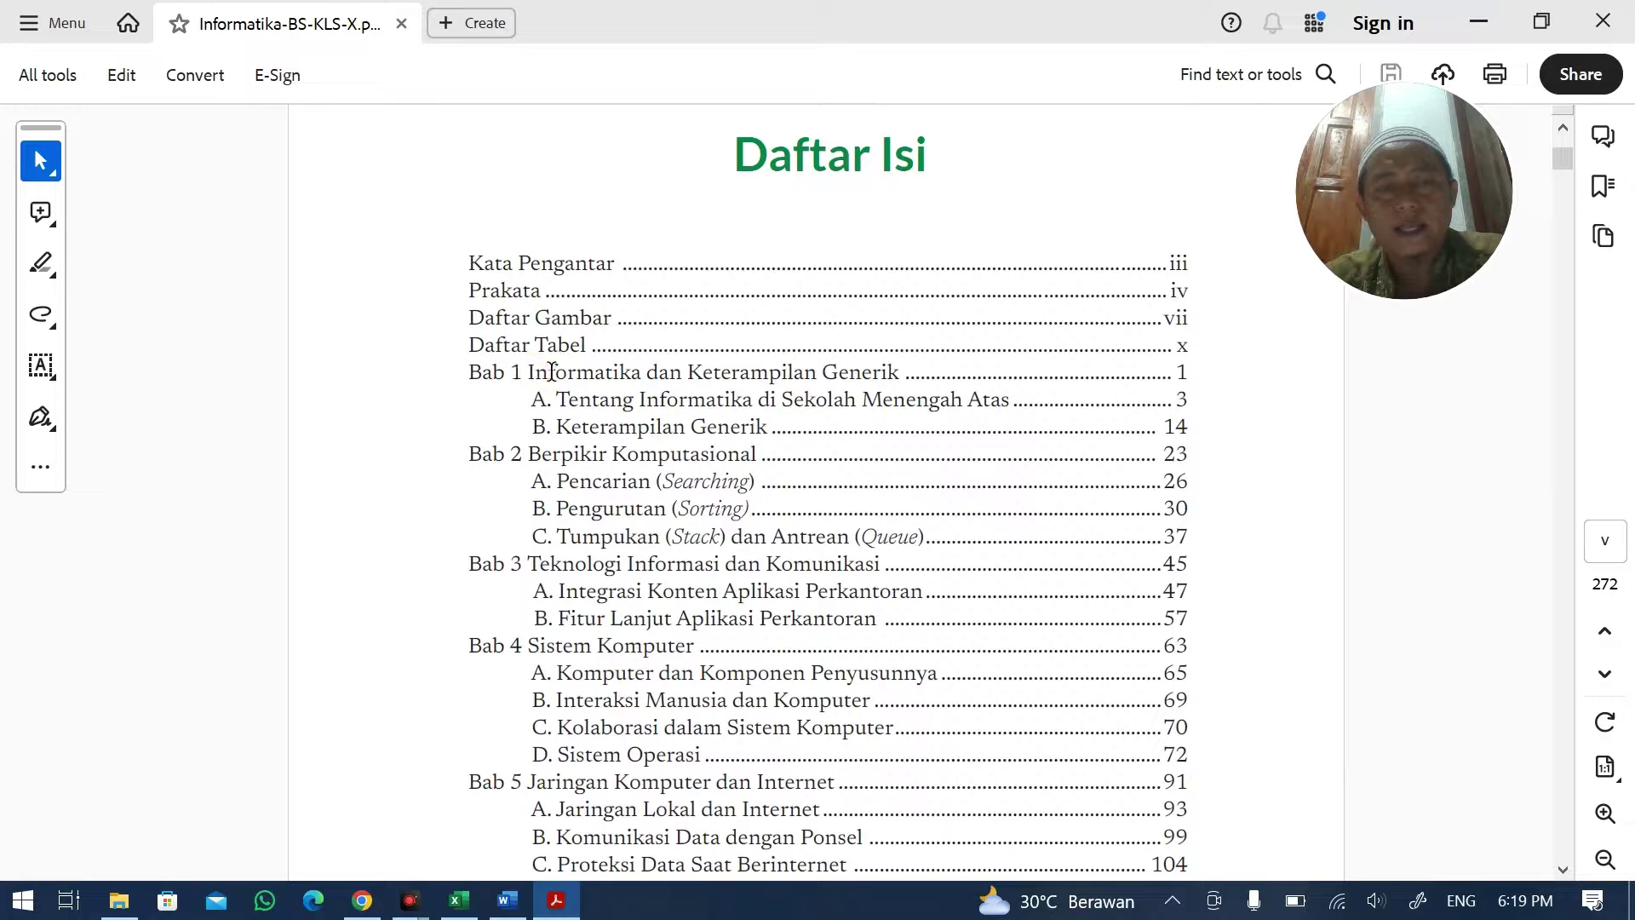
{"action": "left_click_drag", "start_coordinate": [551, 371], "coordinate": [899, 375]}
{"action": "key", "text": "ctrl+c"}
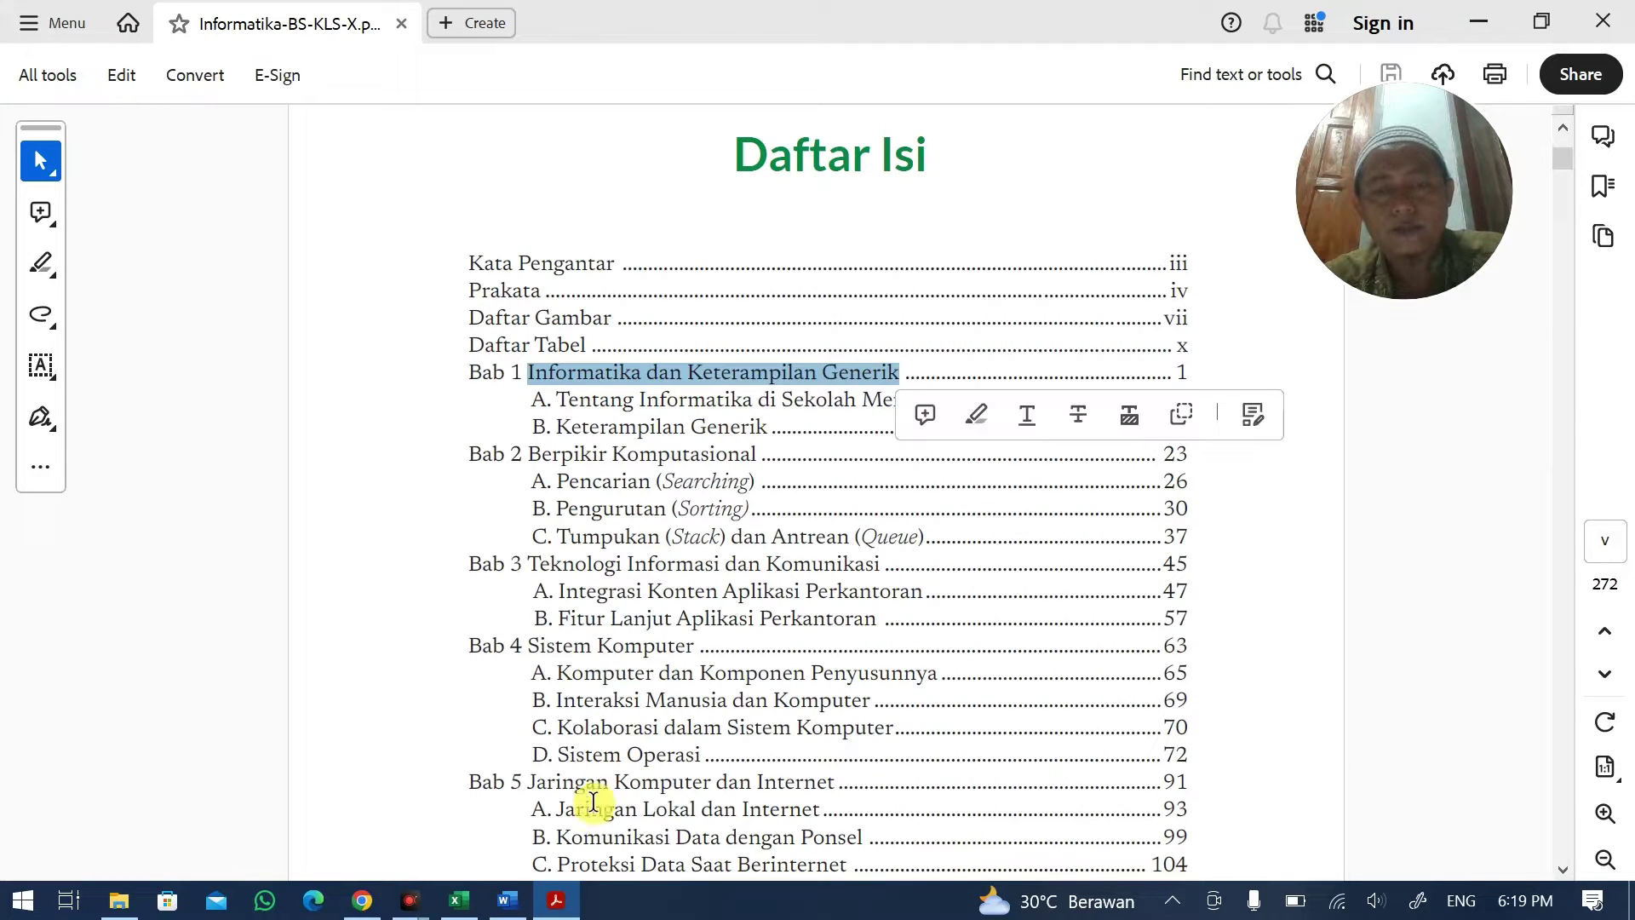
{"action": "left_click", "coordinate": [461, 900]}
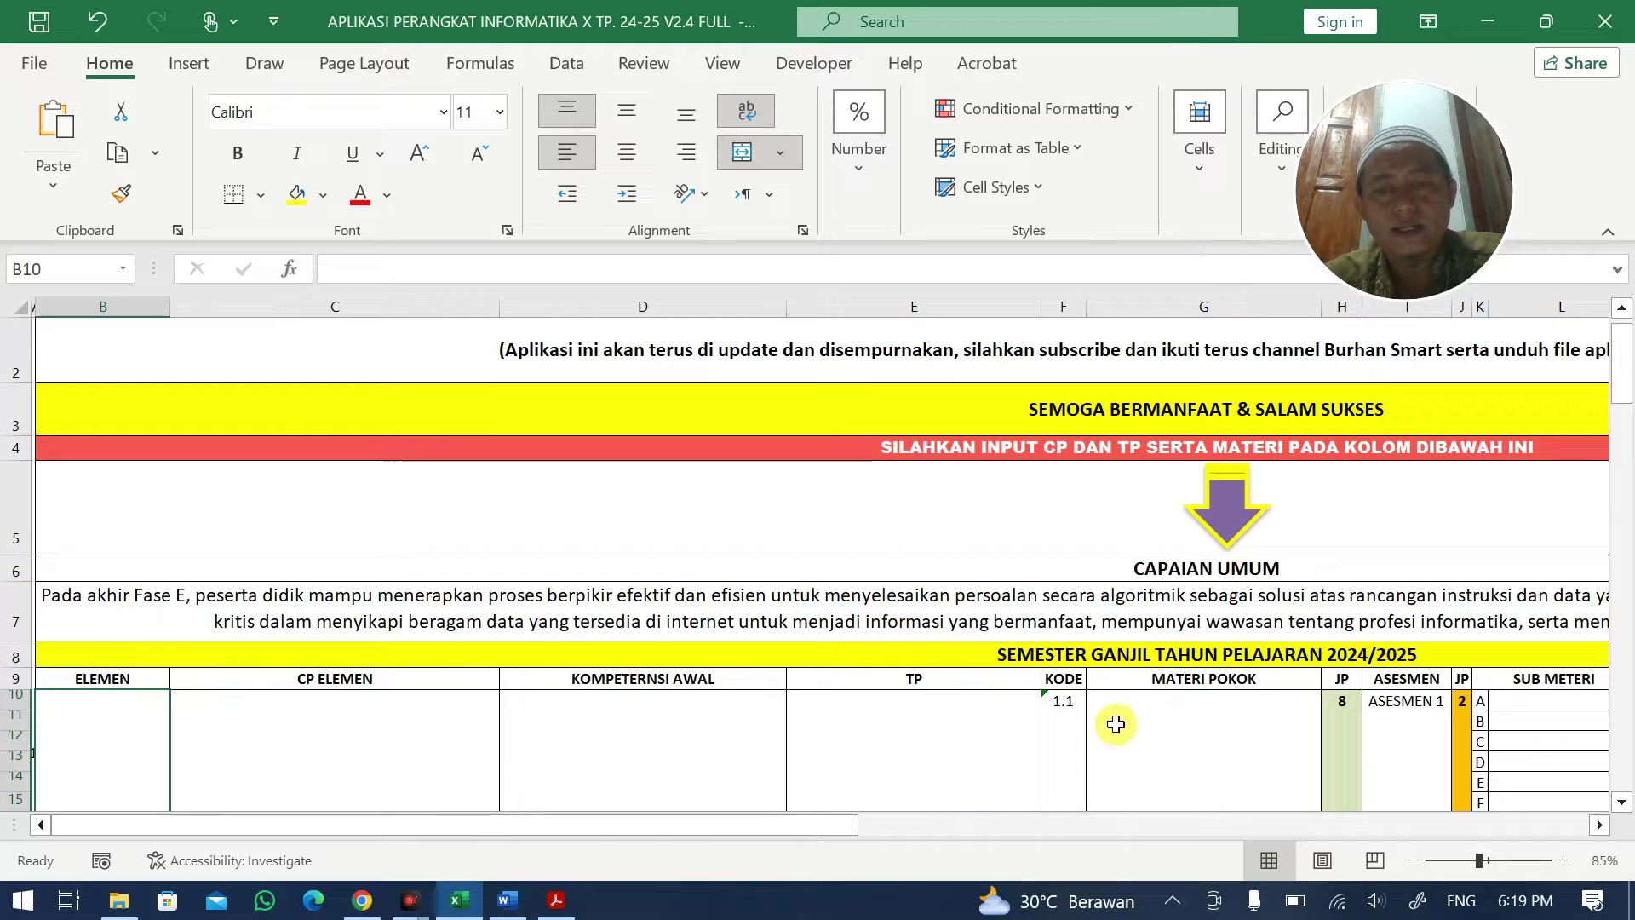
{"action": "left_click", "coordinate": [1179, 719]}
{"action": "double_click", "coordinate": [1176, 721]}
{"action": "key", "text": "ctrl+v"}
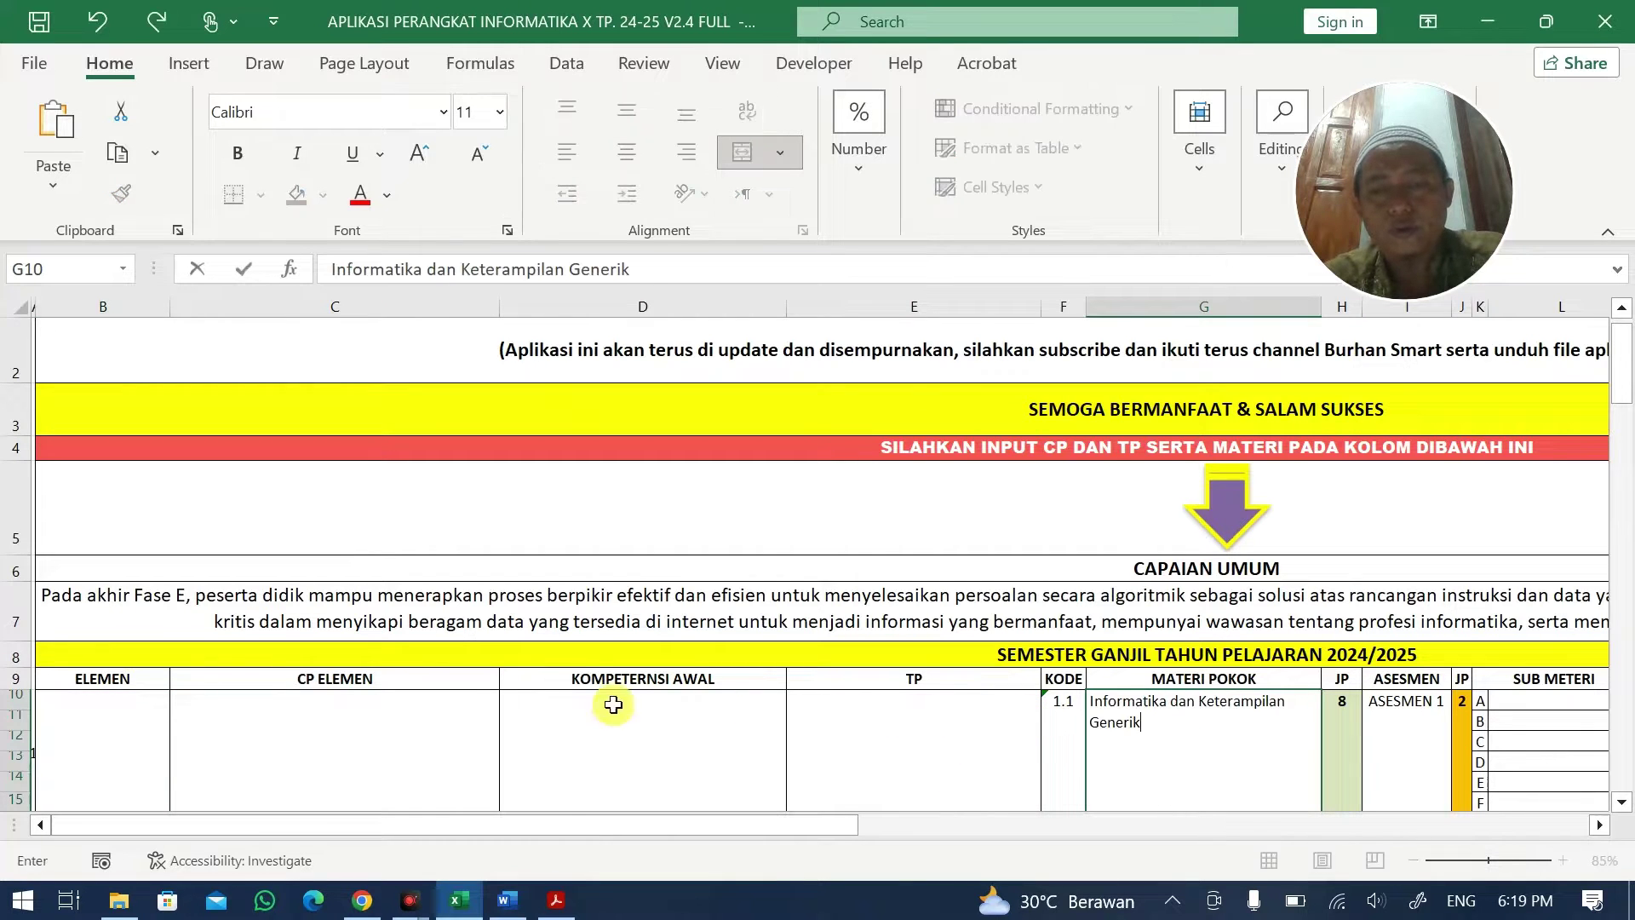
{"action": "left_click", "coordinate": [119, 720]}
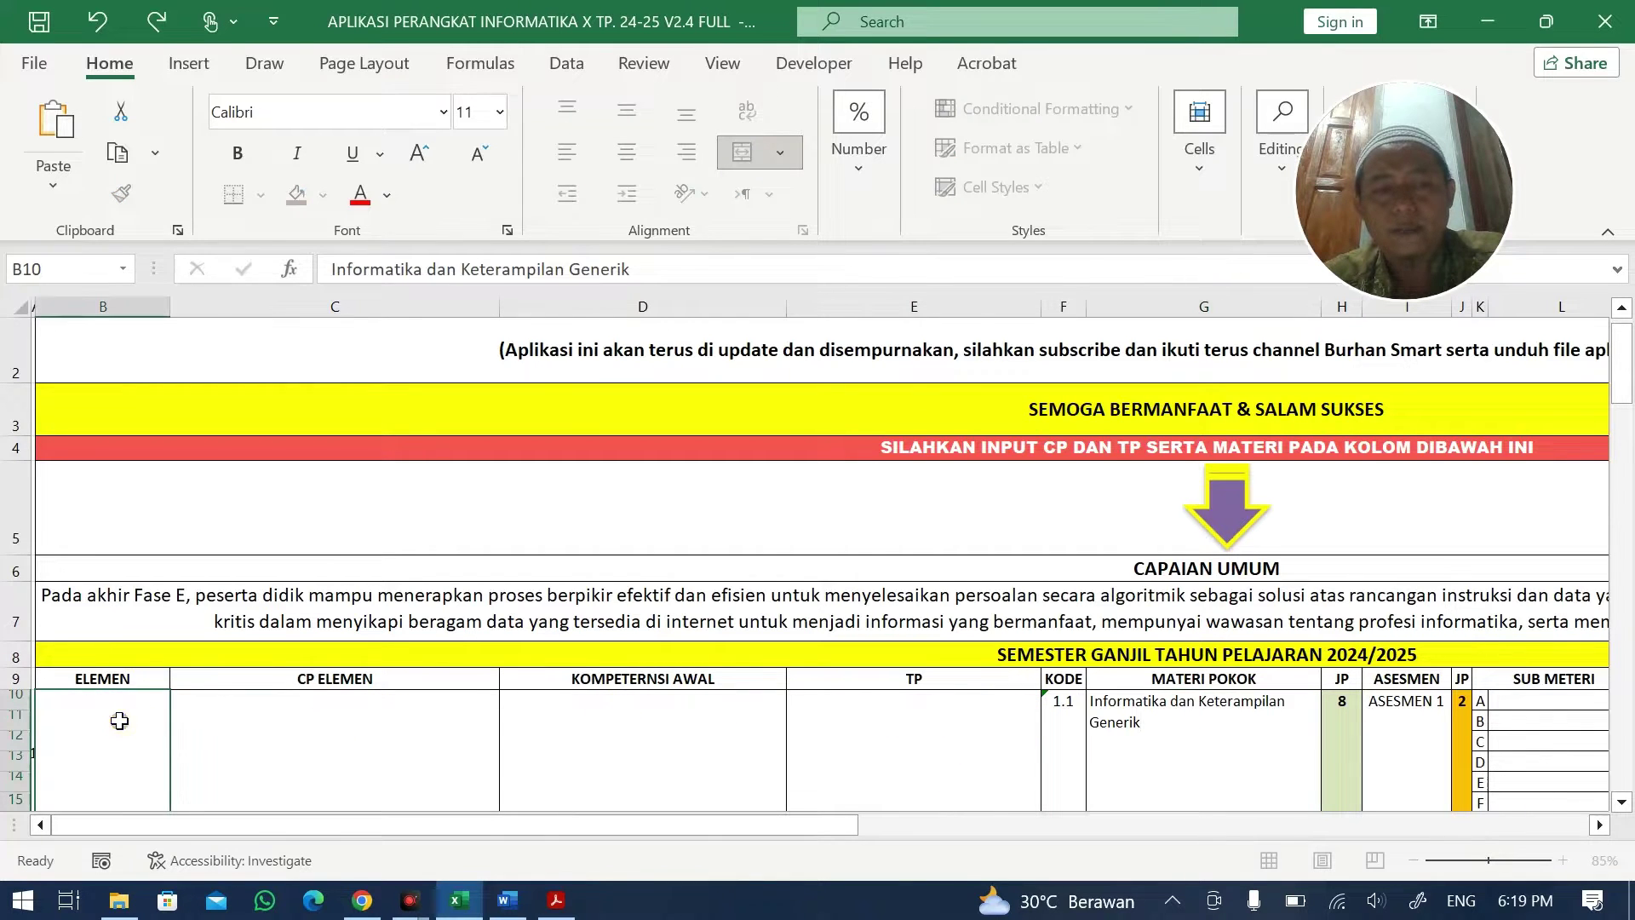
{"action": "left_click", "coordinate": [424, 732]}
{"action": "left_click", "coordinate": [764, 720]}
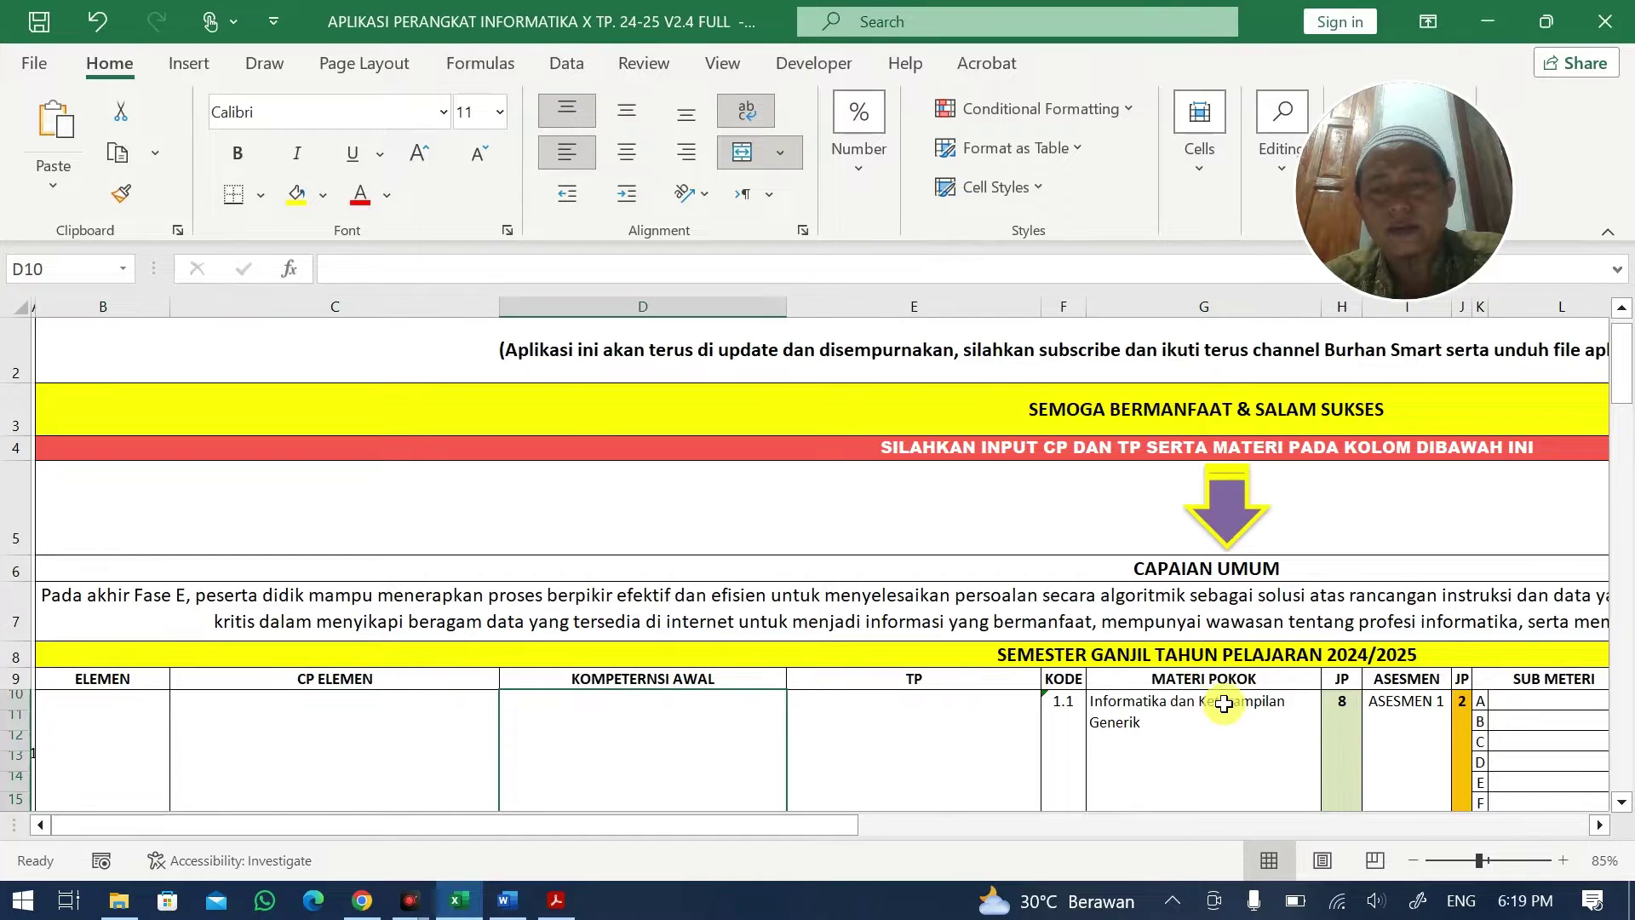
- Copy subchapter A "Tentang Informatika di Sekolah Menengah Atas" from the PDF into SUB METERI row A of code 1.1
{"action": "key", "text": "alt+Tab"}
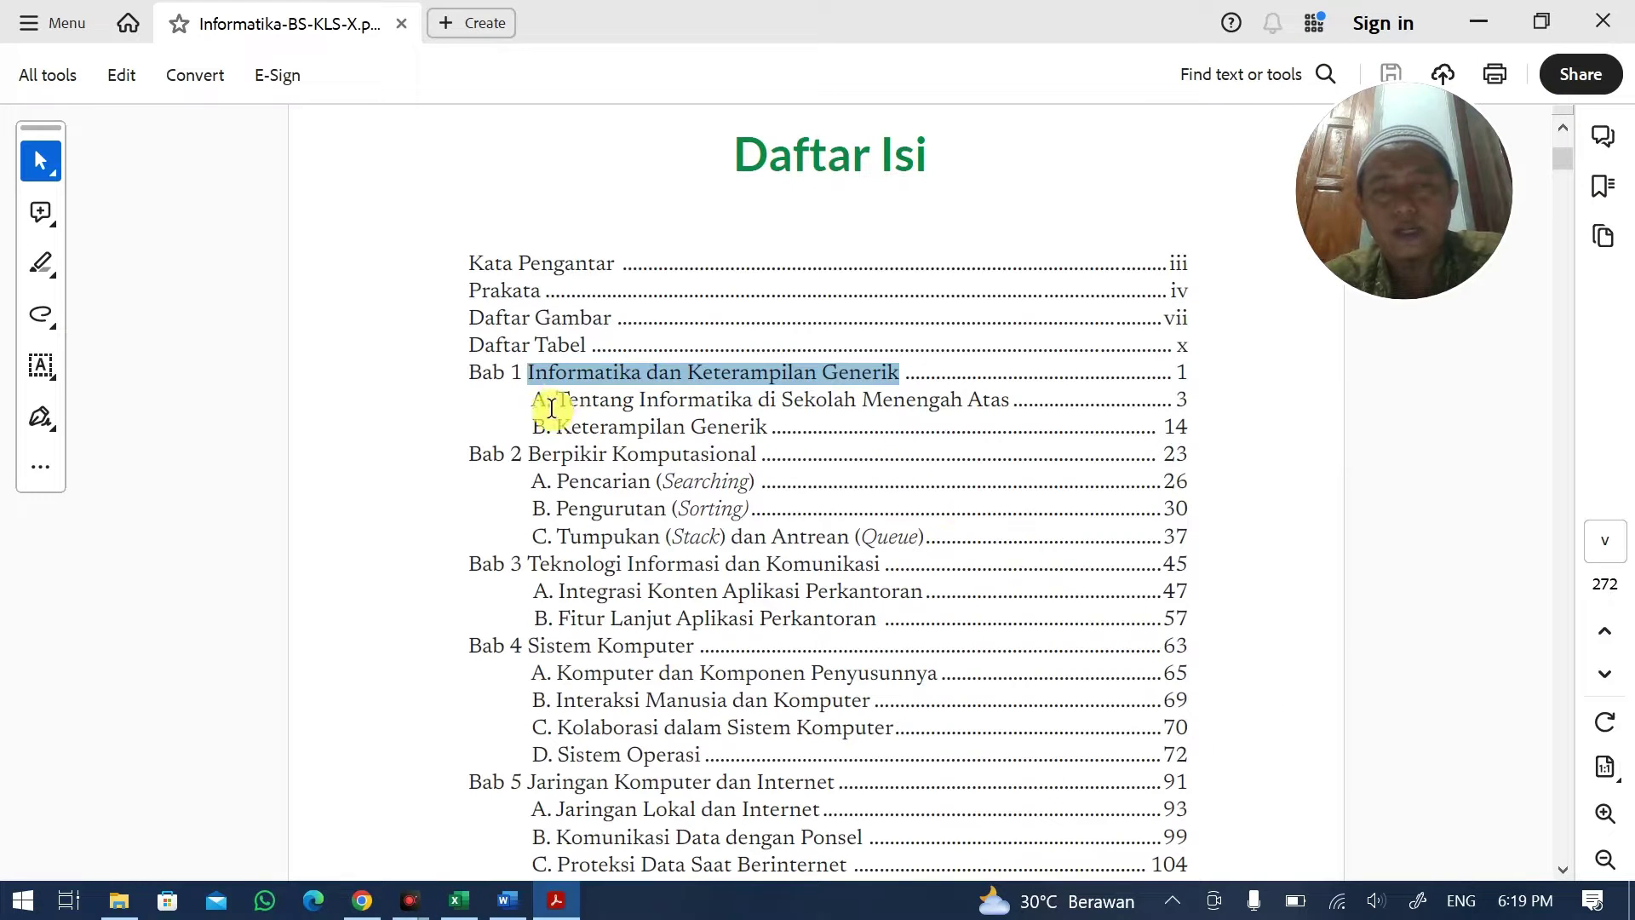
{"action": "left_click_drag", "start_coordinate": [558, 397], "coordinate": [991, 392]}
{"action": "key", "text": "ctrl+c"}
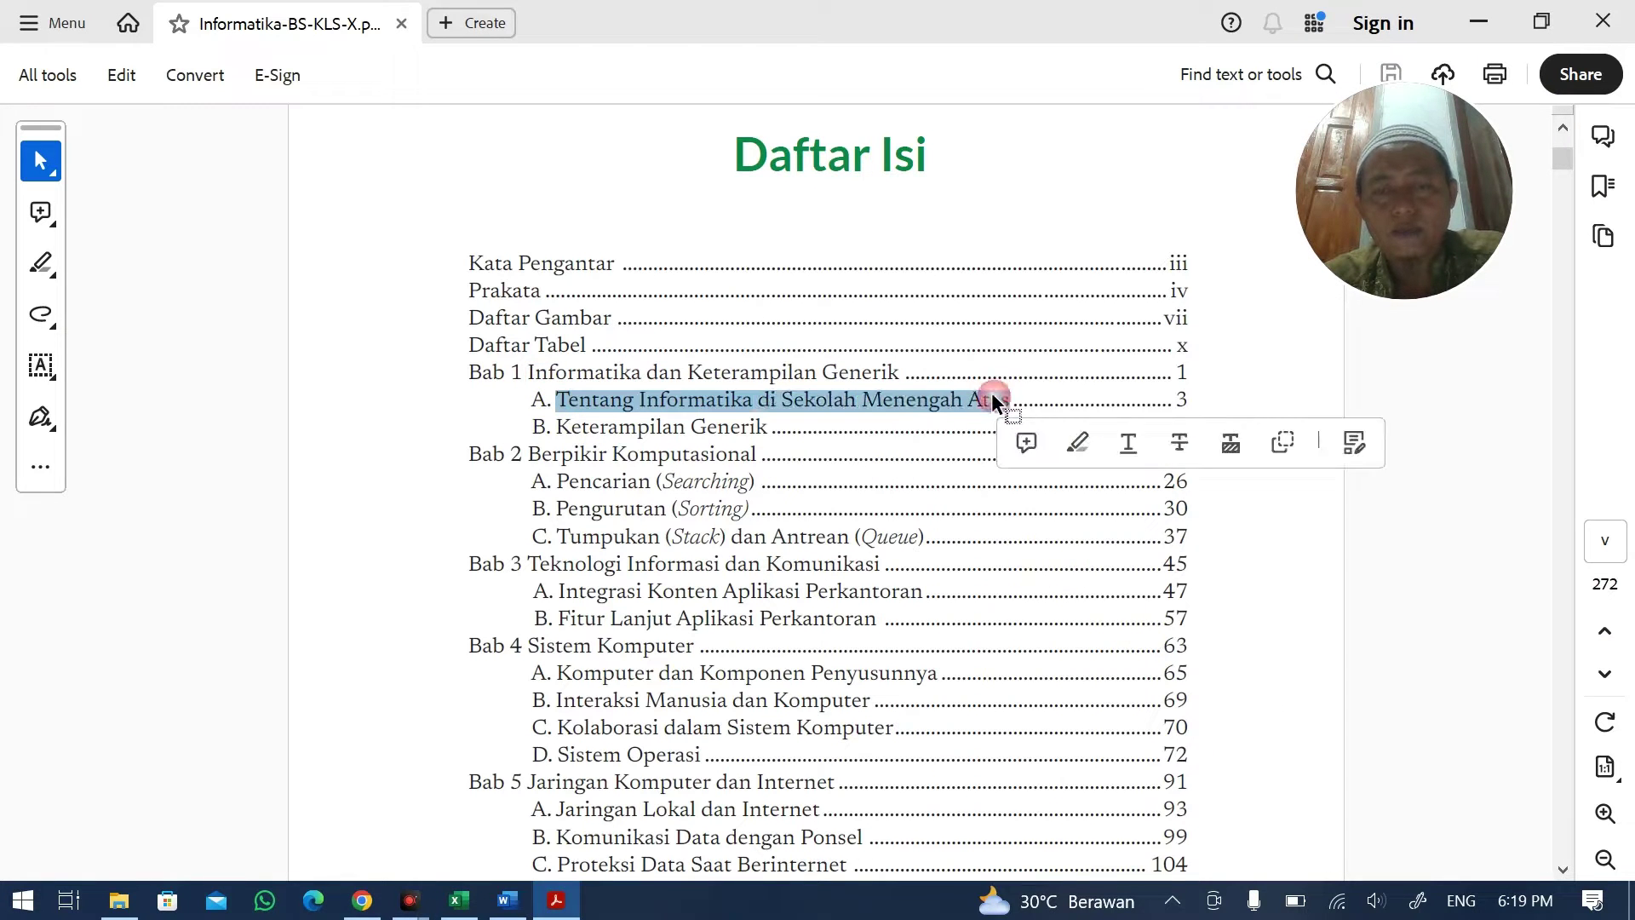
{"action": "key", "text": "alt+Tab"}
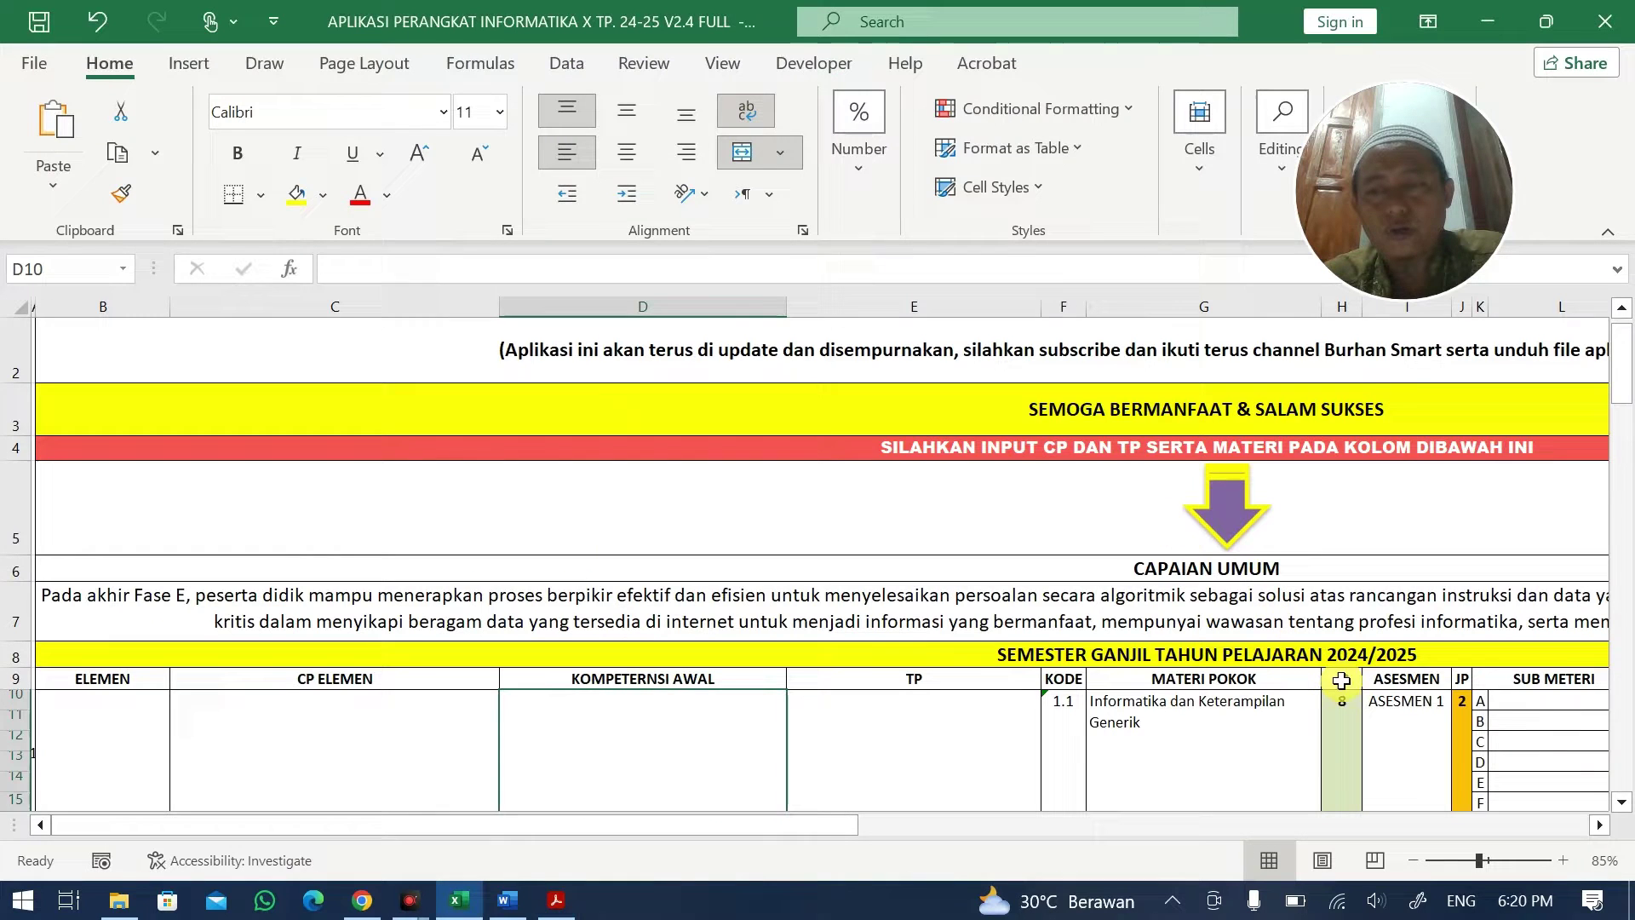
{"action": "double_click", "coordinate": [1512, 700]}
{"action": "key", "text": "ctrl+v"}
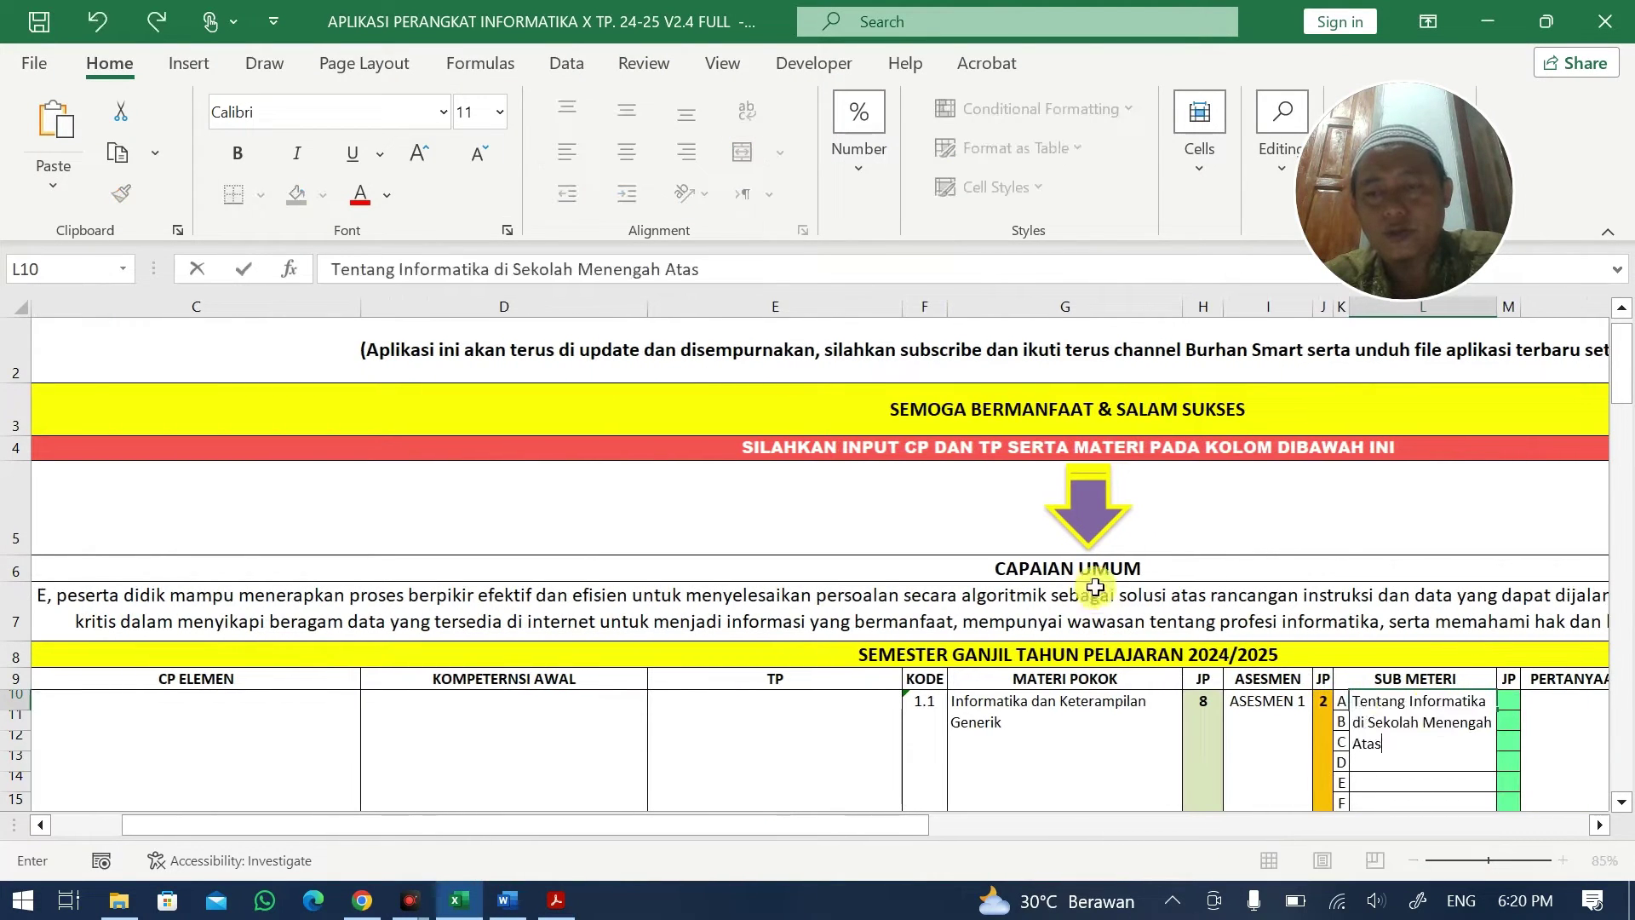
{"action": "left_click", "coordinate": [1352, 593]}
- Copy subchapter B "Keterampilan Generik" from the PDF into SUB METERI row B of code 1.1 in the workbook
{"action": "key", "text": "alt+Tab"}
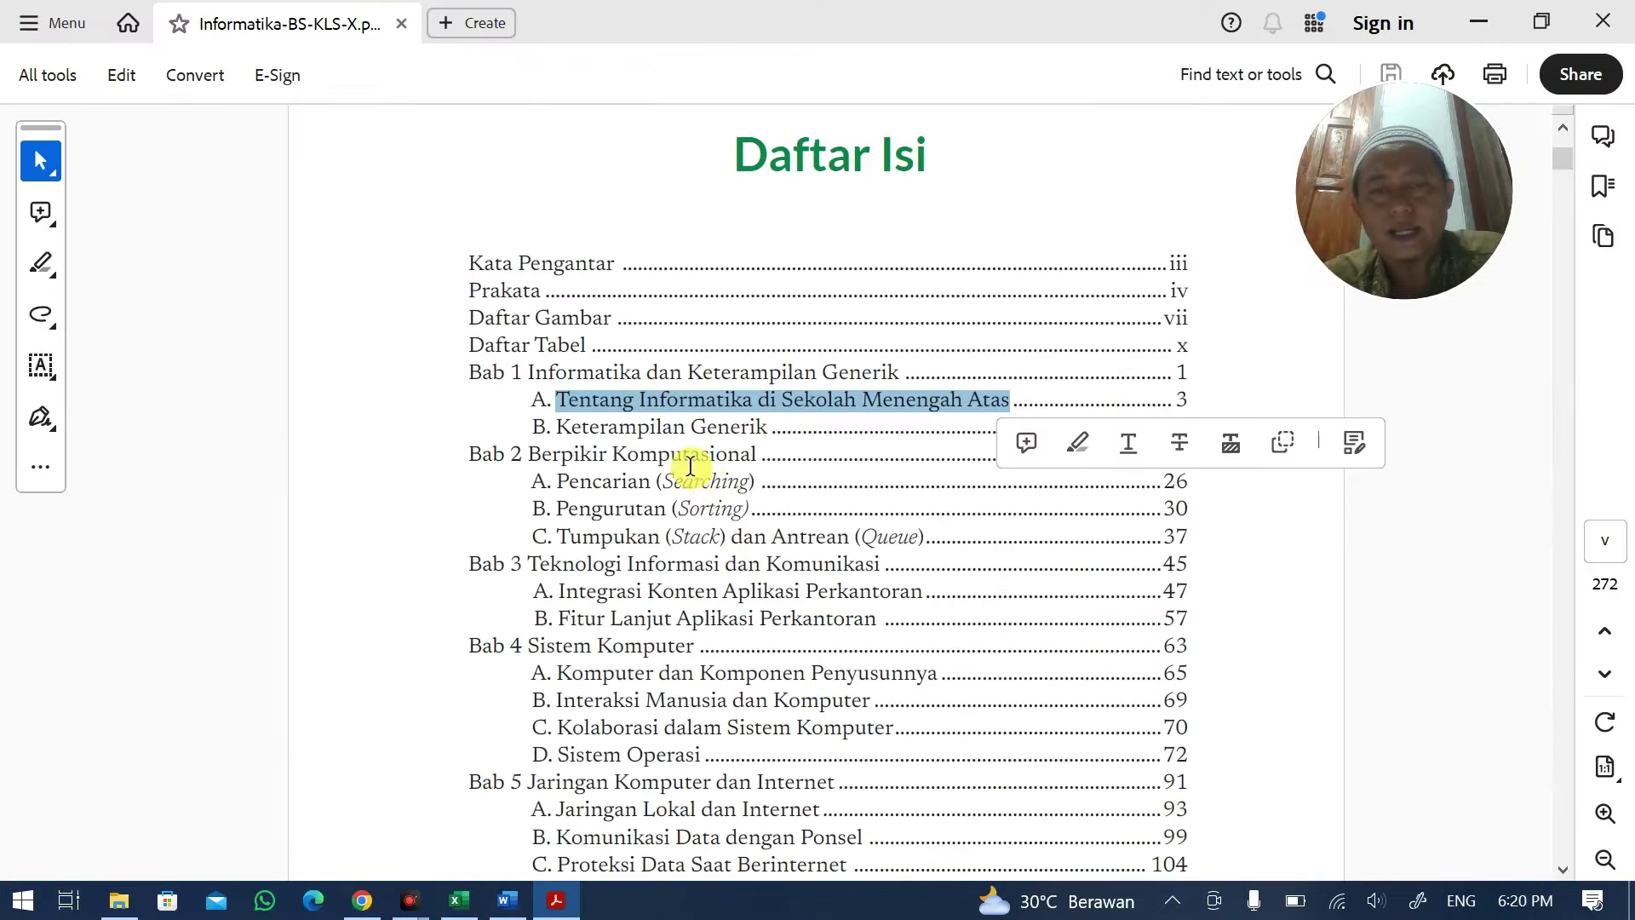
{"action": "left_click_drag", "start_coordinate": [558, 425], "coordinate": [752, 422]}
{"action": "key", "text": "ctrl+c"}
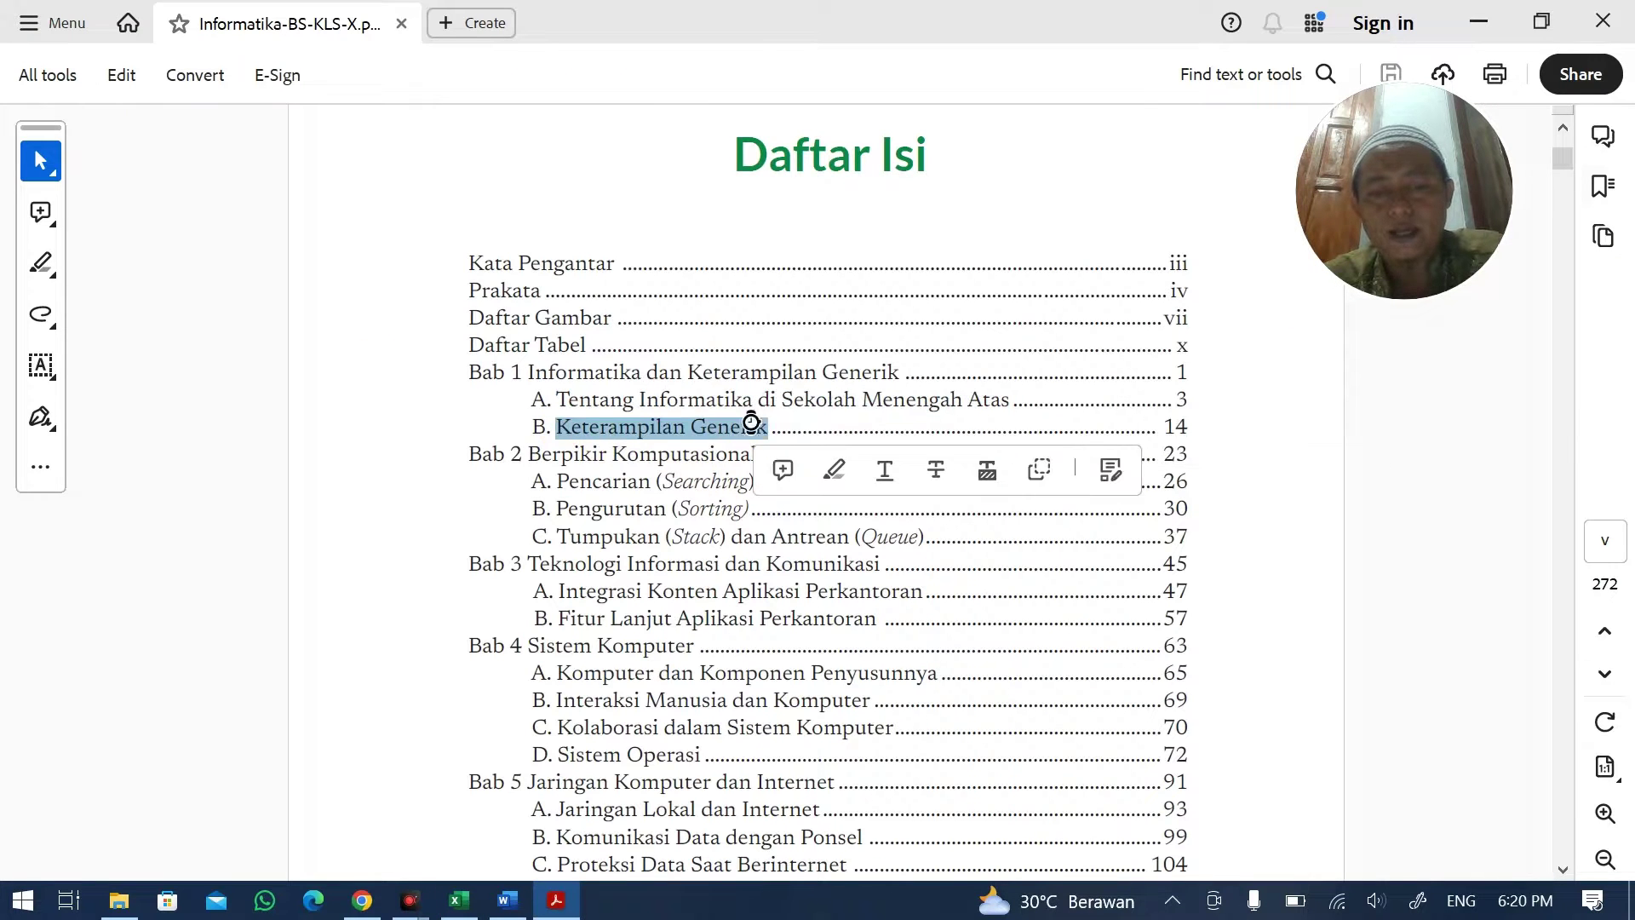
{"action": "key", "text": "alt+Tab"}
{"action": "left_click", "coordinate": [1412, 720]}
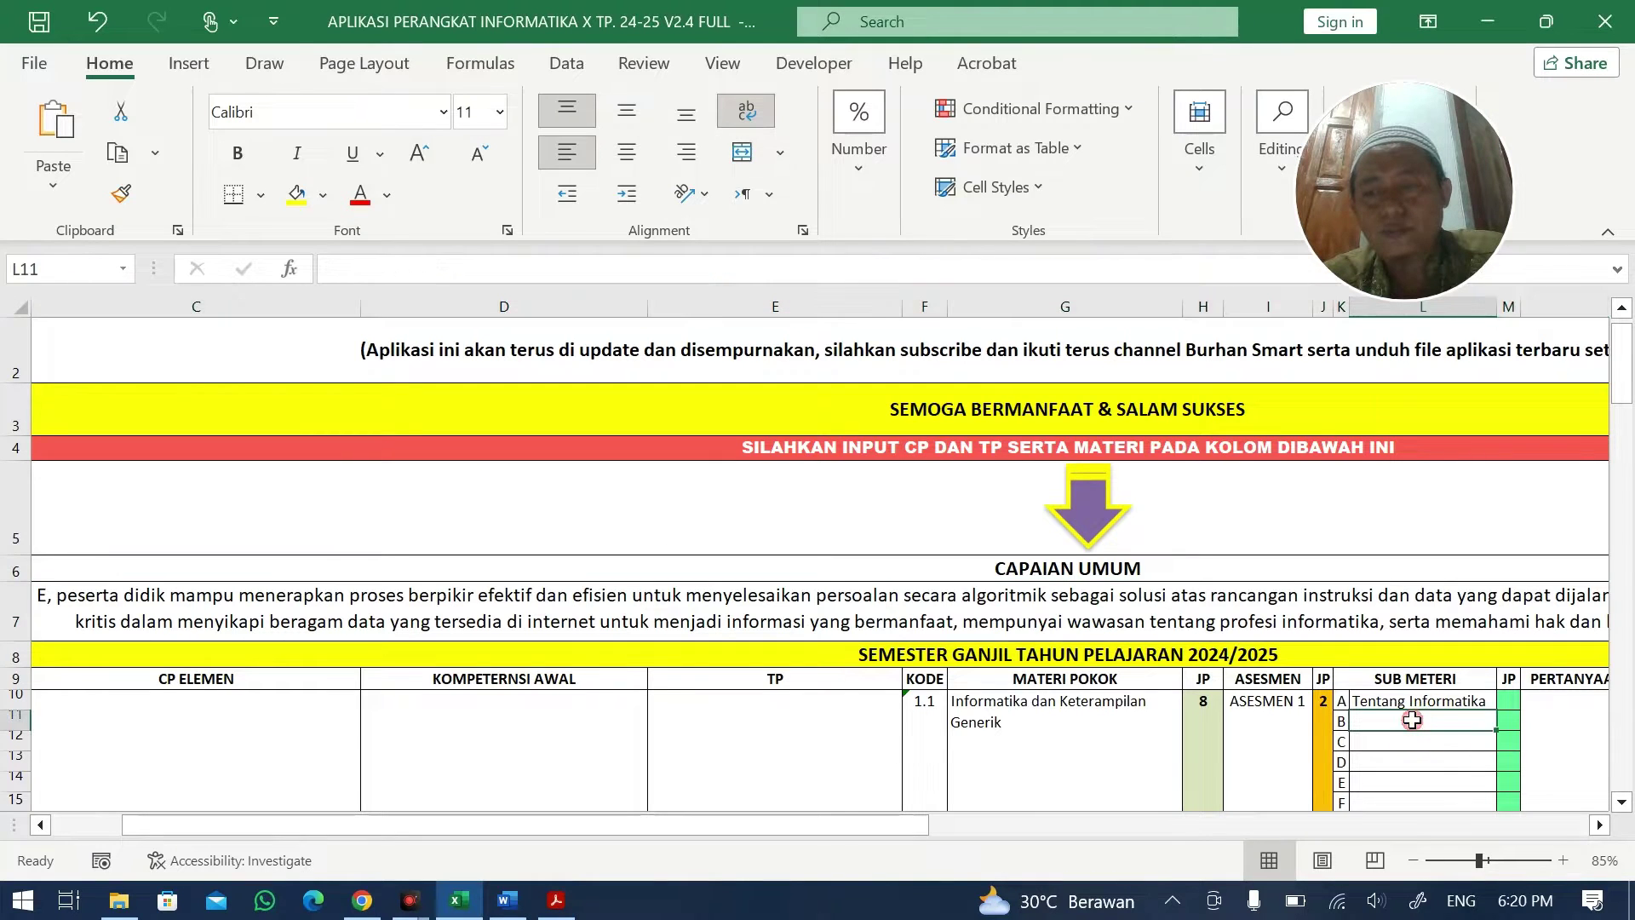
{"action": "key", "text": "ctrl+v"}
{"action": "left_click", "coordinate": [1026, 545]}
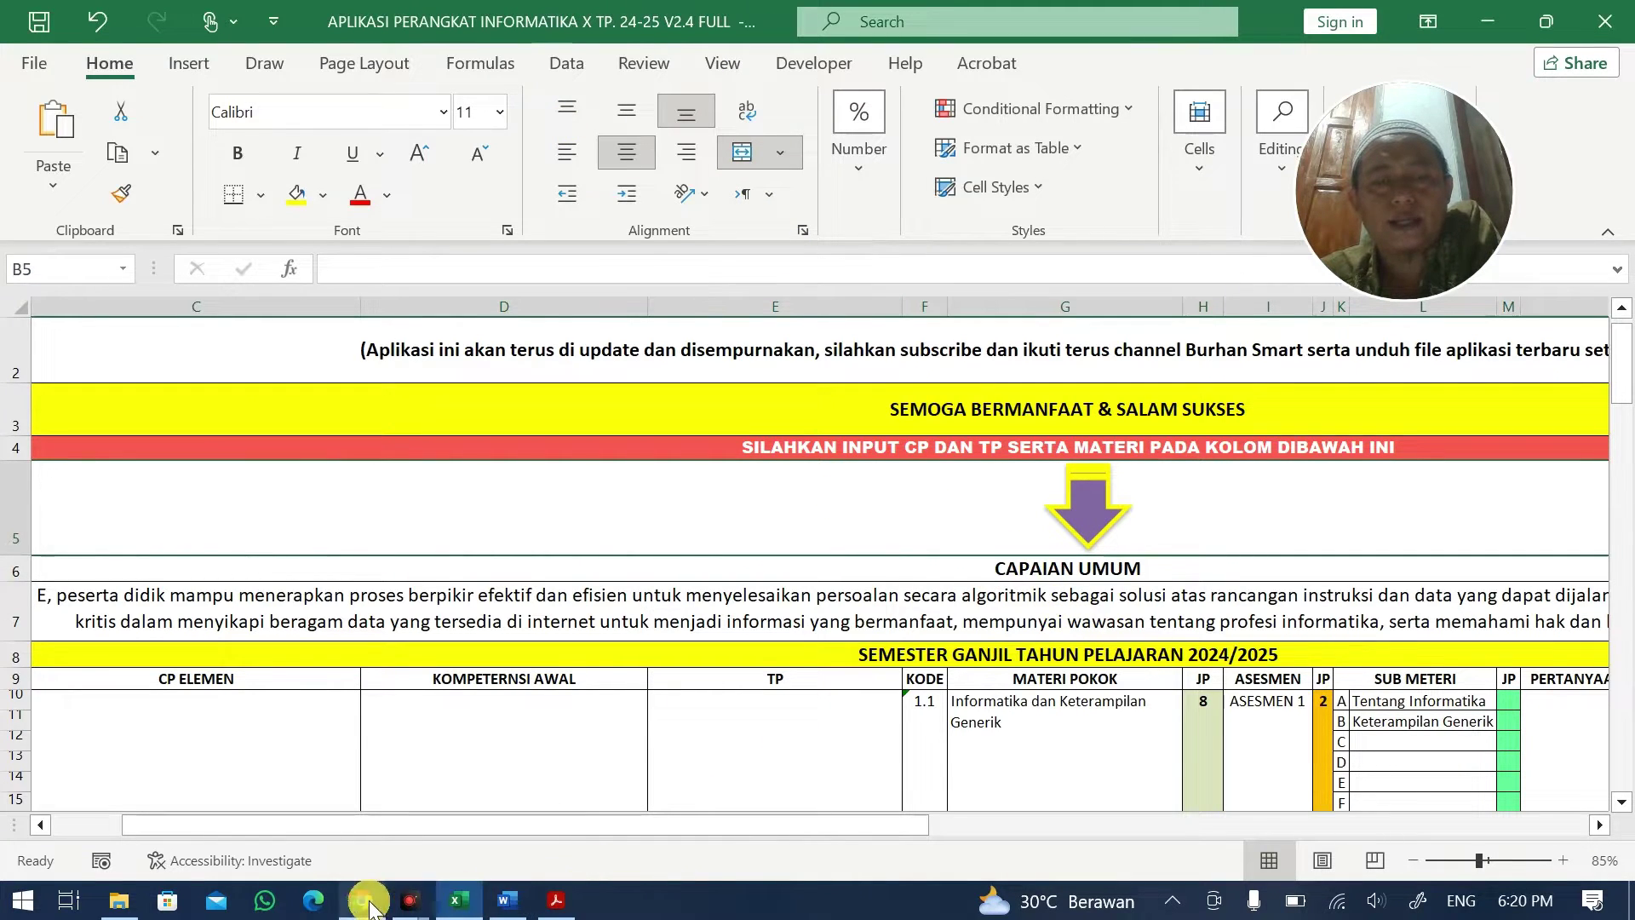
- Examine the Bab 2 title and its subchapters in the PDF, and compare them with the code 1.1 entries in the workbook
{"action": "left_click", "coordinate": [554, 901]}
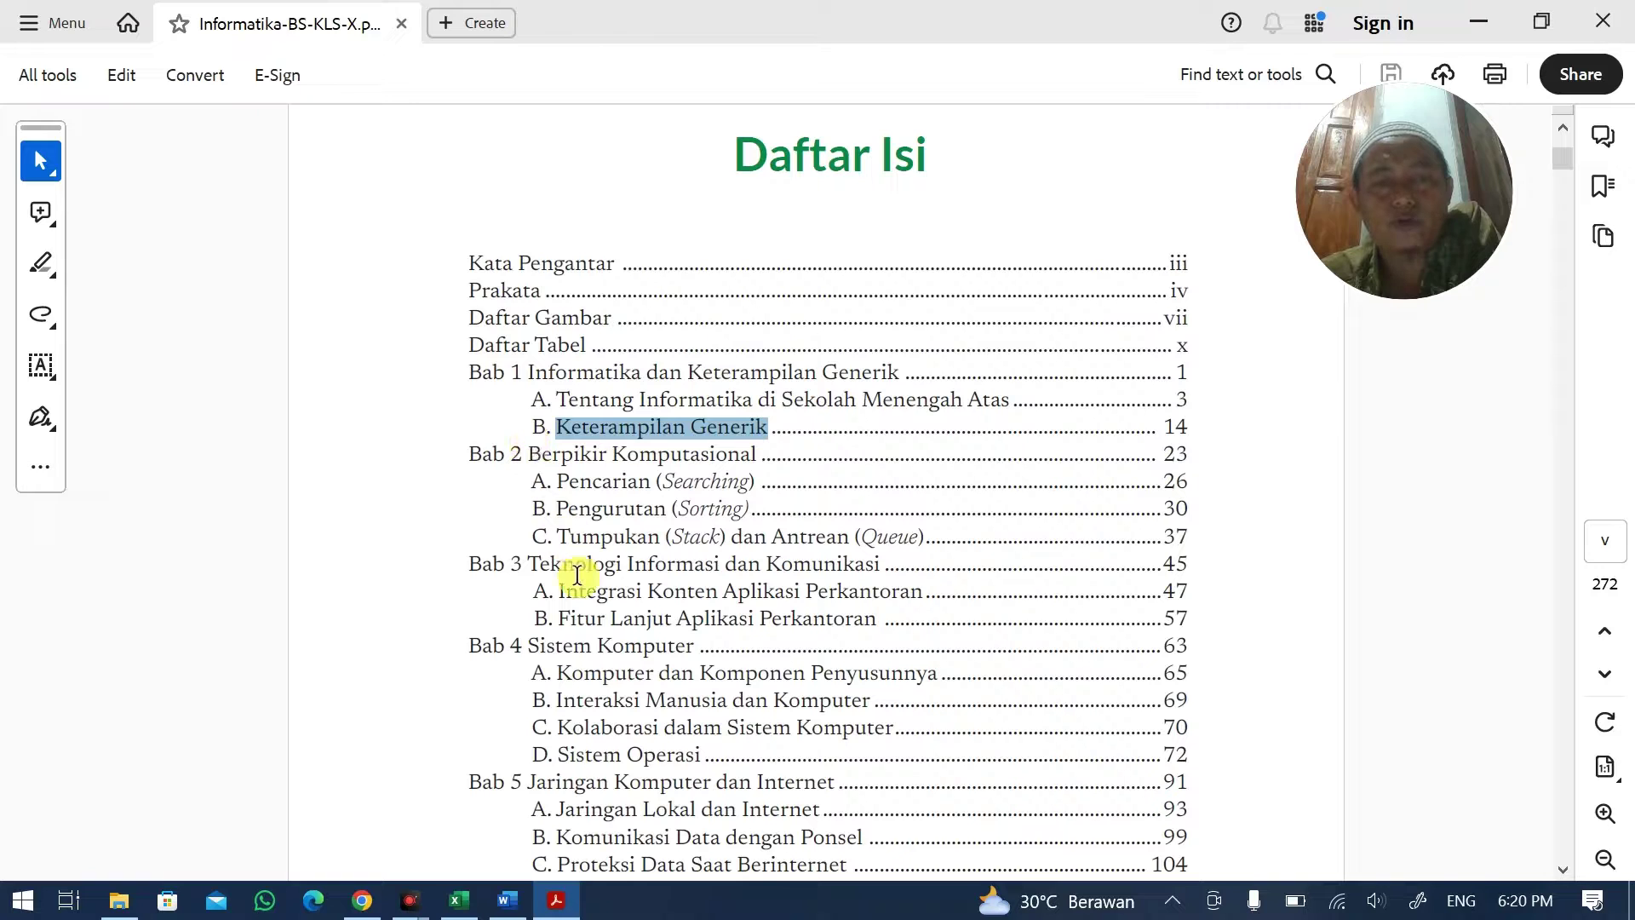
{"action": "left_click_drag", "start_coordinate": [529, 454], "coordinate": [777, 456]}
{"action": "left_click", "coordinate": [615, 482]}
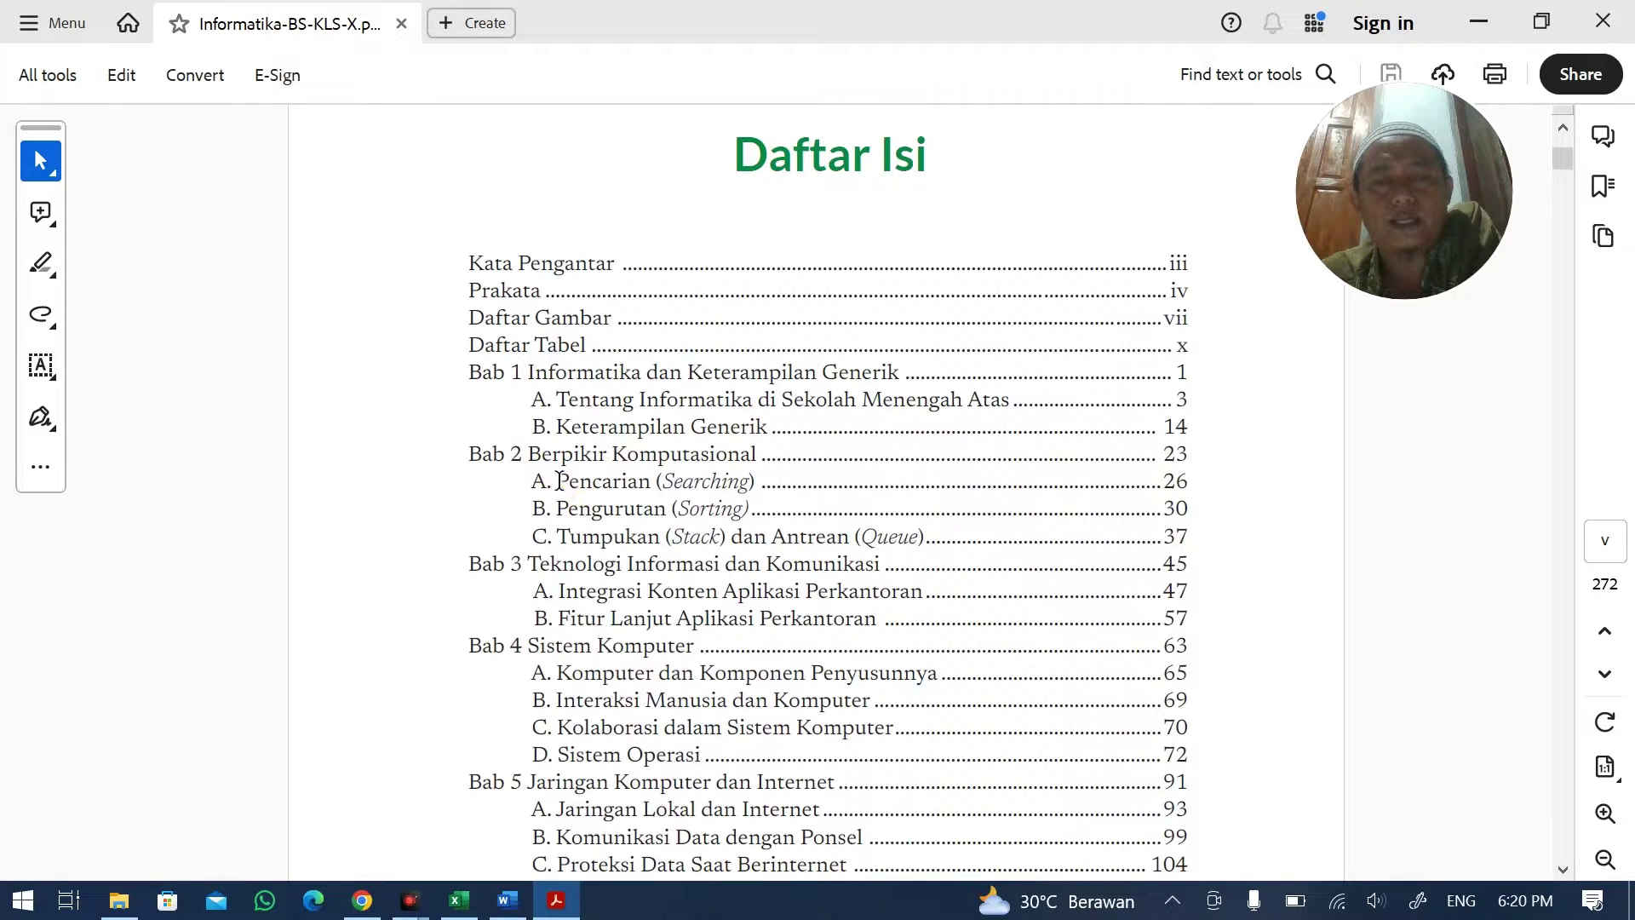
{"action": "left_click_drag", "start_coordinate": [558, 481], "coordinate": [771, 516]}
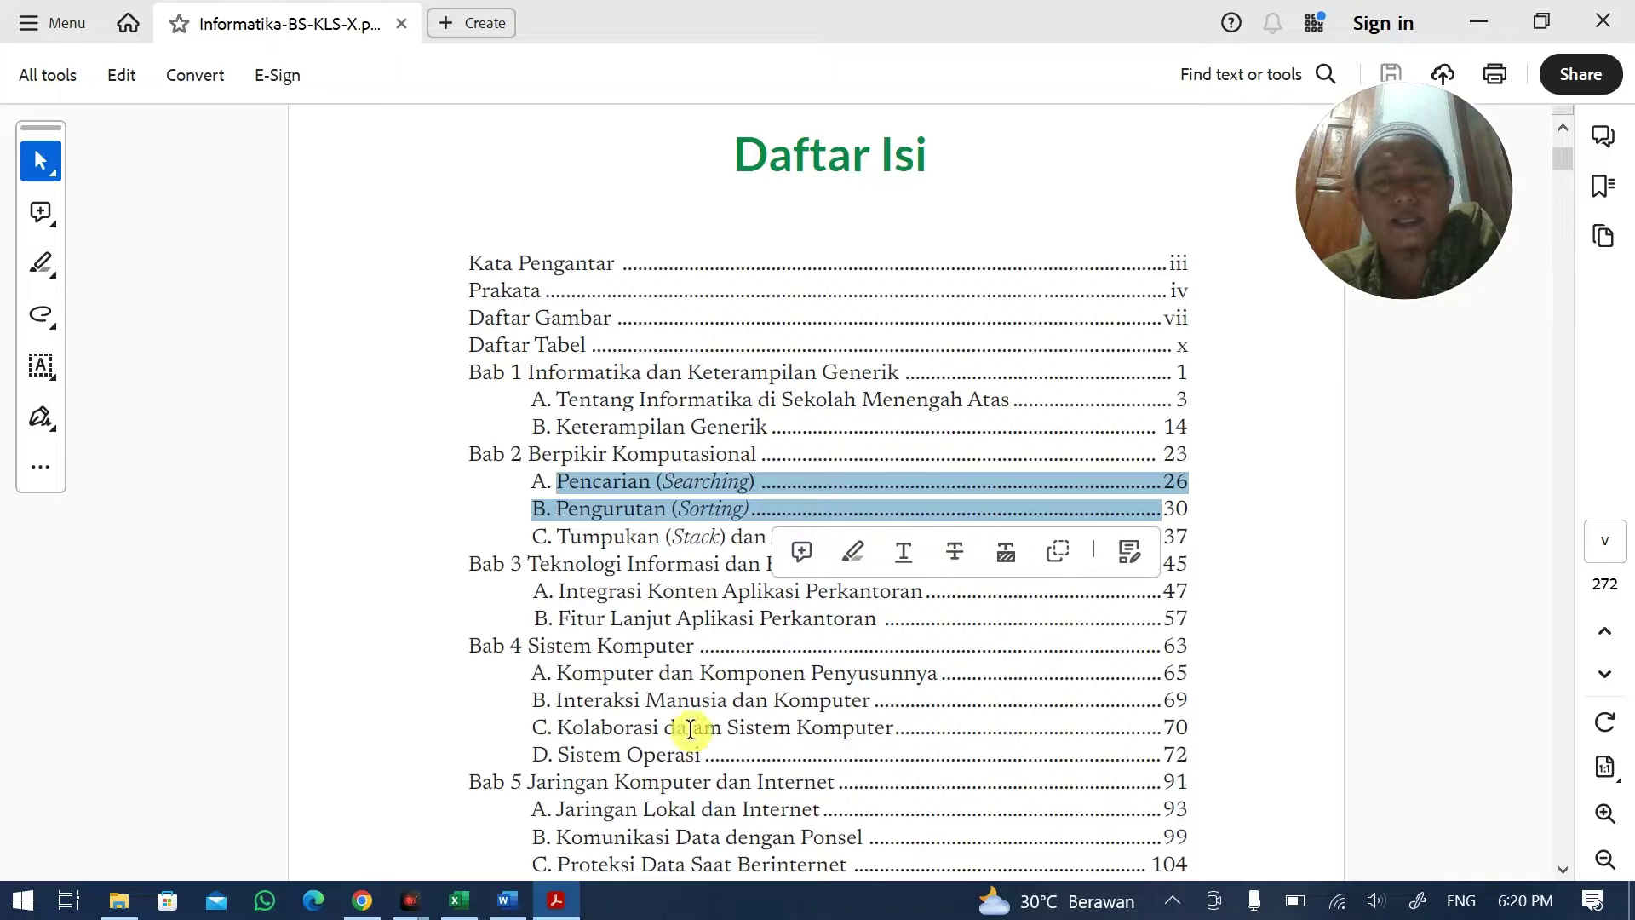
{"action": "left_click", "coordinate": [459, 900]}
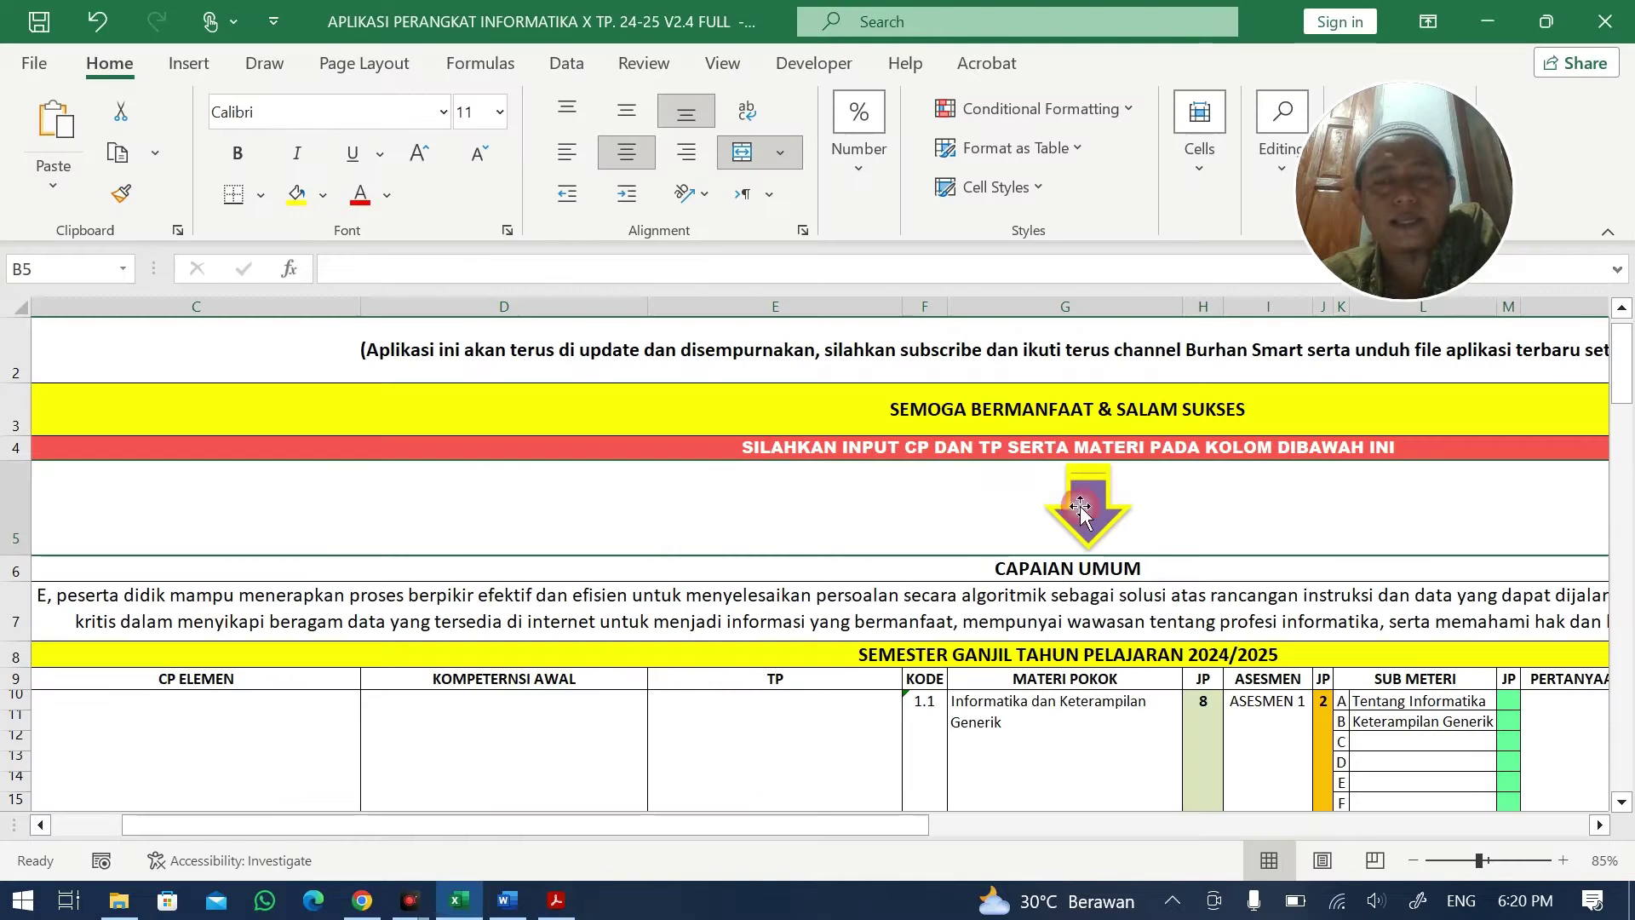
{"action": "left_click", "coordinate": [1027, 718]}
{"action": "left_click_drag", "start_coordinate": [1404, 703], "coordinate": [1407, 724]}
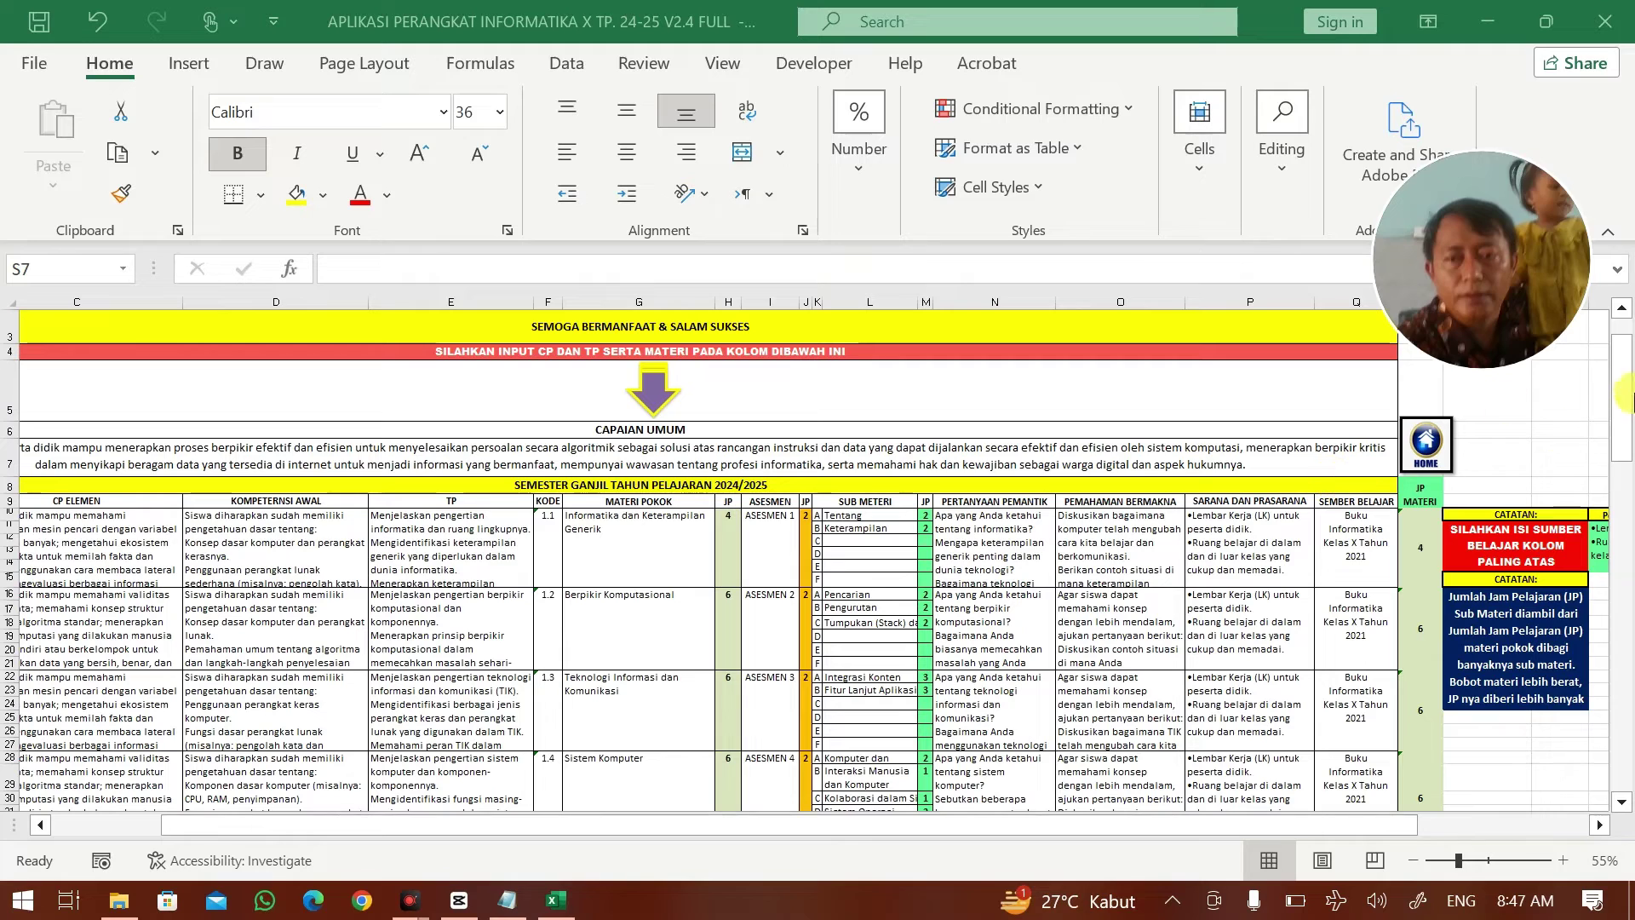
{"action": "left_click", "coordinate": [1501, 456]}
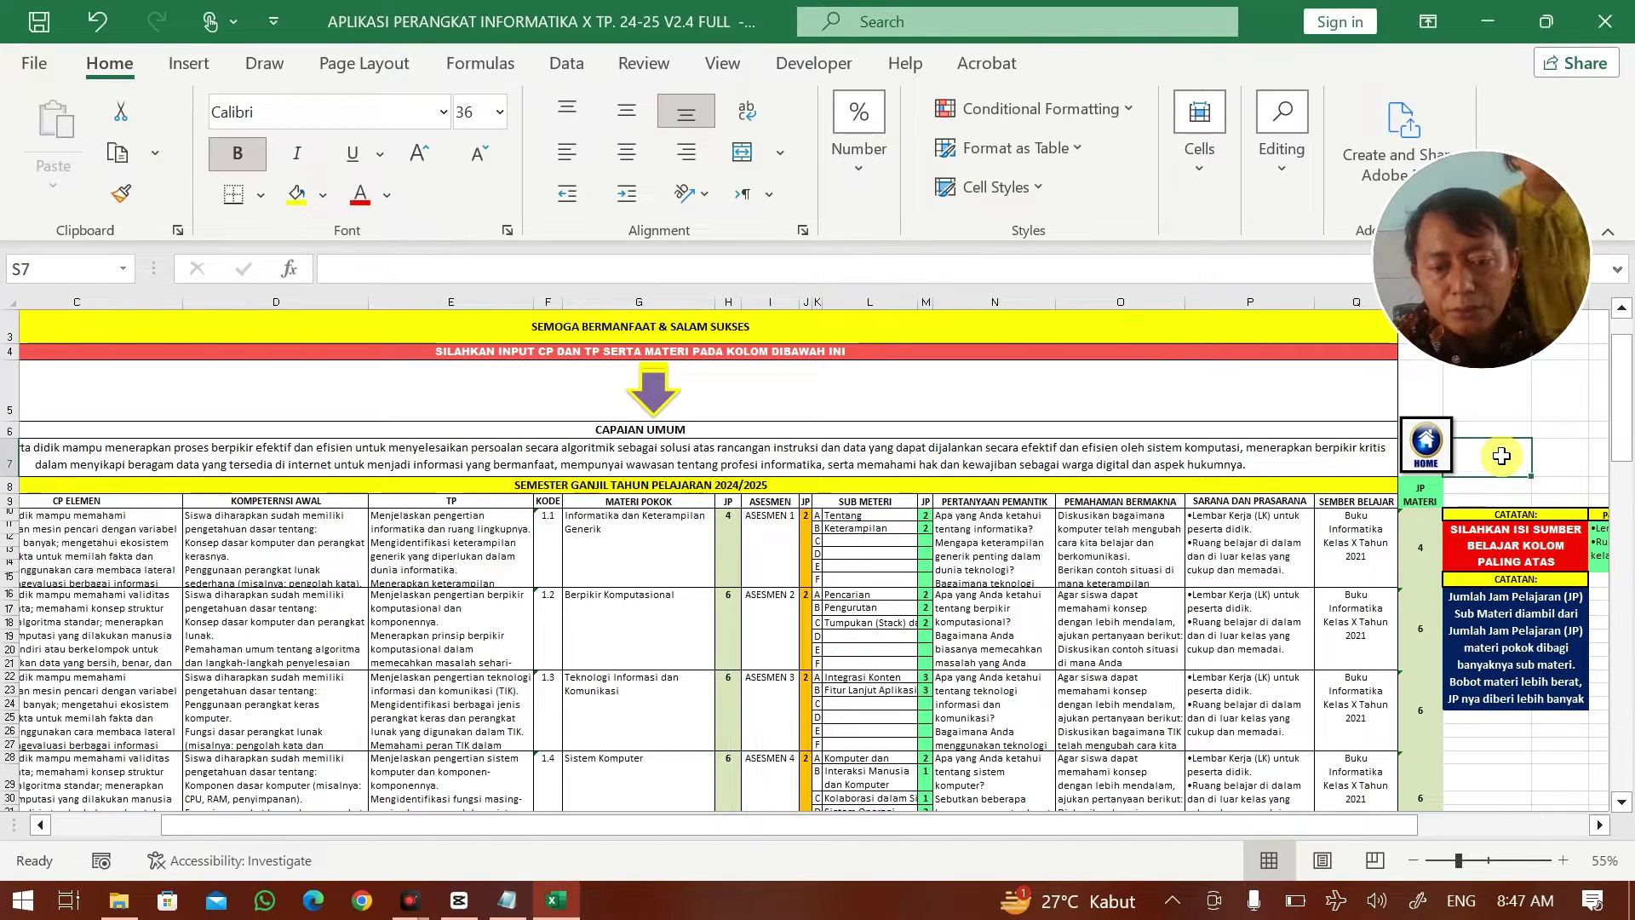
{"action": "type", "text": "7"}
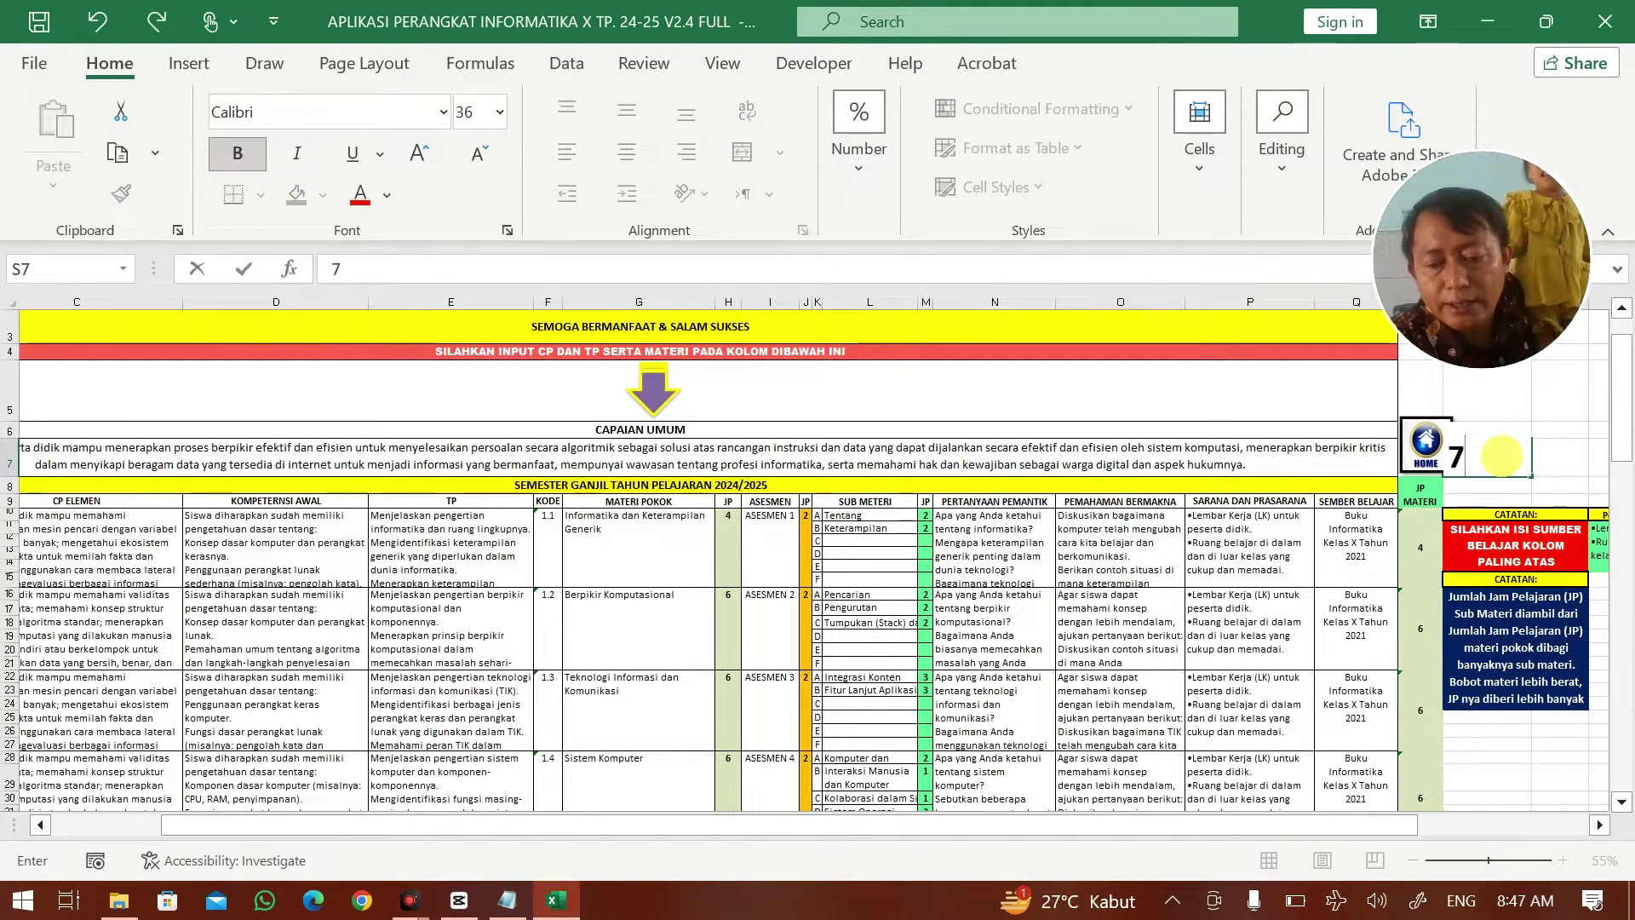
{"action": "key", "text": "Return"}
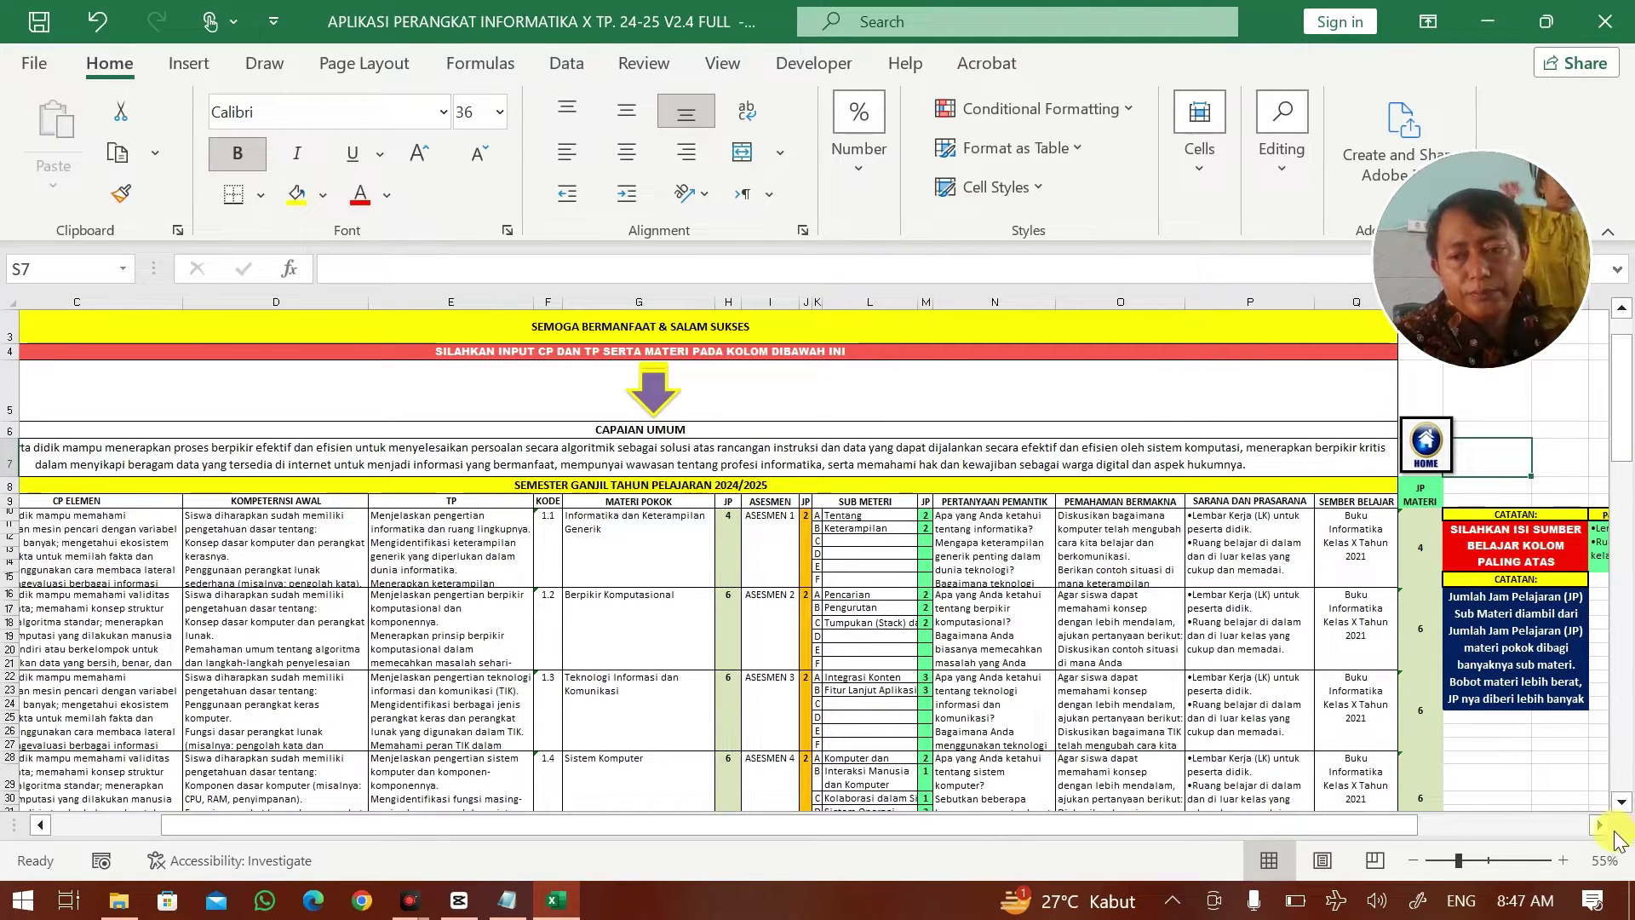
{"action": "left_click", "coordinate": [1585, 808]}
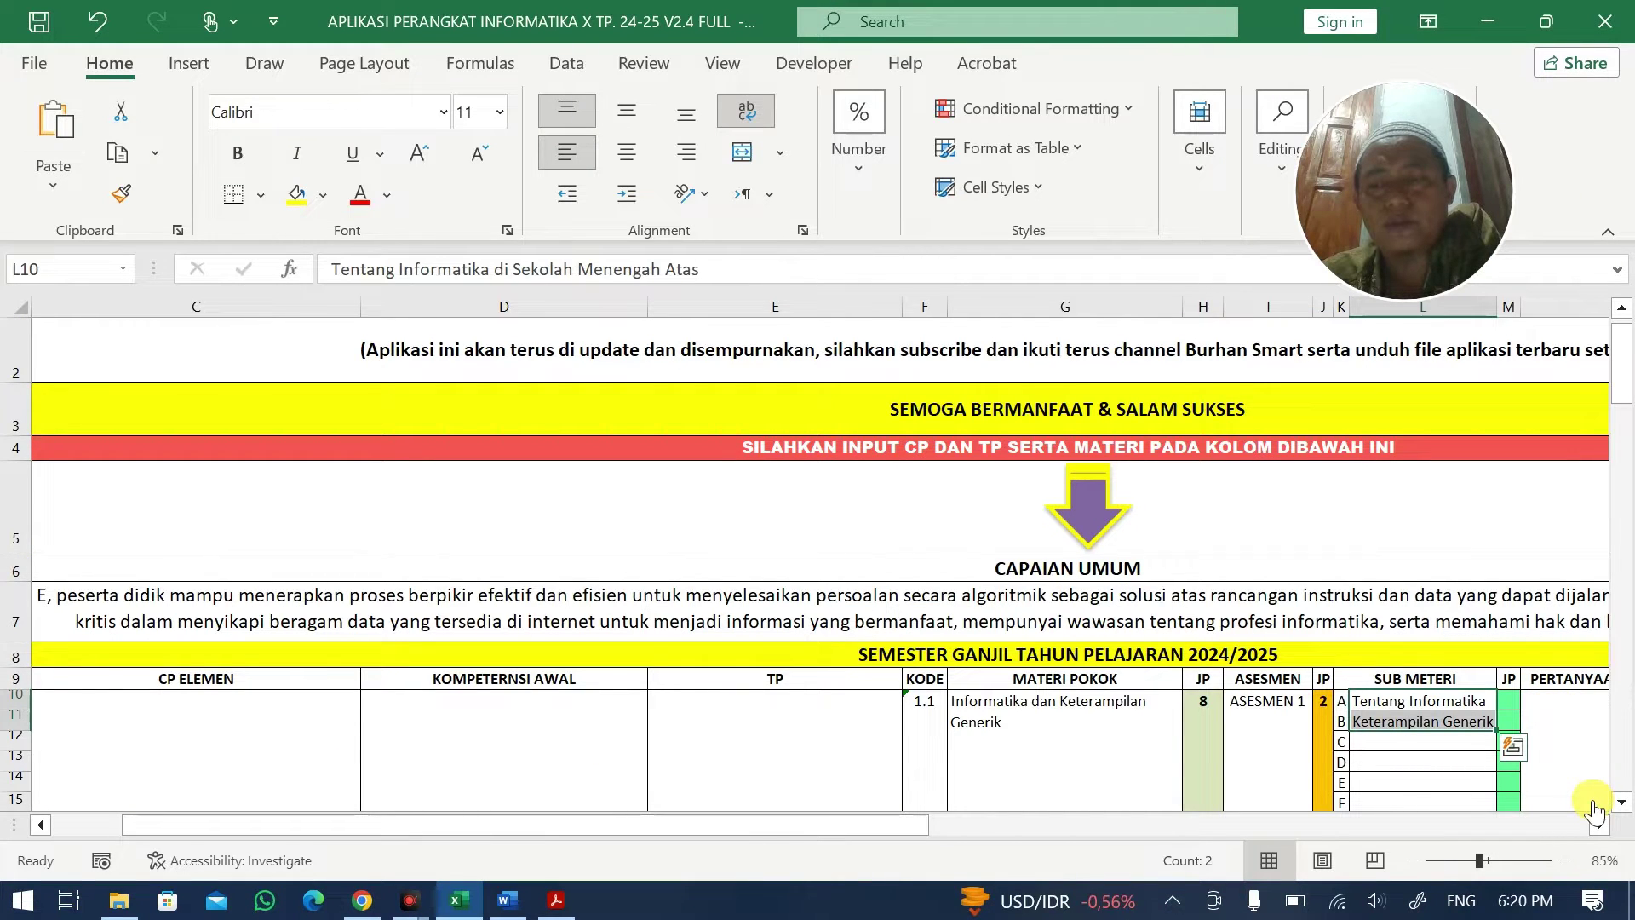
- Switch to the PDF contents and review the chapters from Bab 9 back to Bab 6 Analisis Data
{"action": "key", "text": "alt+Tab"}
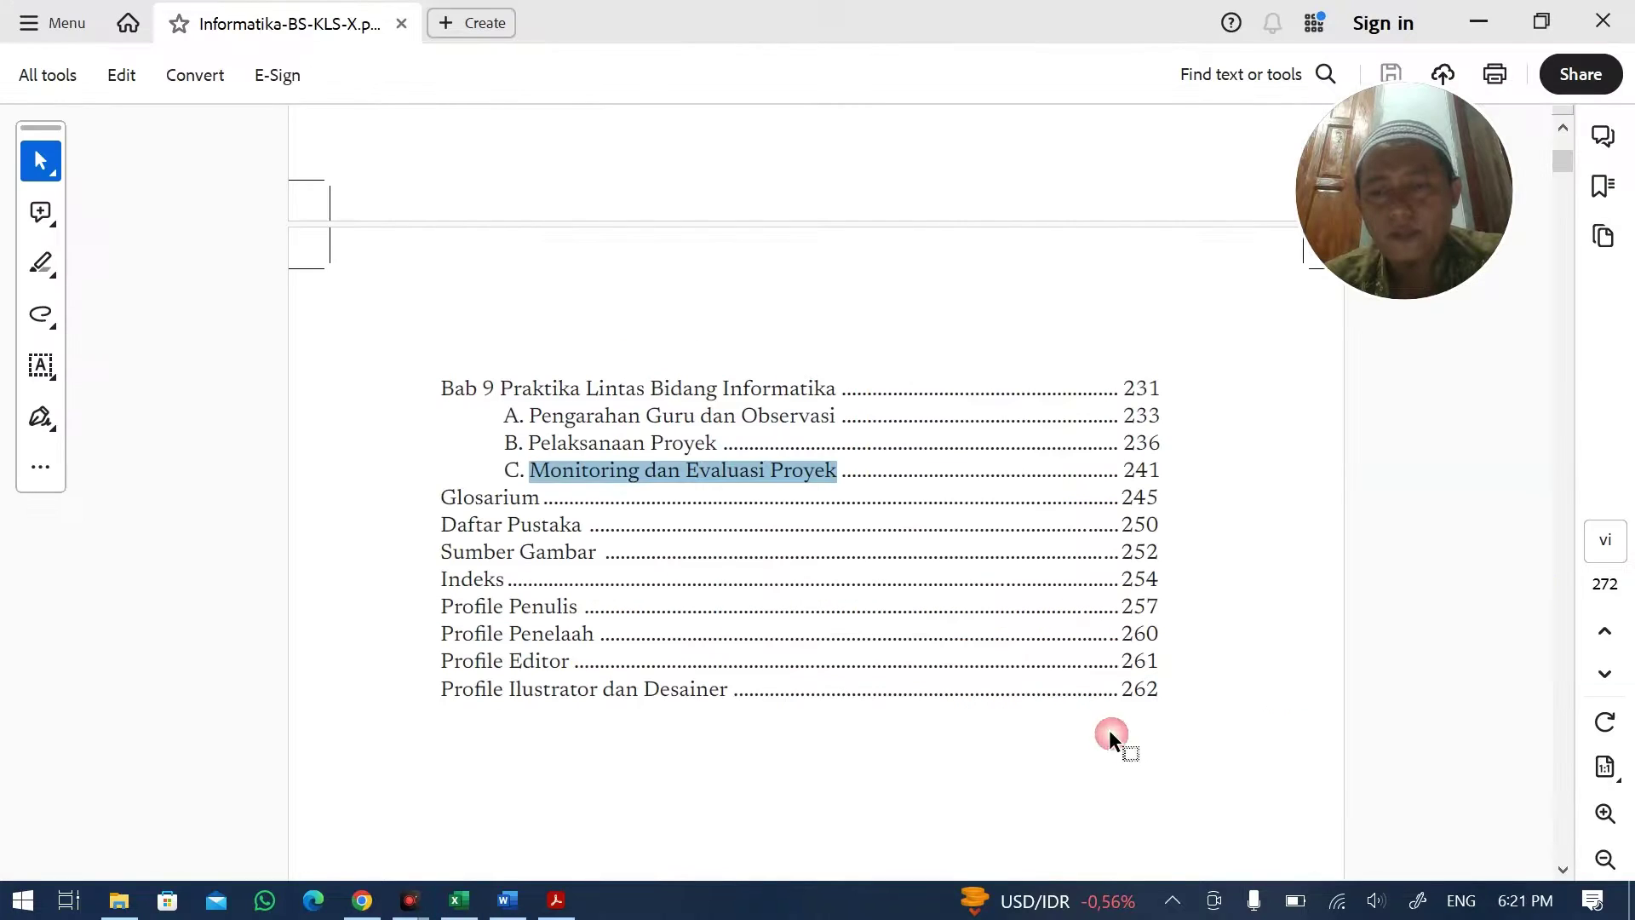
{"action": "left_click", "coordinate": [744, 437]}
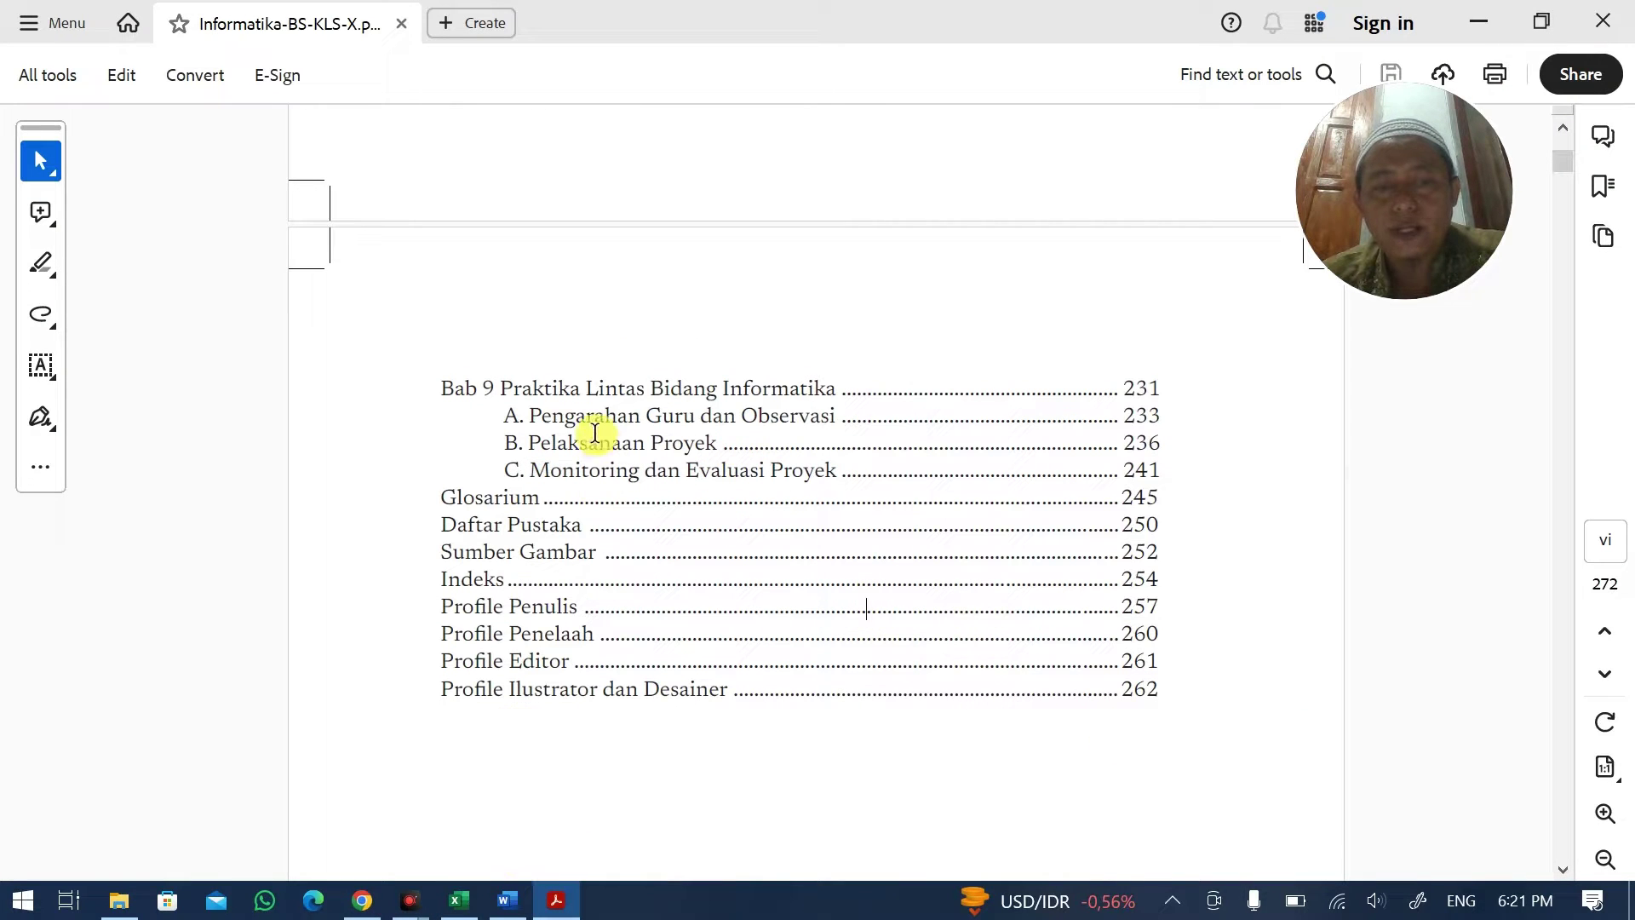
{"action": "left_click_drag", "start_coordinate": [530, 469], "coordinate": [836, 471]}
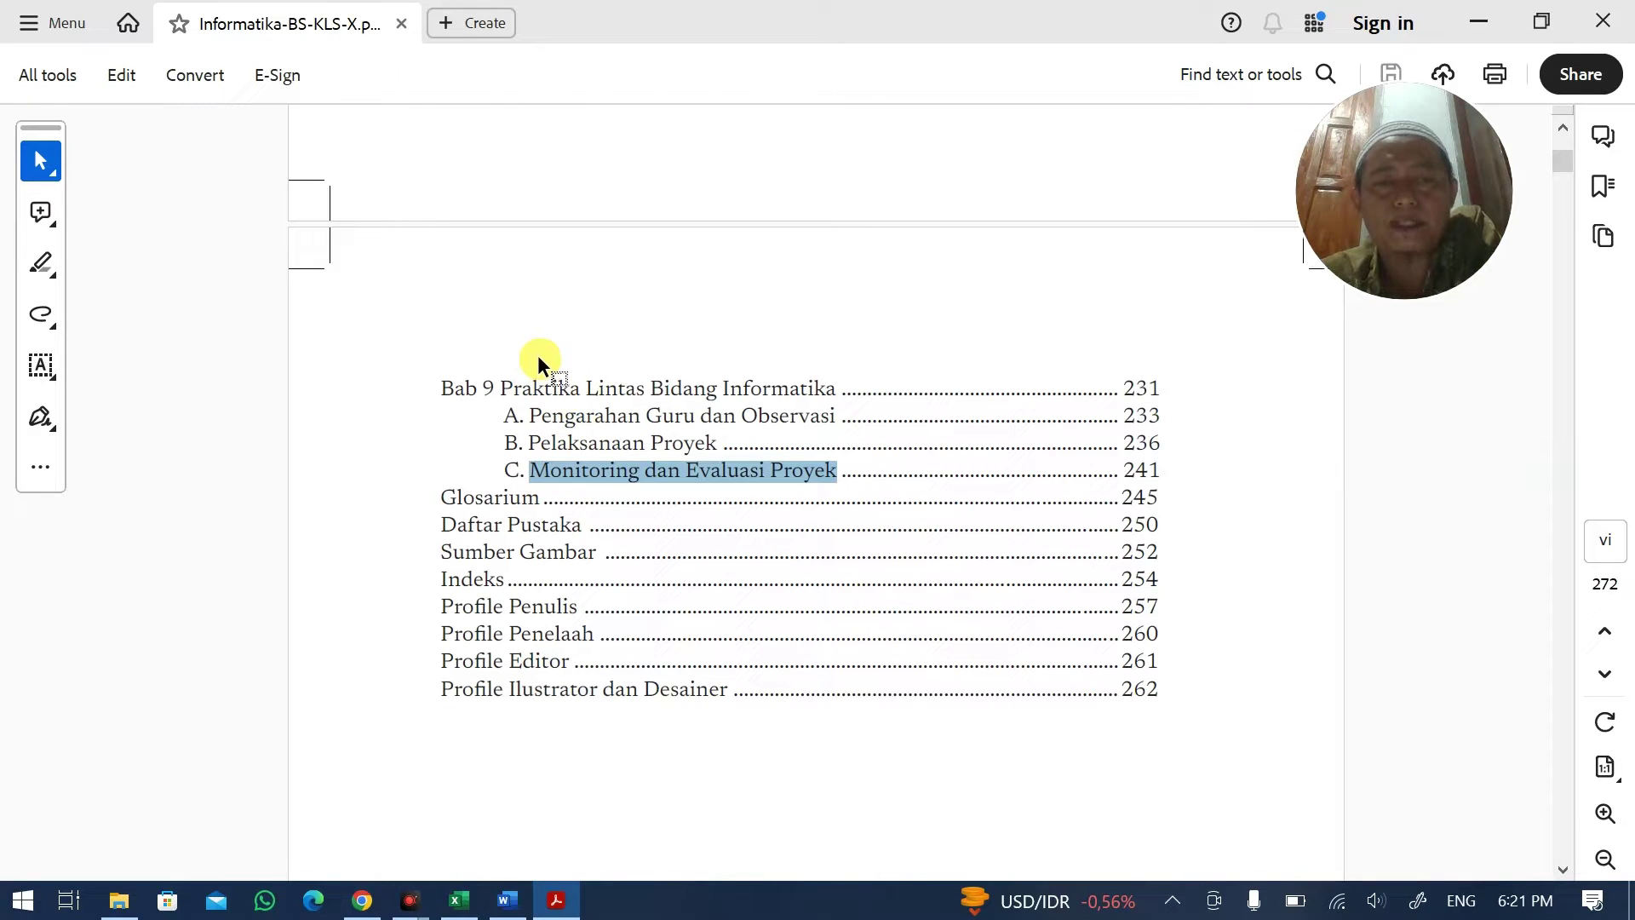
{"action": "scroll", "coordinate": [584, 396], "scroll_direction": "up", "scroll_amount": 6}
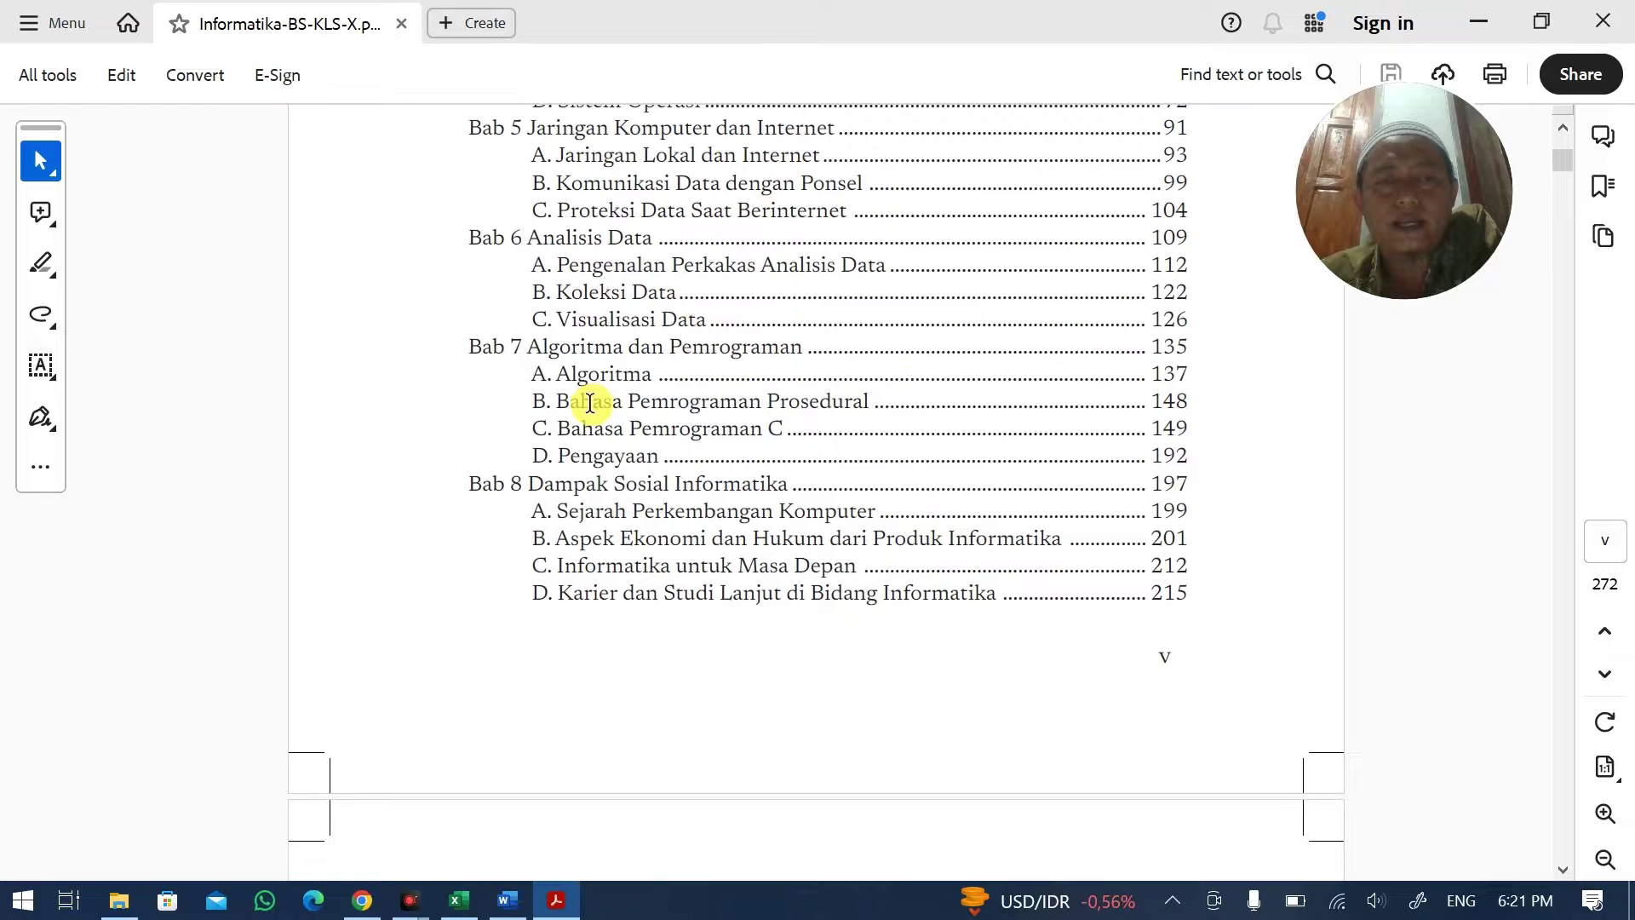
{"action": "scroll", "coordinate": [529, 428], "scroll_direction": "up", "scroll_amount": 1}
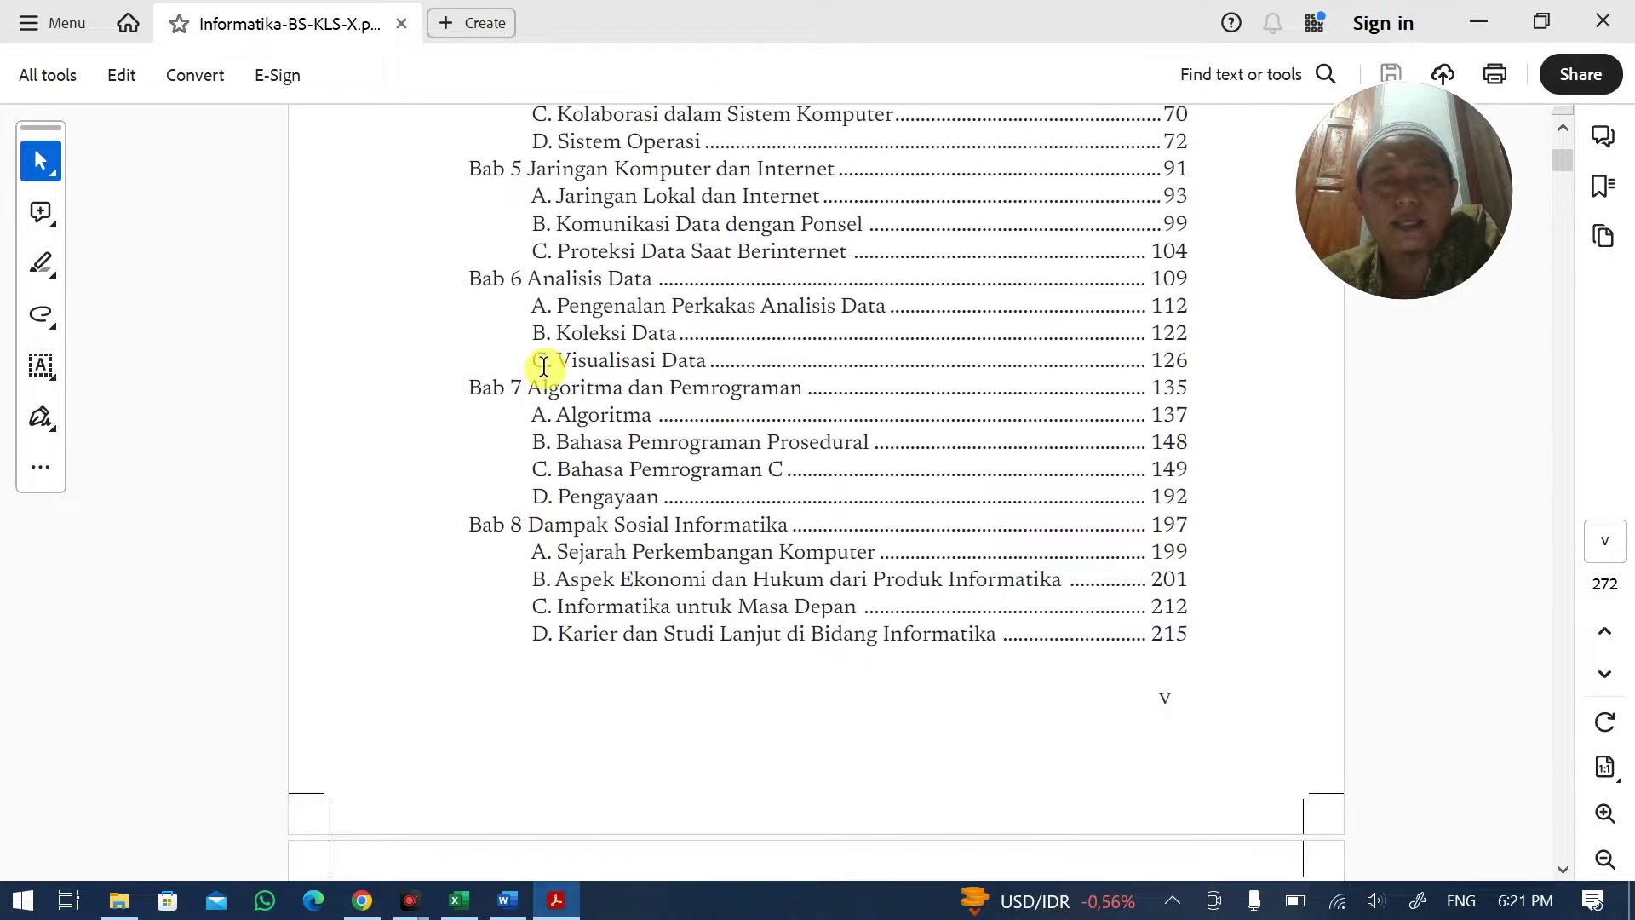
{"action": "left_click_drag", "start_coordinate": [530, 281], "coordinate": [652, 279]}
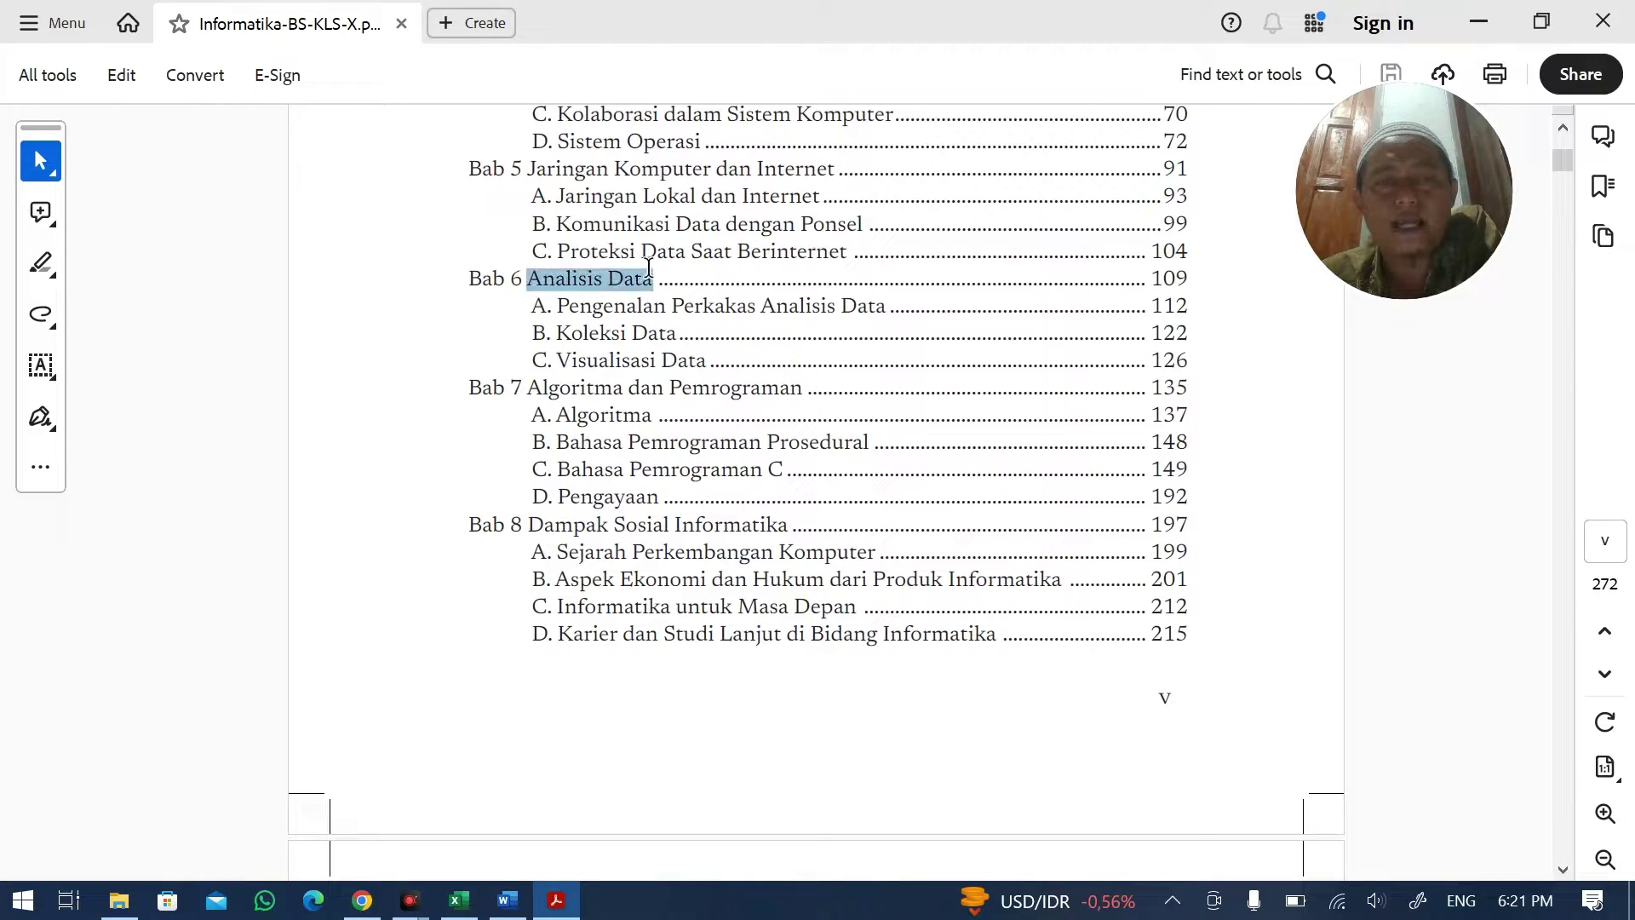
- Switch to the workbook and review the SEMESTER GENAP main and sub materials for codes 2.1 to 2.4
{"action": "left_click", "coordinate": [471, 909]}
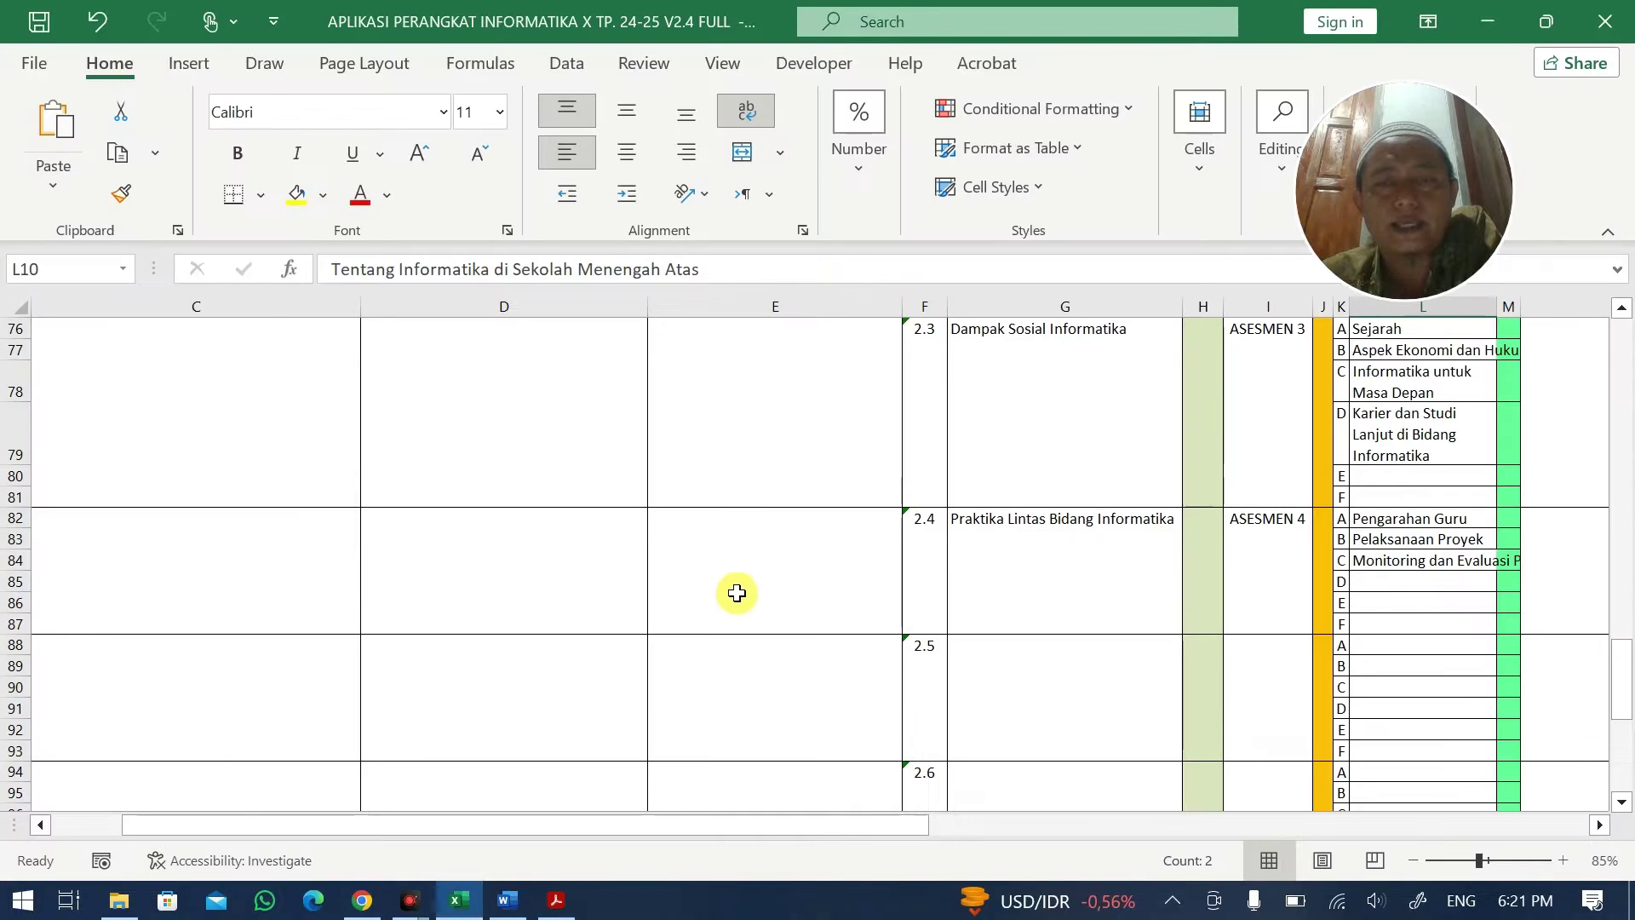
{"action": "scroll", "coordinate": [733, 591], "scroll_direction": "up", "scroll_amount": 8}
{"action": "scroll", "coordinate": [916, 584], "scroll_direction": "down", "scroll_amount": 1}
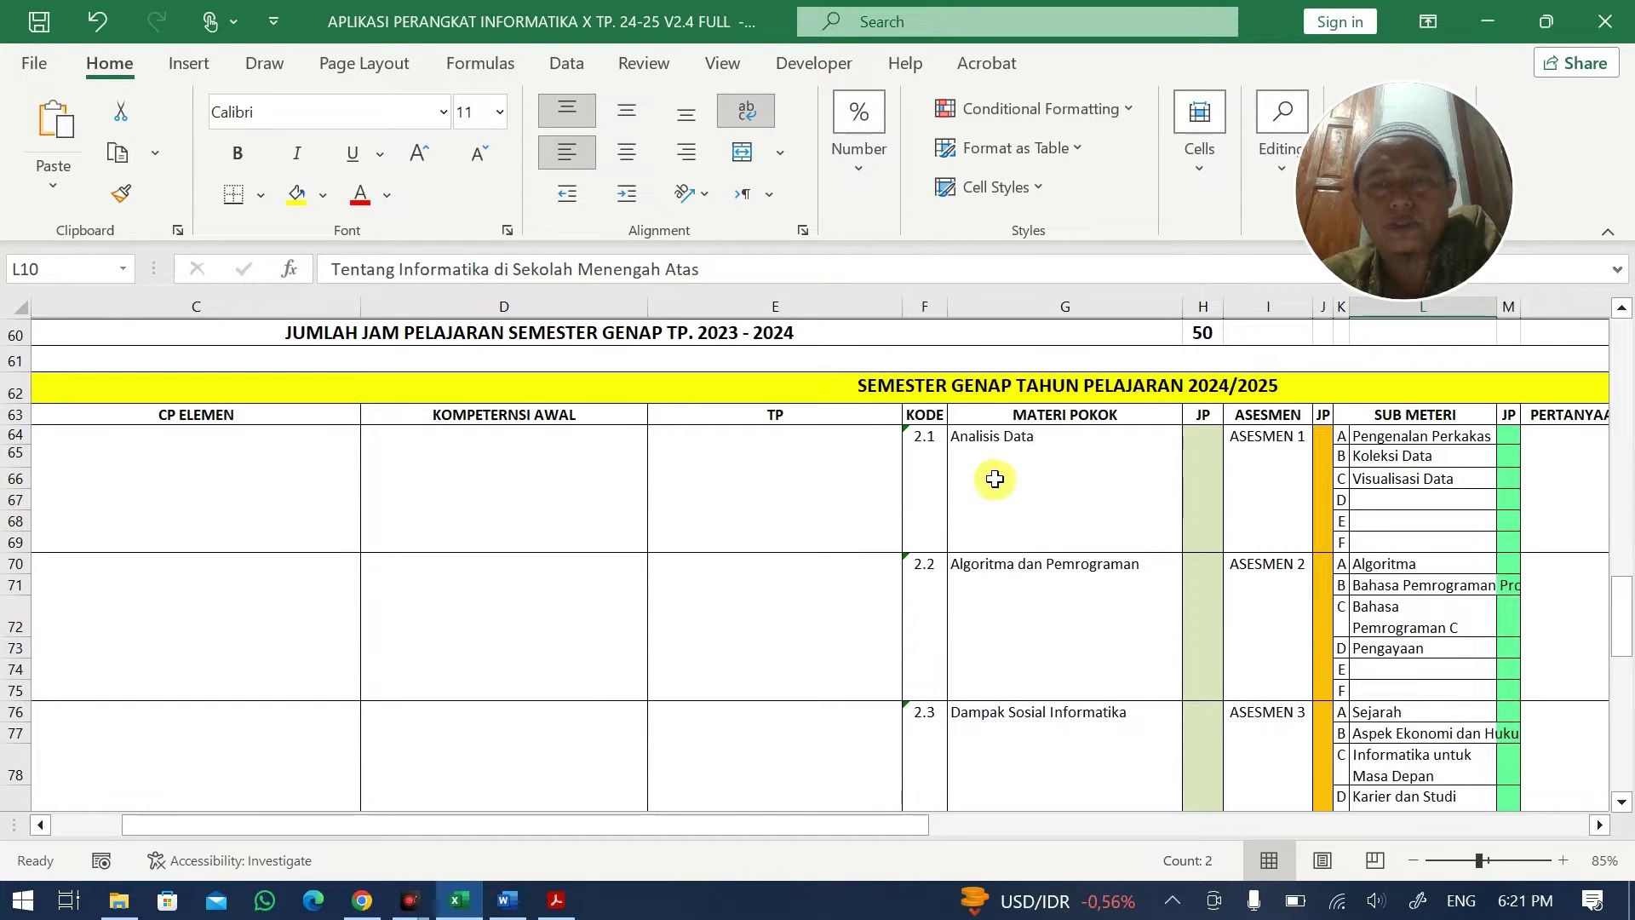
{"action": "scroll", "coordinate": [1001, 470], "scroll_direction": "down", "scroll_amount": 5}
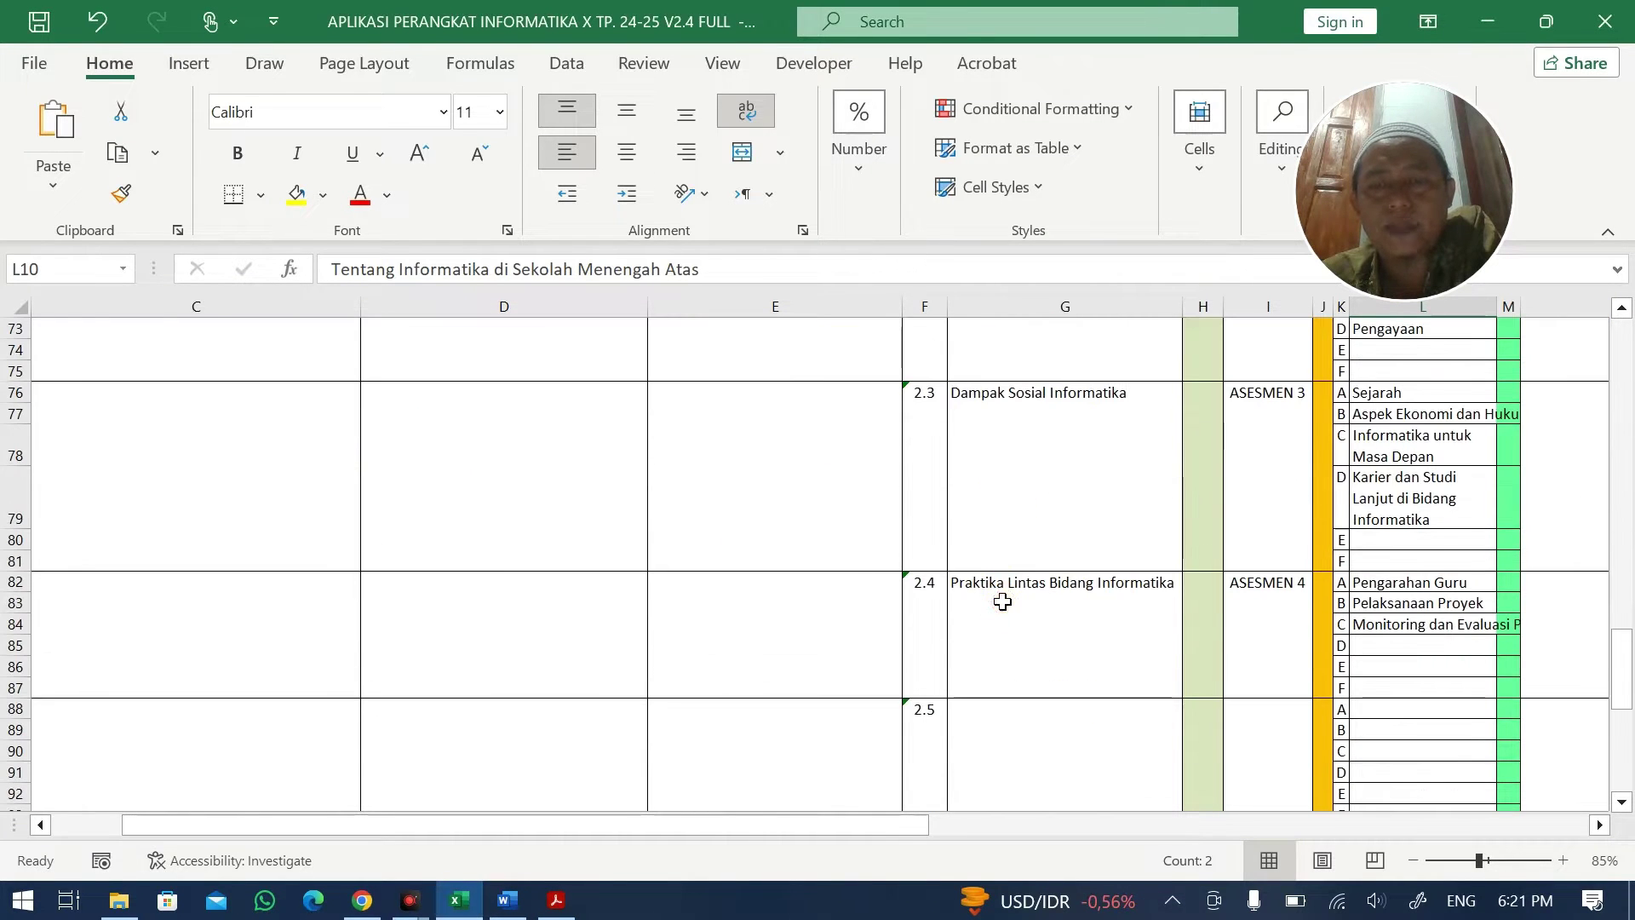
{"action": "left_click", "coordinate": [1003, 603]}
{"action": "scroll", "coordinate": [1004, 595], "scroll_direction": "up", "scroll_amount": 4}
{"action": "scroll", "coordinate": [1043, 423], "scroll_direction": "up", "scroll_amount": 1}
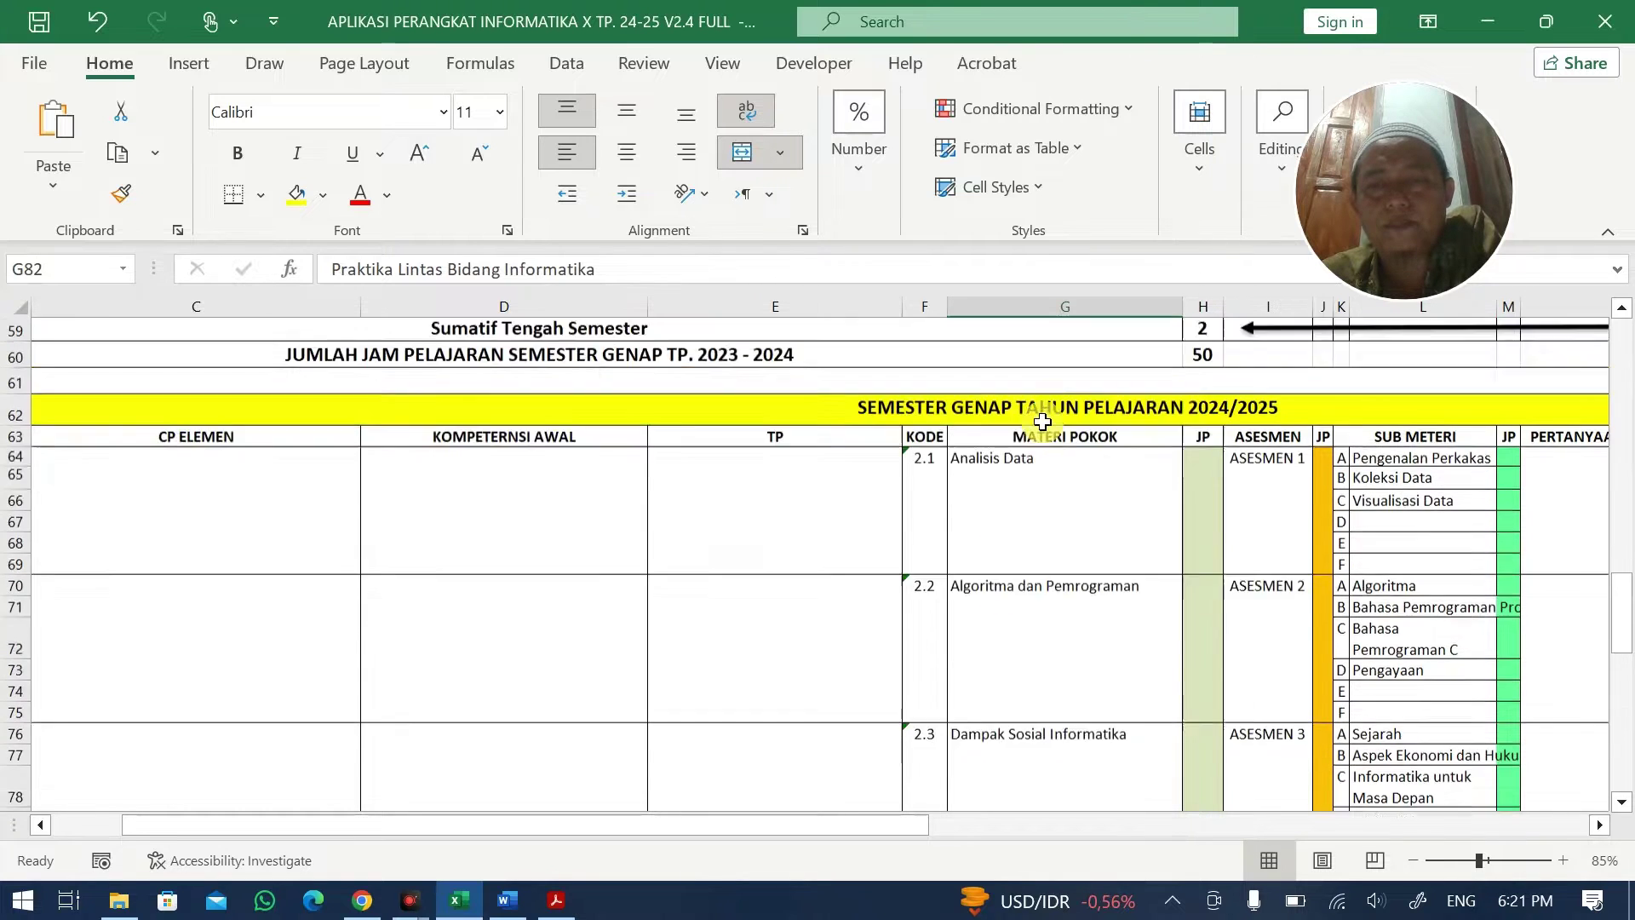
- Review the SEMESTER GANJIL main materials and the SUB METERI column from code 1.5 back up to 1.1
{"action": "scroll", "coordinate": [1042, 423], "scroll_direction": "up", "scroll_amount": 14}
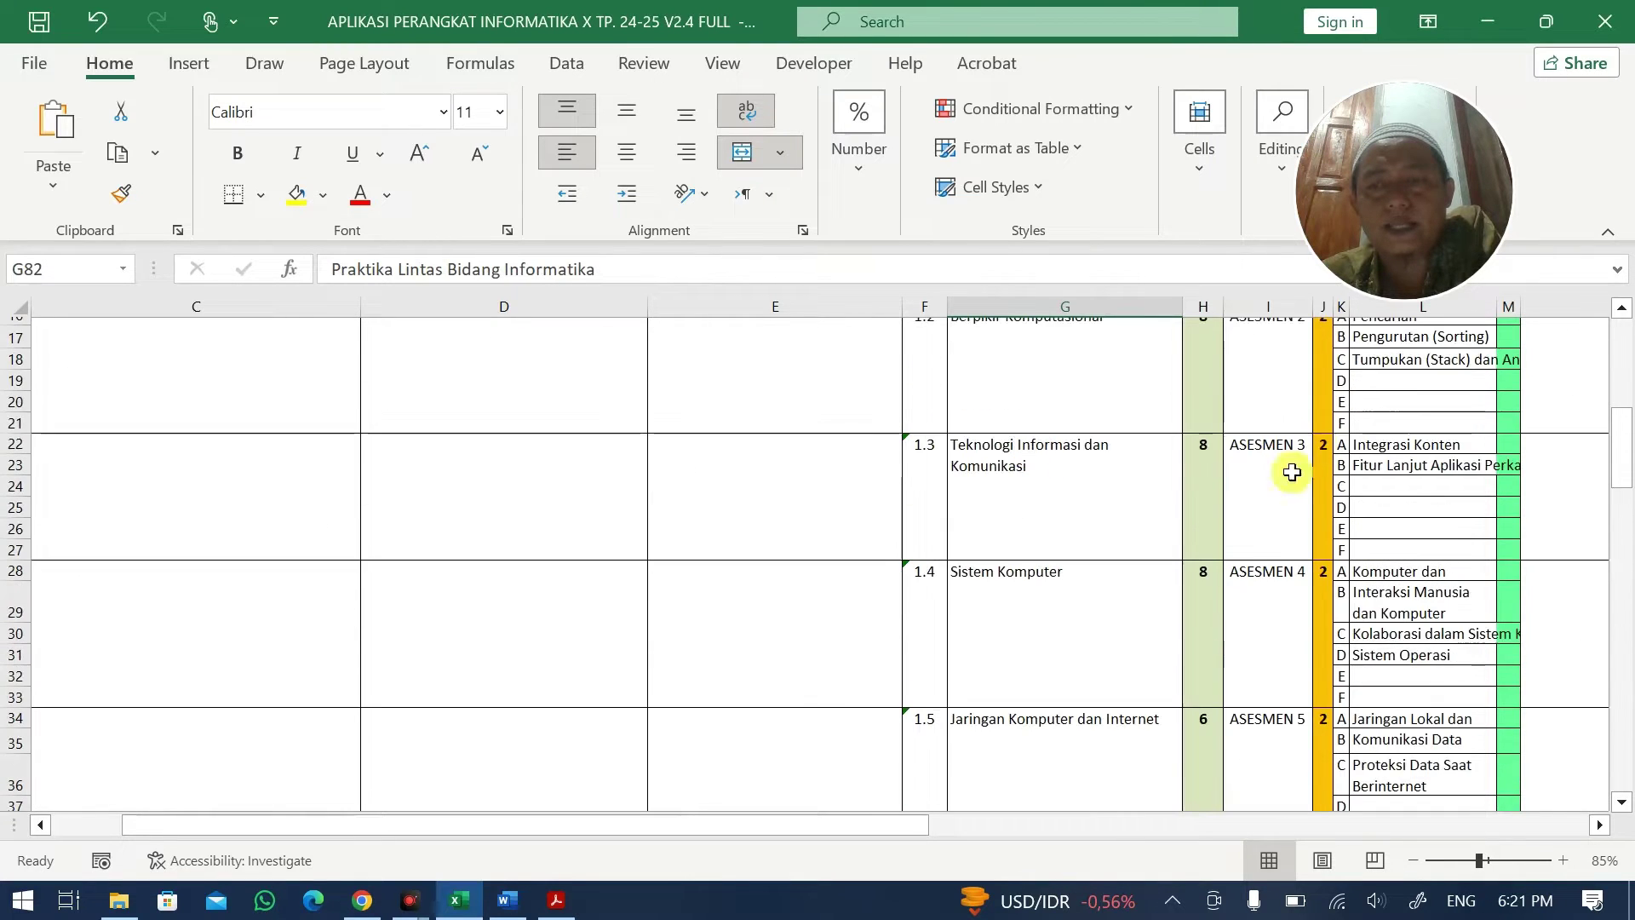
{"action": "left_click_drag", "start_coordinate": [1355, 385], "coordinate": [1388, 639]}
{"action": "scroll", "coordinate": [852, 618], "scroll_direction": "up", "scroll_amount": 4}
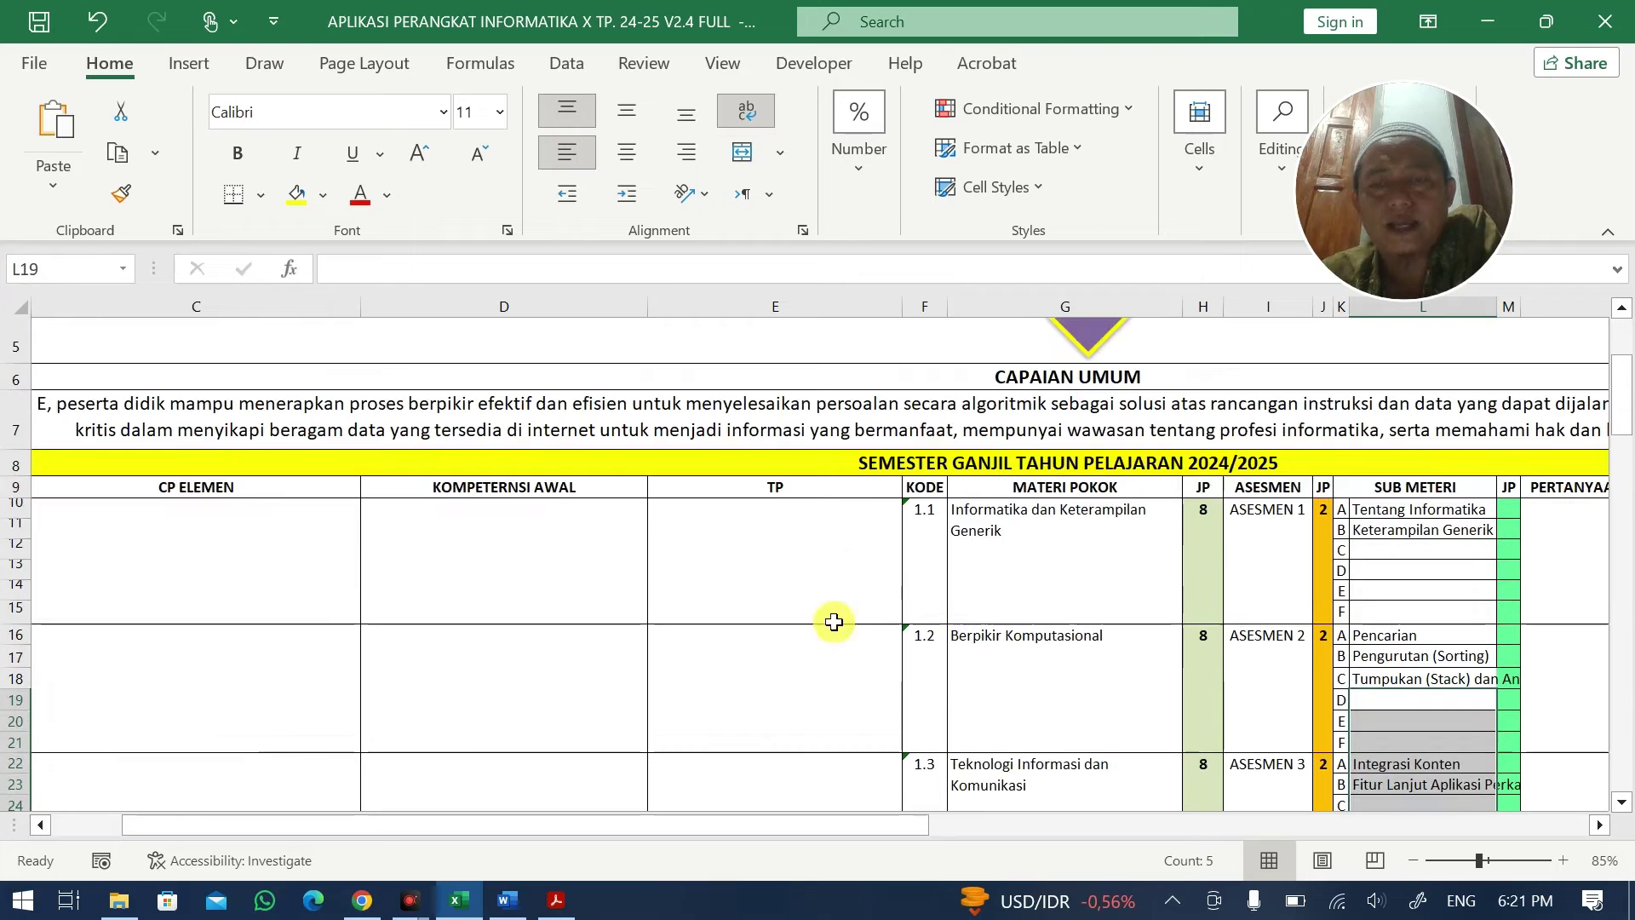
- Review the empty ELEMEN and CP ELEMEN cells beside the code 1.1 main material Informatika dan Keterampilan Generik
{"action": "left_click", "coordinate": [240, 549]}
{"action": "left_click_drag", "start_coordinate": [741, 826], "coordinate": [441, 826]}
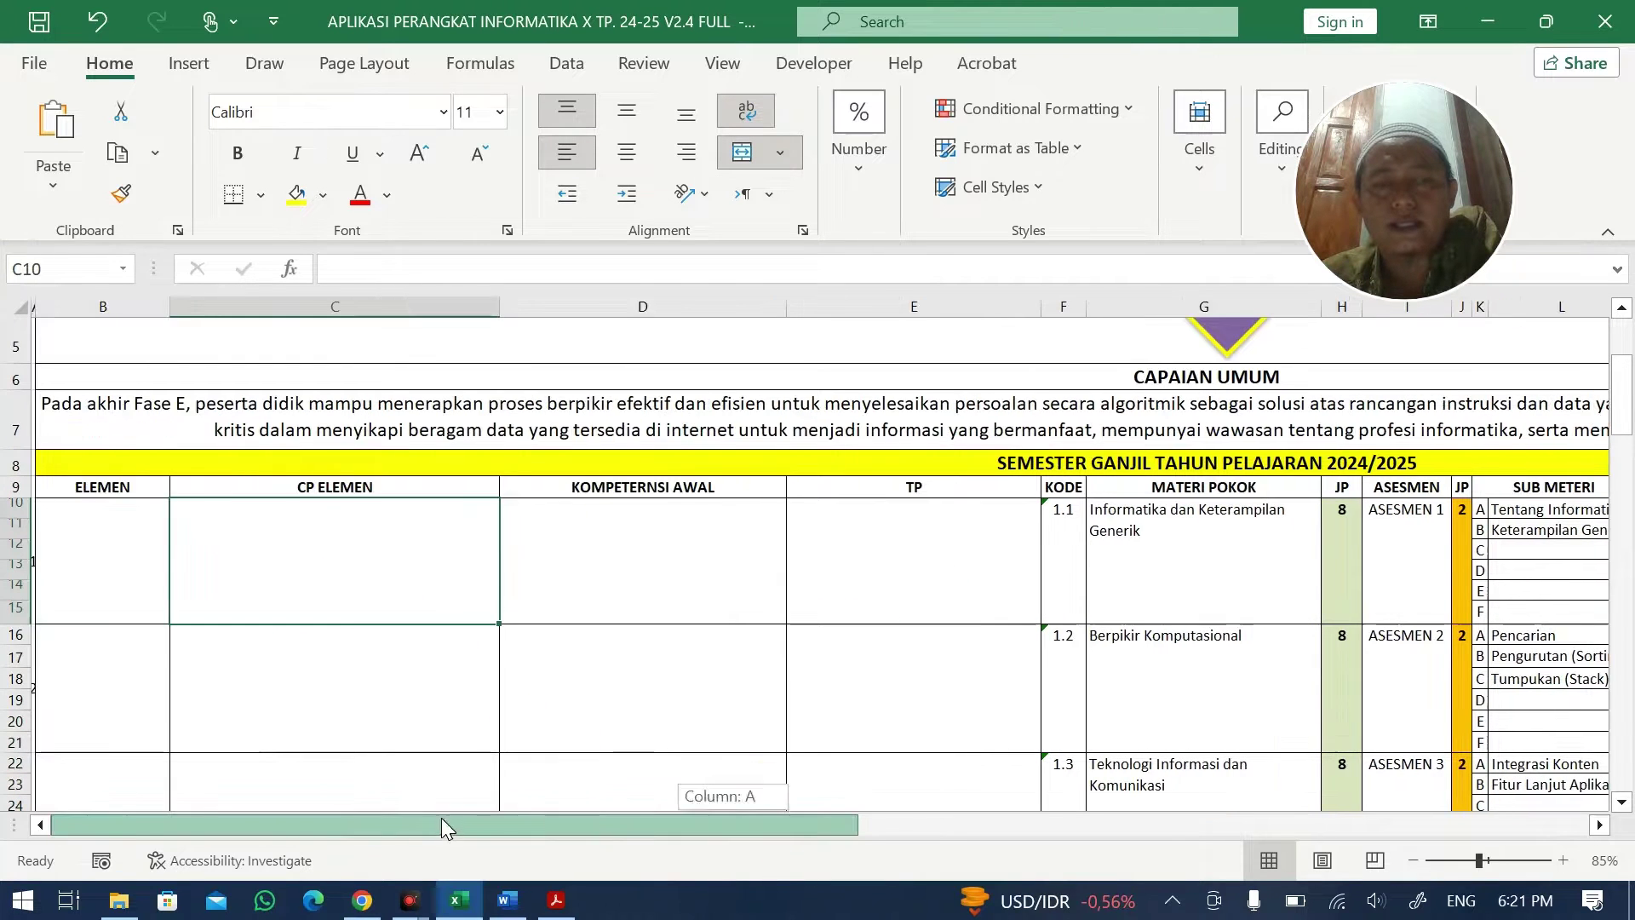
{"action": "left_click", "coordinate": [89, 573]}
{"action": "left_click", "coordinate": [366, 565]}
{"action": "left_click", "coordinate": [128, 583]}
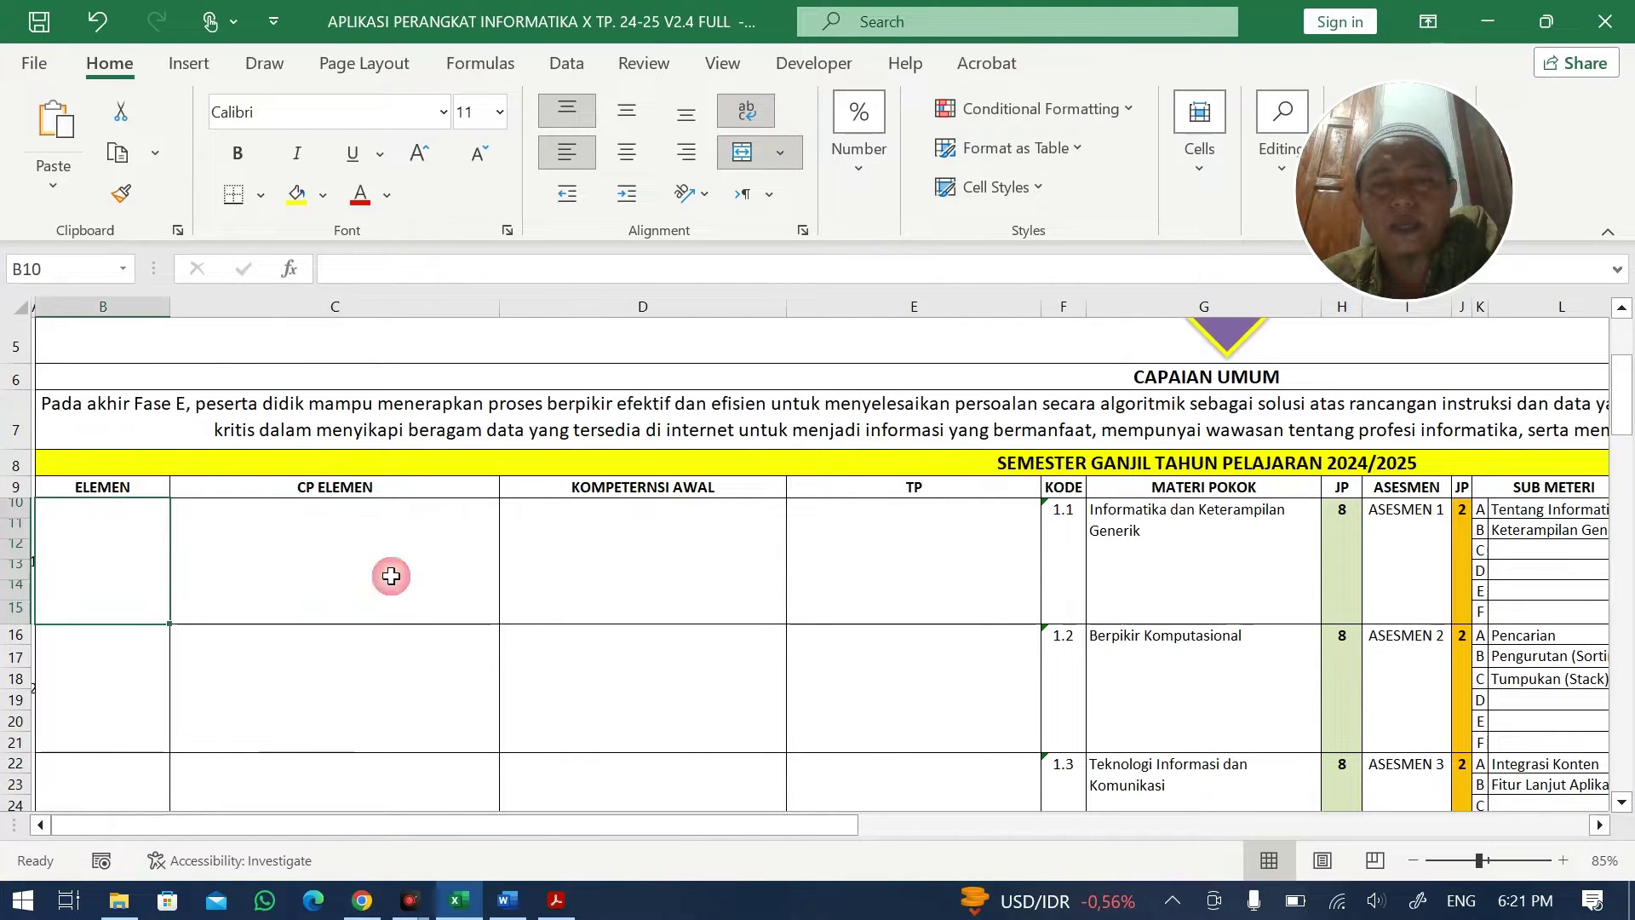
{"action": "left_click", "coordinate": [1142, 534]}
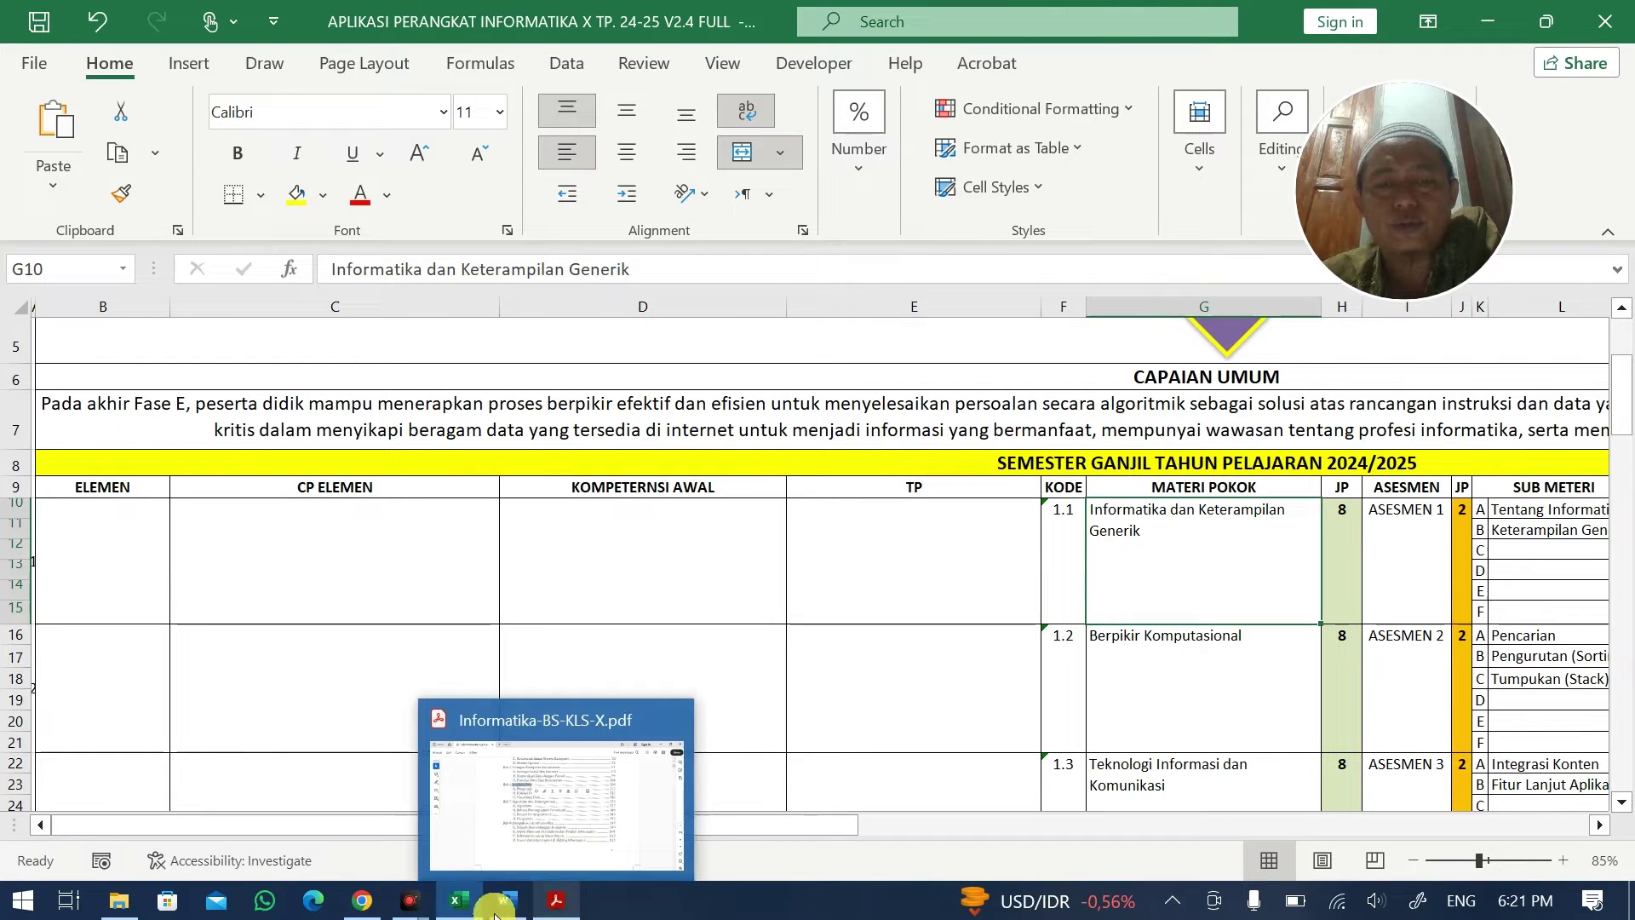
- Switch to the decree PDF in Chrome and examine the elements and their Capaian Pembelajaran on pages 241 and 242
{"action": "left_click", "coordinate": [362, 900]}
{"action": "scroll", "coordinate": [867, 494], "scroll_direction": "down", "scroll_amount": 5}
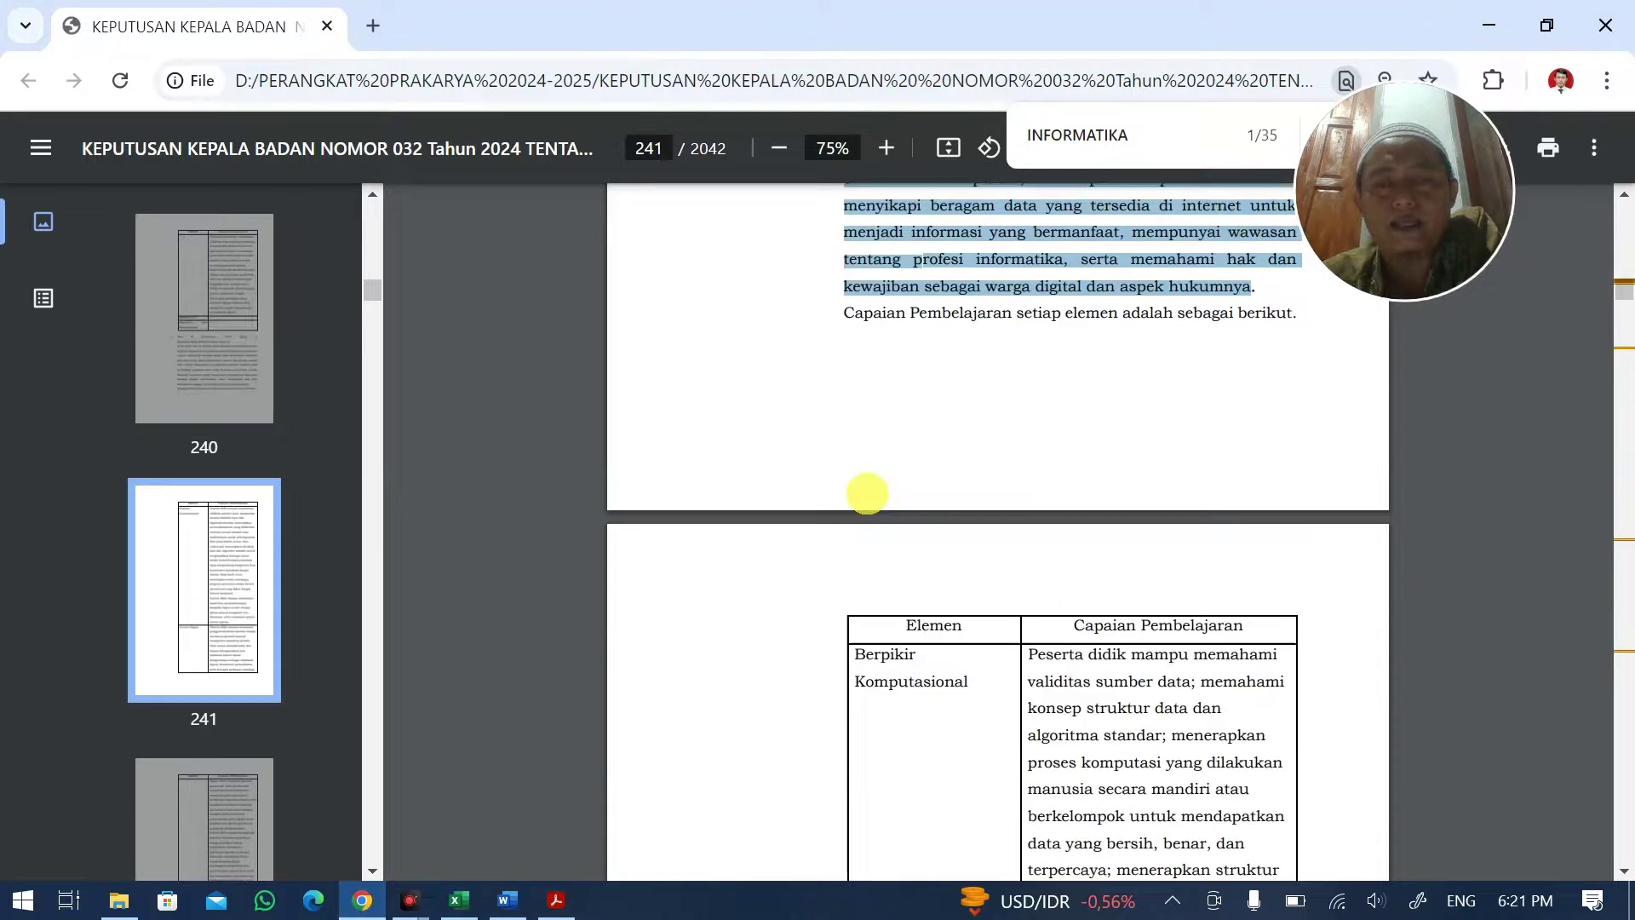
{"action": "scroll", "coordinate": [880, 486], "scroll_direction": "up", "scroll_amount": 5}
{"action": "scroll", "coordinate": [942, 426], "scroll_direction": "down", "scroll_amount": 3}
{"action": "scroll", "coordinate": [942, 431], "scroll_direction": "down", "scroll_amount": 7}
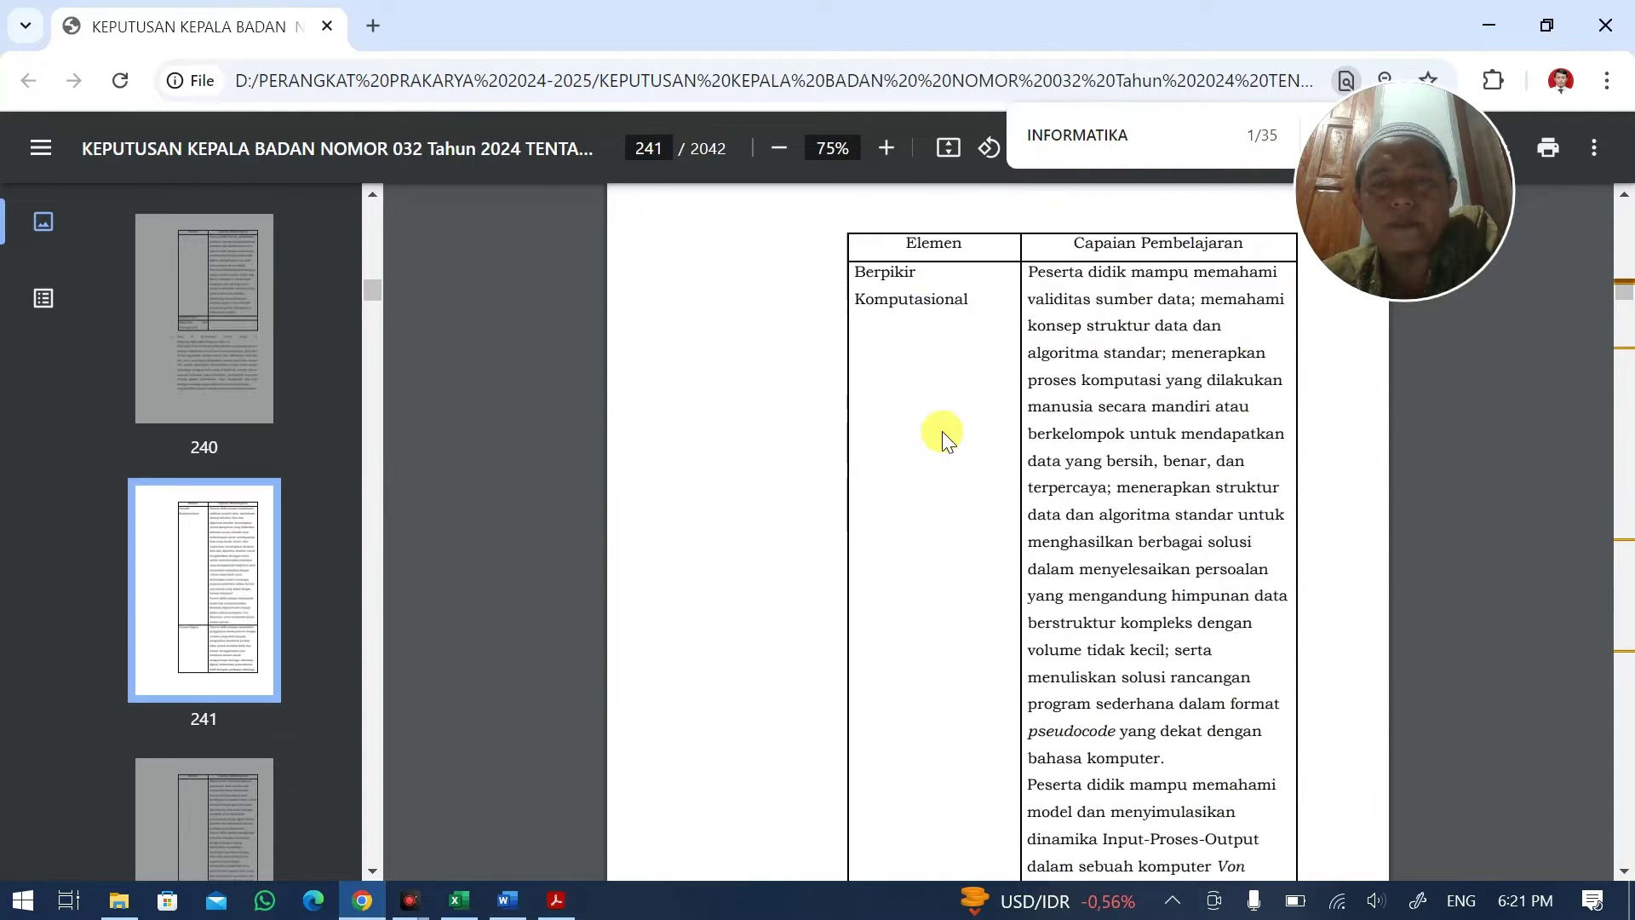
{"action": "scroll", "coordinate": [940, 425], "scroll_direction": "up", "scroll_amount": 3}
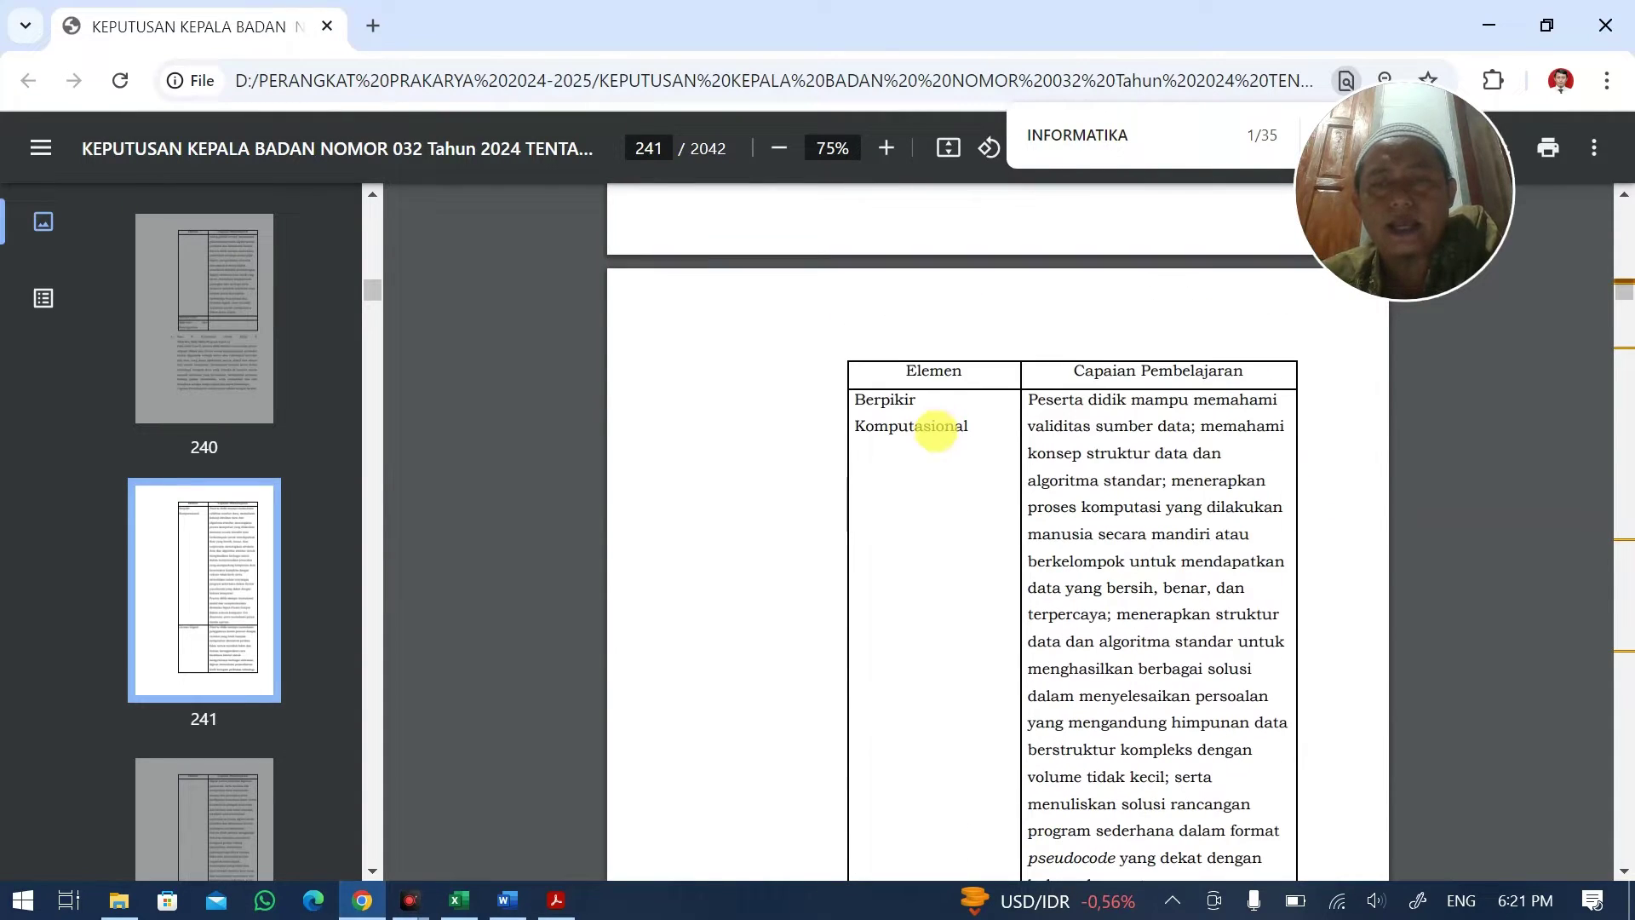
{"action": "scroll", "coordinate": [937, 434], "scroll_direction": "down", "scroll_amount": 5}
{"action": "scroll", "coordinate": [943, 617], "scroll_direction": "up", "scroll_amount": 1}
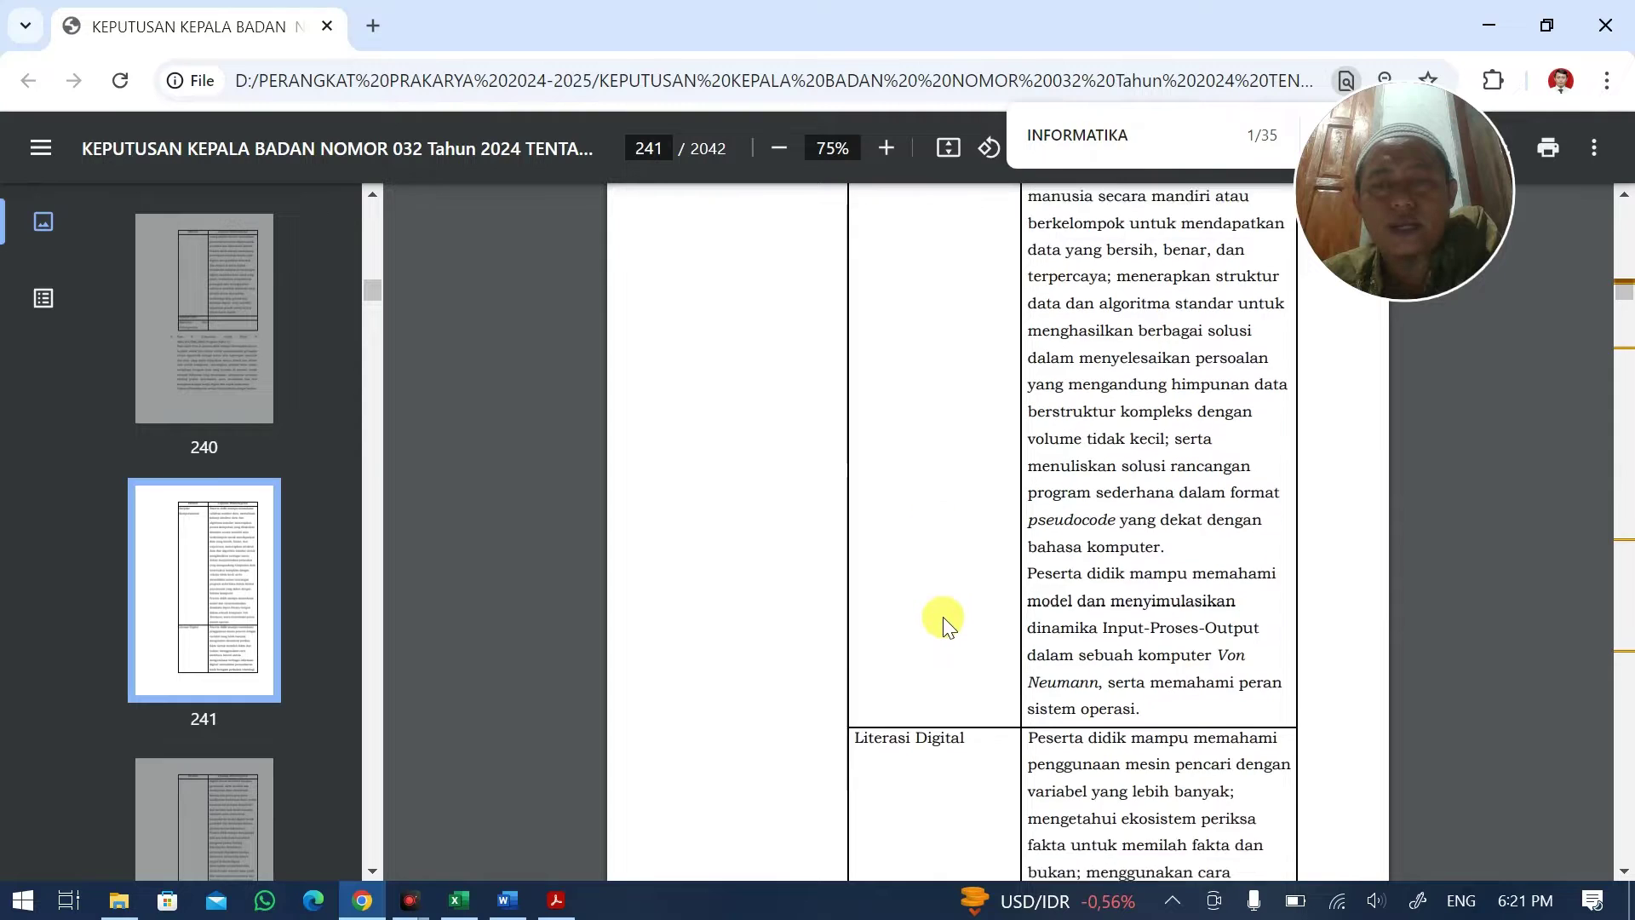
{"action": "scroll", "coordinate": [943, 617], "scroll_direction": "down", "scroll_amount": 8}
{"action": "scroll", "coordinate": [945, 634], "scroll_direction": "down", "scroll_amount": 6}
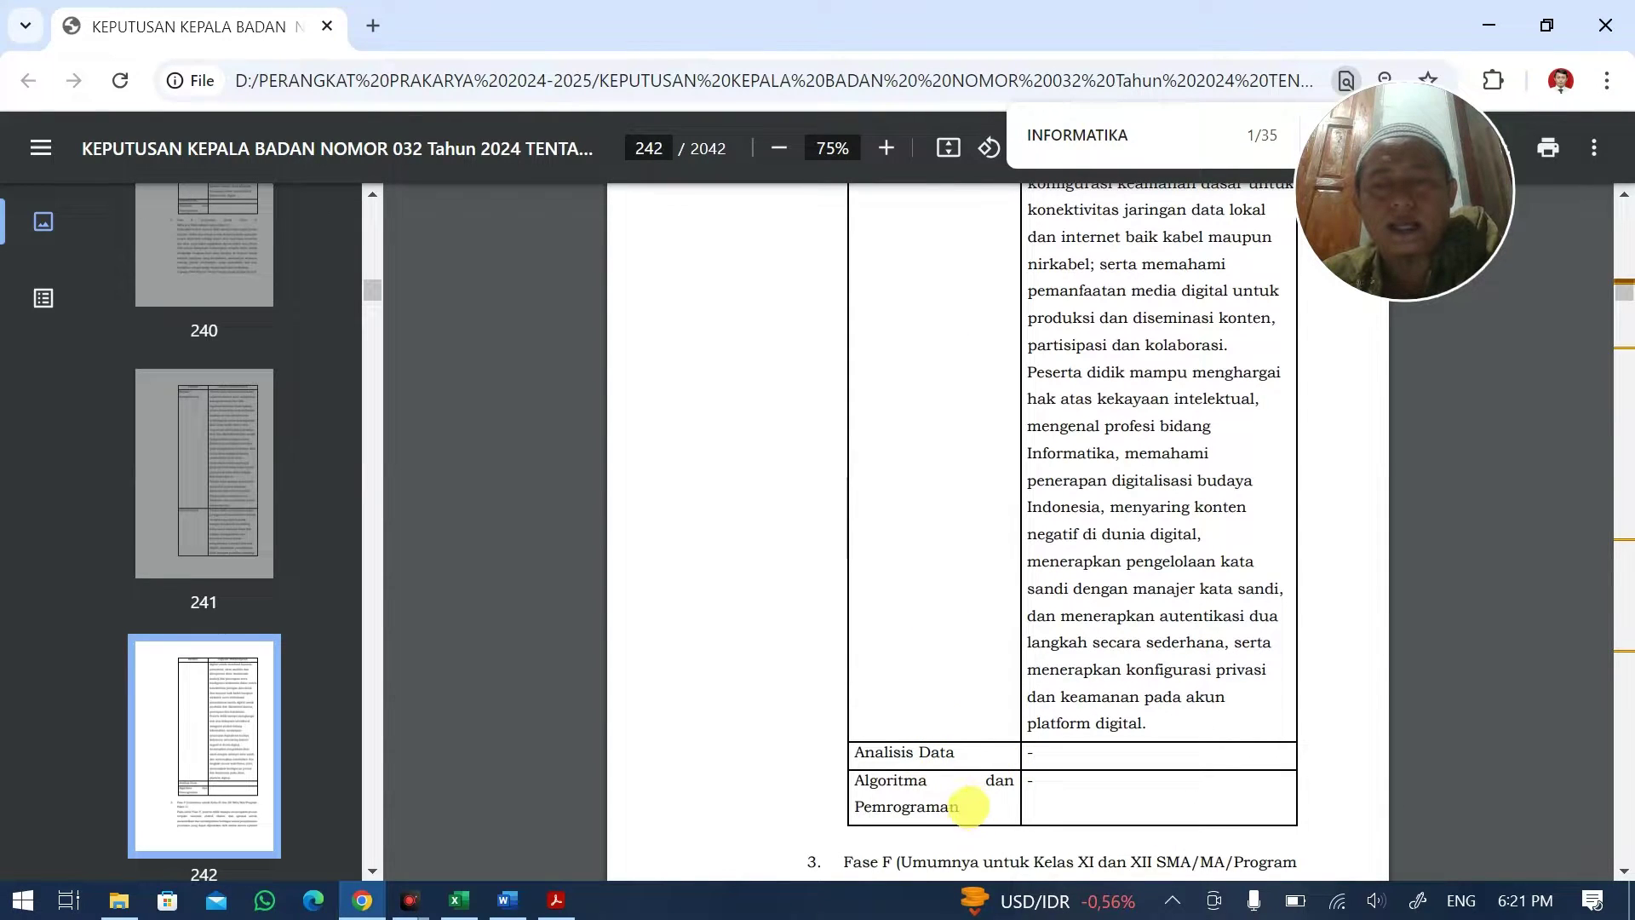
{"action": "scroll", "coordinate": [943, 756], "scroll_direction": "up", "scroll_amount": 15}
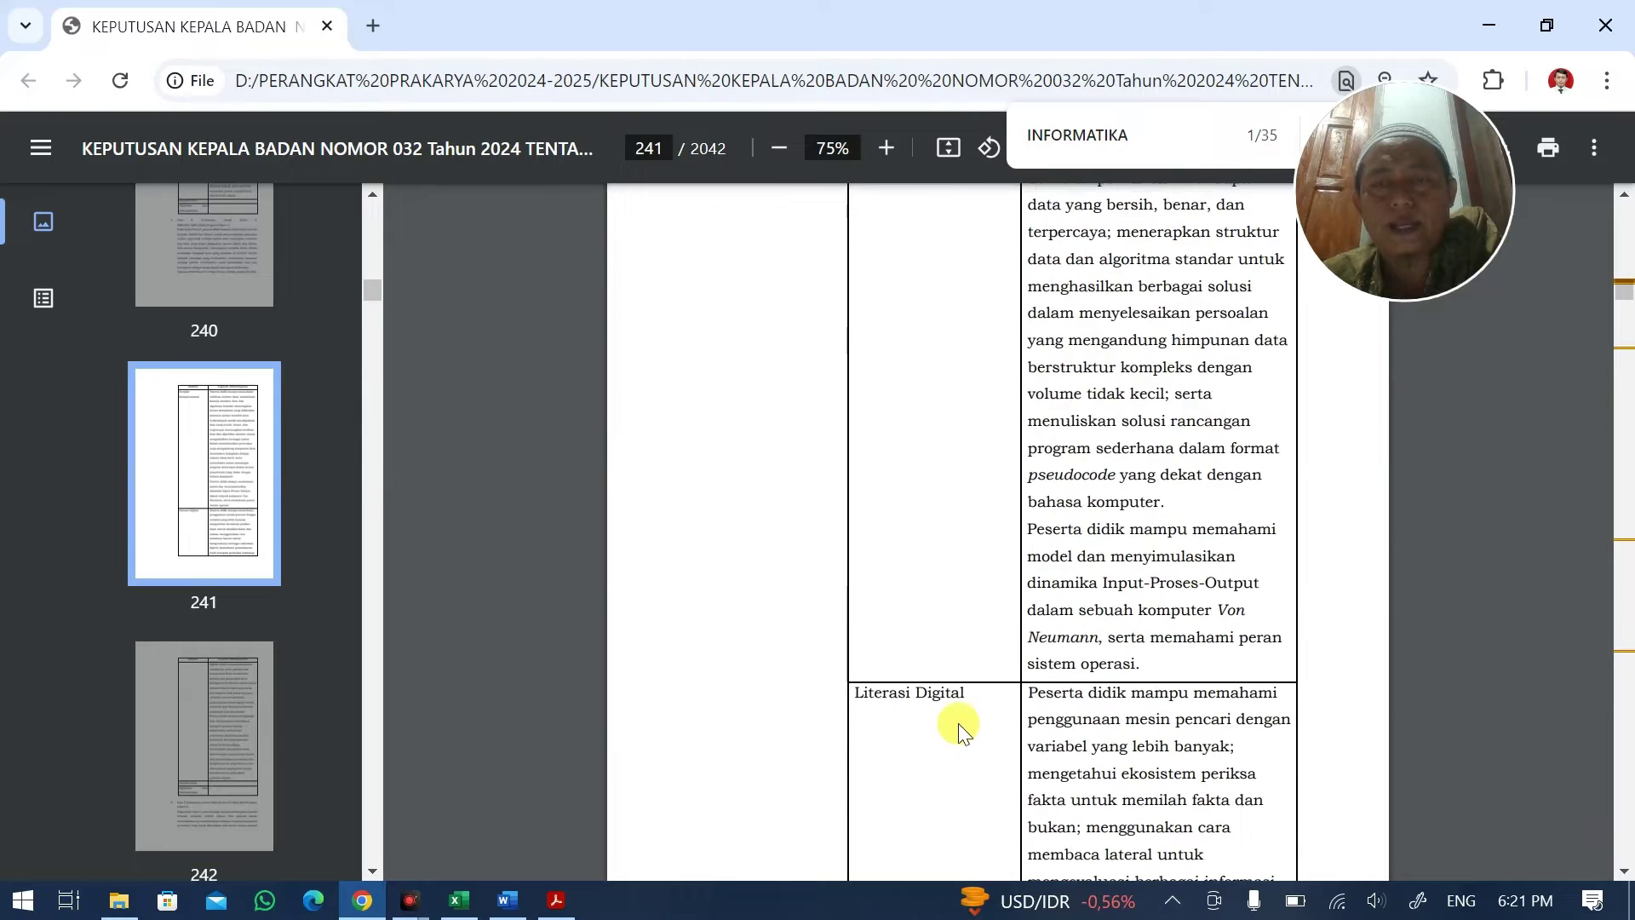
{"action": "scroll", "coordinate": [959, 719], "scroll_direction": "up", "scroll_amount": 3}
{"action": "scroll", "coordinate": [1022, 611], "scroll_direction": "up", "scroll_amount": 8}
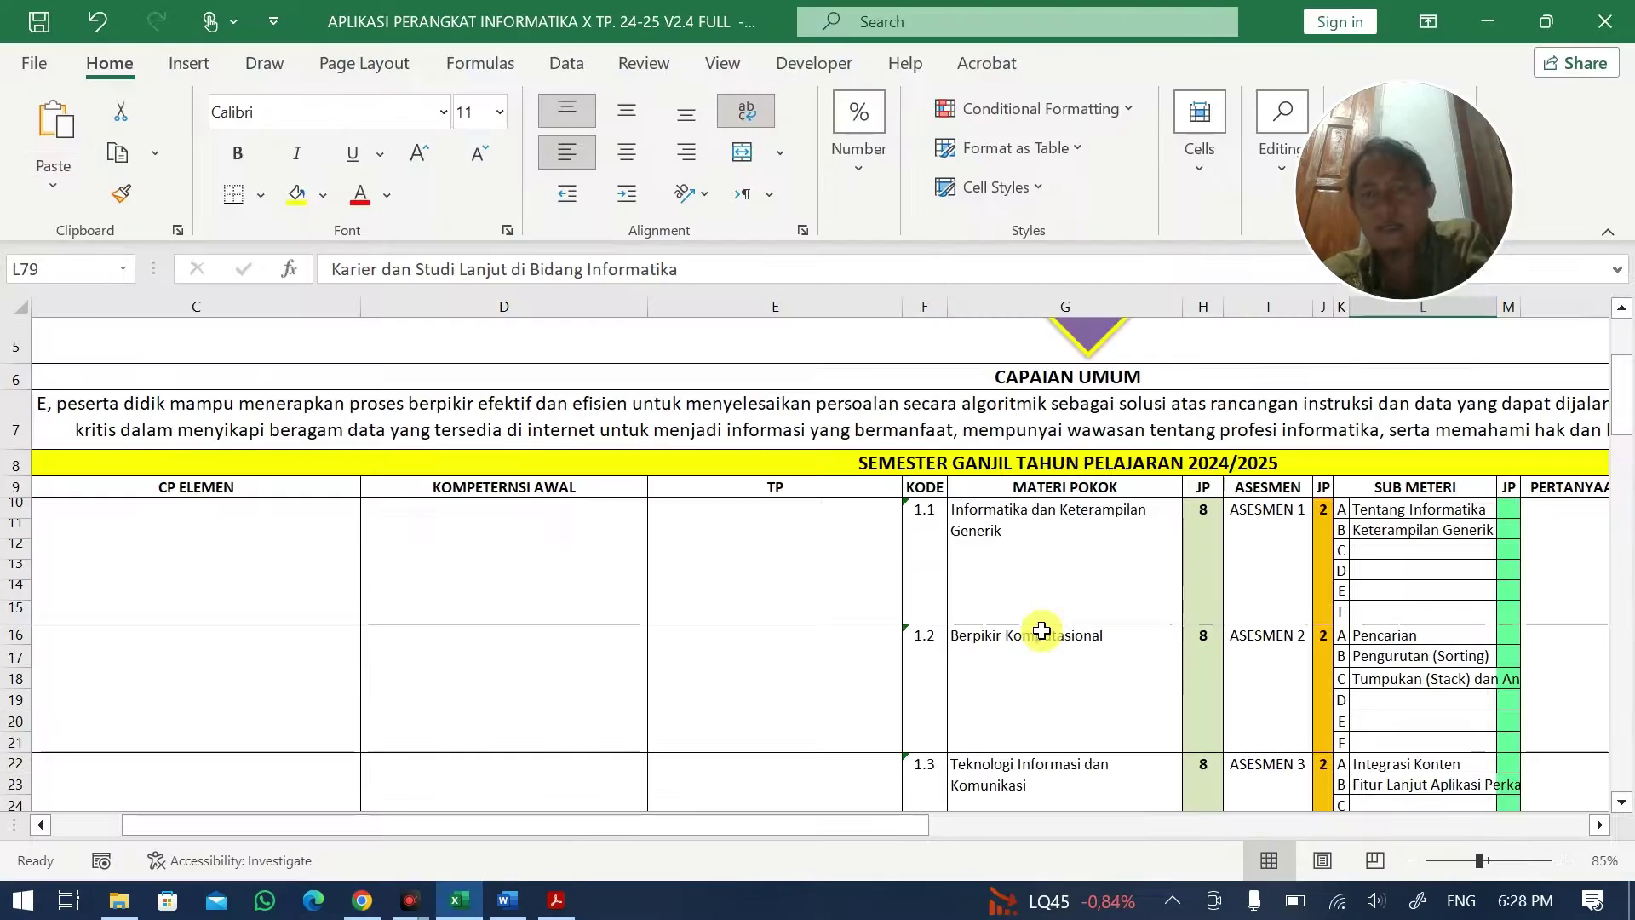
- Enter Literasi Digital, as named in the decree's element table, in the ELEMEN cell for code 1.1
{"action": "left_click", "coordinate": [1061, 521]}
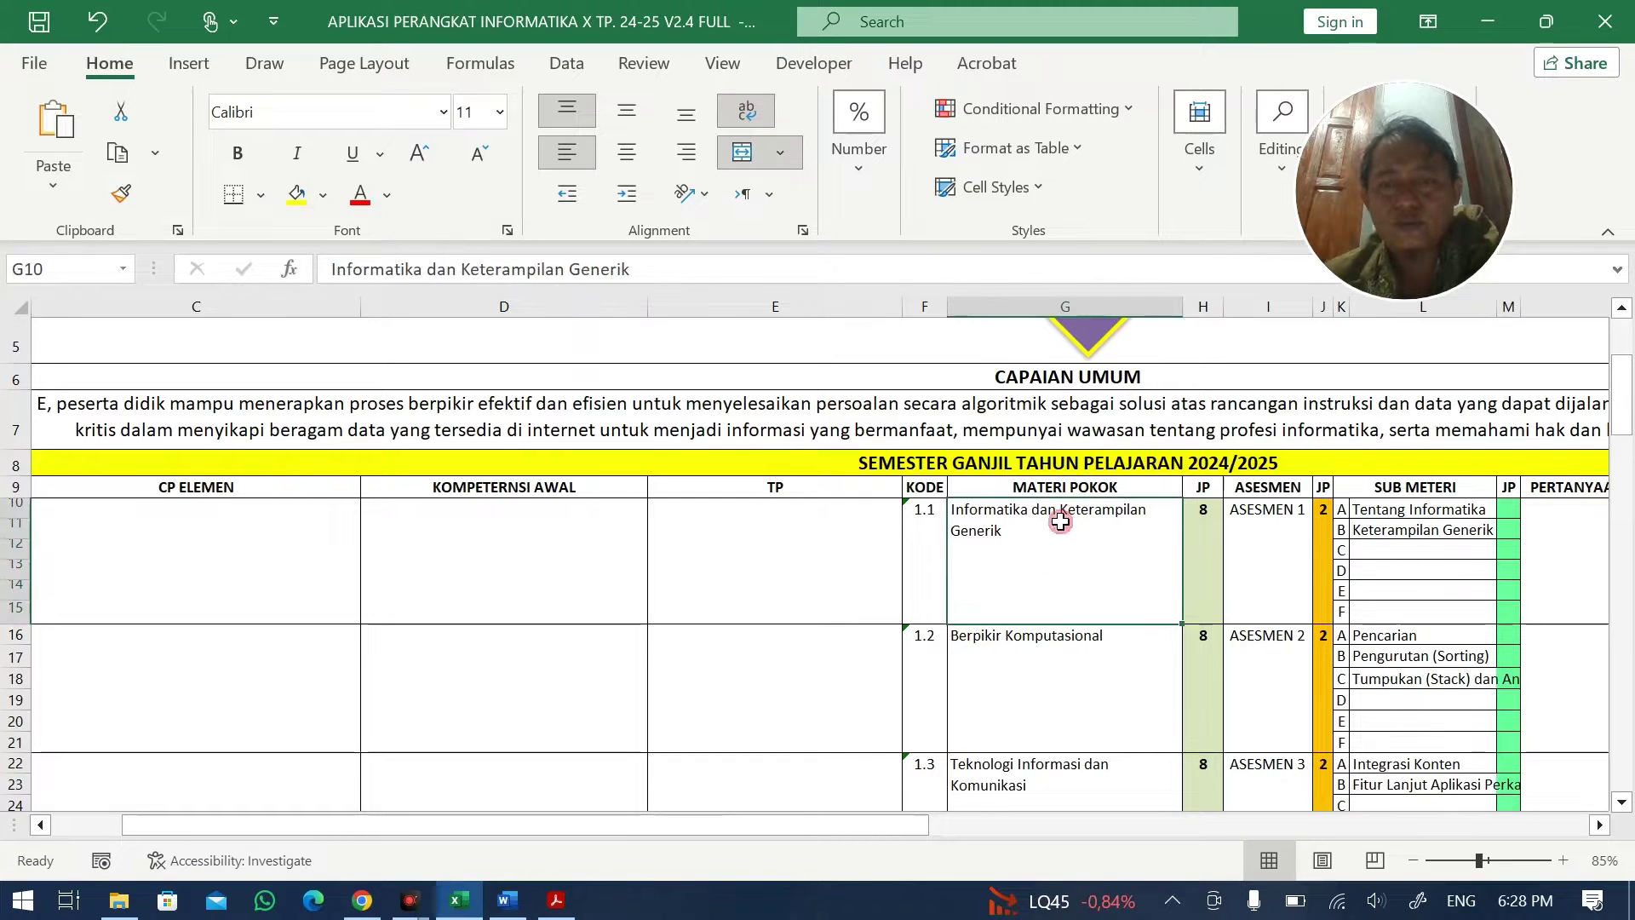
{"action": "left_click", "coordinate": [1027, 766]}
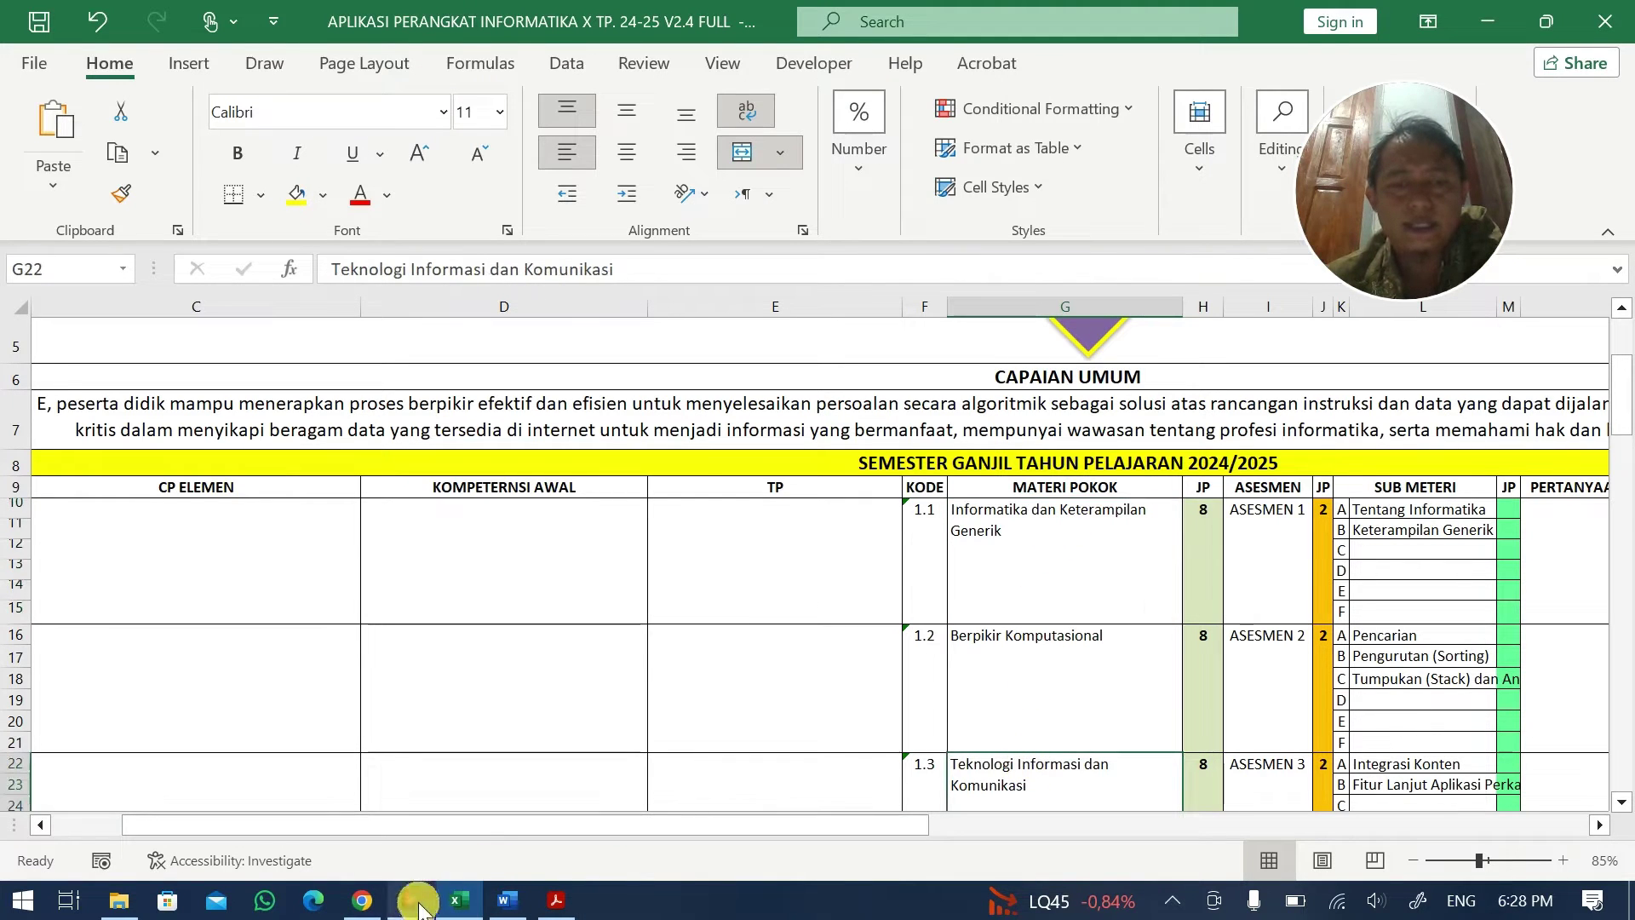
{"action": "left_click", "coordinate": [372, 905]}
{"action": "scroll", "coordinate": [944, 591], "scroll_direction": "down", "scroll_amount": 8}
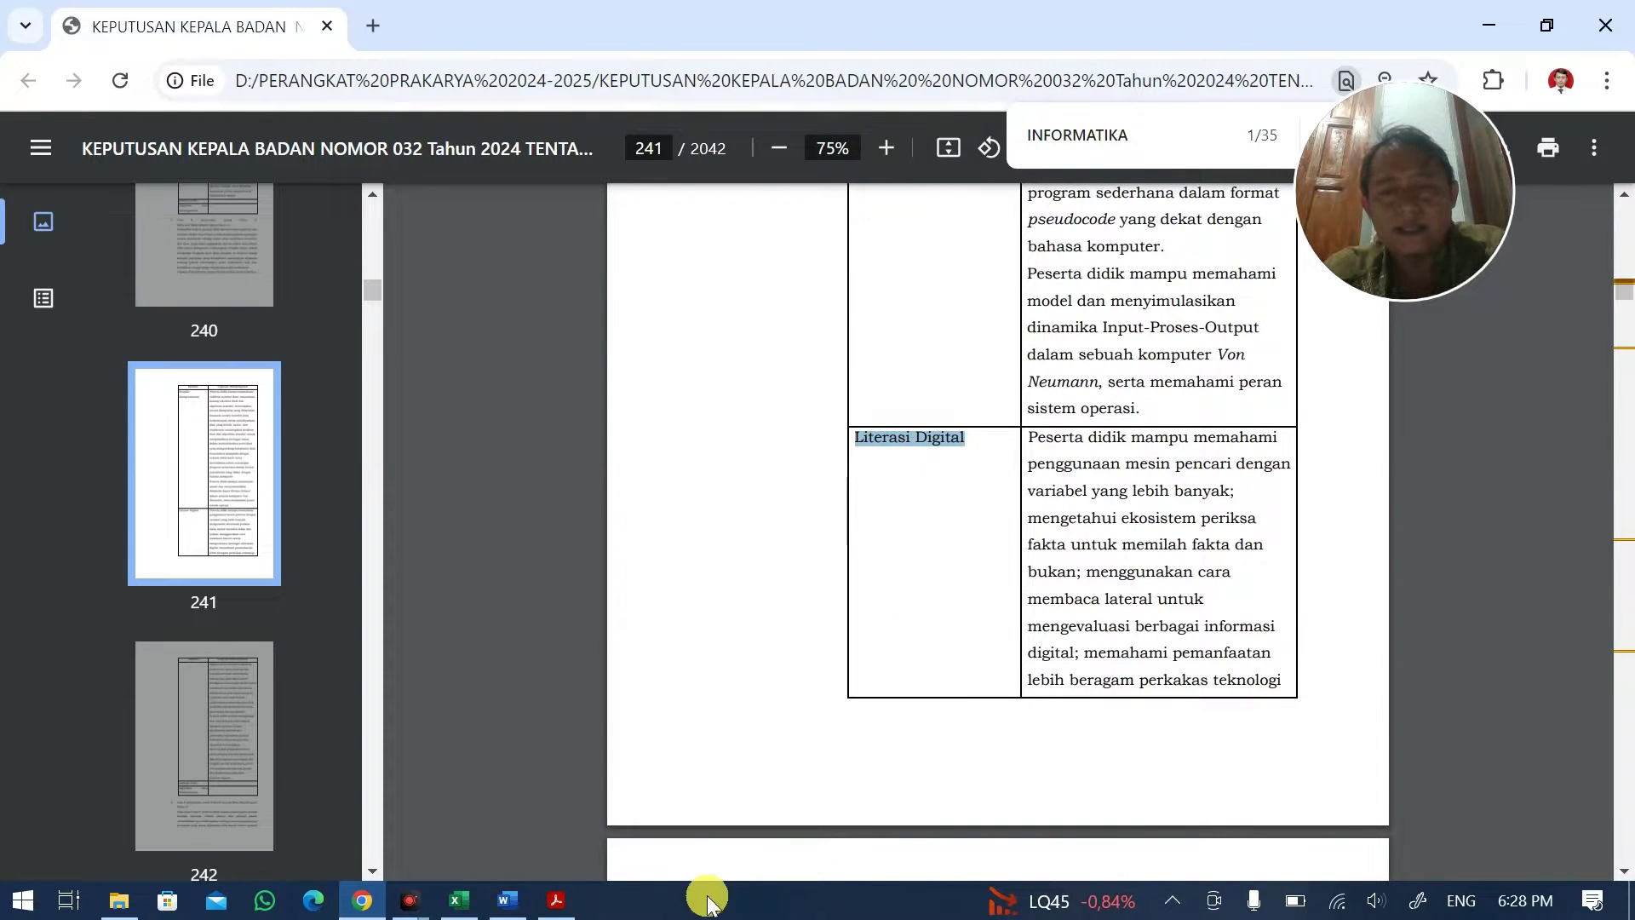
{"action": "left_click", "coordinate": [449, 905]}
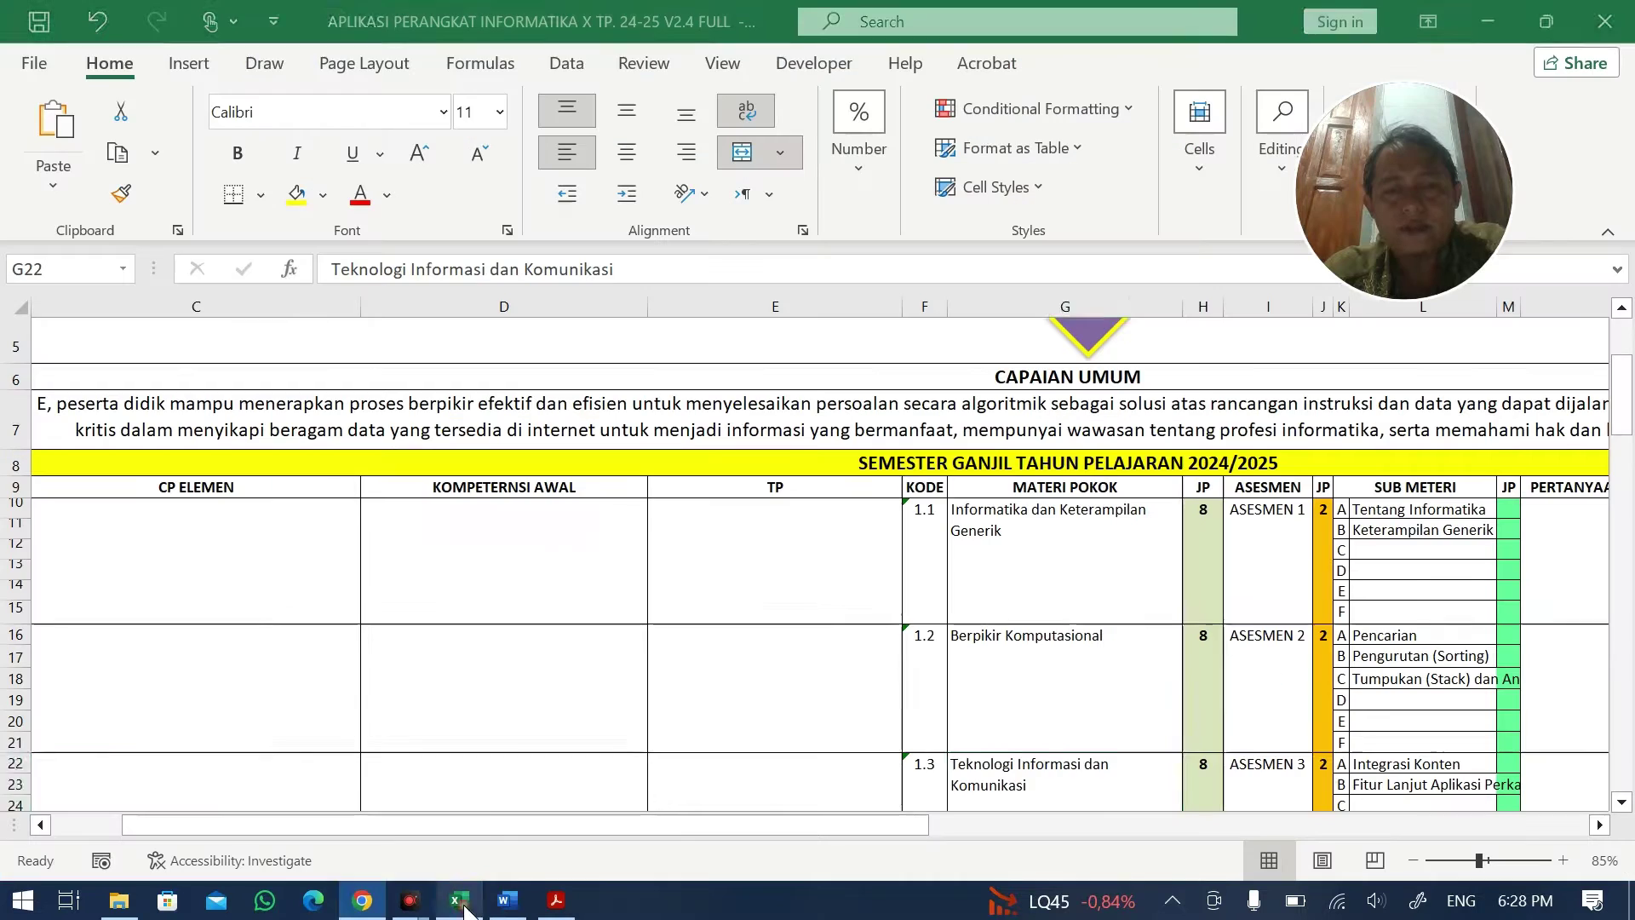
{"action": "left_click", "coordinate": [172, 540]}
{"action": "scroll", "coordinate": [661, 825], "scroll_direction": "left", "scroll_amount": 1}
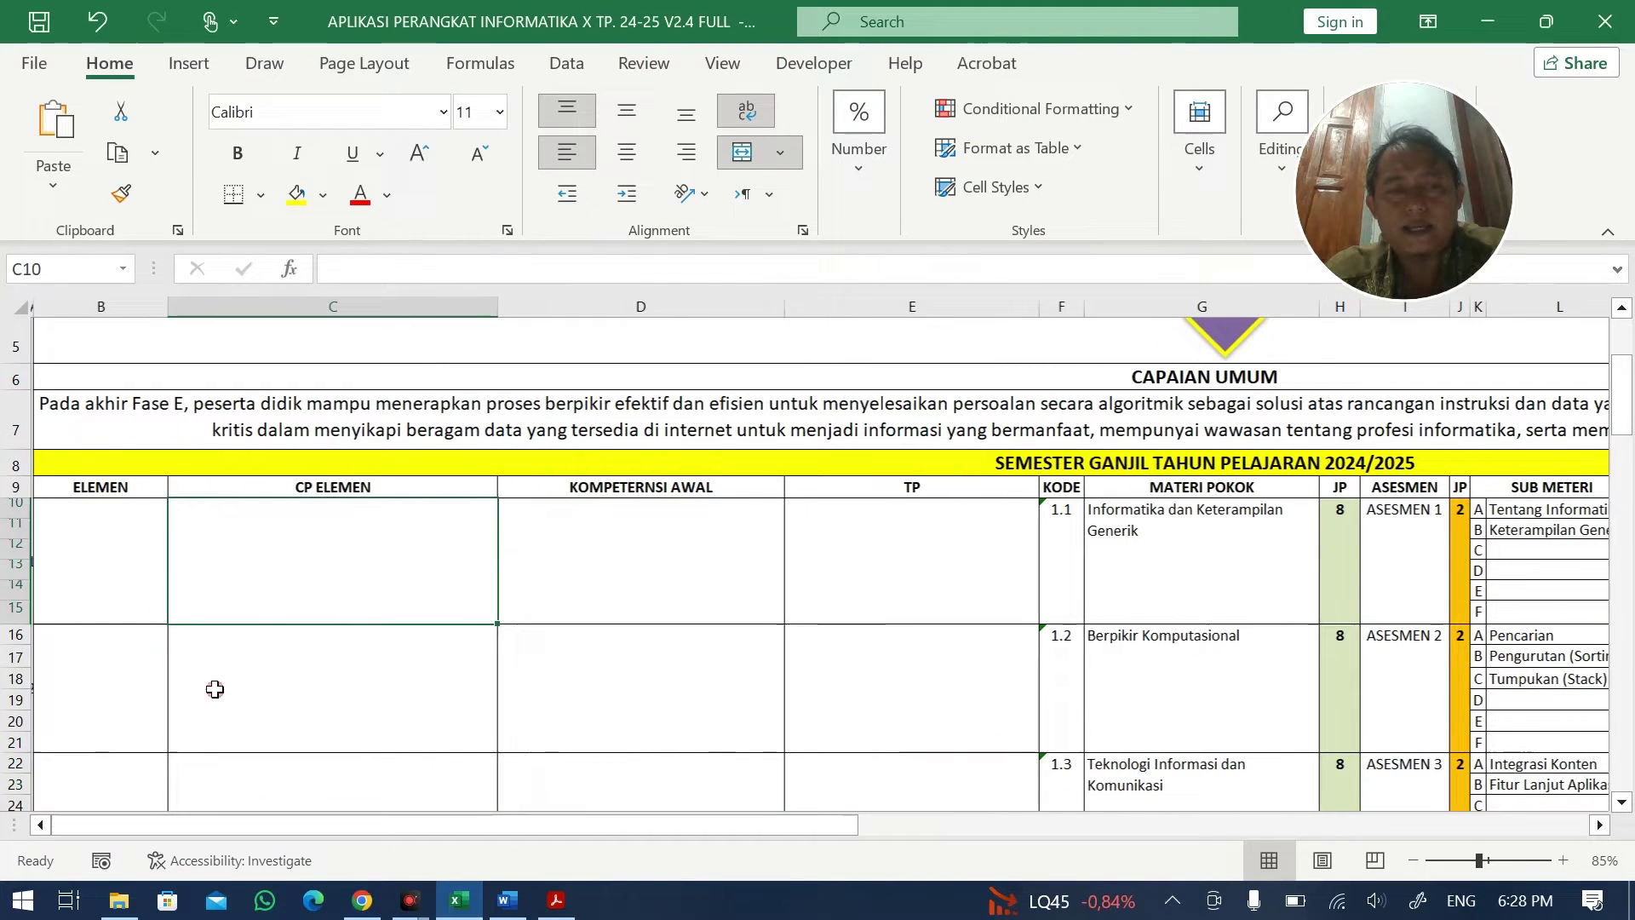
{"action": "left_click", "coordinate": [119, 565]}
{"action": "type", "text": "Literasi Digital"}
- Copy the Literasi Digital learning outcome text on page 241 of the decree into the blank Word document
{"action": "key", "text": "alt+Tab"}
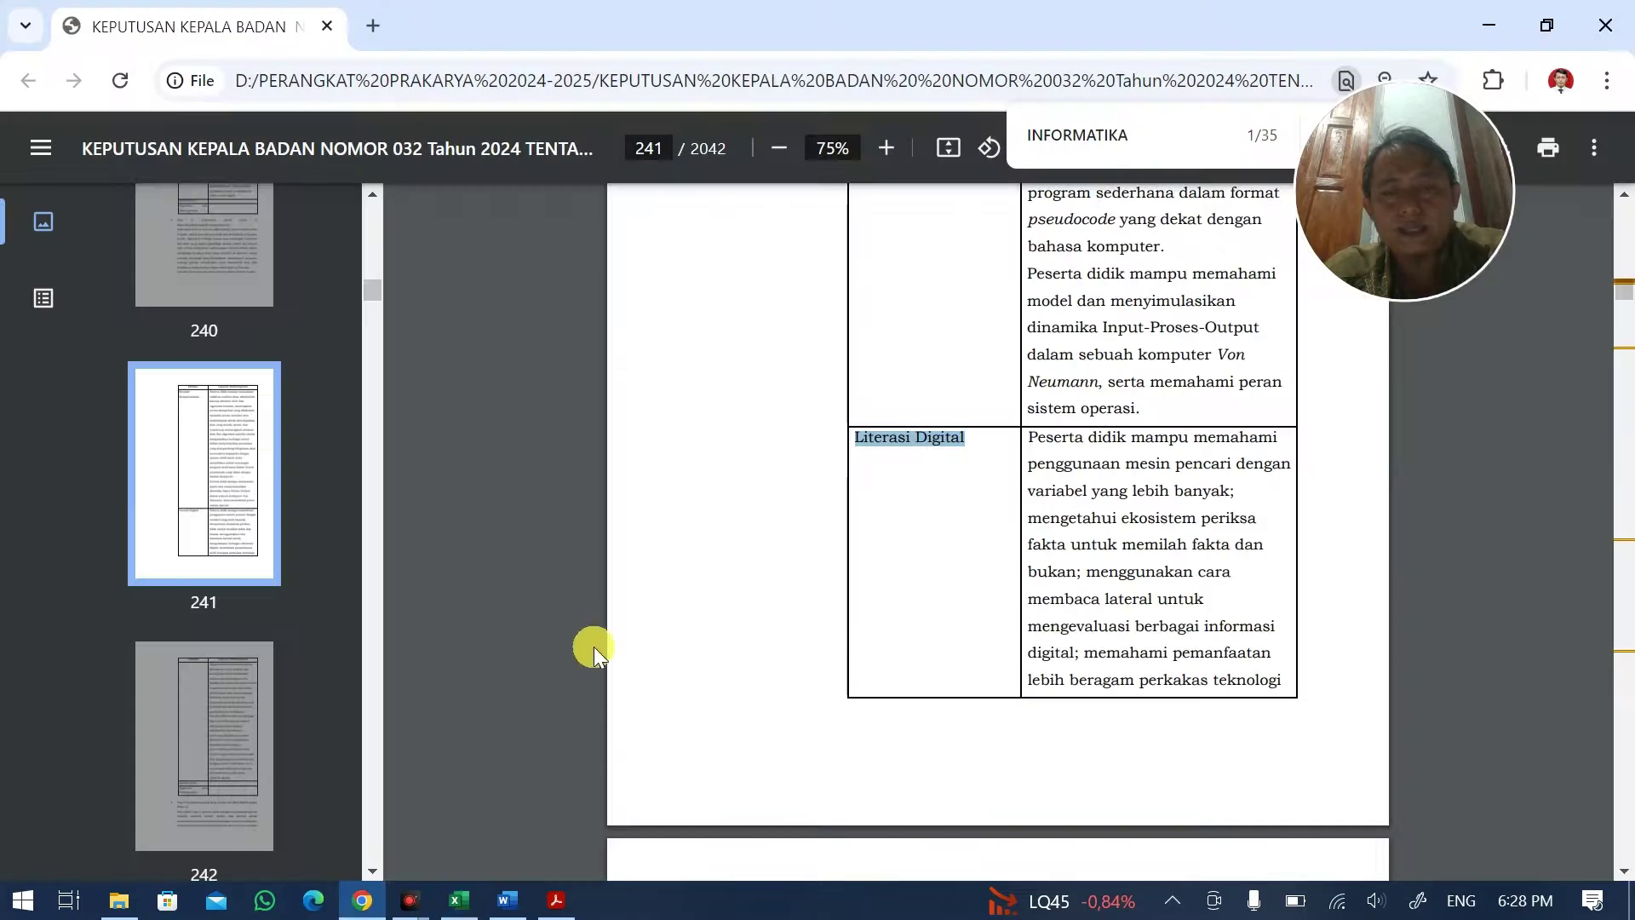
{"action": "left_click_drag", "start_coordinate": [1029, 436], "coordinate": [1281, 680]}
{"action": "key", "text": "ctrl+c"}
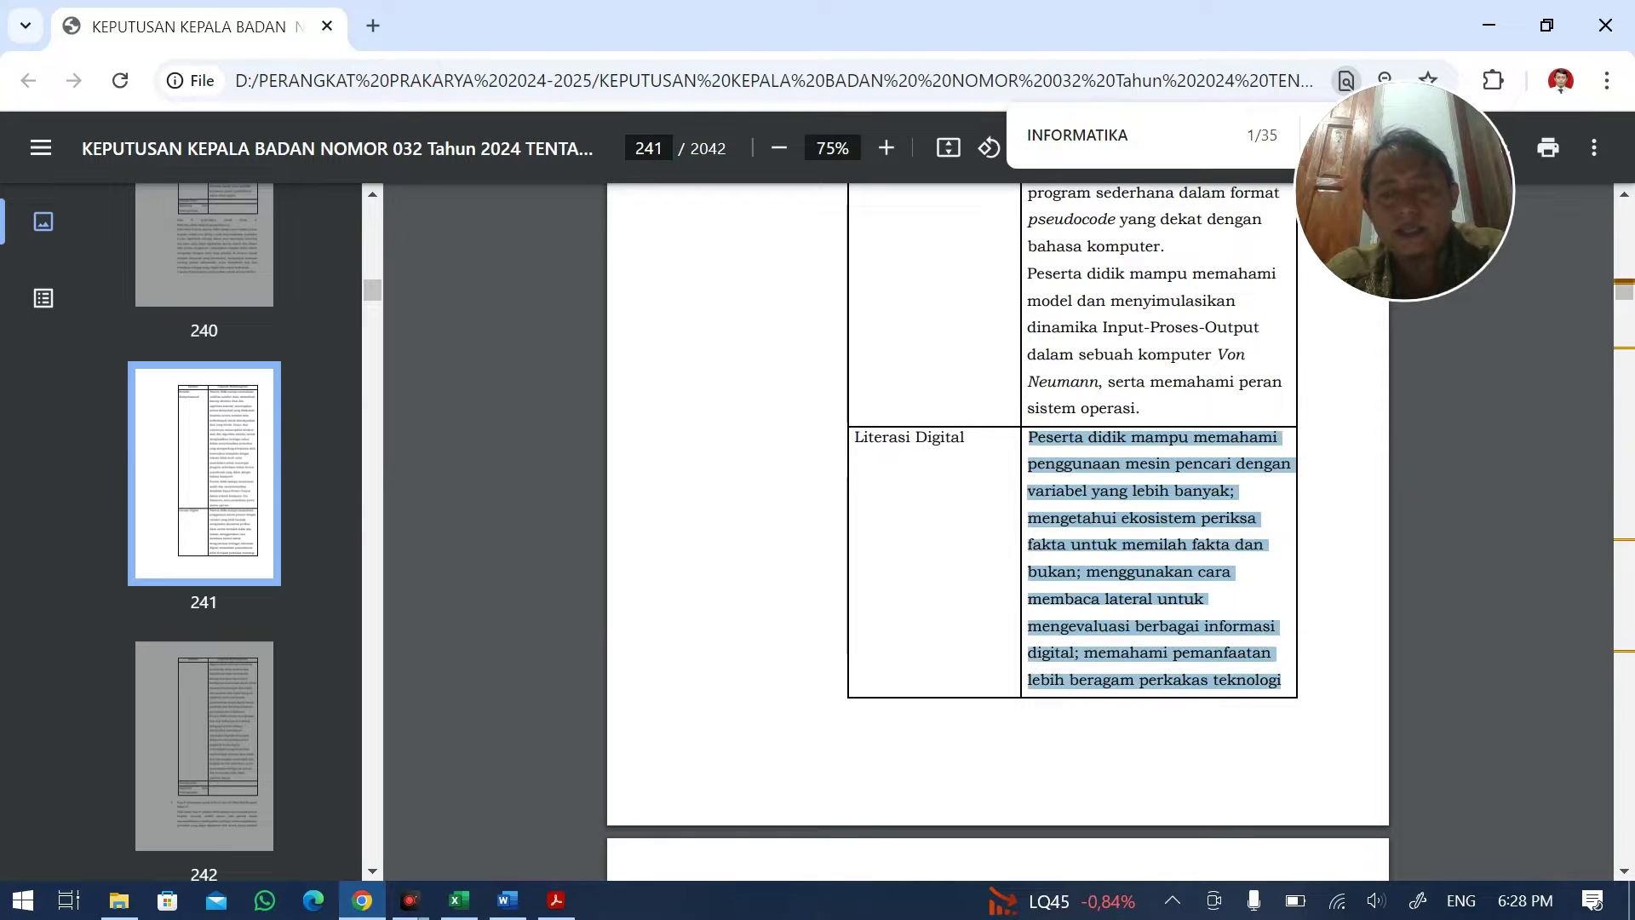
{"action": "left_click", "coordinate": [507, 901]}
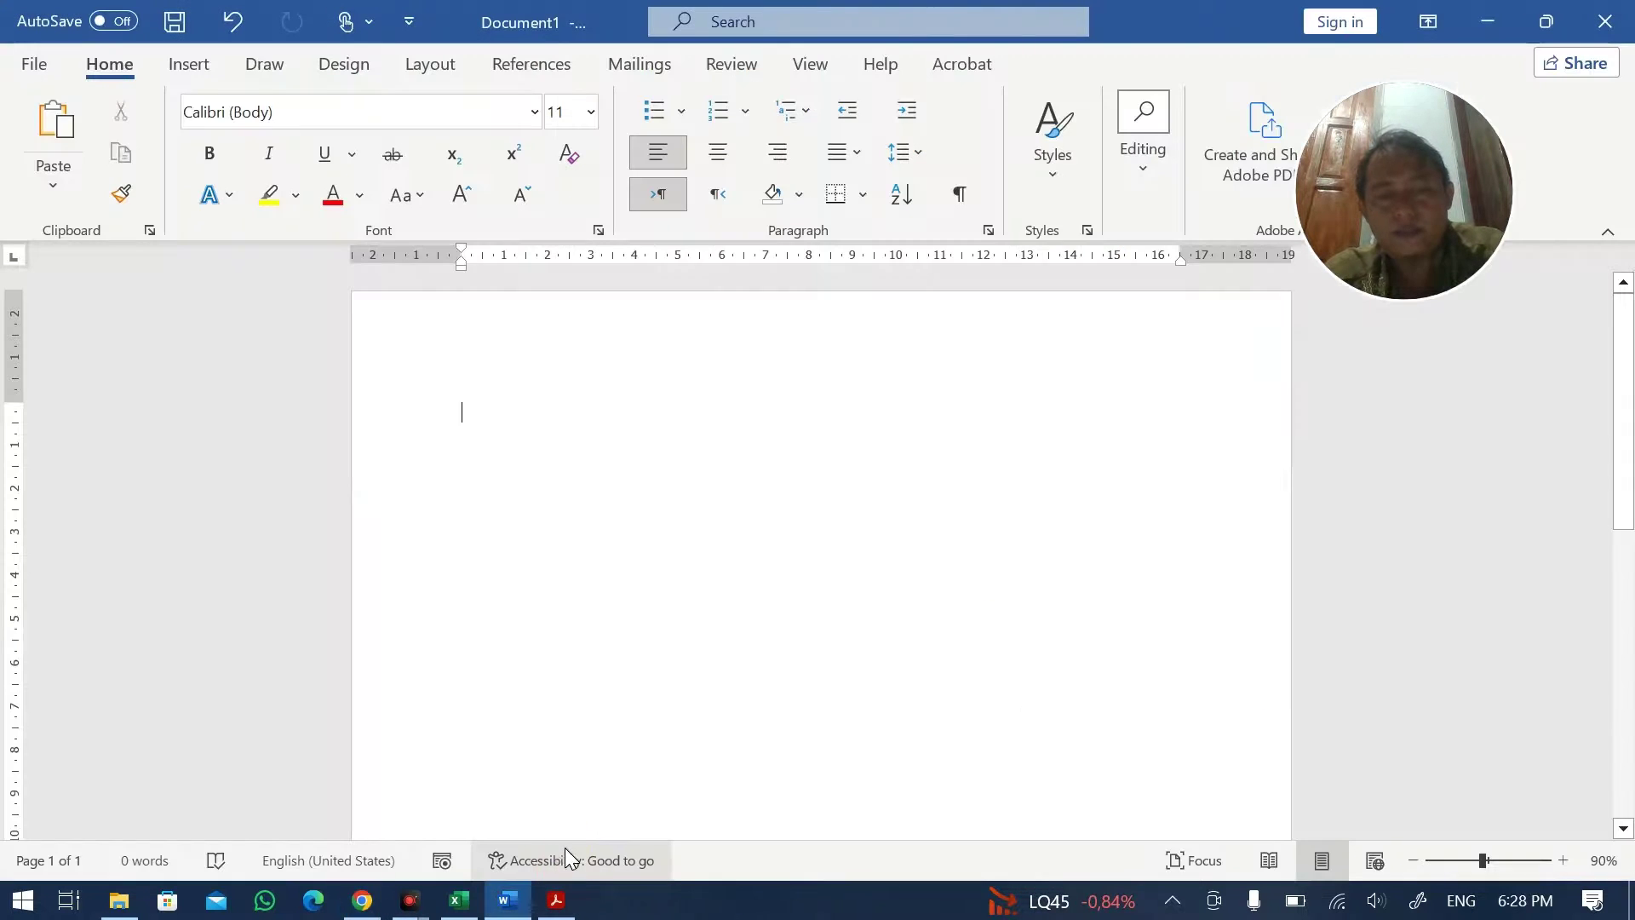
{"action": "key", "text": "ctrl+v"}
{"action": "key", "text": "alt+Tab"}
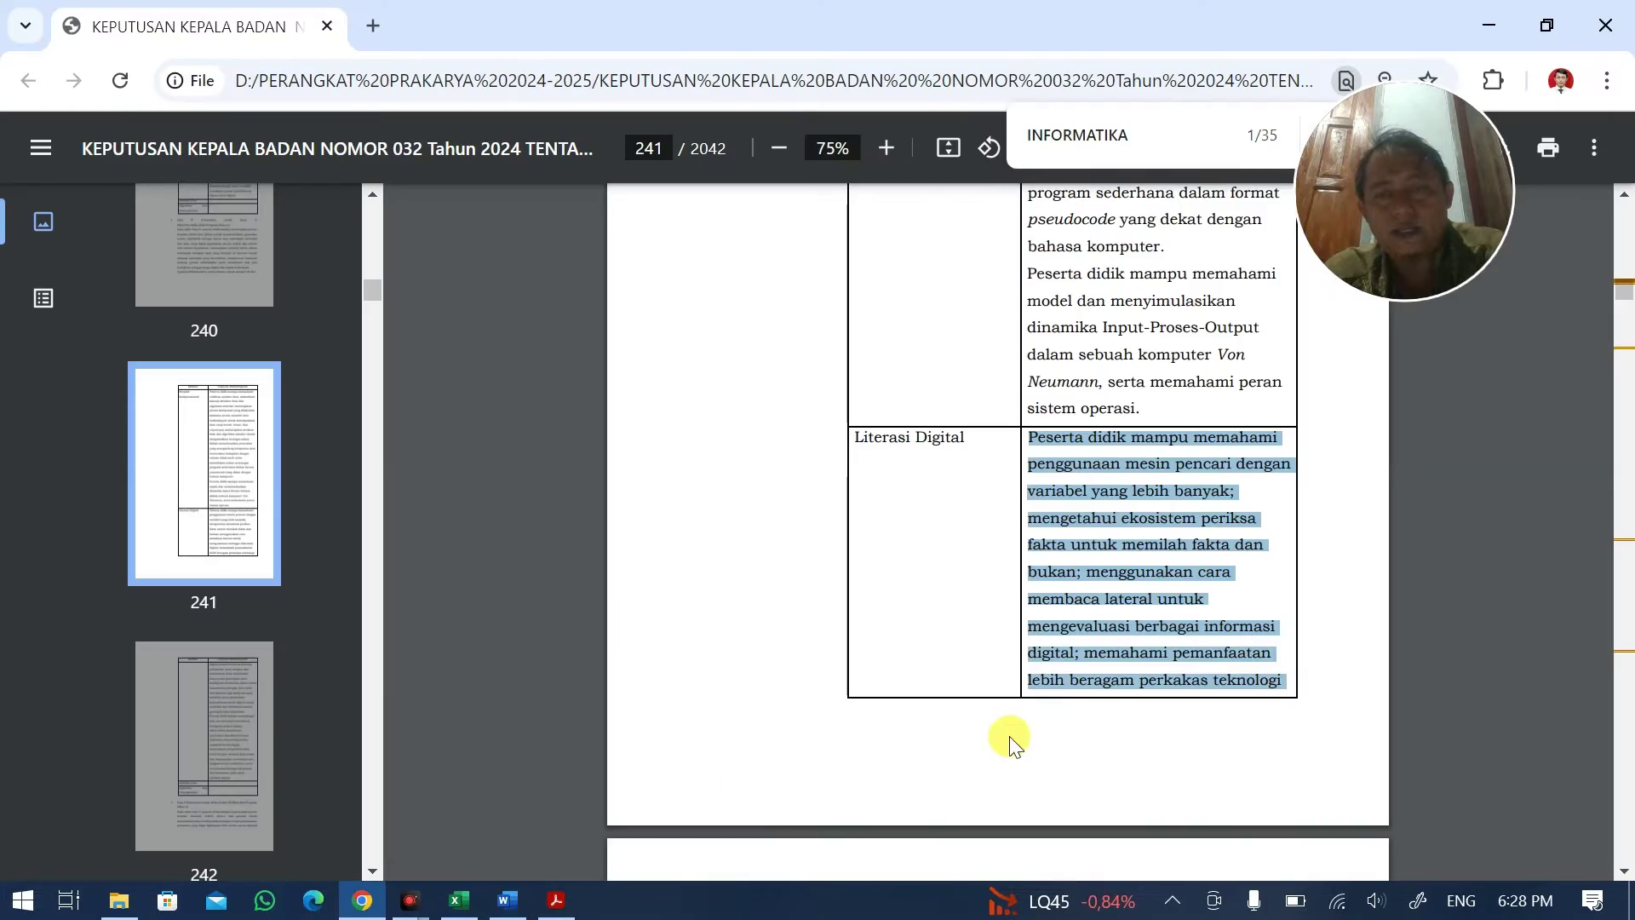
- Append the rest of the Literasi Digital outcome from page 242, ending with "platform digital", to the text in Word
{"action": "scroll", "coordinate": [1067, 720], "scroll_direction": "down", "scroll_amount": 5}
{"action": "scroll", "coordinate": [1056, 394], "scroll_direction": "down", "scroll_amount": 2}
{"action": "scroll", "coordinate": [1048, 396], "scroll_direction": "down", "scroll_amount": 2, "text": "ctrl"}
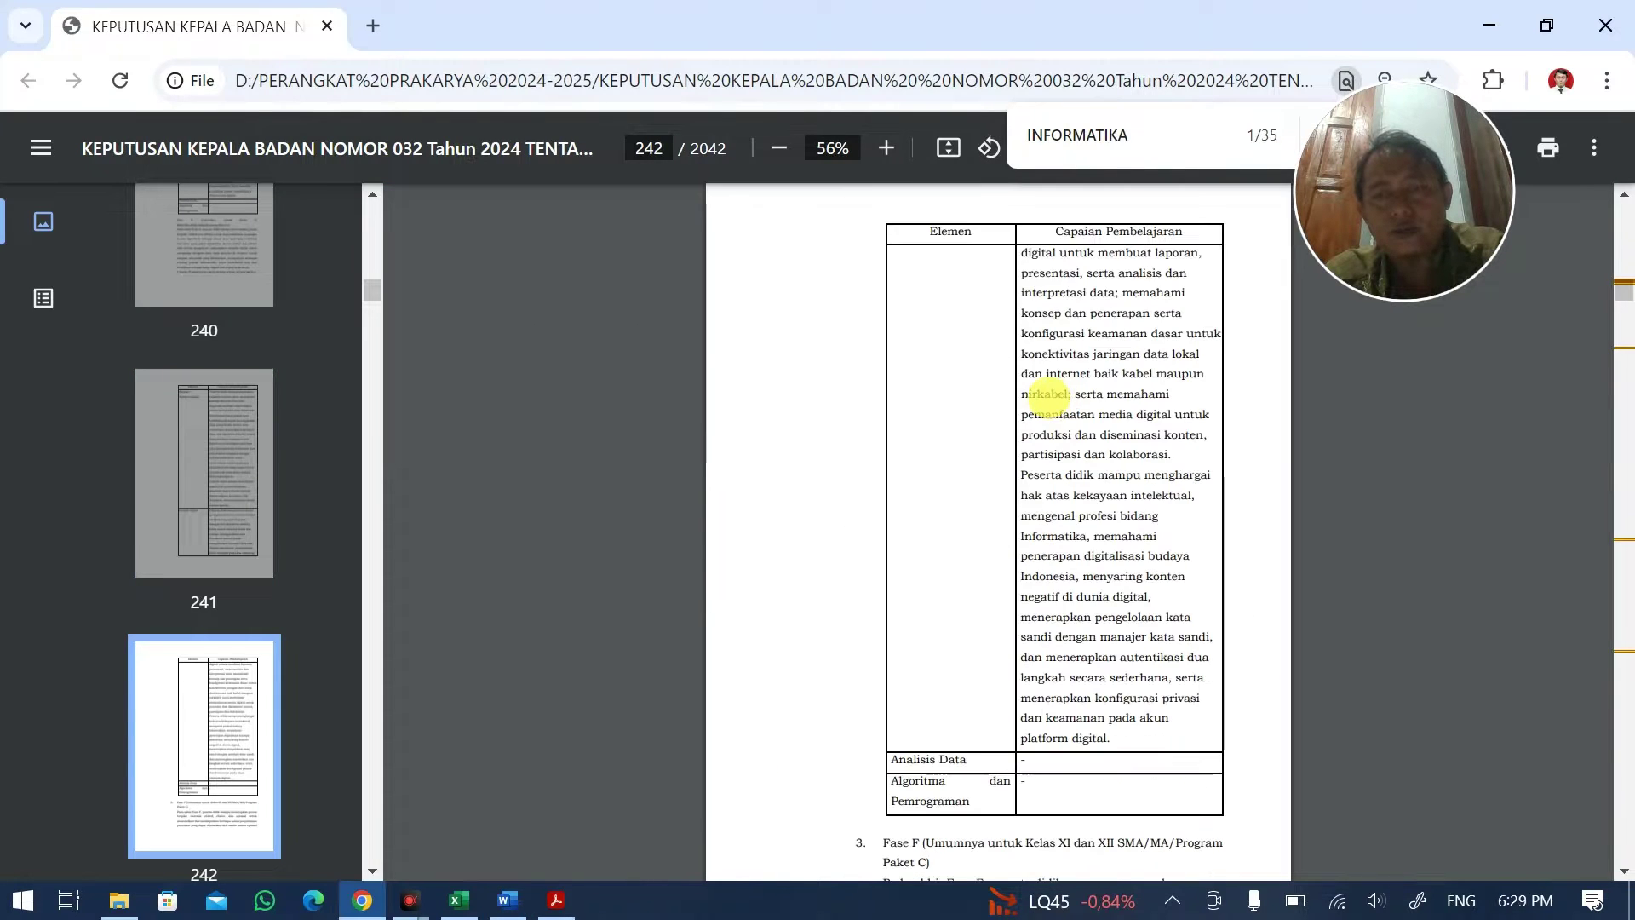
{"action": "left_click_drag", "start_coordinate": [1019, 249], "coordinate": [1131, 720]}
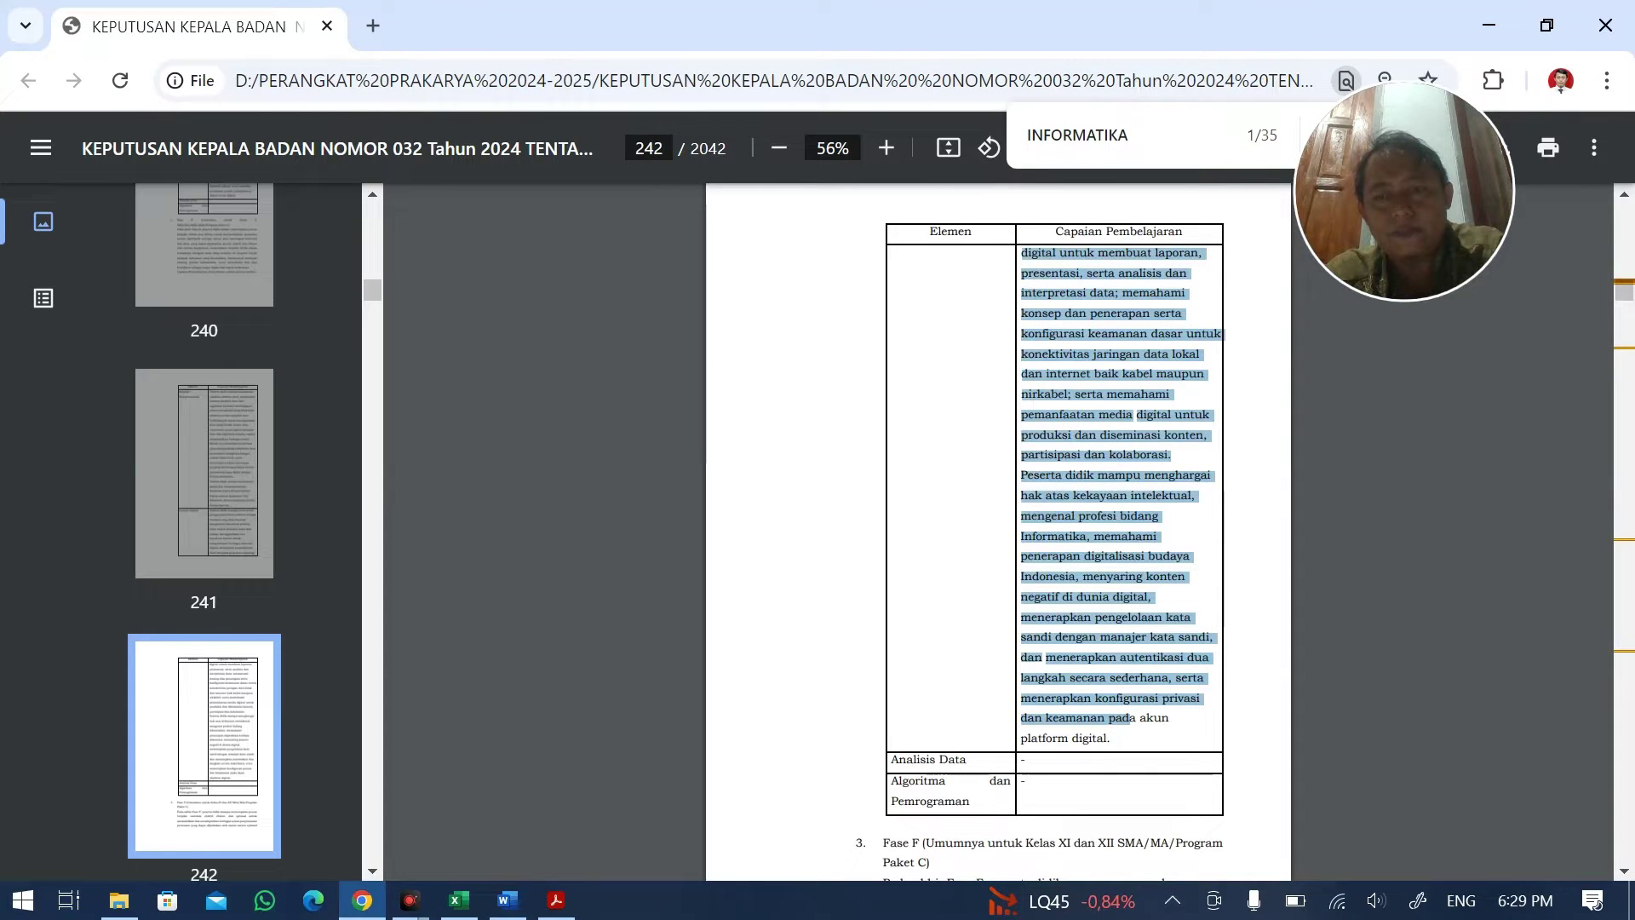
{"action": "key", "text": "ctrl+c"}
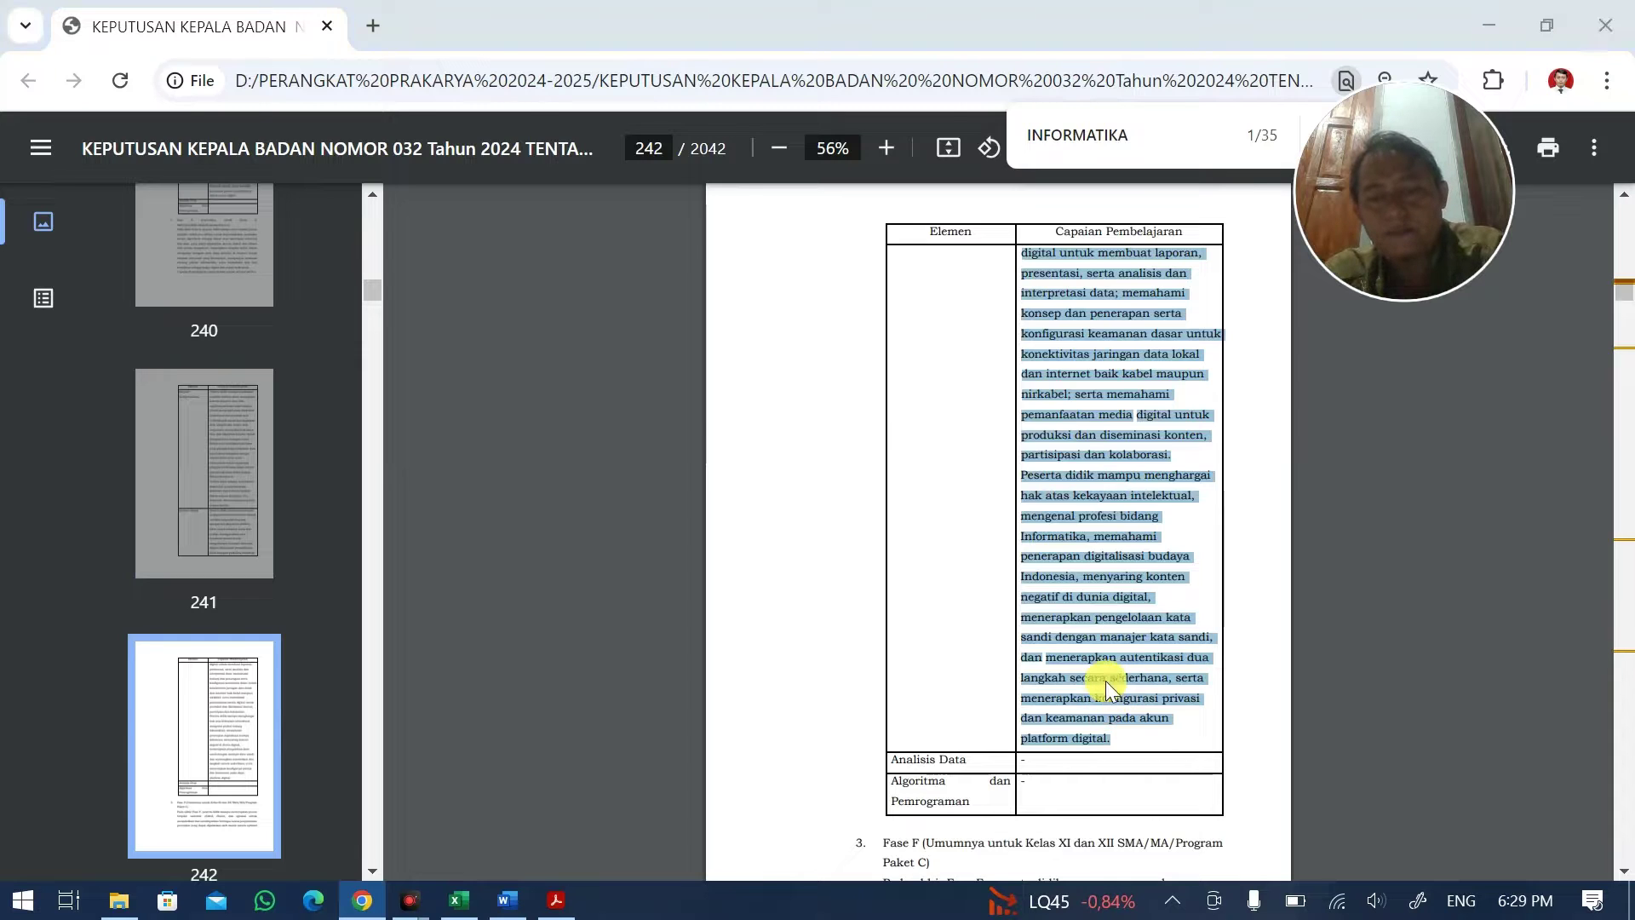
{"action": "key", "text": "alt+Tab"}
{"action": "left_click", "coordinate": [575, 494]}
{"action": "key", "text": "ctrl+v"}
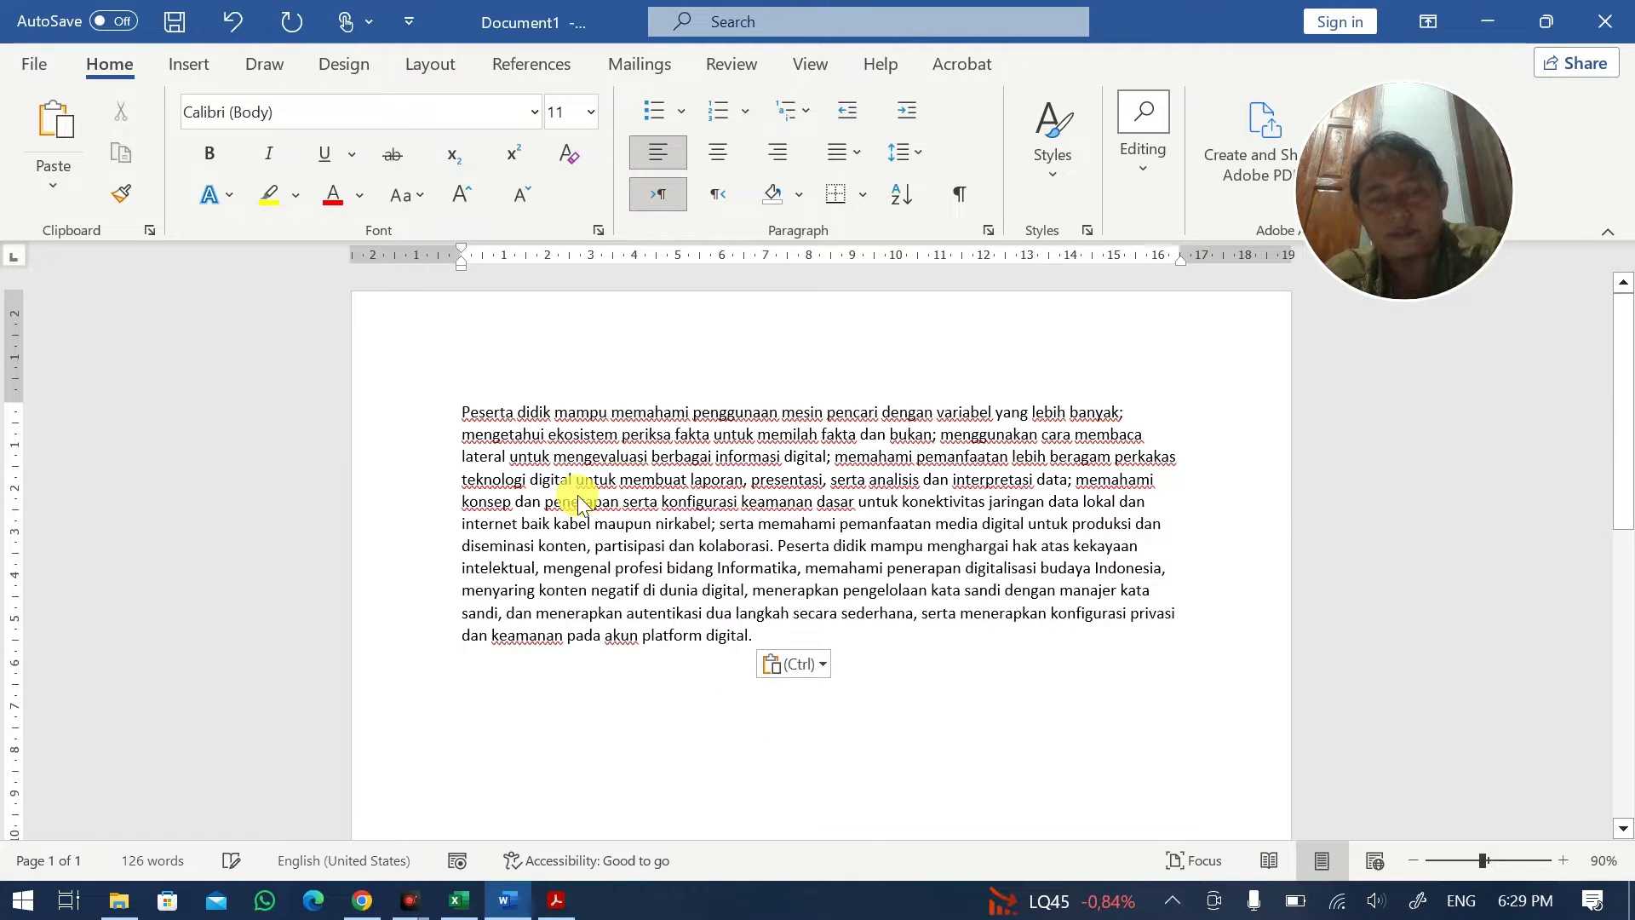
- Move the combined Literasi Digital outcome text from Word into the workbook's CP ELEMEN cell for code 1.1
{"action": "key", "text": "ctrl+a"}
{"action": "key", "text": "BackSpace"}
{"action": "key", "text": "alt+Tab"}
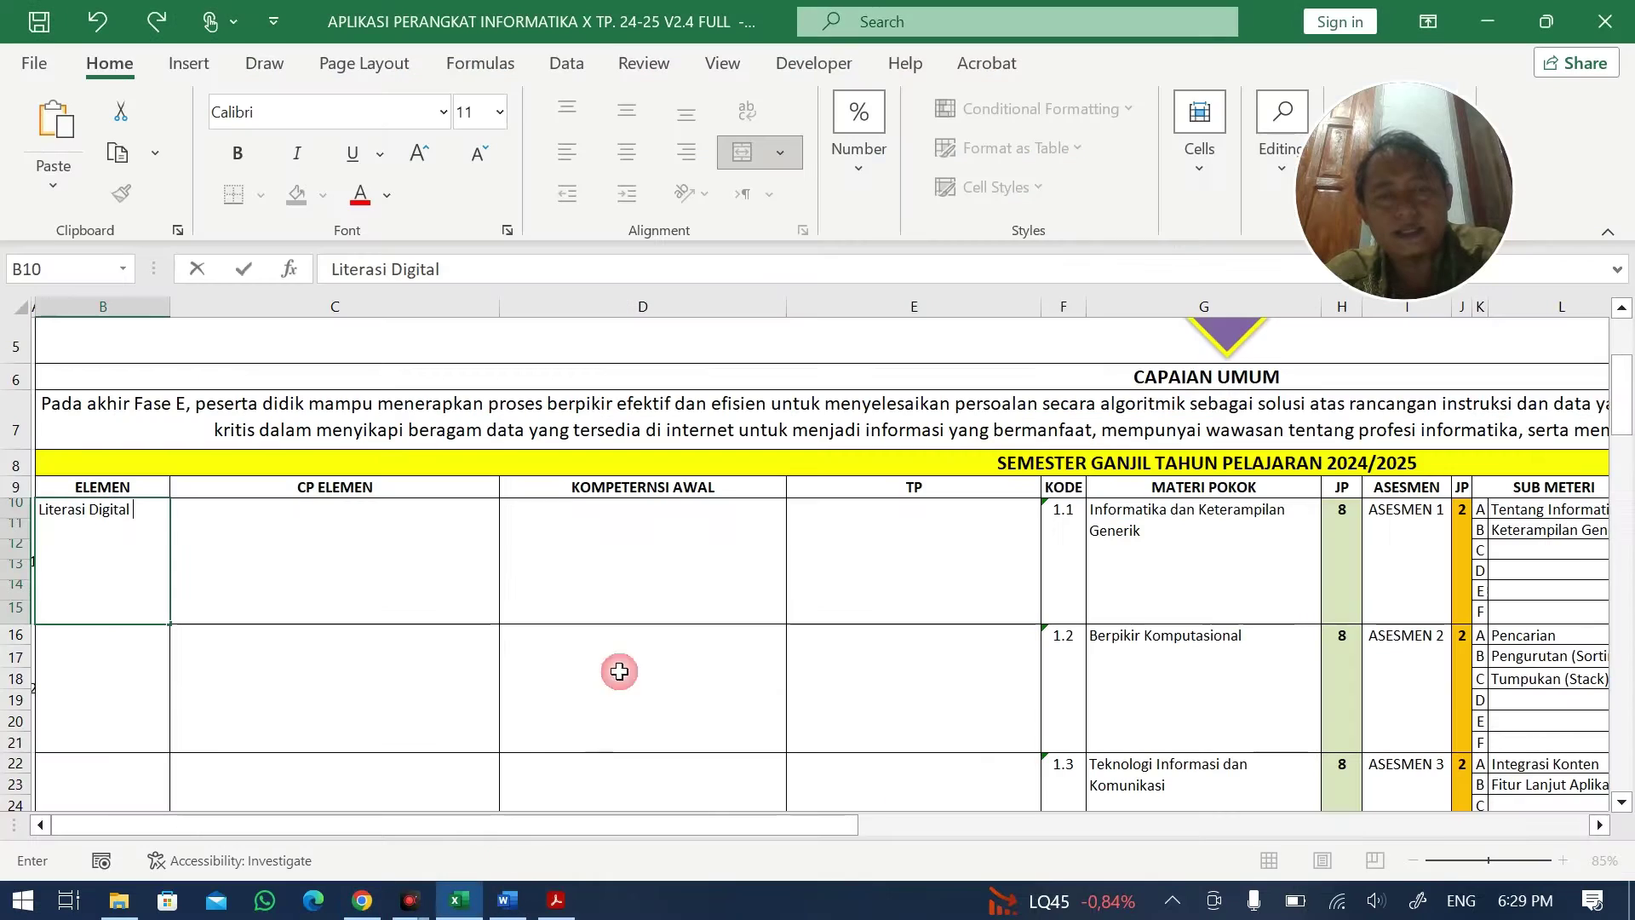
{"action": "left_click", "coordinate": [458, 901]}
{"action": "left_click", "coordinate": [364, 555]}
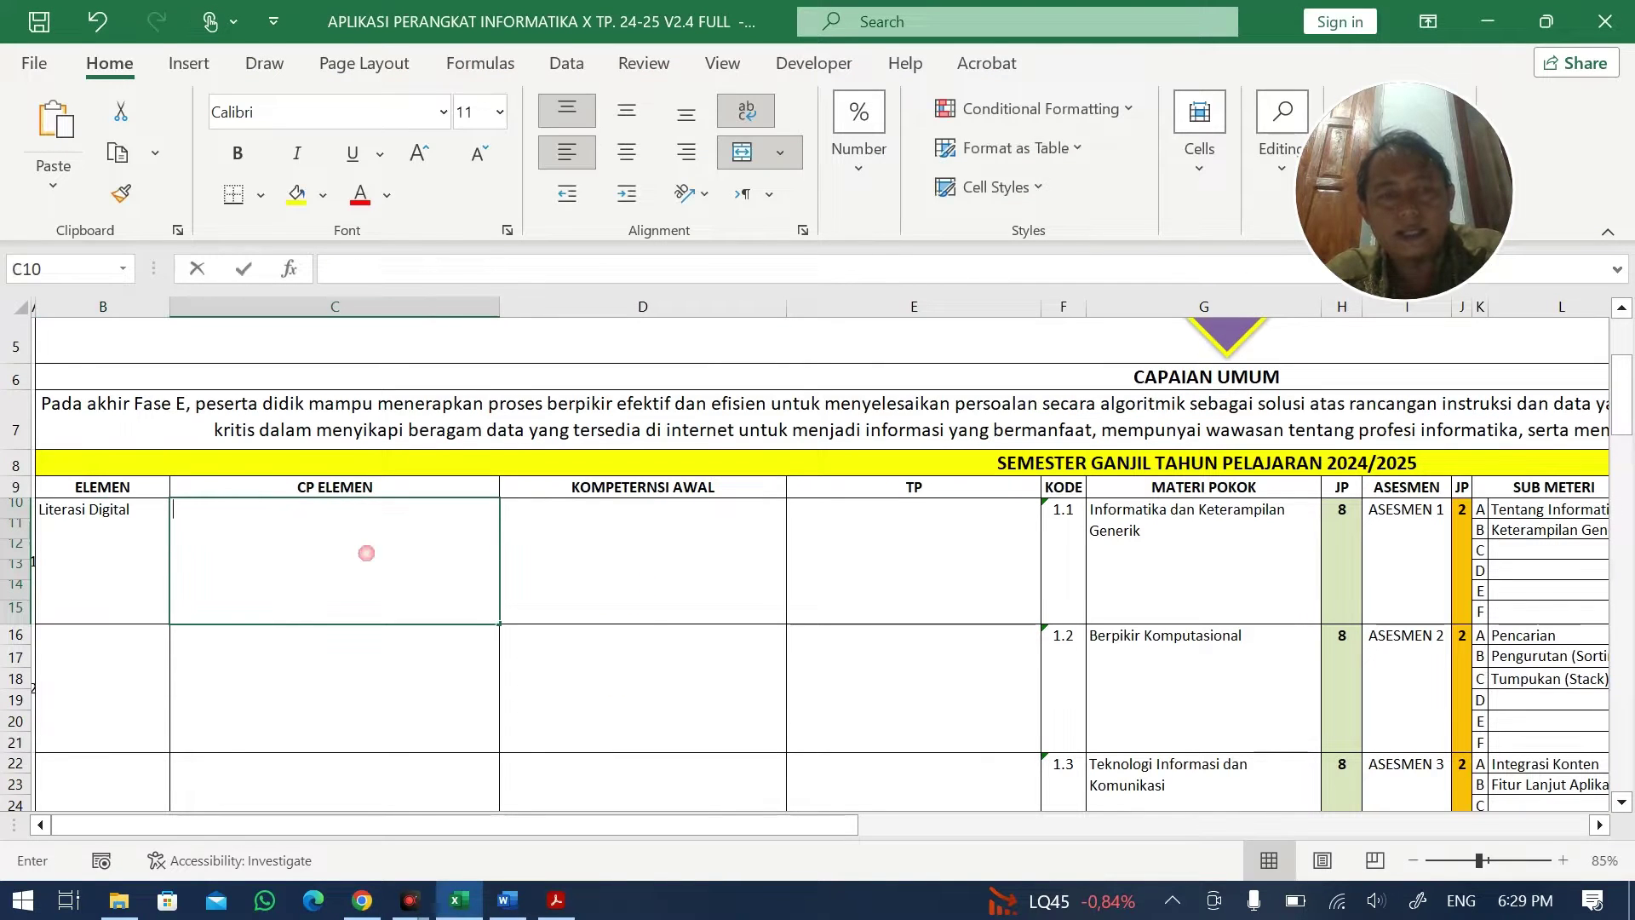
{"action": "key", "text": "ctrl+v"}
{"action": "left_click", "coordinate": [511, 541]}
- Copy the ELEMEN and CP ELEMEN entries of code 1.1 to code 1.3, Teknologi Informasi dan Komunikasi
{"action": "left_click", "coordinate": [152, 558]}
{"action": "left_click_drag", "start_coordinate": [152, 558], "coordinate": [253, 564]}
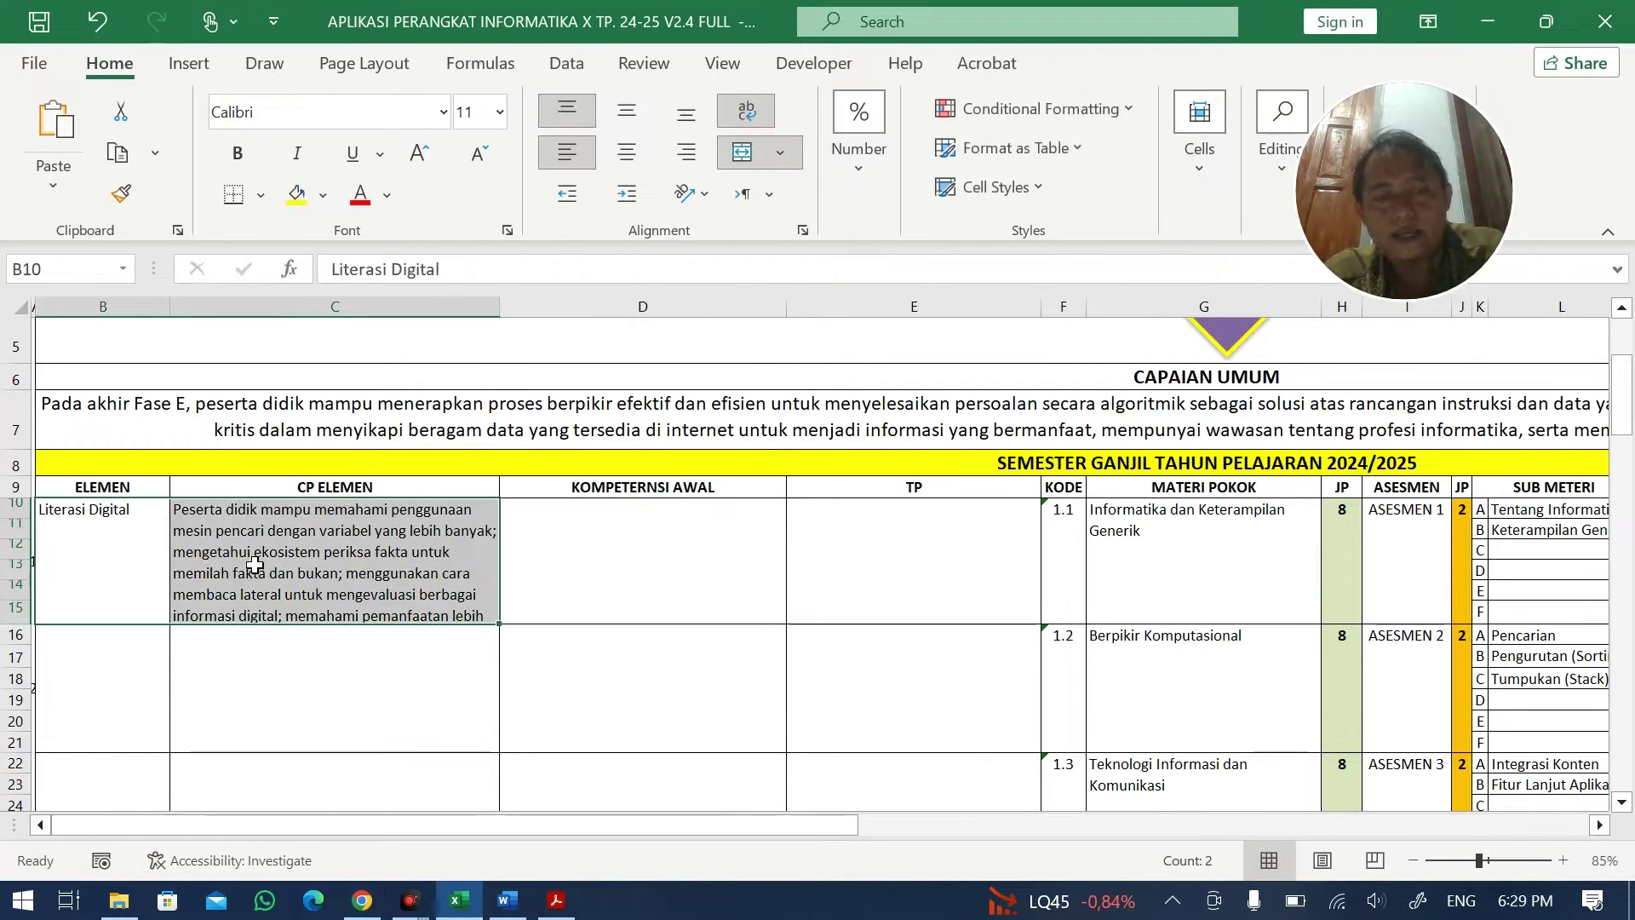
{"action": "key", "text": "ctrl+c"}
{"action": "scroll", "coordinate": [354, 657], "scroll_direction": "down", "scroll_amount": 1}
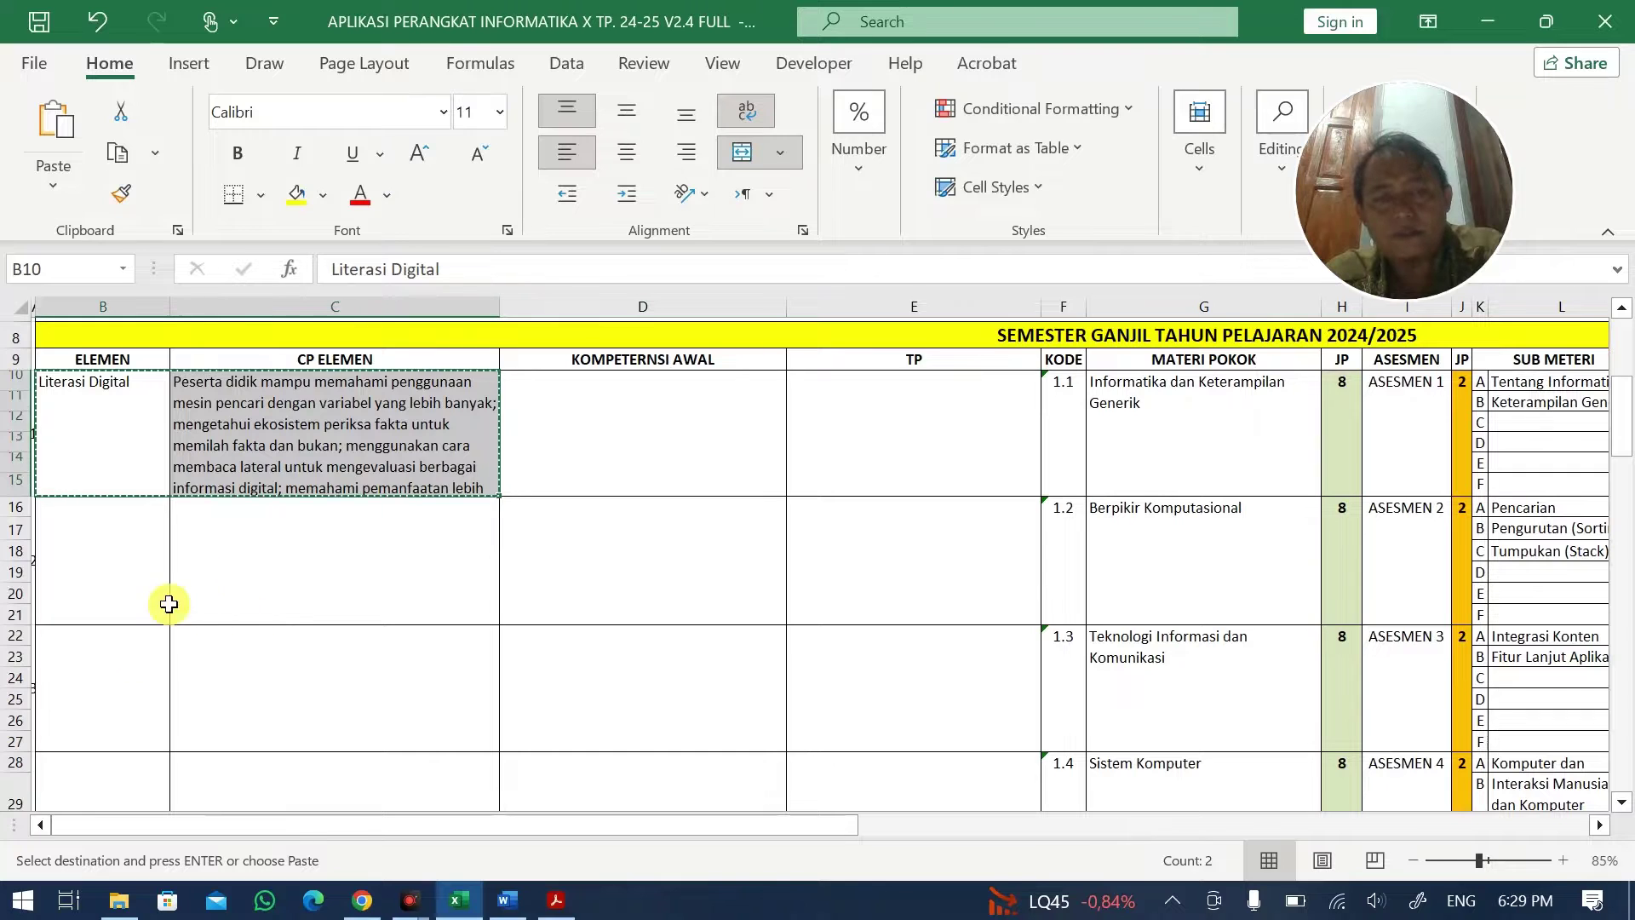
{"action": "left_click_drag", "start_coordinate": [124, 664], "coordinate": [425, 619]}
{"action": "key", "text": "ctrl+v"}
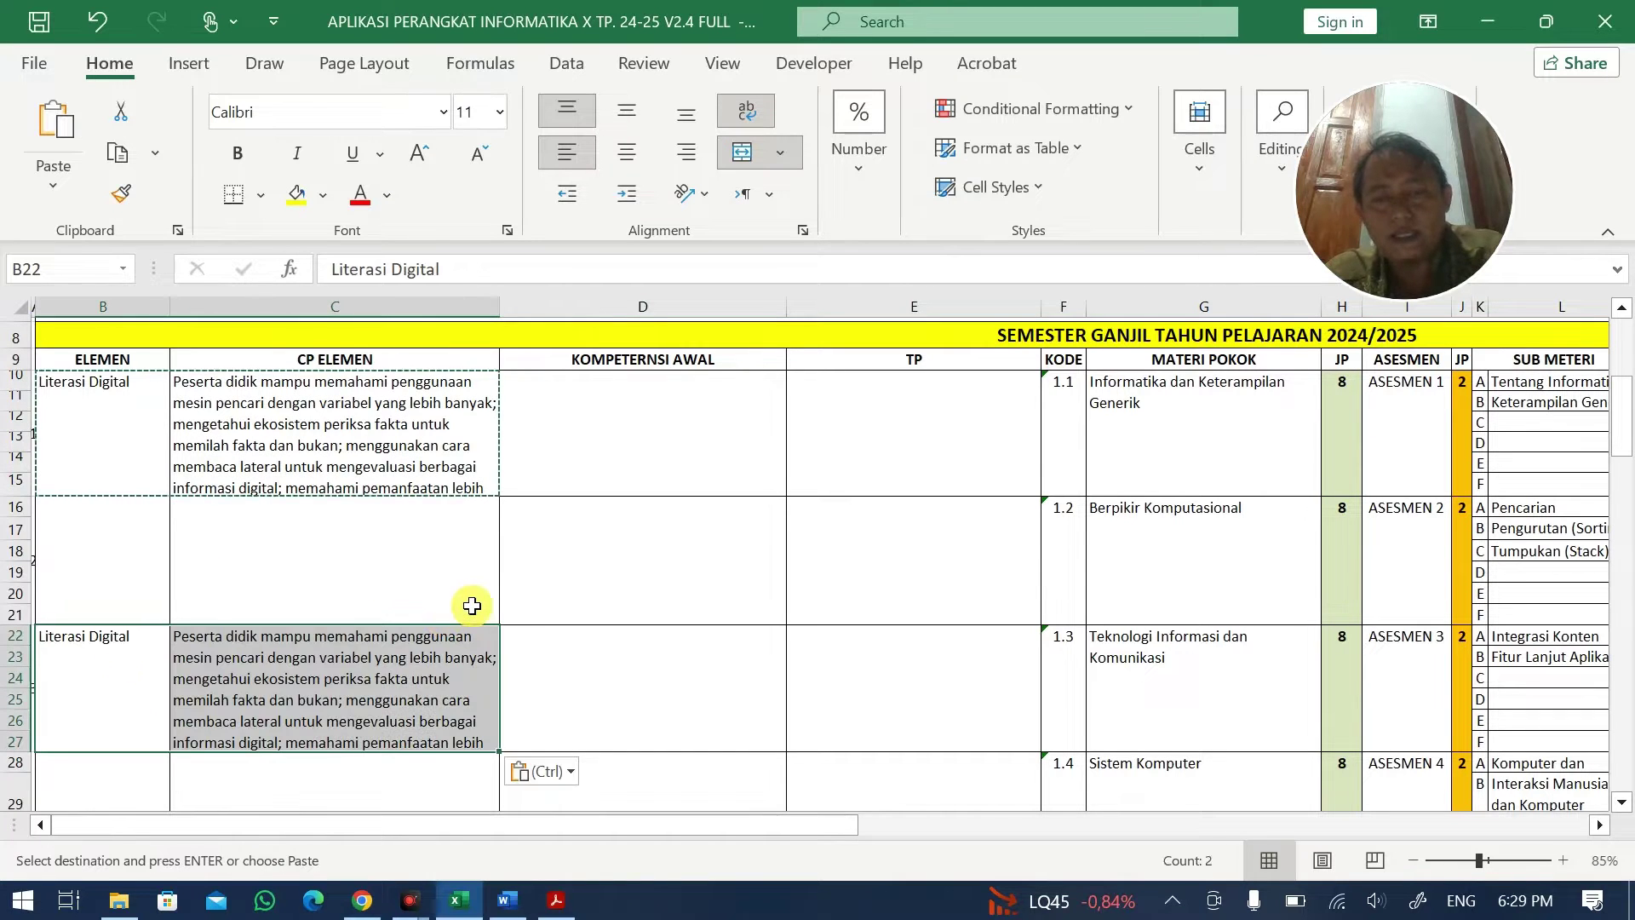
- Check the Literasi Digital outcome in the decree and copy code 1.3's ELEMEN and CP ELEMEN entries to code 1.5, Jaringan Komputer dan Internet
{"action": "key", "text": "alt+Tab"}
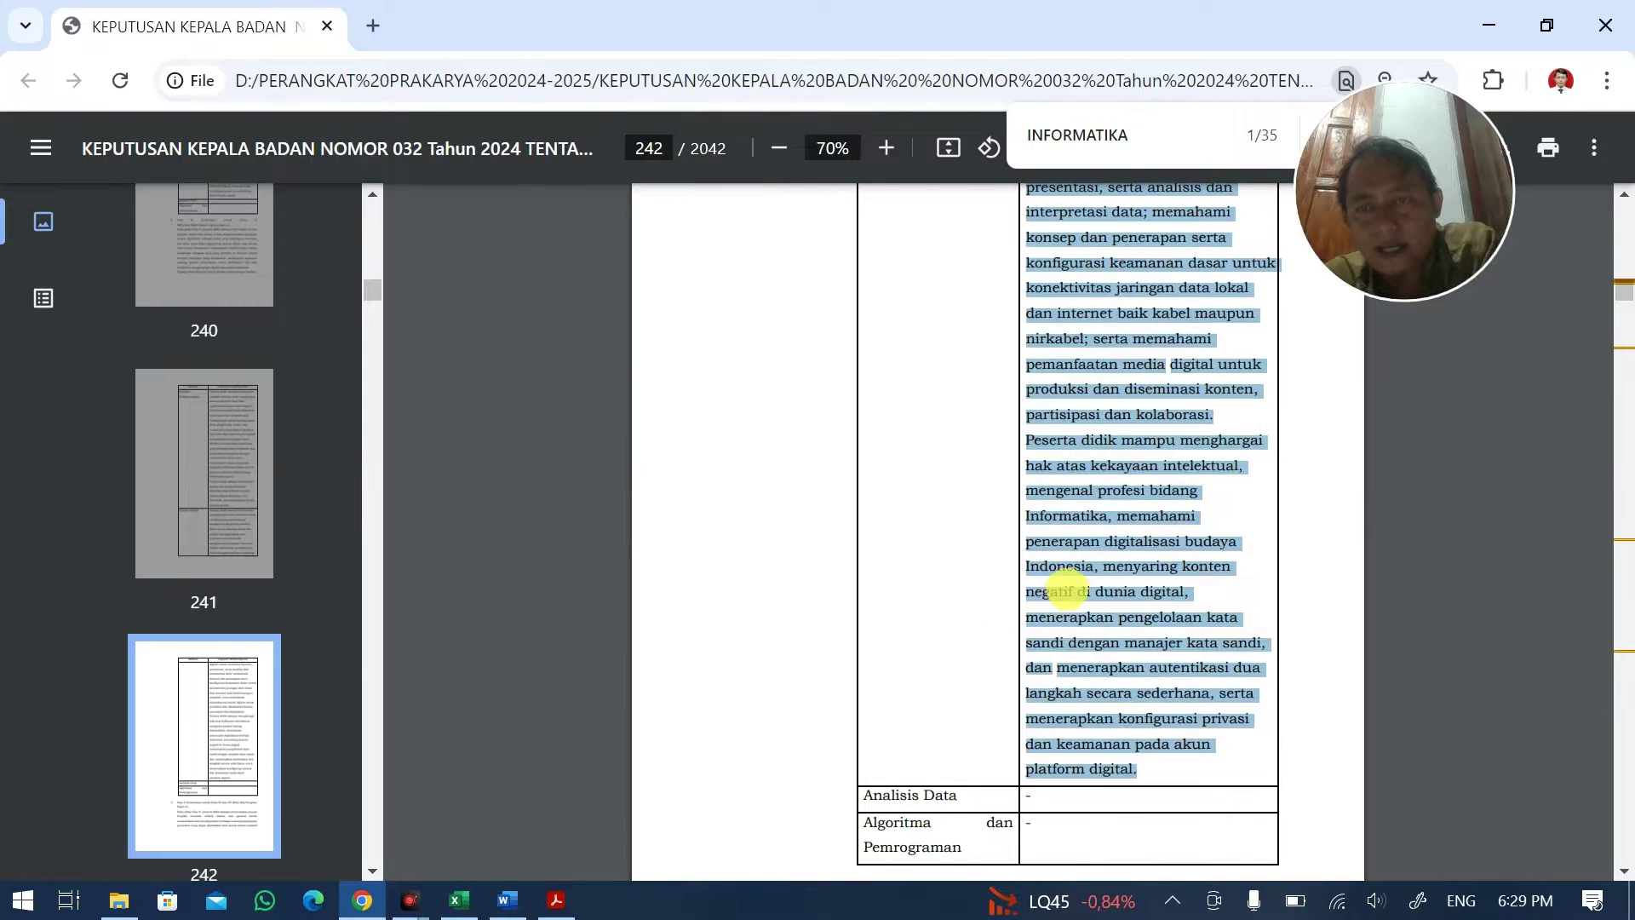
{"action": "scroll", "coordinate": [1088, 431], "scroll_direction": "up", "scroll_amount": 2}
{"action": "left_click", "coordinate": [1099, 465]}
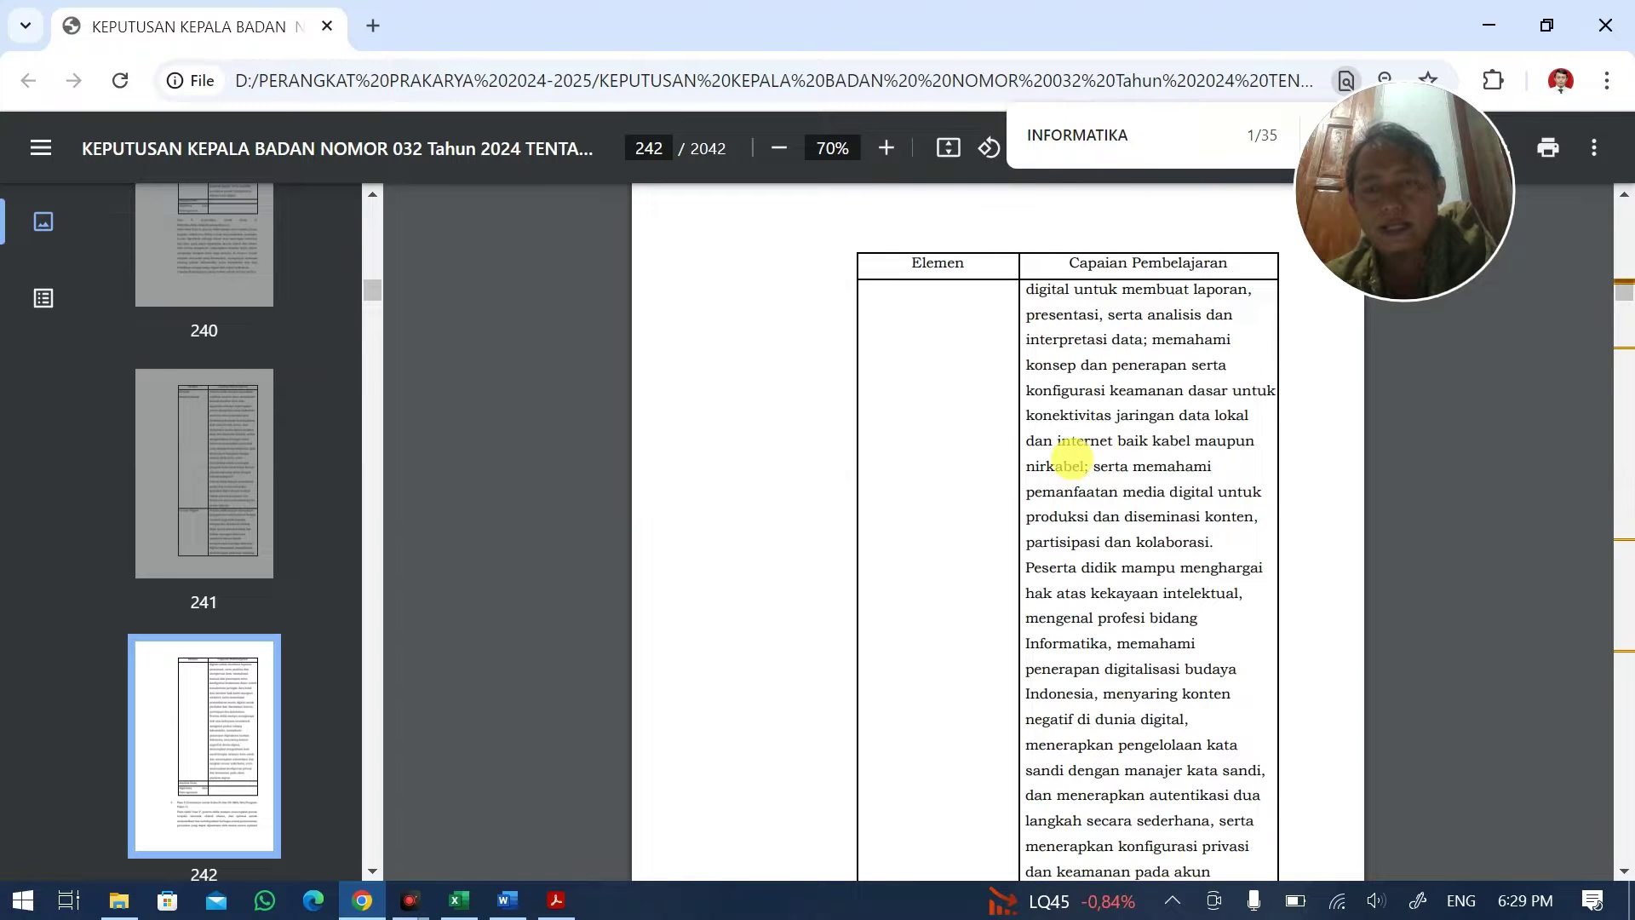
{"action": "key", "text": "alt+Tab"}
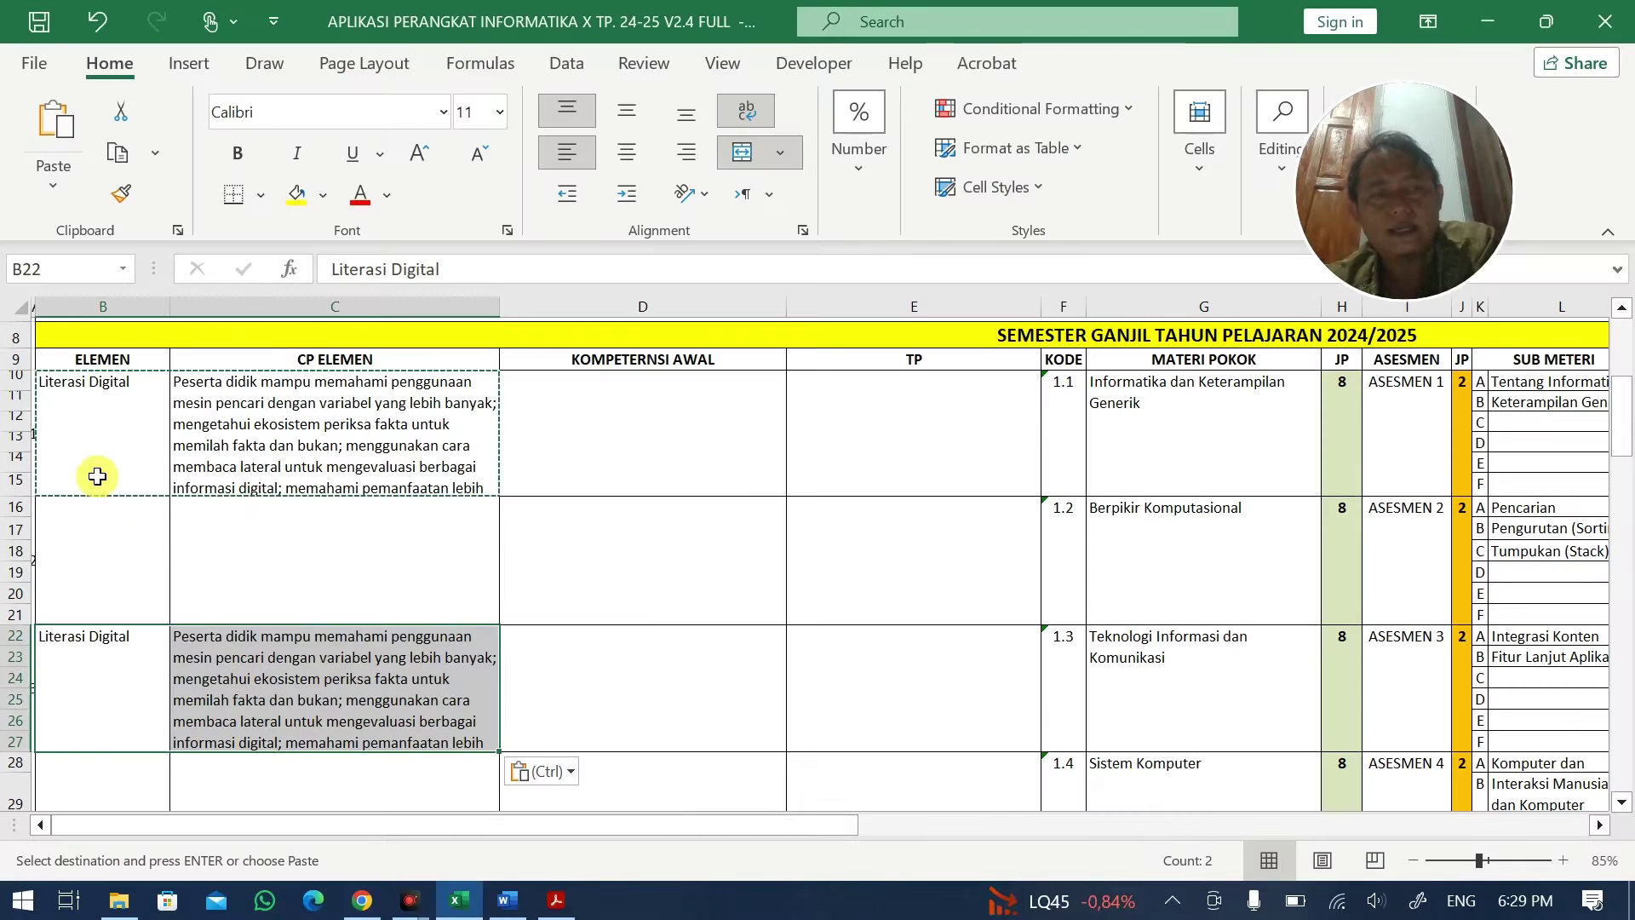
{"action": "key", "text": "ctrl+c"}
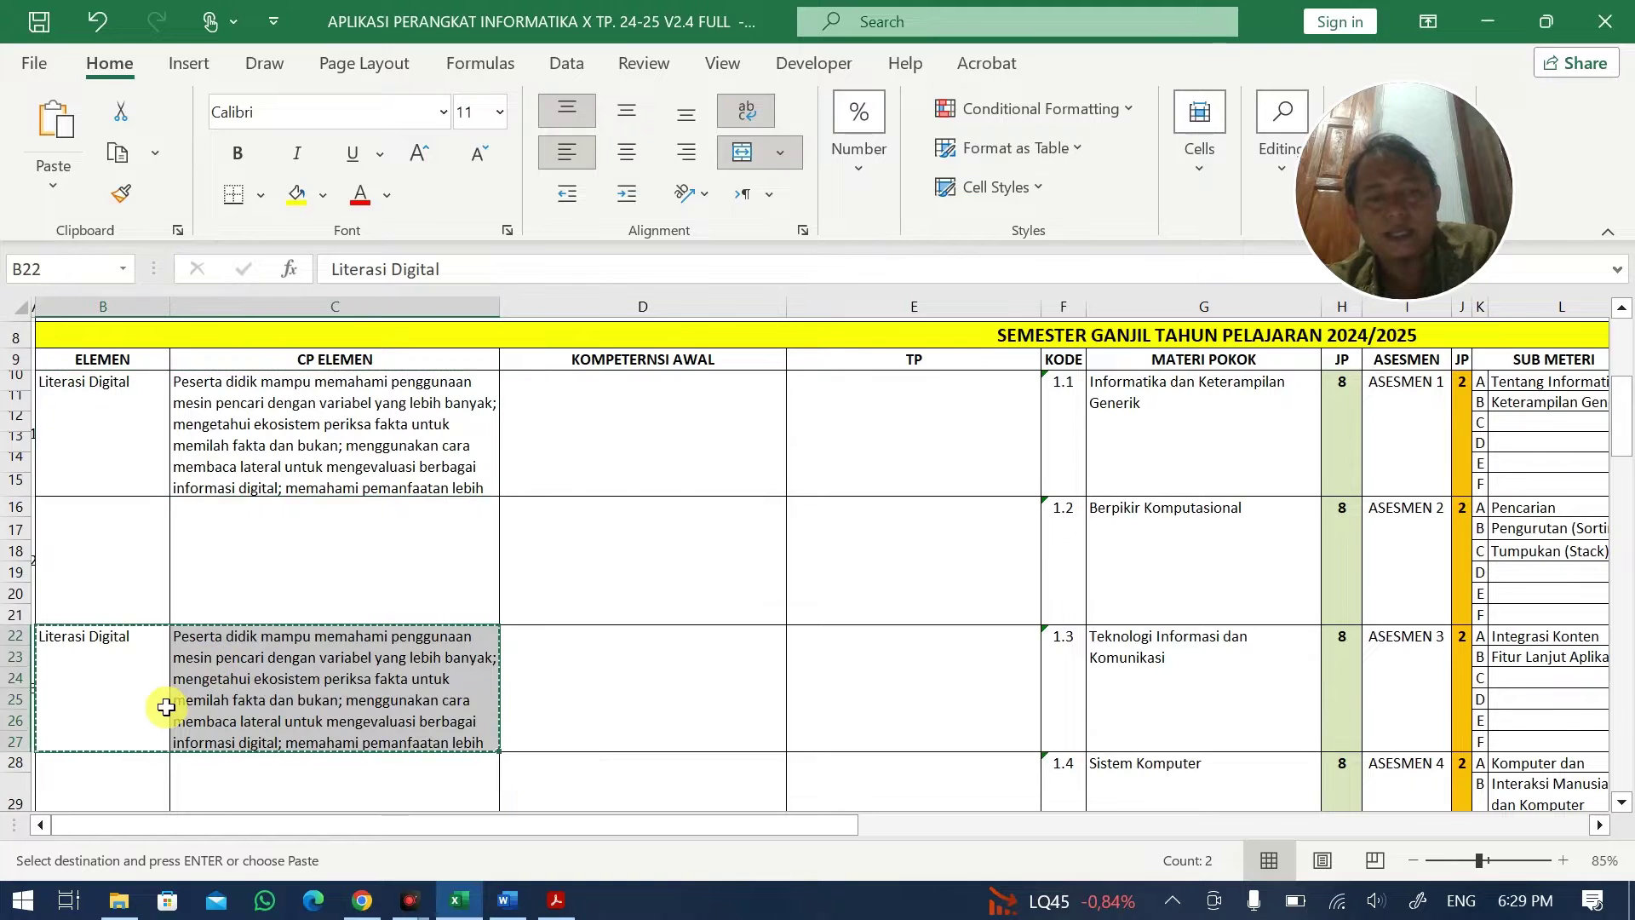
{"action": "scroll", "coordinate": [156, 664], "scroll_direction": "down", "scroll_amount": 3}
{"action": "left_click", "coordinate": [98, 740]}
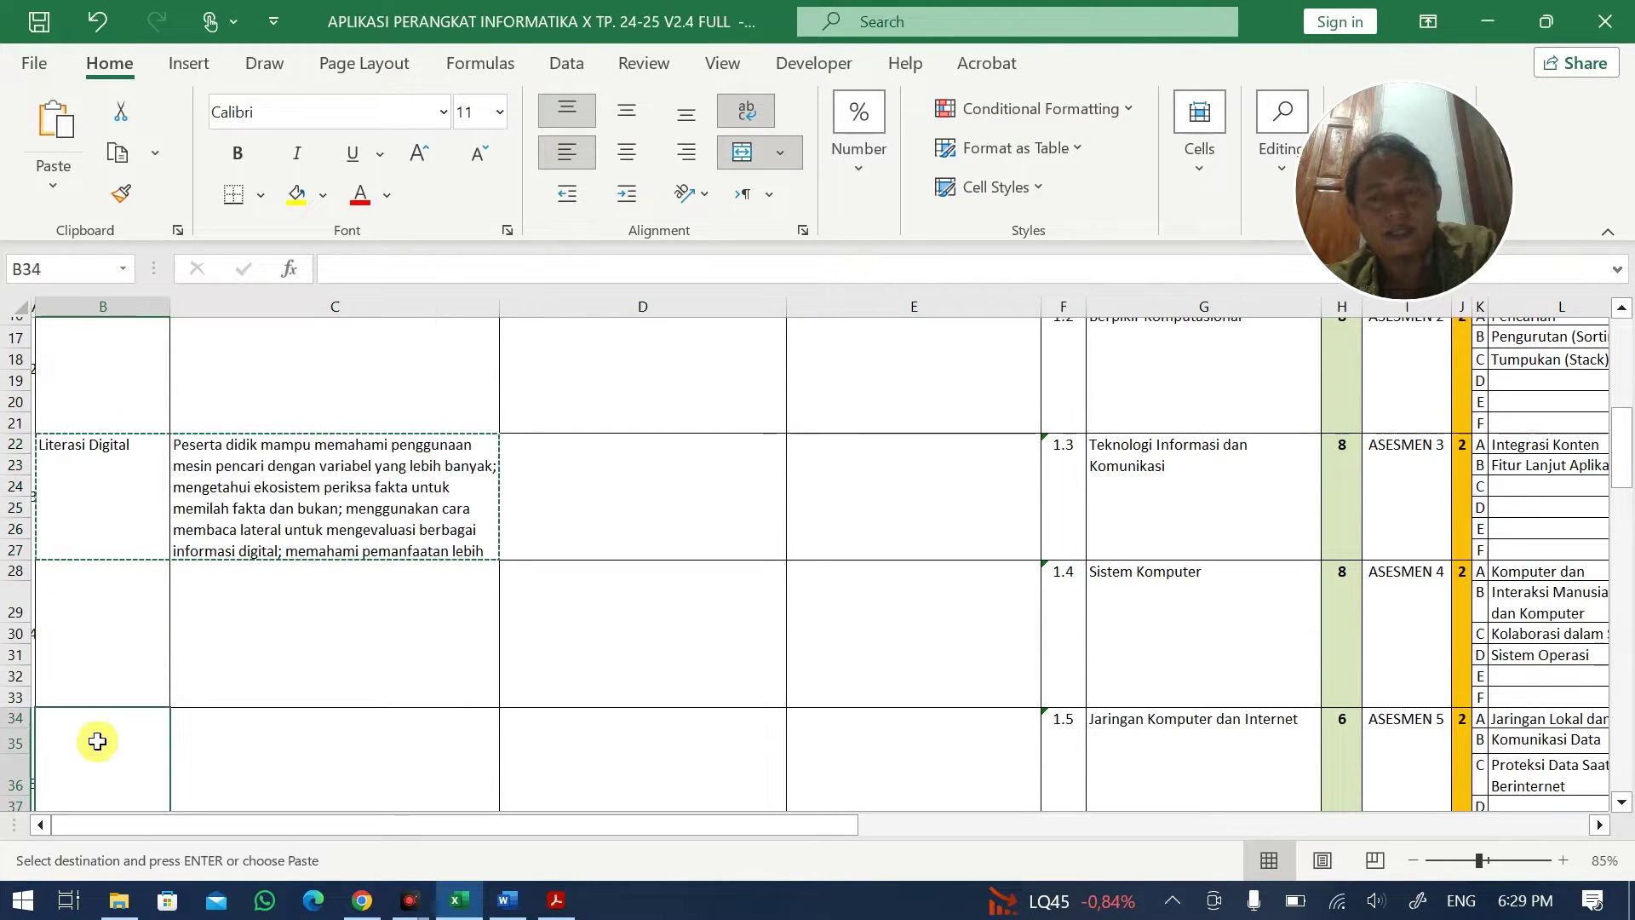
{"action": "key", "text": "ctrl+v"}
- Review the element table on page 242 of the decree to find the element for the Sistem Komputer material
{"action": "left_click", "coordinate": [1168, 573]}
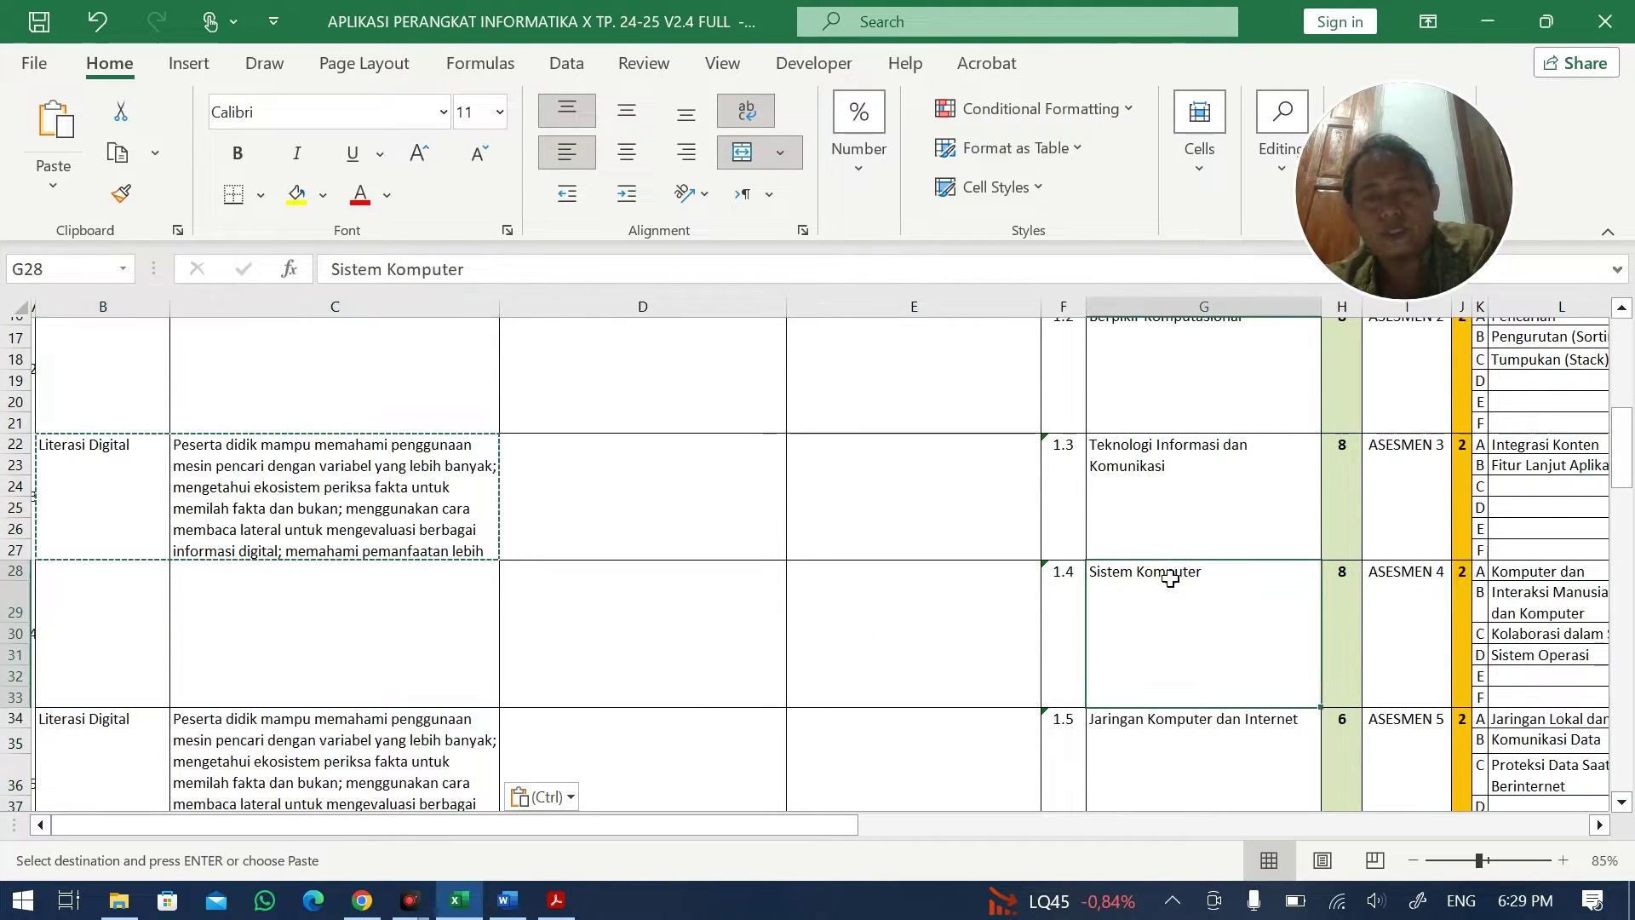
{"action": "scroll", "coordinate": [1170, 579], "scroll_direction": "up", "scroll_amount": 2}
{"action": "scroll", "coordinate": [1170, 579], "scroll_direction": "up", "scroll_amount": 2}
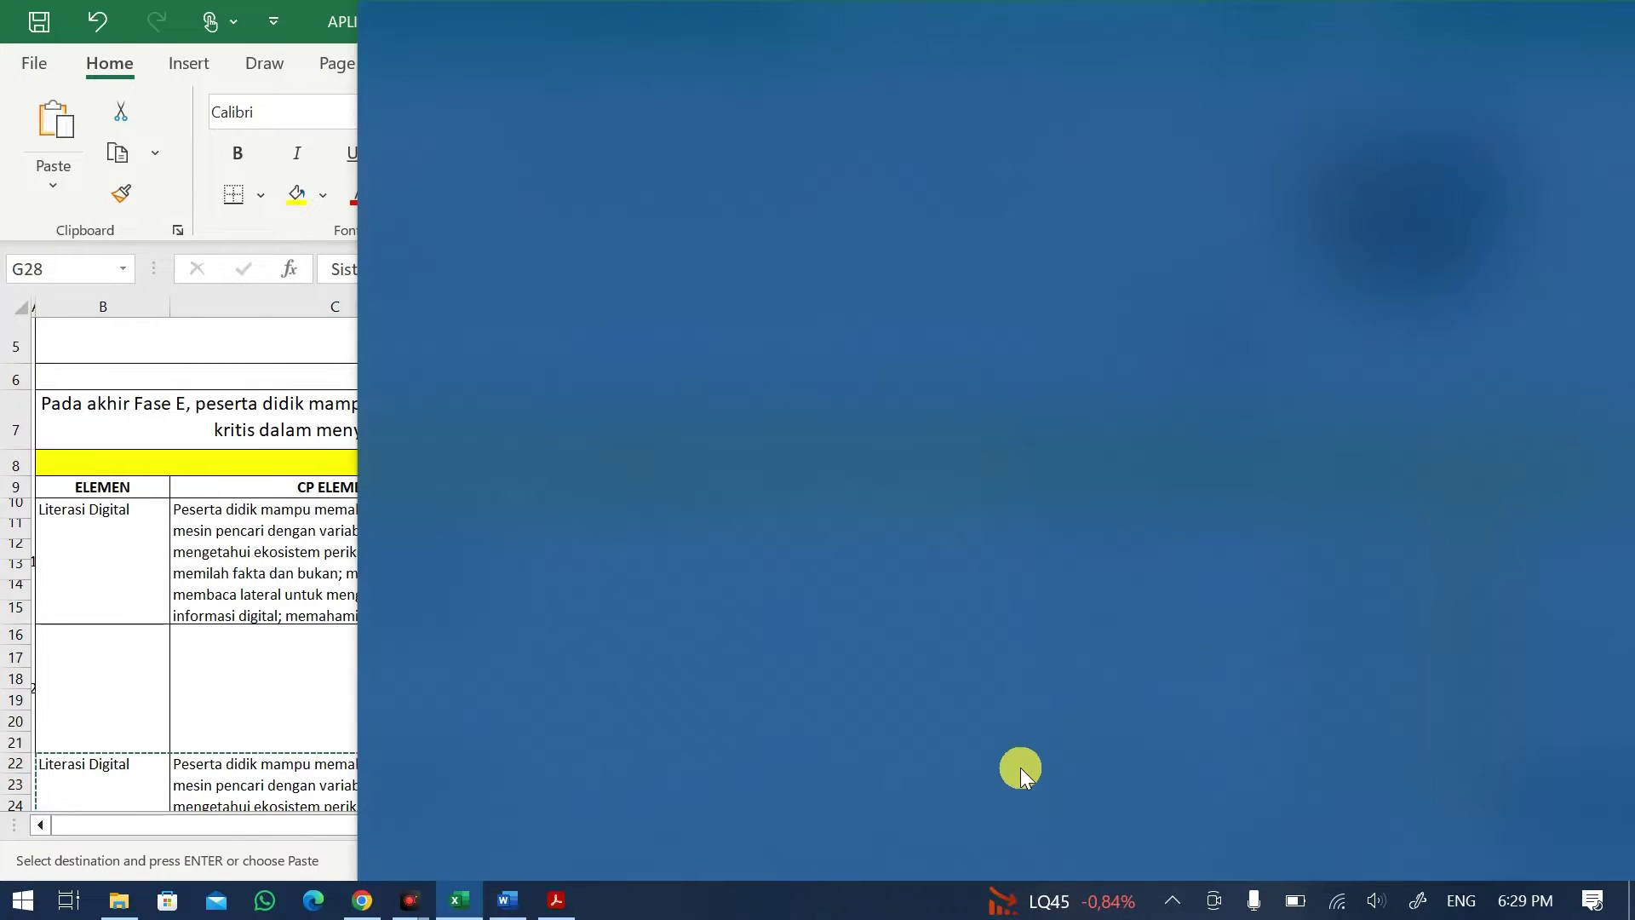
{"action": "key", "text": "alt+Tab"}
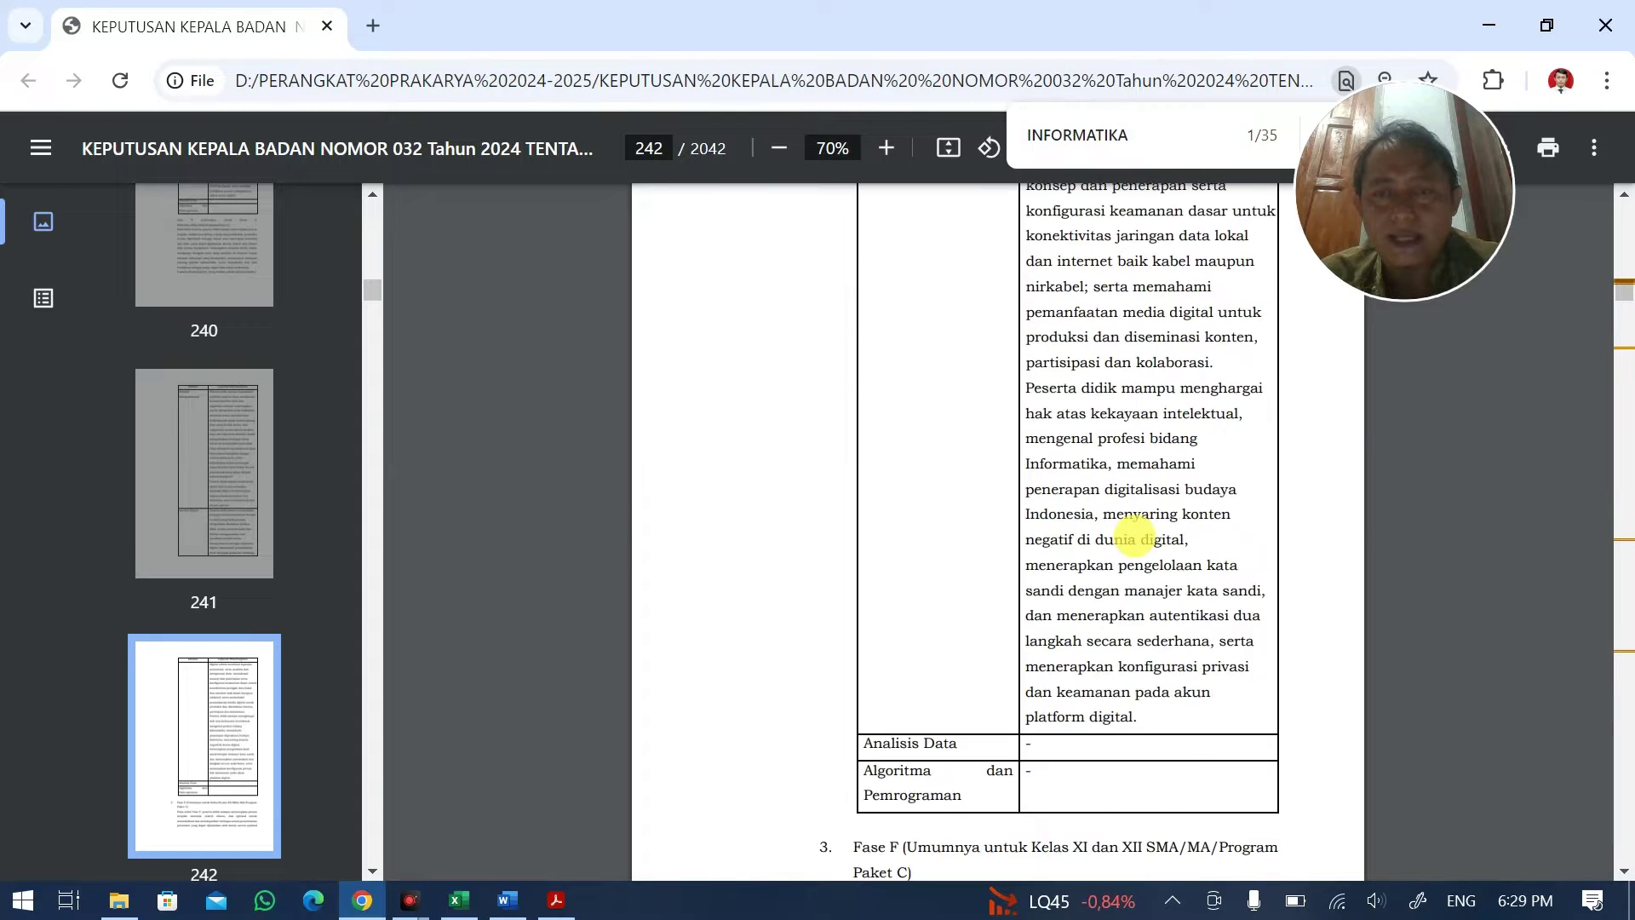
{"action": "scroll", "coordinate": [1108, 512], "scroll_direction": "down", "scroll_amount": 8}
{"action": "scroll", "coordinate": [1051, 475], "scroll_direction": "up", "scroll_amount": 5}
{"action": "left_click_drag", "start_coordinate": [993, 442], "coordinate": [901, 413]}
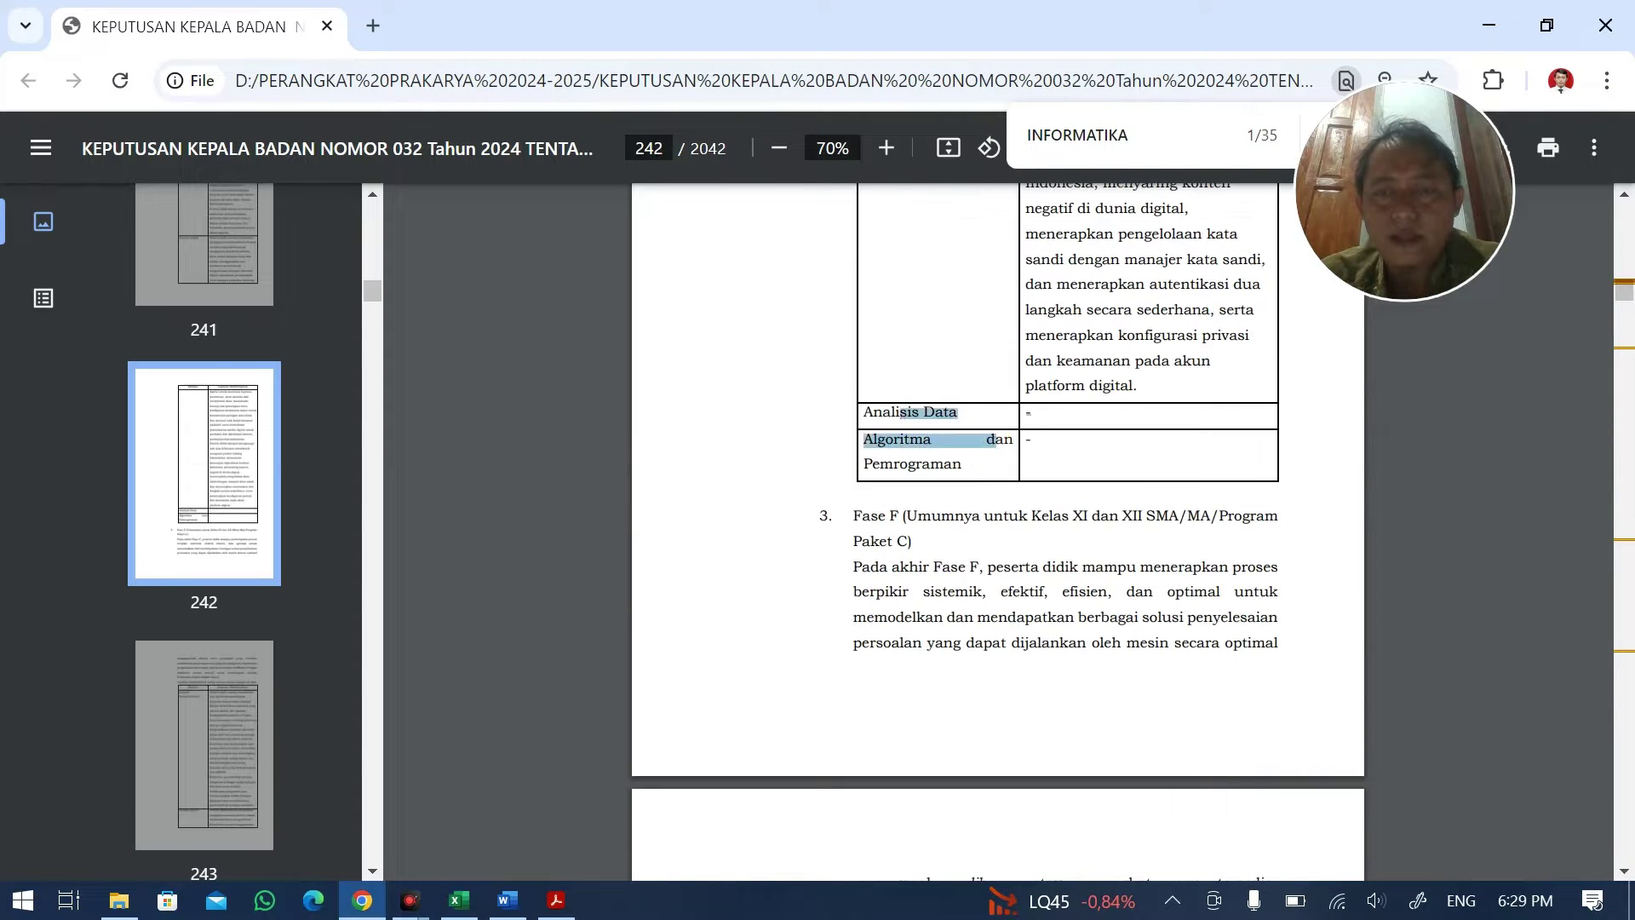
- Copy the element name "Berpikir Komputasional" from page 241 of the decree into the workbook's ELEMEN cell for code 1.2
{"action": "scroll", "coordinate": [1066, 423], "scroll_direction": "up", "scroll_amount": 15}
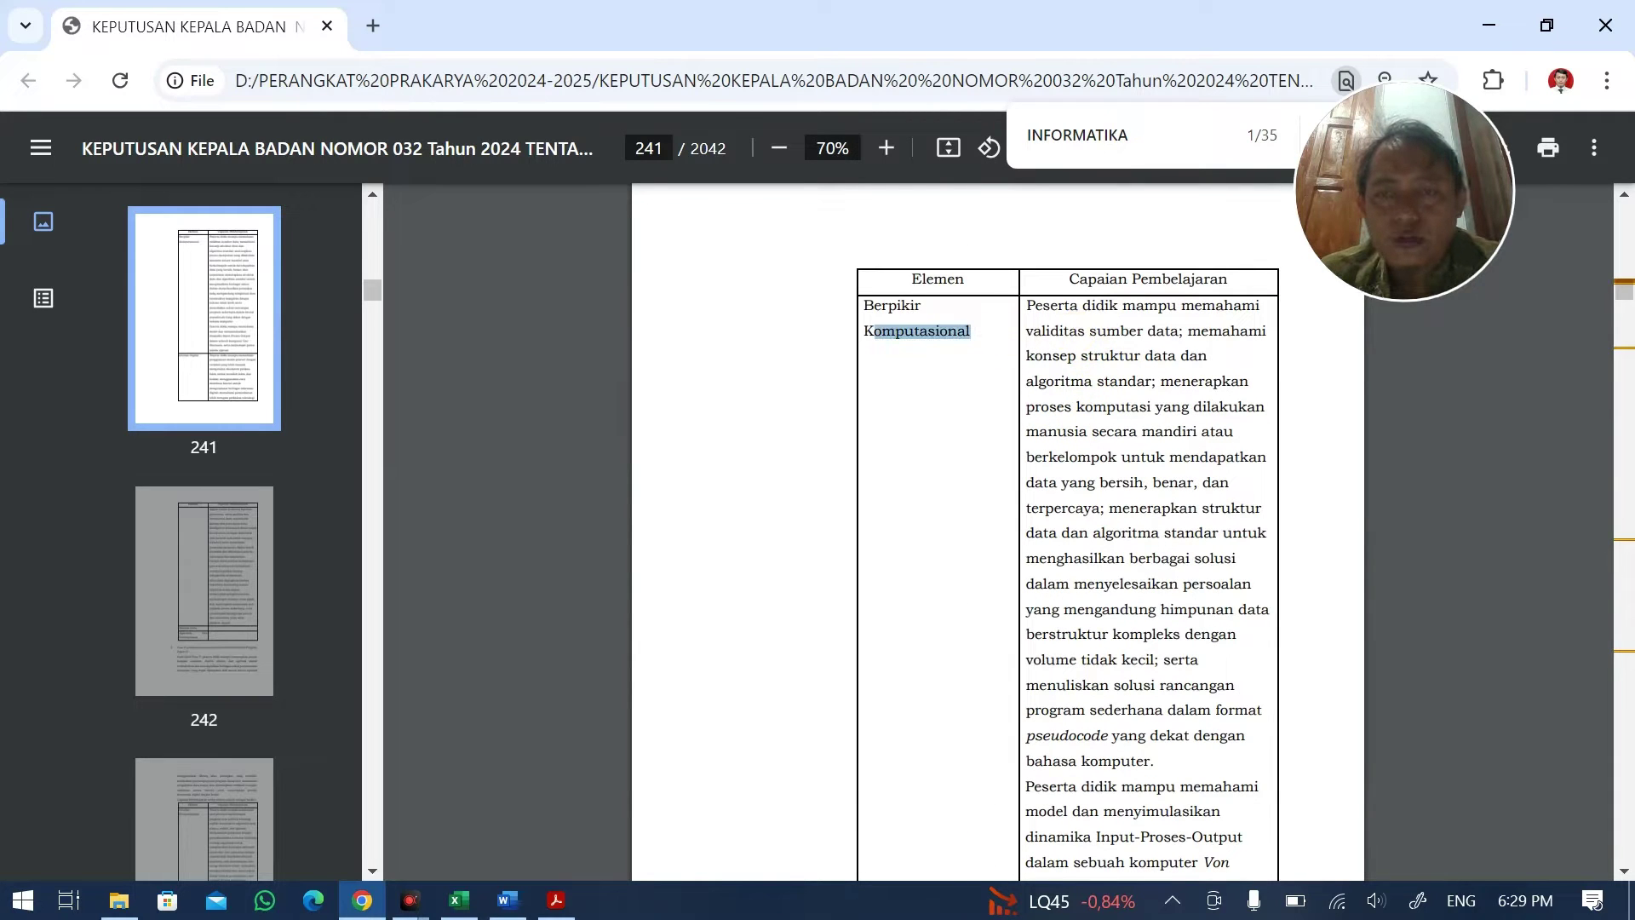
{"action": "key", "text": "alt+Tab"}
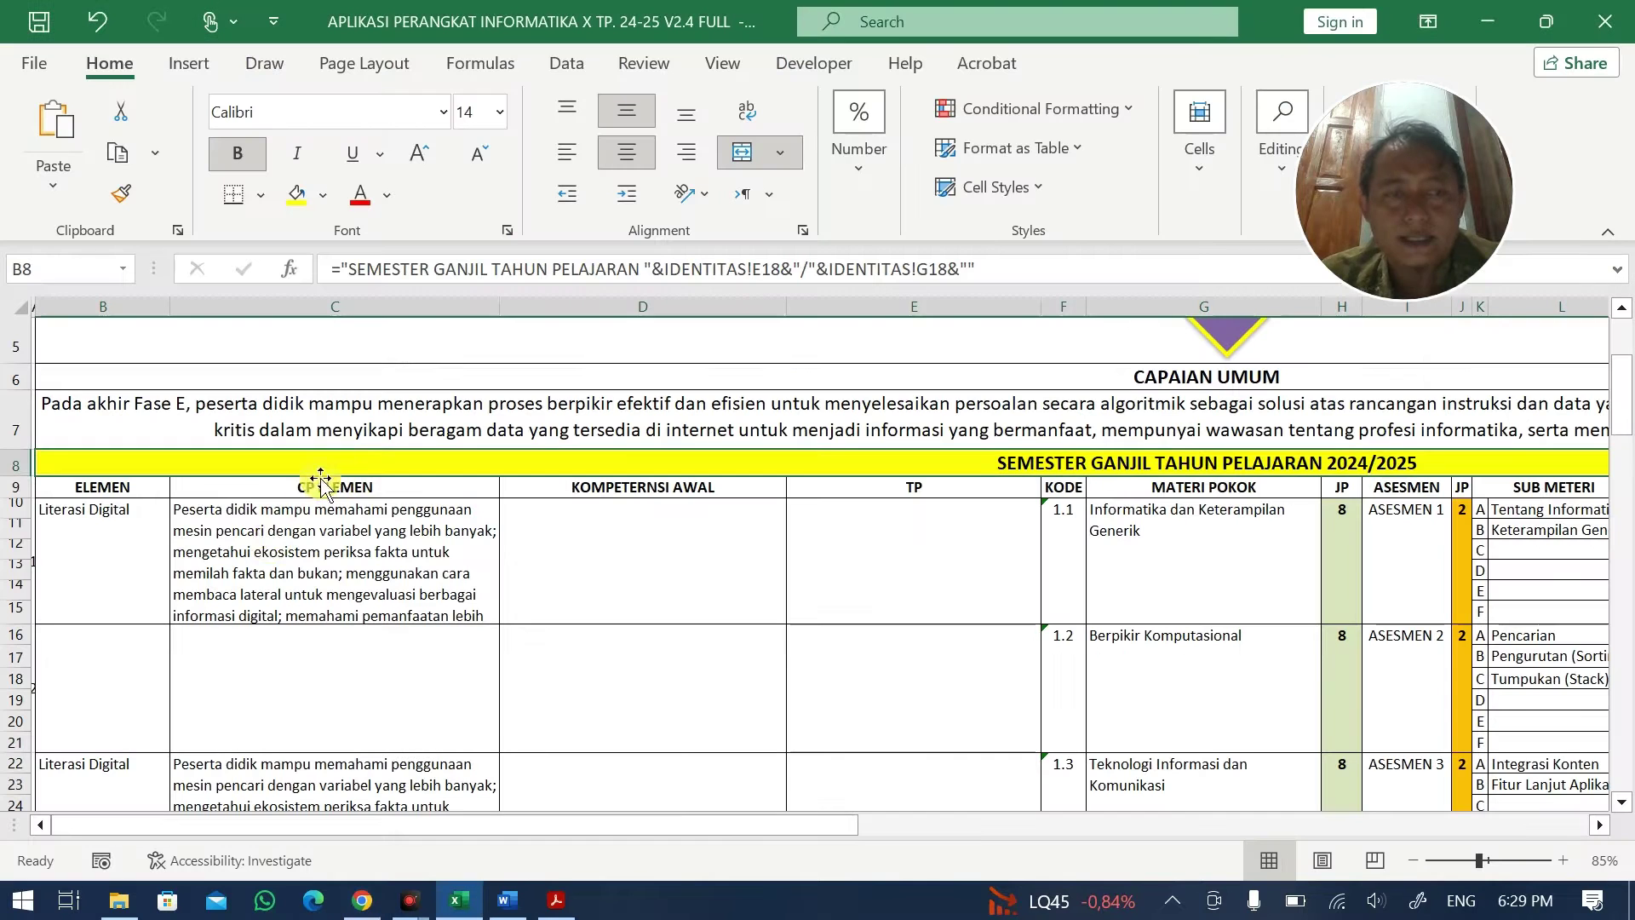
{"action": "left_click", "coordinate": [110, 668]}
{"action": "key", "text": "ctrl+v"}
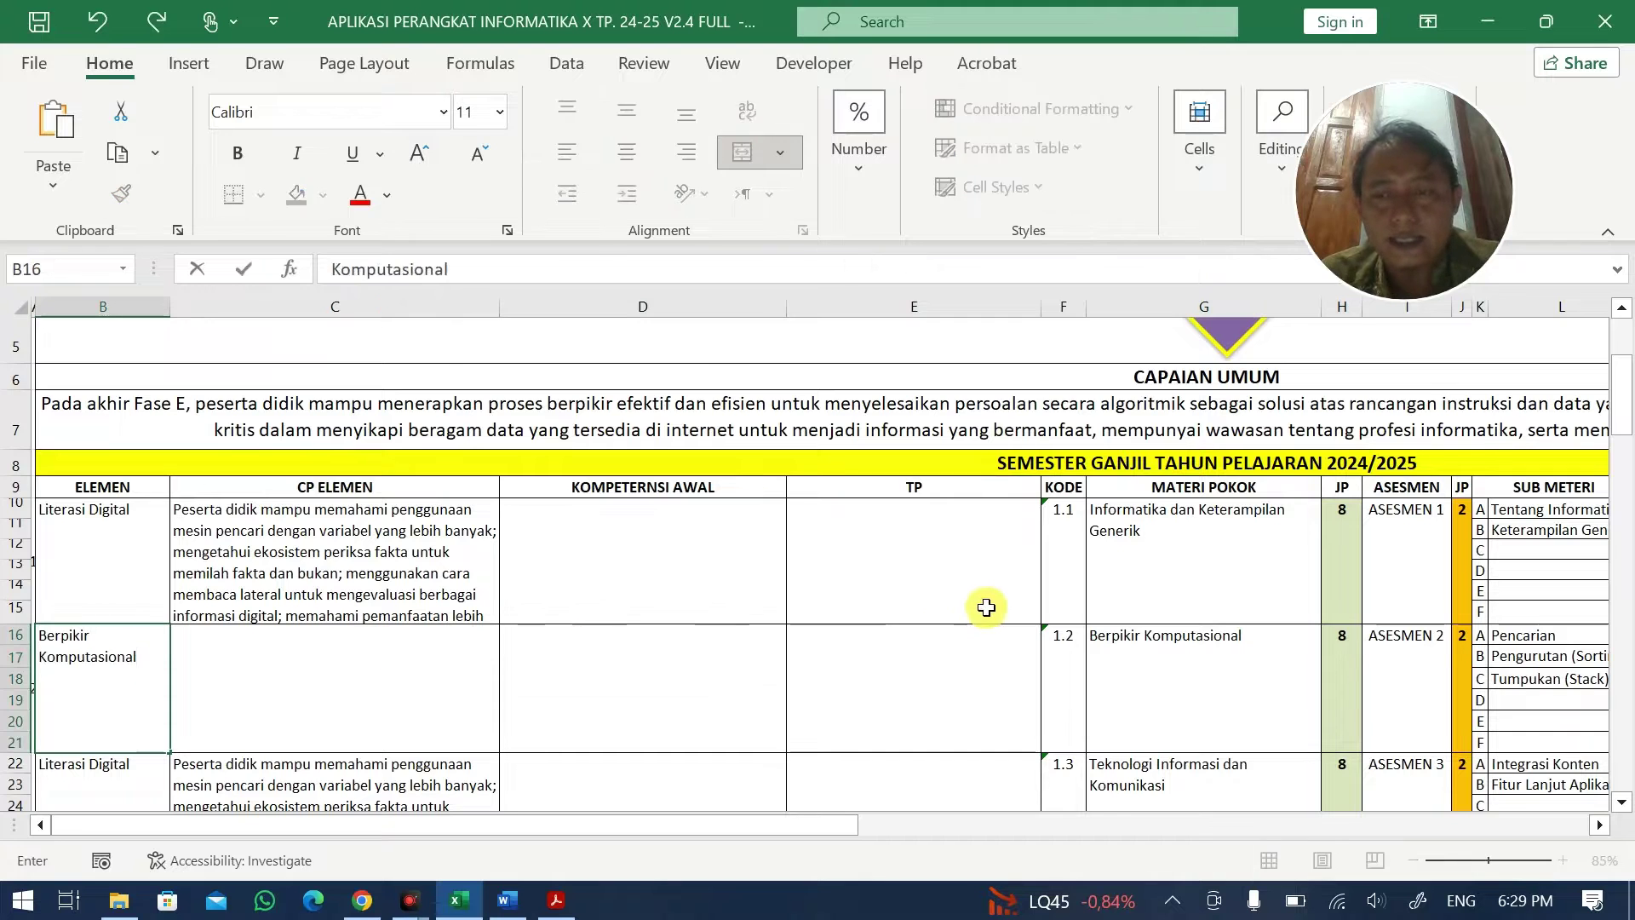
- Copy the full Berpikir Komputasional outcome, ending with "sistem operasi", from page 241 into the blank Word document and cut it out again
{"action": "key", "text": "alt+Tab"}
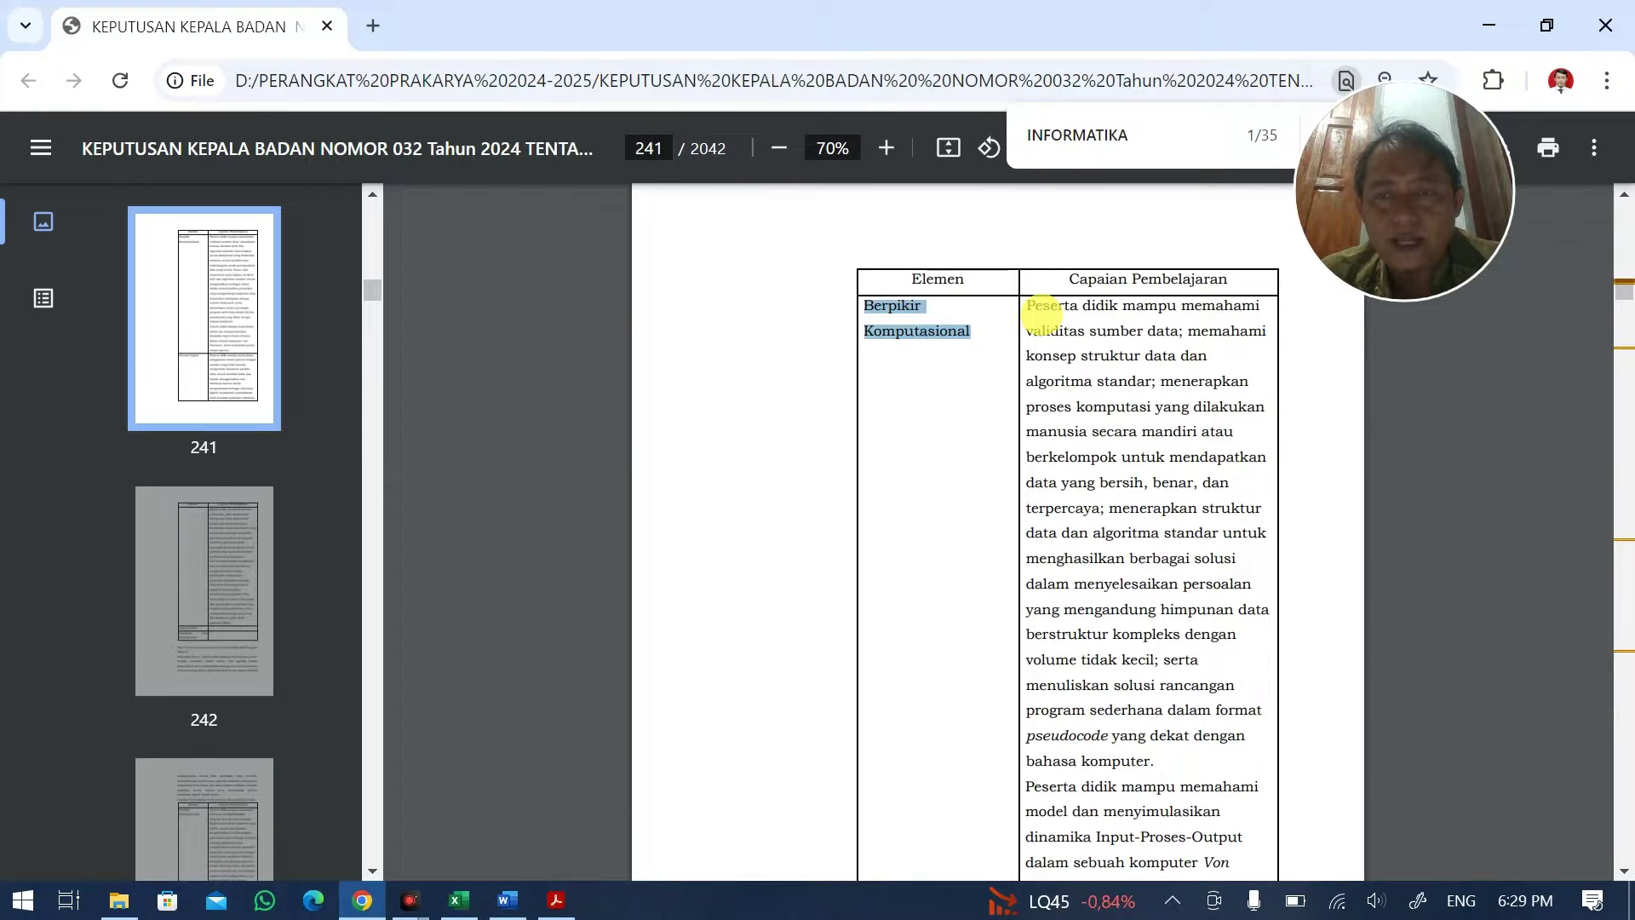
{"action": "scroll", "coordinate": [1044, 315], "scroll_direction": "down", "scroll_amount": 2}
{"action": "scroll", "coordinate": [1038, 266], "scroll_direction": "up", "scroll_amount": 2}
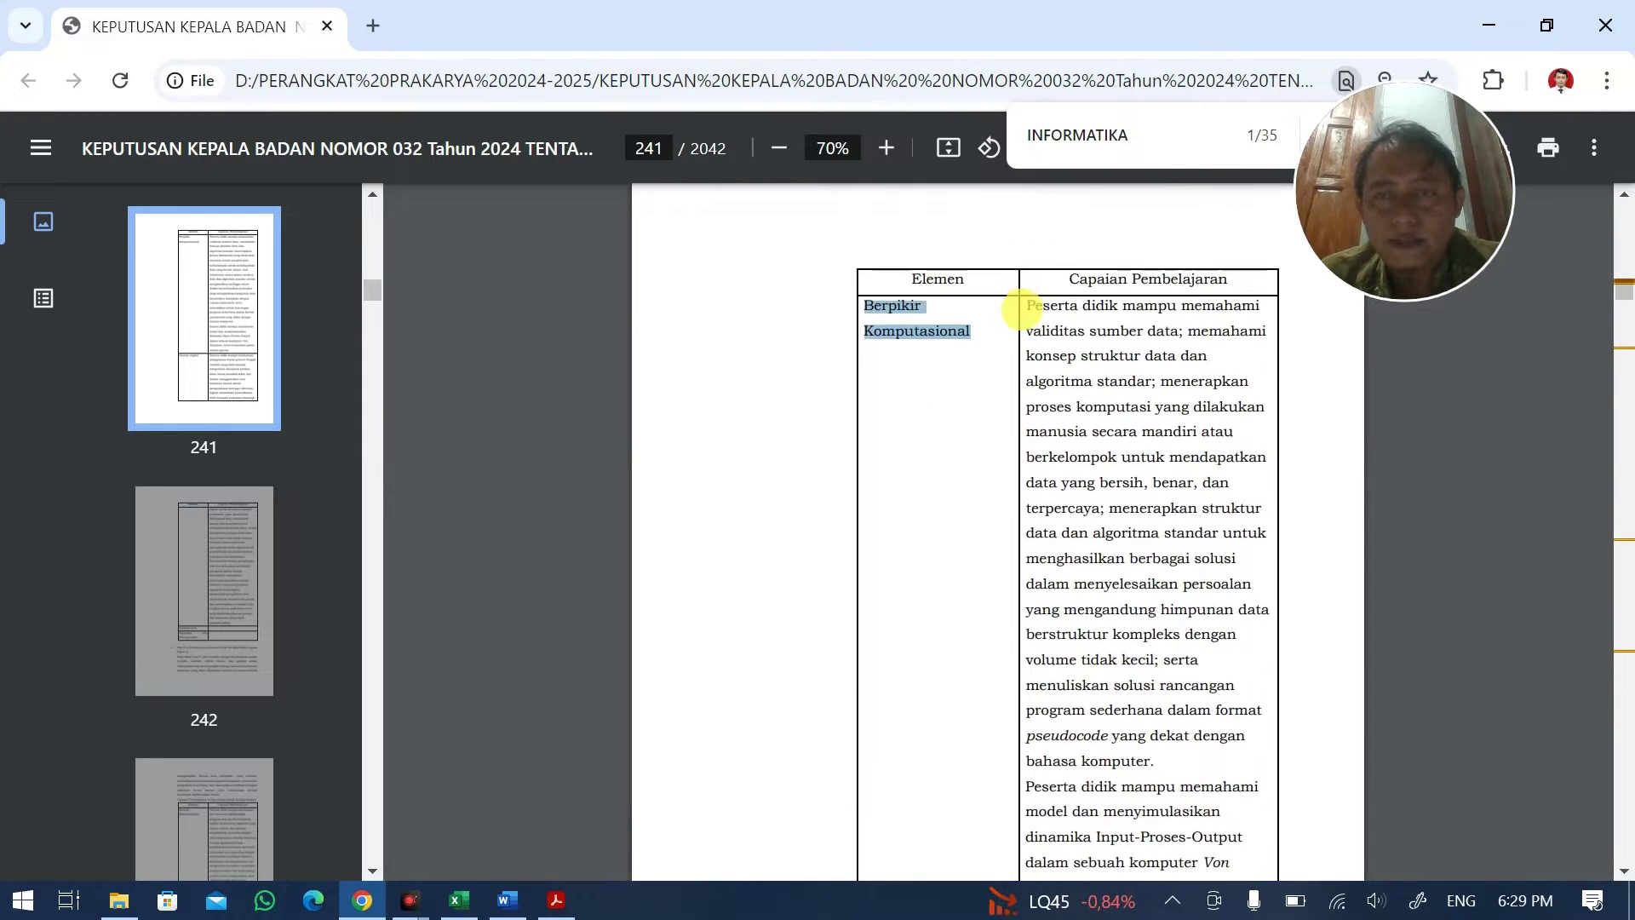
{"action": "left_click_drag", "start_coordinate": [1025, 305], "coordinate": [1194, 505]}
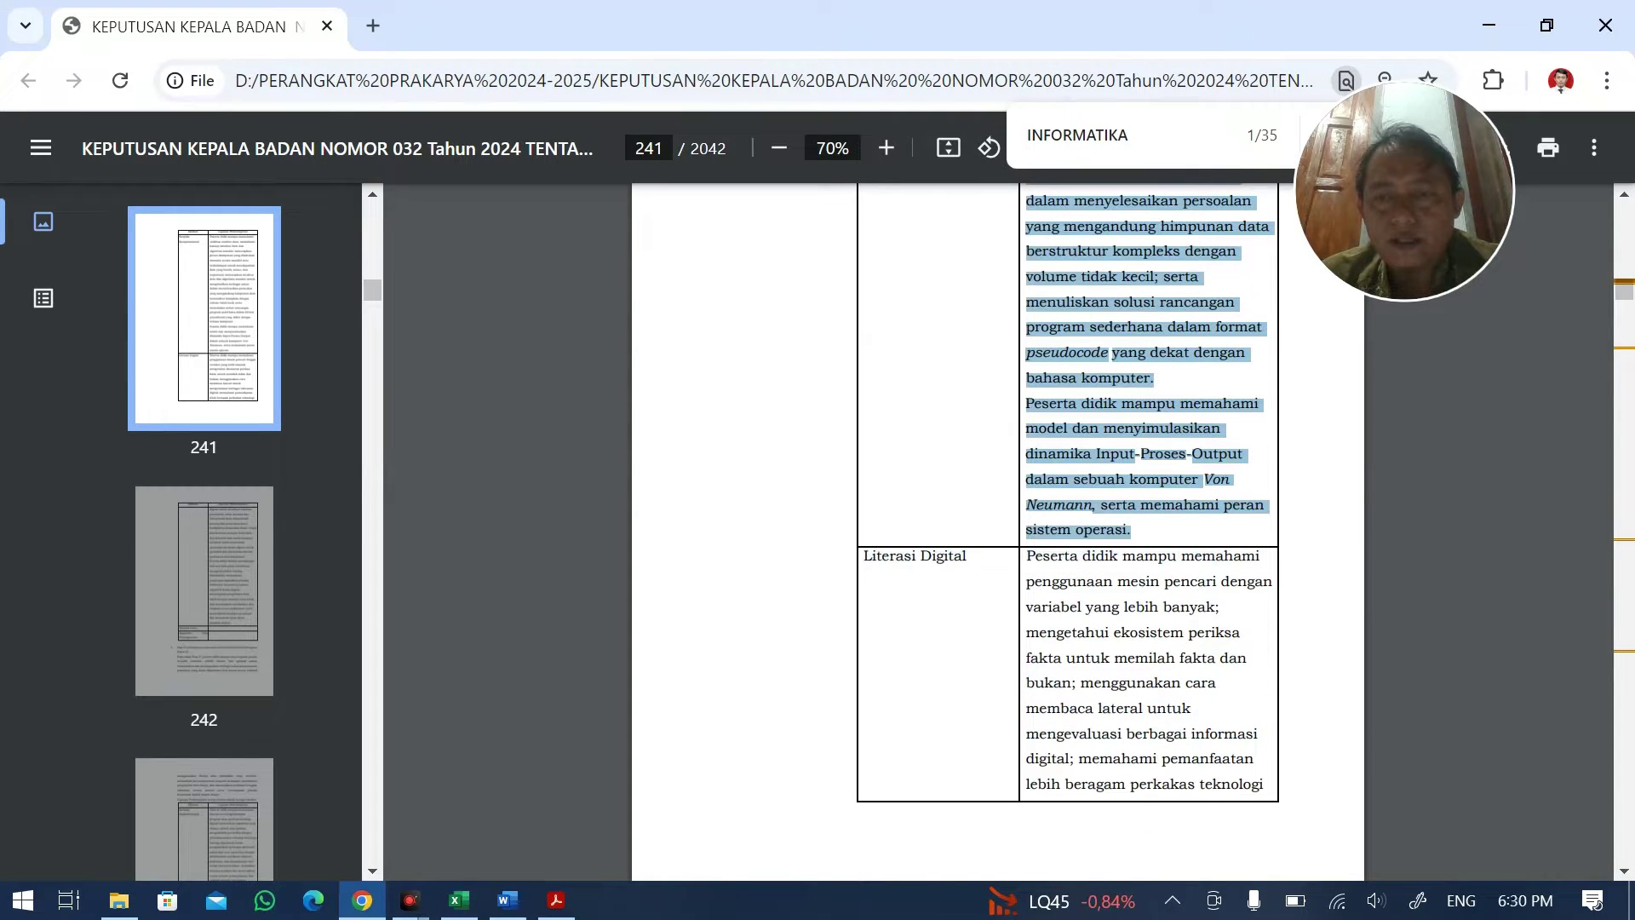
{"action": "left_click", "coordinate": [508, 900]}
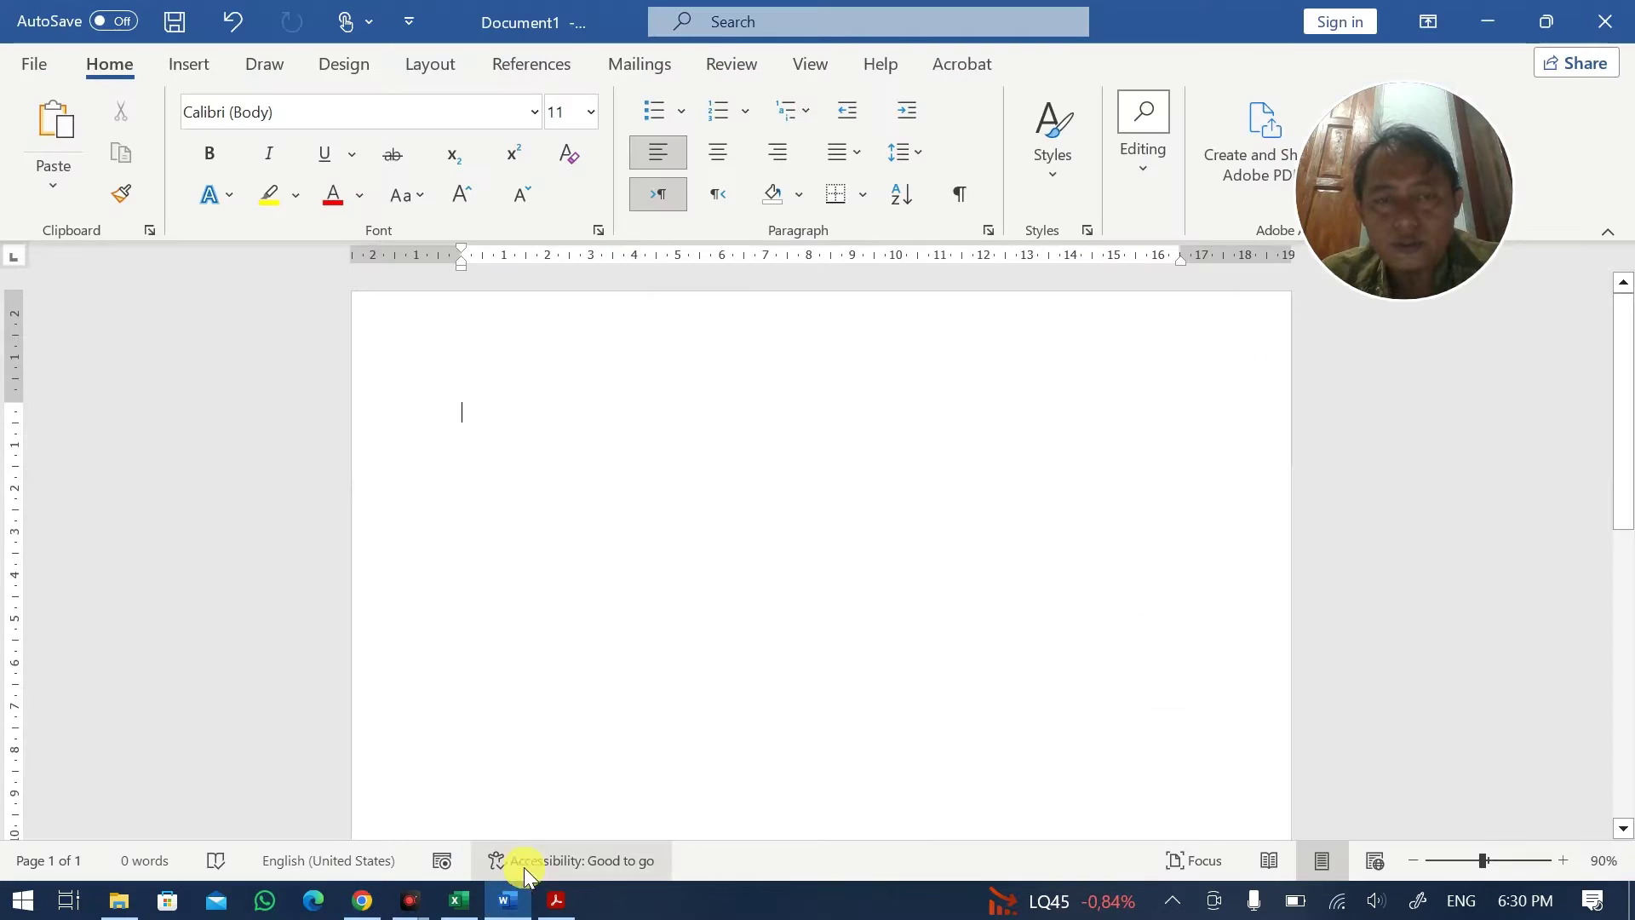
{"action": "key", "text": "ctrl+v"}
{"action": "key", "text": "ctrl+a"}
{"action": "key", "text": "Delete"}
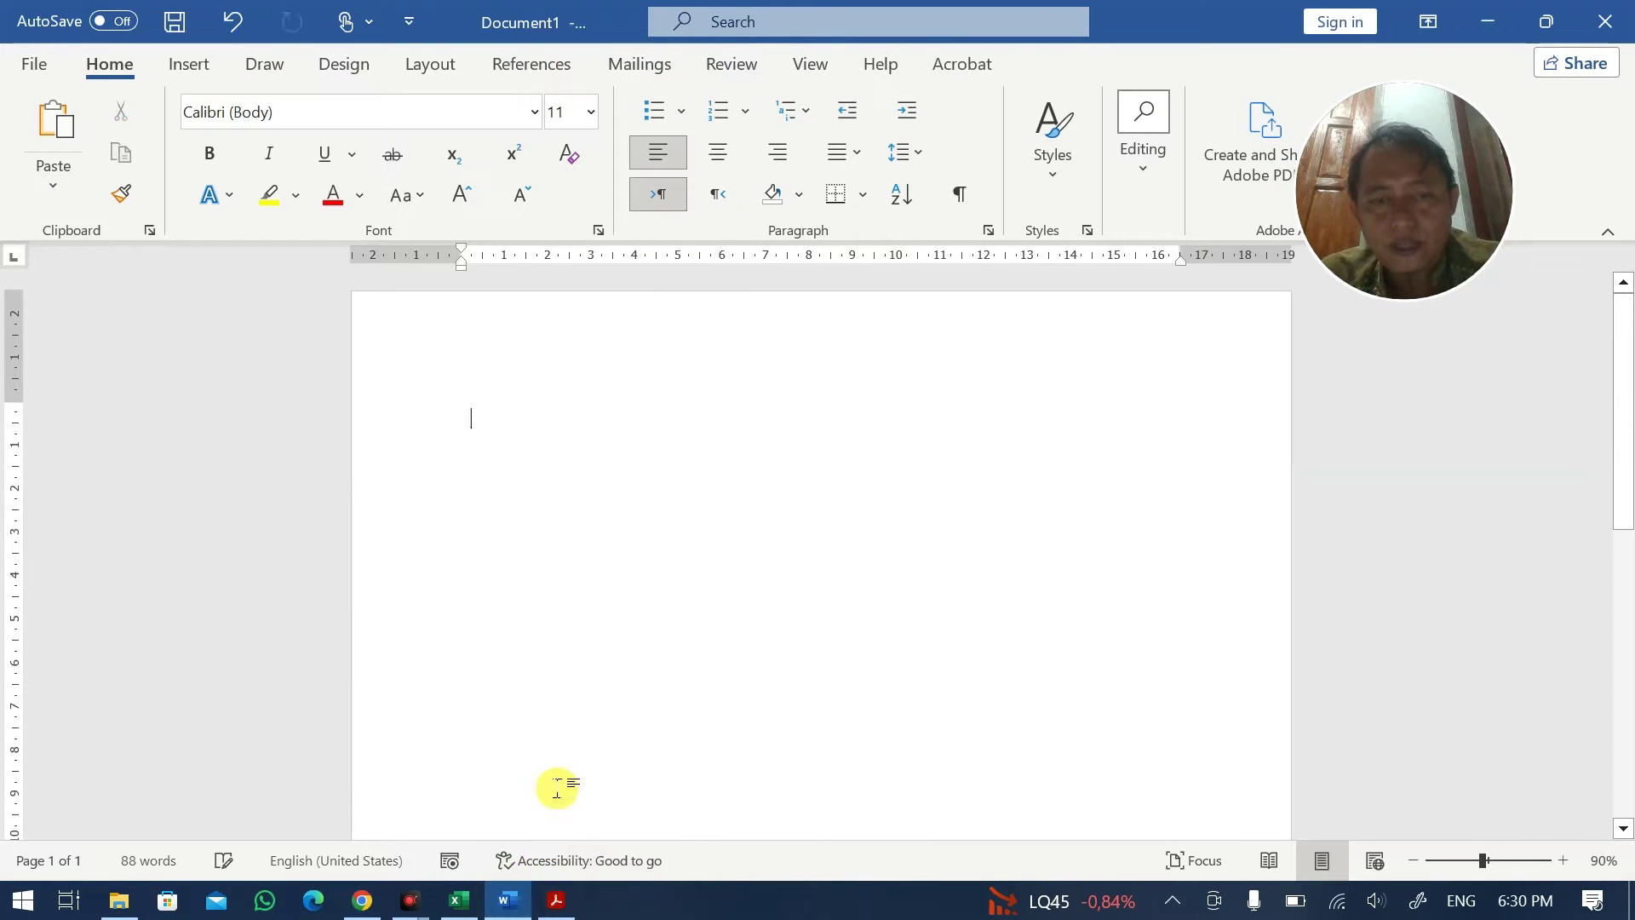
- Paste the Berpikir Komputasional outcome text into the workbook's CP ELEMEN cell for code 1.2
{"action": "key", "text": "alt+Tab"}
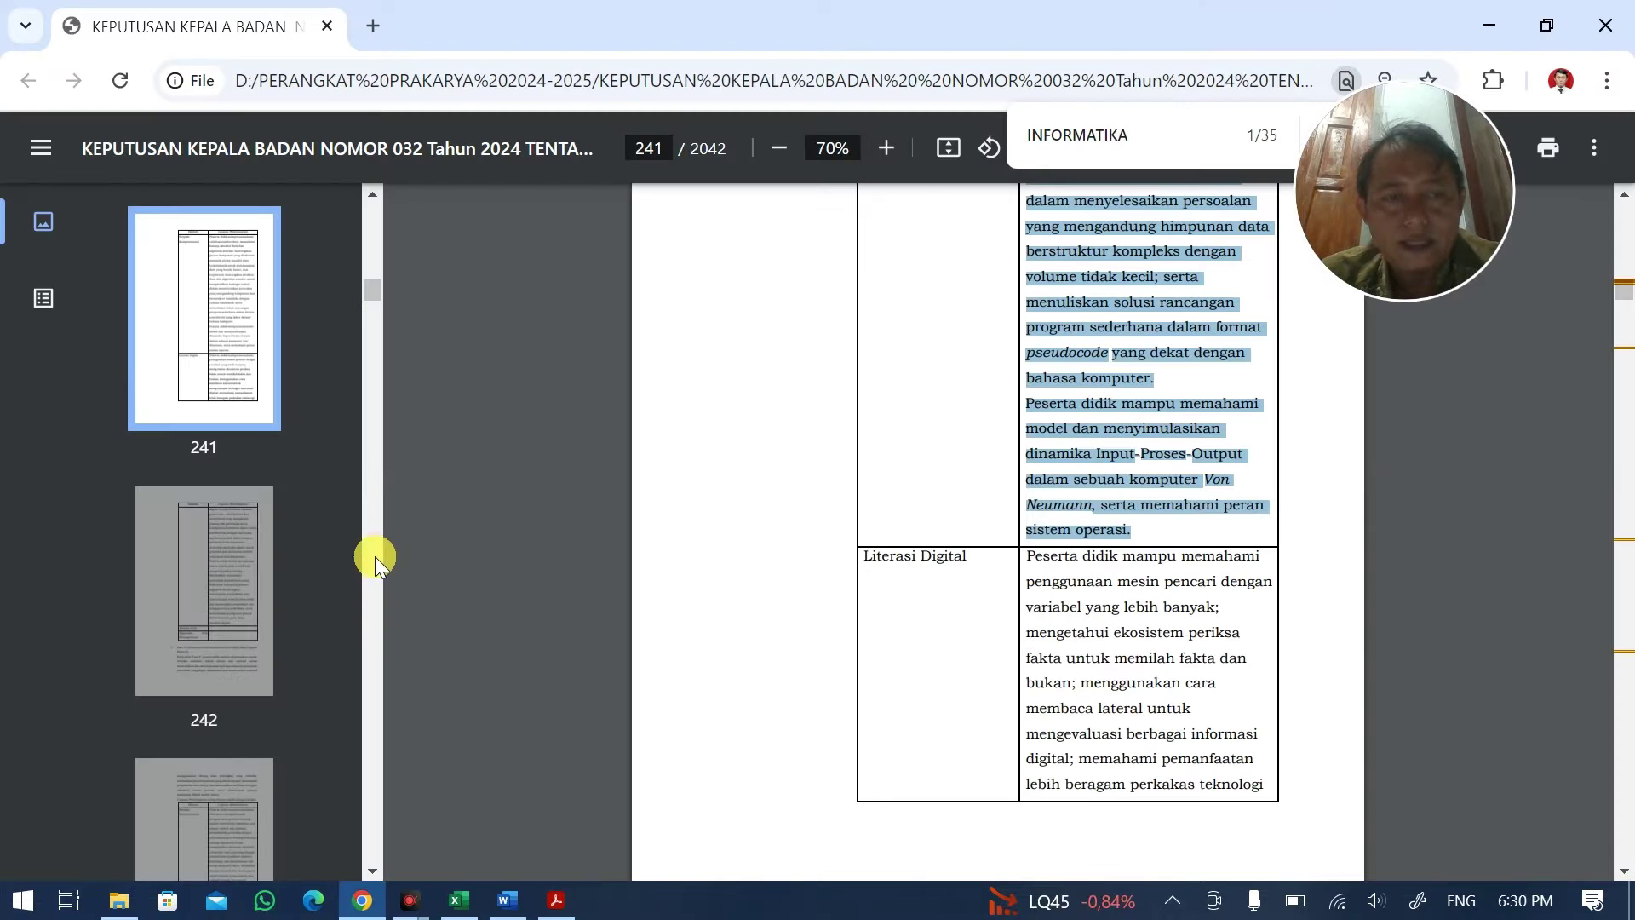
{"action": "left_click", "coordinate": [459, 901]}
{"action": "left_click", "coordinate": [358, 641]}
{"action": "key", "text": "ctrl+v"}
{"action": "left_click", "coordinate": [639, 624]}
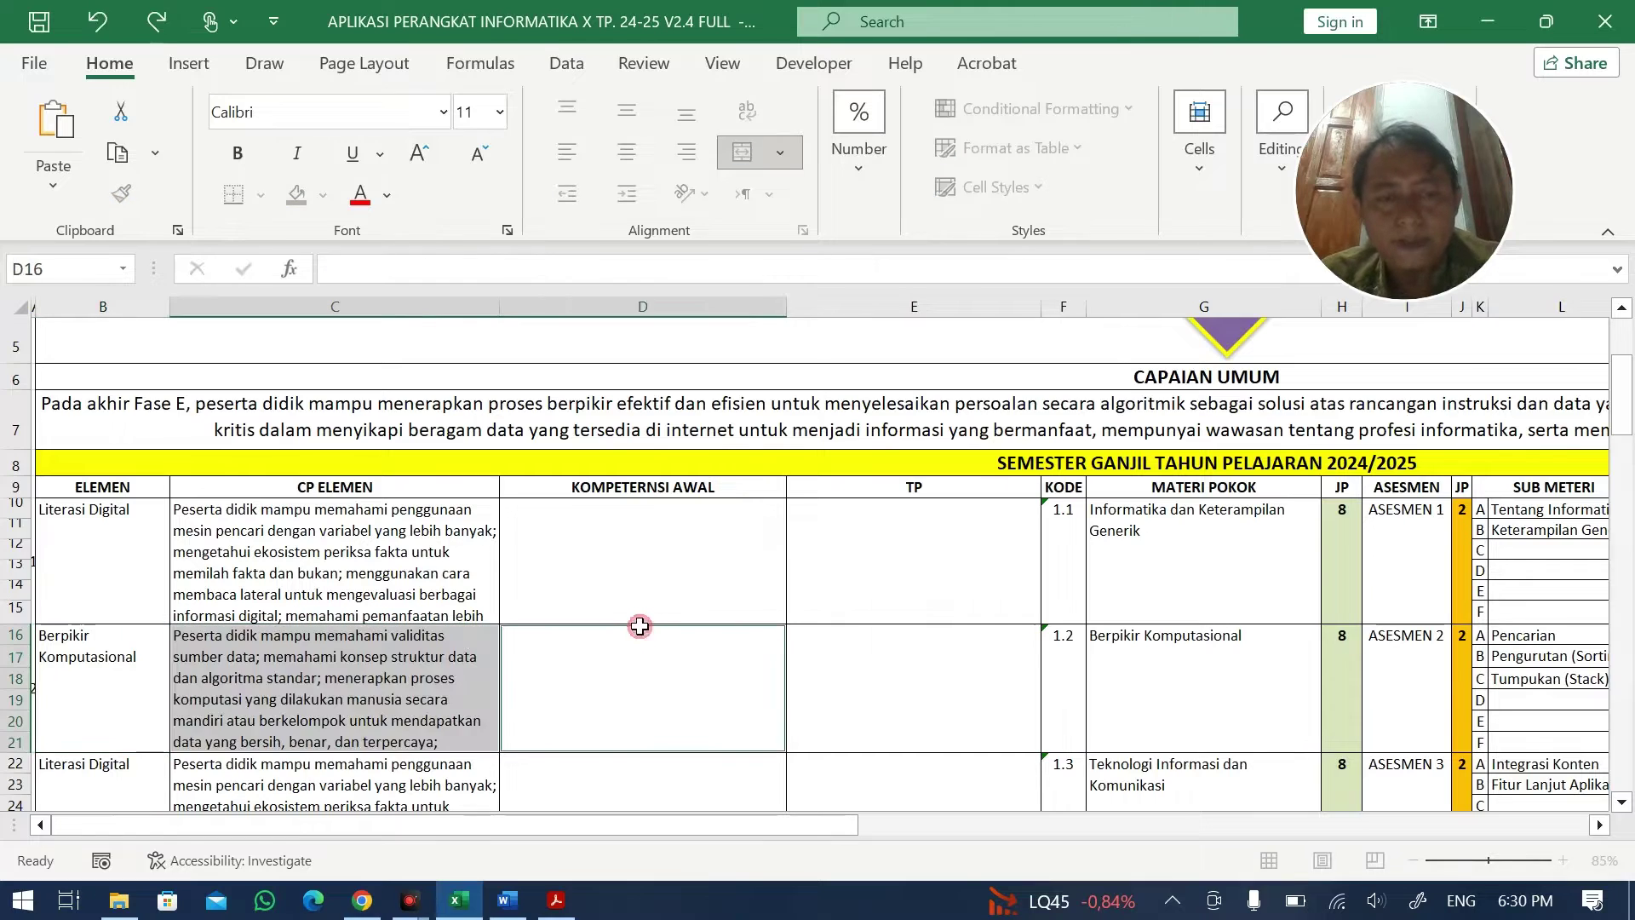
{"action": "key", "text": "super+Tab"}
{"action": "key", "text": "Escape"}
{"action": "scroll", "coordinate": [1215, 621], "scroll_direction": "down", "scroll_amount": 1}
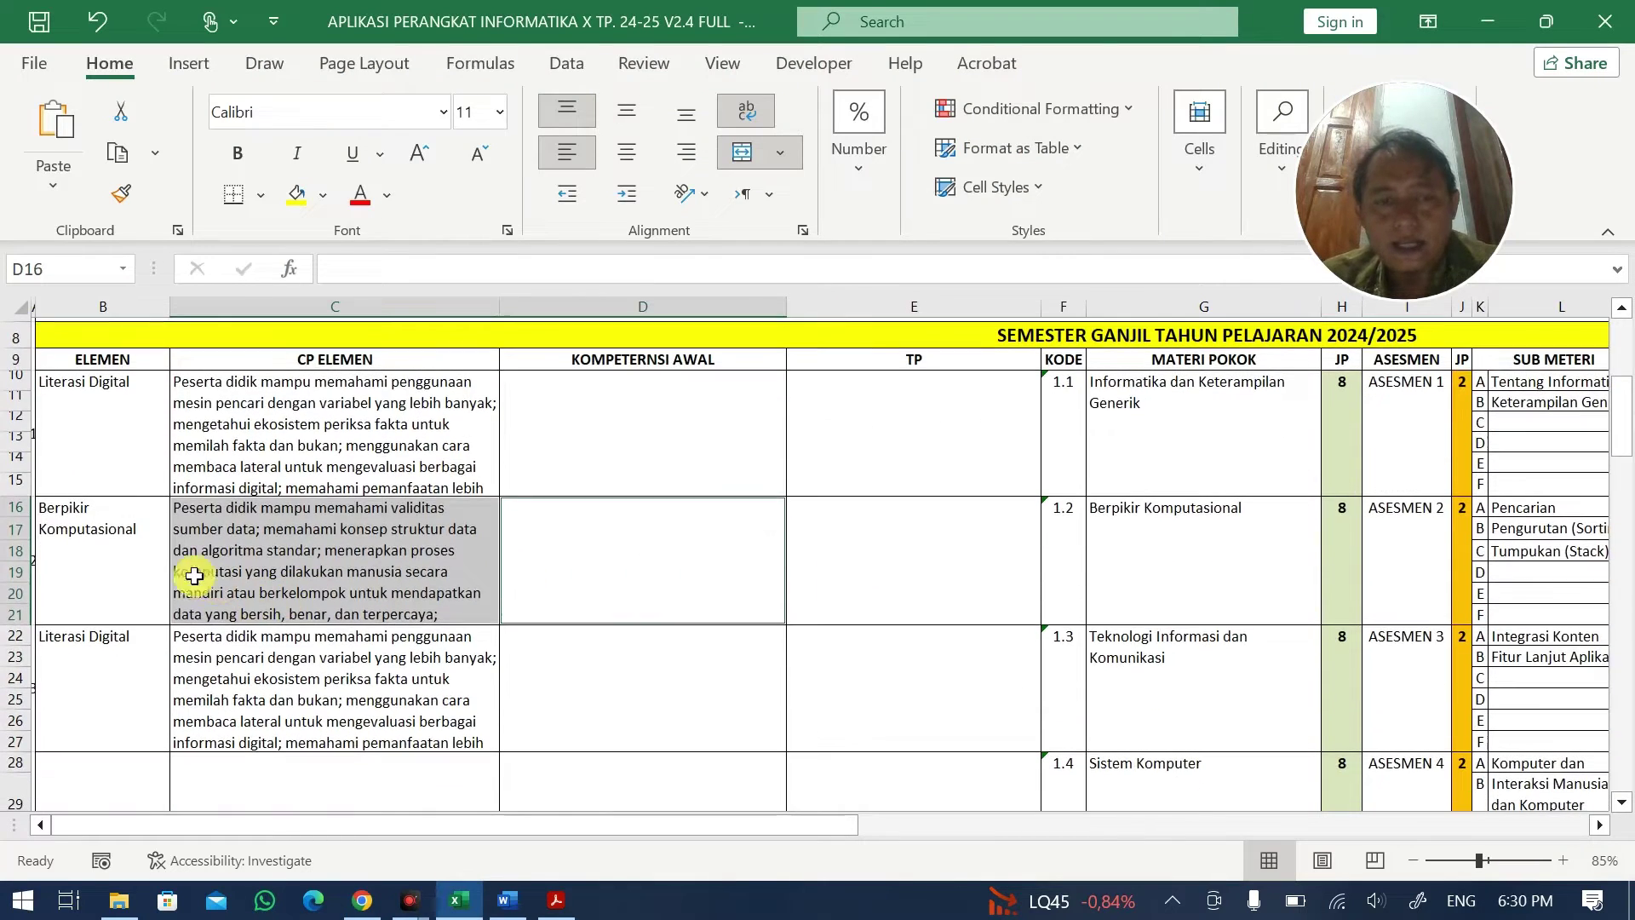
- Compare code 1.4, Sistem Komputer, with the decree's Berpikir Komputasional outcome, especially its passage on the operating system's role
{"action": "left_click", "coordinate": [160, 552]}
{"action": "scroll", "coordinate": [942, 653], "scroll_direction": "down", "scroll_amount": 2}
{"action": "left_click", "coordinate": [1165, 655]}
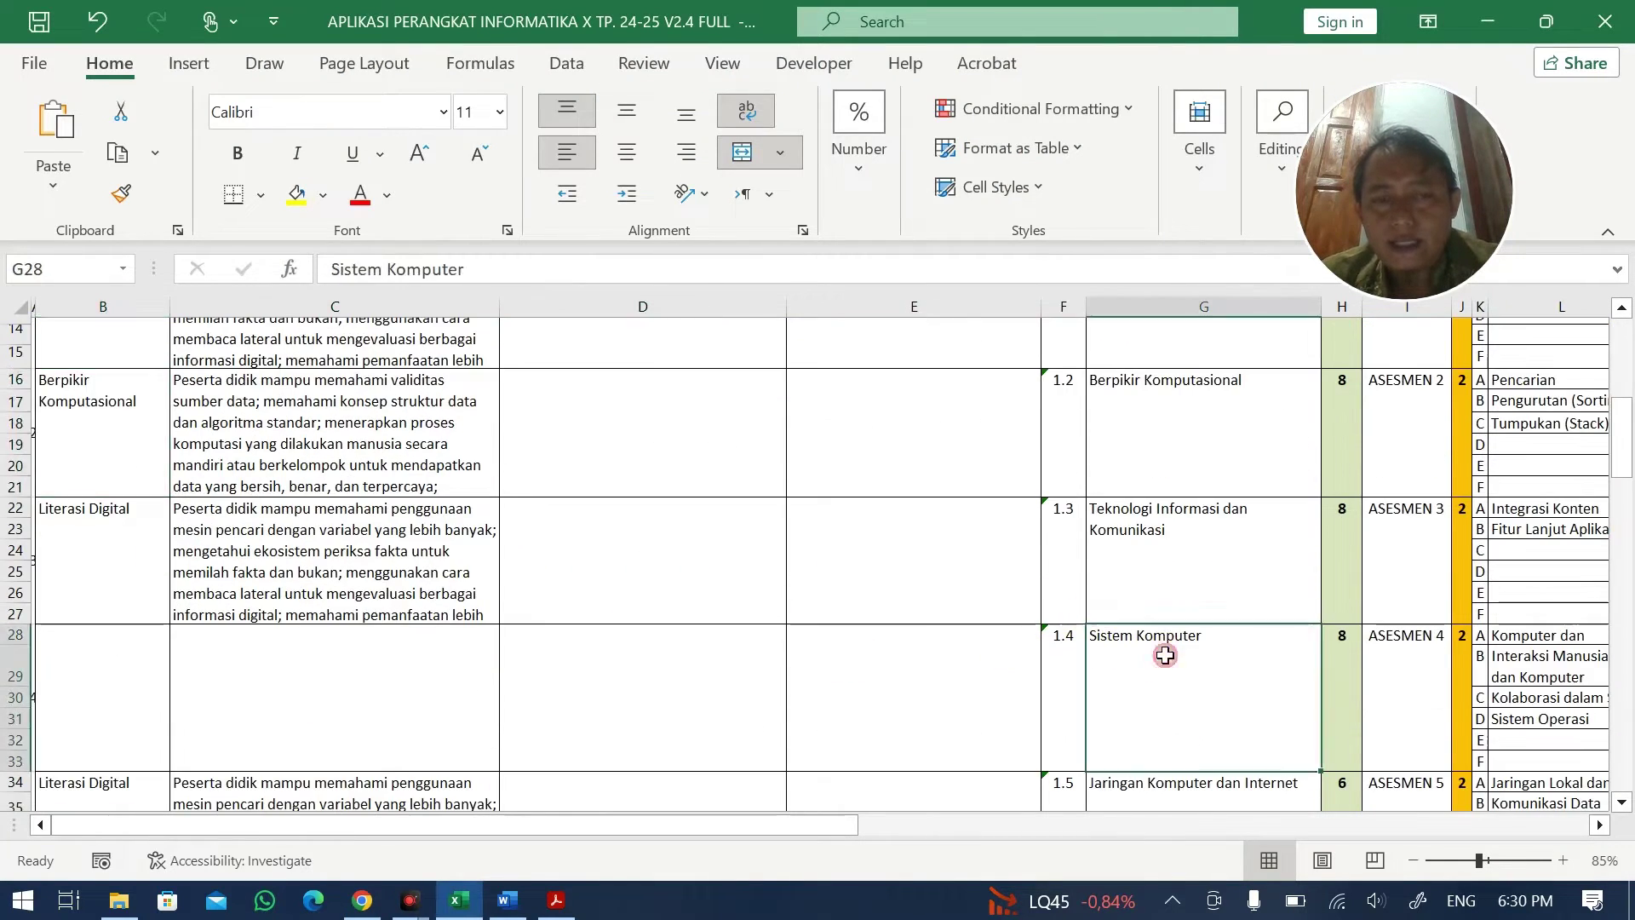
{"action": "key", "text": "alt+Tab"}
{"action": "scroll", "coordinate": [1150, 573], "scroll_direction": "up", "scroll_amount": 3}
{"action": "left_click", "coordinate": [1163, 533]}
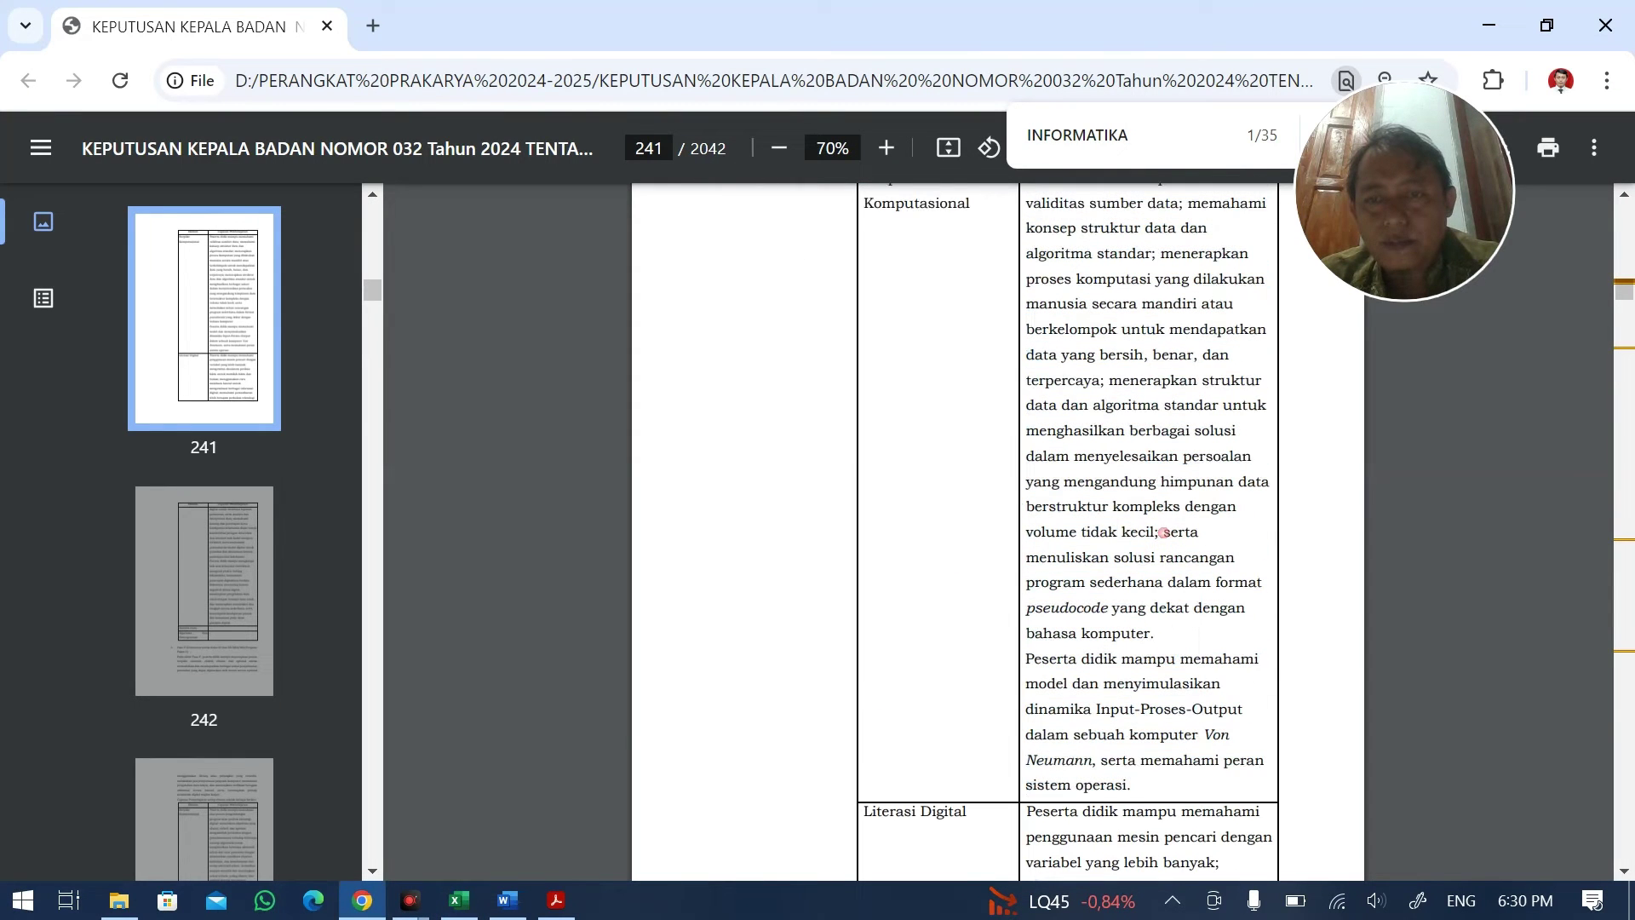
{"action": "left_click_drag", "start_coordinate": [1117, 760], "coordinate": [1131, 785]}
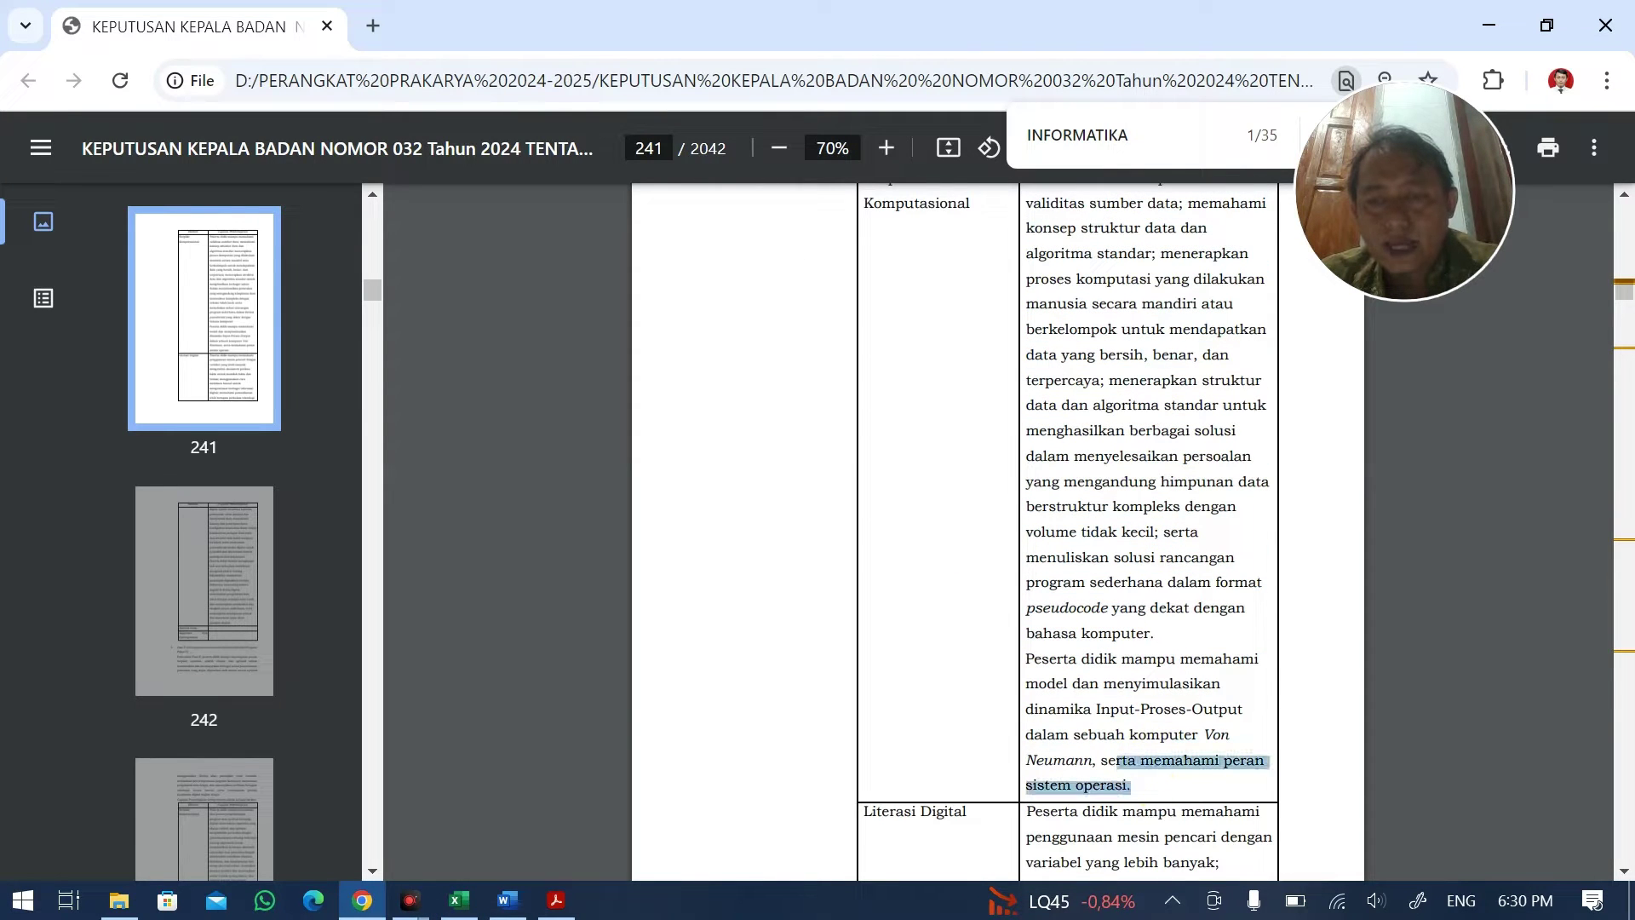
{"action": "scroll", "coordinate": [995, 763], "scroll_direction": "up", "scroll_amount": 4}
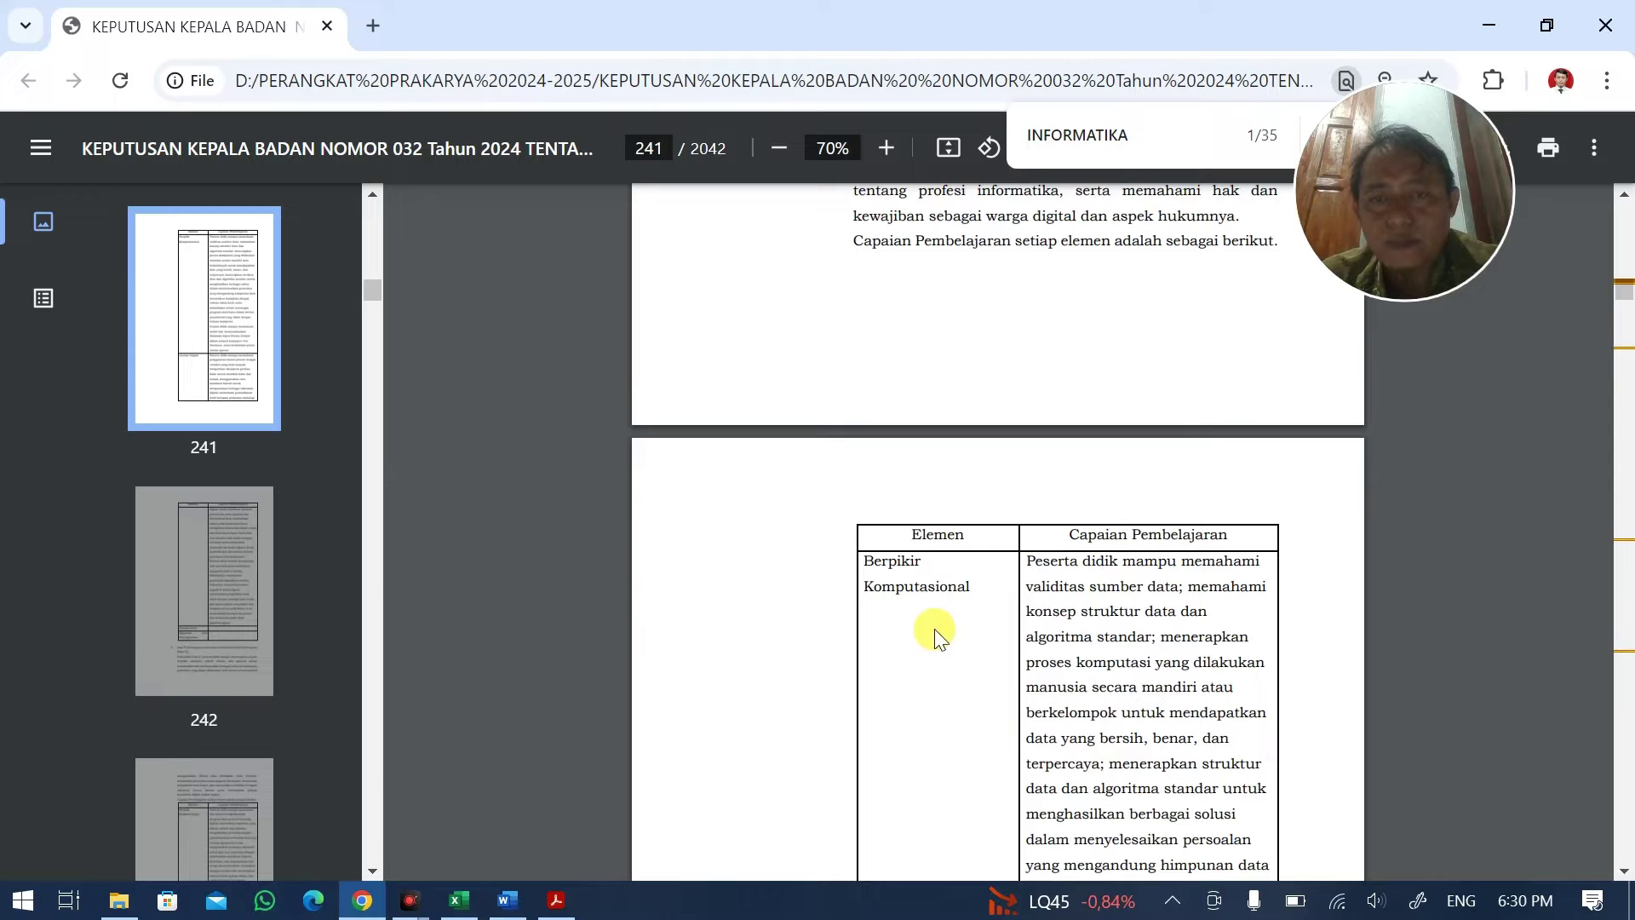
{"action": "key", "text": "alt+Tab"}
{"action": "left_click_drag", "start_coordinate": [51, 562], "coordinate": [205, 576]}
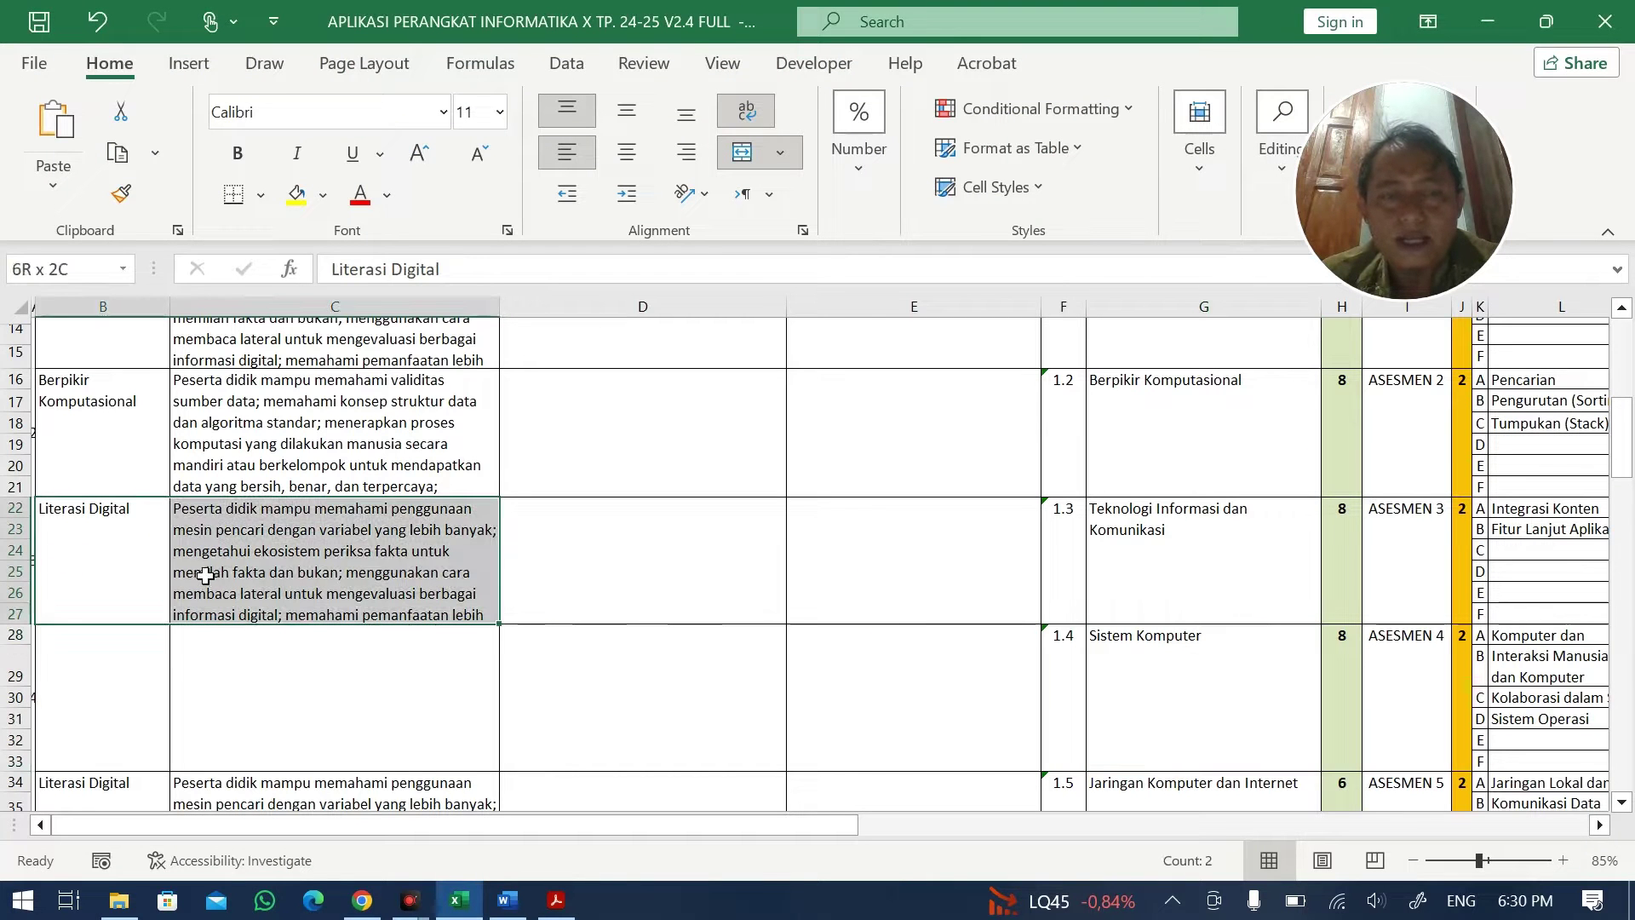
{"action": "key", "text": "ctrl+c"}
{"action": "left_click", "coordinate": [106, 701]}
{"action": "key", "text": "Escape"}
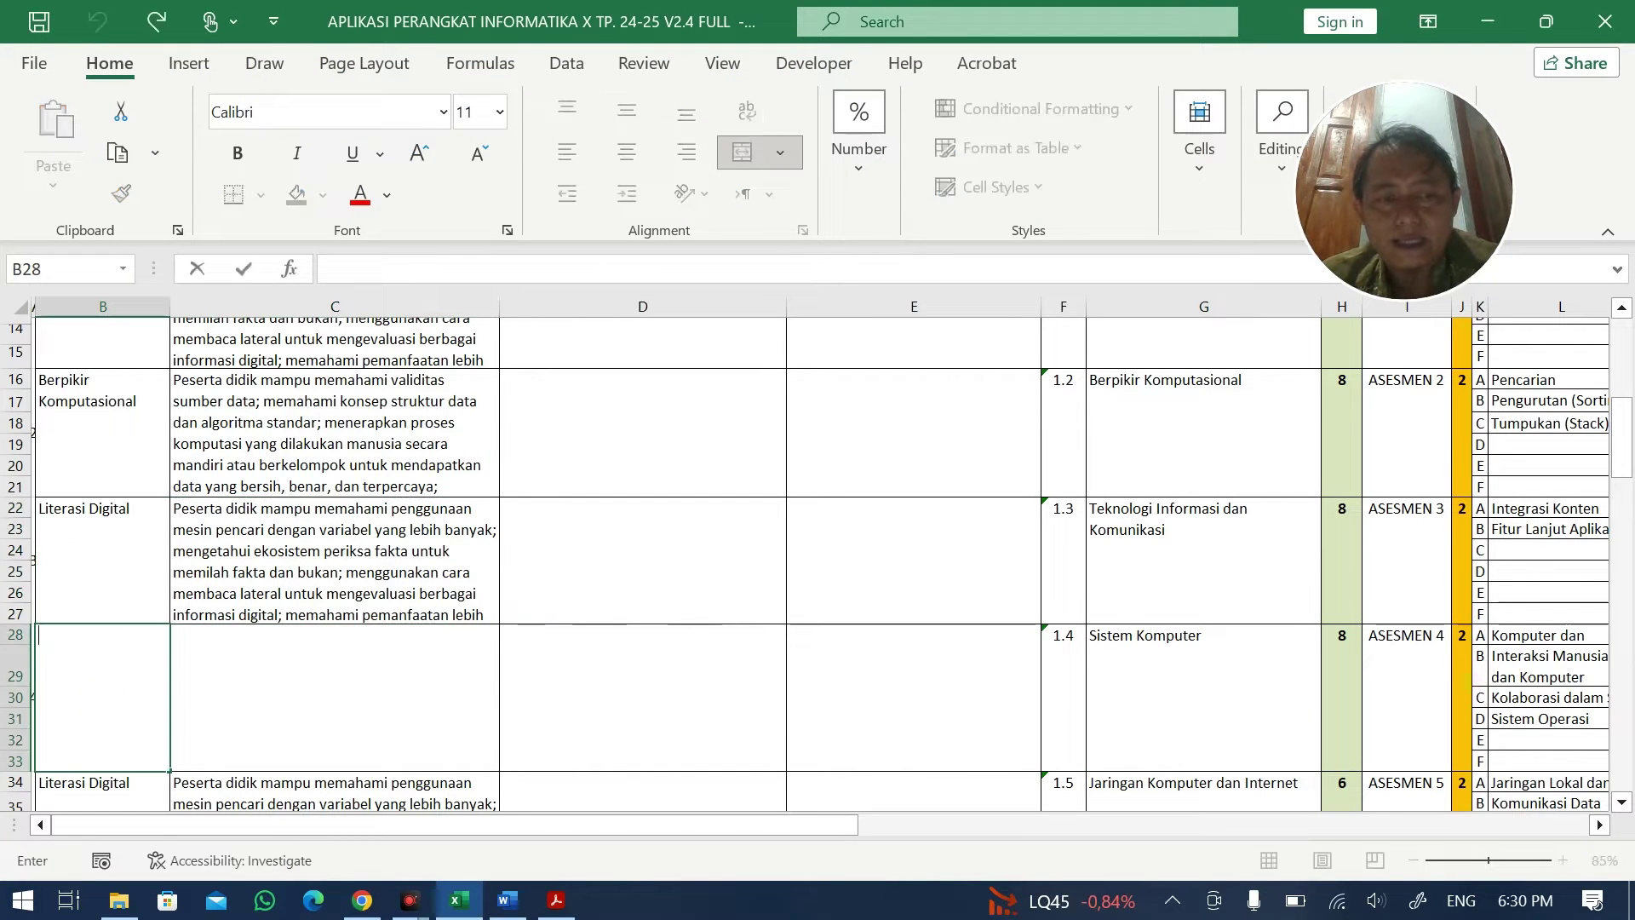
{"action": "left_click", "coordinate": [247, 681]}
- Copy the ELEMEN and CP ELEMEN entries of code 1.3 to code 1.4, Sistem Komputer
{"action": "left_click_drag", "start_coordinate": [140, 563], "coordinate": [230, 573]}
{"action": "key", "text": "ctrl+c"}
{"action": "left_click_drag", "start_coordinate": [73, 676], "coordinate": [400, 656]}
{"action": "key", "text": "ctrl+v"}
{"action": "left_click", "coordinate": [617, 576]}
- Check the SEMESTER GENAP main materials against the Berpikir Komputasional outcome on page 241 of the decree
{"action": "scroll", "coordinate": [617, 577], "scroll_direction": "down", "scroll_amount": 4}
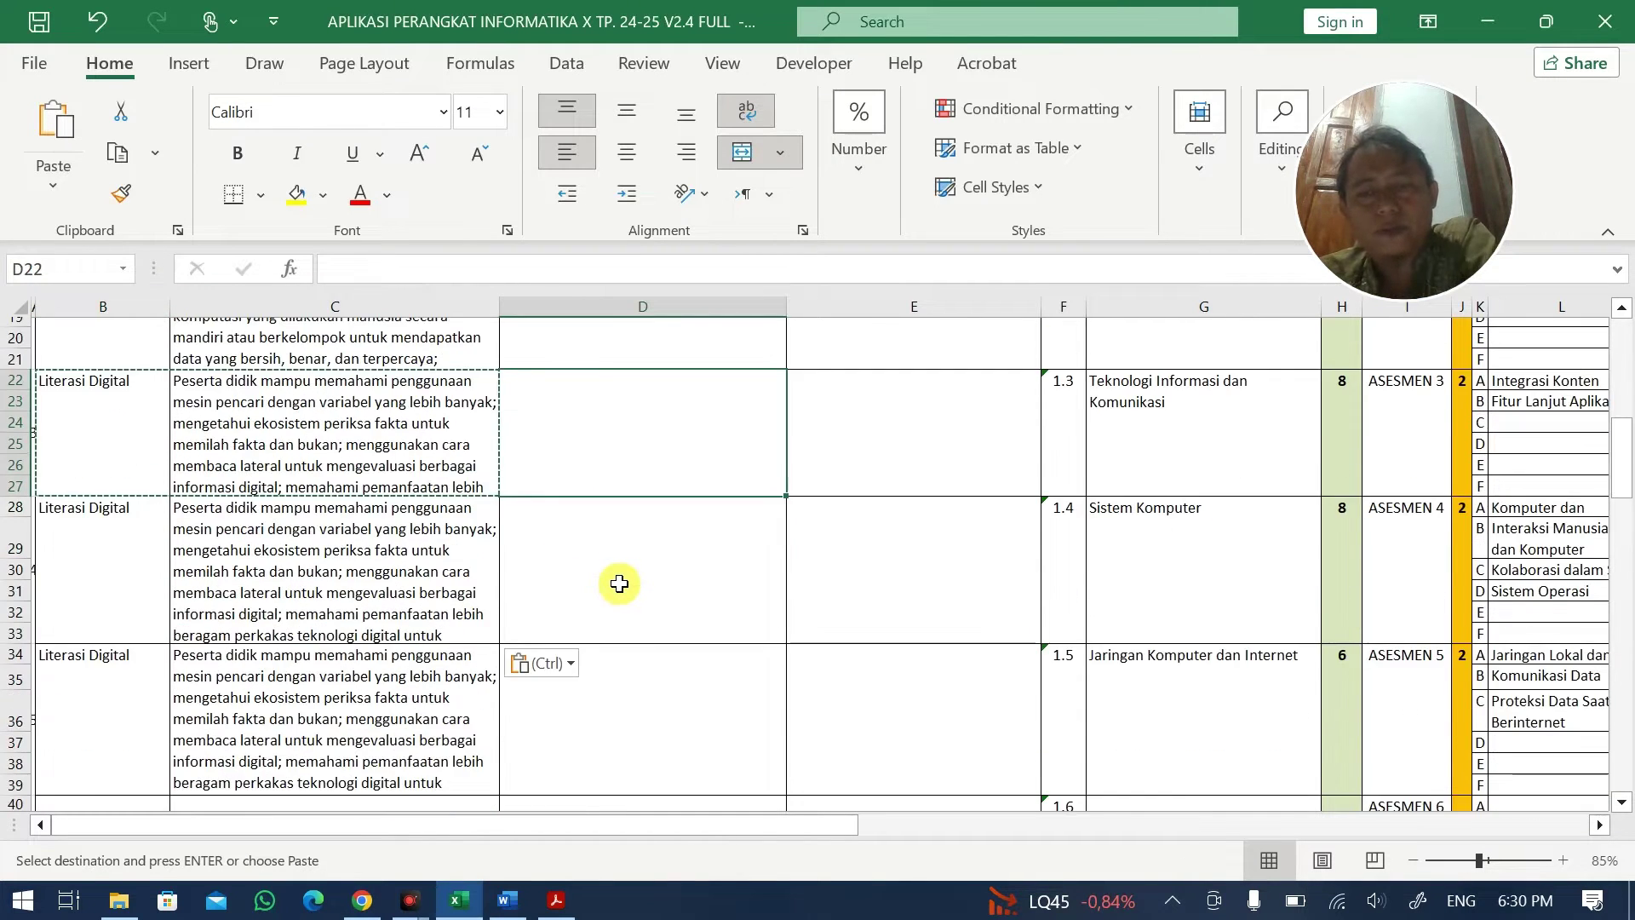
{"action": "scroll", "coordinate": [245, 597], "scroll_direction": "down", "scroll_amount": 4}
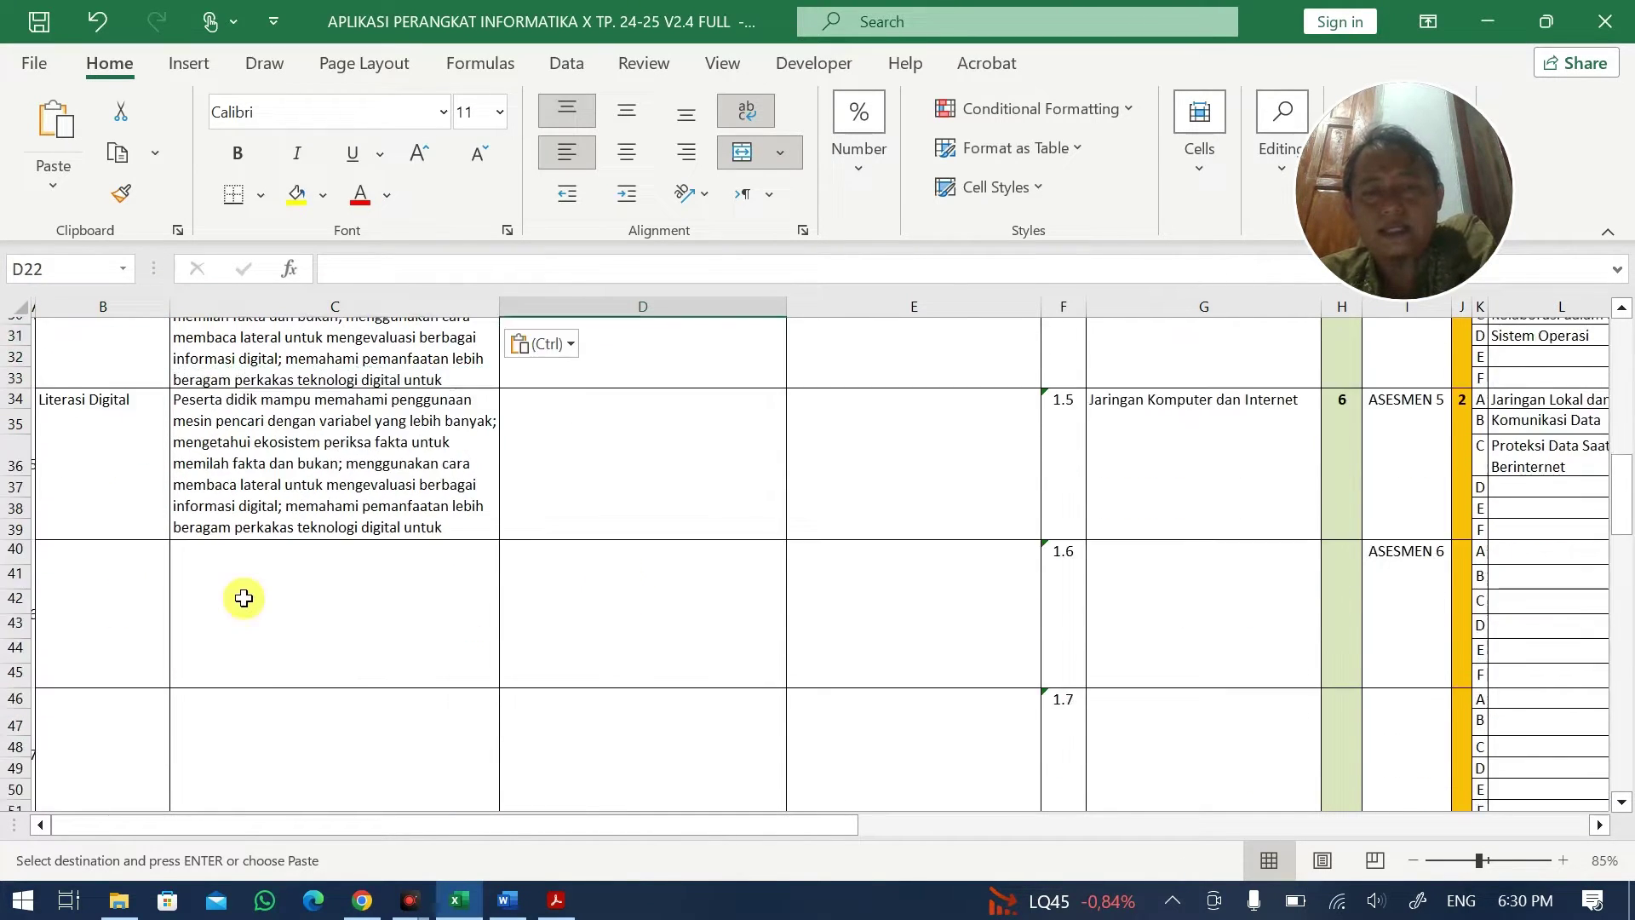
{"action": "scroll", "coordinate": [246, 597], "scroll_direction": "down", "scroll_amount": 5}
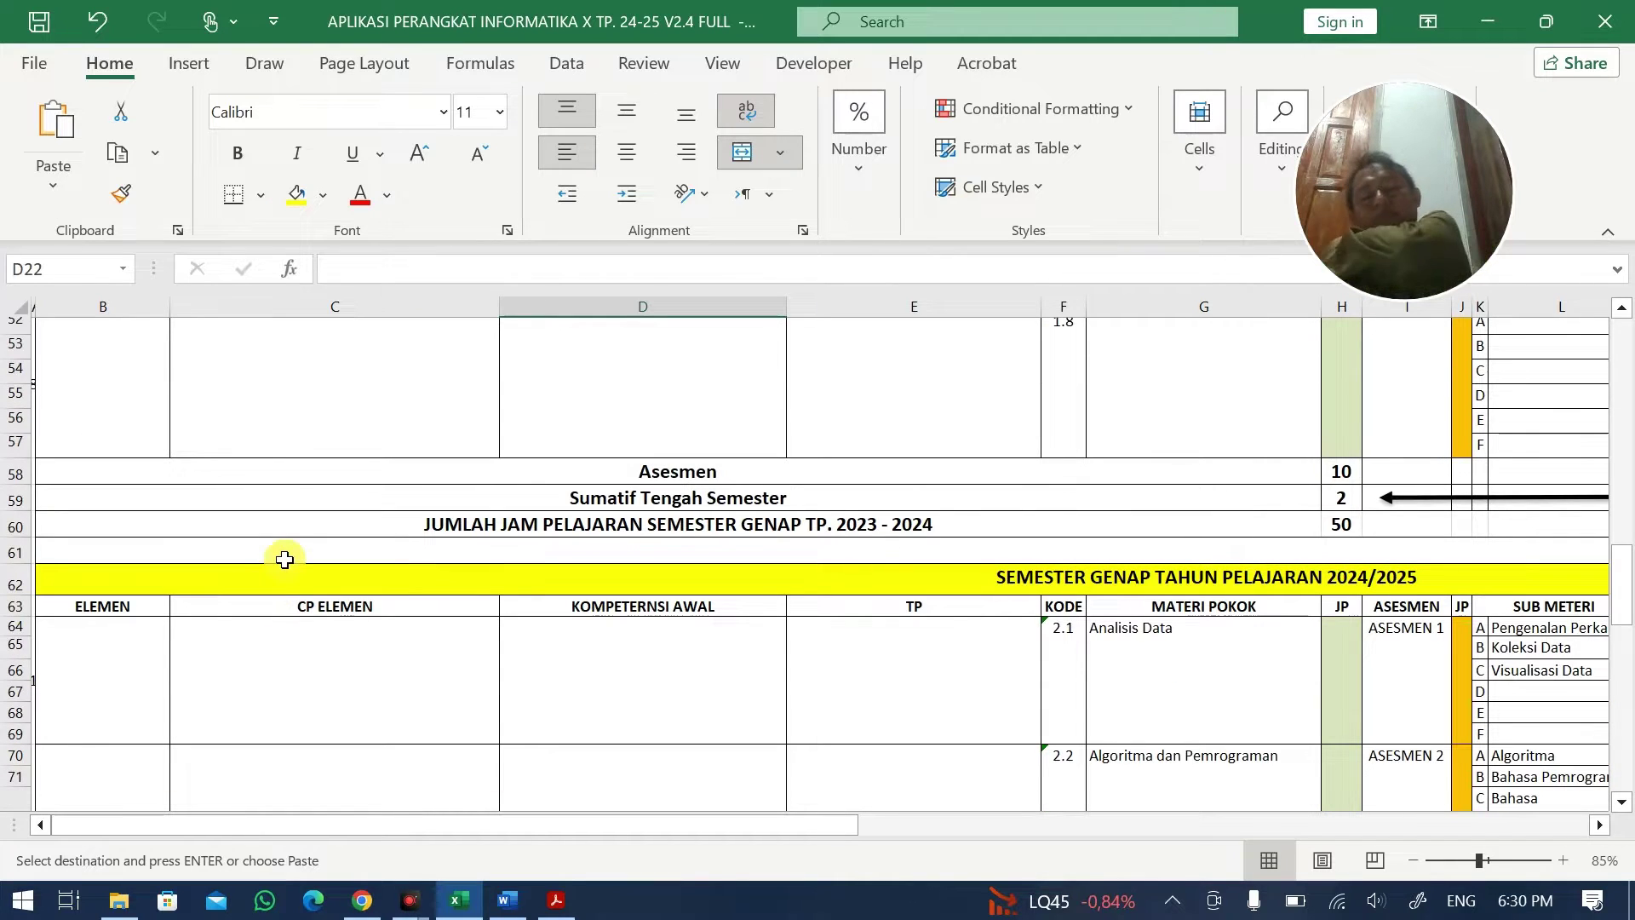
{"action": "scroll", "coordinate": [485, 605], "scroll_direction": "down", "scroll_amount": 2}
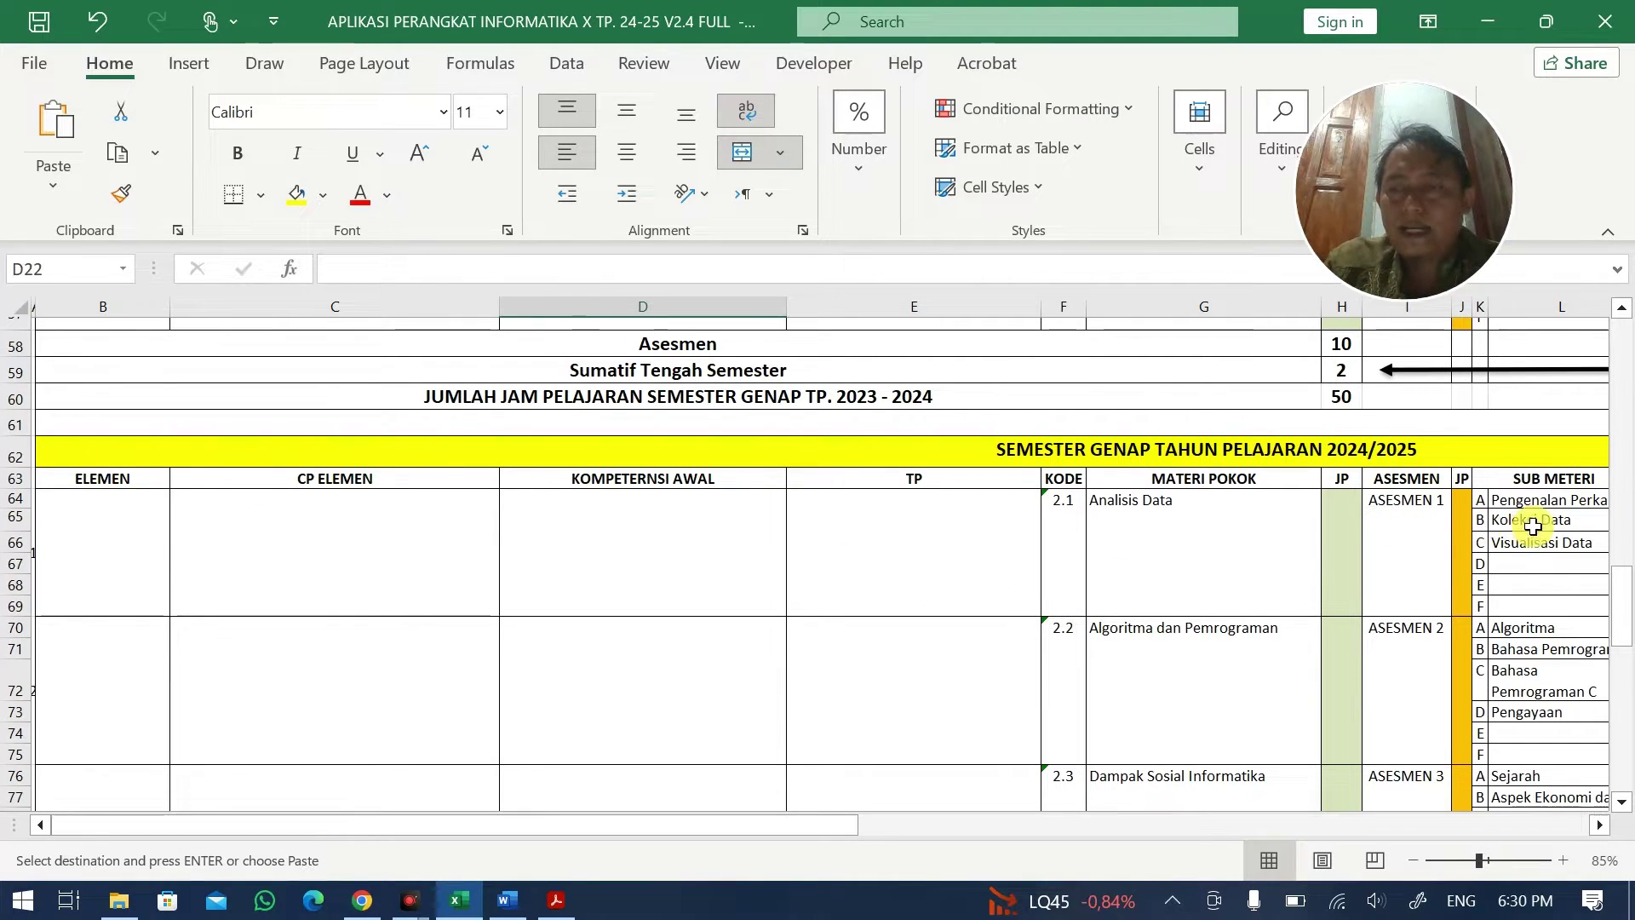
{"action": "key", "text": "alt+Tab"}
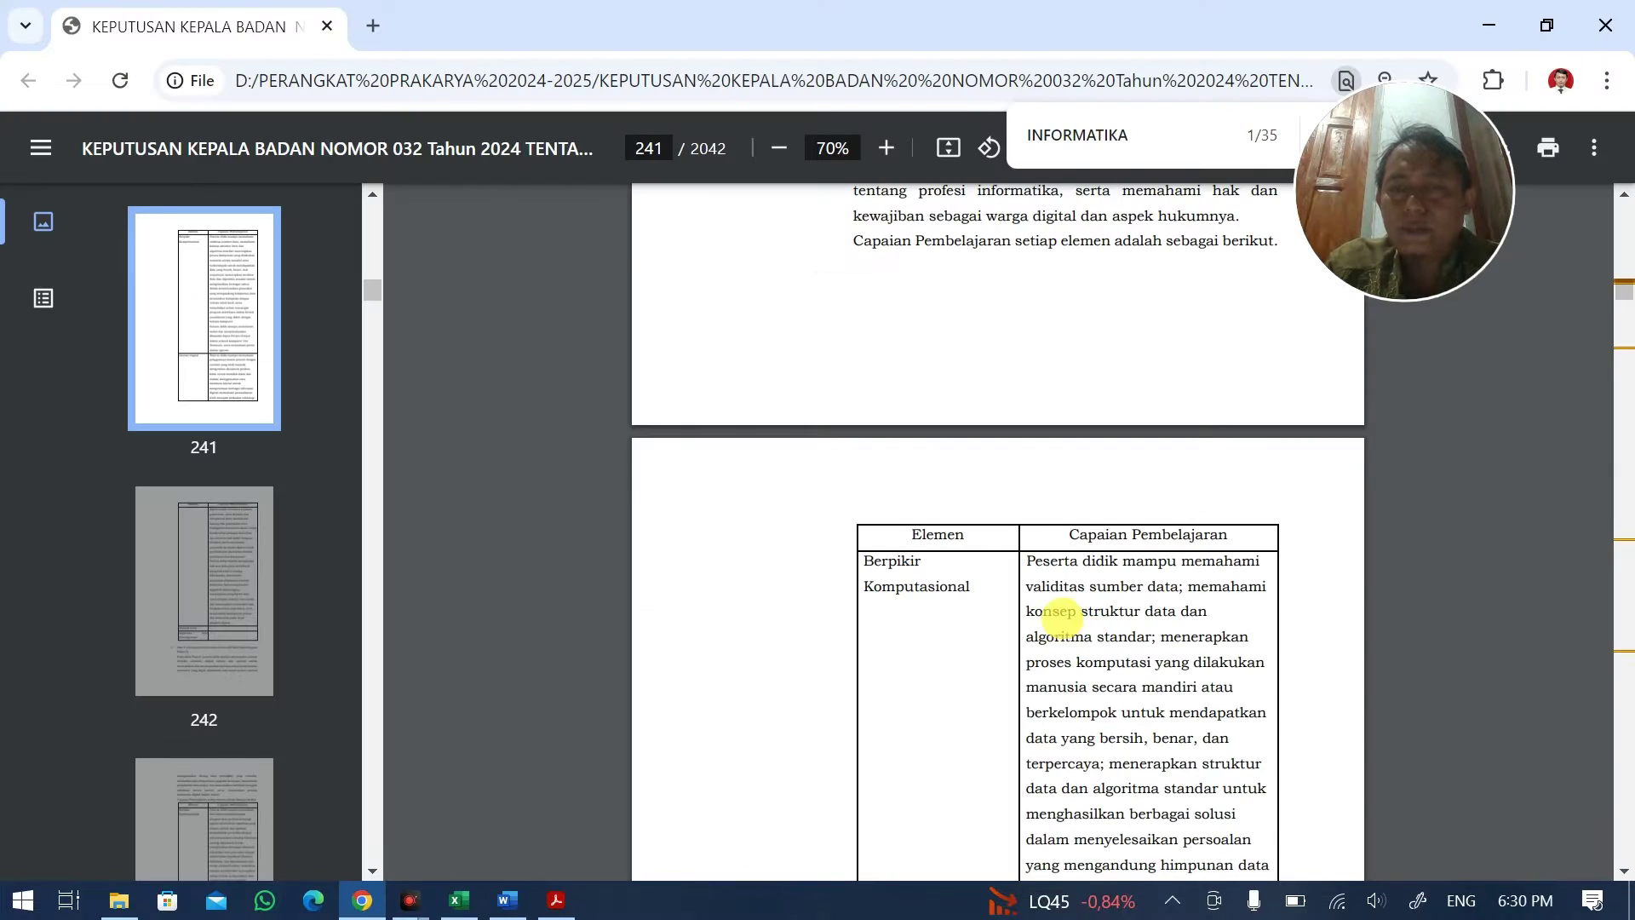
{"action": "scroll", "coordinate": [1084, 611], "scroll_direction": "down", "scroll_amount": 5}
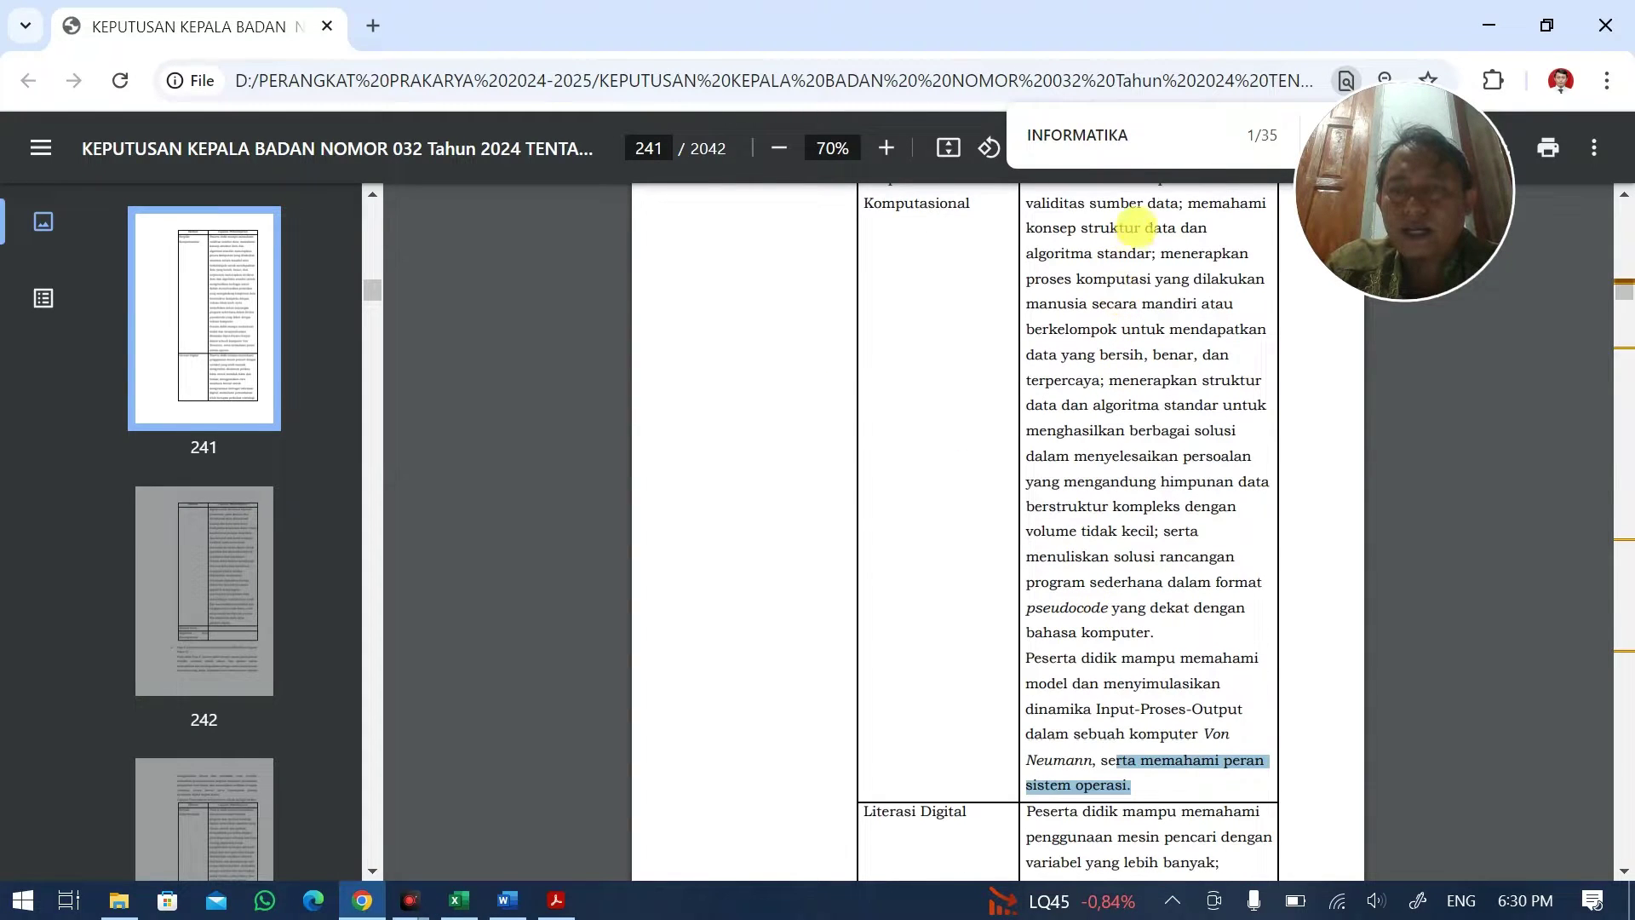
{"action": "left_click", "coordinate": [1135, 331]}
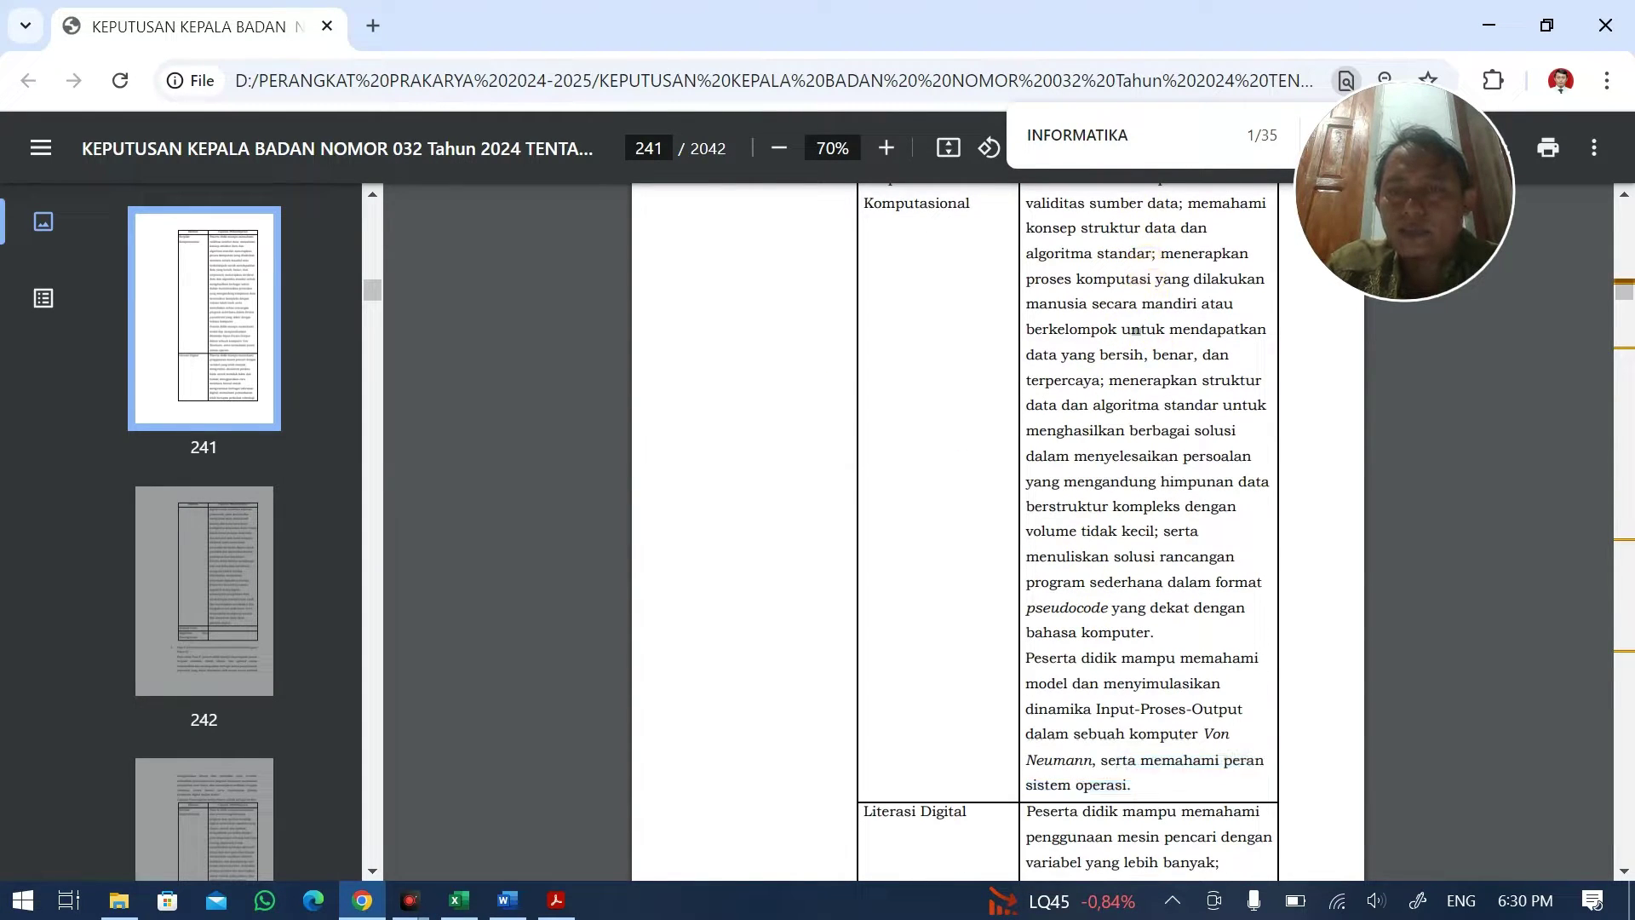
{"action": "key", "text": "alt+Tab"}
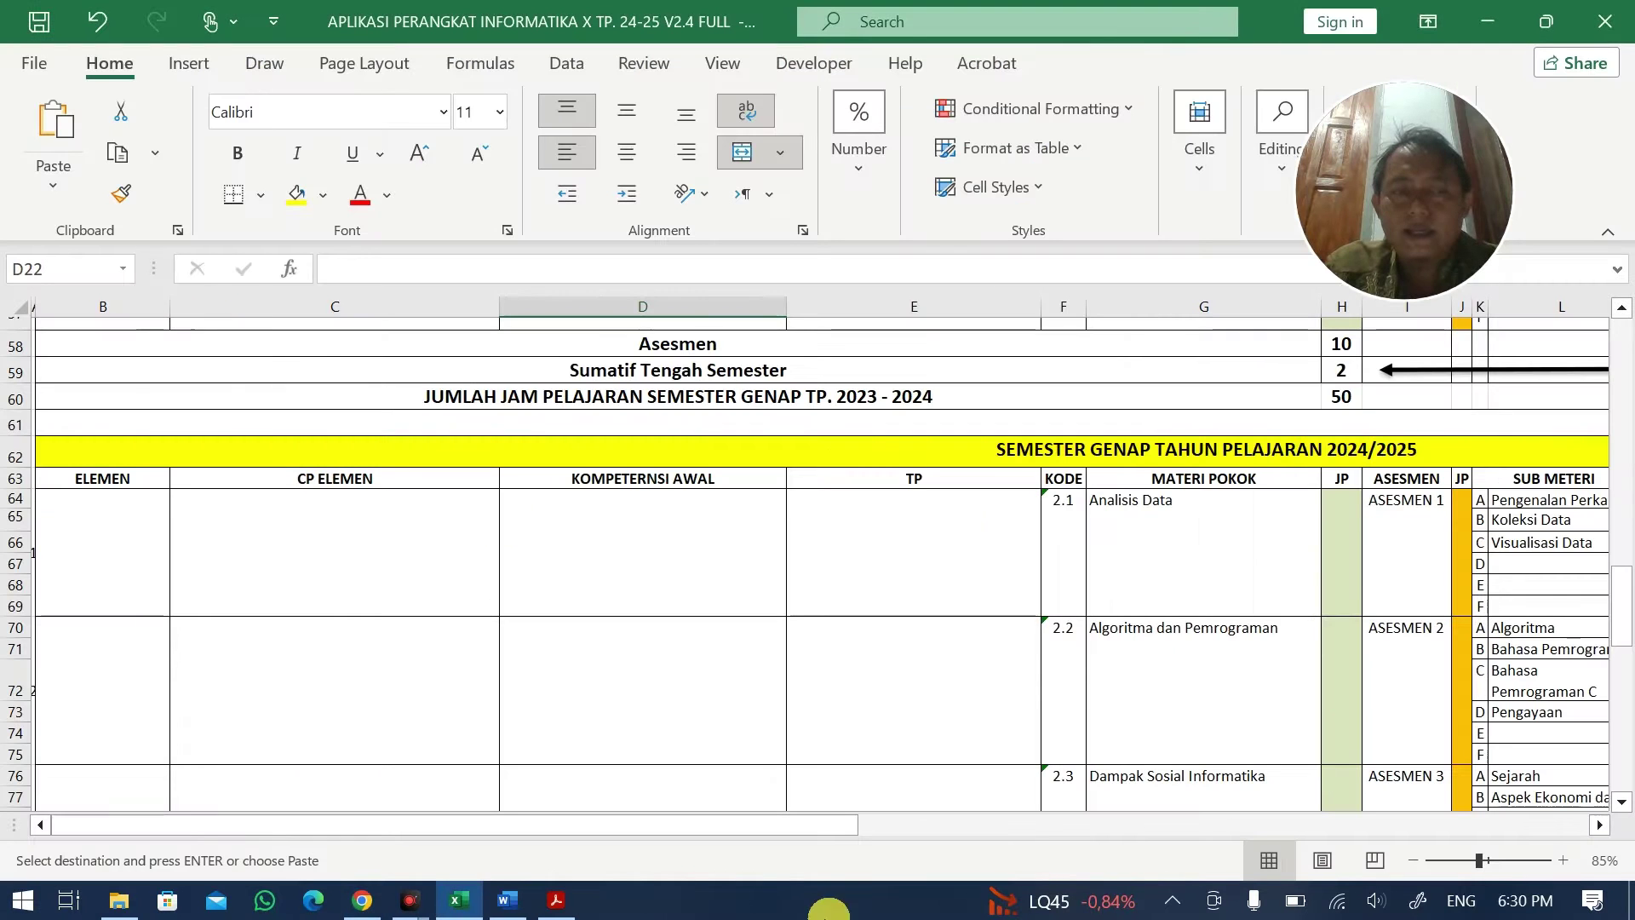
- Copy the Berpikir Komputasional ELEMEN and CP ELEMEN entries of code 1.2 to code 2.1, Analisis Data
{"action": "scroll", "coordinate": [869, 625], "scroll_direction": "up", "scroll_amount": 6}
{"action": "scroll", "coordinate": [583, 647], "scroll_direction": "up", "scroll_amount": 6}
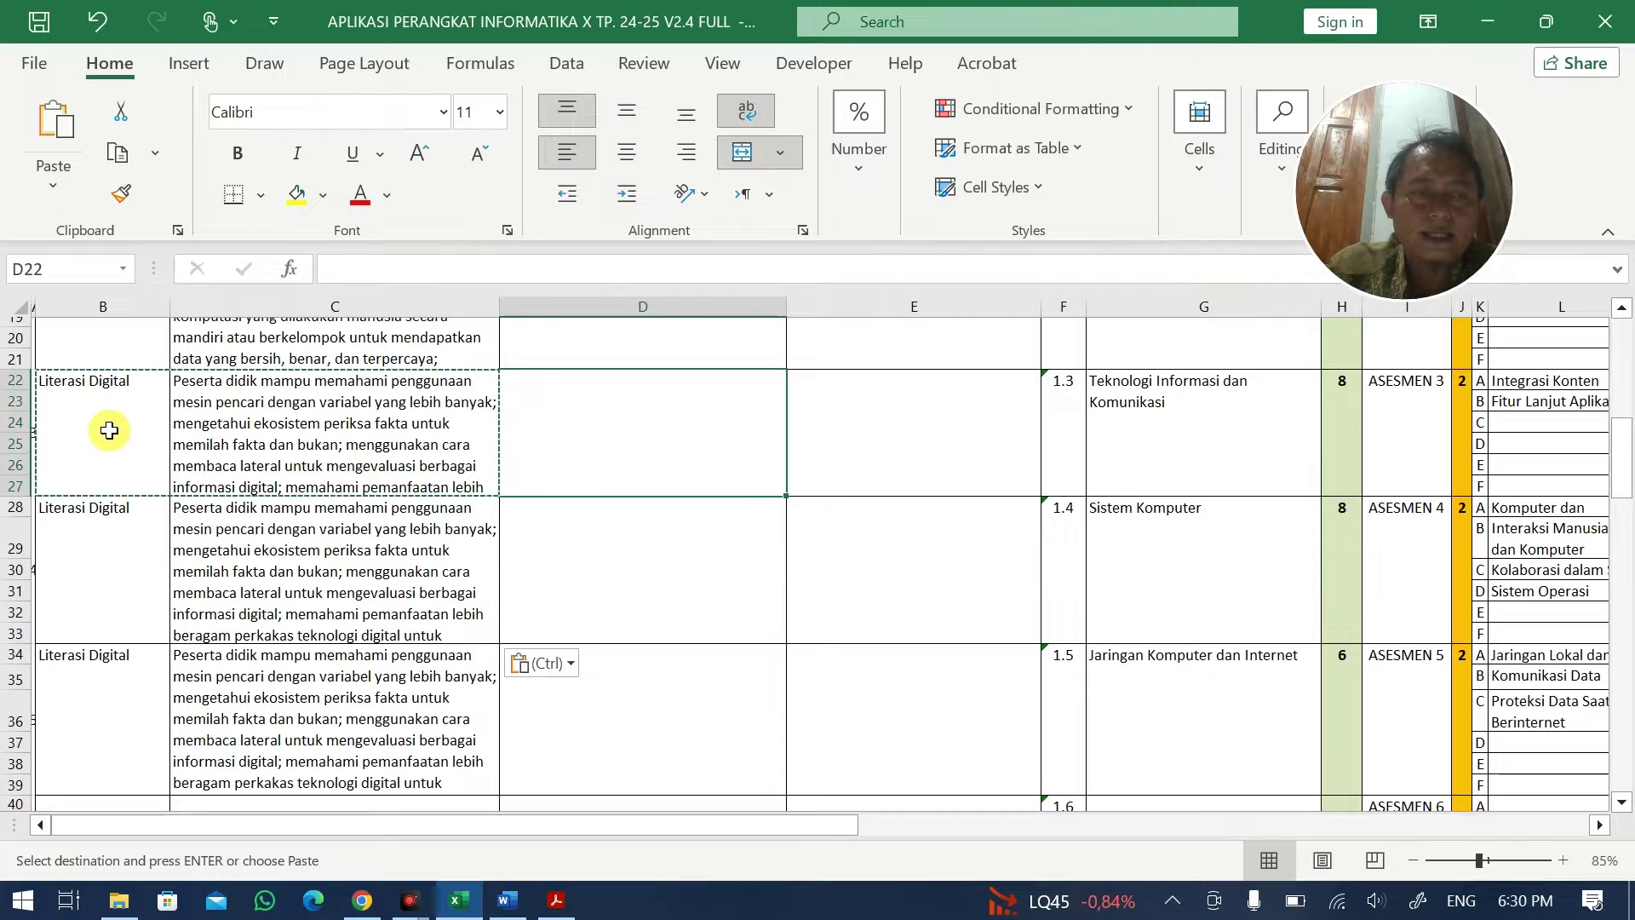
{"action": "scroll", "coordinate": [107, 440], "scroll_direction": "up", "scroll_amount": 2}
{"action": "left_click_drag", "start_coordinate": [85, 434], "coordinate": [235, 441]}
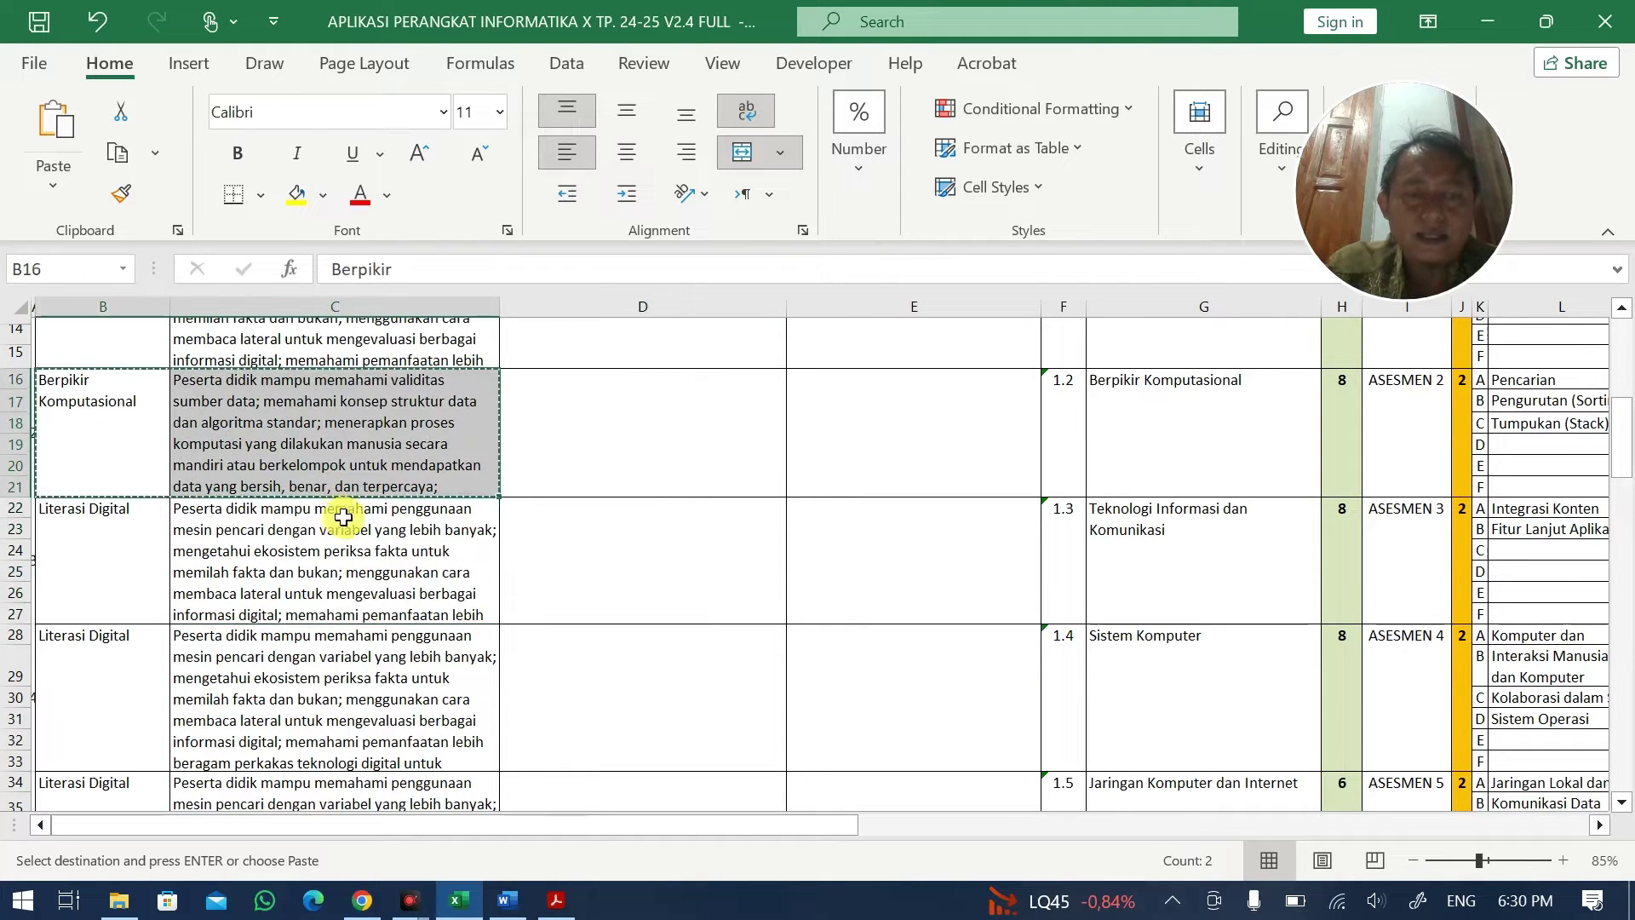
{"action": "scroll", "coordinate": [348, 514], "scroll_direction": "down", "scroll_amount": 14}
{"action": "scroll", "coordinate": [350, 516], "scroll_direction": "down", "scroll_amount": 2}
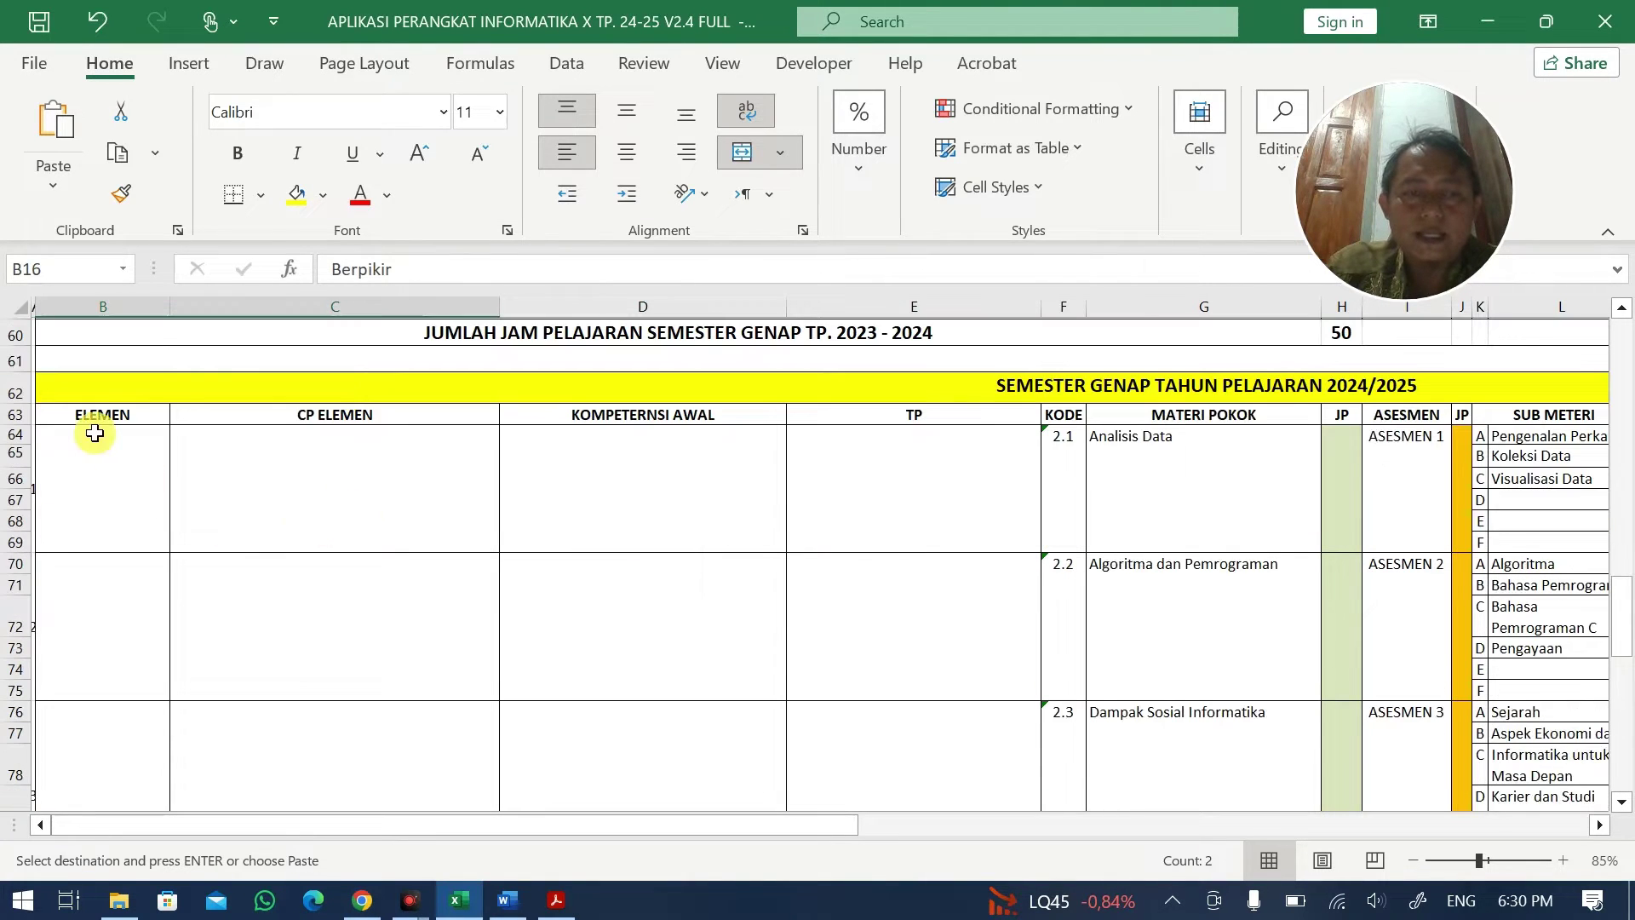
{"action": "left_click", "coordinate": [93, 471]}
{"action": "key", "text": "ctrl+v"}
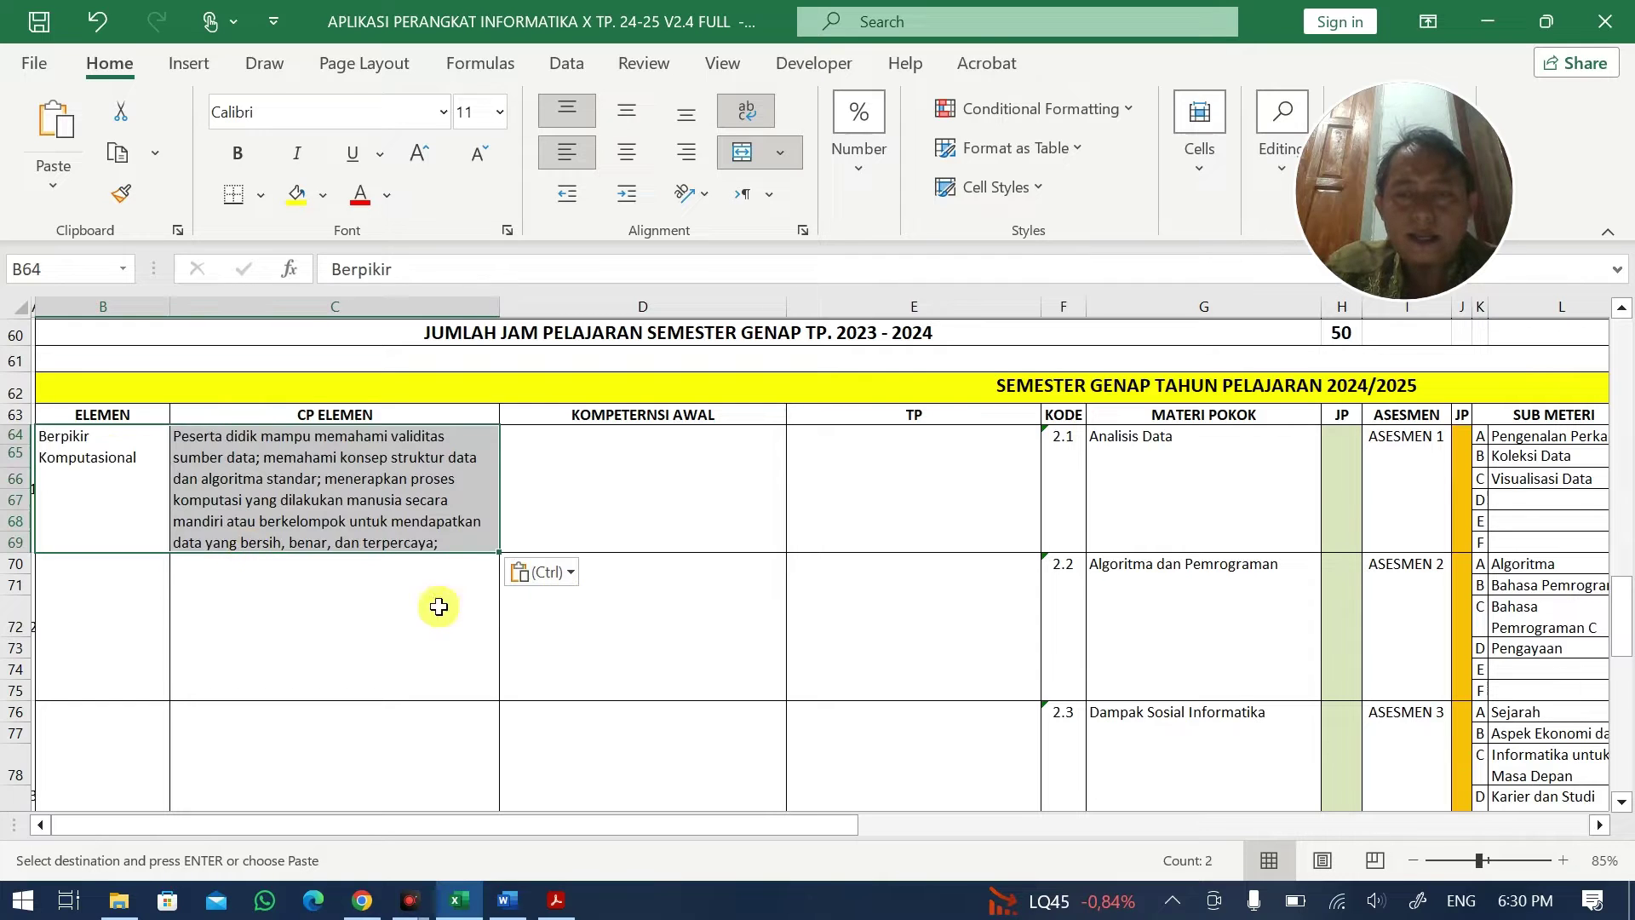
- Paste the same Berpikir Komputasional ELEMEN and CP ELEMEN entries into code 2.2, Algoritma dan Pemrograman
{"action": "left_click_drag", "start_coordinate": [77, 605], "coordinate": [175, 591]}
{"action": "key", "text": "ctrl+v"}
{"action": "scroll", "coordinate": [219, 603], "scroll_direction": "down", "scroll_amount": 3}
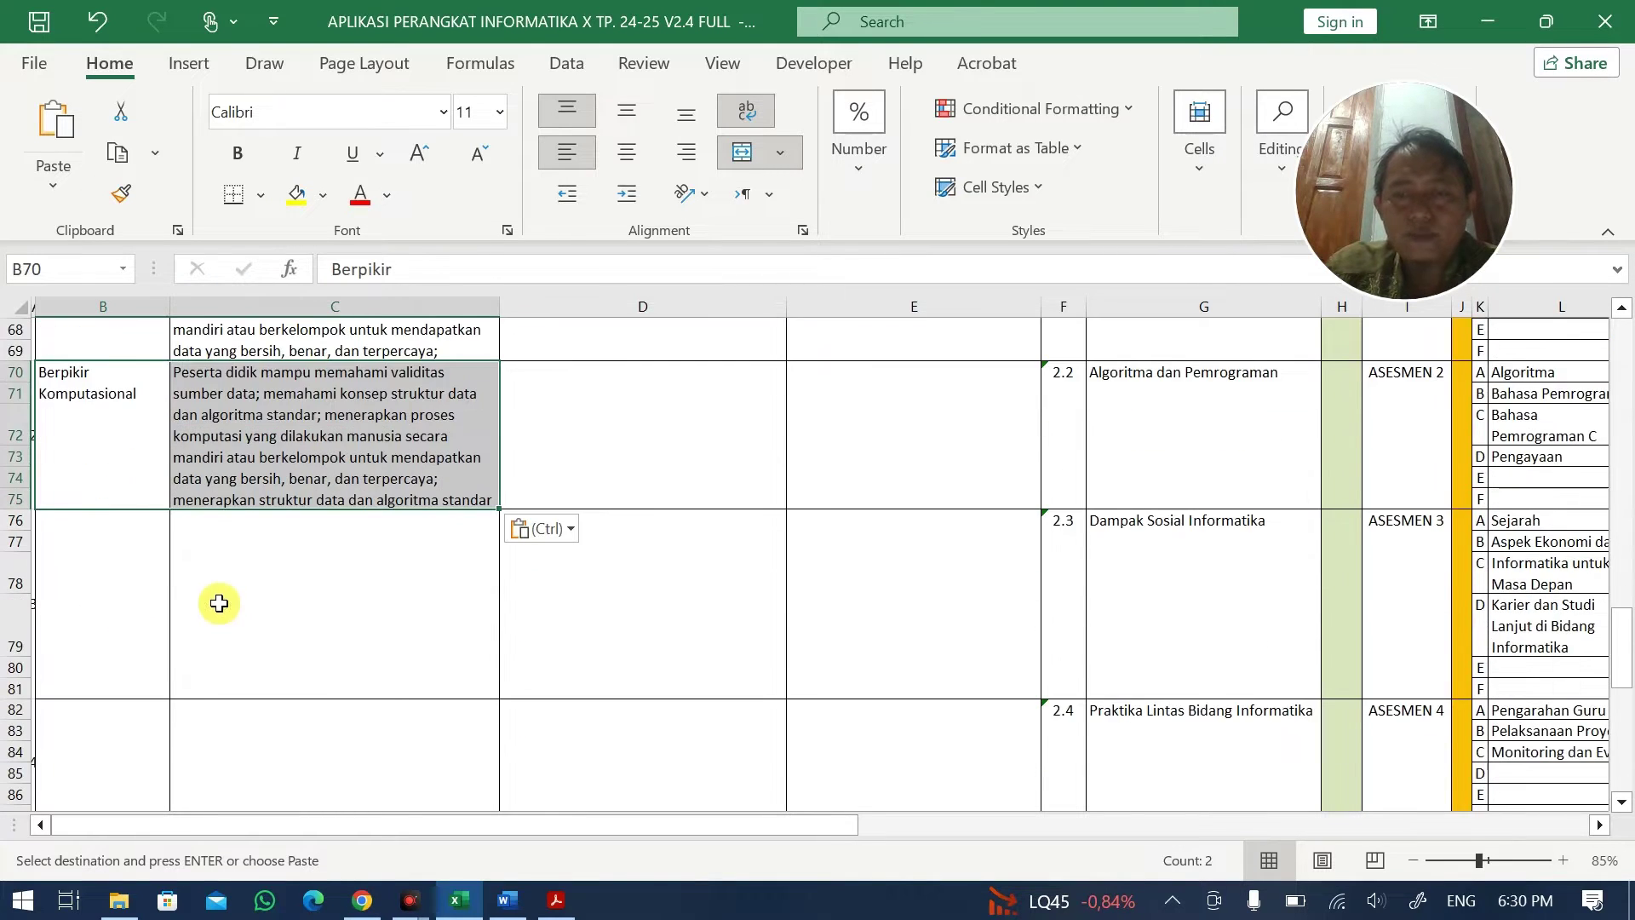
{"action": "scroll", "coordinate": [110, 611], "scroll_direction": "down", "scroll_amount": 2}
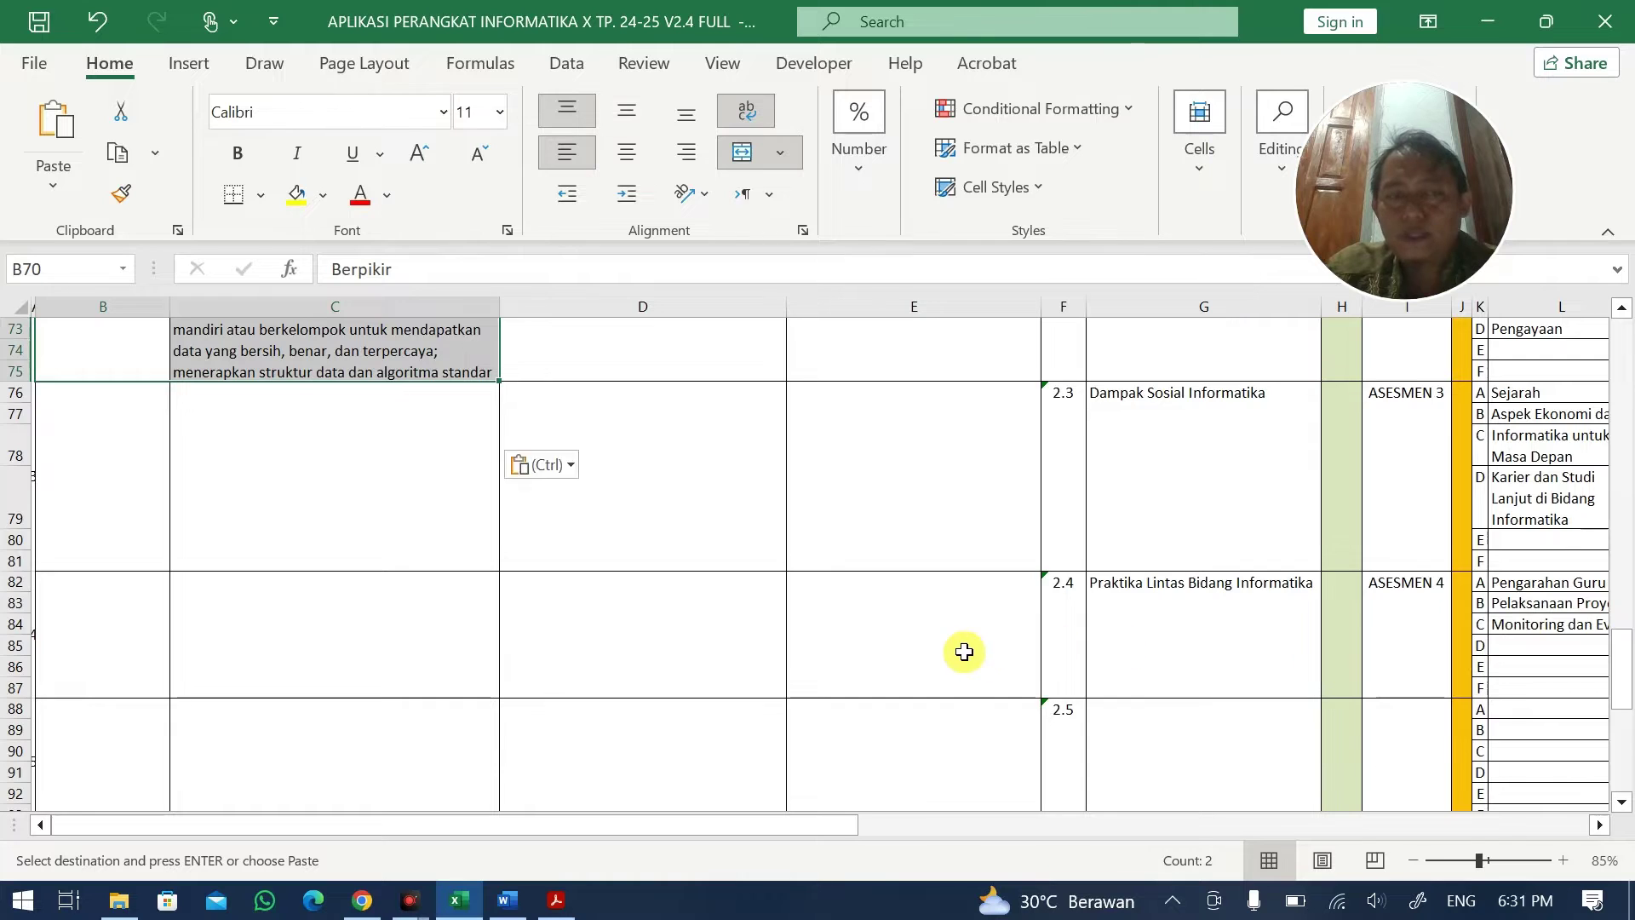
- Copy the Literasi Digital ELEMEN and CP ELEMEN entries of code 1.5 to code 2.3, Dampak Sosial Informatika
{"action": "scroll", "coordinate": [958, 651], "scroll_direction": "up", "scroll_amount": 10}
{"action": "scroll", "coordinate": [919, 653], "scroll_direction": "up", "scroll_amount": 4}
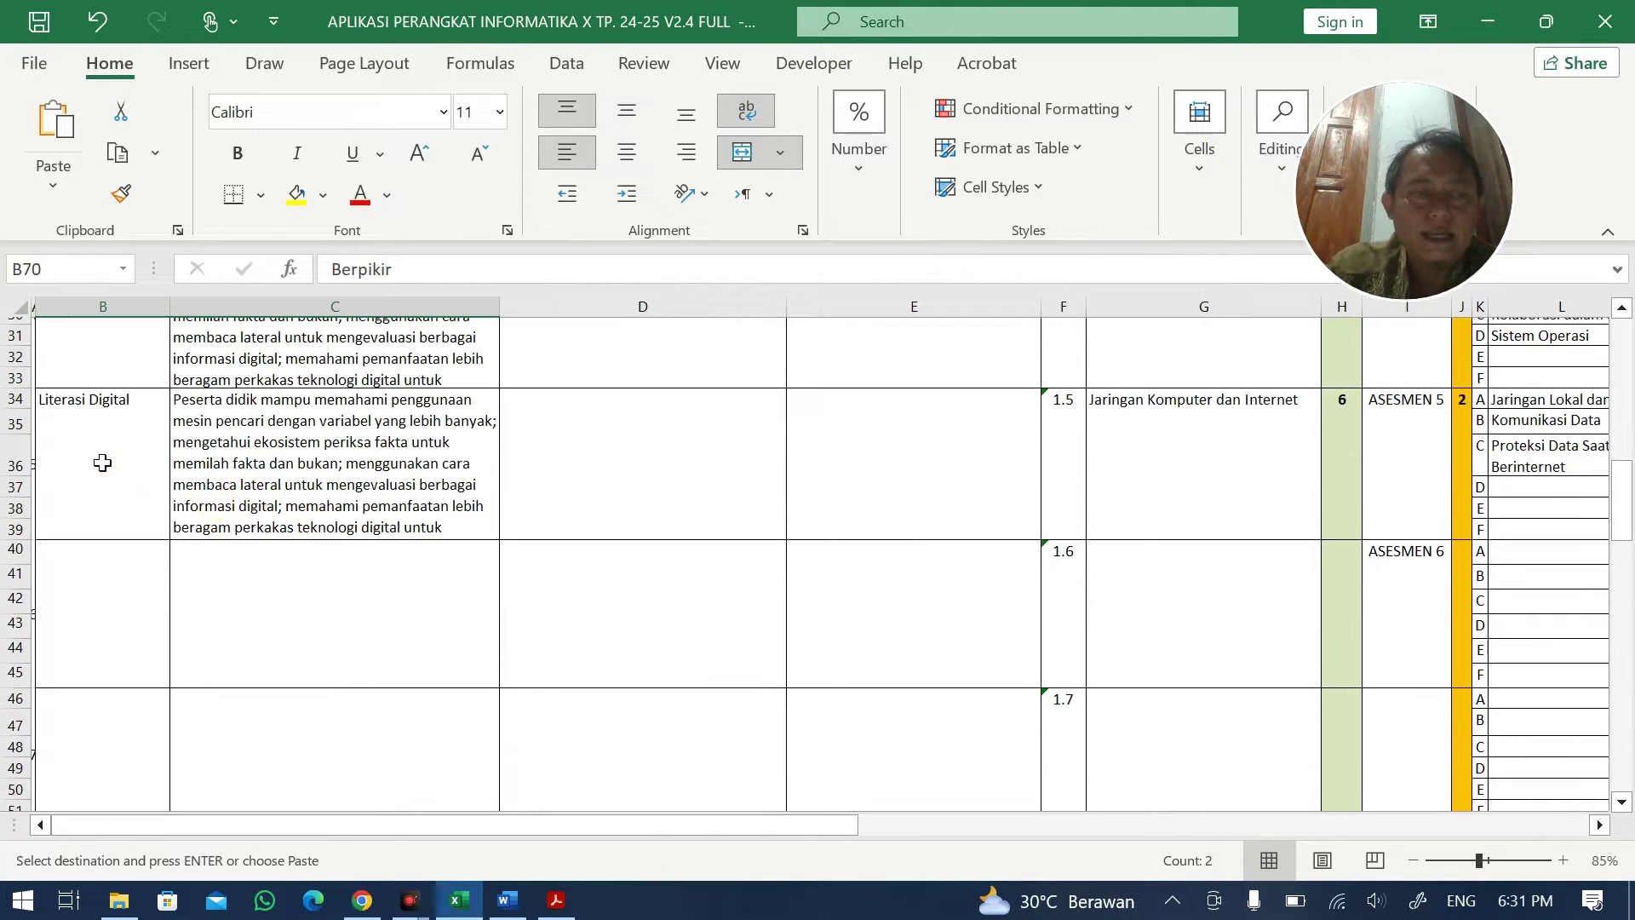
{"action": "left_click_drag", "start_coordinate": [103, 463], "coordinate": [217, 460]}
{"action": "key", "text": "ctrl+c"}
{"action": "scroll", "coordinate": [400, 602], "scroll_direction": "down", "scroll_amount": 9}
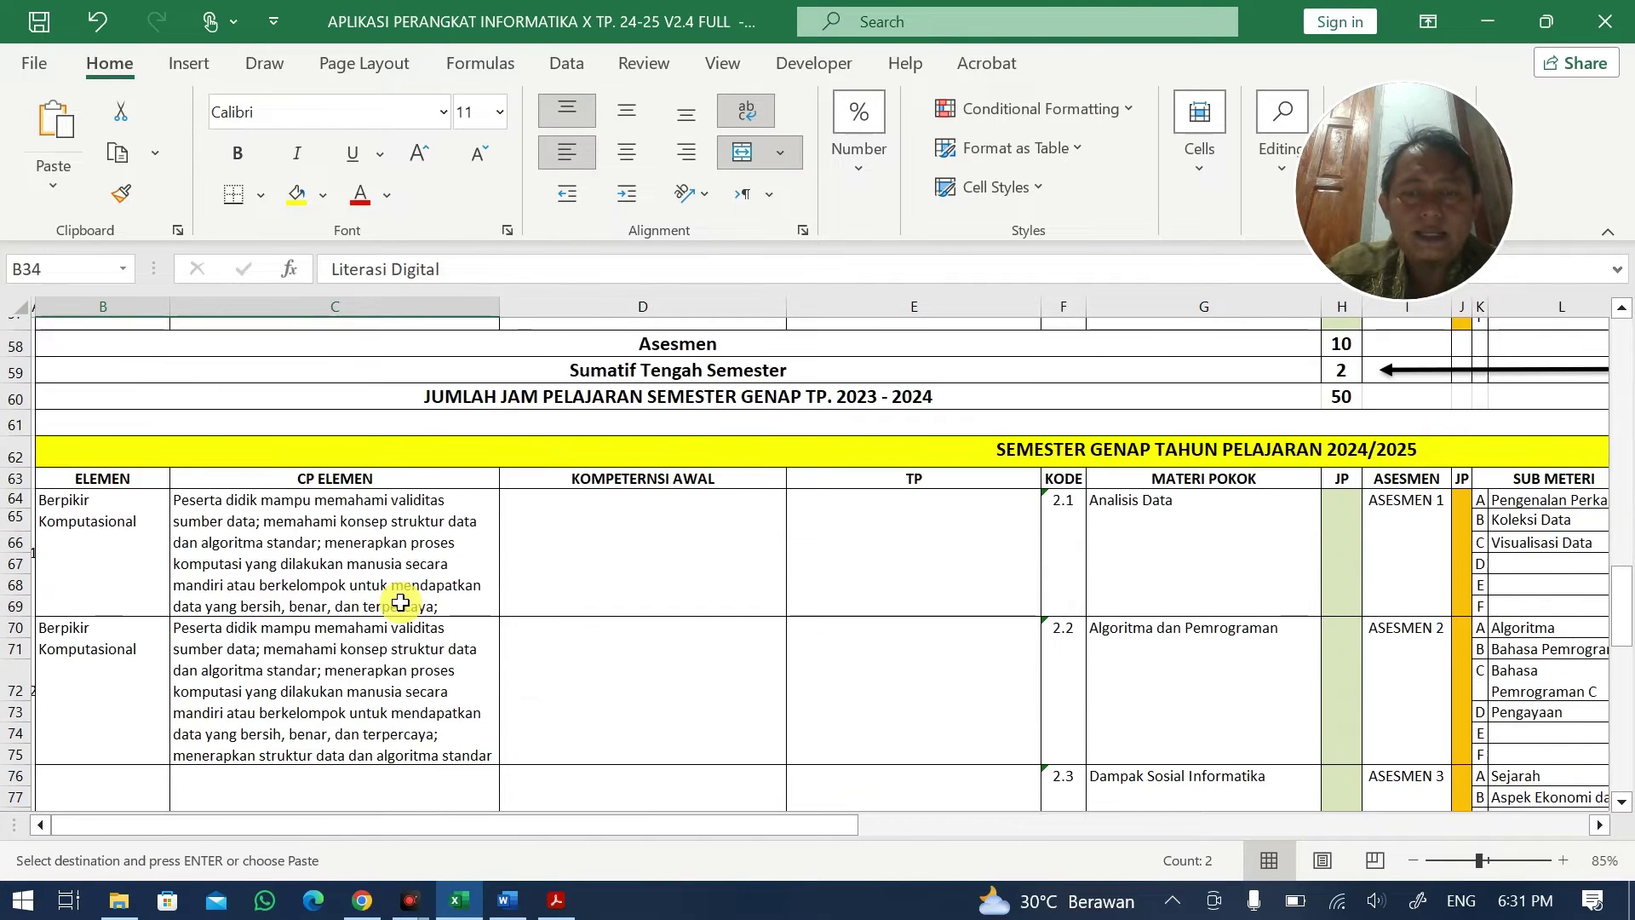
{"action": "scroll", "coordinate": [400, 602], "scroll_direction": "down", "scroll_amount": 3}
{"action": "left_click", "coordinate": [128, 603]}
{"action": "key", "text": "ctrl+v"}
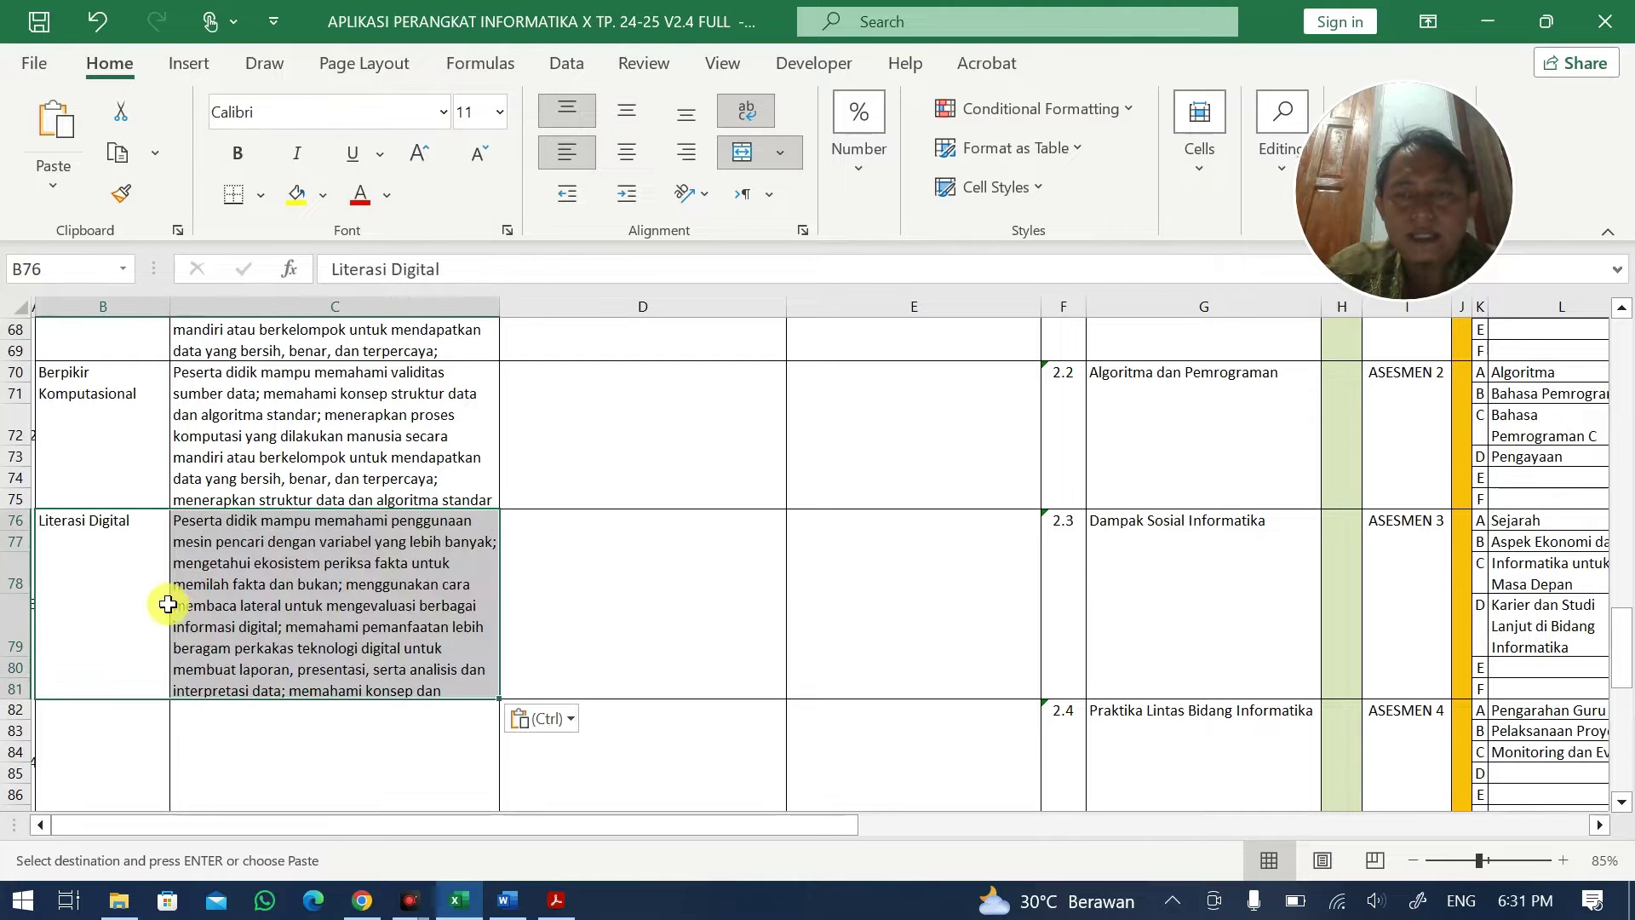
- Paste the same Literasi Digital ELEMEN and CP ELEMEN entries into code 2.4, Praktika Lintas Bidang Informatika
{"action": "scroll", "coordinate": [103, 646], "scroll_direction": "down", "scroll_amount": 2}
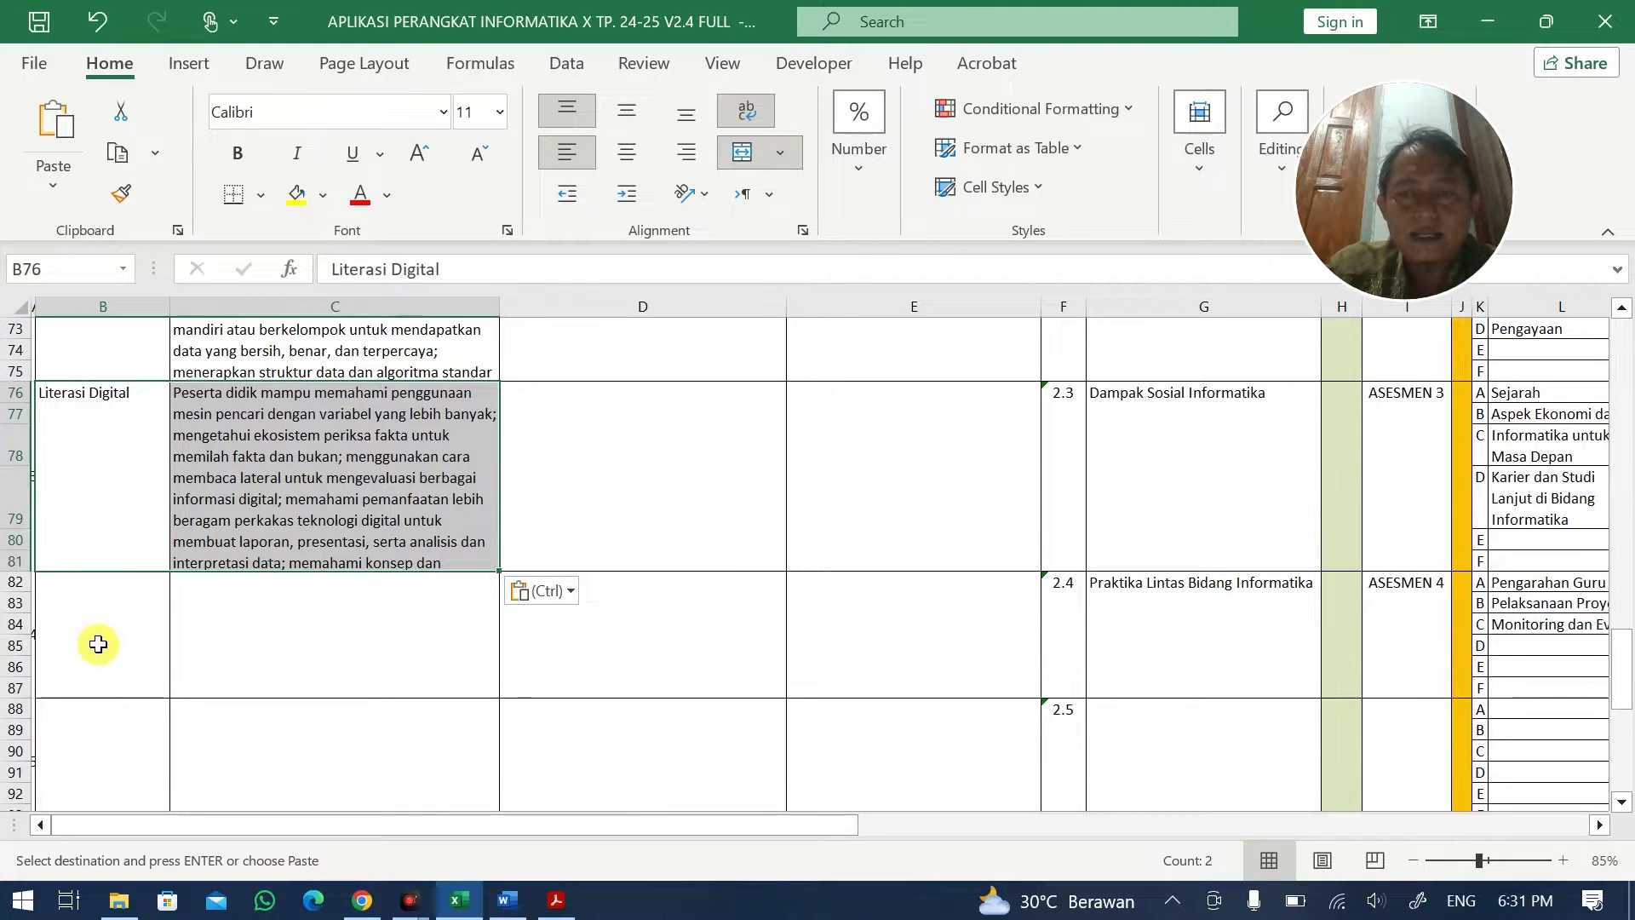
{"action": "left_click", "coordinate": [97, 644]}
{"action": "key", "text": "ctrl+v"}
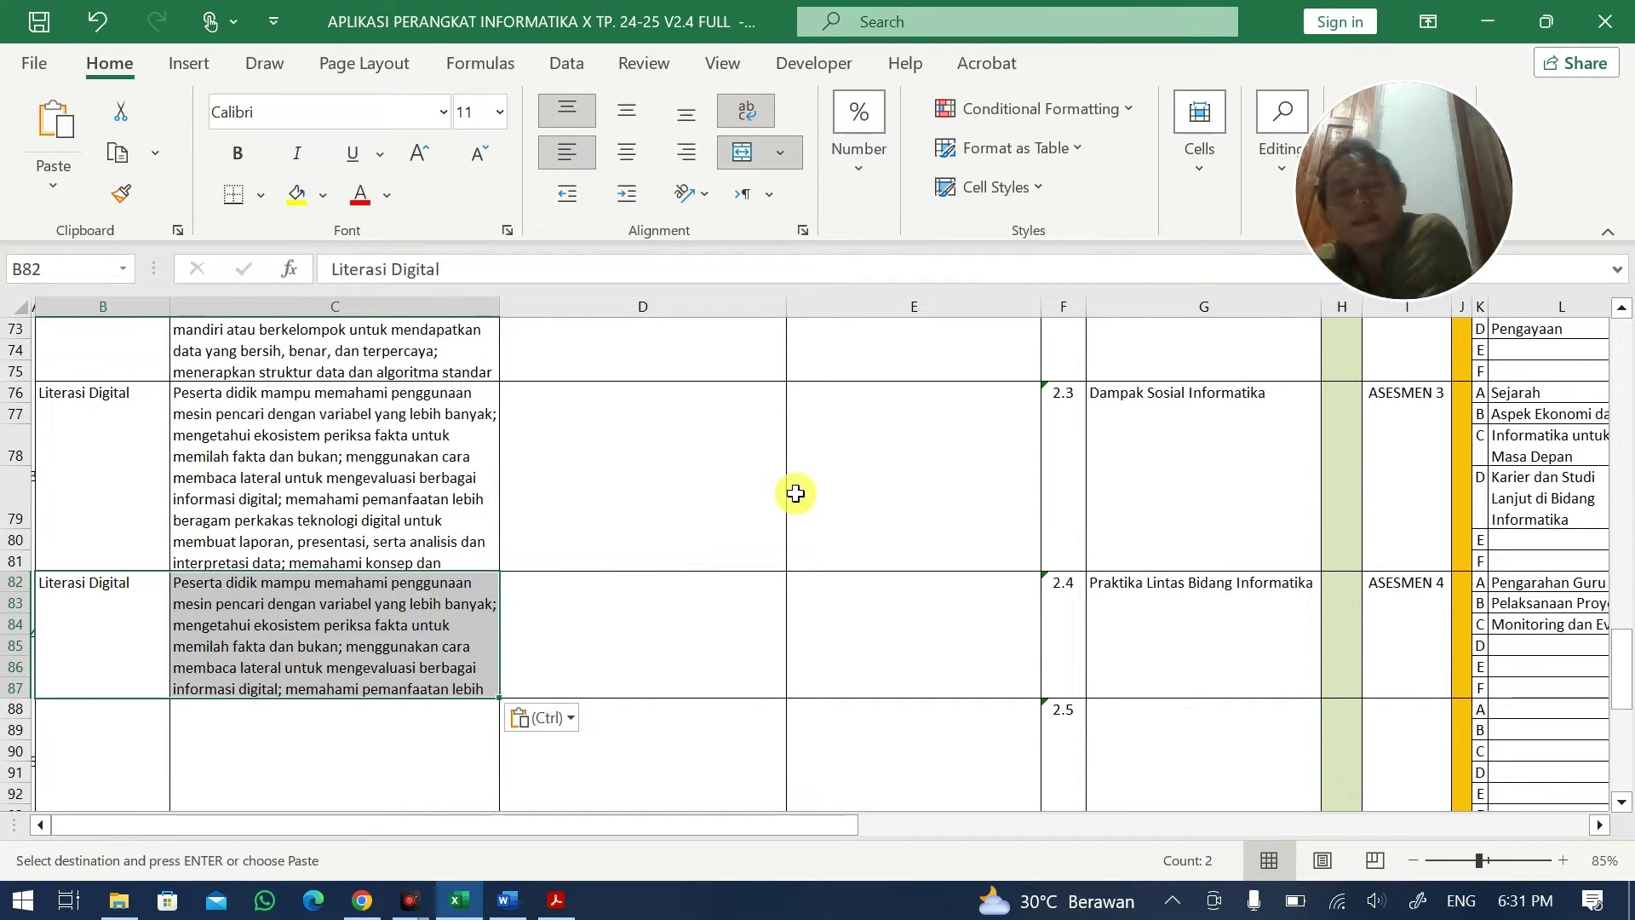
- Review the ELEMEN and CP ELEMEN entries of both semesters and the KOMPETENSI AWAL, TP and PERTANYAAN PEMANTIK columns of code 1.1
{"action": "scroll", "coordinate": [797, 526], "scroll_direction": "up", "scroll_amount": 5}
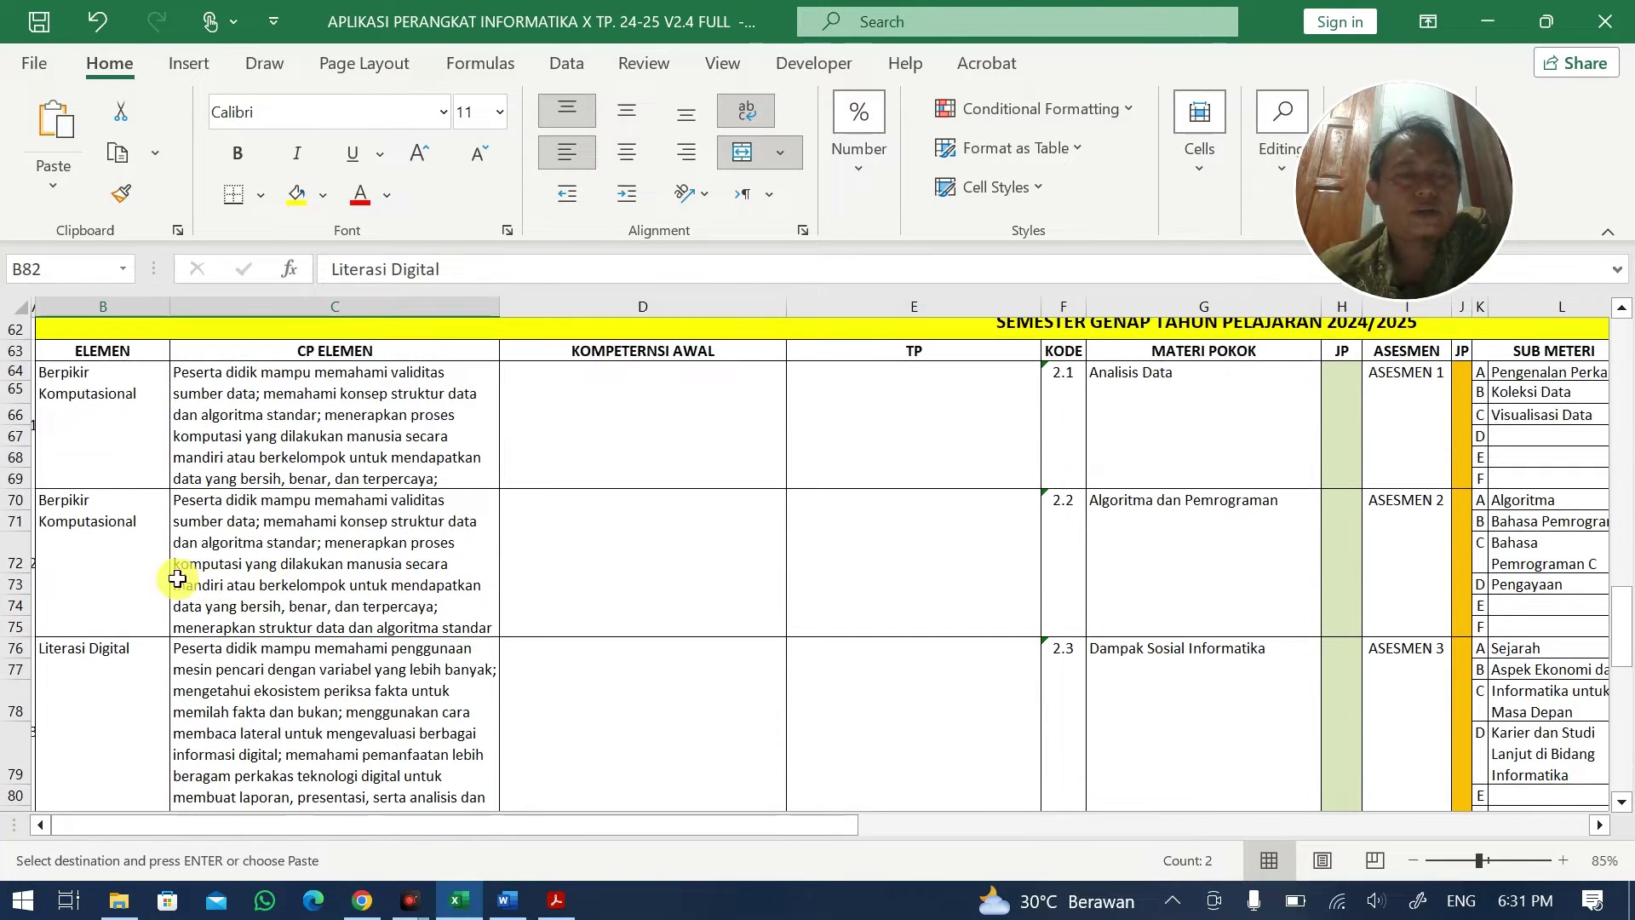
{"action": "left_click_drag", "start_coordinate": [133, 551], "coordinate": [330, 549]}
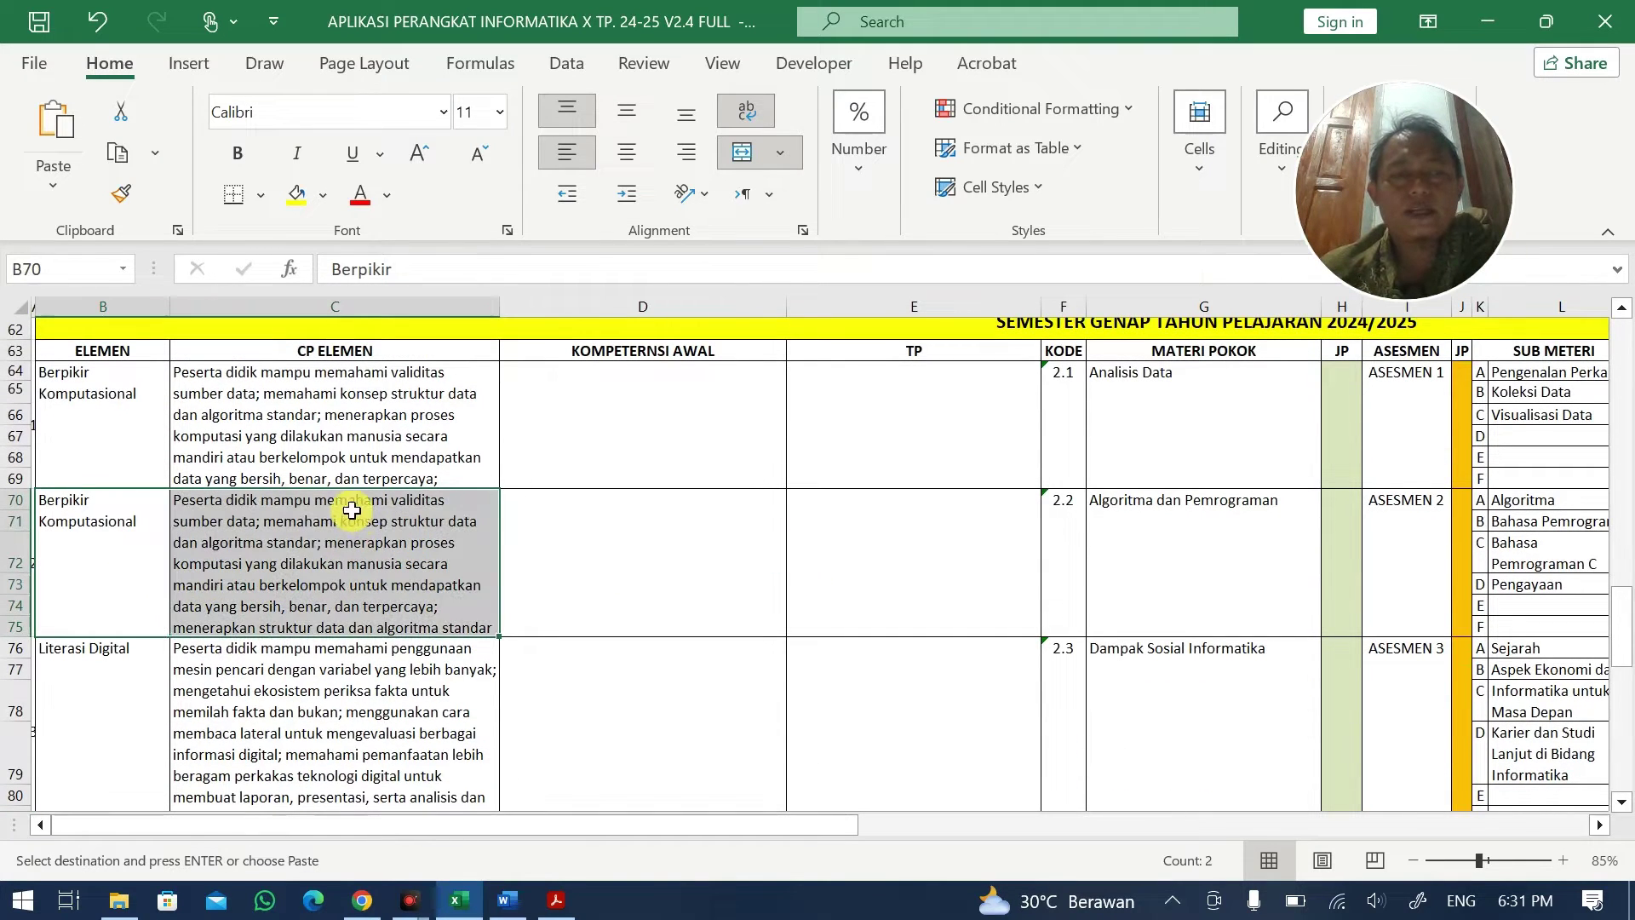
{"action": "scroll", "coordinate": [337, 503], "scroll_direction": "up", "scroll_amount": 13}
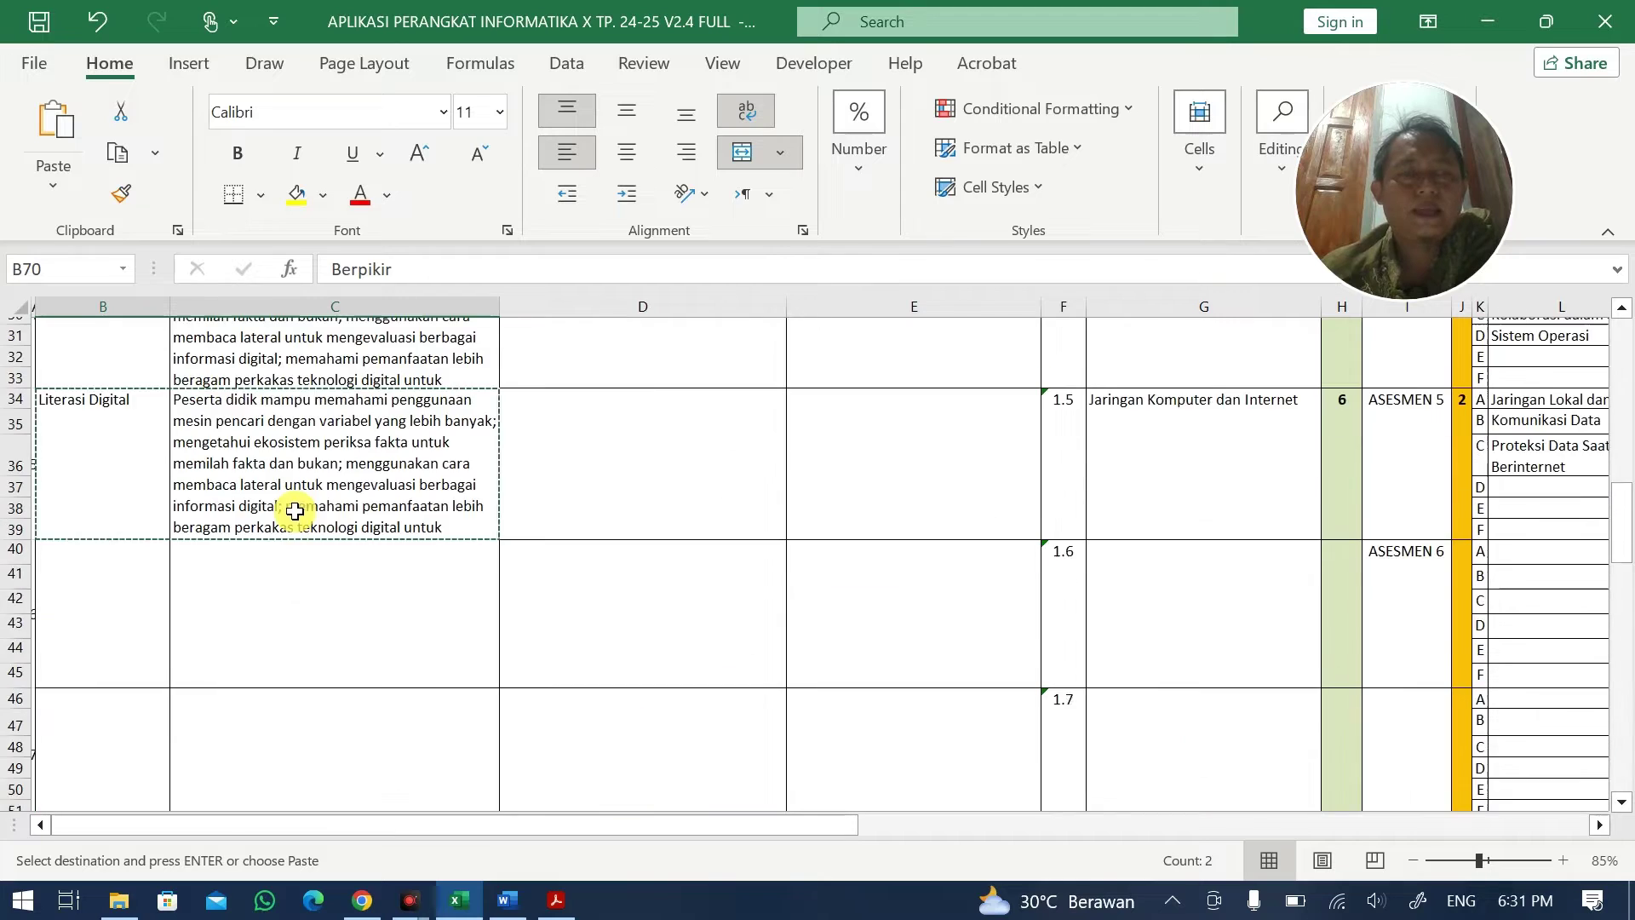
{"action": "scroll", "coordinate": [303, 509], "scroll_direction": "up", "scroll_amount": 6}
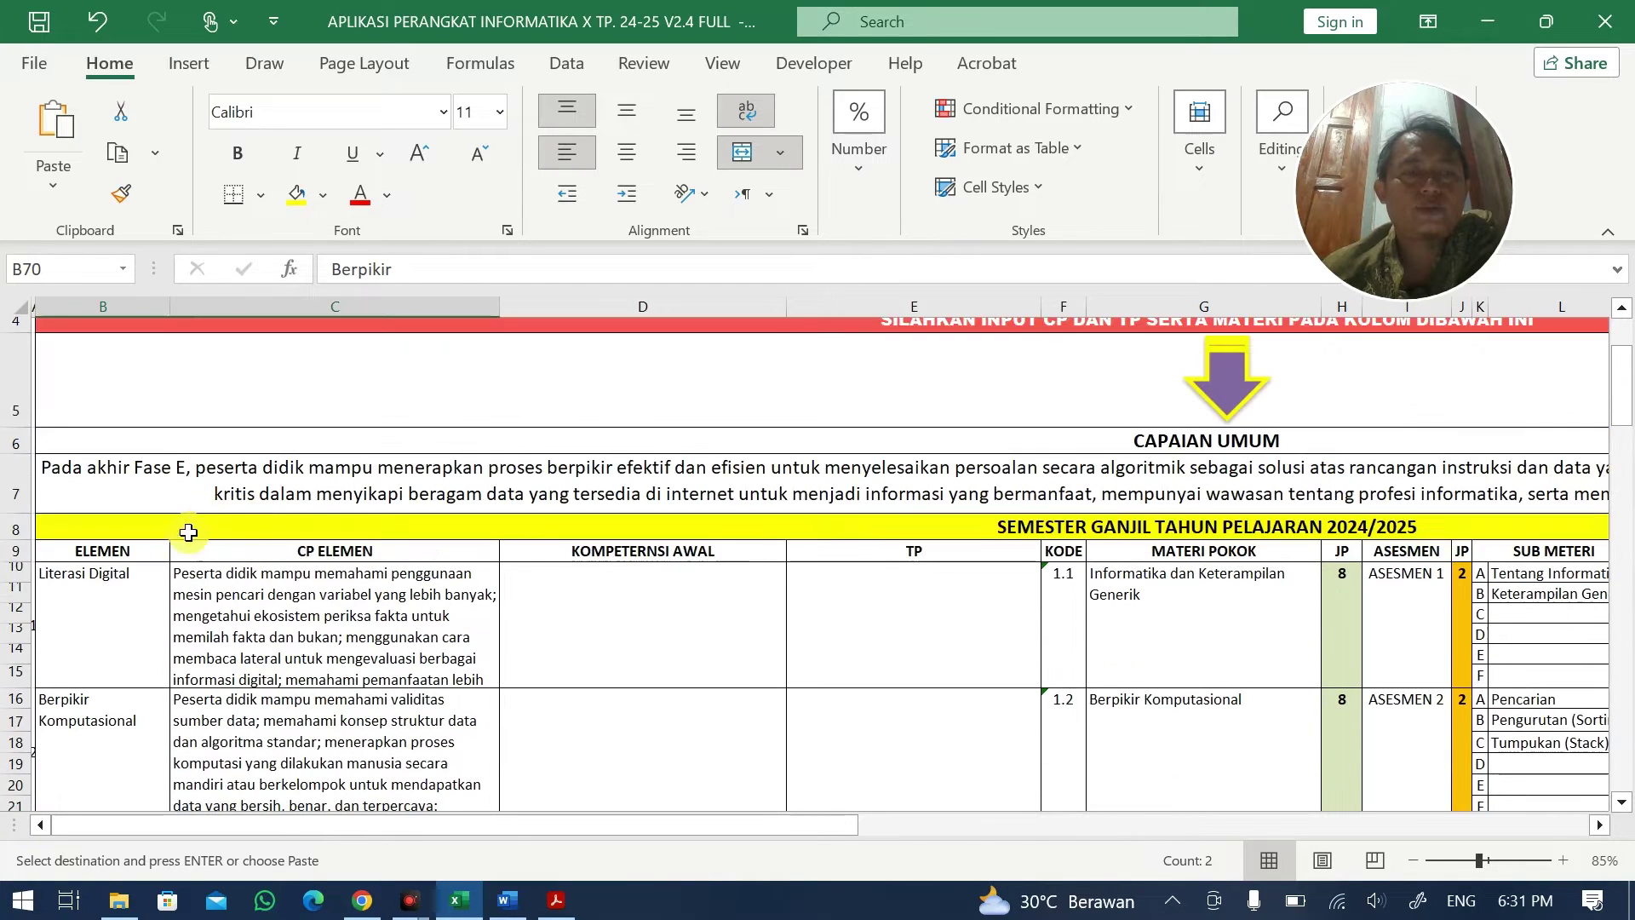
{"action": "scroll", "coordinate": [585, 536], "scroll_direction": "up", "scroll_amount": 1}
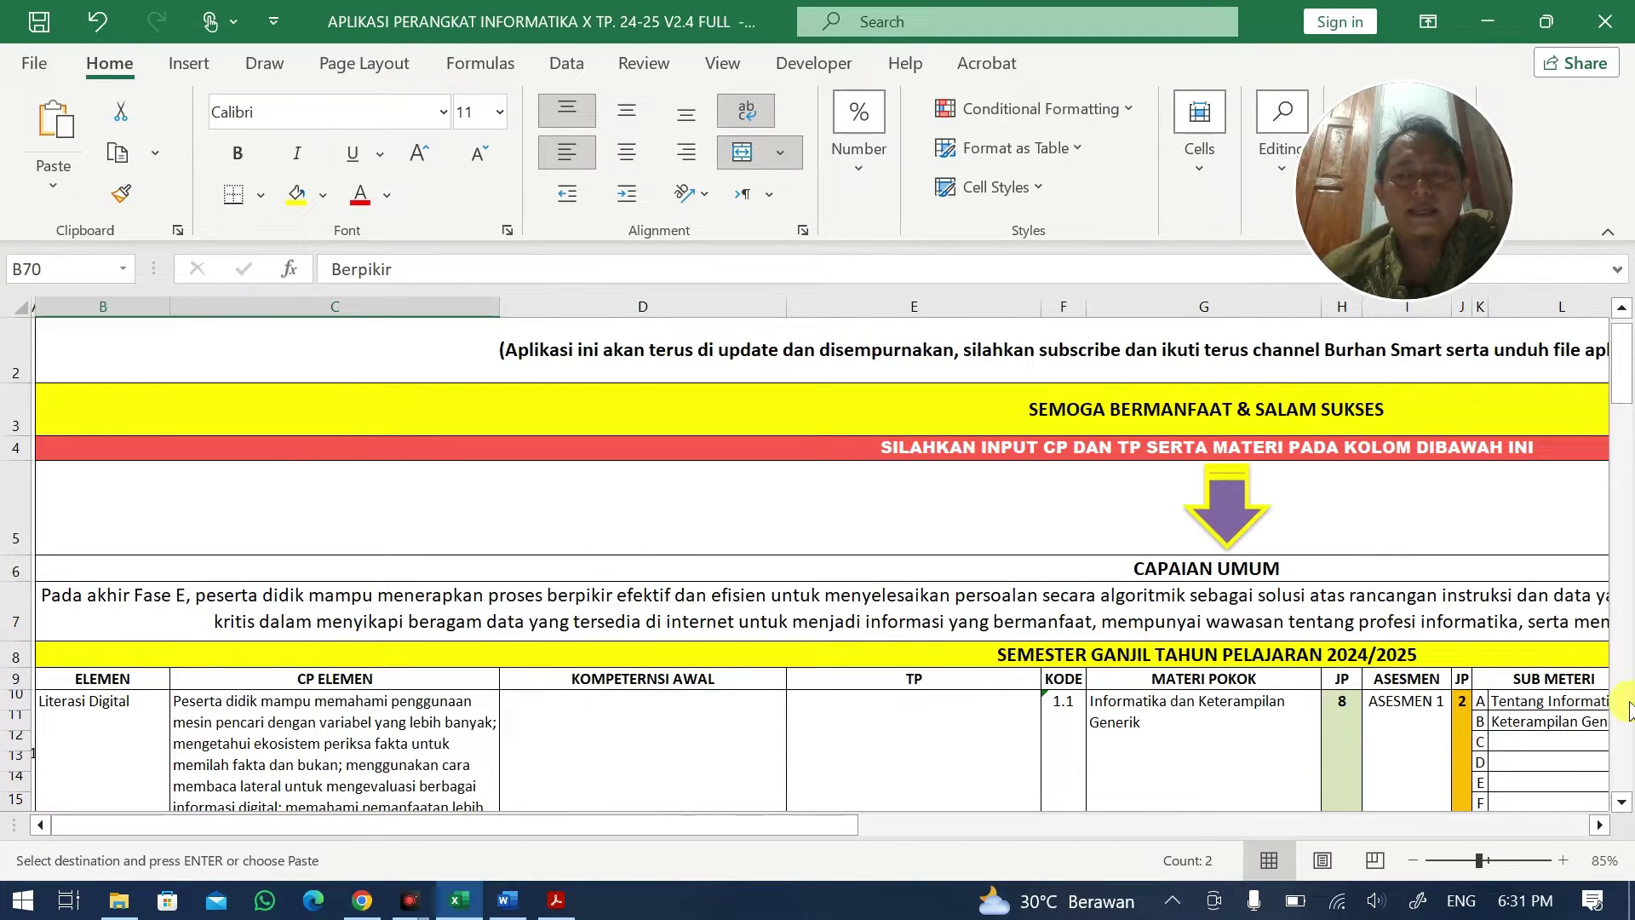
{"action": "left_click", "coordinate": [751, 746]}
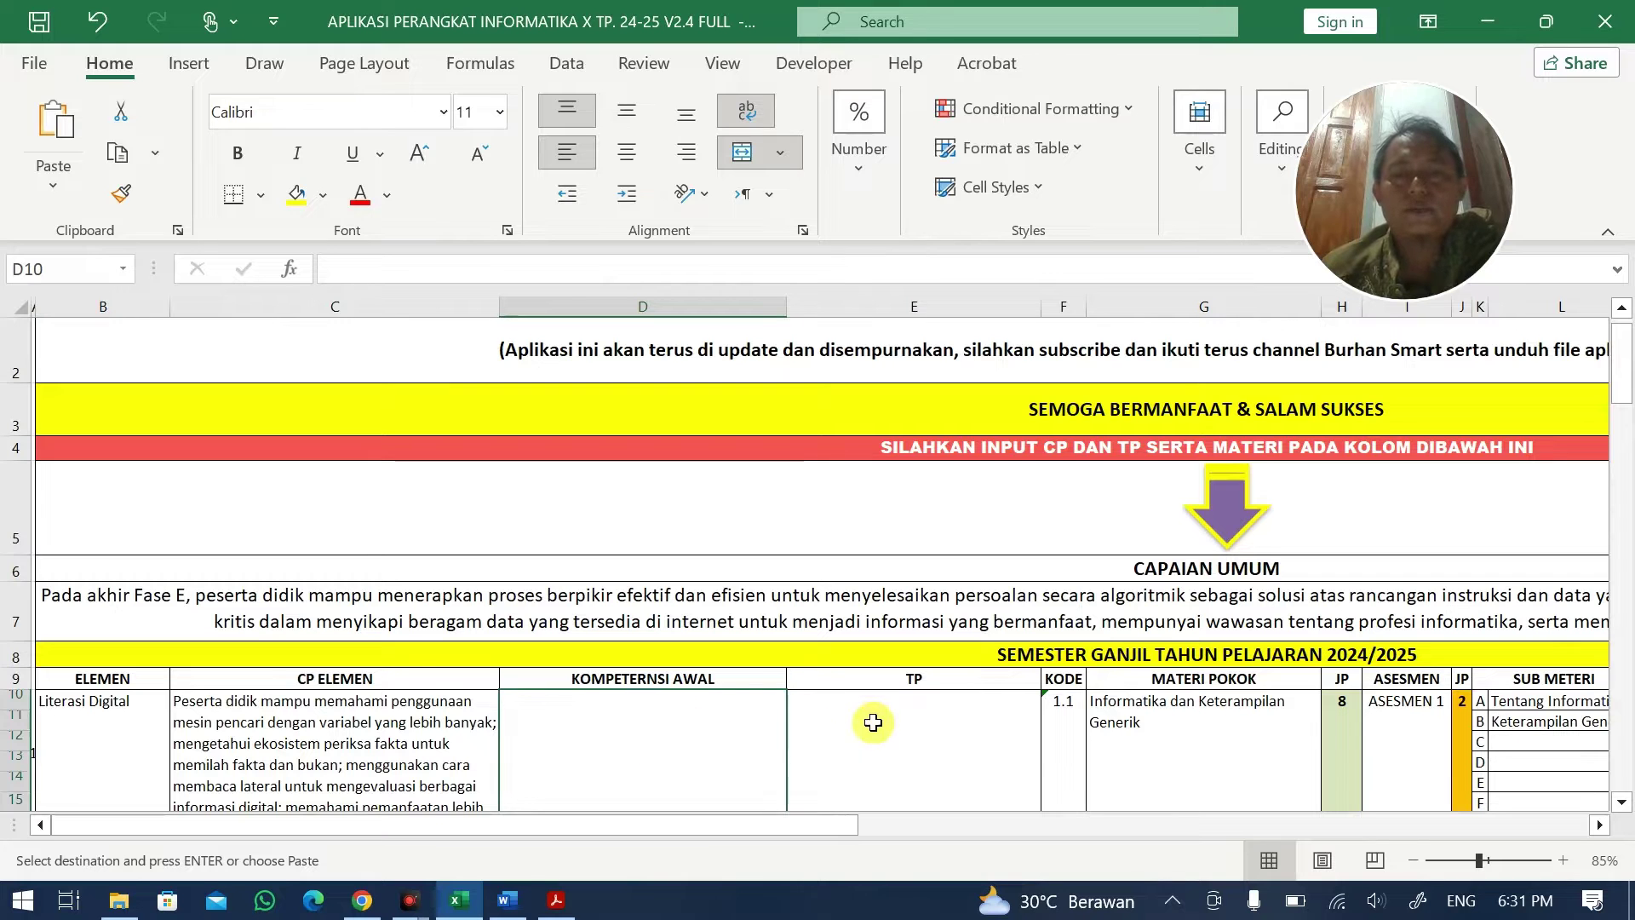
{"action": "left_click", "coordinate": [915, 729]}
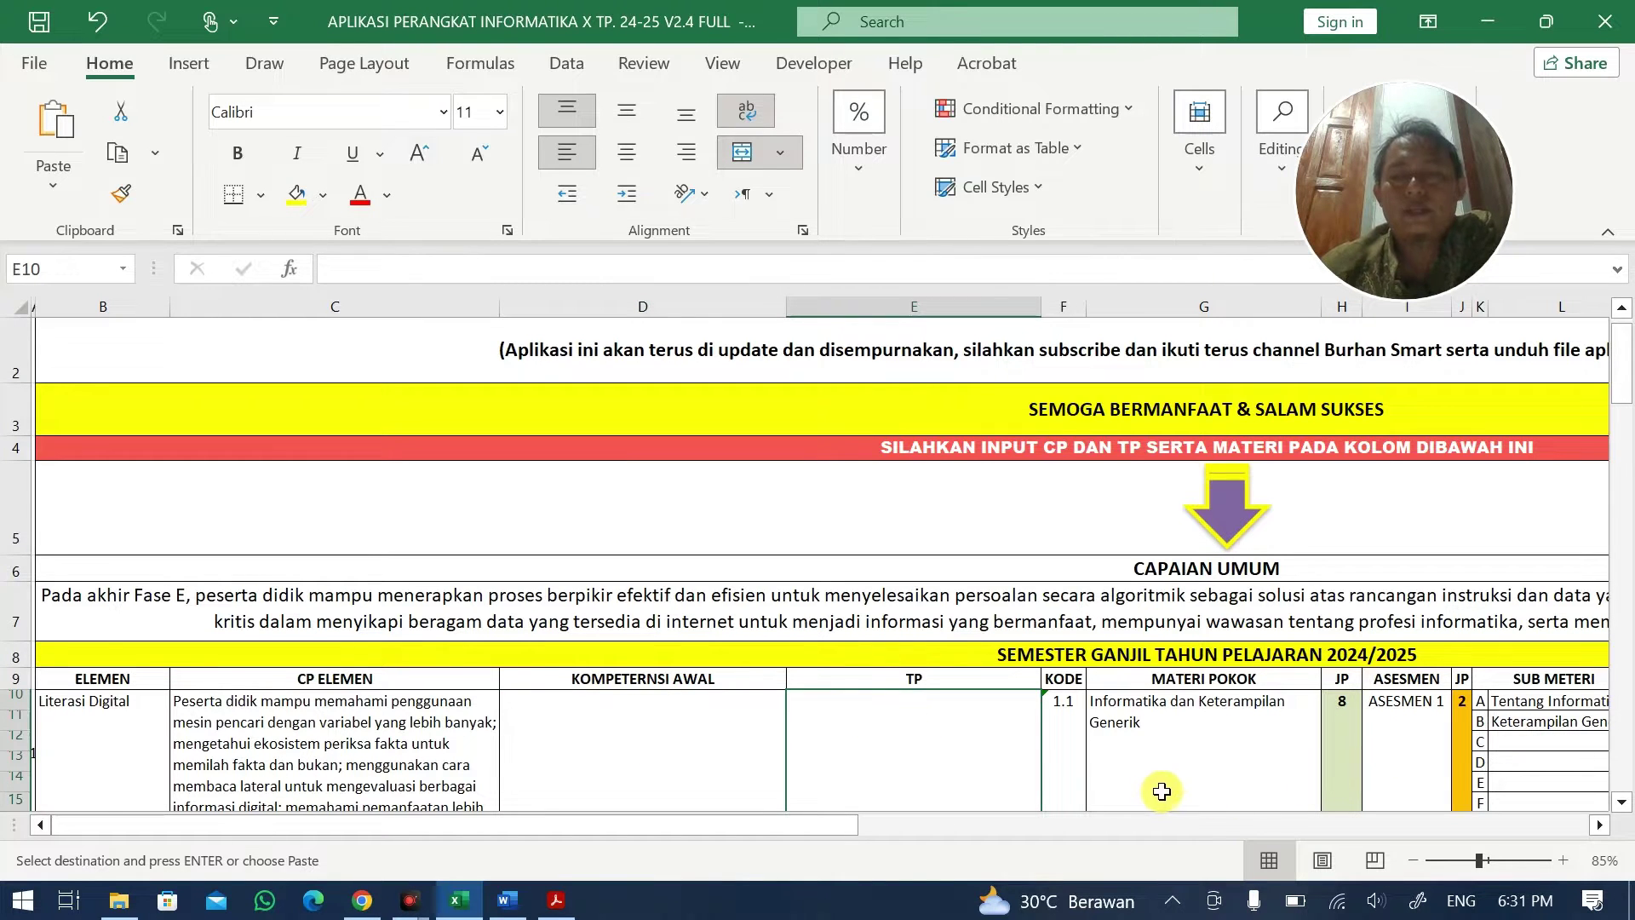
{"action": "scroll", "coordinate": [1166, 767], "scroll_direction": "down", "scroll_amount": 1}
{"action": "left_click", "coordinate": [1447, 700]}
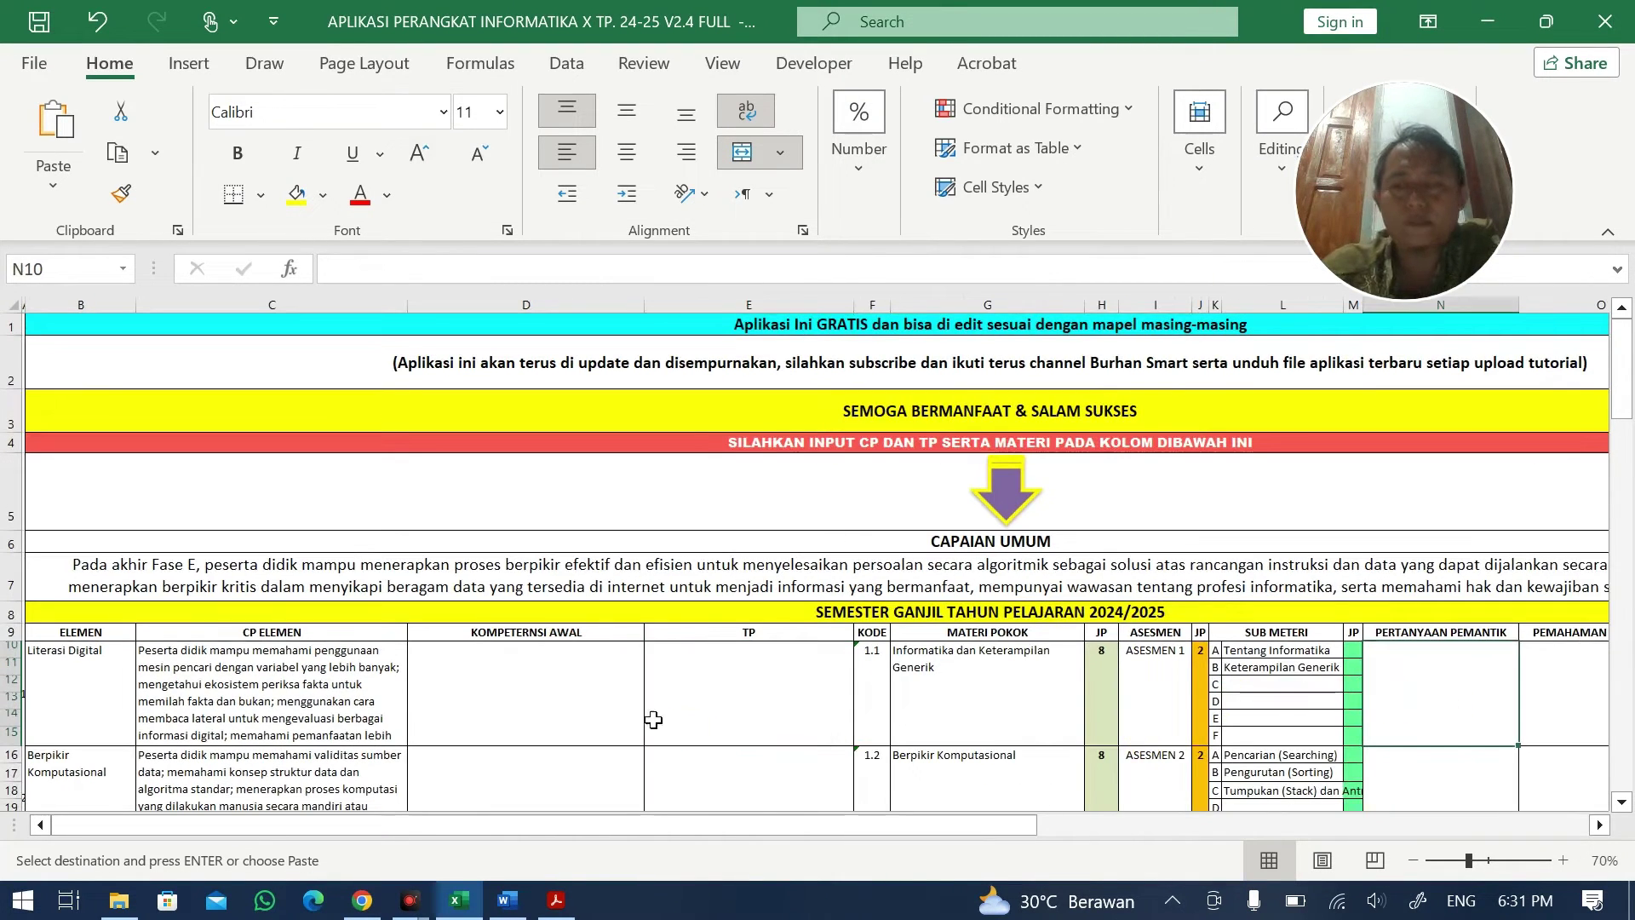
{"action": "scroll", "coordinate": [577, 695], "scroll_direction": "down", "scroll_amount": 1}
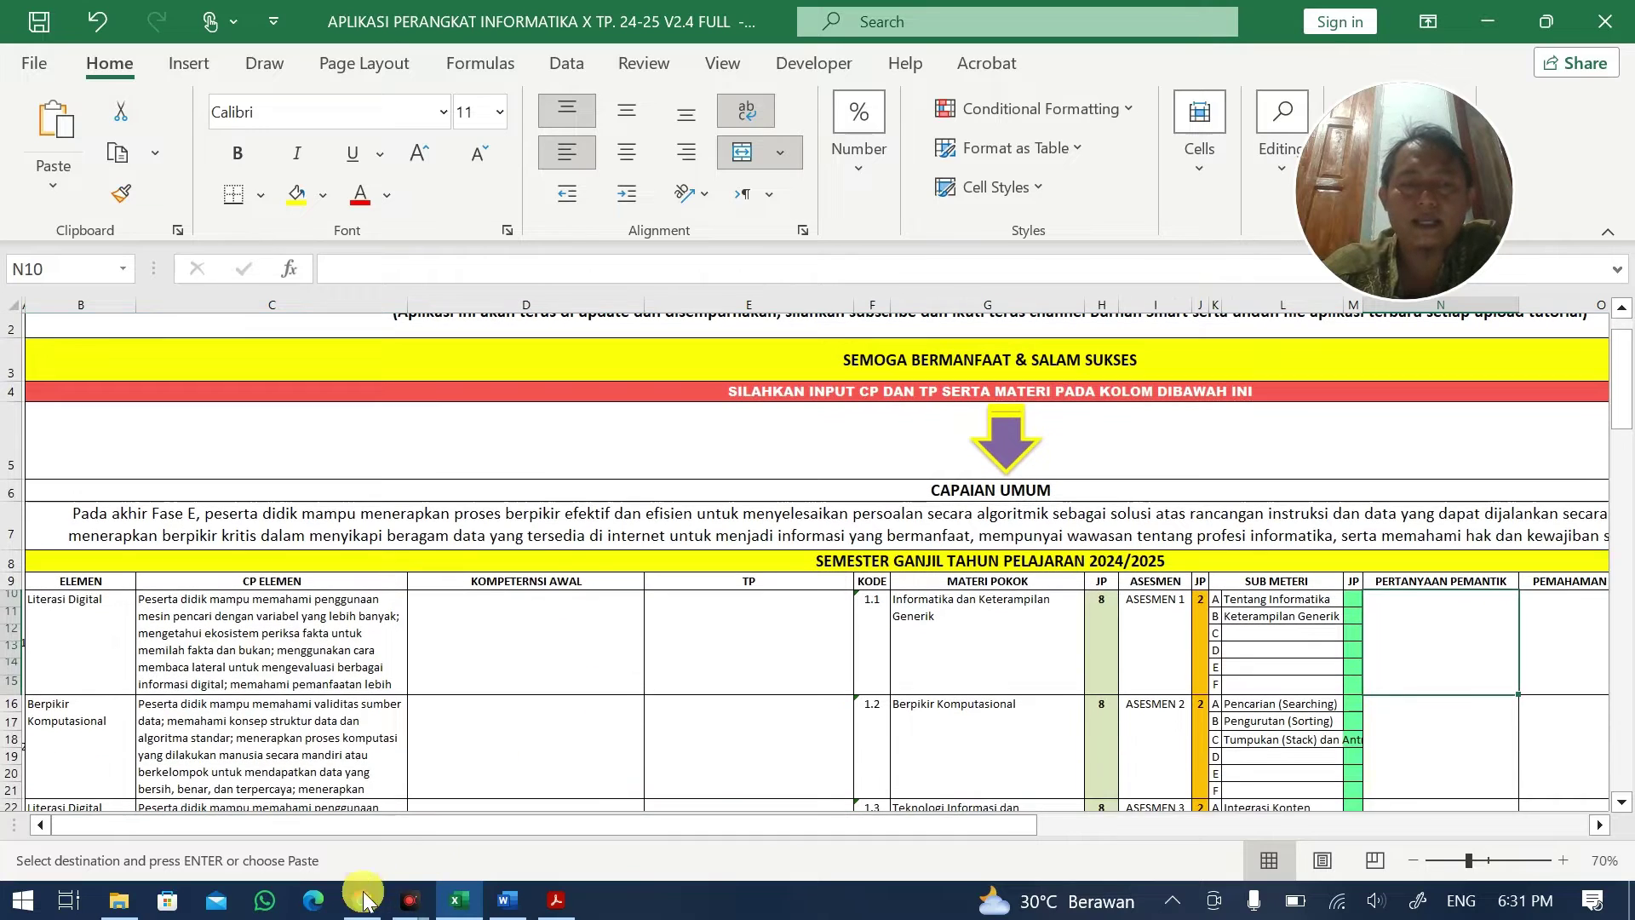
- Open the text file BUAT MODUL AJAR PENDIDIKAN AGAMA IS from the D: drive's PERANGKAT 2024-2025 folder and copy its whole prompt
{"action": "left_click", "coordinate": [119, 901]}
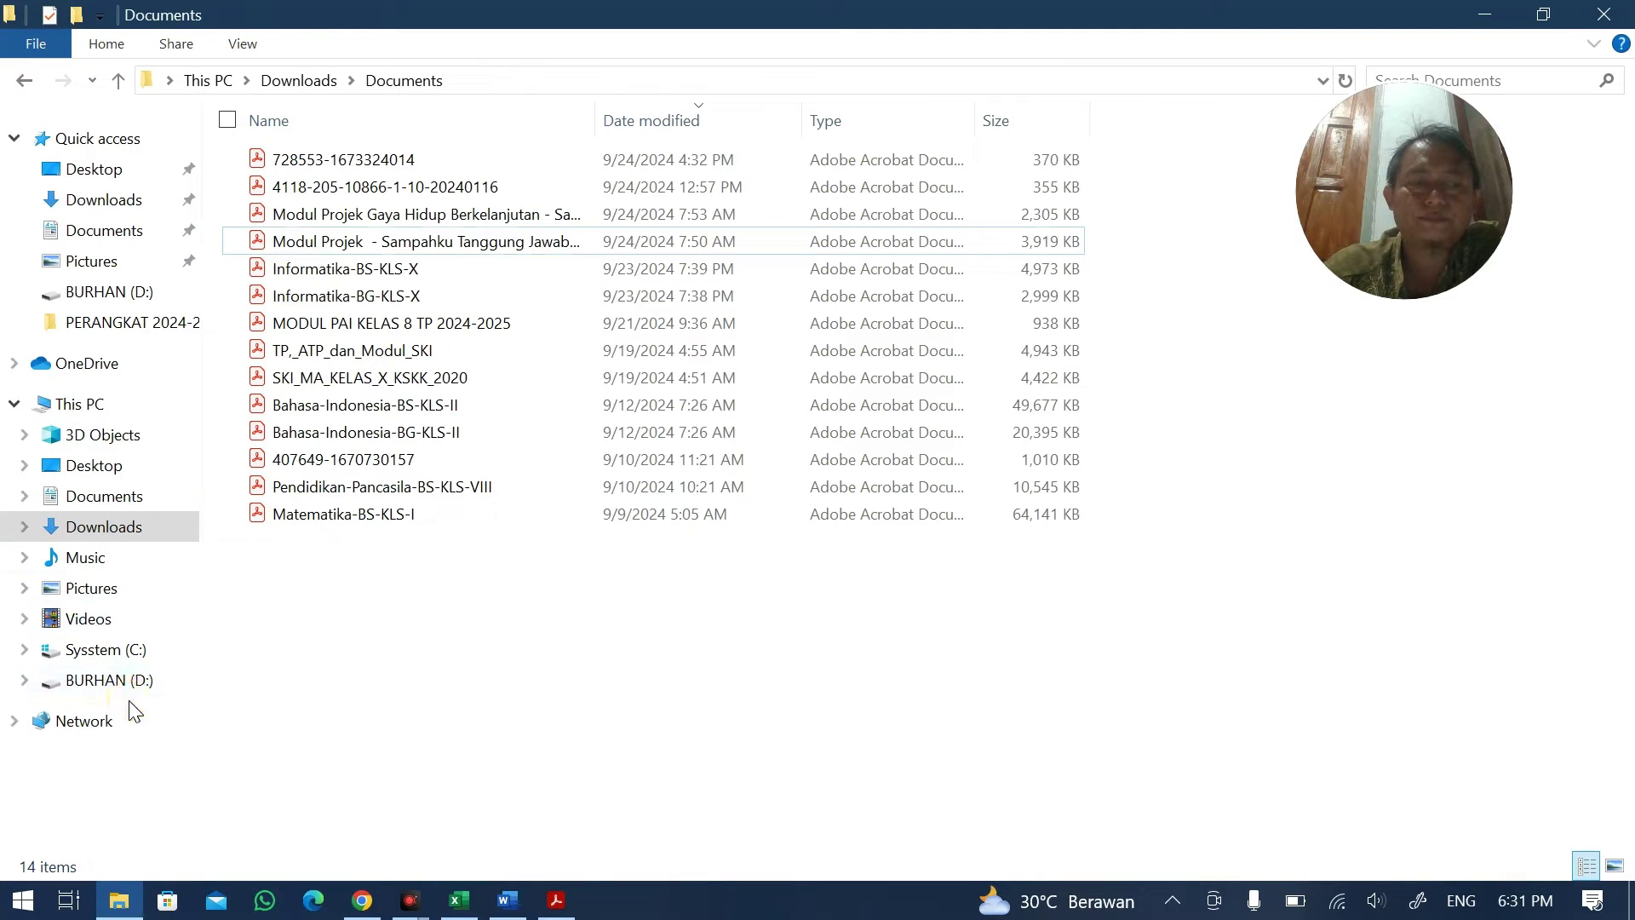
{"action": "left_click", "coordinate": [143, 681]}
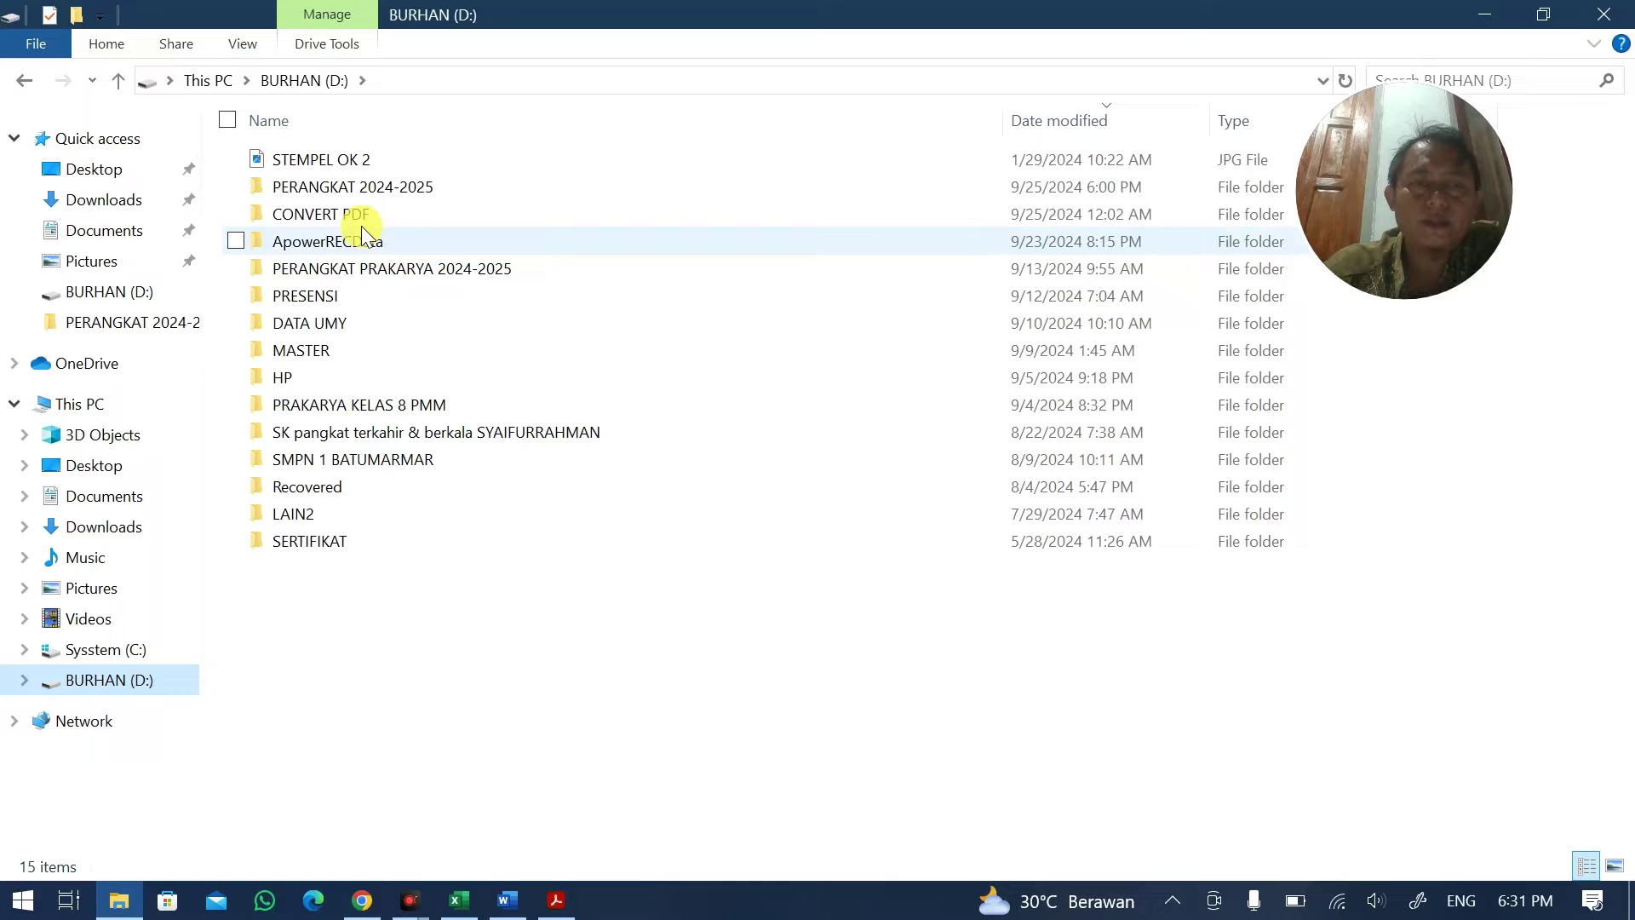
{"action": "double_click", "coordinate": [390, 189]}
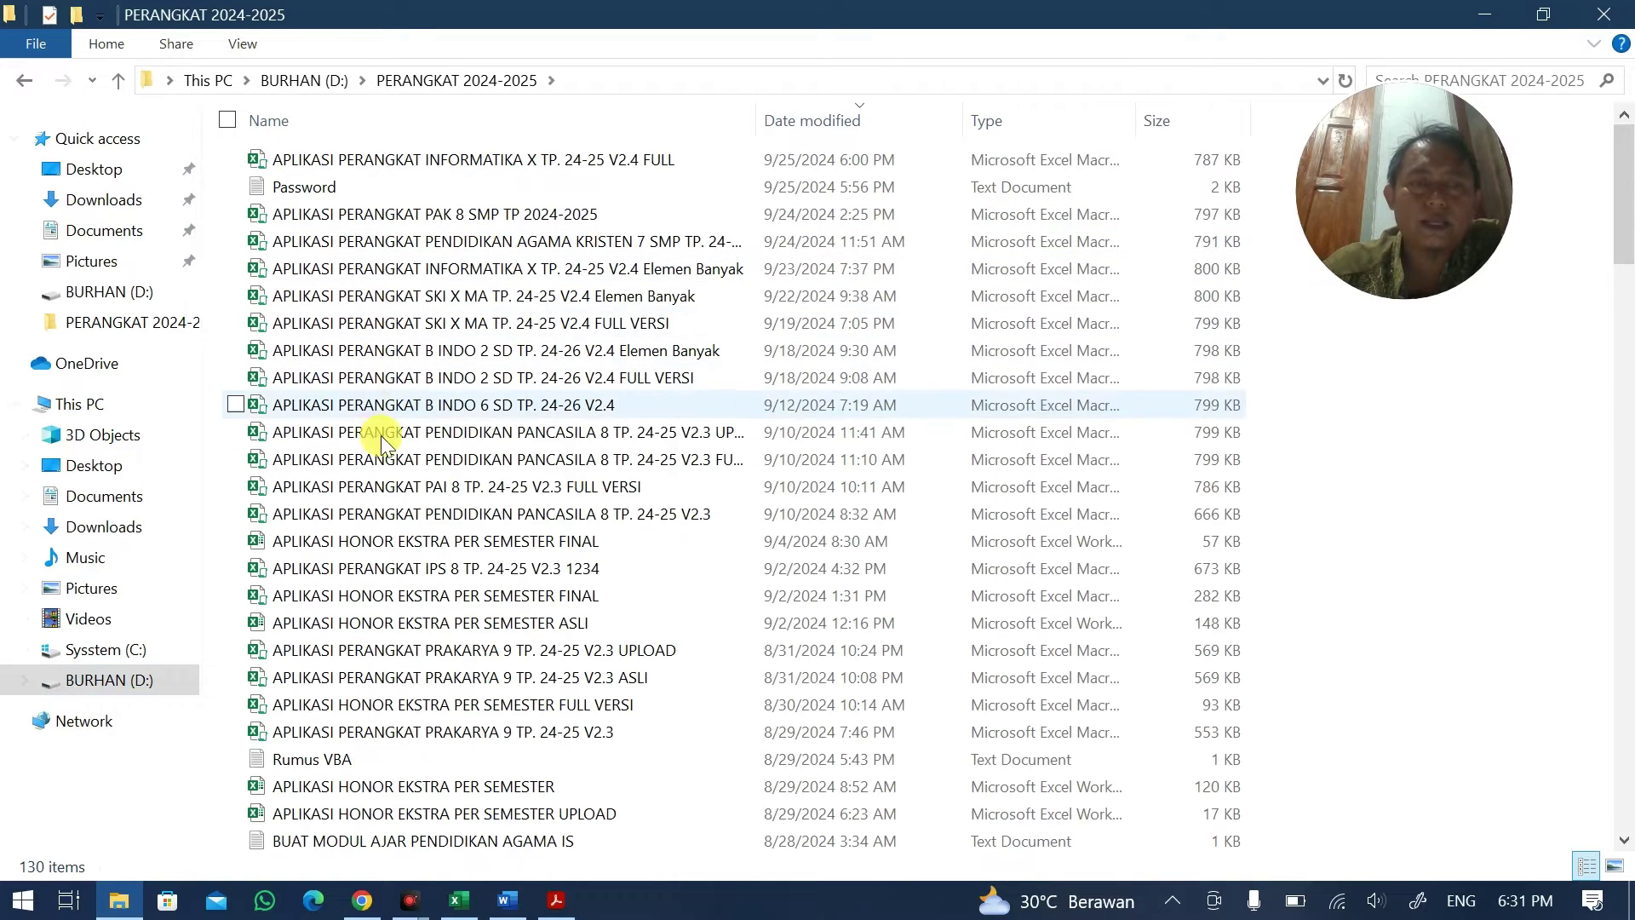
{"action": "scroll", "coordinate": [400, 698], "scroll_direction": "down", "scroll_amount": 2}
{"action": "double_click", "coordinate": [402, 697]}
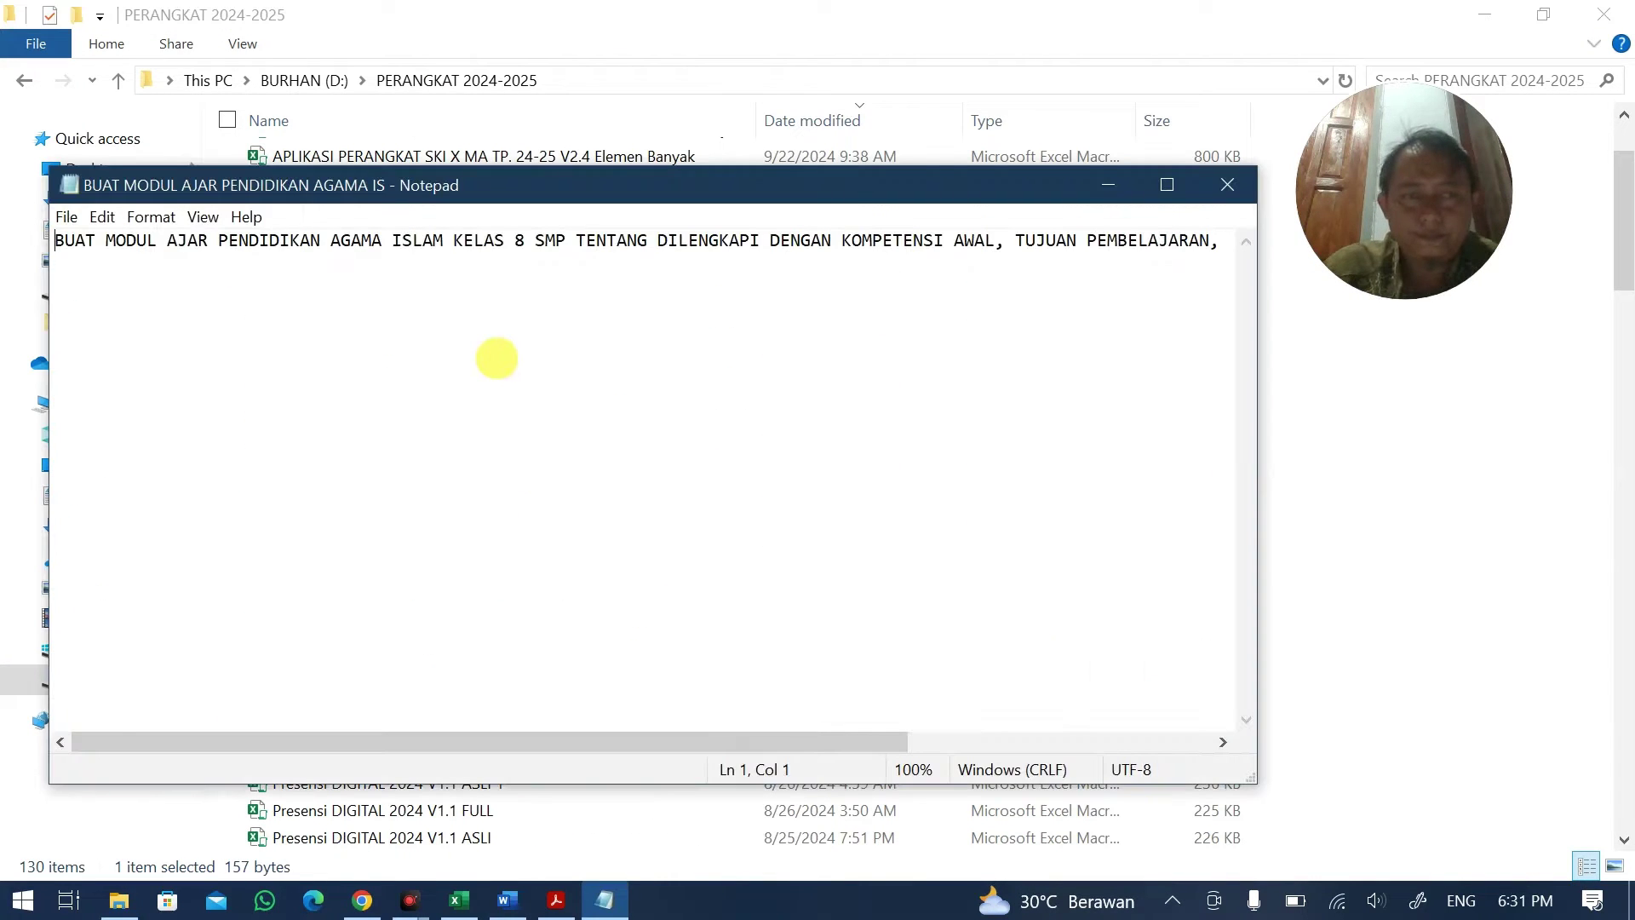
{"action": "key", "text": "ctrl+a"}
{"action": "key", "text": "ctrl+c"}
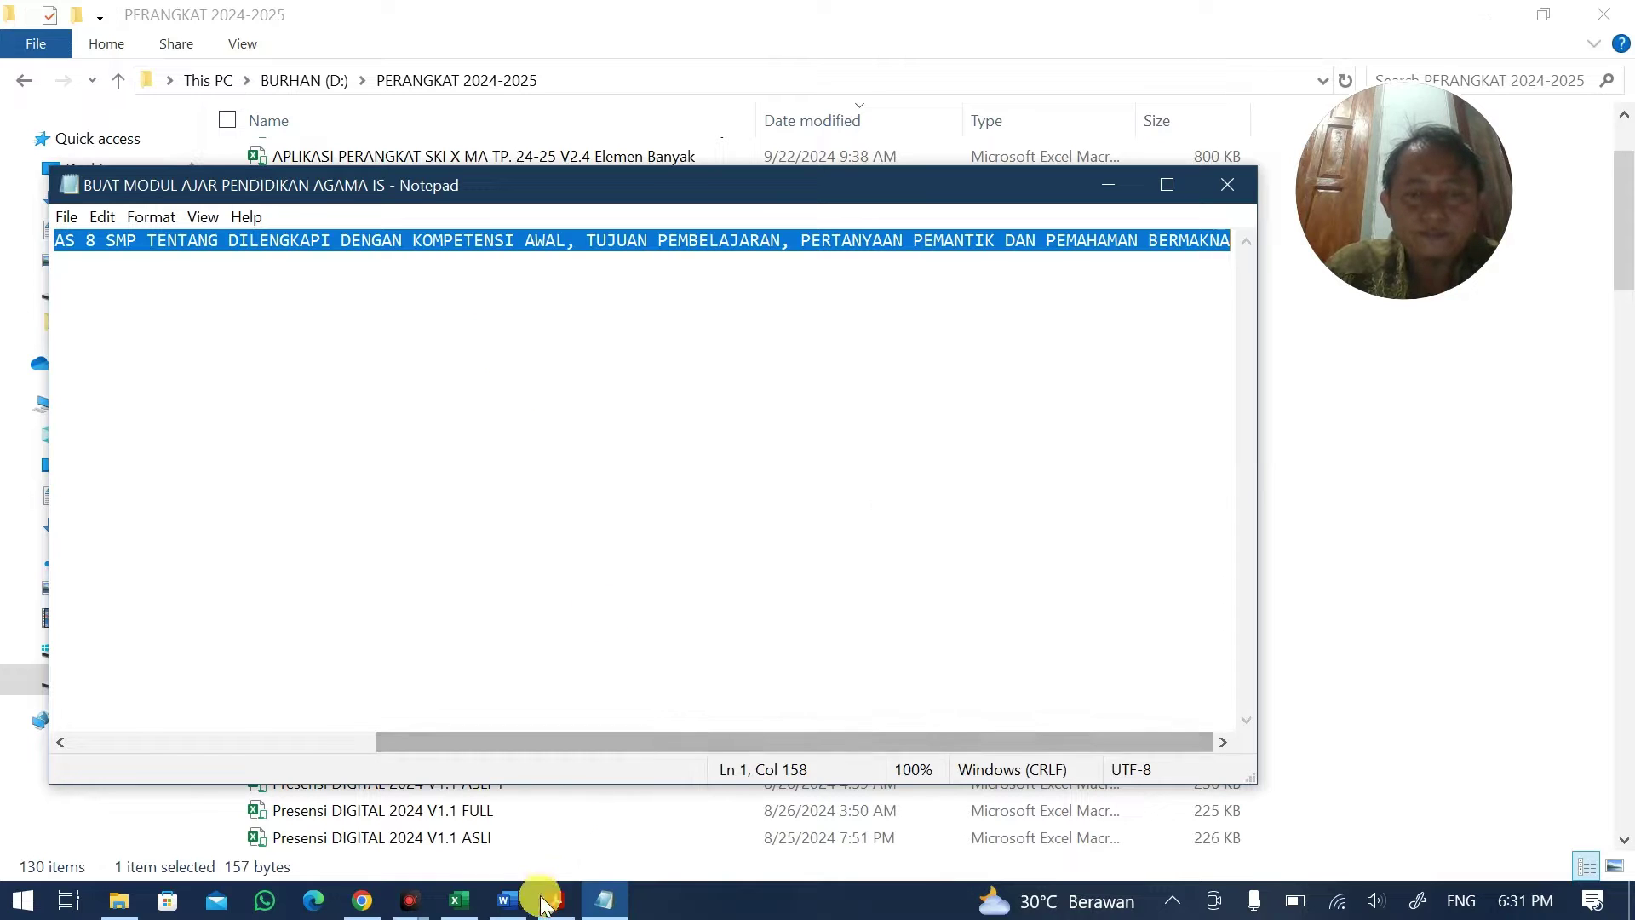
- Switch to Chrome, open chatgpt.com in a new tab and stay logged out
{"action": "left_click", "coordinate": [362, 900]}
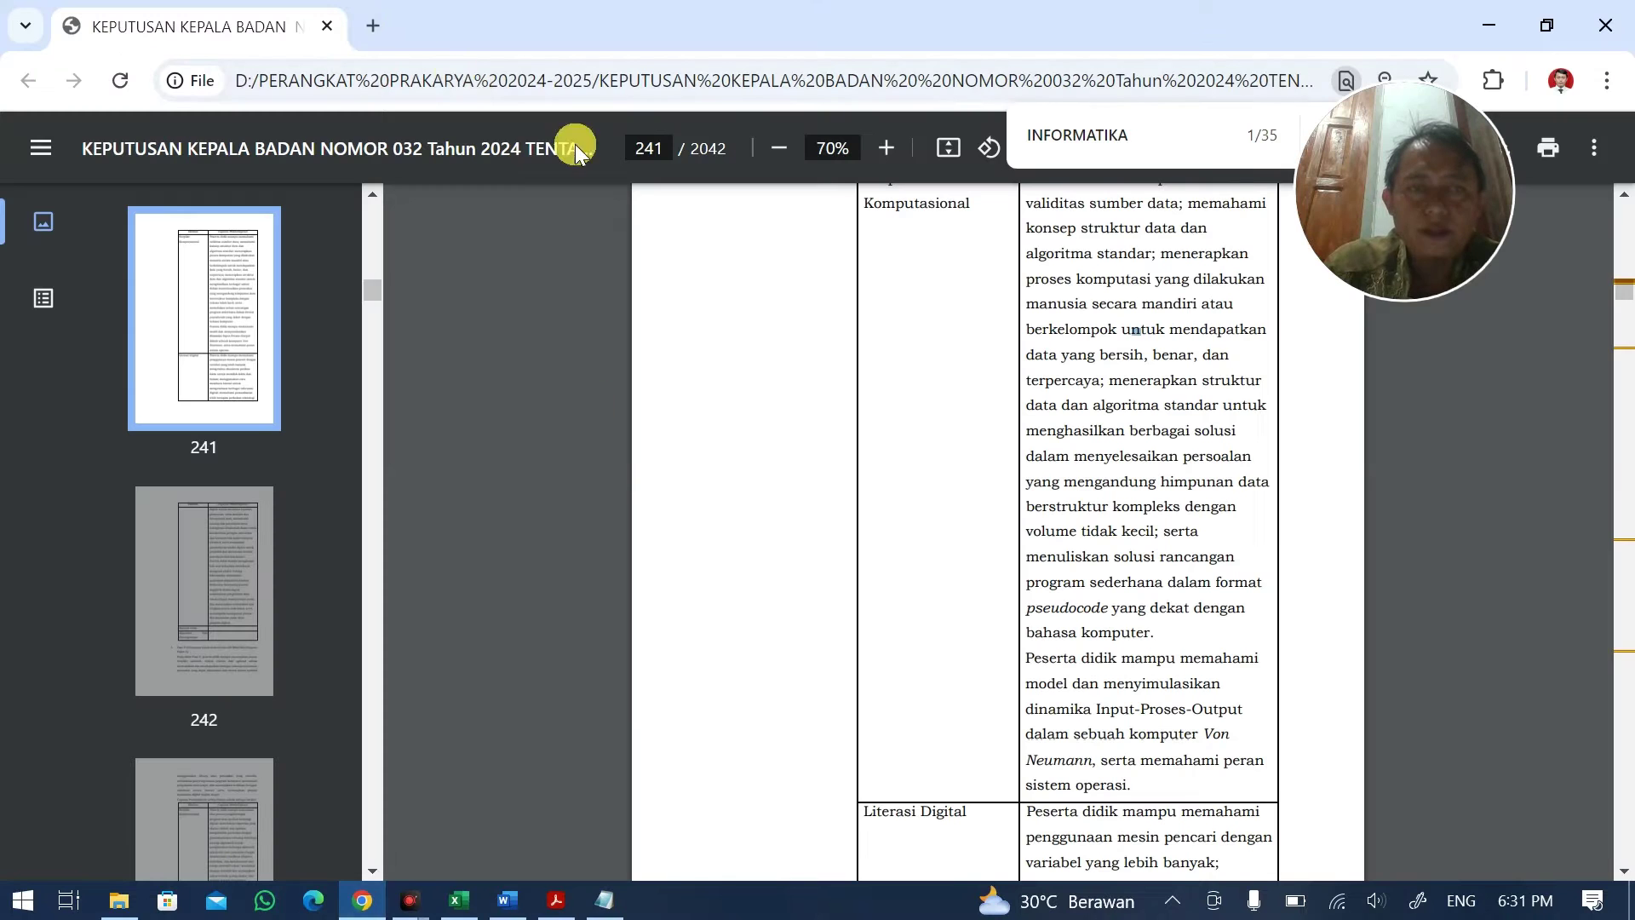
{"action": "left_click", "coordinate": [385, 32]}
{"action": "key", "text": "ctrl+v"}
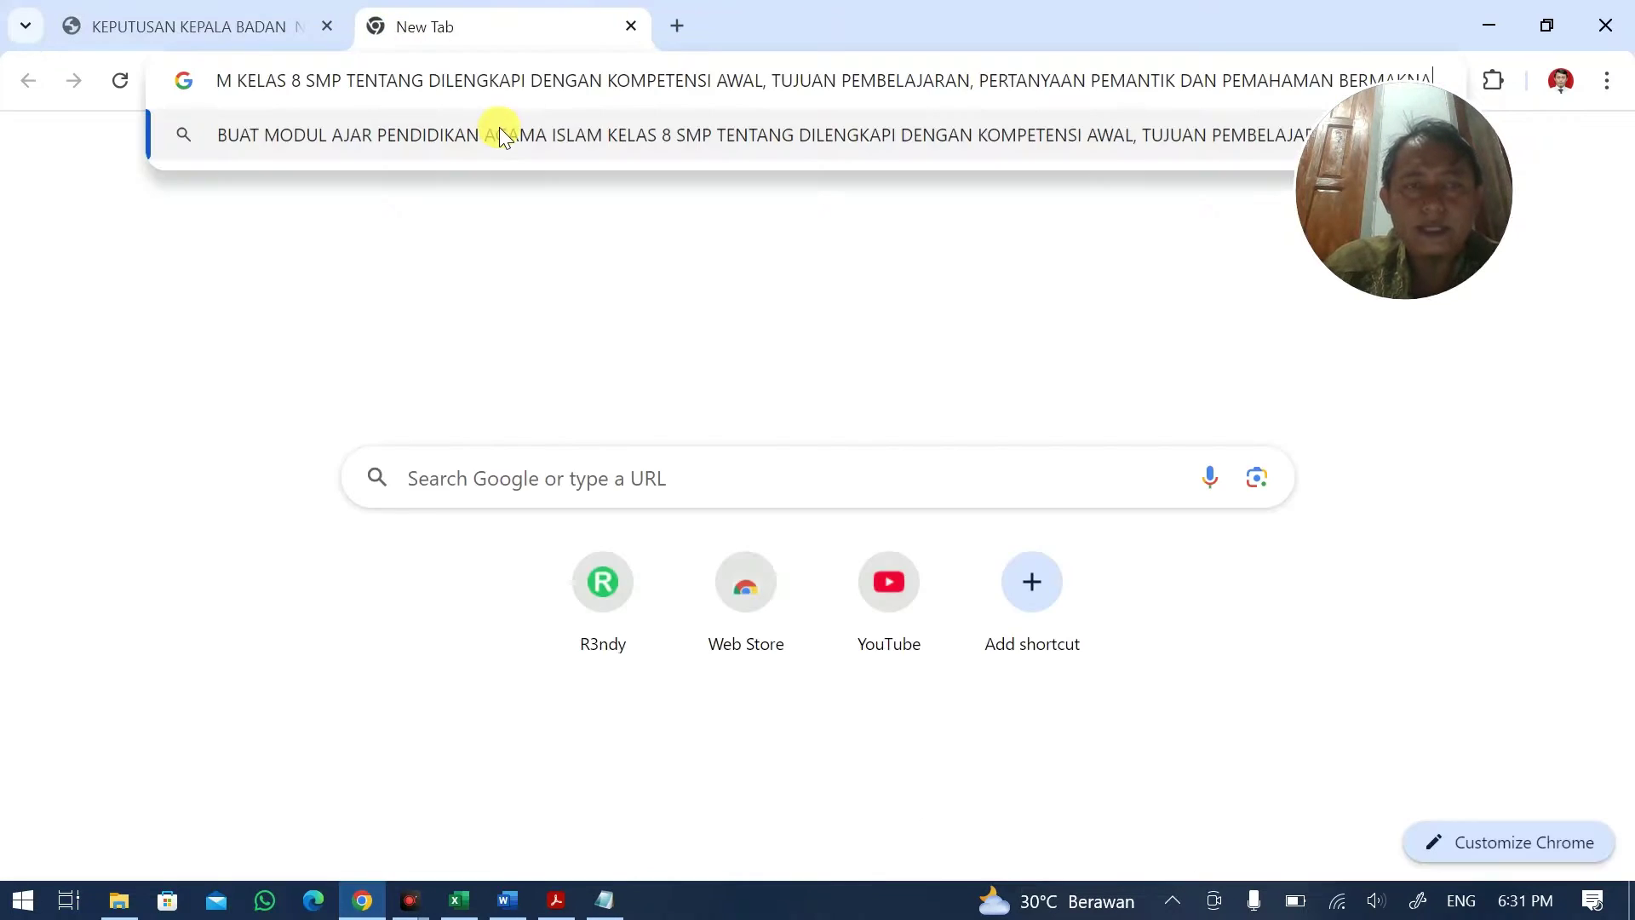
{"action": "key", "text": "ctrl+a"}
{"action": "type", "text": "ch"}
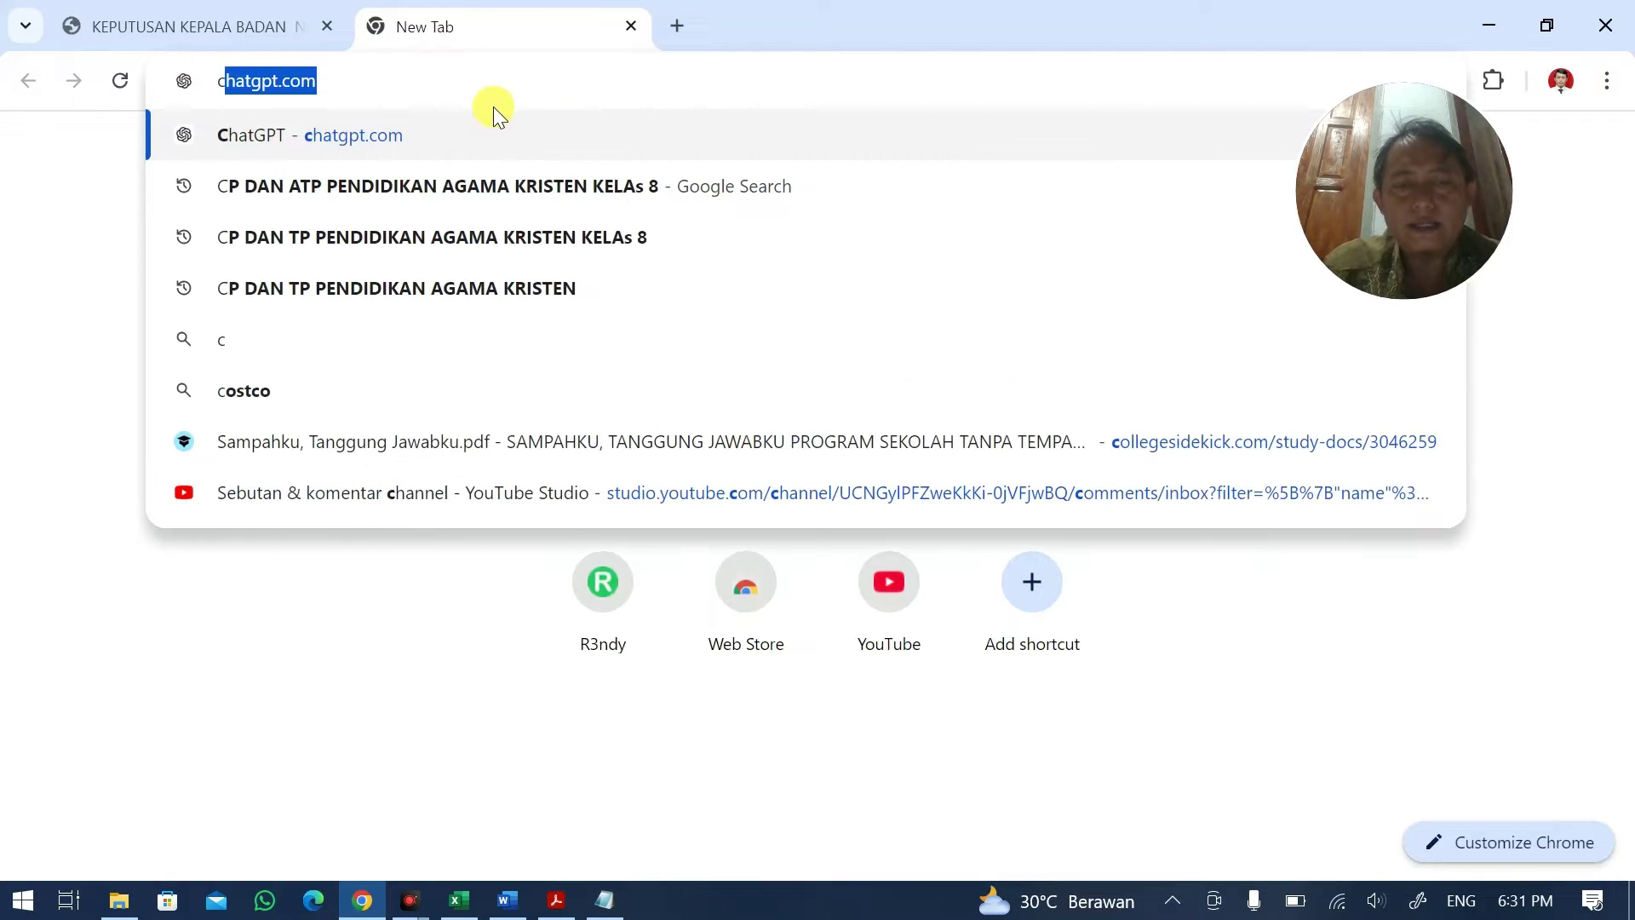
{"action": "key", "text": "Return"}
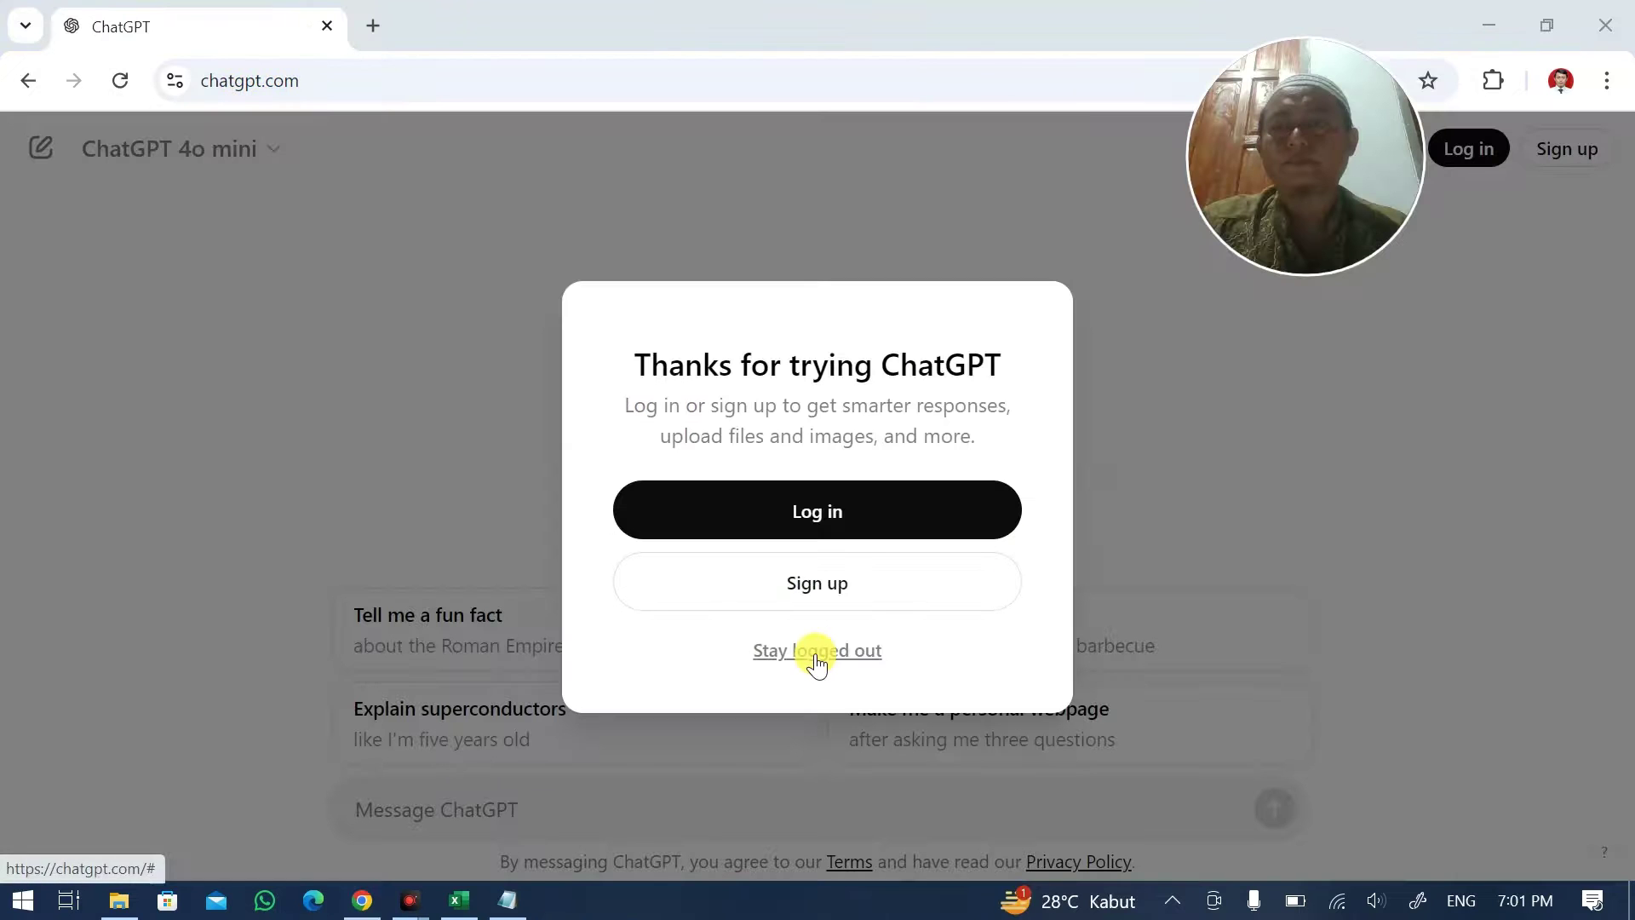
{"action": "left_click", "coordinate": [817, 653]}
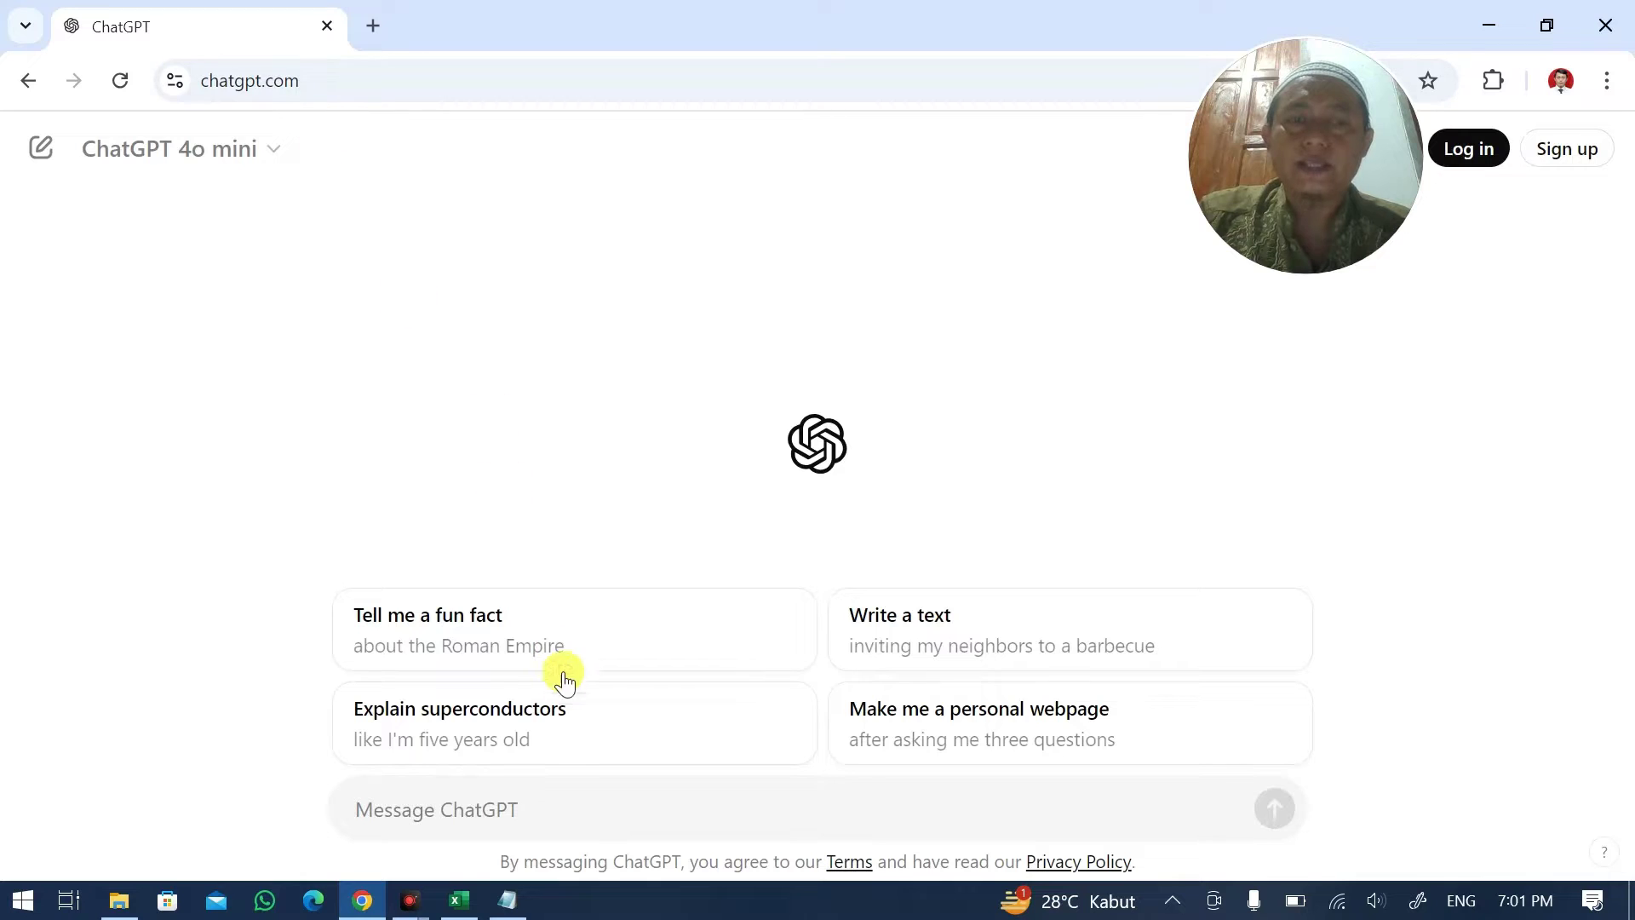
- Paste the copied prompt into the ChatGPT message, replacing PENDIDIKAN AGAMA ISLAM with informatika and the class with X
{"action": "key", "text": "ctrl+v"}
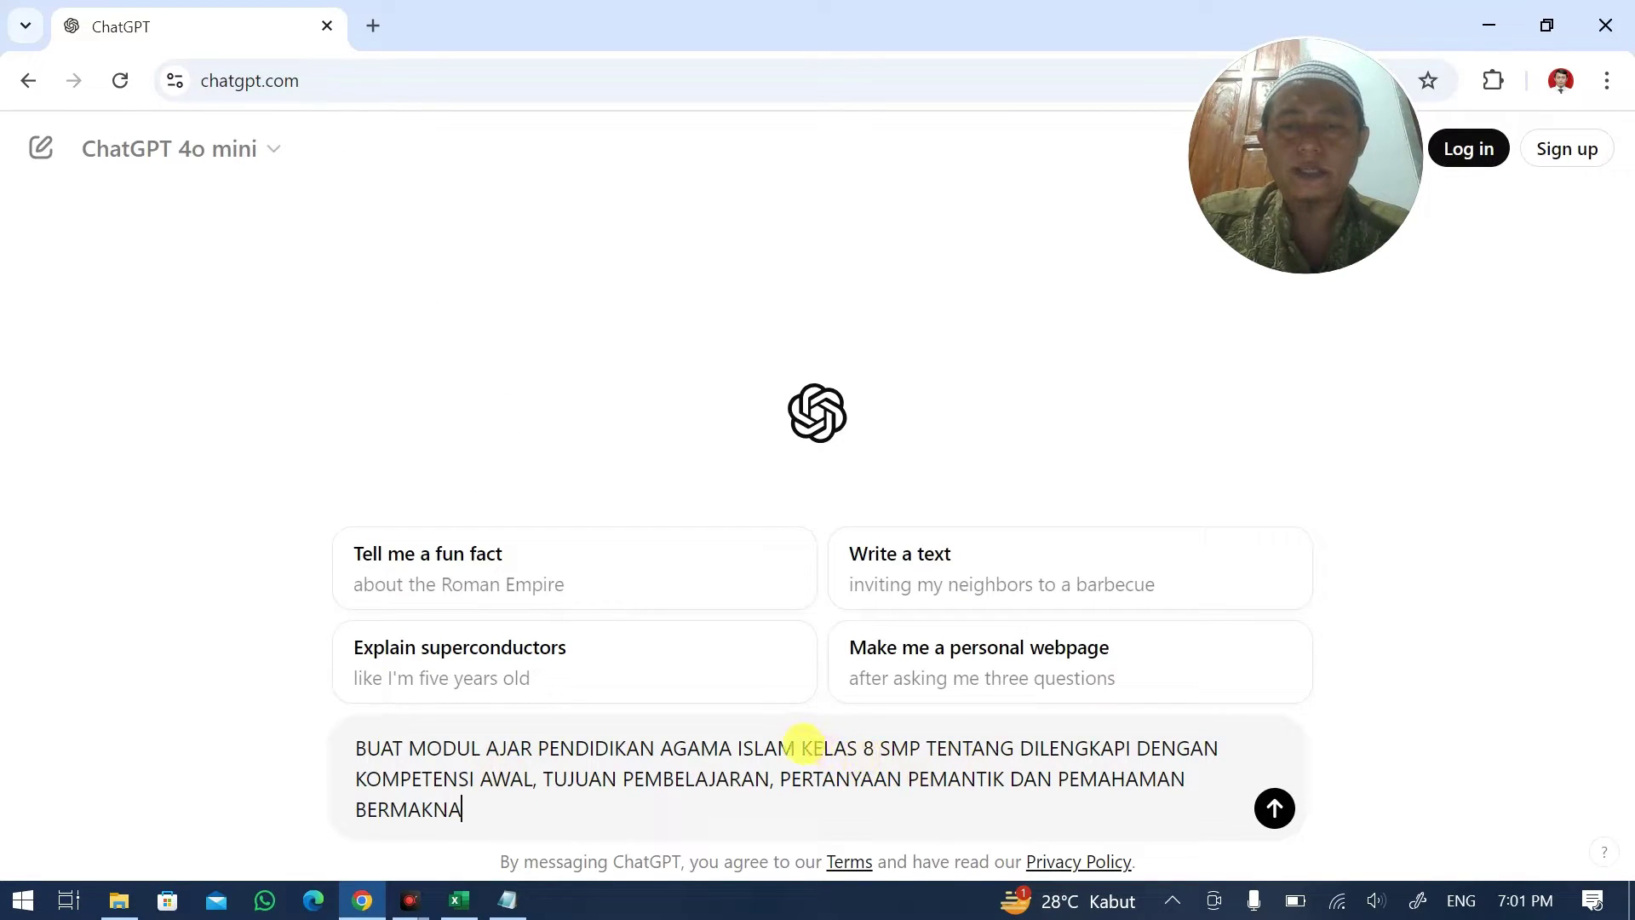
{"action": "left_click_drag", "start_coordinate": [795, 747], "coordinate": [500, 748]}
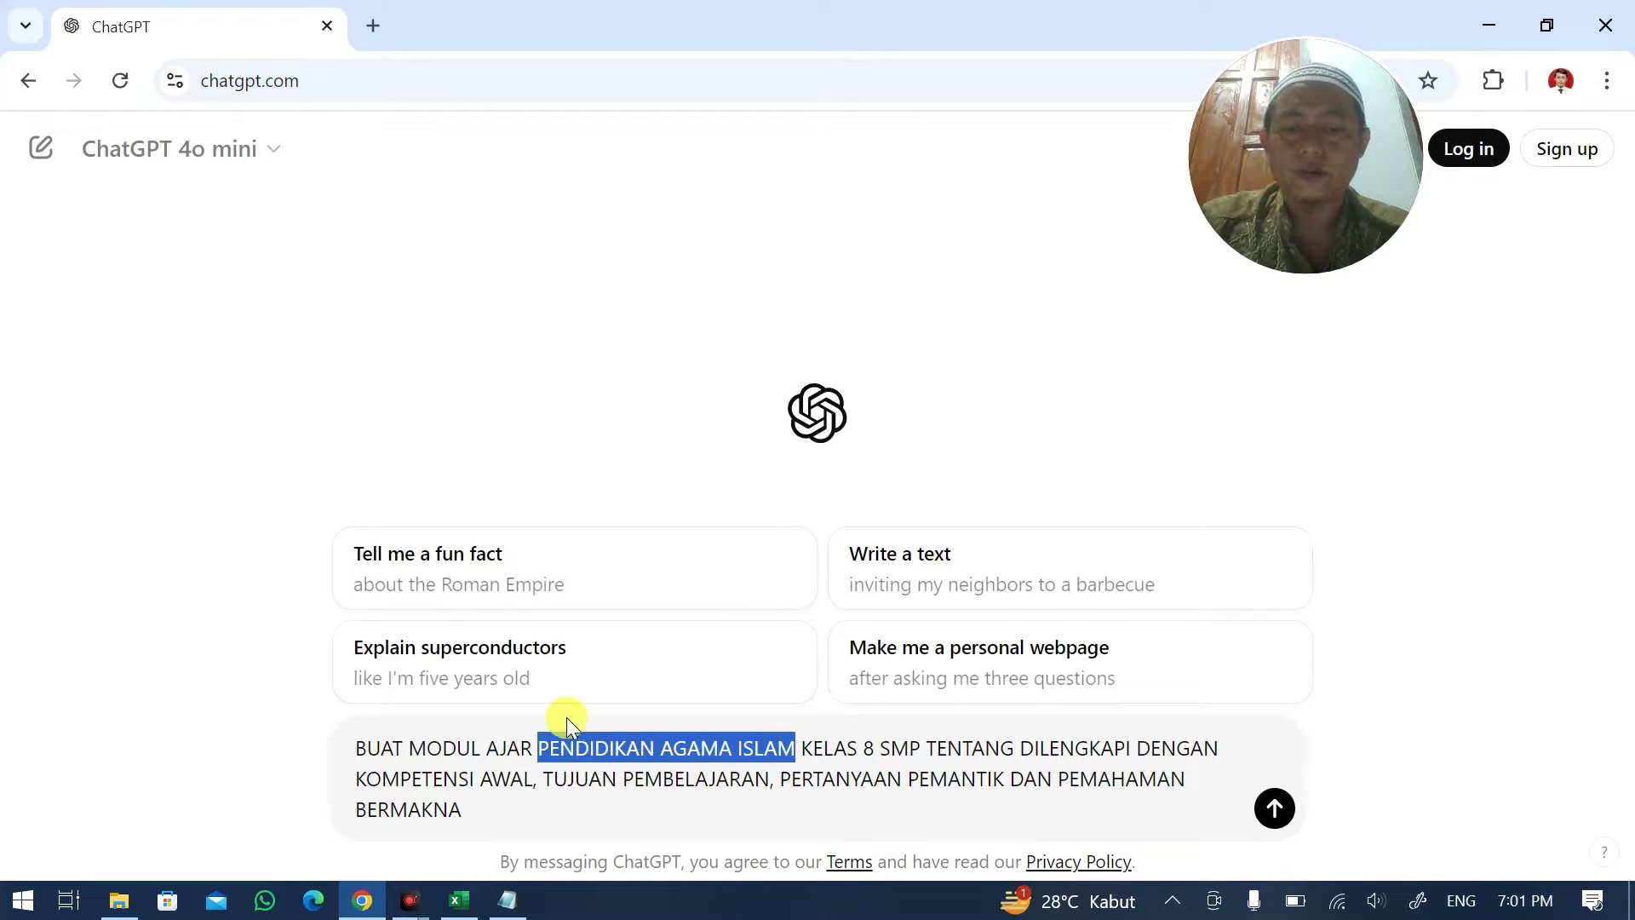
{"action": "key", "text": "BackSpace"}
{"action": "type", "text": "informati"}
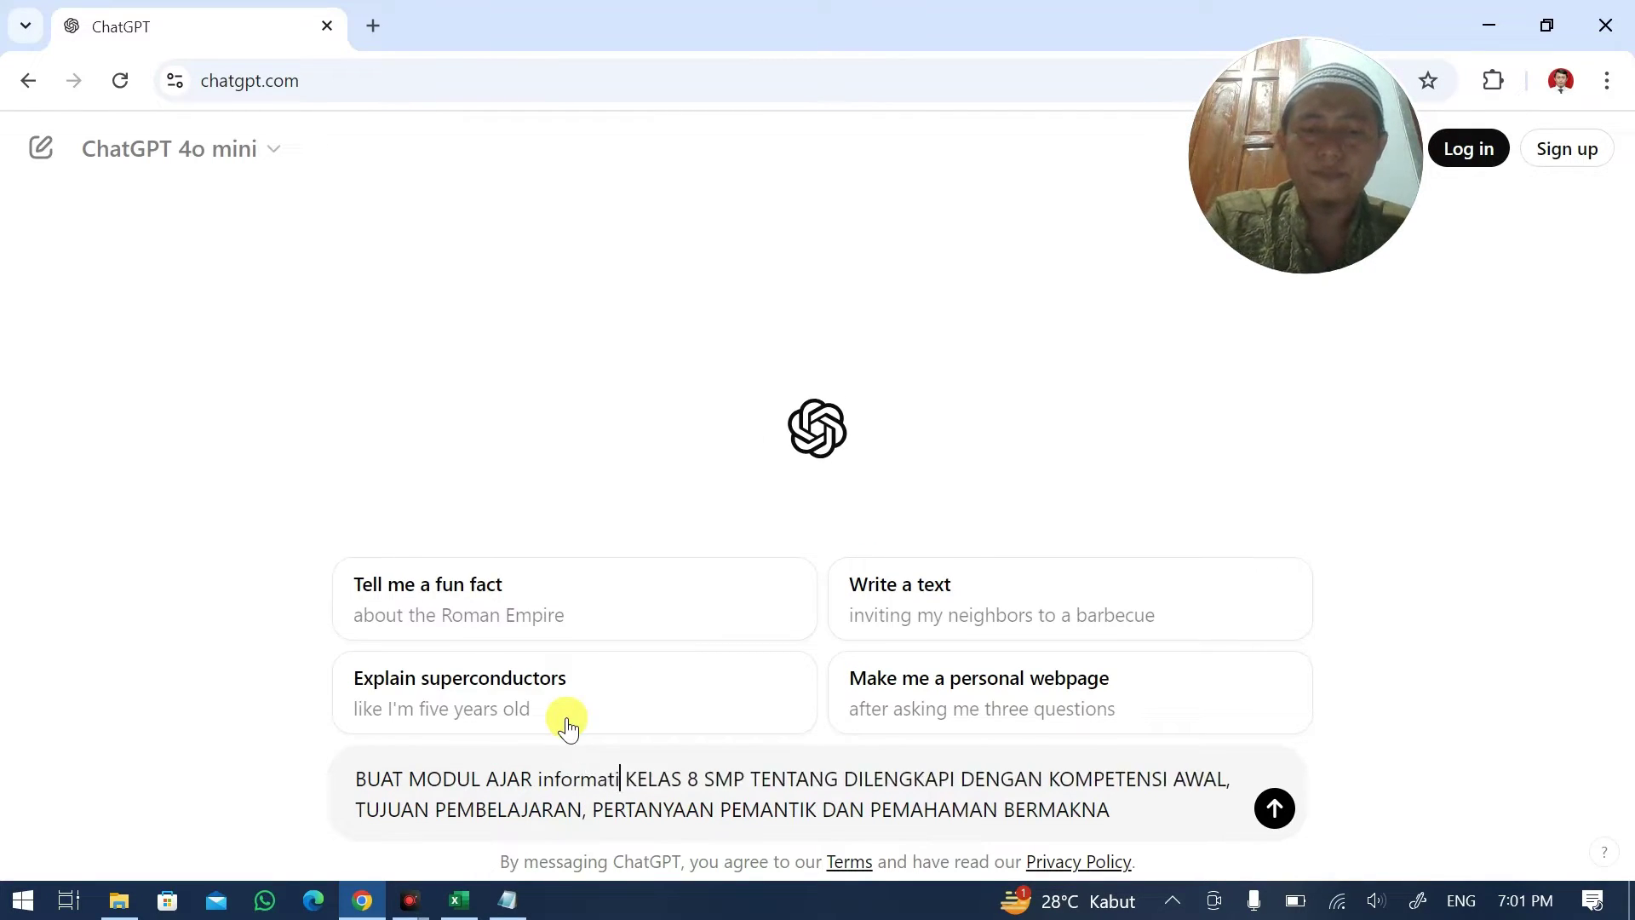
{"action": "type", "text": "ka"}
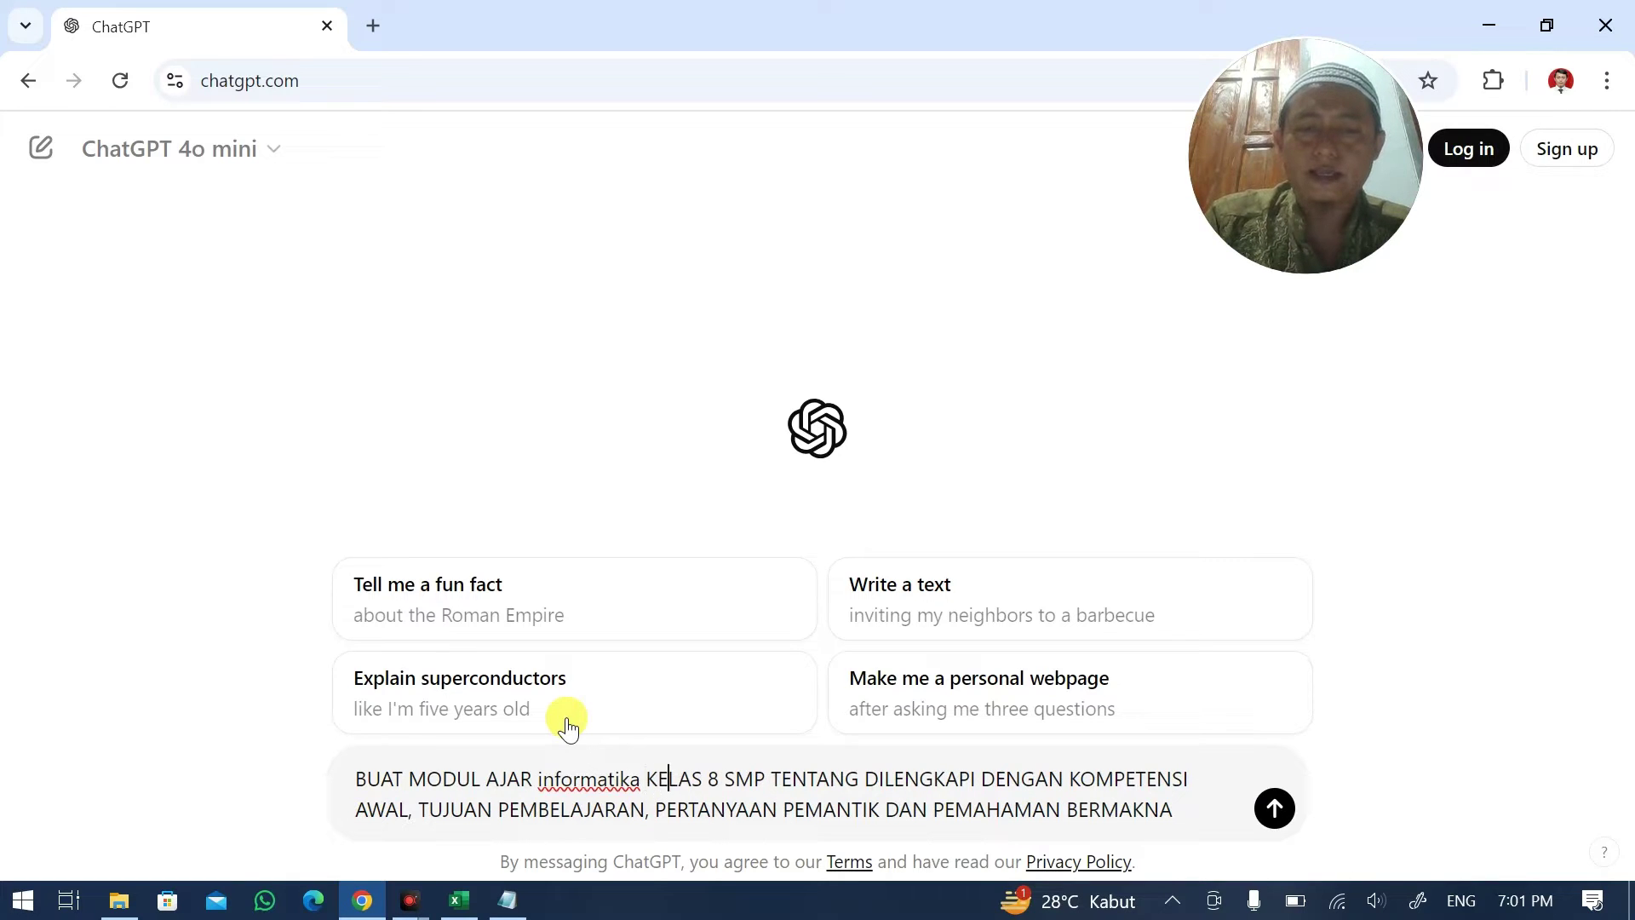
{"action": "key", "text": "Delete"}
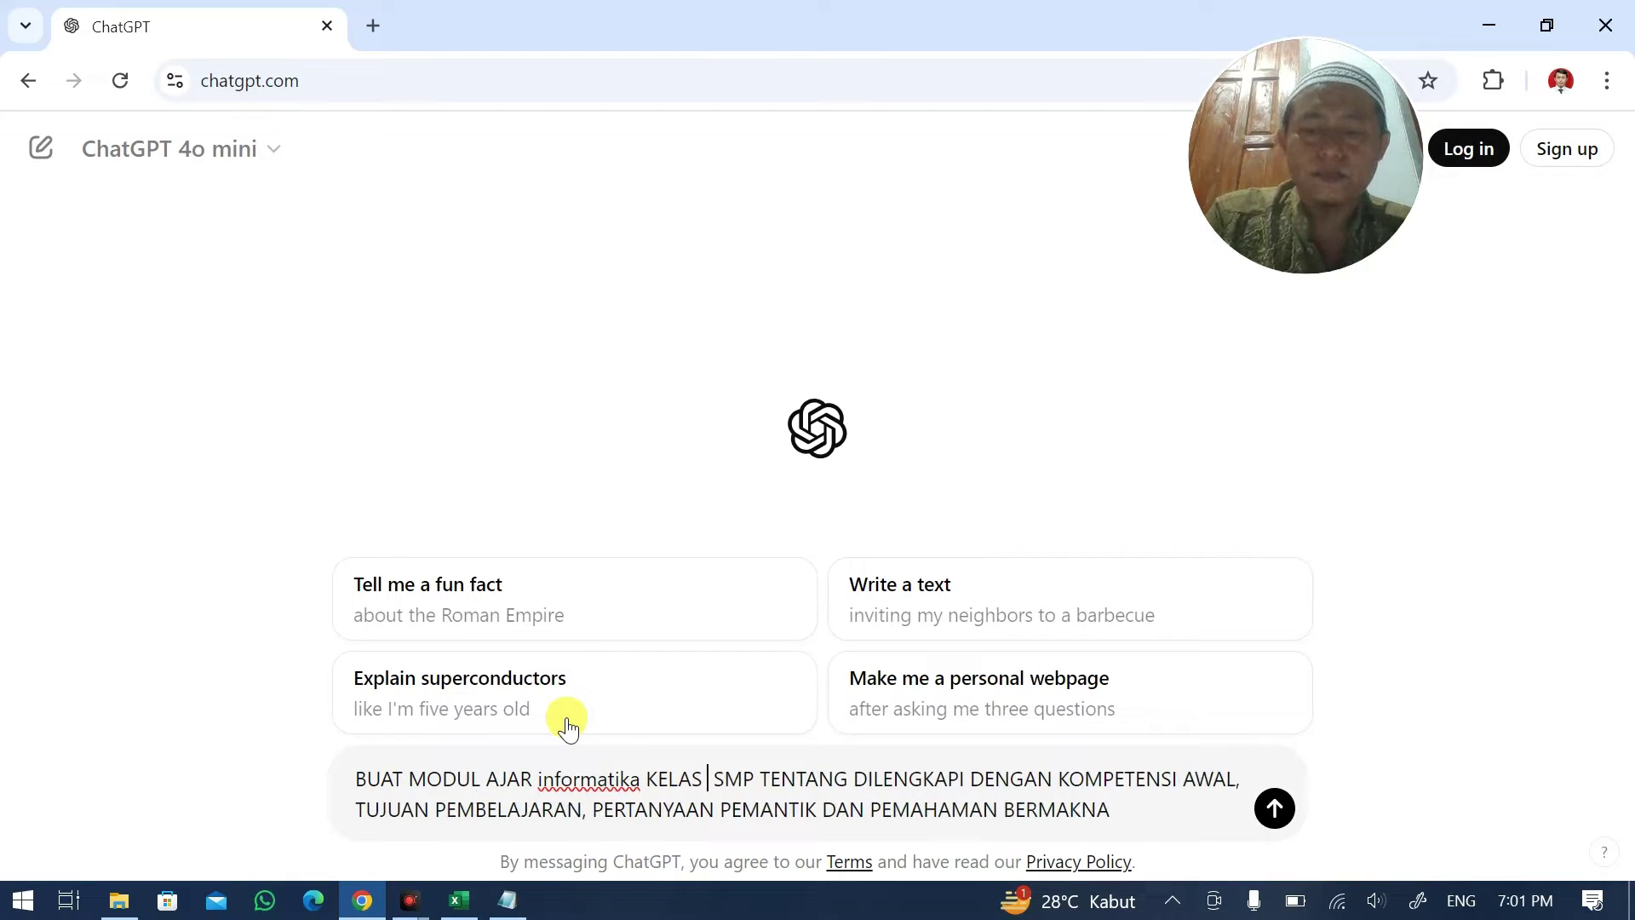
{"action": "type", "text": "x"}
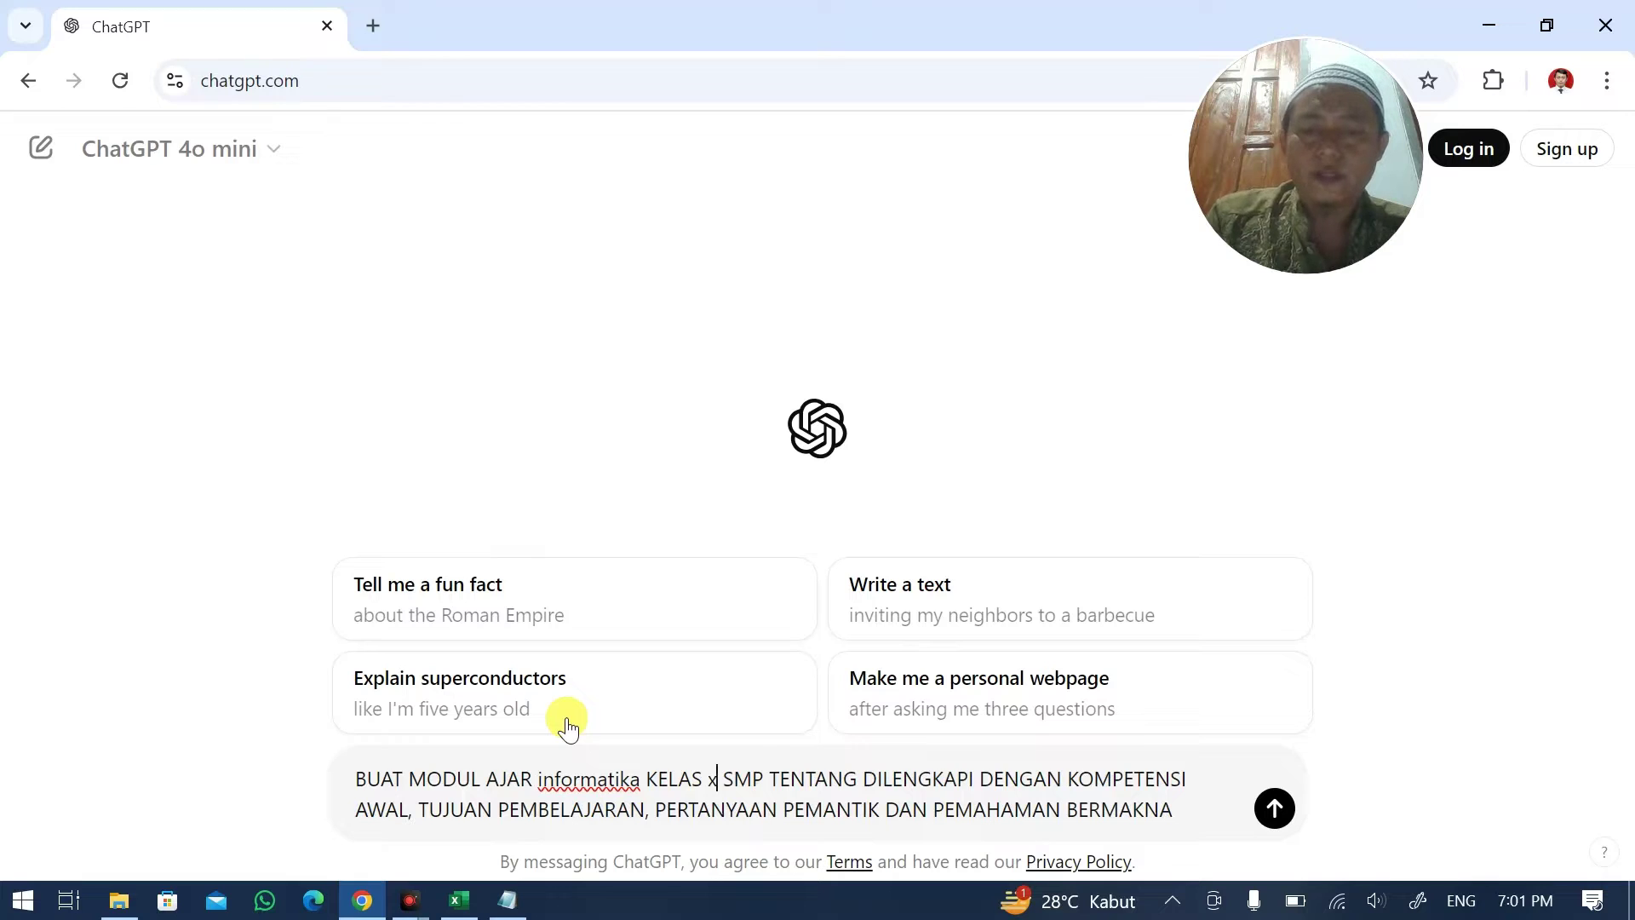
{"action": "key", "text": "BackSpace"}
{"action": "type", "text": "X"}
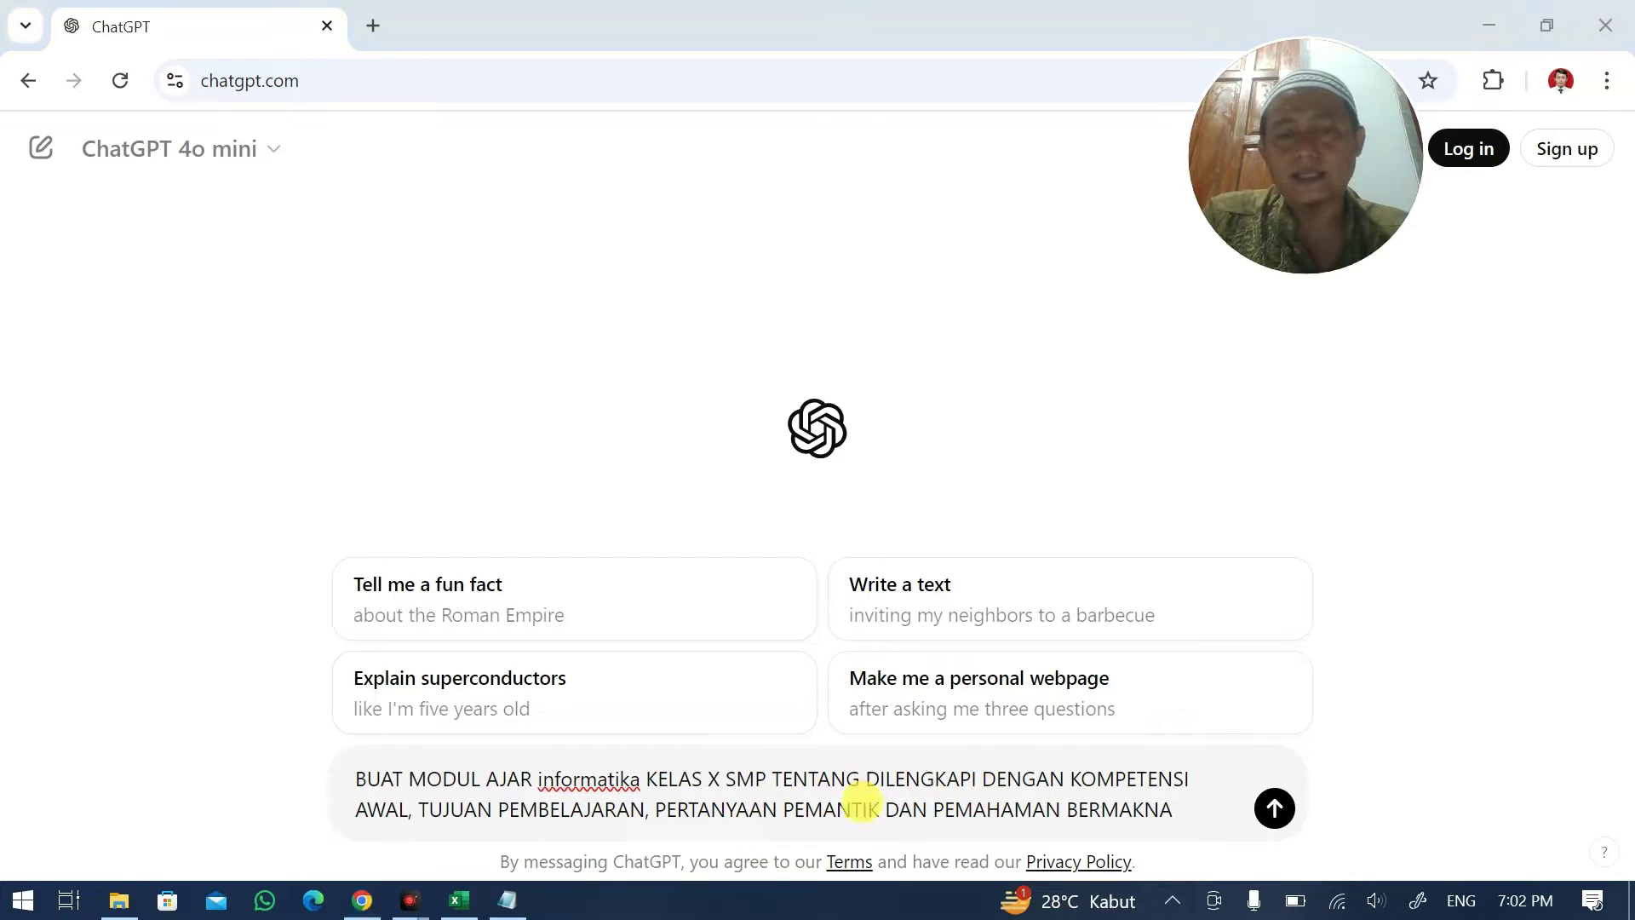
- Copy the code 1.1 MATERI POKOK, Informatika dan Keterampilan Generik, from the Excel workbook and insert it after TENTANG in the ChatGPT prompt
{"action": "left_click", "coordinate": [459, 900]}
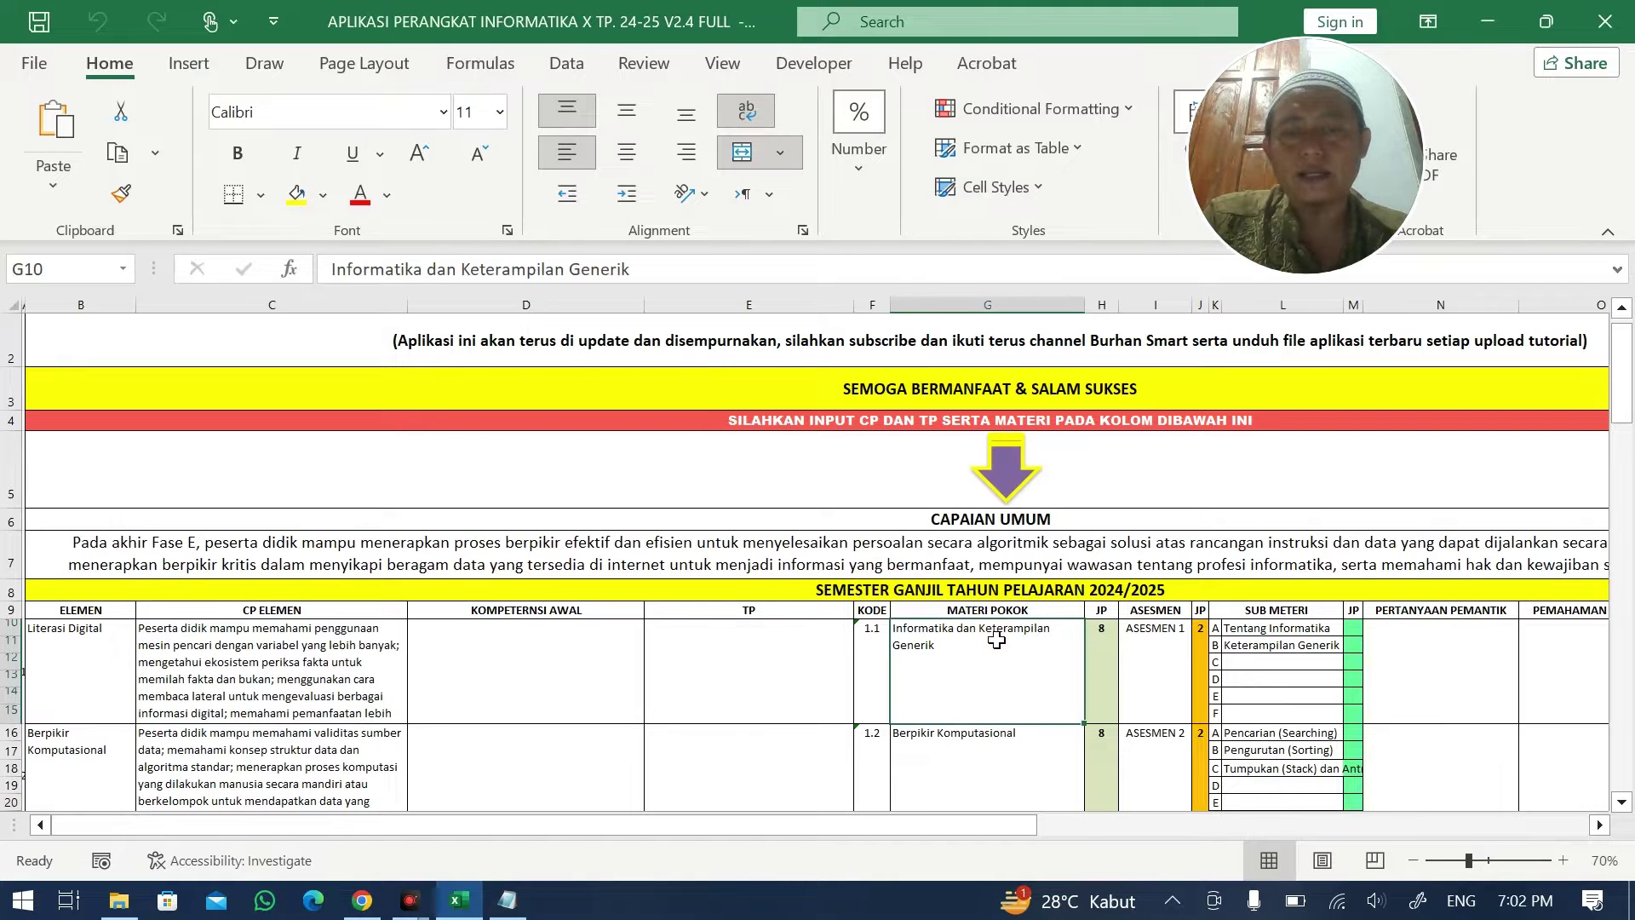
{"action": "double_click", "coordinate": [997, 639]}
{"action": "key", "text": "ctrl+a"}
{"action": "key", "text": "ctrl+c"}
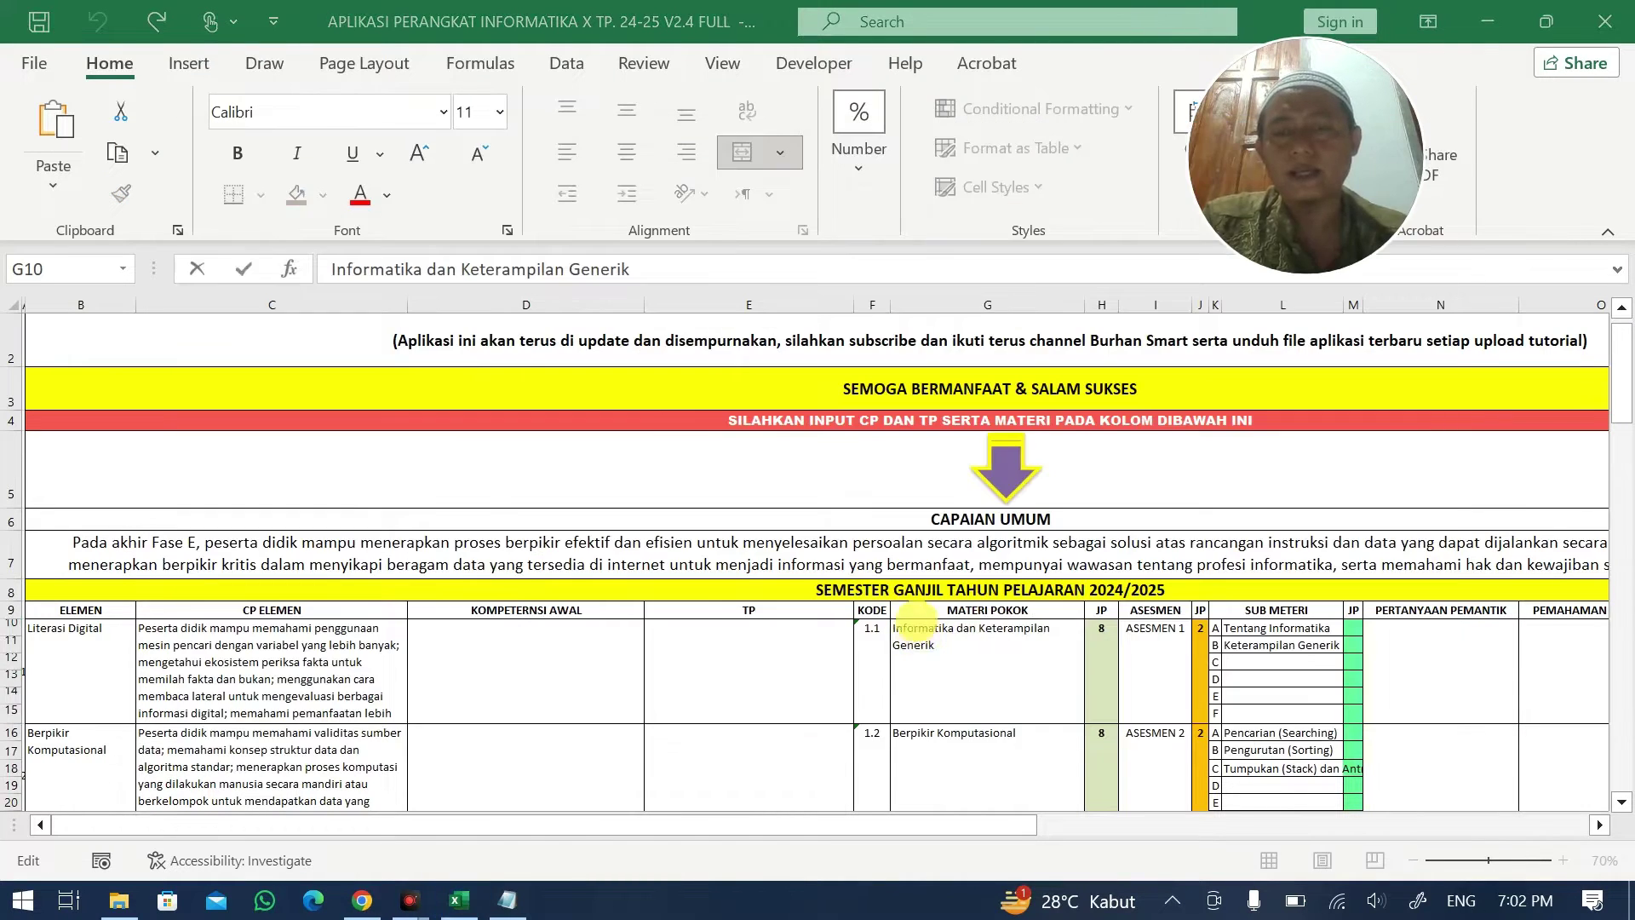
{"action": "left_click", "coordinate": [937, 643]}
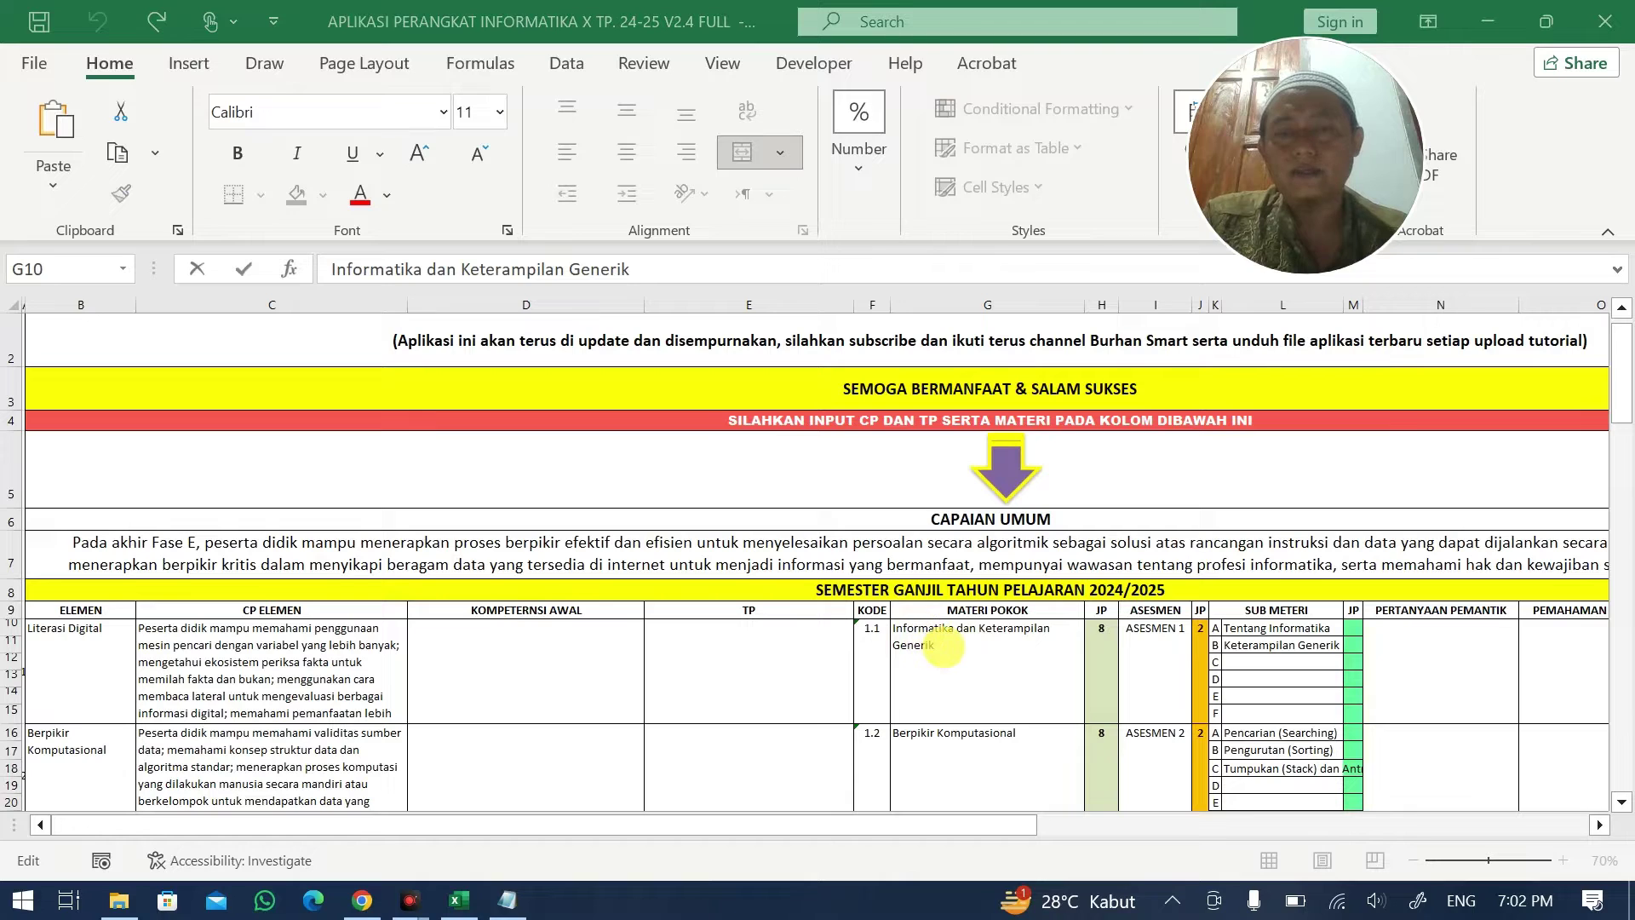
{"action": "left_click", "coordinate": [362, 901]}
{"action": "left_click", "coordinate": [871, 778]}
{"action": "key", "text": "ctrl+v"}
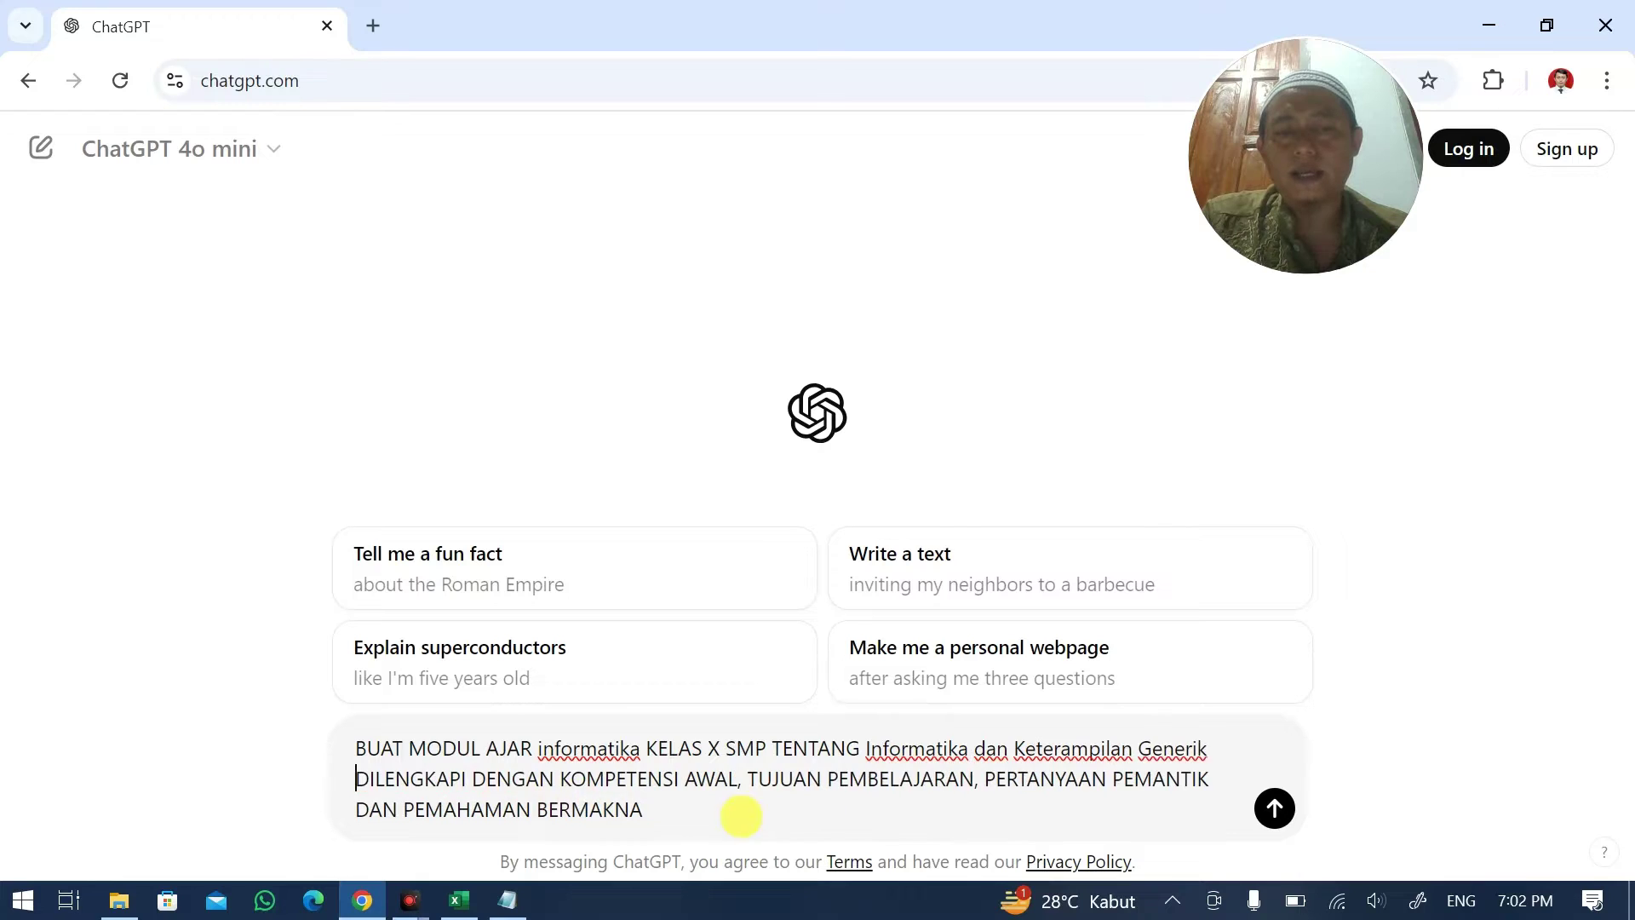
- Copy the whole ChatGPT prompt about Informatika dan Keterampilan Generik, send it, and paste the copy back into the message for reuse
{"action": "key", "text": "ctrl+a"}
{"action": "right_click", "coordinate": [508, 757]}
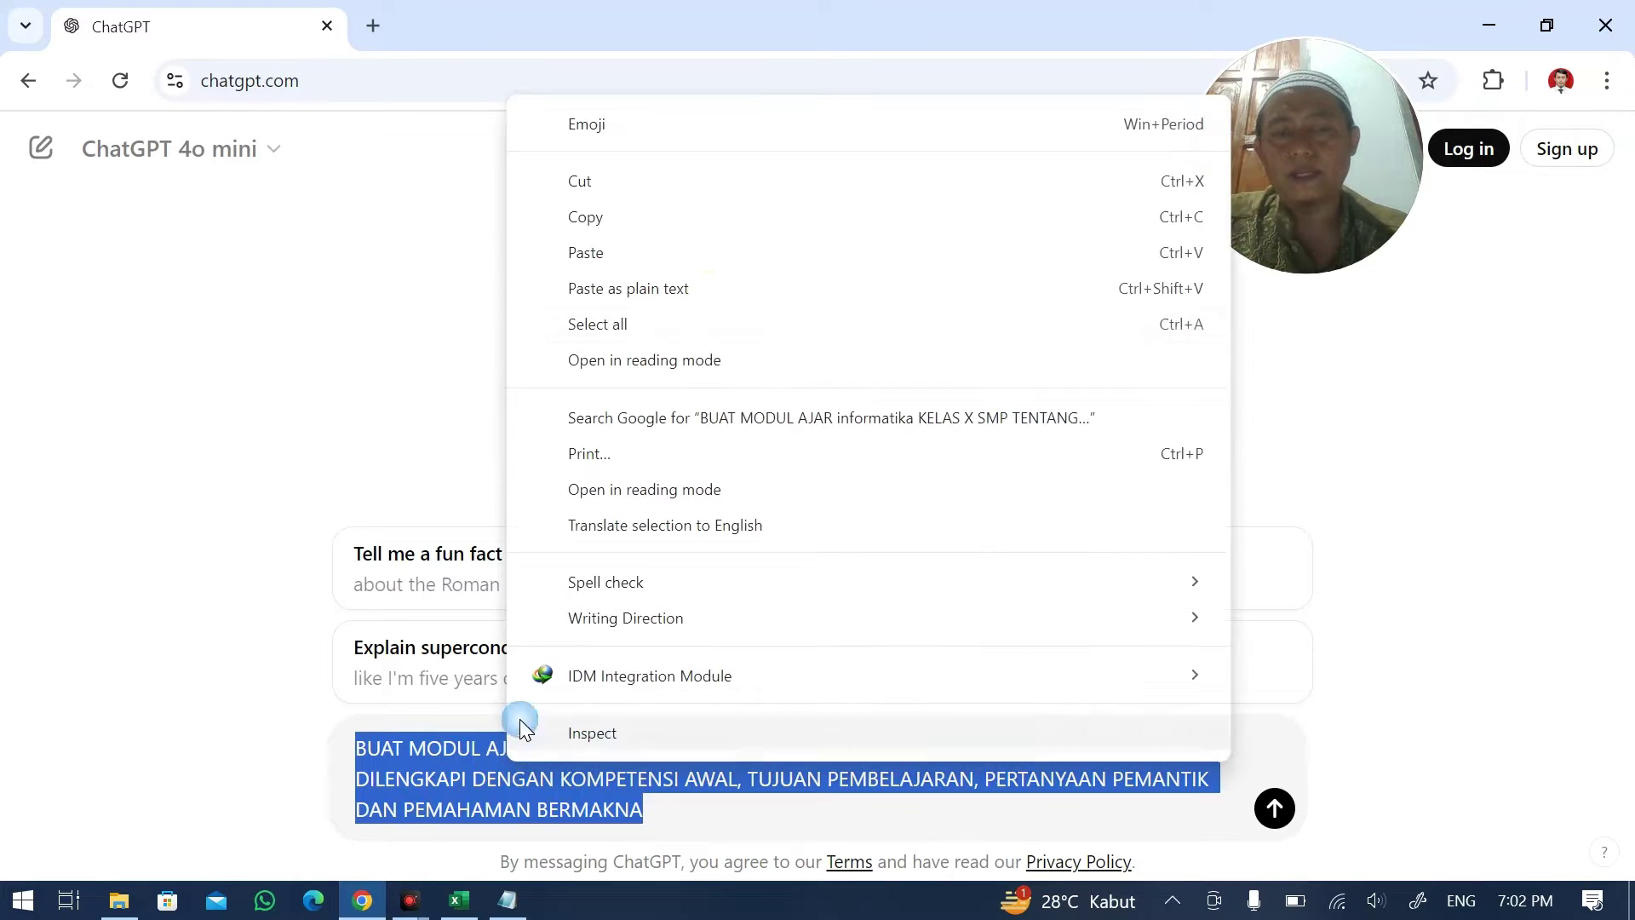
{"action": "left_click", "coordinate": [692, 223]}
{"action": "left_click", "coordinate": [1275, 807]}
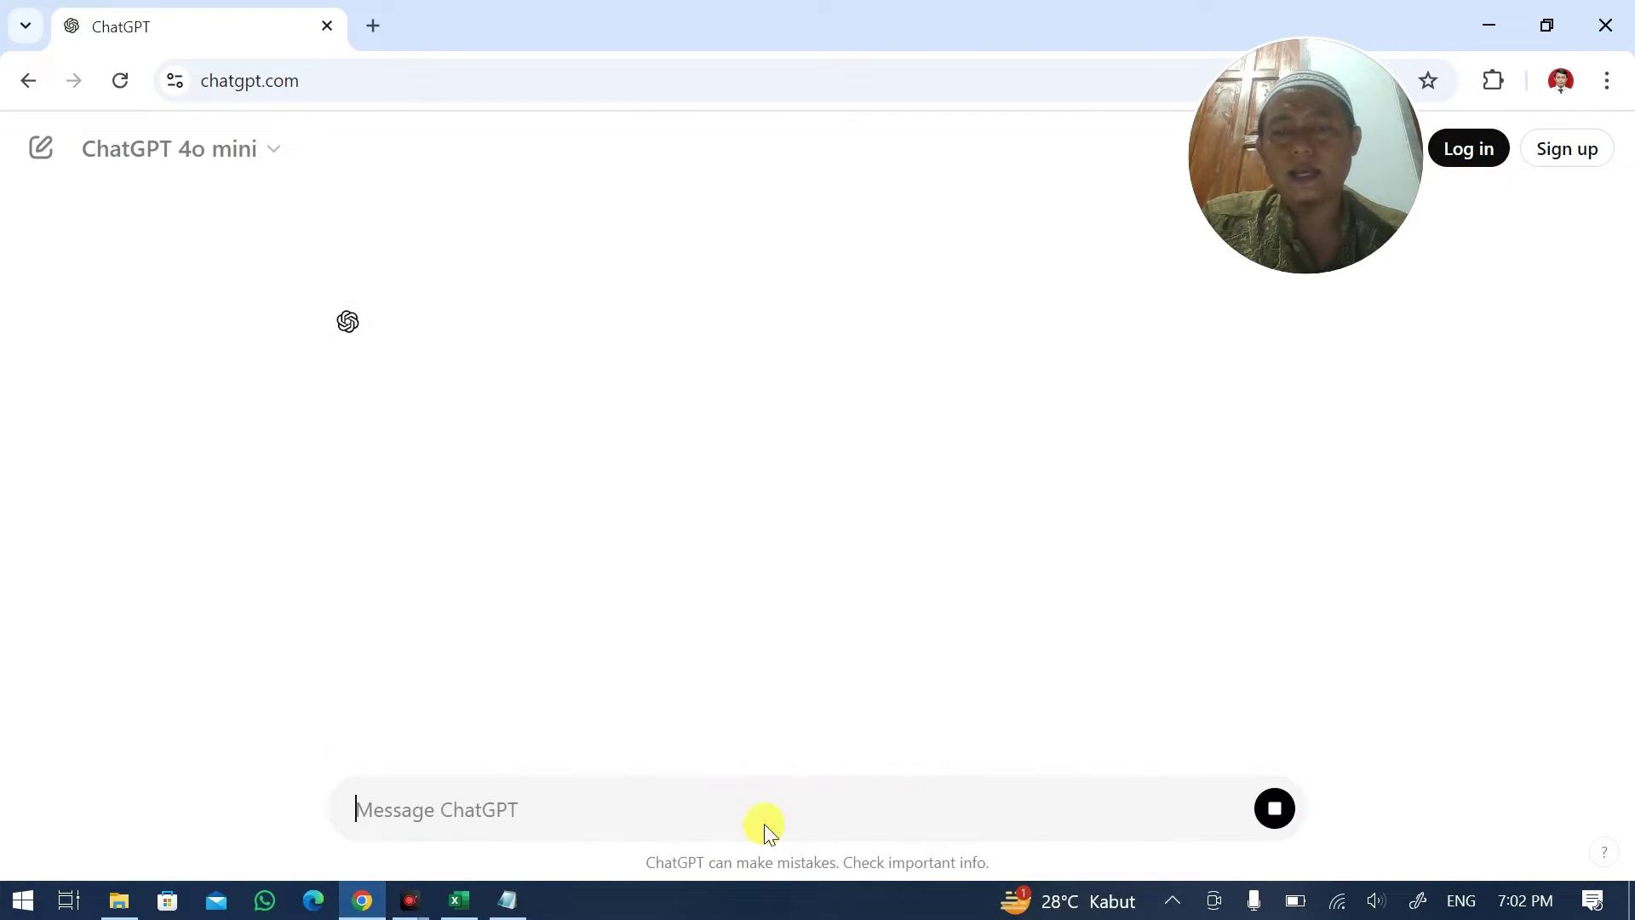
{"action": "key", "text": "ctrl+v"}
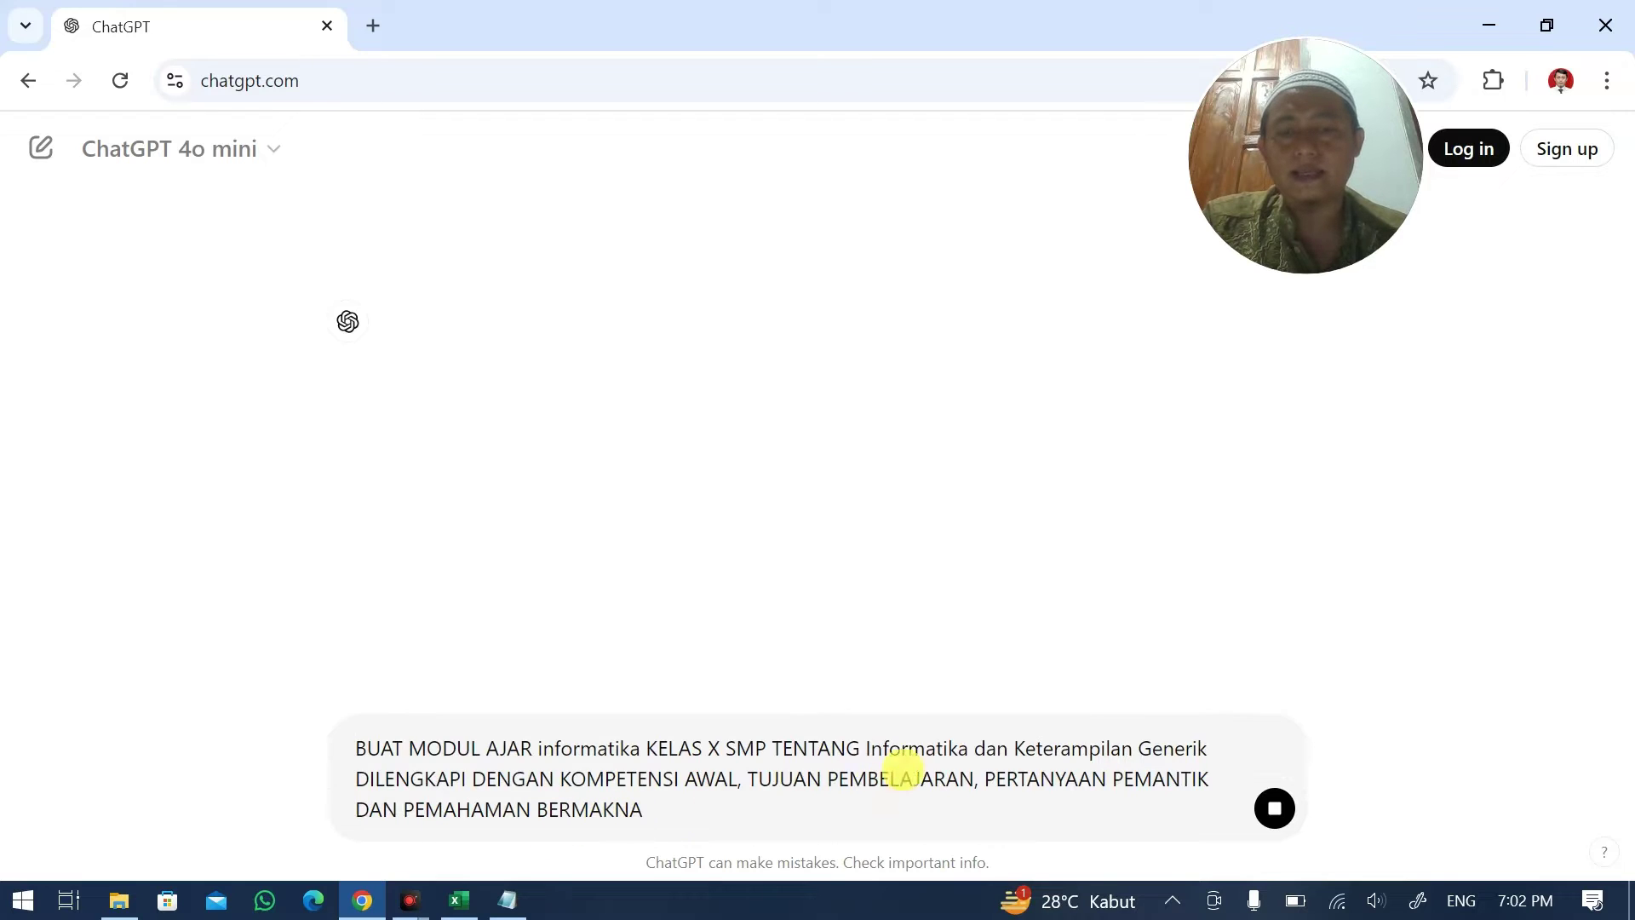
{"action": "left_click_drag", "start_coordinate": [865, 748], "coordinate": [1162, 750]}
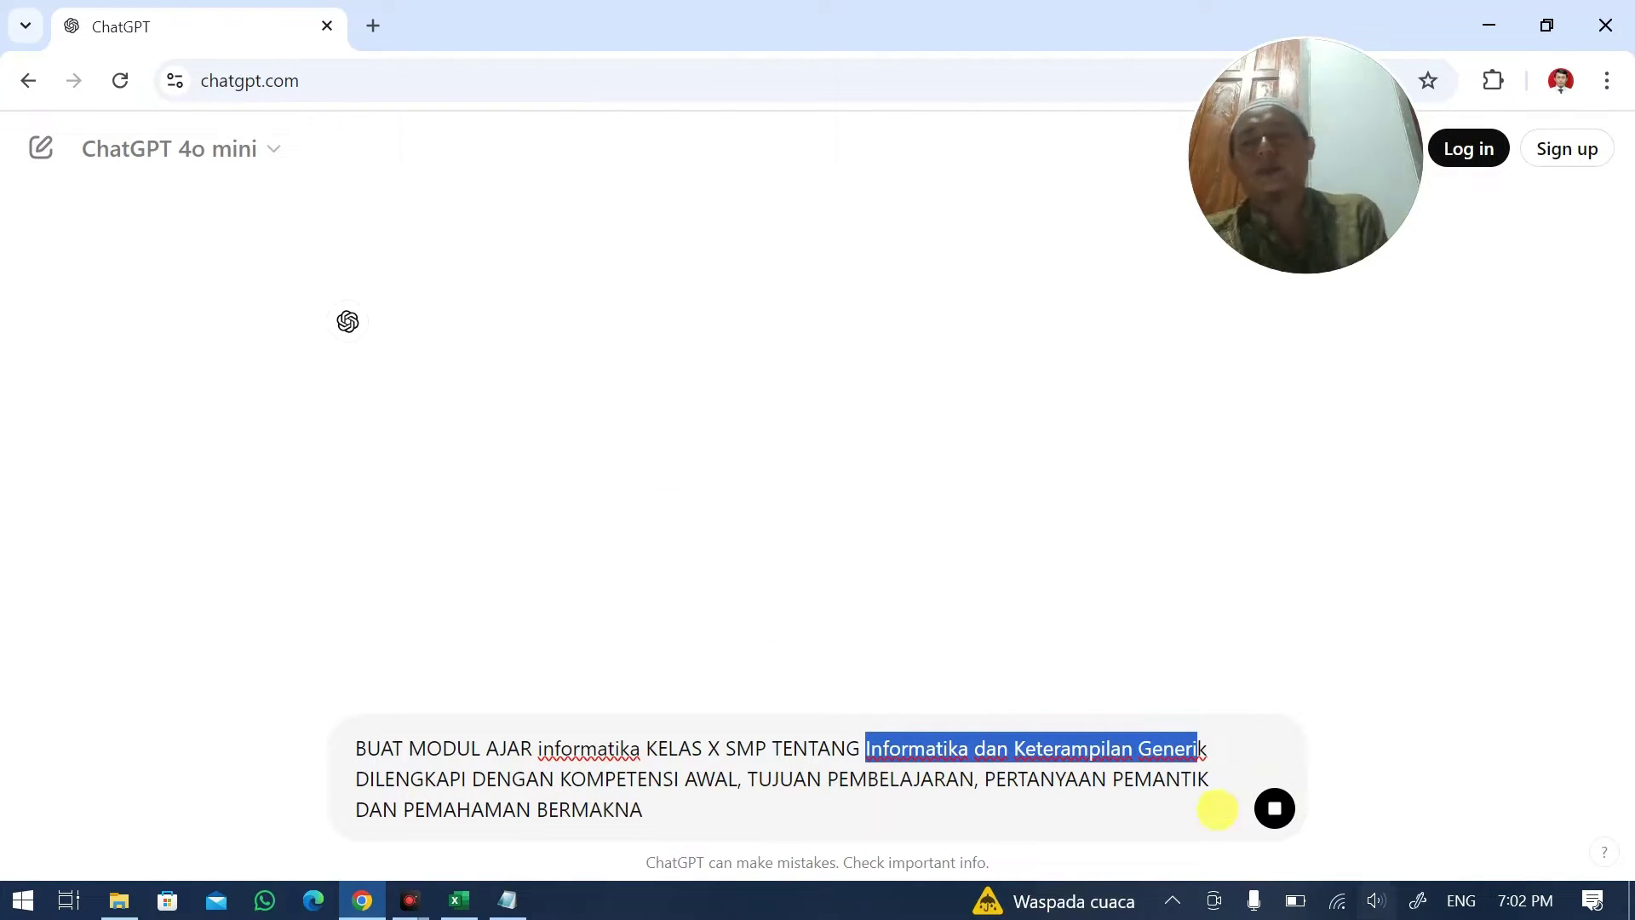
- Copy the Kompetensi Awal text from the ChatGPT reply into the initial-competency cell of material 1.1 in Excel and remove the blank line
{"action": "scroll", "coordinate": [1047, 716], "scroll_direction": "up", "scroll_amount": 4}
{"action": "scroll", "coordinate": [920, 627], "scroll_direction": "up", "scroll_amount": 13}
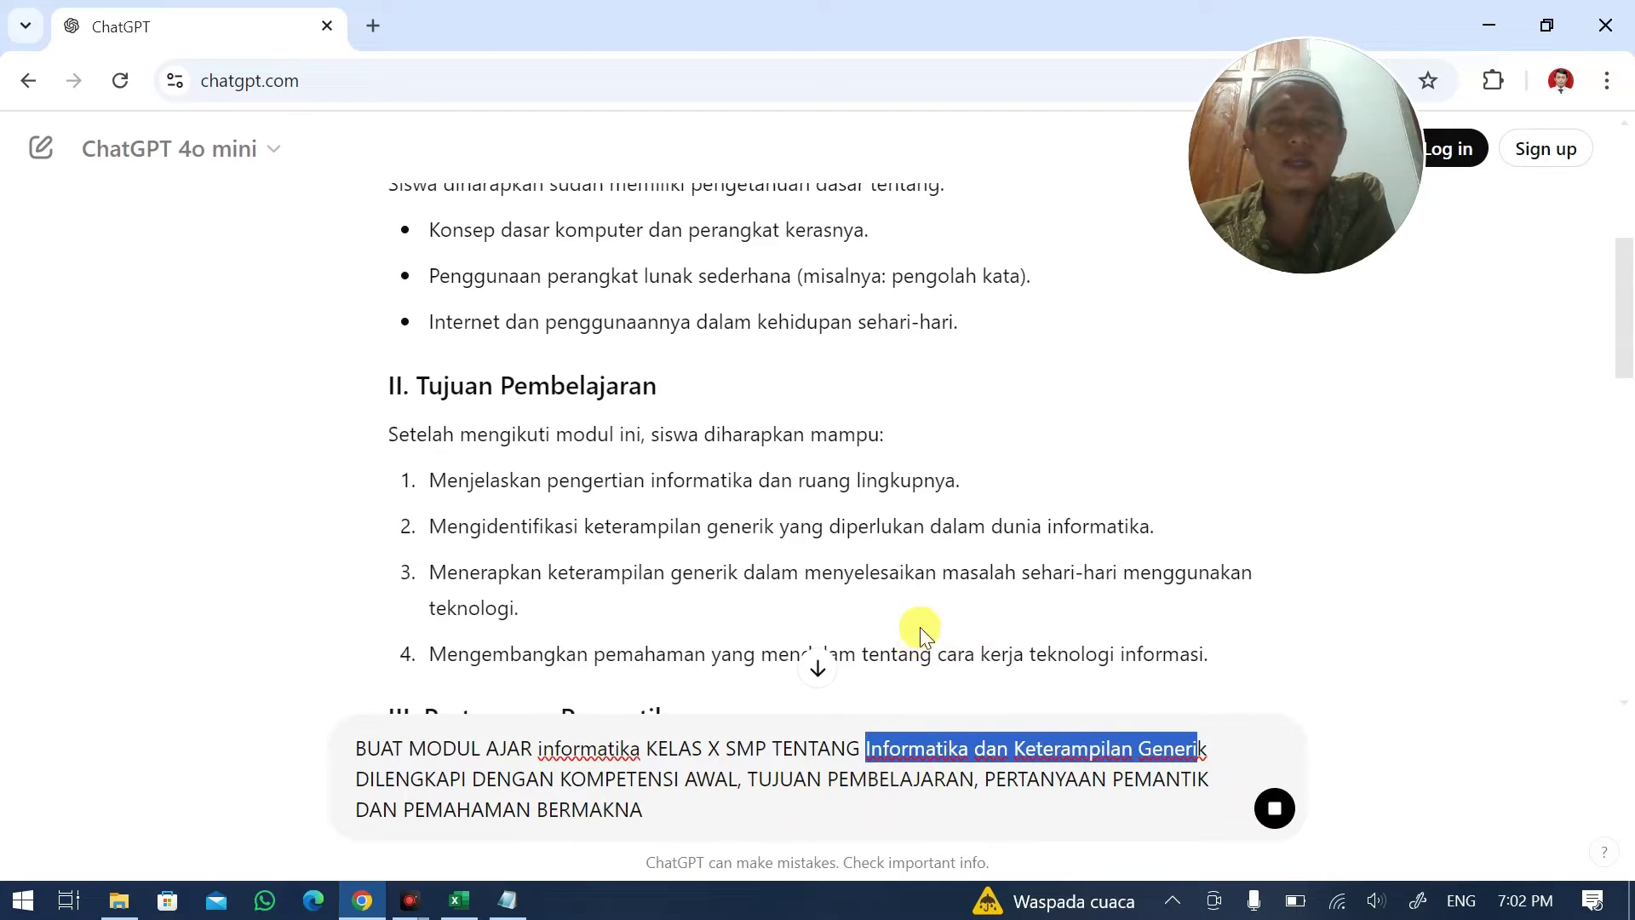
{"action": "scroll", "coordinate": [876, 628], "scroll_direction": "down", "scroll_amount": 6}
{"action": "scroll", "coordinate": [474, 394], "scroll_direction": "up", "scroll_amount": 2}
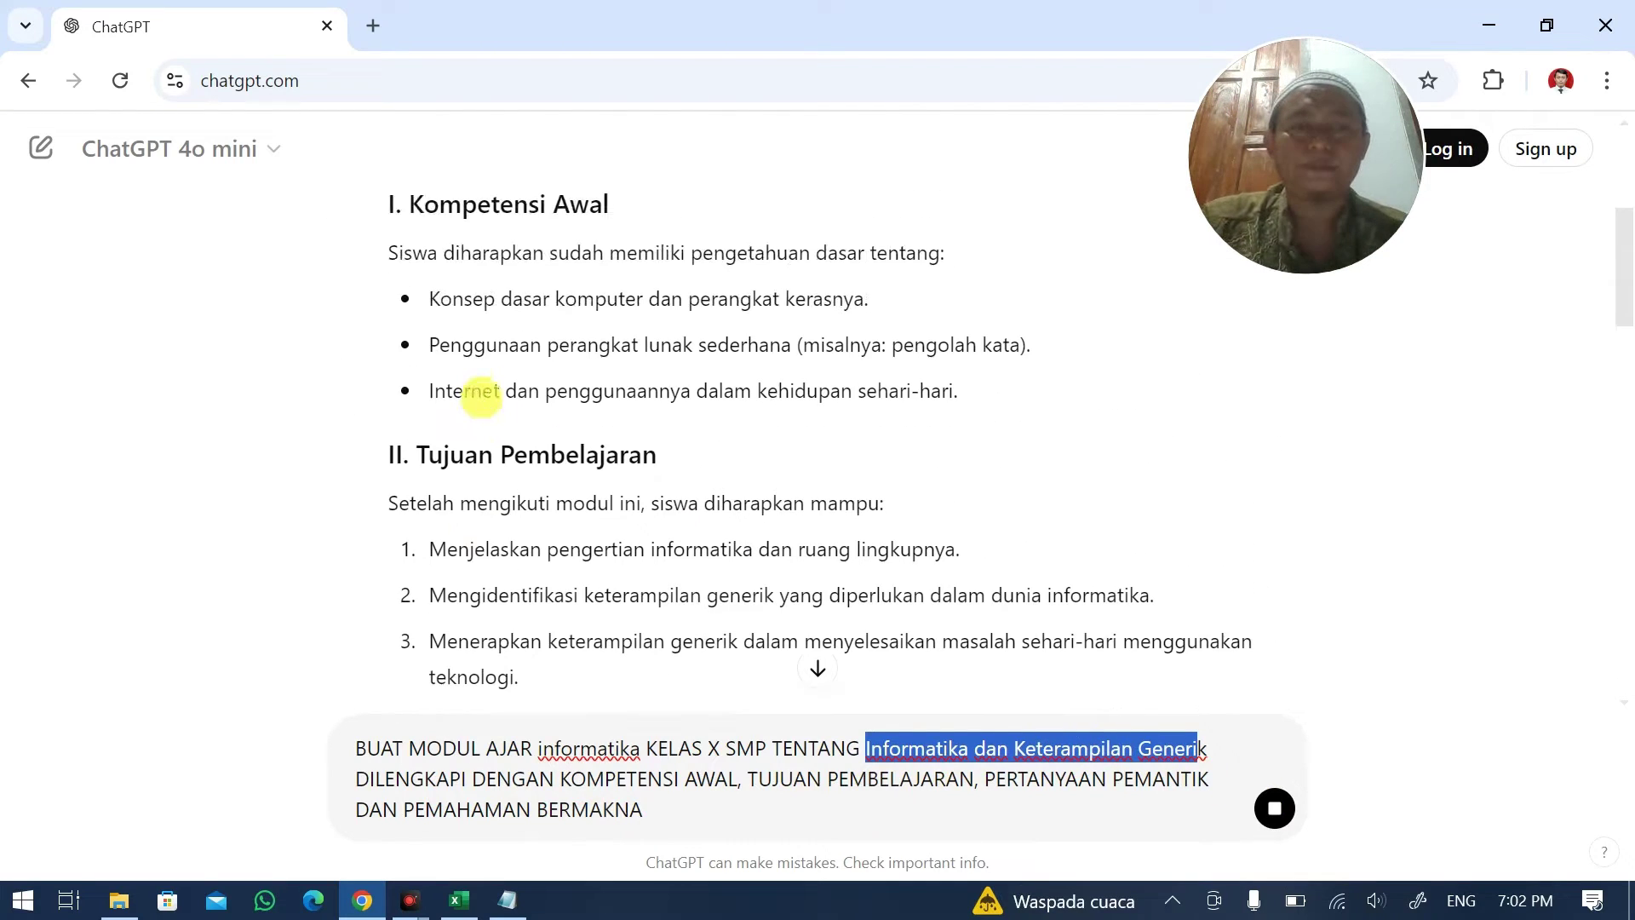
{"action": "left_click_drag", "start_coordinate": [386, 250], "coordinate": [958, 392]}
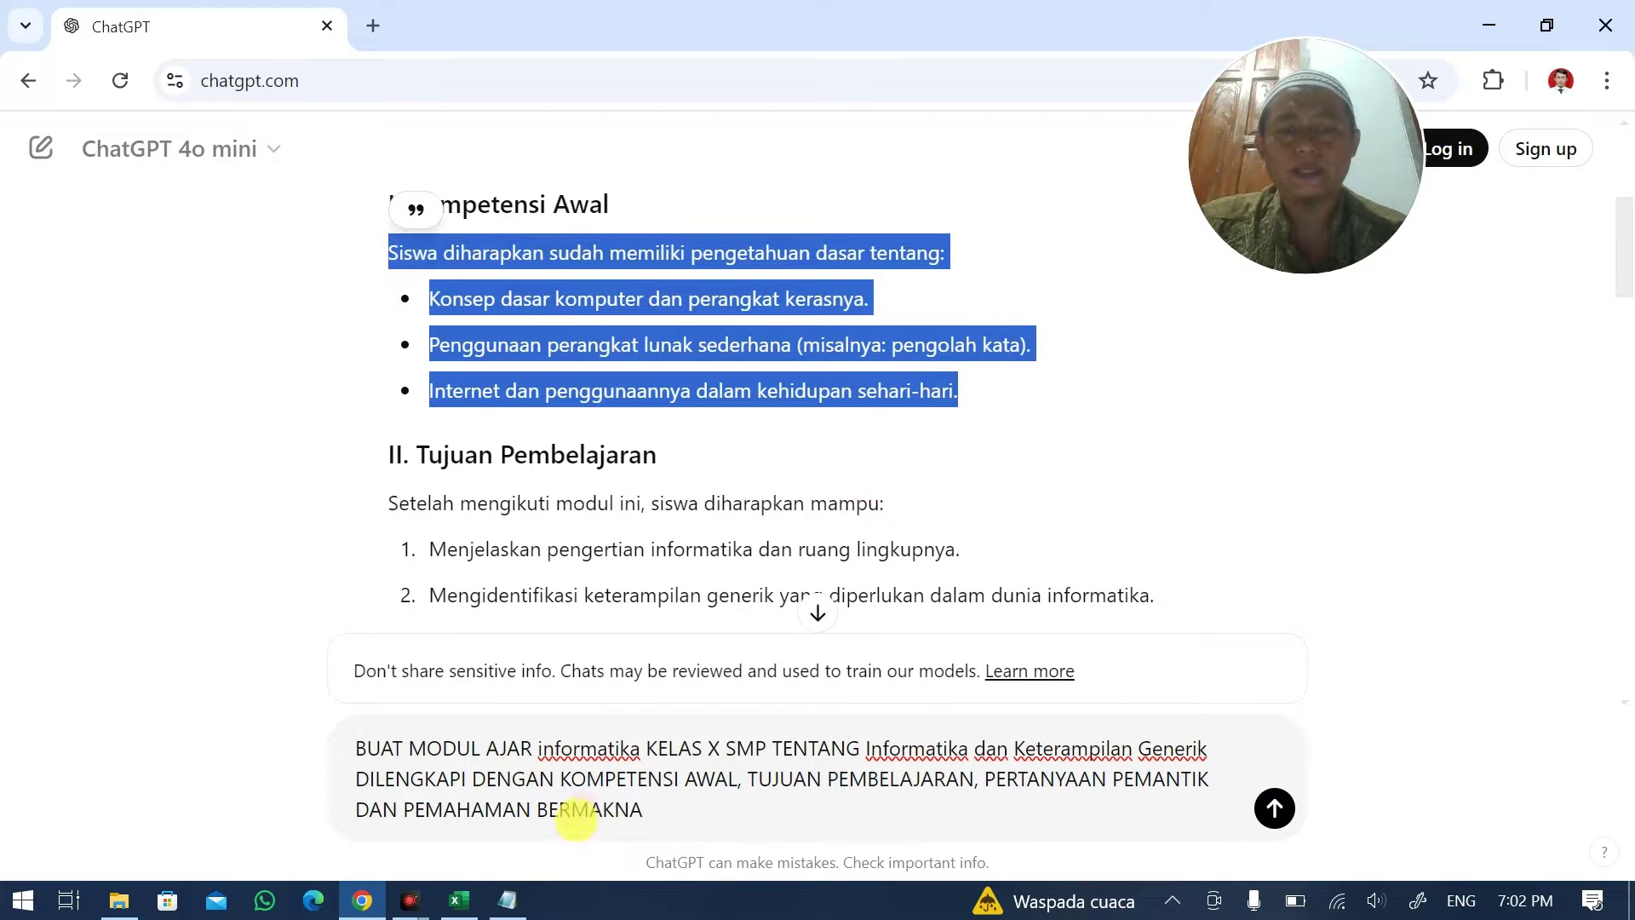
{"action": "left_click", "coordinate": [459, 901]}
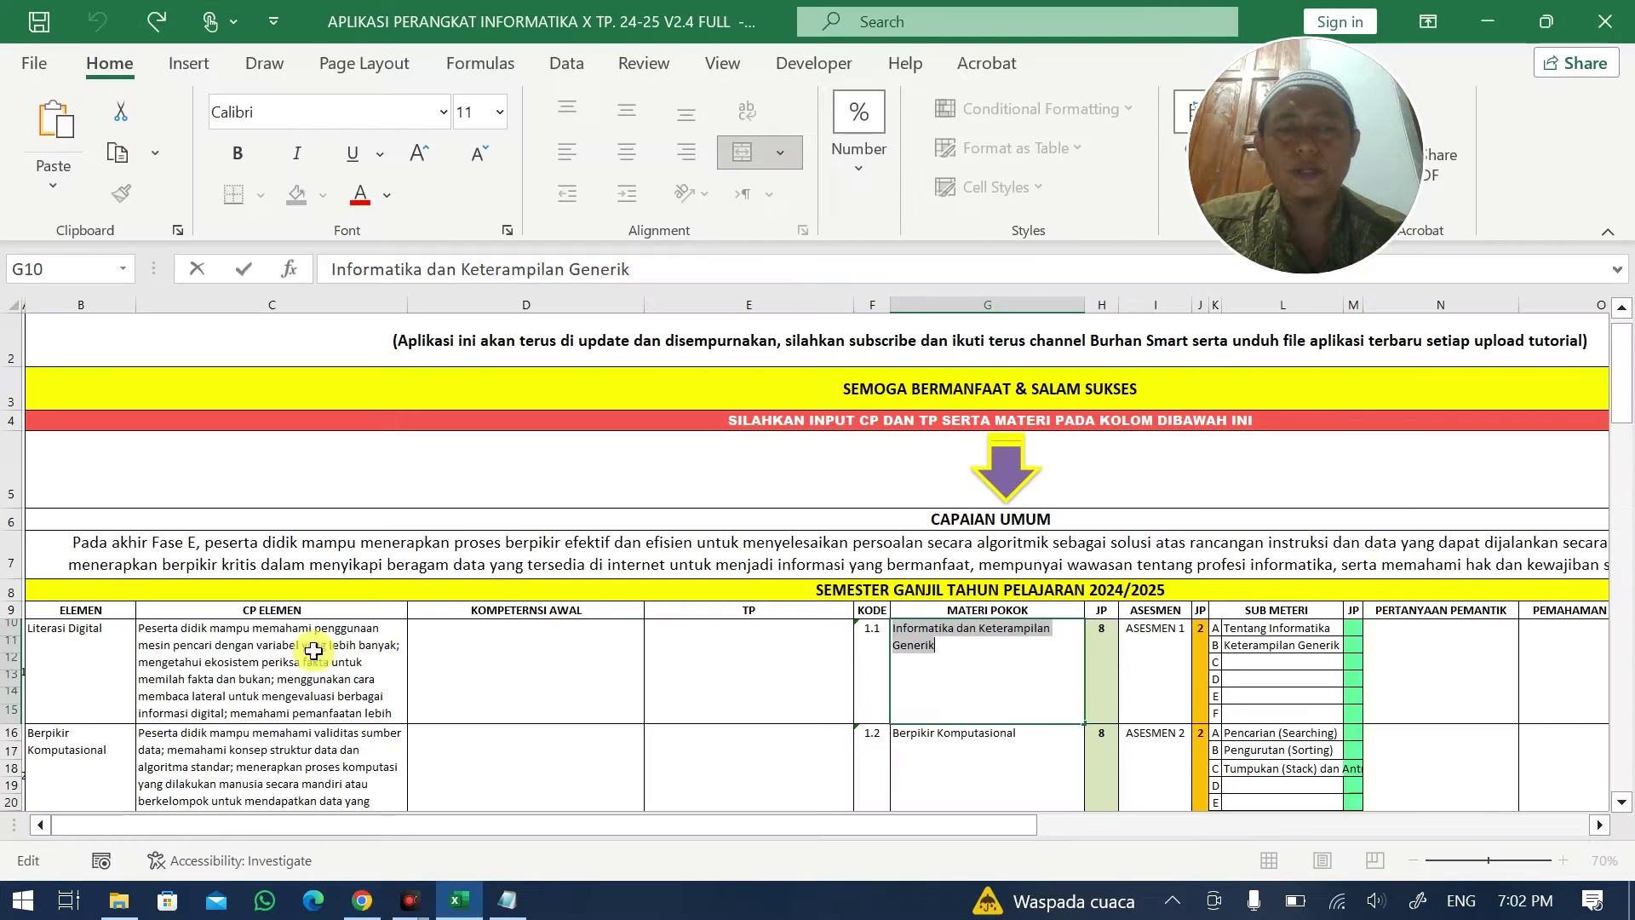
{"action": "left_click", "coordinate": [486, 654]}
{"action": "key", "text": "ctrl+v"}
{"action": "key", "text": "alt+Tab"}
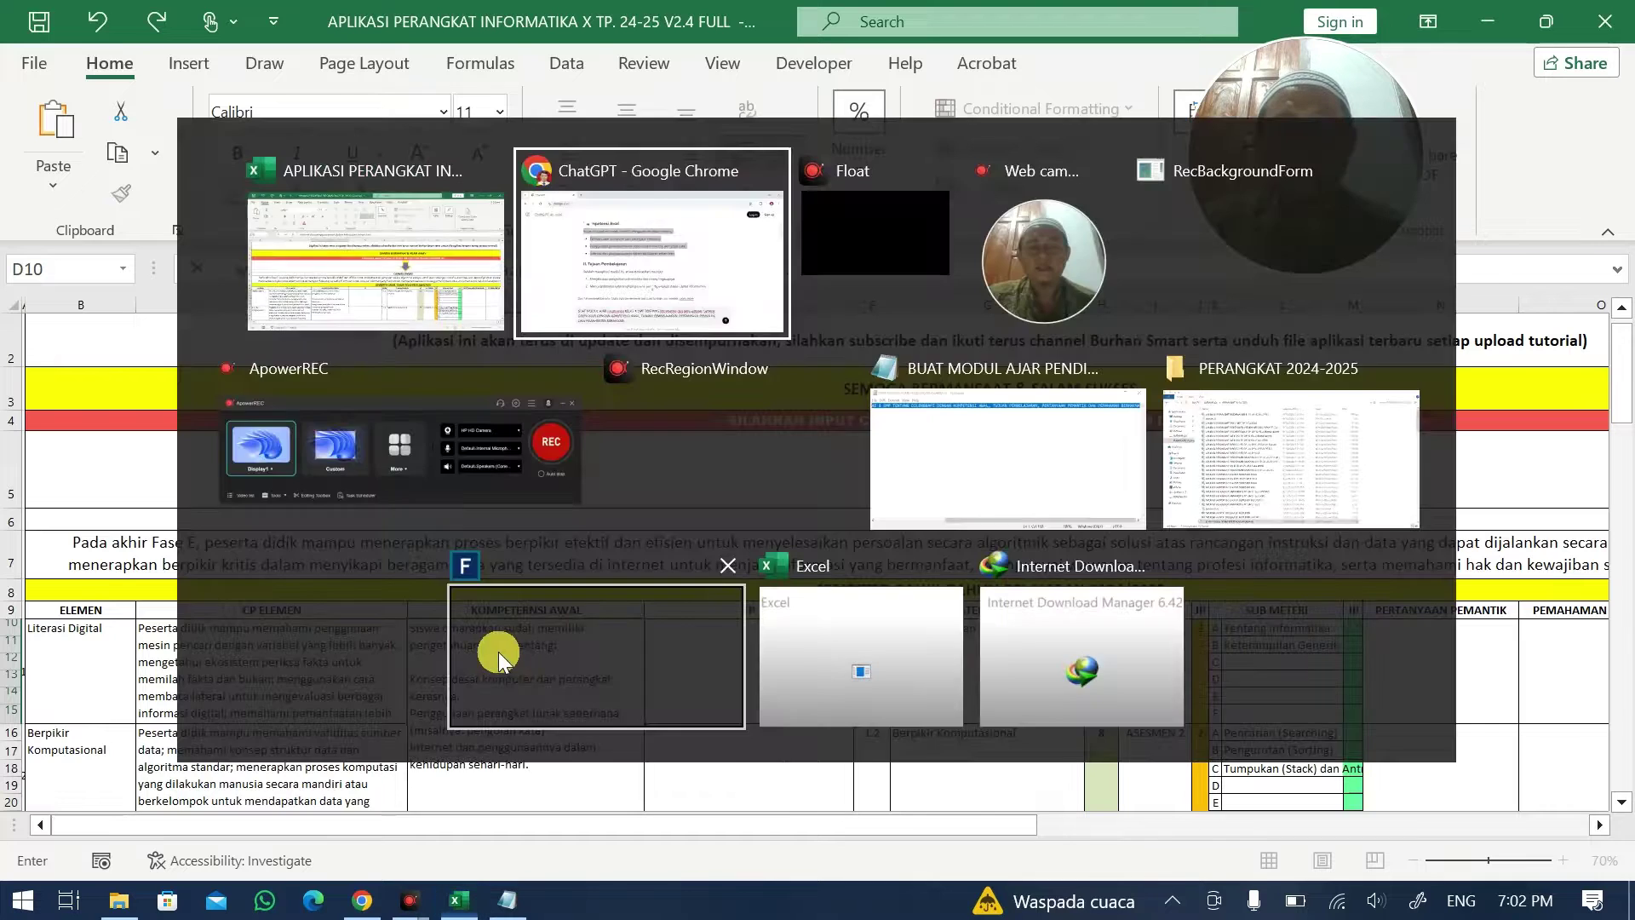
{"action": "key", "text": "alt+Tab"}
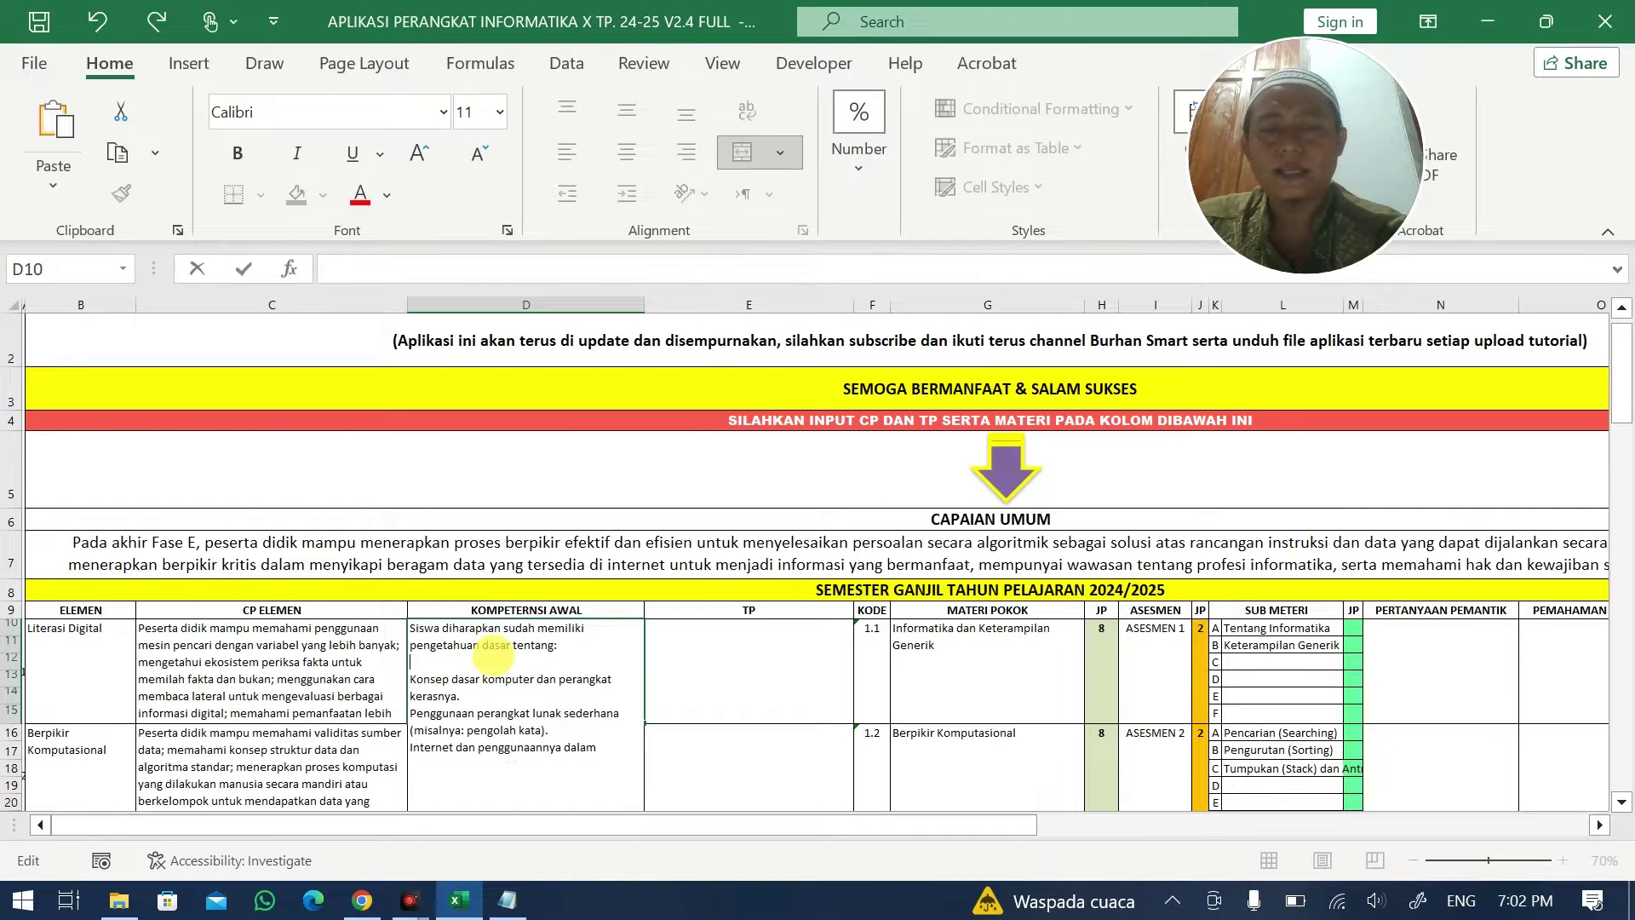
{"action": "key", "text": "Delete"}
{"action": "scroll", "coordinate": [494, 672], "scroll_direction": "up", "scroll_amount": 1}
- Copy the four Tujuan Pembelajaran points from the ChatGPT reply into the TP cell of material 1.1 in Excel
{"action": "left_click", "coordinate": [812, 678]}
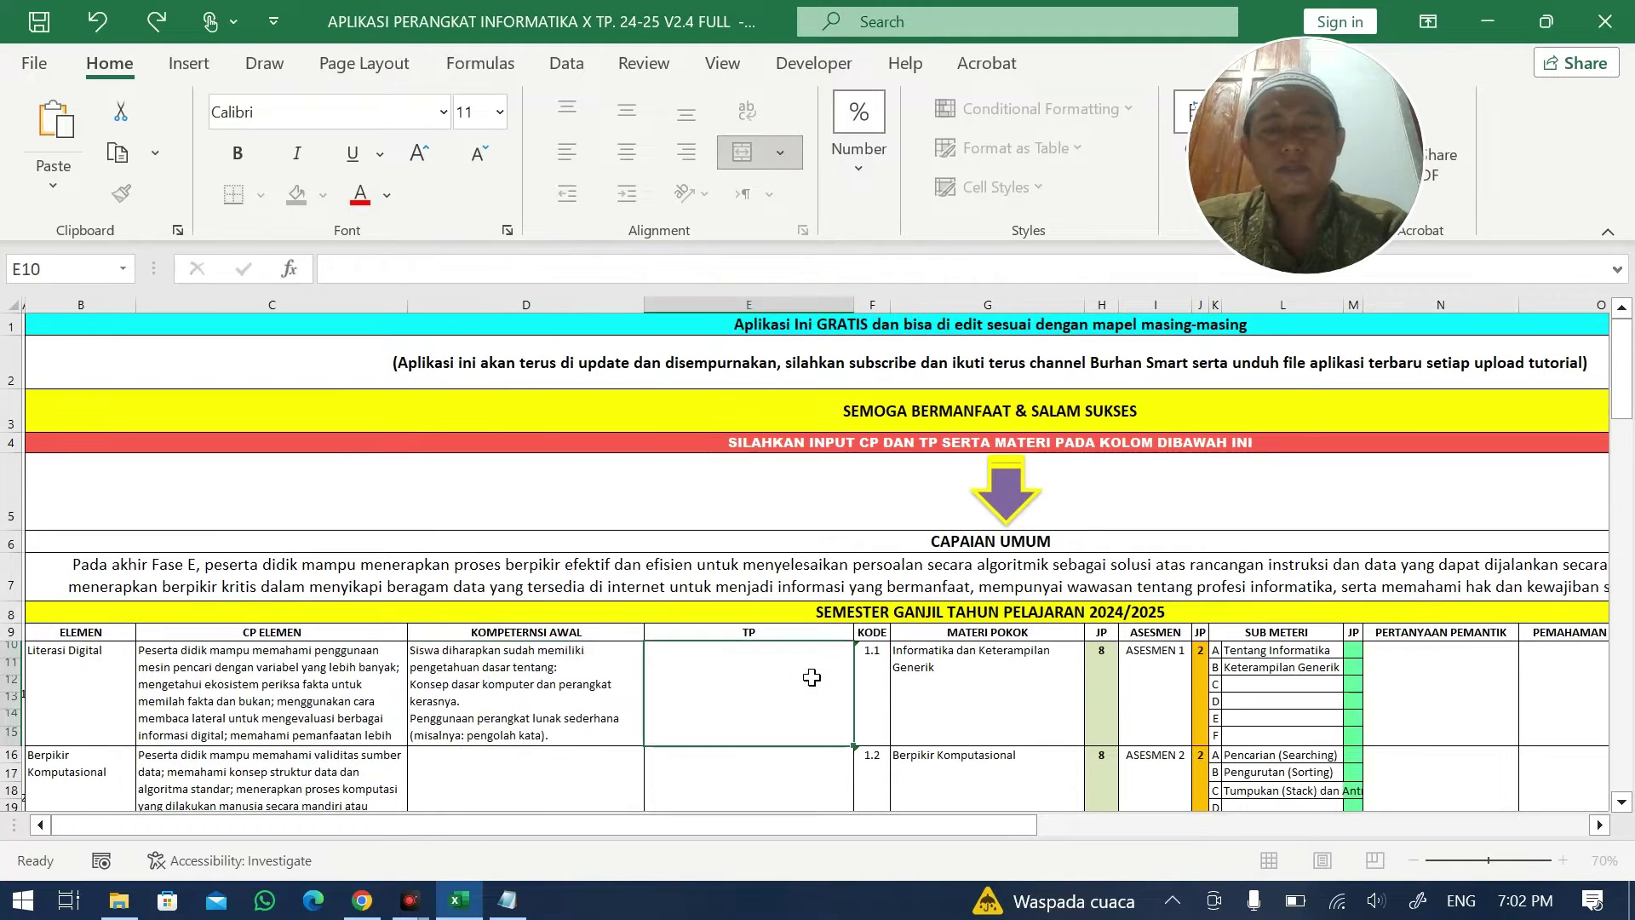
{"action": "key", "text": "alt+Tab"}
{"action": "scroll", "coordinate": [631, 584], "scroll_direction": "down", "scroll_amount": 3}
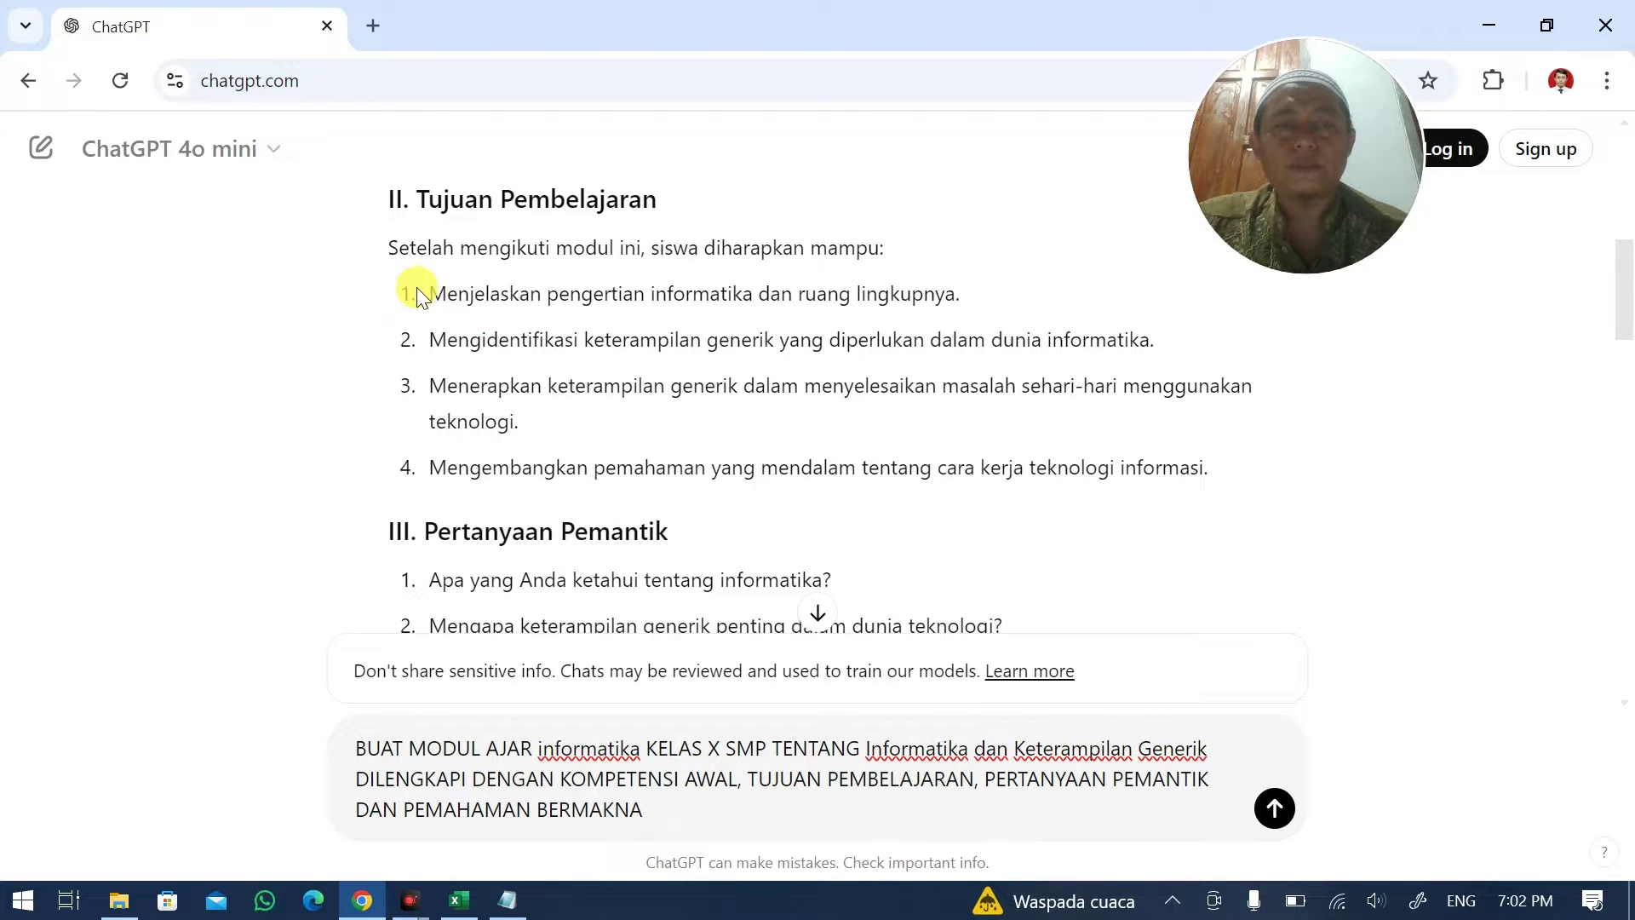
{"action": "left_click_drag", "start_coordinate": [427, 291], "coordinate": [1297, 473]}
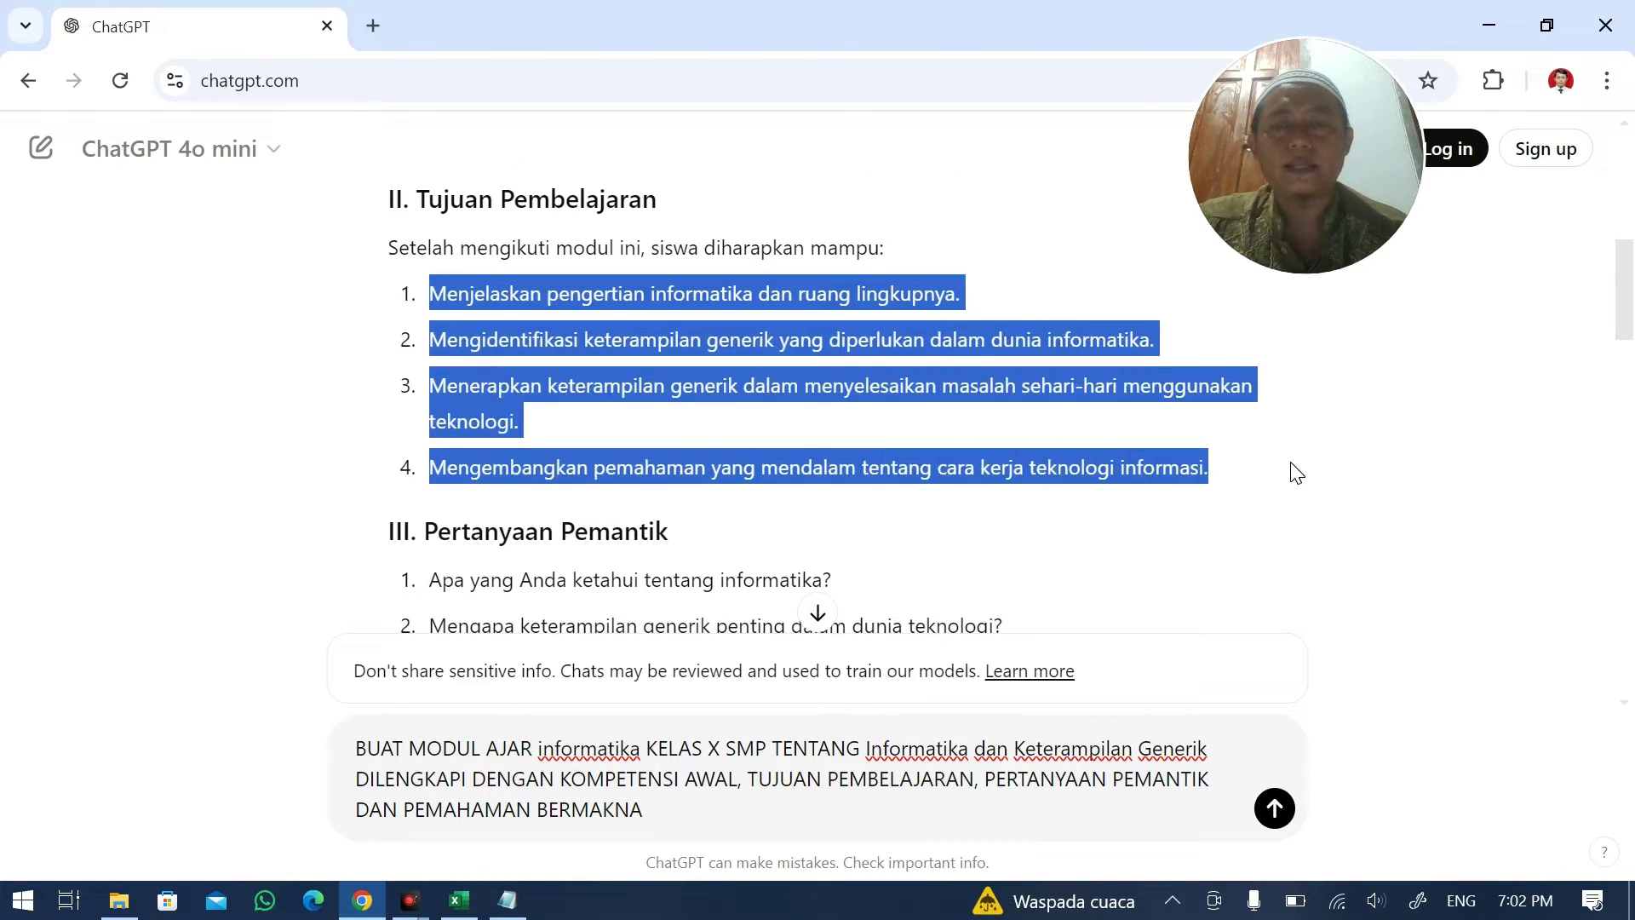
{"action": "key", "text": "alt+Tab"}
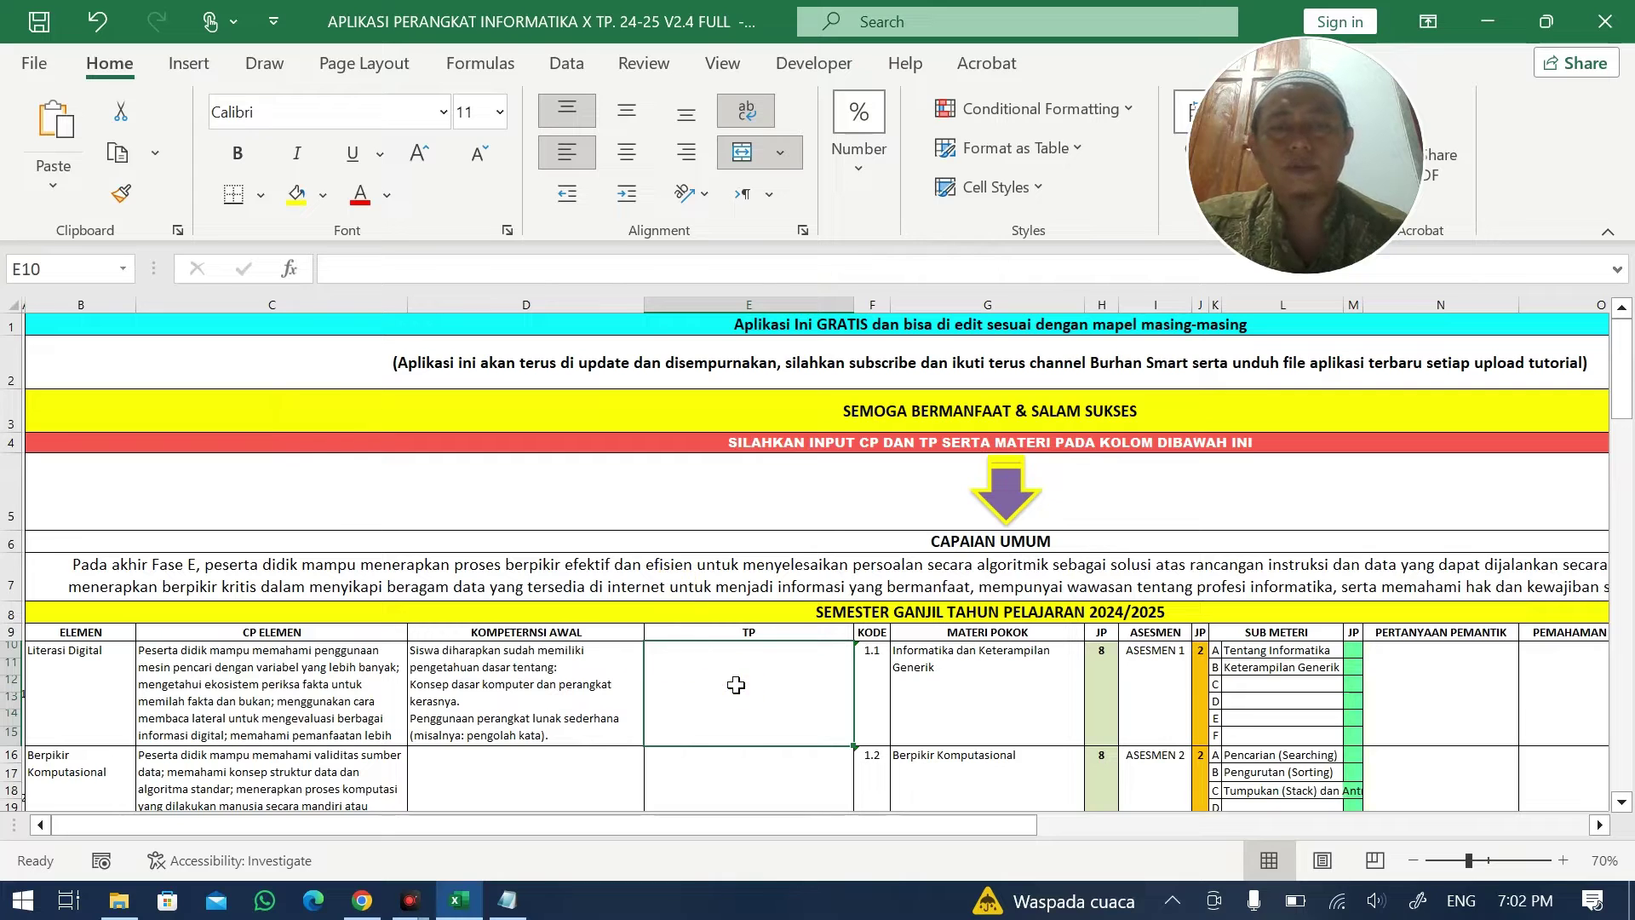
{"action": "double_click", "coordinate": [736, 683]}
{"action": "key", "text": "ctrl+v"}
- Copy the three Pertanyaan Pemantik questions from ChatGPT into the PERTANYAAN PEMANTIK cell of material 1.1 in Excel
{"action": "key", "text": "alt+Tab"}
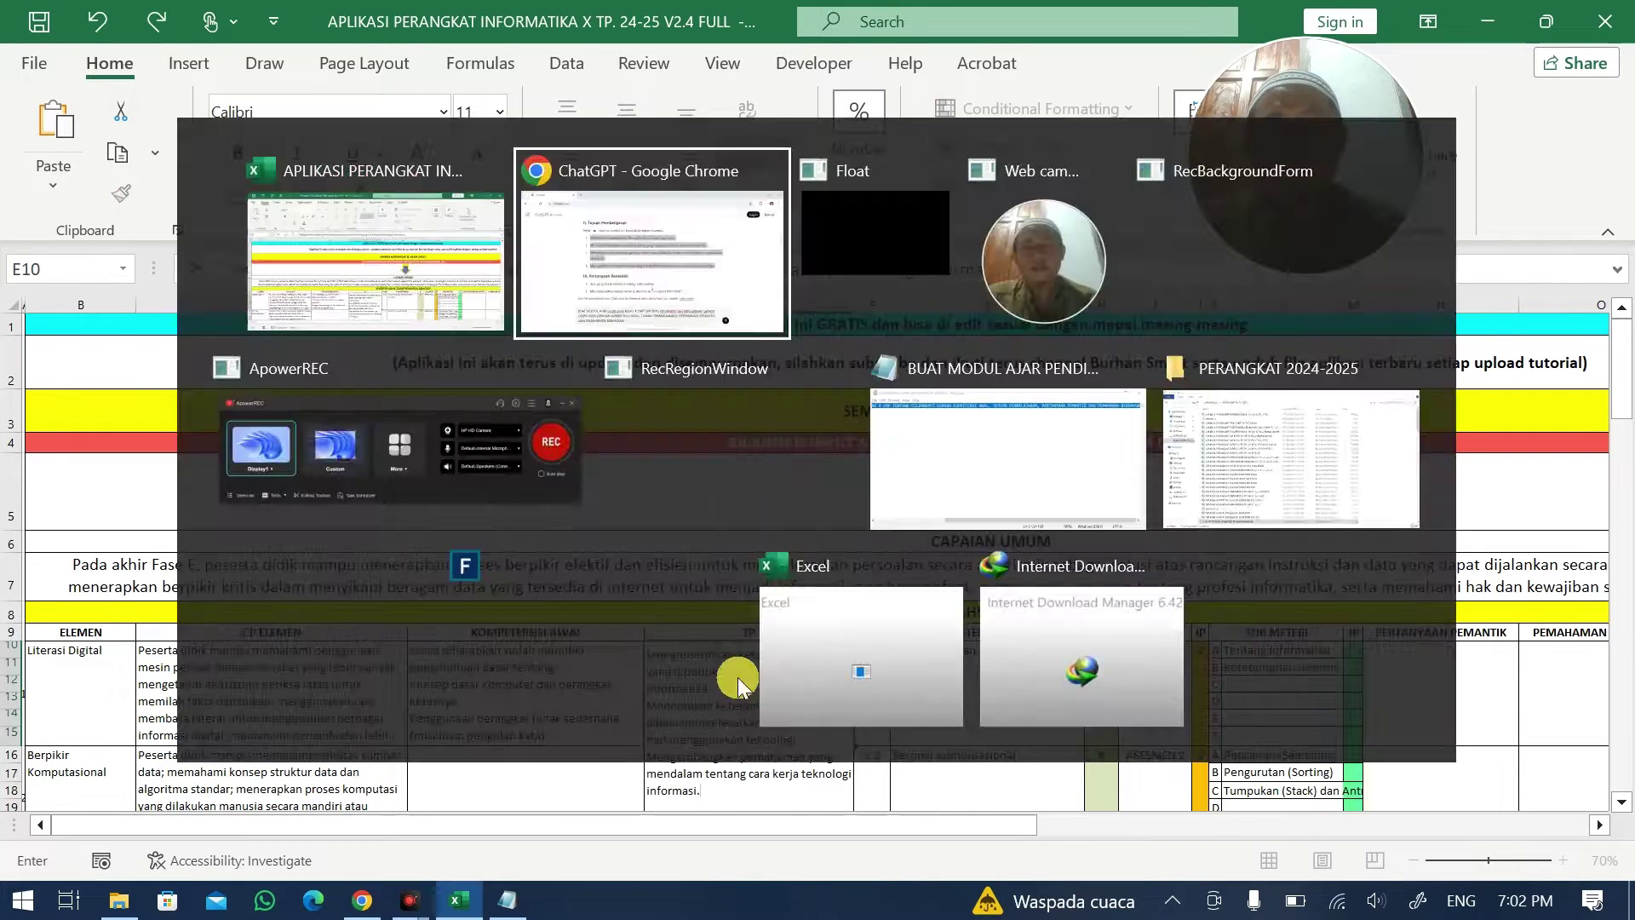
{"action": "scroll", "coordinate": [686, 525], "scroll_direction": "down", "scroll_amount": 3}
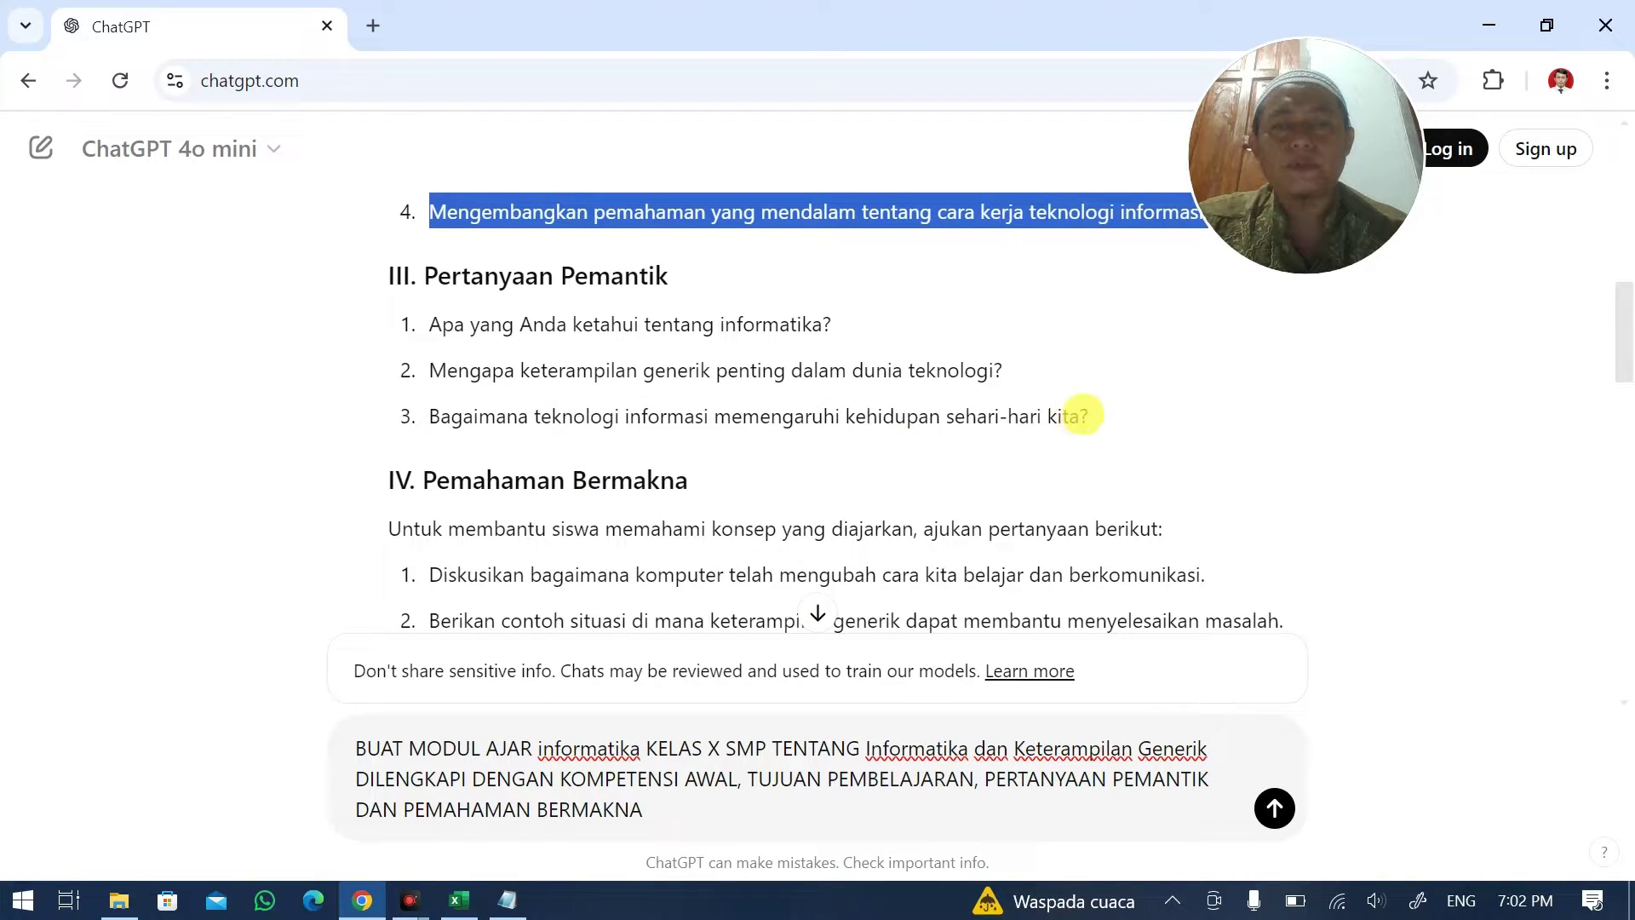
{"action": "left_click_drag", "start_coordinate": [1090, 416], "coordinate": [420, 328]}
{"action": "key", "text": "ctrl+c"}
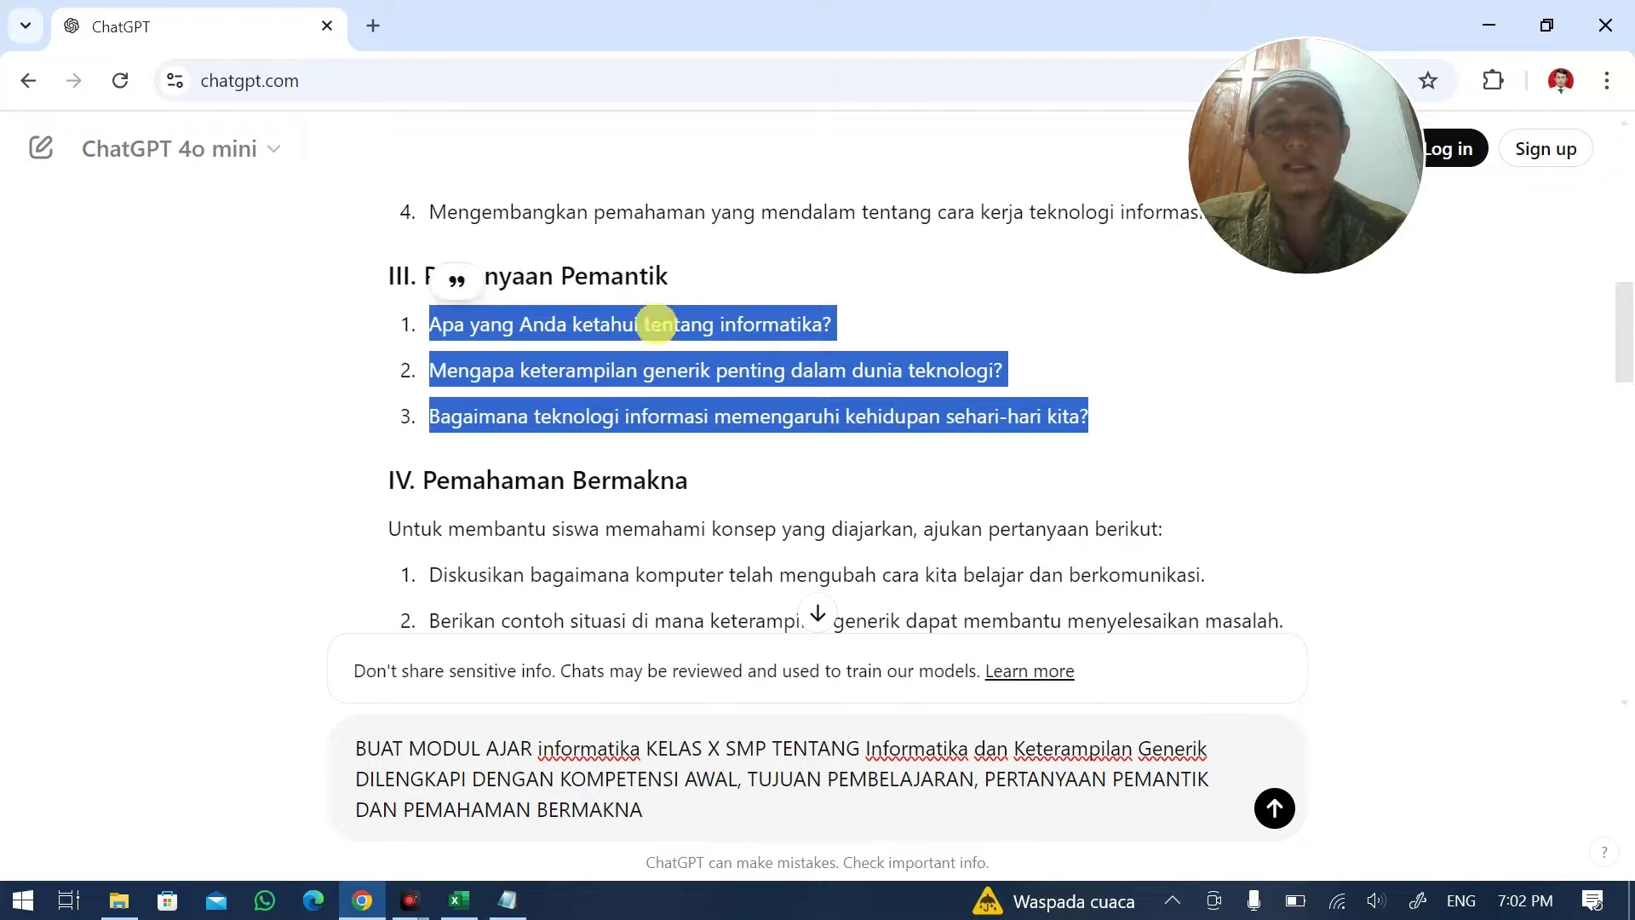
{"action": "key", "text": "alt+Tab"}
{"action": "left_click", "coordinate": [1464, 675]}
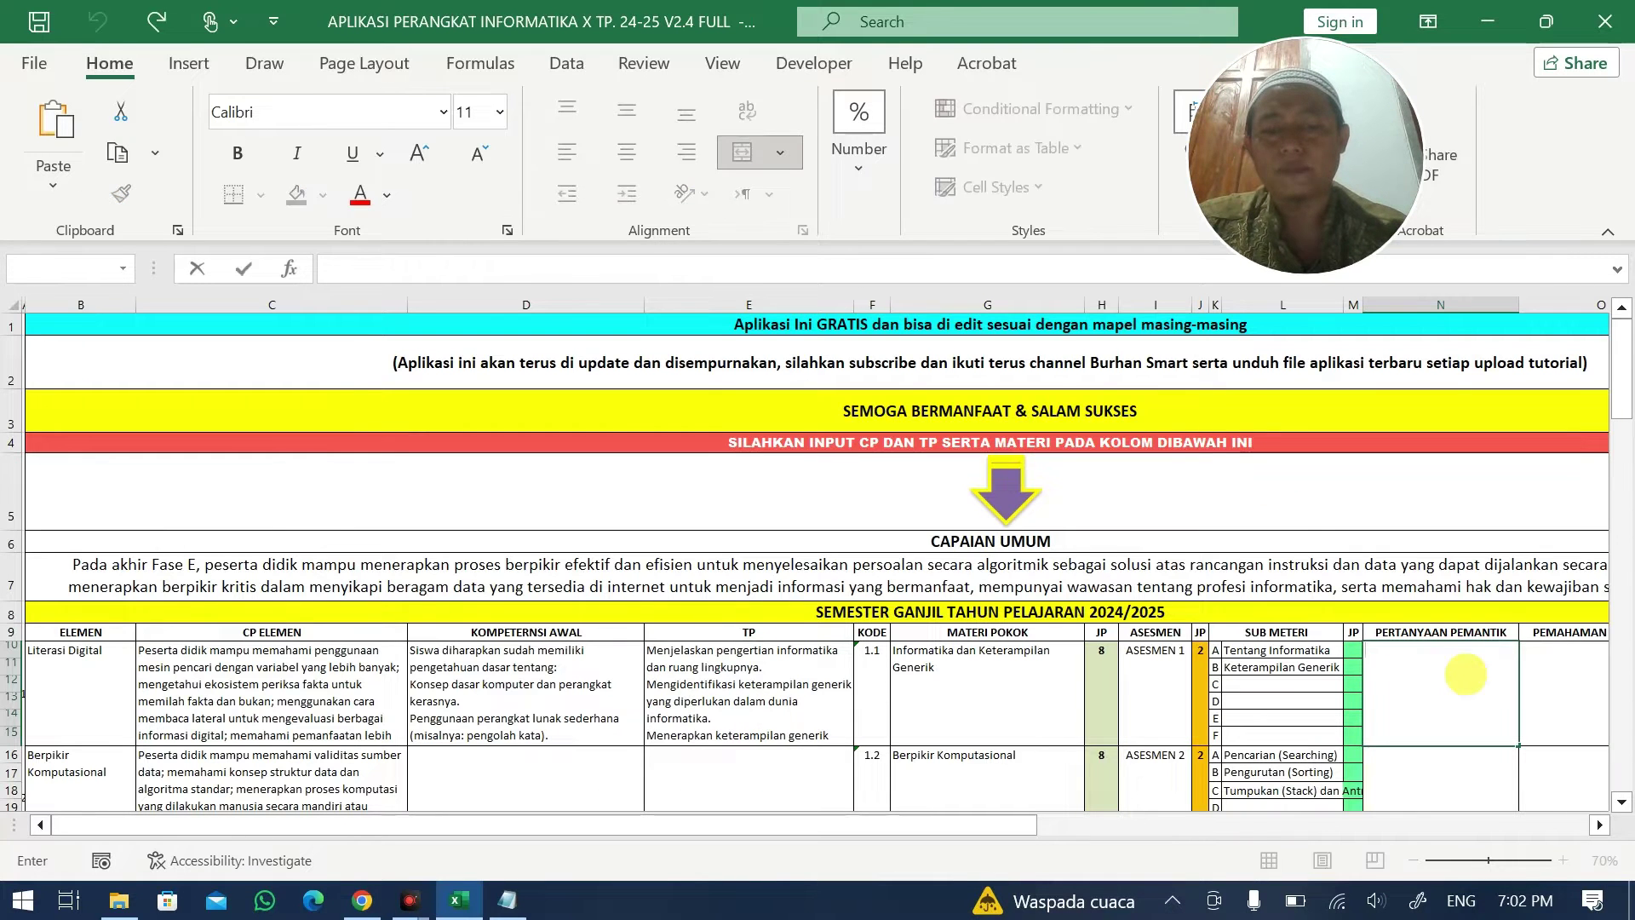
{"action": "key", "text": "ctrl+v"}
- Copy the three Pemahaman Bermakna points from ChatGPT into the PEMAHAMAN BERMAKNA cell of material 1.1 in Excel
{"action": "key", "text": "alt+Tab"}
{"action": "scroll", "coordinate": [613, 628], "scroll_direction": "down", "scroll_amount": 2}
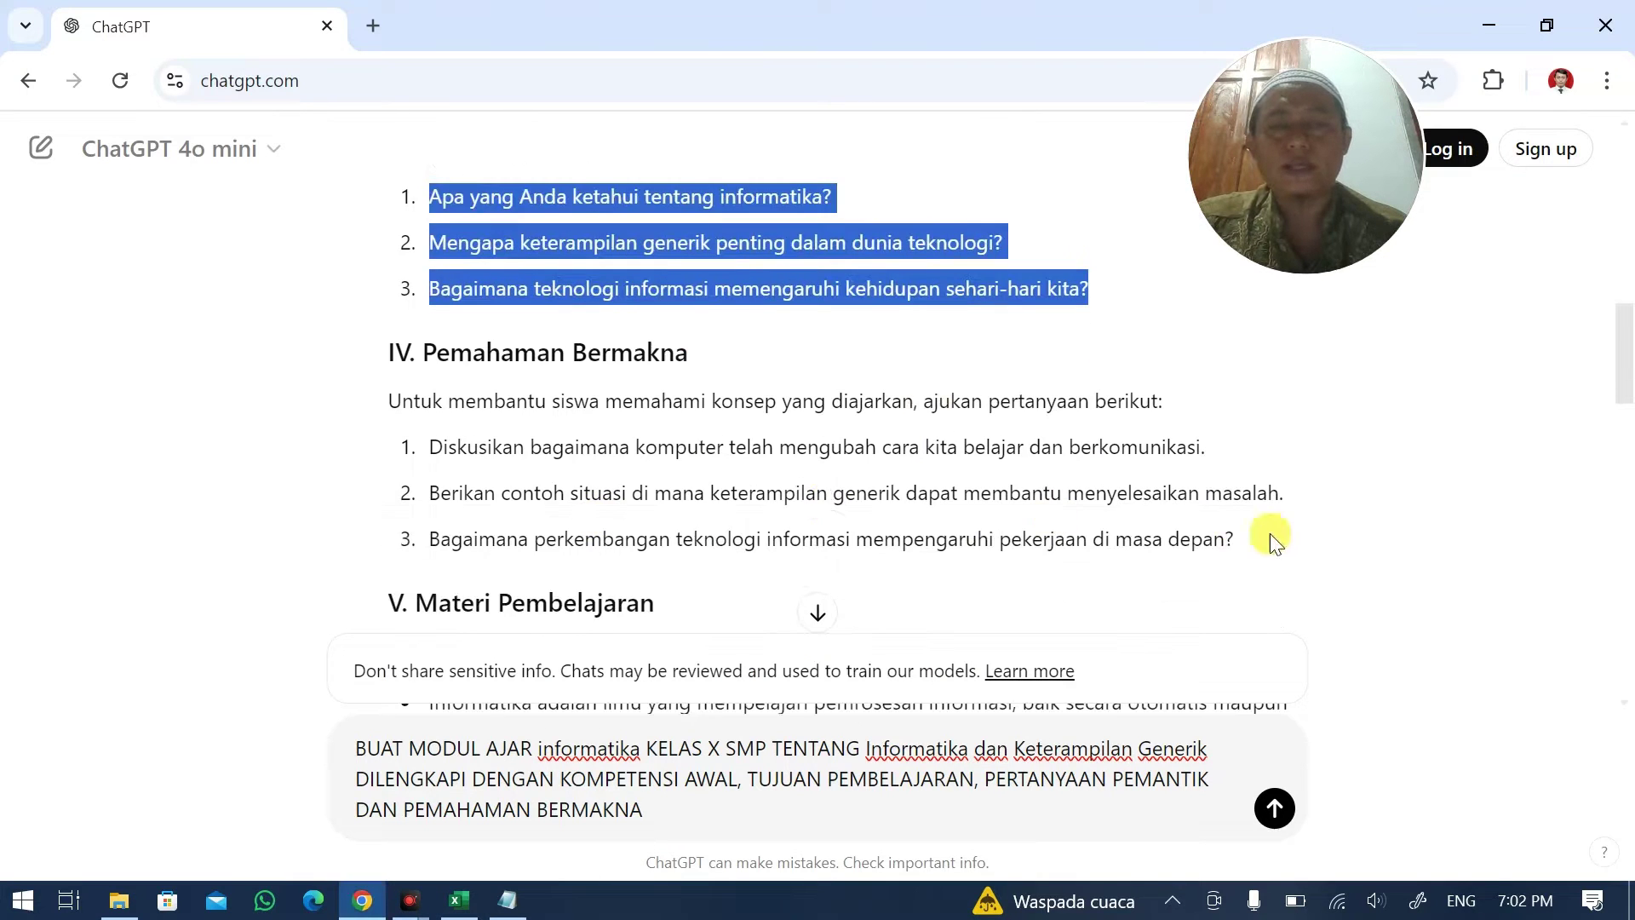
{"action": "left_click_drag", "start_coordinate": [1270, 533], "coordinate": [449, 446]}
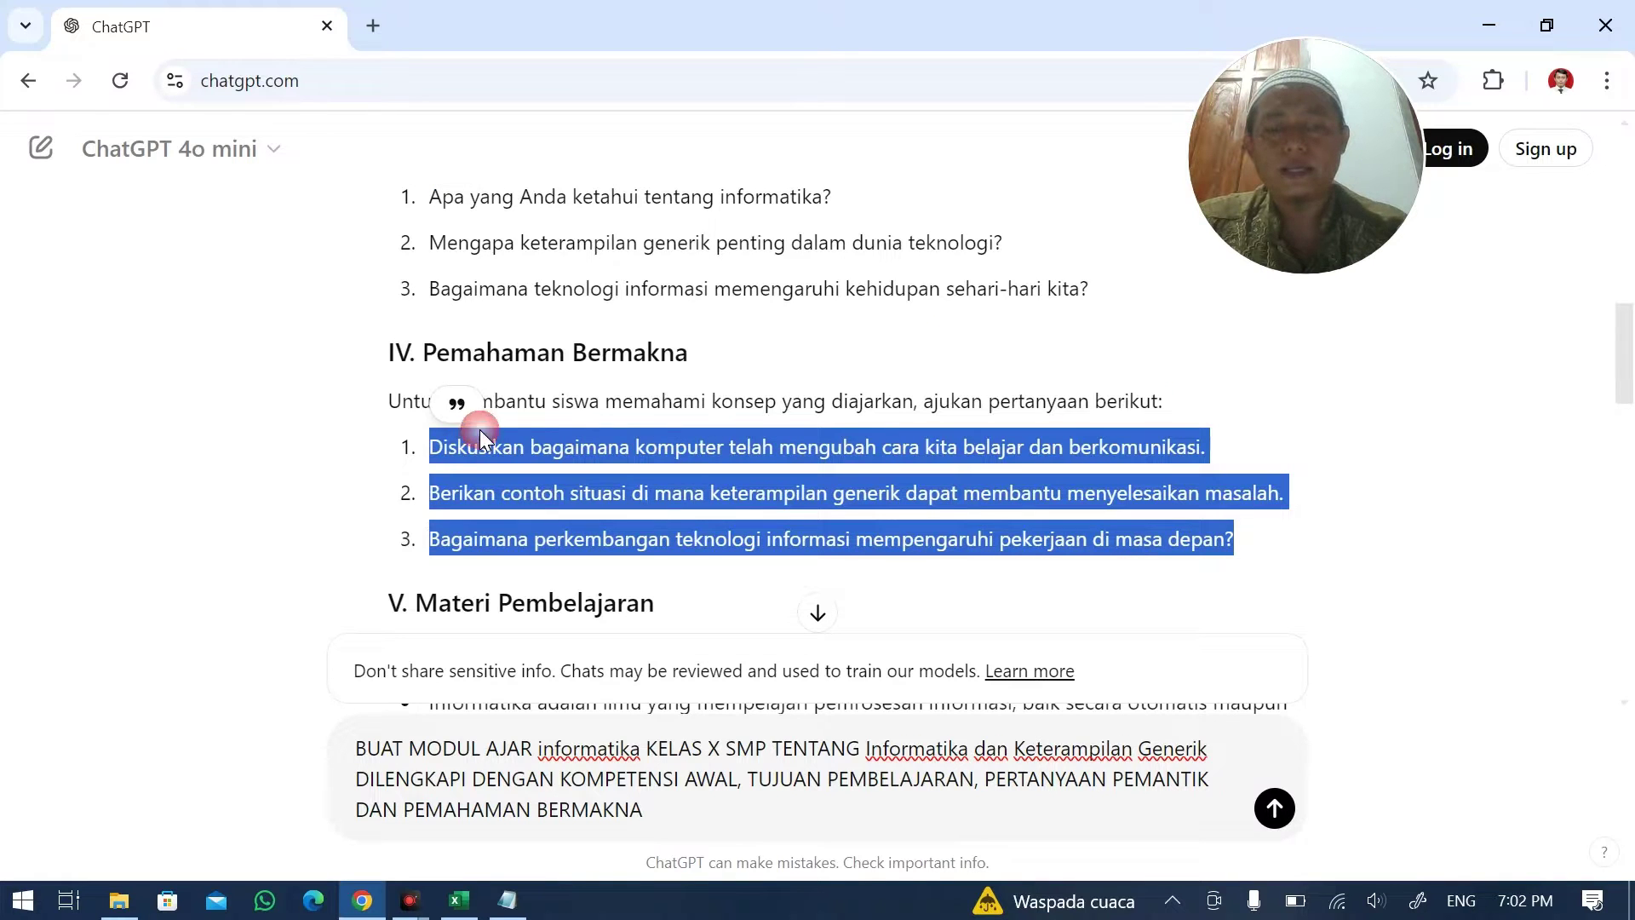
{"action": "key", "text": "alt+Tab"}
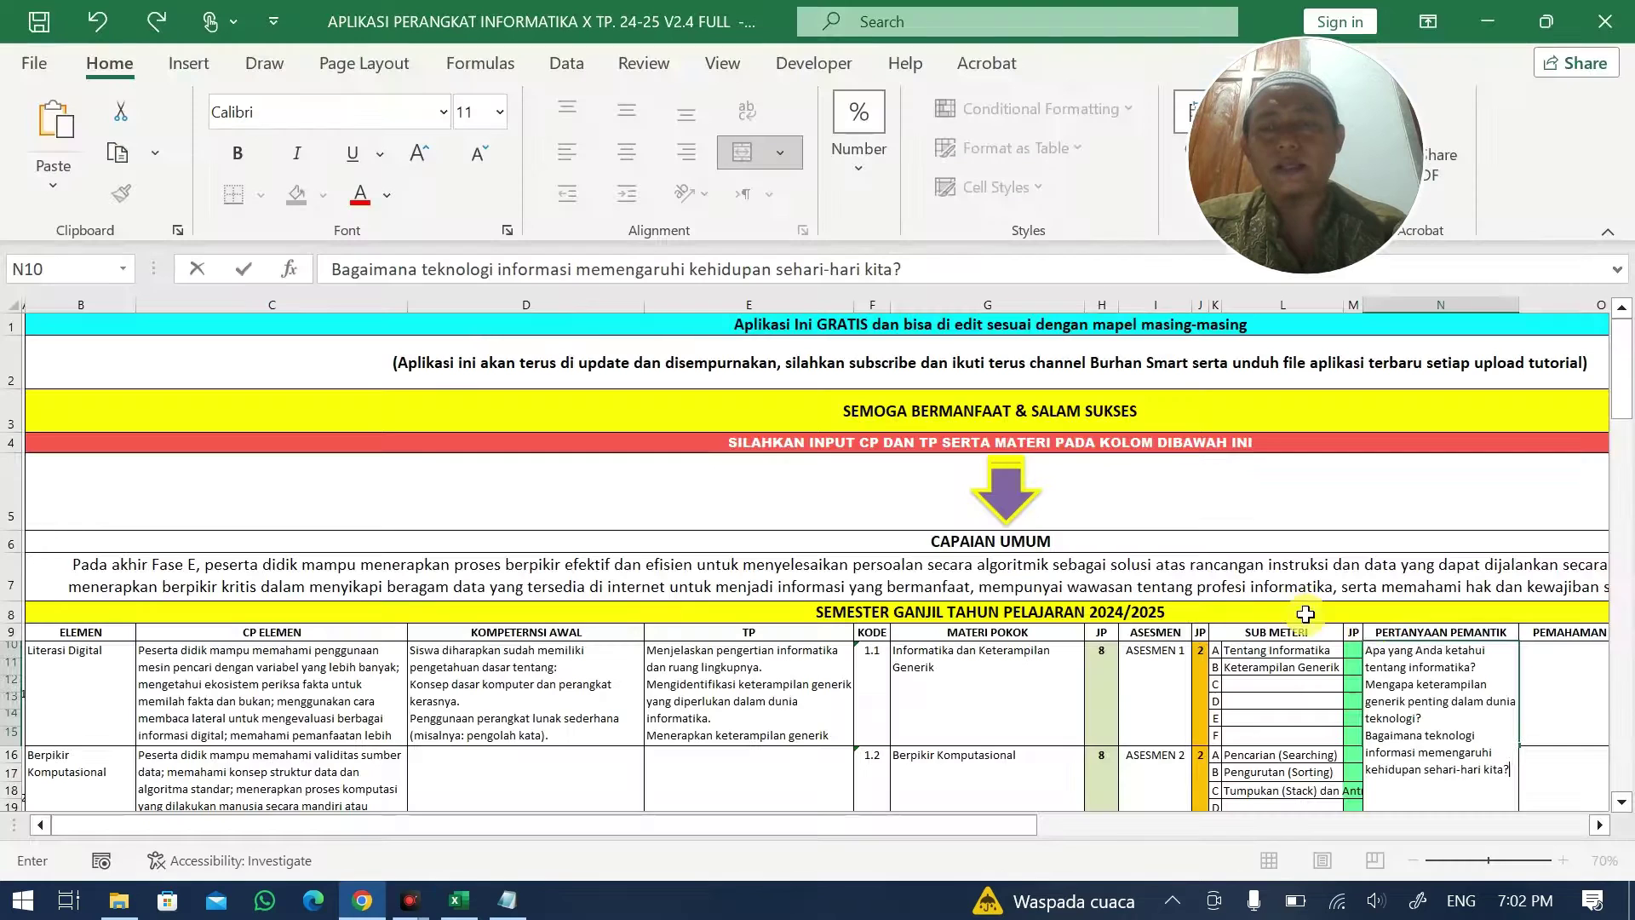
{"action": "left_click", "coordinate": [1542, 696]}
{"action": "key", "text": "ctrl+v"}
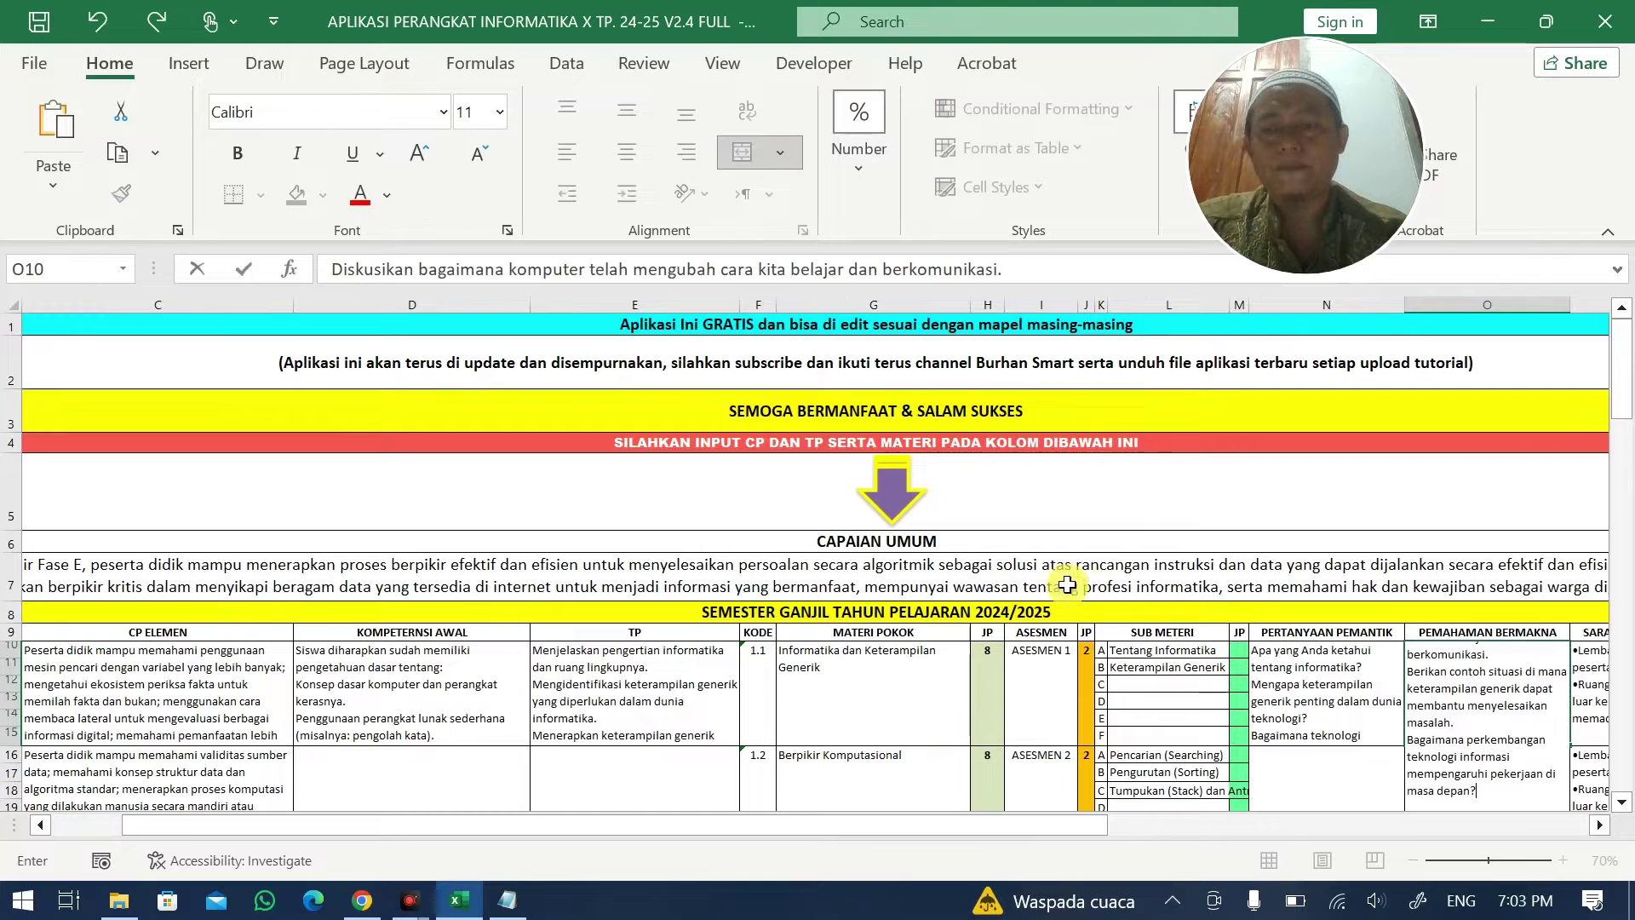
{"action": "left_click", "coordinate": [1059, 576]}
- Copy material 1.2, Berpikir Komputasional, from the Excel workbook and replace Informatika dan Keterampilan Generik with it in the ChatGPT prompt
{"action": "scroll", "coordinate": [893, 634], "scroll_direction": "down", "scroll_amount": 1}
{"action": "double_click", "coordinate": [895, 653]}
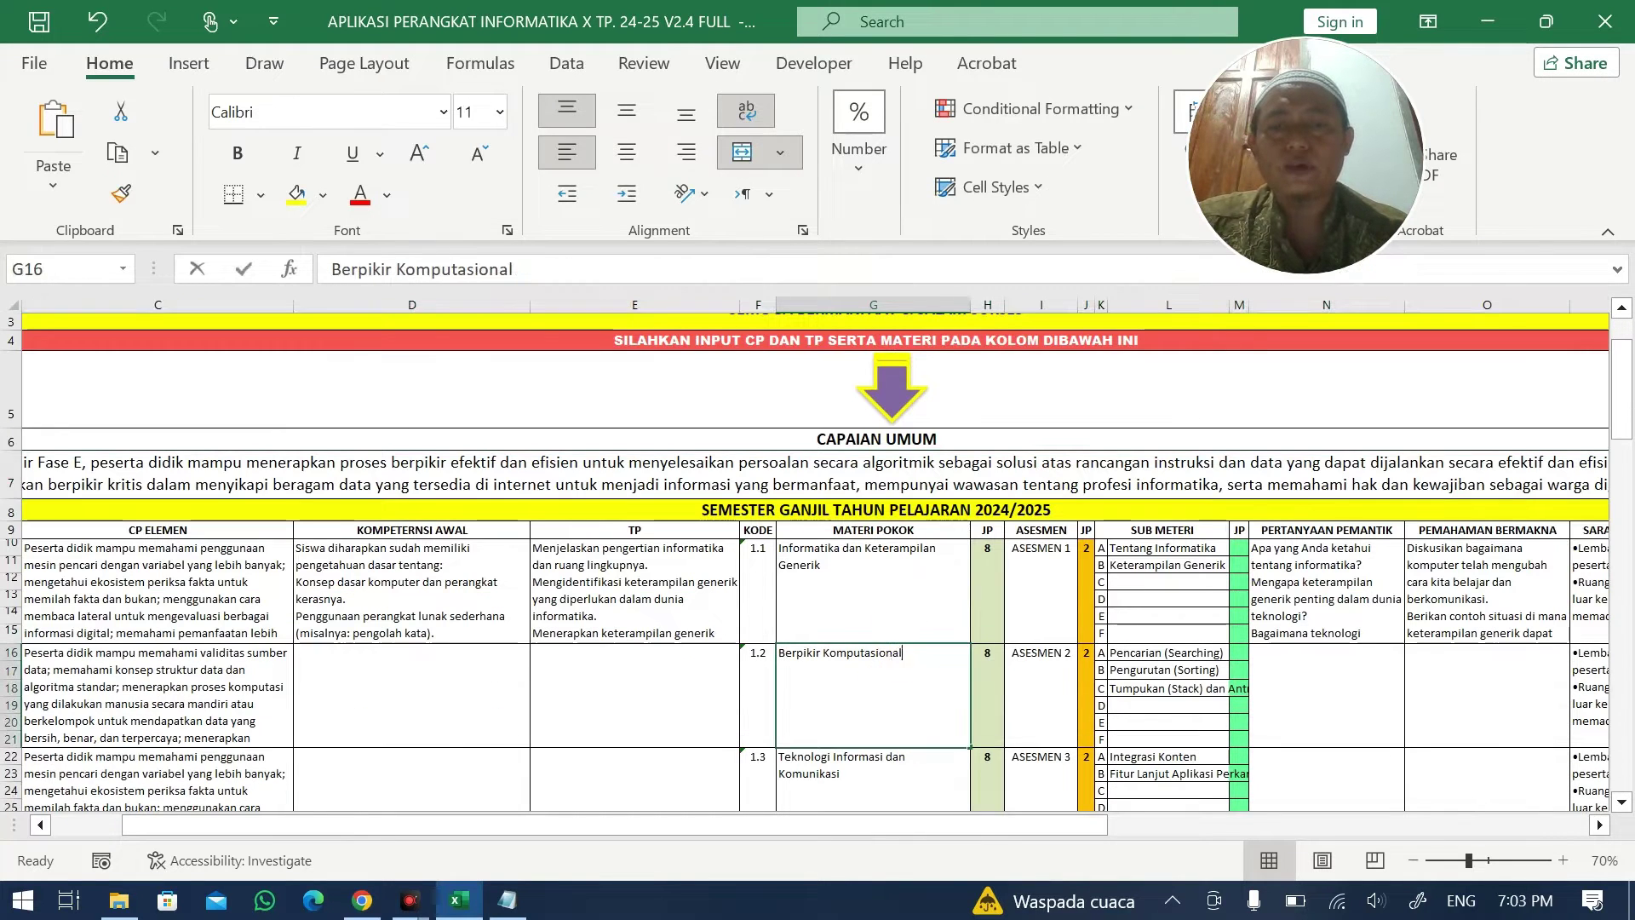
{"action": "triple_click", "coordinate": [899, 653]}
{"action": "key", "text": "ctrl+c"}
{"action": "key", "text": "alt+Tab"}
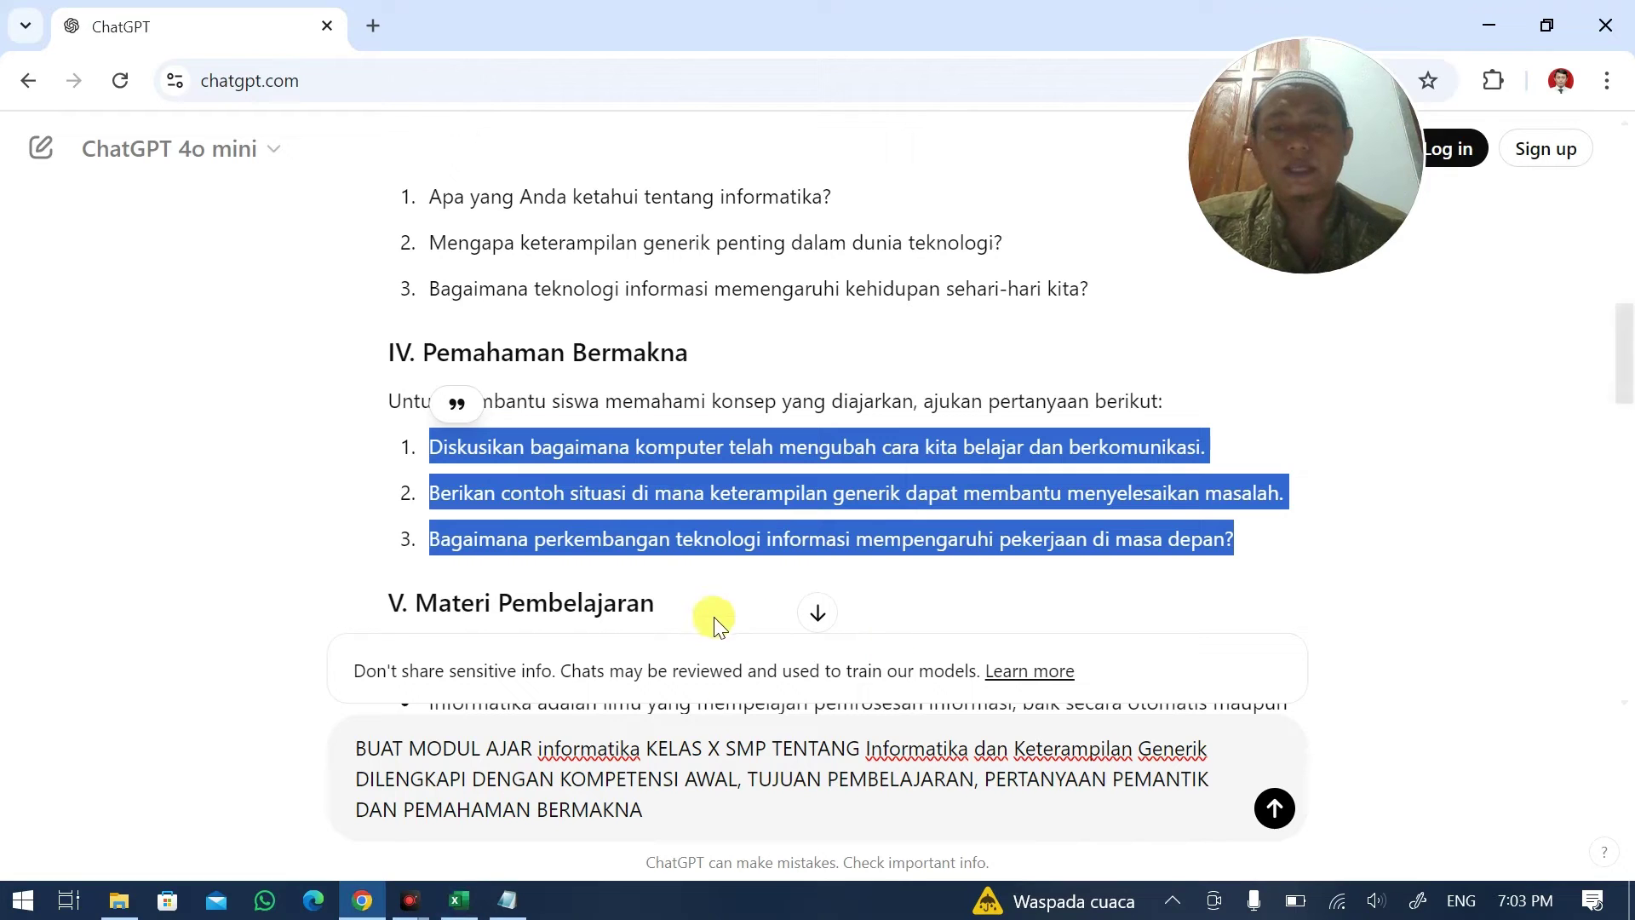
{"action": "left_click", "coordinate": [460, 896]}
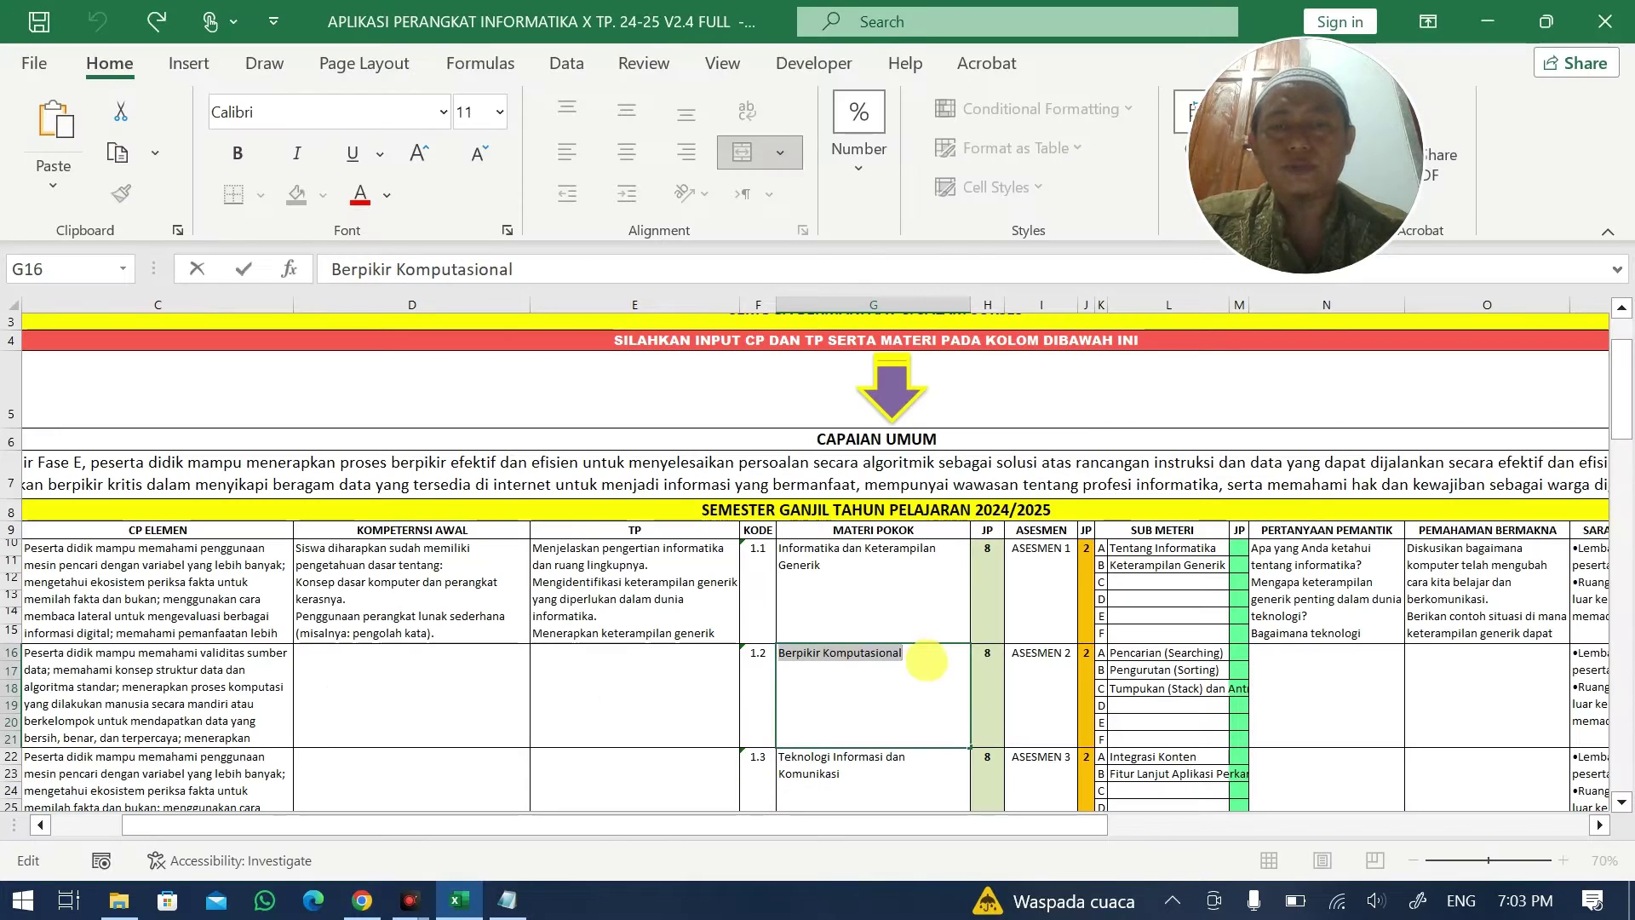
{"action": "left_click", "coordinate": [362, 901]}
{"action": "left_click", "coordinate": [941, 673]}
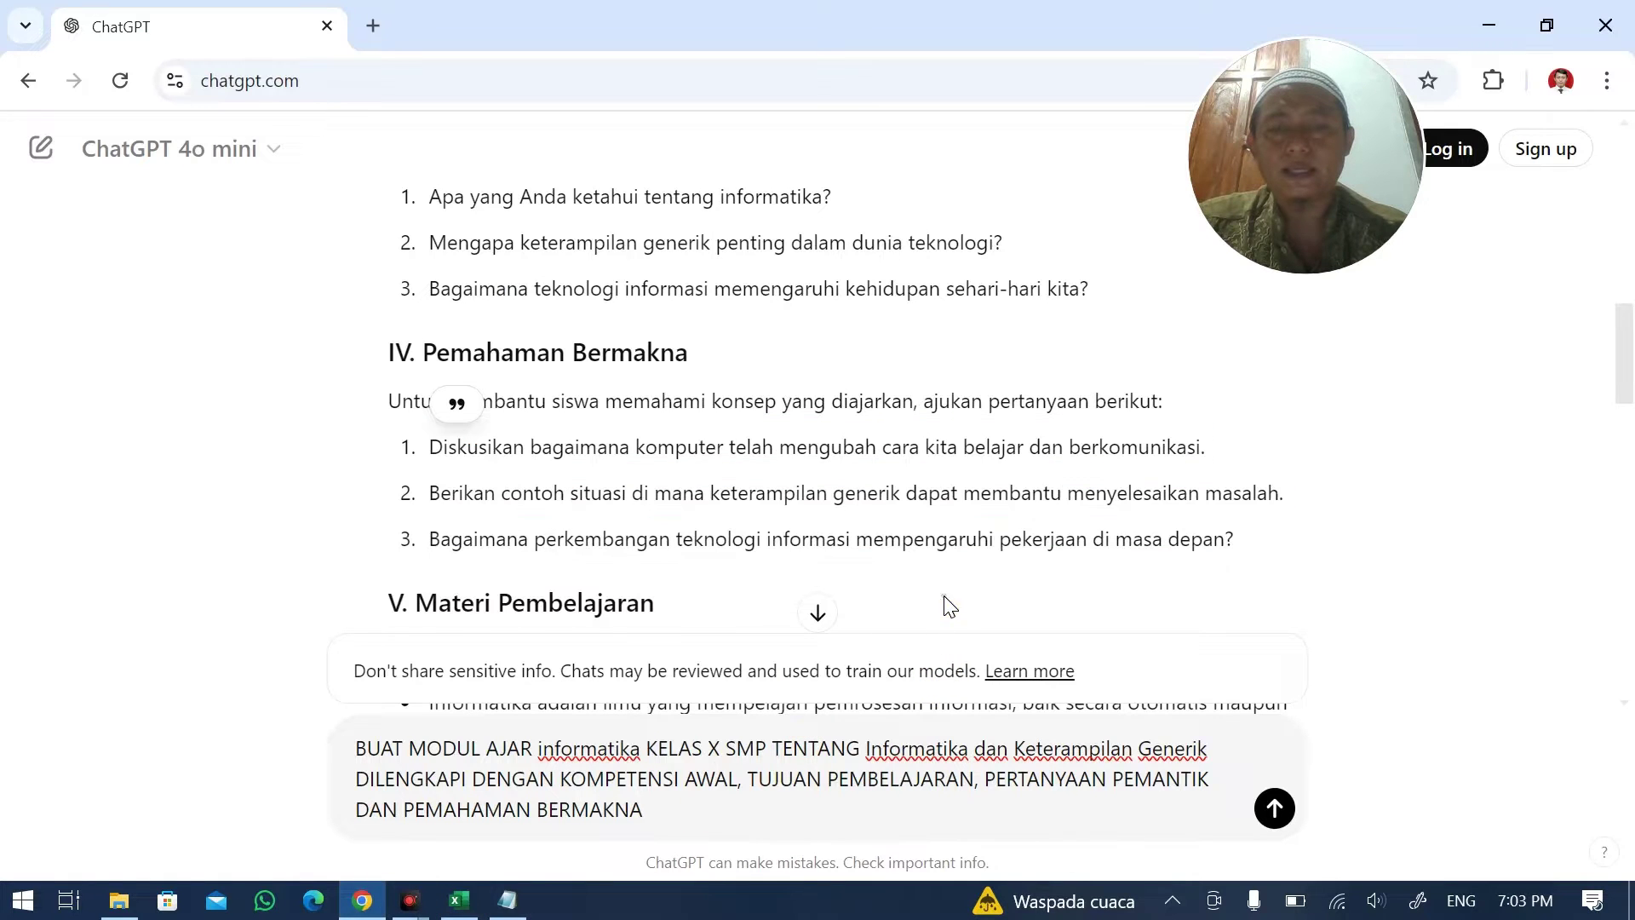
{"action": "left_click_drag", "start_coordinate": [868, 748], "coordinate": [1174, 750]}
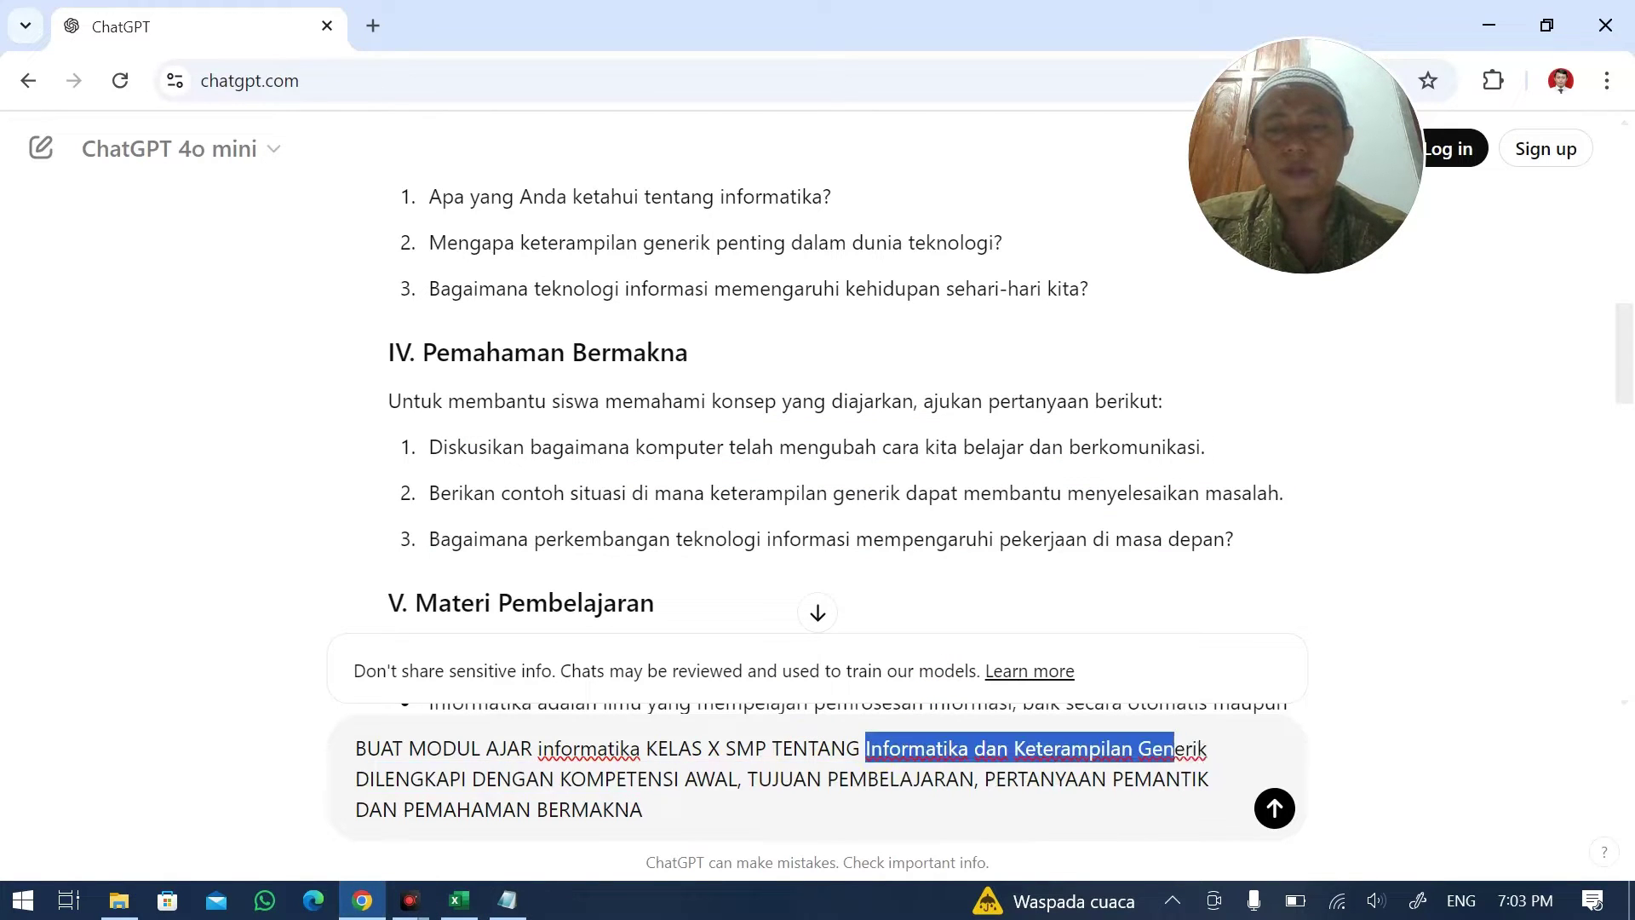
{"action": "key", "text": "ctrl+v"}
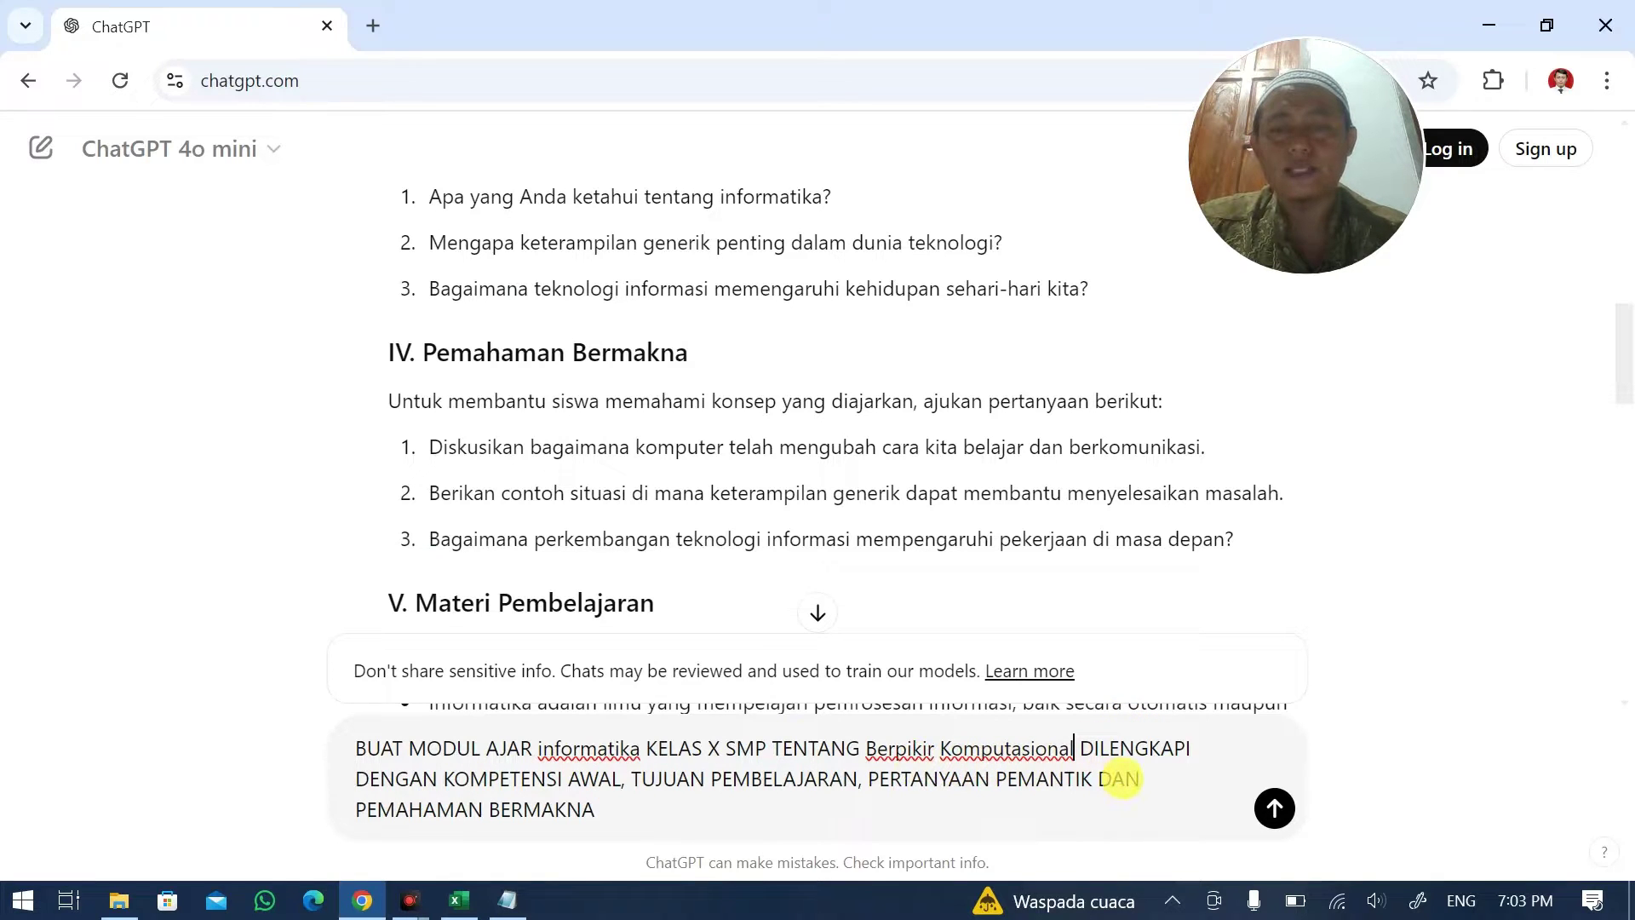
- Copy the whole Berpikir Komputasional prompt, send it to ChatGPT, and paste the copy back into the message for reuse
{"action": "triple_click", "coordinate": [862, 756]}
{"action": "key", "text": "super+c"}
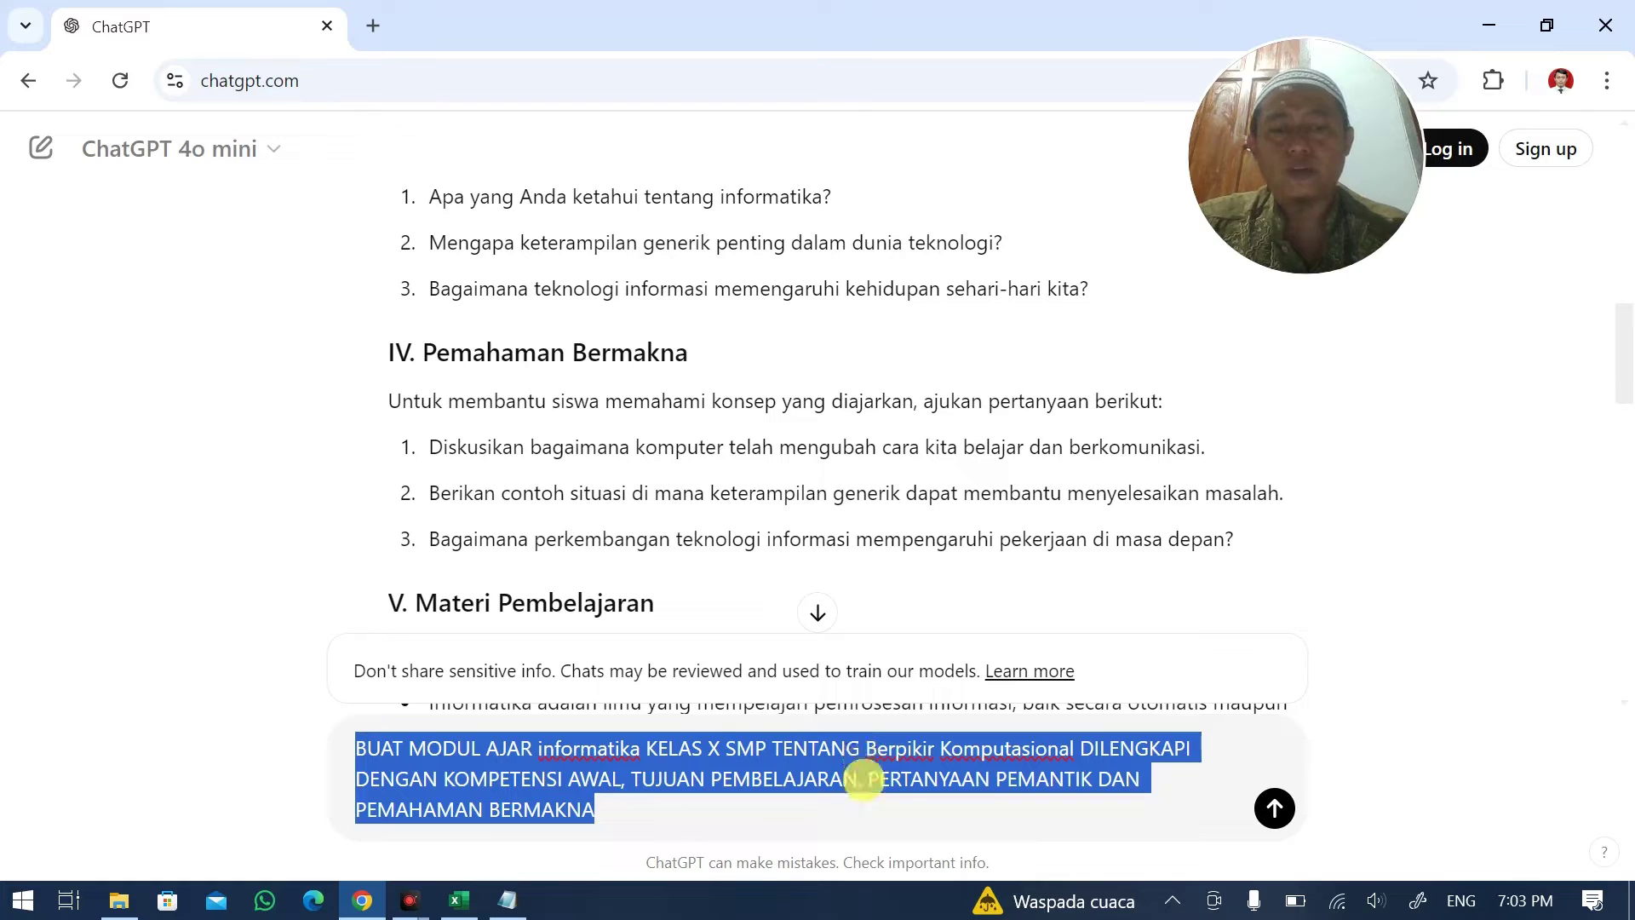
{"action": "right_click", "coordinate": [850, 755]}
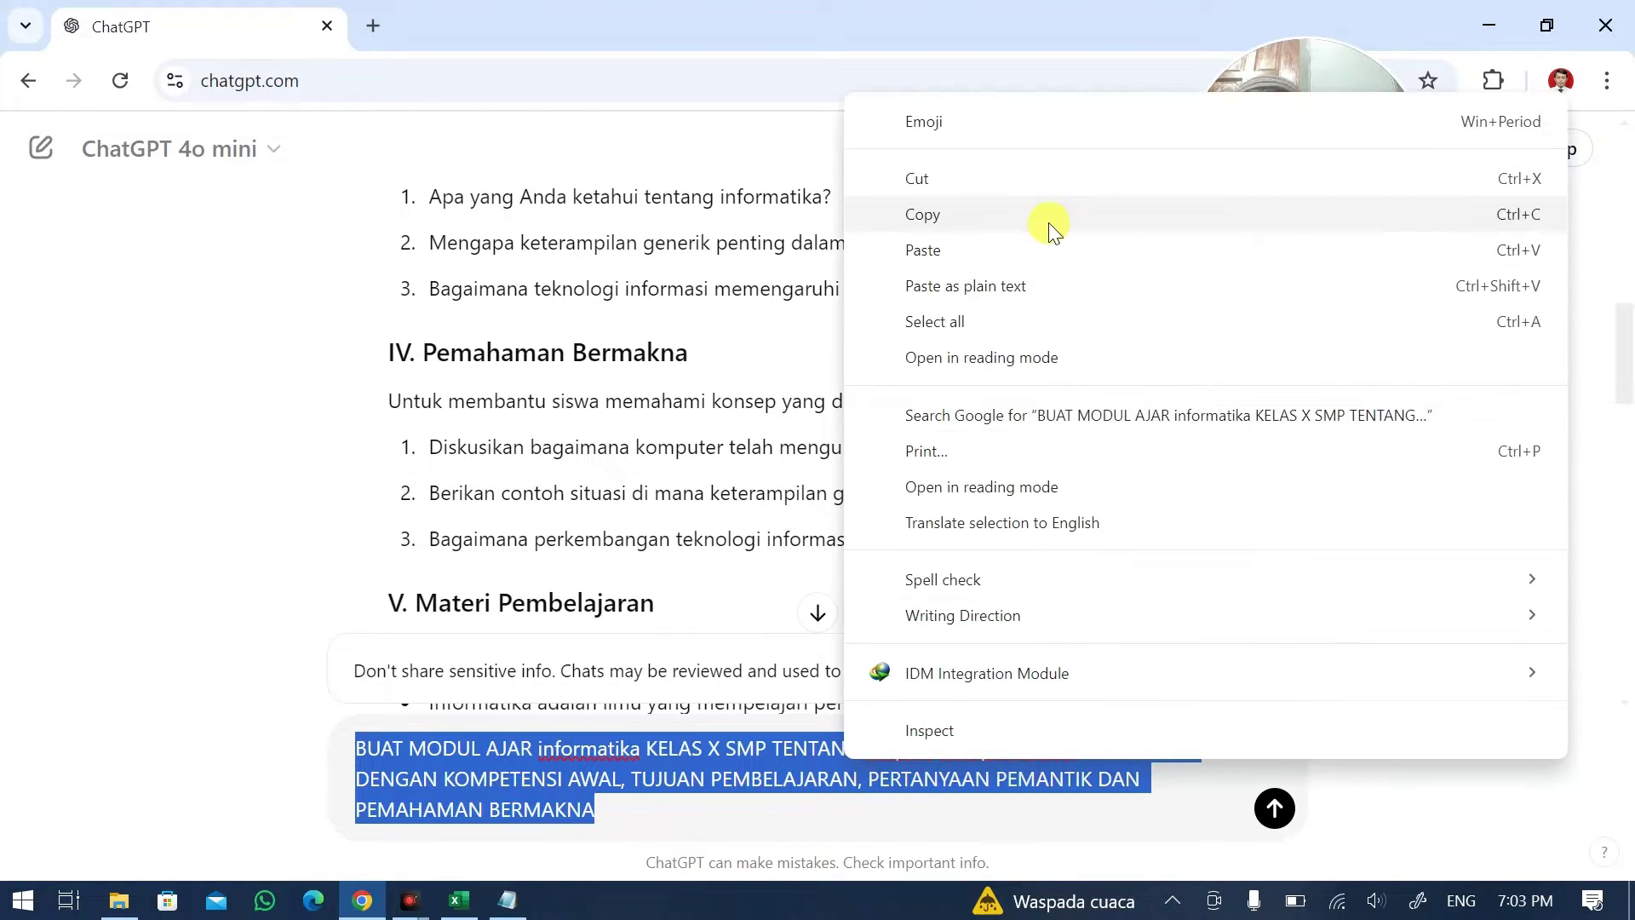
{"action": "left_click", "coordinate": [1050, 222]}
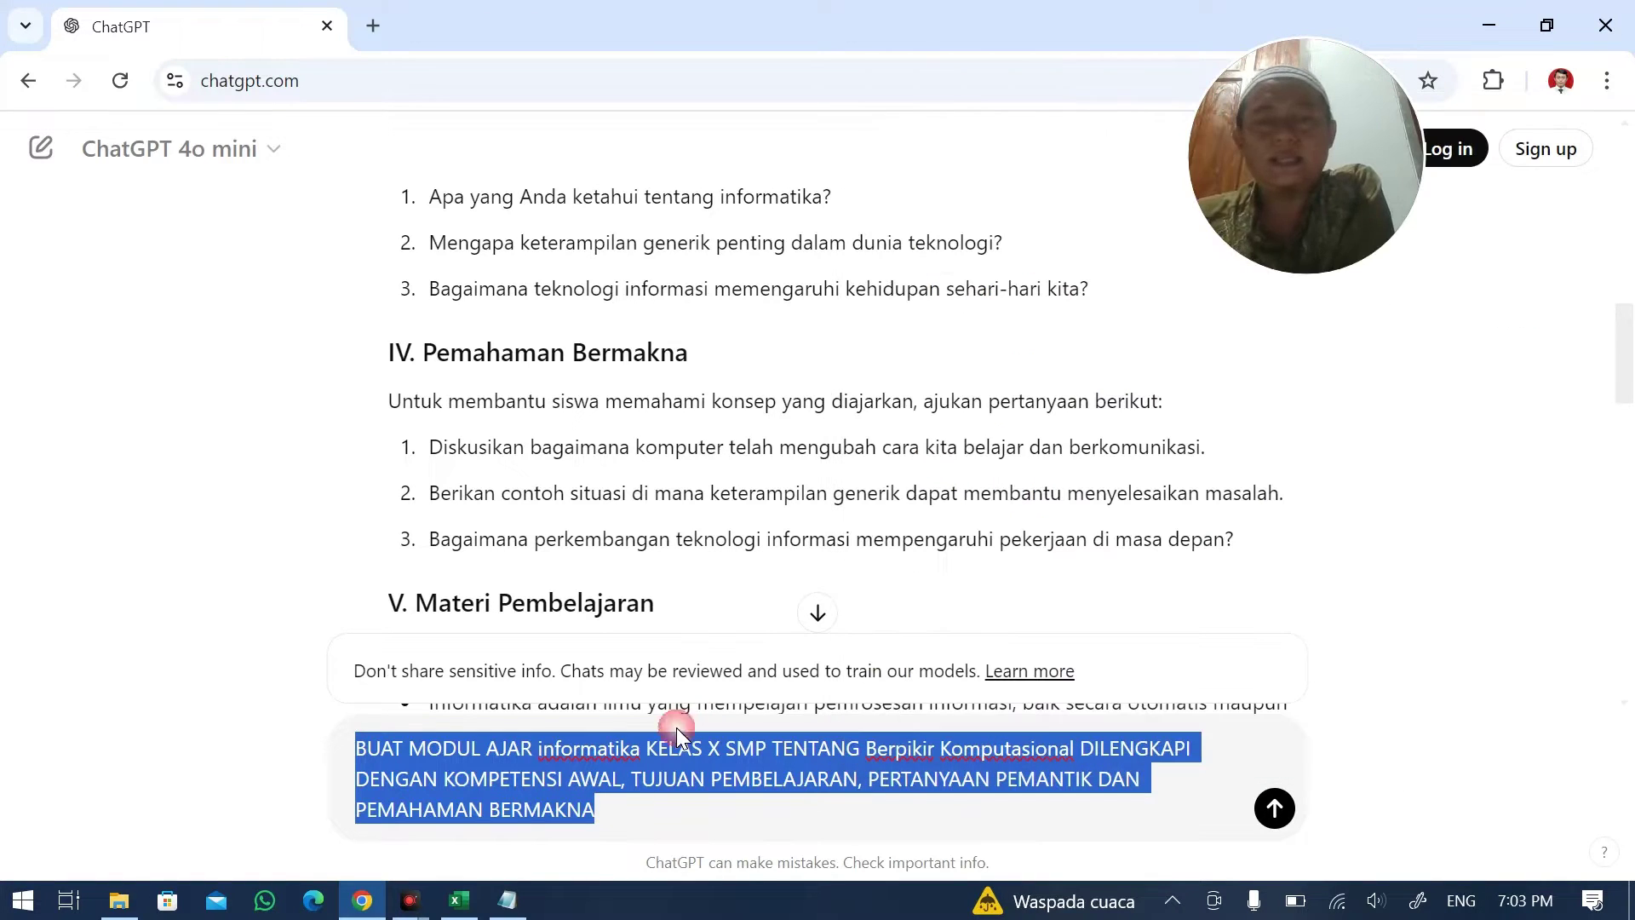
{"action": "left_click", "coordinate": [1274, 808]}
{"action": "right_click", "coordinate": [628, 808]}
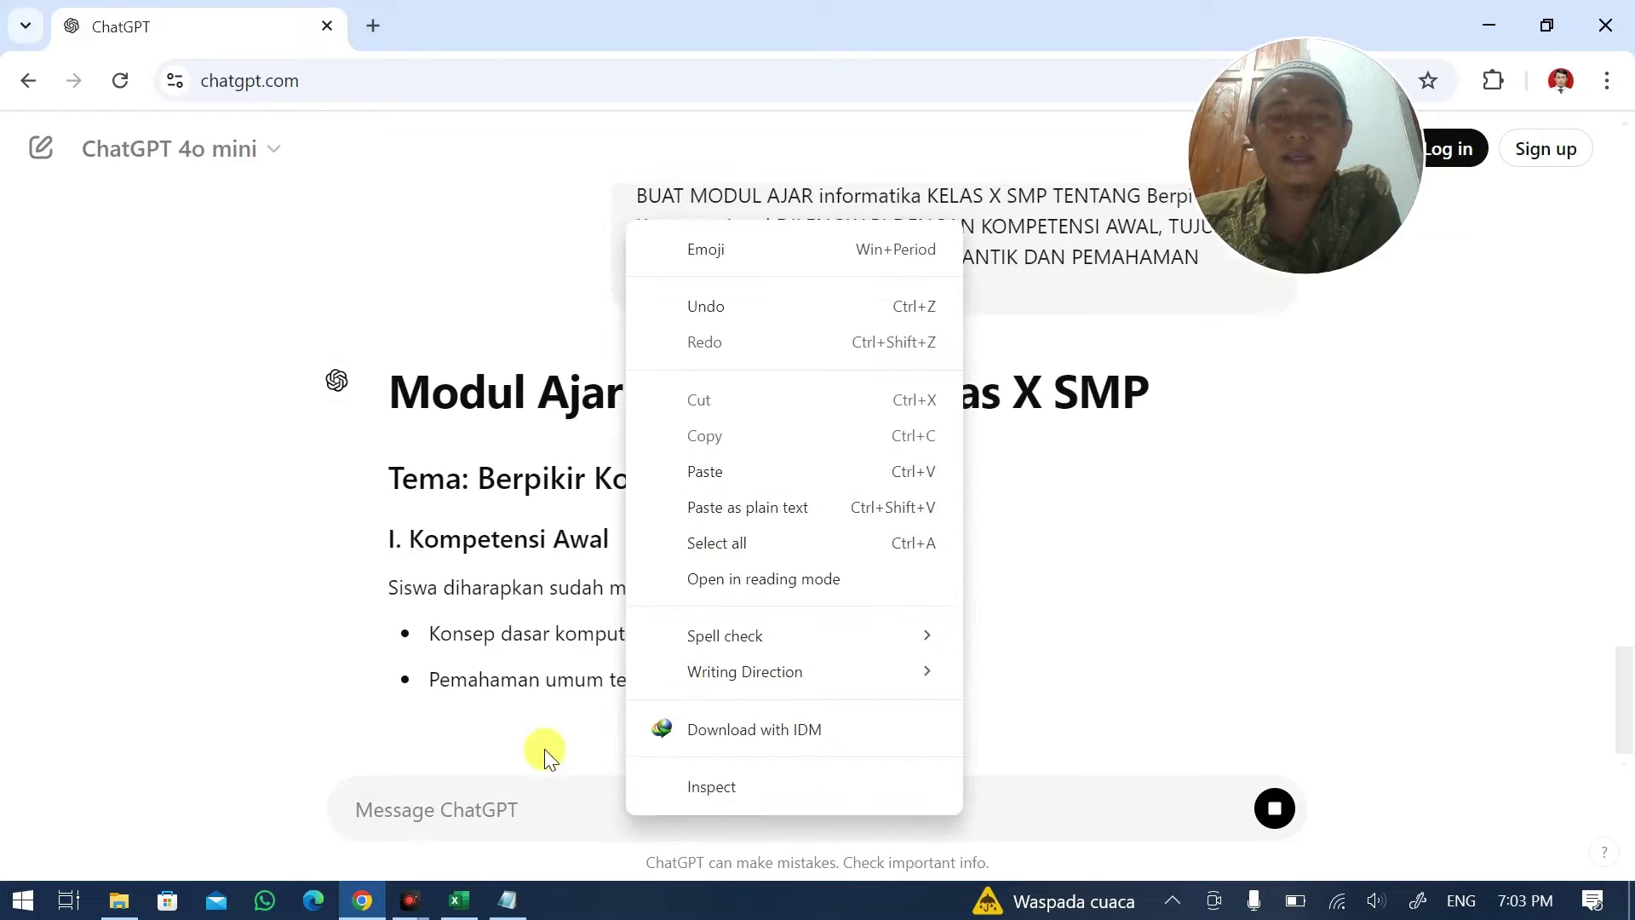
{"action": "left_click", "coordinate": [735, 470]}
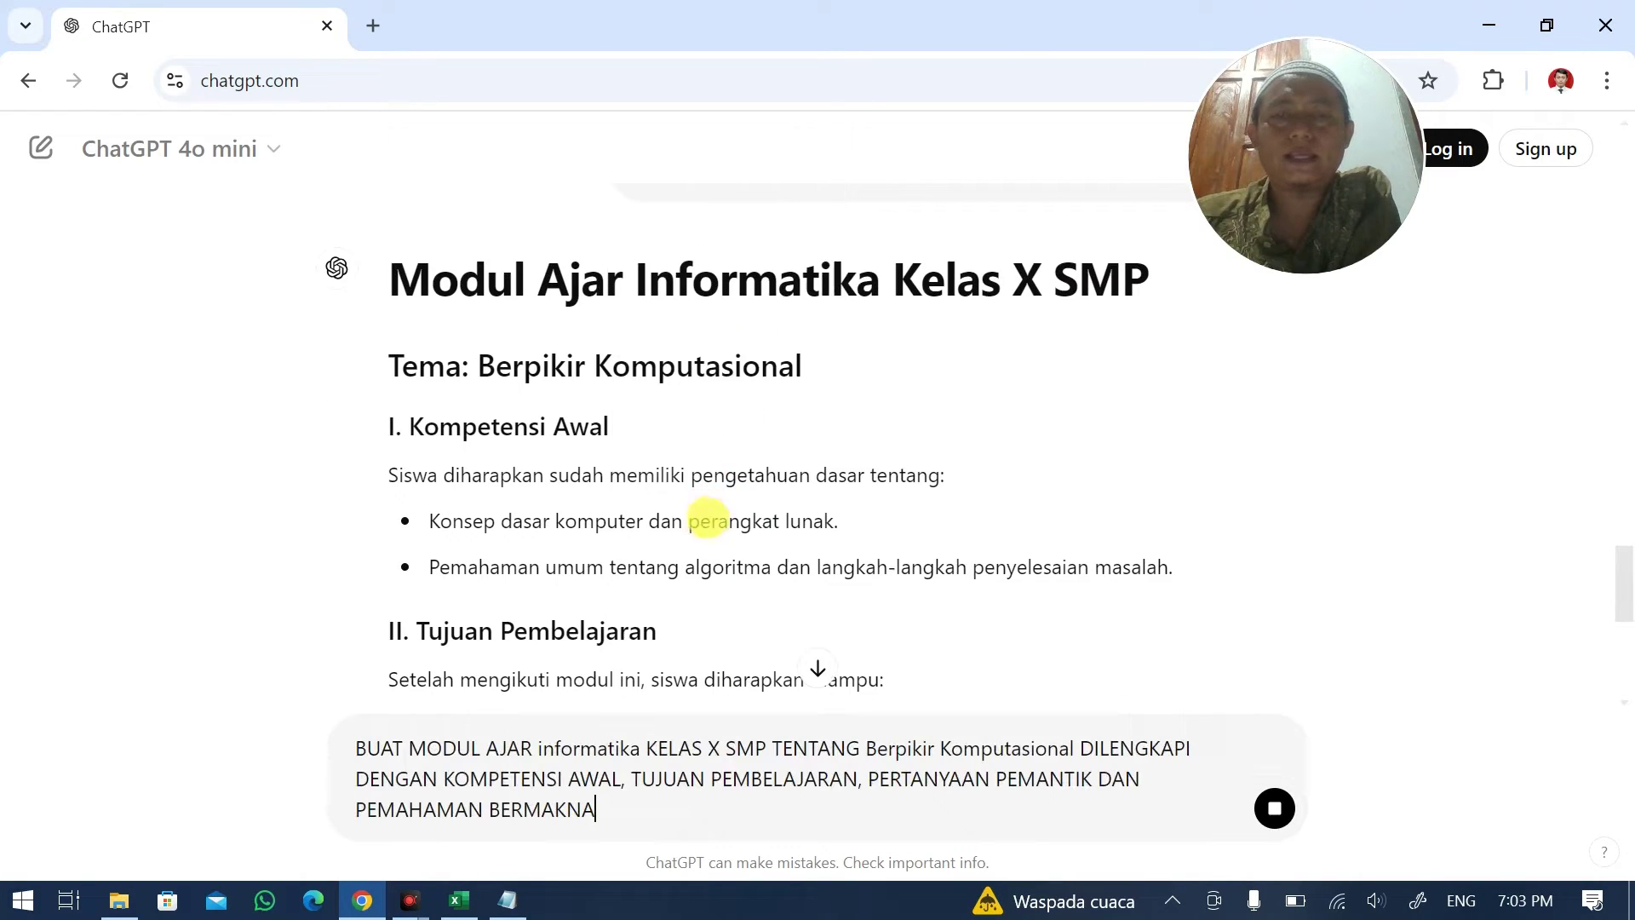
- Select the Kompetensi Awal text of the Berpikir Komputasional reply, and arrange the Excel workbook and ChatGPT windows side by side
{"action": "scroll", "coordinate": [694, 475], "scroll_direction": "down", "scroll_amount": 2}
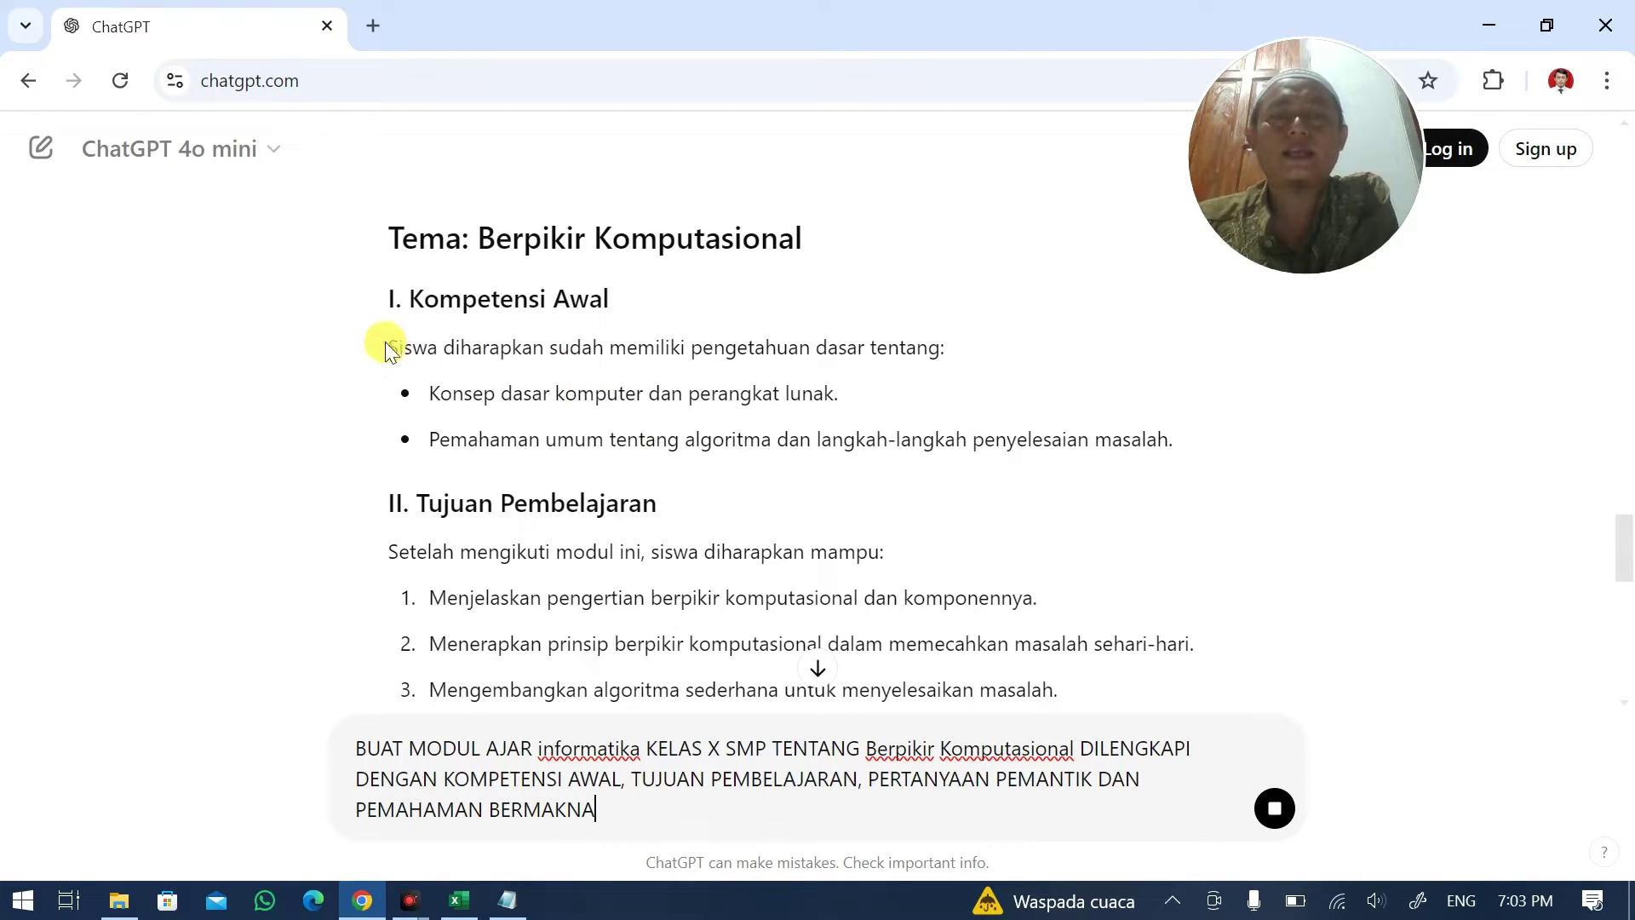
{"action": "left_click_drag", "start_coordinate": [385, 345], "coordinate": [1157, 440]}
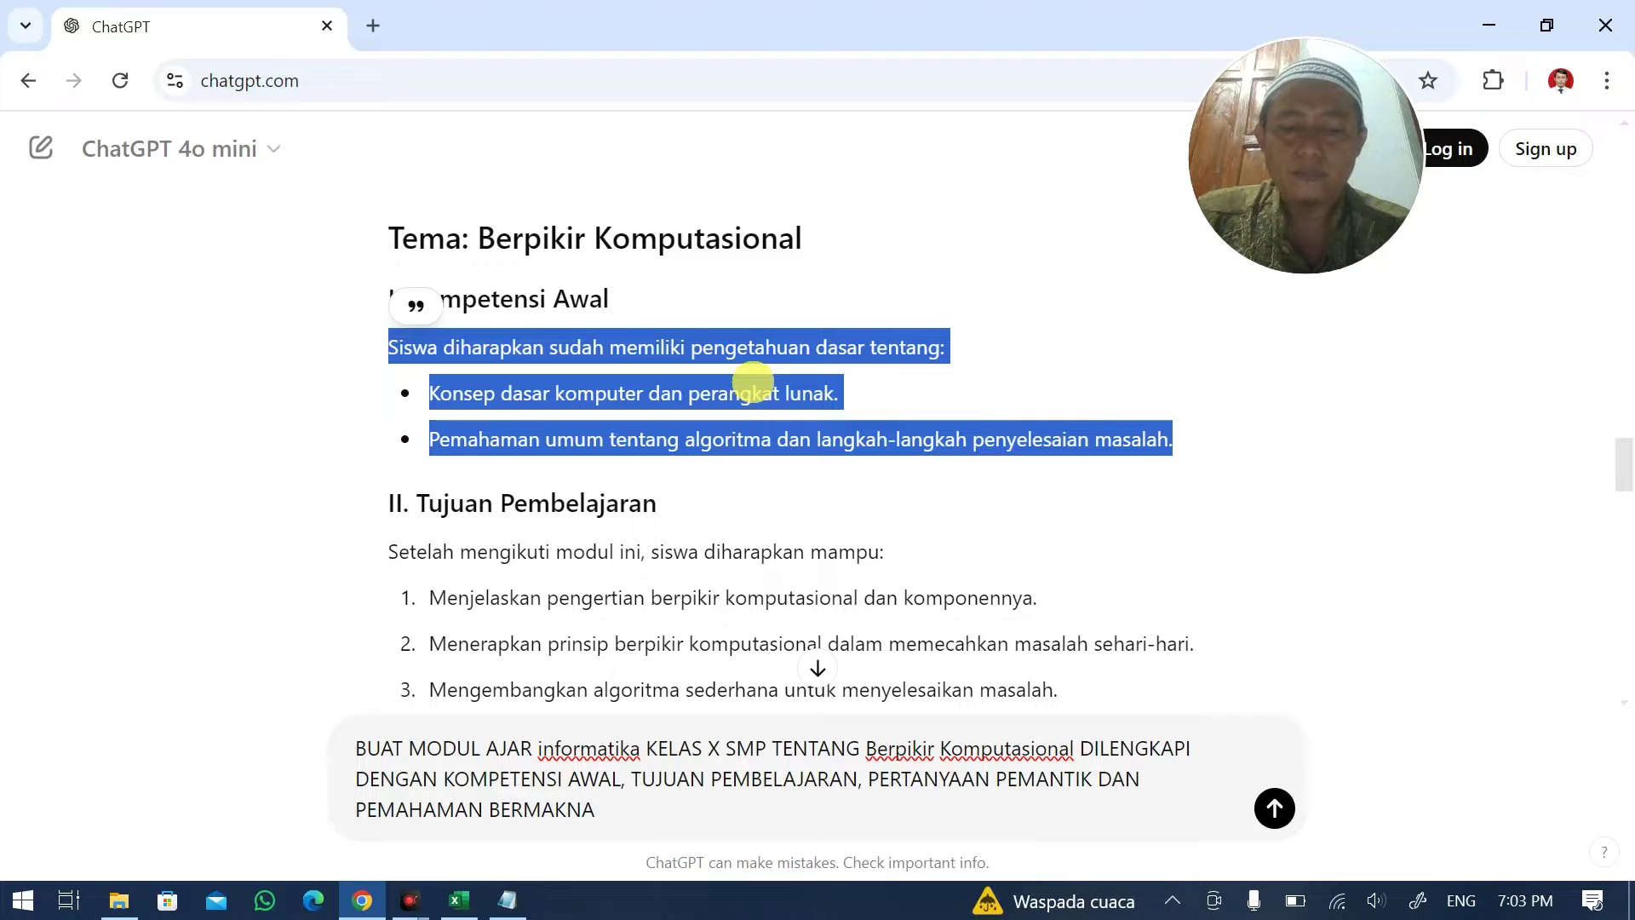
{"action": "key", "text": "super+Right"}
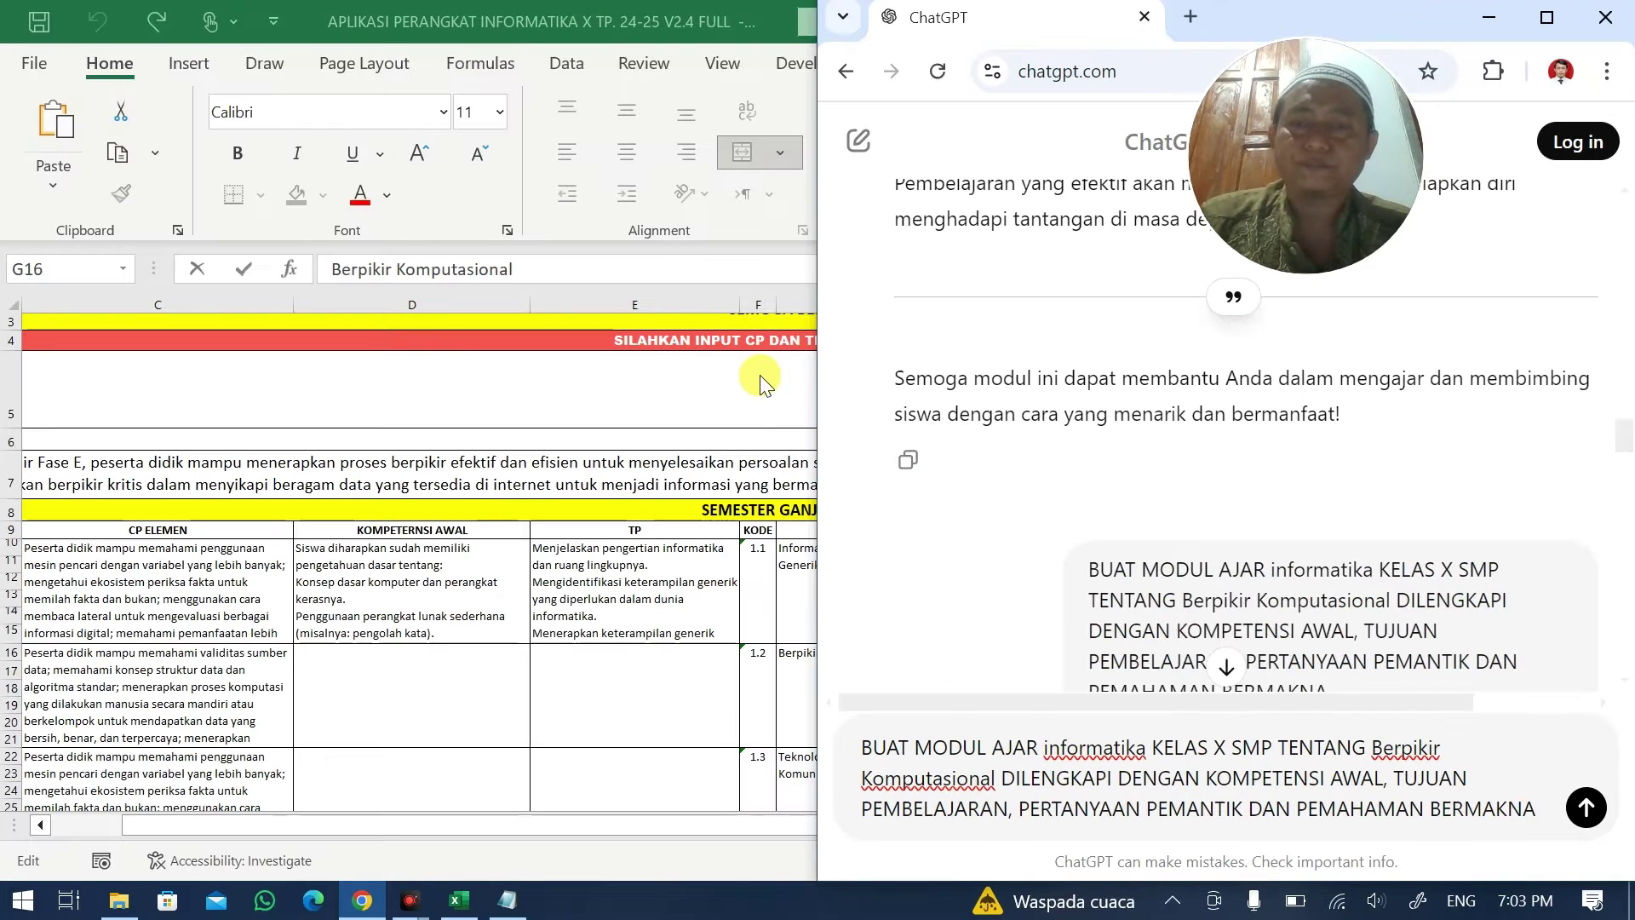
{"action": "key", "text": "super+Up"}
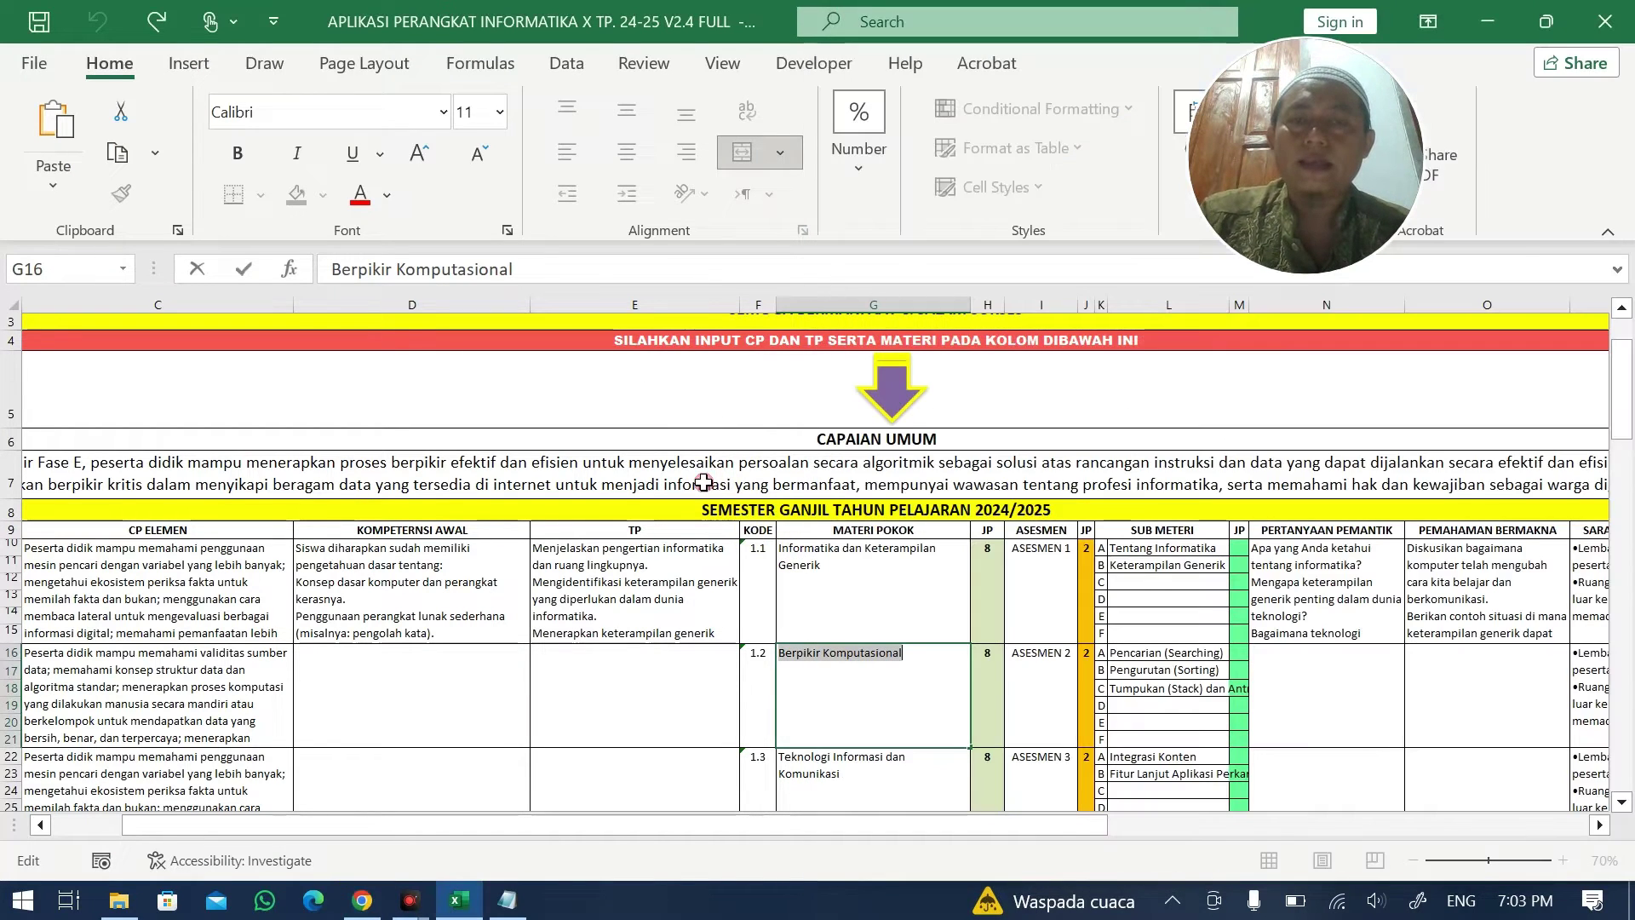
{"action": "key", "text": "super+Right"}
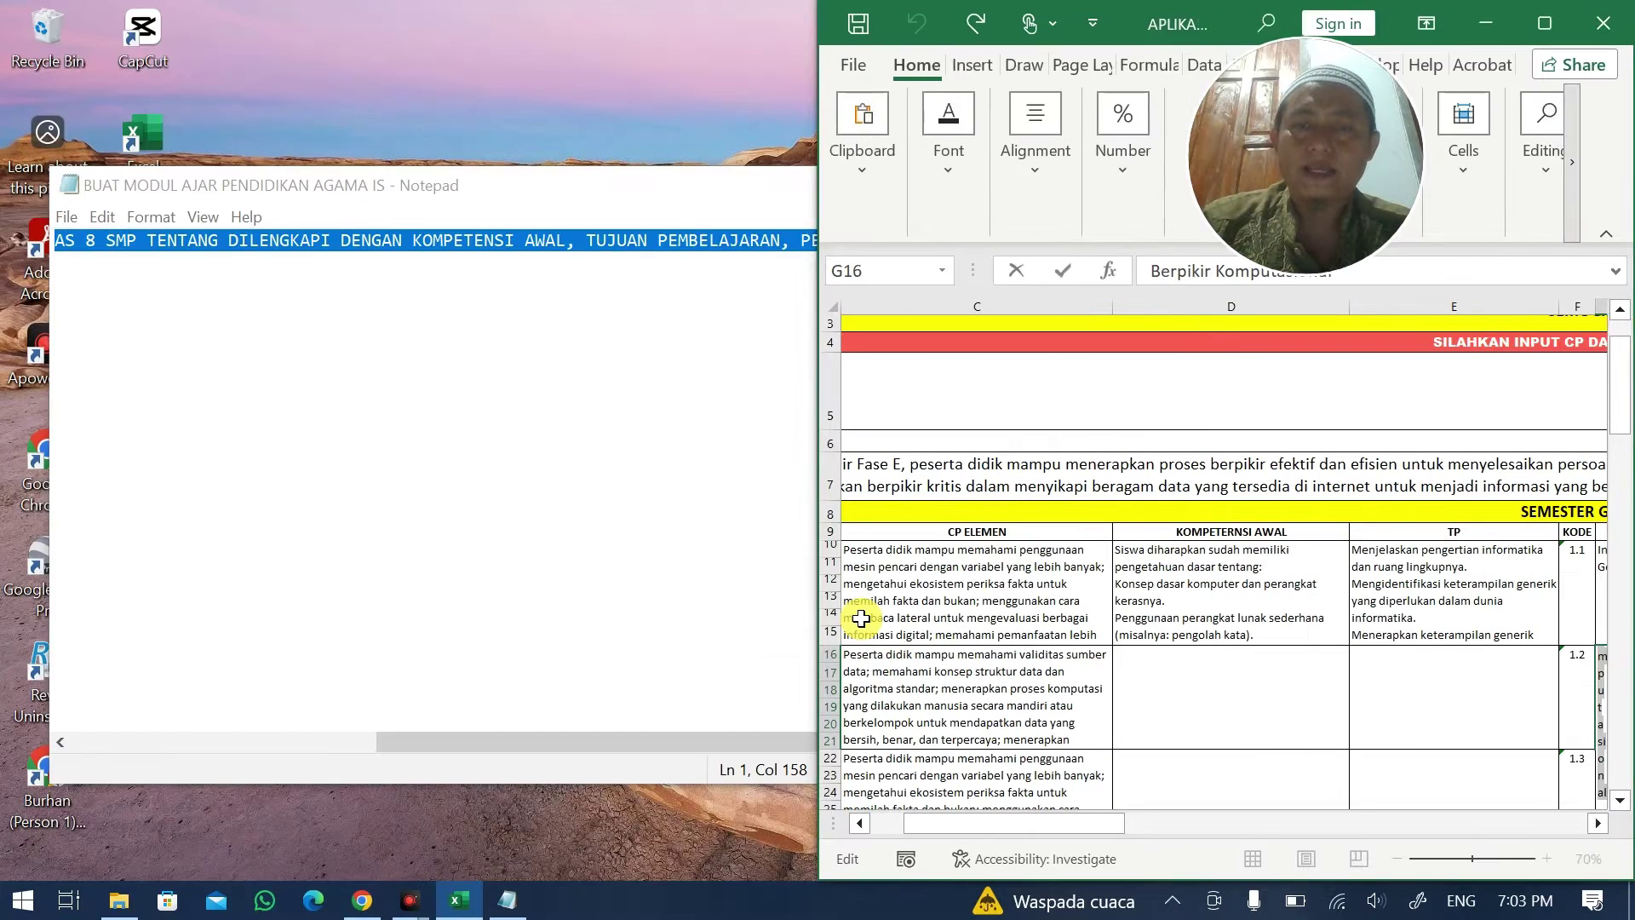
{"action": "key", "text": "super+Left"}
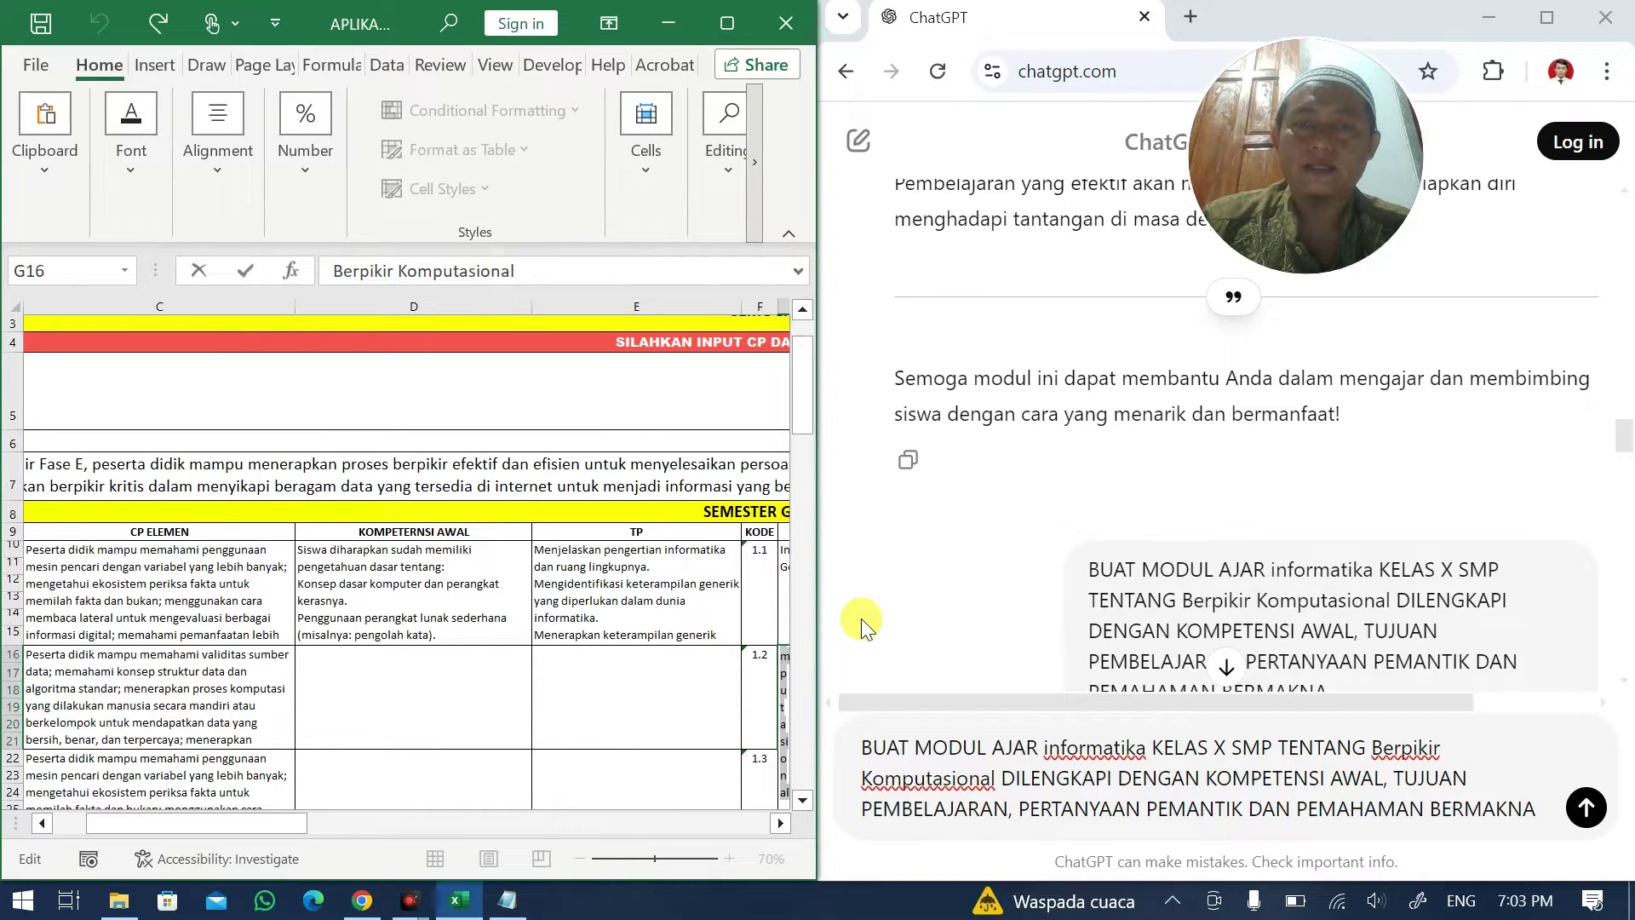
{"action": "key", "text": "super+Left"}
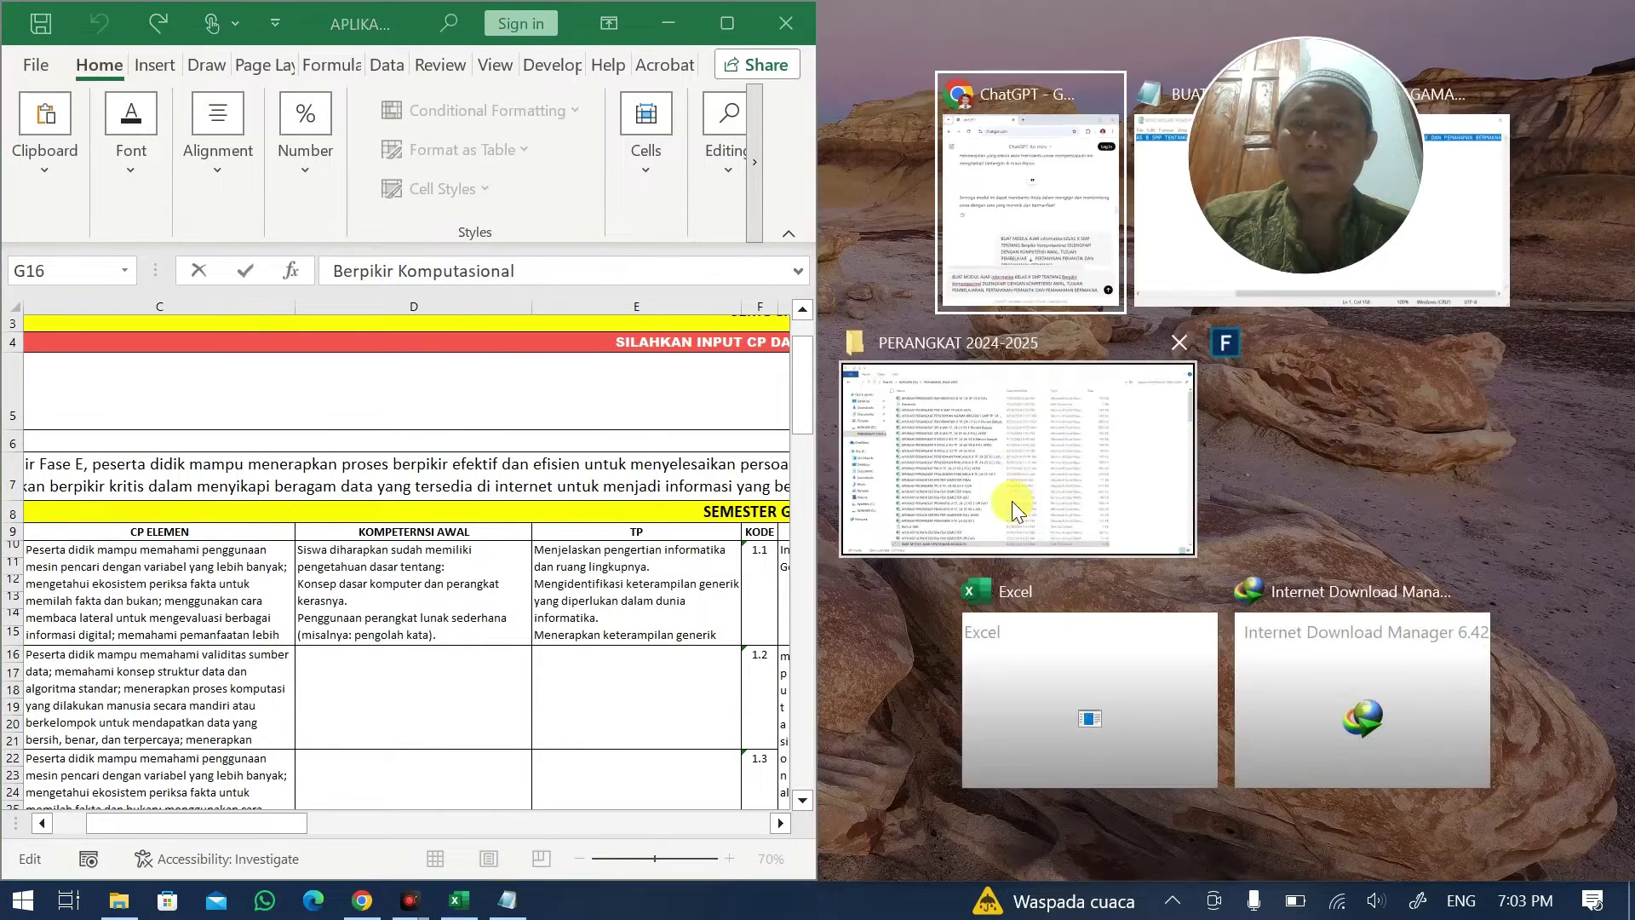
{"action": "left_click", "coordinate": [1072, 240]}
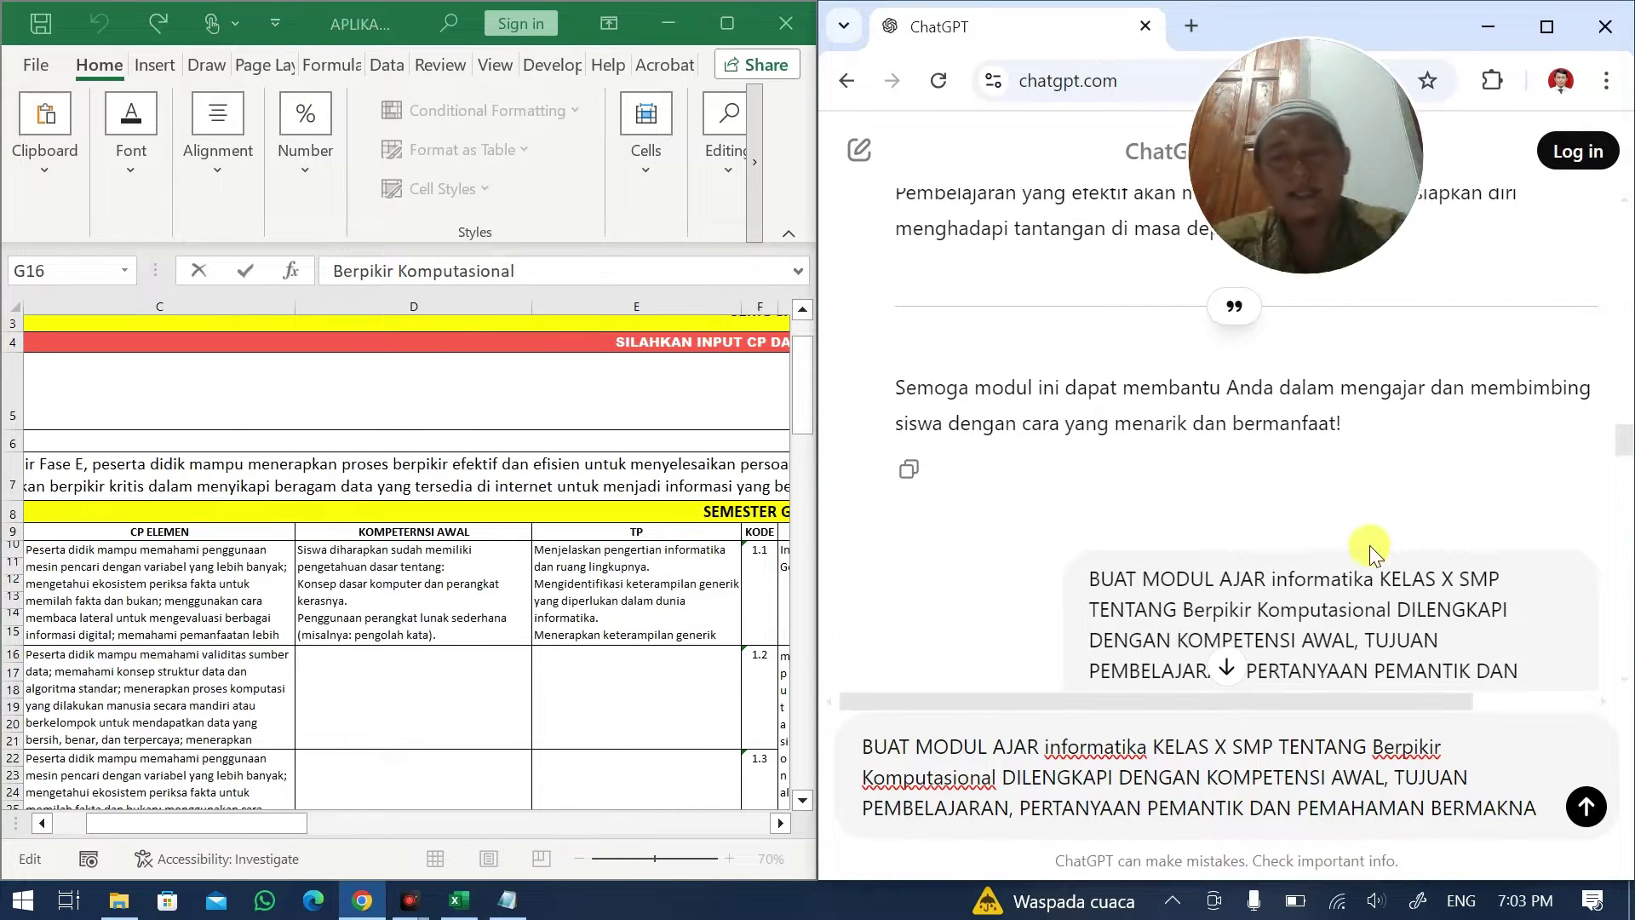
- Copy the selected Kompetensi Awal text from ChatGPT into the KOMPETERNSI AWAL cell of material 1.2 in Excel
{"action": "scroll", "coordinate": [1135, 566], "scroll_direction": "down", "scroll_amount": 10}
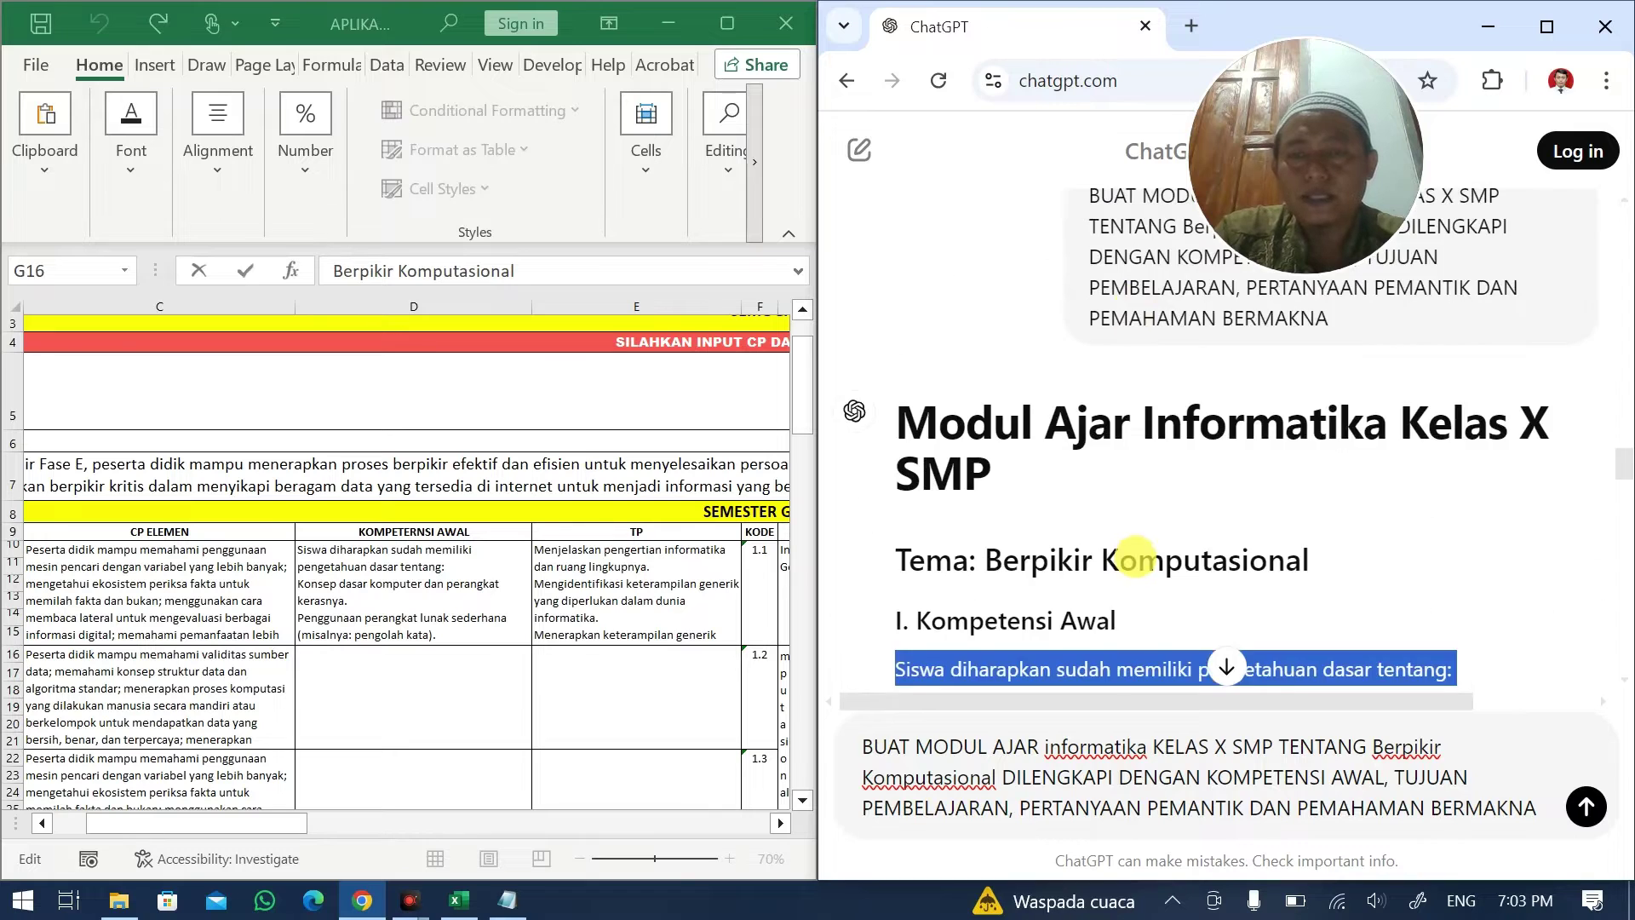
{"action": "right_click", "coordinate": [1022, 353]}
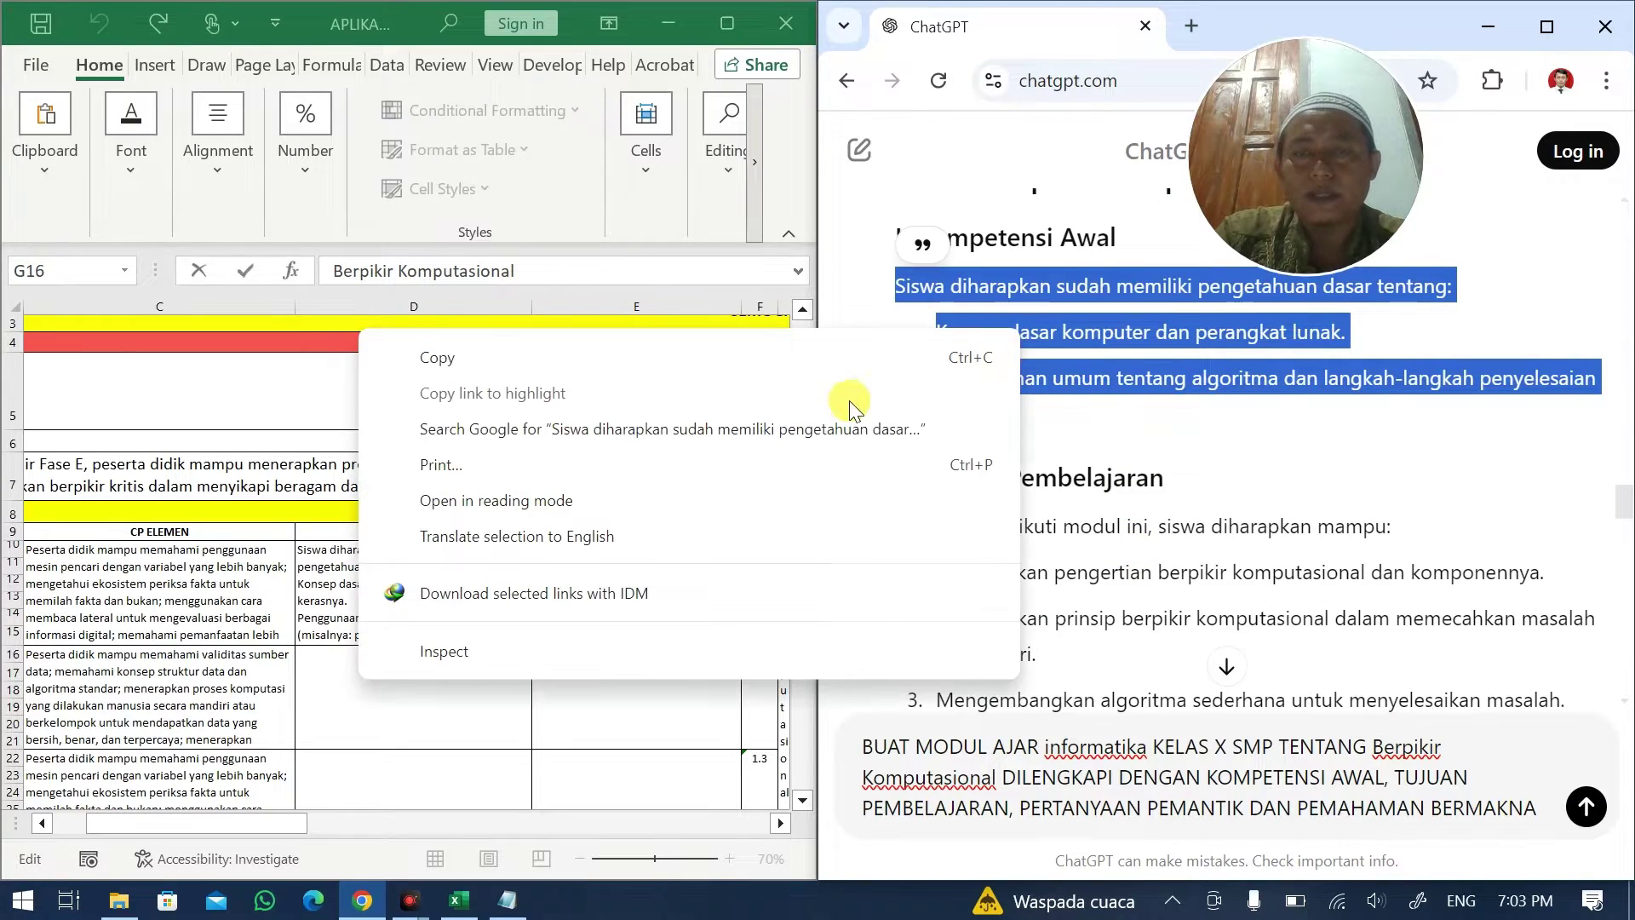
{"action": "left_click", "coordinate": [839, 360]}
{"action": "left_click", "coordinate": [391, 669]}
{"action": "double_click", "coordinate": [392, 669]}
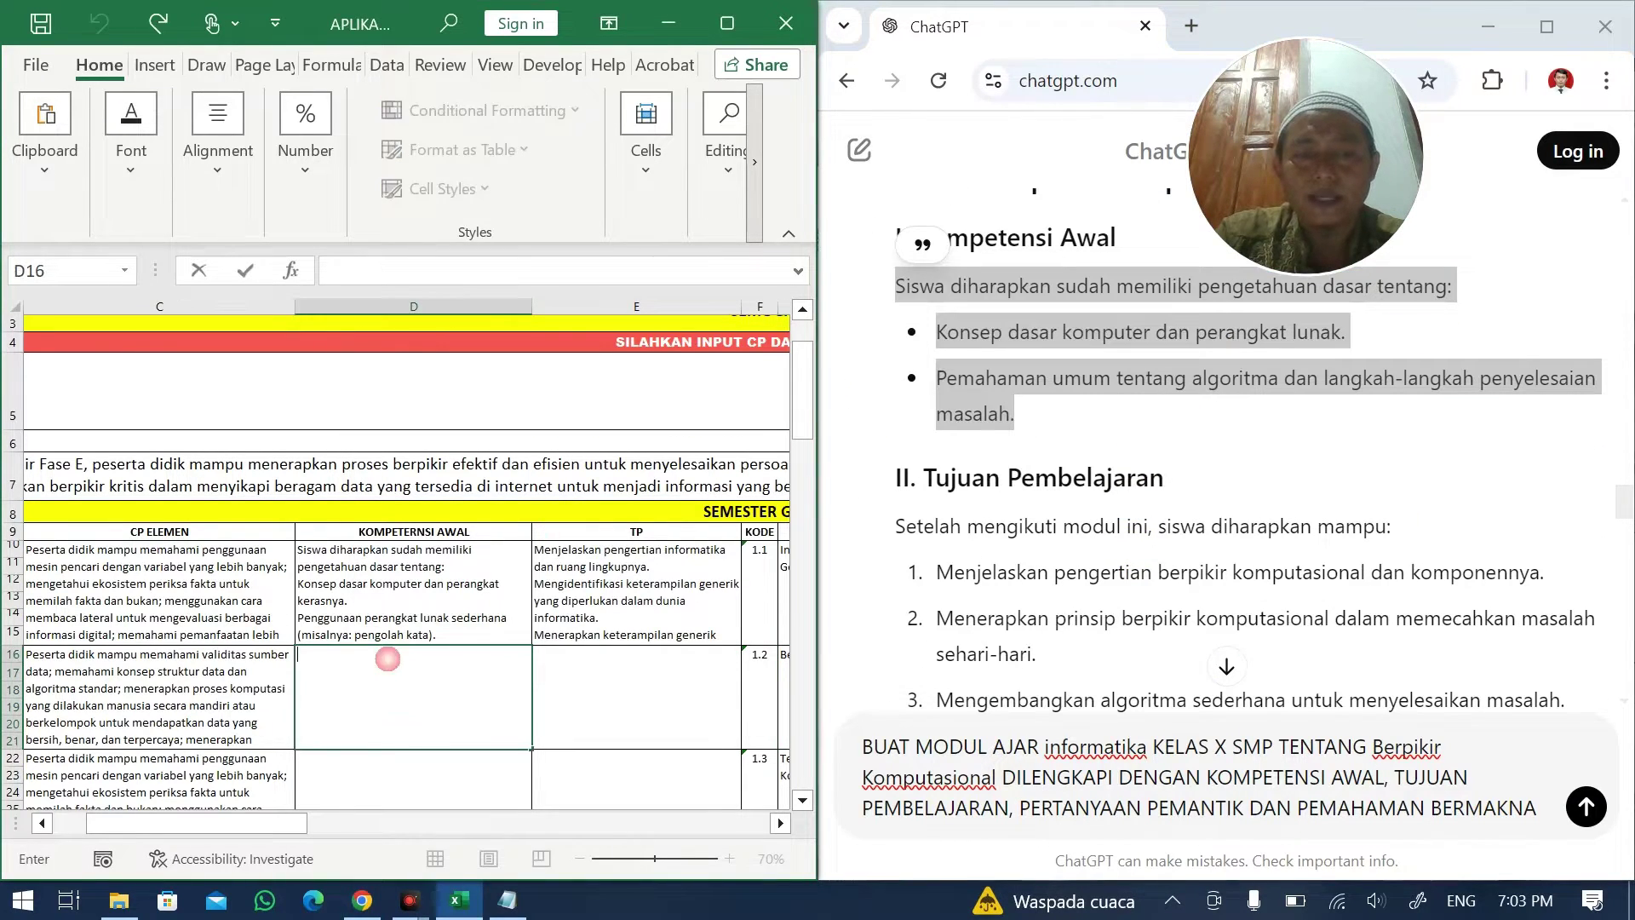
{"action": "key", "text": "ctrl+v"}
- Copy the four Tujuan Pembelajaran points from ChatGPT into the TP cell of material 1.2 in Excel
{"action": "left_click", "coordinate": [993, 573]}
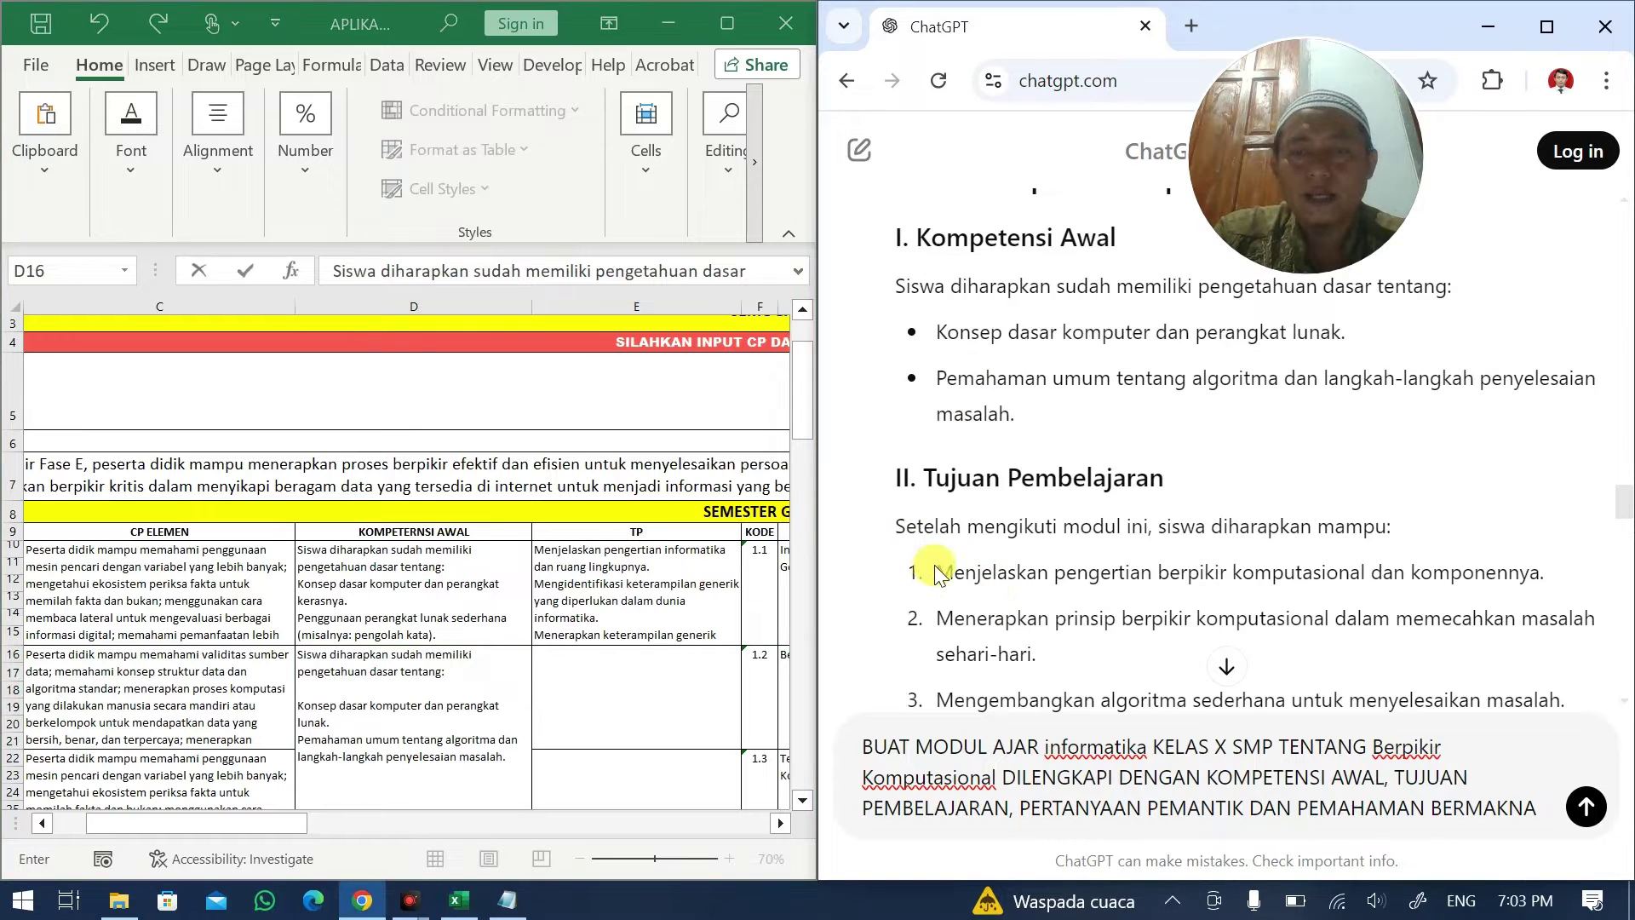
{"action": "left_click_drag", "start_coordinate": [936, 573], "coordinate": [1597, 620]}
{"action": "left_click", "coordinate": [588, 656]}
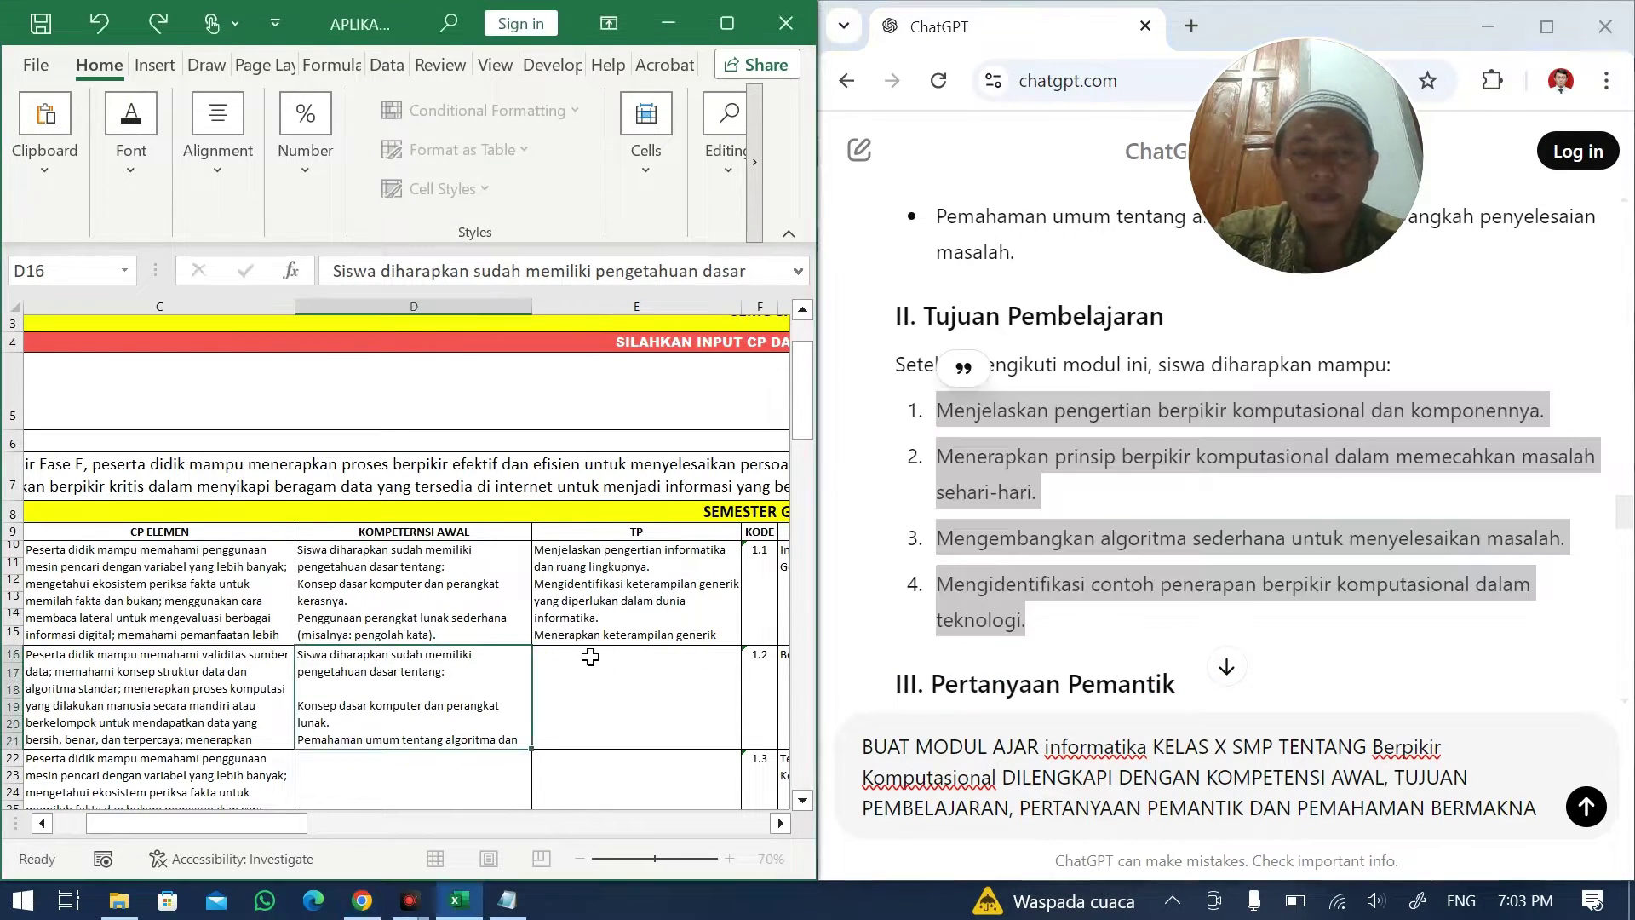
{"action": "key", "text": "ctrl+v"}
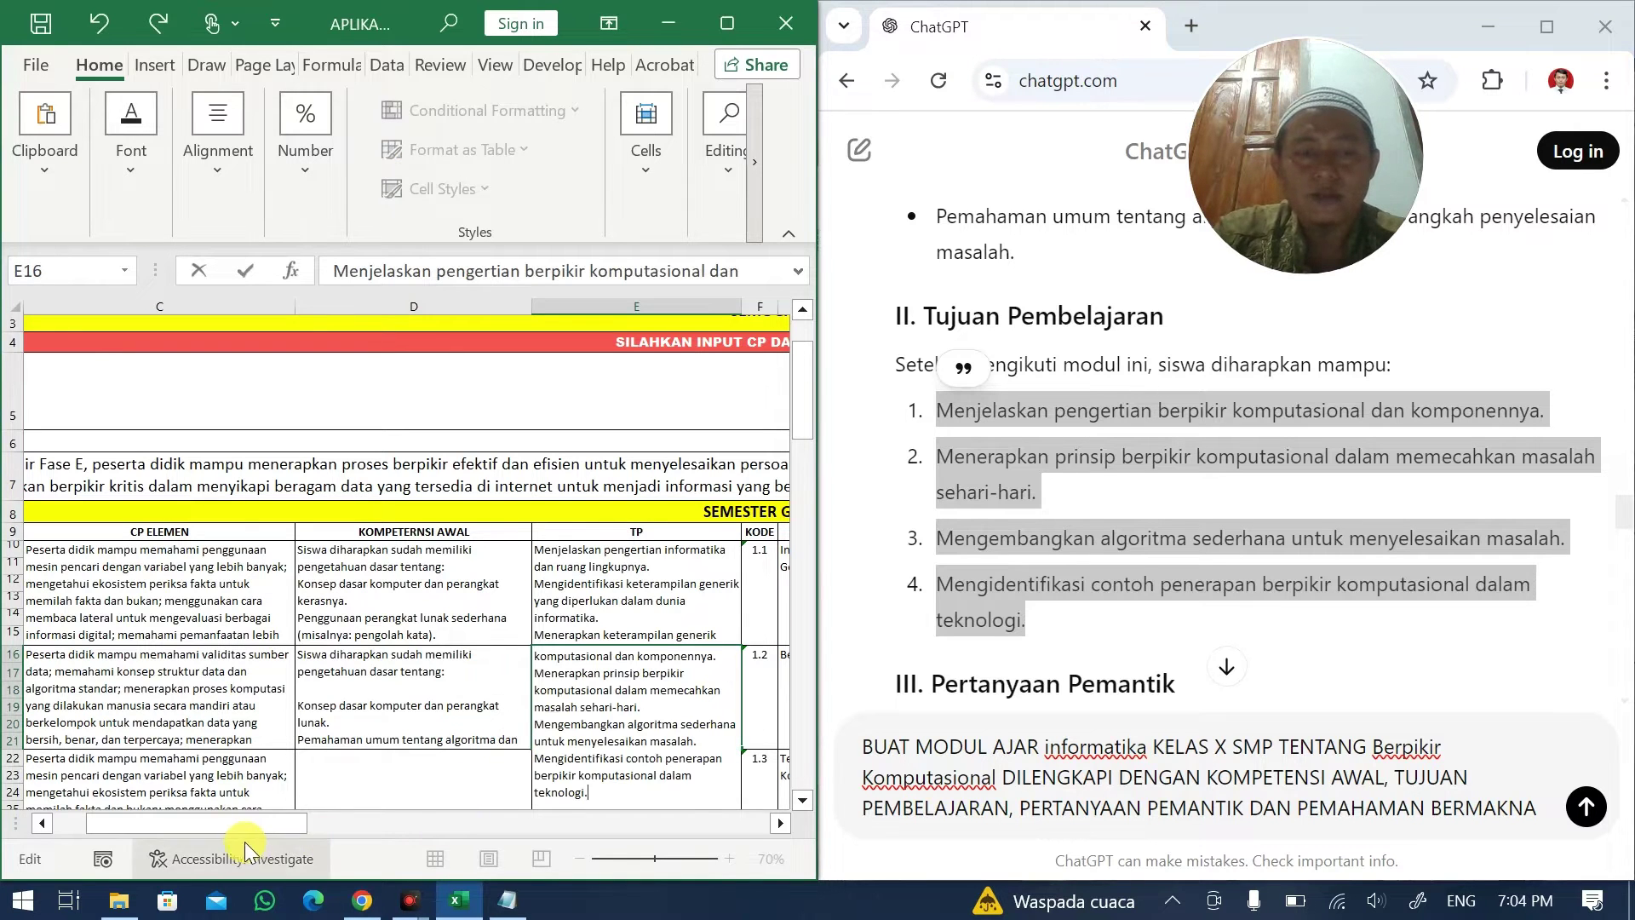
- Copy the three Pertanyaan Pemantik questions from ChatGPT into the PERTANYAAN PEMANTIK cell of material 1.2 in Excel
{"action": "left_click_drag", "start_coordinate": [255, 822], "coordinate": [478, 823]}
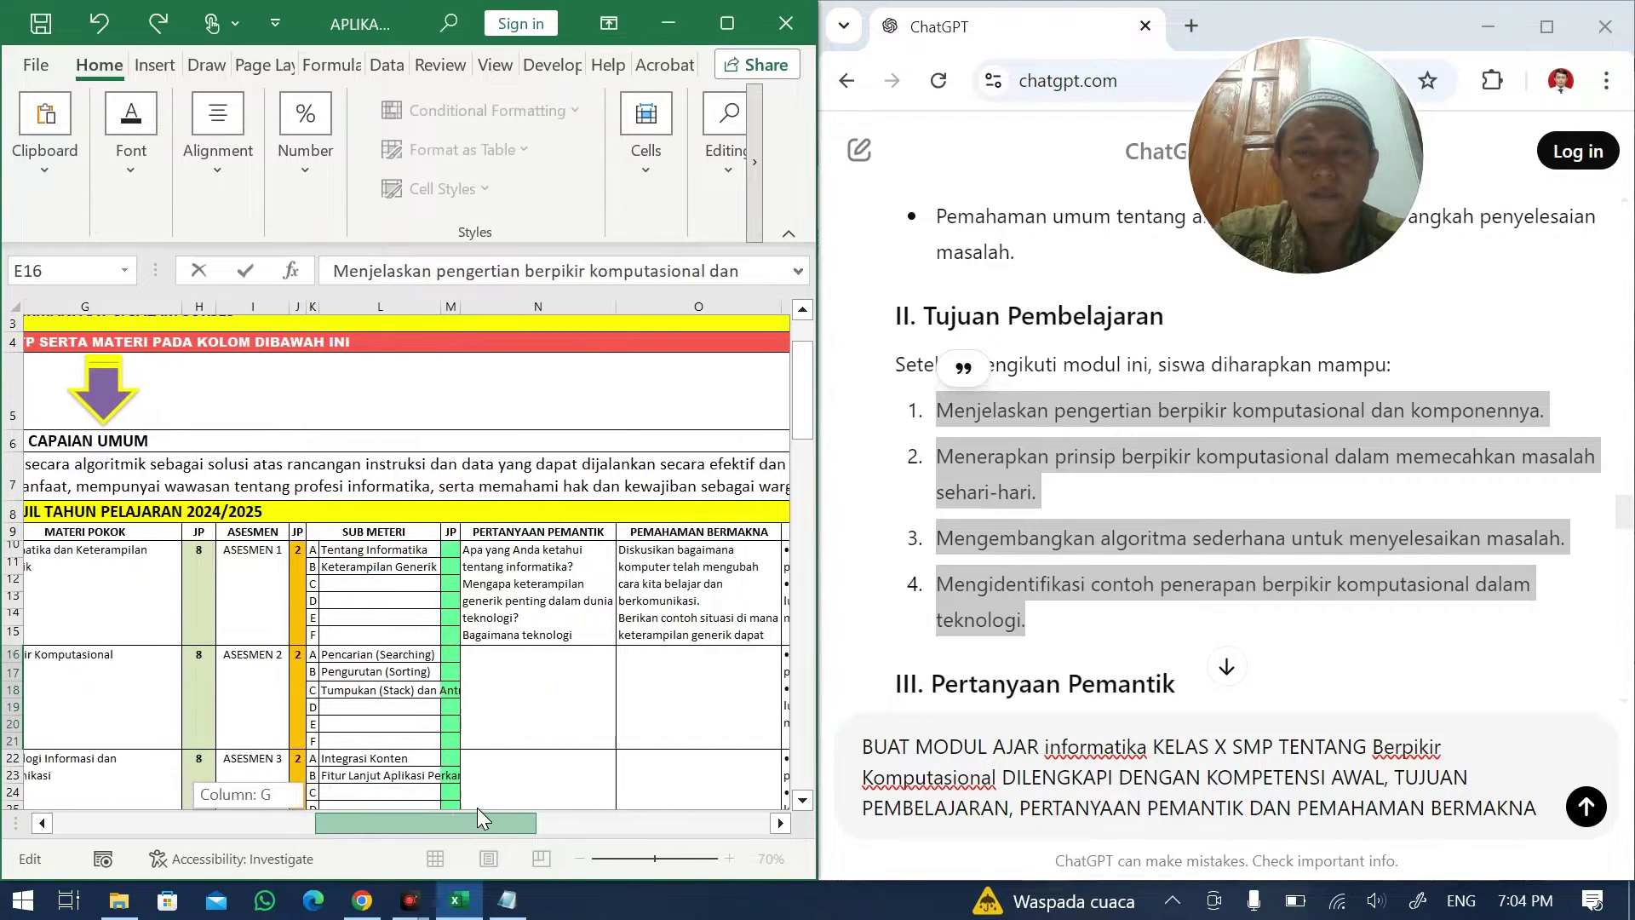
{"action": "left_click", "coordinate": [535, 695]}
{"action": "scroll", "coordinate": [1098, 562], "scroll_direction": "down", "scroll_amount": 4}
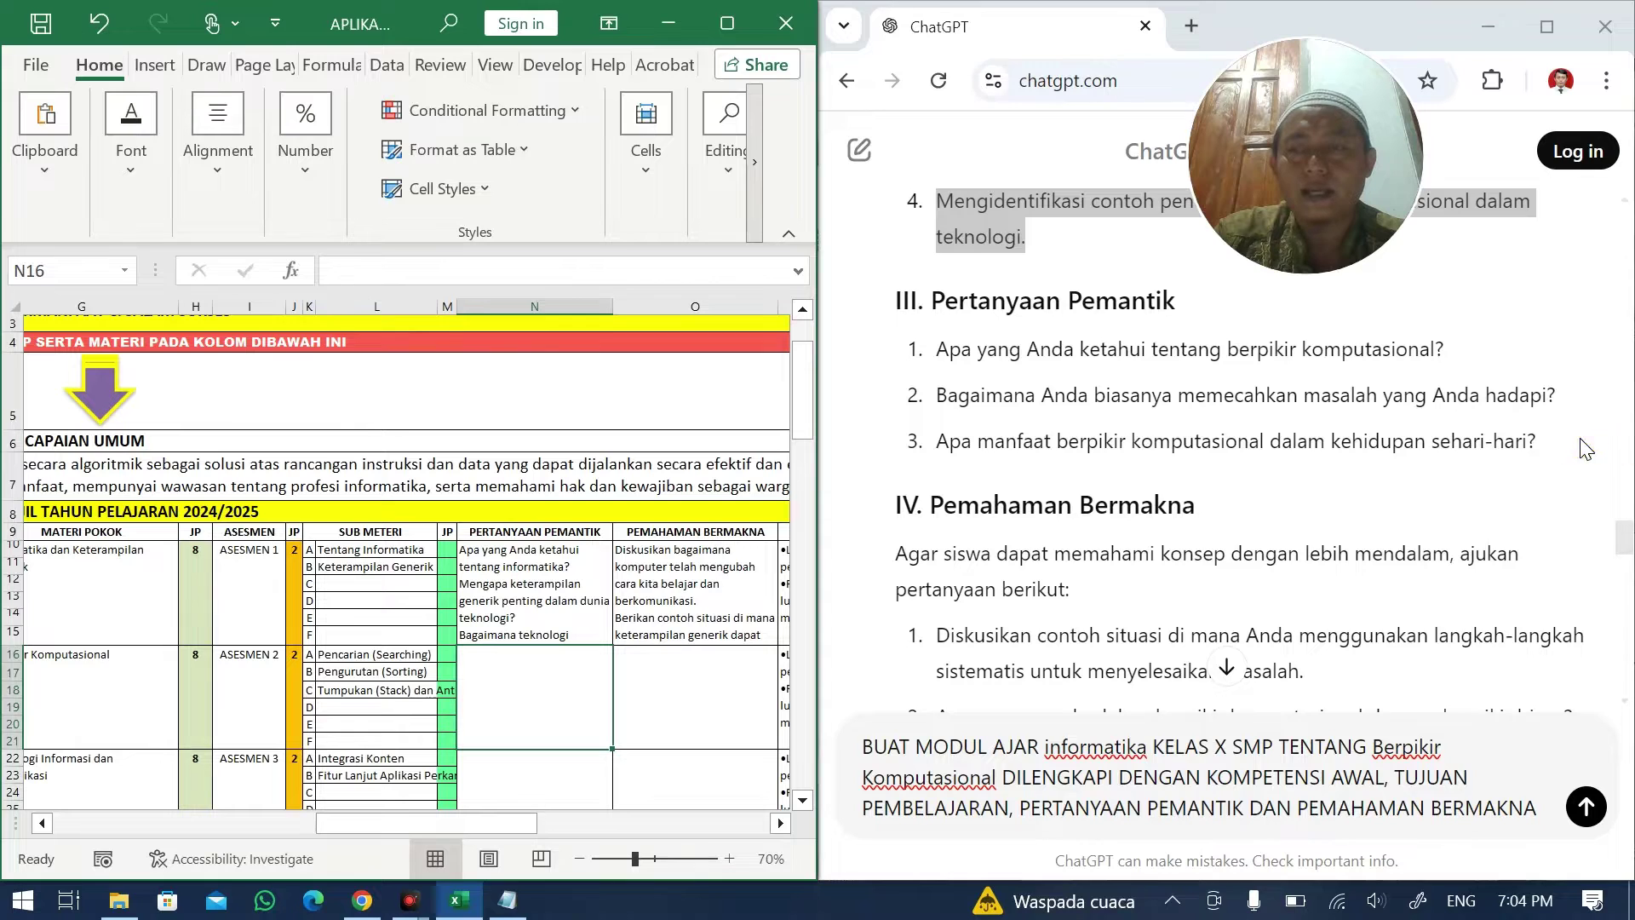
{"action": "left_click_drag", "start_coordinate": [1586, 449], "coordinate": [933, 347]}
{"action": "left_click", "coordinate": [552, 664]}
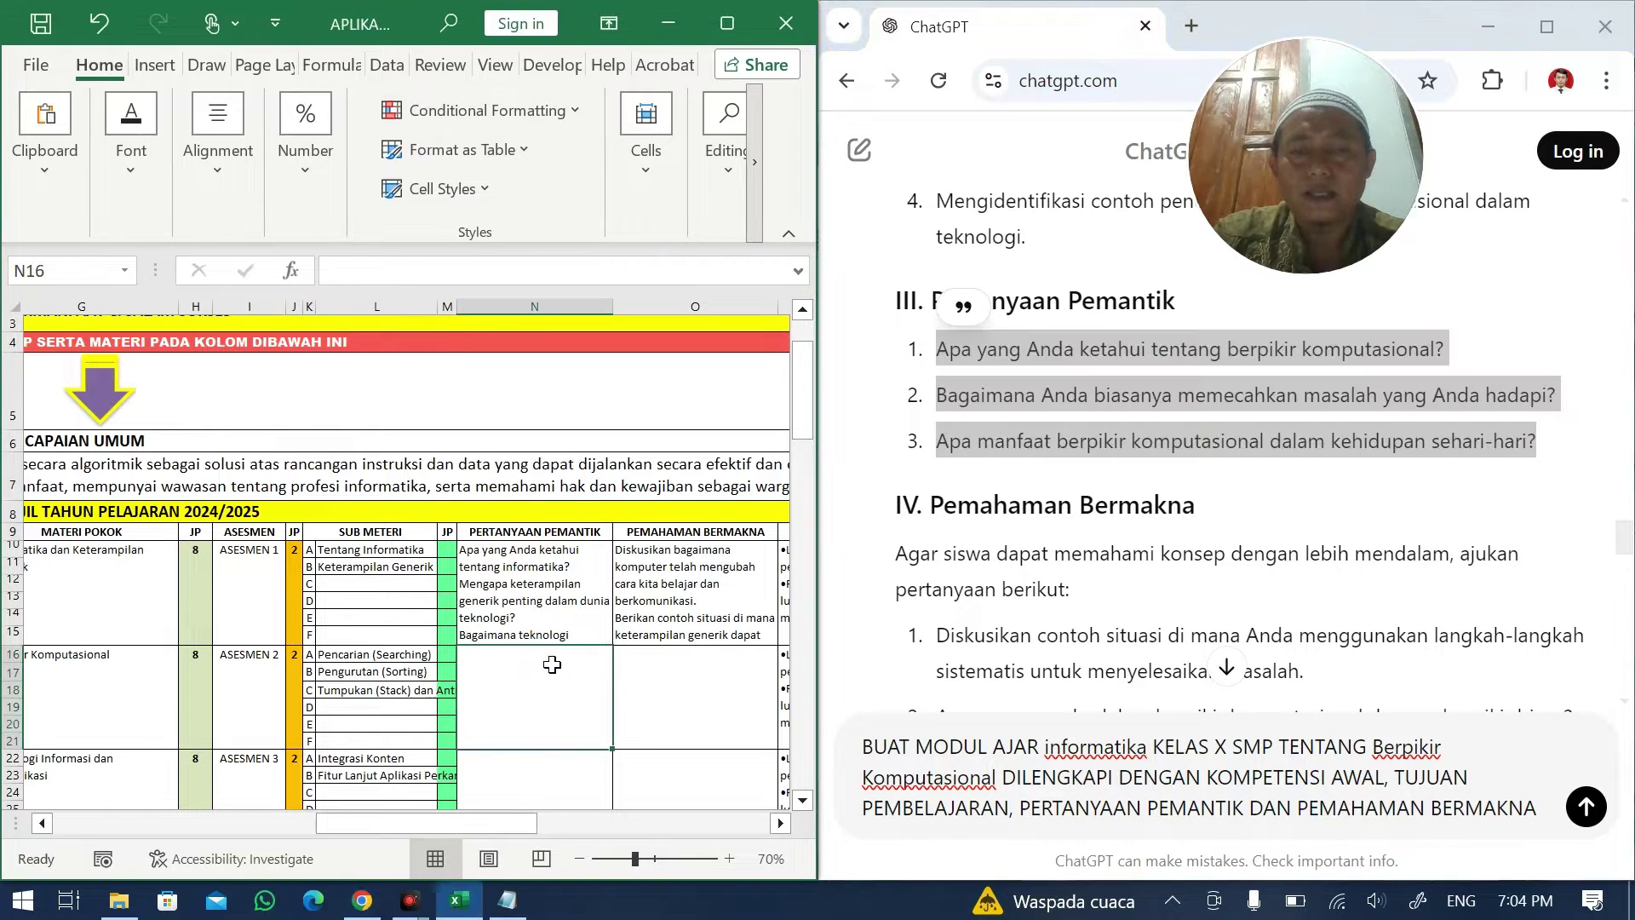
{"action": "double_click", "coordinate": [554, 664]}
{"action": "double_click", "coordinate": [562, 687]}
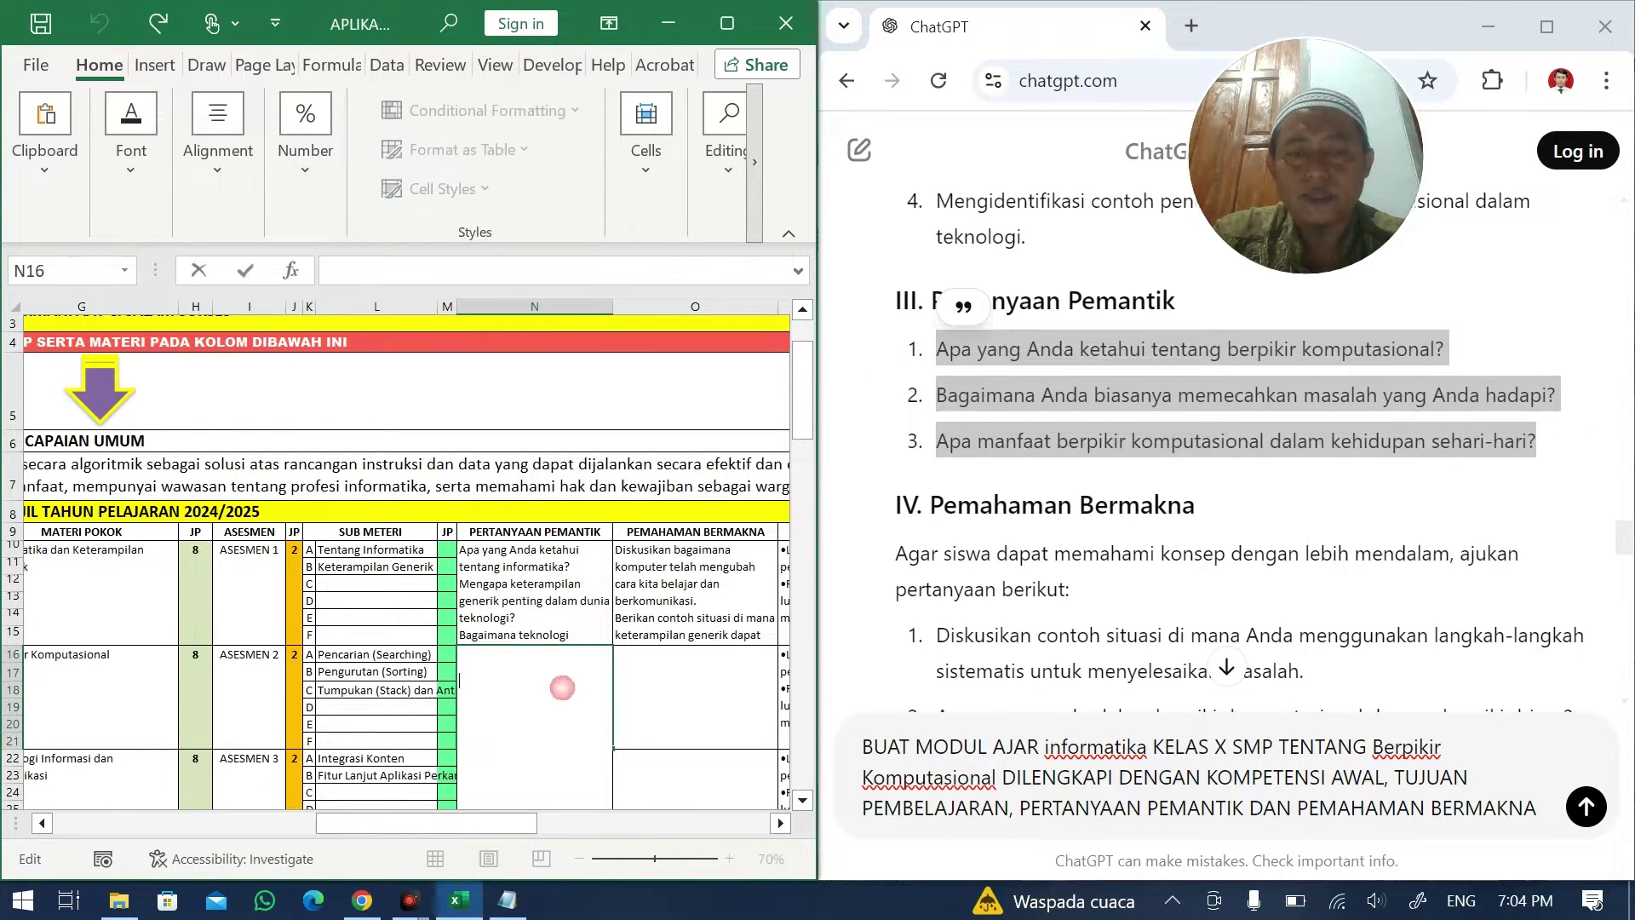
{"action": "key", "text": "ctrl+v"}
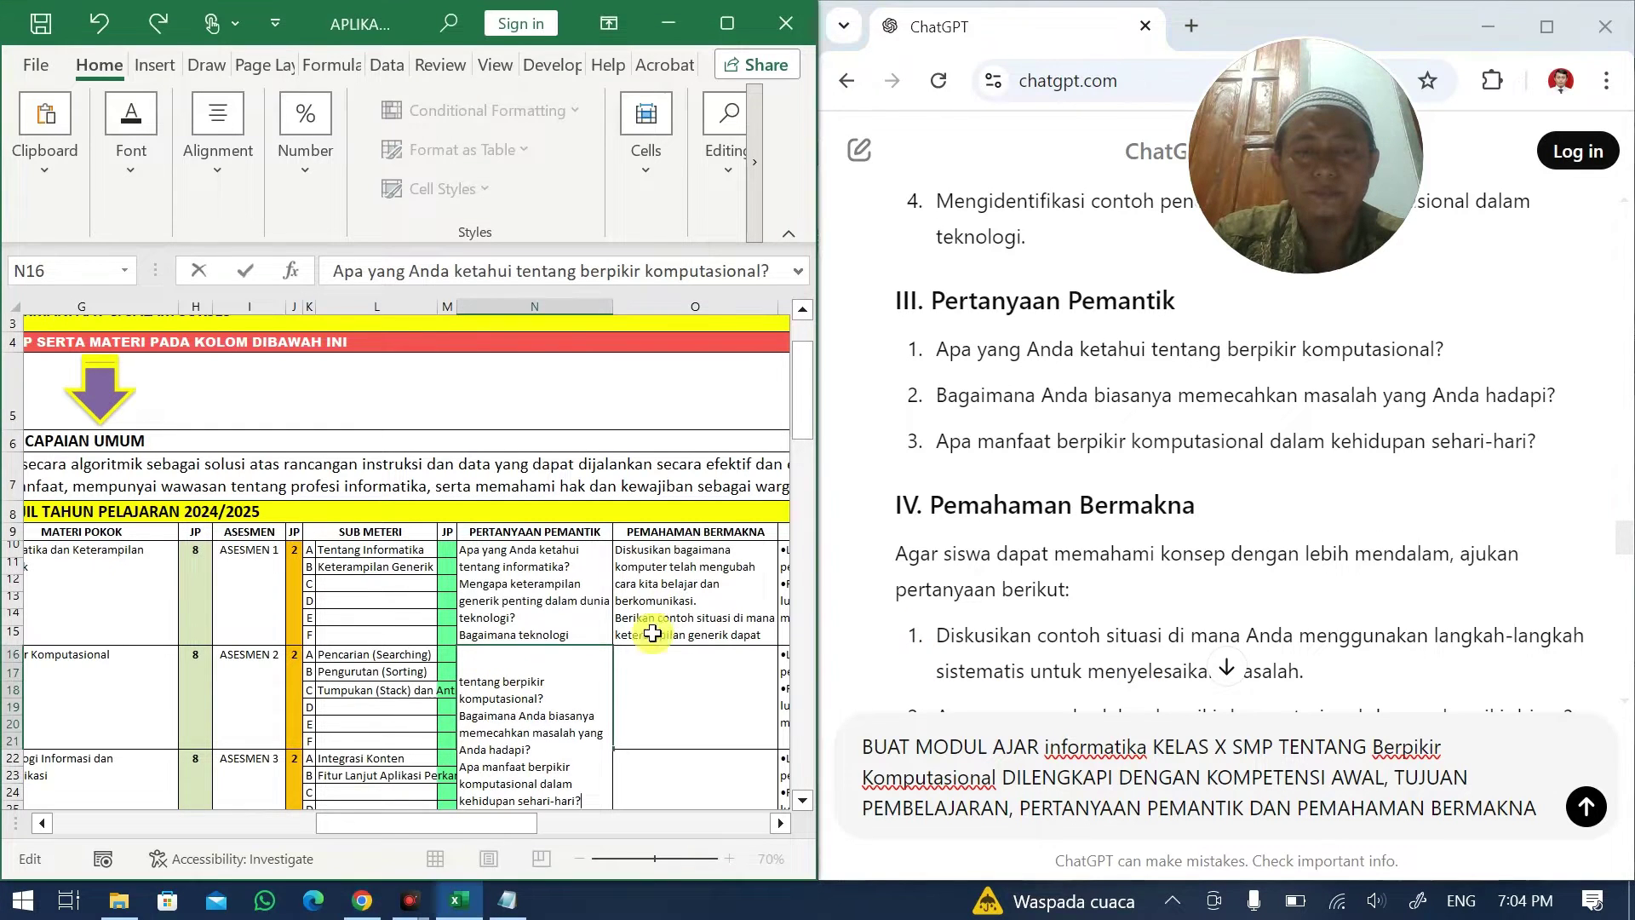
- Copy the Pemahaman Bermakna text with its introductory sentence from ChatGPT into the PEMAHAMAN BERMAKNA cell of material 1.2 in Excel
{"action": "left_click", "coordinate": [638, 684]}
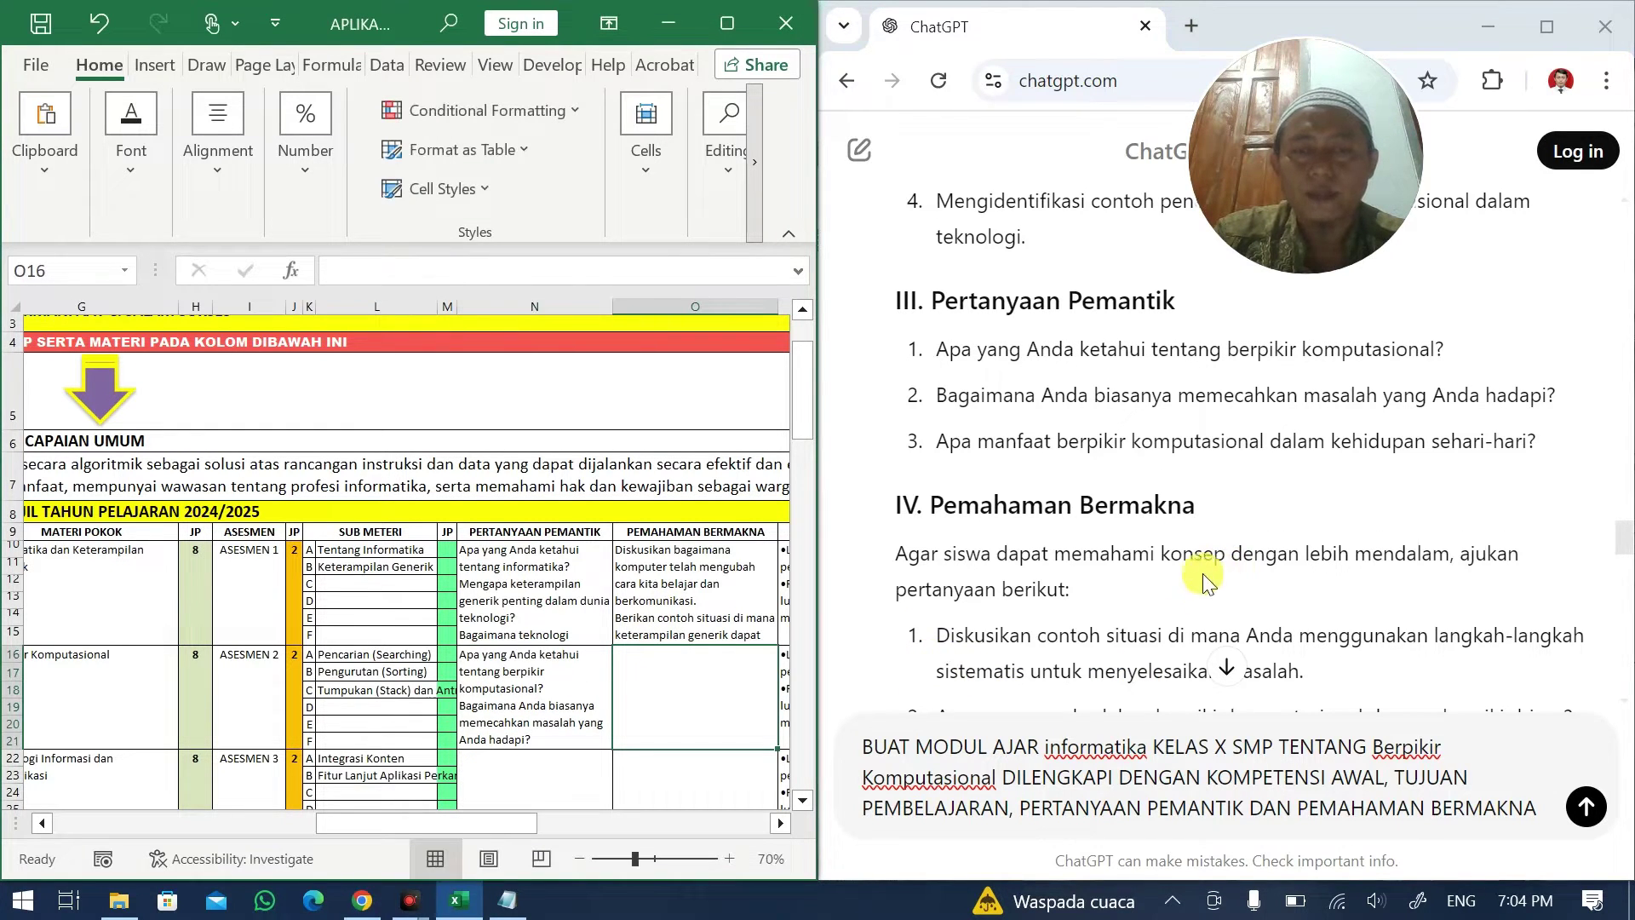
{"action": "scroll", "coordinate": [1142, 570], "scroll_direction": "down", "scroll_amount": 3}
{"action": "left_click_drag", "start_coordinate": [1210, 606], "coordinate": [907, 297]}
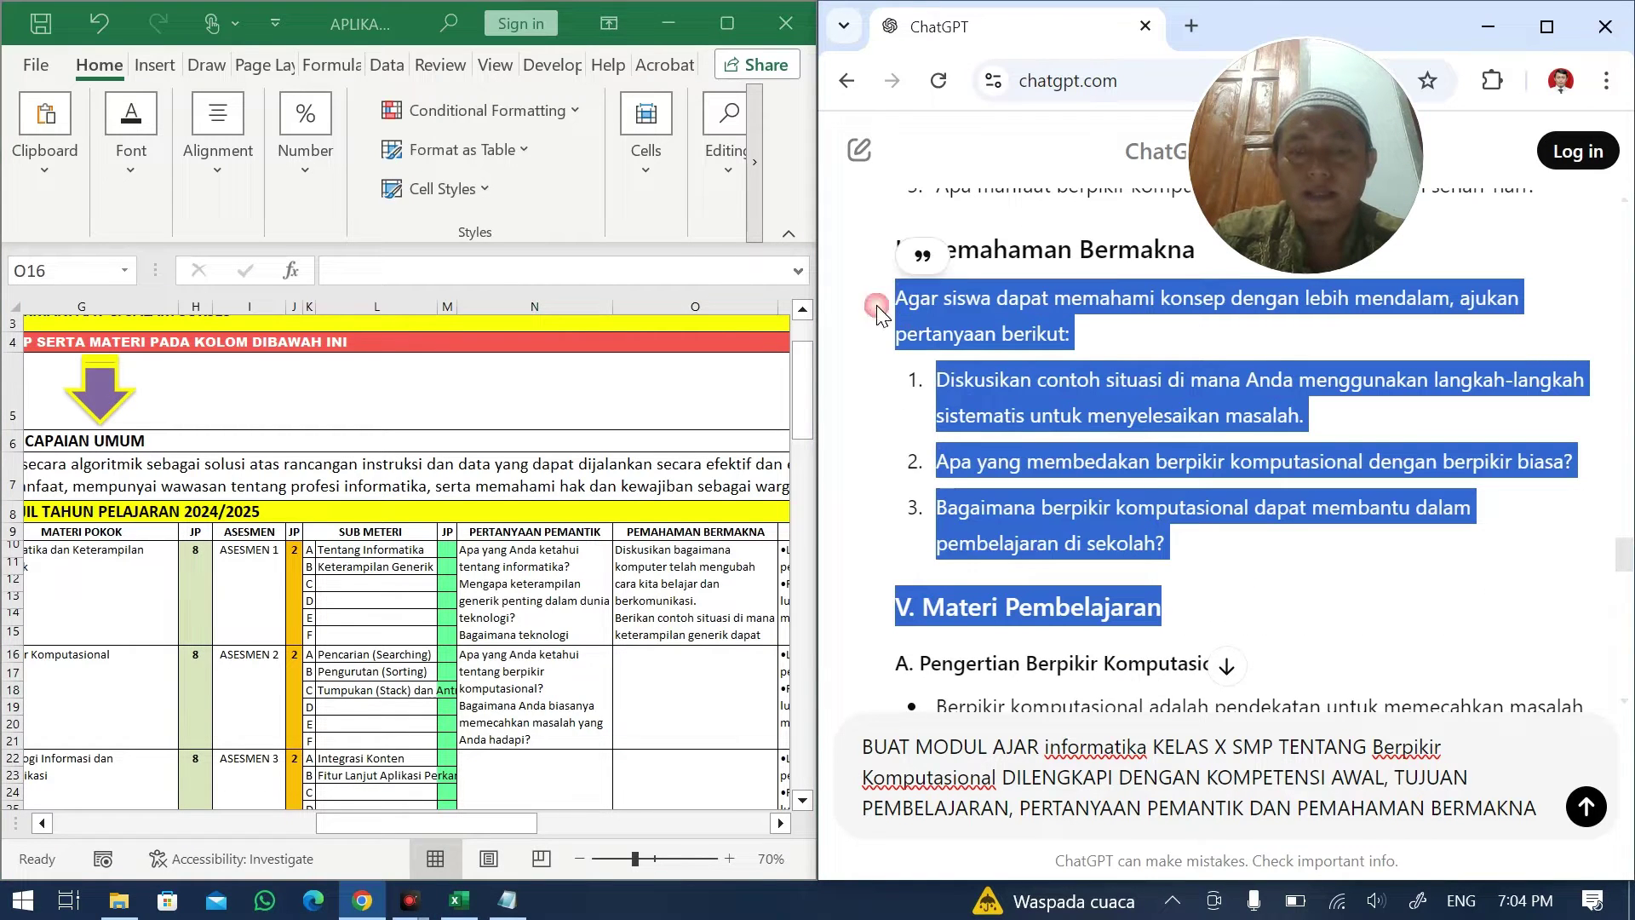
{"action": "left_click", "coordinate": [729, 635]}
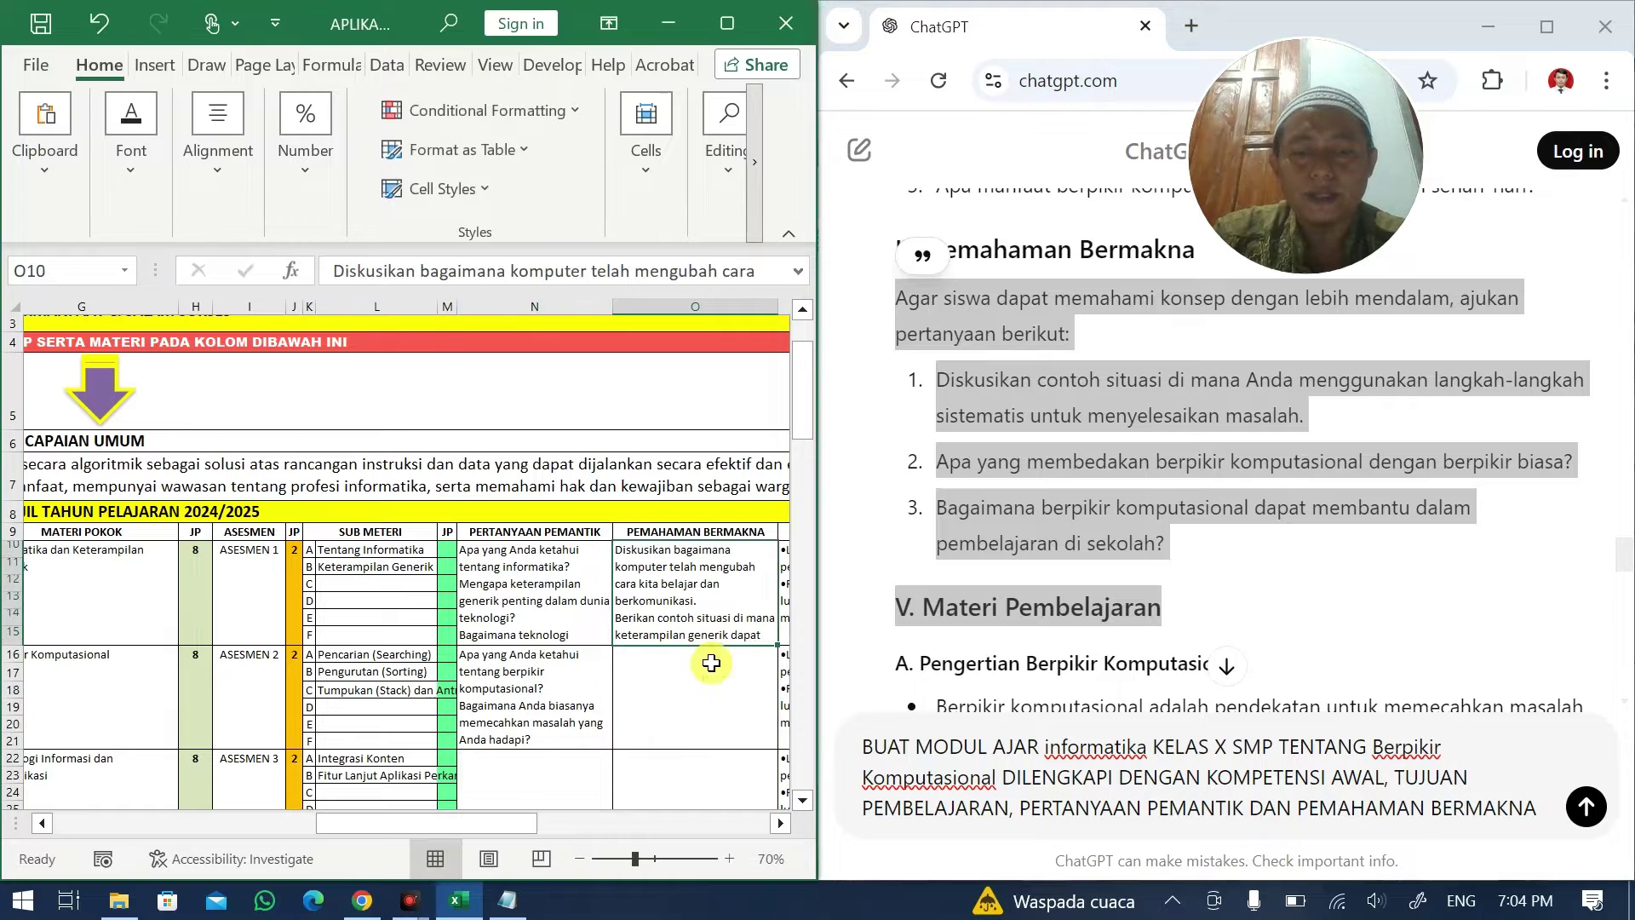
{"action": "key", "text": "ctrl+v"}
{"action": "key", "text": "ctrl+z"}
{"action": "double_click", "coordinate": [712, 677]}
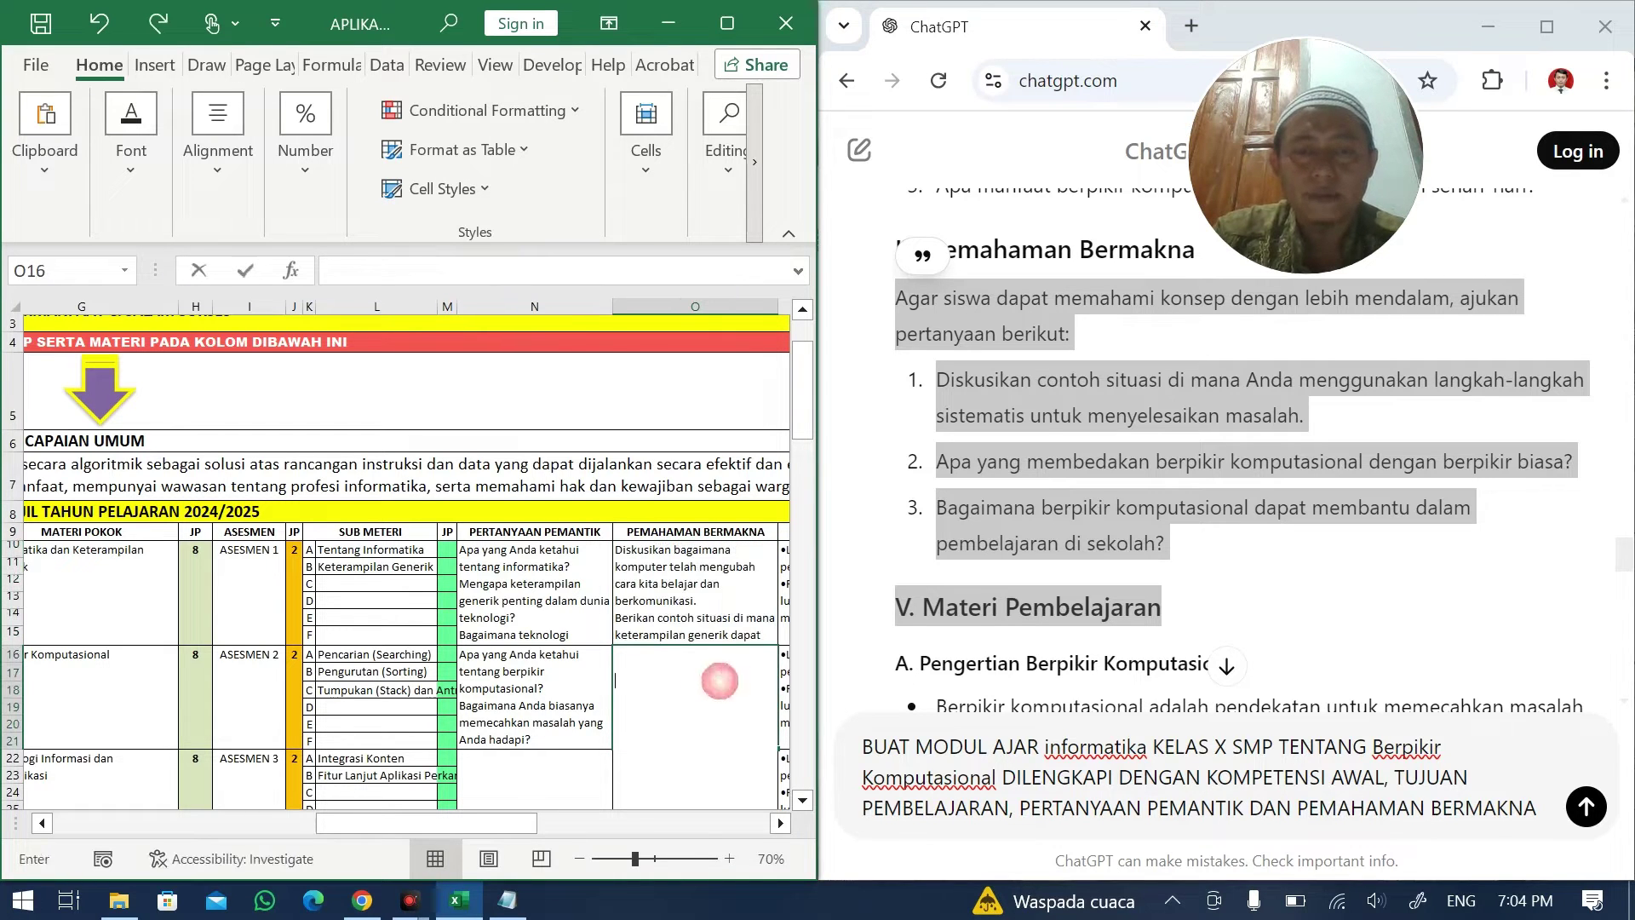
{"action": "key", "text": "ctrl+v"}
- Remove the blank line after the introductory sentence in the PEMAHAMAN BERMAKNA cell of material 1.2
{"action": "left_click", "coordinate": [587, 665]}
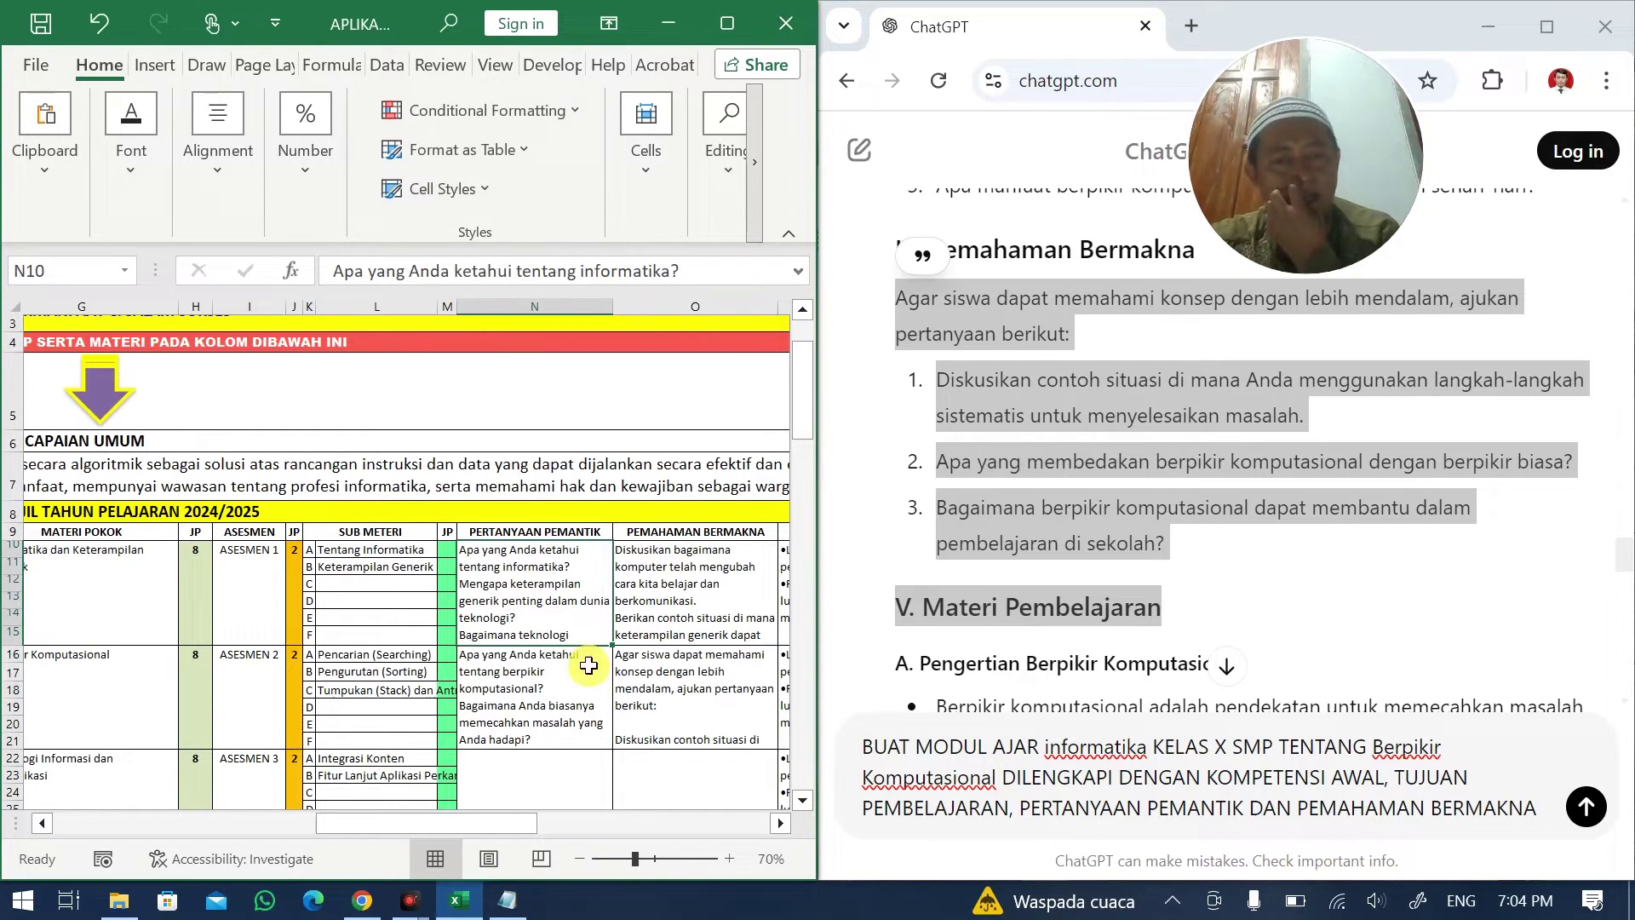
{"action": "double_click", "coordinate": [634, 719]}
{"action": "scroll", "coordinate": [639, 720], "scroll_direction": "down", "scroll_amount": 1}
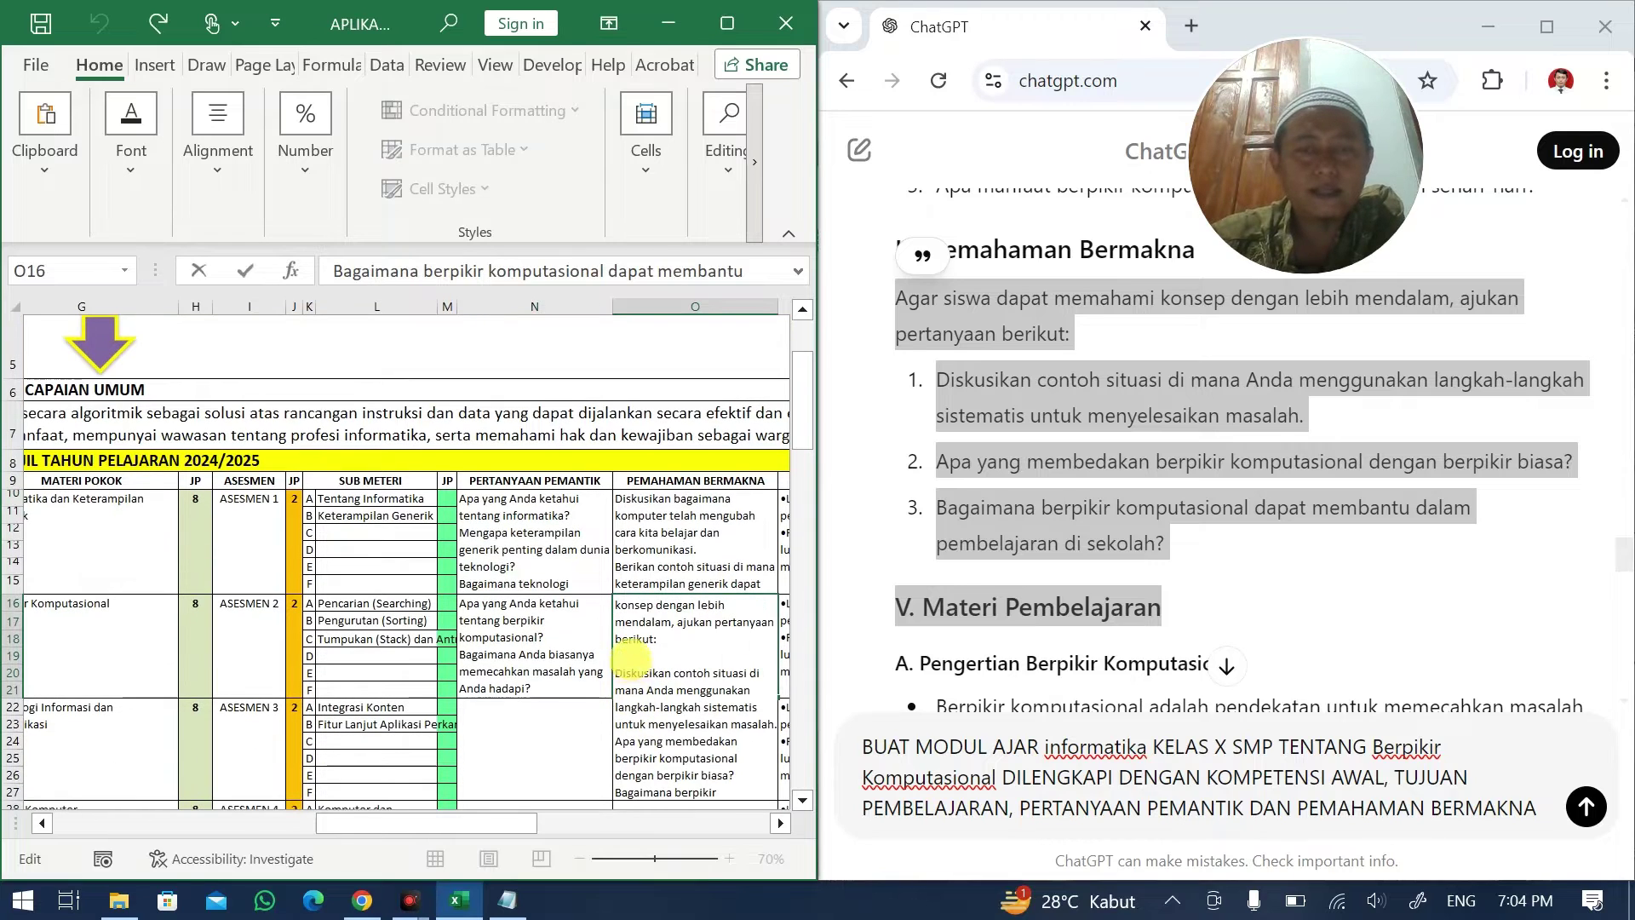
{"action": "left_click", "coordinate": [628, 657]}
{"action": "key", "text": "Delete"}
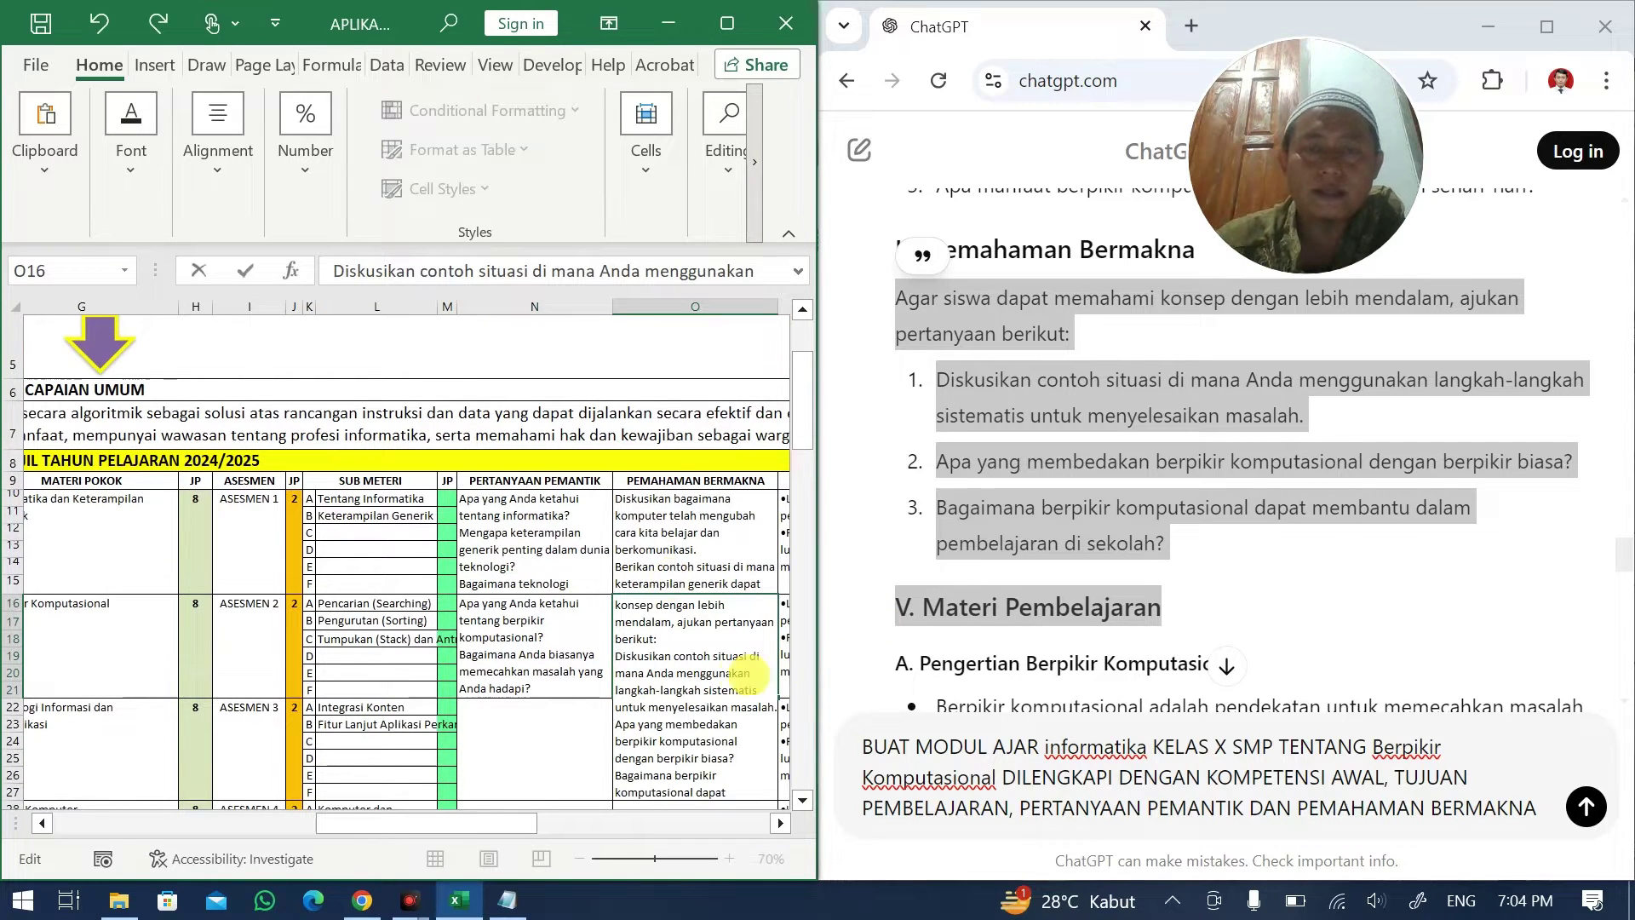
{"action": "key", "text": "Up"}
{"action": "key", "text": "Up"}
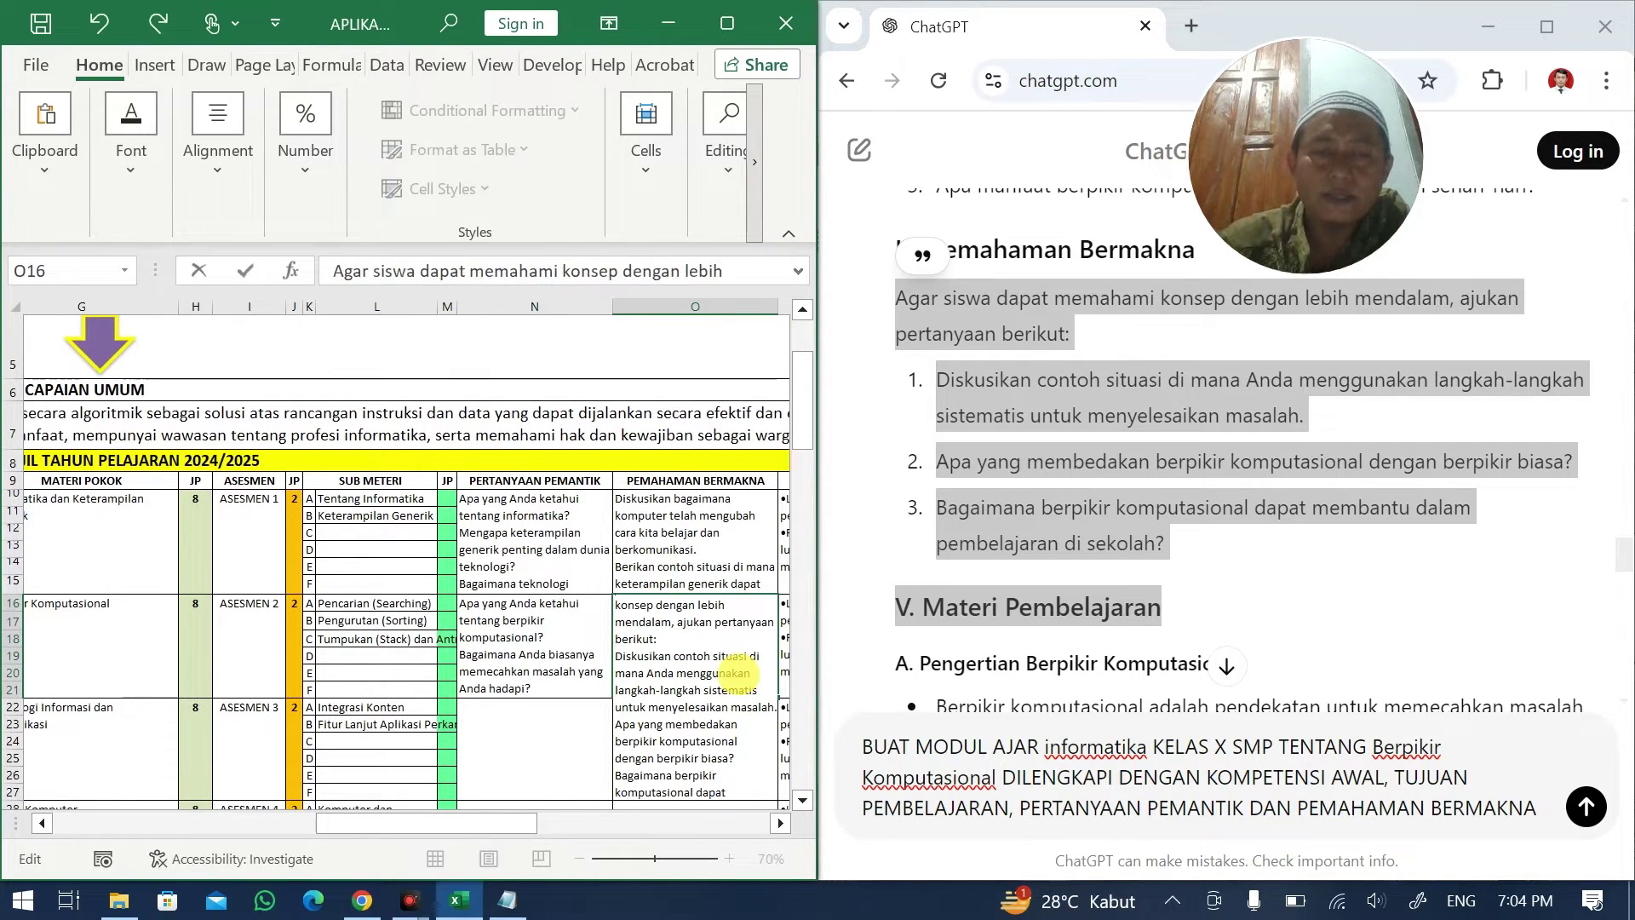
{"action": "scroll", "coordinate": [537, 596], "scroll_direction": "up", "scroll_amount": 1}
{"action": "left_click", "coordinate": [431, 675]}
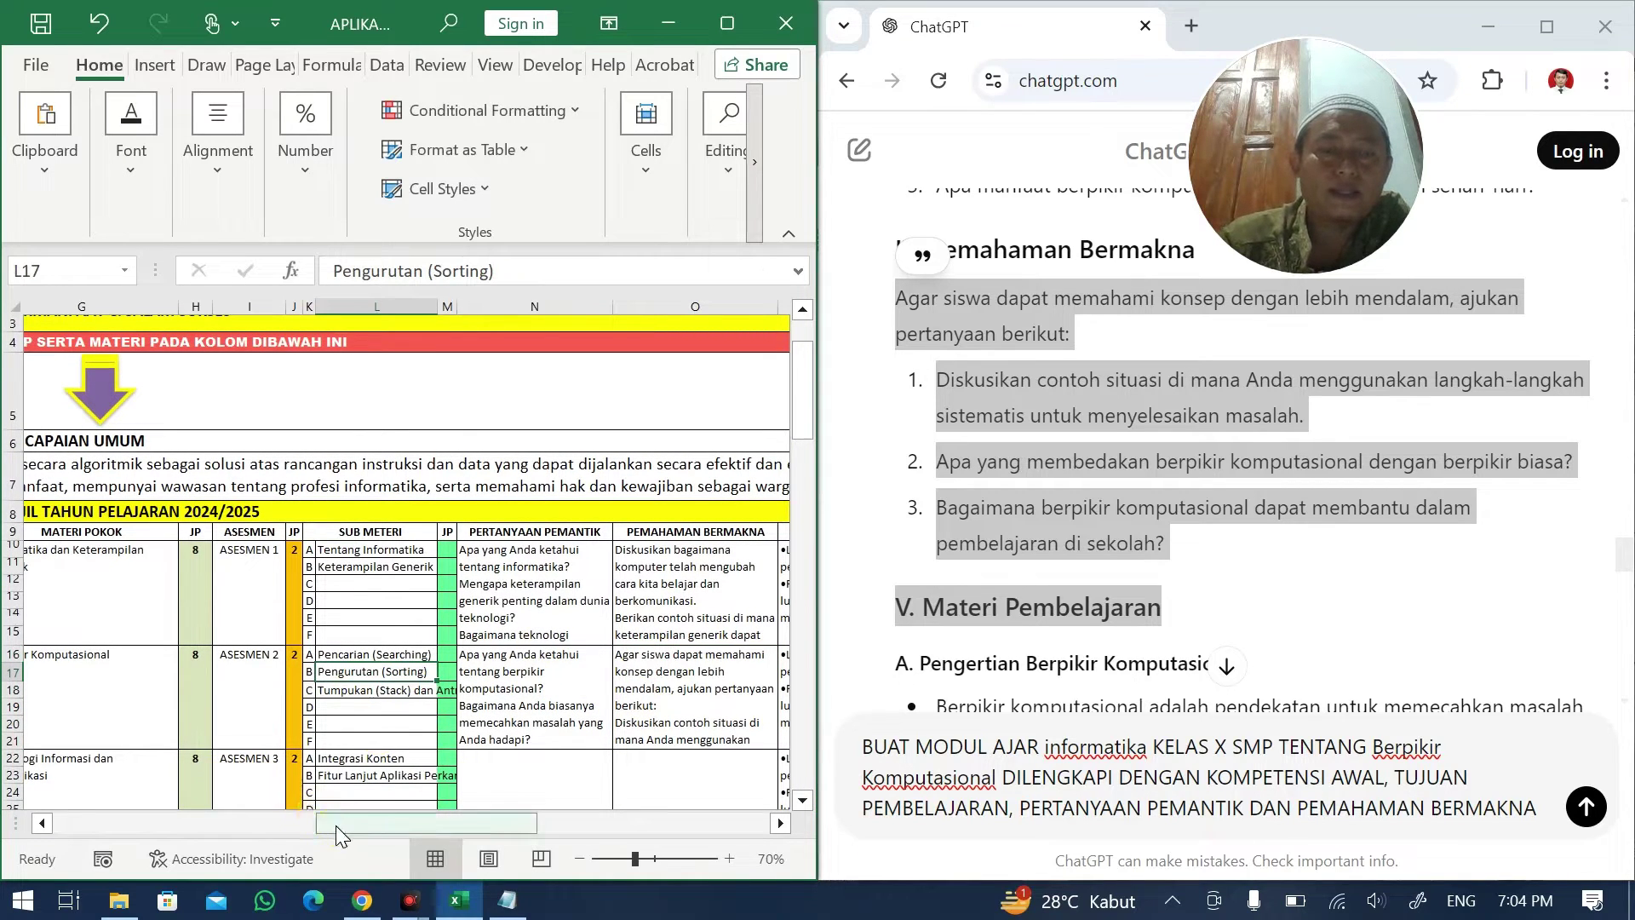
- Copy the name of material 1.3, Teknologi Informasi dan Komunikasi, from the MATERI POKOK column in Excel
{"action": "scroll", "coordinate": [268, 758], "scroll_direction": "left", "scroll_amount": 5}
{"action": "scroll", "coordinate": [258, 730], "scroll_direction": "down", "scroll_amount": 1}
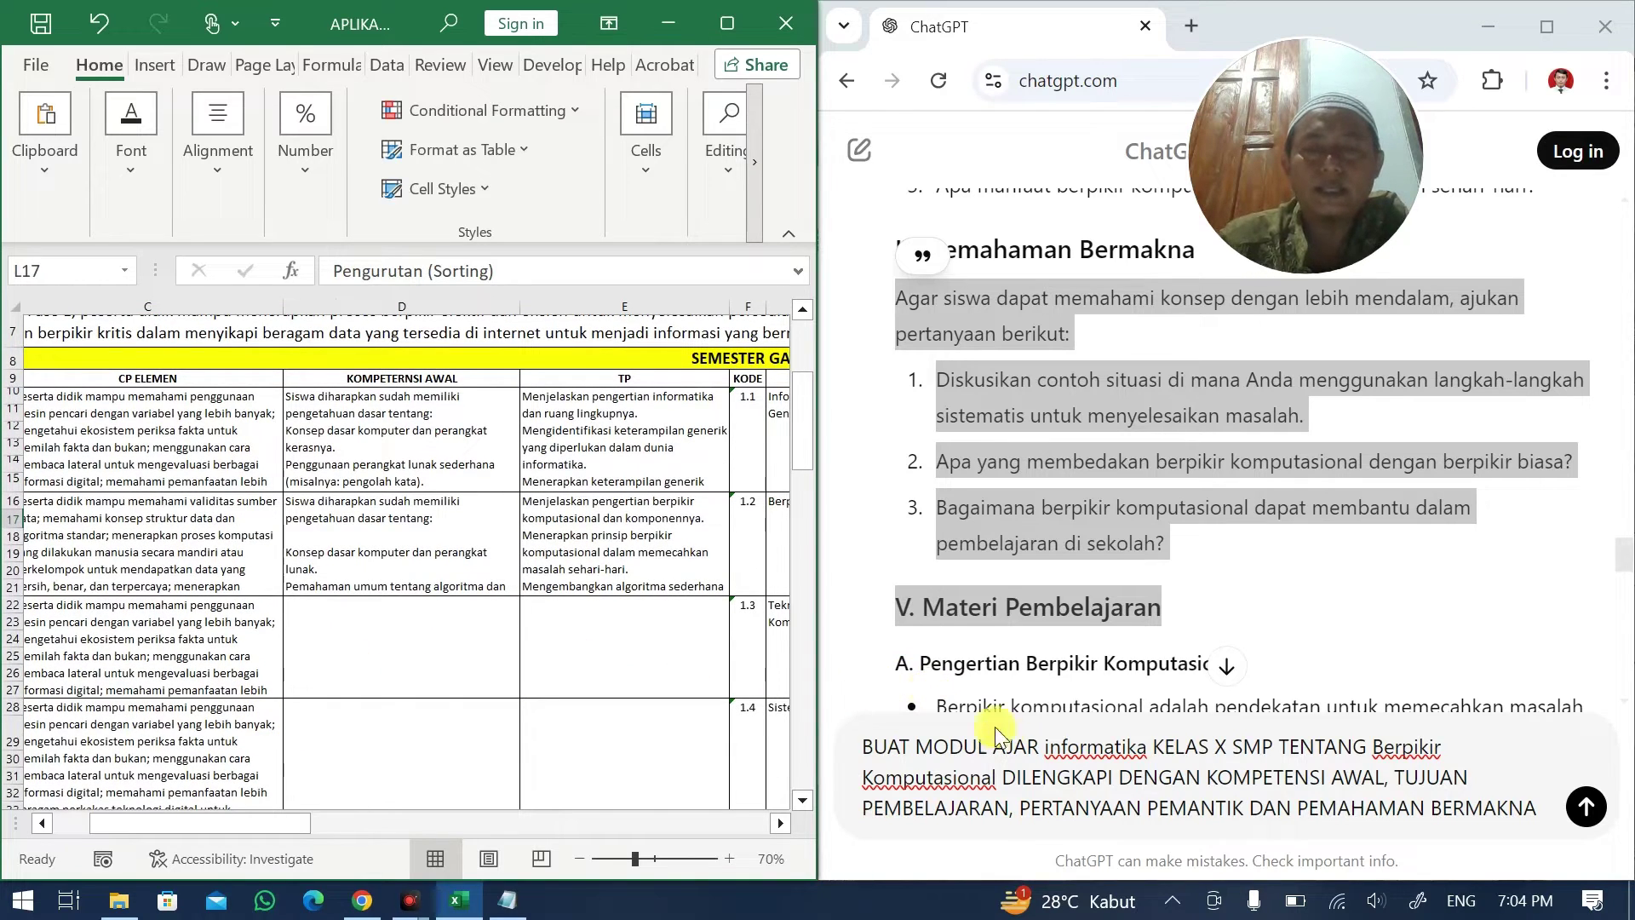
{"action": "left_click", "coordinate": [1031, 777]}
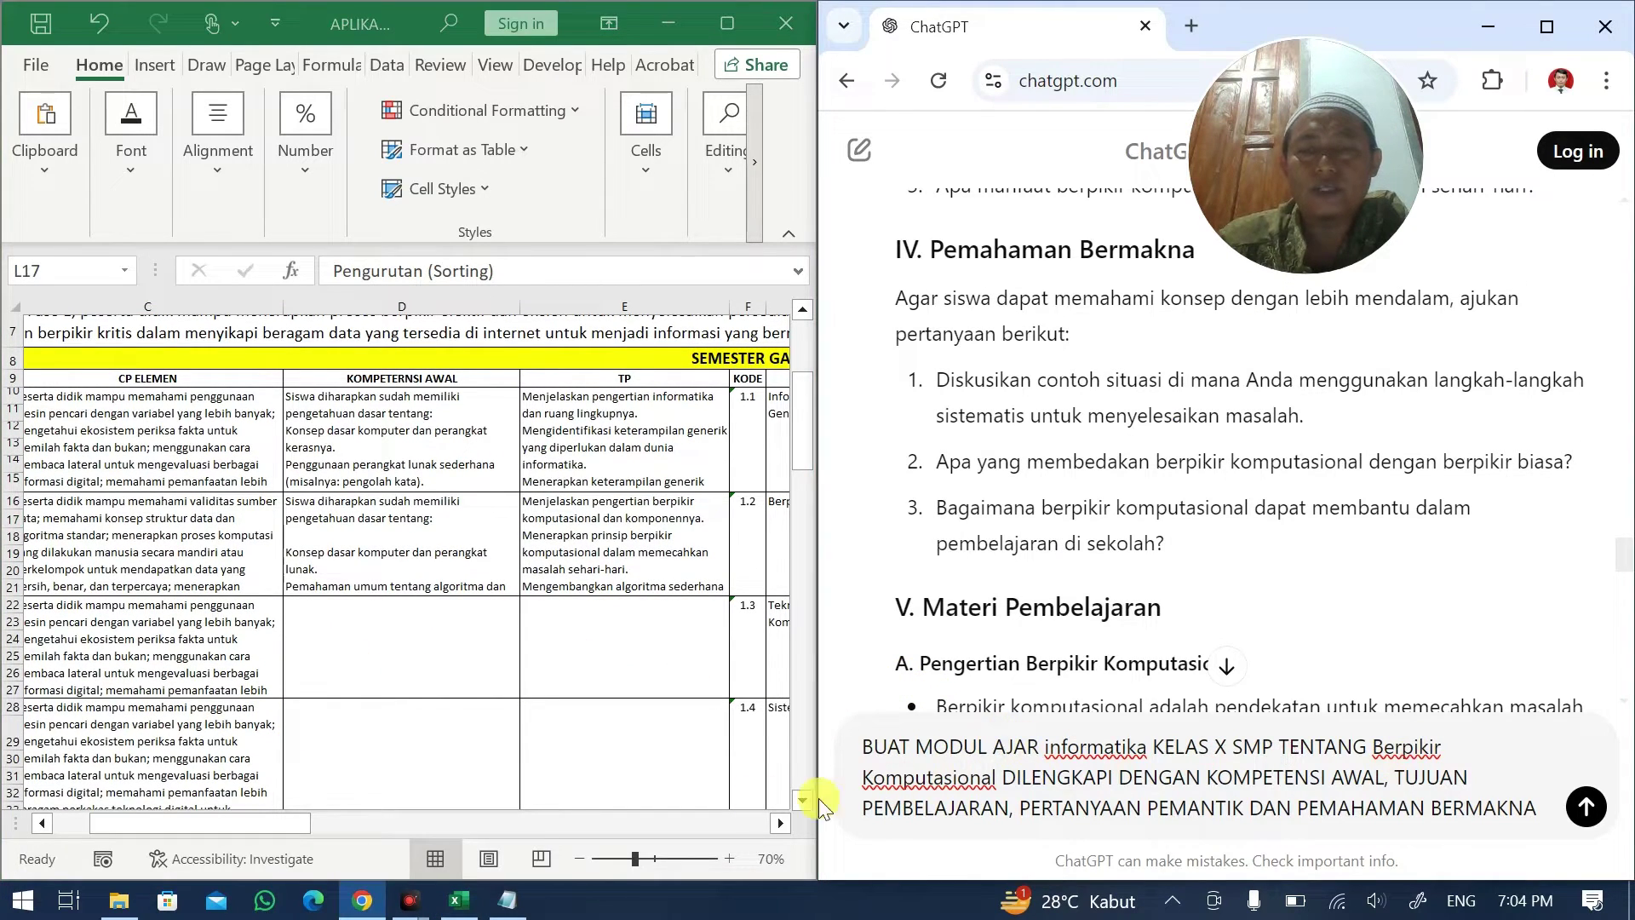
{"action": "left_click", "coordinate": [290, 820]}
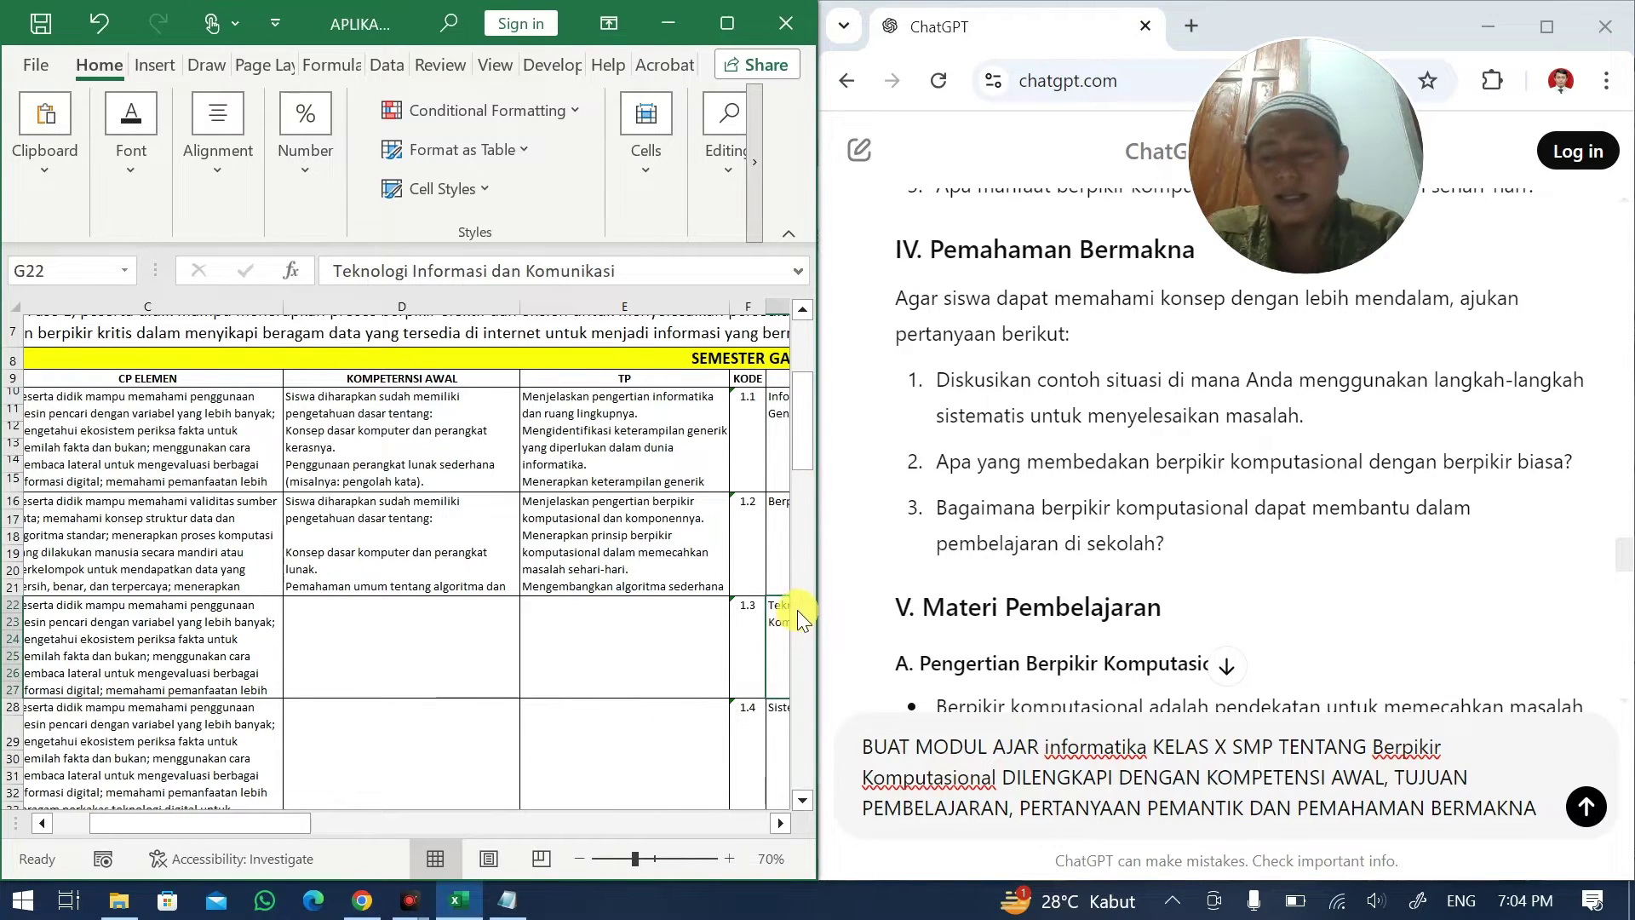
{"action": "scroll", "coordinate": [797, 610], "scroll_direction": "right", "scroll_amount": 2}
{"action": "double_click", "coordinate": [342, 606]}
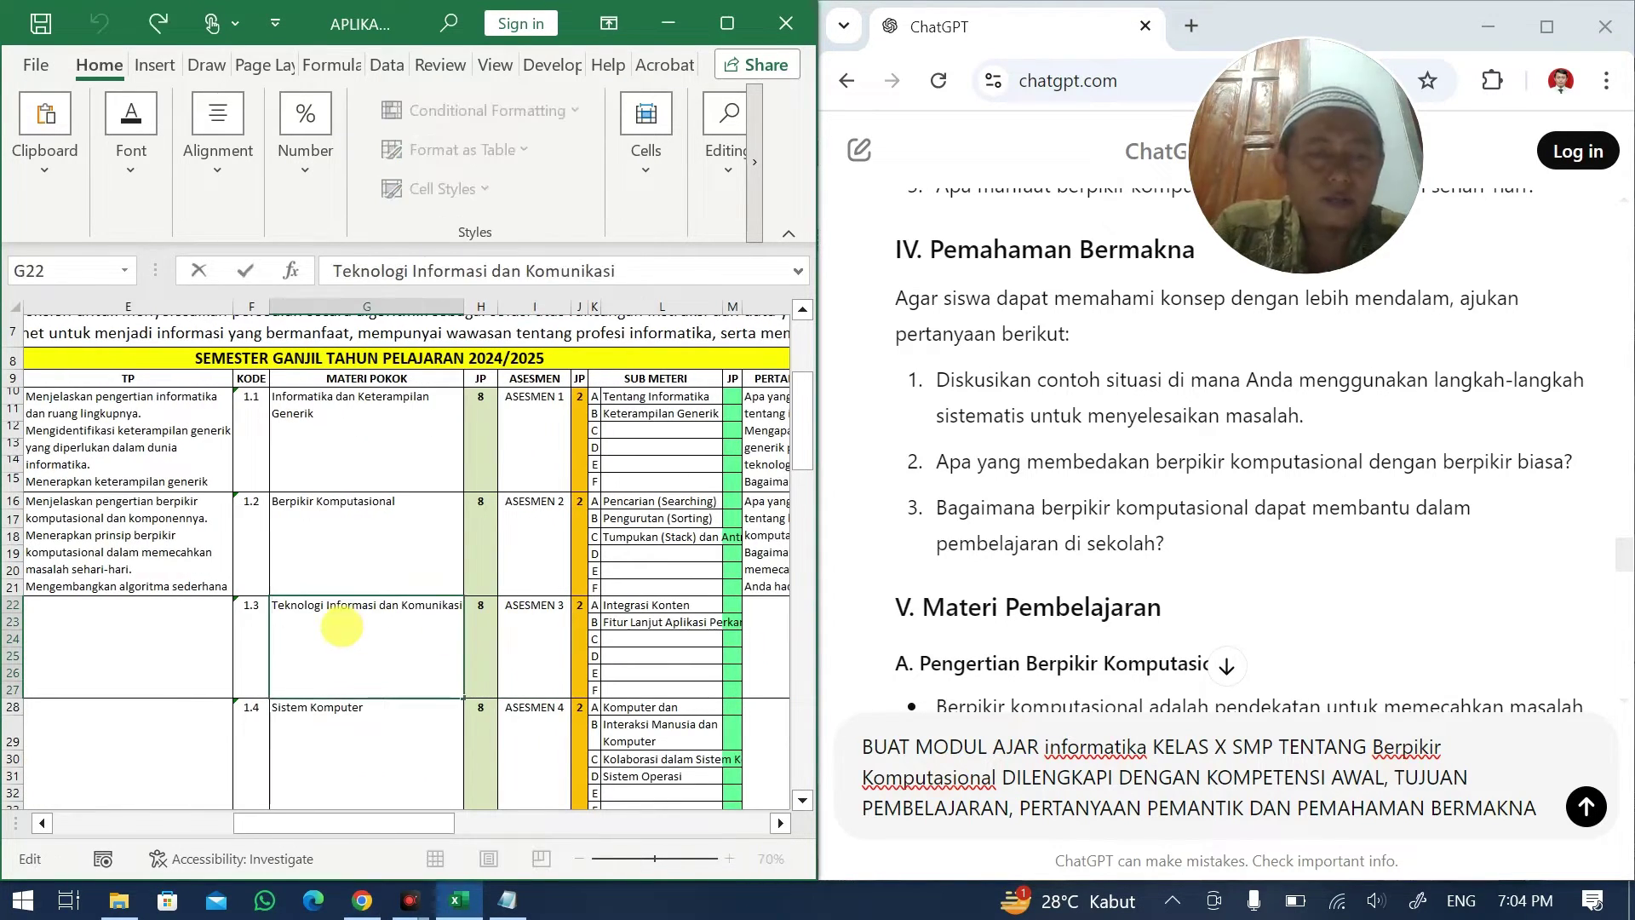
{"action": "triple_click", "coordinate": [361, 620]}
{"action": "key", "text": "ctrl+c"}
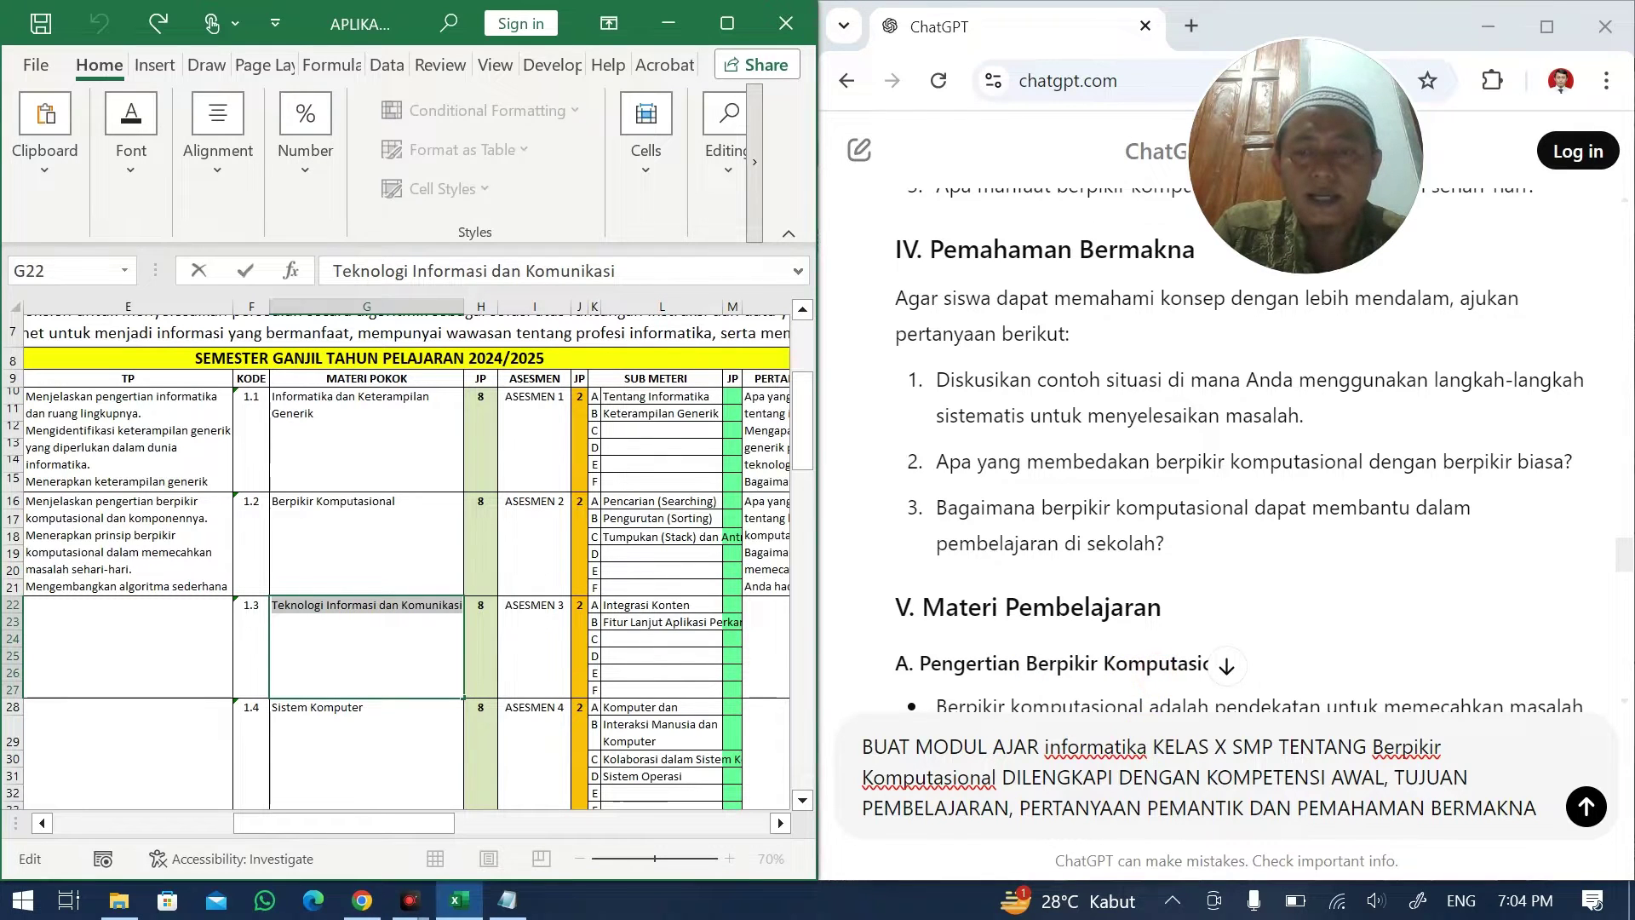
- Replace Berpikir Komputasional in the ChatGPT prompt with Teknologi Informasi dan Komunikasi, and copy the whole prompt
{"action": "left_click", "coordinate": [1147, 747]}
{"action": "left_click_drag", "start_coordinate": [1372, 746], "coordinate": [994, 776]}
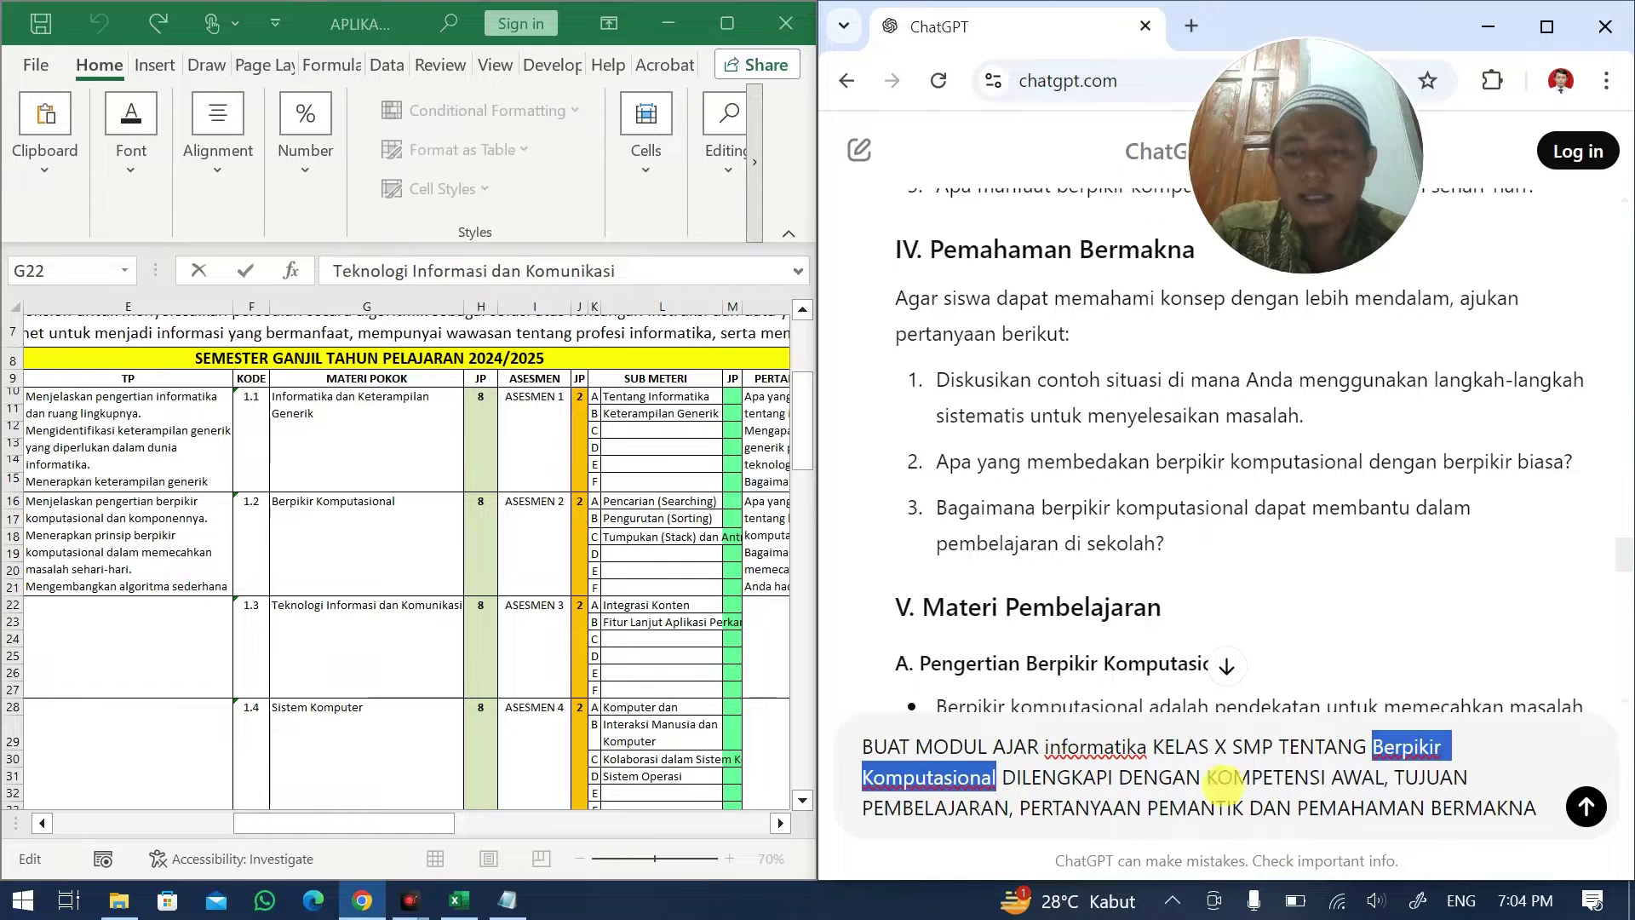
{"action": "key", "text": "ctrl+v"}
{"action": "key", "text": "ctrl+a"}
{"action": "key", "text": "ctrl+c"}
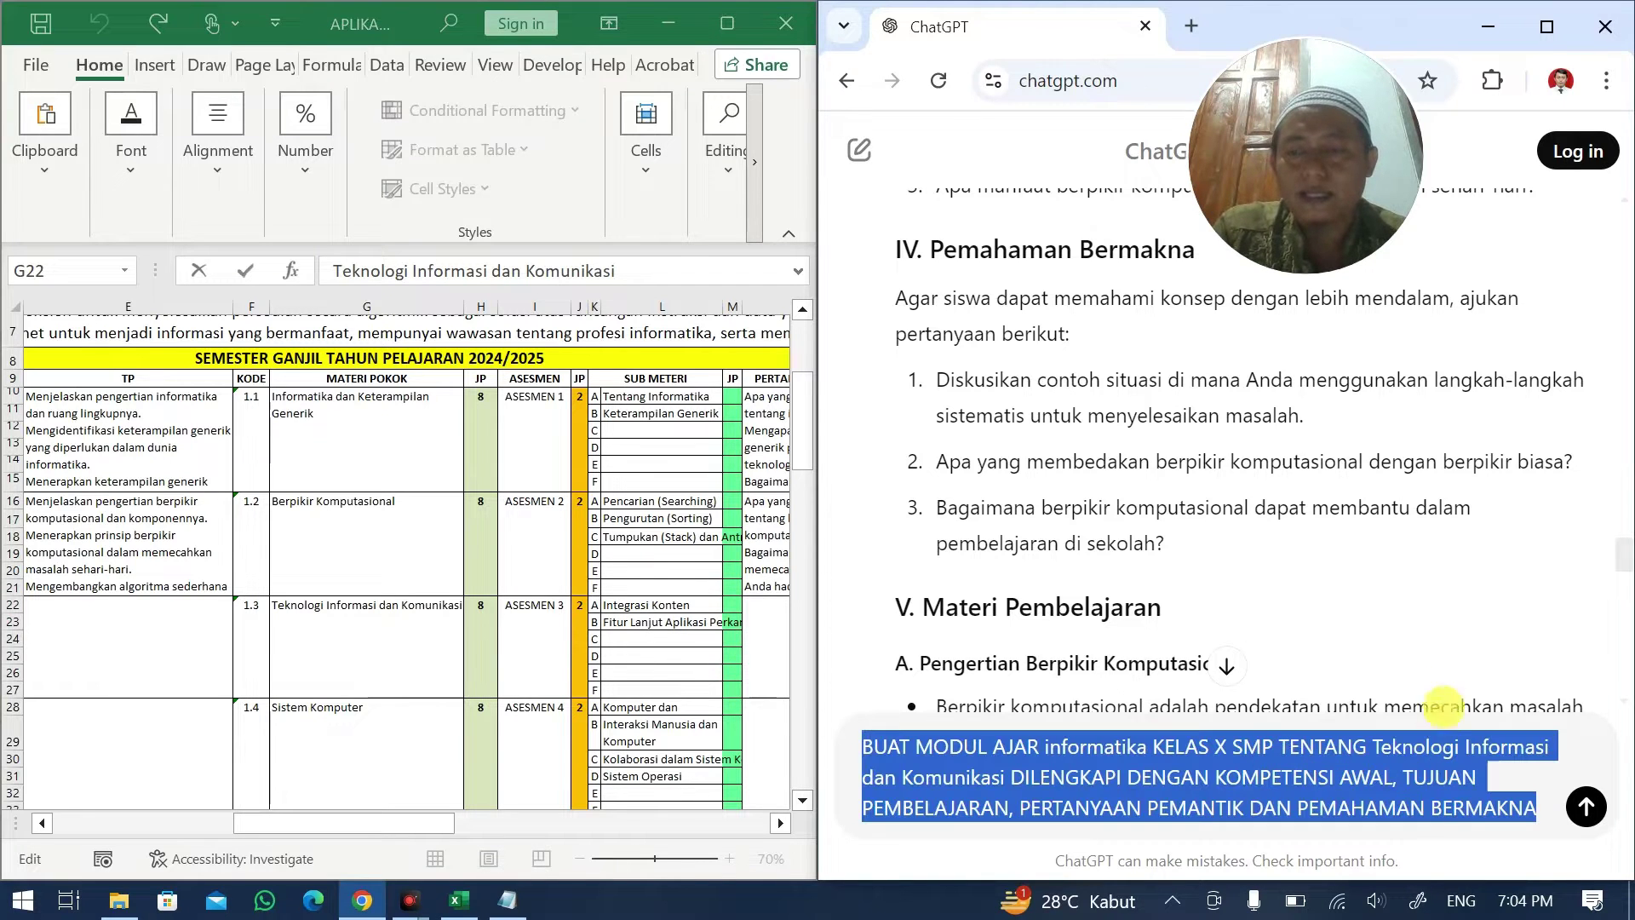
- Send ChatGPT the class X Informatika teaching-module prompt on Teknologi Informasi dan Komunikasi
{"action": "scroll", "coordinate": [1492, 679], "scroll_direction": "down", "scroll_amount": 5}
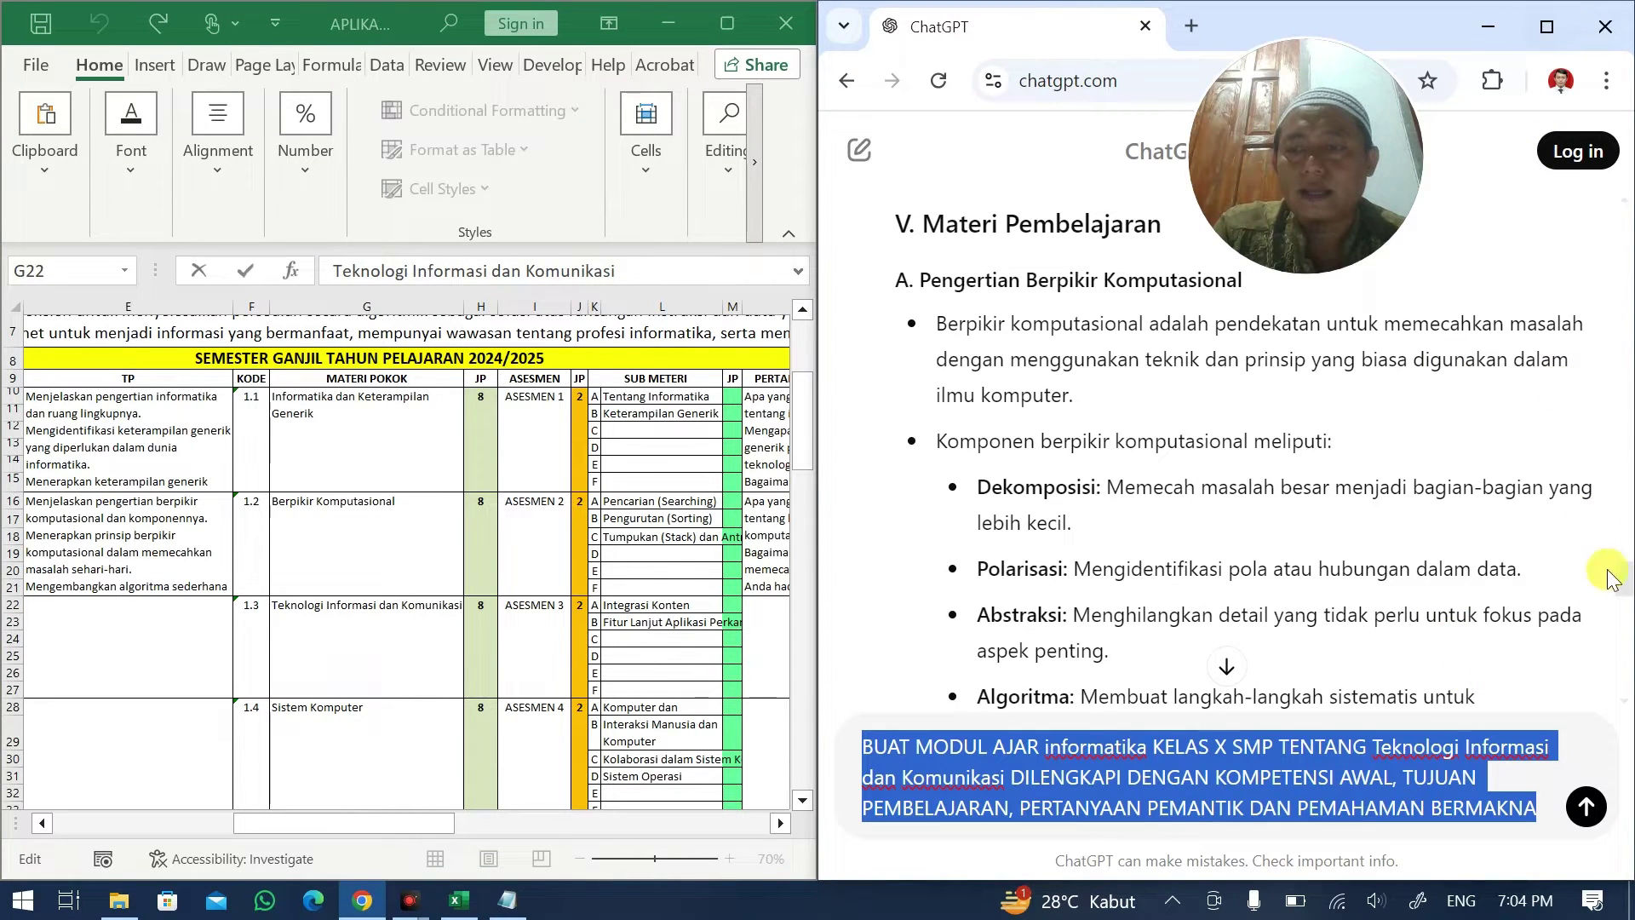
{"action": "left_click", "coordinate": [1581, 808]}
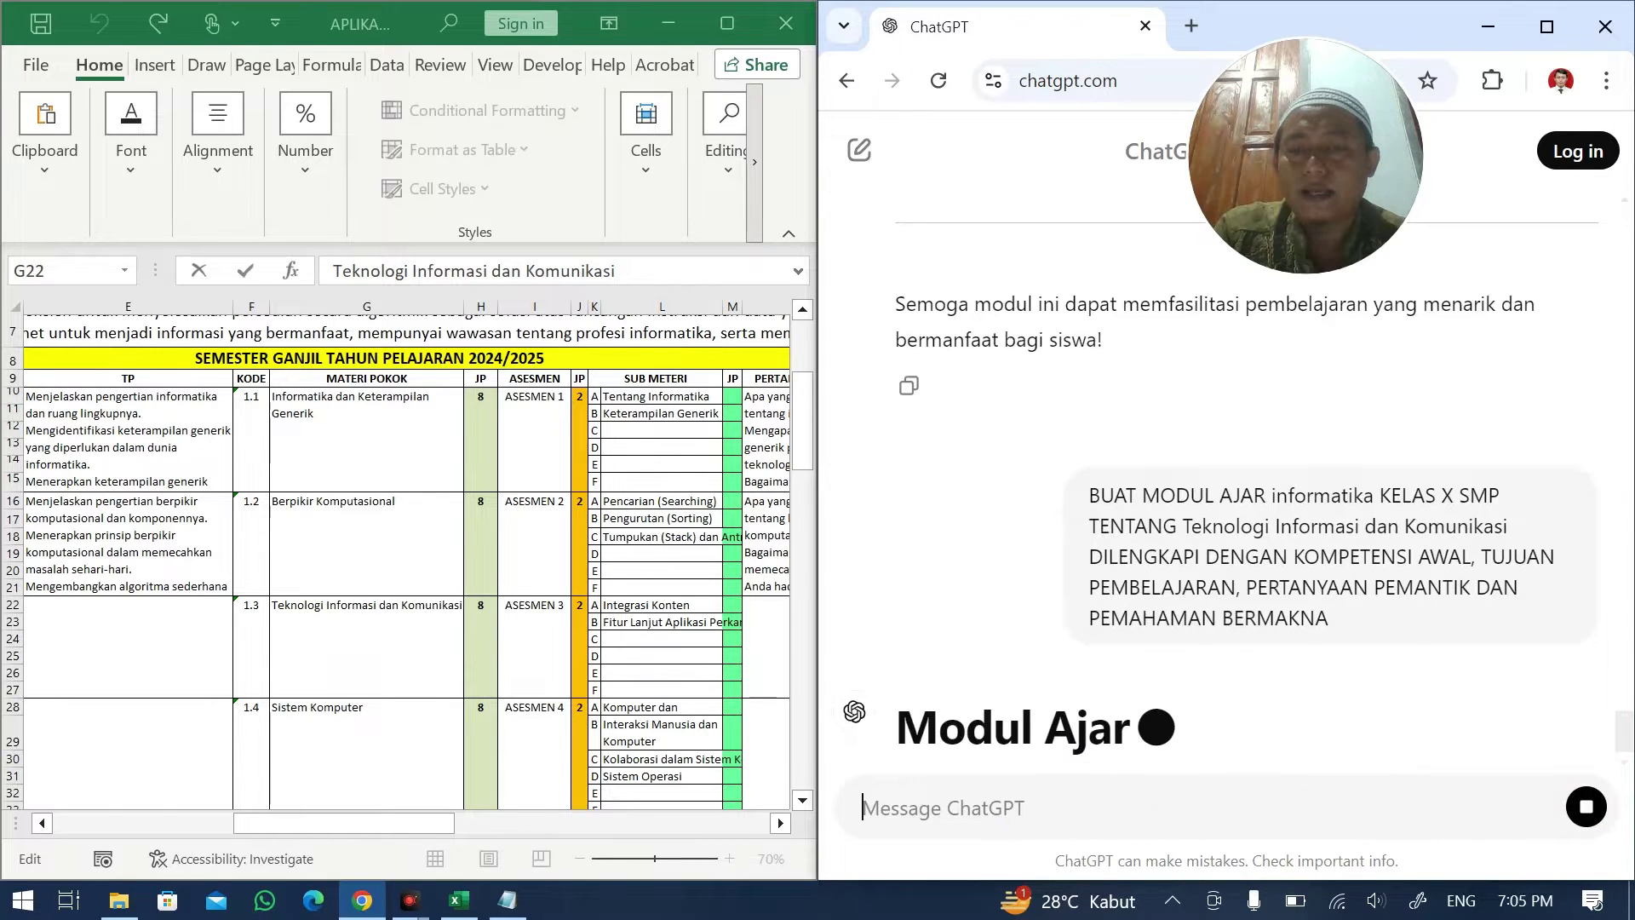
- Paste the Pemahaman Bermakna text with its introductory sentence into the PEMAHAMAN BERMAKNA cell of material 2.4, Praktika Lintas Bidang Informatika, in Excel
{"action": "key", "text": "ctrl+v"}
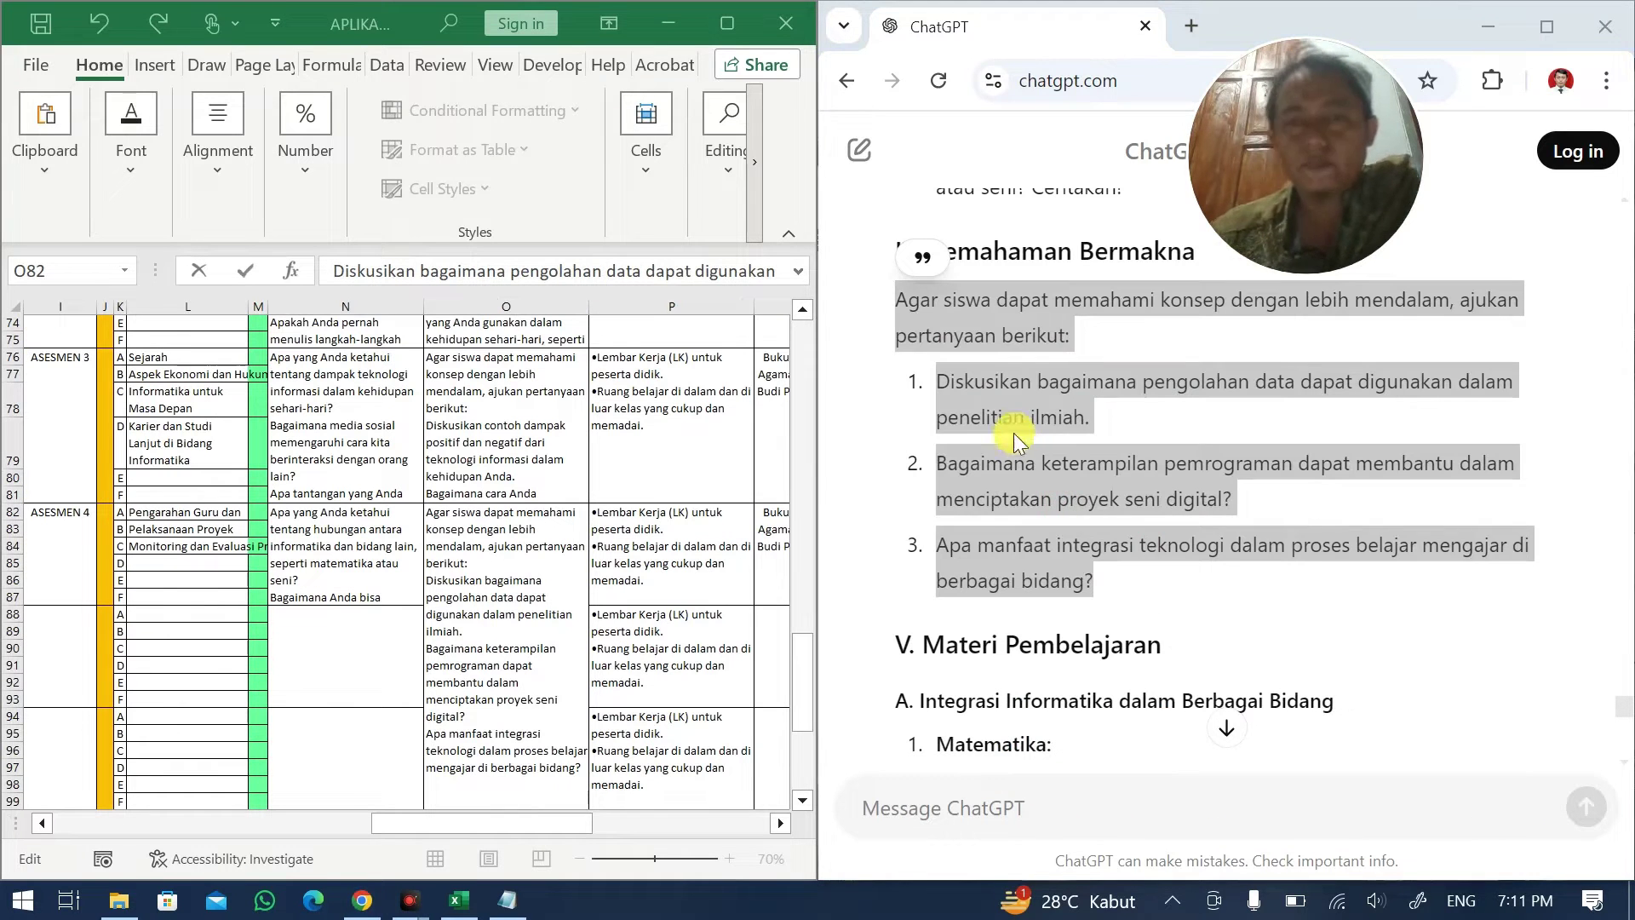
{"action": "left_click", "coordinate": [1017, 417]}
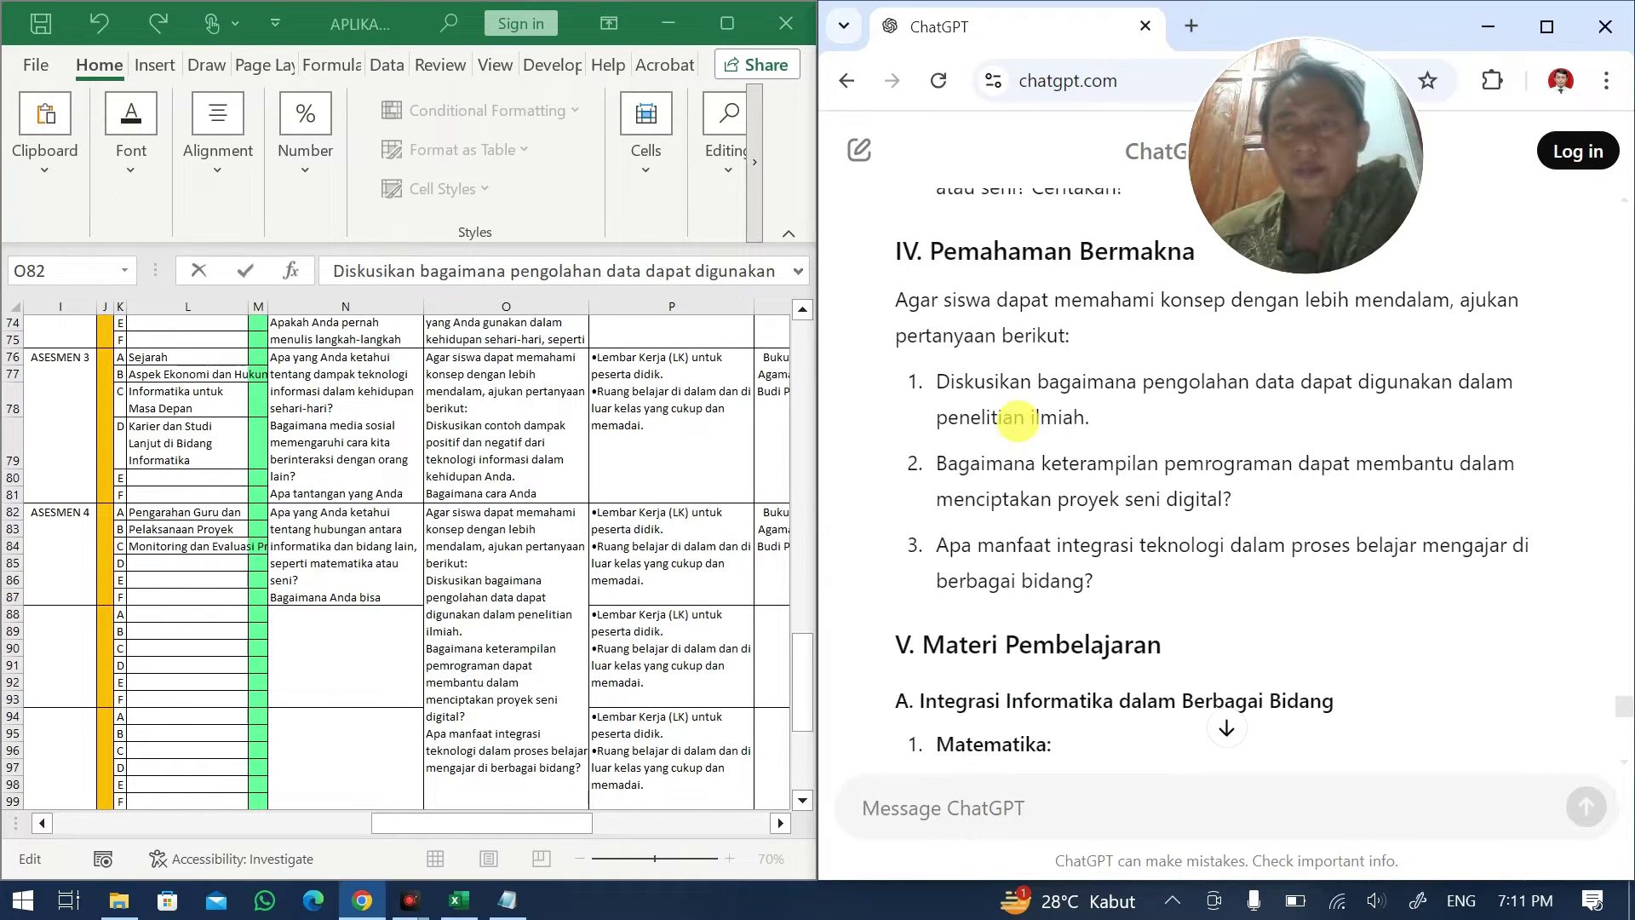
{"action": "left_click", "coordinate": [512, 464]}
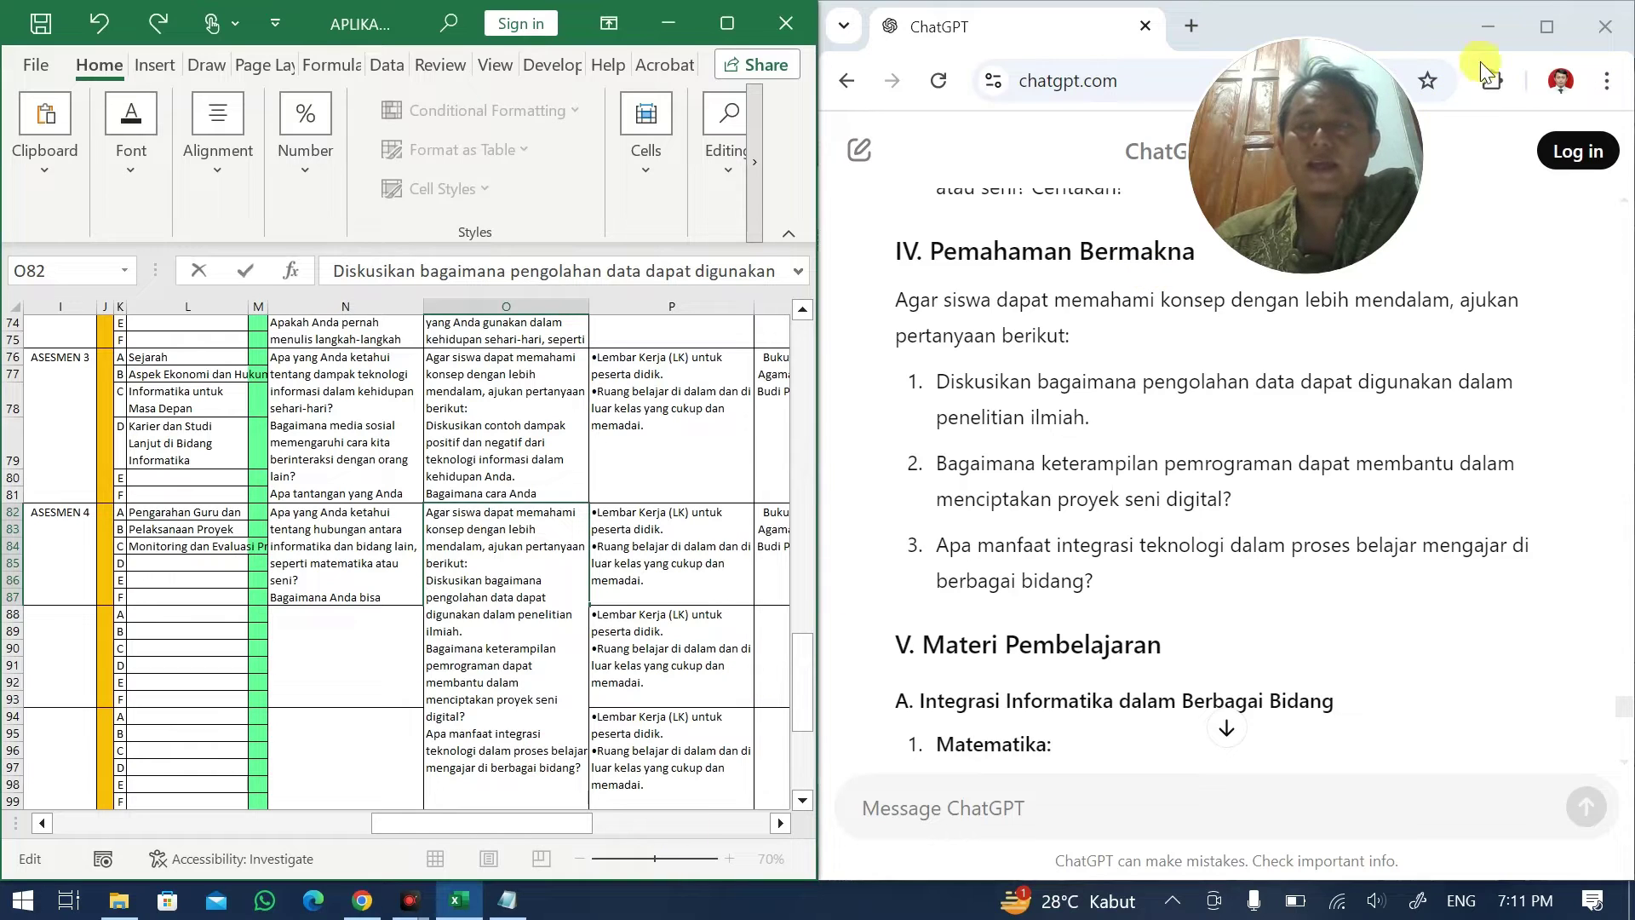
- Close the ChatGPT browser window and the Notepad prompt file, leaving the Excel workbook maximized
{"action": "left_click", "coordinate": [1605, 26]}
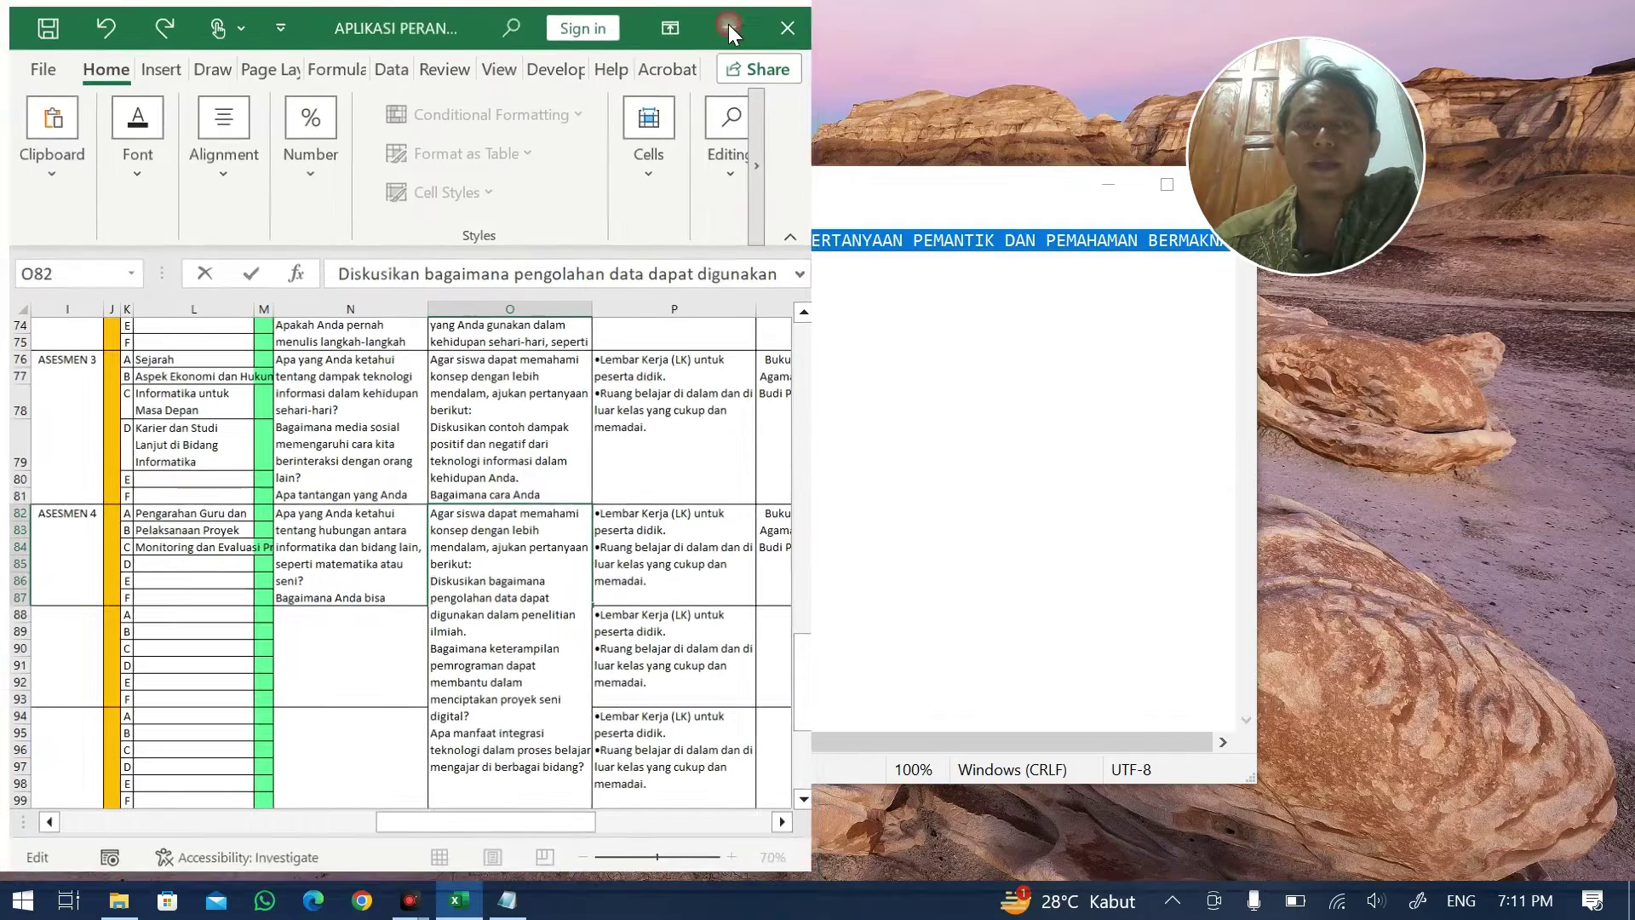
{"action": "left_click", "coordinate": [728, 23]}
{"action": "right_click", "coordinate": [508, 901]}
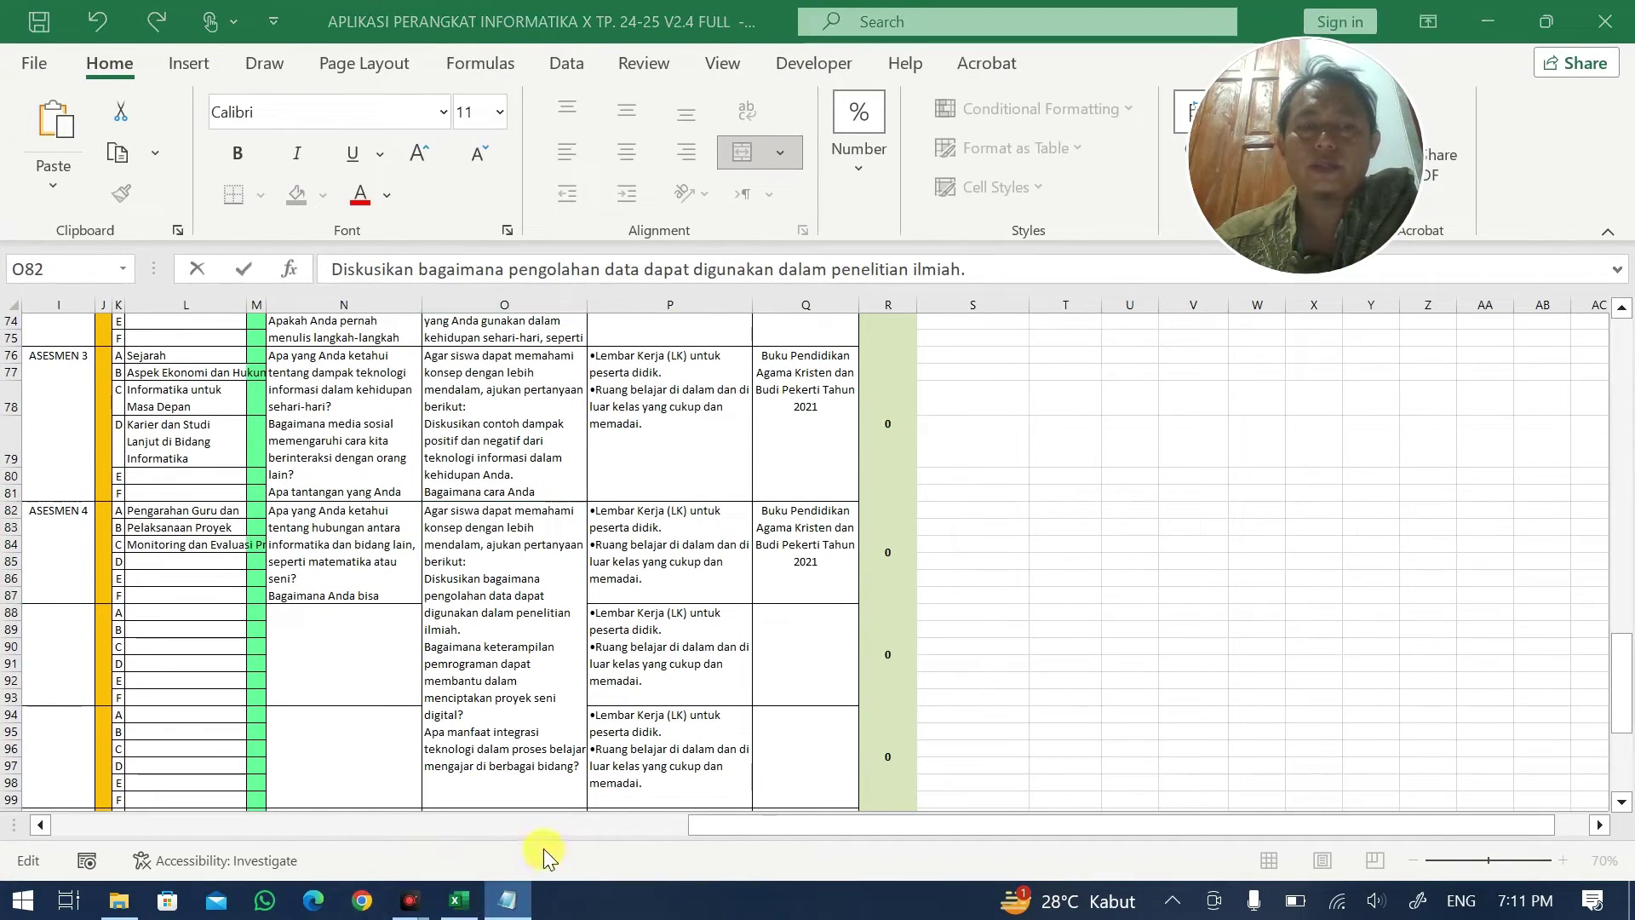
{"action": "left_click", "coordinate": [524, 847]}
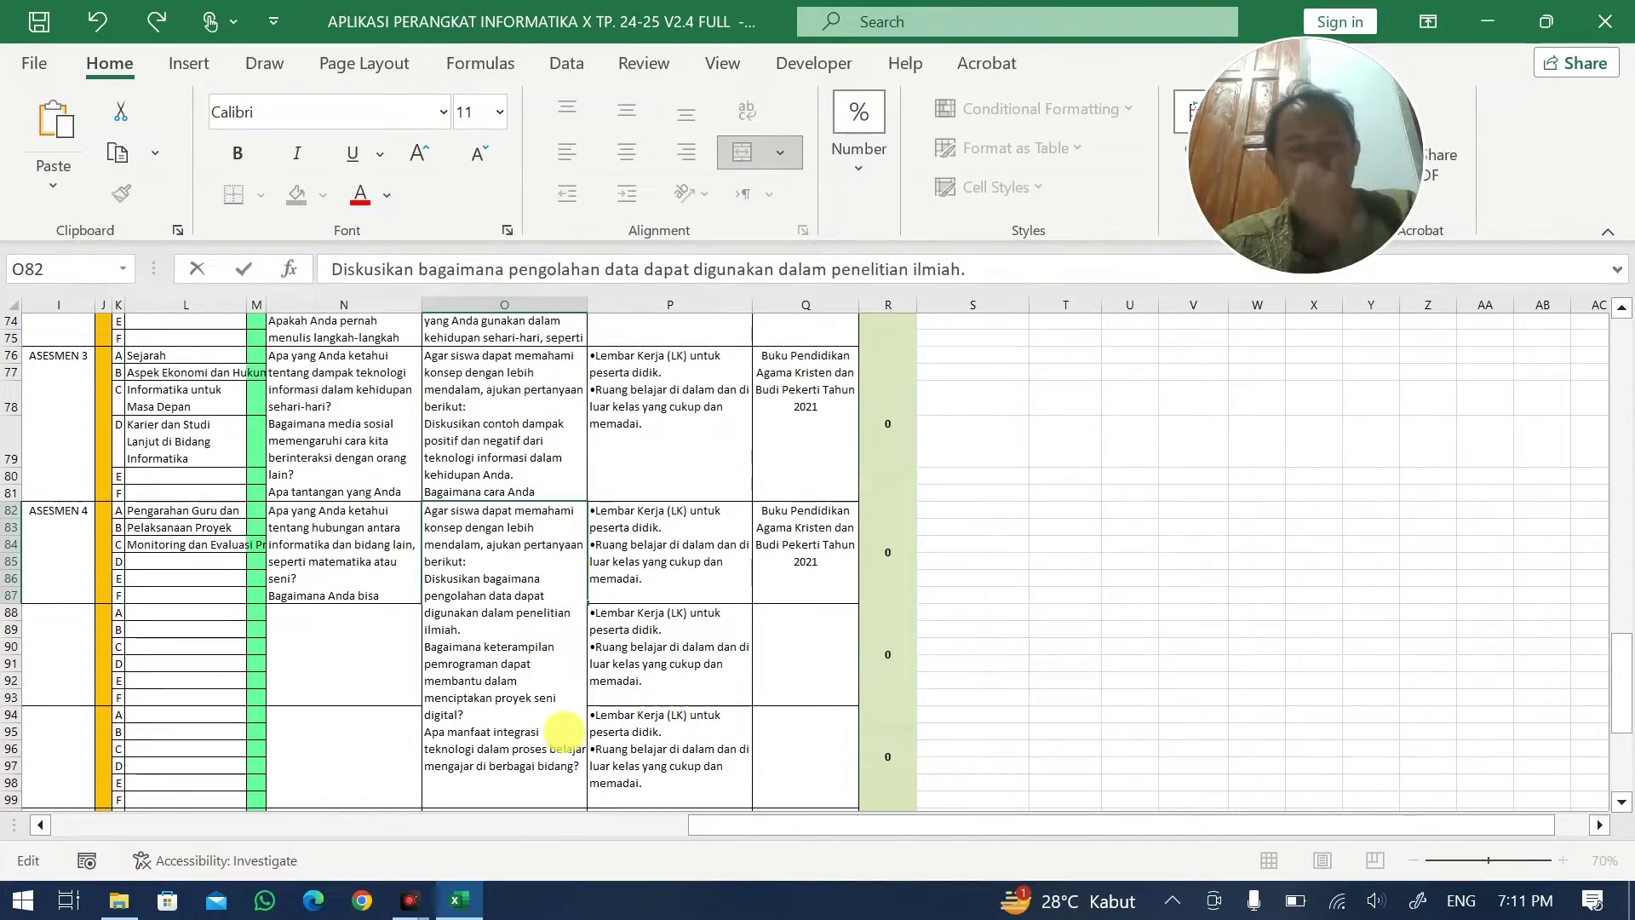
- Look up the publication year in the foreword of Informatika-BS-KLS-X from the Downloads Documents folder, and close the PDF
{"action": "left_click", "coordinate": [549, 830]}
{"action": "scroll", "coordinate": [596, 741], "scroll_direction": "up", "scroll_amount": 2}
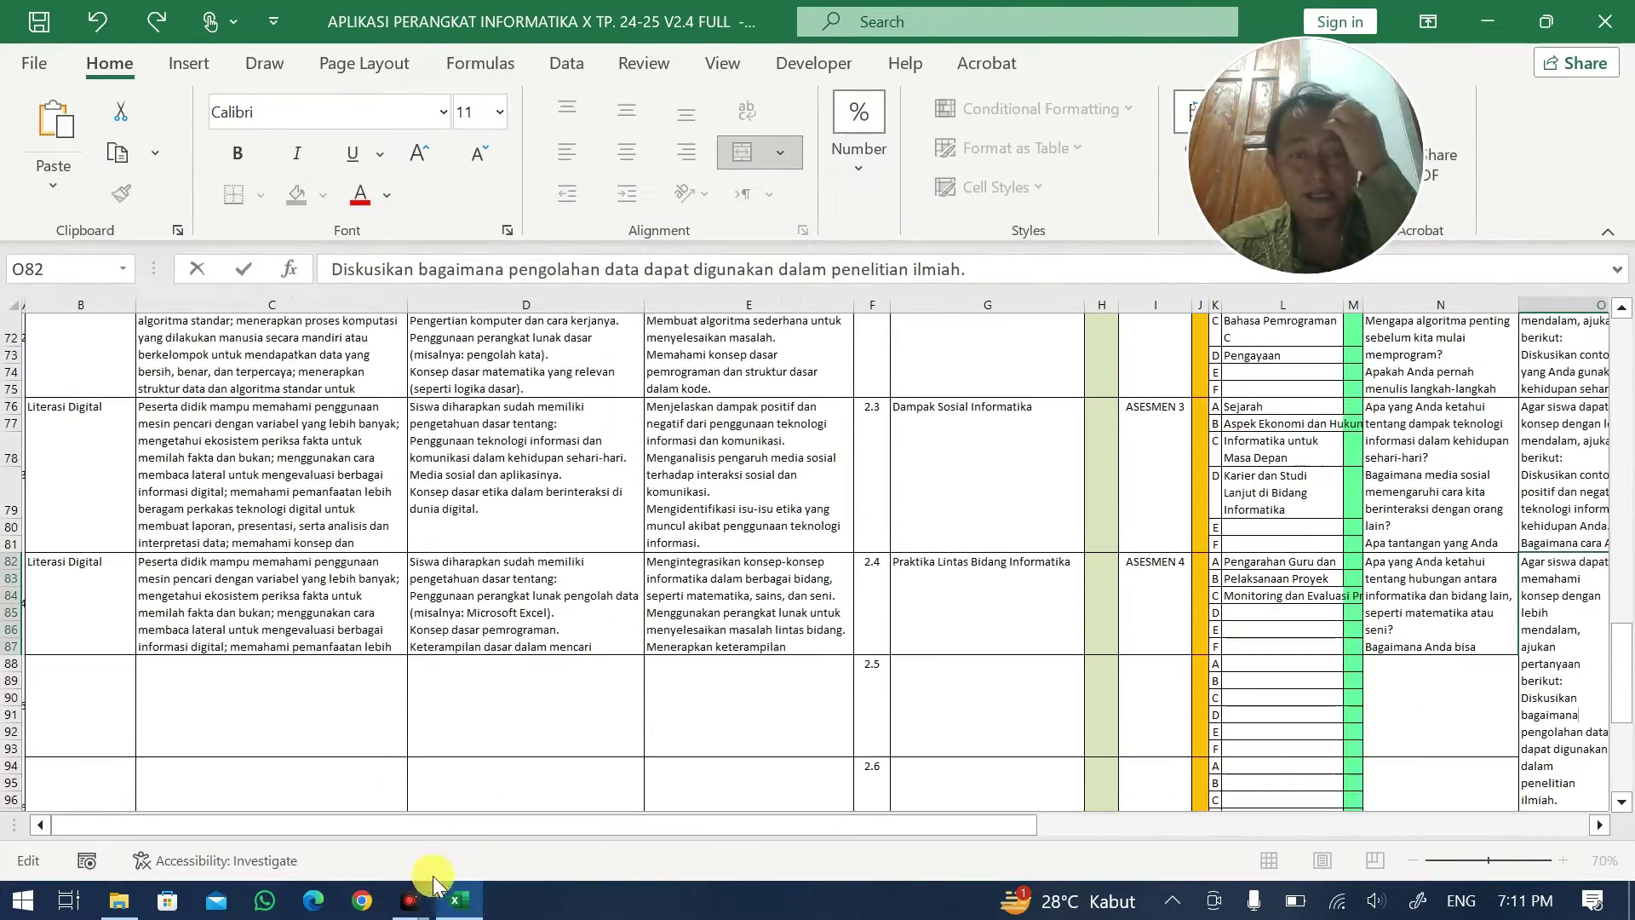
{"action": "scroll", "coordinate": [646, 726], "scroll_direction": "up", "scroll_amount": 6}
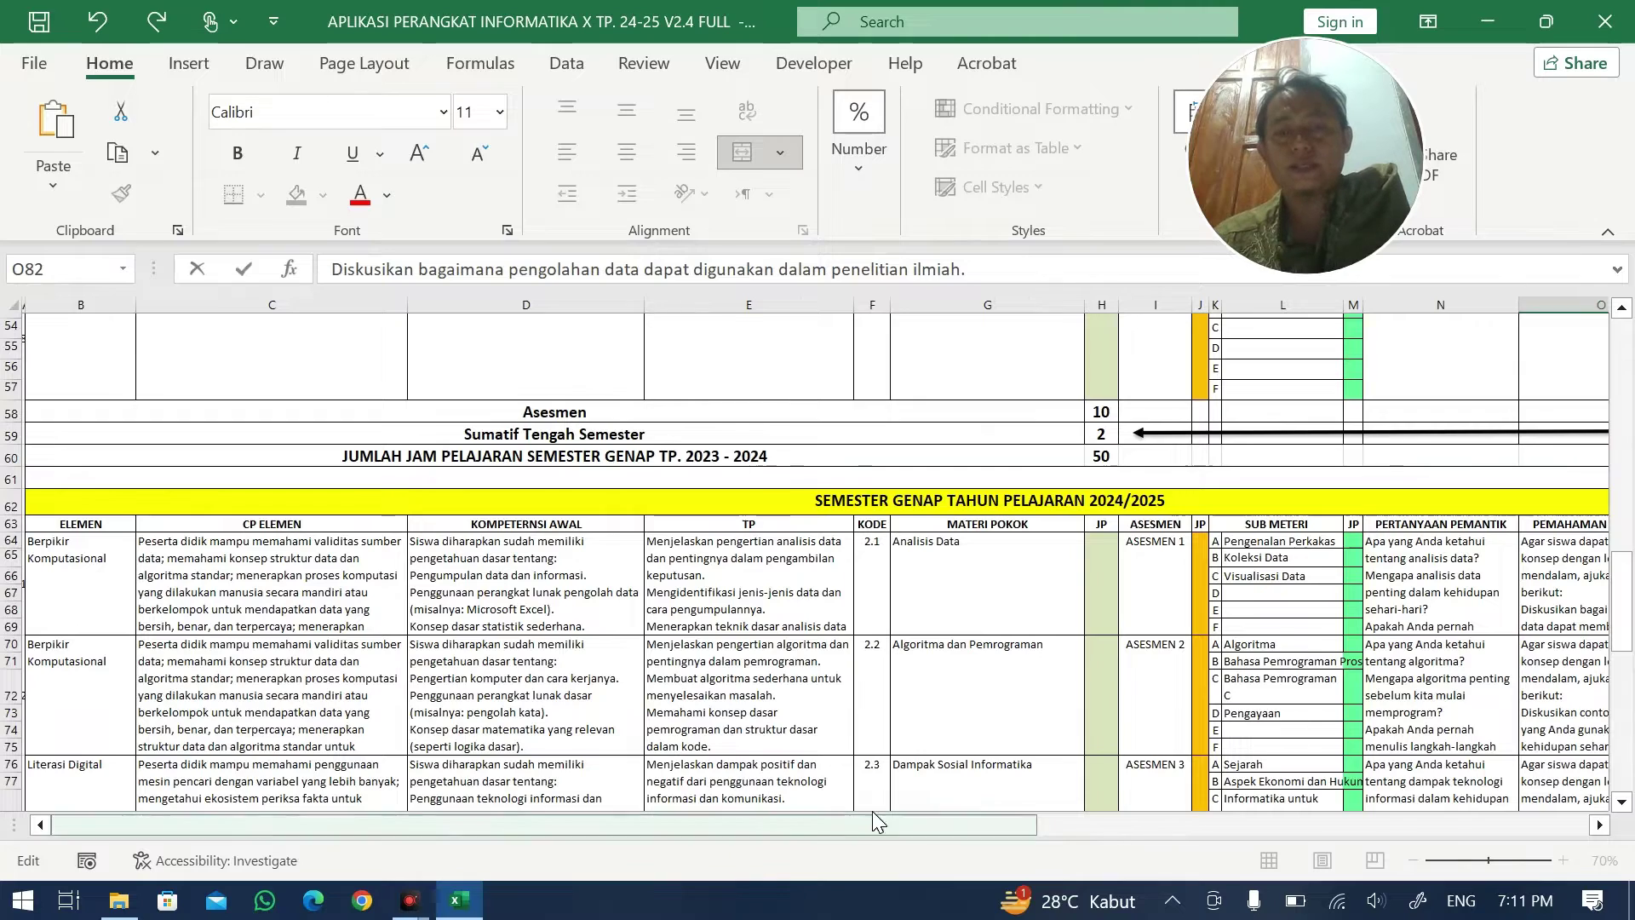
{"action": "left_click_drag", "start_coordinate": [881, 828], "coordinate": [1222, 827]}
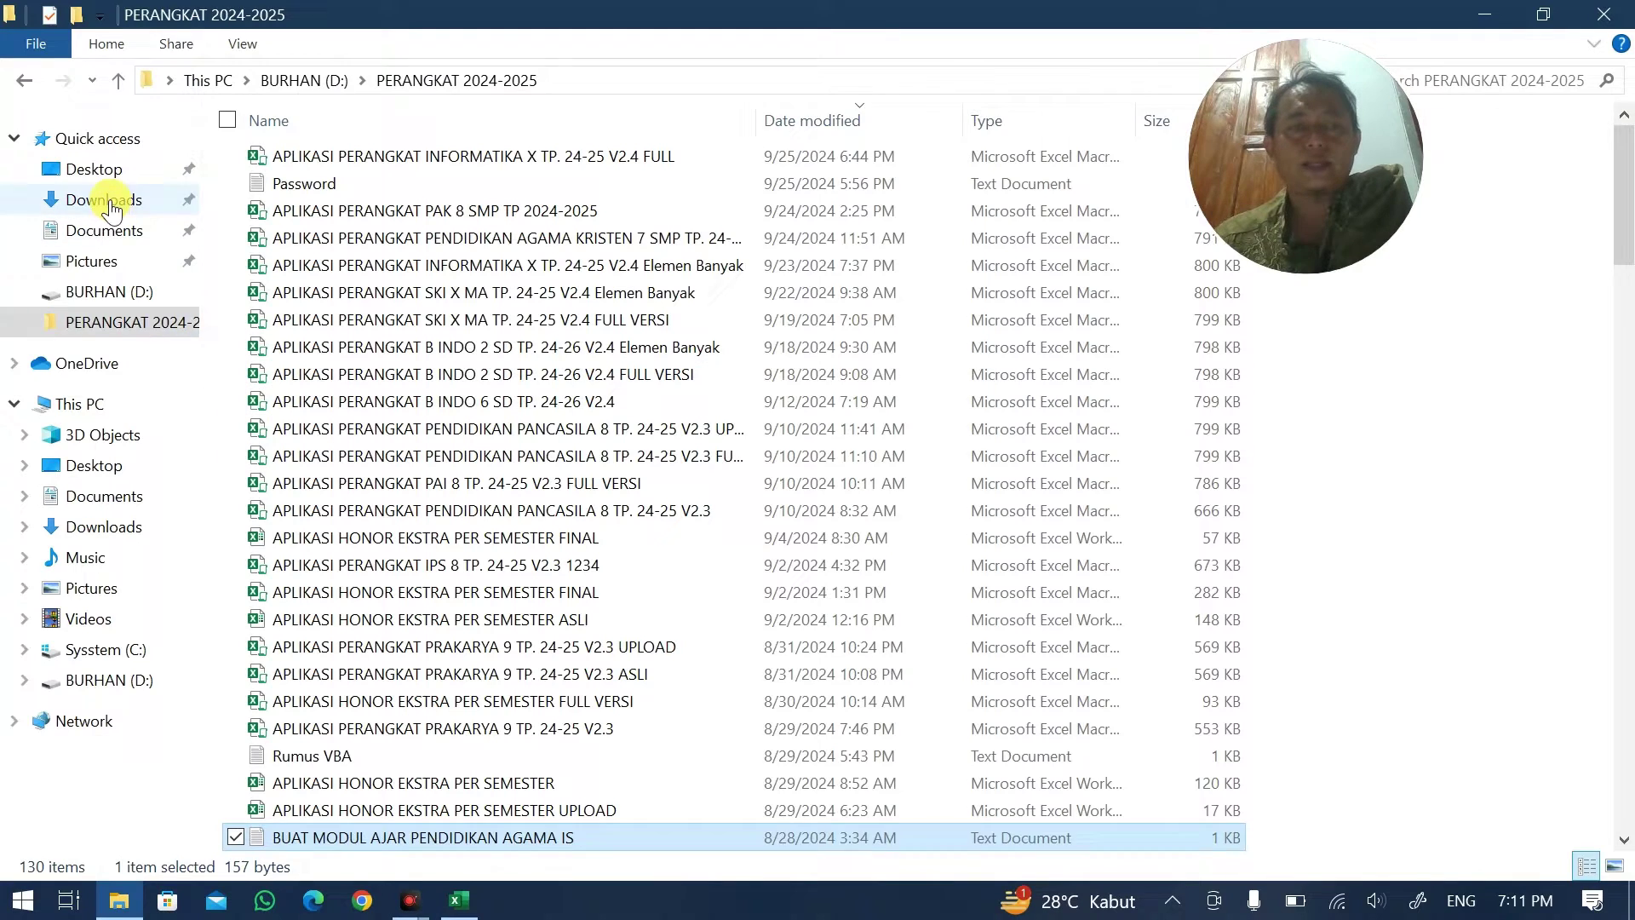
{"action": "left_click", "coordinate": [104, 199]}
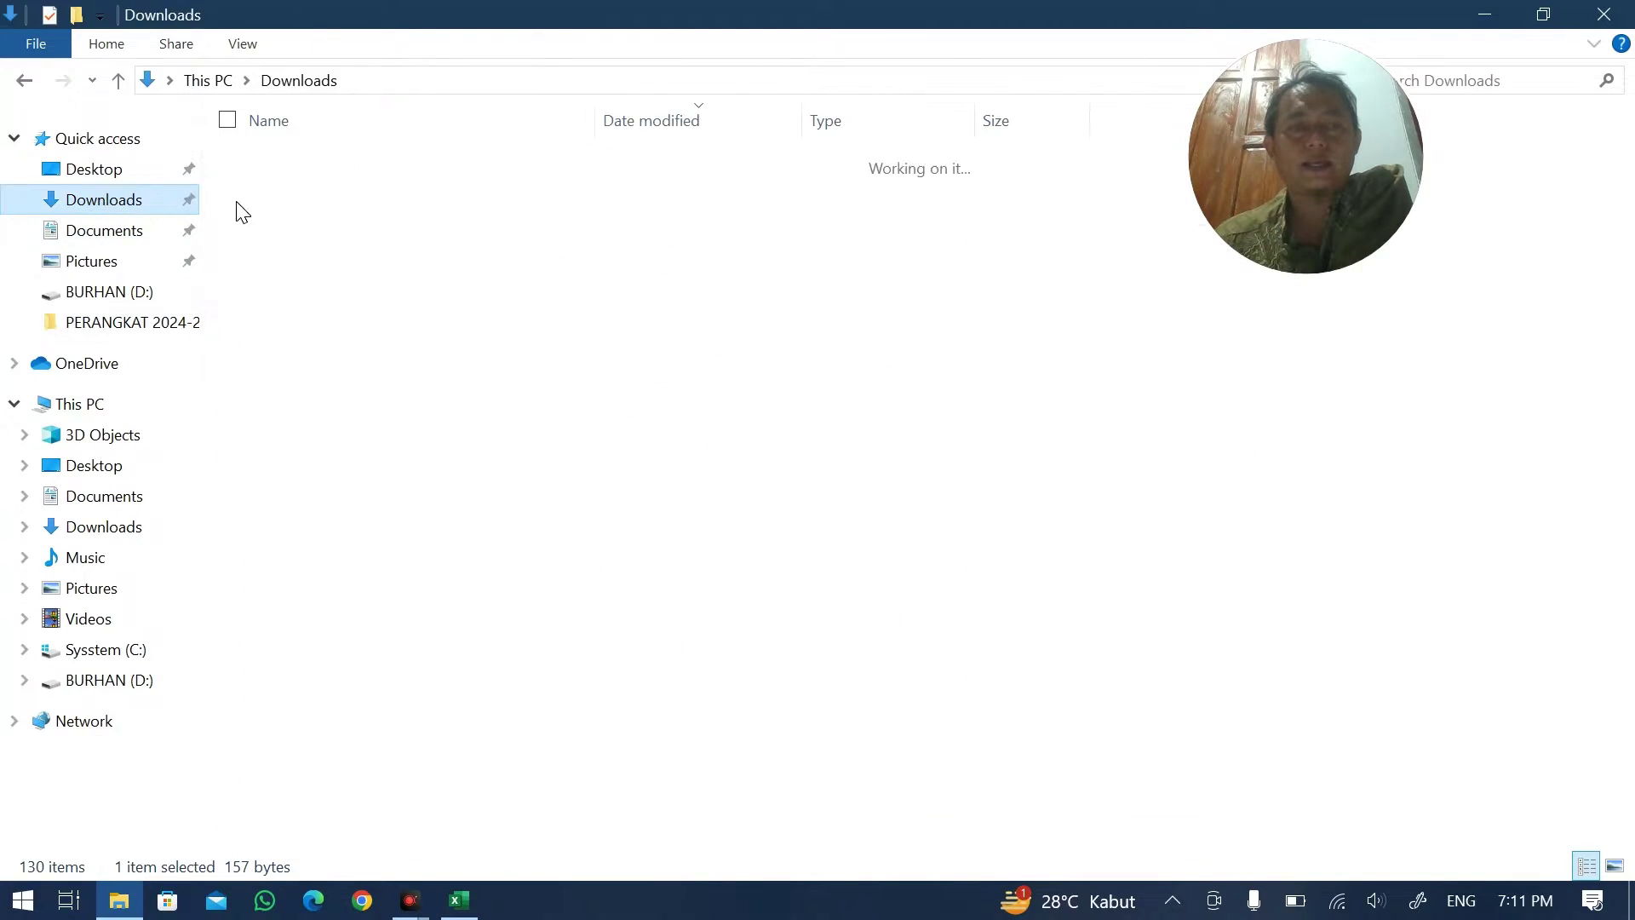
{"action": "double_click", "coordinate": [320, 197]}
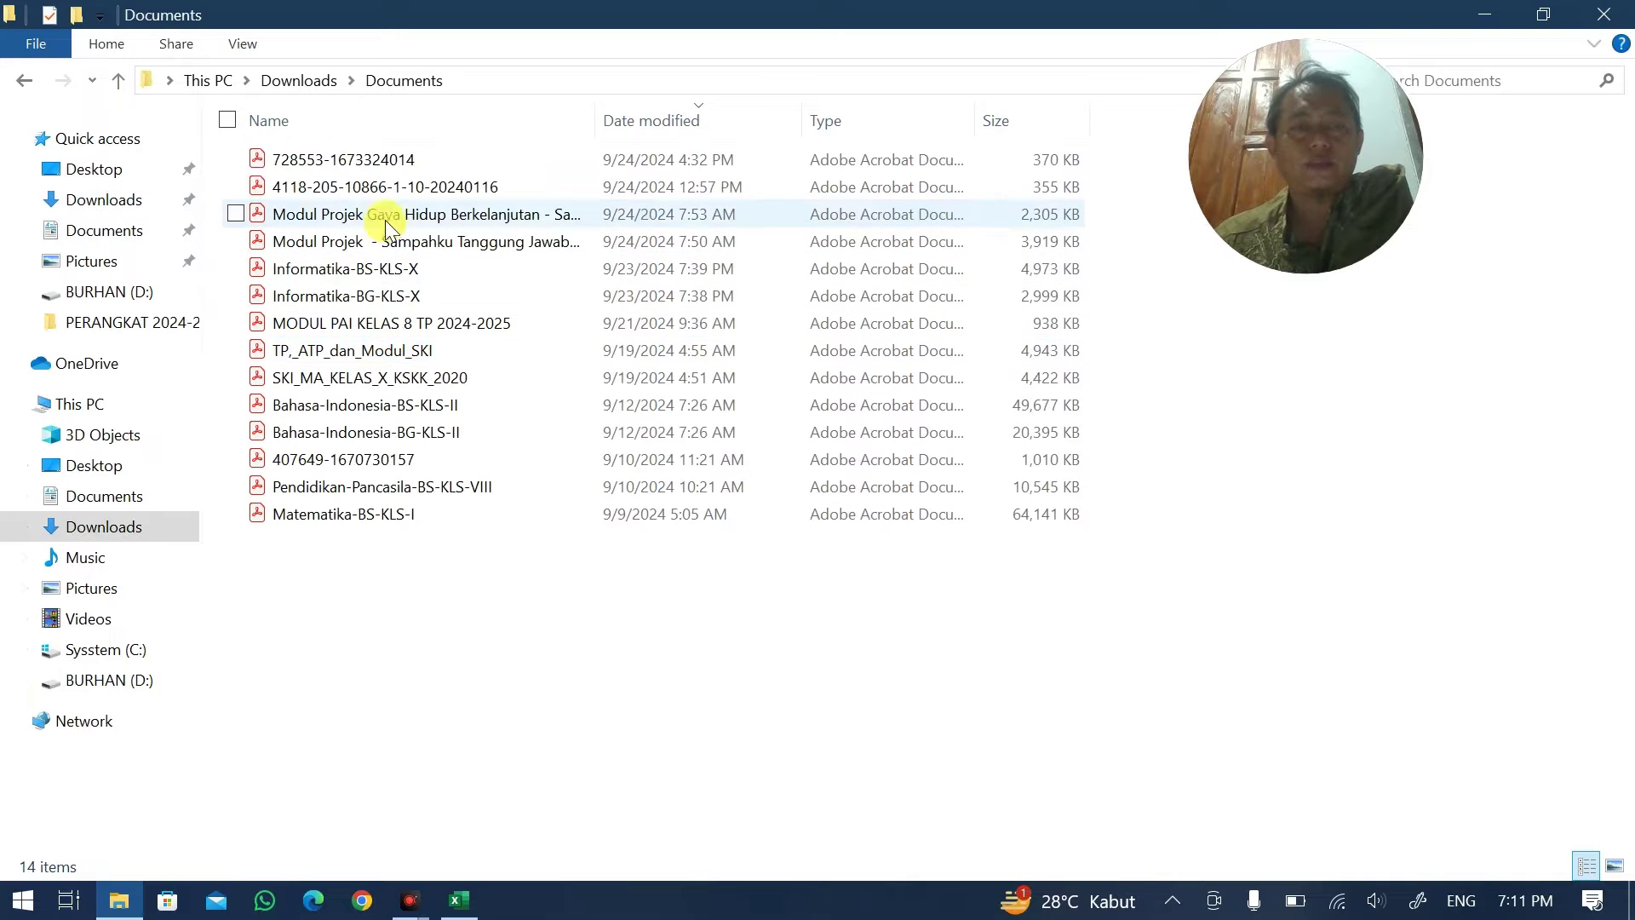
{"action": "left_click", "coordinate": [394, 270]}
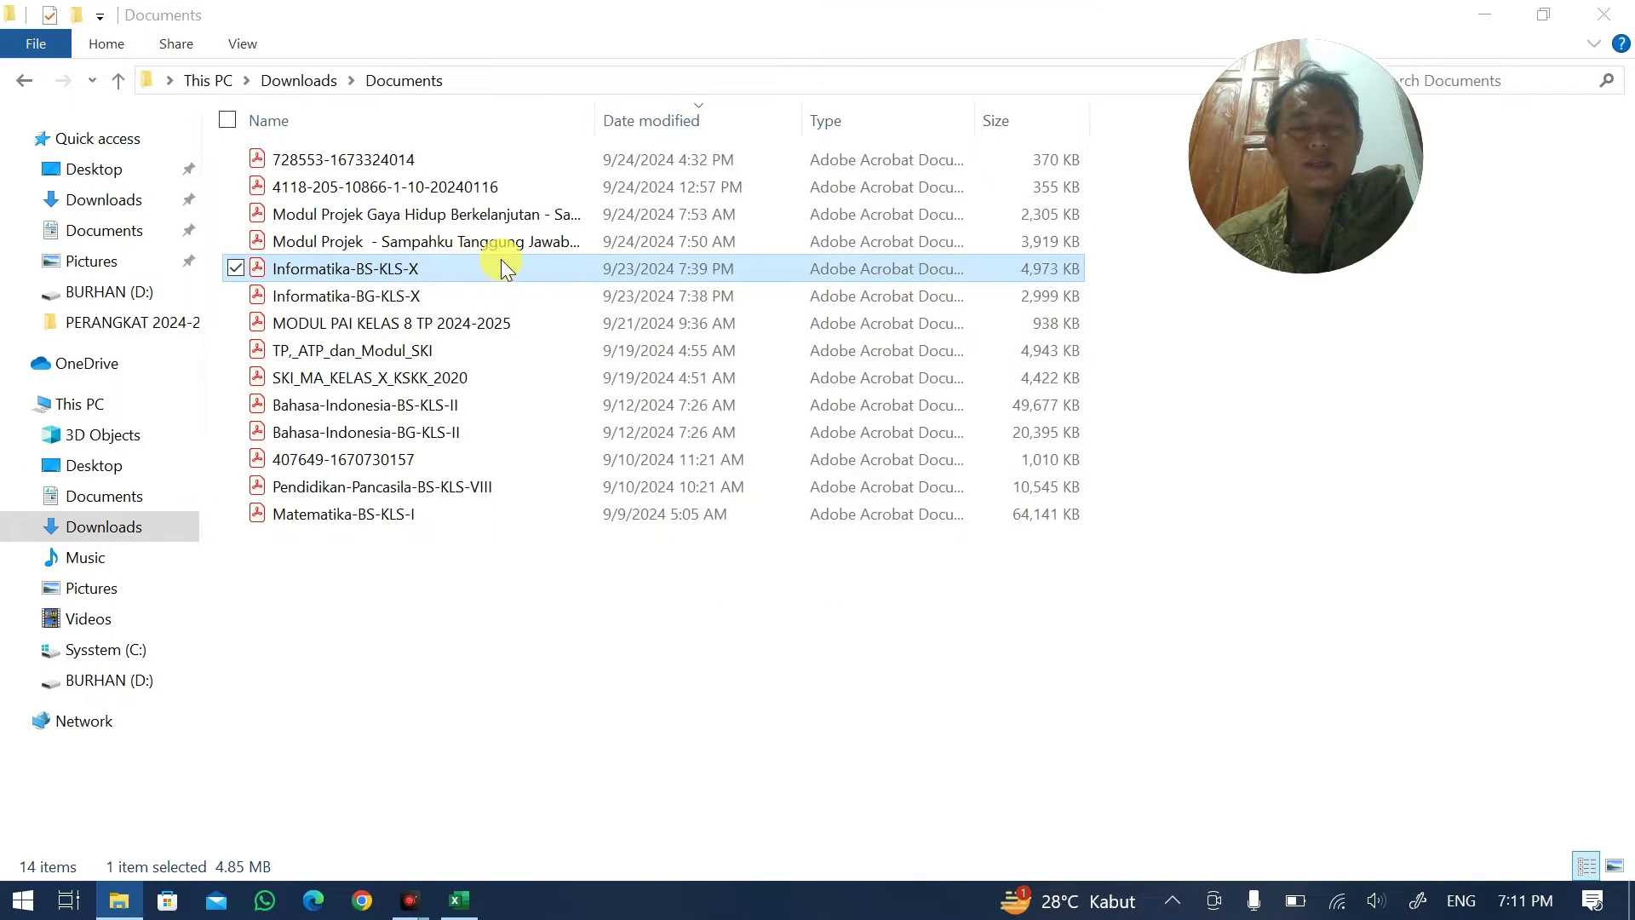
{"action": "double_click", "coordinate": [401, 259]}
{"action": "scroll", "coordinate": [746, 285], "scroll_direction": "down", "scroll_amount": 20}
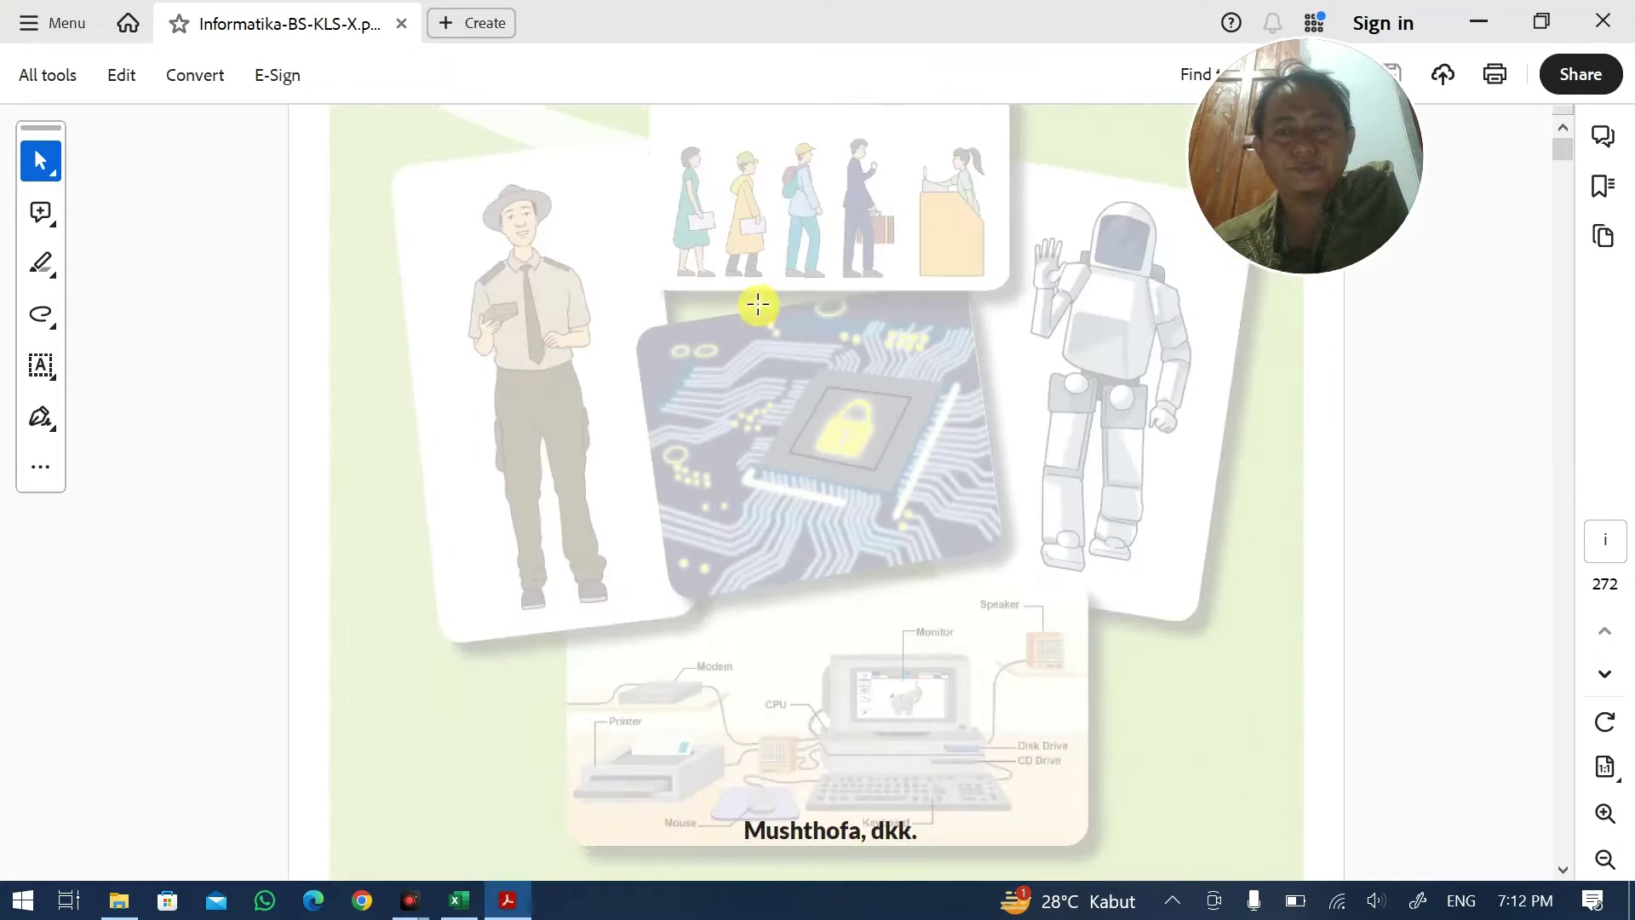
{"action": "scroll", "coordinate": [857, 467], "scroll_direction": "down", "scroll_amount": 15}
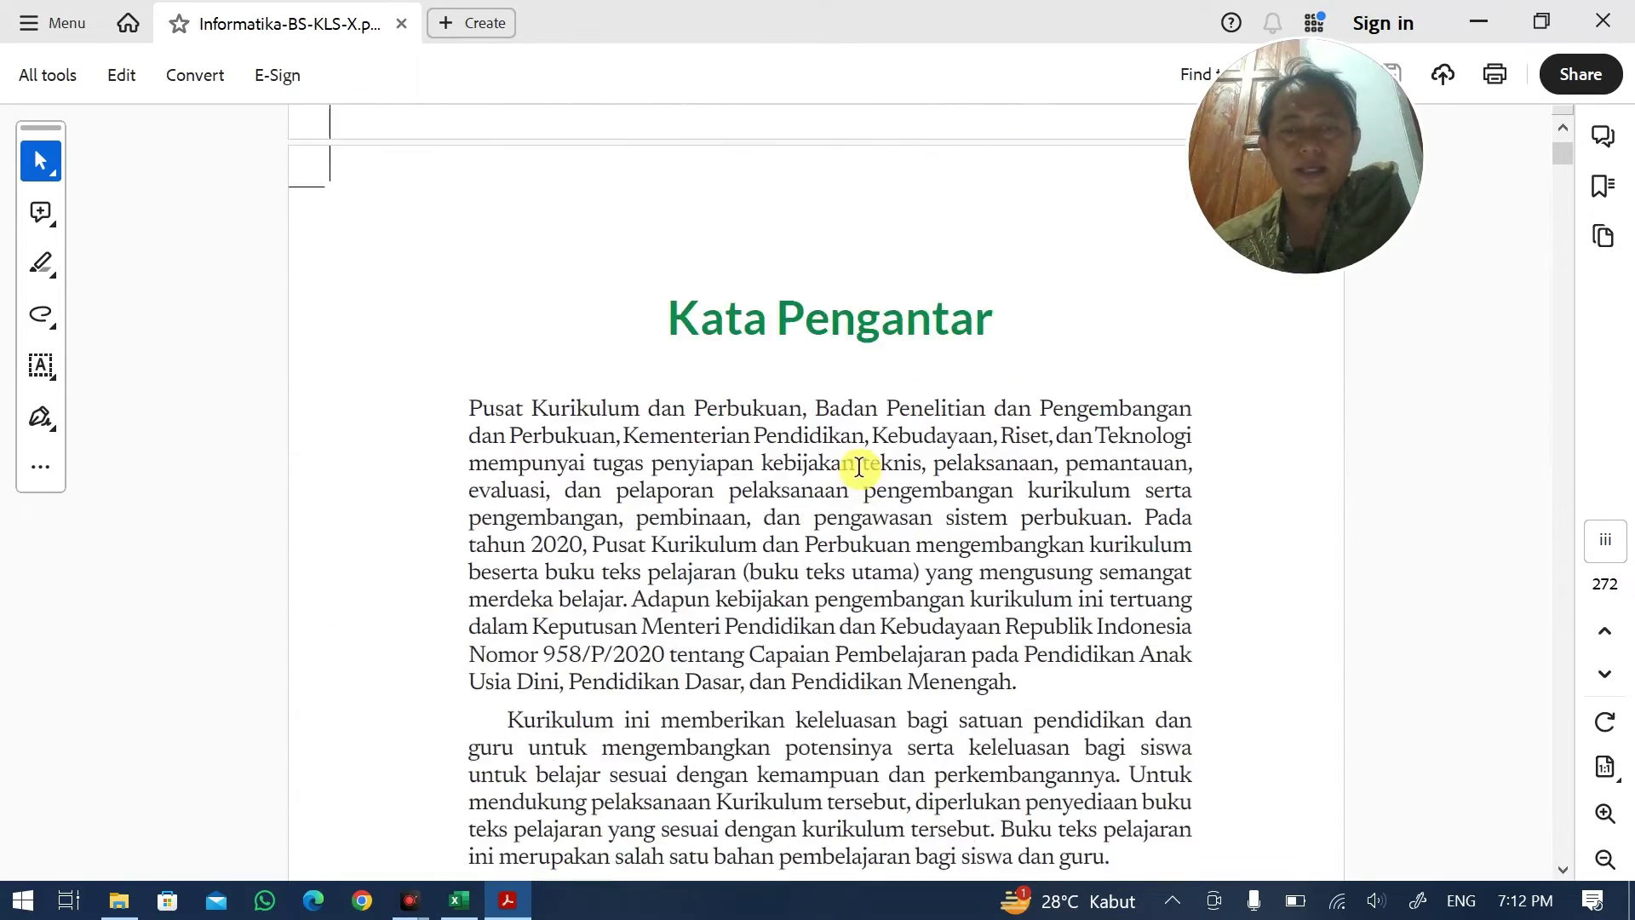
{"action": "scroll", "coordinate": [858, 460], "scroll_direction": "up", "scroll_amount": 2}
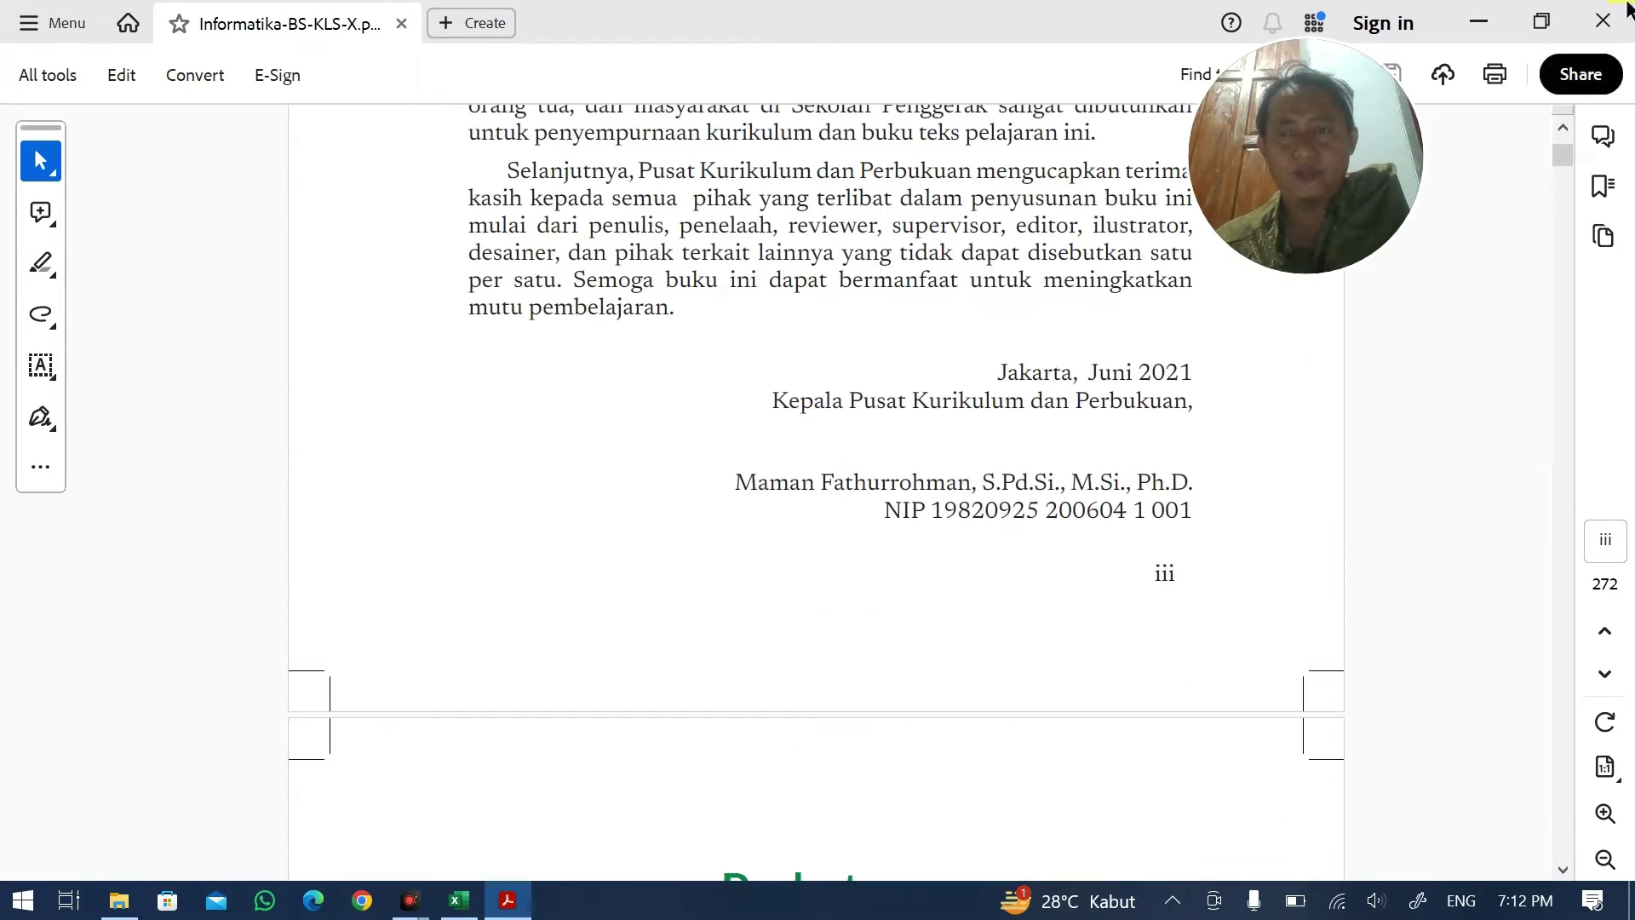
{"action": "left_click", "coordinate": [1603, 20]}
- In the first SEMBER BELAJAR cell of the workbook, replace Pendidikan Agama Kristen dan Budi Pekerti with Informatika Kelas X
{"action": "left_click", "coordinate": [458, 914]}
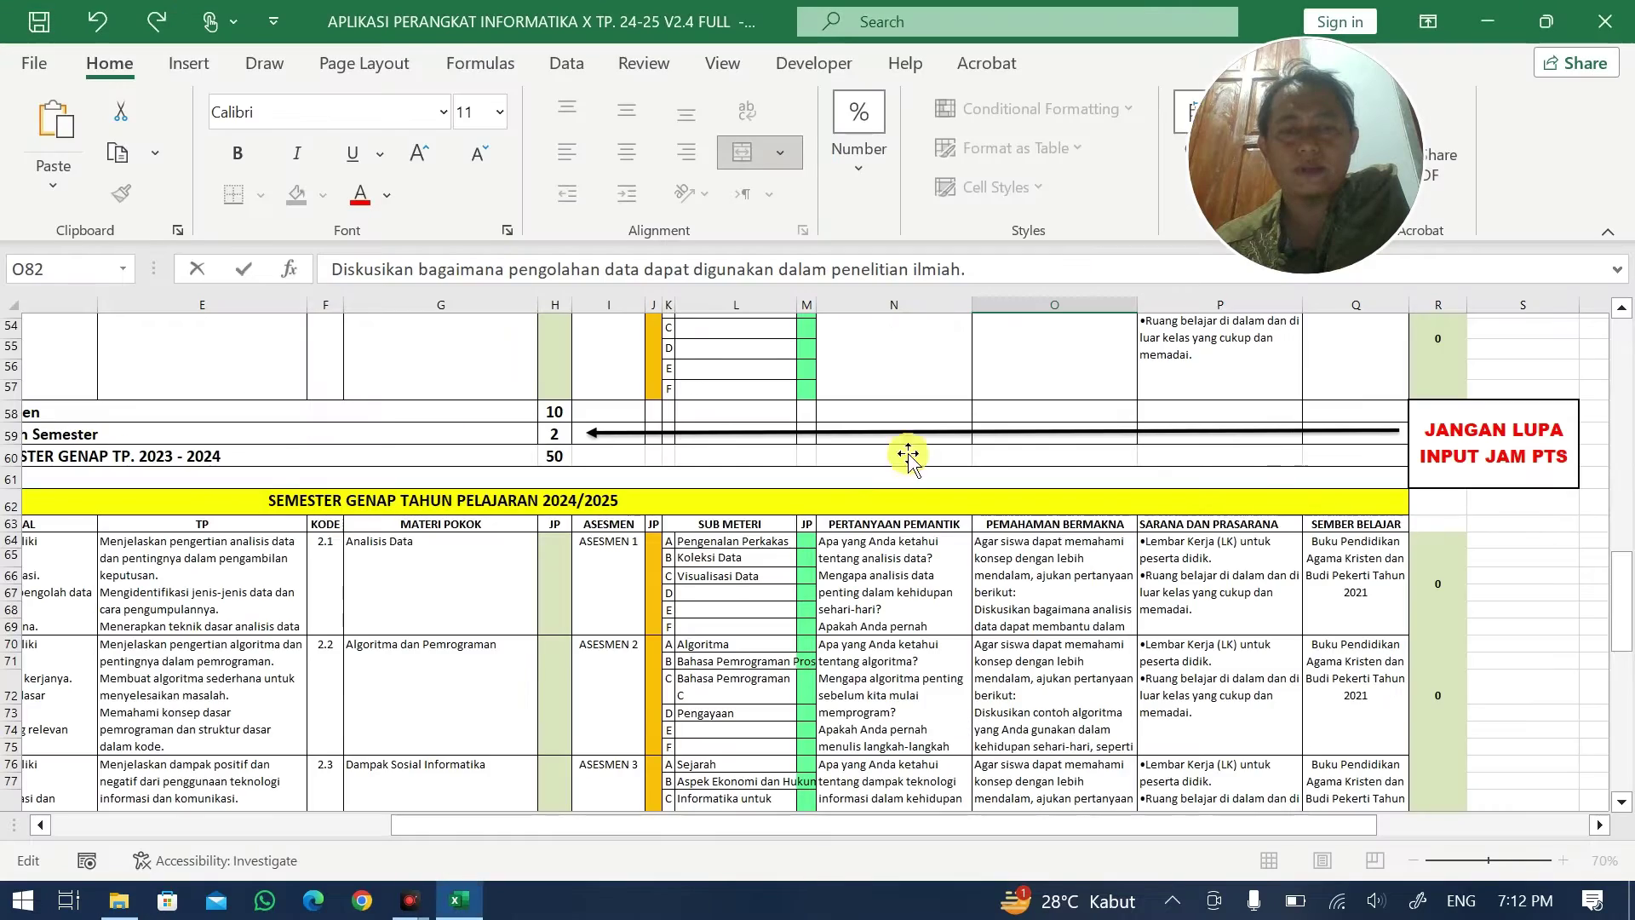
{"action": "scroll", "coordinate": [1263, 521], "scroll_direction": "up", "scroll_amount": 15}
{"action": "key", "text": "ctrl+z"}
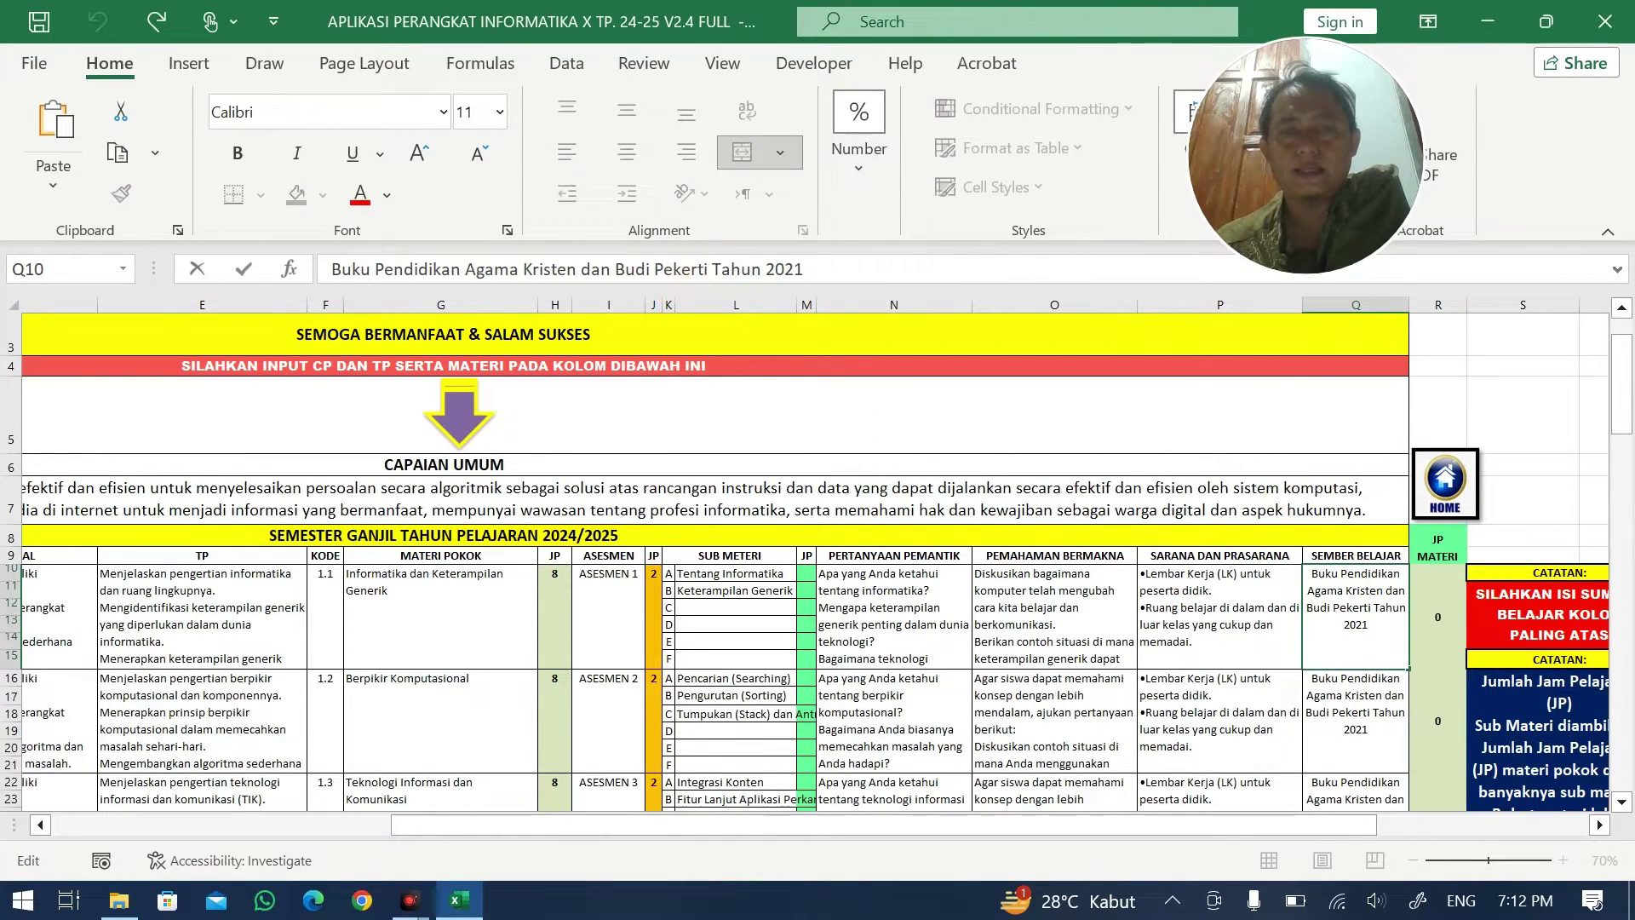
{"action": "left_click_drag", "start_coordinate": [712, 269], "coordinate": [485, 269]}
{"action": "left_click_drag", "start_coordinate": [375, 269], "coordinate": [377, 269]}
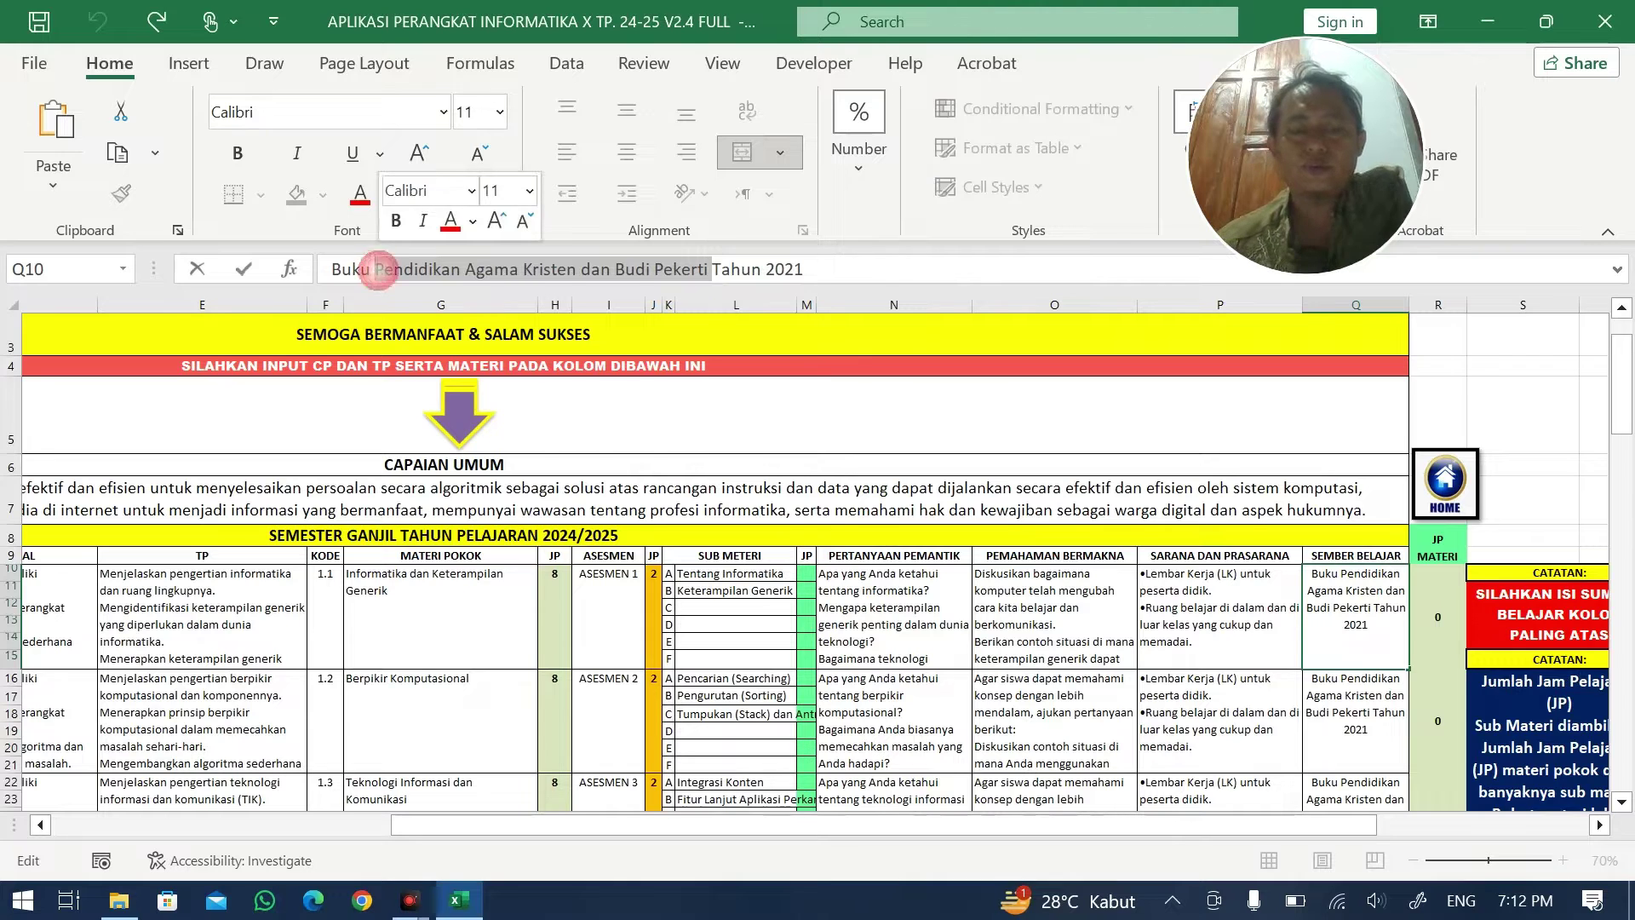
{"action": "type", "text": "gUSUTahun"}
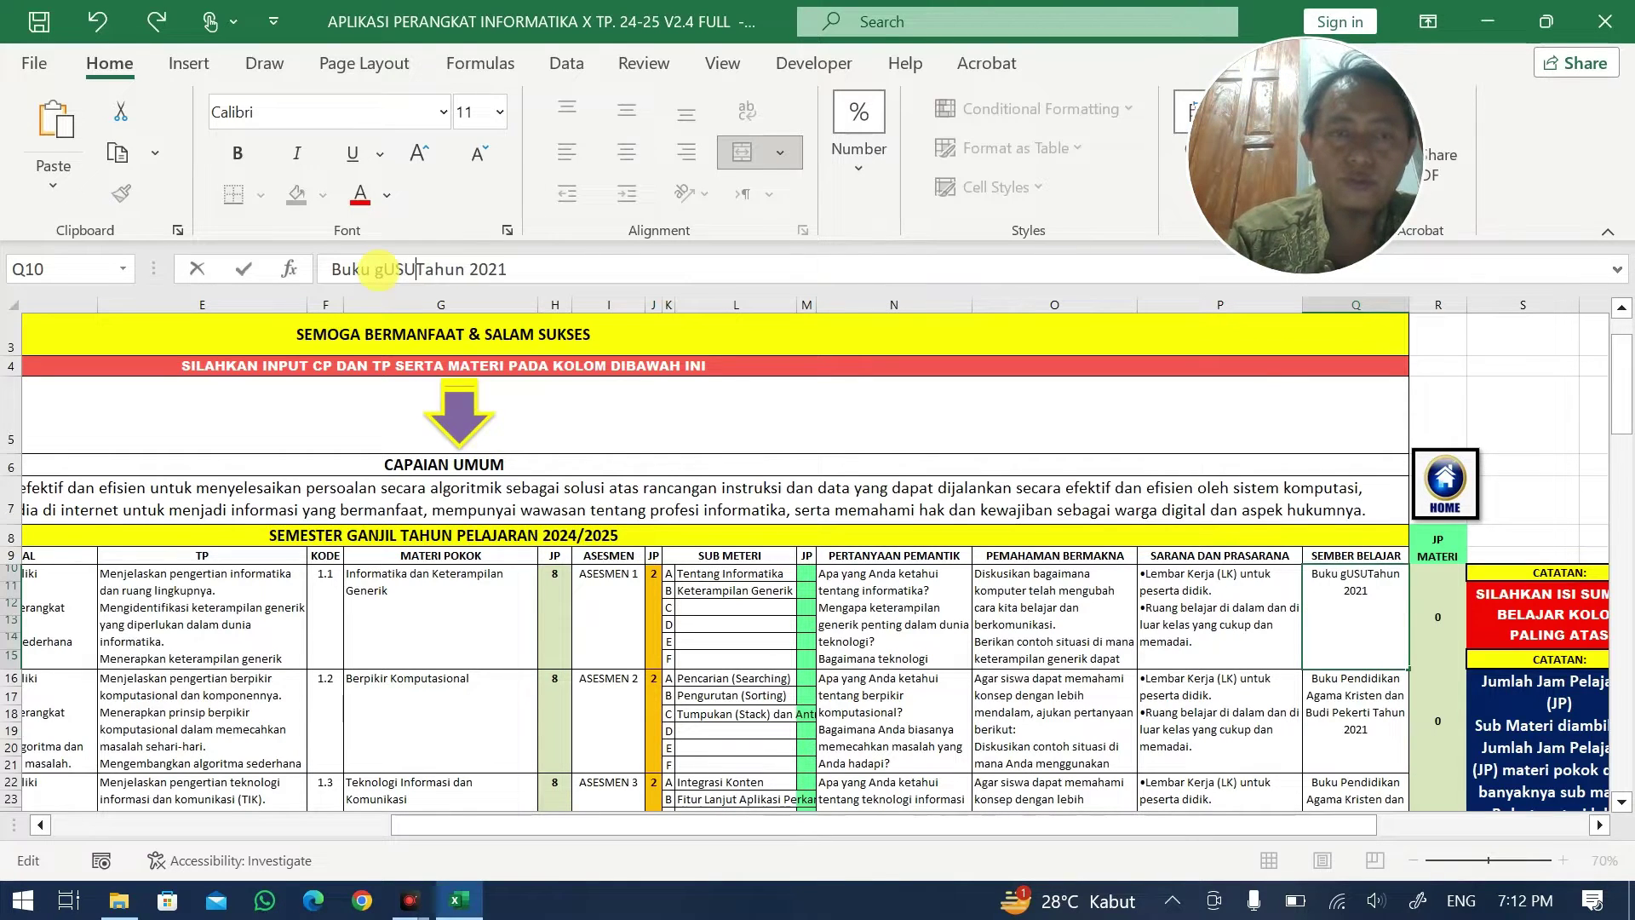
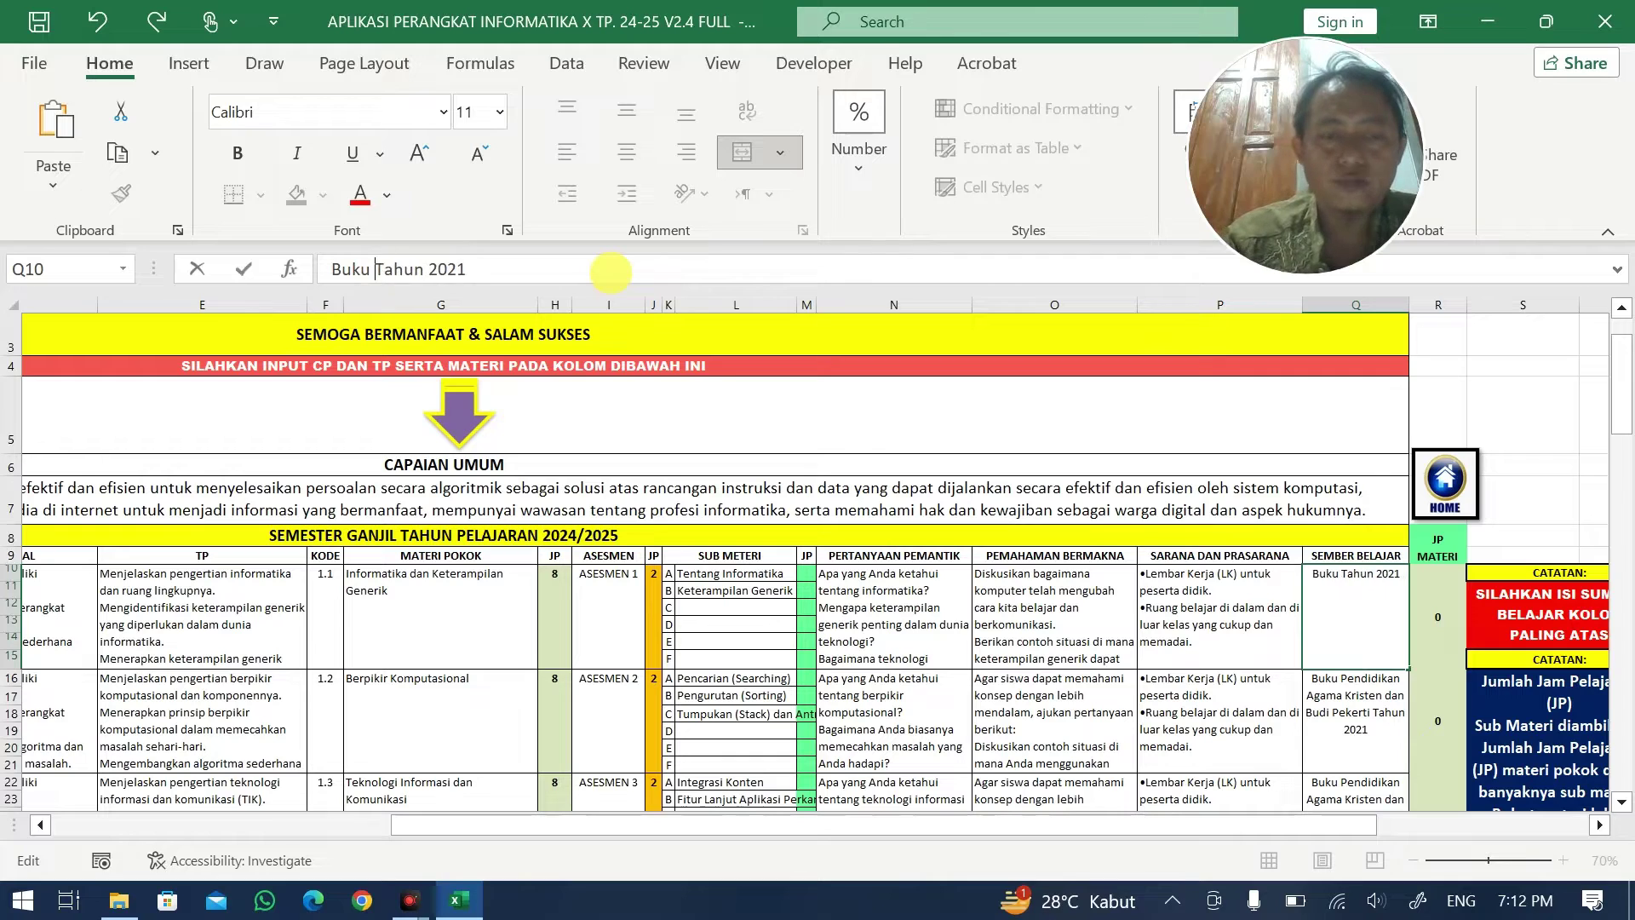
{"action": "type", "text": "nformatika Kelas X"}
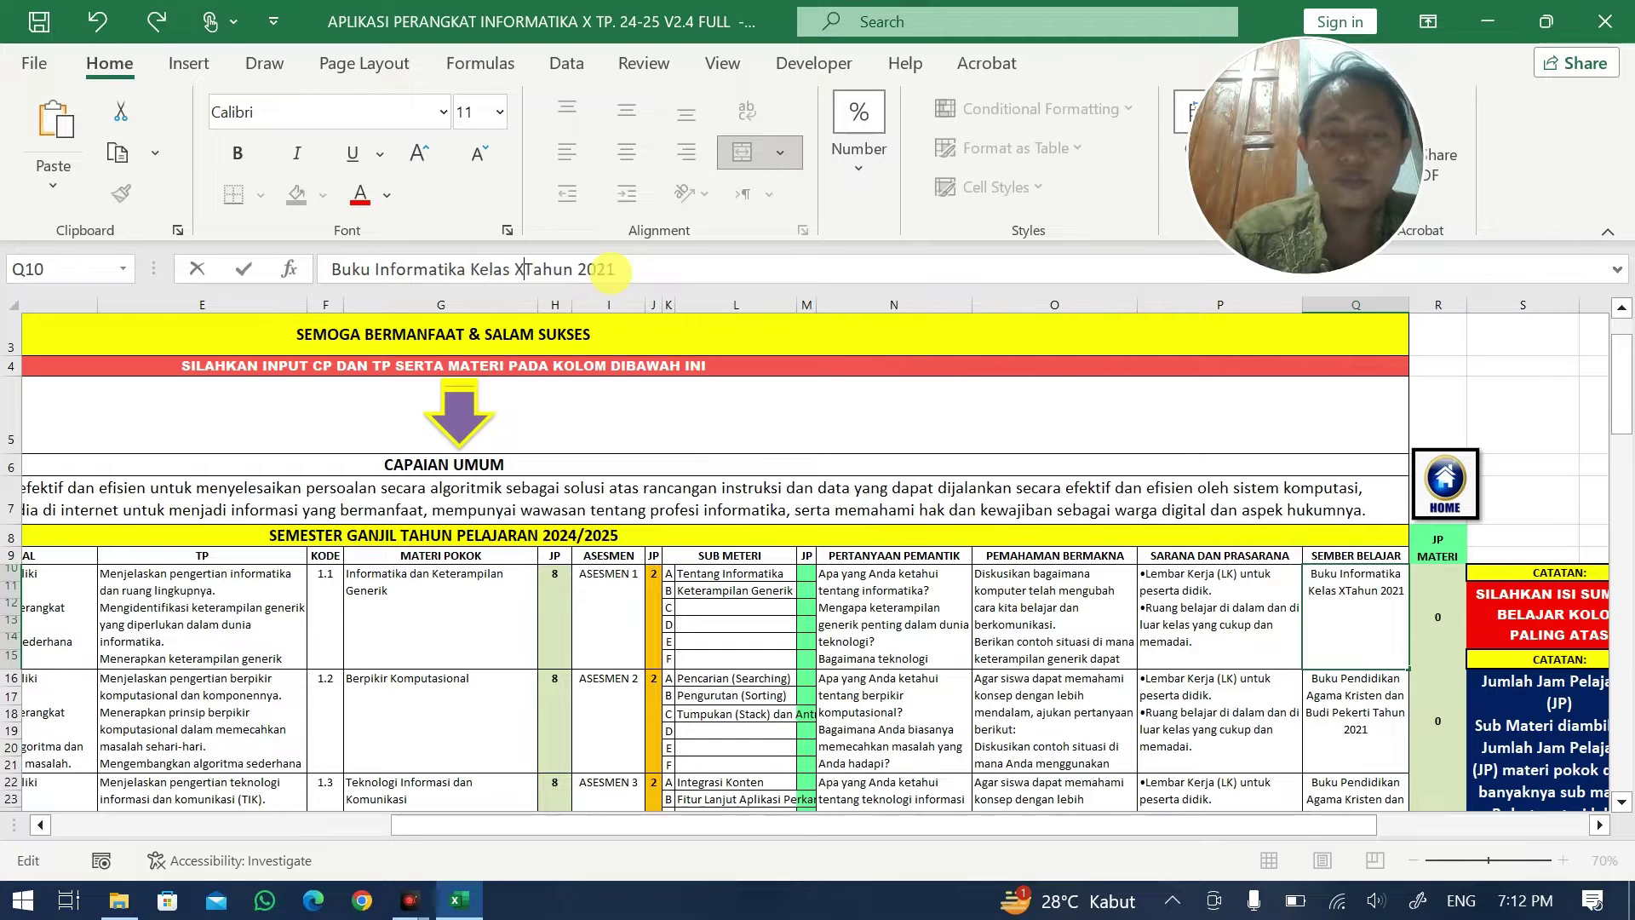
{"action": "left_click", "coordinate": [725, 641]}
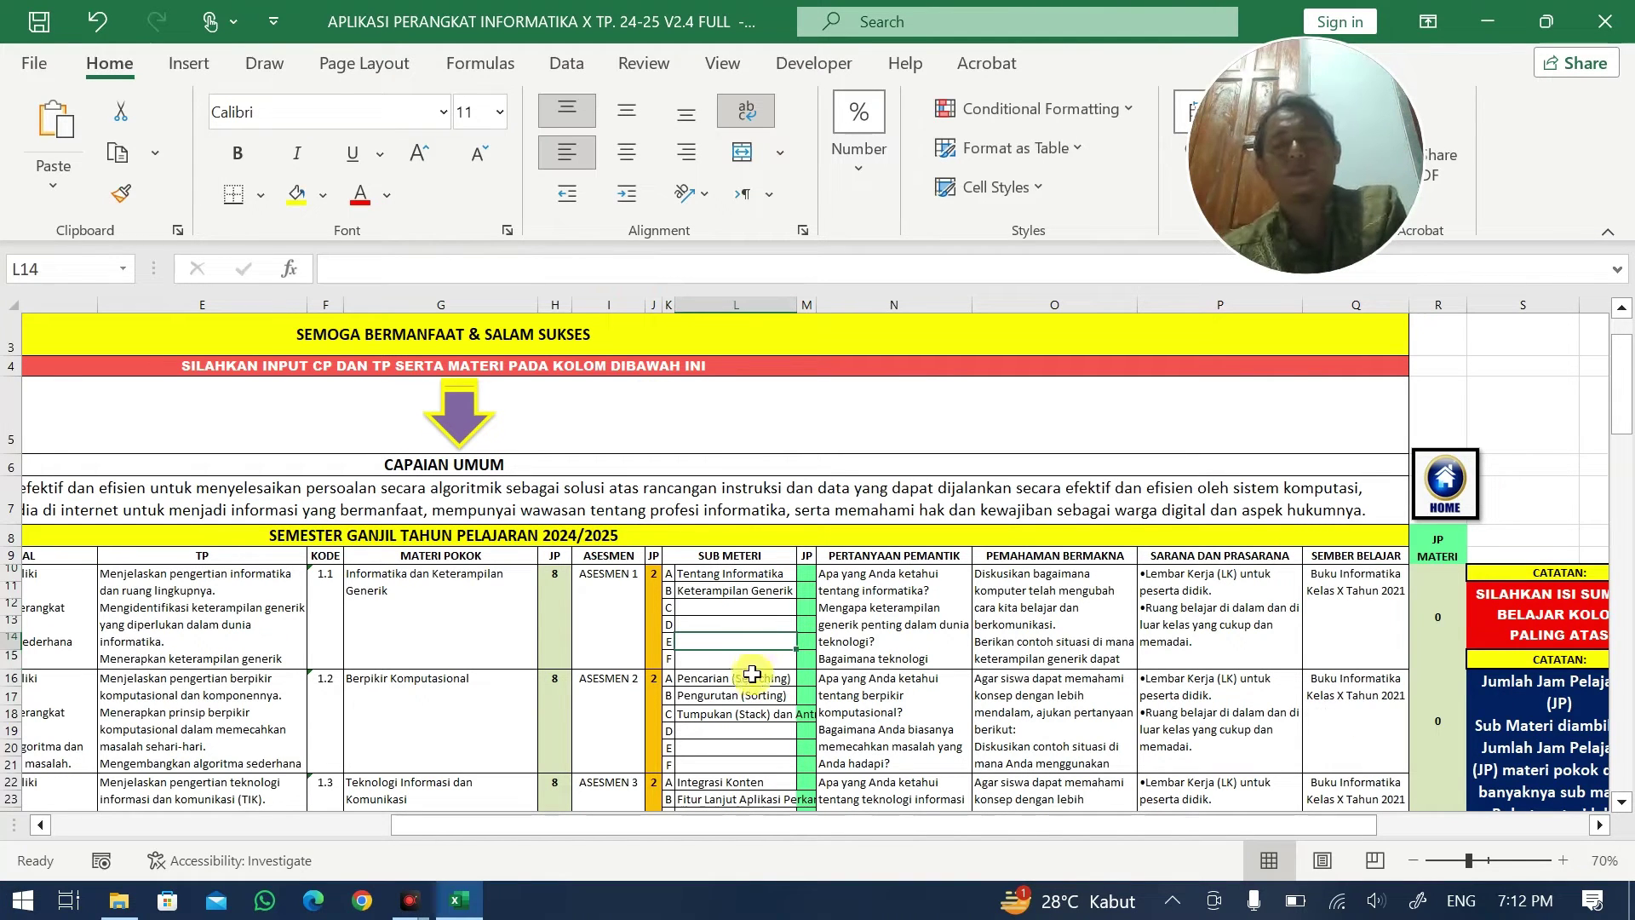
{"action": "left_click", "coordinate": [379, 825]}
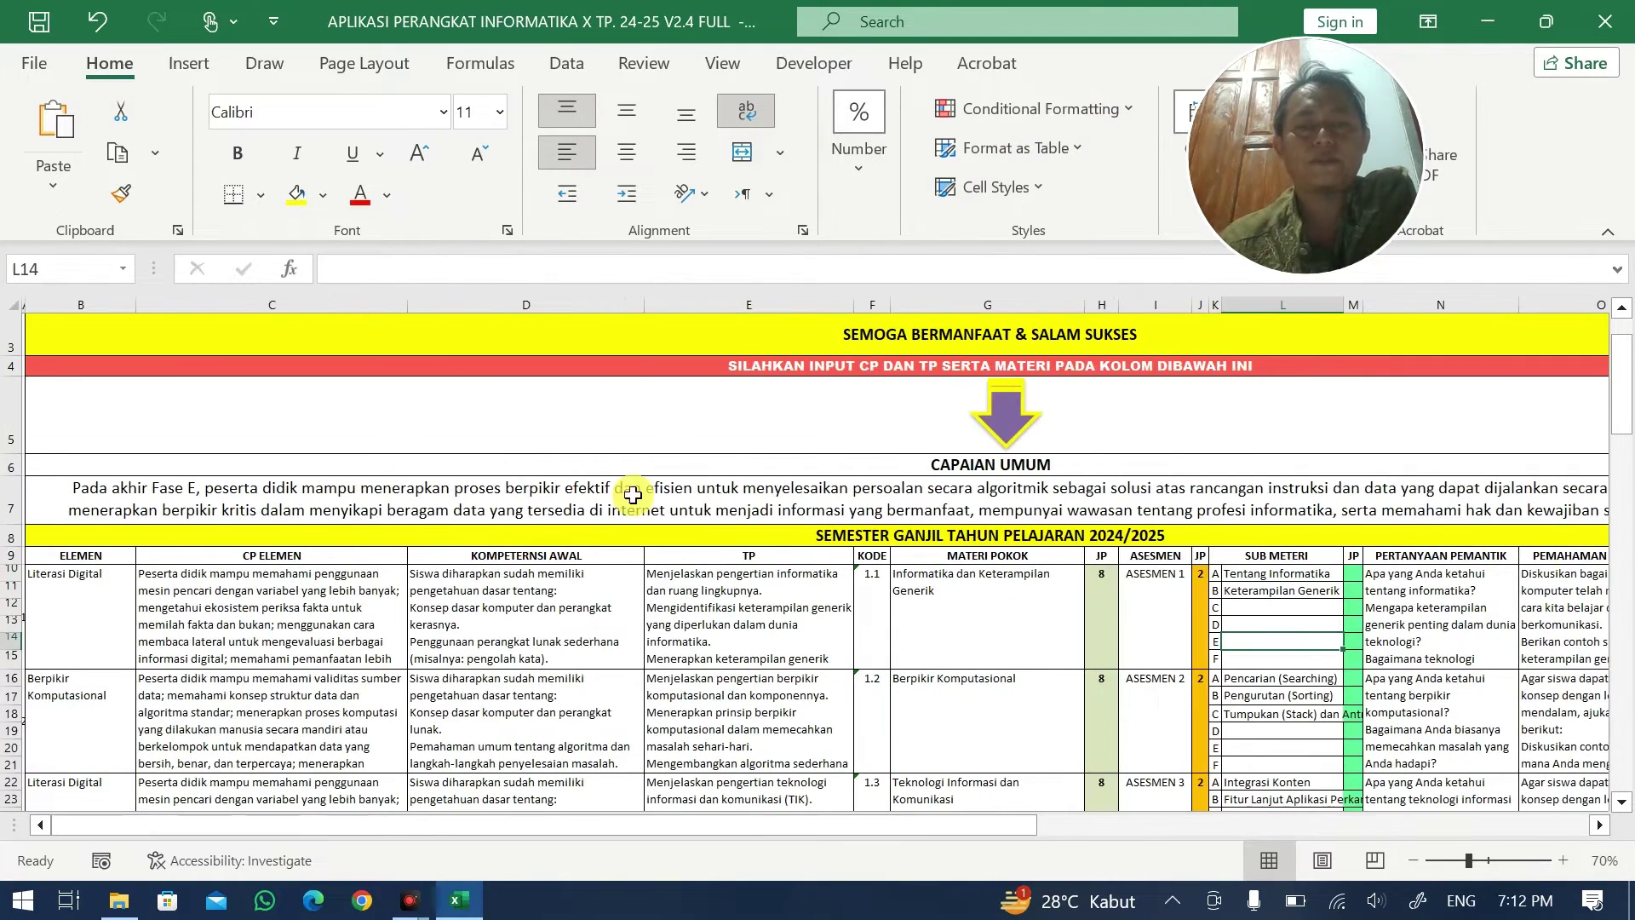
{"action": "left_click", "coordinate": [553, 543]}
{"action": "scroll", "coordinate": [792, 476], "scroll_direction": "down", "scroll_amount": 5}
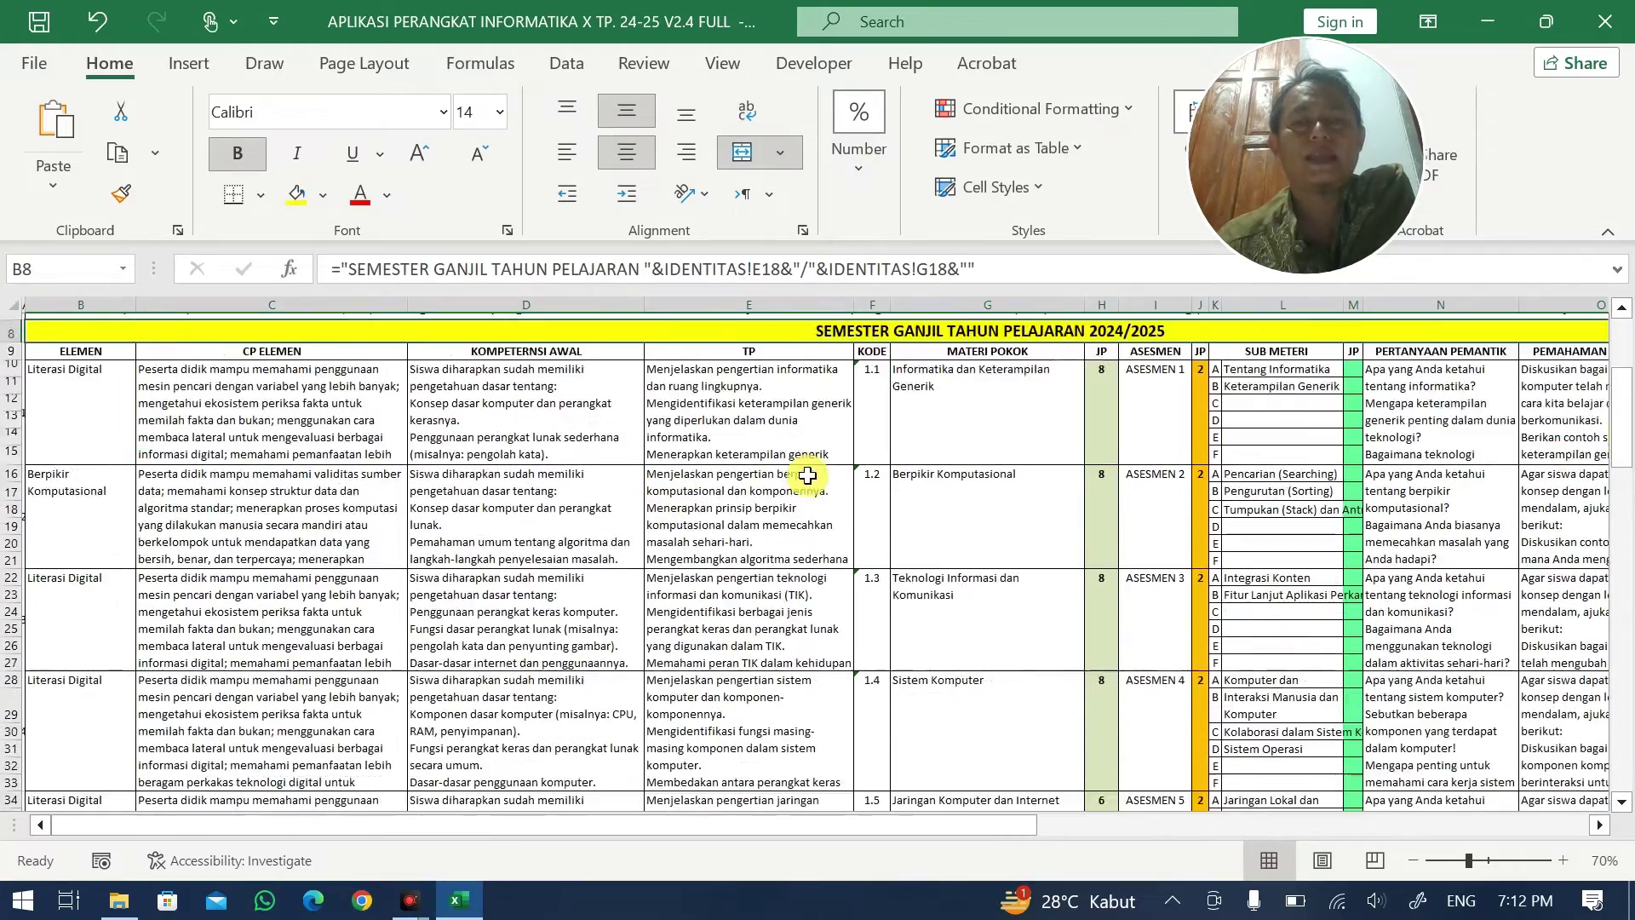
{"action": "scroll", "coordinate": [792, 475], "scroll_direction": "up", "scroll_amount": 5}
{"action": "left_click_drag", "start_coordinate": [734, 824], "coordinate": [1240, 795]}
{"action": "left_click", "coordinate": [1346, 454]}
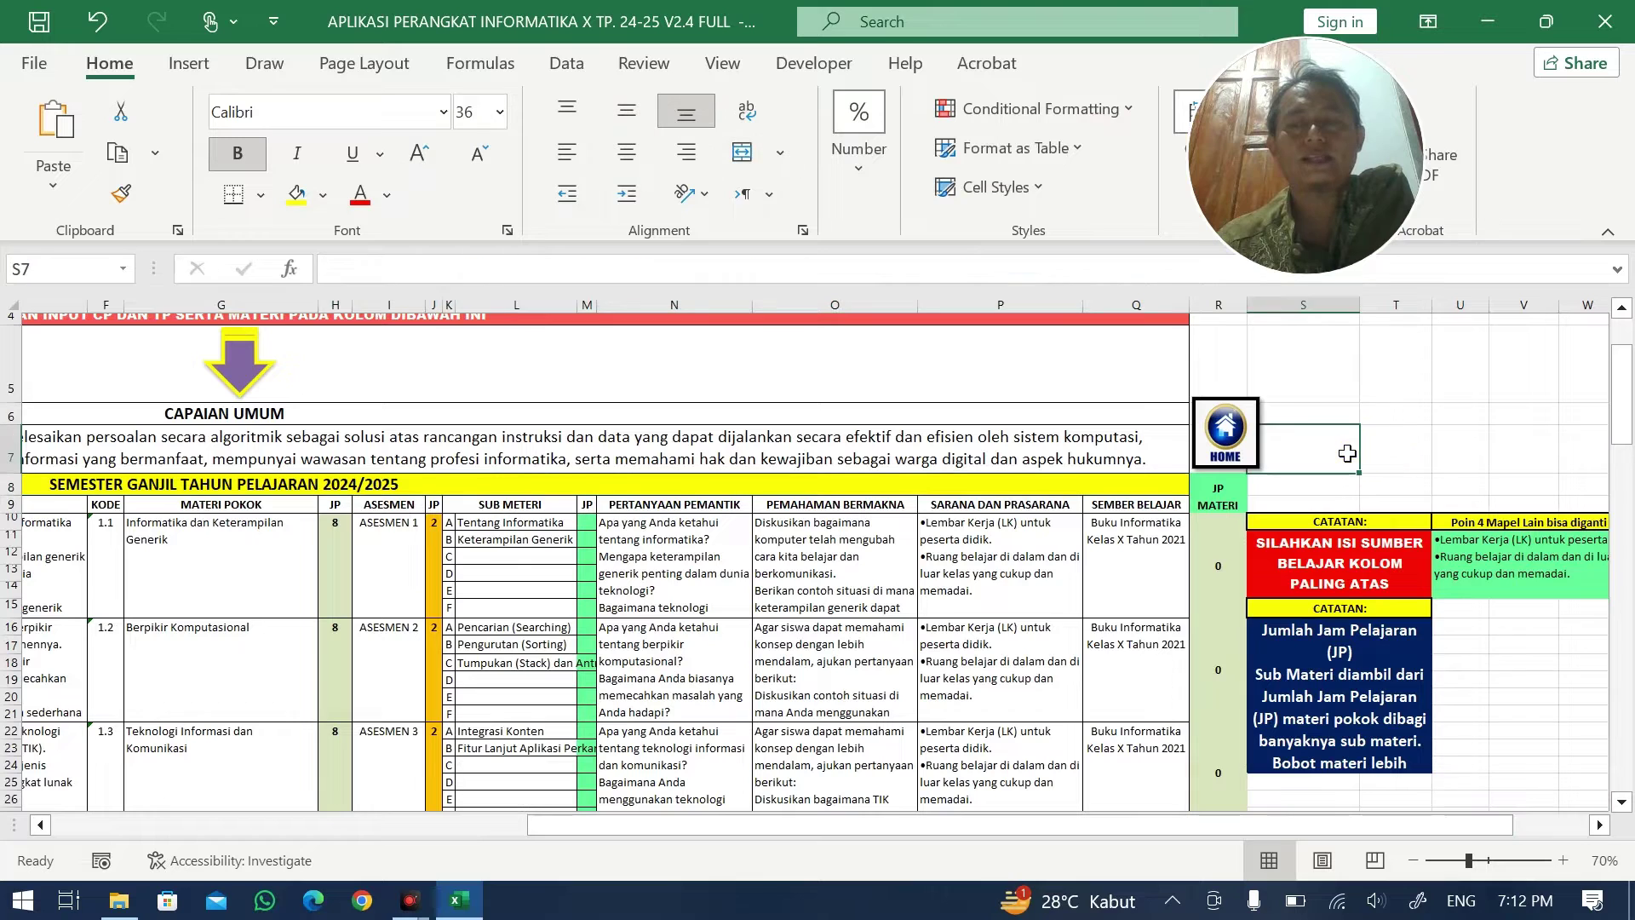
{"action": "type", "text": "9"}
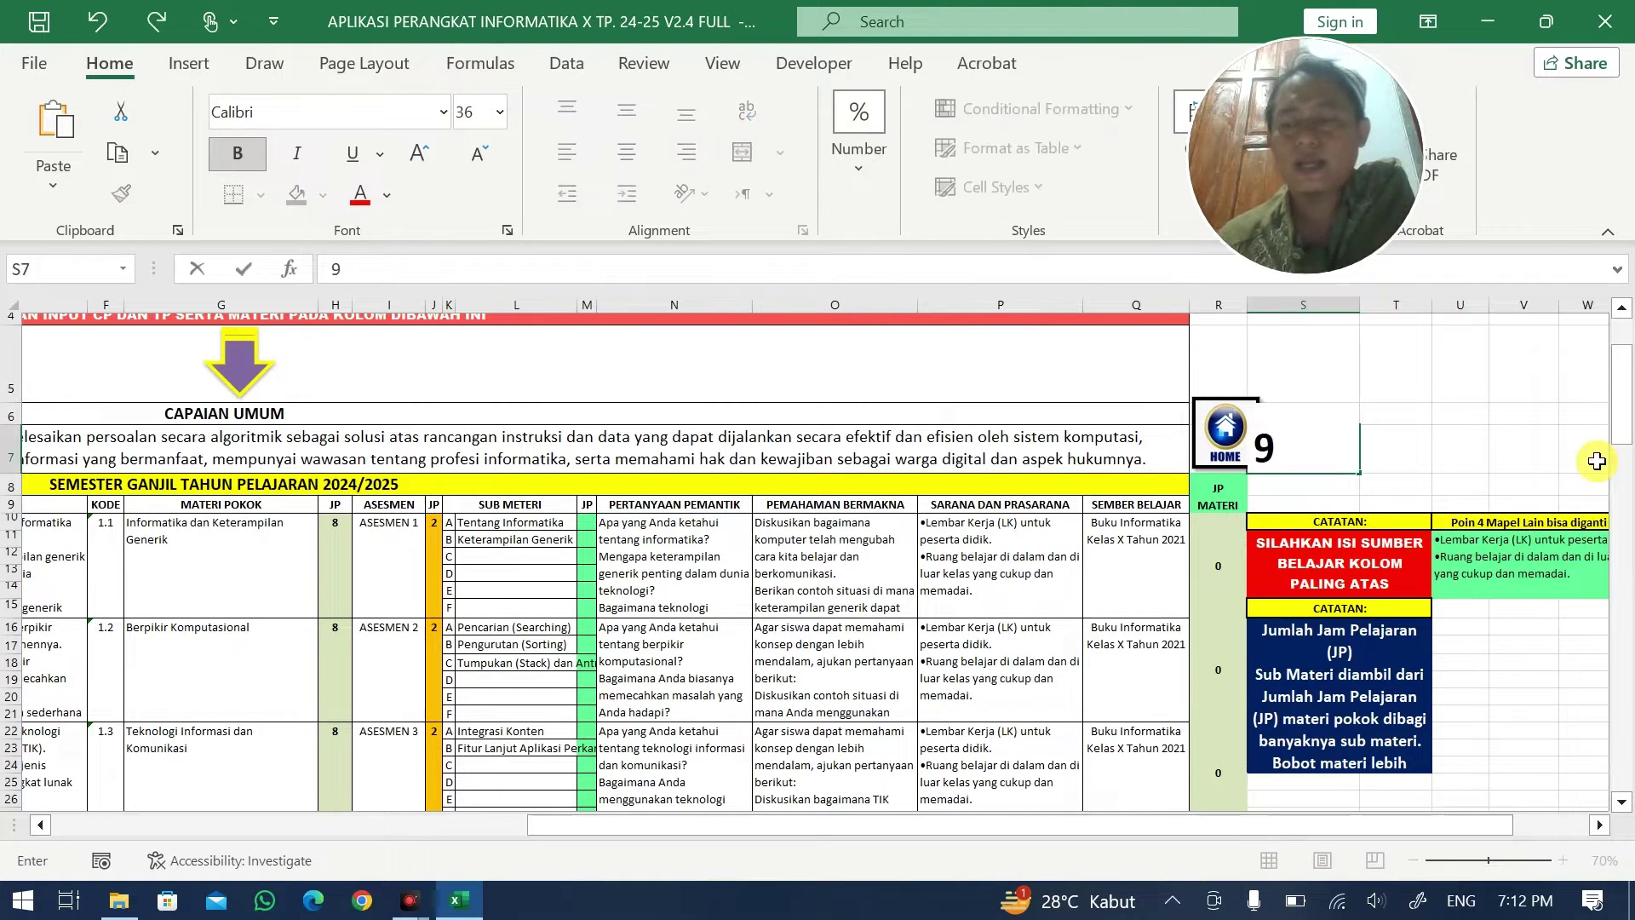
{"action": "key", "text": "Tab"}
{"action": "key", "text": "shift+Tab"}
{"action": "key", "text": "BackSpace"}
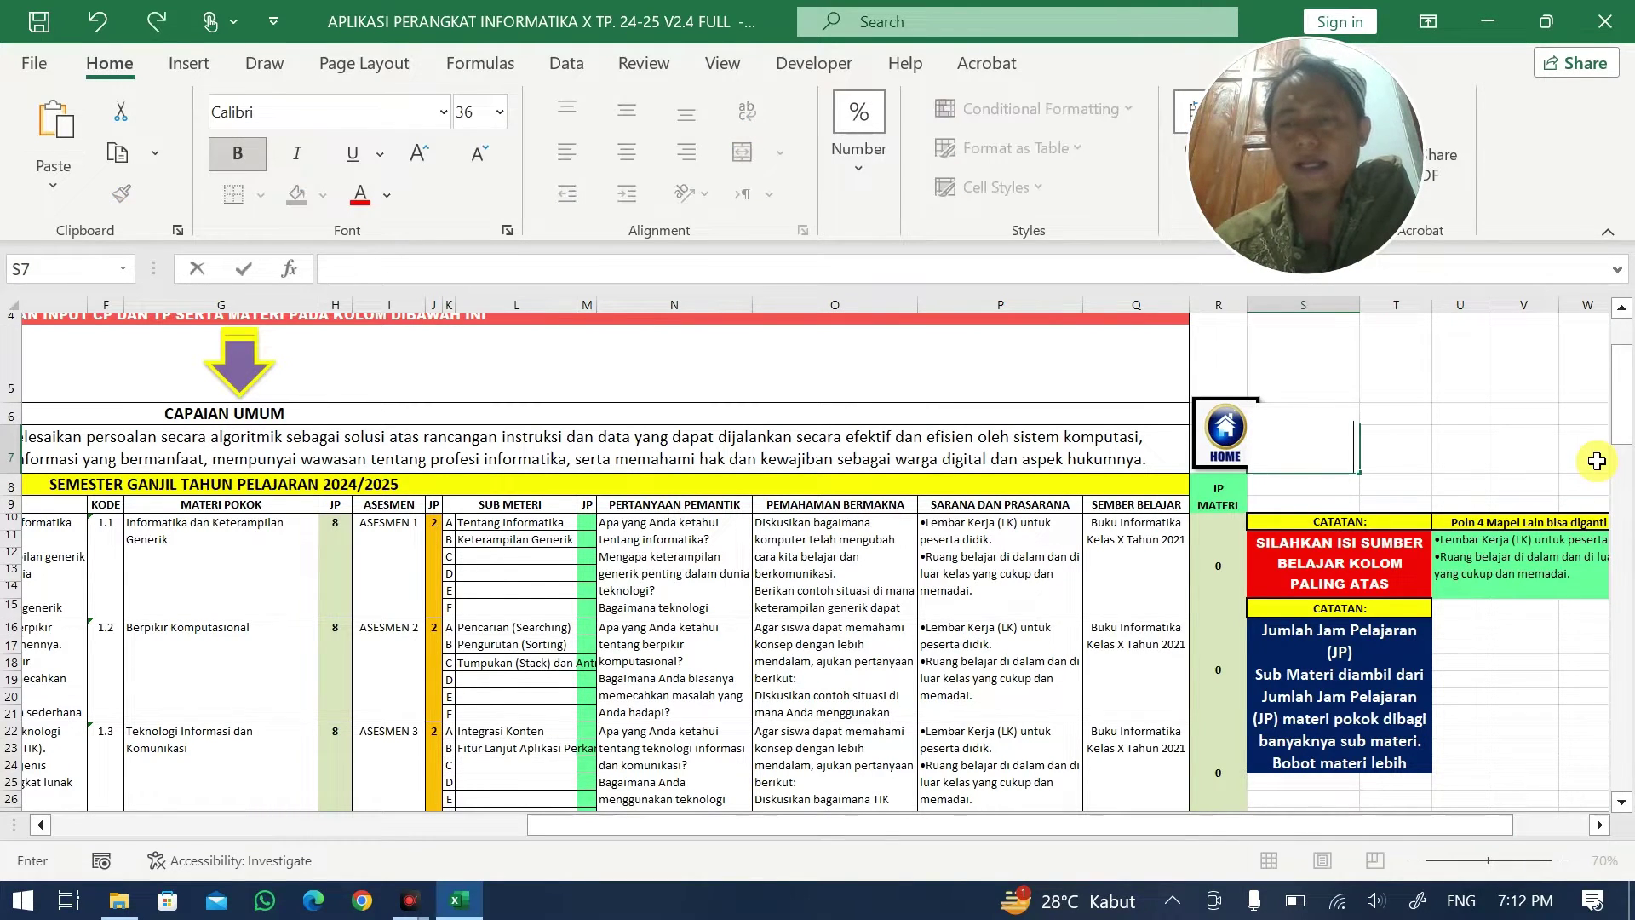
{"action": "left_click", "coordinate": [528, 630]}
{"action": "scroll", "coordinate": [1234, 819], "scroll_direction": "left", "scroll_amount": 5}
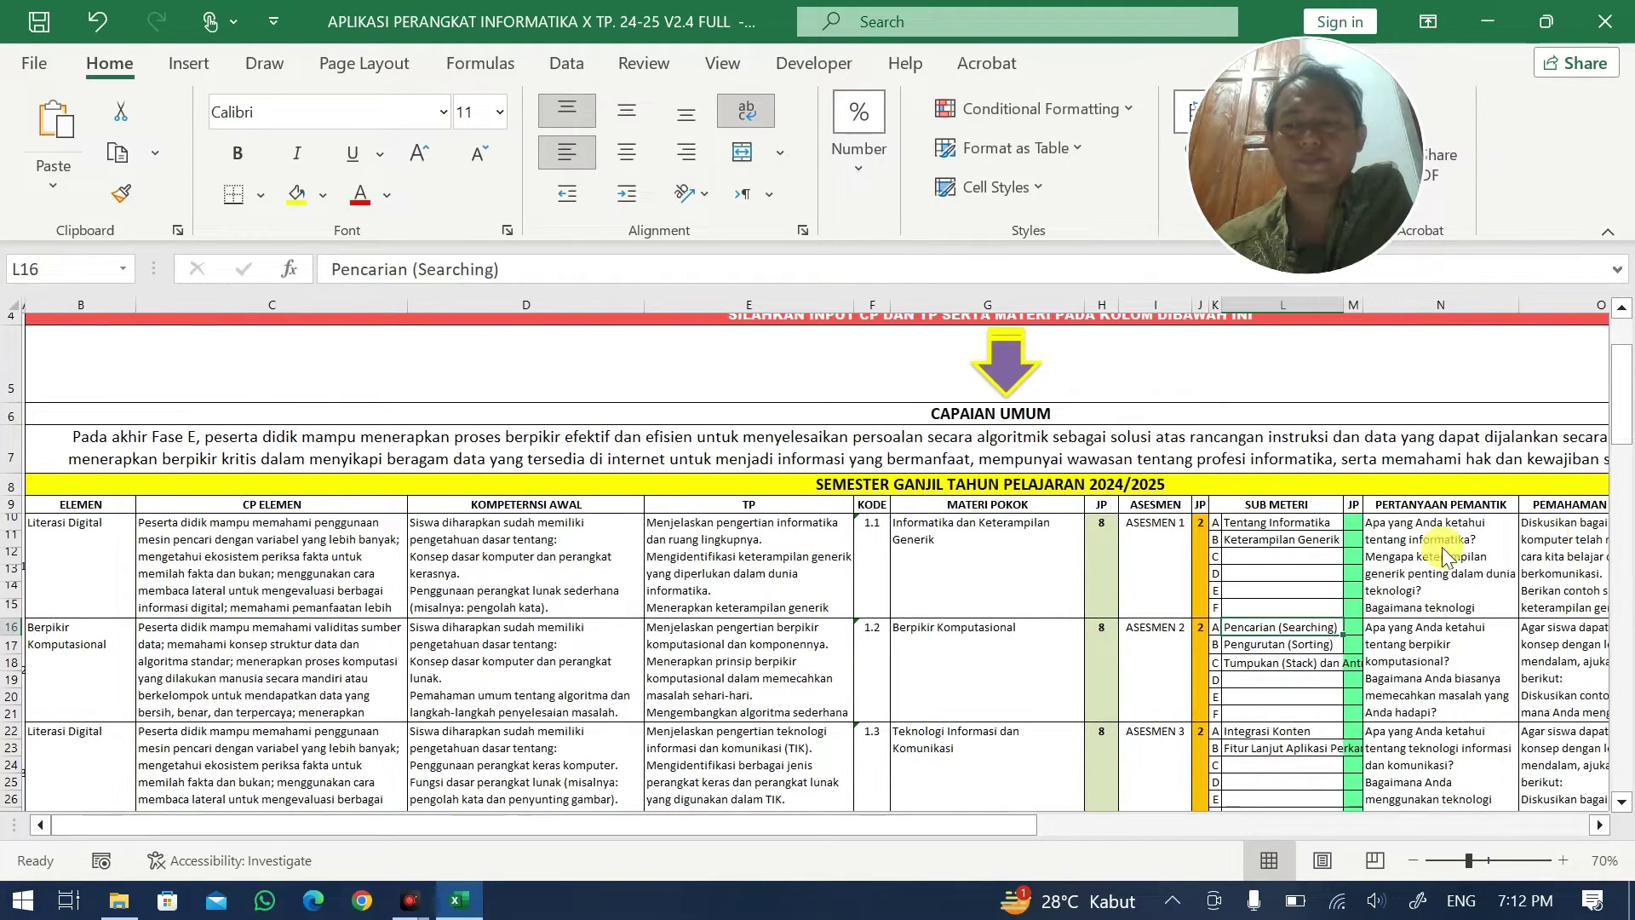
{"action": "key", "text": "alt+Tab"}
{"action": "left_click", "coordinate": [905, 514]}
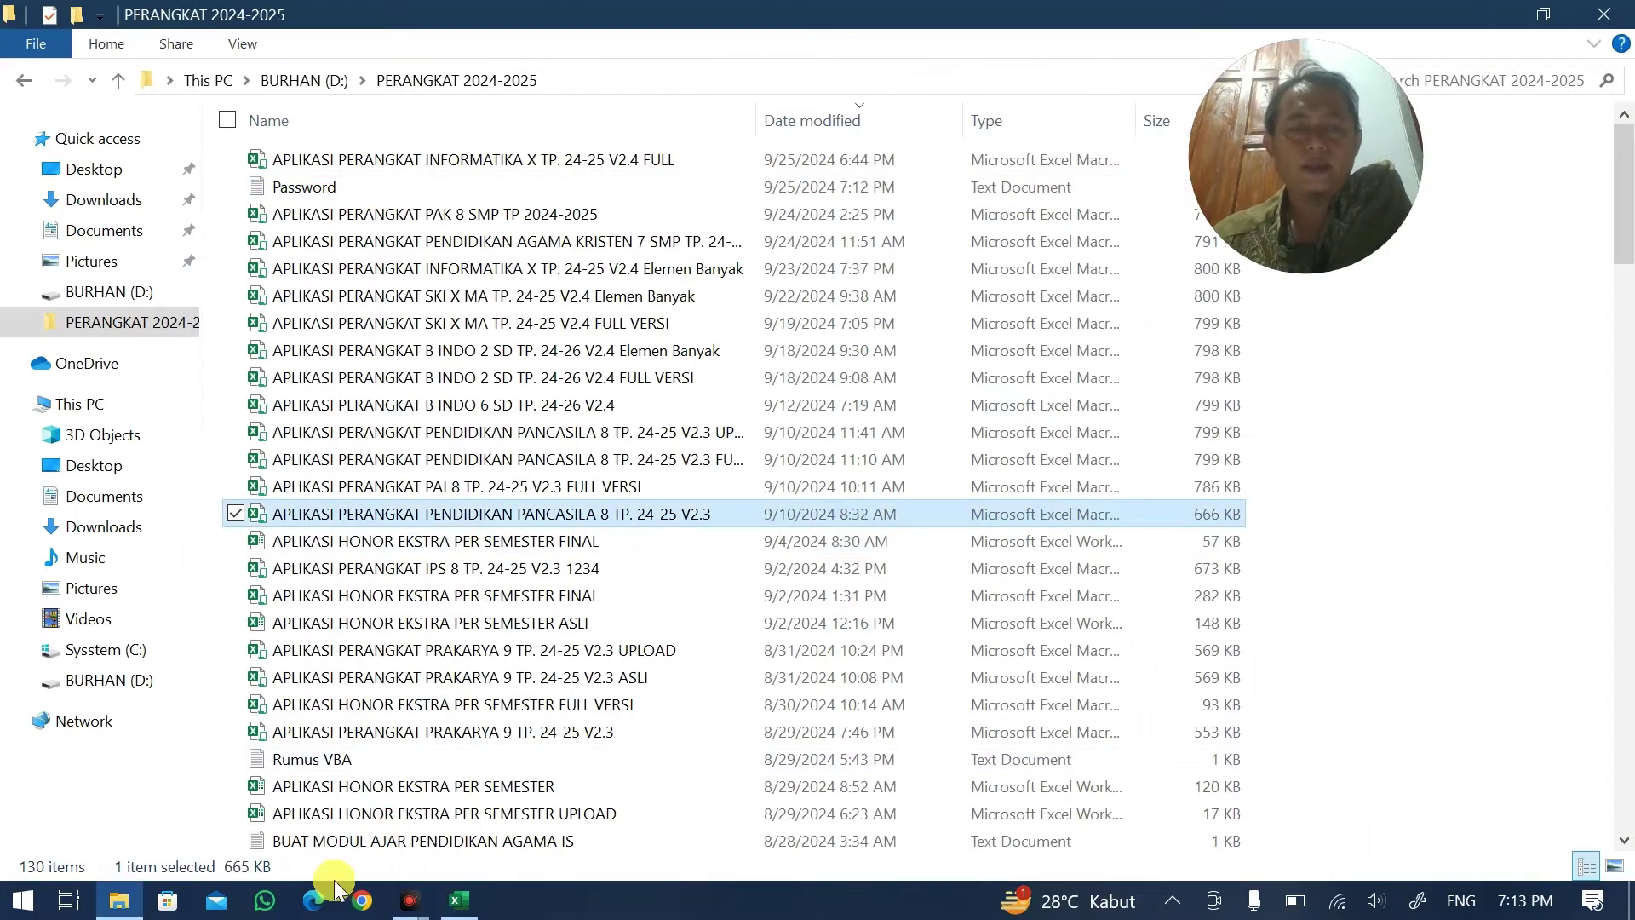
{"action": "left_click", "coordinate": [459, 901]}
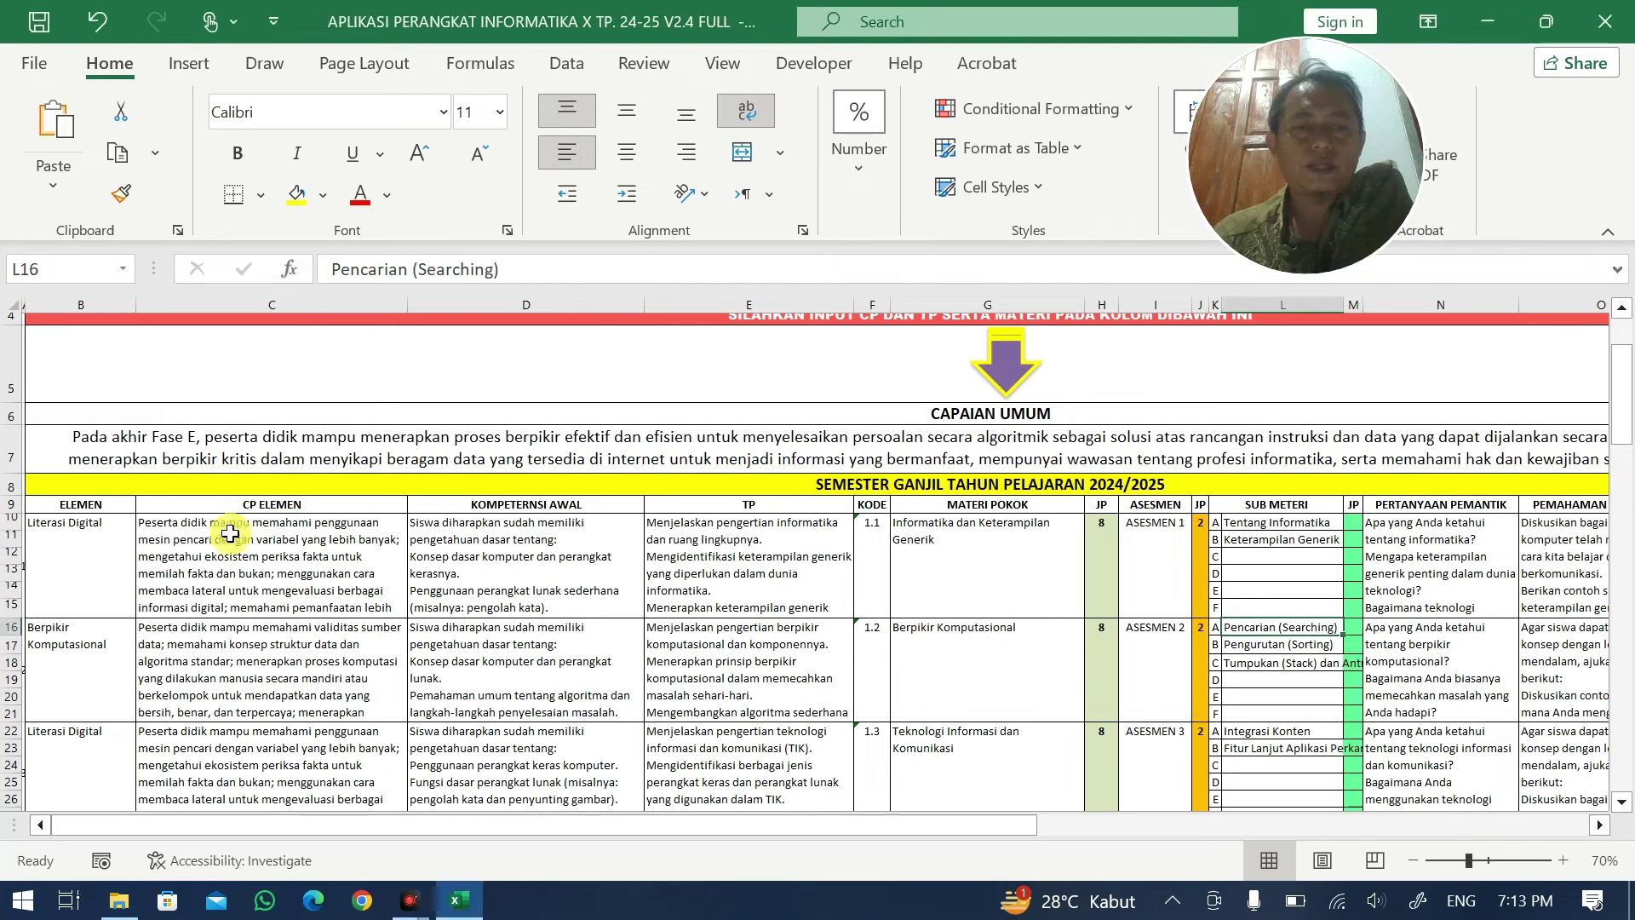
- Return from the teaching-data input sheet to the workbook's home menu
{"action": "left_click", "coordinate": [152, 603]}
{"action": "scroll", "coordinate": [630, 673], "scroll_direction": "down", "scroll_amount": 1}
{"action": "scroll", "coordinate": [587, 740], "scroll_direction": "up", "scroll_amount": 2}
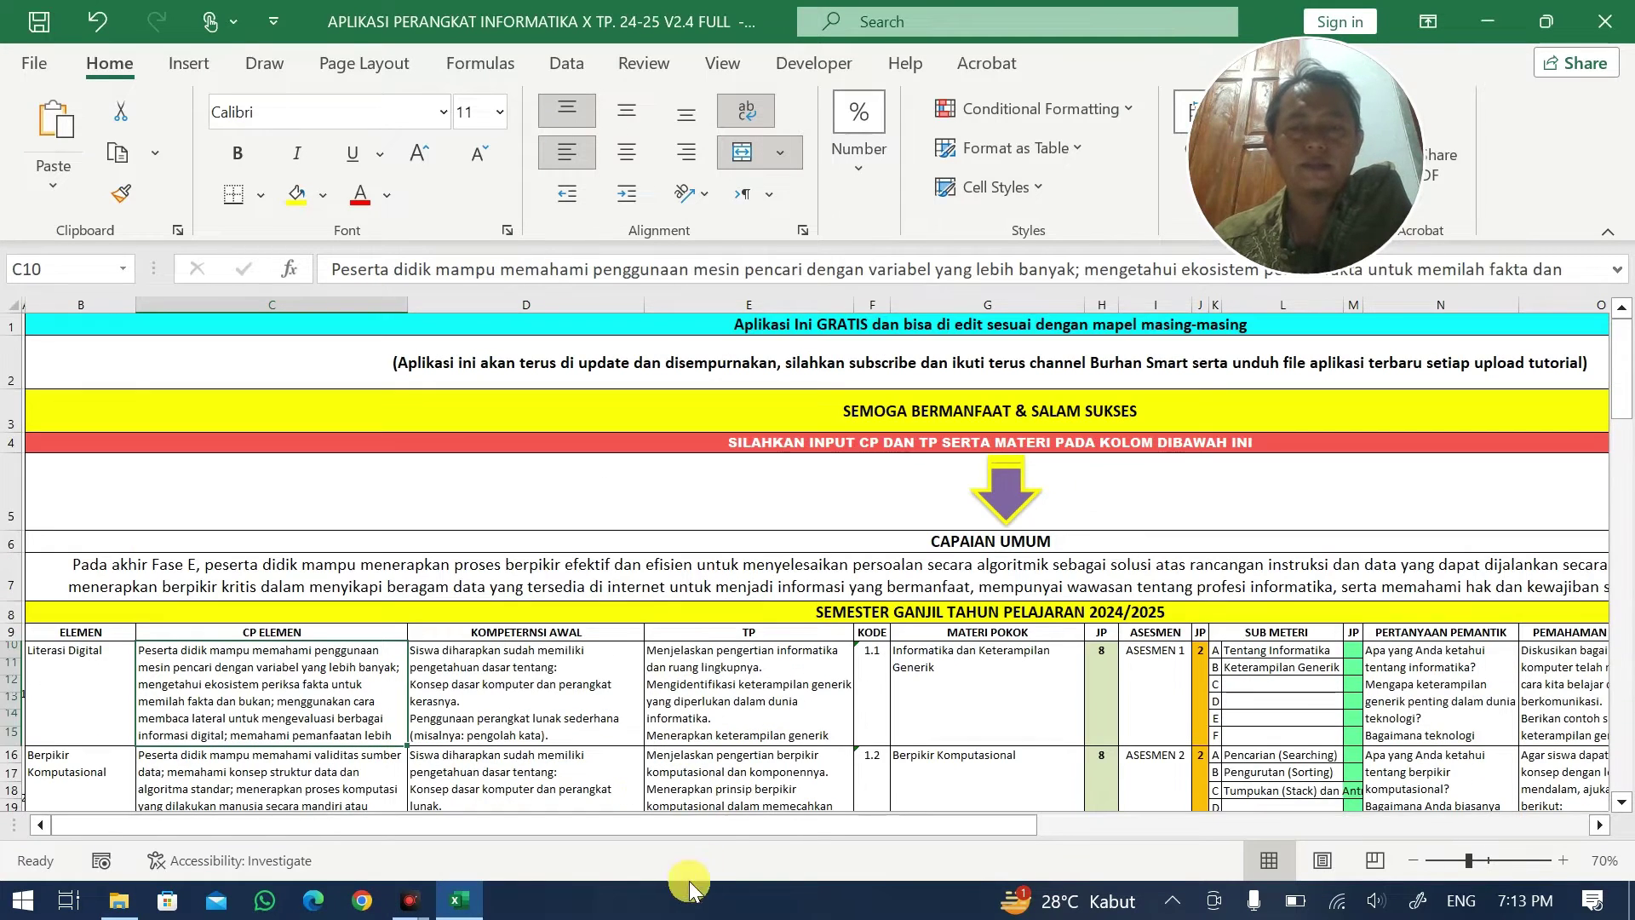
{"action": "left_click", "coordinate": [1082, 827]}
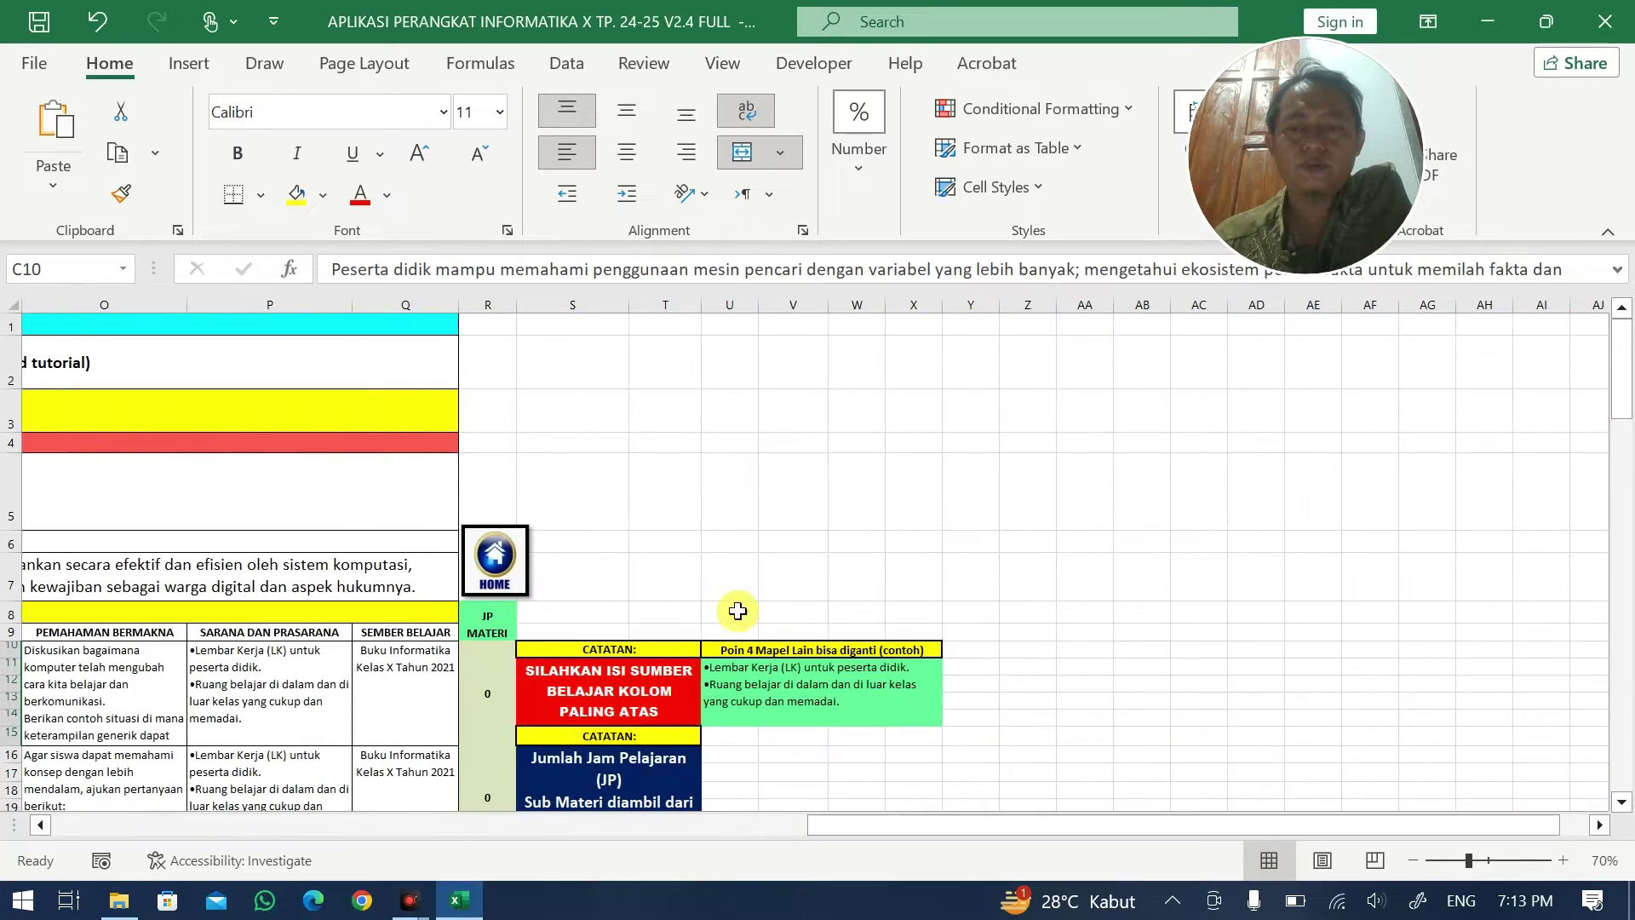
{"action": "left_click", "coordinate": [493, 556]}
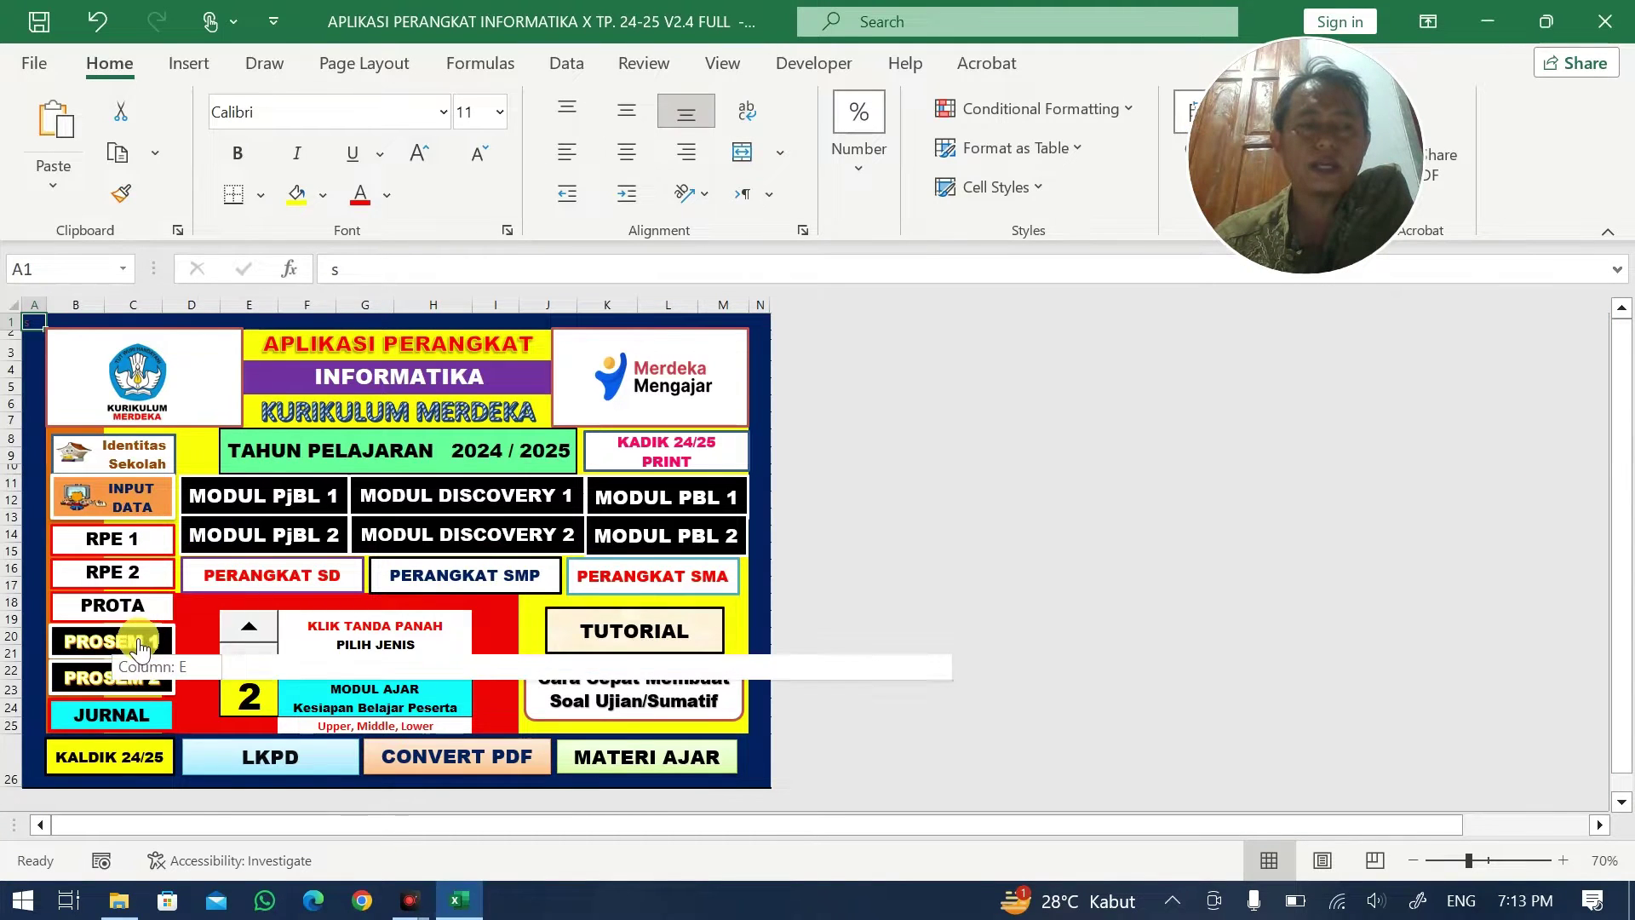
- Open the PROTA sheet and increase the height of row 10 until its full CAPAIAN PEMBELAJARAN text fits
{"action": "left_click", "coordinate": [119, 605]}
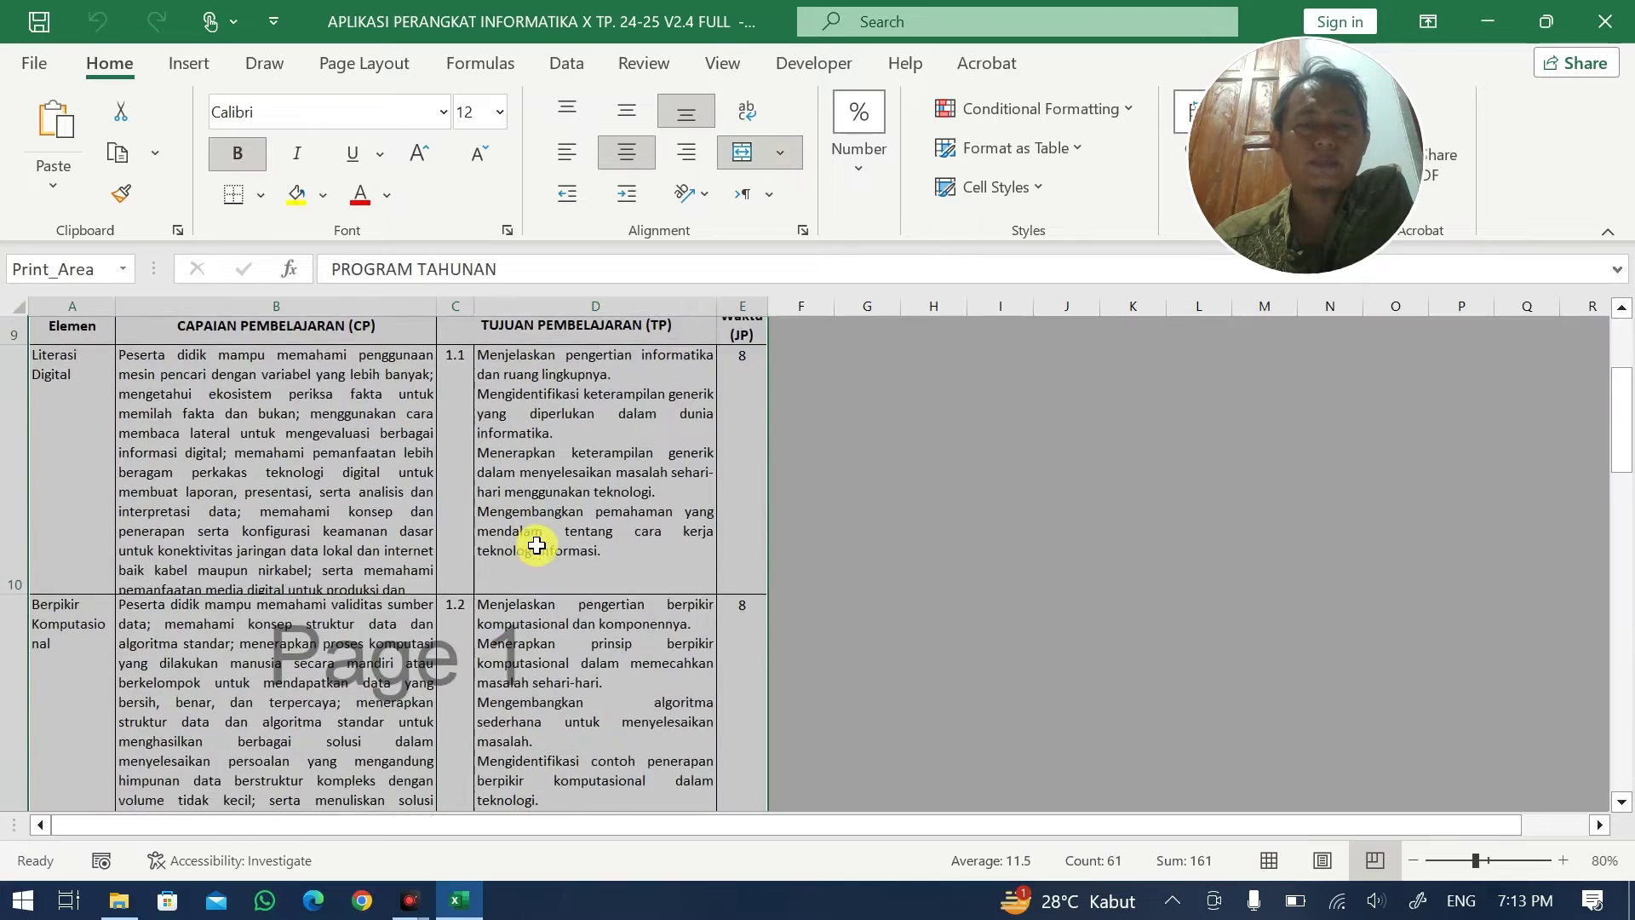
{"action": "left_click", "coordinate": [140, 546]}
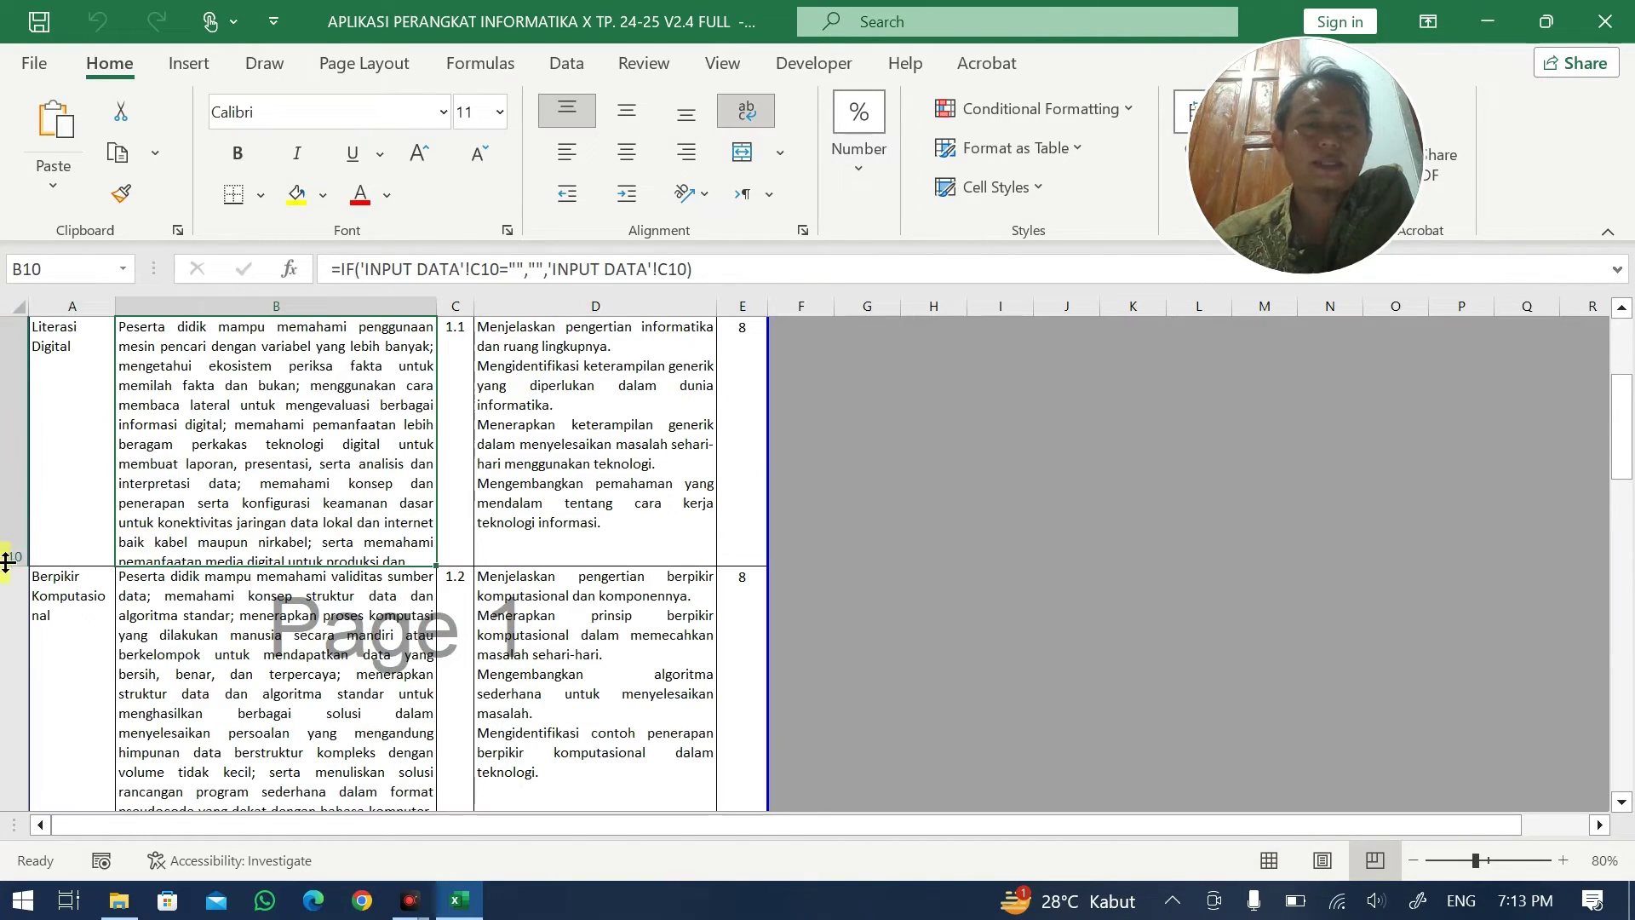
{"action": "left_click_drag", "start_coordinate": [15, 565], "coordinate": [15, 665]}
{"action": "scroll", "coordinate": [31, 686], "scroll_direction": "down", "scroll_amount": 1}
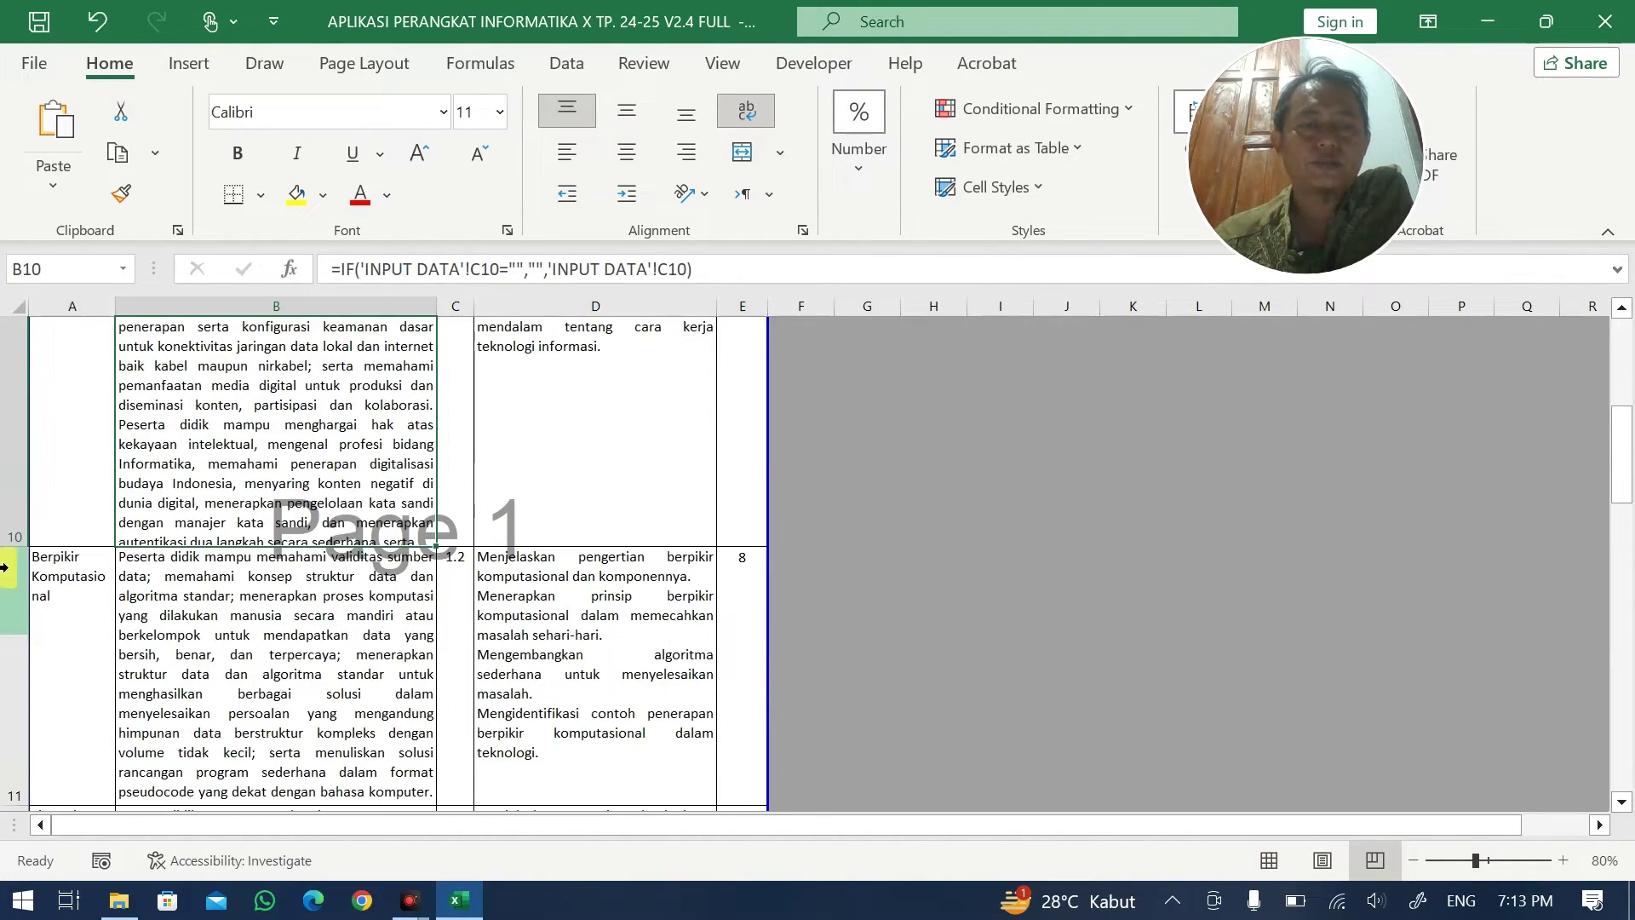
{"action": "left_click_drag", "start_coordinate": [8, 546], "coordinate": [15, 603]}
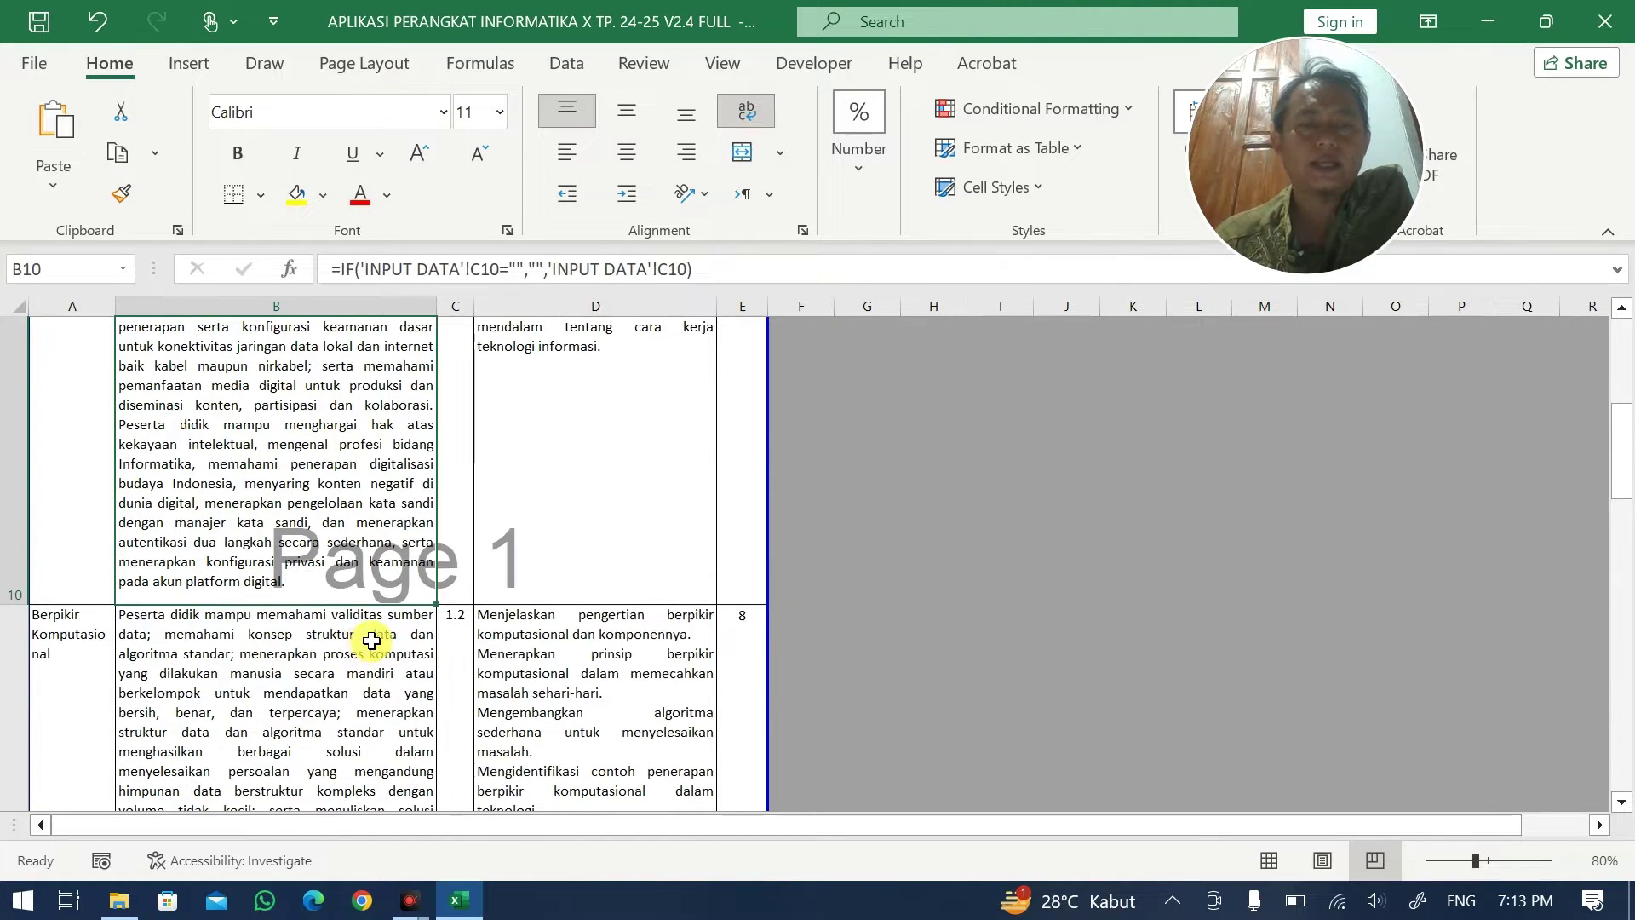
- Adjust the row heights of learning entries 1.2 to 1.4 to their text, reducing row 13 to about 343
{"action": "scroll", "coordinate": [371, 641], "scroll_direction": "up", "scroll_amount": 5}
{"action": "scroll", "coordinate": [371, 640], "scroll_direction": "down", "scroll_amount": 7}
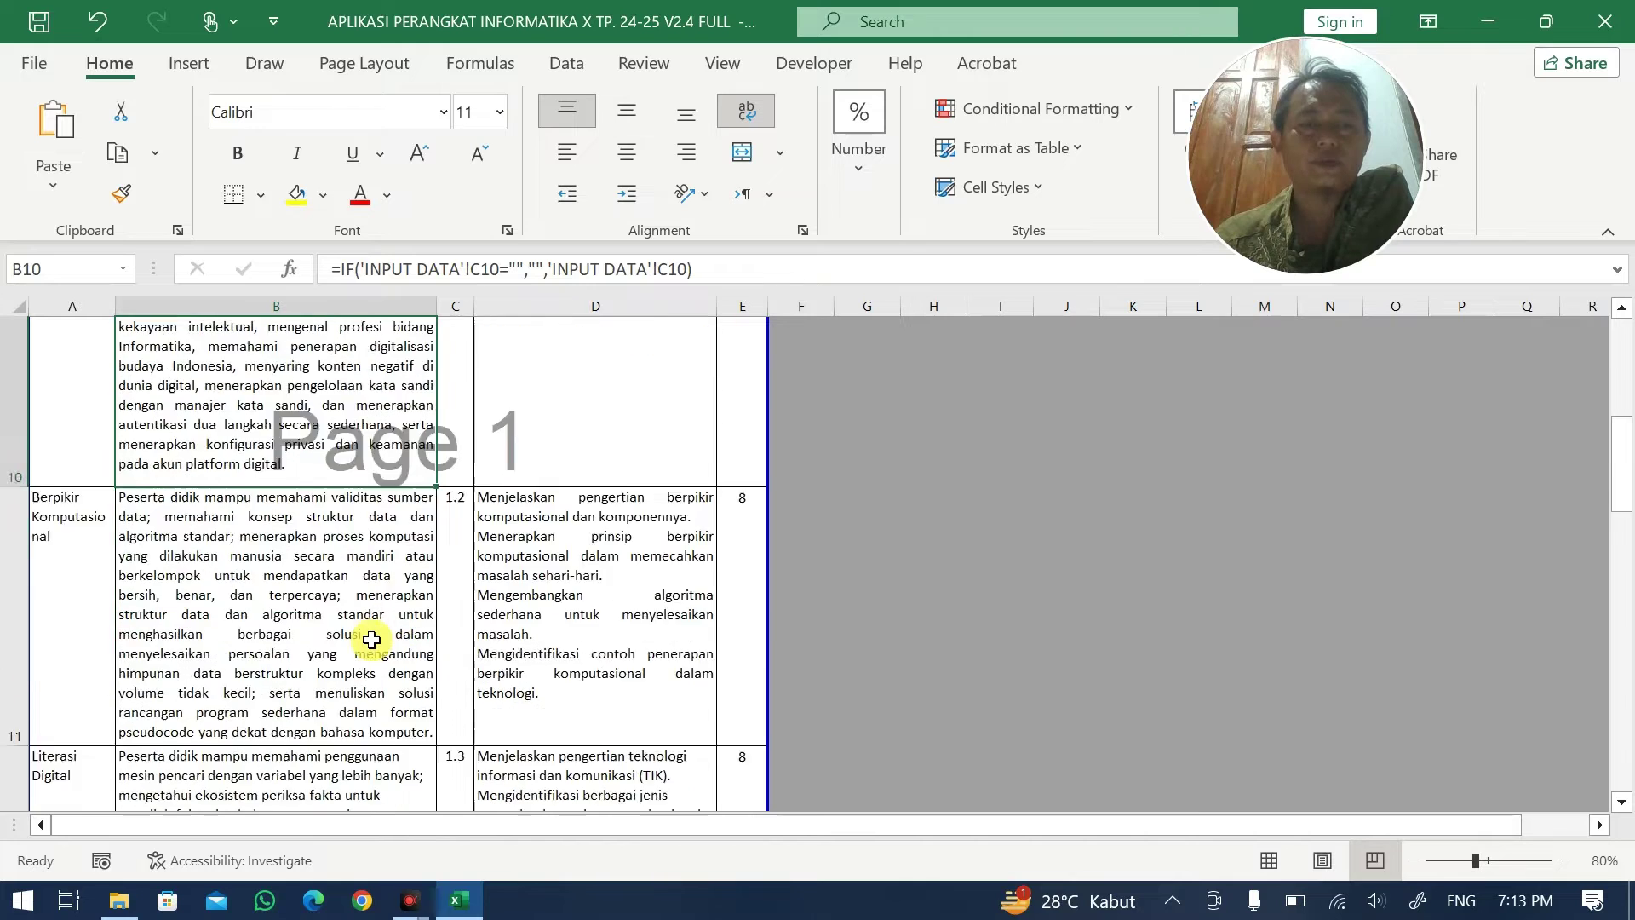
{"action": "scroll", "coordinate": [371, 640], "scroll_direction": "down", "scroll_amount": 3}
{"action": "scroll", "coordinate": [51, 579], "scroll_direction": "down", "scroll_amount": 1}
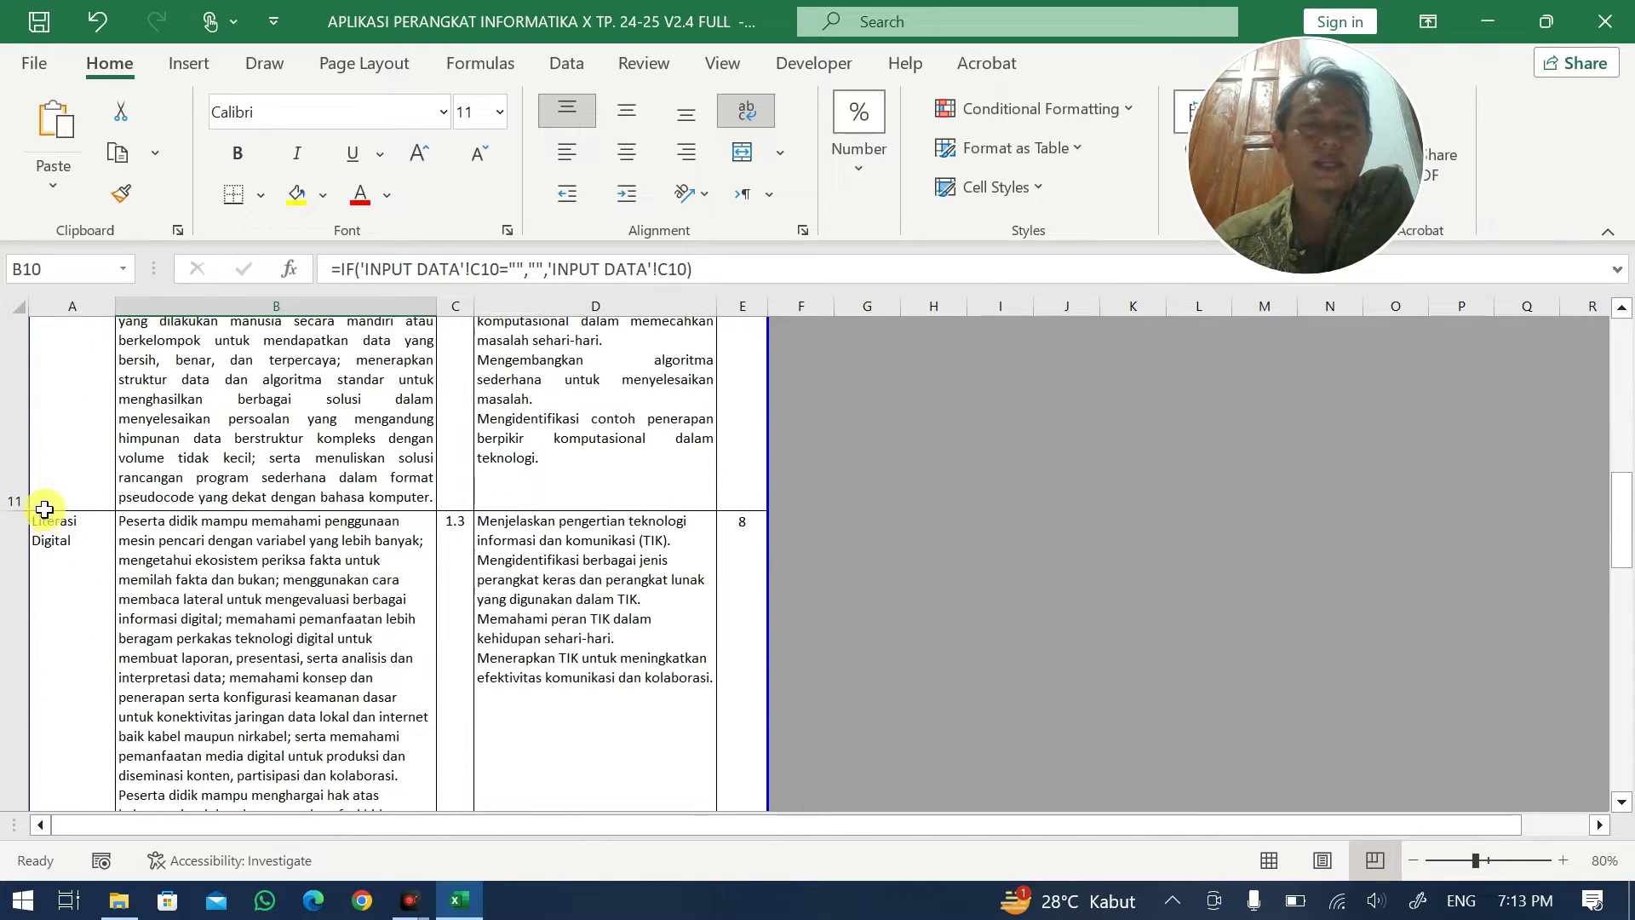
{"action": "left_click_drag", "start_coordinate": [14, 511], "coordinate": [73, 635]}
{"action": "scroll", "coordinate": [13, 603], "scroll_direction": "down", "scroll_amount": 8}
{"action": "scroll", "coordinate": [129, 645], "scroll_direction": "down", "scroll_amount": 3}
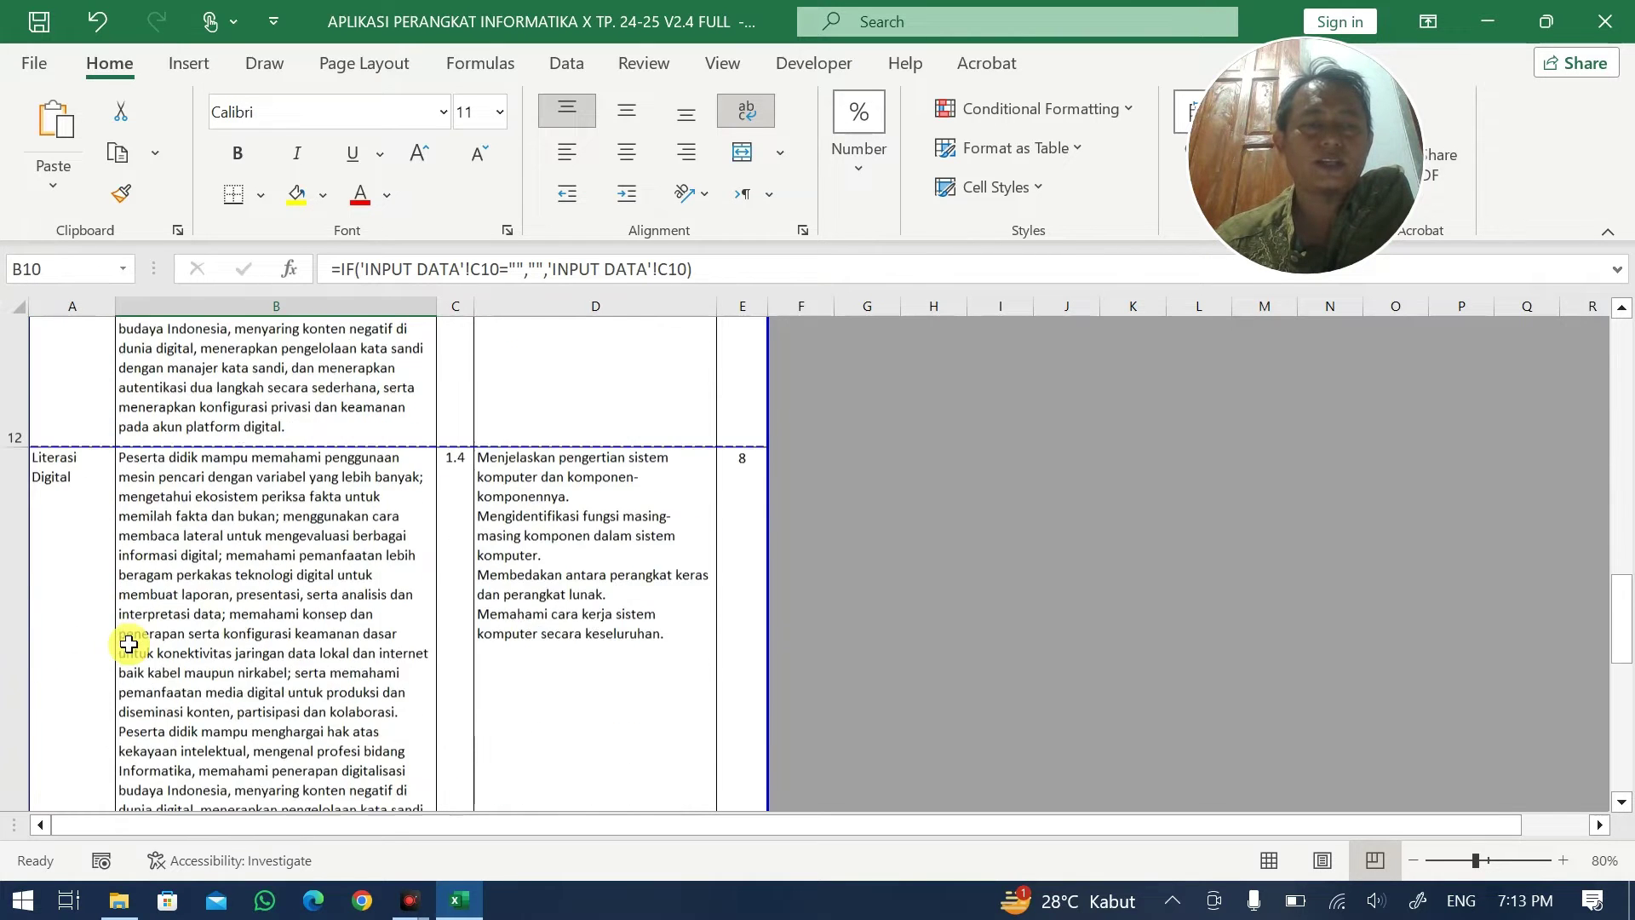
{"action": "scroll", "coordinate": [128, 645], "scroll_direction": "down", "scroll_amount": 3}
{"action": "left_click_drag", "start_coordinate": [35, 753], "coordinate": [22, 699]}
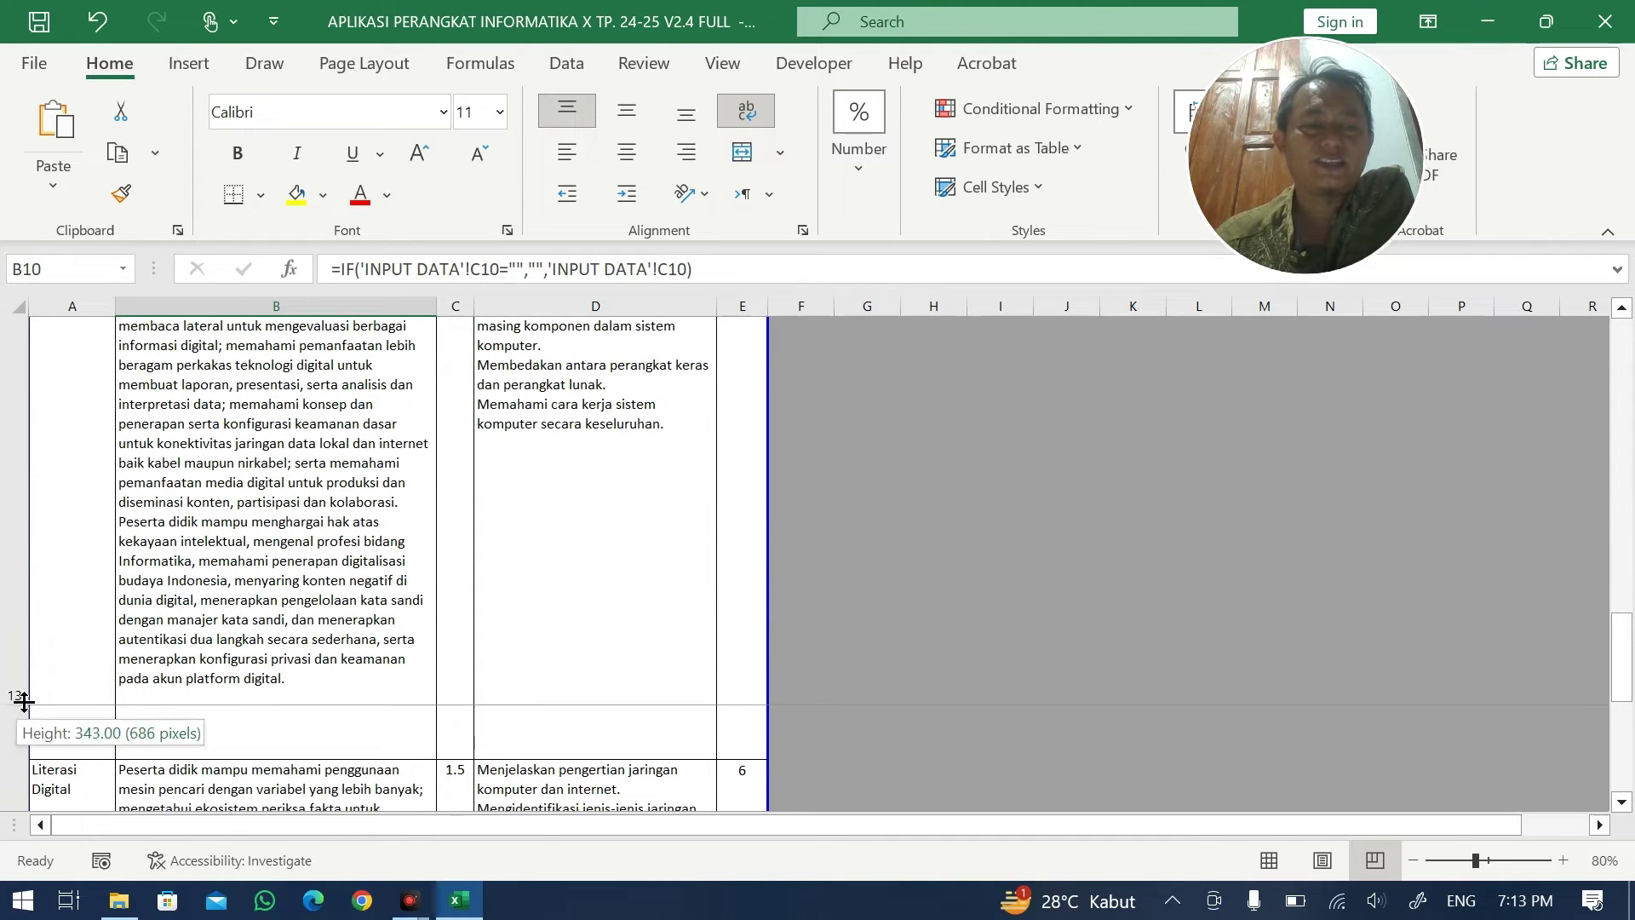
- Increase the height of row 14 so the full learning-outcome text of entry 1.5 fits
{"action": "scroll", "coordinate": [260, 645], "scroll_direction": "down", "scroll_amount": 3}
{"action": "scroll", "coordinate": [30, 681], "scroll_direction": "down", "scroll_amount": 3}
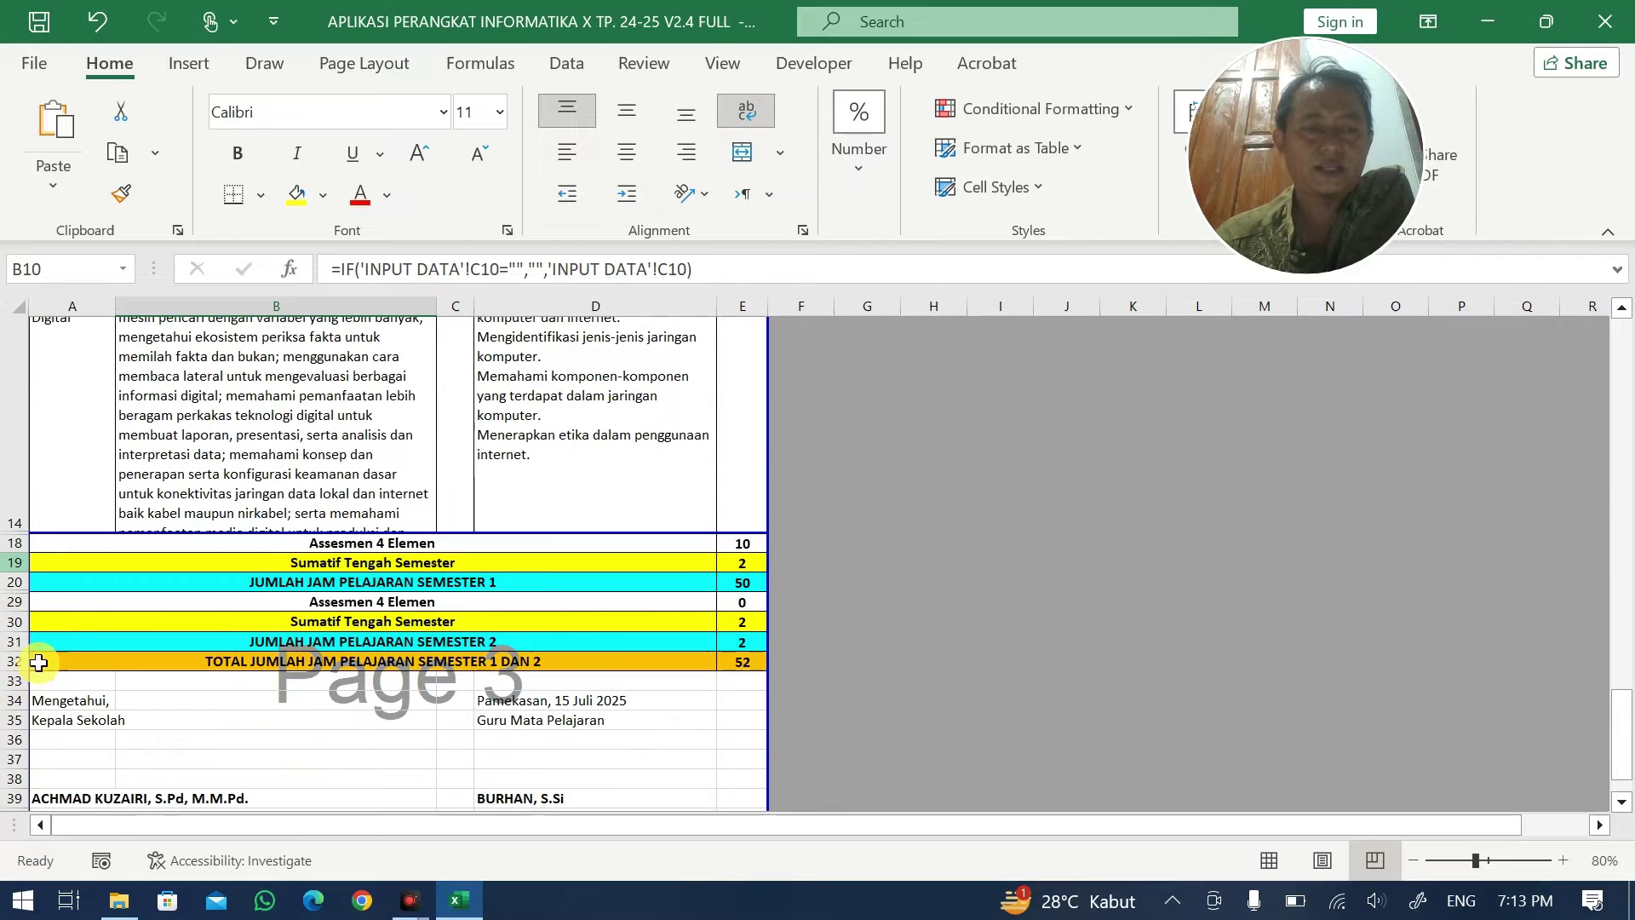
{"action": "left_click", "coordinate": [19, 522]}
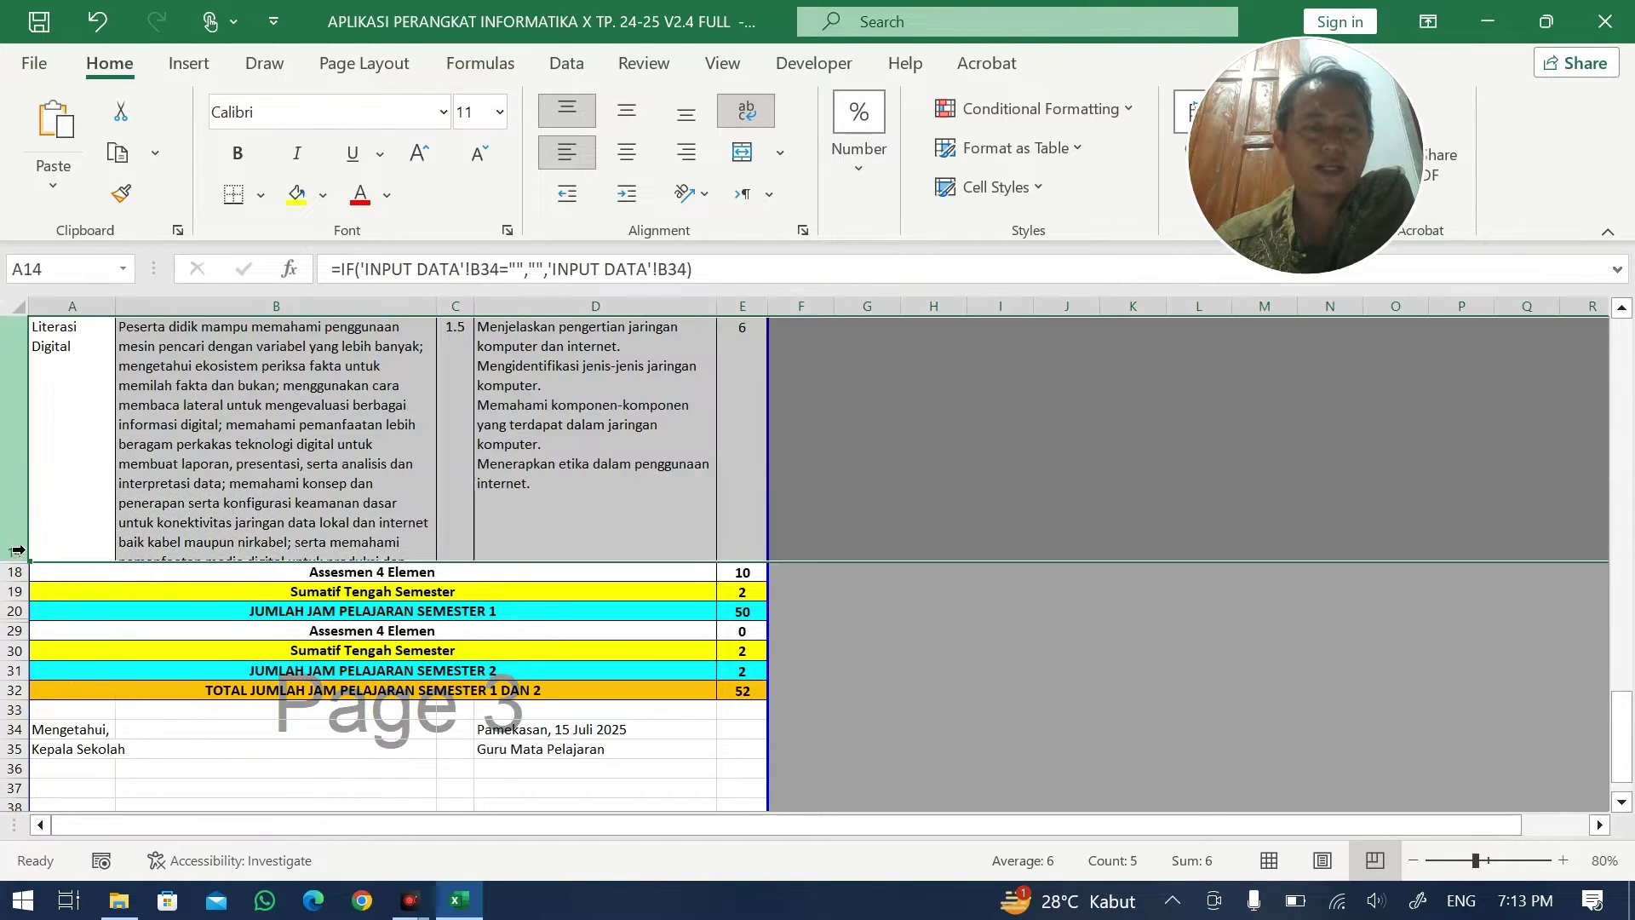
{"action": "left_click_drag", "start_coordinate": [21, 555], "coordinate": [17, 770]}
{"action": "left_click_drag", "start_coordinate": [18, 621], "coordinate": [18, 609]}
{"action": "left_click", "coordinate": [403, 509]}
- Return from the PROTA sheet to the workbook's home menu
{"action": "scroll", "coordinate": [409, 511], "scroll_direction": "up", "scroll_amount": 6}
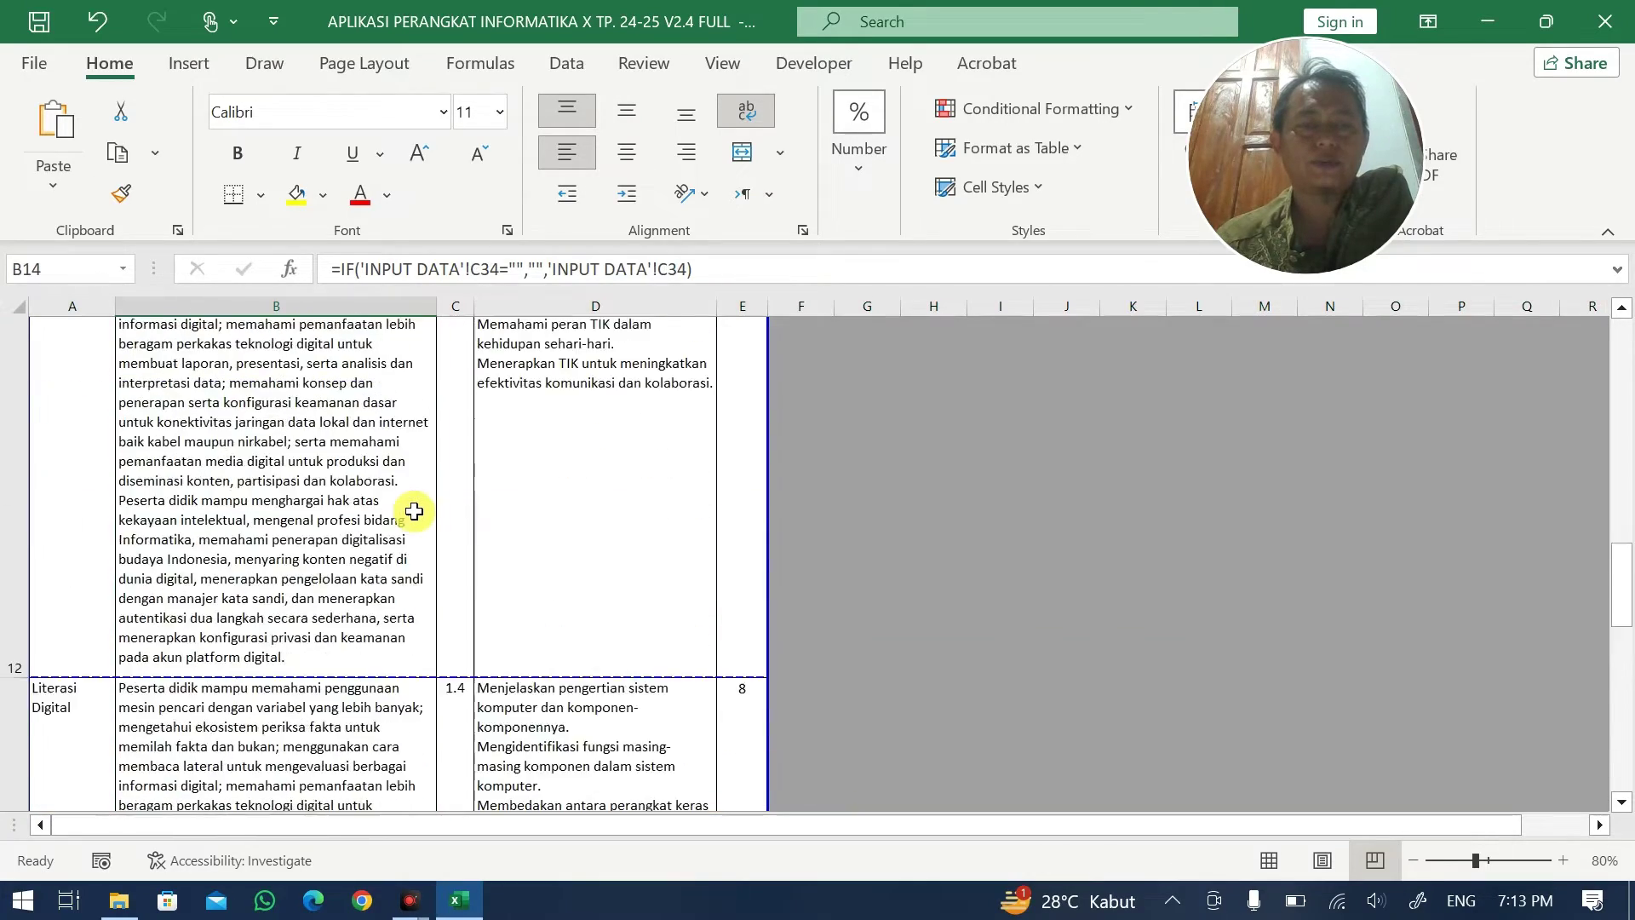
{"action": "scroll", "coordinate": [439, 512], "scroll_direction": "up", "scroll_amount": 5}
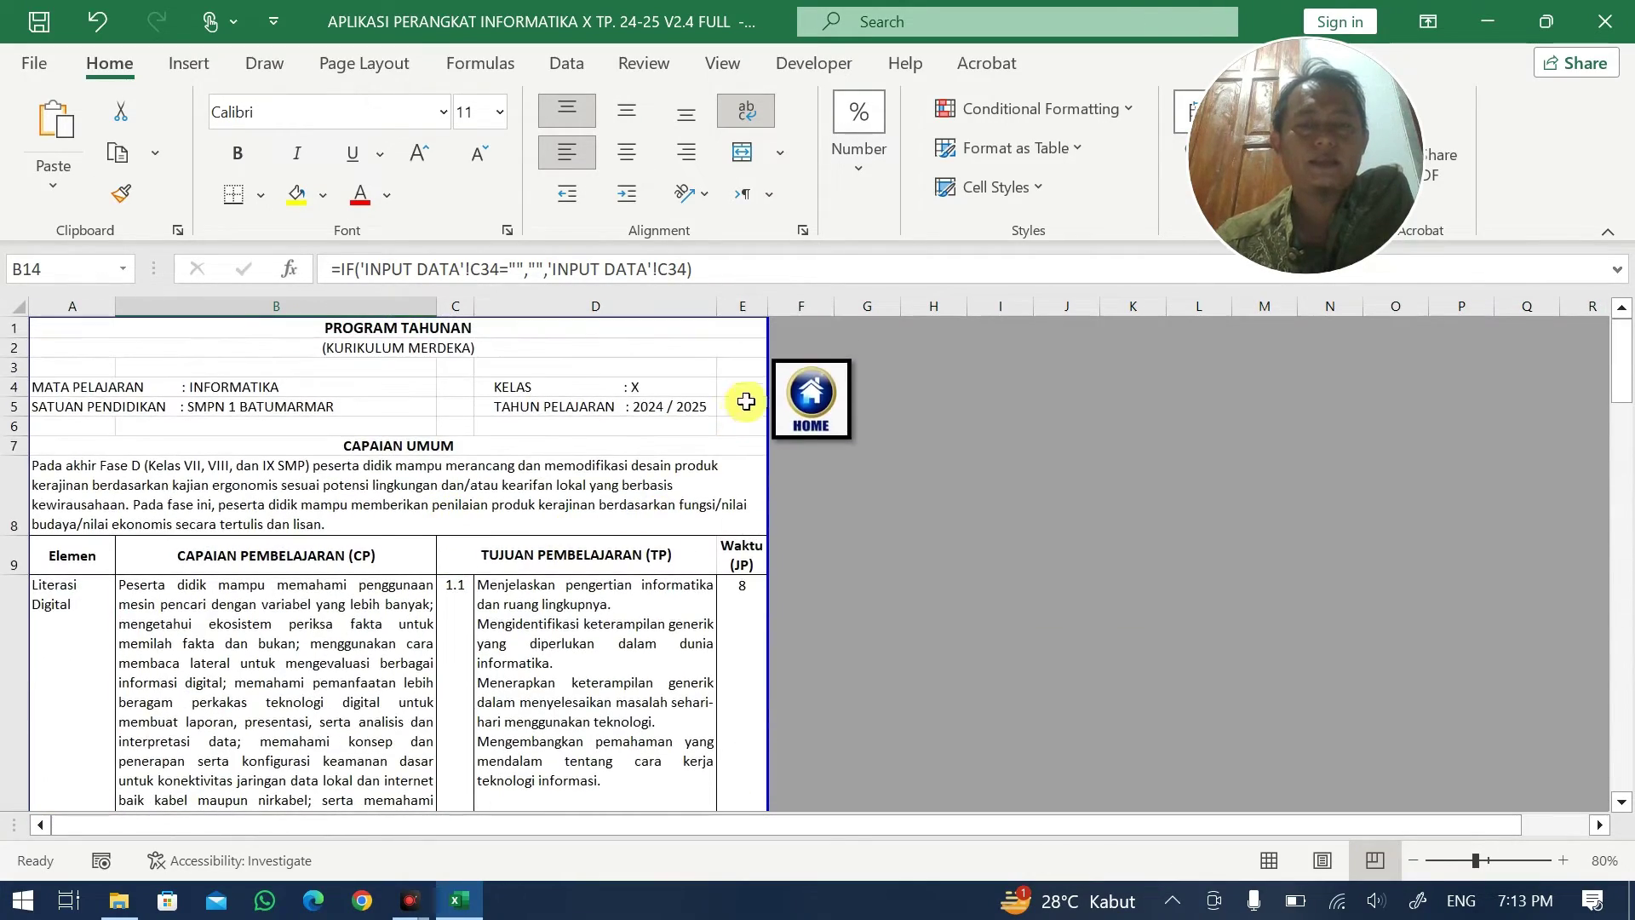
{"action": "left_click", "coordinate": [799, 400]}
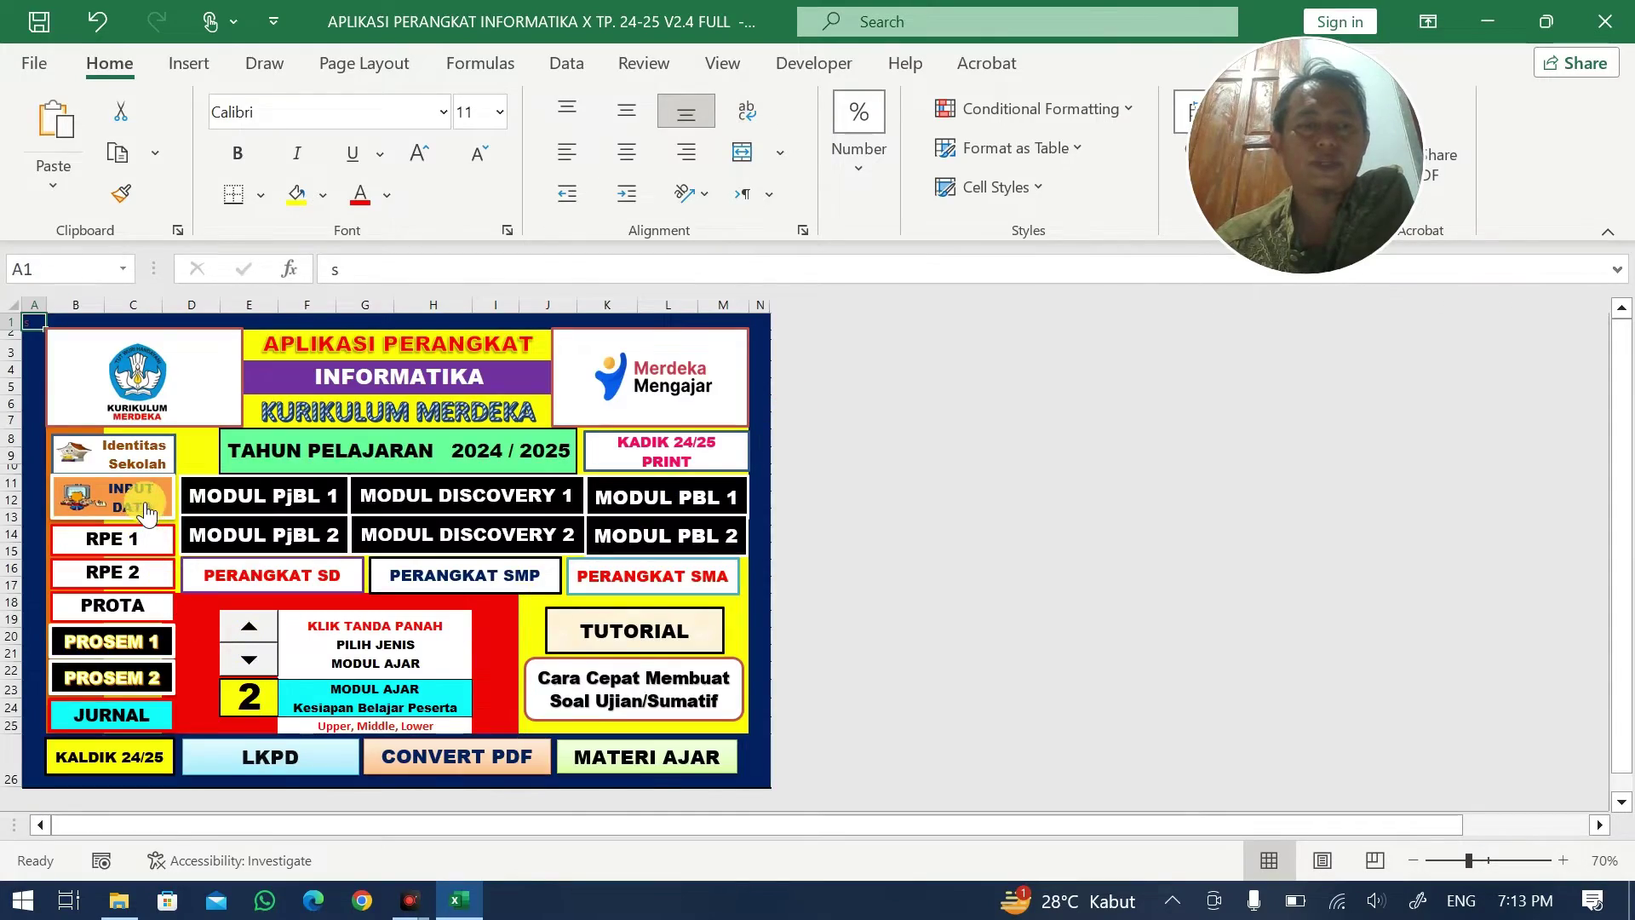
- Open the INPUT DATA sheet and clear the odd-semester JP values beside MATERI POKOK for entries 1.1 to 1.5
{"action": "left_click", "coordinate": [146, 511]}
{"action": "scroll", "coordinate": [681, 621], "scroll_direction": "down", "scroll_amount": 5}
{"action": "scroll", "coordinate": [1098, 426], "scroll_direction": "up", "scroll_amount": 2}
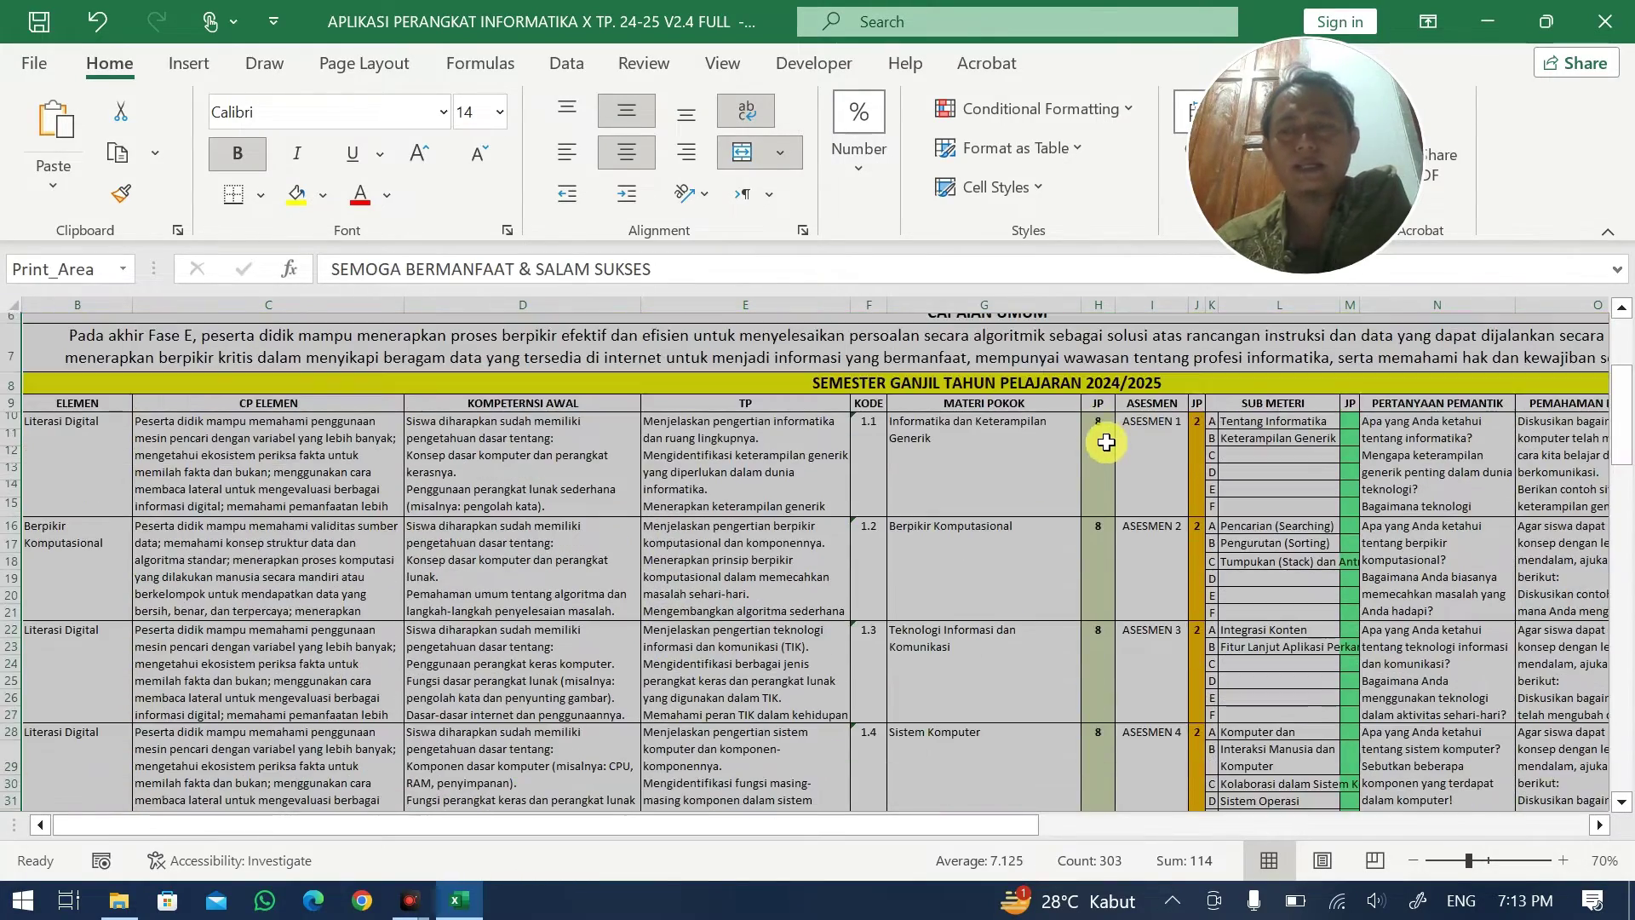
{"action": "left_click_drag", "start_coordinate": [1100, 435], "coordinate": [1091, 637]}
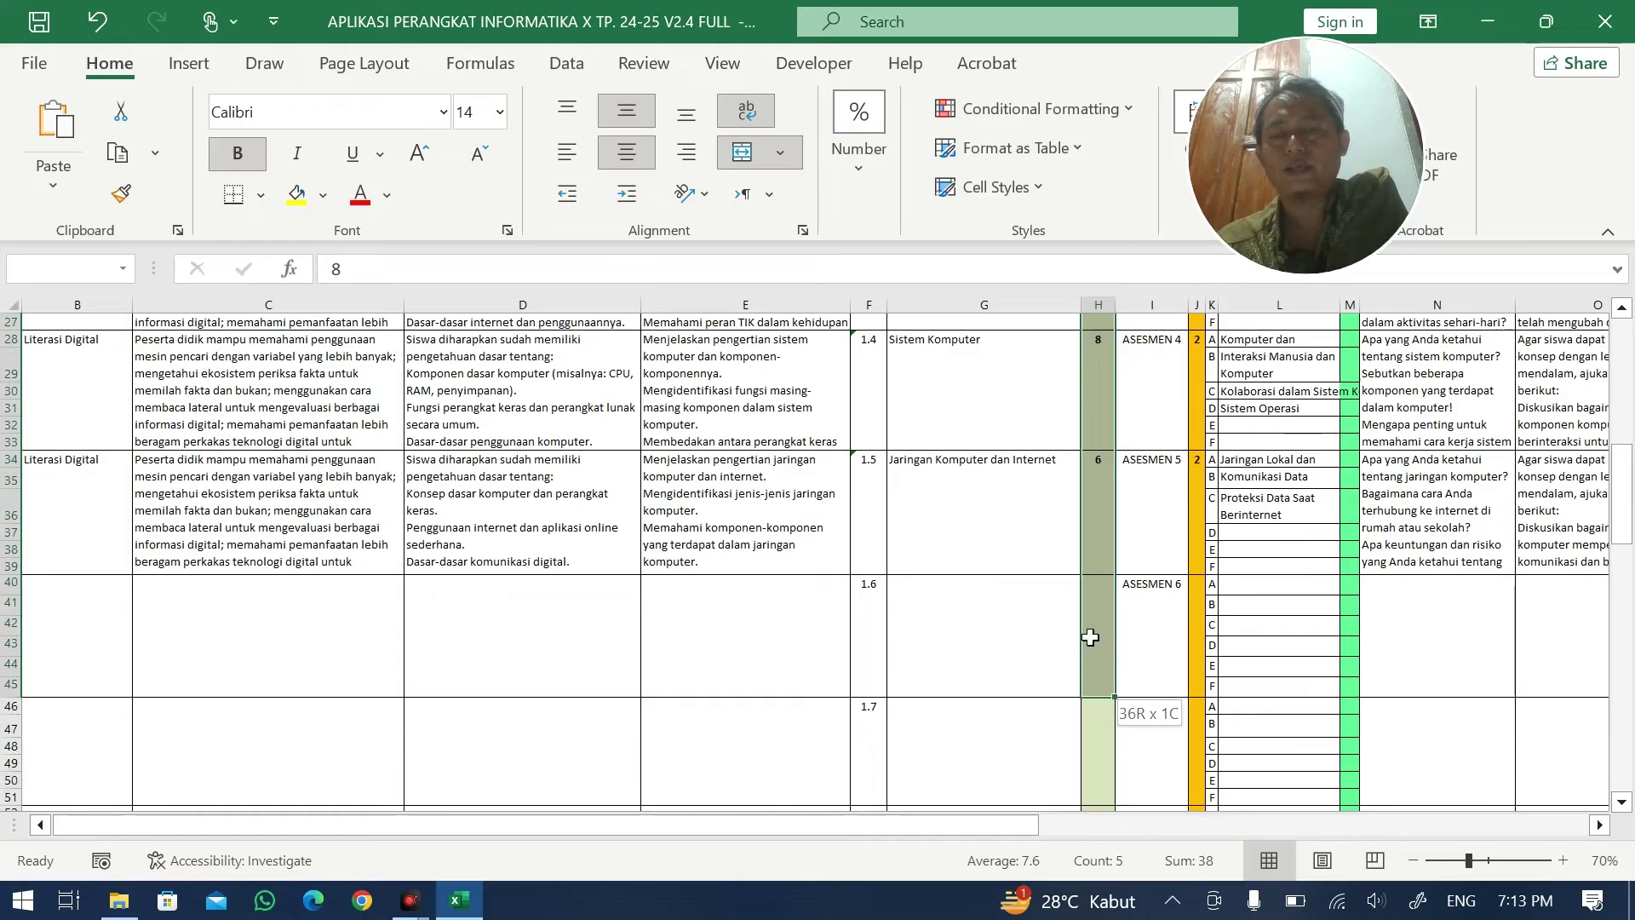
{"action": "left_click", "coordinate": [1137, 588]}
{"action": "scroll", "coordinate": [1139, 585], "scroll_direction": "up", "scroll_amount": 8}
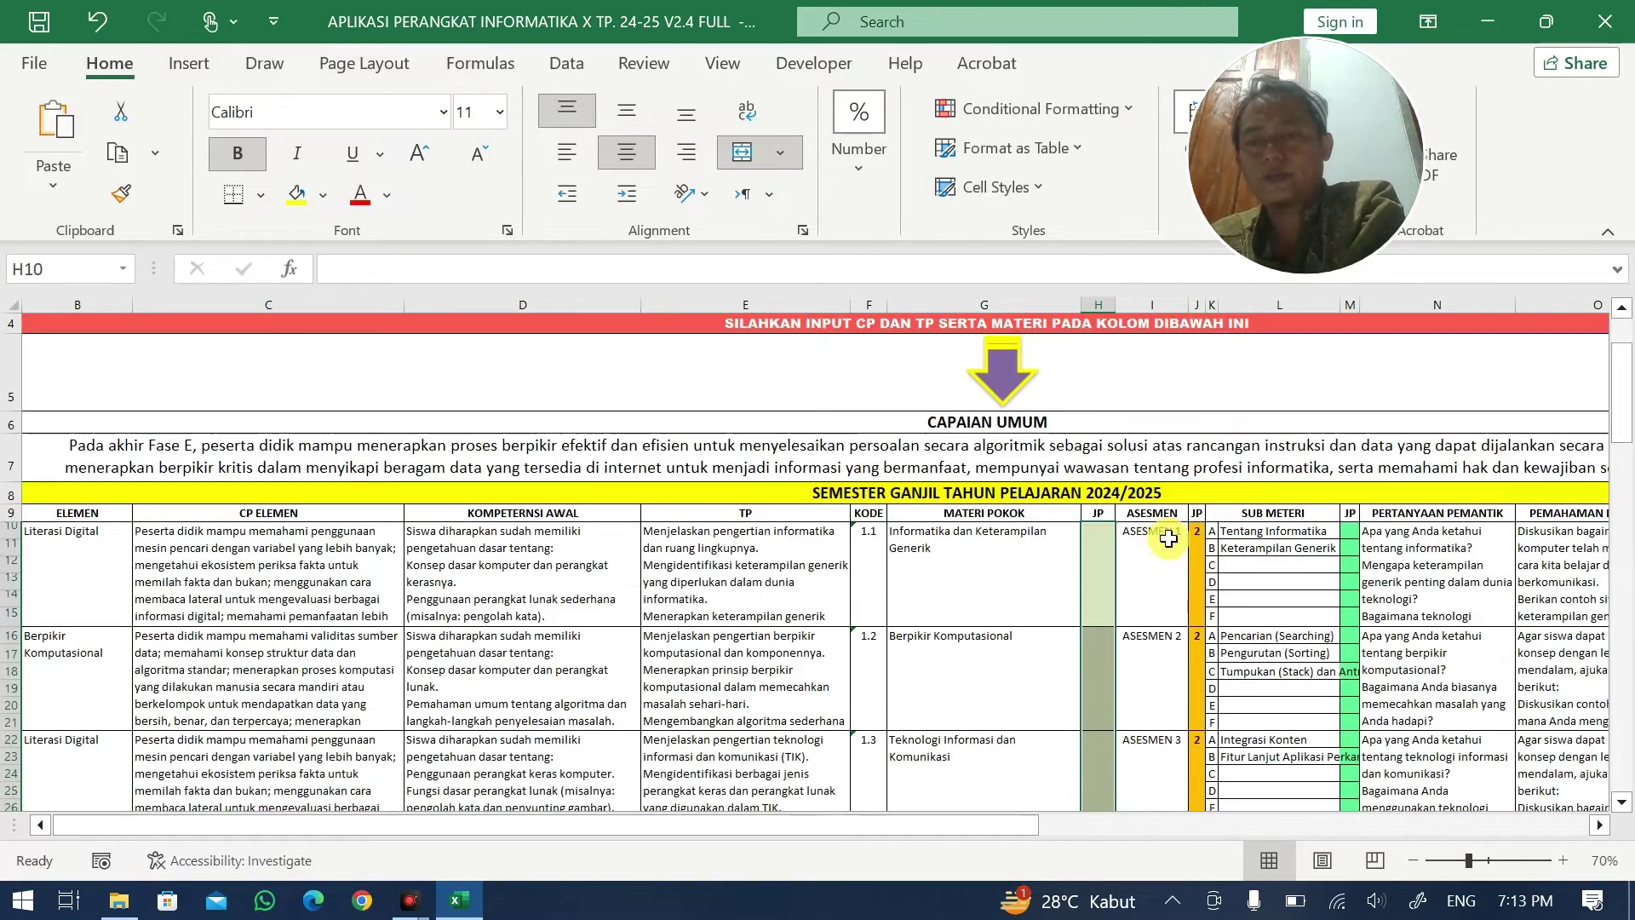
- Compare the assessment JP entries of the odd semester with those of the even semester
{"action": "left_click", "coordinate": [1195, 530]}
{"action": "left_click_drag", "start_coordinate": [1195, 530], "coordinate": [1189, 773]}
{"action": "left_click", "coordinate": [1175, 720]}
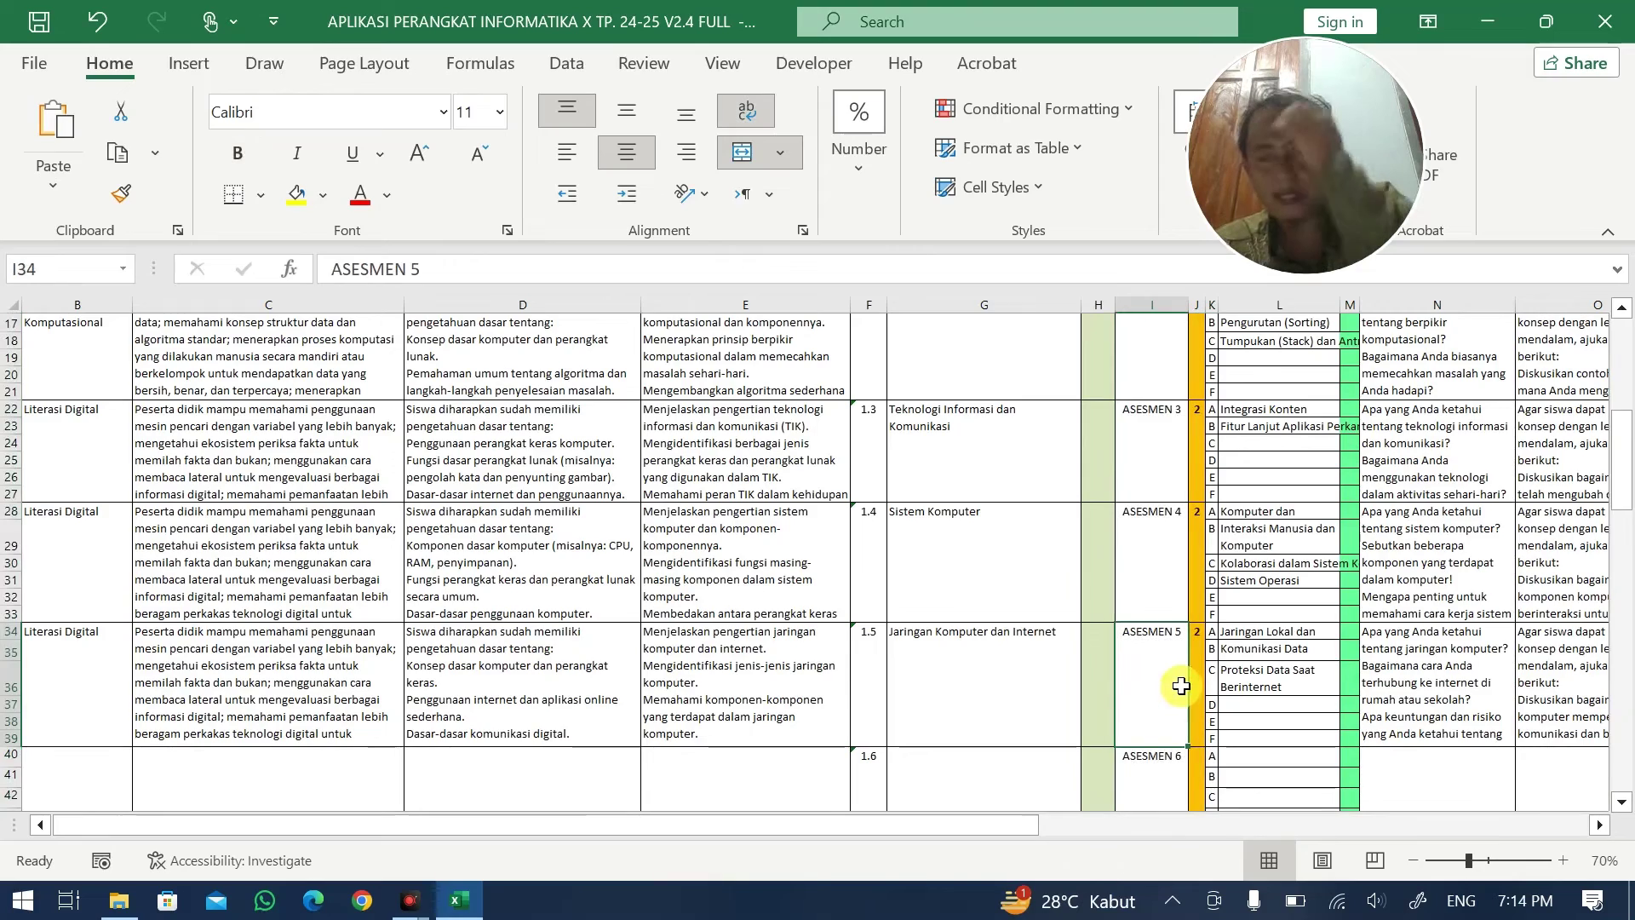
{"action": "scroll", "coordinate": [1180, 686], "scroll_direction": "down", "scroll_amount": 12}
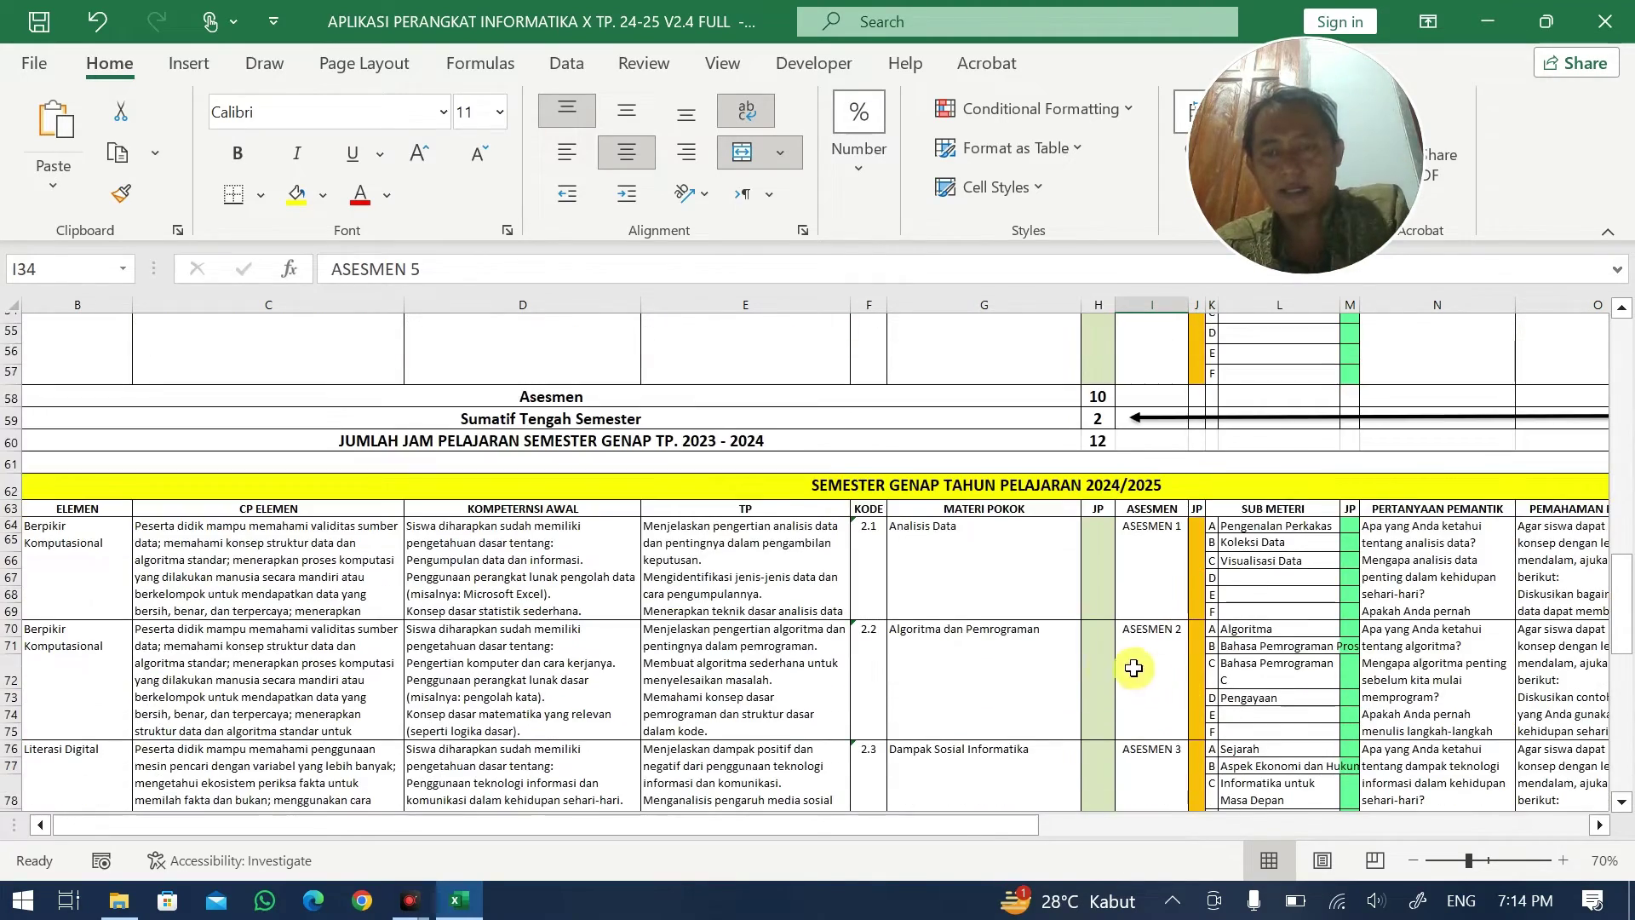
{"action": "scroll", "coordinate": [1106, 554], "scroll_direction": "up", "scroll_amount": 15}
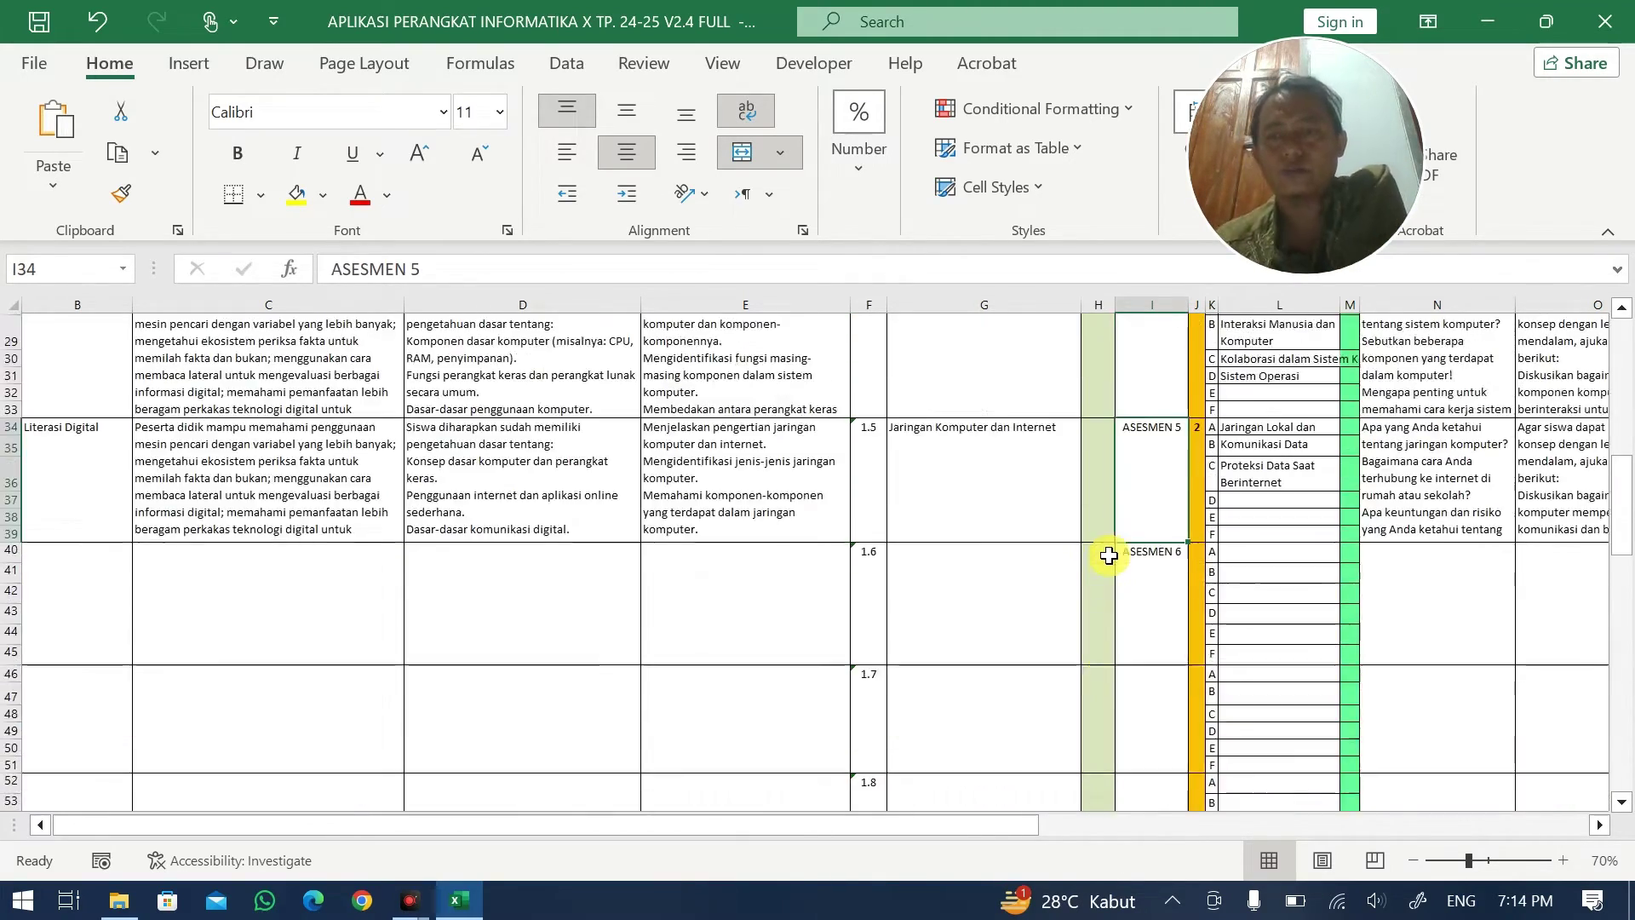
{"action": "scroll", "coordinate": [1184, 553], "scroll_direction": "down", "scroll_amount": 7}
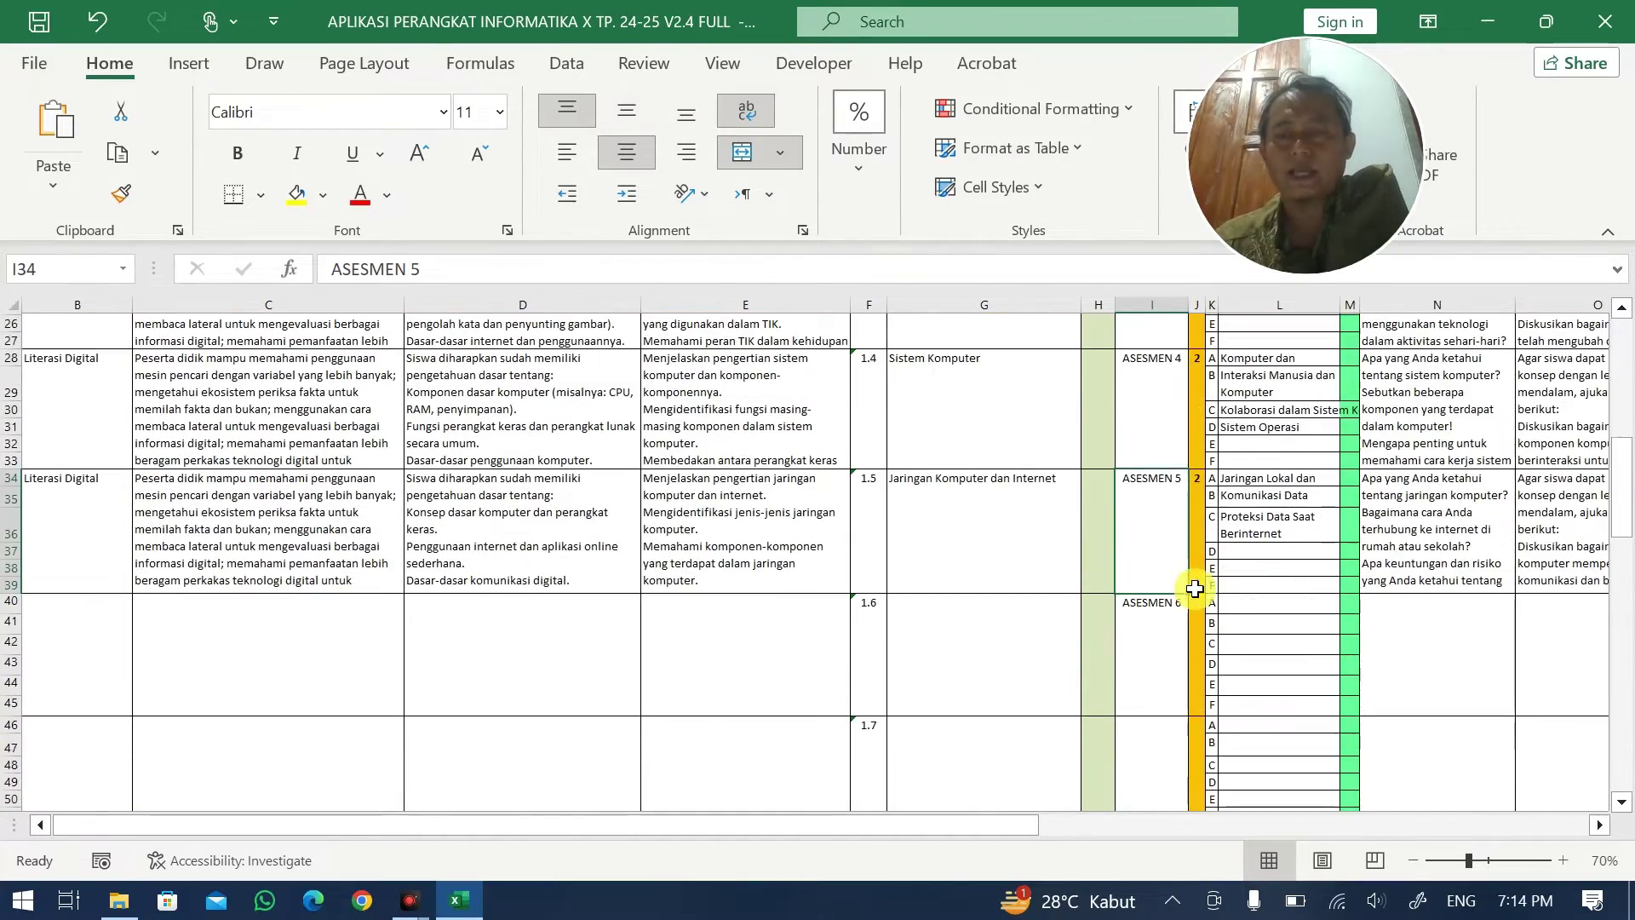
- Enter 2 JP for each of ASESMEN 1 to 4 in the even-semester table
{"action": "left_click", "coordinate": [1192, 525]}
{"action": "scroll", "coordinate": [1181, 613], "scroll_direction": "down", "scroll_amount": 7}
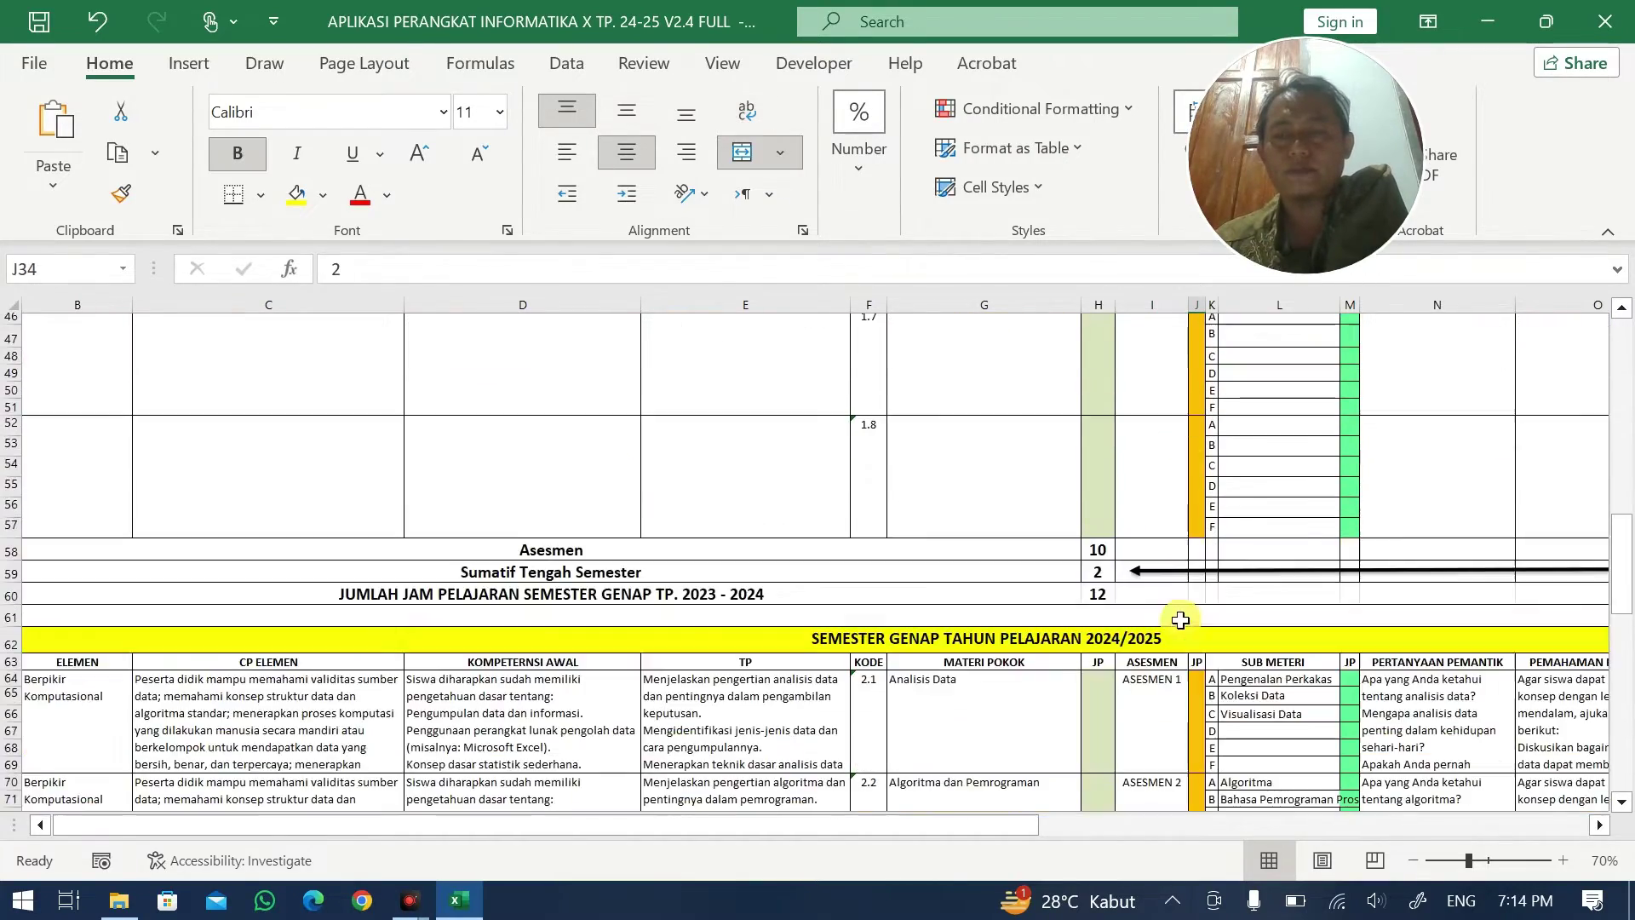
{"action": "type", "text": "2"}
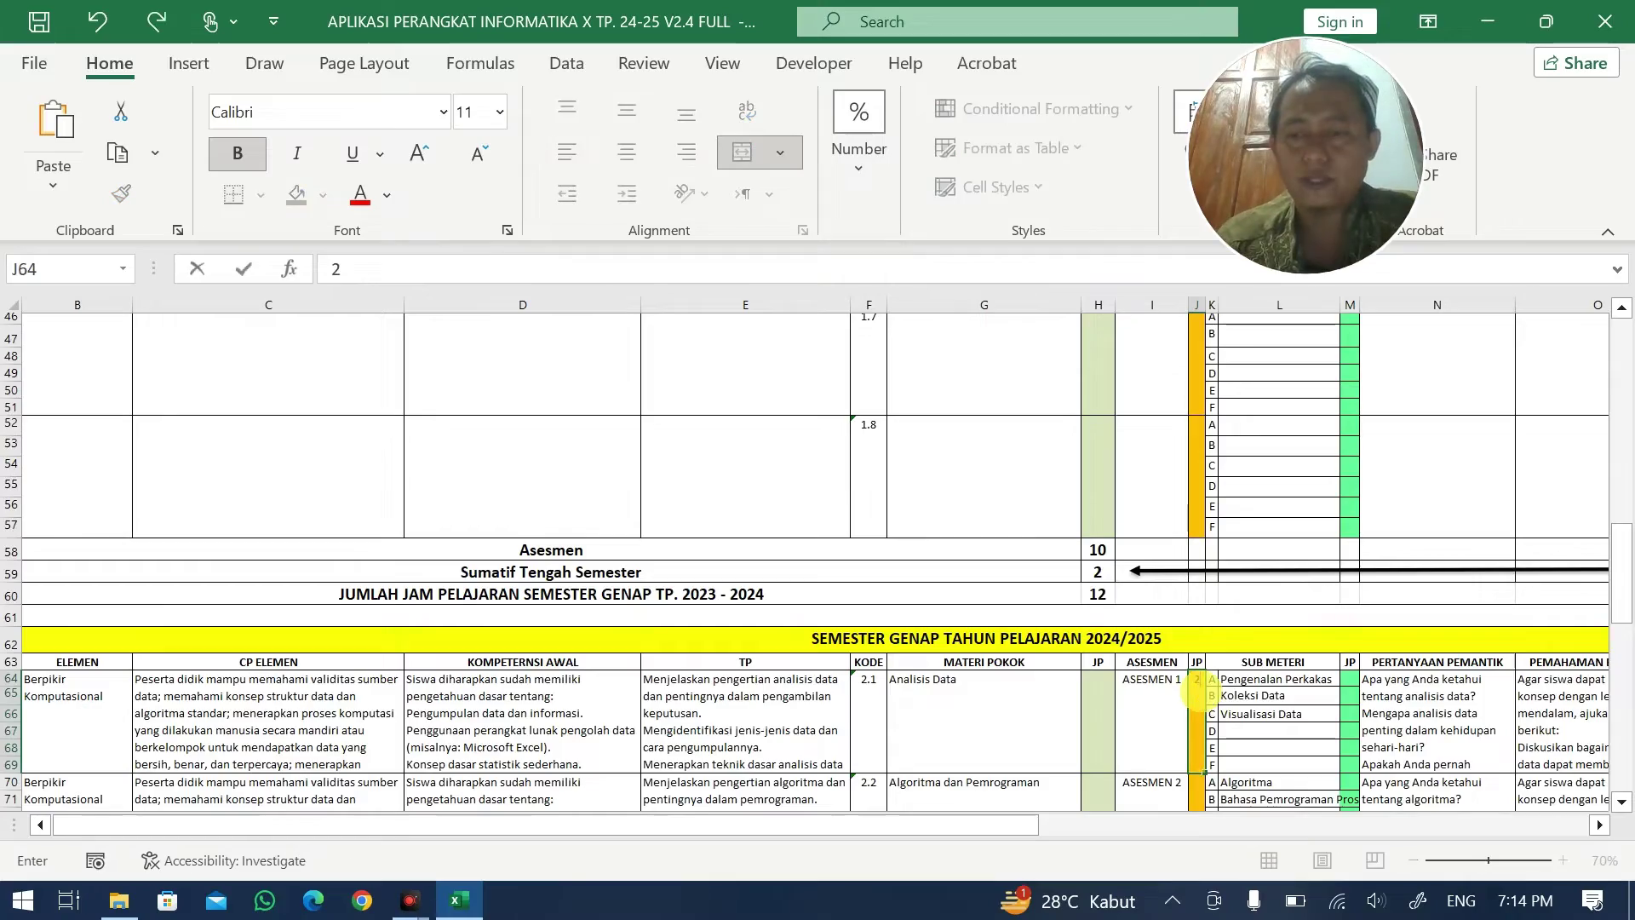
{"action": "key", "text": "Return"}
{"action": "type", "text": "2"}
{"action": "key", "text": "Return"}
{"action": "type", "text": "2"}
{"action": "key", "text": "Return"}
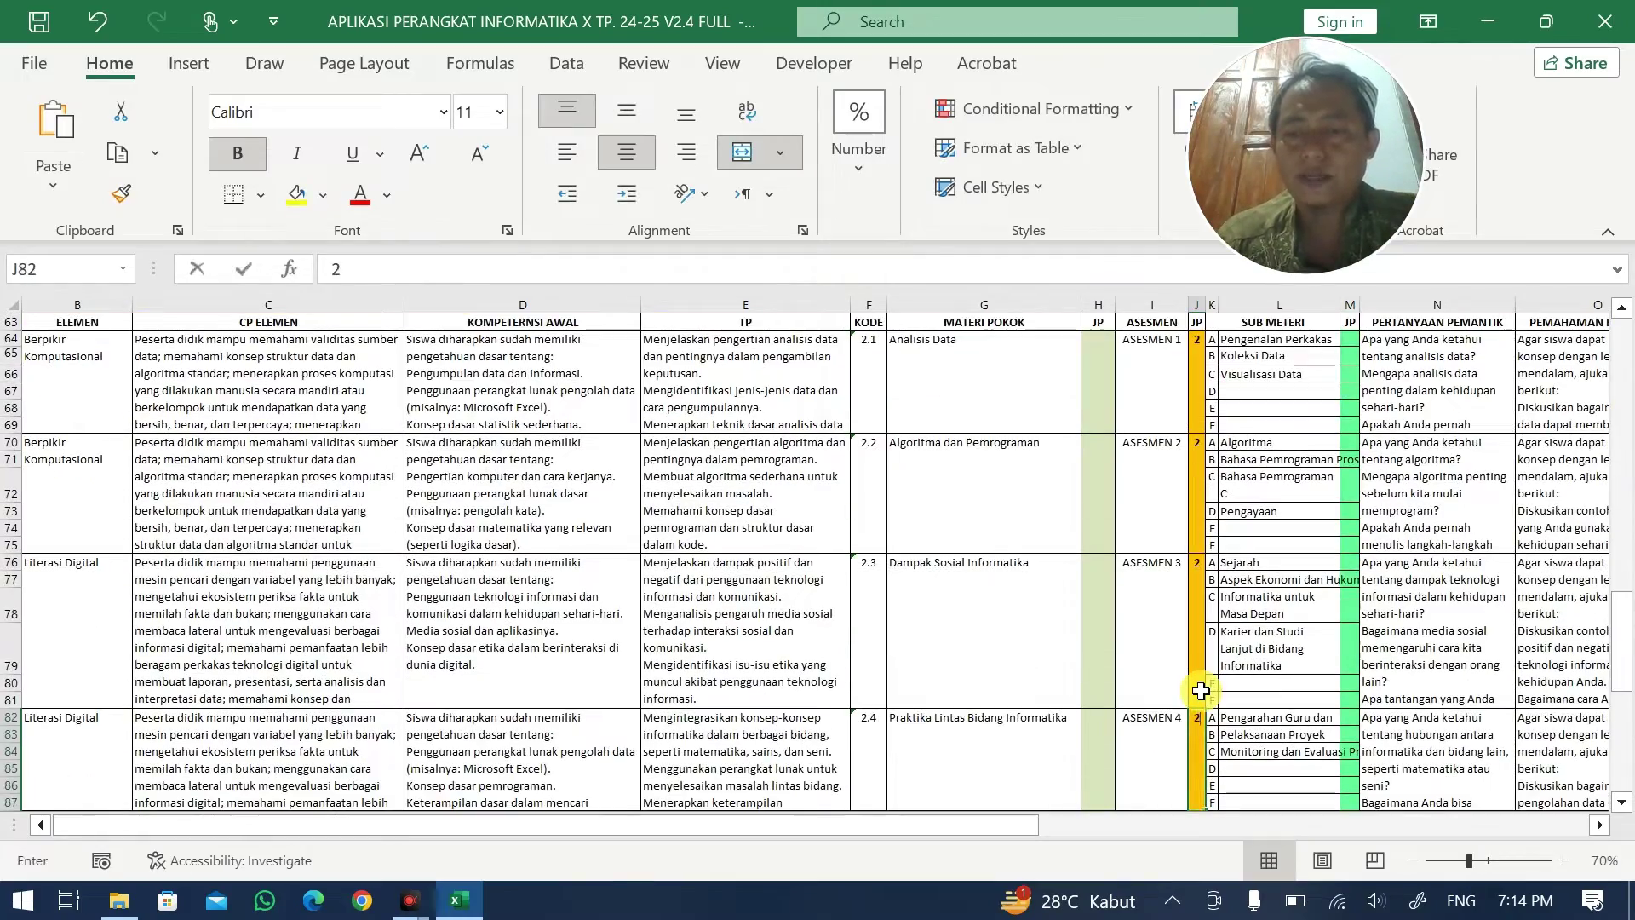
{"action": "key", "text": "Return"}
{"action": "key", "text": "Return"}
{"action": "scroll", "coordinate": [1193, 681], "scroll_direction": "down", "scroll_amount": 10}
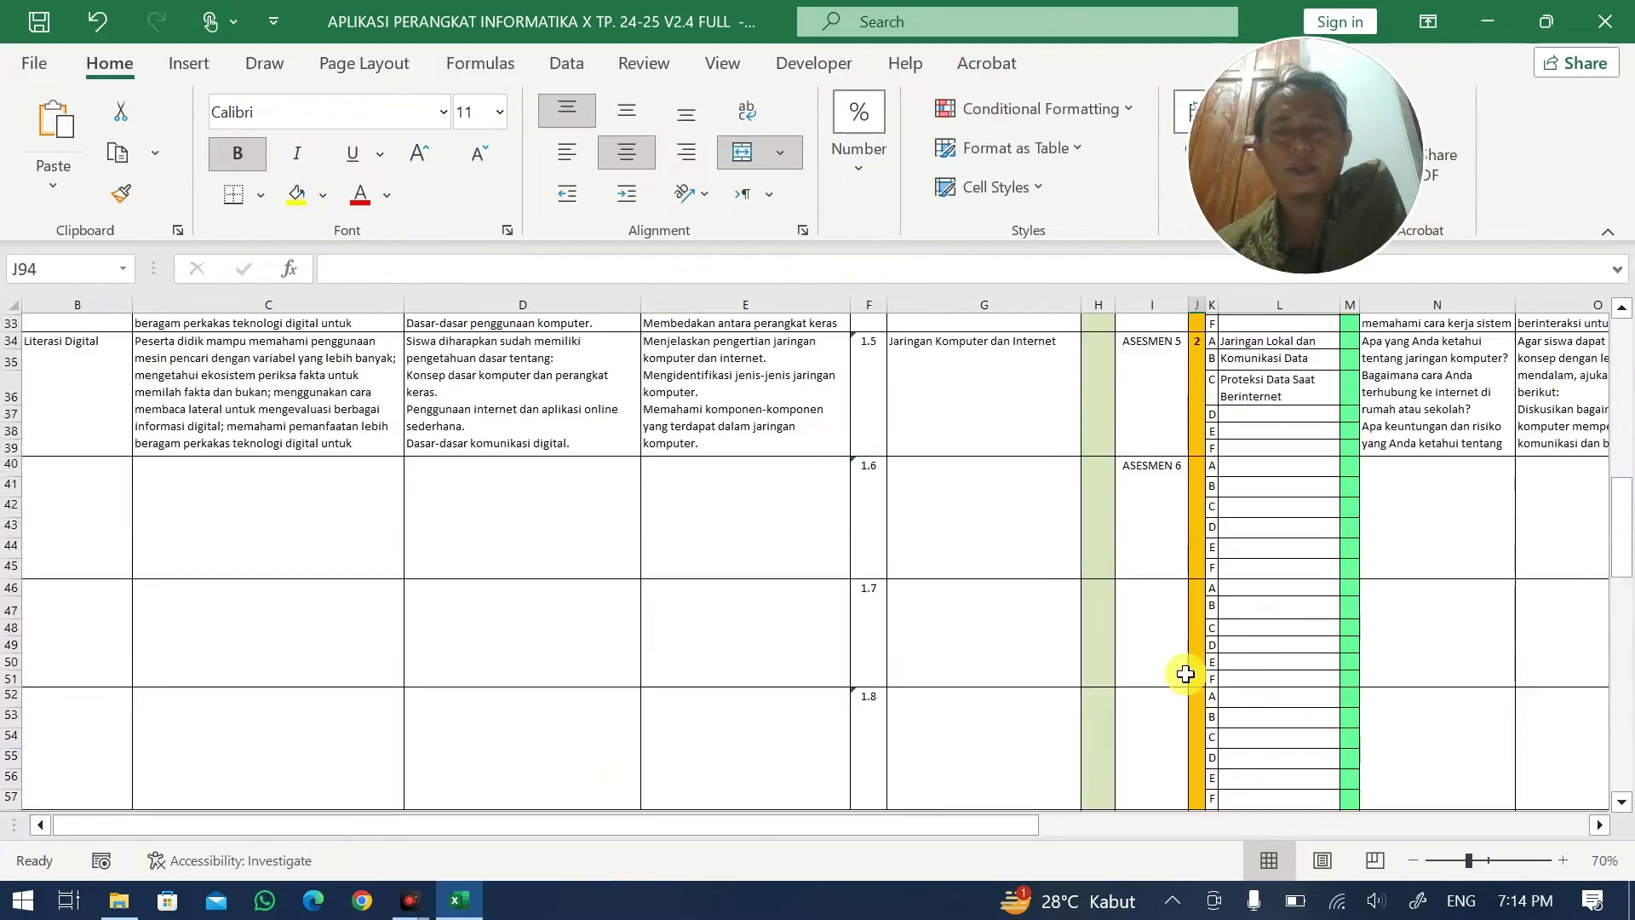
- Review the odd-semester table on the input sheet, including its assessment JP, emptied JP column and learning sources
{"action": "scroll", "coordinate": [1186, 674], "scroll_direction": "up", "scroll_amount": 3}
{"action": "scroll", "coordinate": [1190, 516], "scroll_direction": "up", "scroll_amount": 7}
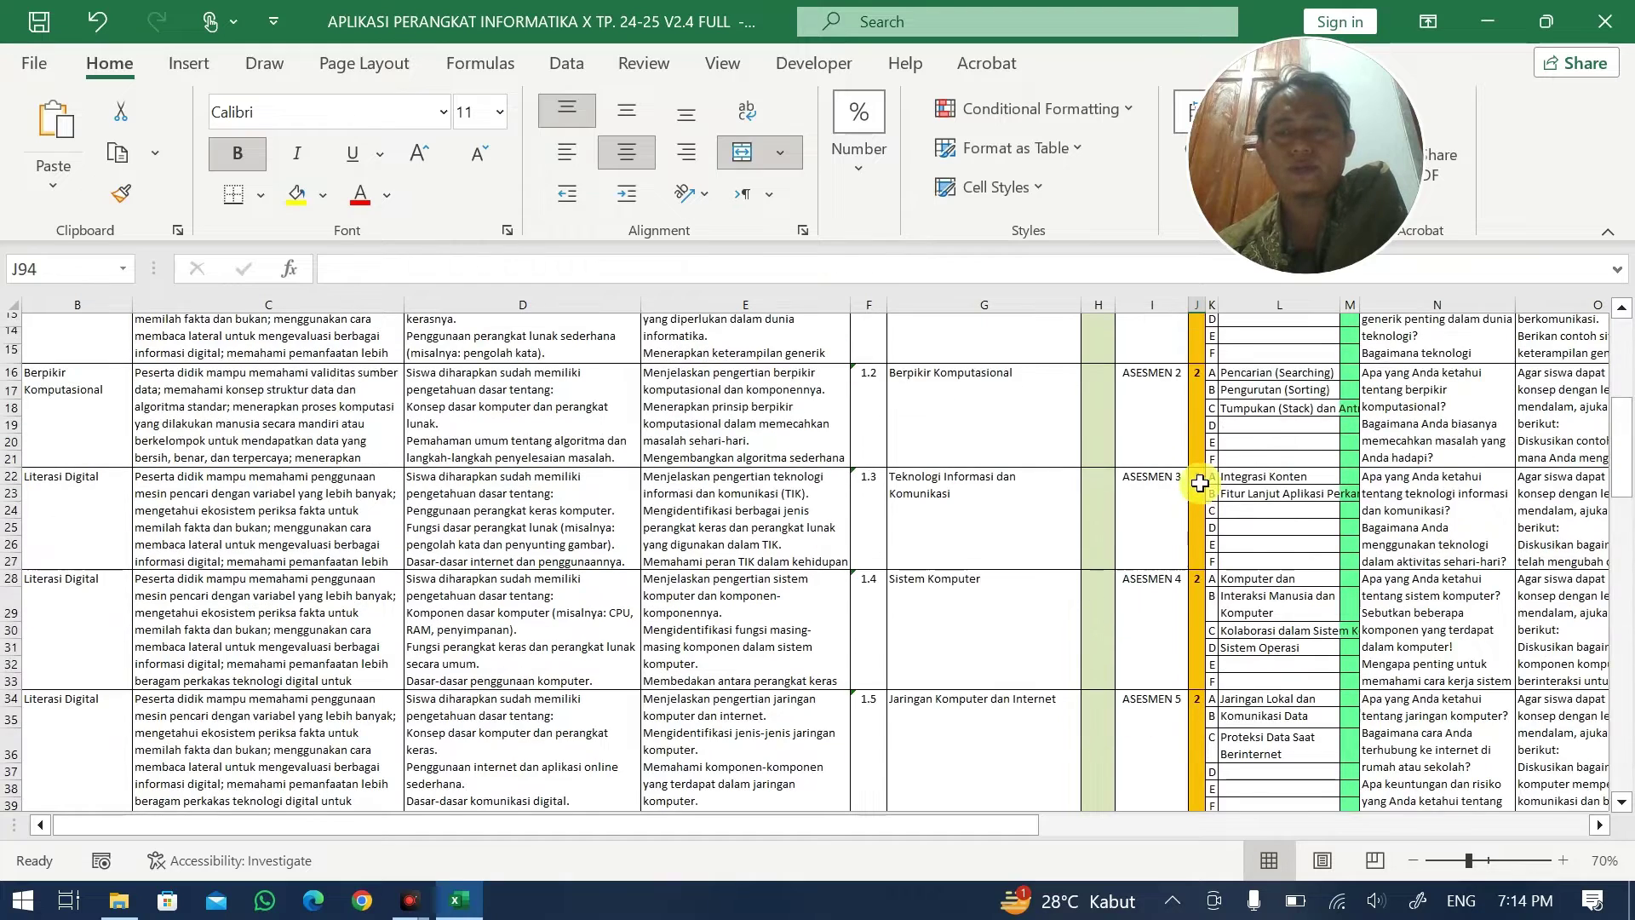
{"action": "left_click", "coordinate": [1198, 432]}
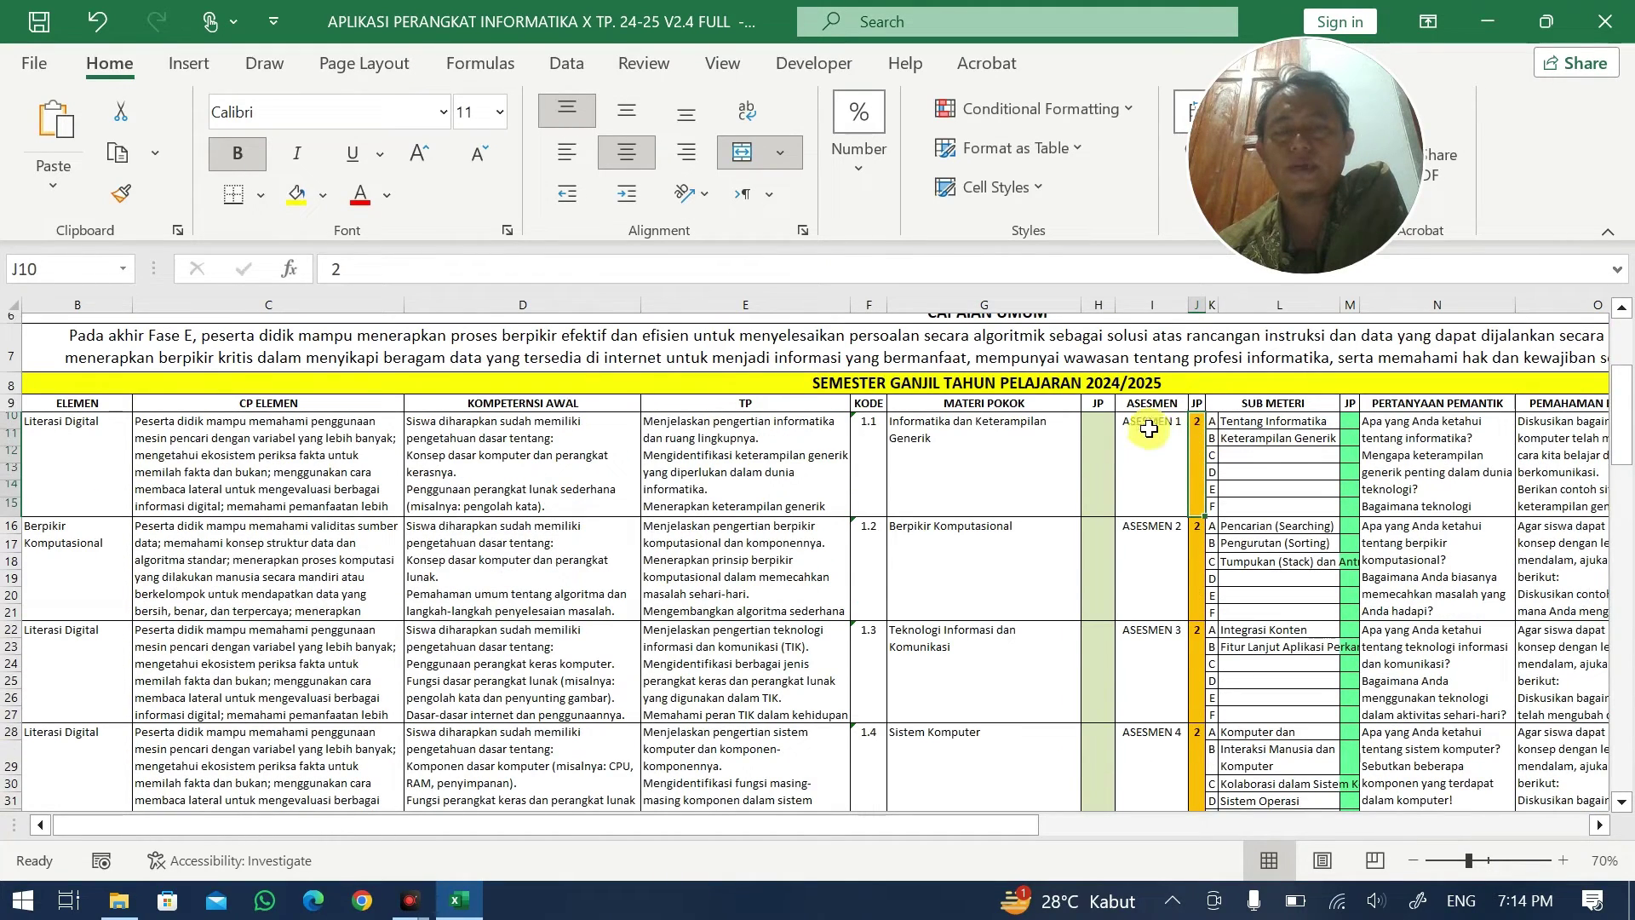
{"action": "left_click_drag", "start_coordinate": [896, 825], "coordinate": [778, 819]}
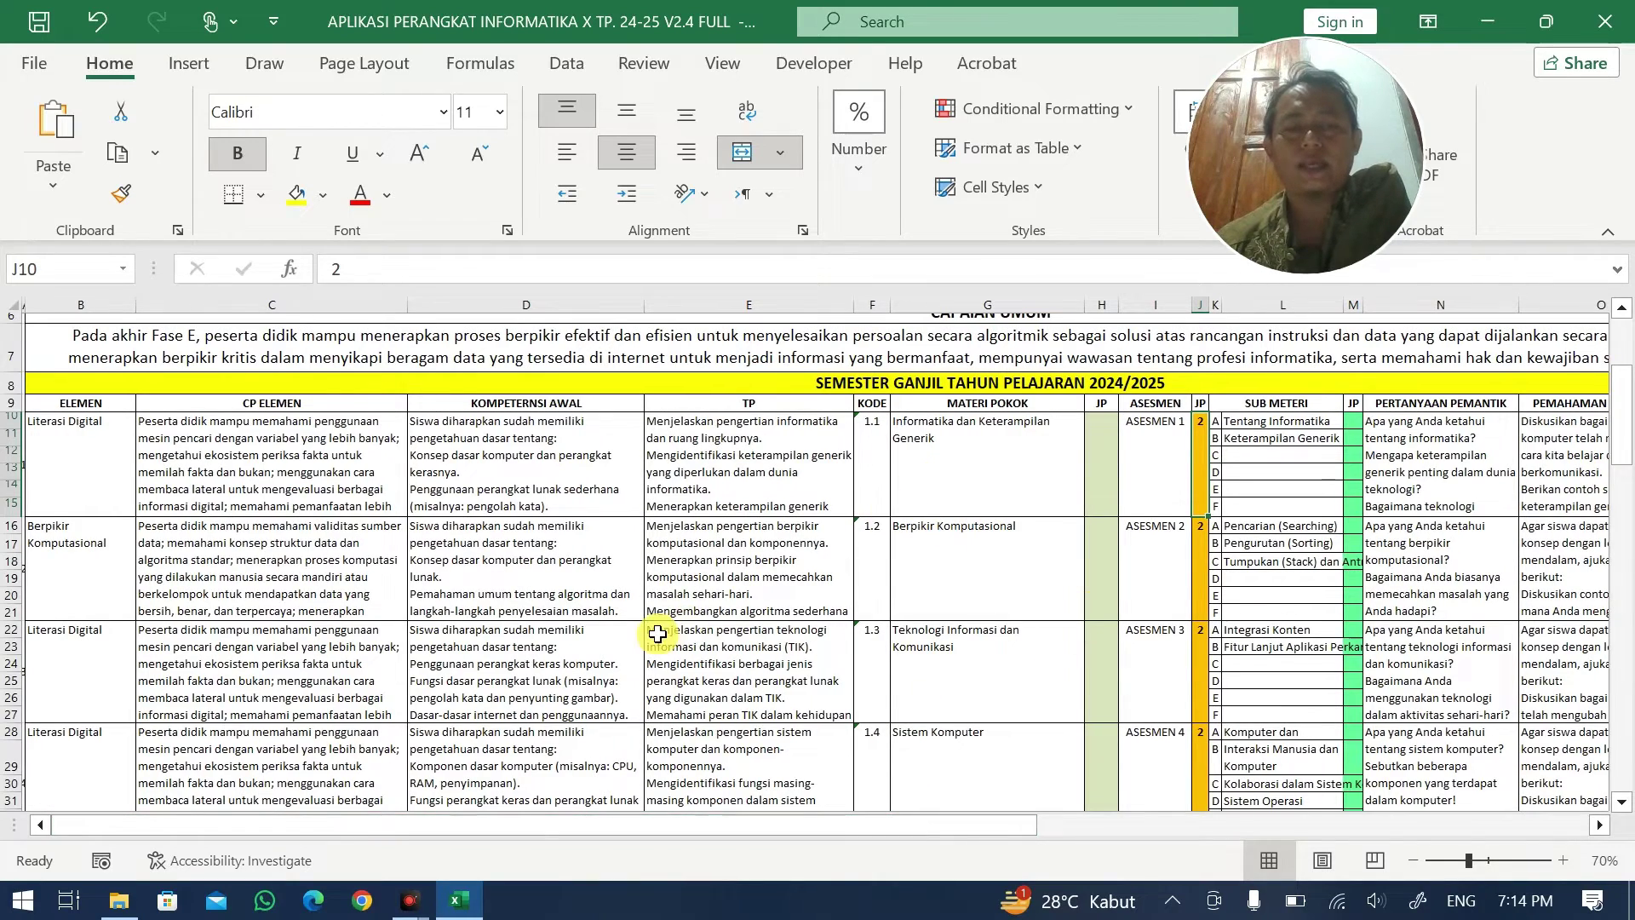
{"action": "scroll", "coordinate": [809, 596], "scroll_direction": "up", "scroll_amount": 2}
{"action": "left_click_drag", "start_coordinate": [774, 832], "coordinate": [843, 824]}
{"action": "scroll", "coordinate": [949, 642], "scroll_direction": "down", "scroll_amount": 1}
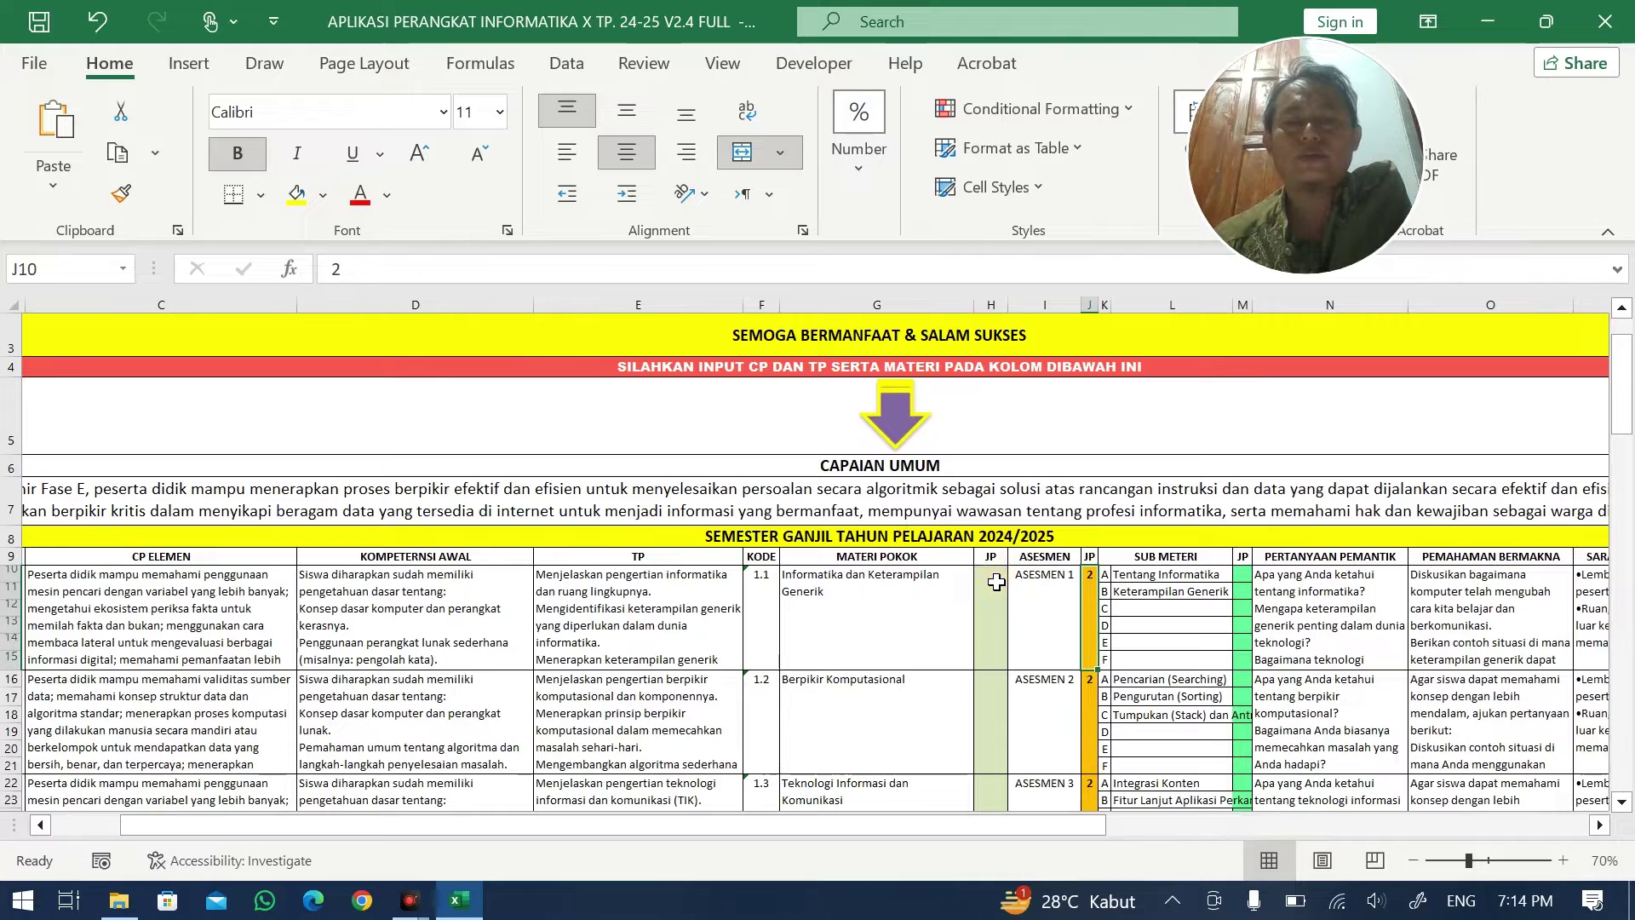
{"action": "left_click", "coordinate": [991, 579]}
{"action": "scroll", "coordinate": [975, 593], "scroll_direction": "down", "scroll_amount": 1}
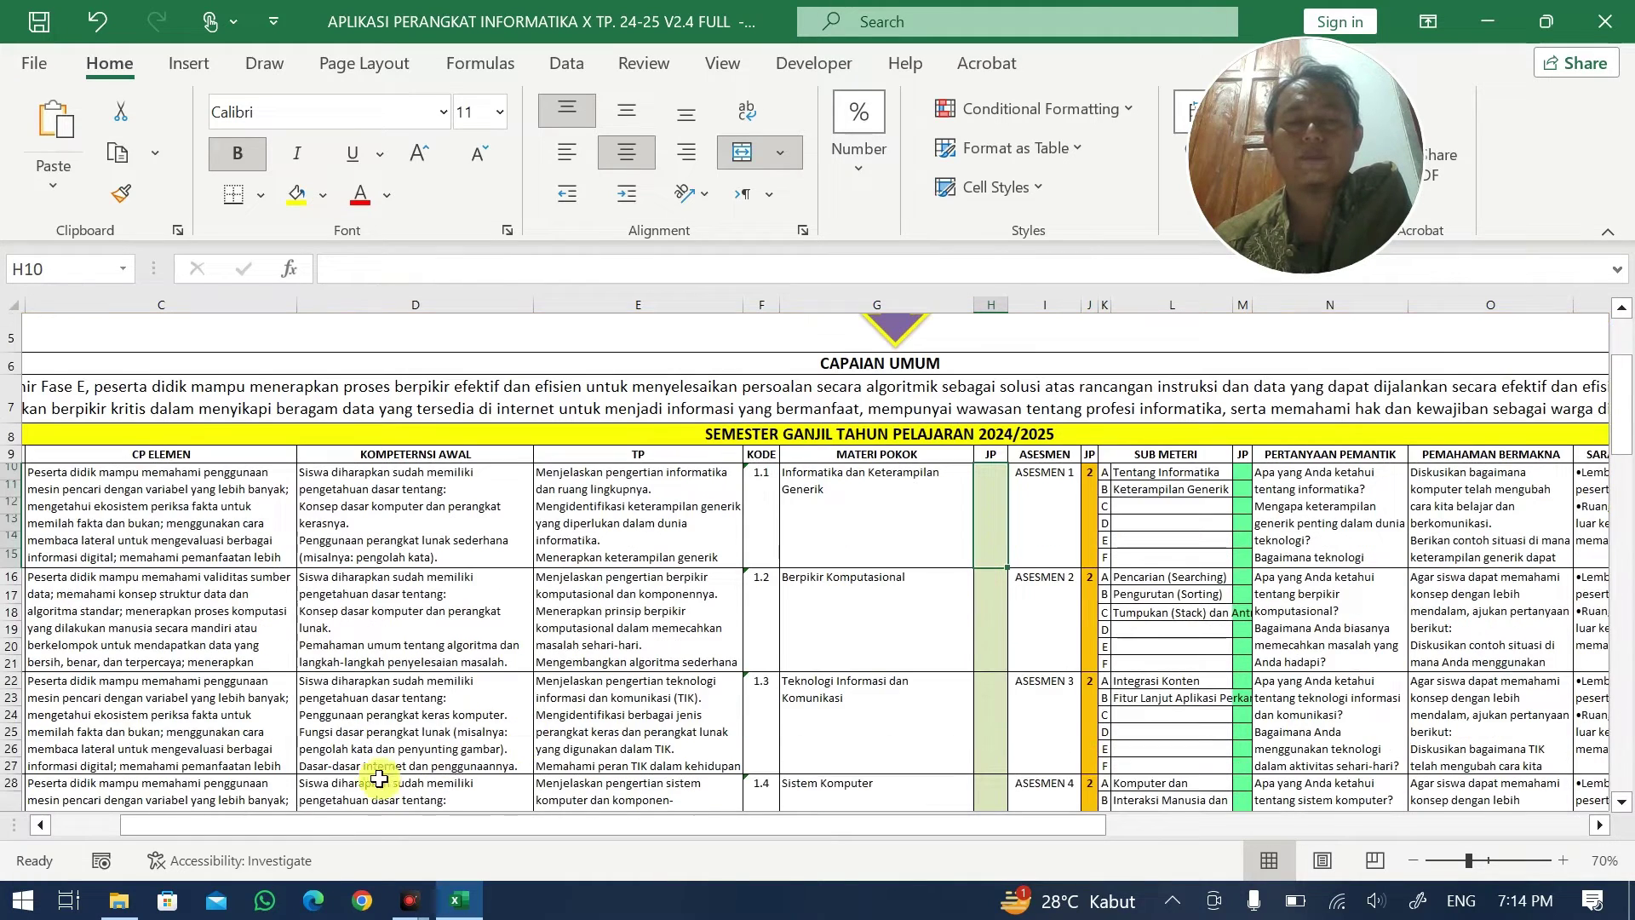
{"action": "scroll", "coordinate": [379, 779], "scroll_direction": "up", "scroll_amount": 2}
{"action": "left_click_drag", "start_coordinate": [249, 826], "coordinate": [537, 819]}
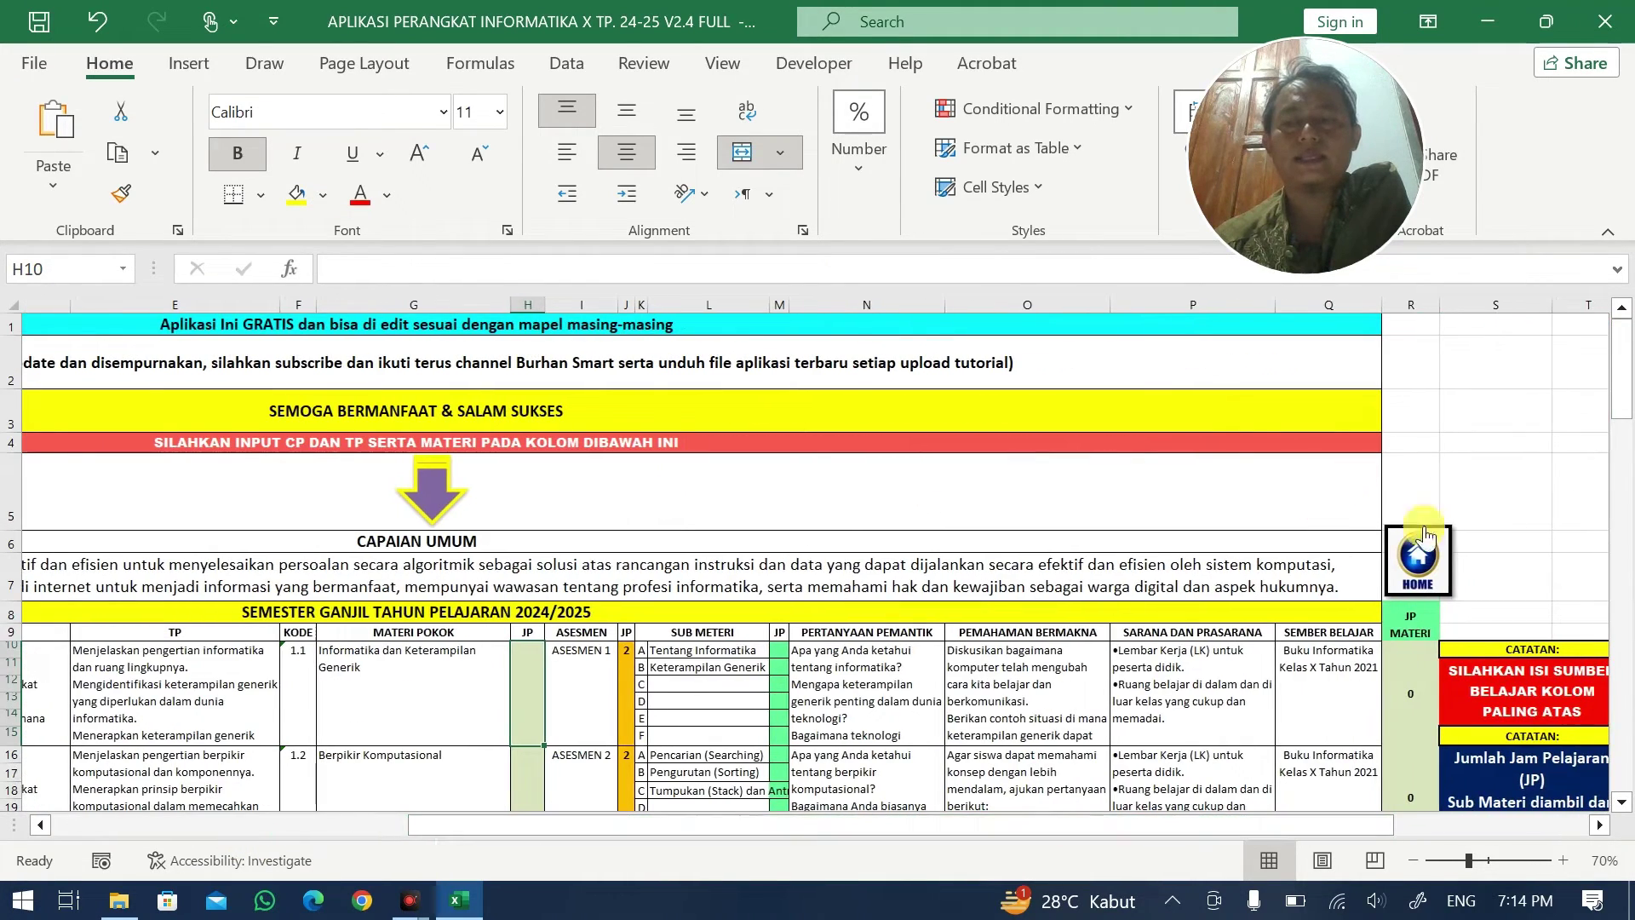
- Return to the home menu, open the RPE 1 sheet and select the weekly-hours multiplier under Banyaknya jam efektif
{"action": "left_click", "coordinate": [1424, 538]}
{"action": "left_click", "coordinate": [108, 538]}
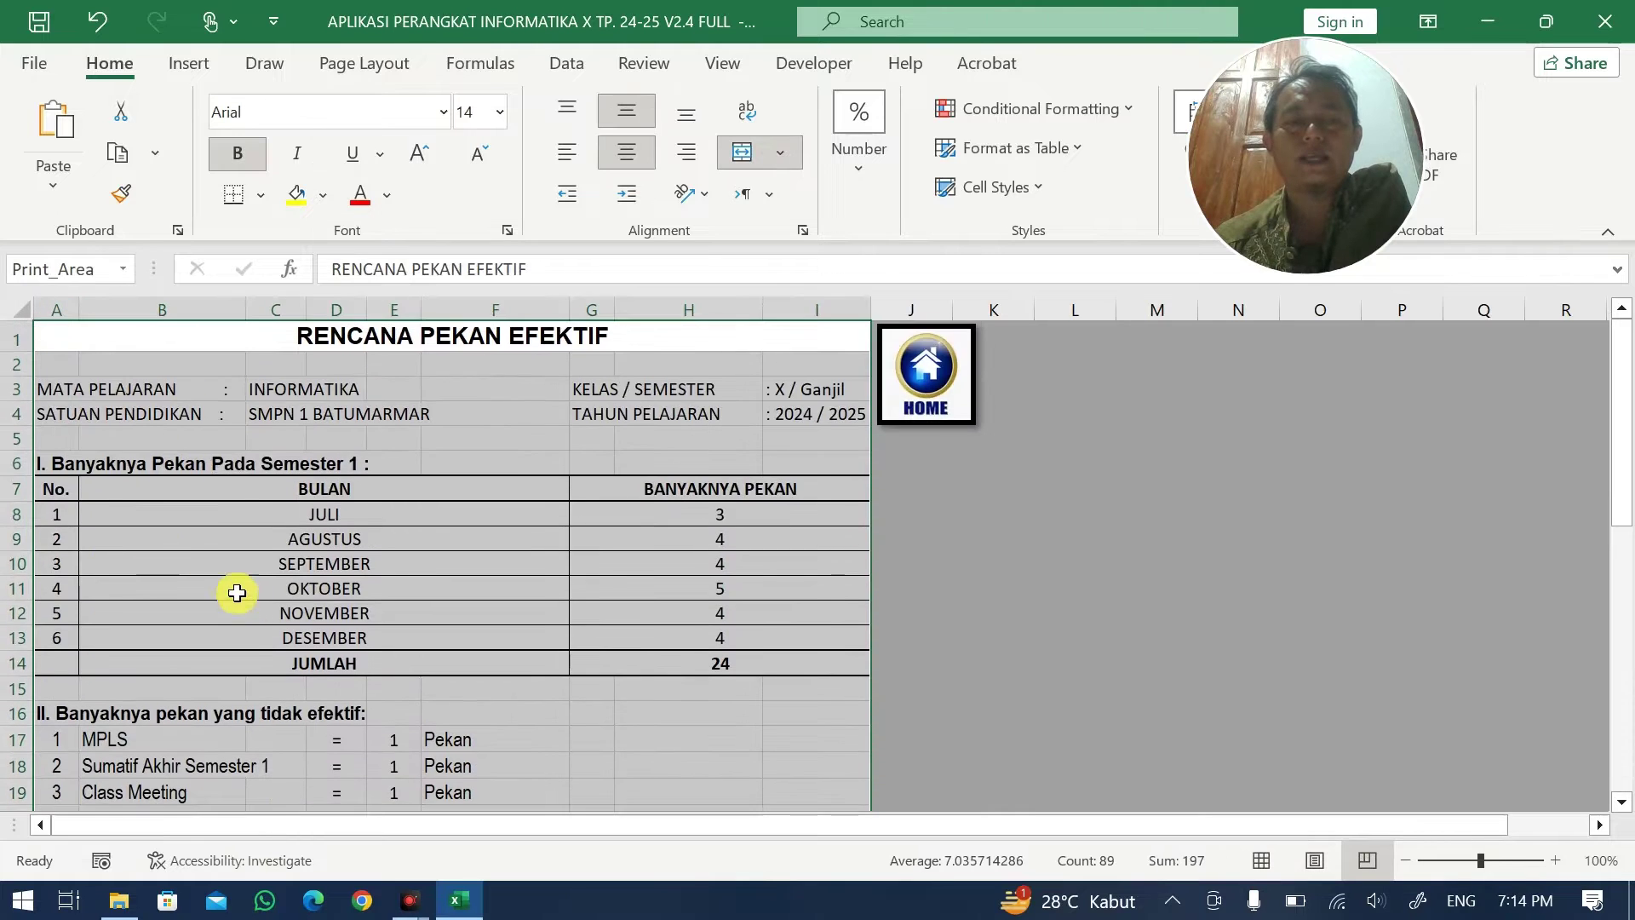
{"action": "scroll", "coordinate": [236, 592], "scroll_direction": "down", "scroll_amount": 5}
{"action": "left_click", "coordinate": [57, 782]}
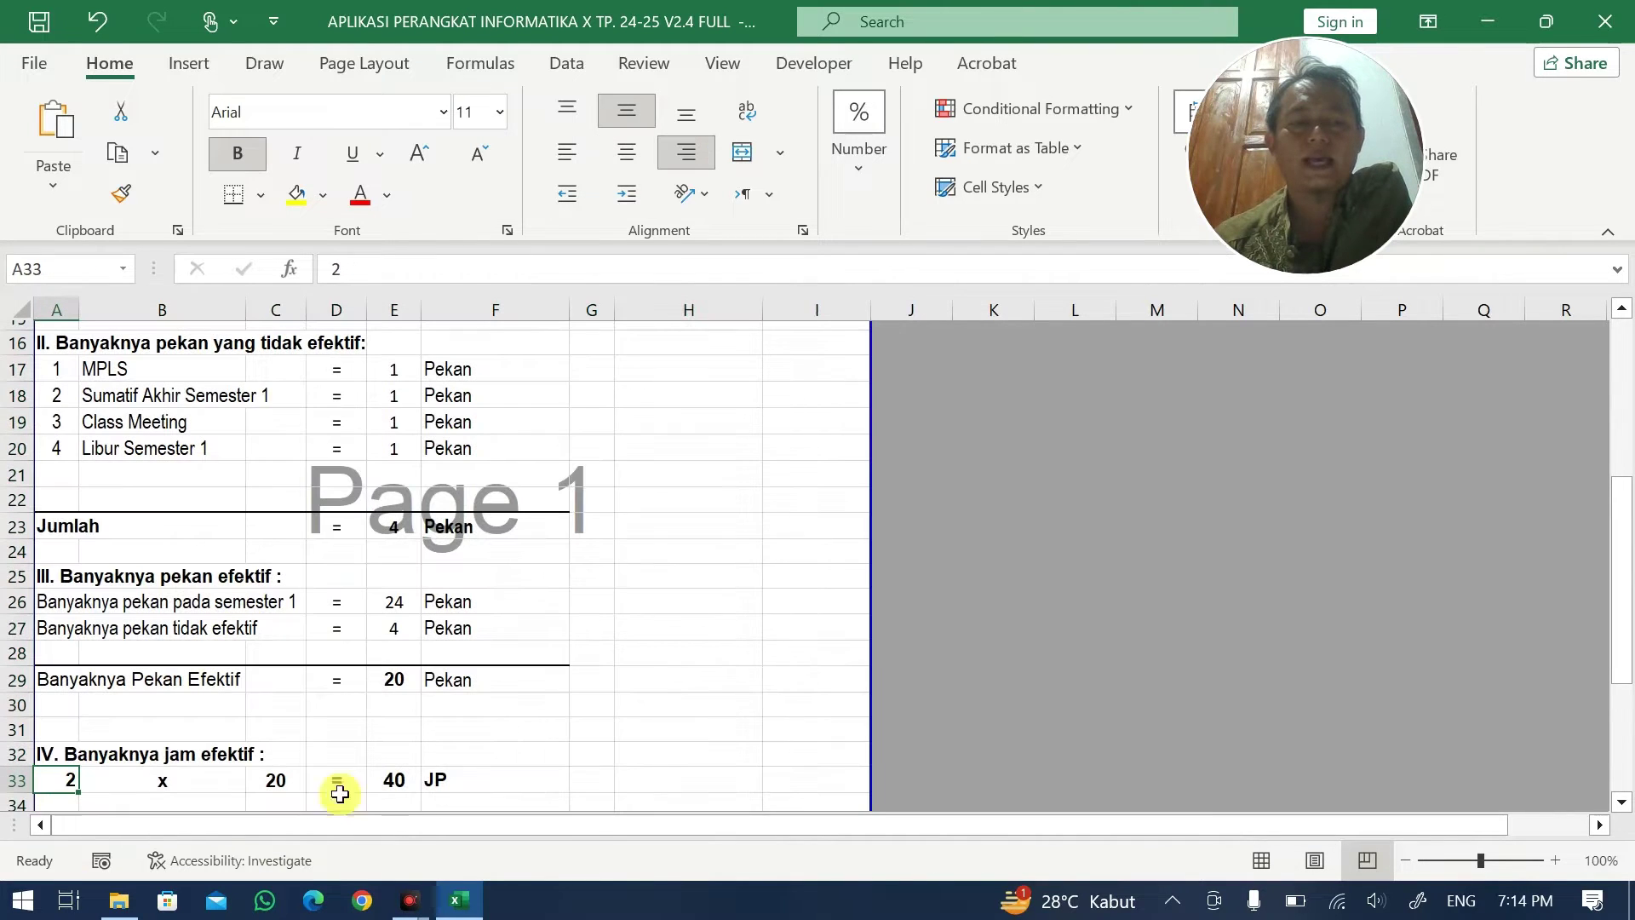
- Switch to Google Chrome with the teacher's profile and maximize the new browser window
{"action": "left_click", "coordinate": [372, 894]}
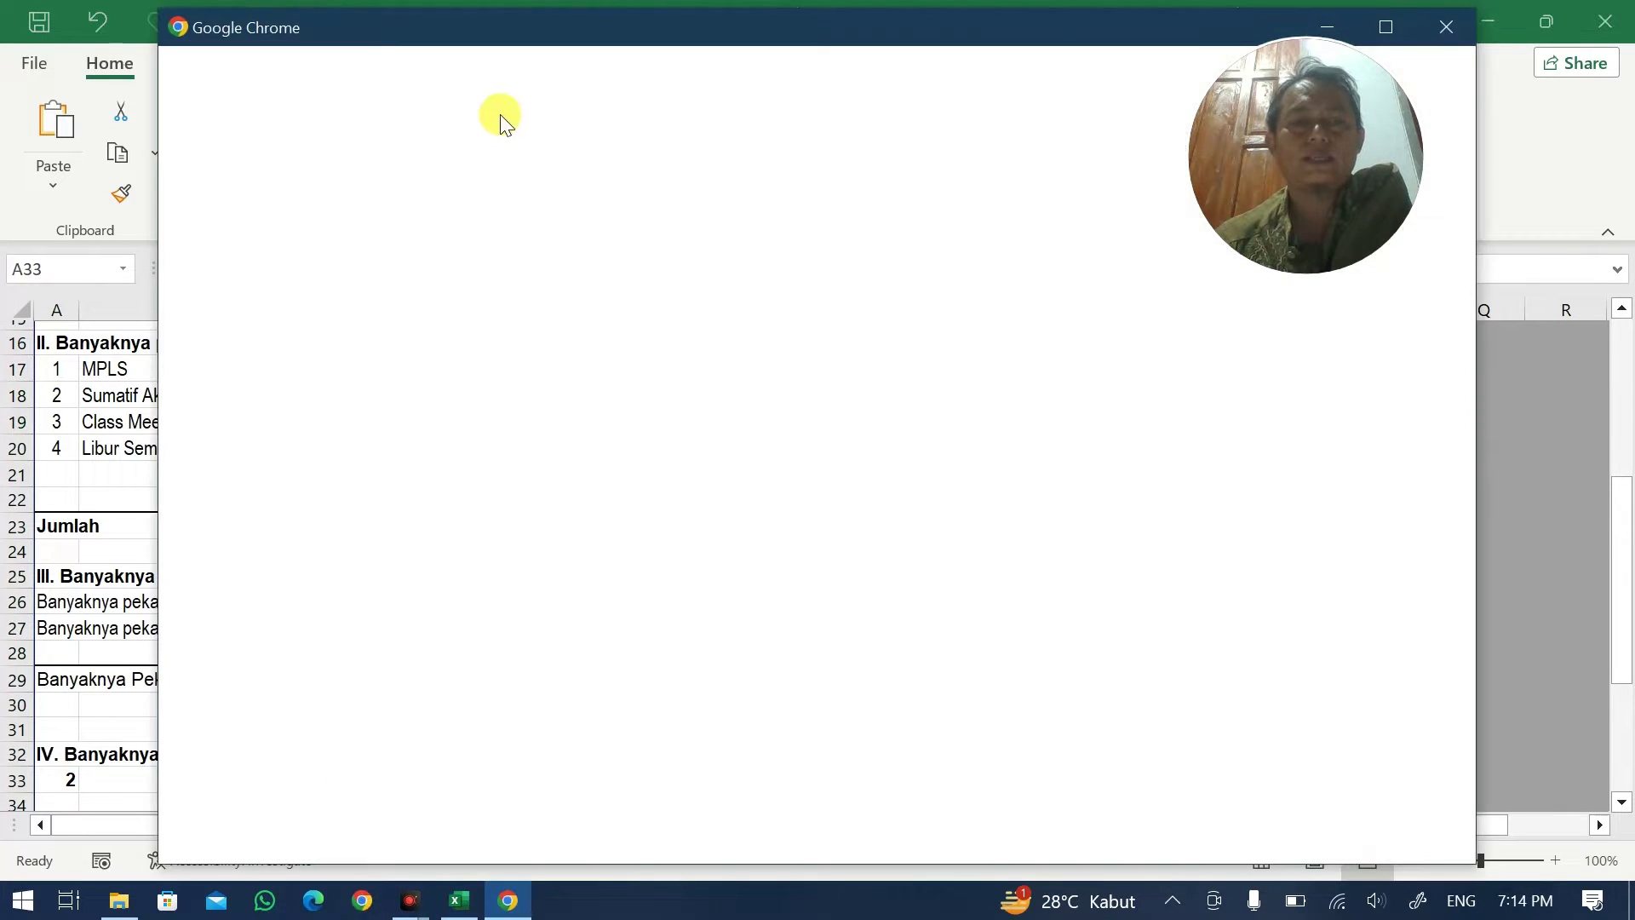
{"action": "left_click", "coordinate": [702, 396]}
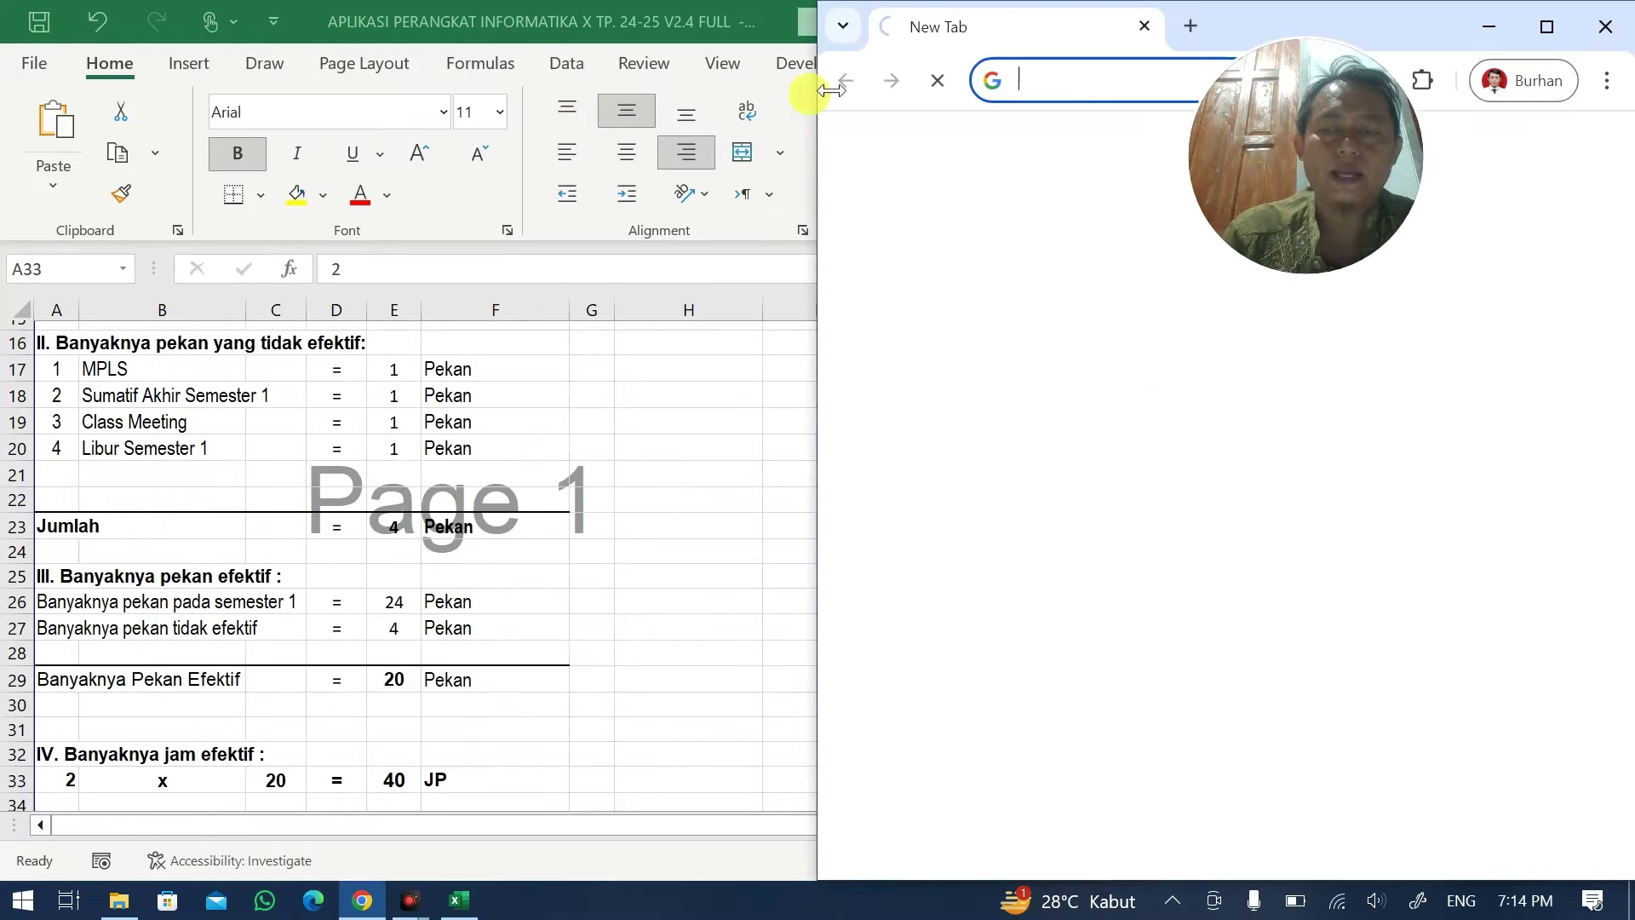
{"action": "left_click", "coordinate": [1547, 27]}
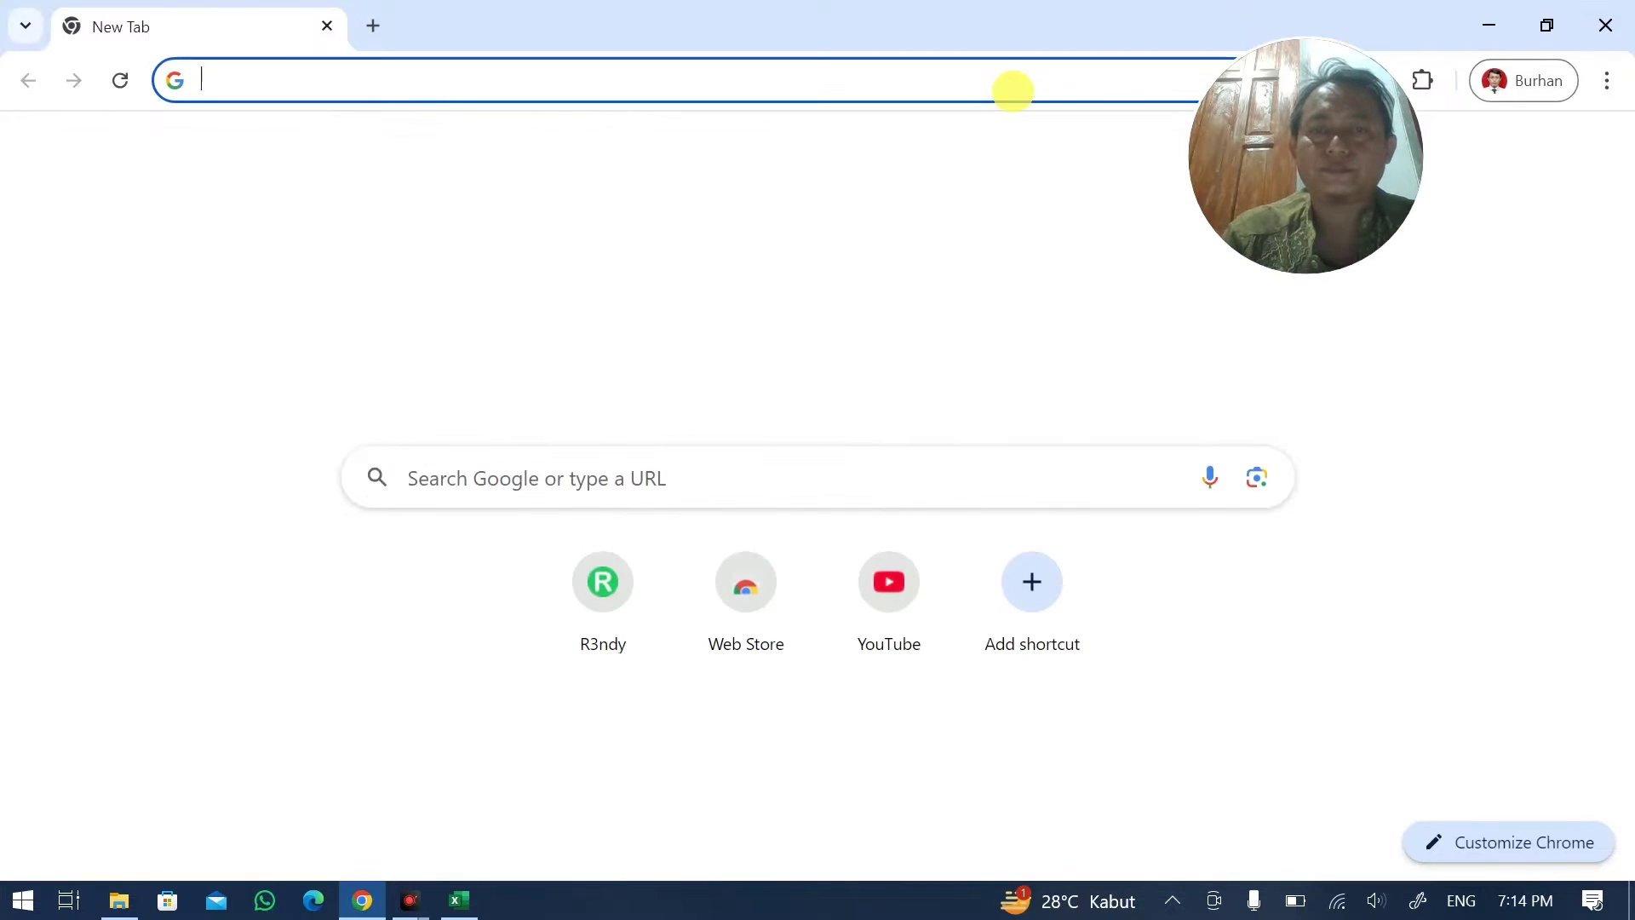
- Search Google Images for "struktur kurikulum merdeka kelas x" and preview the Ringkasanku.com image of the SMA/MA kelas 10 time allocation
{"action": "type", "text": "stru"}
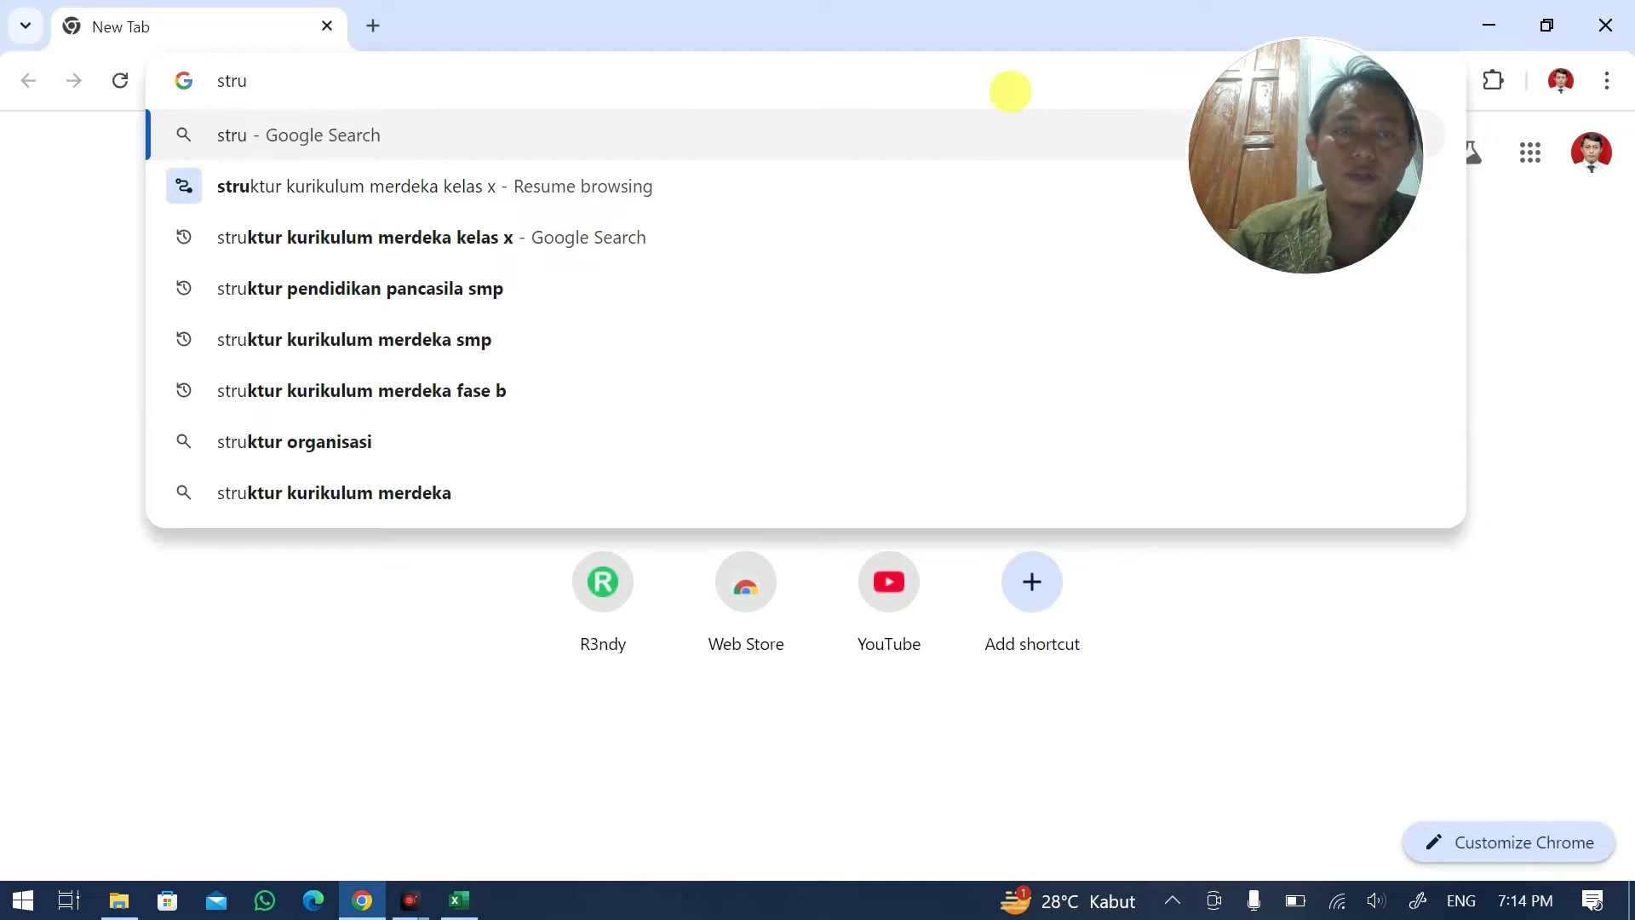
{"action": "left_click", "coordinate": [630, 245]}
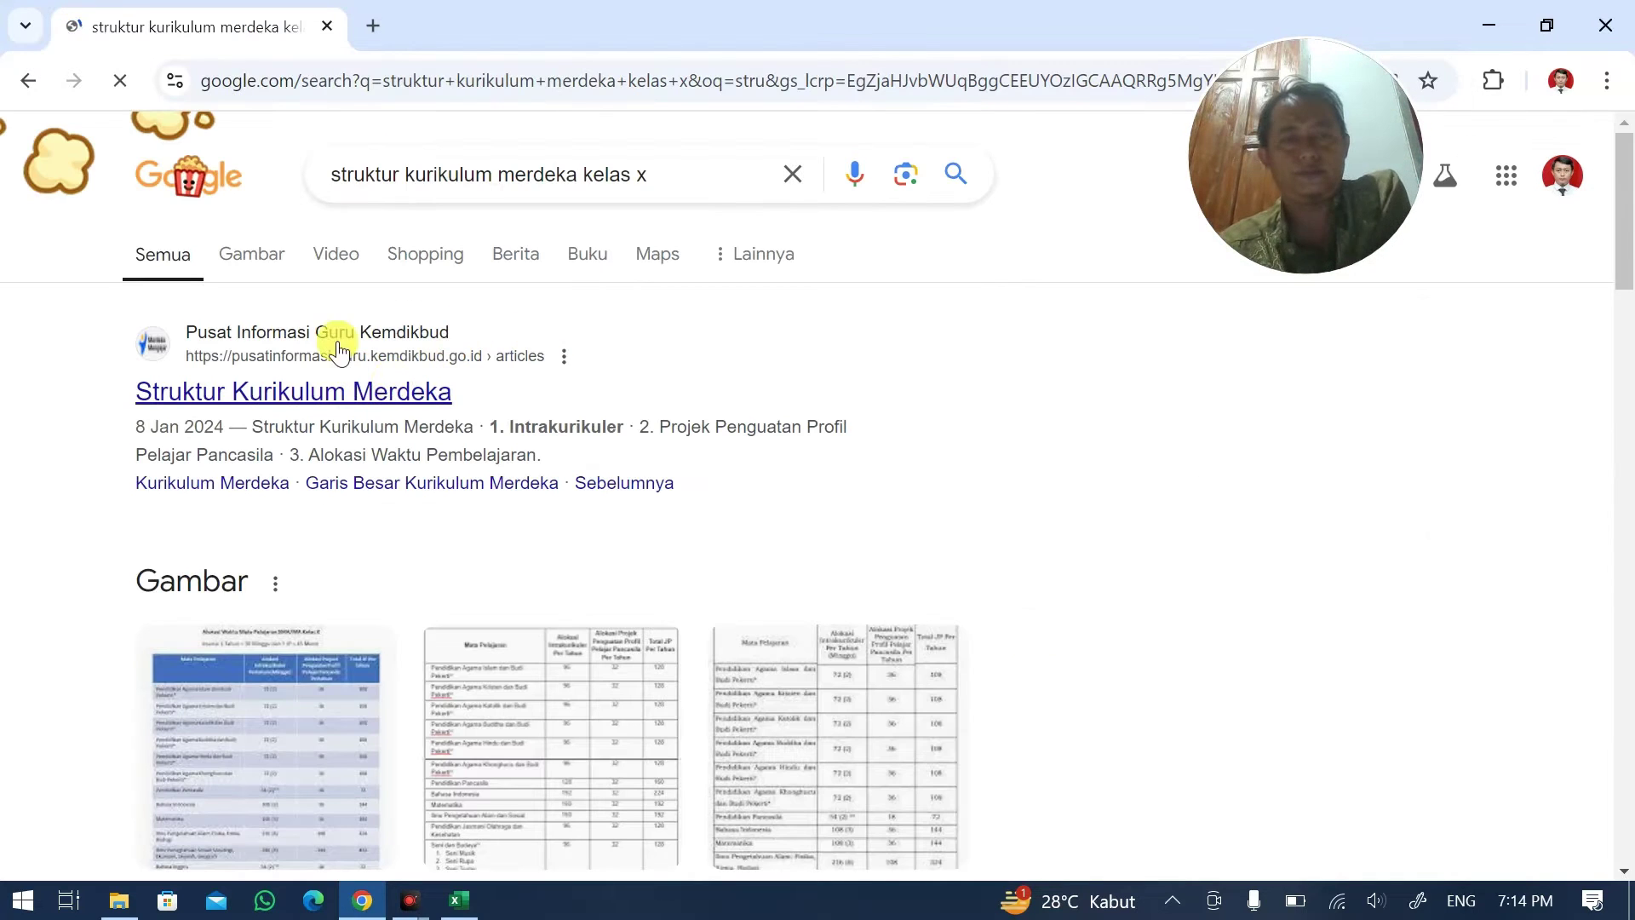
{"action": "left_click", "coordinate": [271, 261]}
{"action": "left_click", "coordinate": [541, 492]}
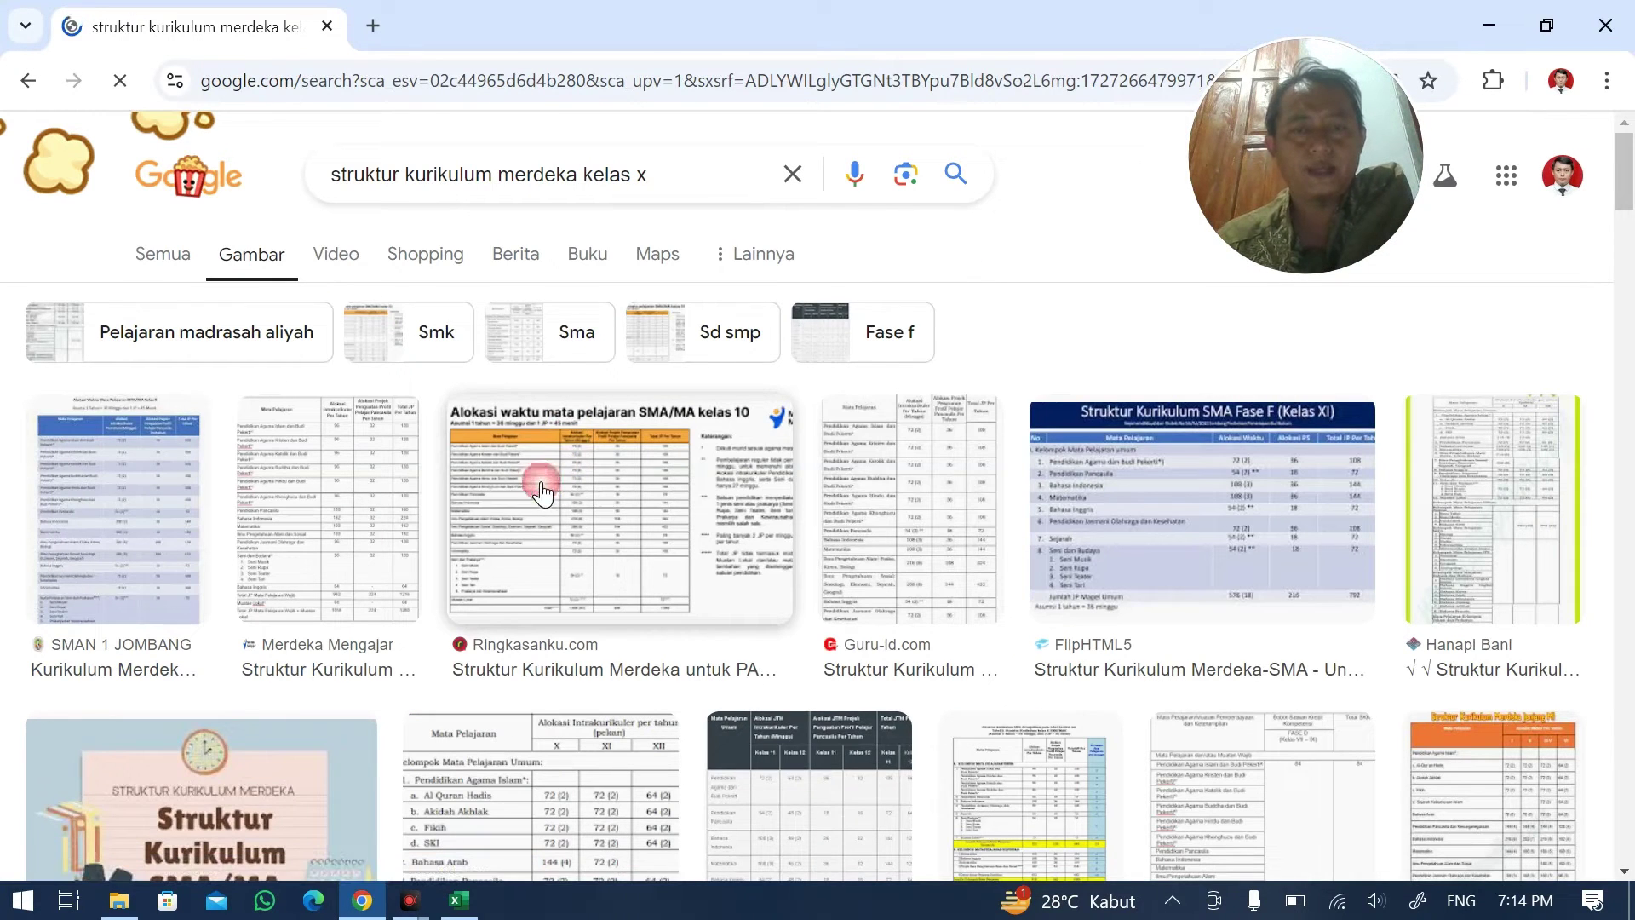
{"action": "left_click", "coordinate": [631, 438]}
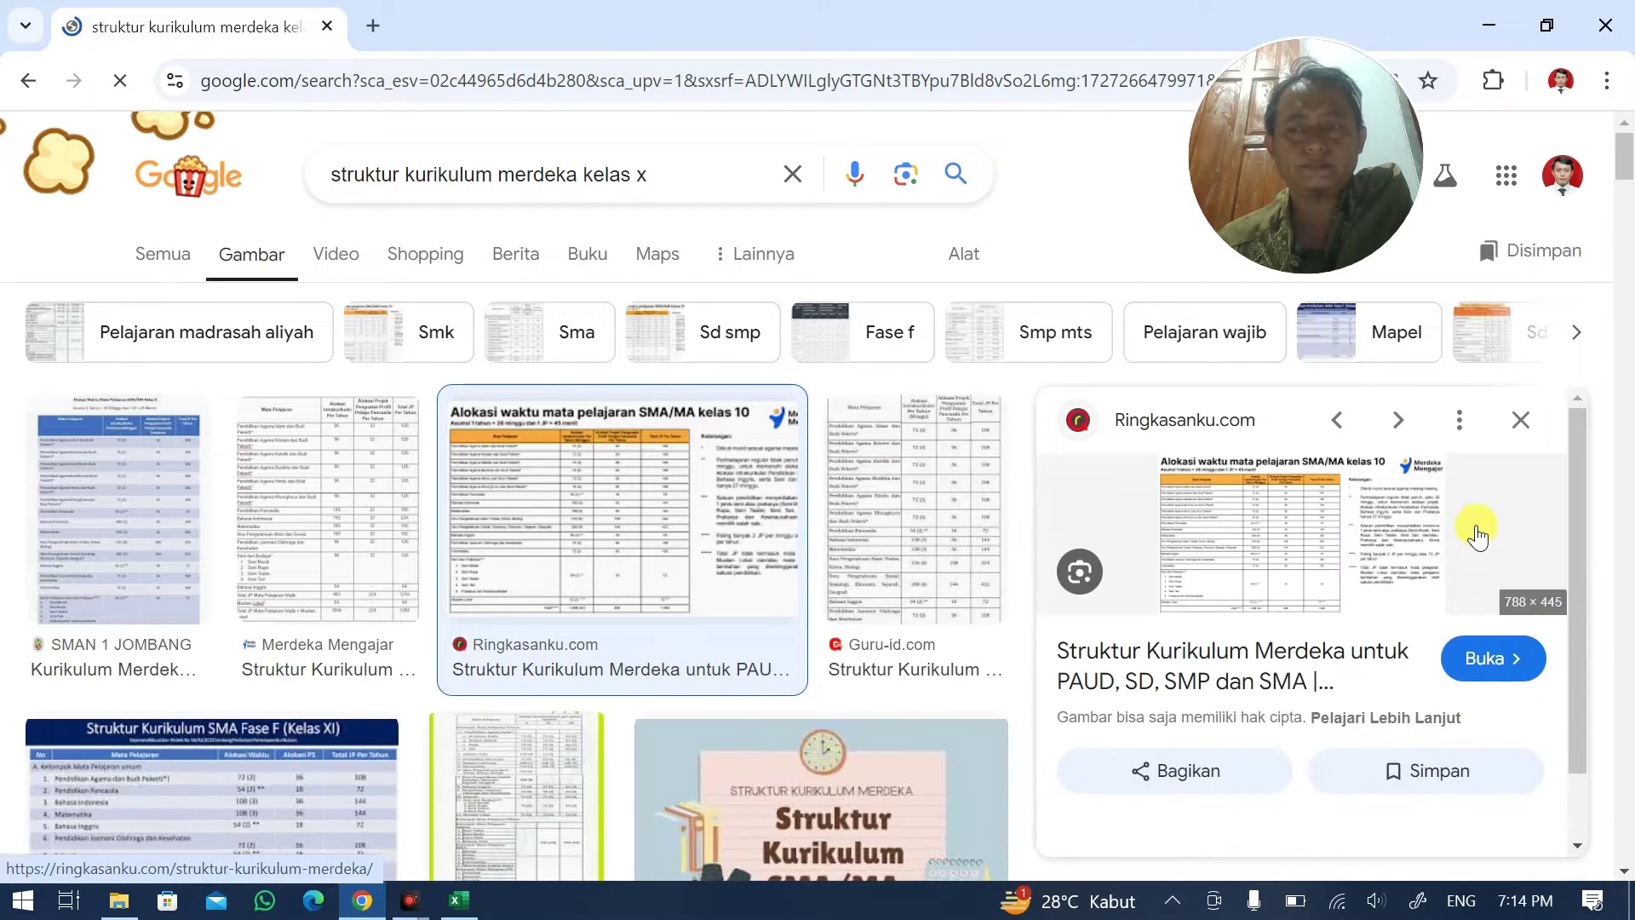
- Open the image's Ringkasanku.com source page in a new tab and examine the Informatika row of the kelas 10 allocation table
{"action": "right_click", "coordinate": [1331, 508]}
{"action": "left_click", "coordinate": [1064, 31]}
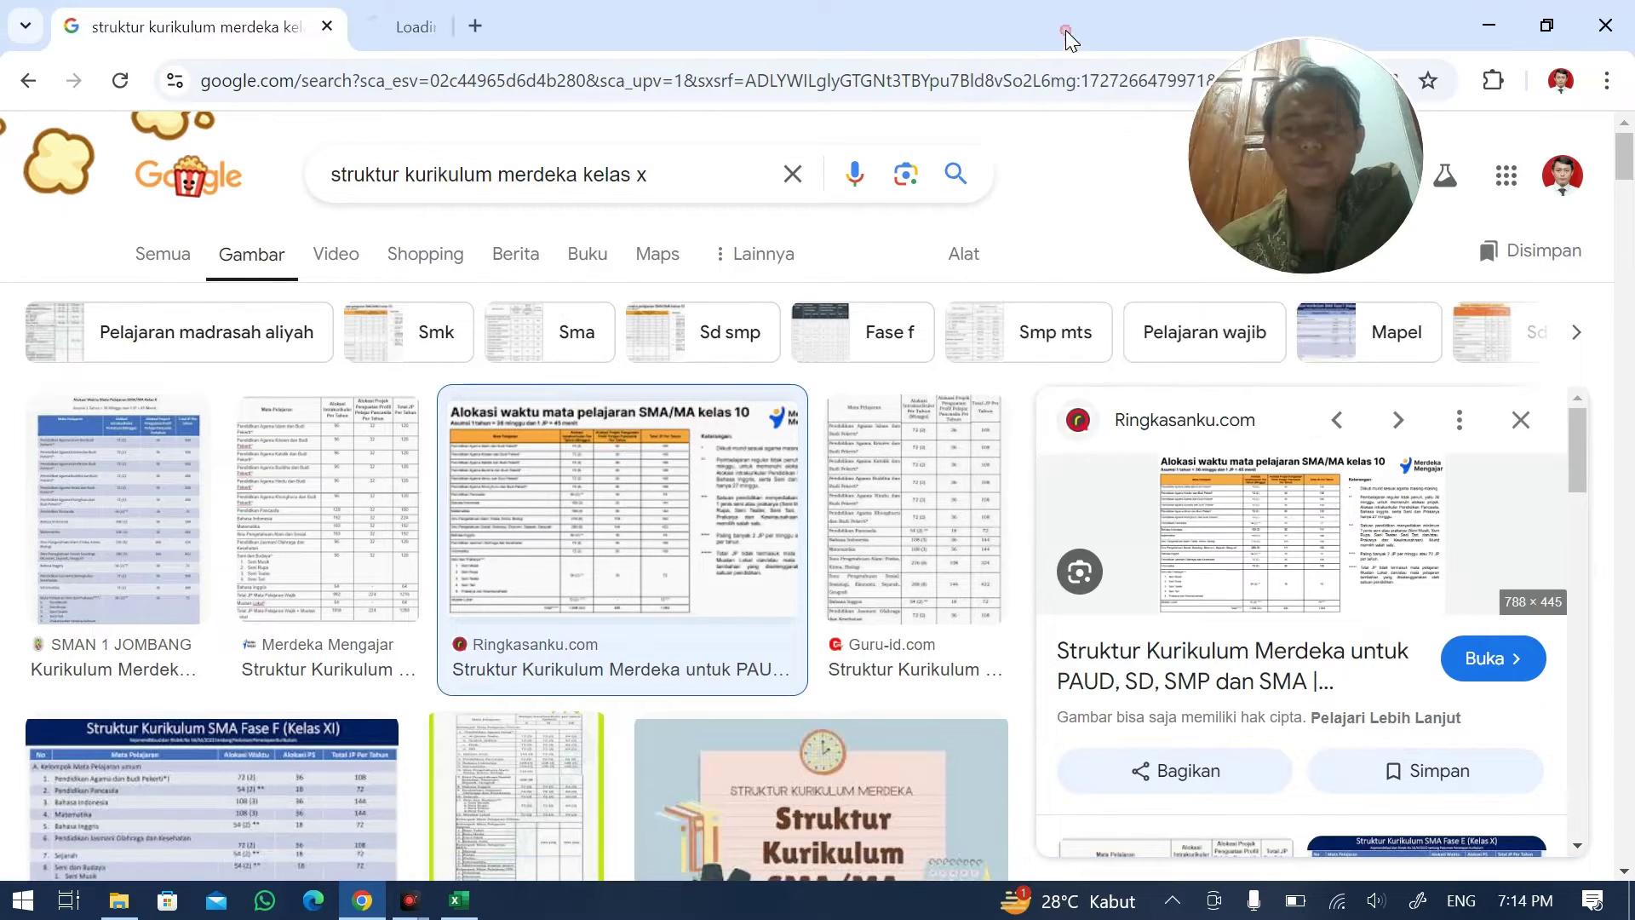
{"action": "left_click", "coordinate": [414, 28]}
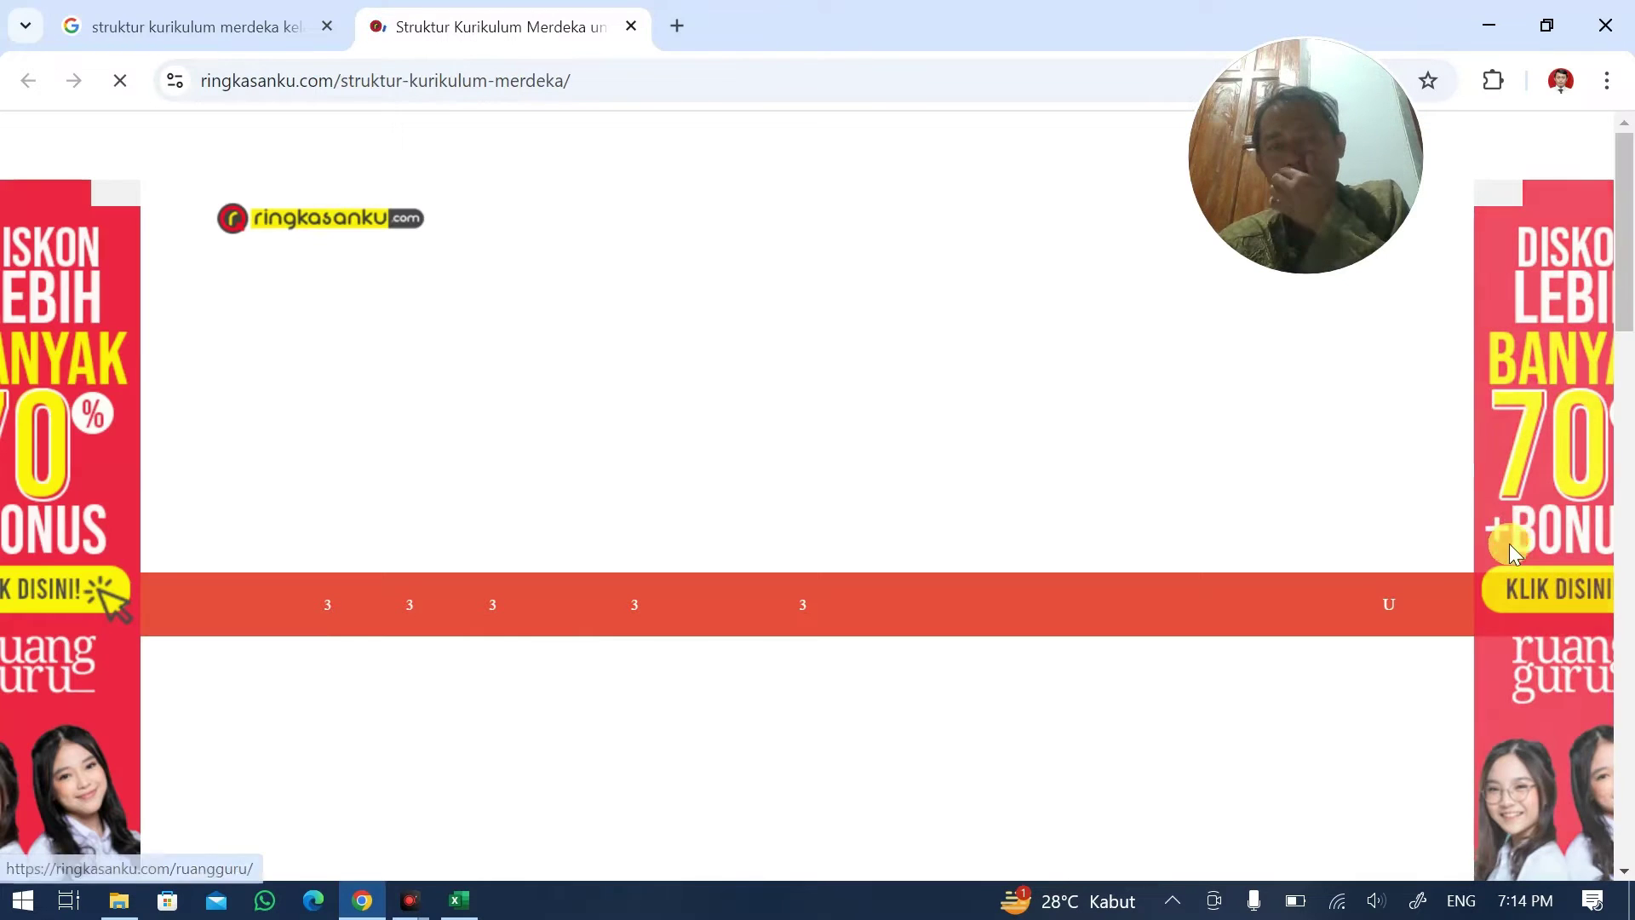
{"action": "scroll", "coordinate": [970, 519], "scroll_direction": "down", "scroll_amount": 5}
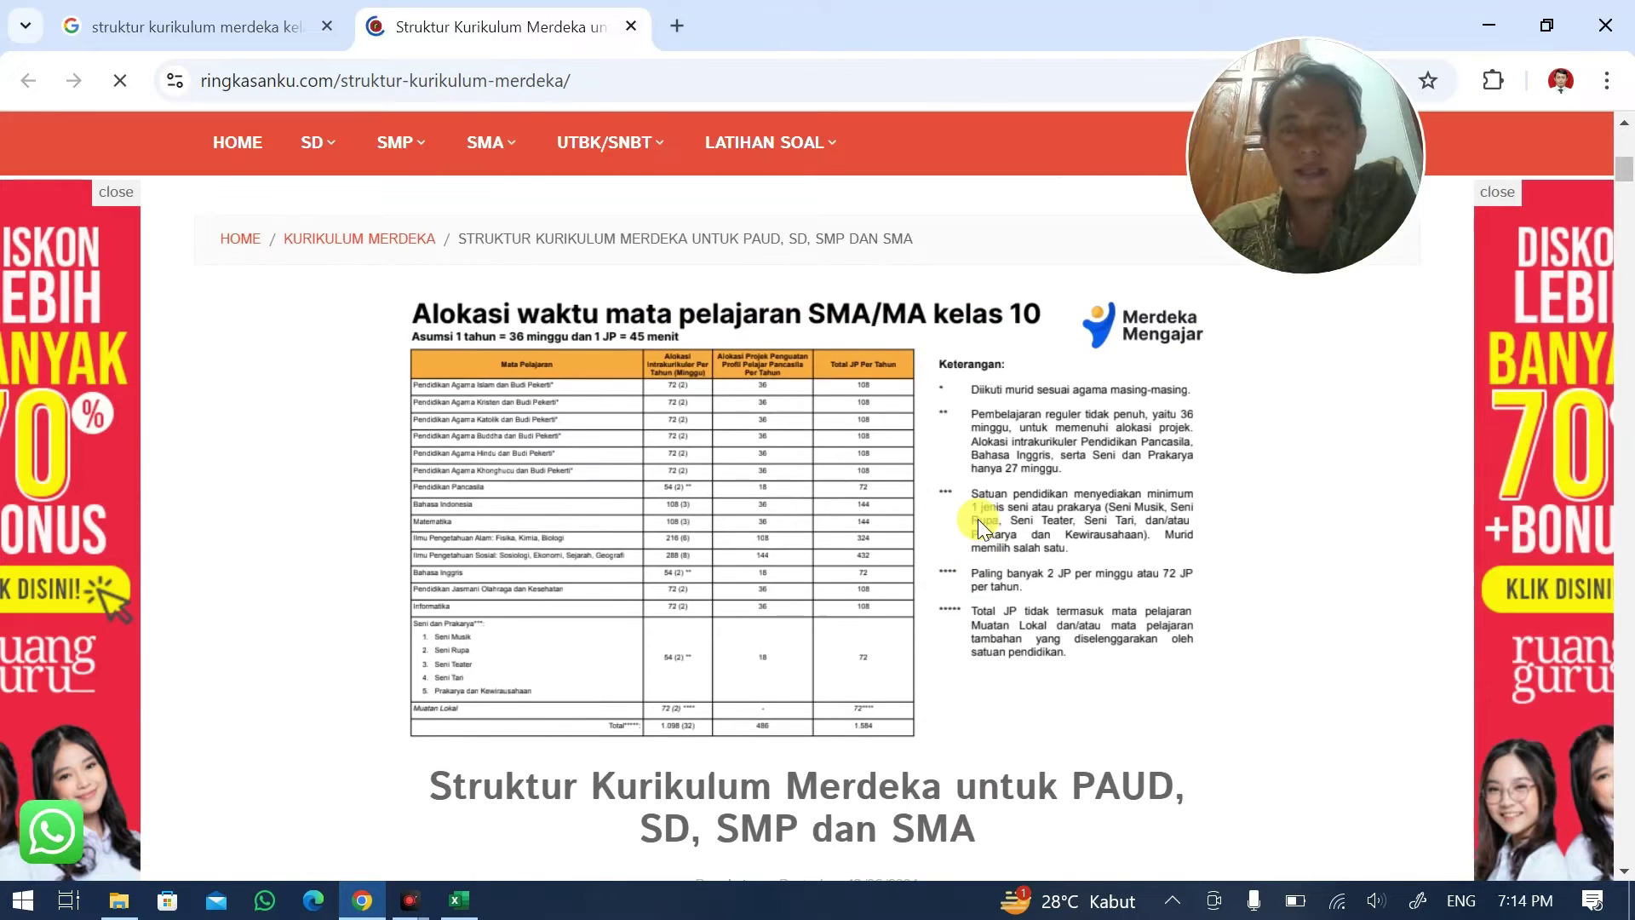
{"action": "scroll", "coordinate": [835, 551], "scroll_direction": "down", "scroll_amount": 3}
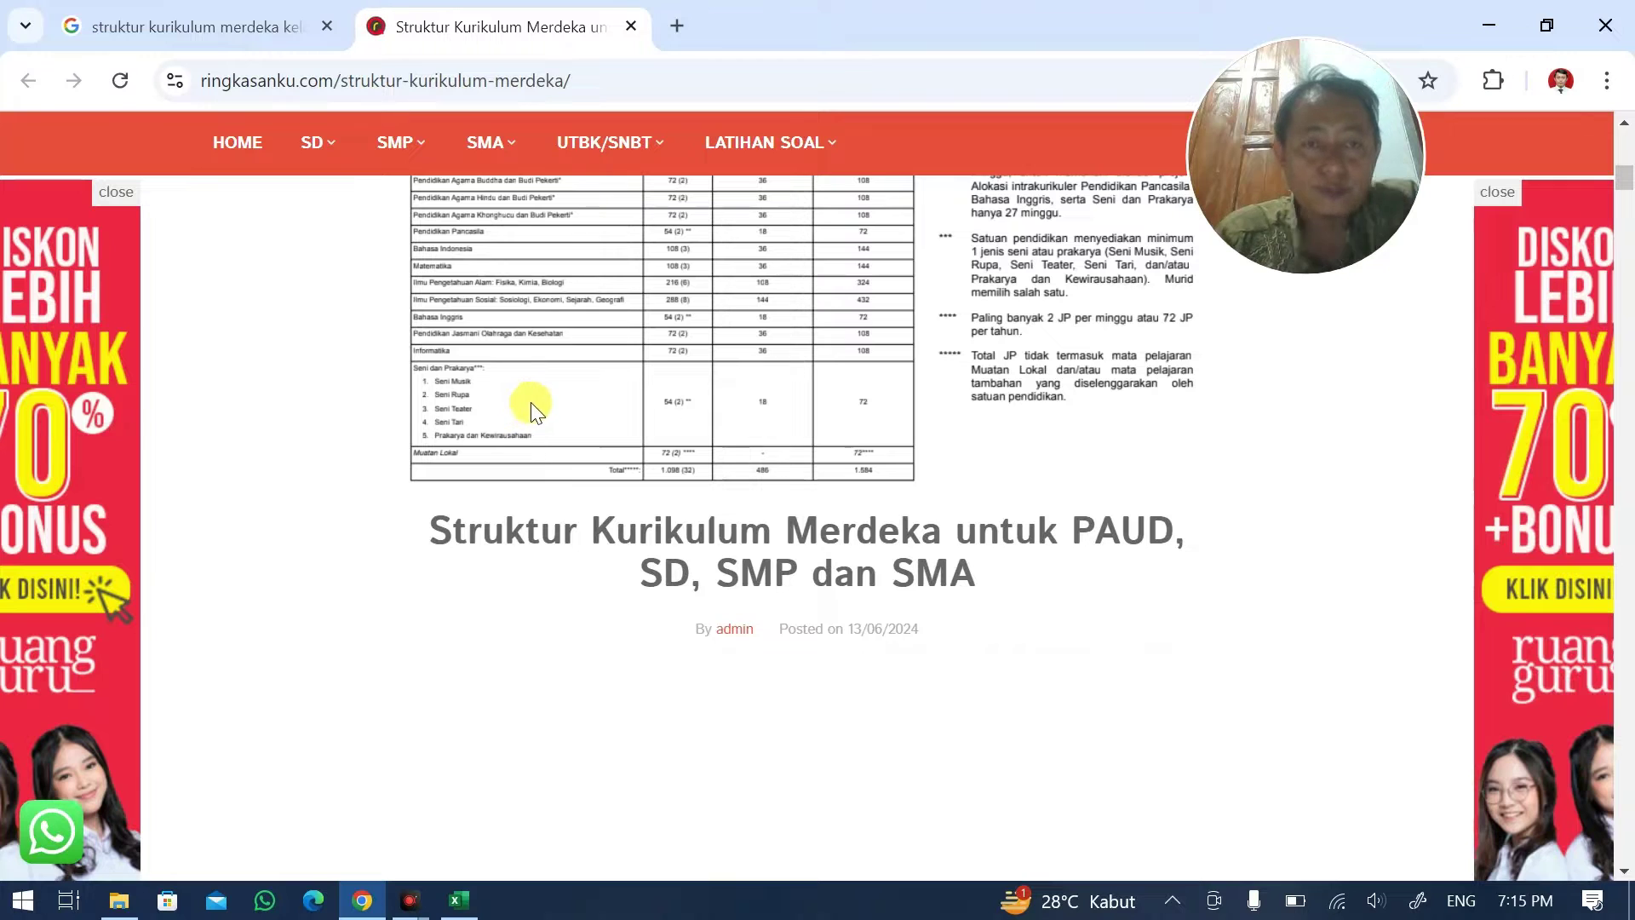
{"action": "scroll", "coordinate": [540, 392], "scroll_direction": "up", "scroll_amount": 2}
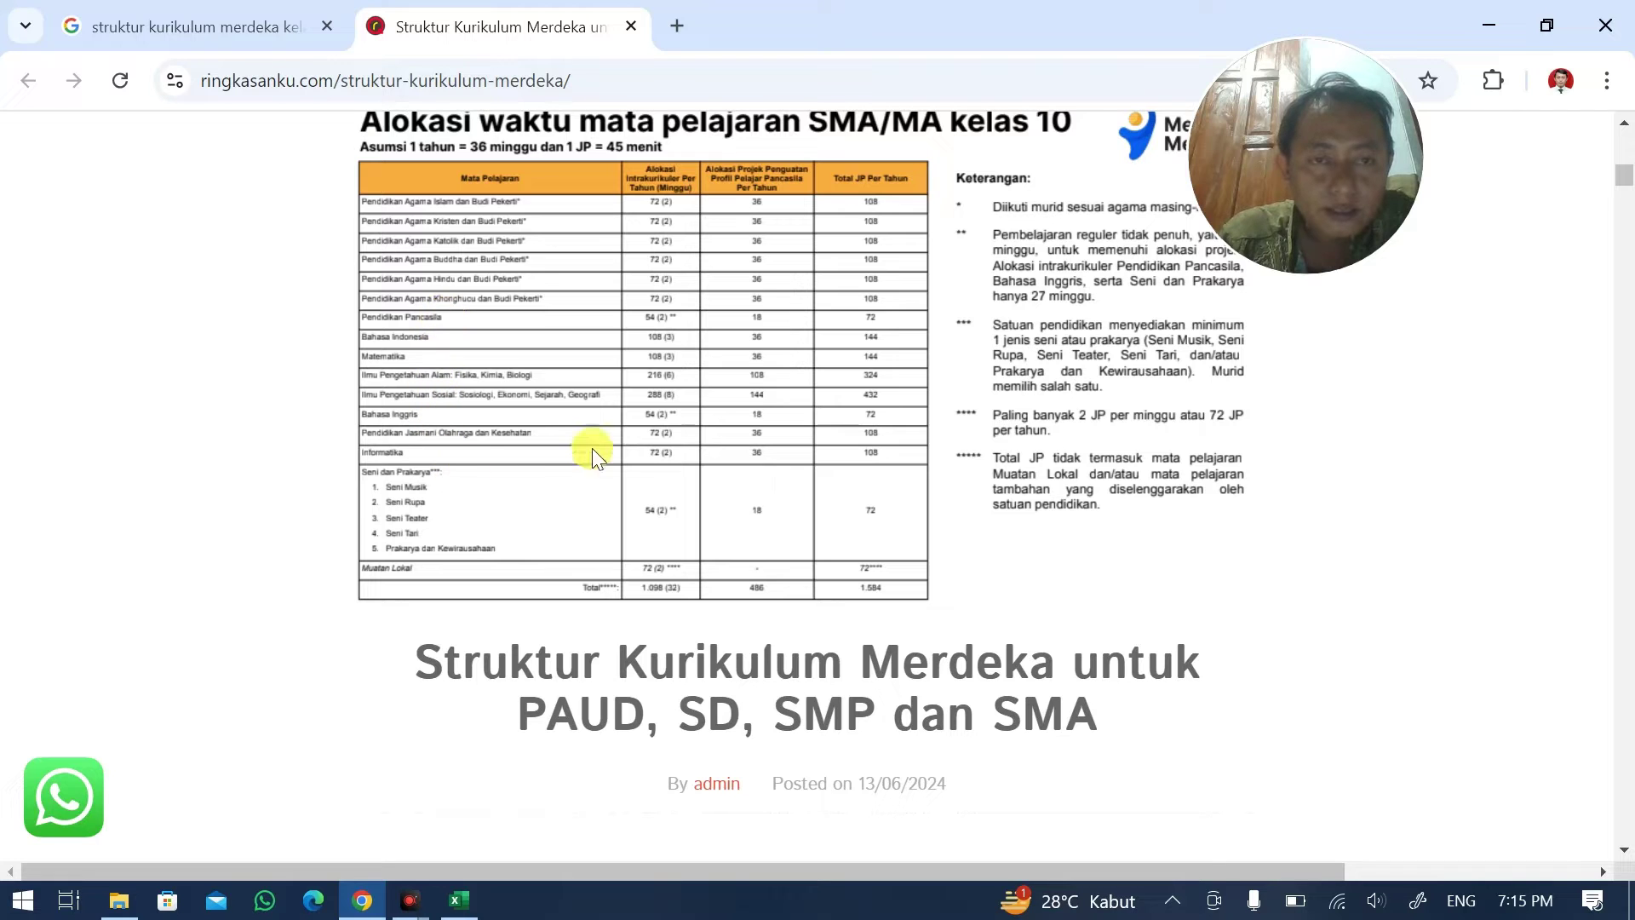
{"action": "scroll", "coordinate": [741, 436], "scroll_direction": "up", "scroll_amount": 2}
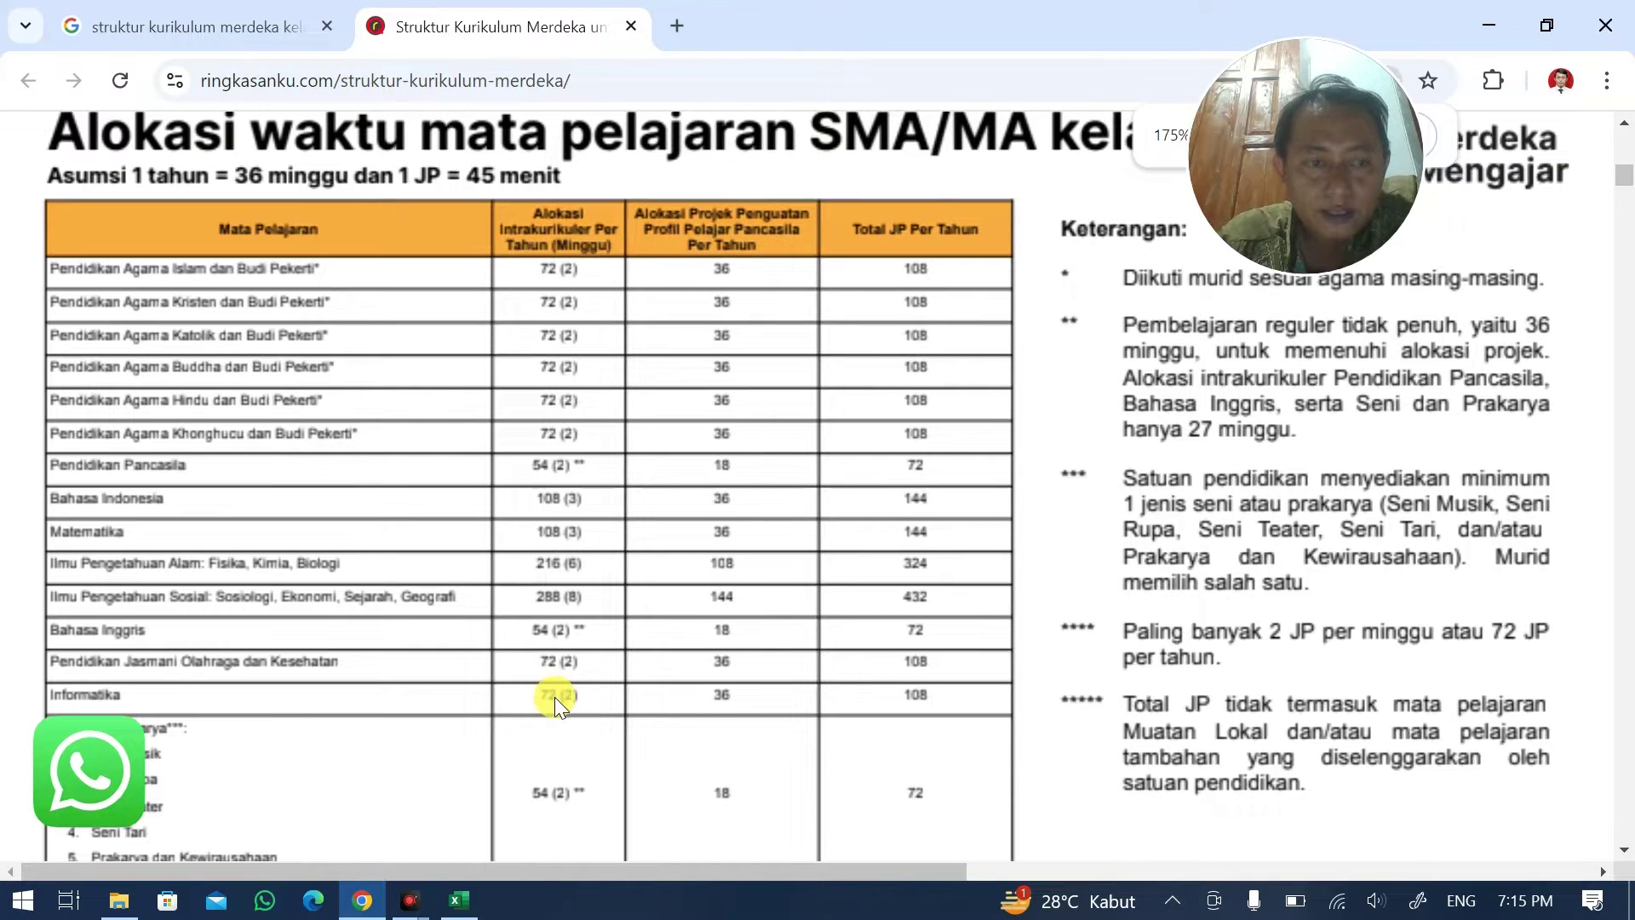
{"action": "scroll", "coordinate": [620, 673], "scroll_direction": "down", "scroll_amount": 3}
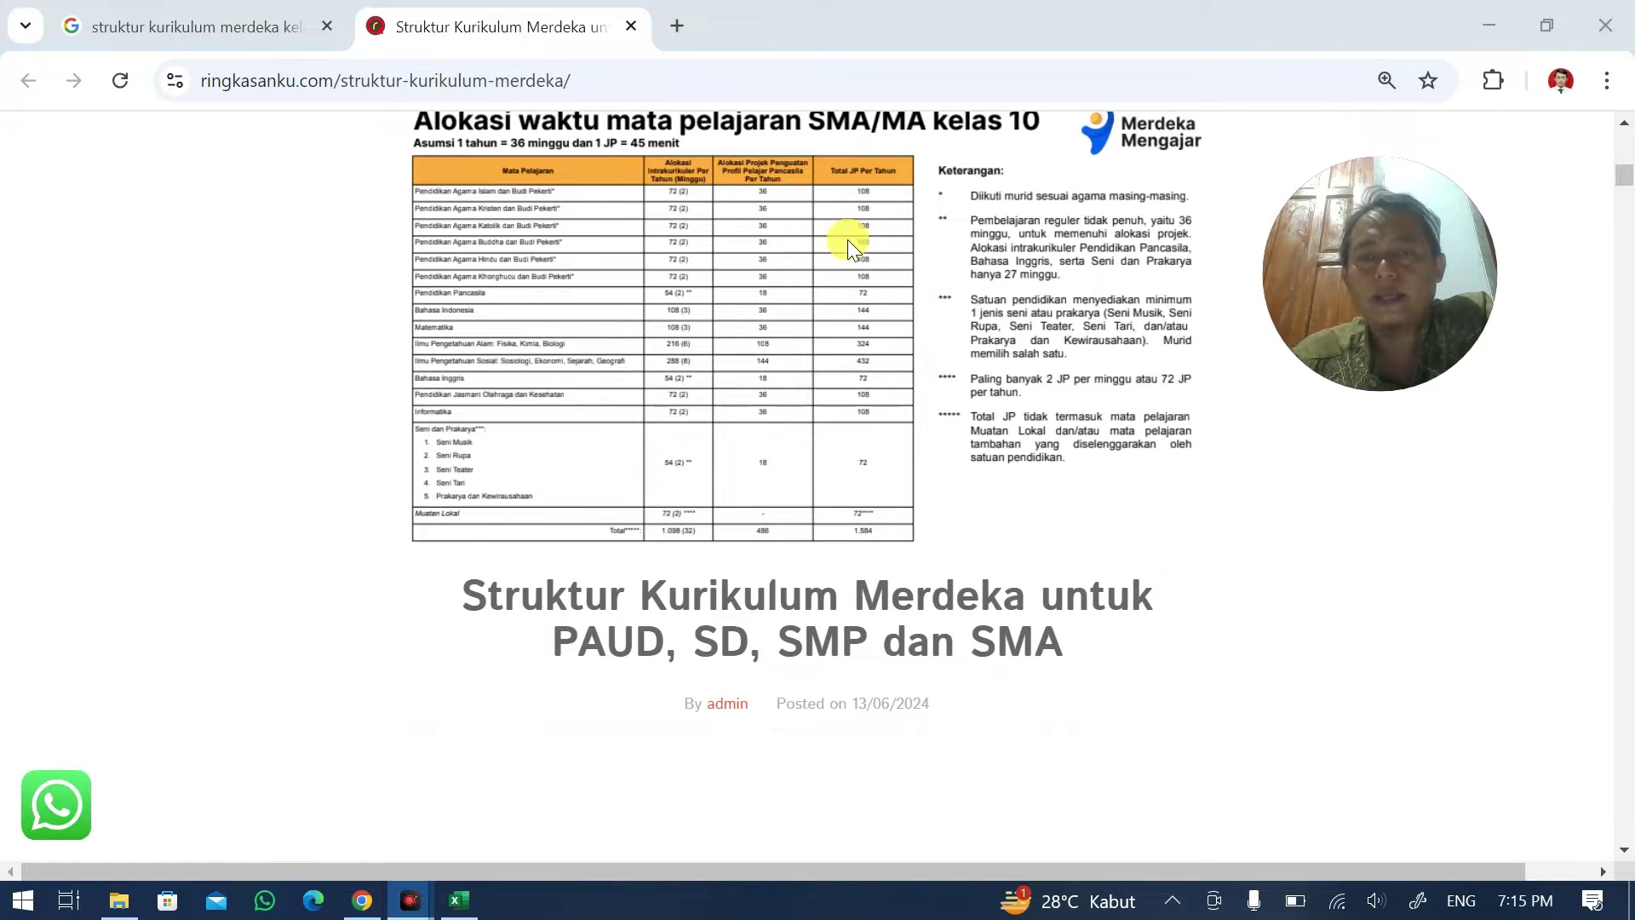
{"action": "scroll", "coordinate": [847, 239], "scroll_direction": "up", "scroll_amount": 10}
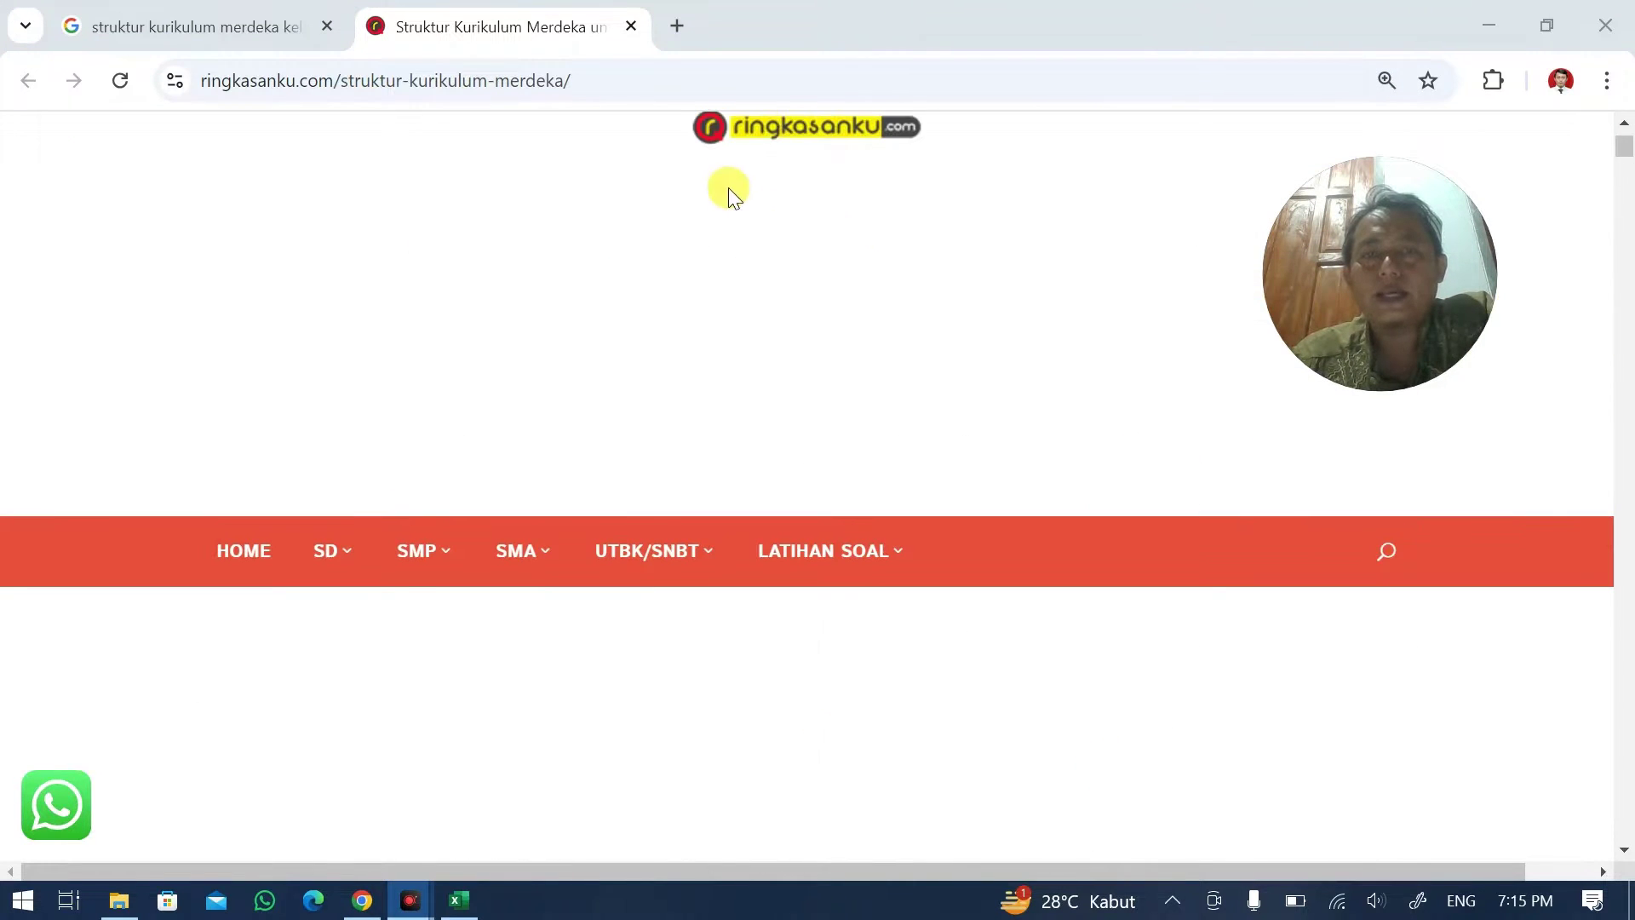
- Switch back to Excel and inspect the multiplier, effective weeks and resulting JP under Banyaknya jam efektif on the RPE 1 sheet
{"action": "left_click", "coordinate": [1625, 14]}
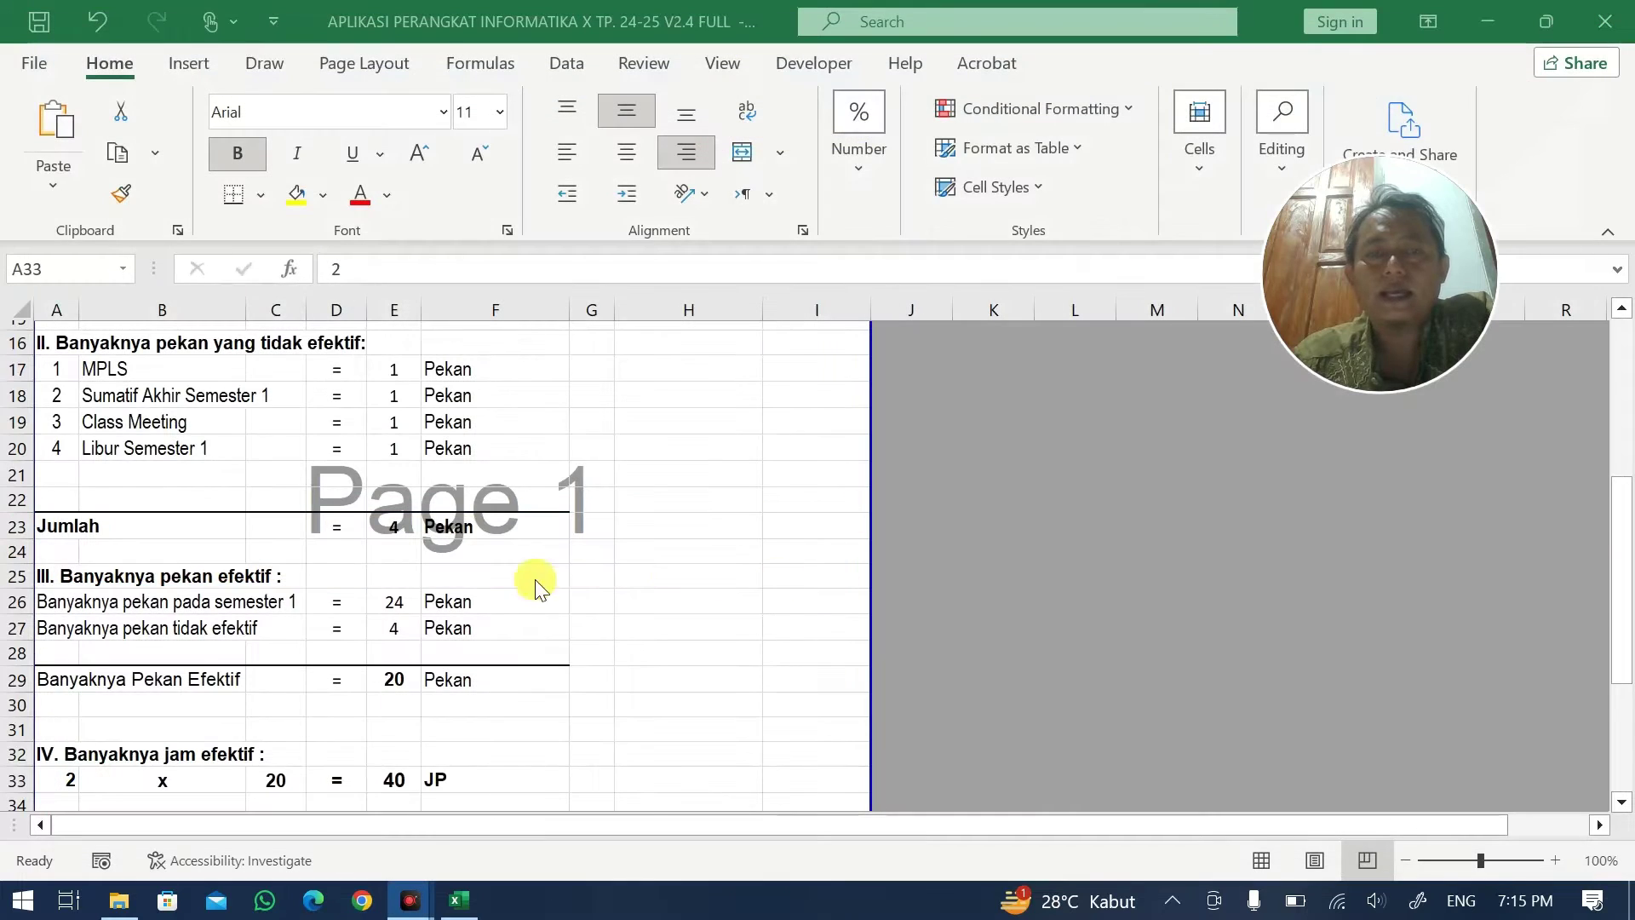
{"action": "left_click", "coordinate": [66, 704]}
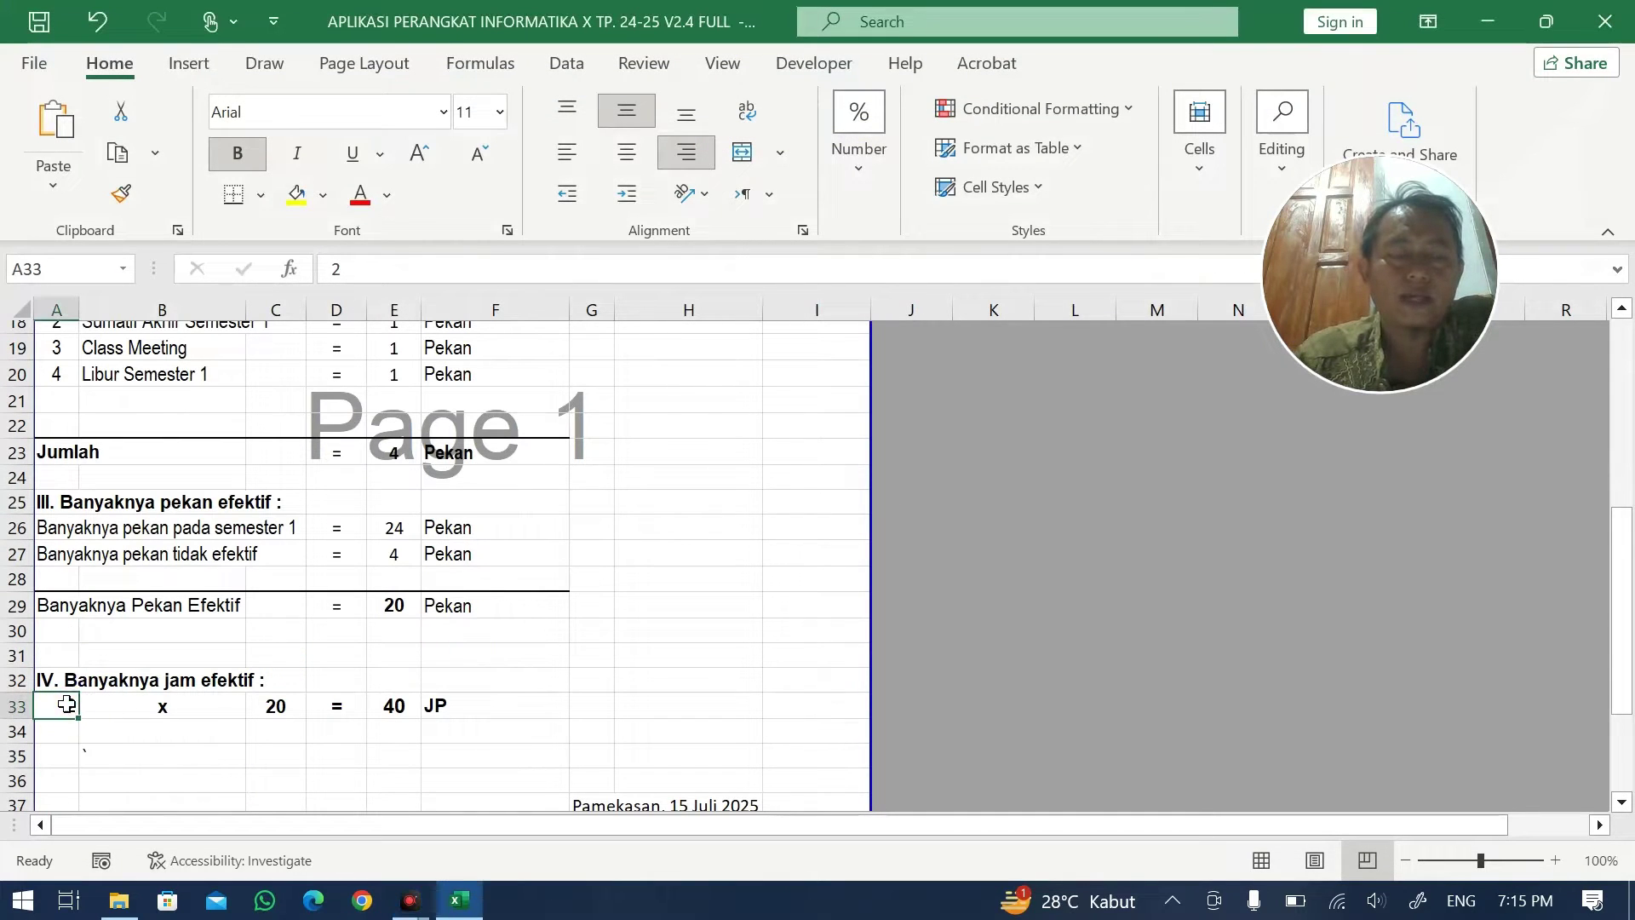
{"action": "left_click", "coordinate": [264, 706]}
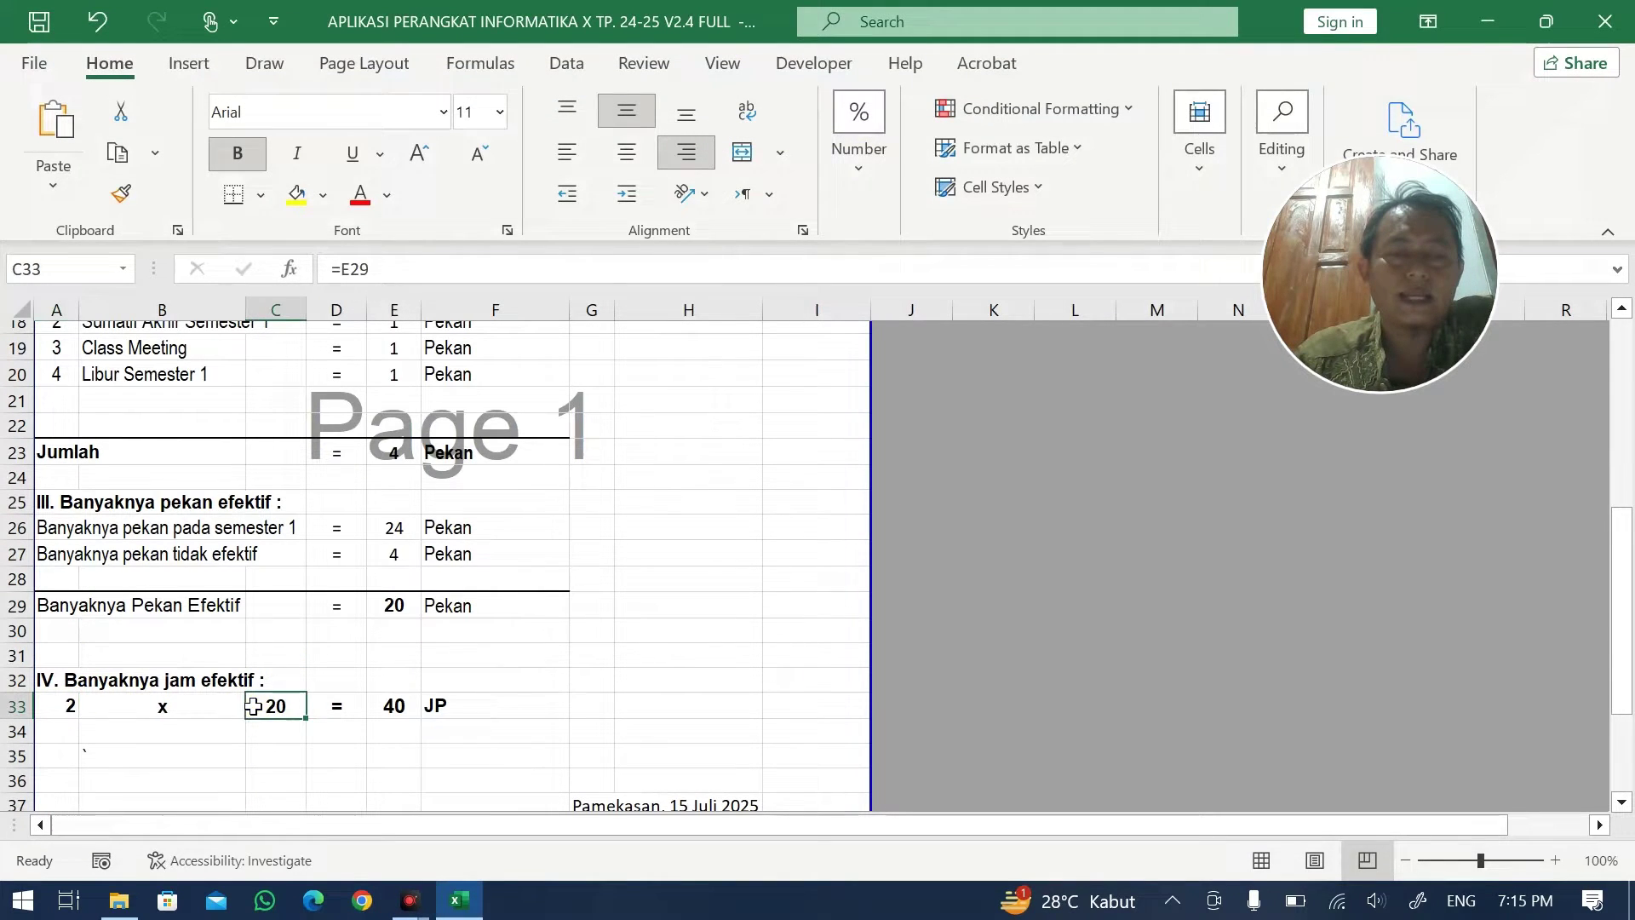
{"action": "left_click", "coordinate": [385, 705]}
- Open the RPE 2 sheet from the home menu and inspect the semester 2 effective weeks and JP under Banyaknya jam efektif
{"action": "scroll", "coordinate": [856, 609], "scroll_direction": "up", "scroll_amount": 6}
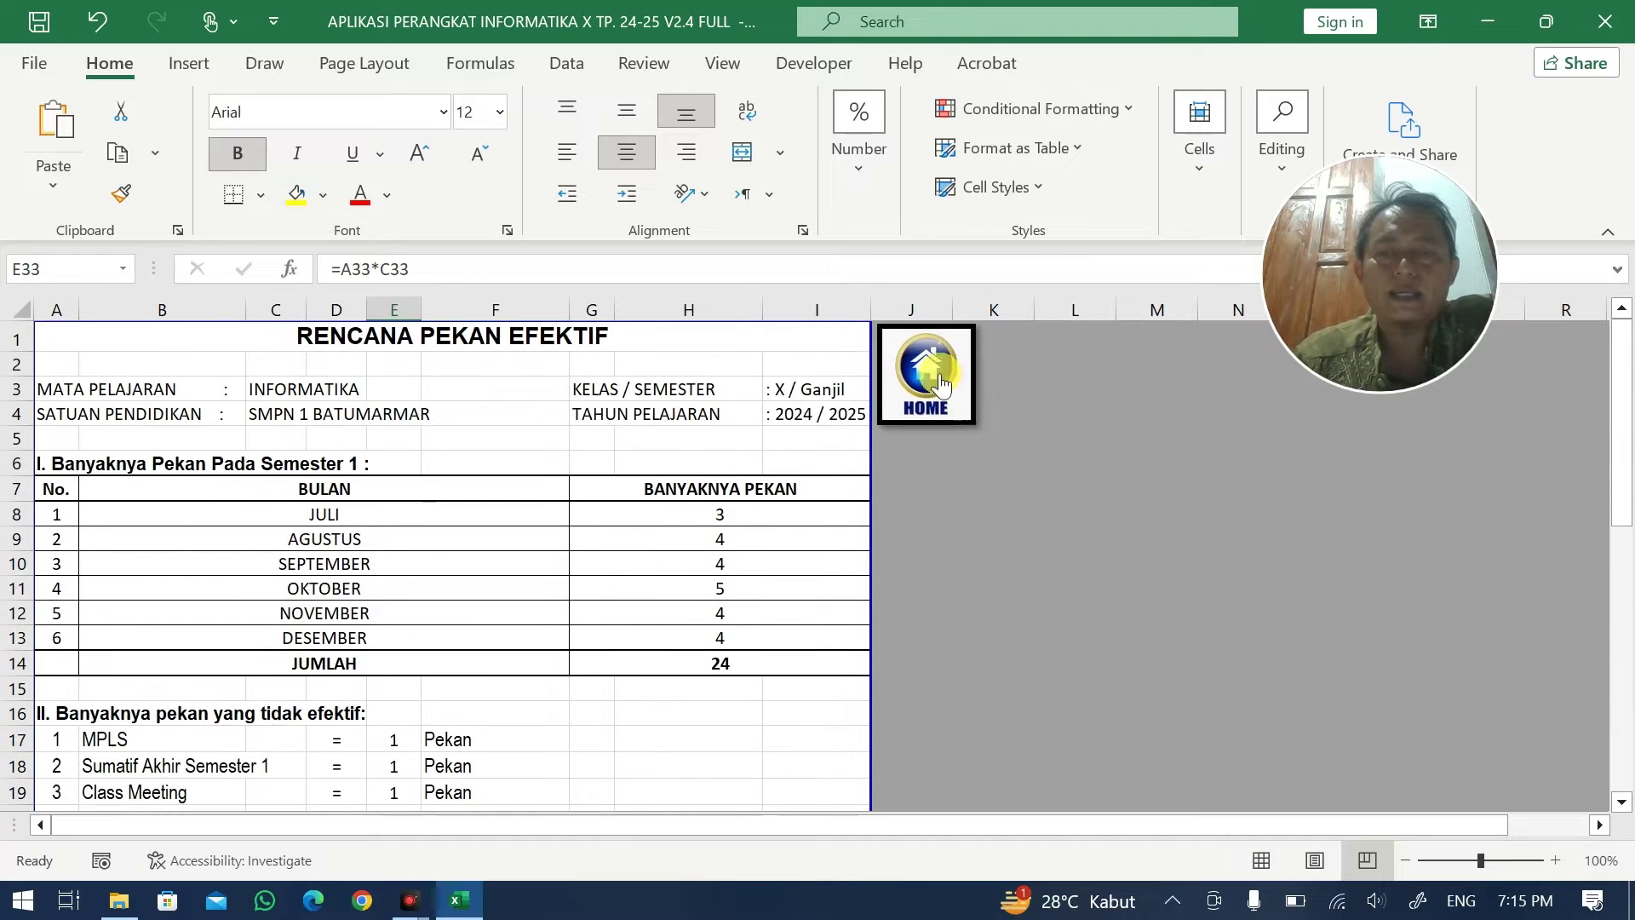
{"action": "left_click", "coordinate": [933, 371]}
{"action": "left_click", "coordinate": [106, 608]}
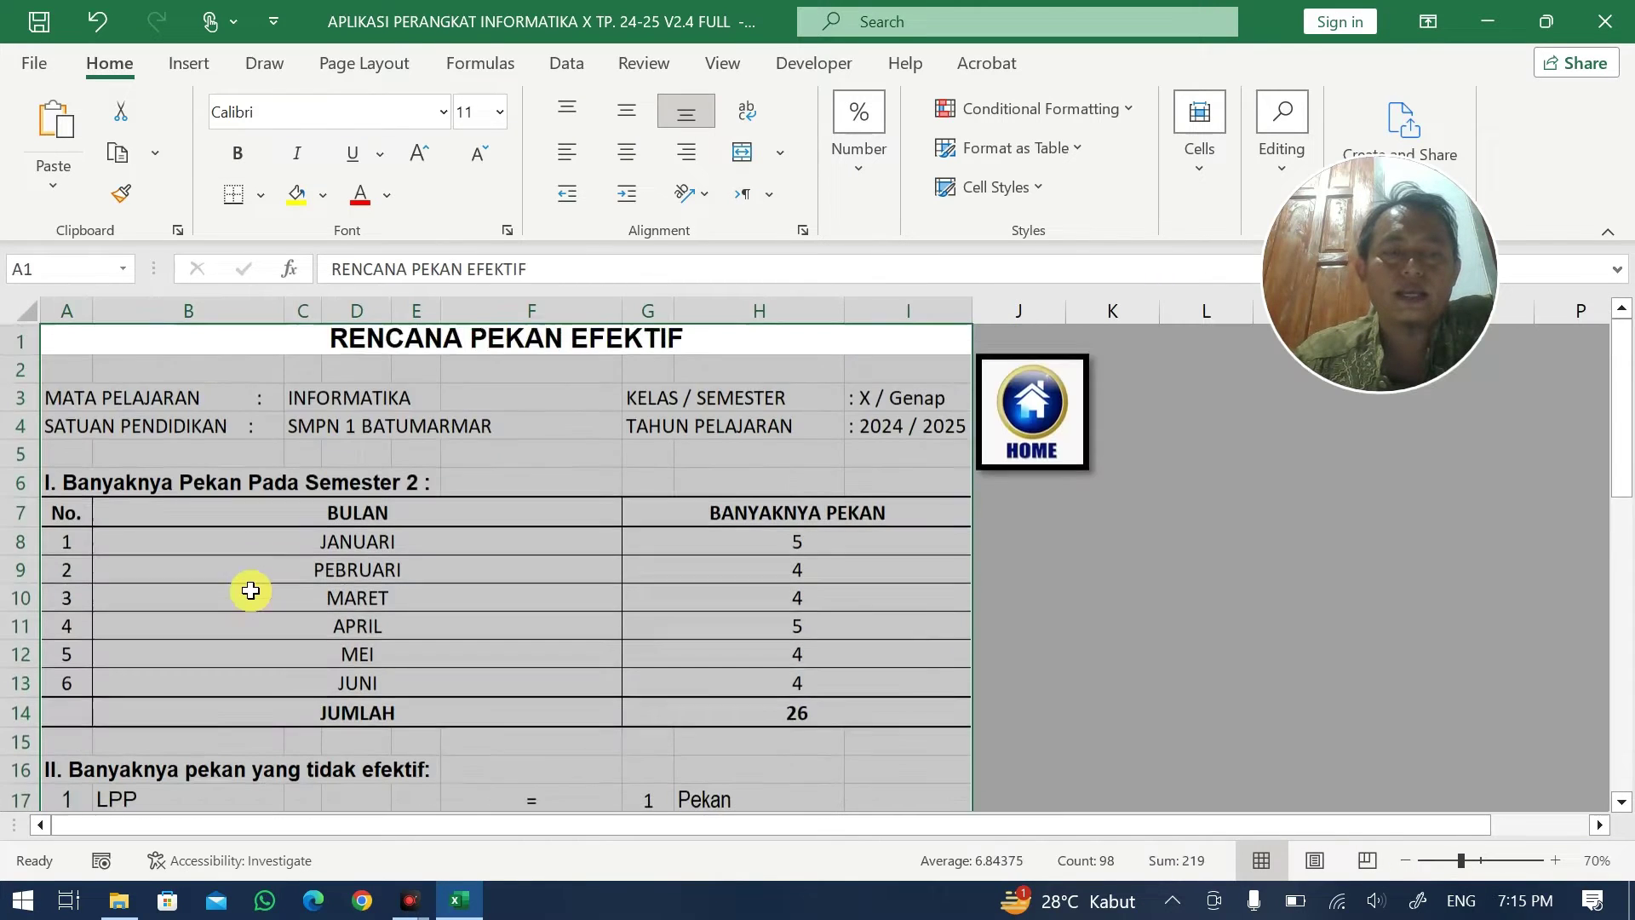
{"action": "scroll", "coordinate": [253, 589], "scroll_direction": "down", "scroll_amount": 8}
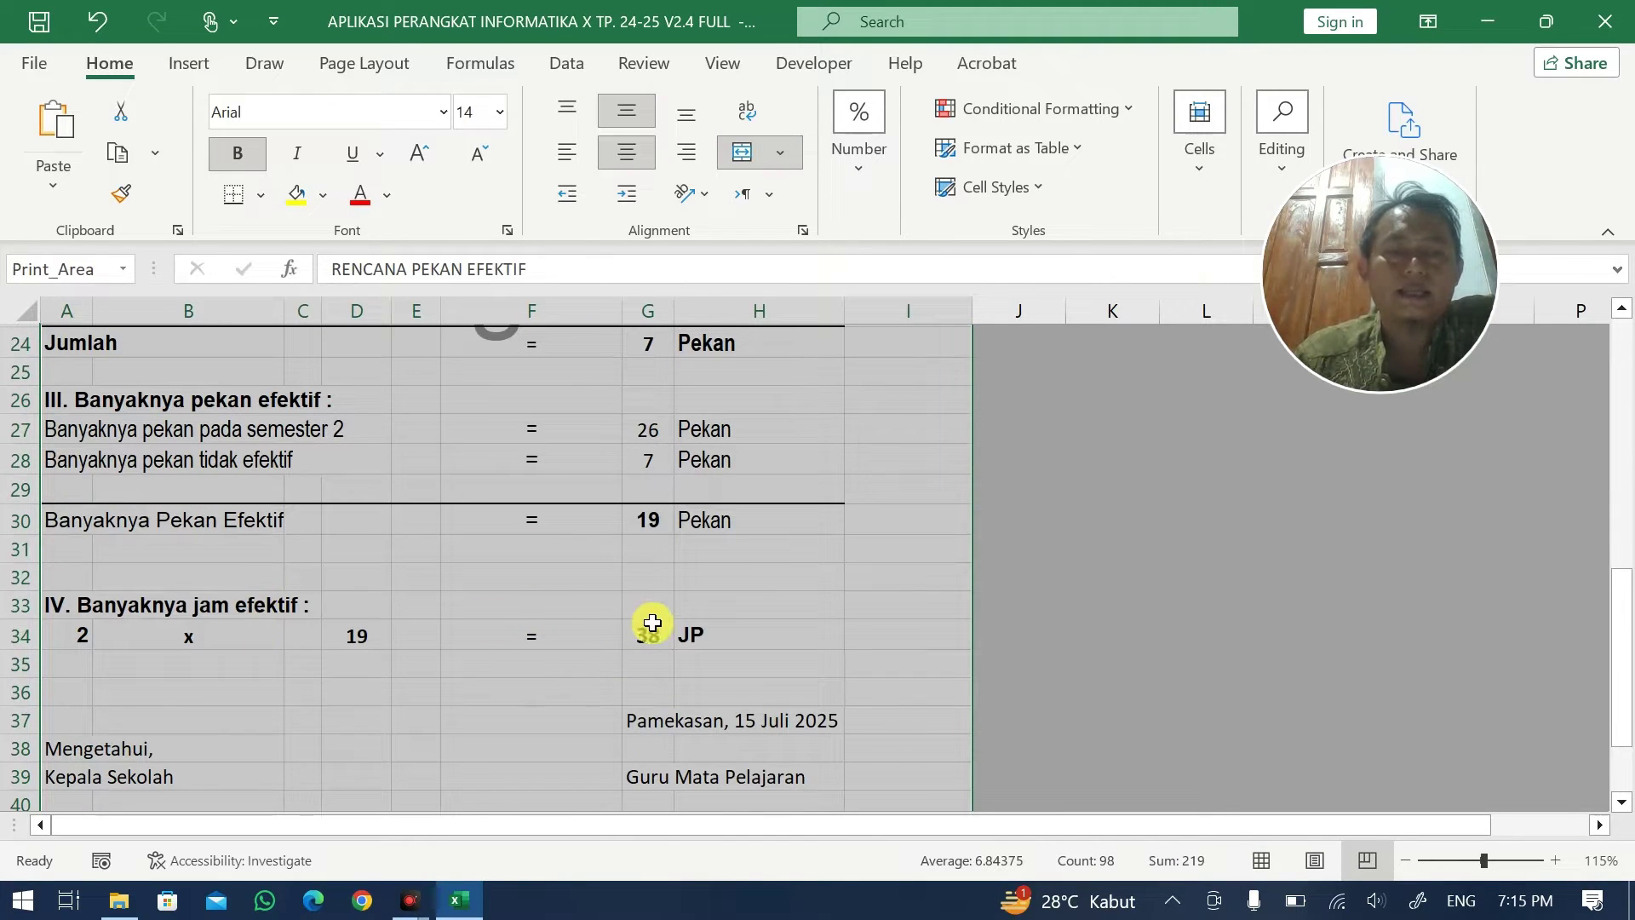
{"action": "left_click", "coordinate": [652, 637]}
{"action": "left_click", "coordinate": [357, 640]}
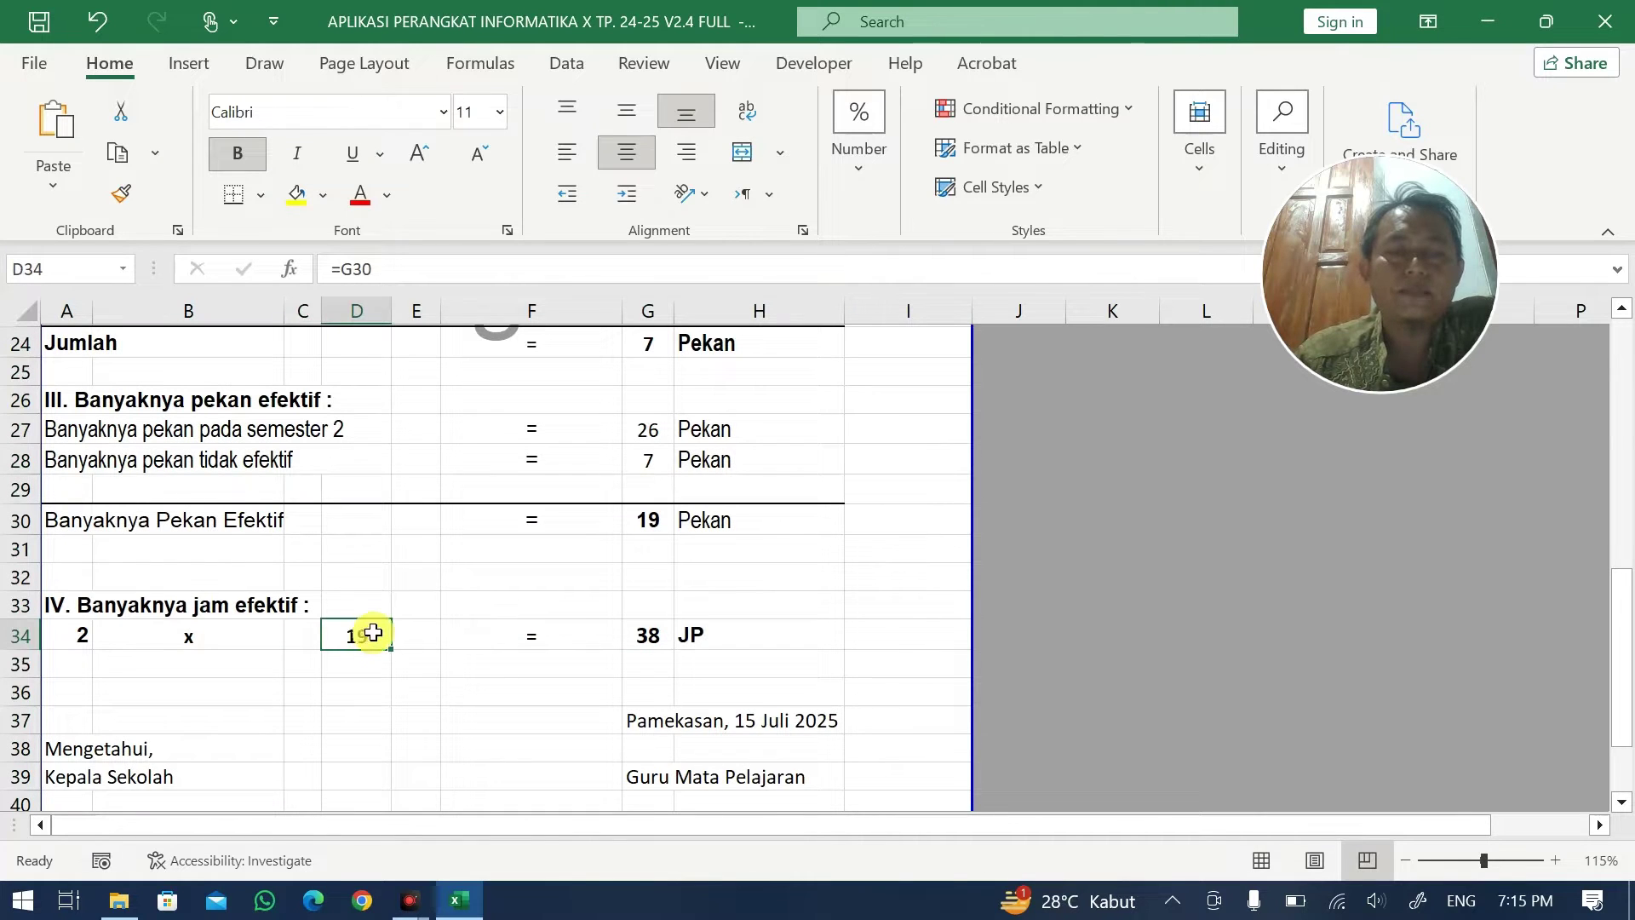
- Go through the home menu to view the PROSEM 1 sheet, and return to the home menu
{"action": "scroll", "coordinate": [613, 520], "scroll_direction": "up", "scroll_amount": 8}
{"action": "left_click", "coordinate": [1037, 438]}
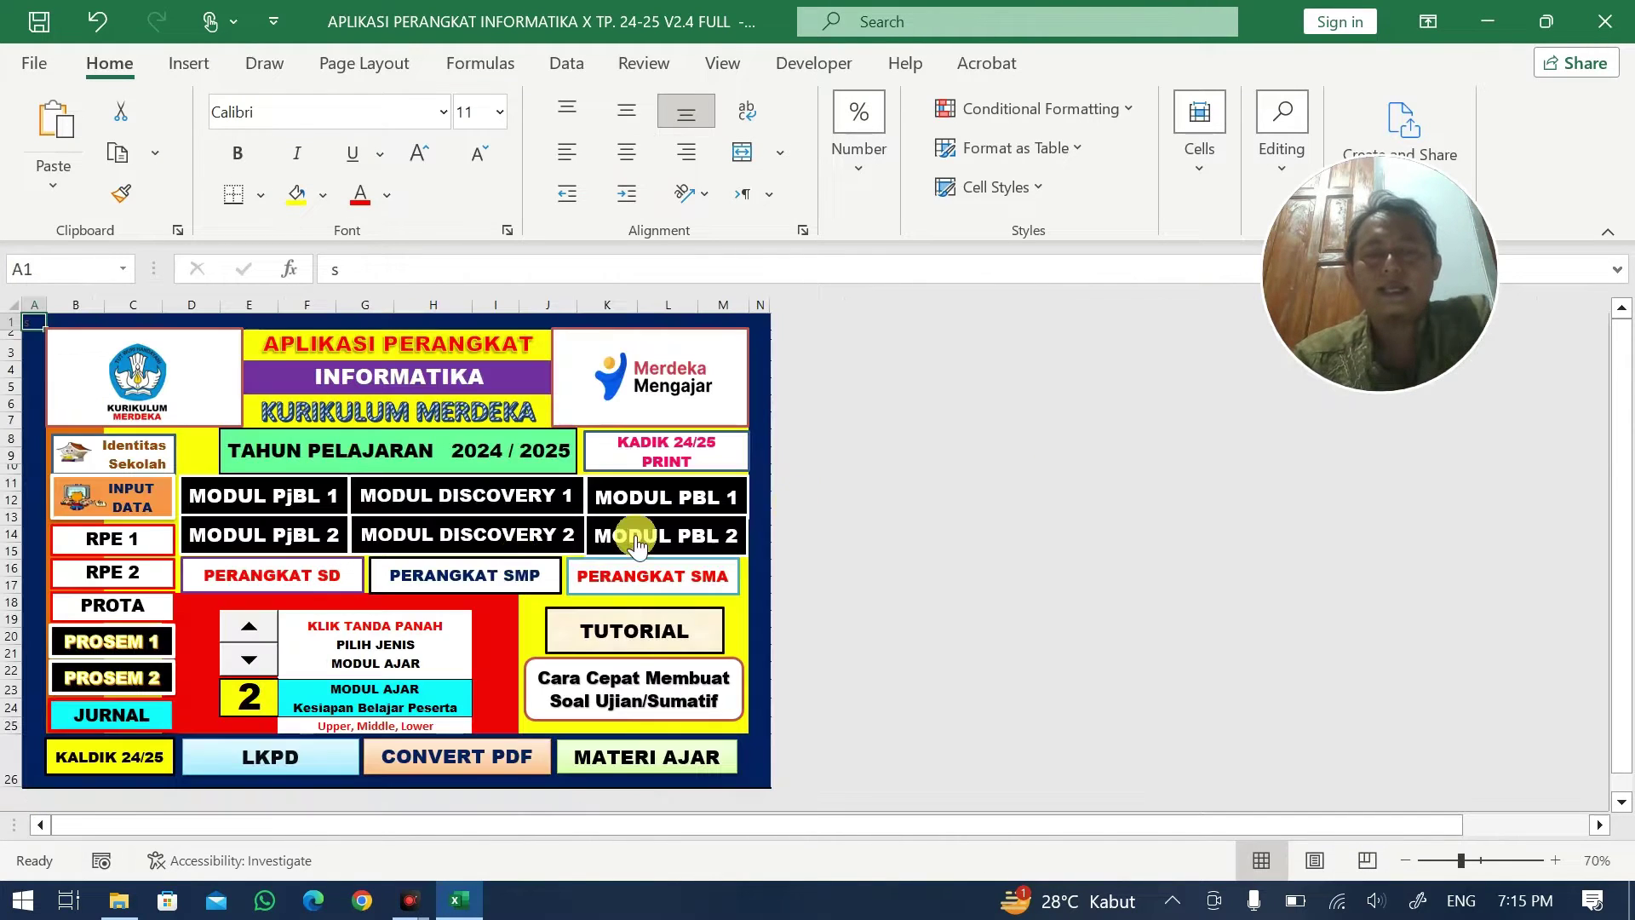
{"action": "left_click", "coordinate": [139, 649]}
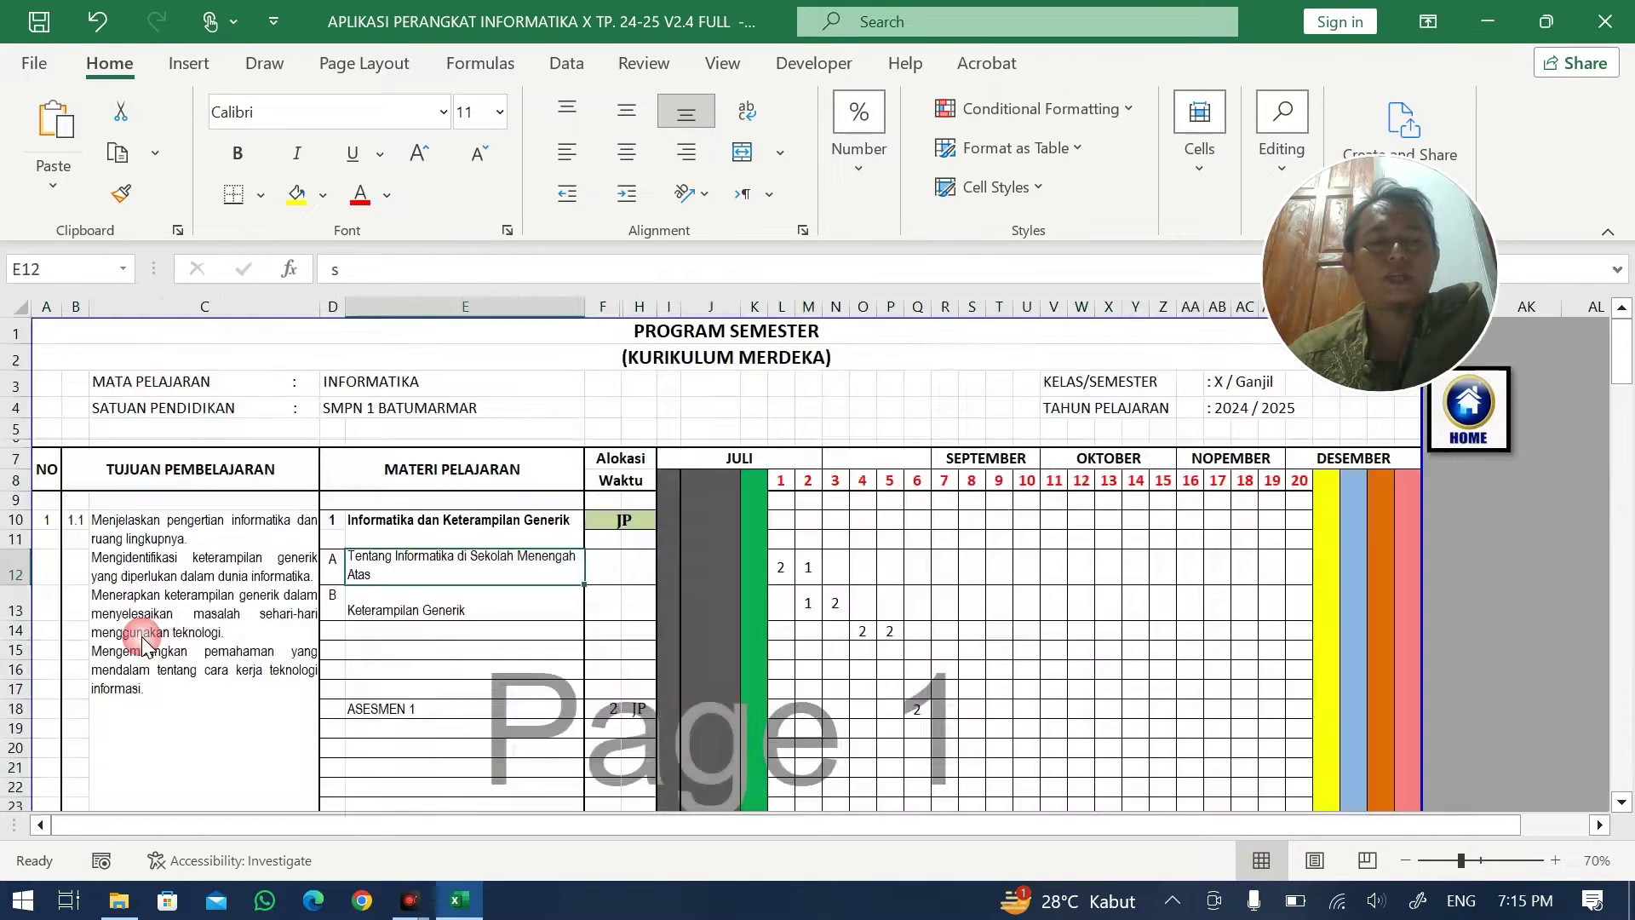
{"action": "left_click", "coordinate": [1459, 394]}
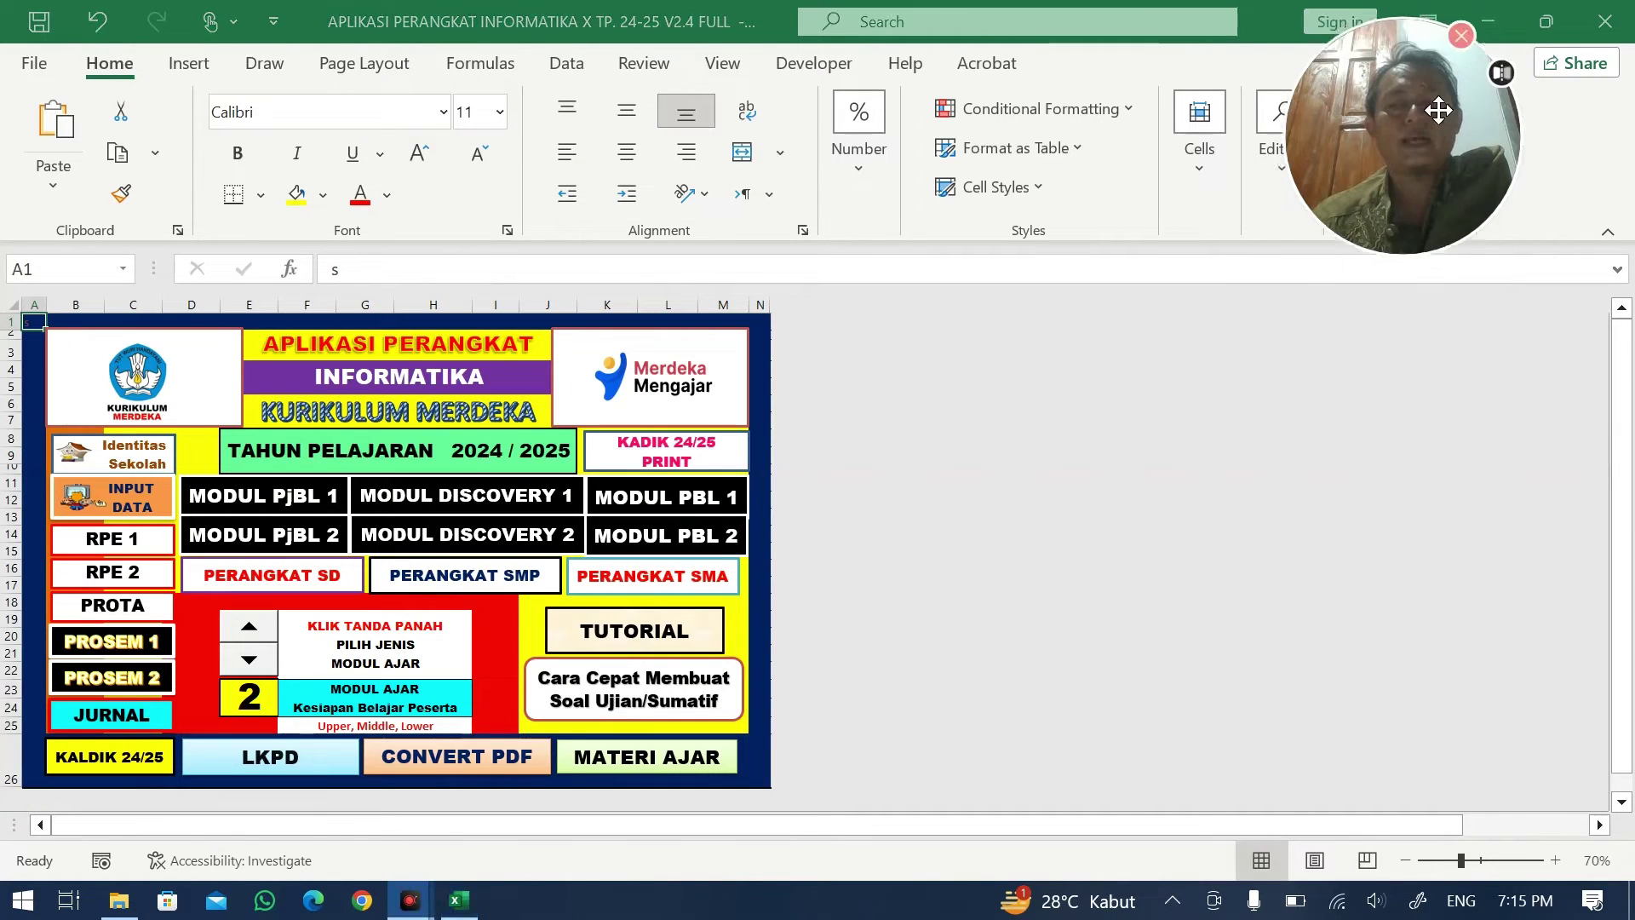
- Open the input data sheet and check the odd semester's Asesmen, Sumatif Tengah Semester and total JP cells
{"action": "left_click", "coordinate": [138, 505]}
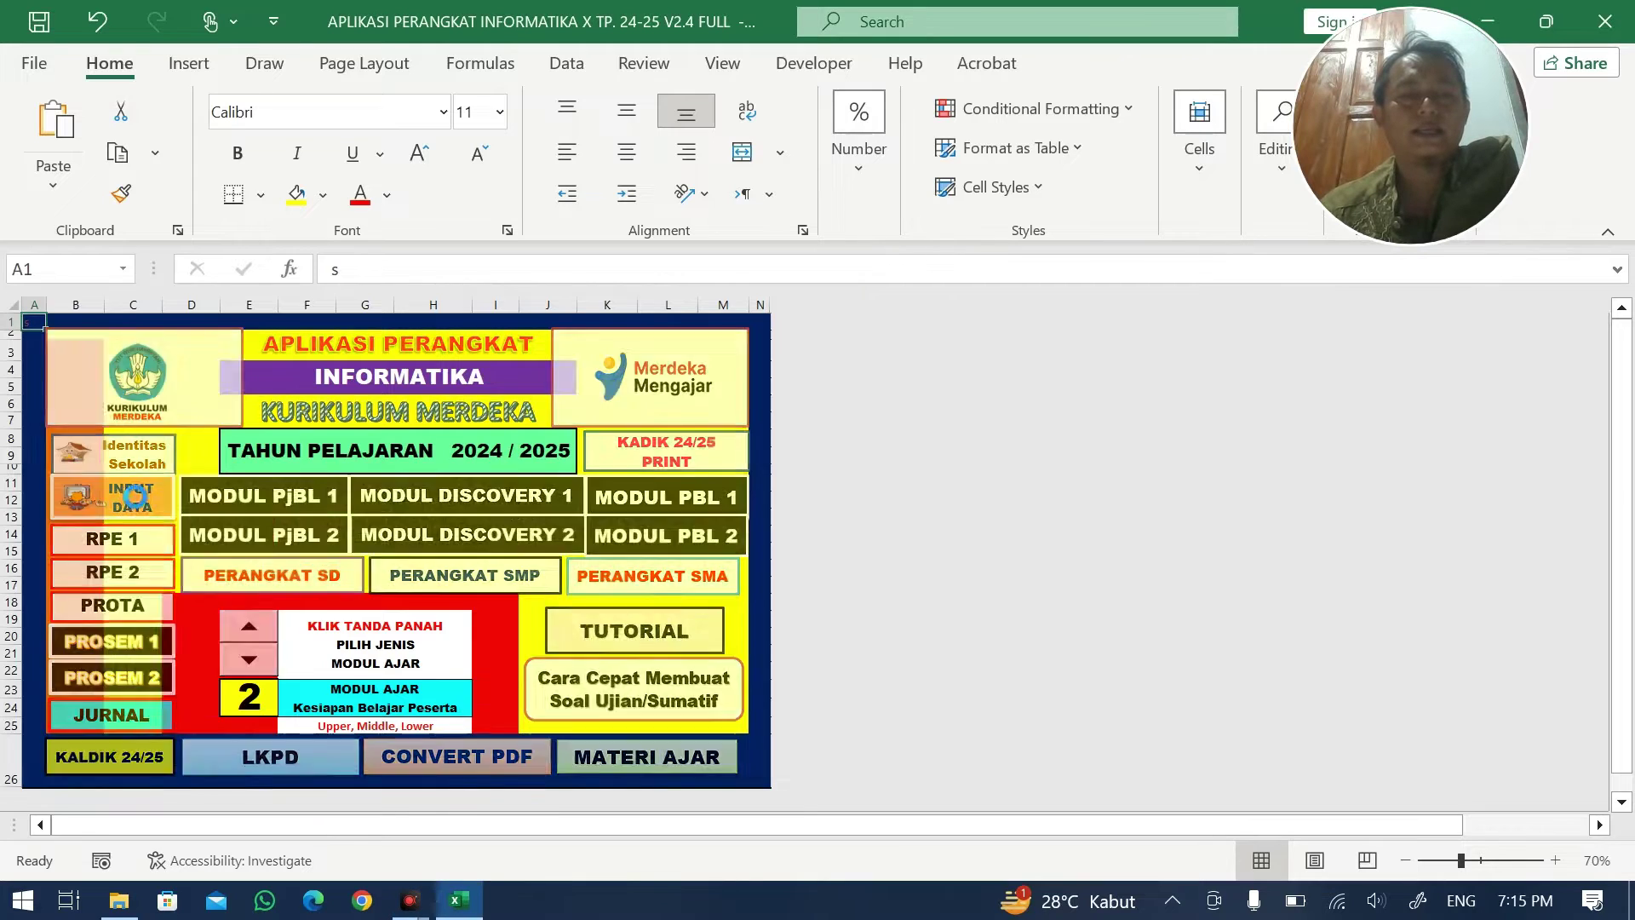
{"action": "scroll", "coordinate": [792, 650], "scroll_direction": "down", "scroll_amount": 9}
{"action": "scroll", "coordinate": [1102, 689], "scroll_direction": "down", "scroll_amount": 4}
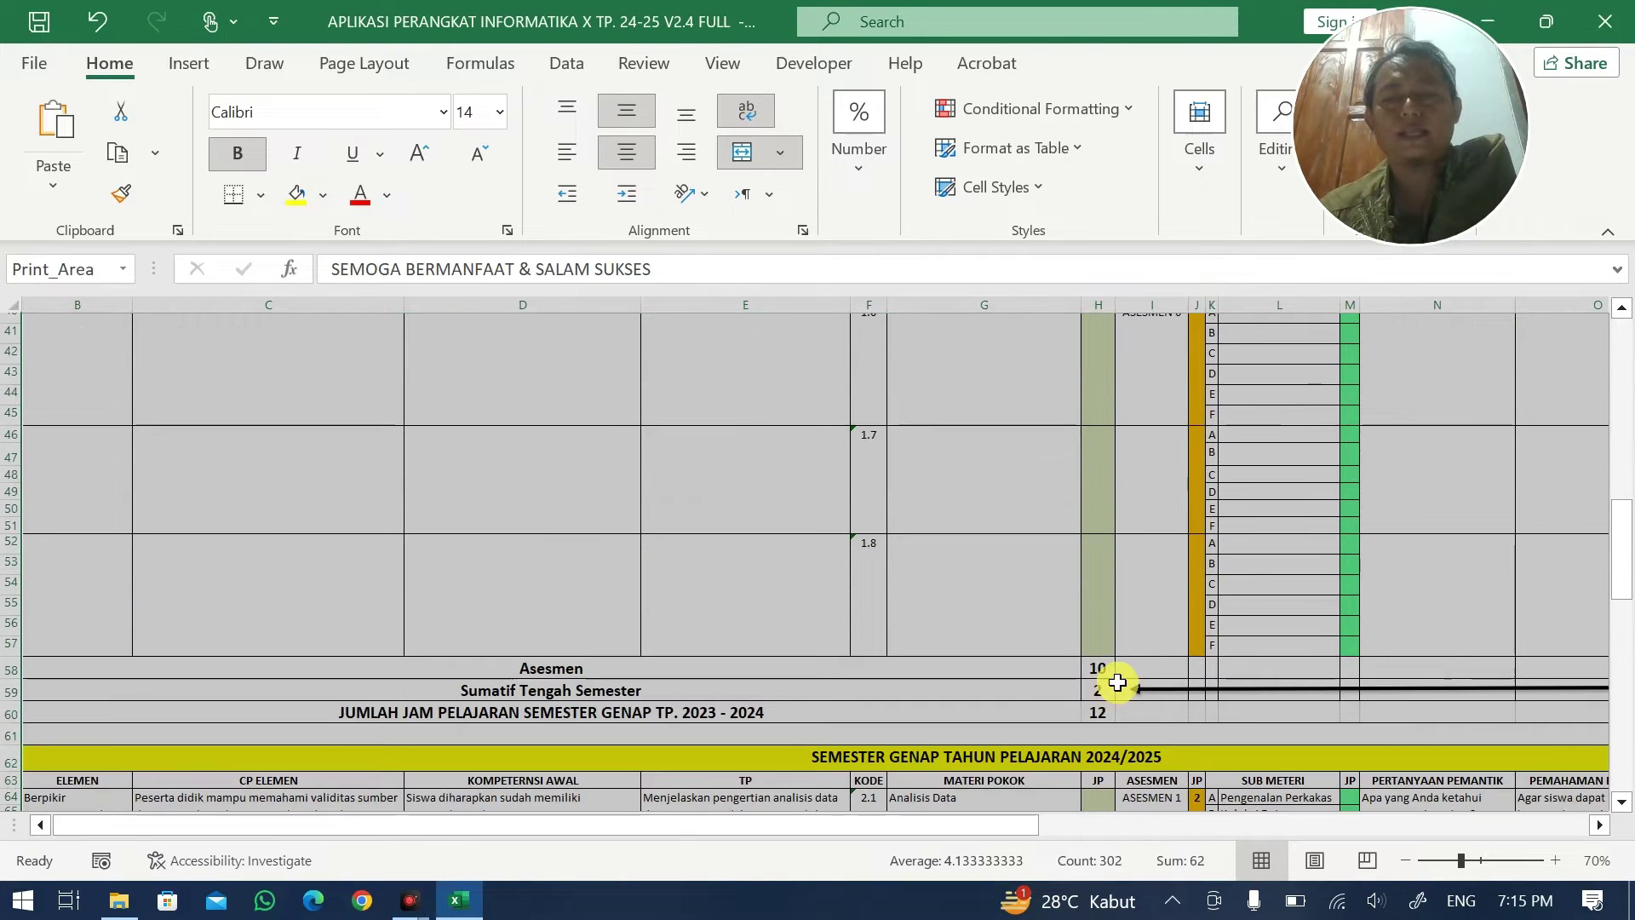
{"action": "left_click", "coordinate": [1102, 713]}
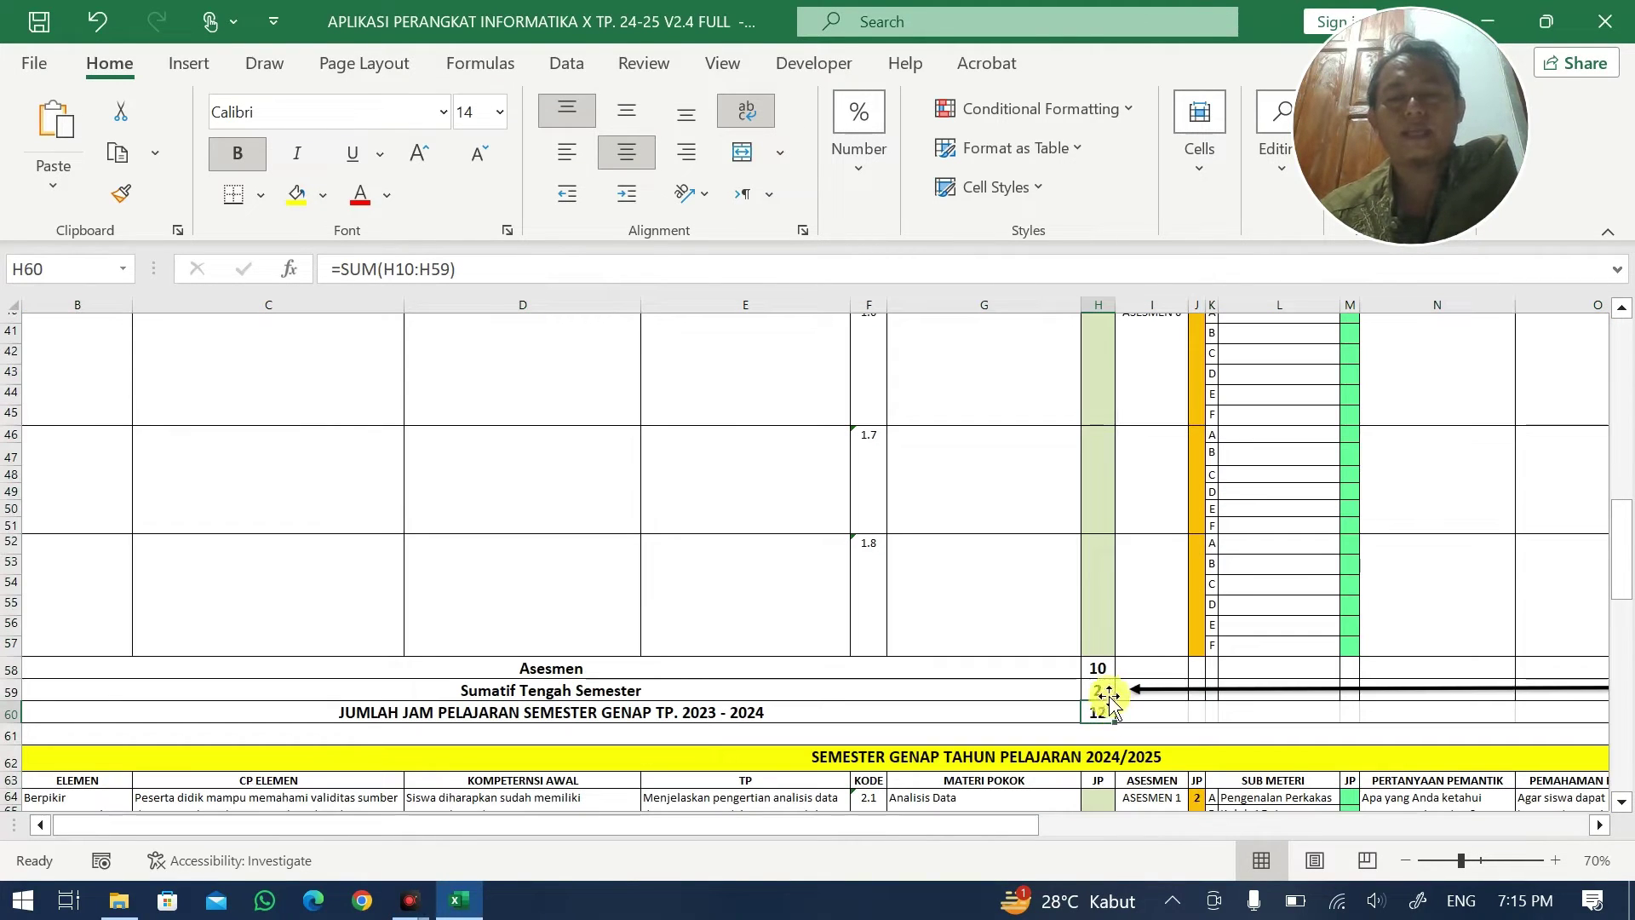
{"action": "left_click_drag", "start_coordinate": [1104, 673], "coordinate": [1105, 691]}
{"action": "left_click", "coordinate": [1105, 668]}
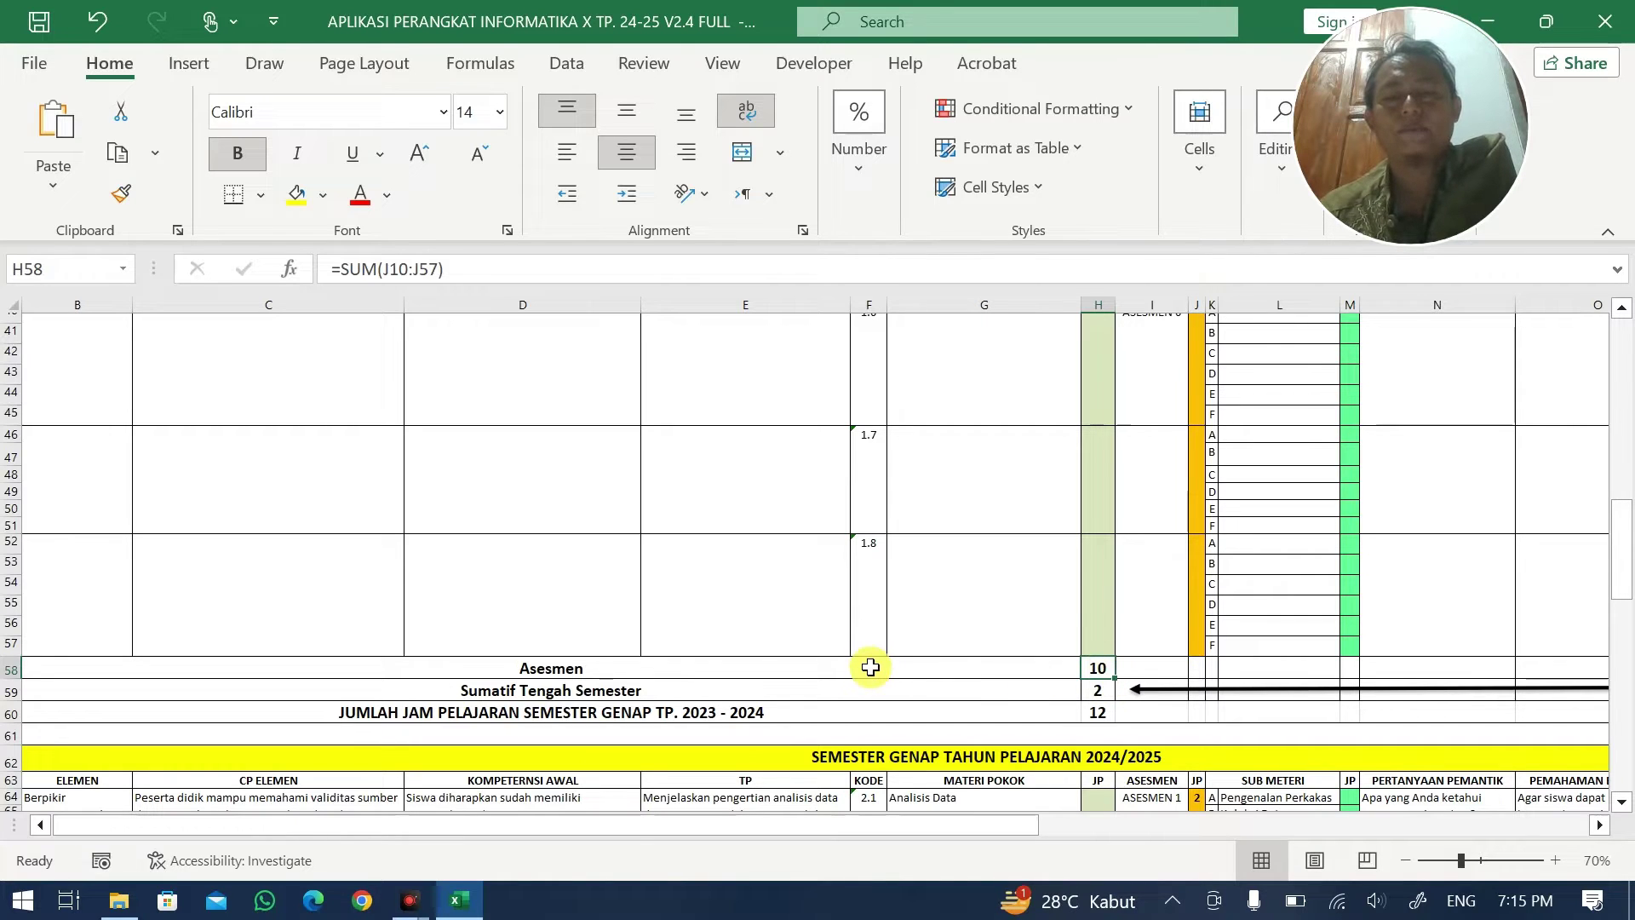
{"action": "left_click", "coordinate": [1098, 689]}
- Enter 8 JP for each of the odd-semester materials 1.1 to 1.5
{"action": "scroll", "coordinate": [1141, 631], "scroll_direction": "up", "scroll_amount": 12}
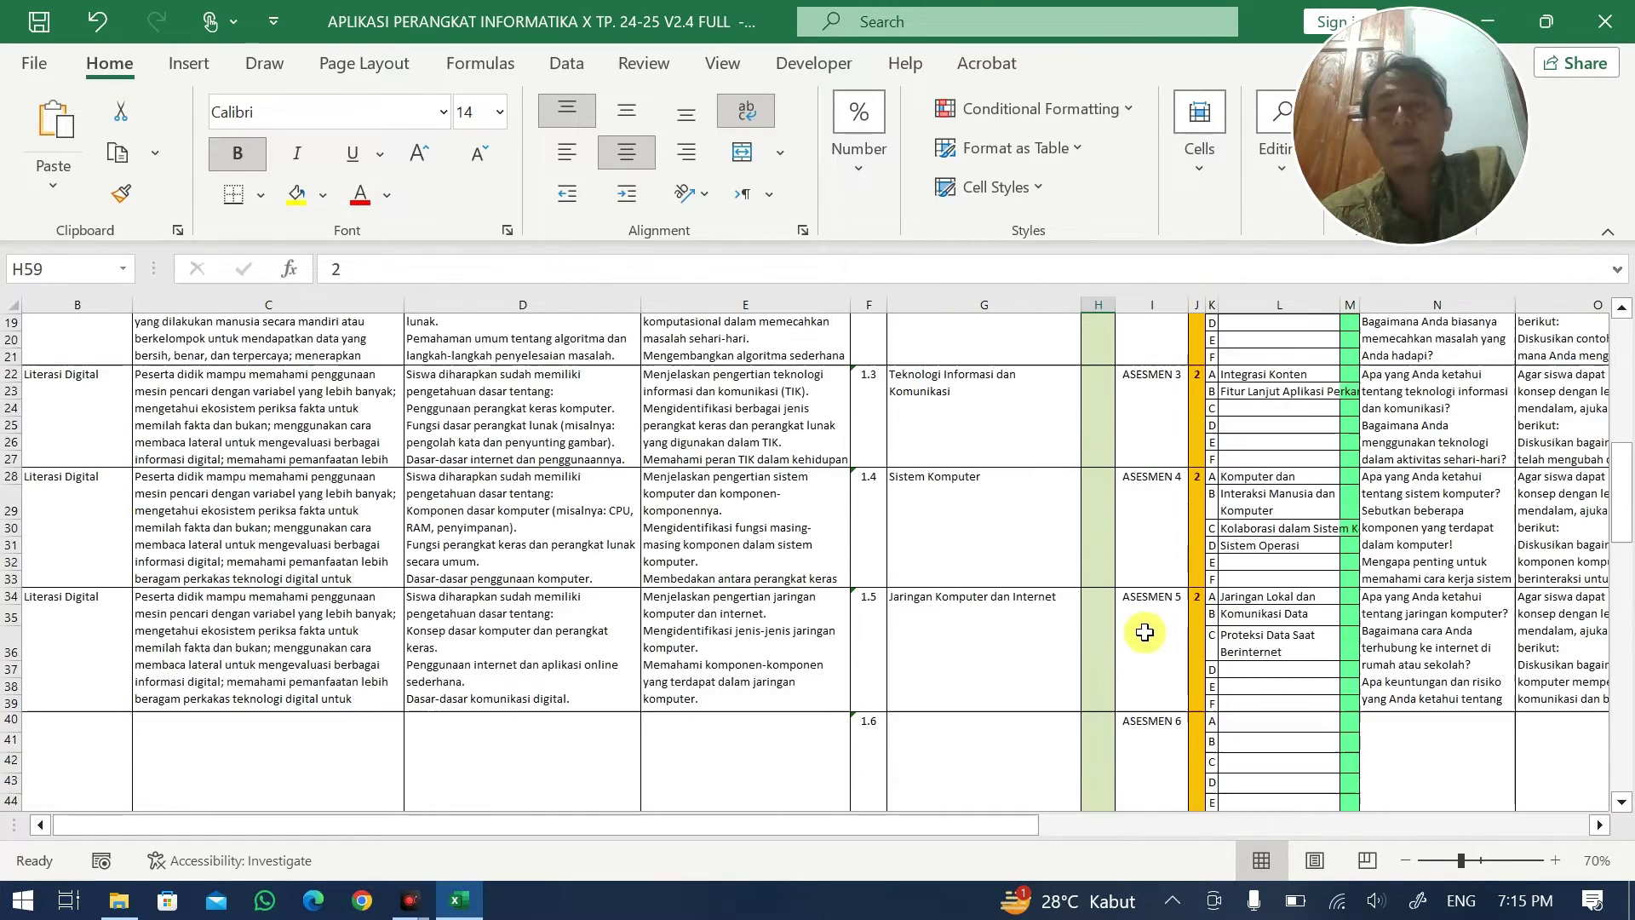
{"action": "left_click", "coordinate": [1101, 500]}
{"action": "scroll", "coordinate": [1110, 536], "scroll_direction": "down", "scroll_amount": 12}
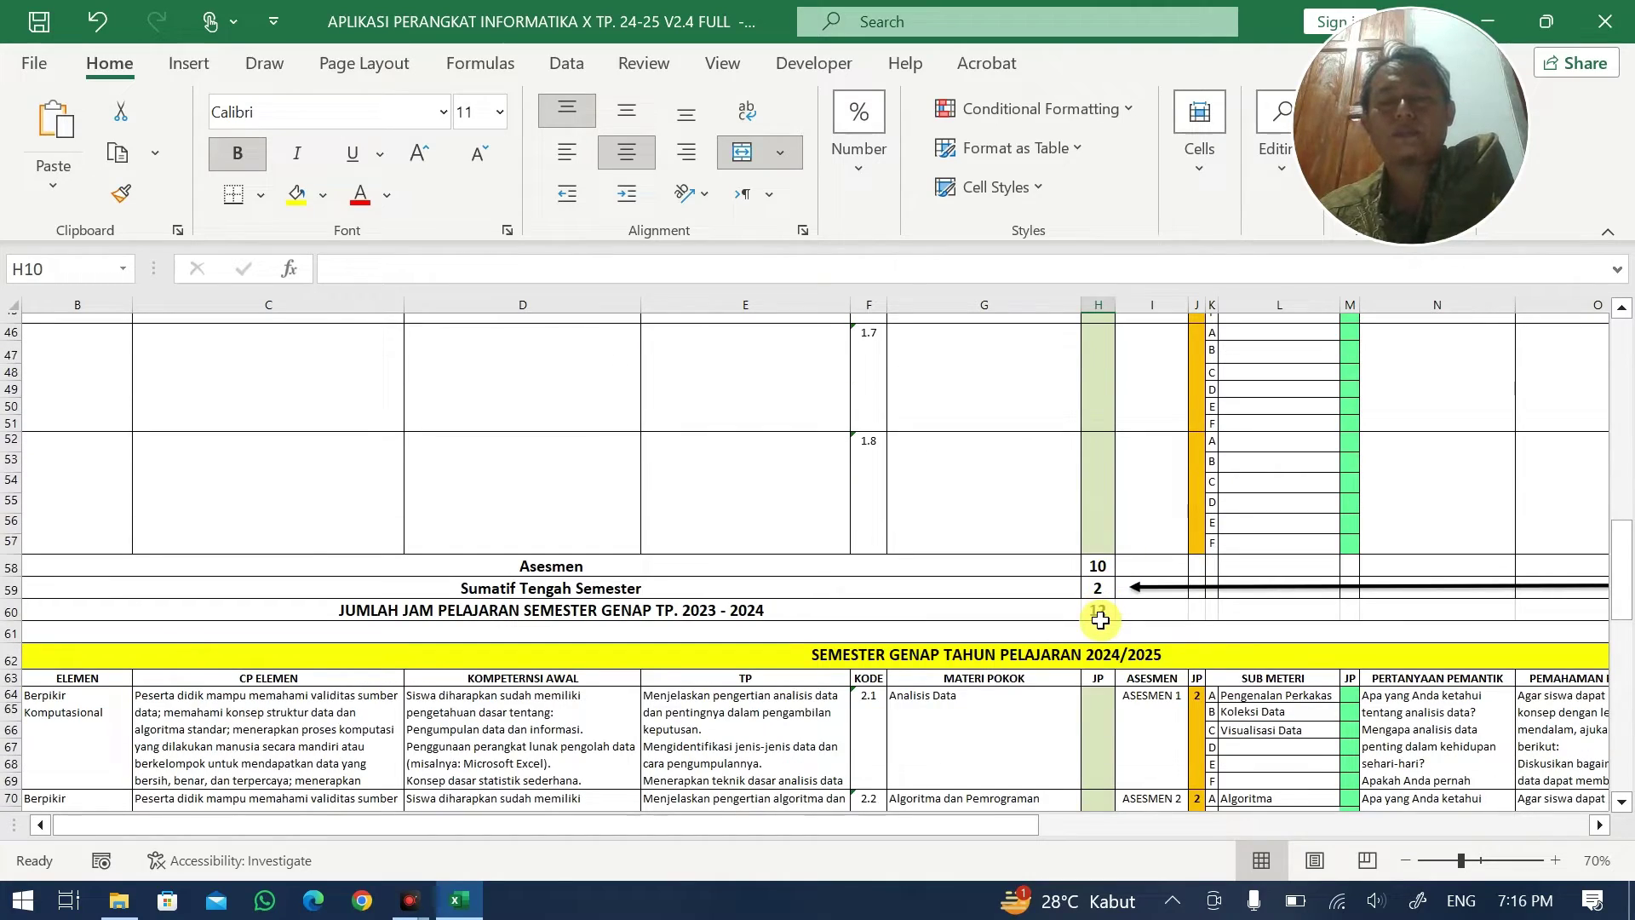
{"action": "scroll", "coordinate": [1105, 615], "scroll_direction": "up", "scroll_amount": 12}
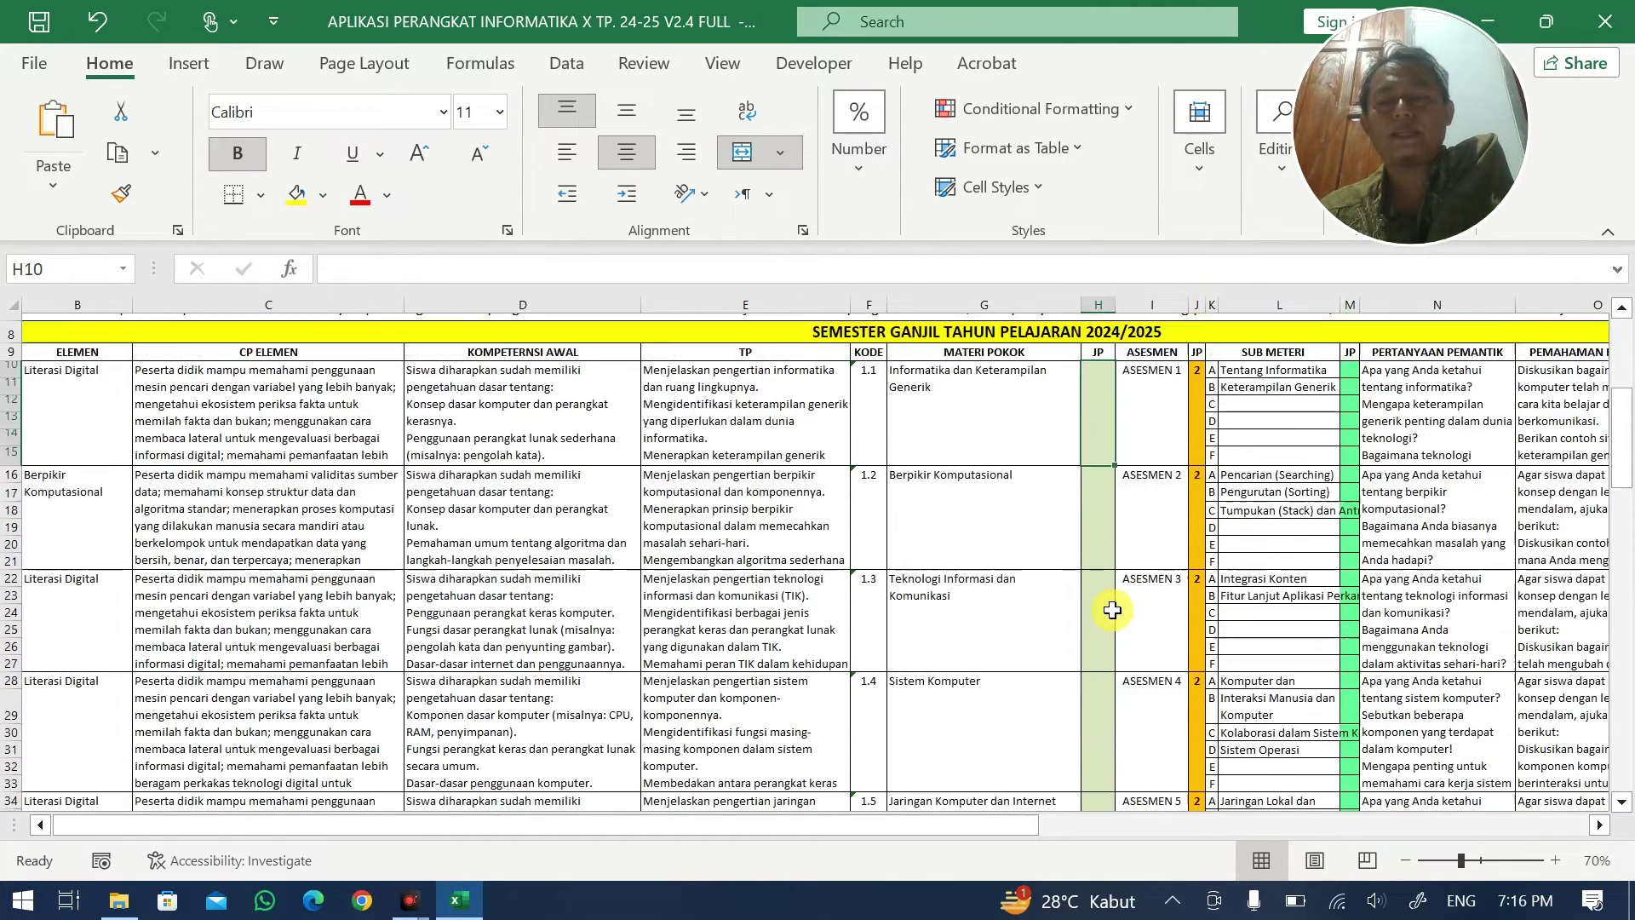
{"action": "scroll", "coordinate": [1100, 530], "scroll_direction": "down", "scroll_amount": 3}
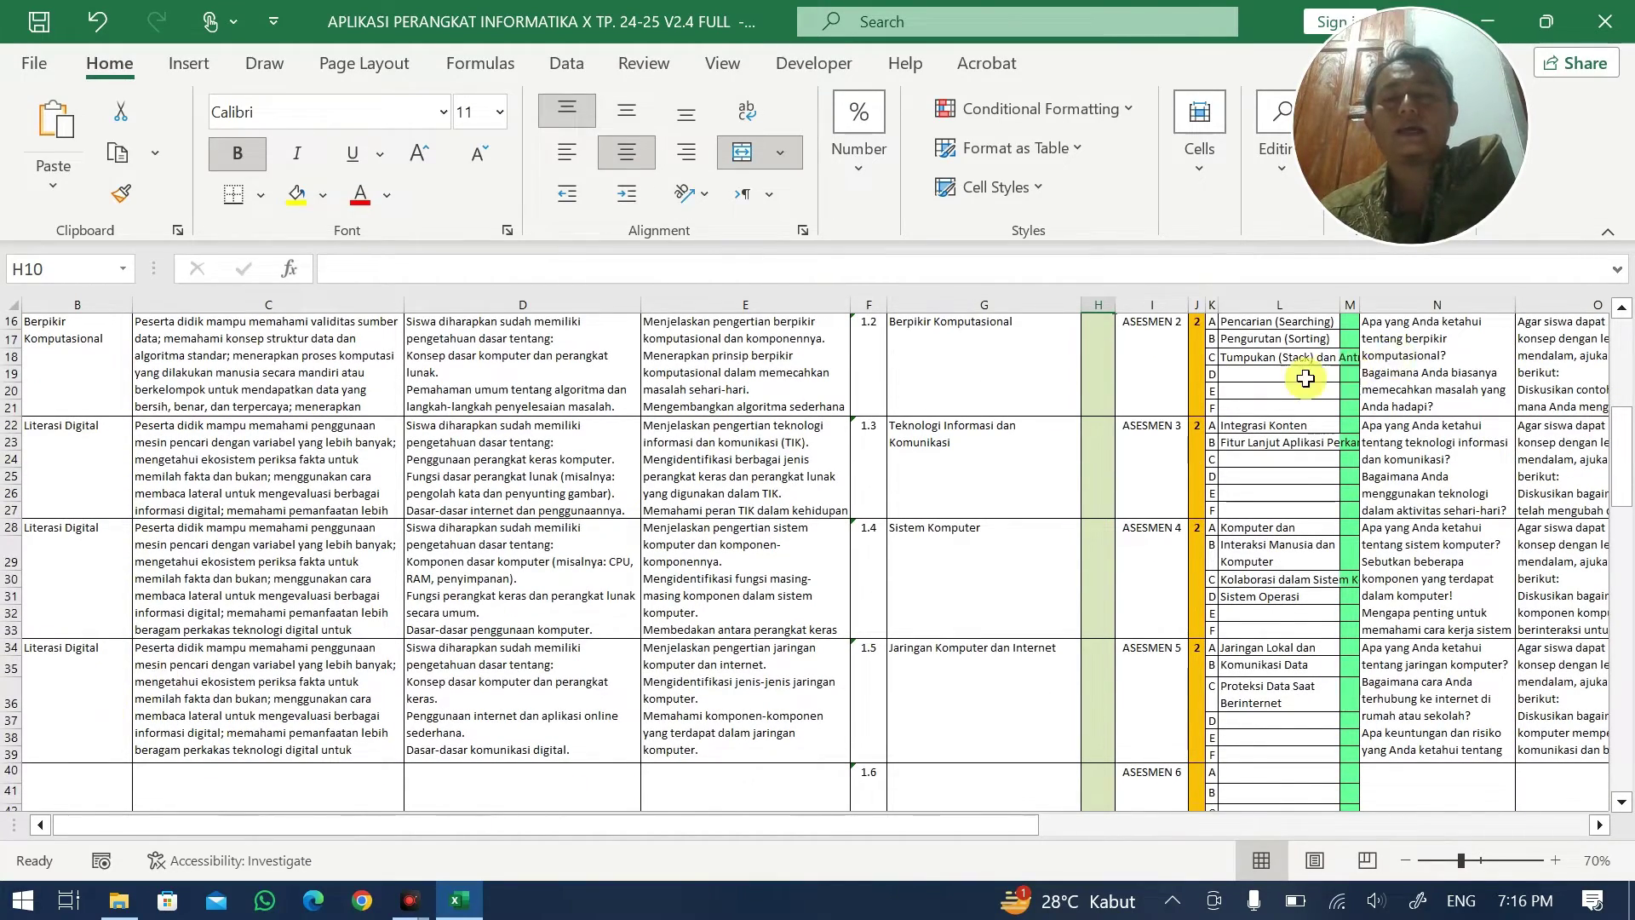
{"action": "scroll", "coordinate": [1112, 421], "scroll_direction": "up", "scroll_amount": 3}
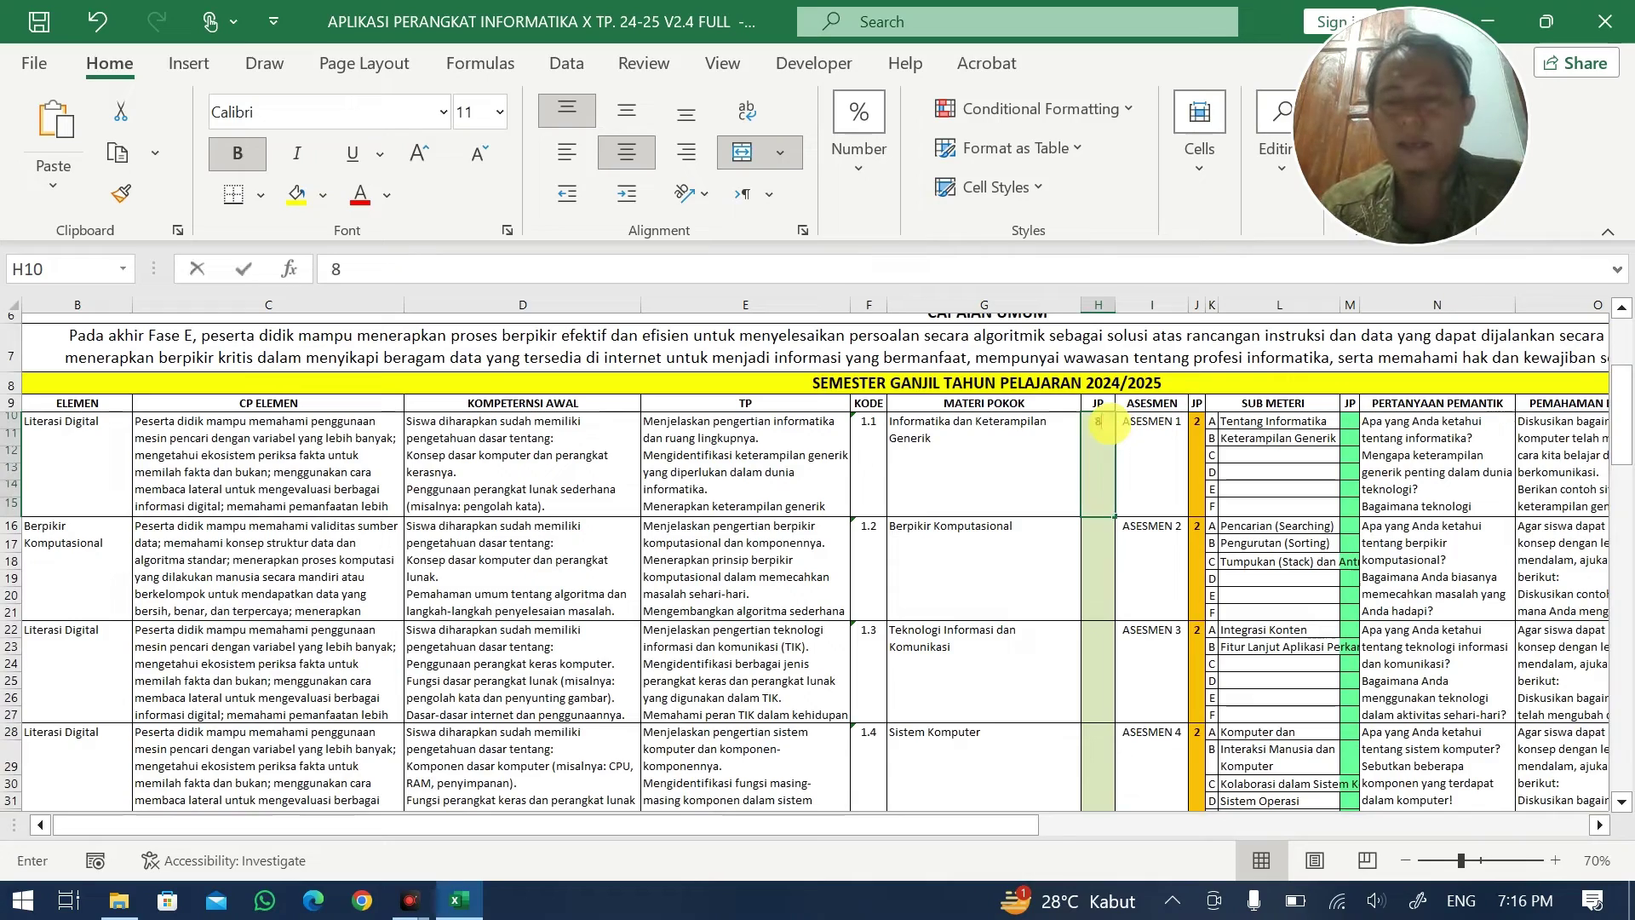
{"action": "key", "text": "Return"}
{"action": "type", "text": "8"}
{"action": "key", "text": "Return"}
{"action": "type", "text": "8"}
{"action": "key", "text": "Return"}
{"action": "type", "text": "8"}
{"action": "key", "text": "Return"}
{"action": "type", "text": "8"}
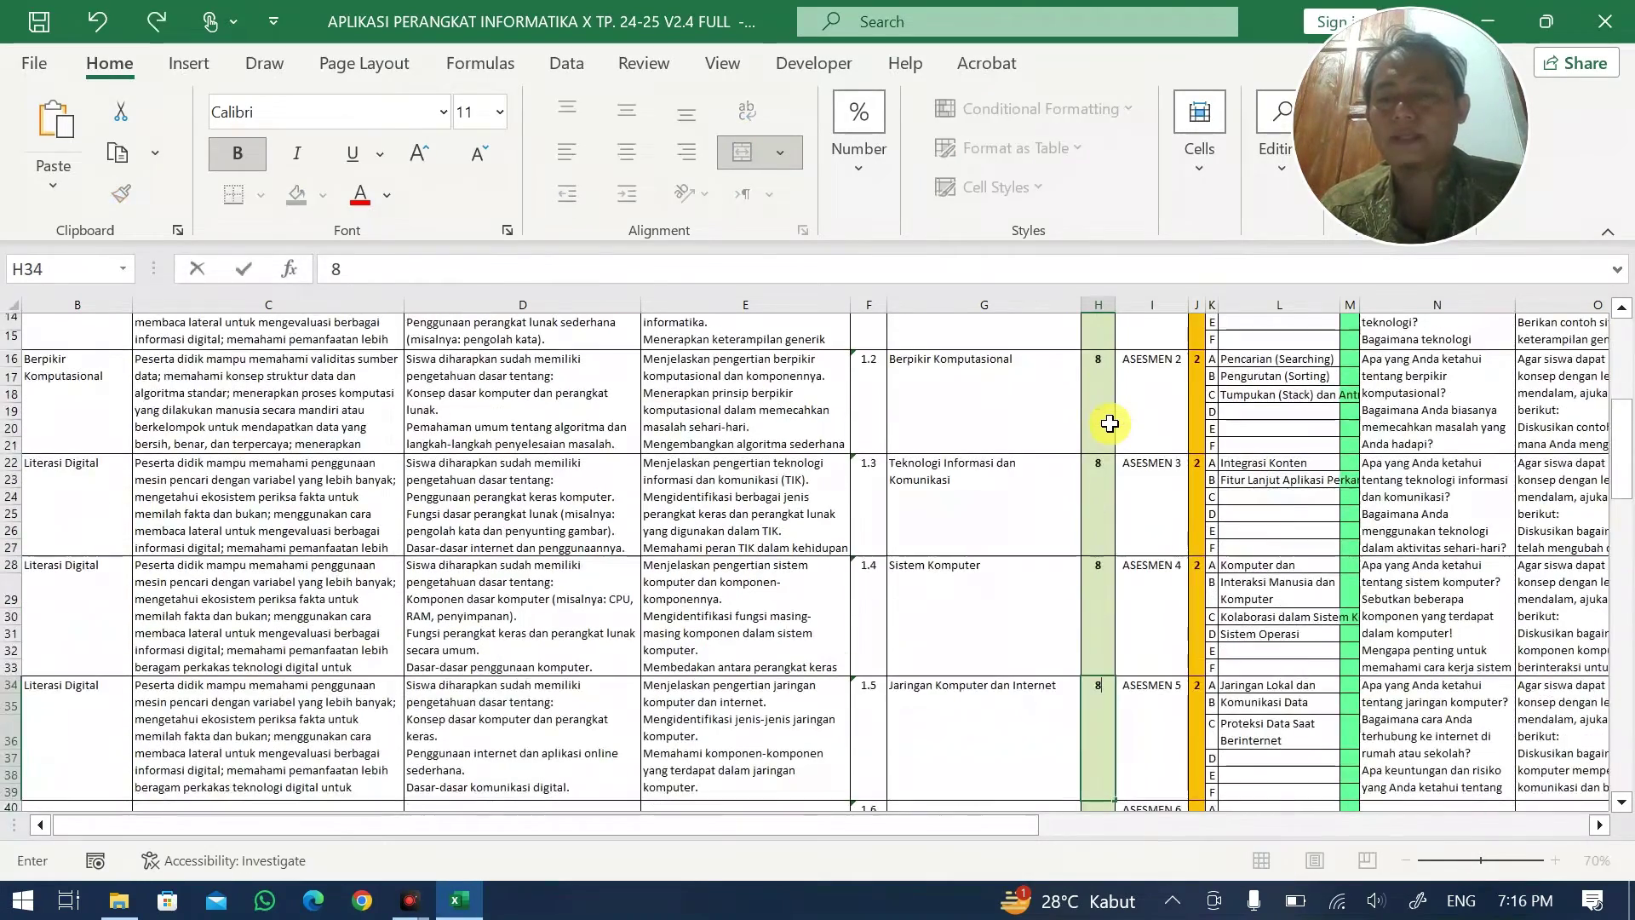
{"action": "key", "text": "Return"}
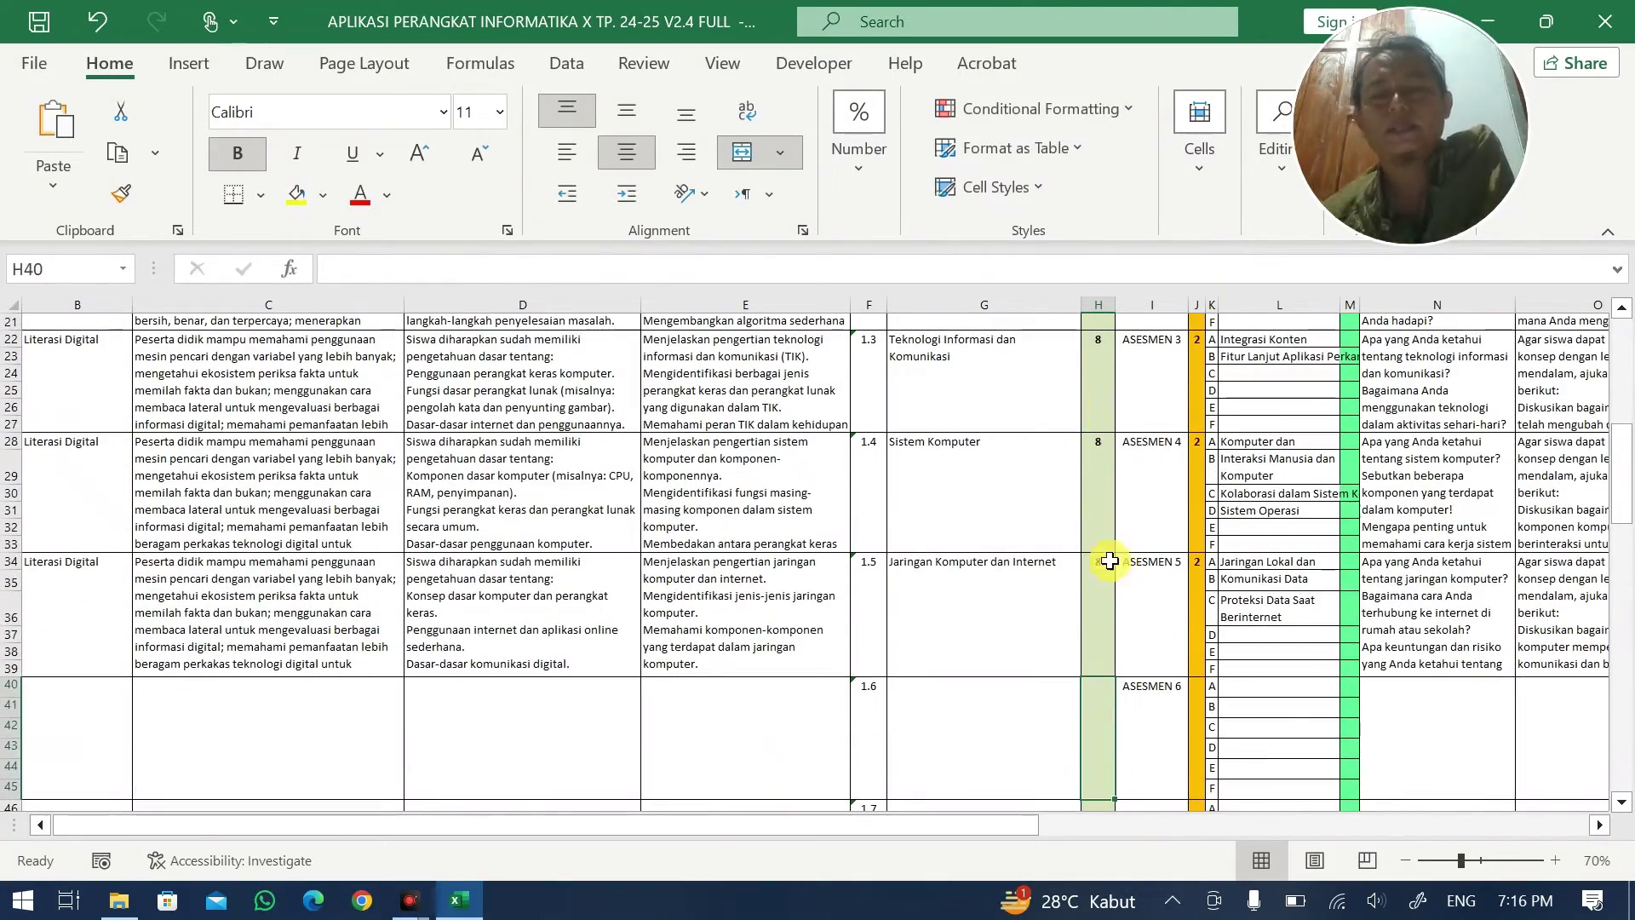
- Select the JP cell of material 1.1 in the odd-semester table to review it alongside its sub-materials
{"action": "scroll", "coordinate": [1109, 511], "scroll_direction": "up", "scroll_amount": 4}
{"action": "left_click", "coordinate": [1107, 390]}
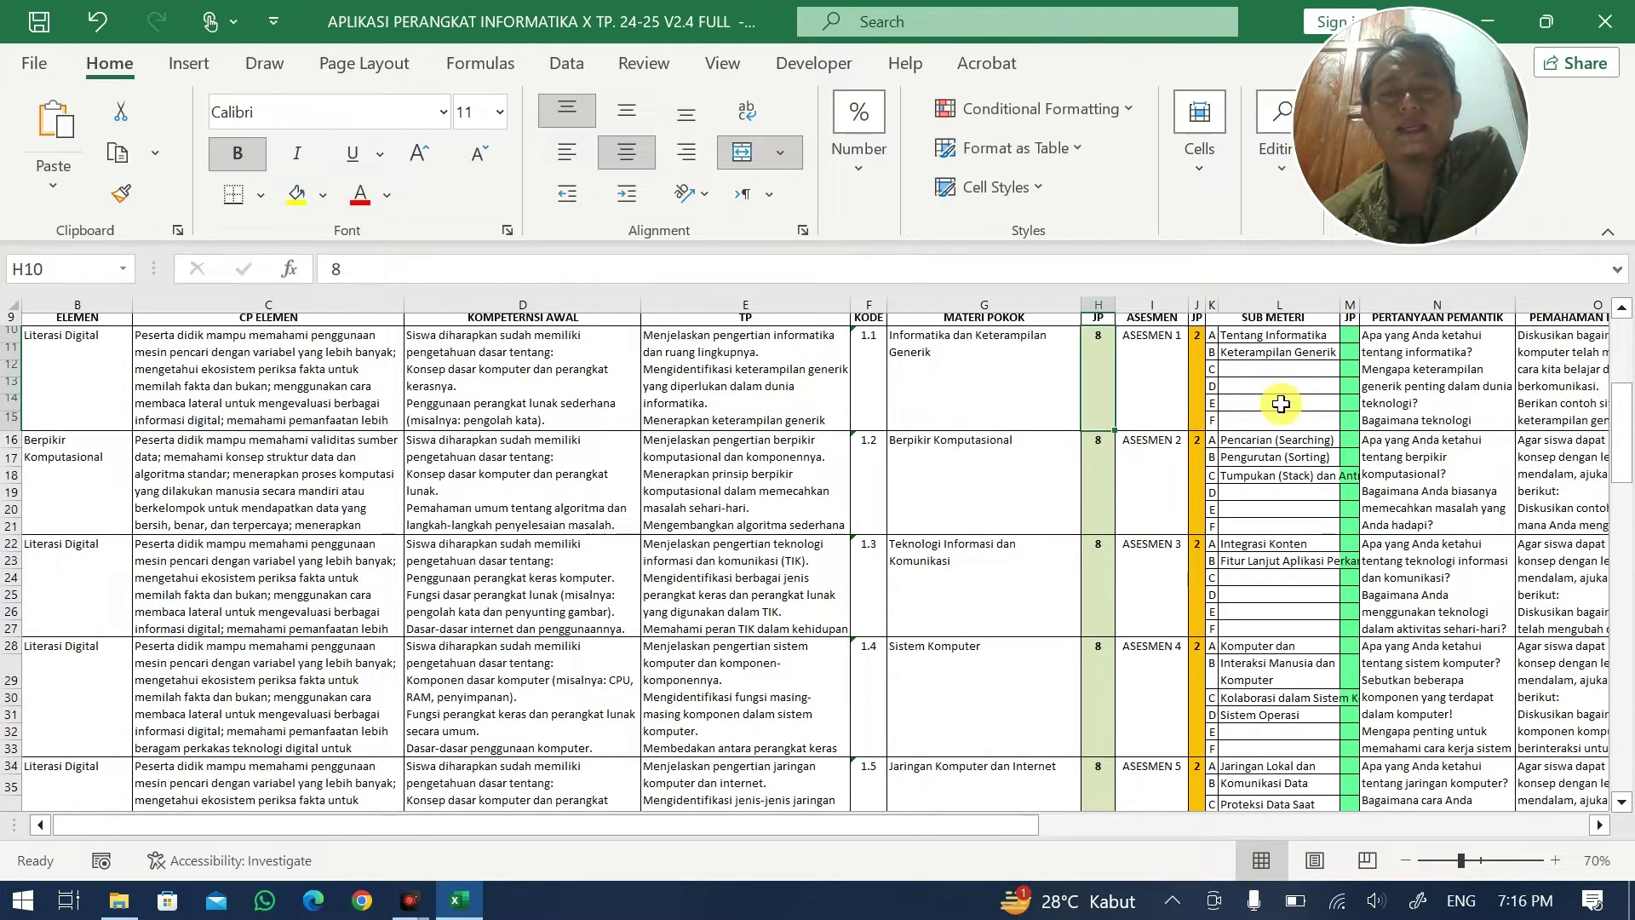
{"action": "scroll", "coordinate": [1143, 414], "scroll_direction": "up", "scroll_amount": 1}
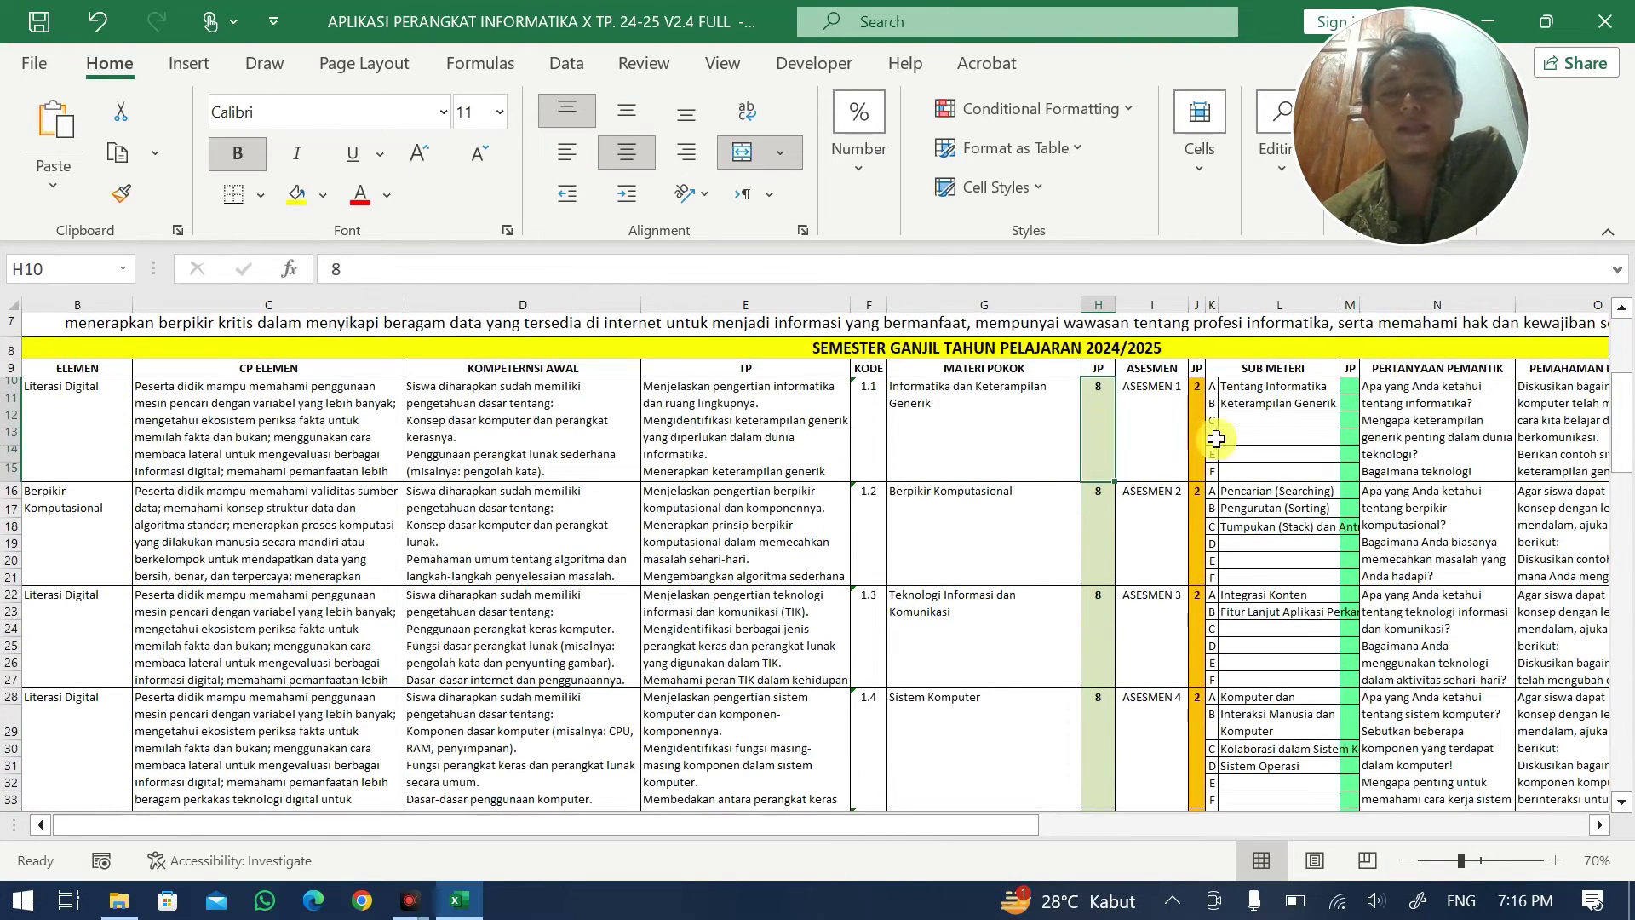
- Set the JP of odd-semester material 1.1 to 6 and check the semester's total JP cell
{"action": "key", "text": "Return"}
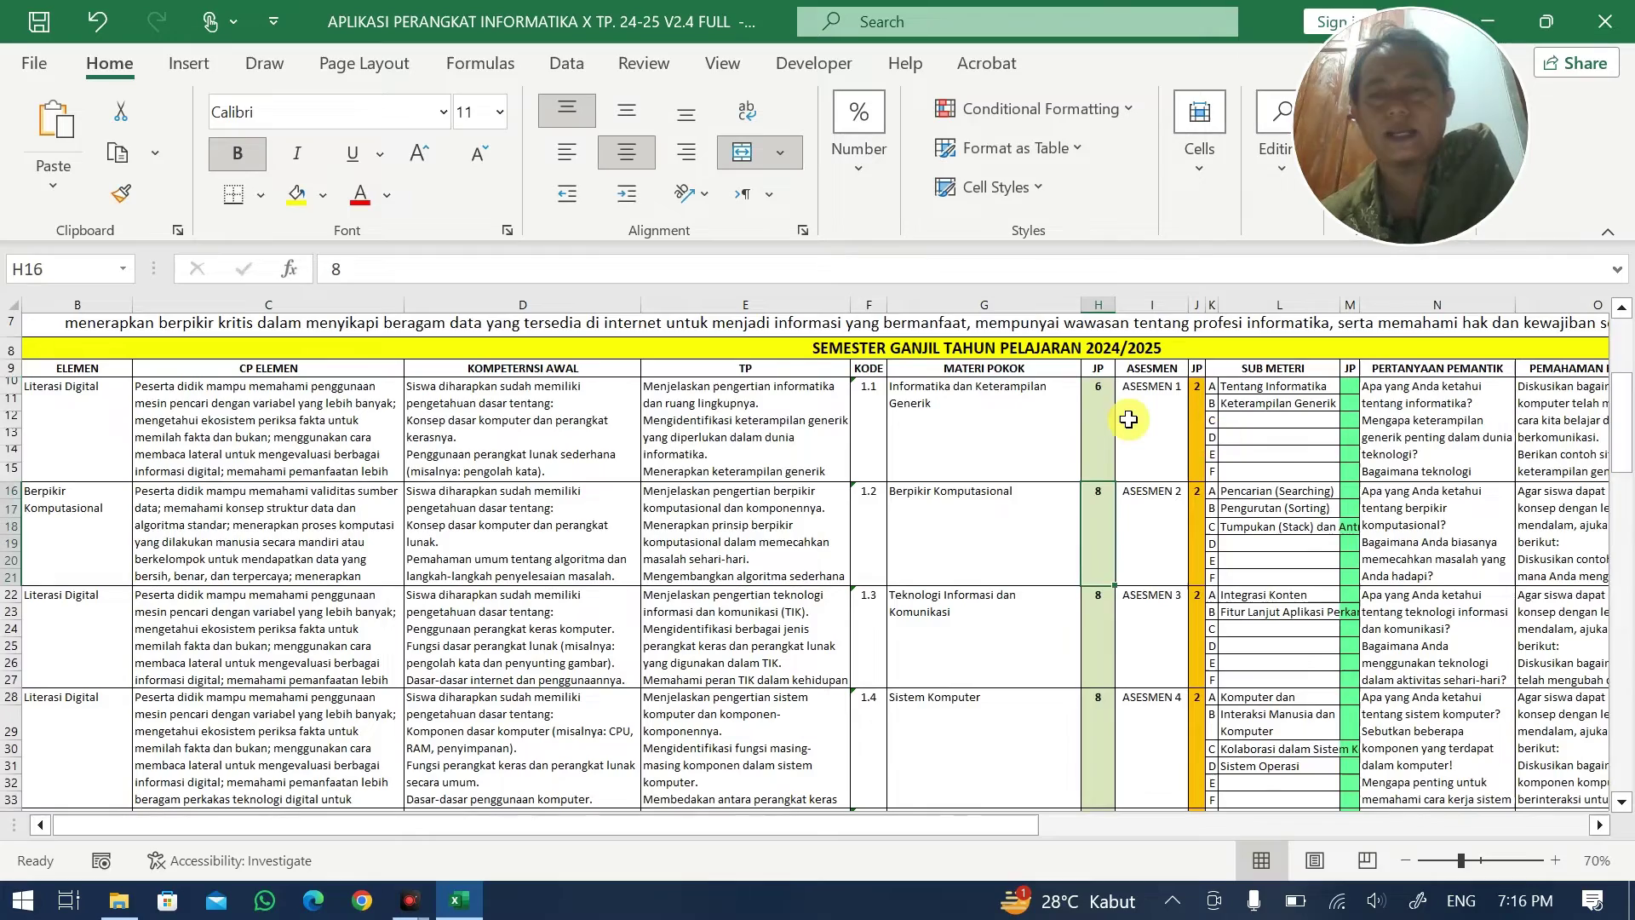
{"action": "scroll", "coordinate": [1155, 528], "scroll_direction": "down", "scroll_amount": 9}
{"action": "scroll", "coordinate": [1152, 552], "scroll_direction": "down", "scroll_amount": 3}
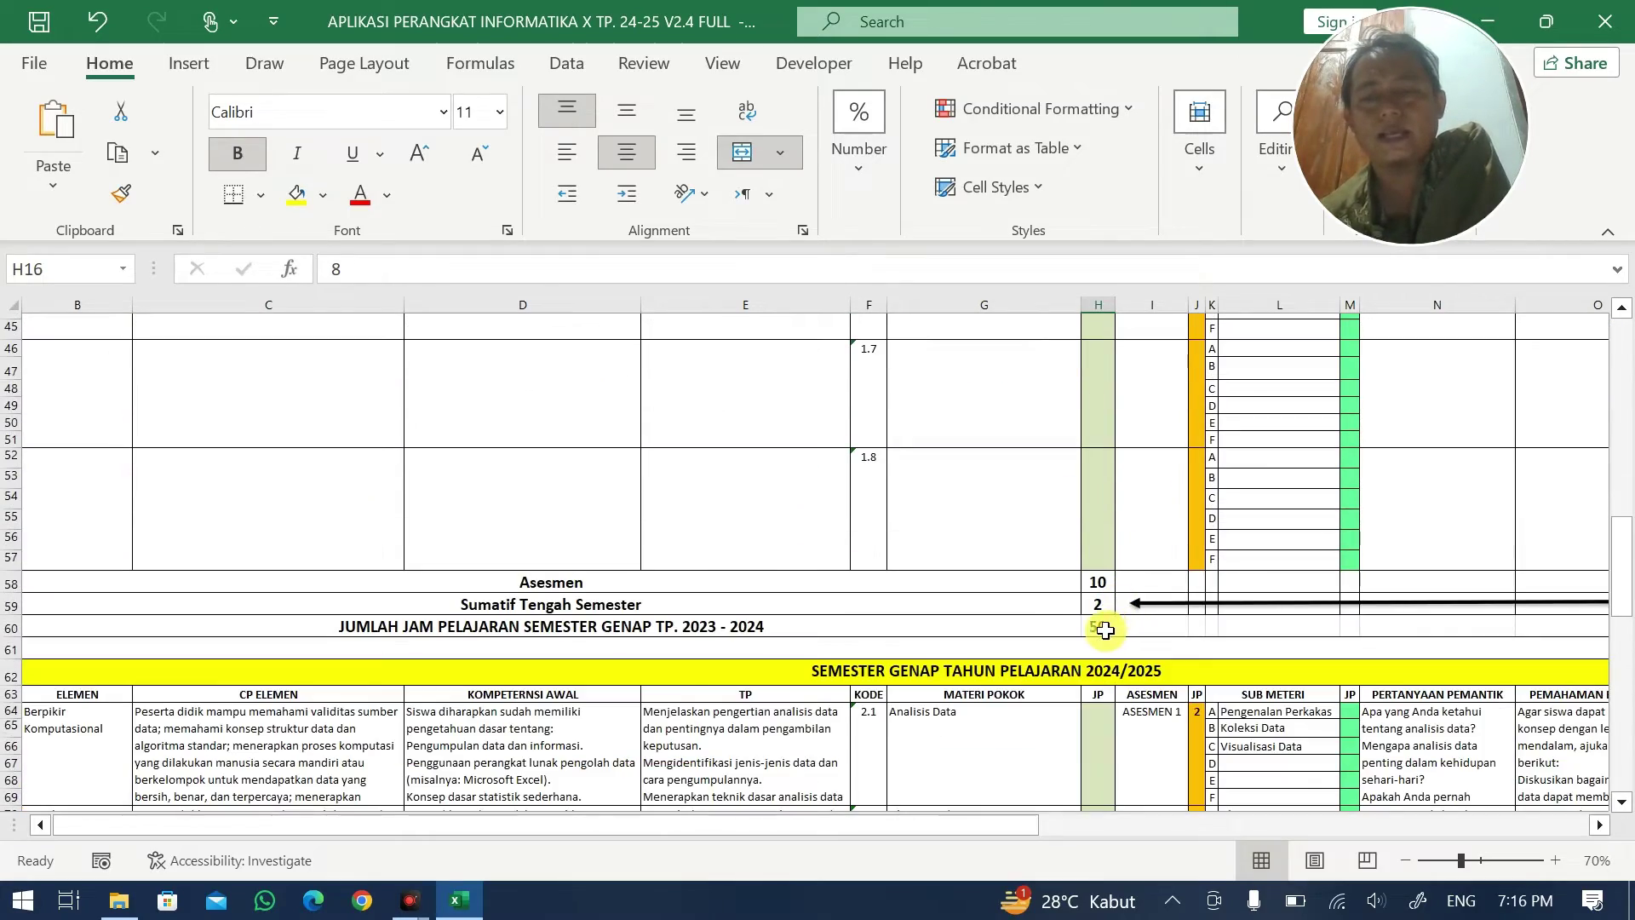
{"action": "left_click", "coordinate": [1104, 630]}
{"action": "scroll", "coordinate": [1115, 596], "scroll_direction": "up", "scroll_amount": 15}
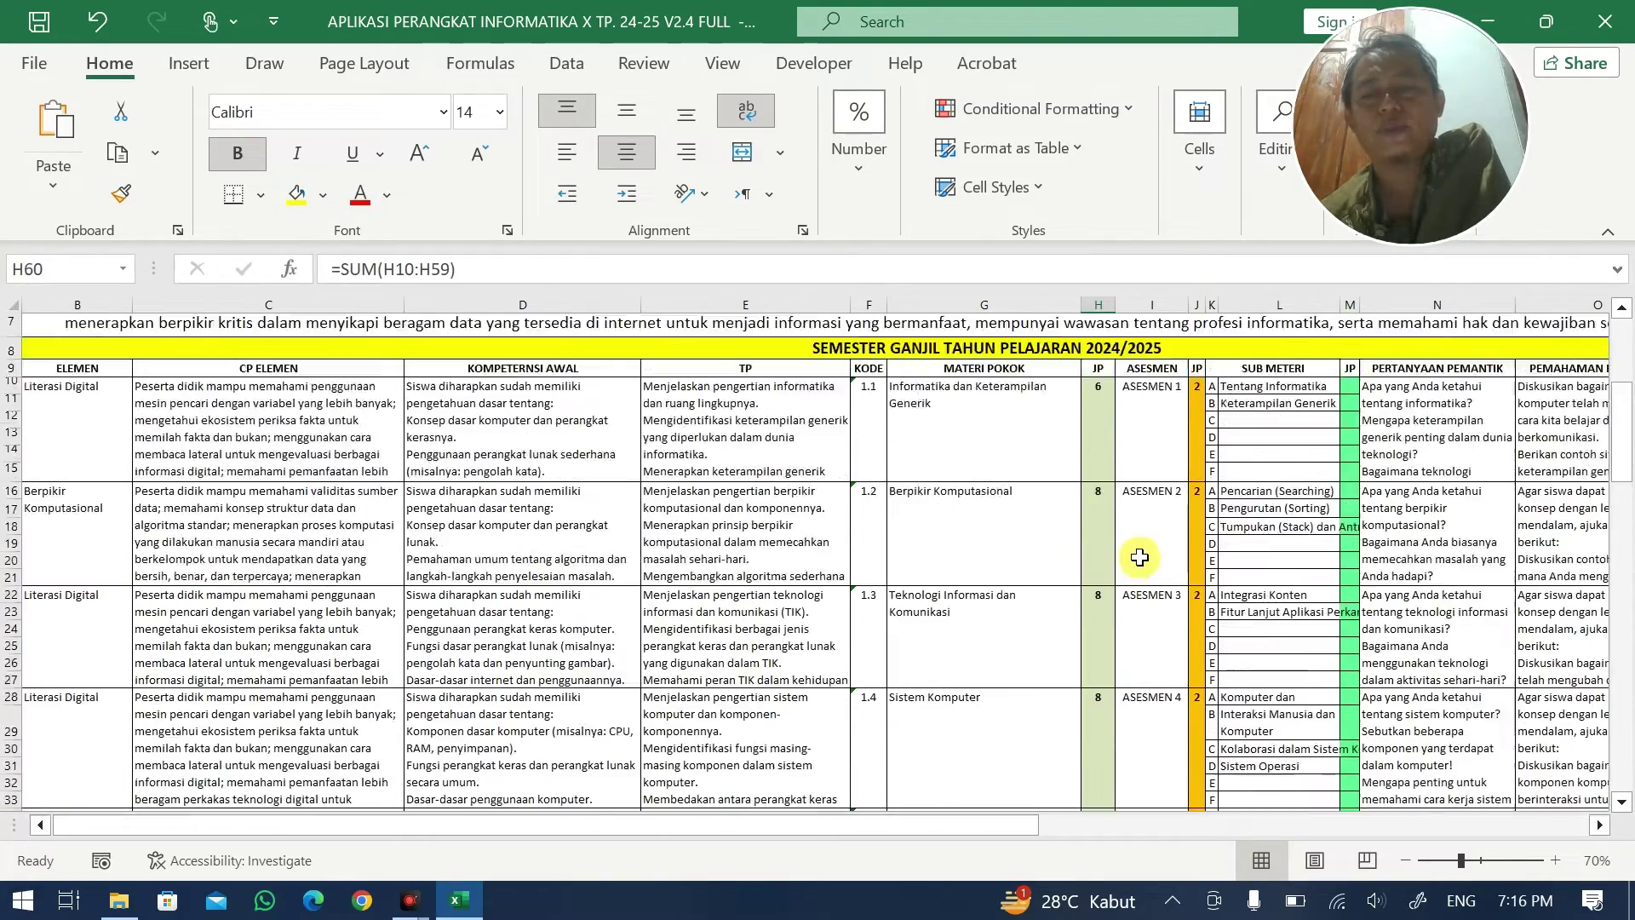
- Enter 6 JP for each of the odd-semester materials 1.2 to 1.5 and check the semester total
{"action": "left_click", "coordinate": [1099, 626]}
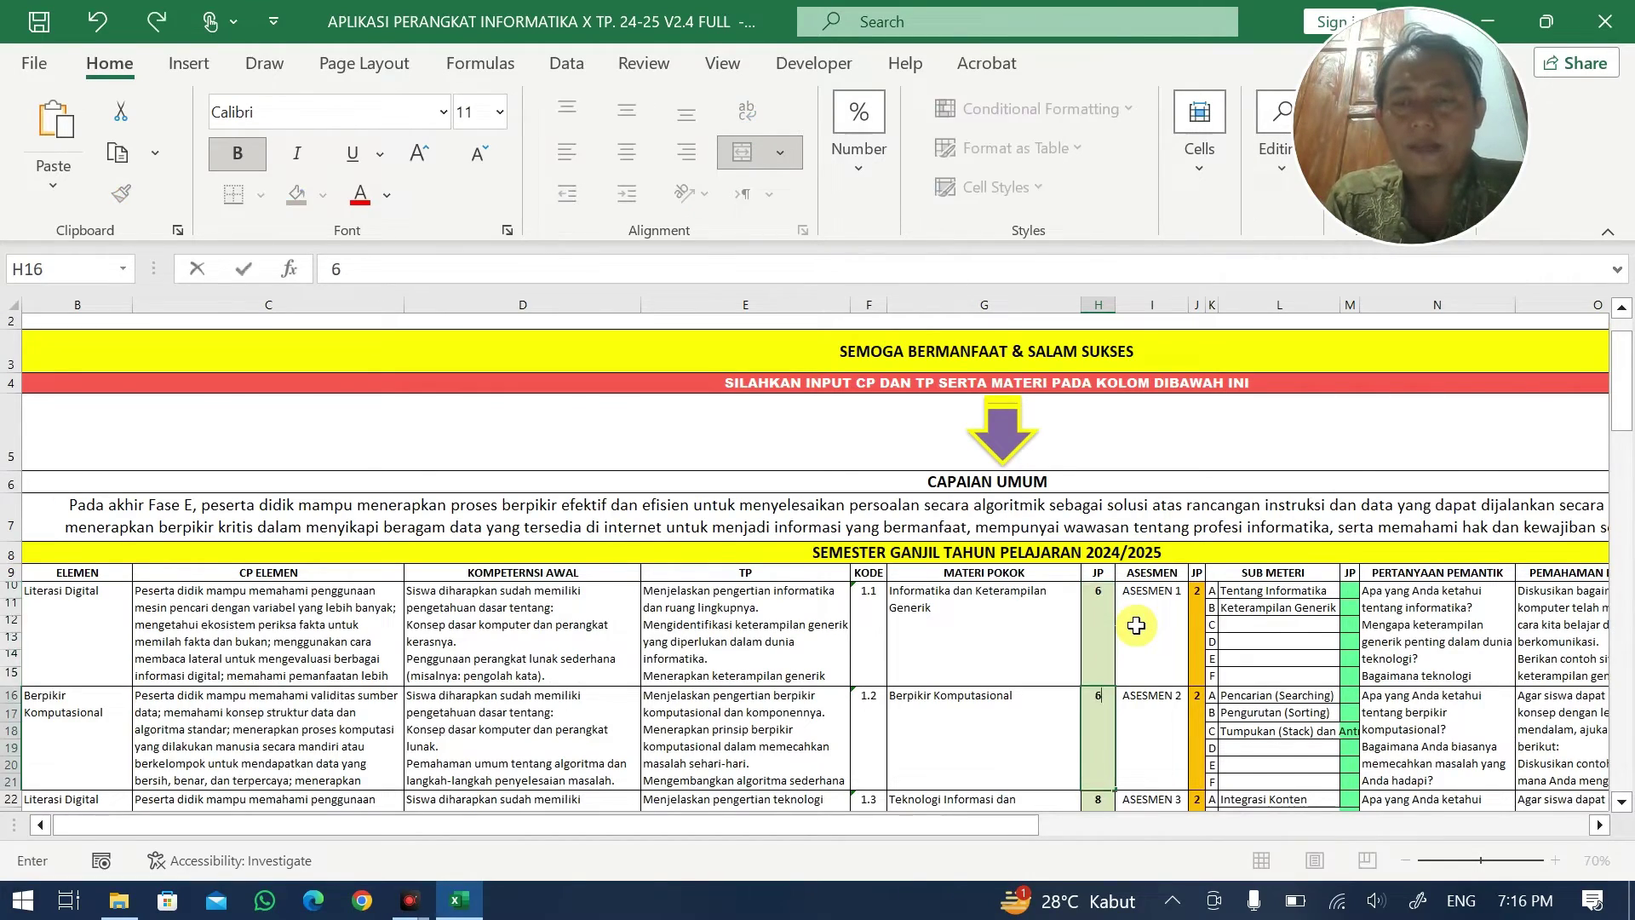
{"action": "key", "text": "Return"}
{"action": "type", "text": "6"}
{"action": "key", "text": "Return"}
{"action": "type", "text": "6"}
{"action": "key", "text": "Return"}
{"action": "type", "text": "6"}
{"action": "key", "text": "Return"}
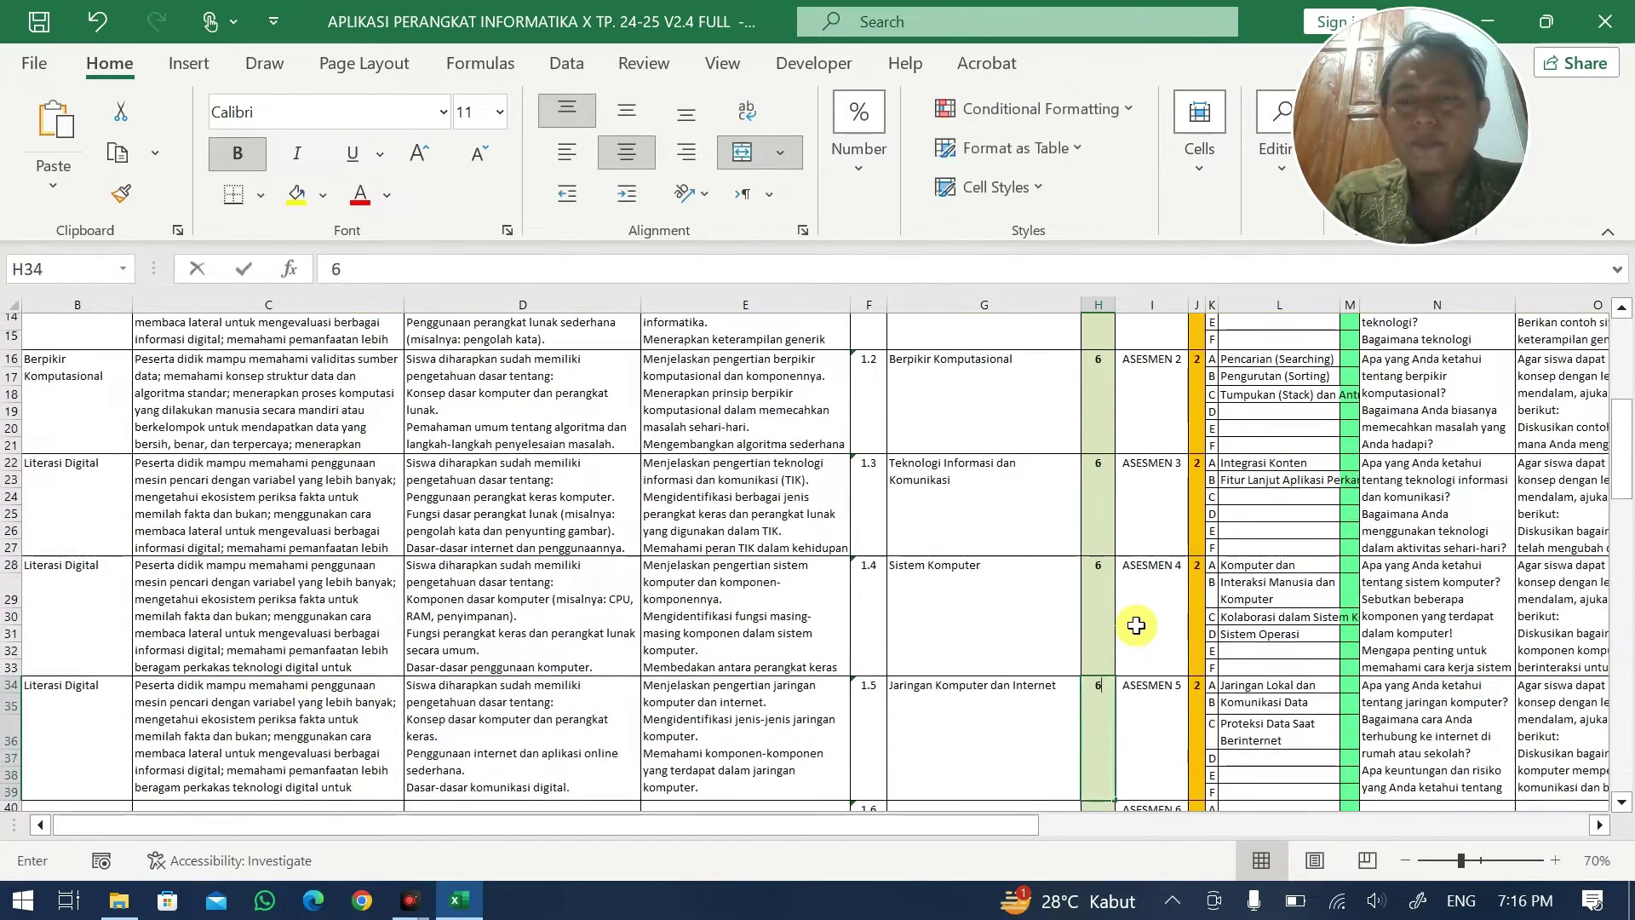
{"action": "key", "text": "Return"}
{"action": "key", "text": "Return"}
{"action": "key", "text": "Return"}
{"action": "key", "text": "Return"}
{"action": "key", "text": "Return"}
{"action": "key", "text": "Return"}
{"action": "key", "text": "Up"}
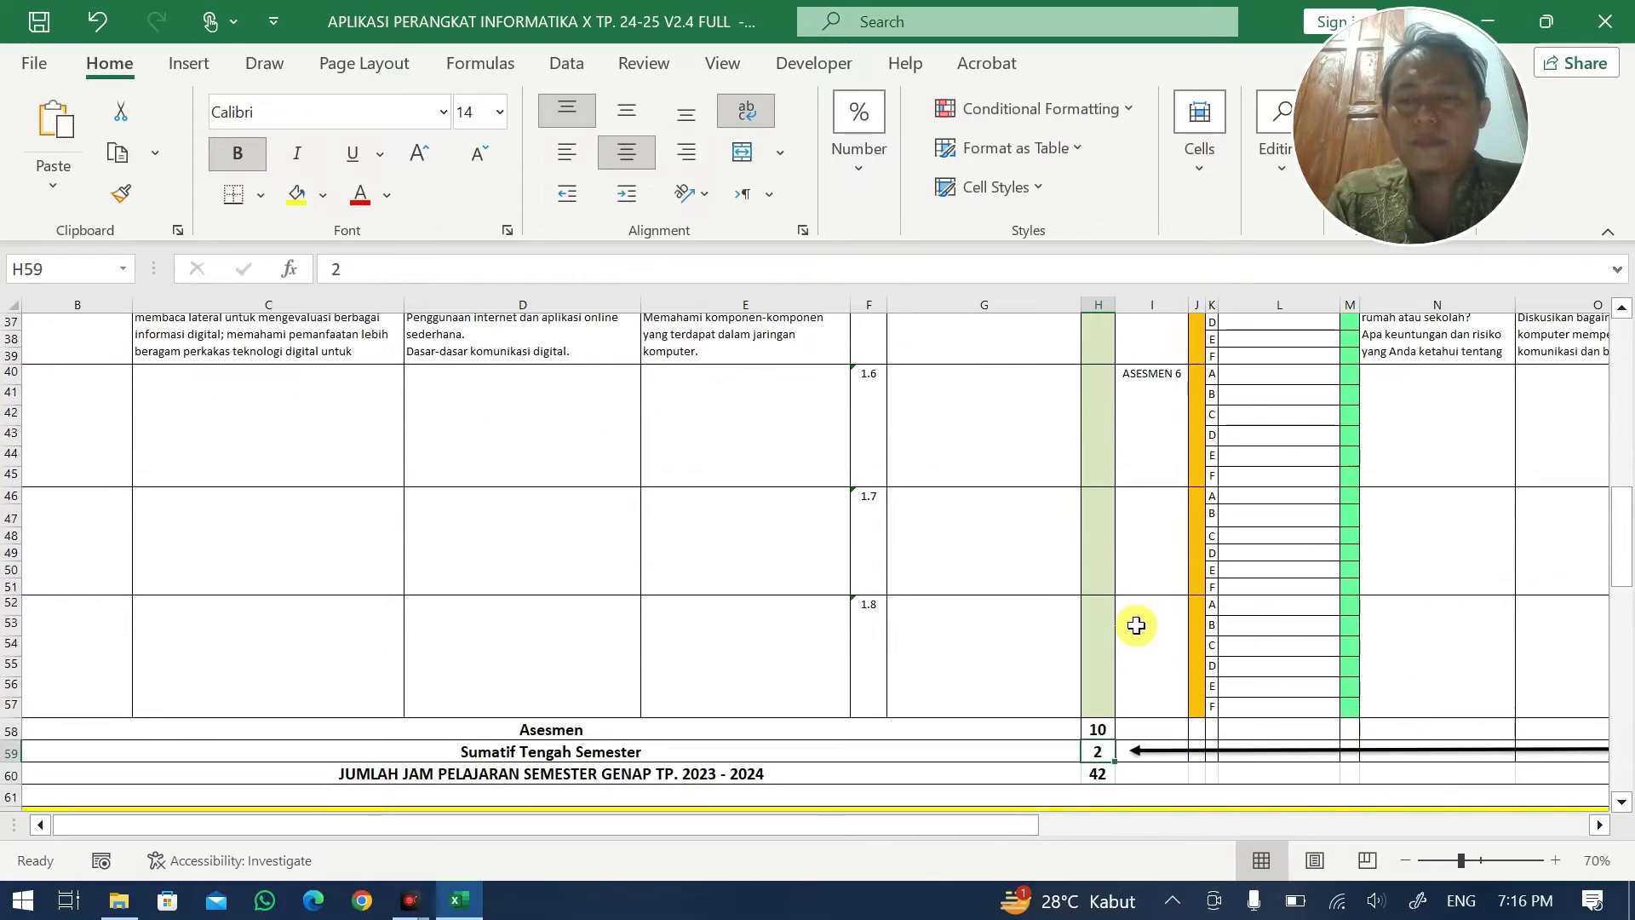
- Set the JP of odd-semester material 1.1 Informatika dan Keterampilan Generik to 4 and check the semester total
{"action": "key", "text": "Up"}
{"action": "key", "text": "Up"}
{"action": "key", "text": "Up"}
{"action": "key", "text": "Up"}
{"action": "key", "text": "Up"}
{"action": "key", "text": "Up"}
{"action": "key", "text": "Up"}
{"action": "key", "text": "Up"}
{"action": "key", "text": "Up"}
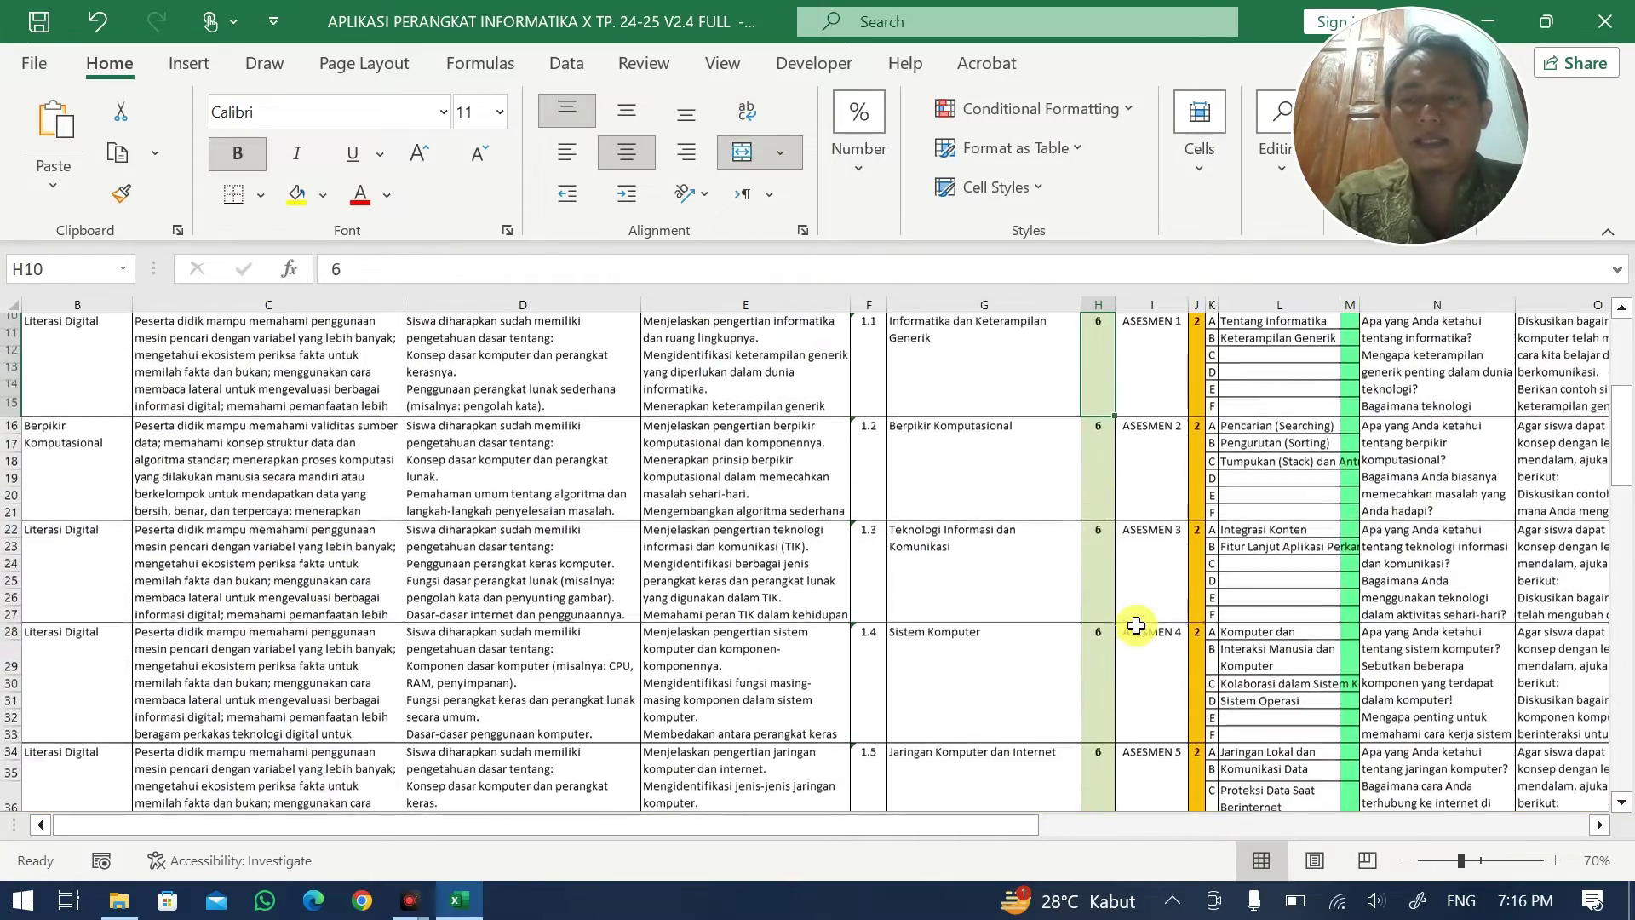
{"action": "type", "text": "4"}
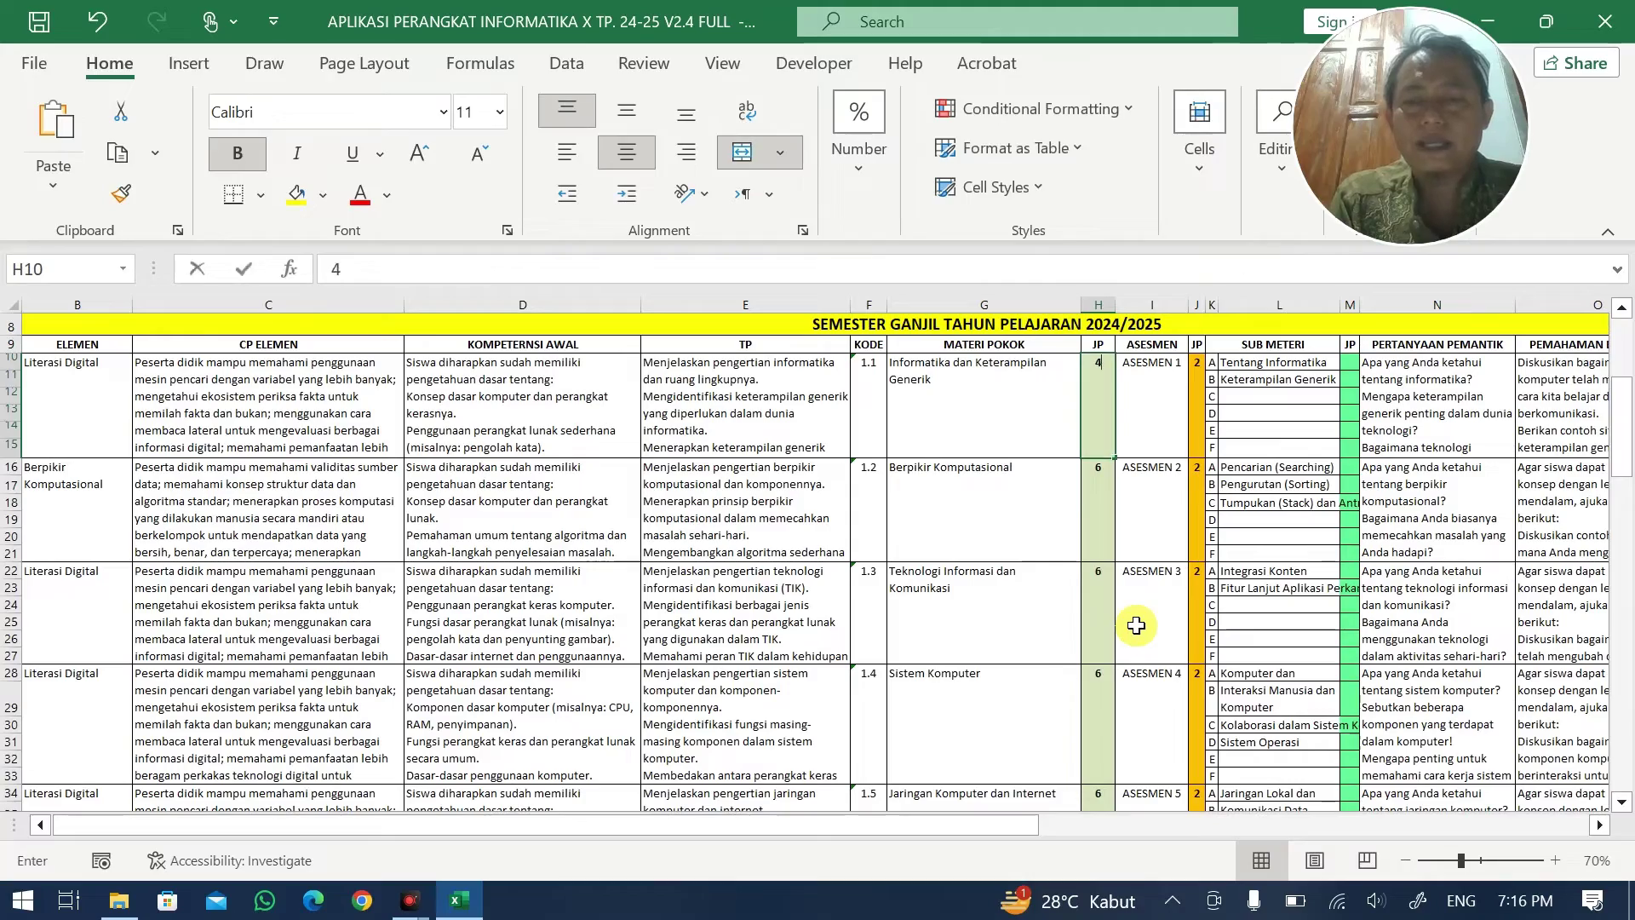
{"action": "key", "text": "Return"}
{"action": "scroll", "coordinate": [1137, 630], "scroll_direction": "down", "scroll_amount": 12}
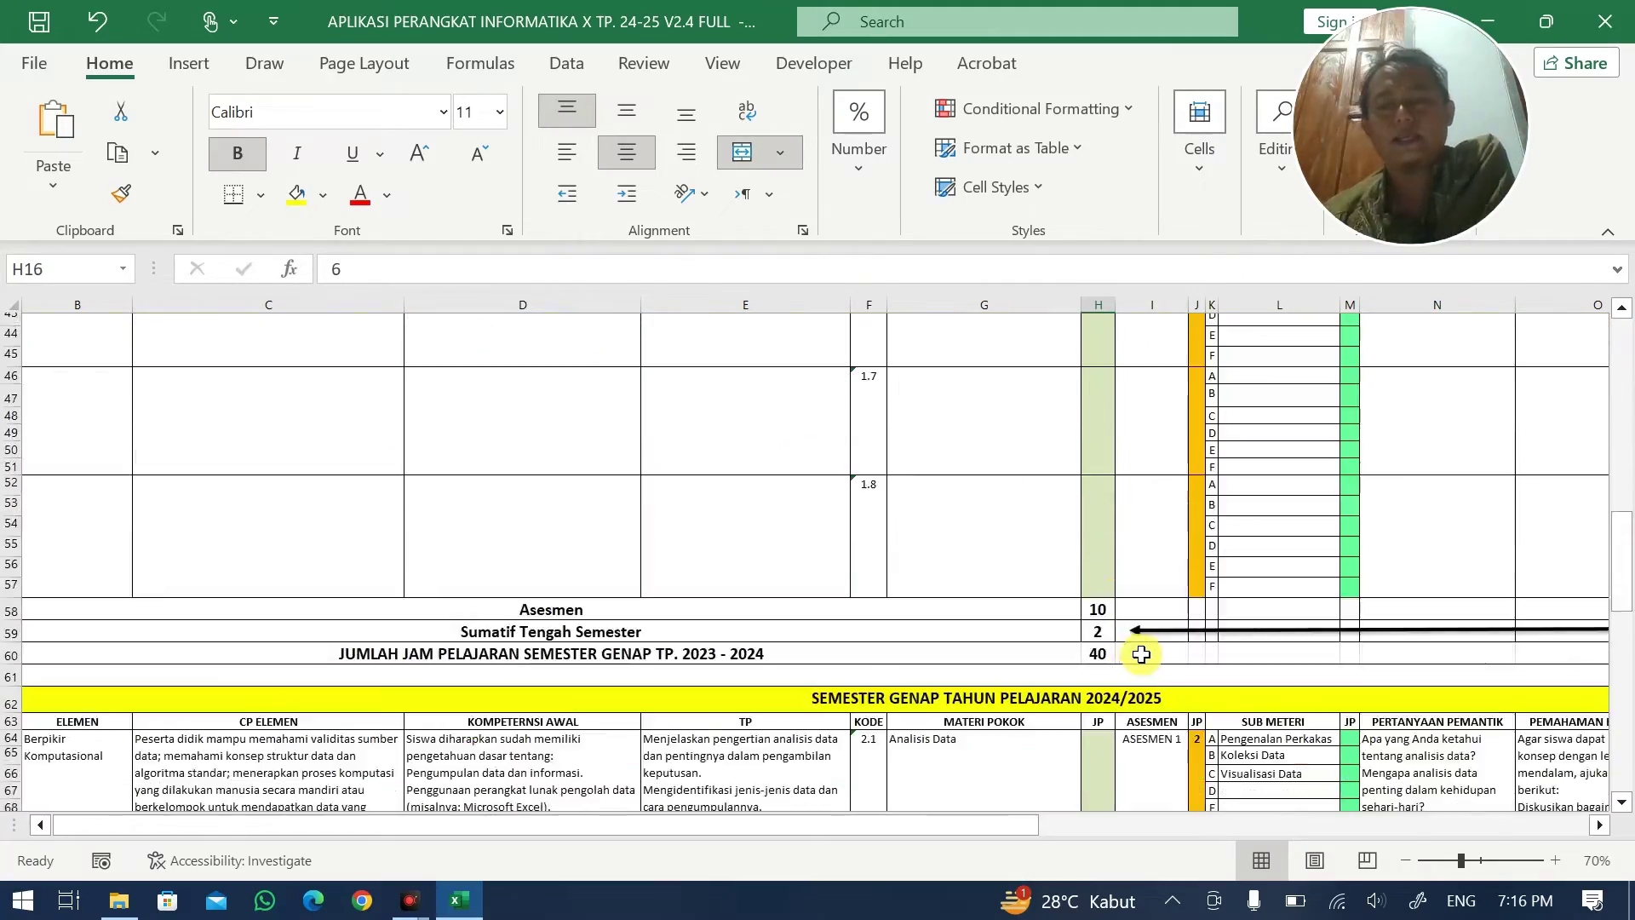
- Review the even-semester materials, their empty JP cells and the semester's total JP formula
{"action": "scroll", "coordinate": [1141, 654], "scroll_direction": "down", "scroll_amount": 5}
{"action": "scroll", "coordinate": [1154, 596], "scroll_direction": "up", "scroll_amount": 1}
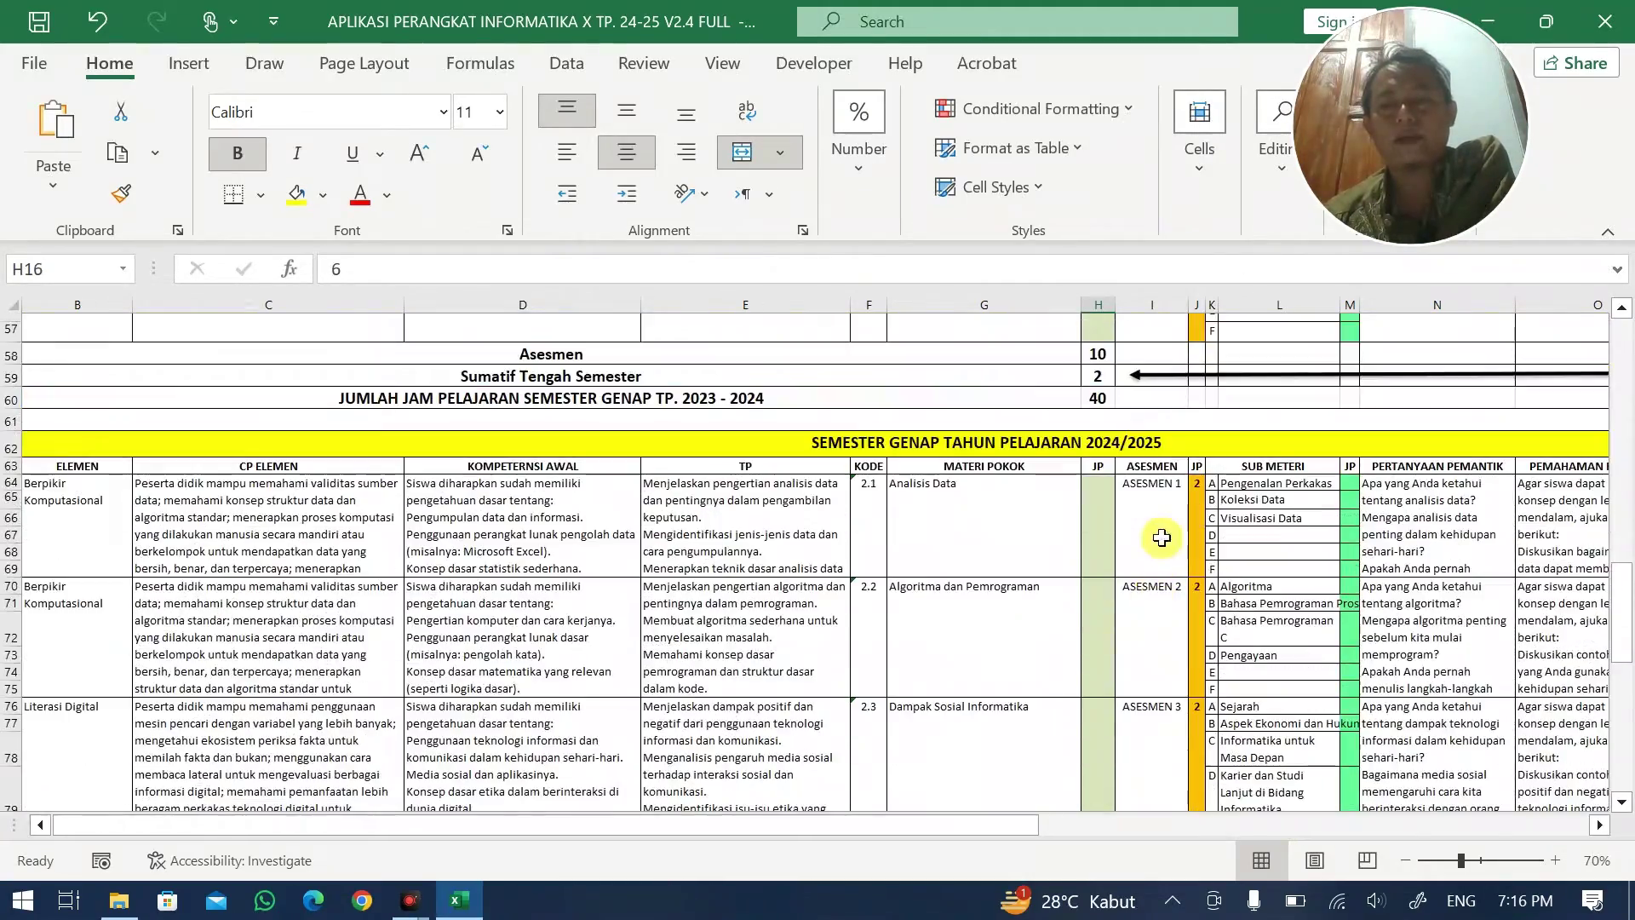
{"action": "scroll", "coordinate": [1142, 533], "scroll_direction": "down", "scroll_amount": 3}
{"action": "scroll", "coordinate": [1111, 511], "scroll_direction": "down", "scroll_amount": 8}
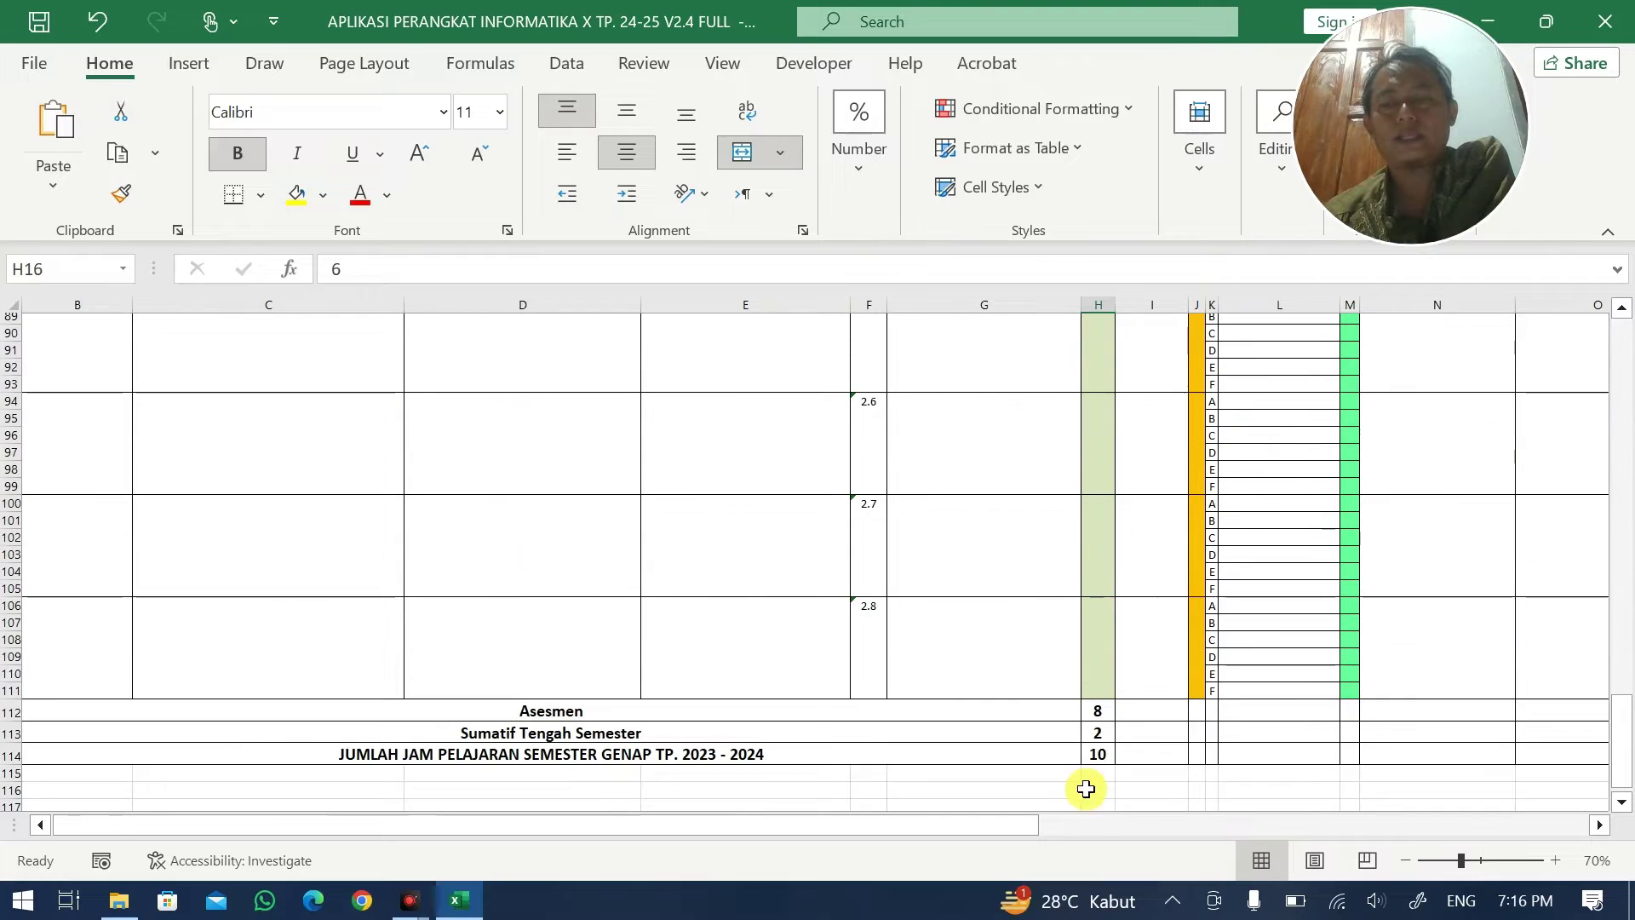
{"action": "left_click", "coordinate": [1097, 758]}
{"action": "scroll", "coordinate": [1107, 732], "scroll_direction": "up", "scroll_amount": 9}
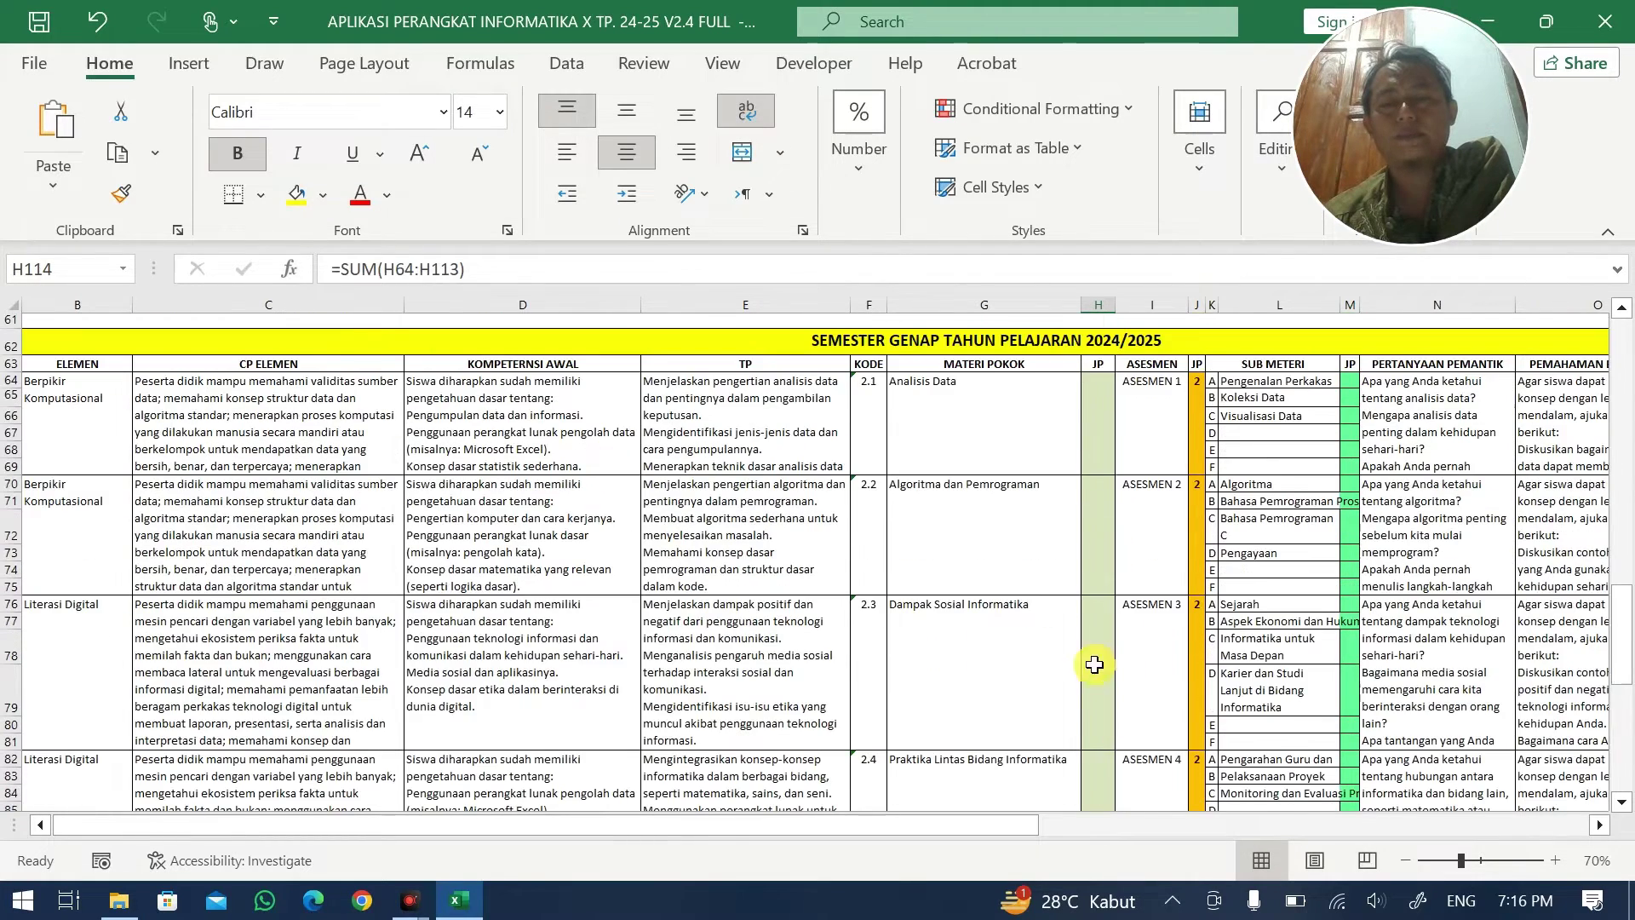
{"action": "left_click", "coordinate": [1102, 458]}
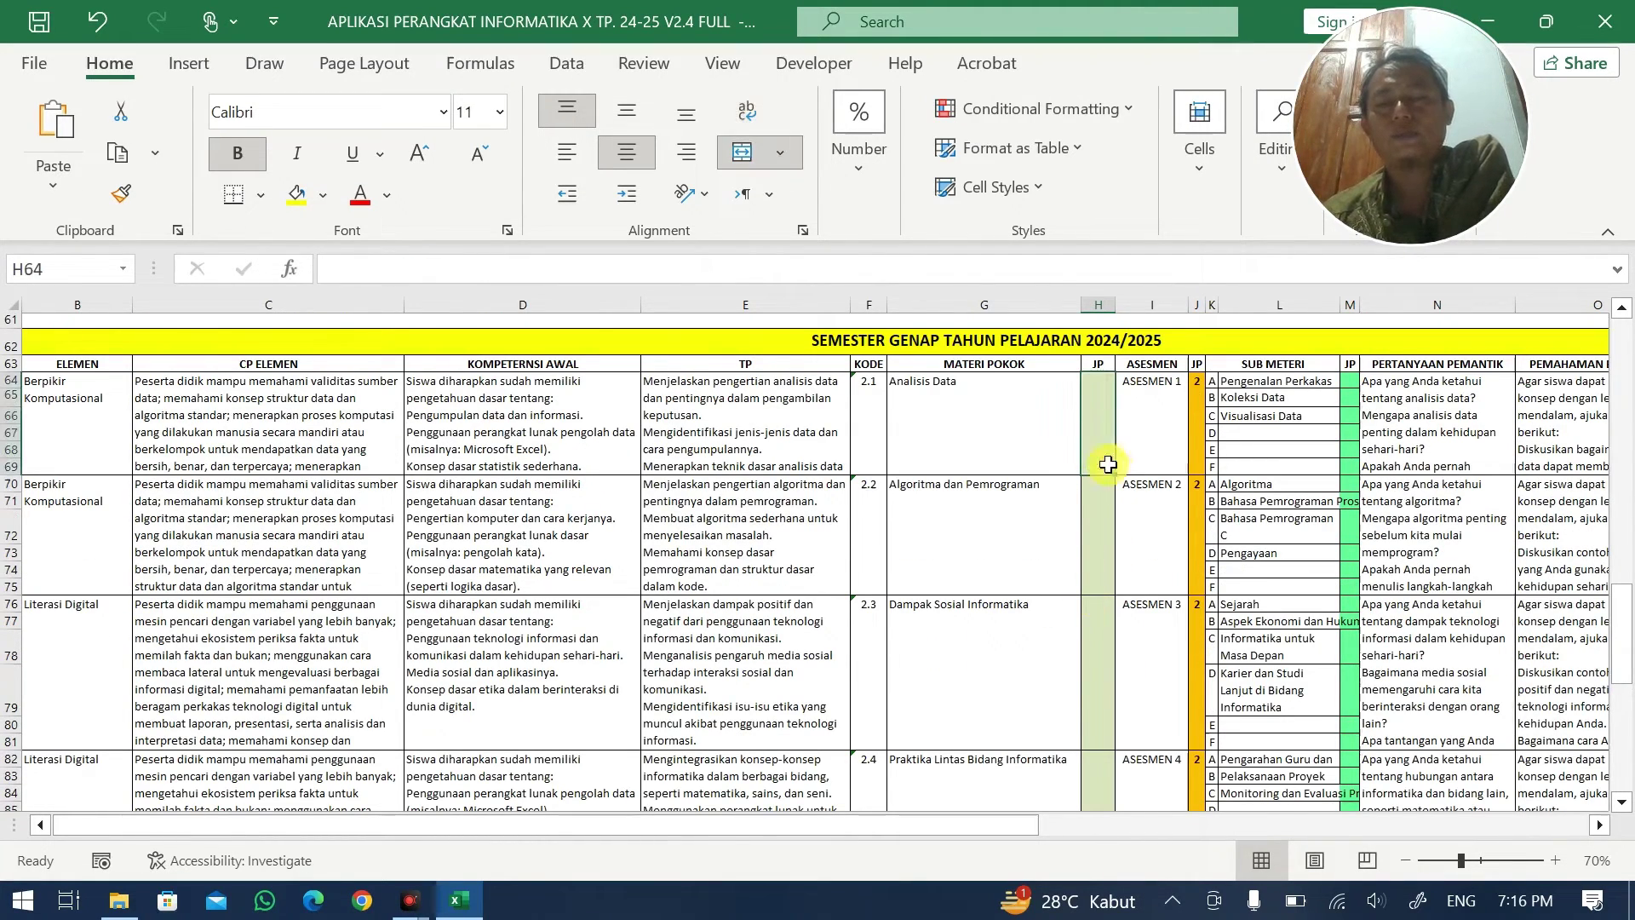
{"action": "scroll", "coordinate": [1121, 513], "scroll_direction": "down", "scroll_amount": 2}
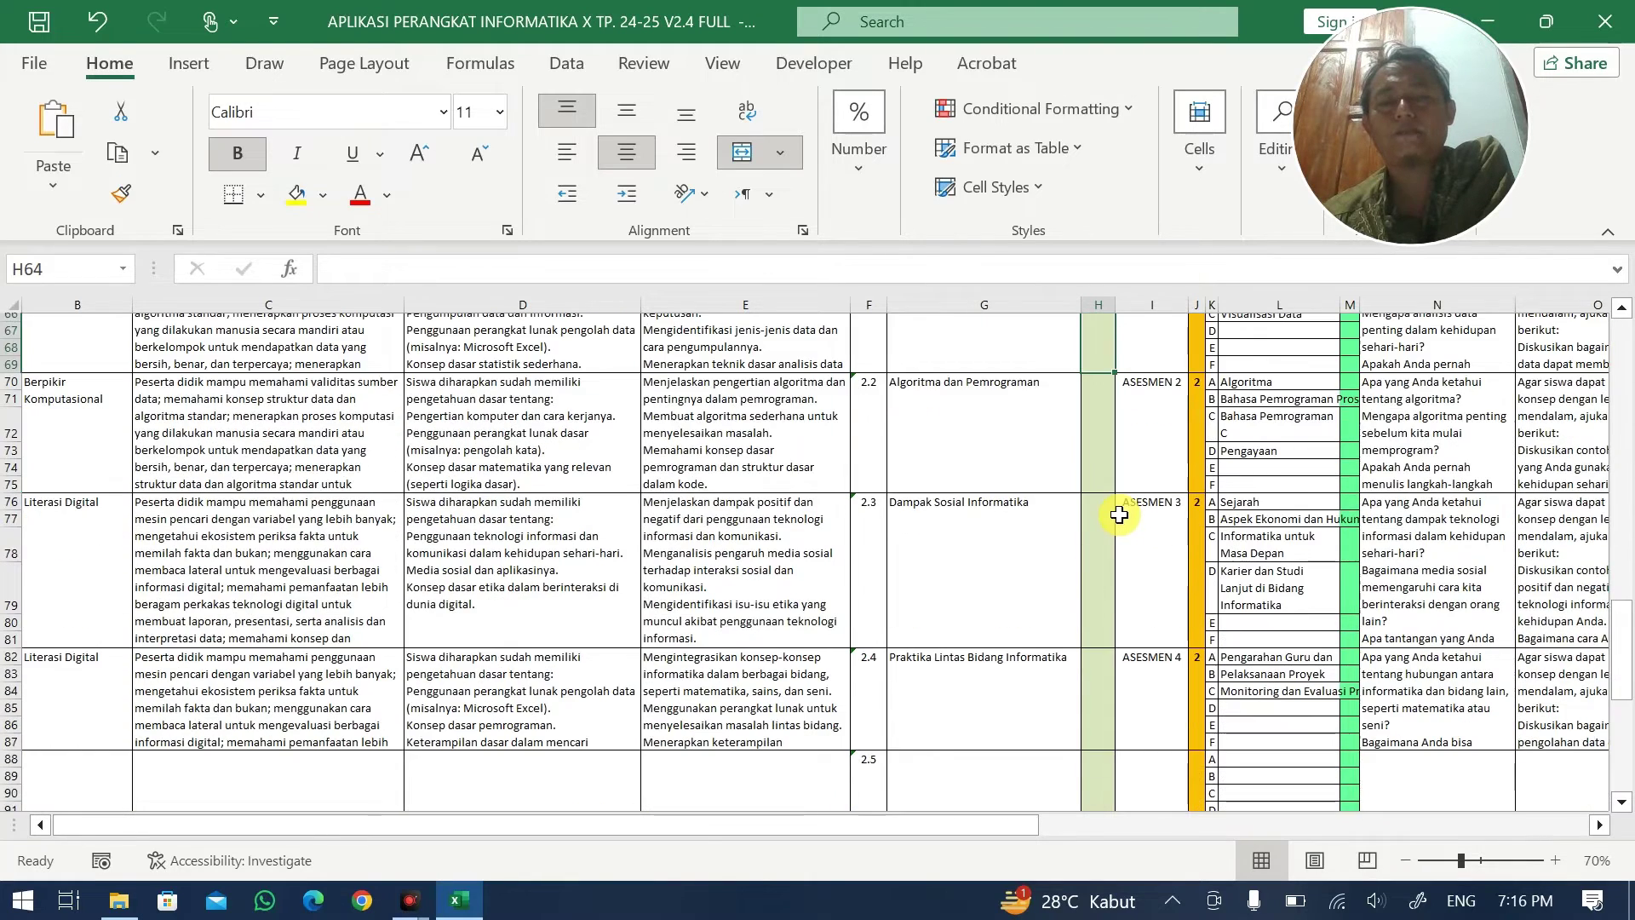
{"action": "scroll", "coordinate": [1120, 514], "scroll_direction": "down", "scroll_amount": 3}
{"action": "scroll", "coordinate": [1120, 517], "scroll_direction": "down", "scroll_amount": 5}
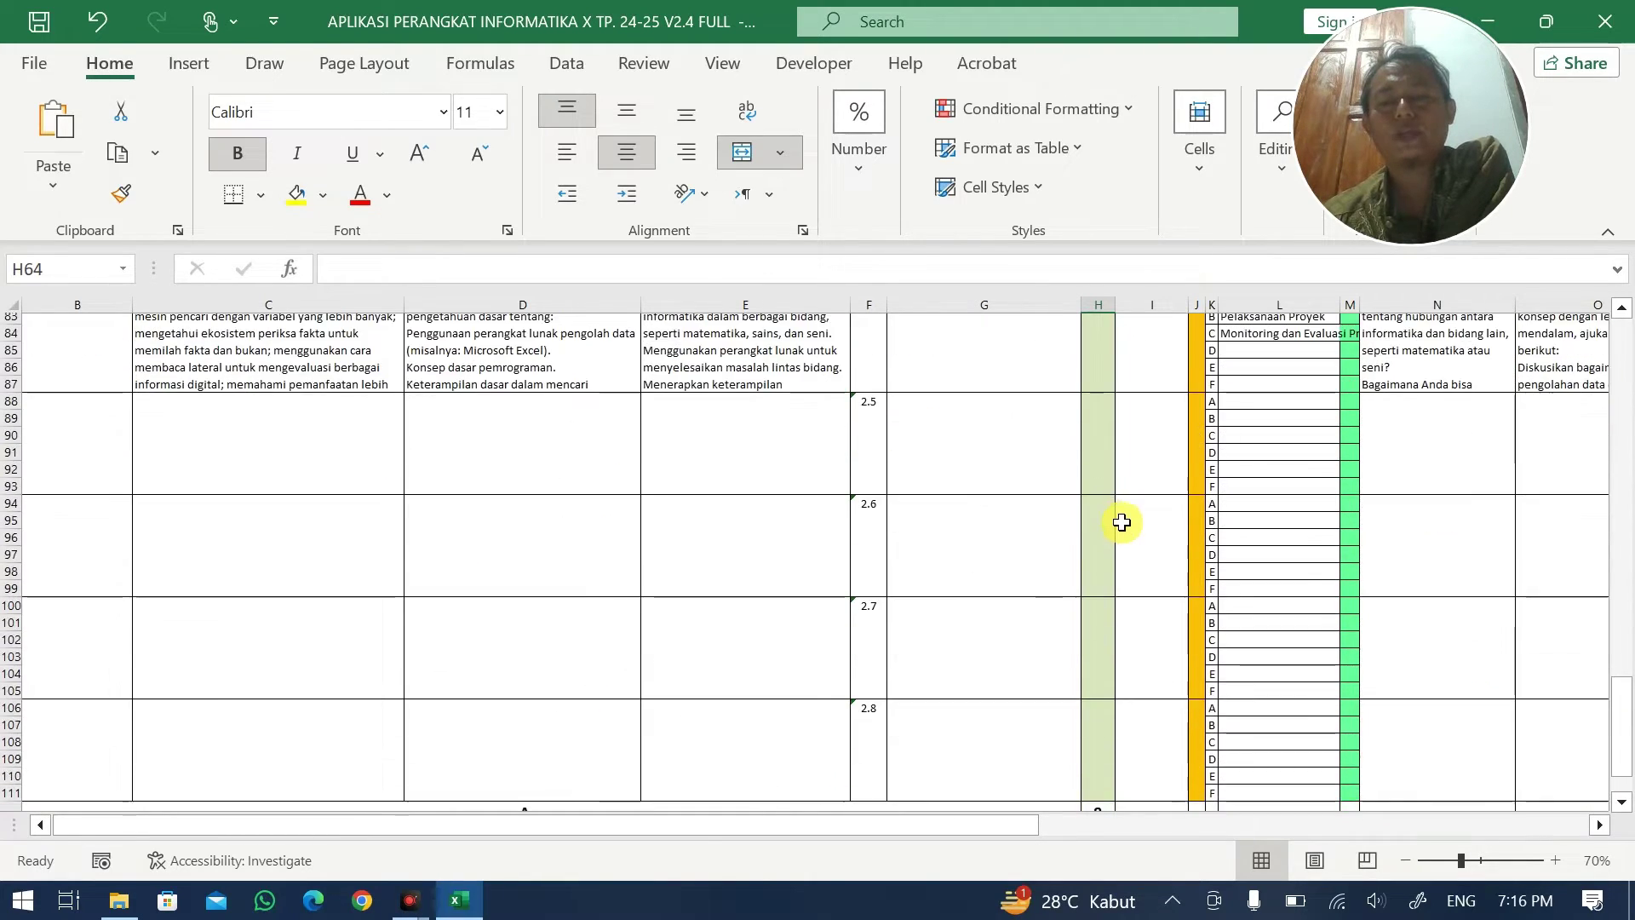
{"action": "left_click", "coordinate": [1107, 655]}
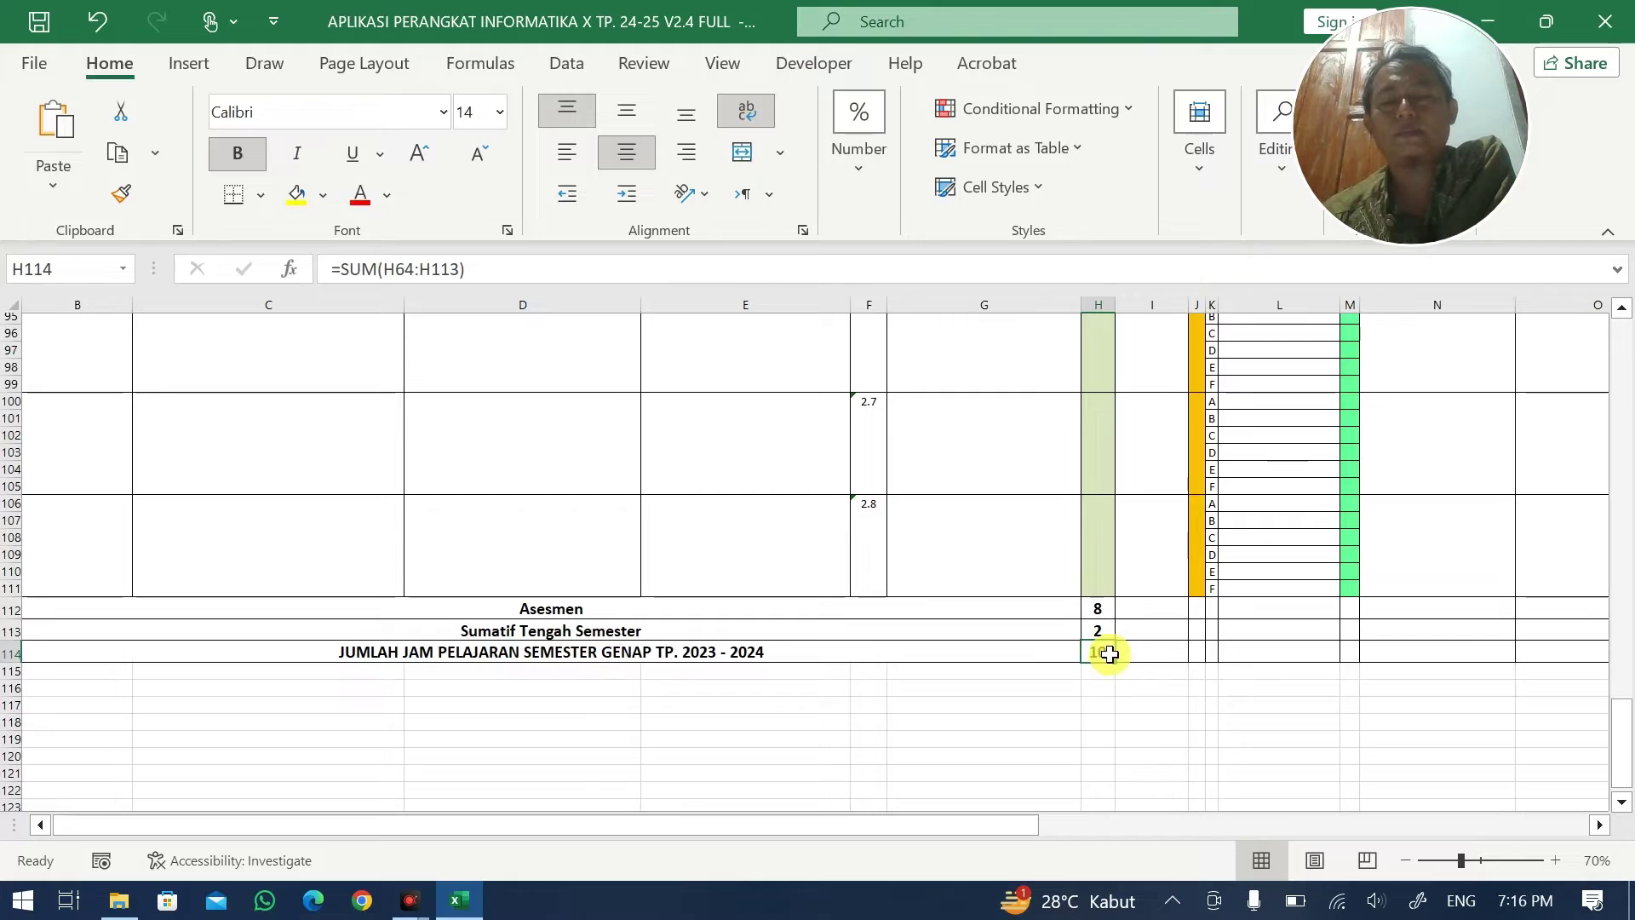
{"action": "scroll", "coordinate": [1109, 654], "scroll_direction": "up", "scroll_amount": 10}
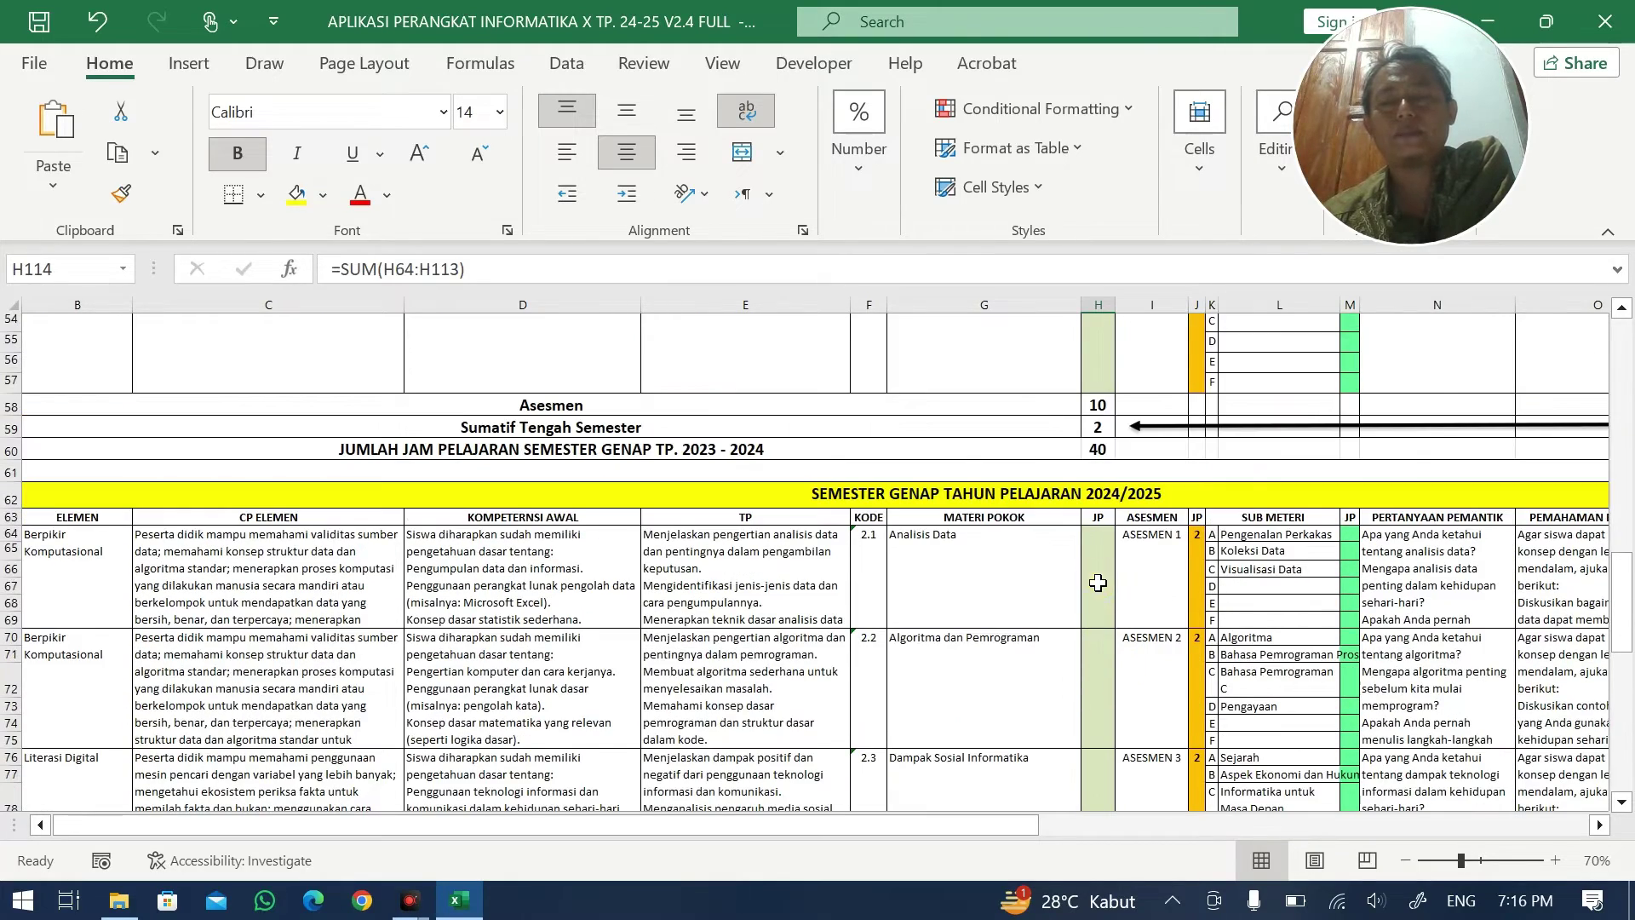
- Enter 4 JP for each of the even-semester rows 2.1 to 2.5 and go down to the summary rows
{"action": "left_click", "coordinate": [1098, 583]}
{"action": "type", "text": "4 4 4 4 4"}
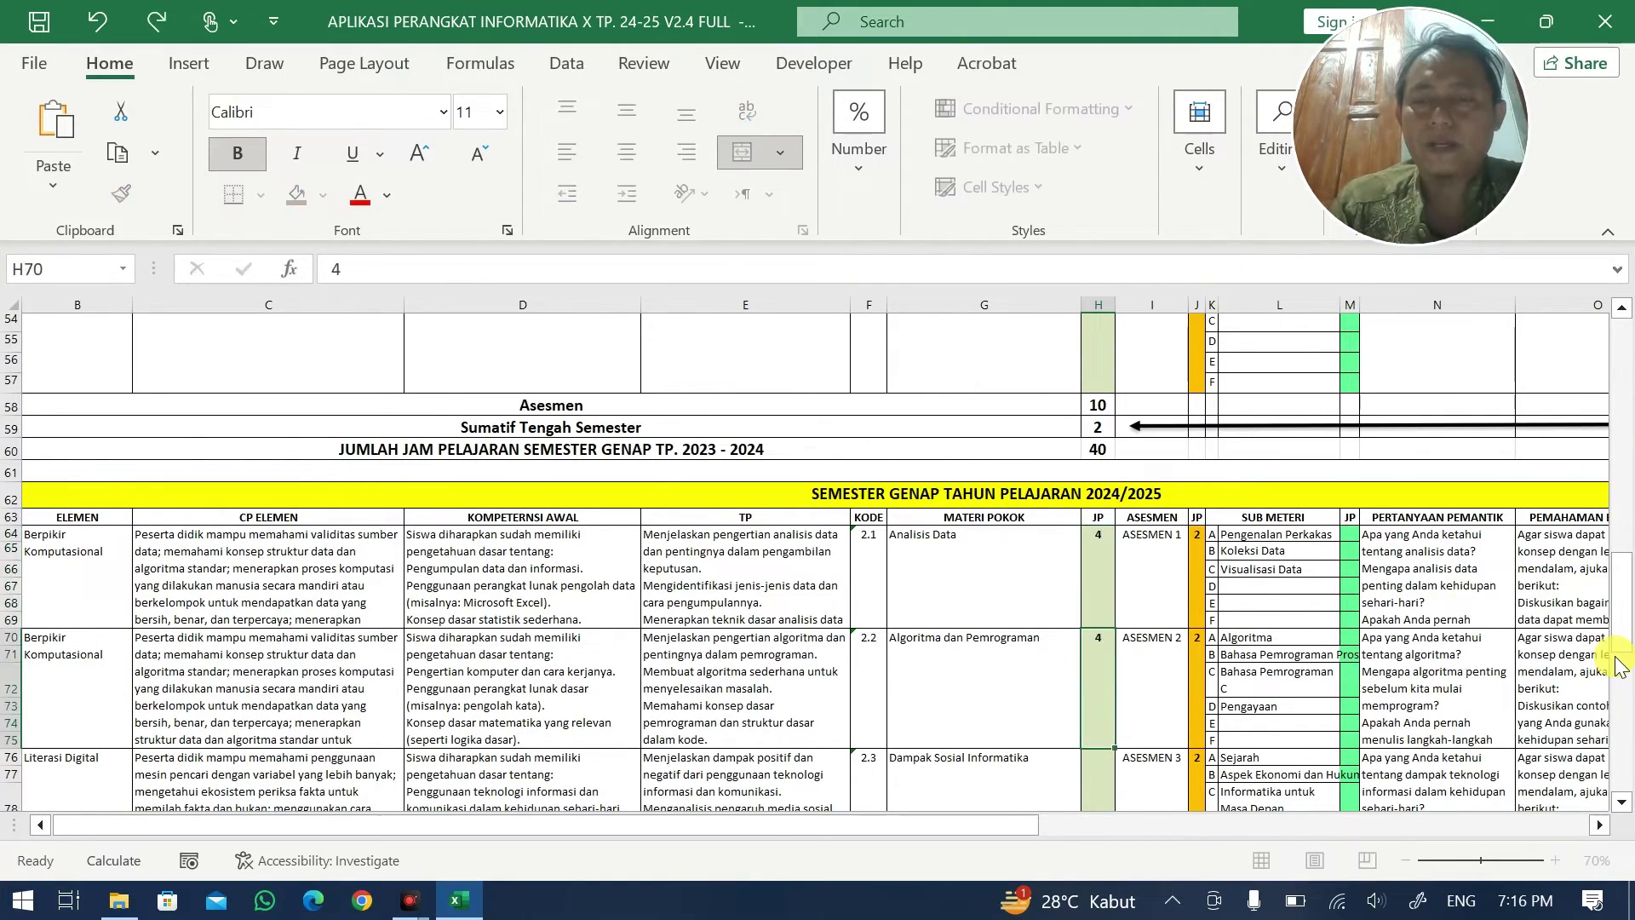
{"action": "key", "text": "Down"}
{"action": "key", "text": "Down"}
{"action": "key", "text": "Down"}
{"action": "key", "text": "Down"}
{"action": "key", "text": "Down"}
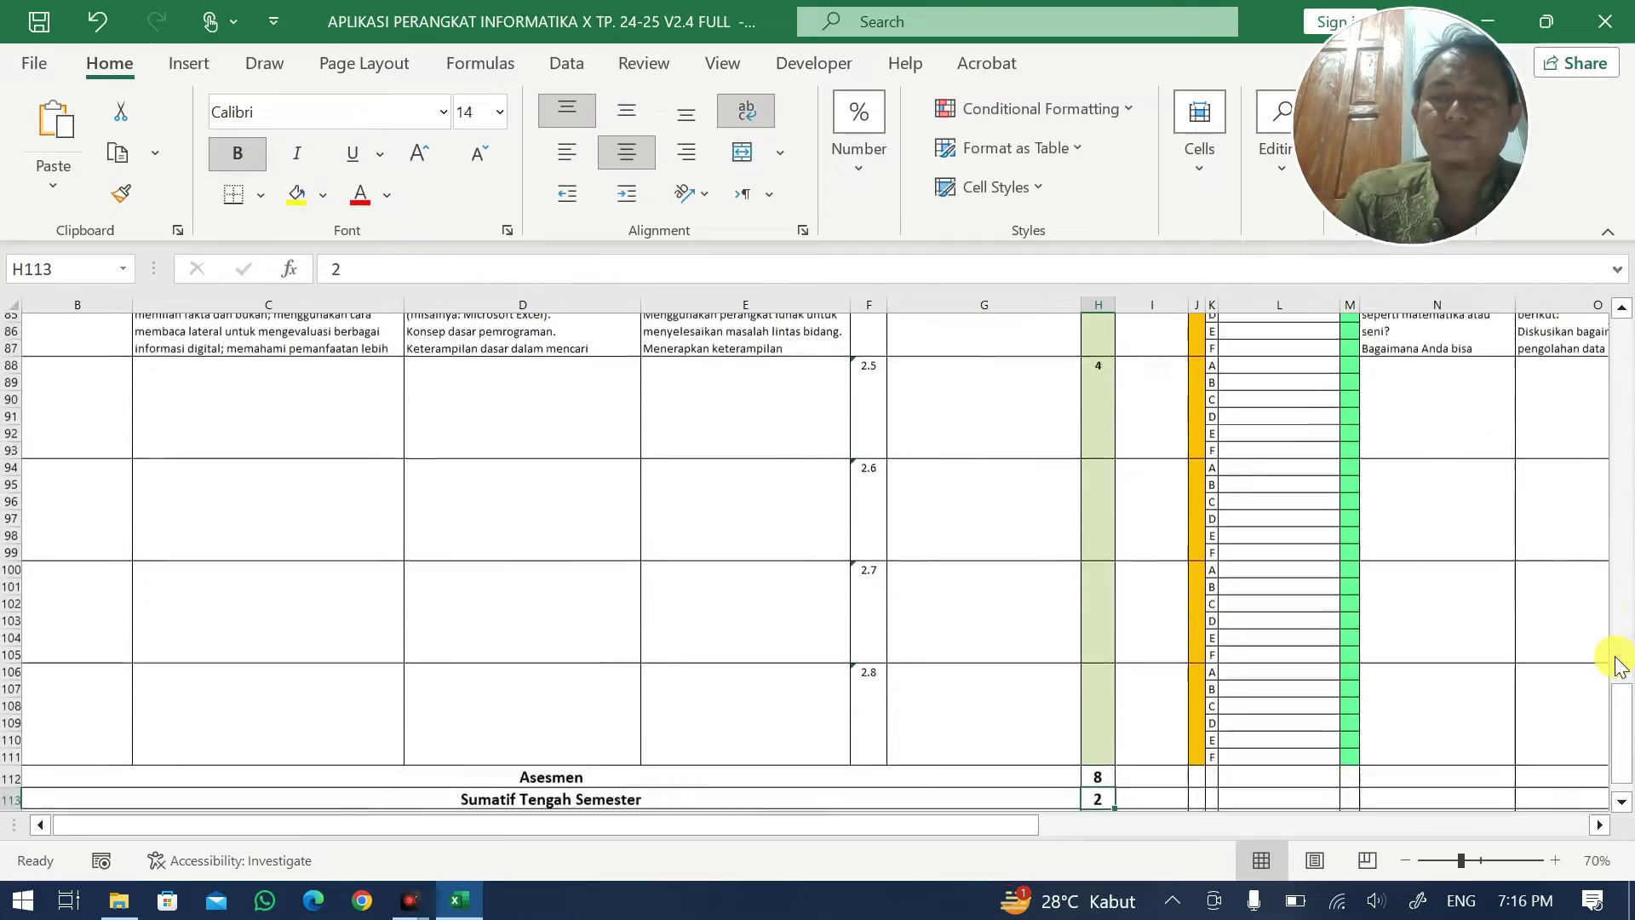
- Set the JP of even-semester material 2.2 Algoritma dan Pemrograman to 6
{"action": "key", "text": "Up"}
{"action": "key", "text": "Up"}
{"action": "key", "text": "Up"}
{"action": "key", "text": "Up"}
{"action": "key", "text": "Up"}
{"action": "key", "text": "Up"}
{"action": "key", "text": "Up"}
{"action": "key", "text": "Up"}
{"action": "key", "text": "Up"}
{"action": "key", "text": "Up"}
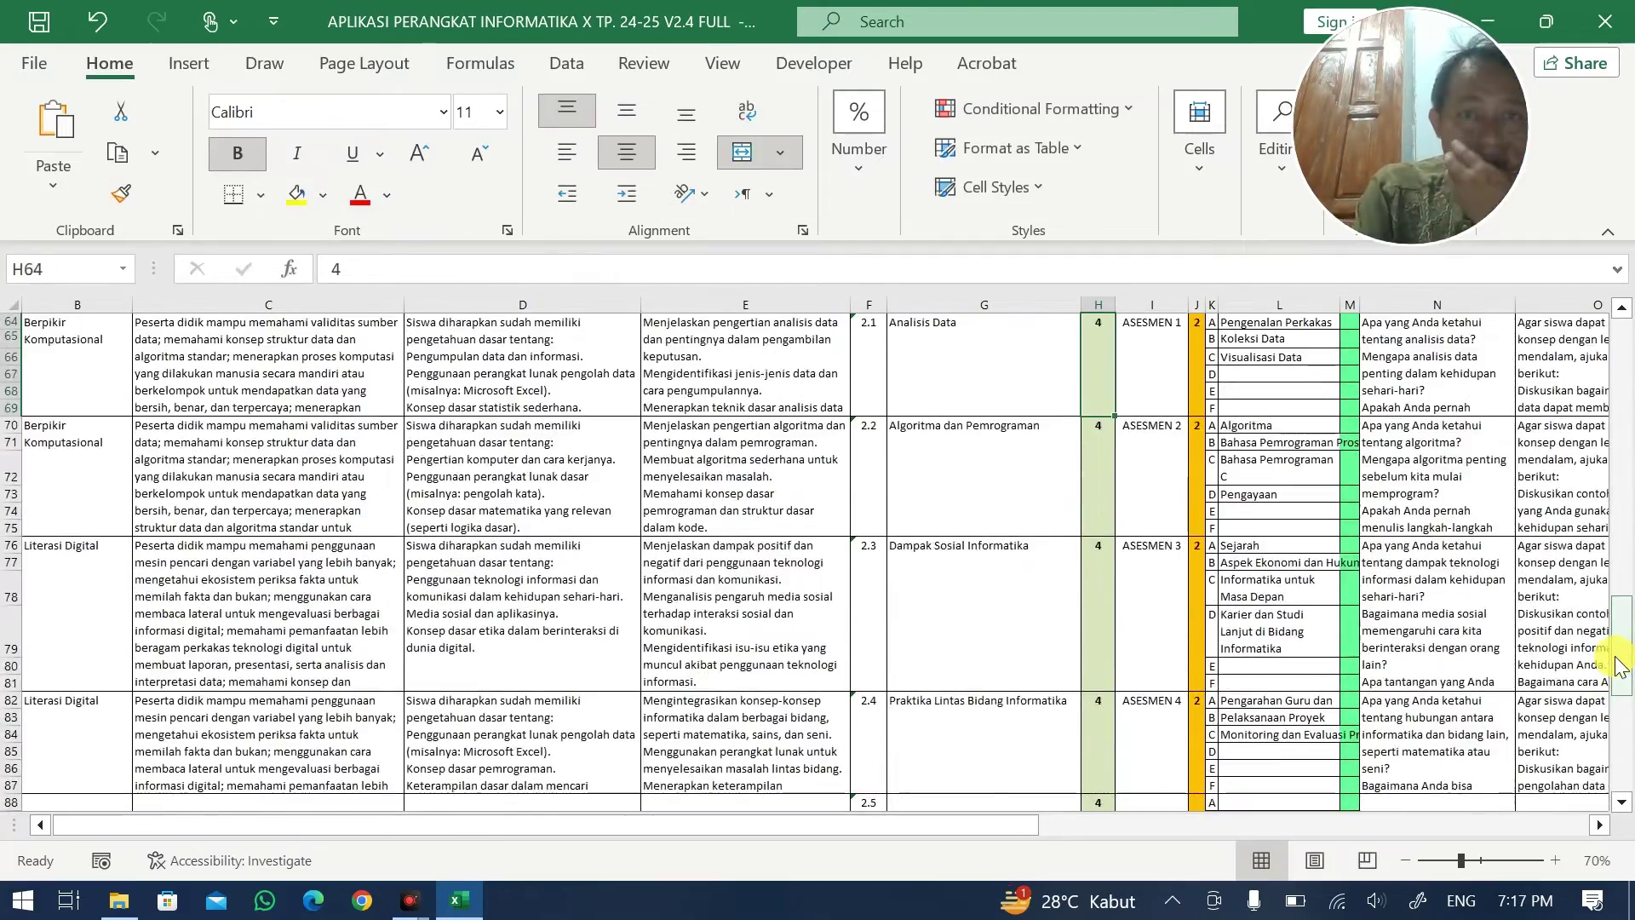
{"action": "key", "text": "Down"}
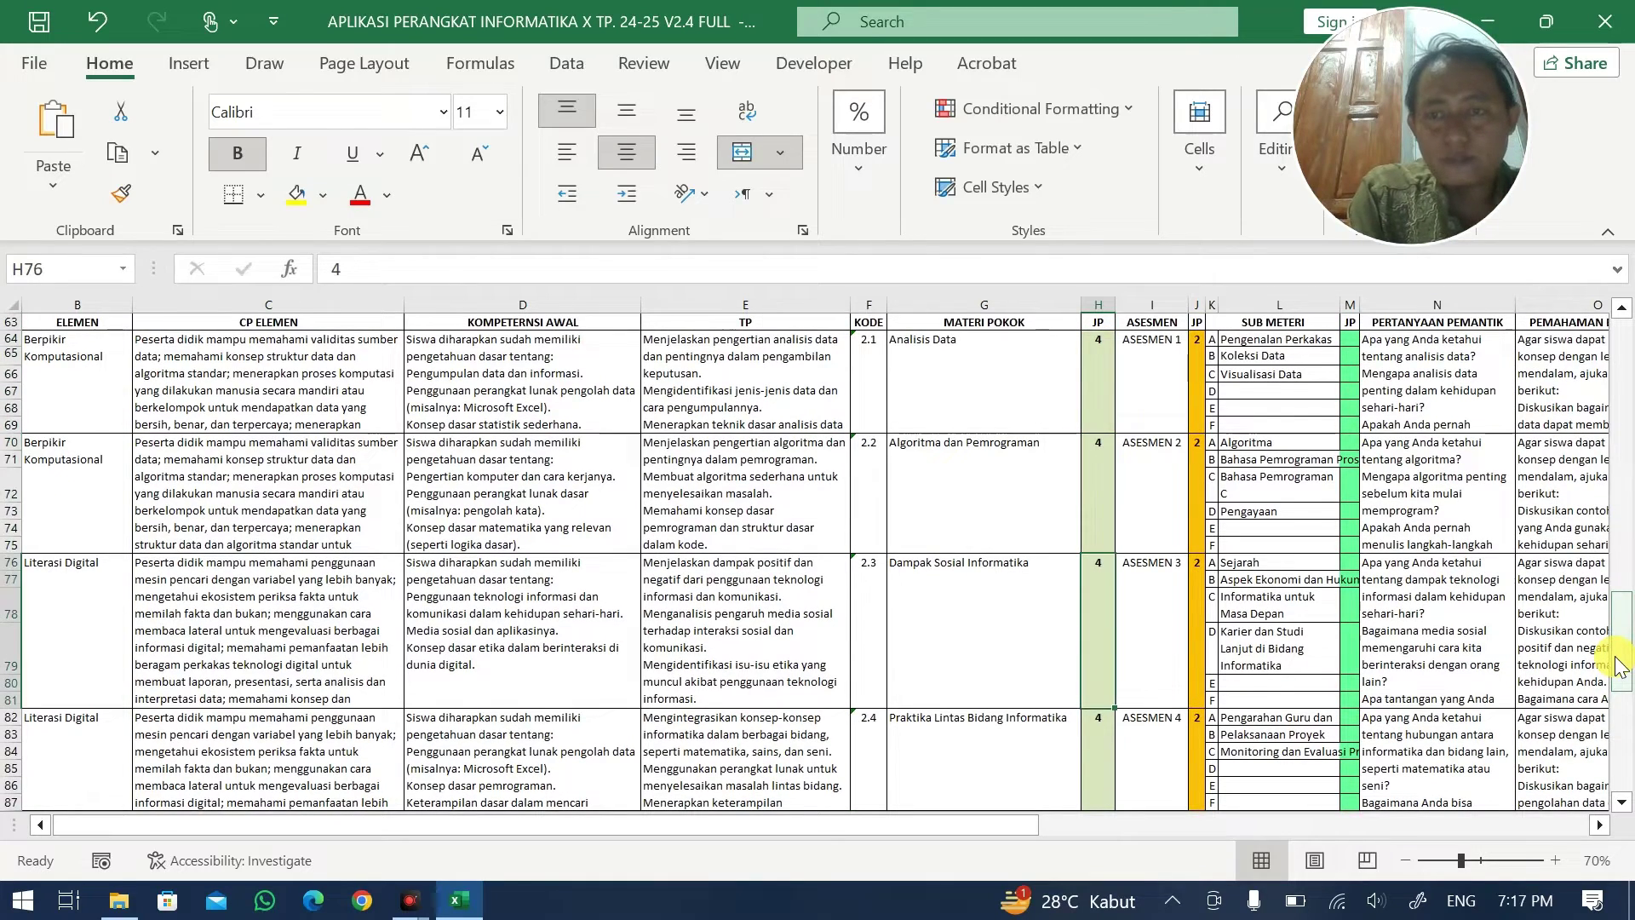
{"action": "type", "text": "6"}
{"action": "key", "text": "Return"}
{"action": "key", "text": "Down"}
{"action": "key", "text": "Down"}
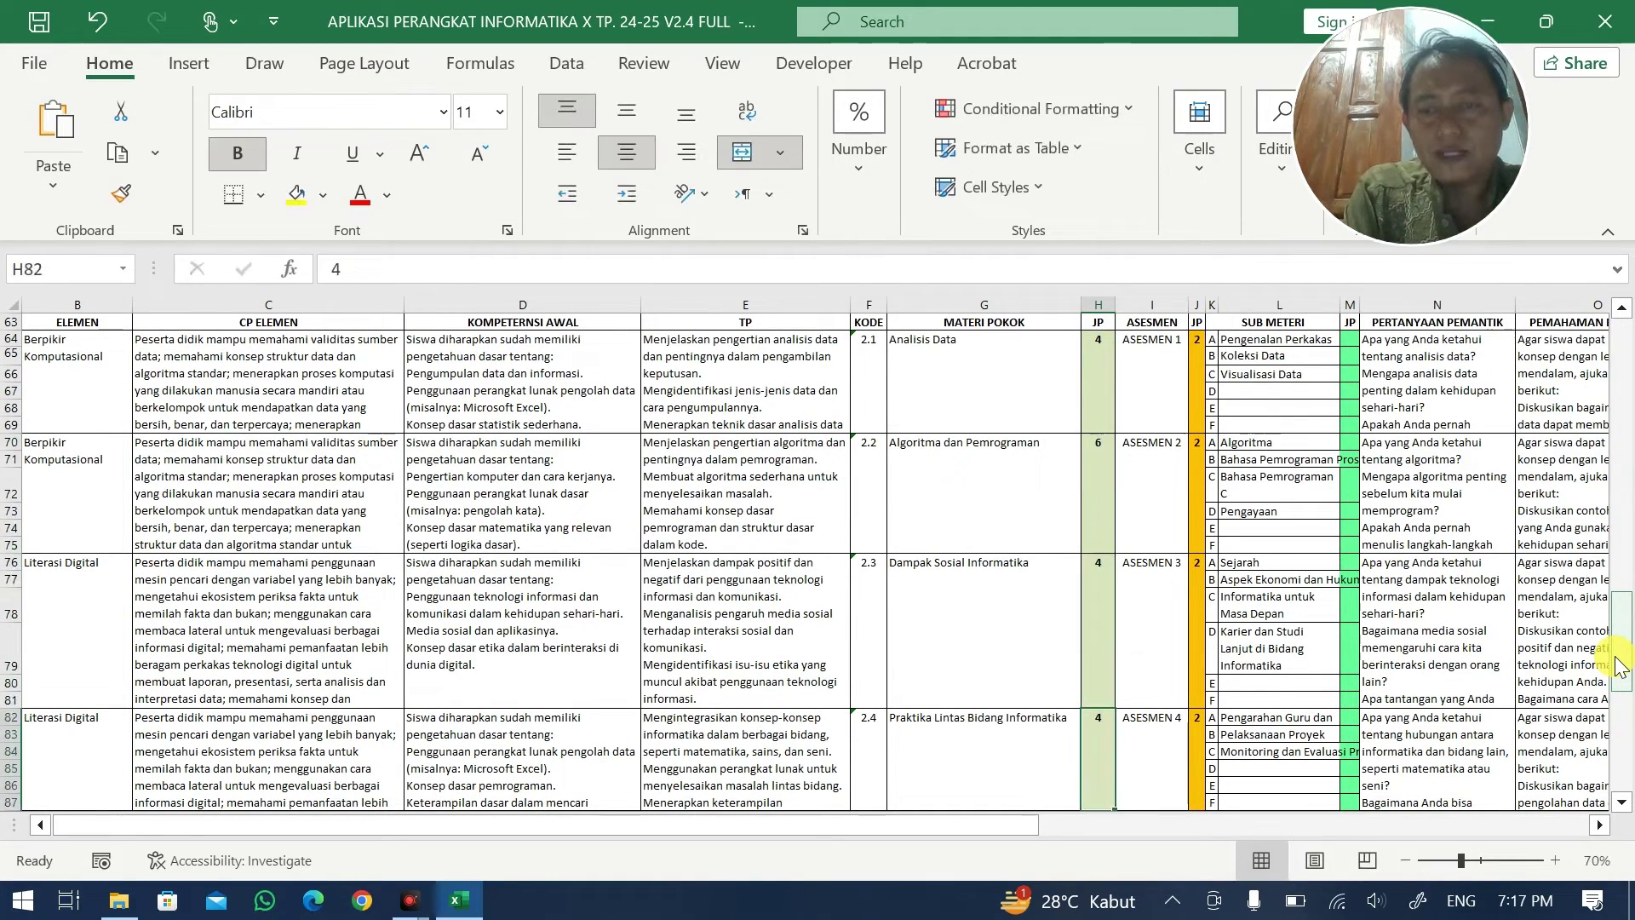
- Review the JP allocations of the Semester Genap topics, from Analisis Data down to the total teaching hours row
{"action": "key", "text": "Up"}
{"action": "key", "text": "Up"}
{"action": "key", "text": "Up"}
{"action": "key", "text": "Up"}
{"action": "key", "text": "Up"}
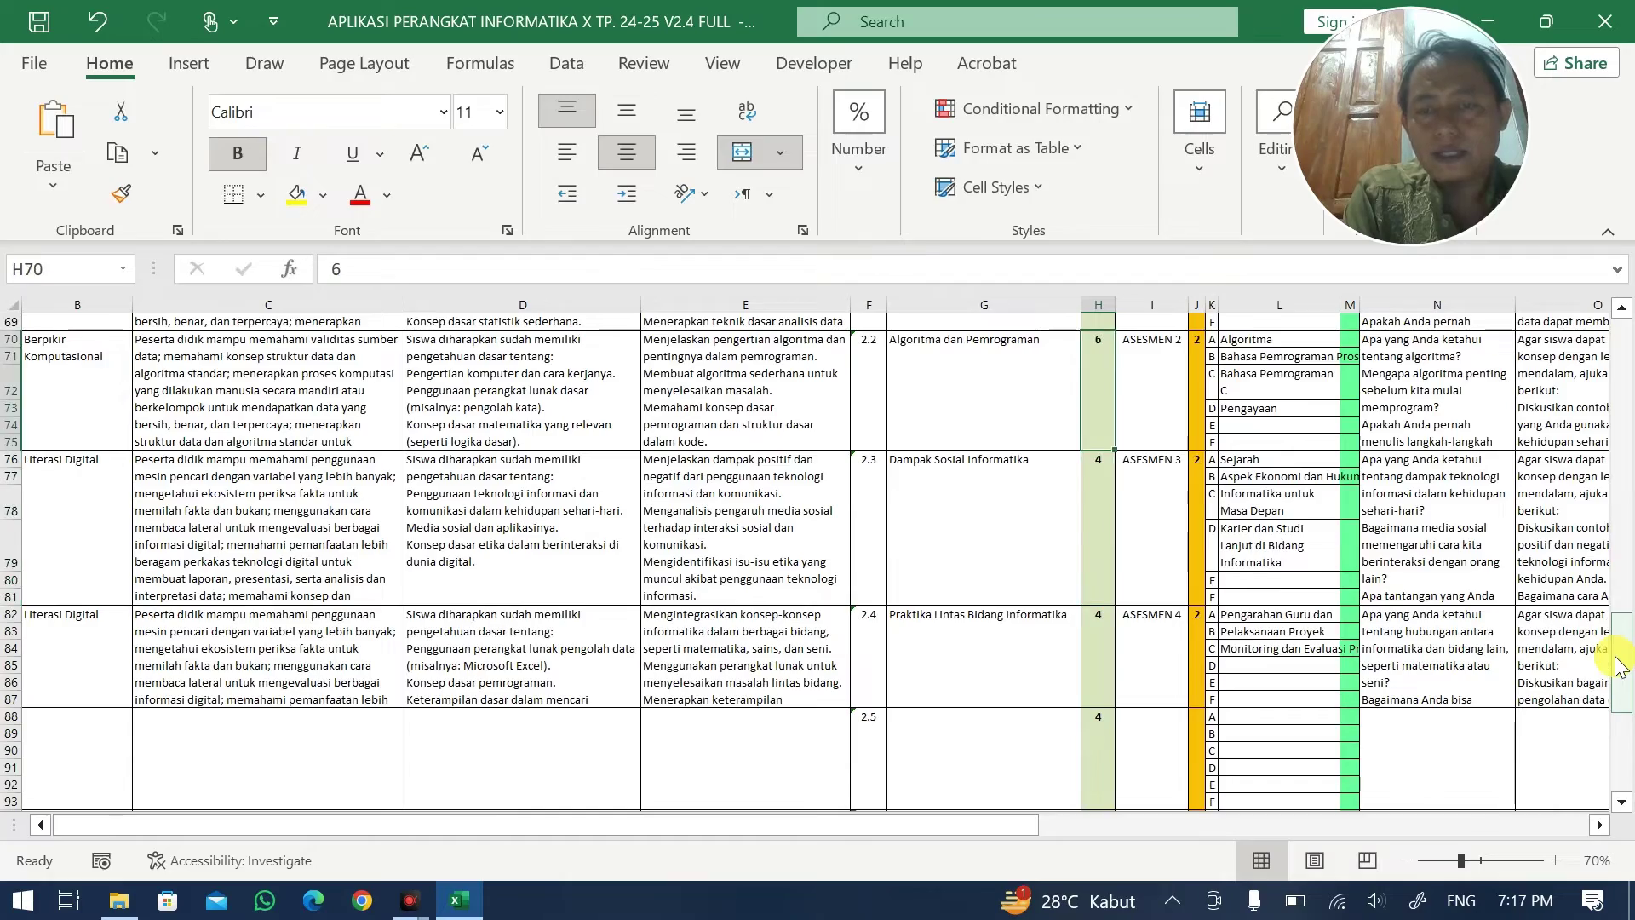
{"action": "key", "text": "Up"}
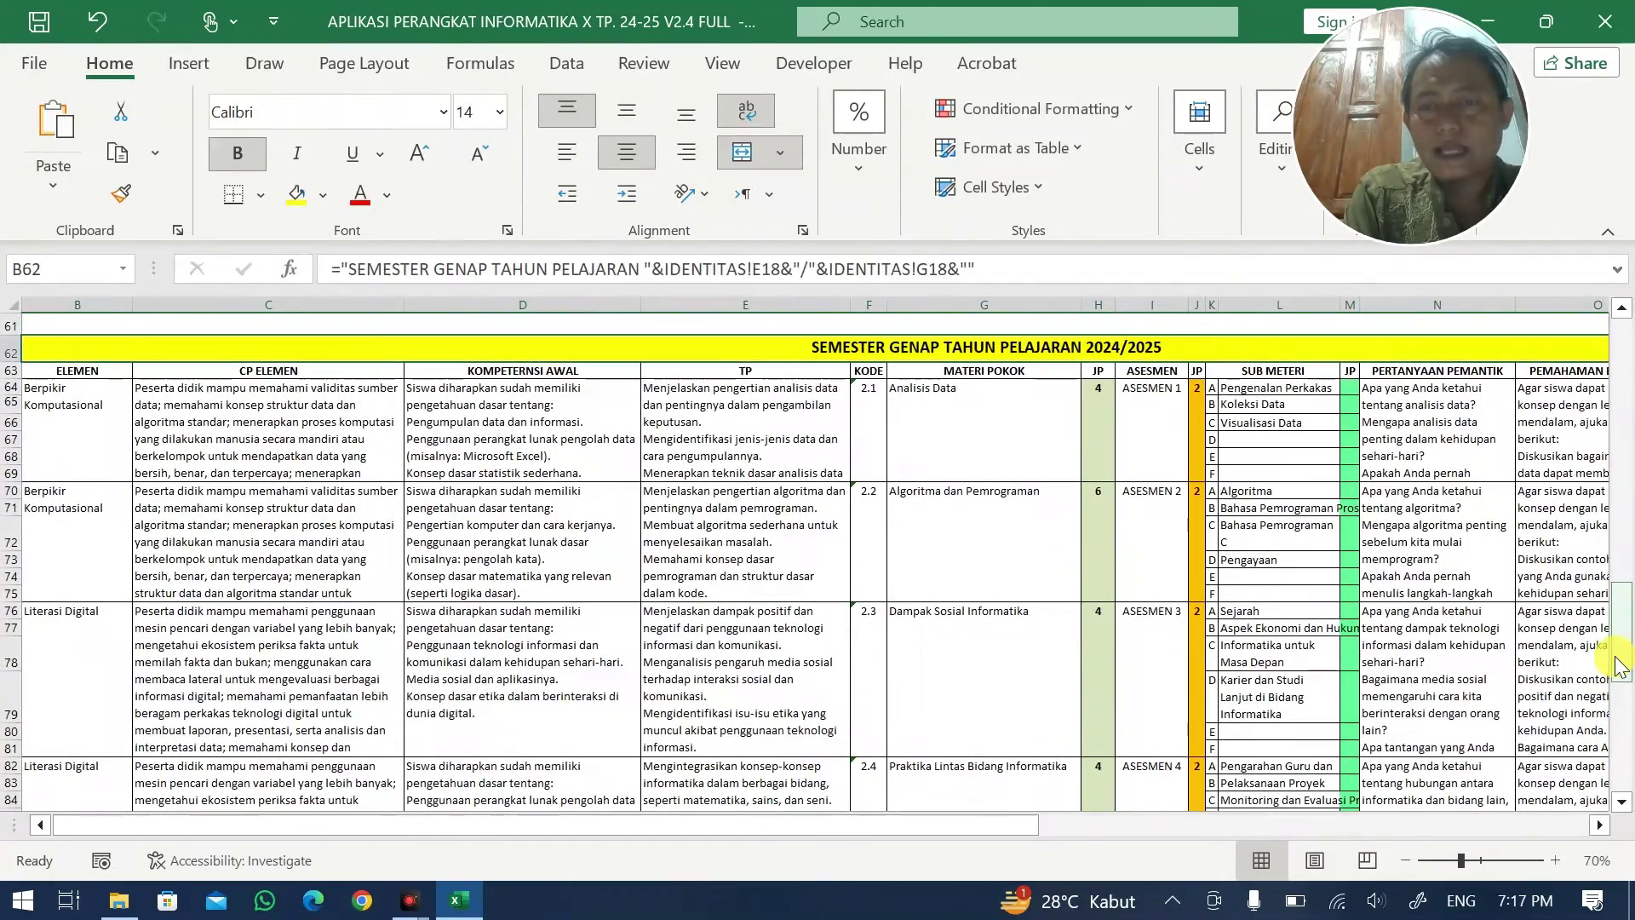
{"action": "key", "text": "Up"}
{"action": "key", "text": "Up"}
{"action": "key", "text": "Down"}
{"action": "key", "text": "Down"}
{"action": "key", "text": "Down"}
{"action": "key", "text": "Down"}
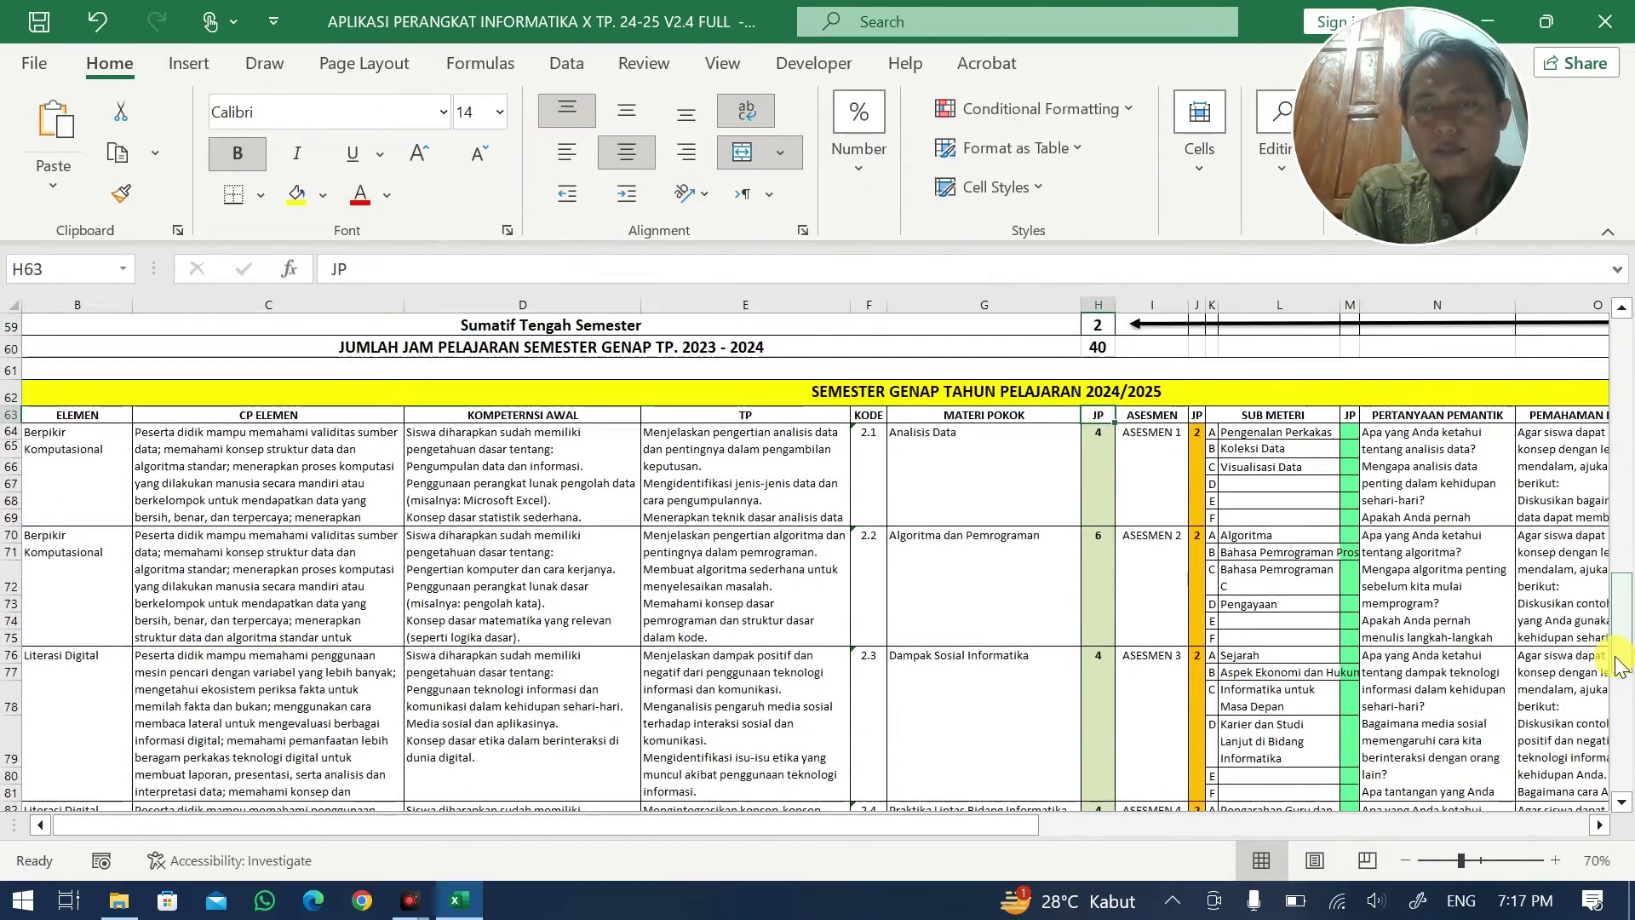
{"action": "key", "text": "Down"}
{"action": "key", "text": "Down"}
{"action": "key", "text": "Down"}
{"action": "key", "text": "Down"}
{"action": "key", "text": "Down"}
{"action": "key", "text": "Down"}
{"action": "key", "text": "Down"}
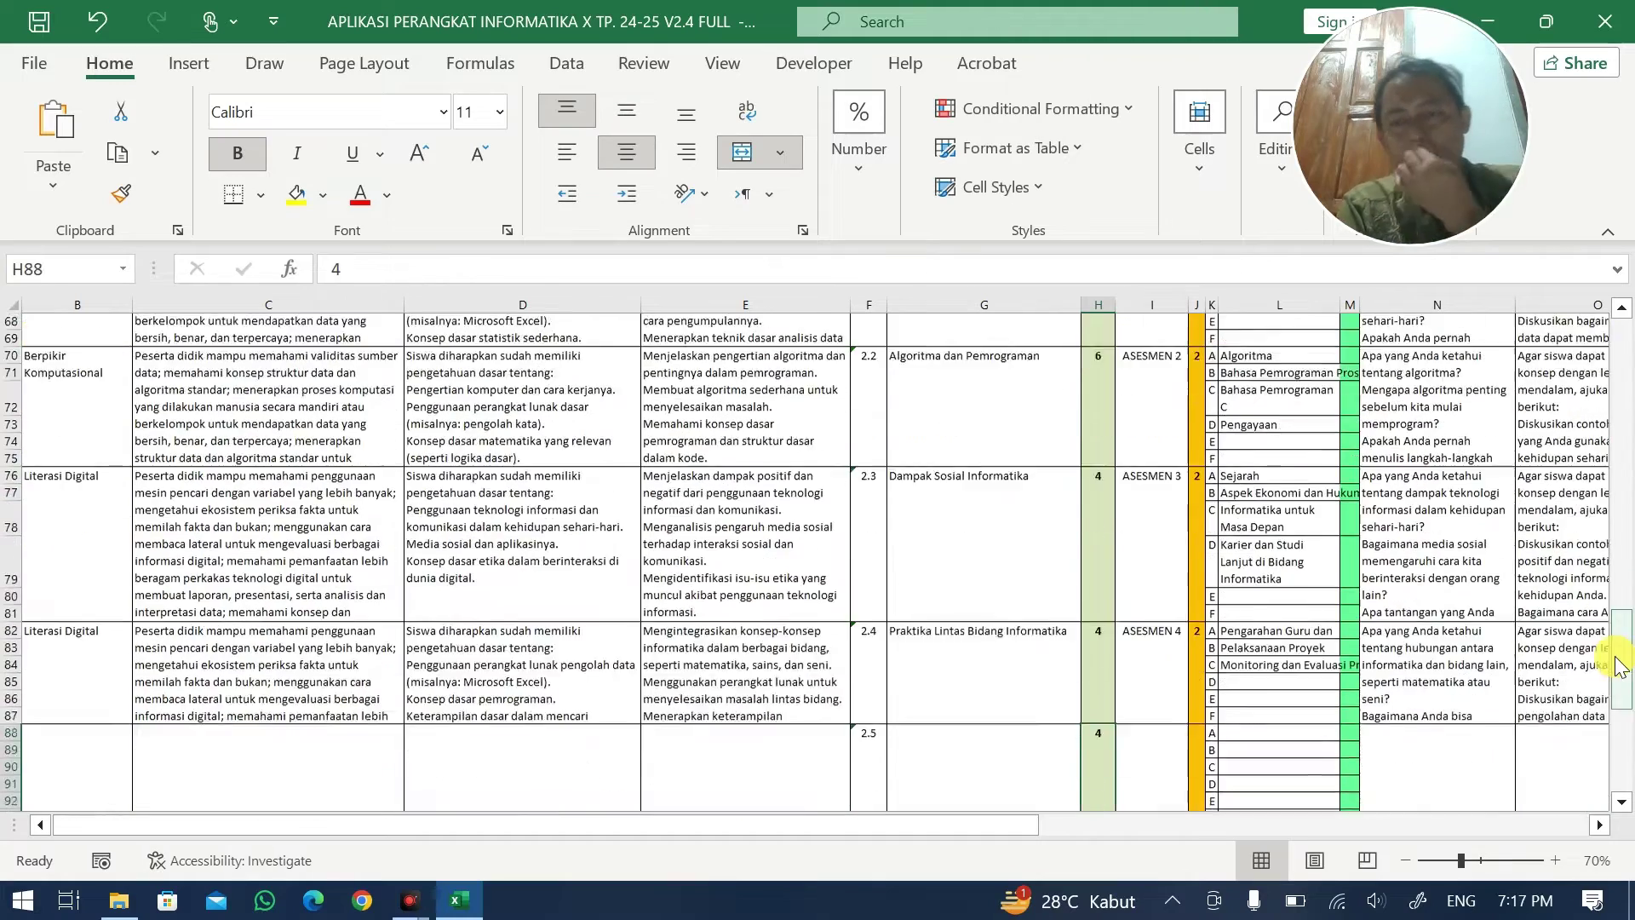
{"action": "key", "text": "Down"}
{"action": "key", "text": "Down"}
{"action": "key", "text": "Down"}
- Set the Semester Genap JP of Dampak Sosial Informatika to 6 and of Praktika Lintas Bidang Informatika to 6
{"action": "key", "text": "Up"}
{"action": "key", "text": "Up"}
{"action": "key", "text": "Up"}
{"action": "key", "text": "Up"}
{"action": "key", "text": "Up"}
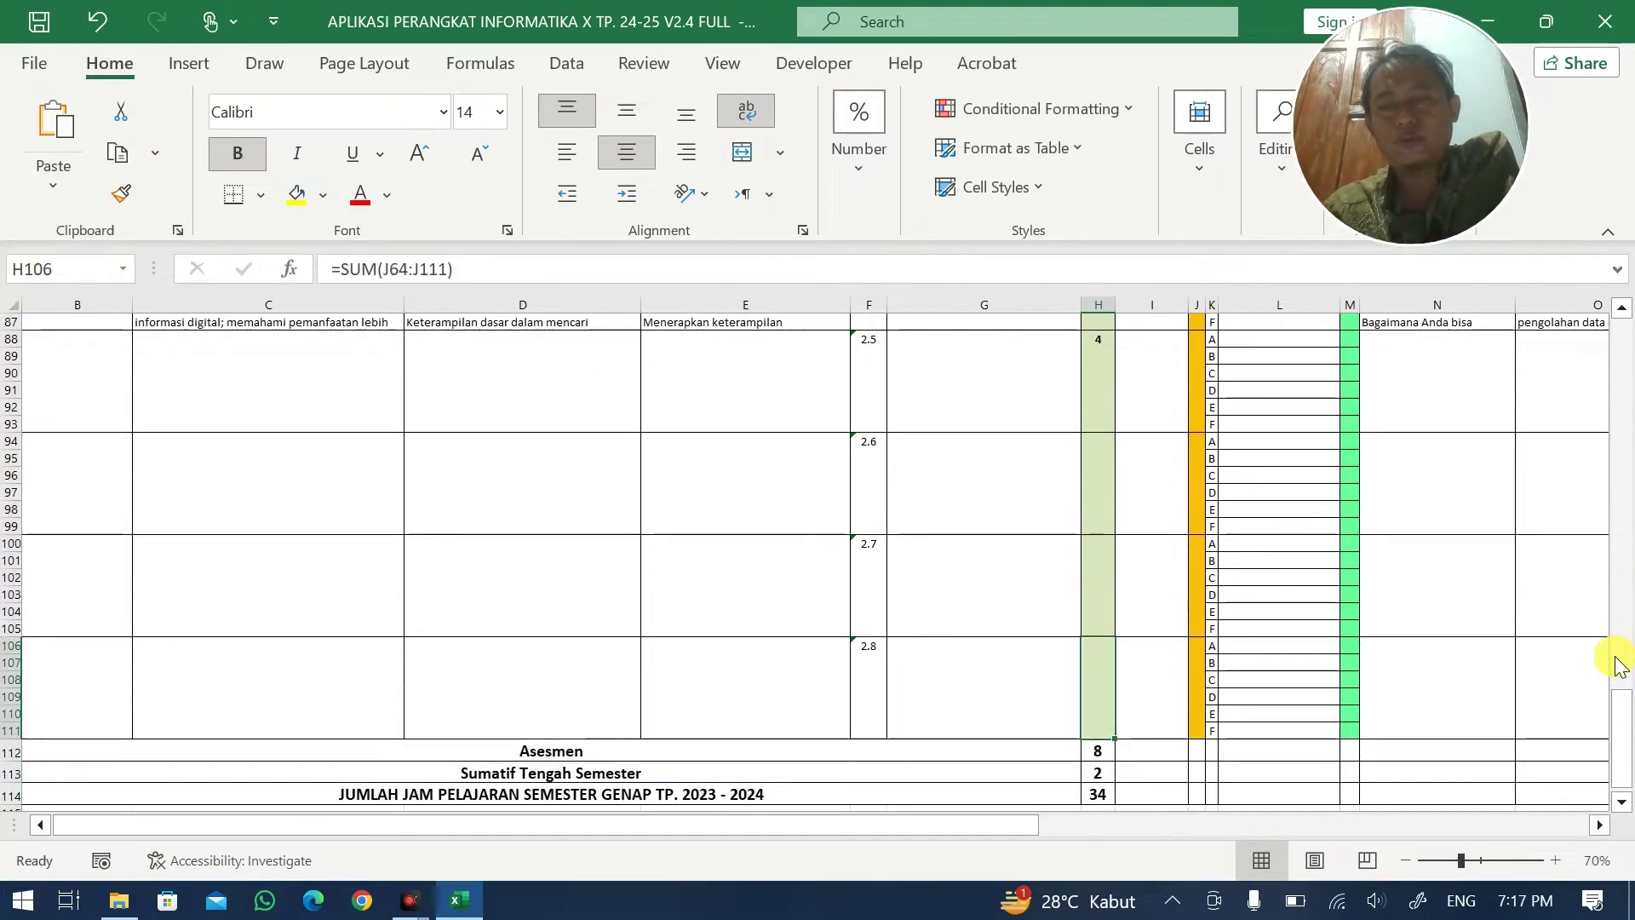
{"action": "key", "text": "Up"}
{"action": "key", "text": "Up"}
{"action": "key", "text": "Up"}
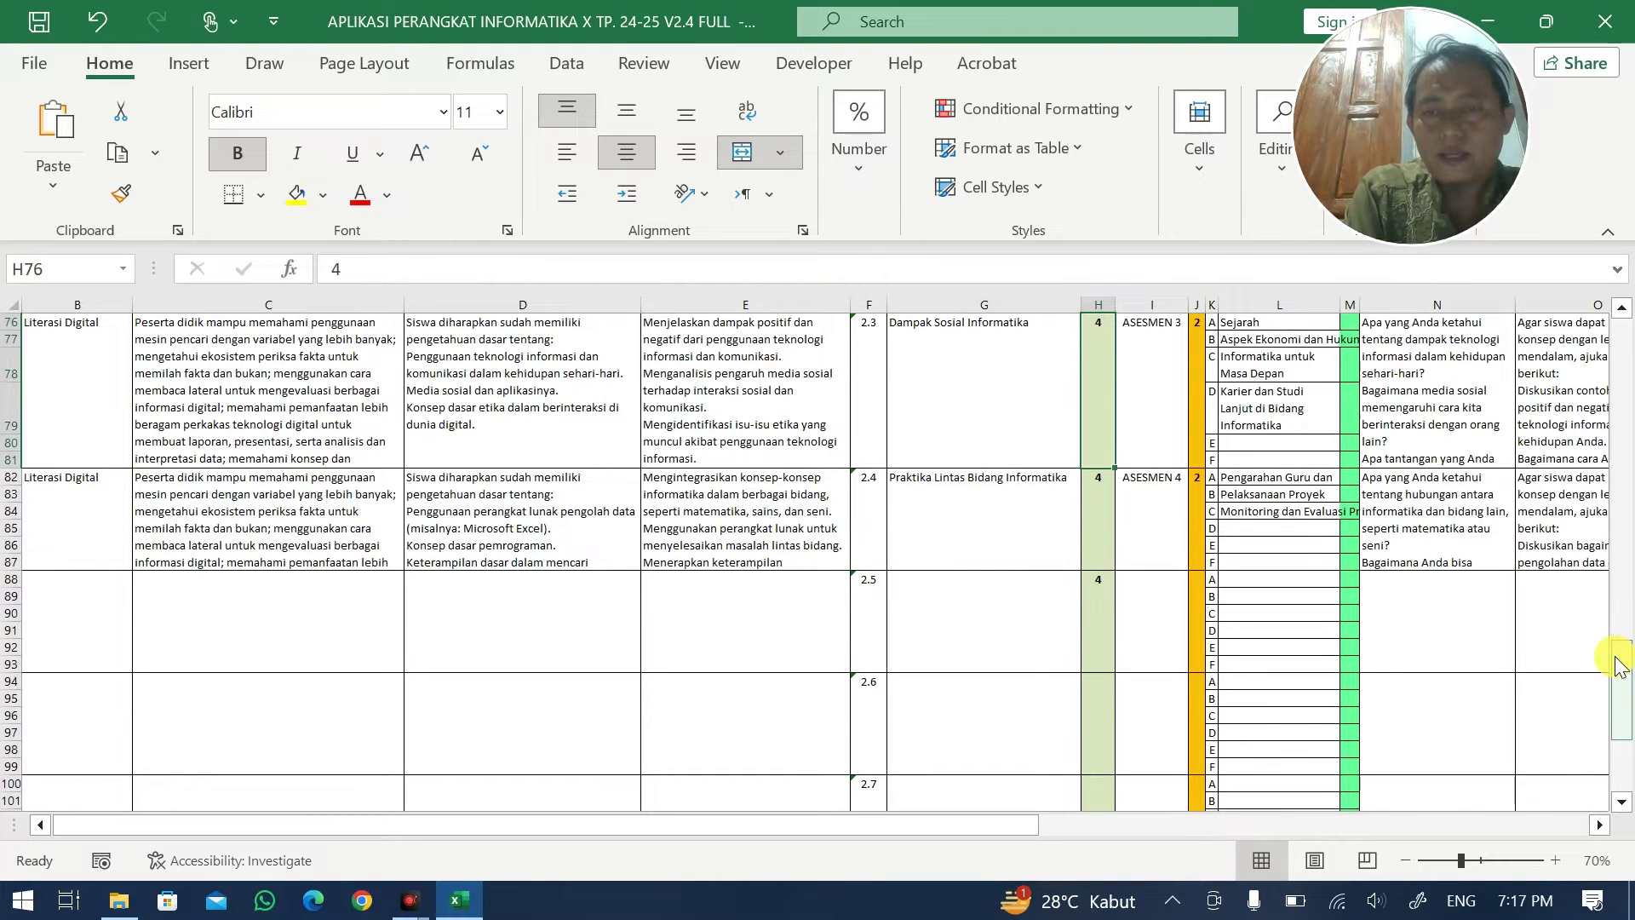
{"action": "scroll", "coordinate": [1620, 665], "scroll_direction": "up", "scroll_amount": 2}
{"action": "type", "text": "6"}
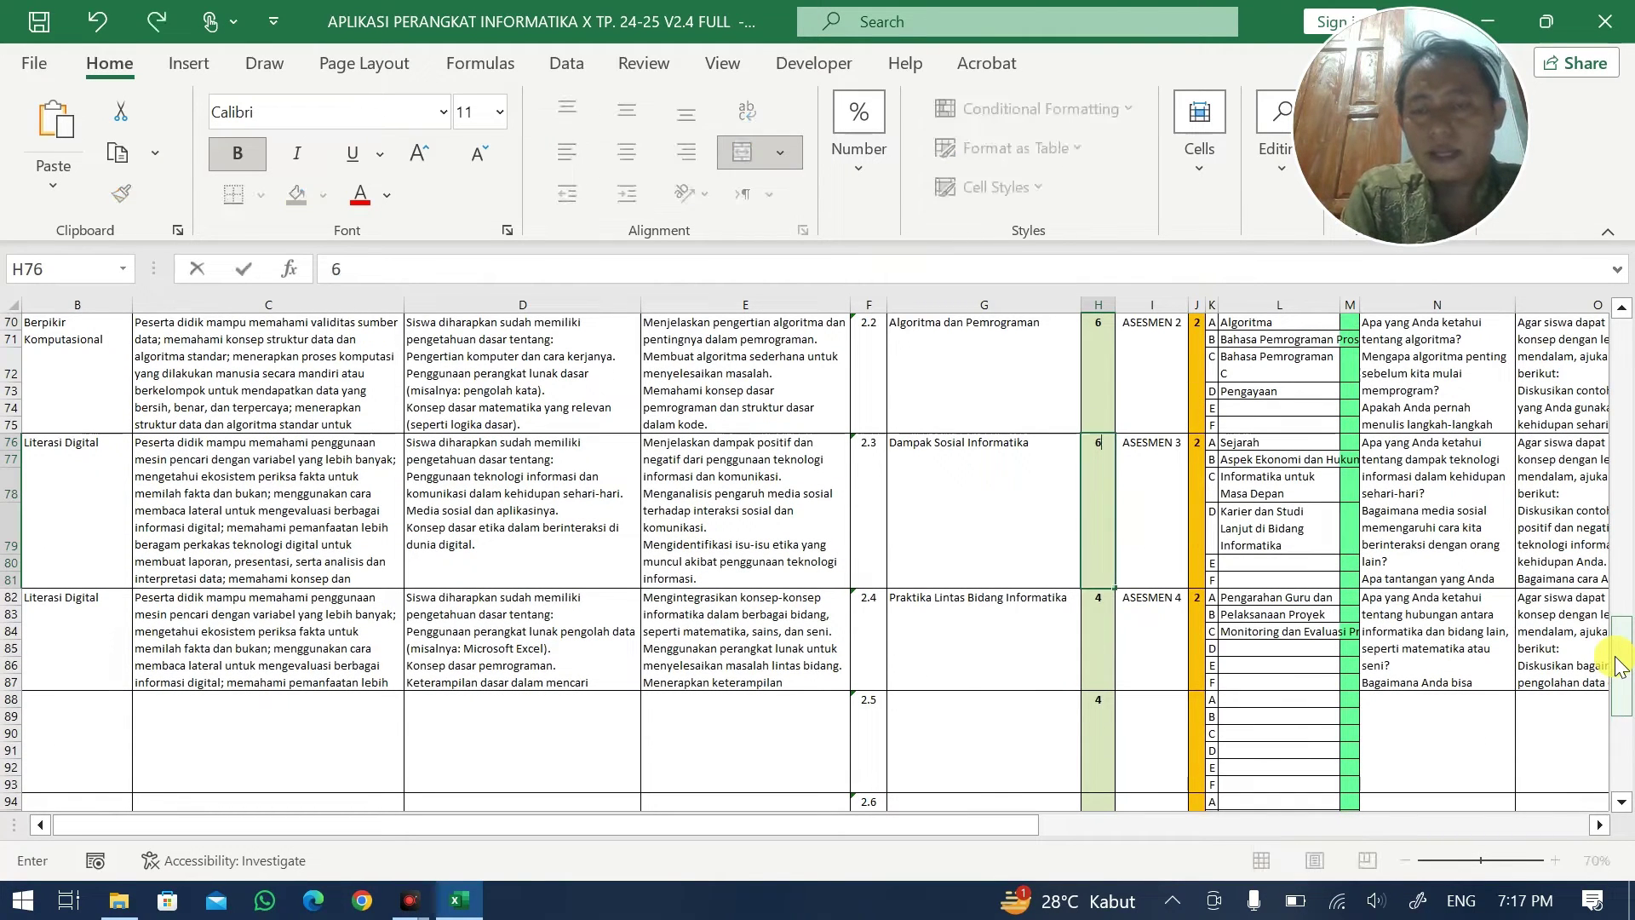
{"action": "key", "text": "Return"}
{"action": "type", "text": "6"}
{"action": "key", "text": "Return"}
{"action": "key", "text": "Up"}
{"action": "key", "text": "Up"}
{"action": "key", "text": "Up"}
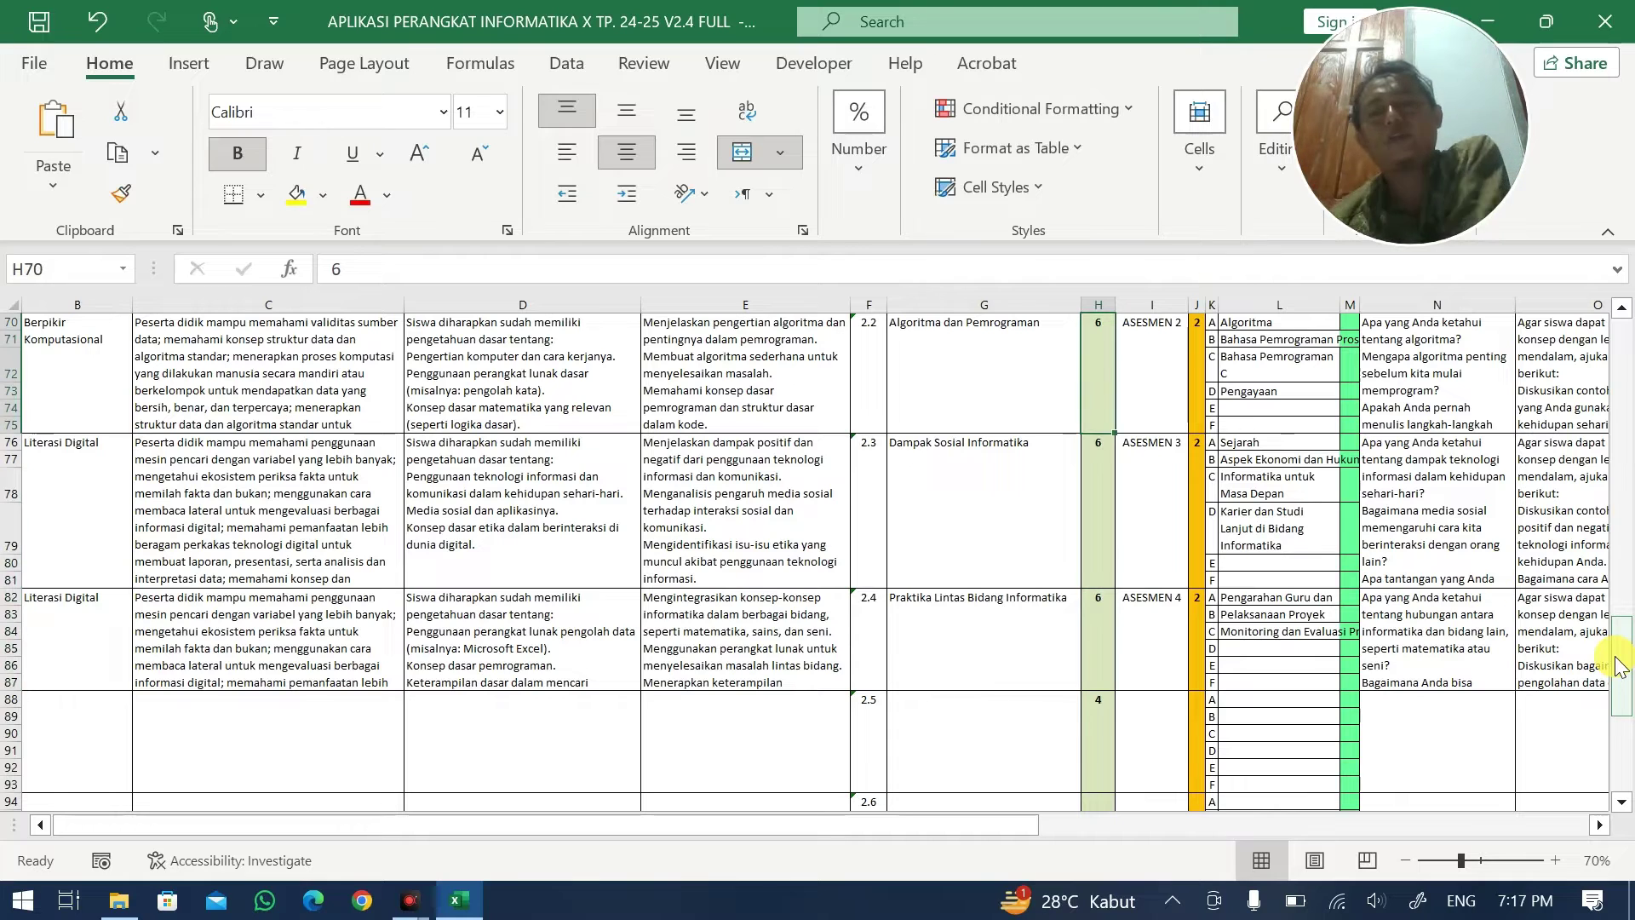
- Set the Semester Genap JP of Algoritma dan Pemrograman to 8 and of Dampak Sosial Informatika to 4
{"action": "scroll", "coordinate": [1080, 614], "scroll_direction": "down", "scroll_amount": 7}
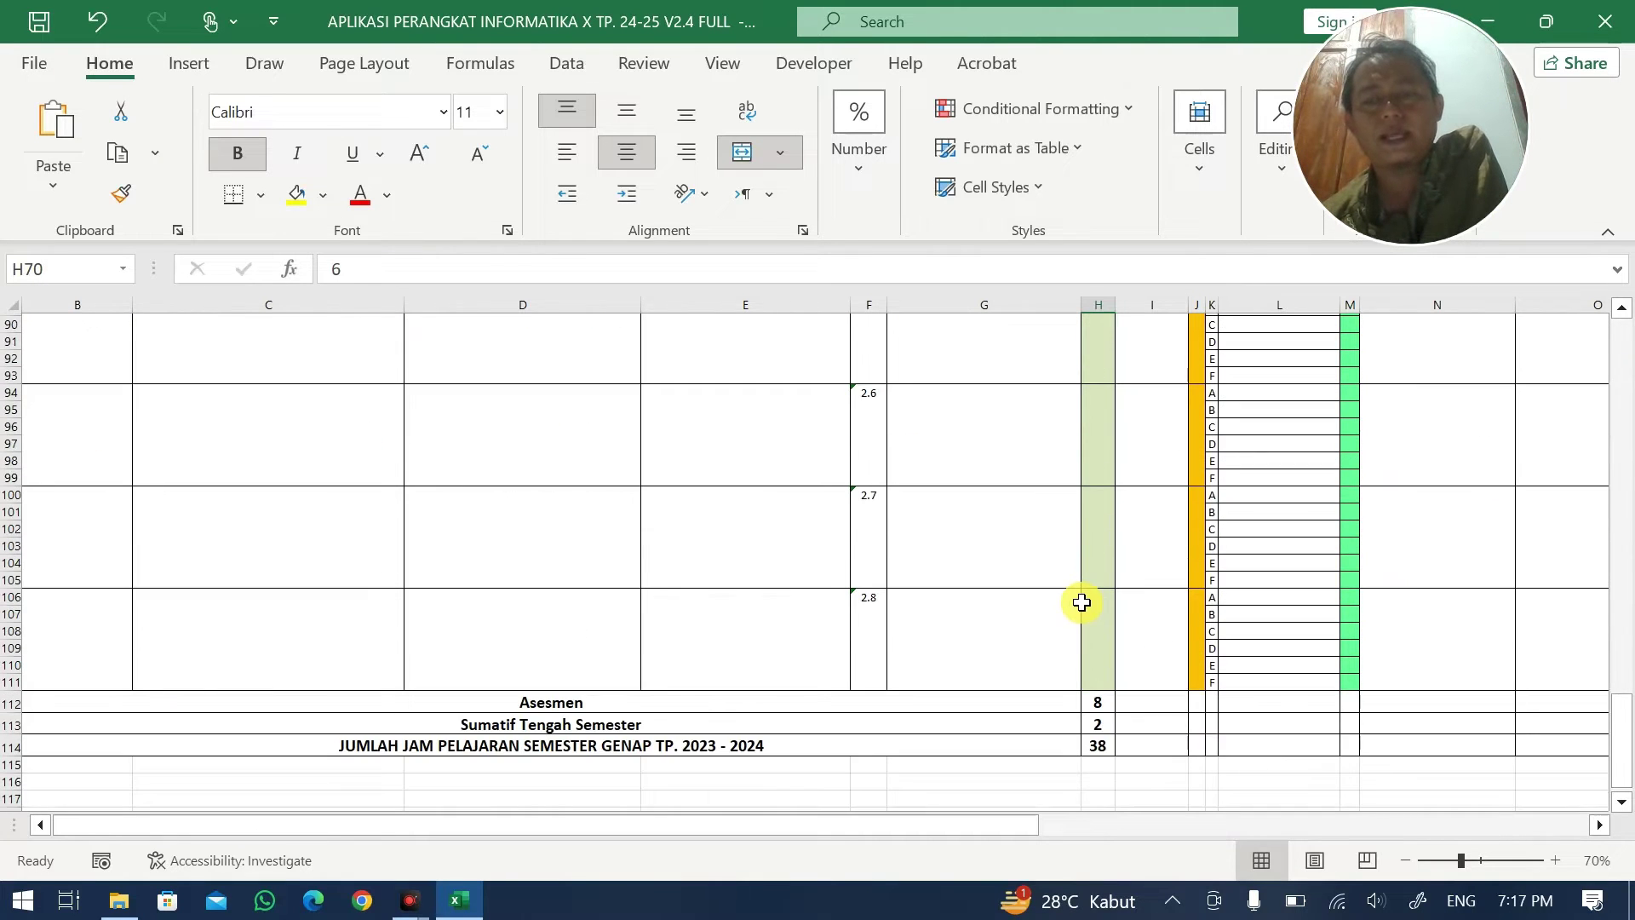
{"action": "scroll", "coordinate": [1107, 639], "scroll_direction": "up", "scroll_amount": 3}
{"action": "scroll", "coordinate": [1124, 724], "scroll_direction": "down", "scroll_amount": 2}
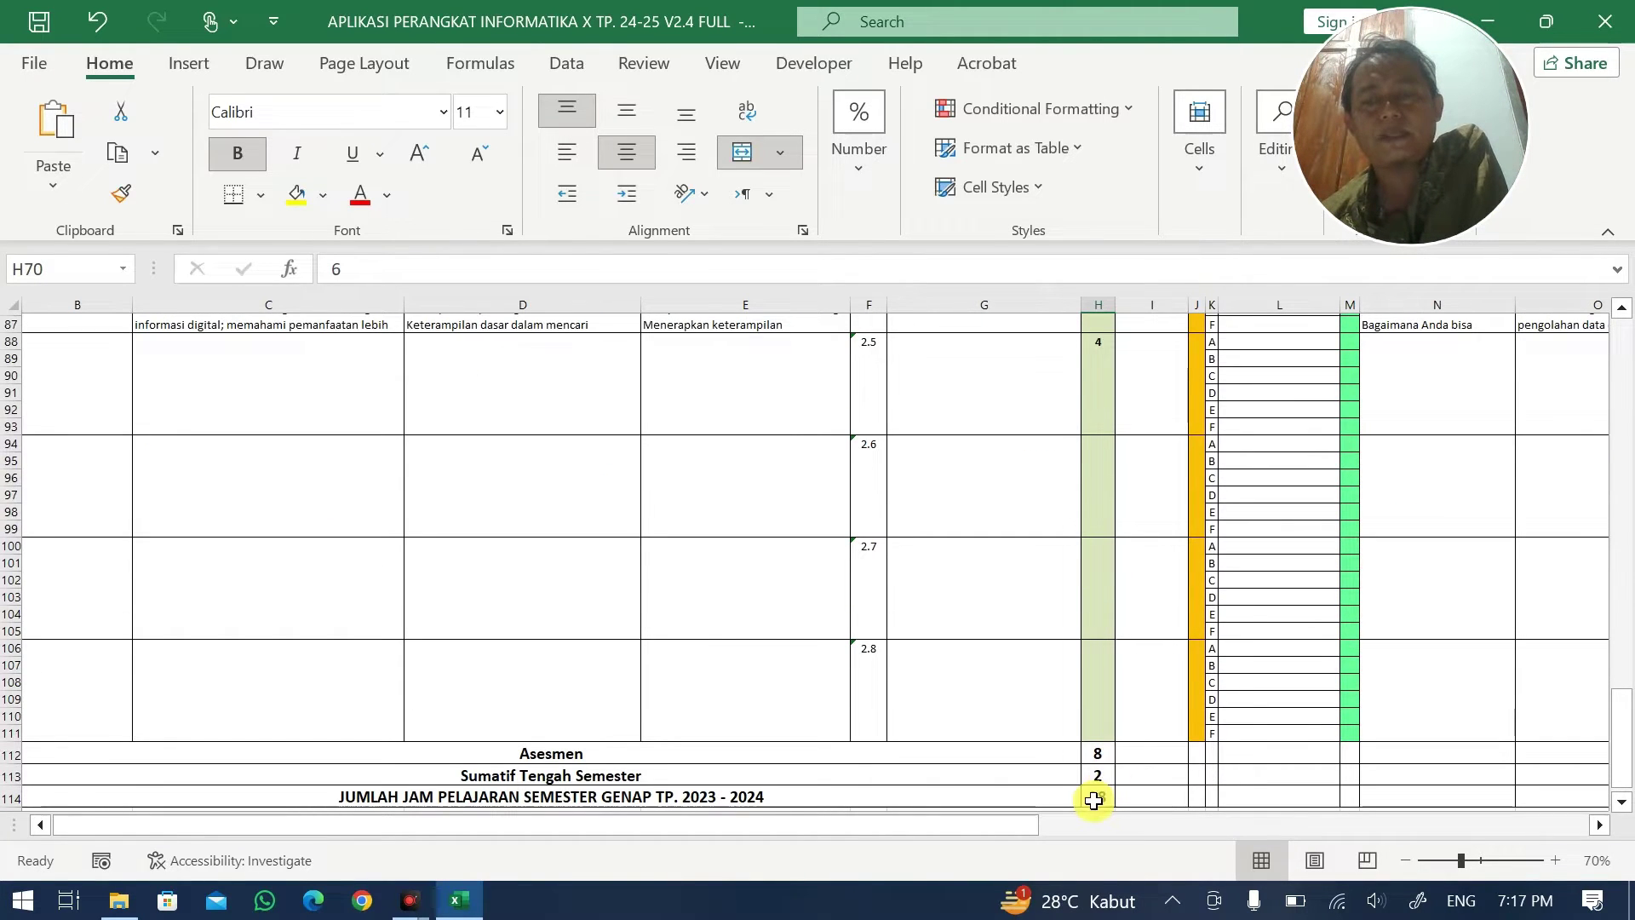
{"action": "scroll", "coordinate": [1159, 503], "scroll_direction": "up", "scroll_amount": 3}
{"action": "scroll", "coordinate": [1171, 479], "scroll_direction": "down", "scroll_amount": 3}
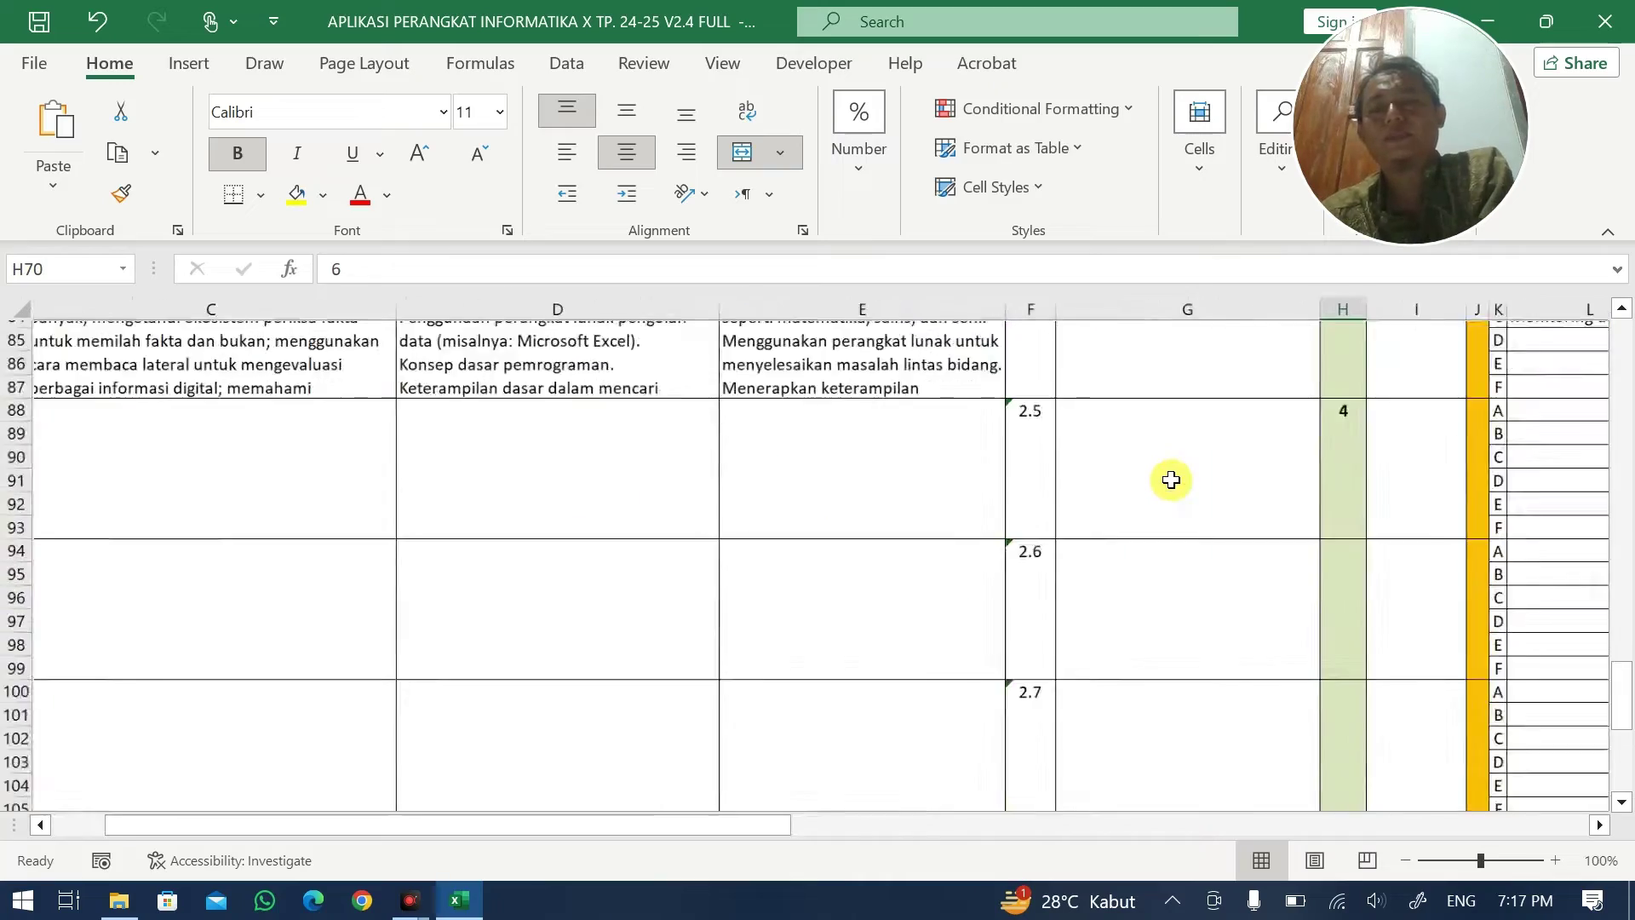
{"action": "scroll", "coordinate": [1163, 475], "scroll_direction": "up", "scroll_amount": 8}
{"action": "scroll", "coordinate": [1278, 503], "scroll_direction": "up", "scroll_amount": 2}
{"action": "scroll", "coordinate": [1319, 515], "scroll_direction": "up", "scroll_amount": 1}
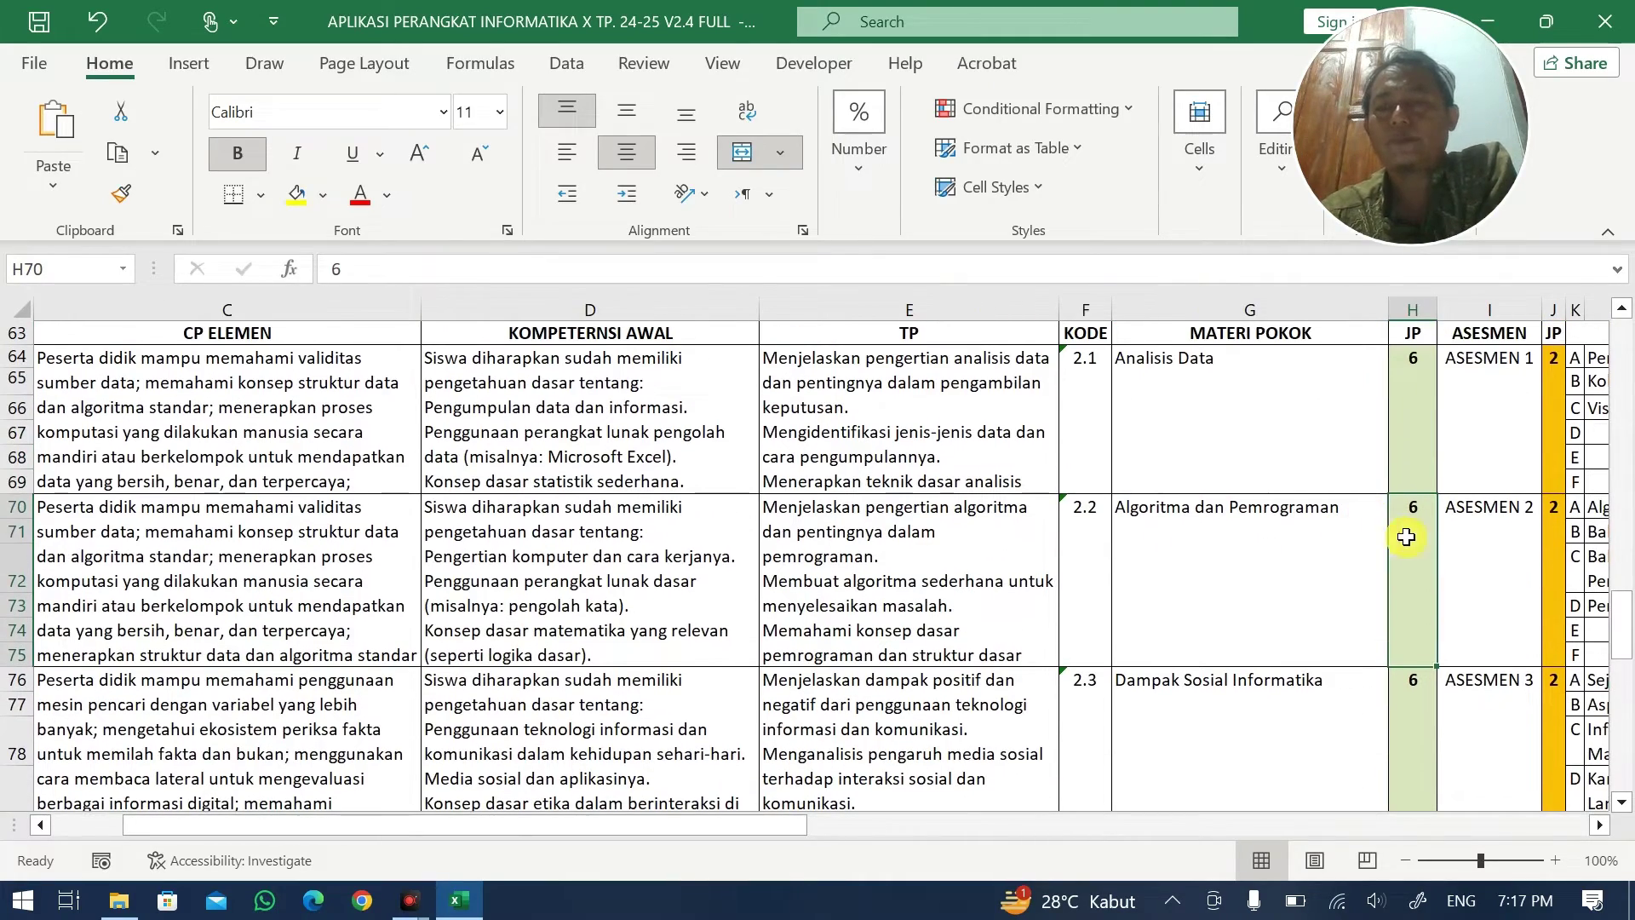
{"action": "type", "text": "8"}
{"action": "scroll", "coordinate": [1397, 537], "scroll_direction": "down", "scroll_amount": 3}
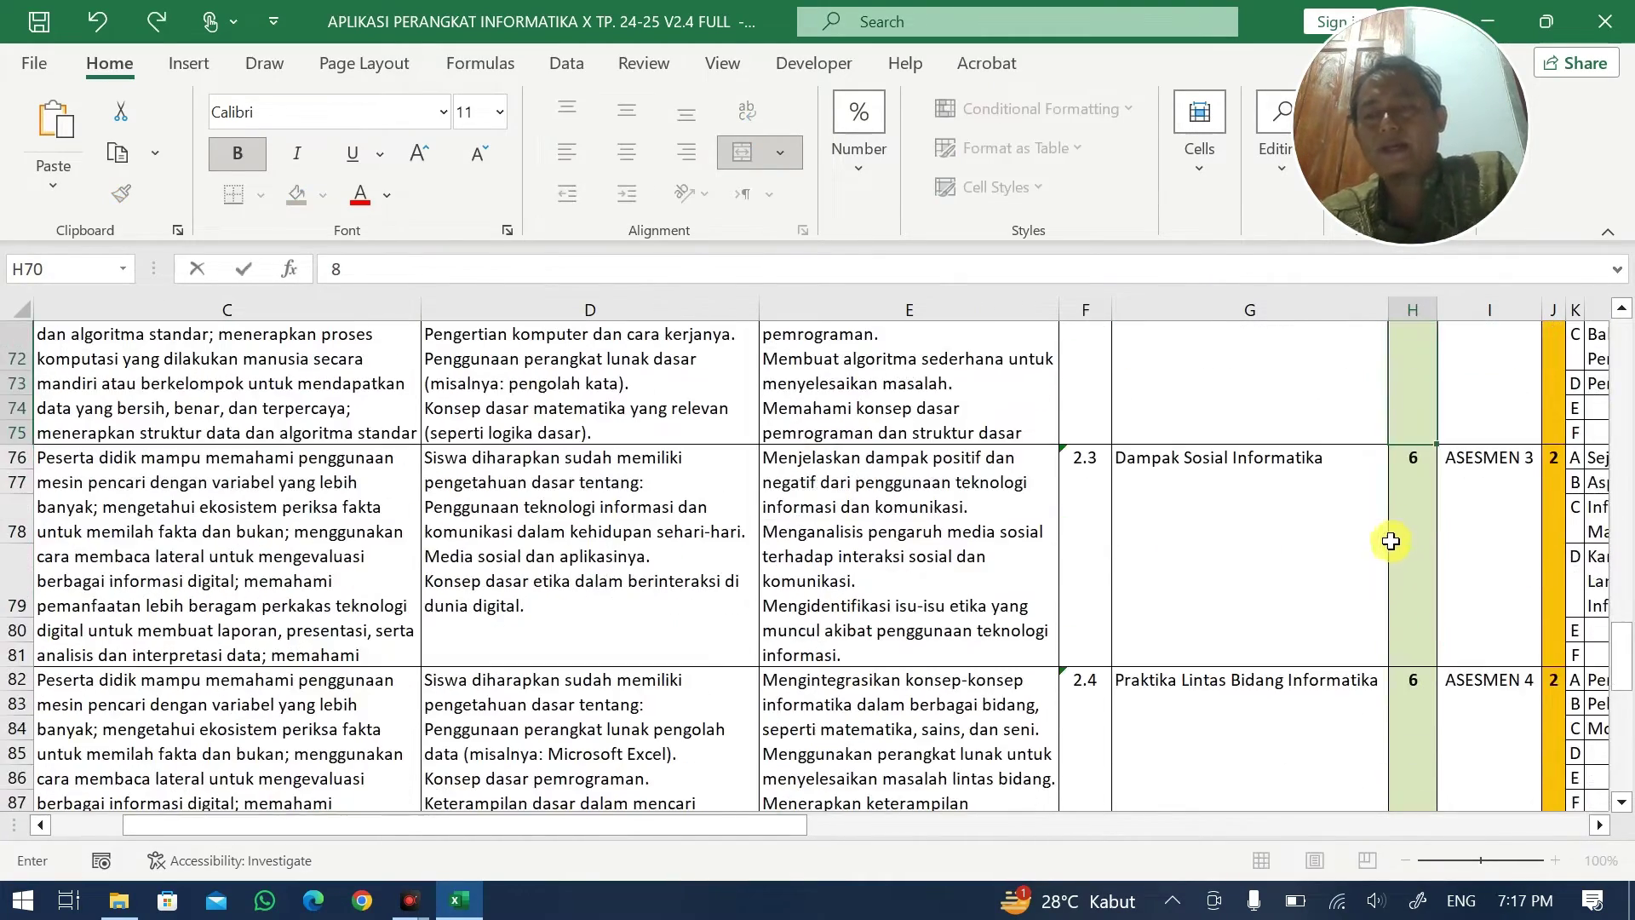
{"action": "left_click", "coordinate": [1418, 468]}
{"action": "type", "text": "4"}
{"action": "left_click", "coordinate": [1296, 460]}
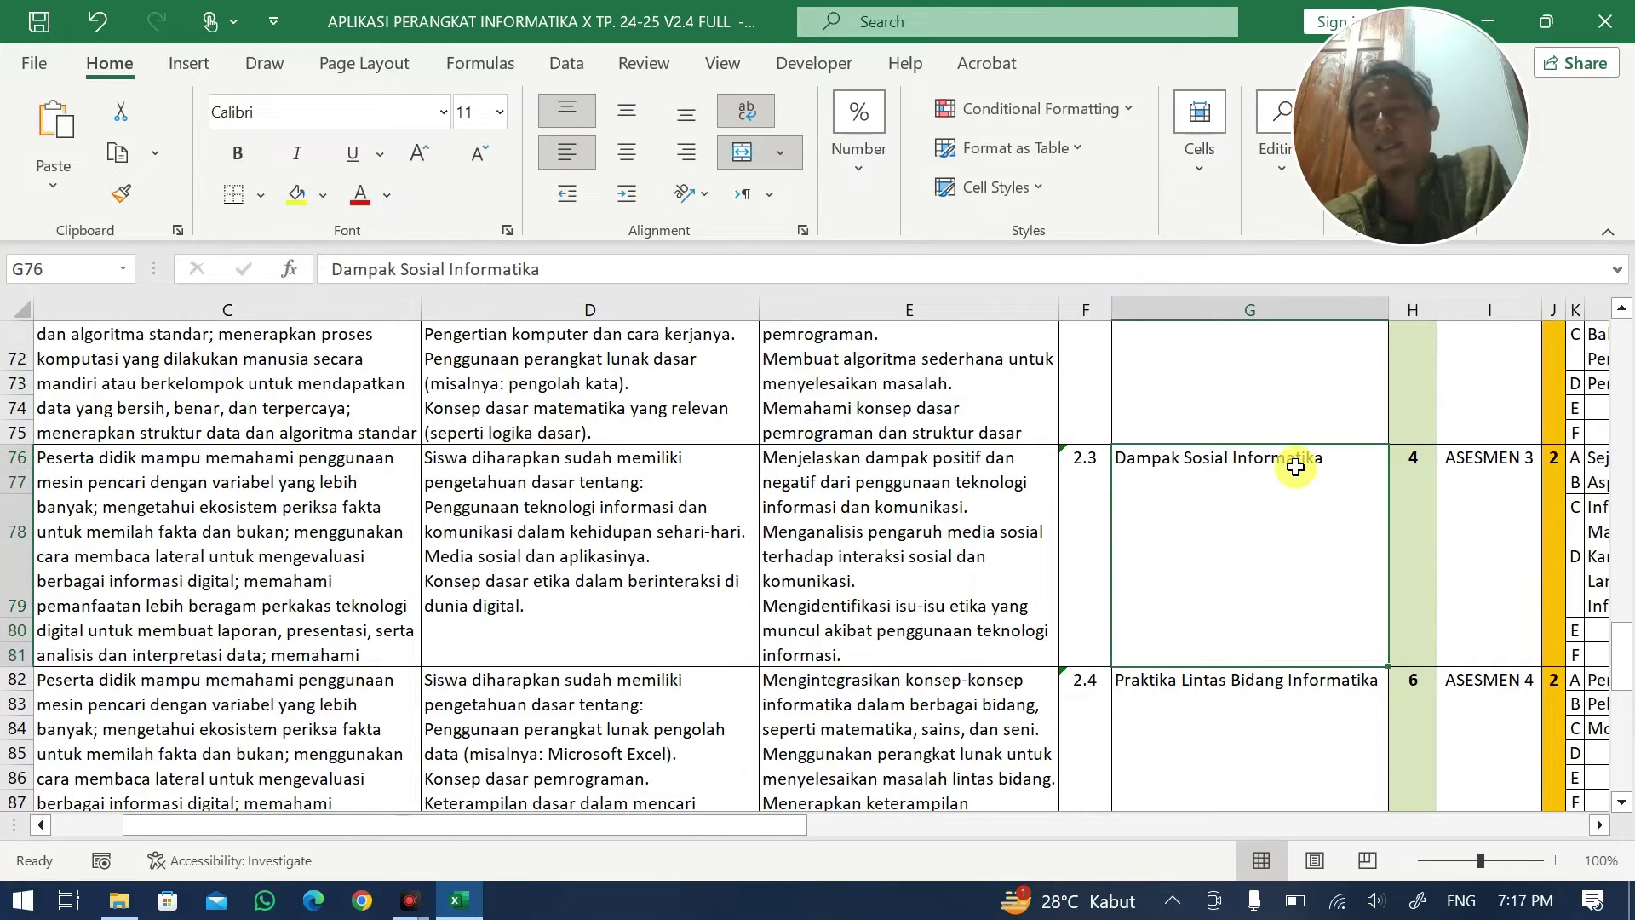
- Clear the JP value of the empty topic with code 2.5 in the Semester Genap table
{"action": "scroll", "coordinate": [1295, 467], "scroll_direction": "up", "scroll_amount": 3}
{"action": "scroll", "coordinate": [1295, 467], "scroll_direction": "up", "scroll_amount": 1}
{"action": "scroll", "coordinate": [1304, 473], "scroll_direction": "down", "scroll_amount": 1}
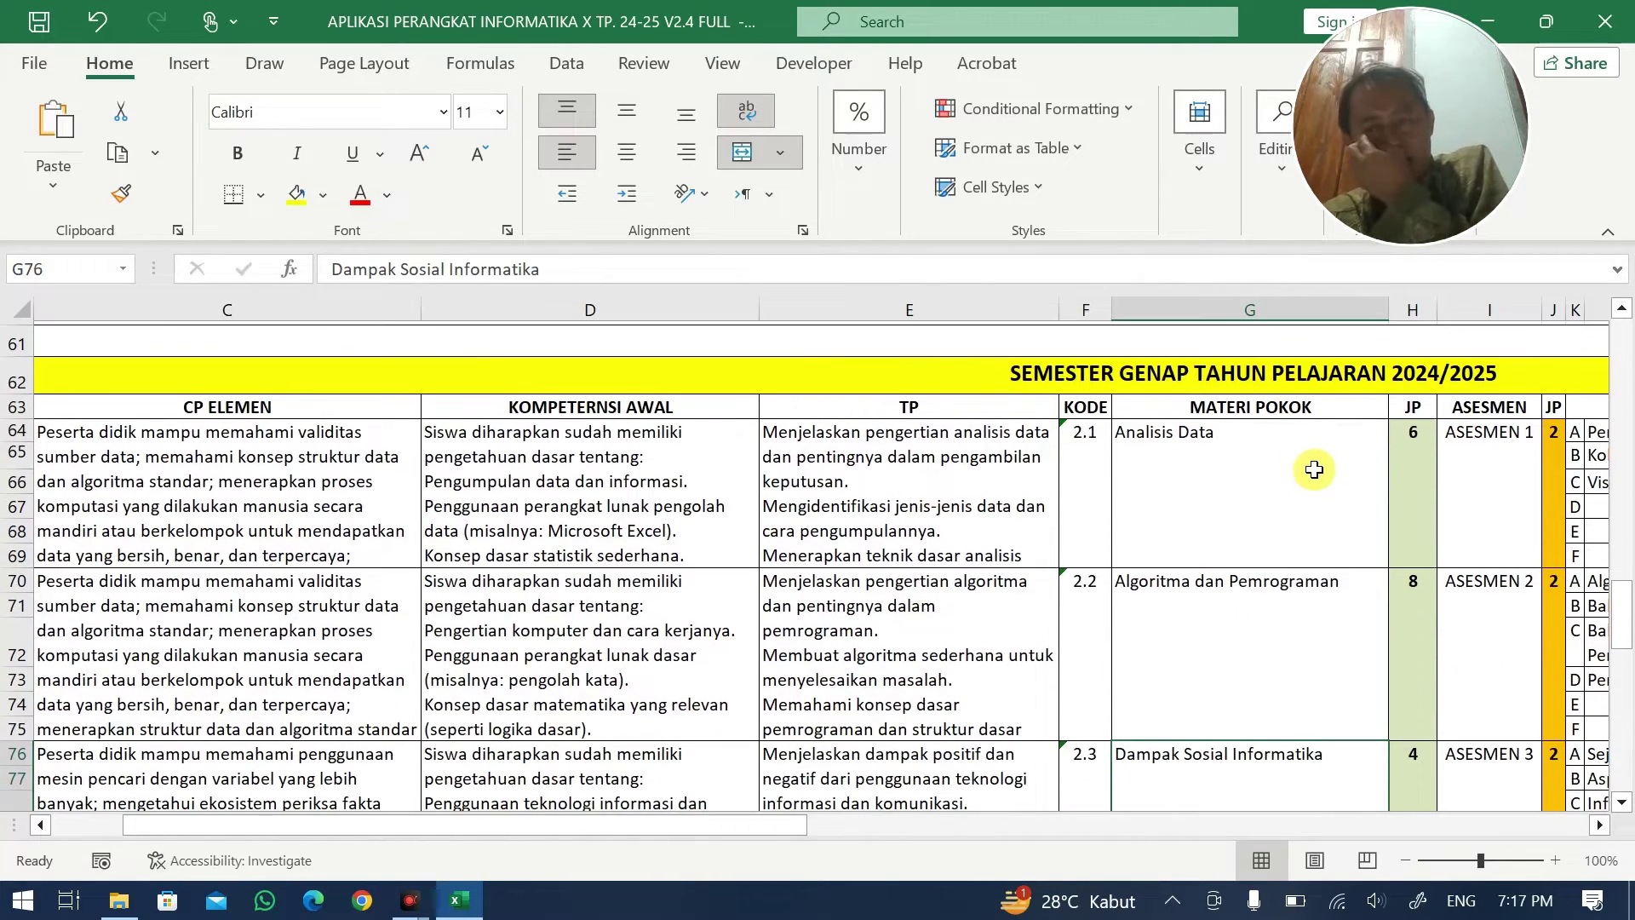
{"action": "scroll", "coordinate": [1314, 469], "scroll_direction": "down", "scroll_amount": 3}
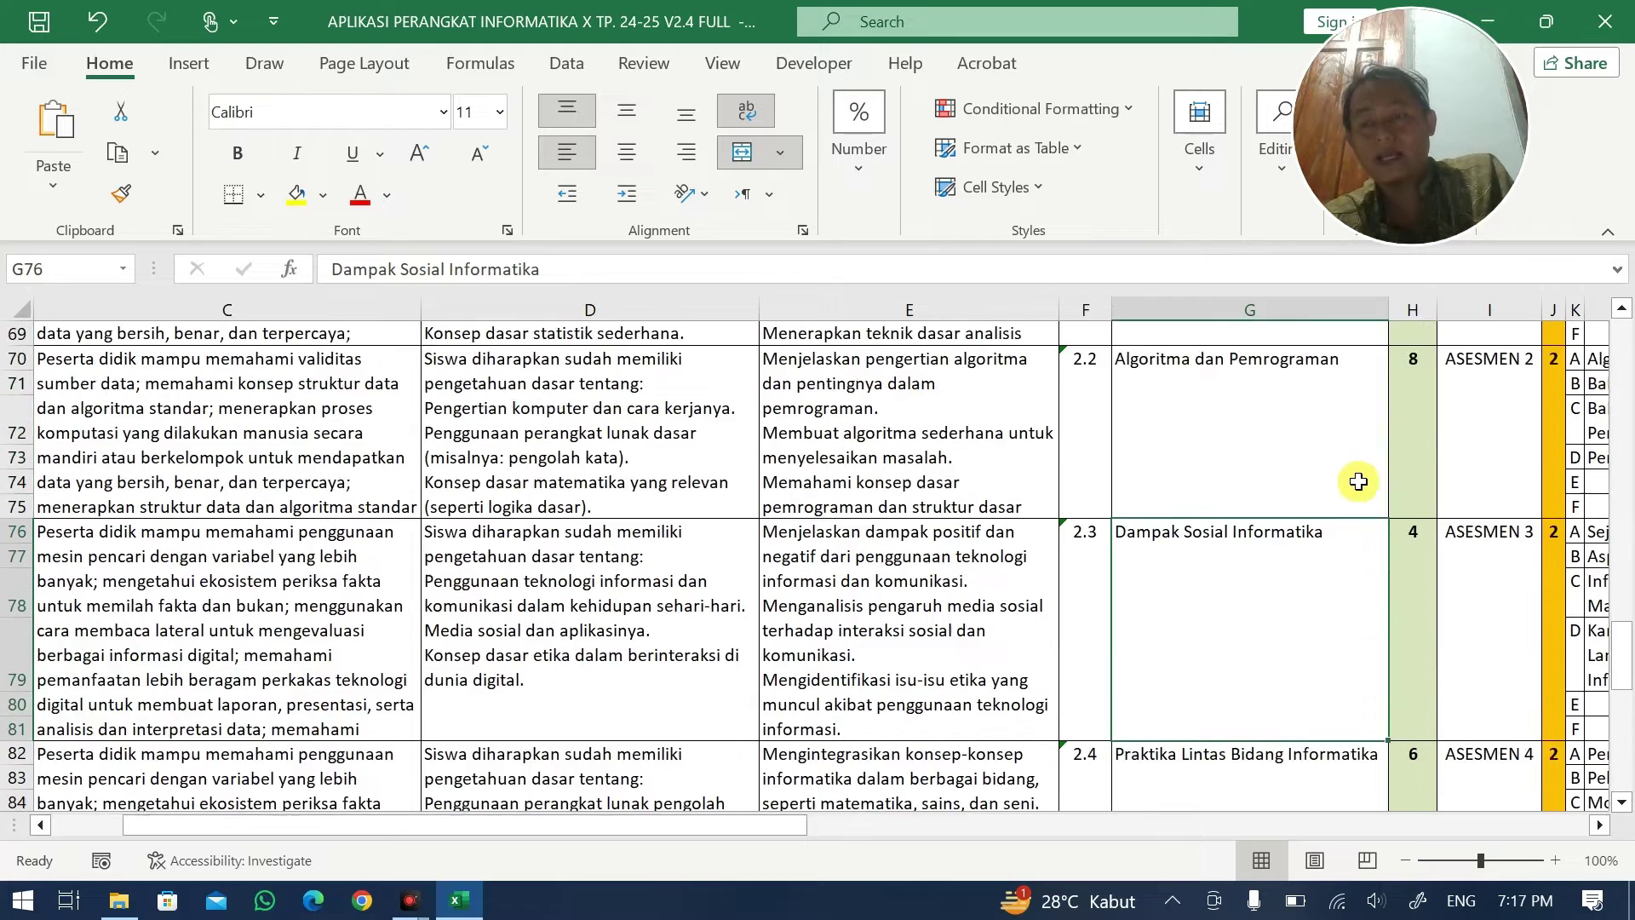
{"action": "scroll", "coordinate": [1358, 482], "scroll_direction": "down", "scroll_amount": 3}
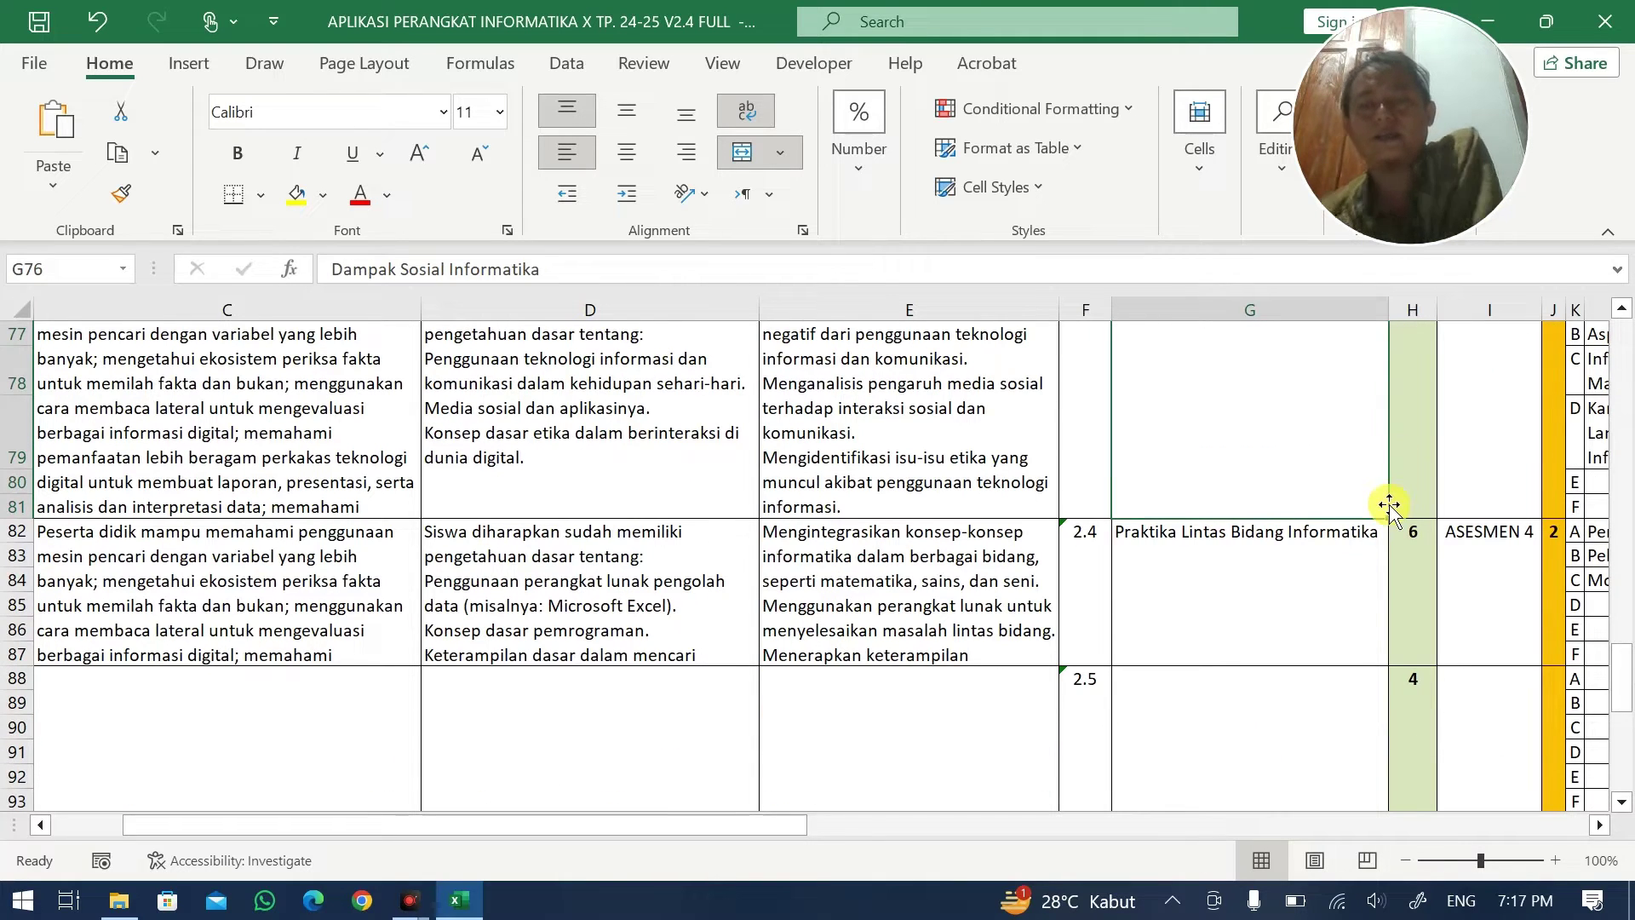
{"action": "left_click_drag", "start_coordinate": [792, 827], "coordinate": [922, 828]}
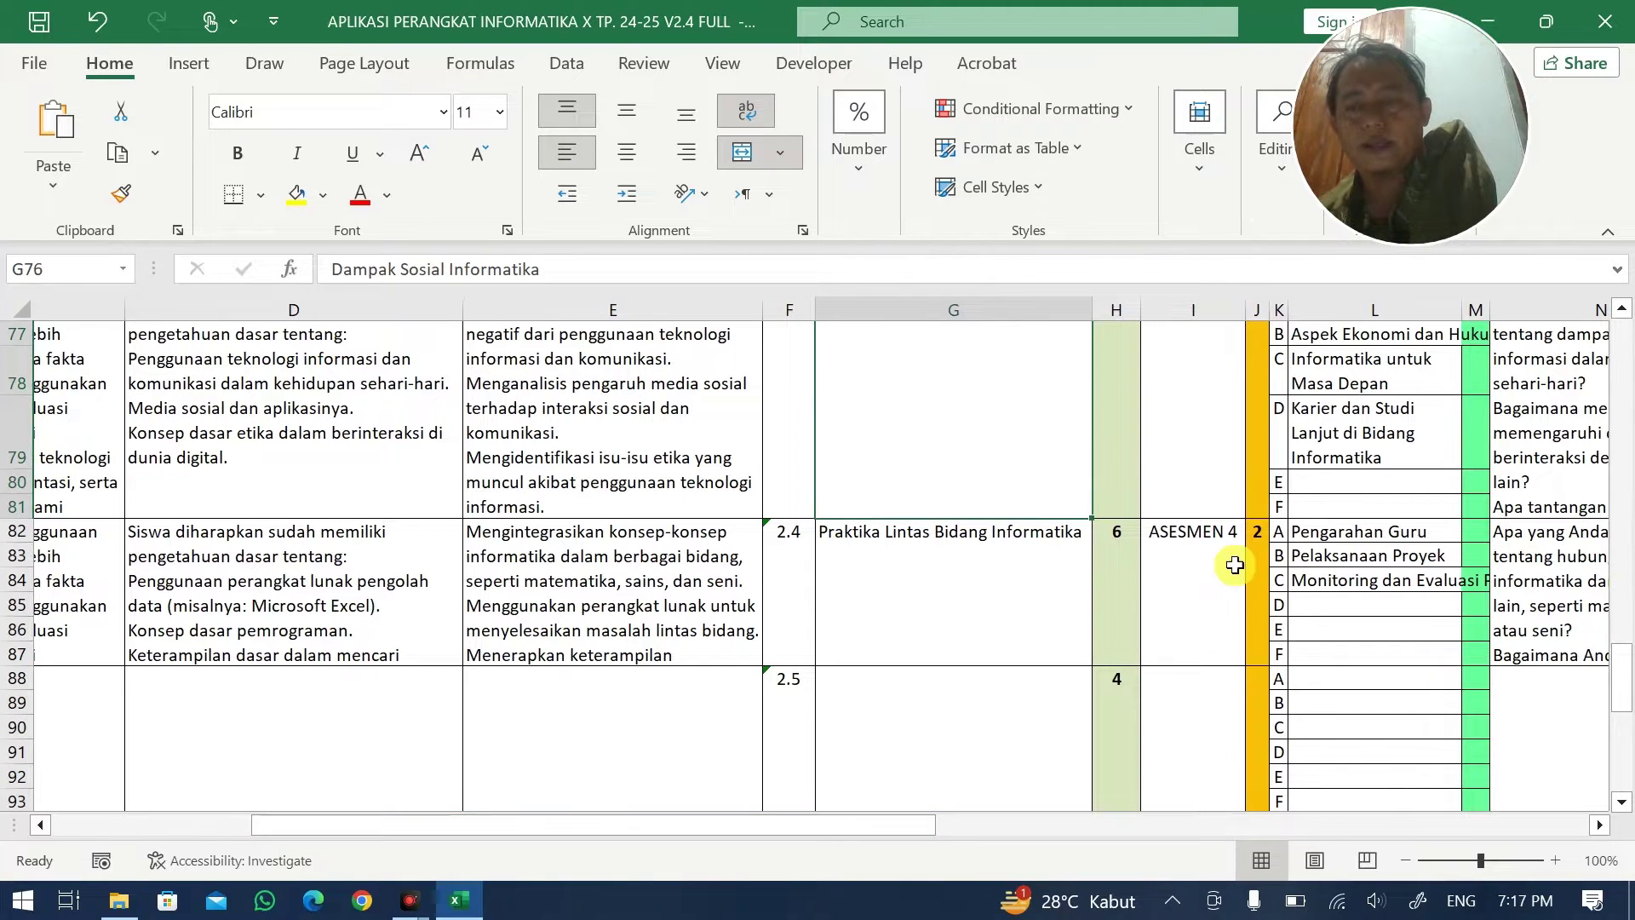
{"action": "left_click", "coordinate": [1108, 544]}
{"action": "scroll", "coordinate": [1113, 539], "scroll_direction": "down", "scroll_amount": 3}
{"action": "scroll", "coordinate": [1113, 540], "scroll_direction": "up", "scroll_amount": 1}
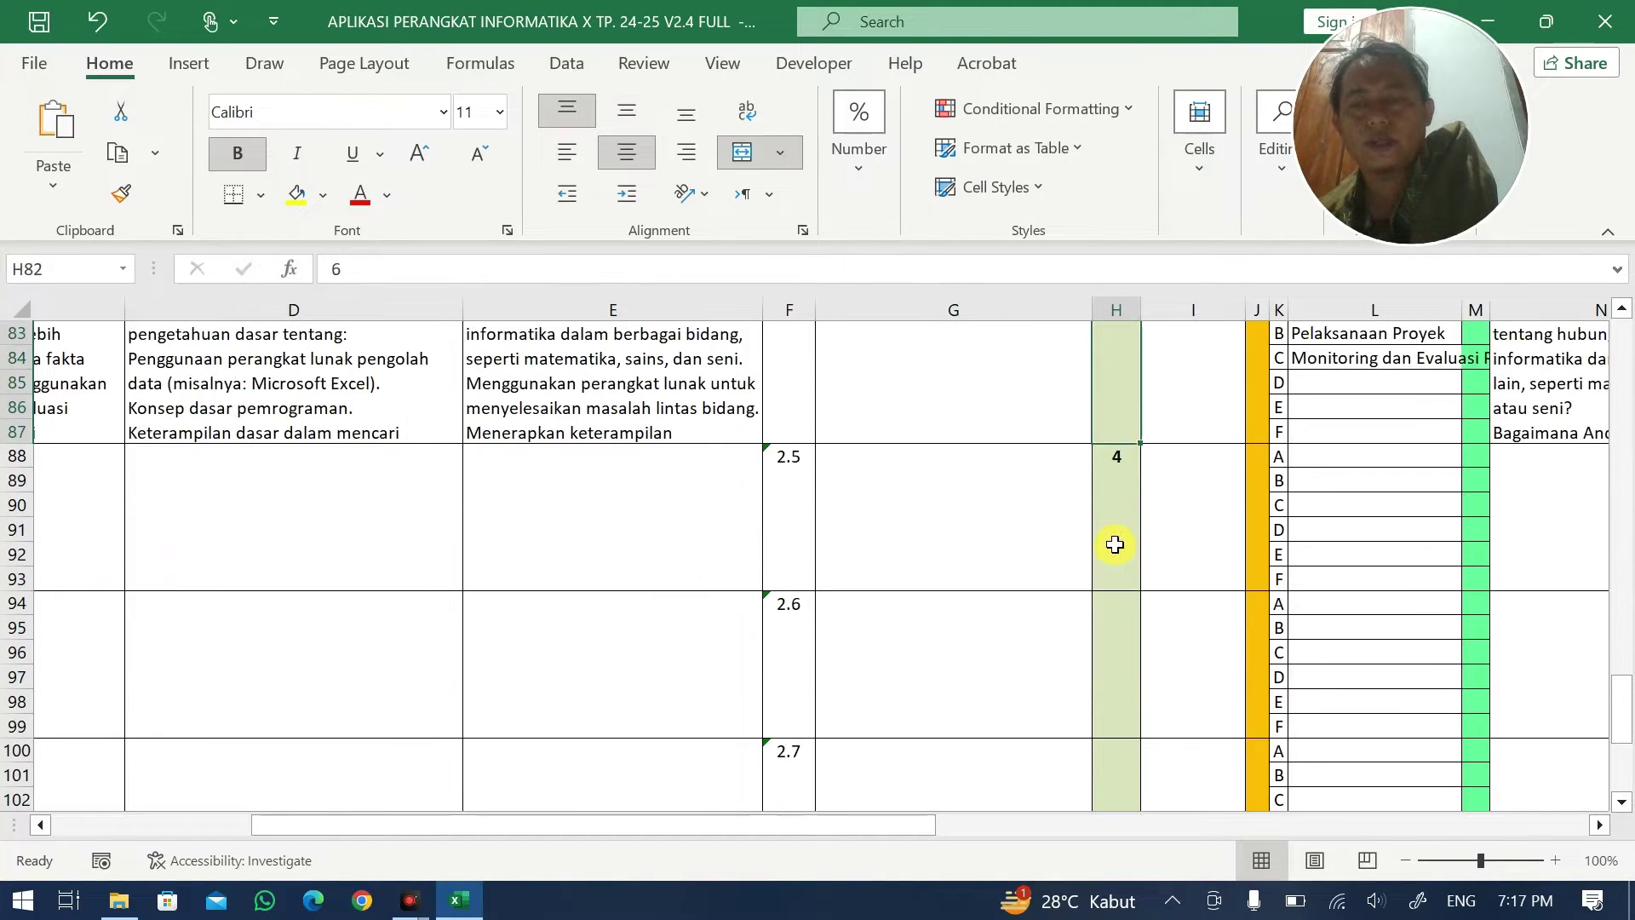
{"action": "left_click", "coordinate": [1132, 467]}
{"action": "key", "text": "Delete"}
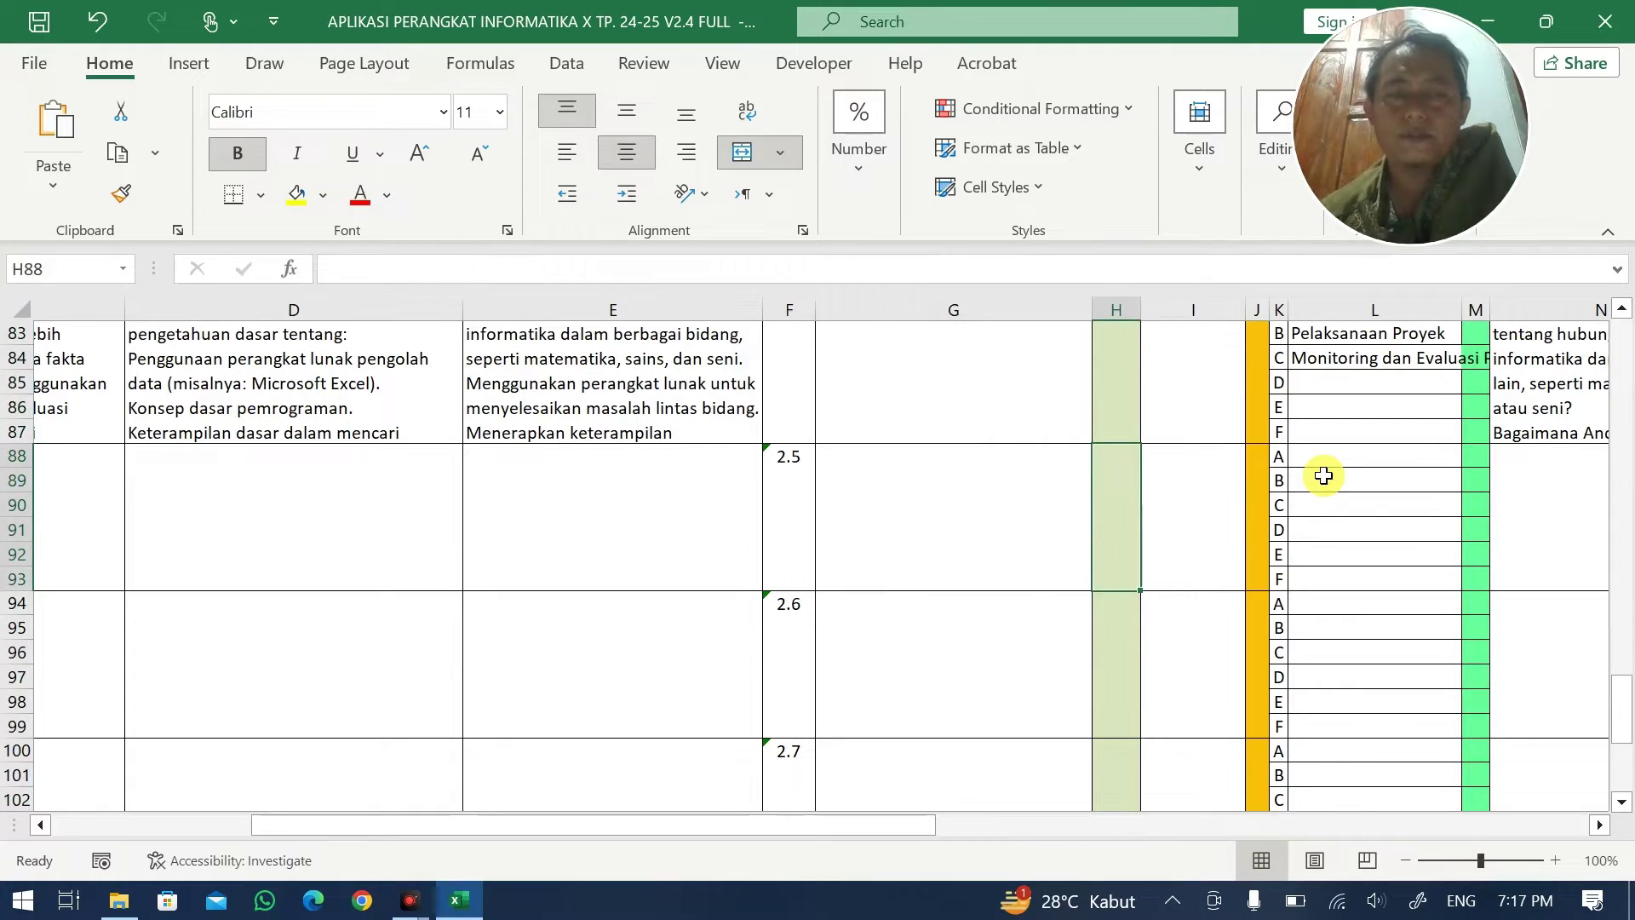
- Set the Semester Genap JP of Analisis Data to 10 and of Algoritma dan Pemrograman to 10
{"action": "scroll", "coordinate": [1254, 495], "scroll_direction": "up", "scroll_amount": 5}
{"action": "scroll", "coordinate": [1254, 496], "scroll_direction": "up", "scroll_amount": 3}
{"action": "scroll", "coordinate": [1252, 496], "scroll_direction": "down", "scroll_amount": 15}
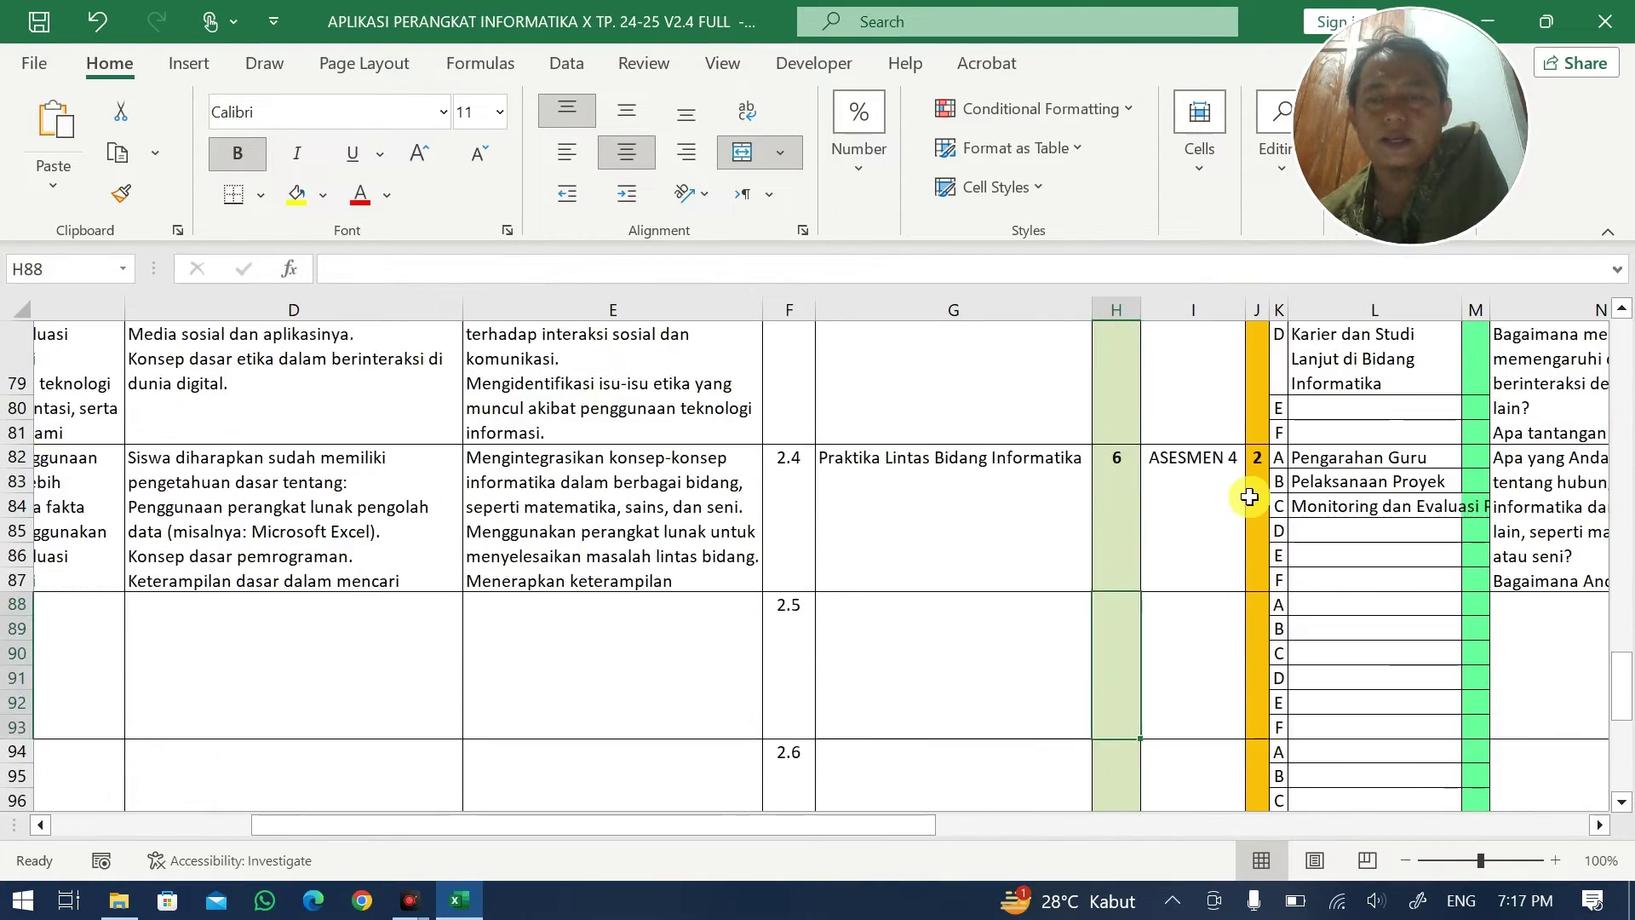
{"action": "left_click", "coordinate": [1130, 518]}
{"action": "scroll", "coordinate": [1137, 520], "scroll_direction": "up", "scroll_amount": 10}
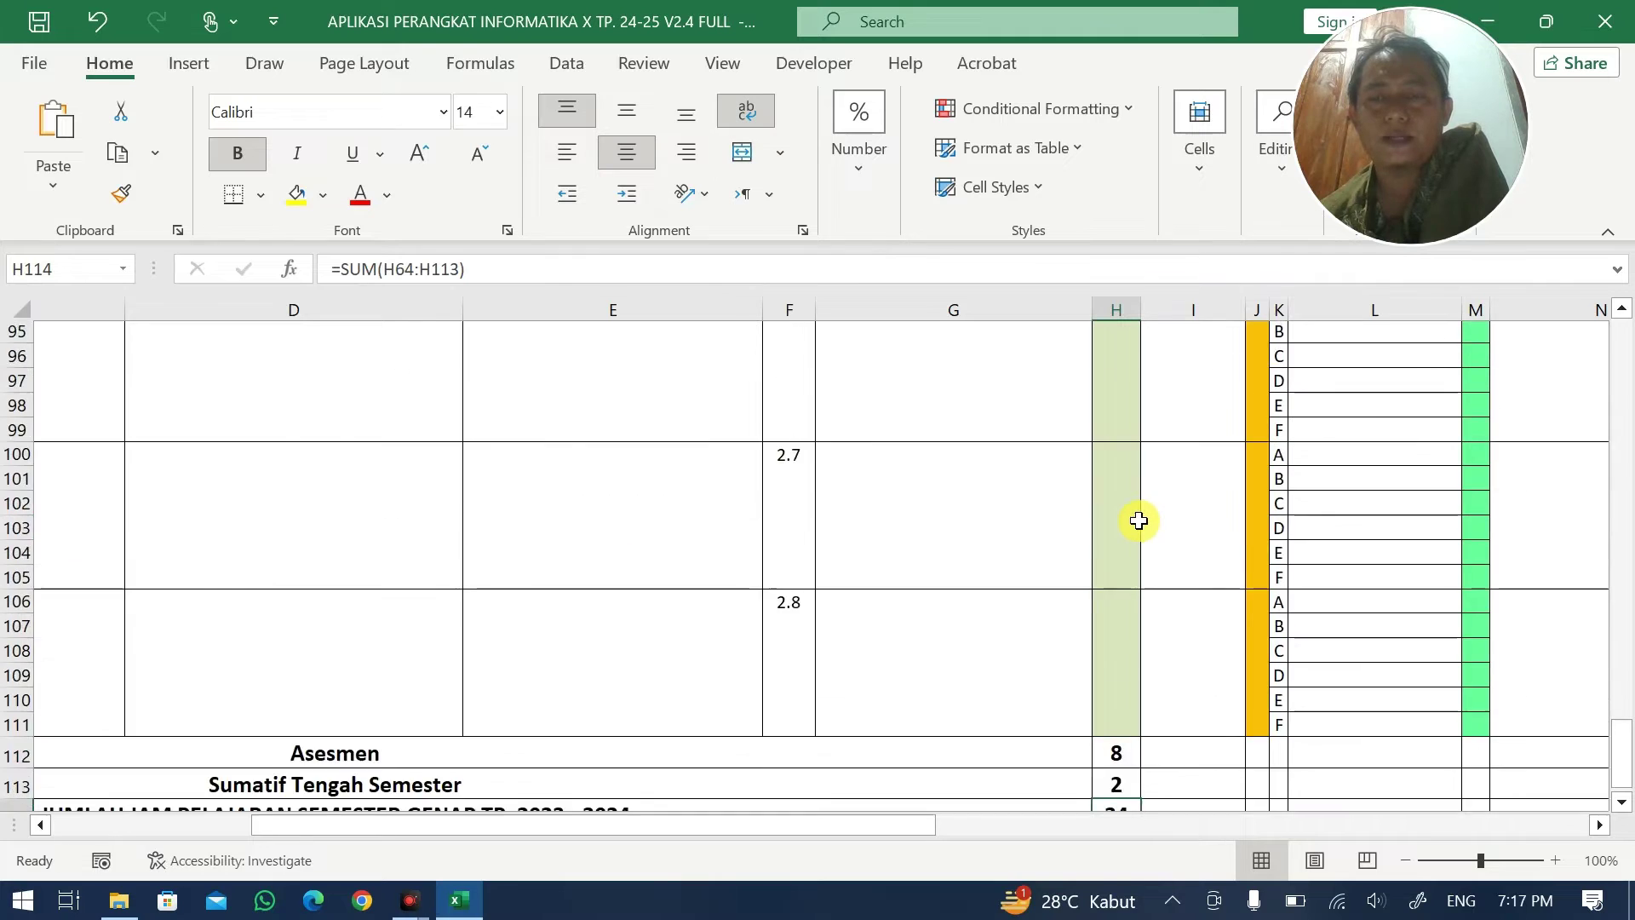
{"action": "scroll", "coordinate": [1143, 521], "scroll_direction": "up", "scroll_amount": 3}
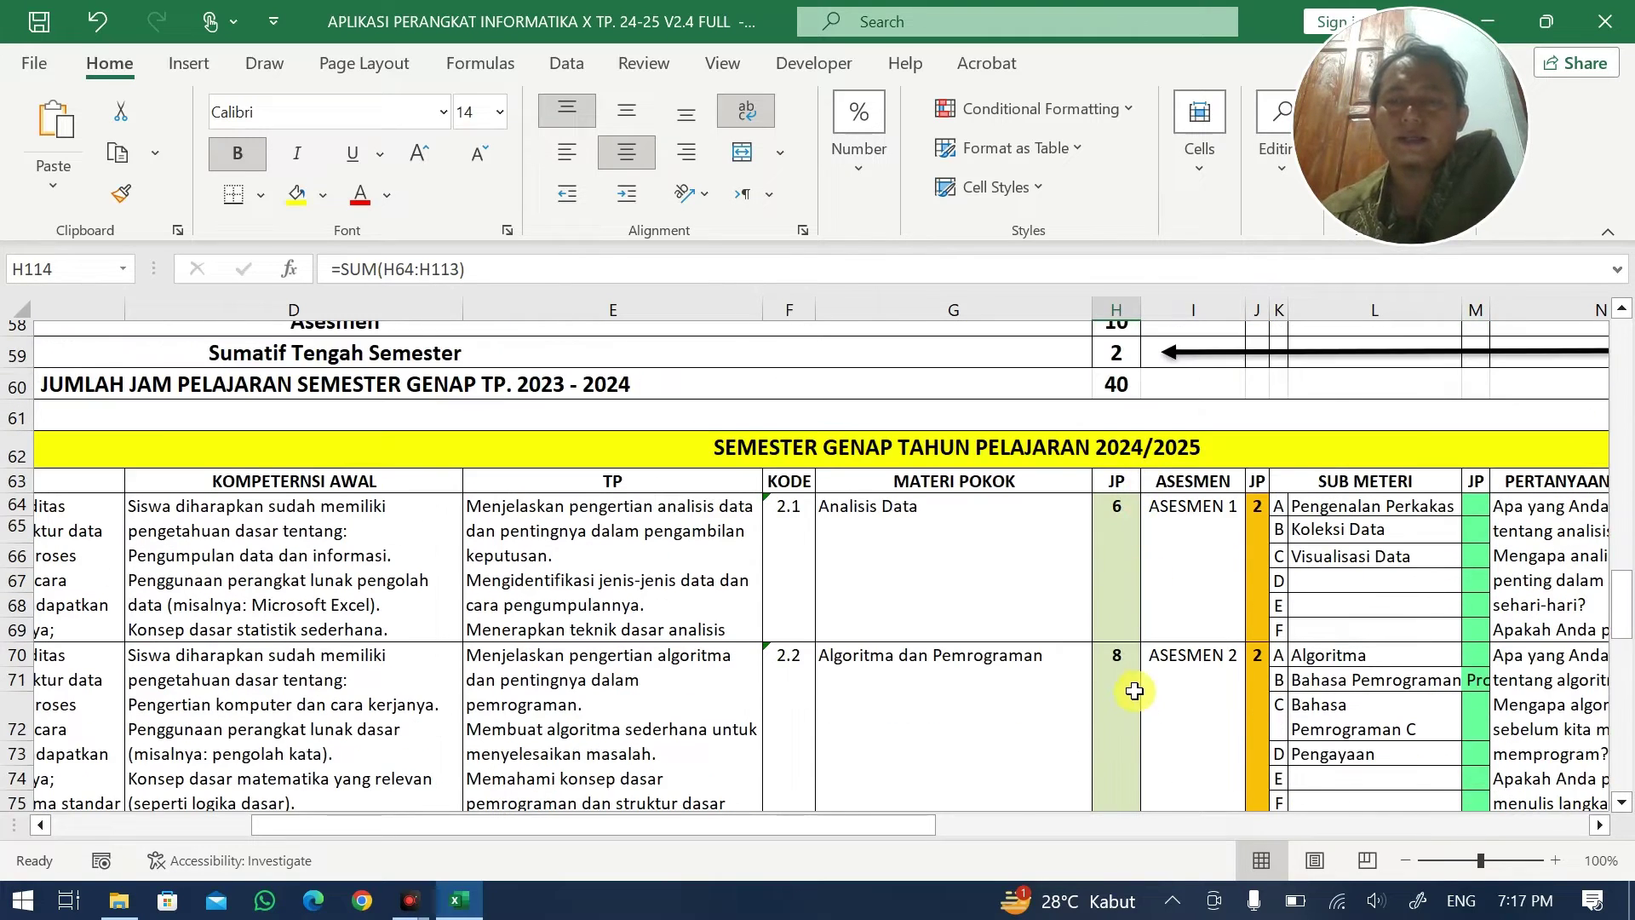
{"action": "scroll", "coordinate": [1134, 690], "scroll_direction": "down", "scroll_amount": 1}
{"action": "left_click", "coordinate": [1133, 489]}
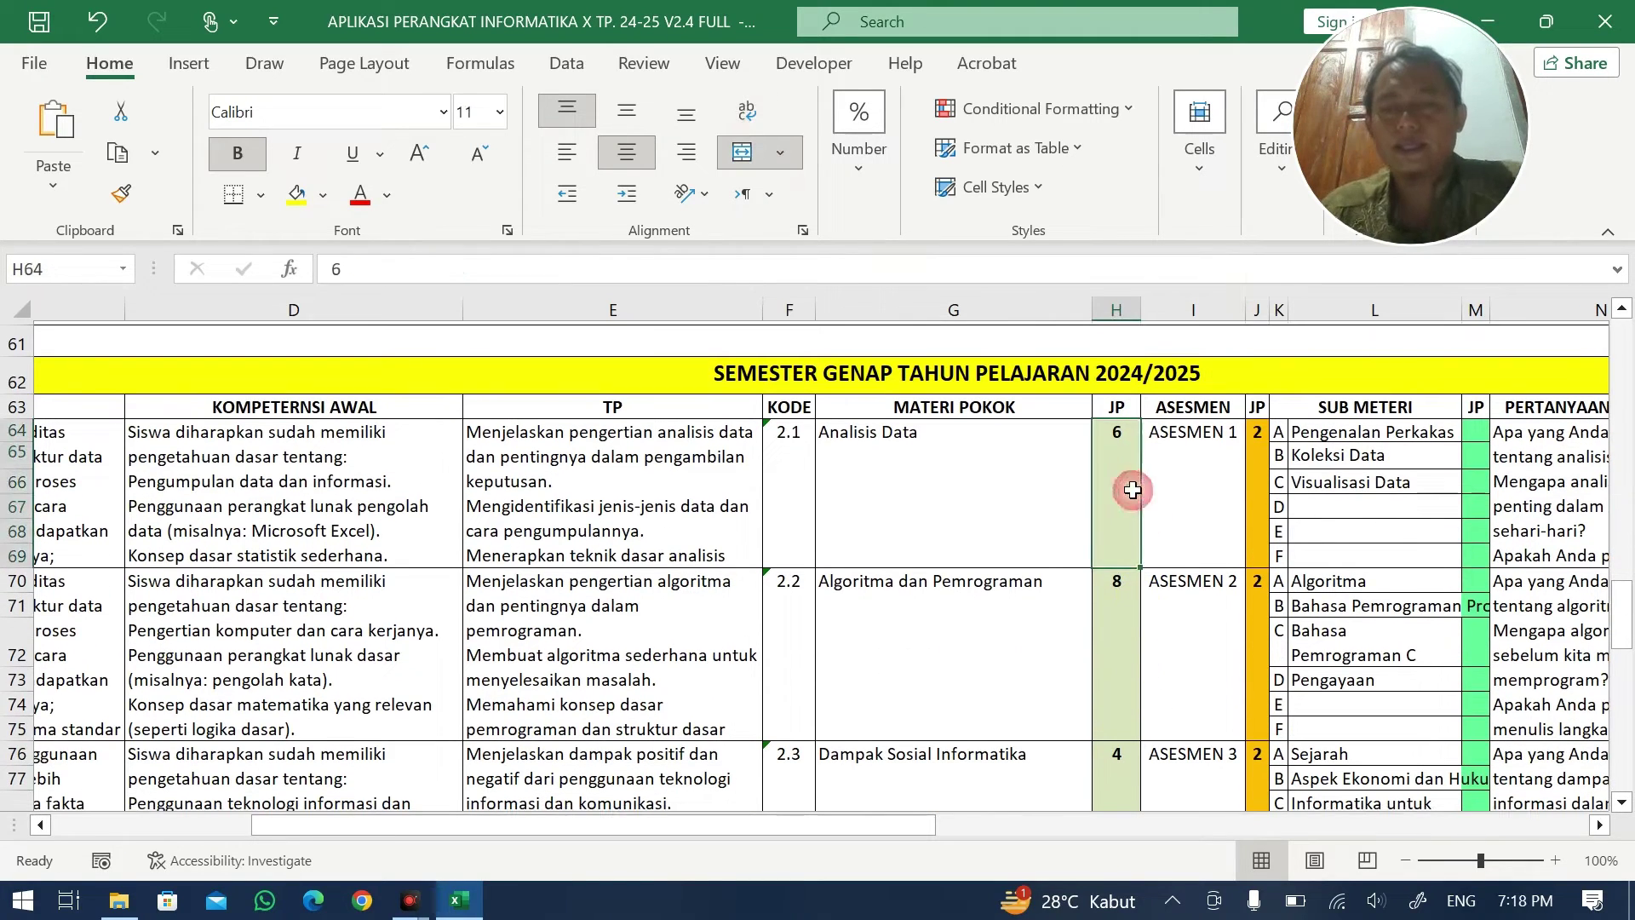
{"action": "type", "text": "10"}
{"action": "left_click", "coordinate": [1128, 602]}
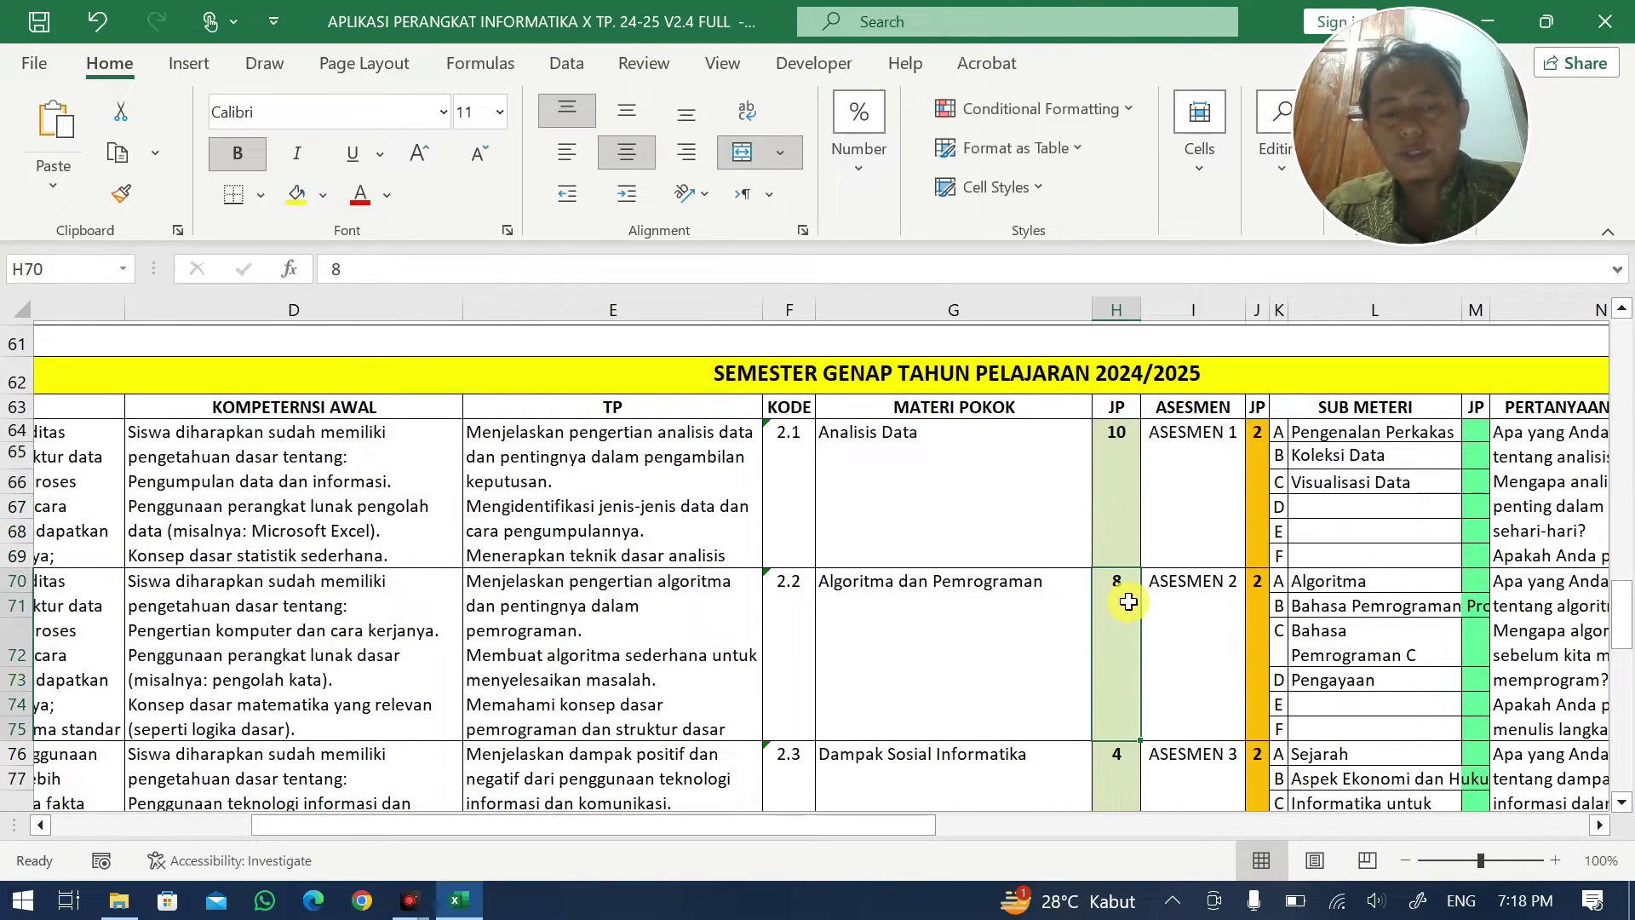
{"action": "type", "text": "10"}
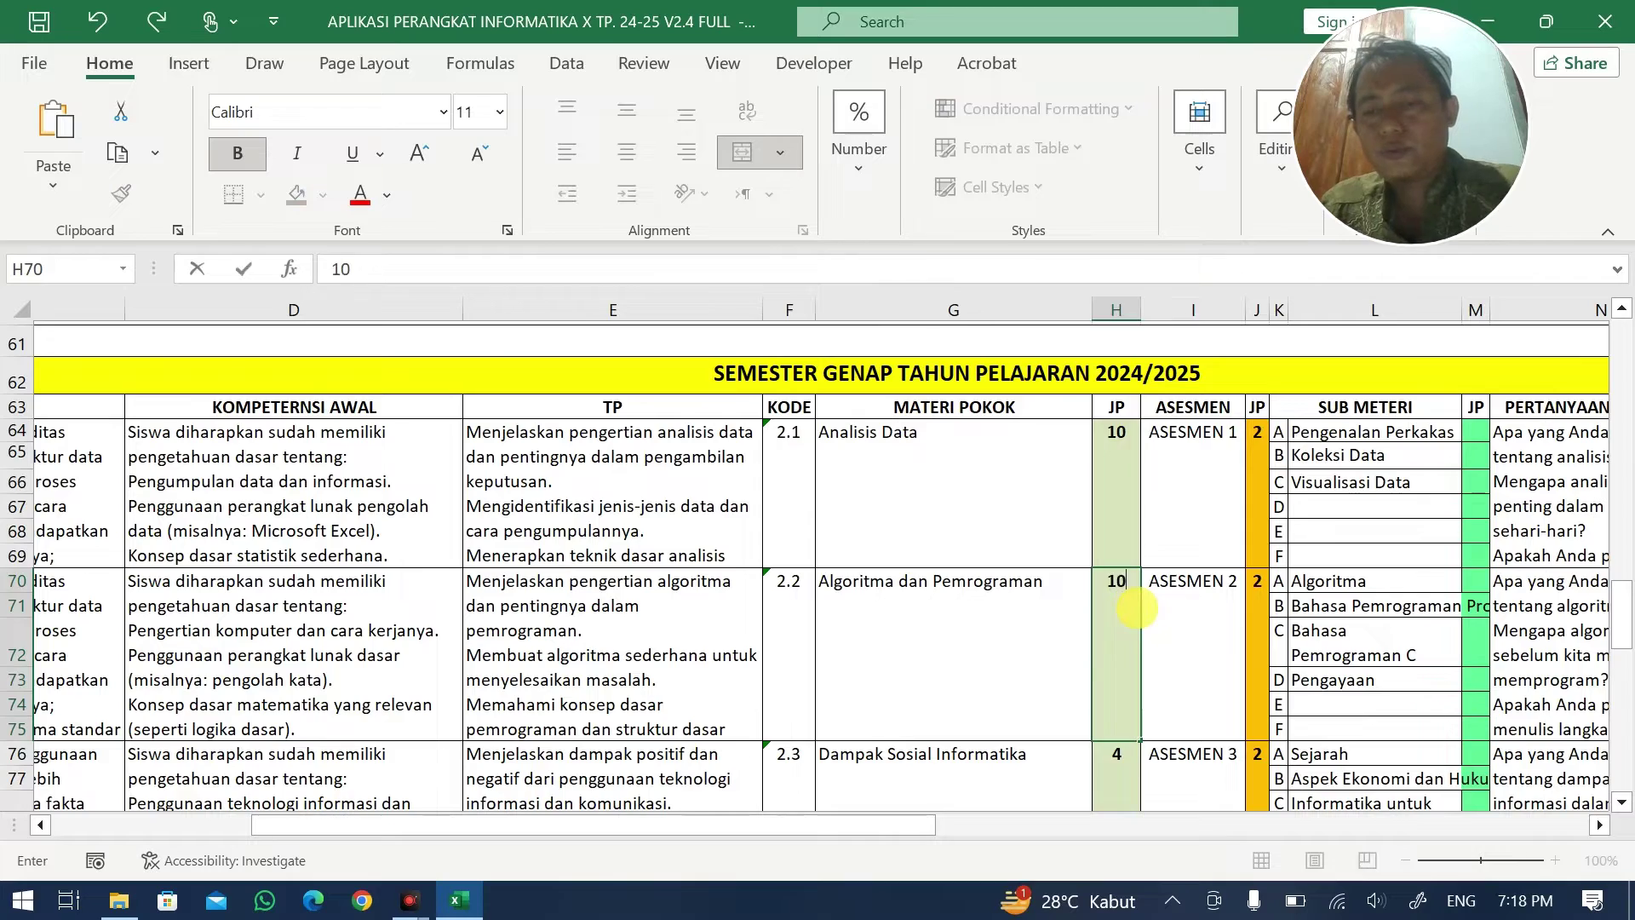
- Set the JP of Praktika Lintas Bidang Informatika to 4 in the Semester Genap table
{"action": "scroll", "coordinate": [1133, 622], "scroll_direction": "down", "scroll_amount": 3}
{"action": "left_click", "coordinate": [1121, 577]}
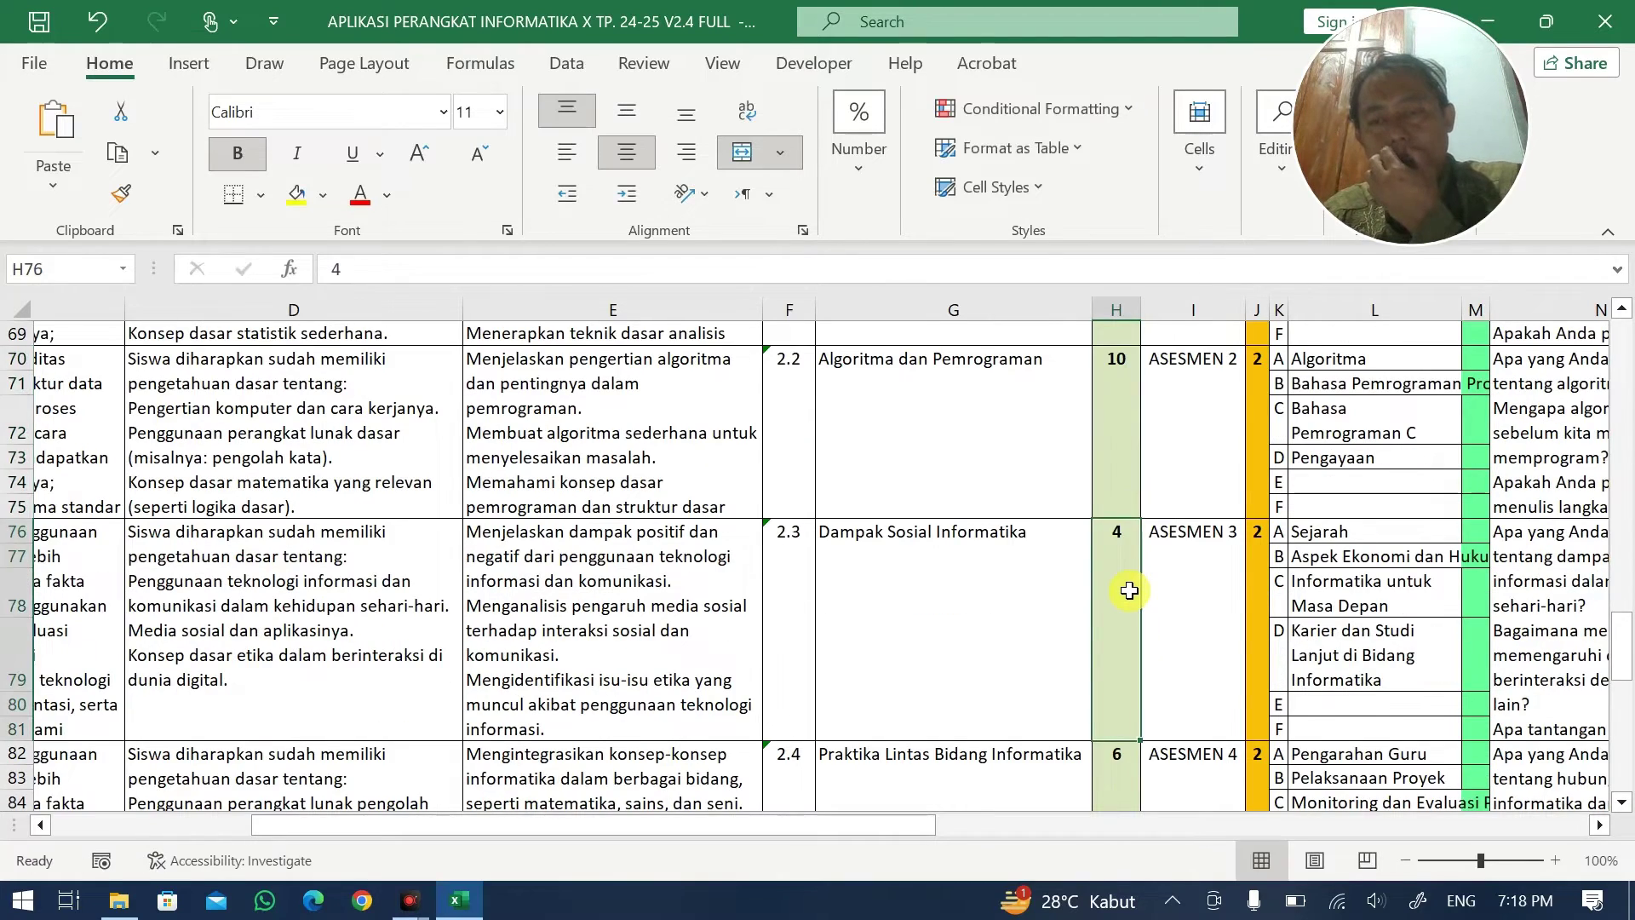
{"action": "scroll", "coordinate": [1133, 587], "scroll_direction": "down", "scroll_amount": 12}
{"action": "scroll", "coordinate": [1138, 587], "scroll_direction": "up", "scroll_amount": 12}
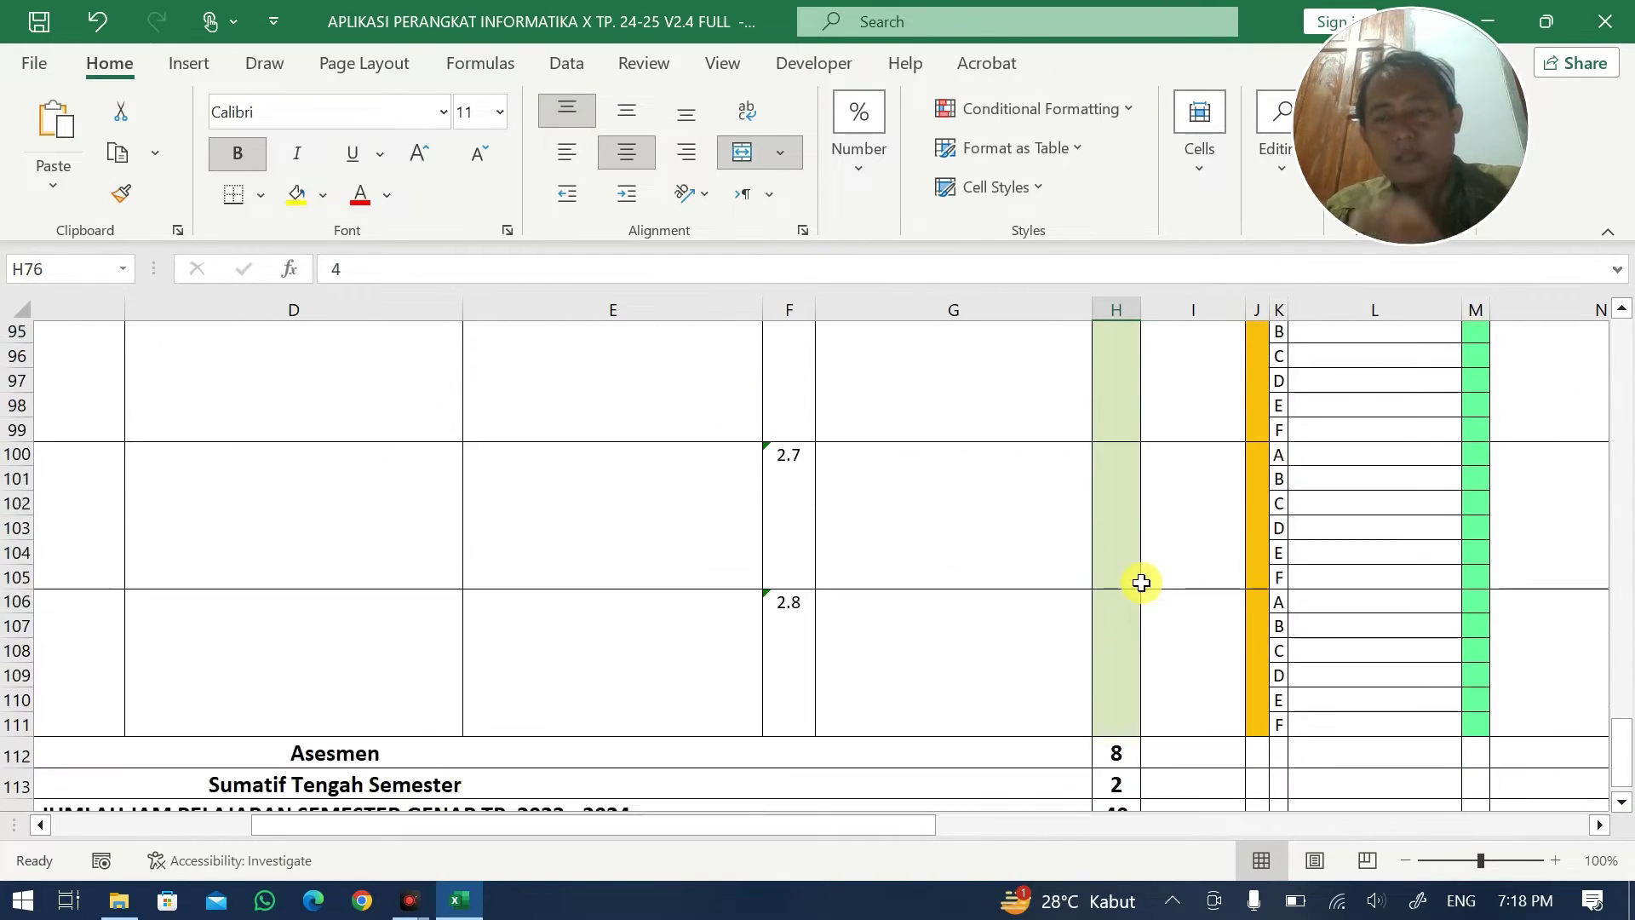
{"action": "left_click", "coordinate": [1124, 699]}
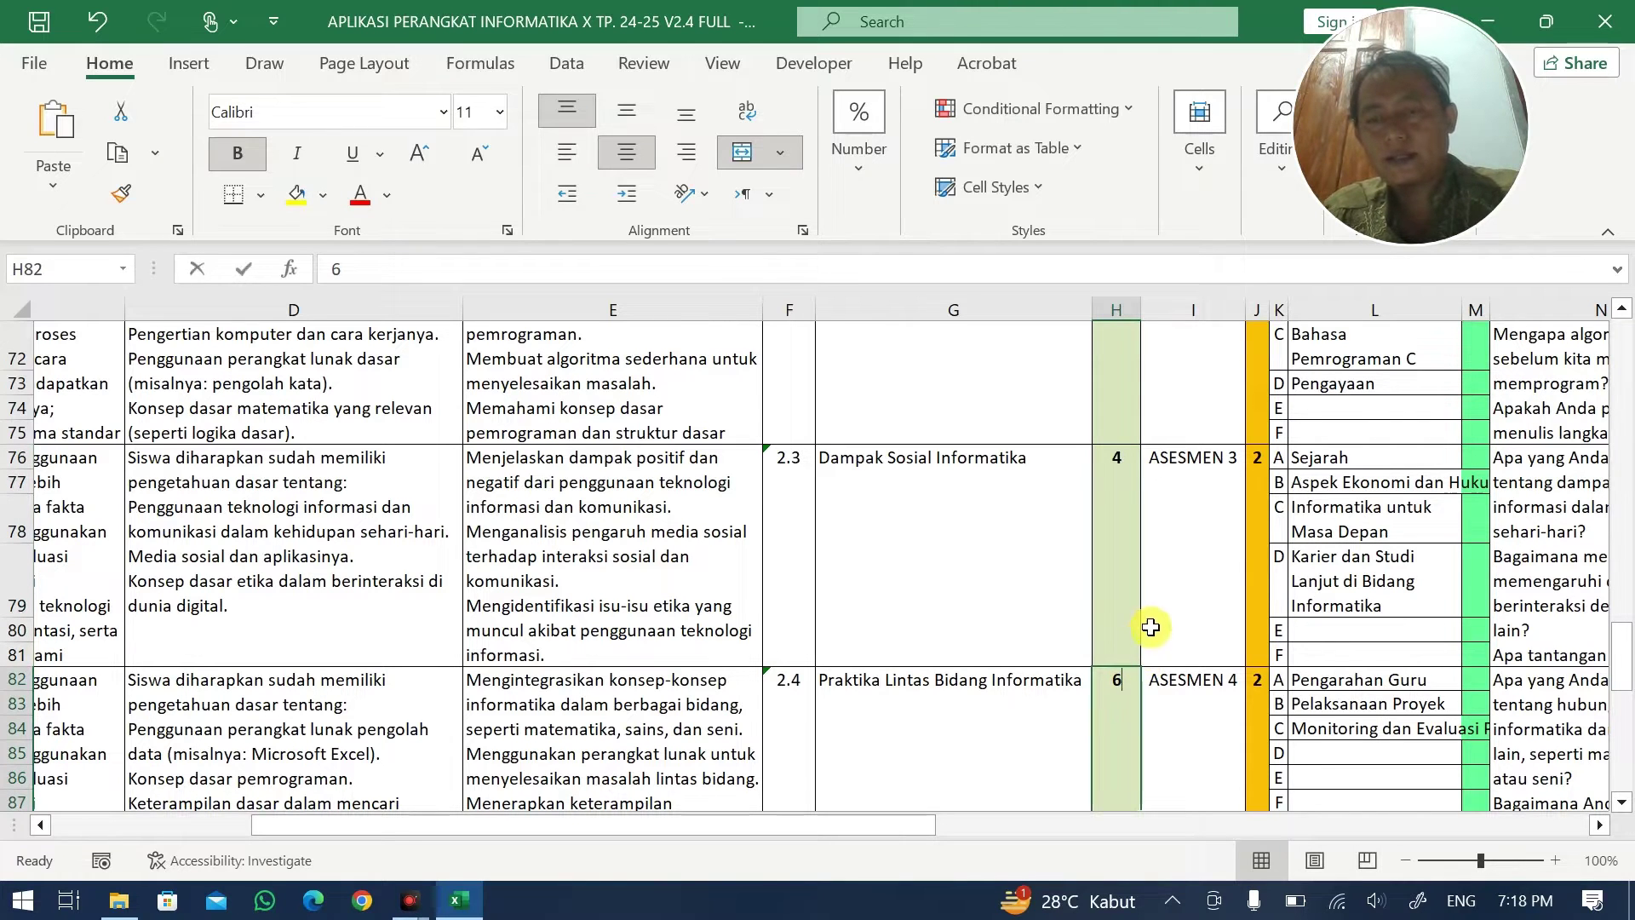
{"action": "left_click", "coordinate": [1175, 611]}
{"action": "scroll", "coordinate": [1180, 615], "scroll_direction": "up", "scroll_amount": 5}
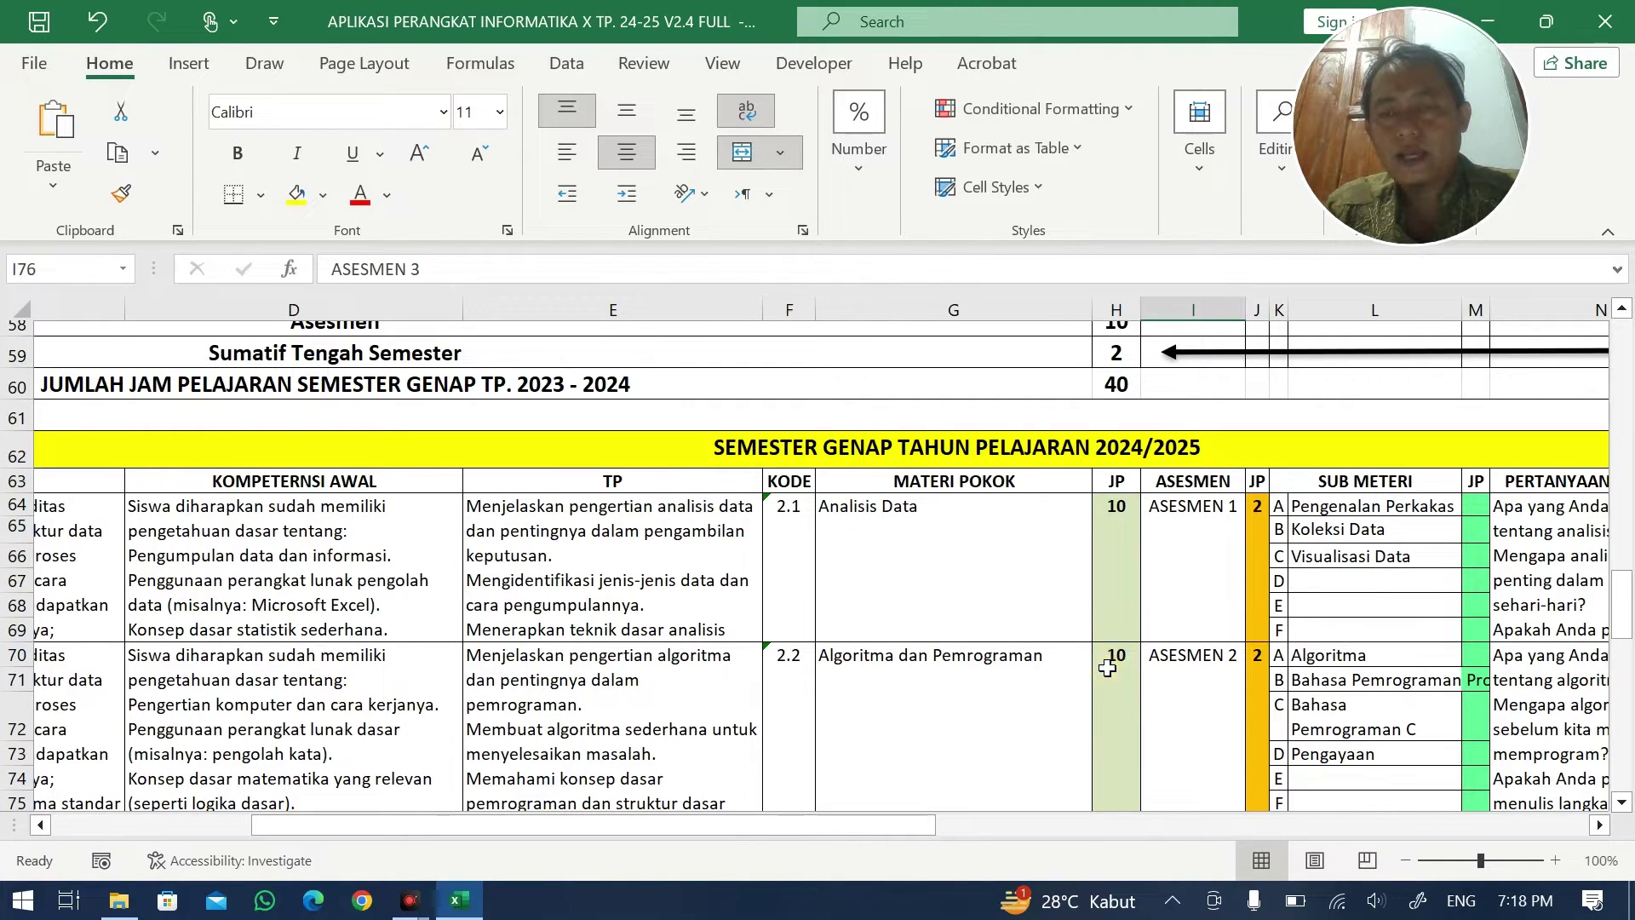
- Set the Semester Genap JP of Analisis Data to 8 and of Praktika Lintas Bidang Informatika to 6, checking the total hours
{"action": "left_click", "coordinate": [1131, 562]}
{"action": "type", "text": "8"}
{"action": "scroll", "coordinate": [1133, 596], "scroll_direction": "down", "scroll_amount": 5}
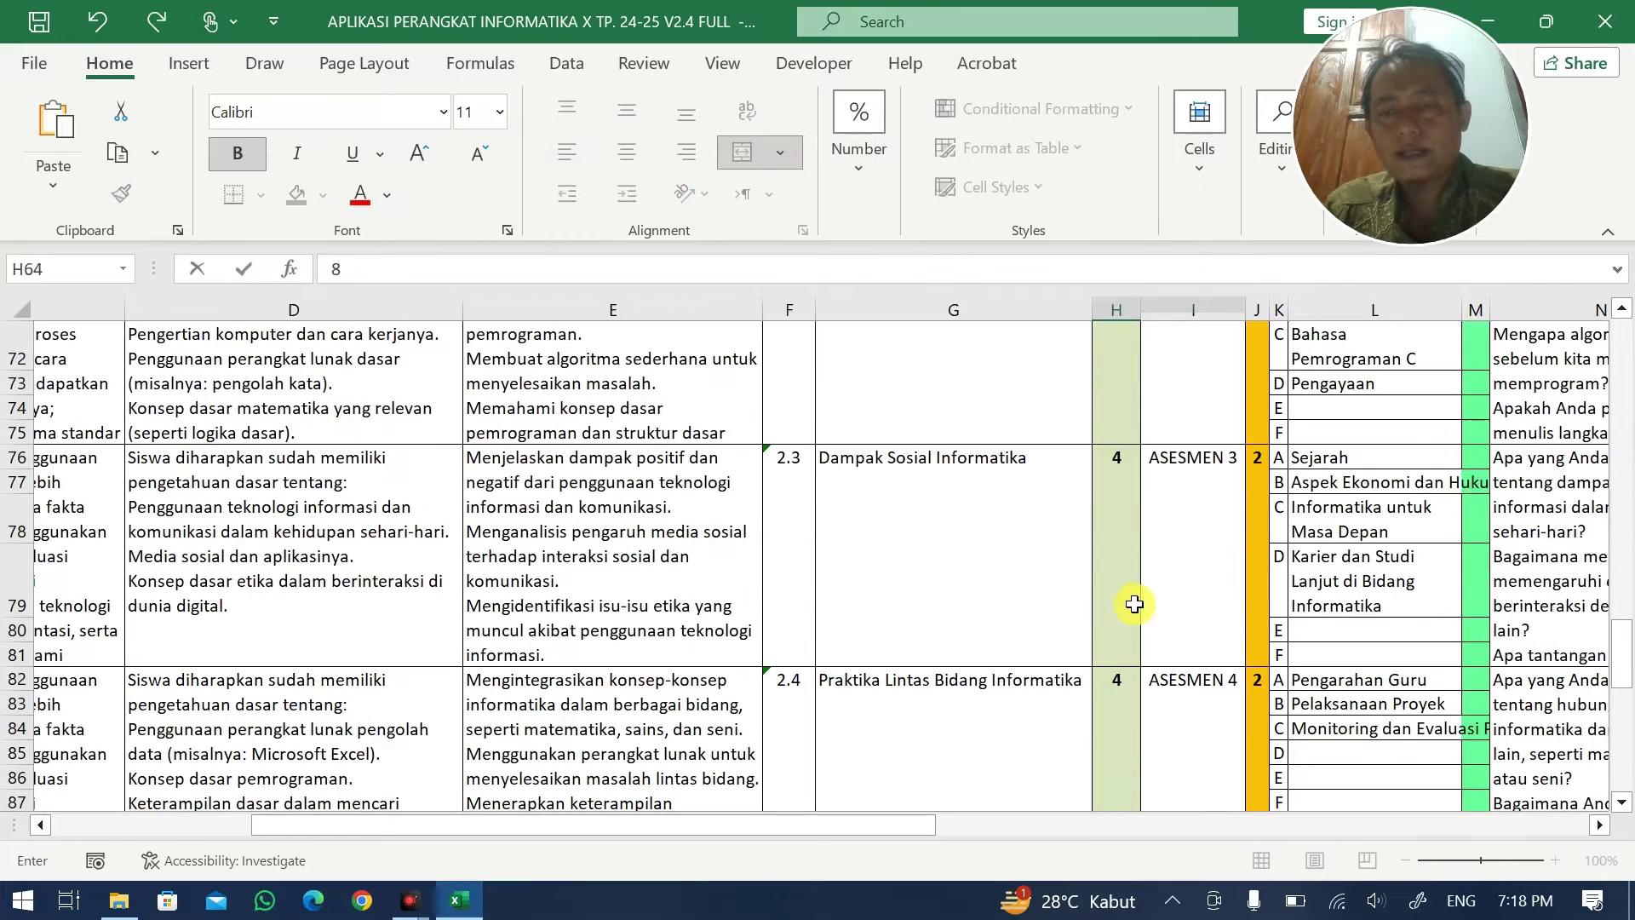
{"action": "left_click", "coordinate": [1117, 685]}
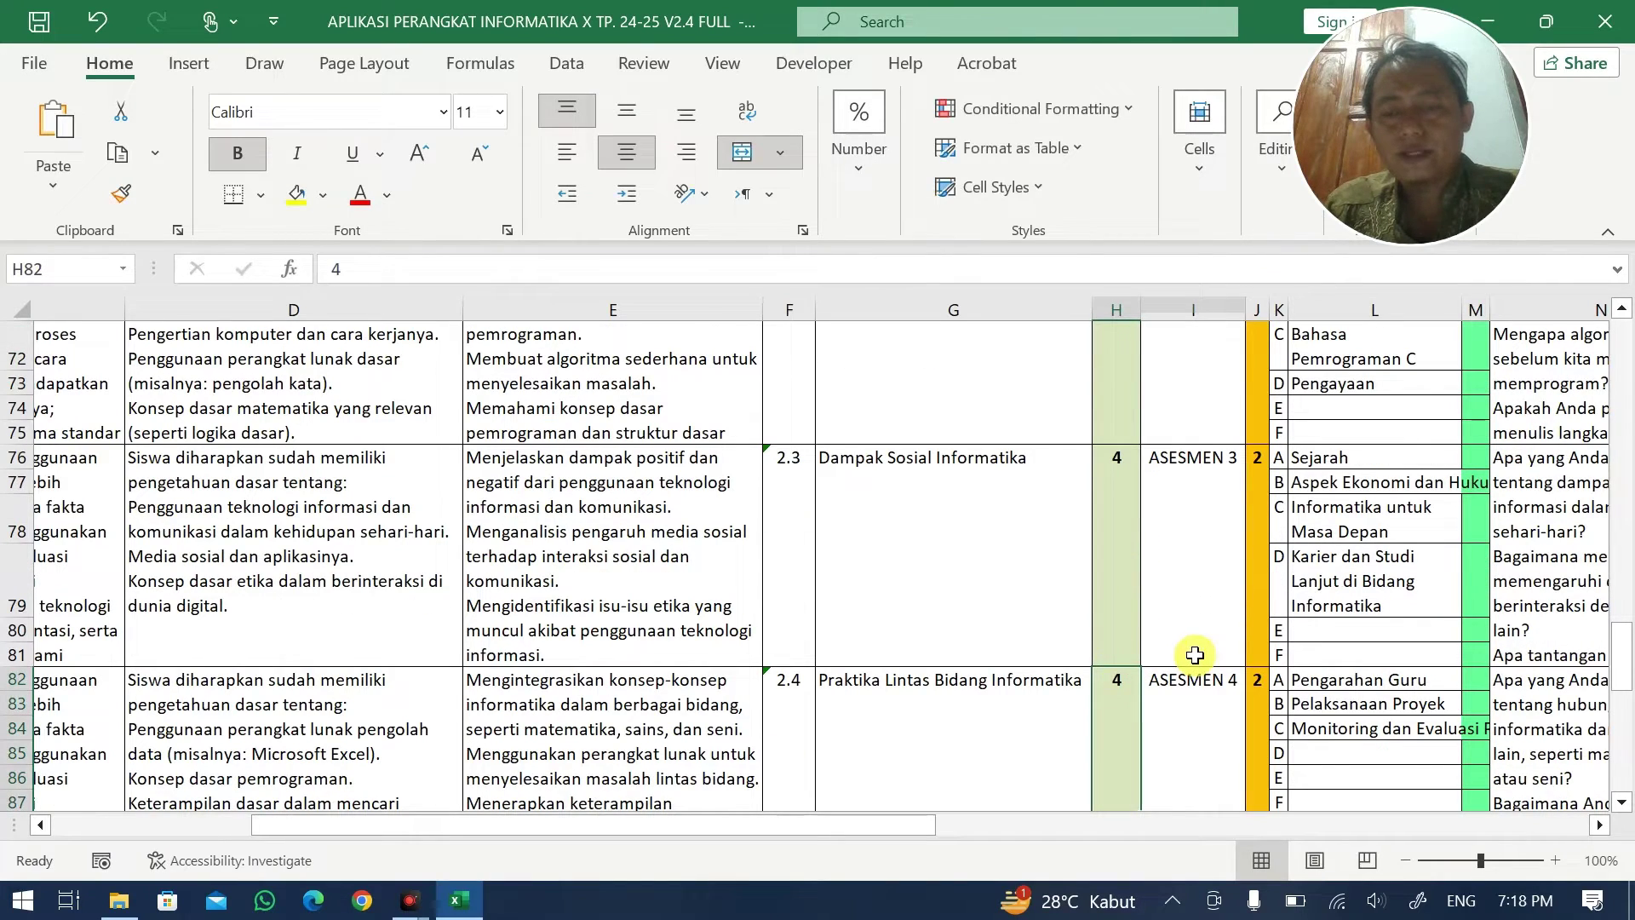
{"action": "type", "text": "6"}
{"action": "left_click", "coordinate": [1195, 655]}
{"action": "scroll", "coordinate": [1195, 654], "scroll_direction": "up", "scroll_amount": 4}
{"action": "scroll", "coordinate": [1195, 654], "scroll_direction": "down", "scroll_amount": 3}
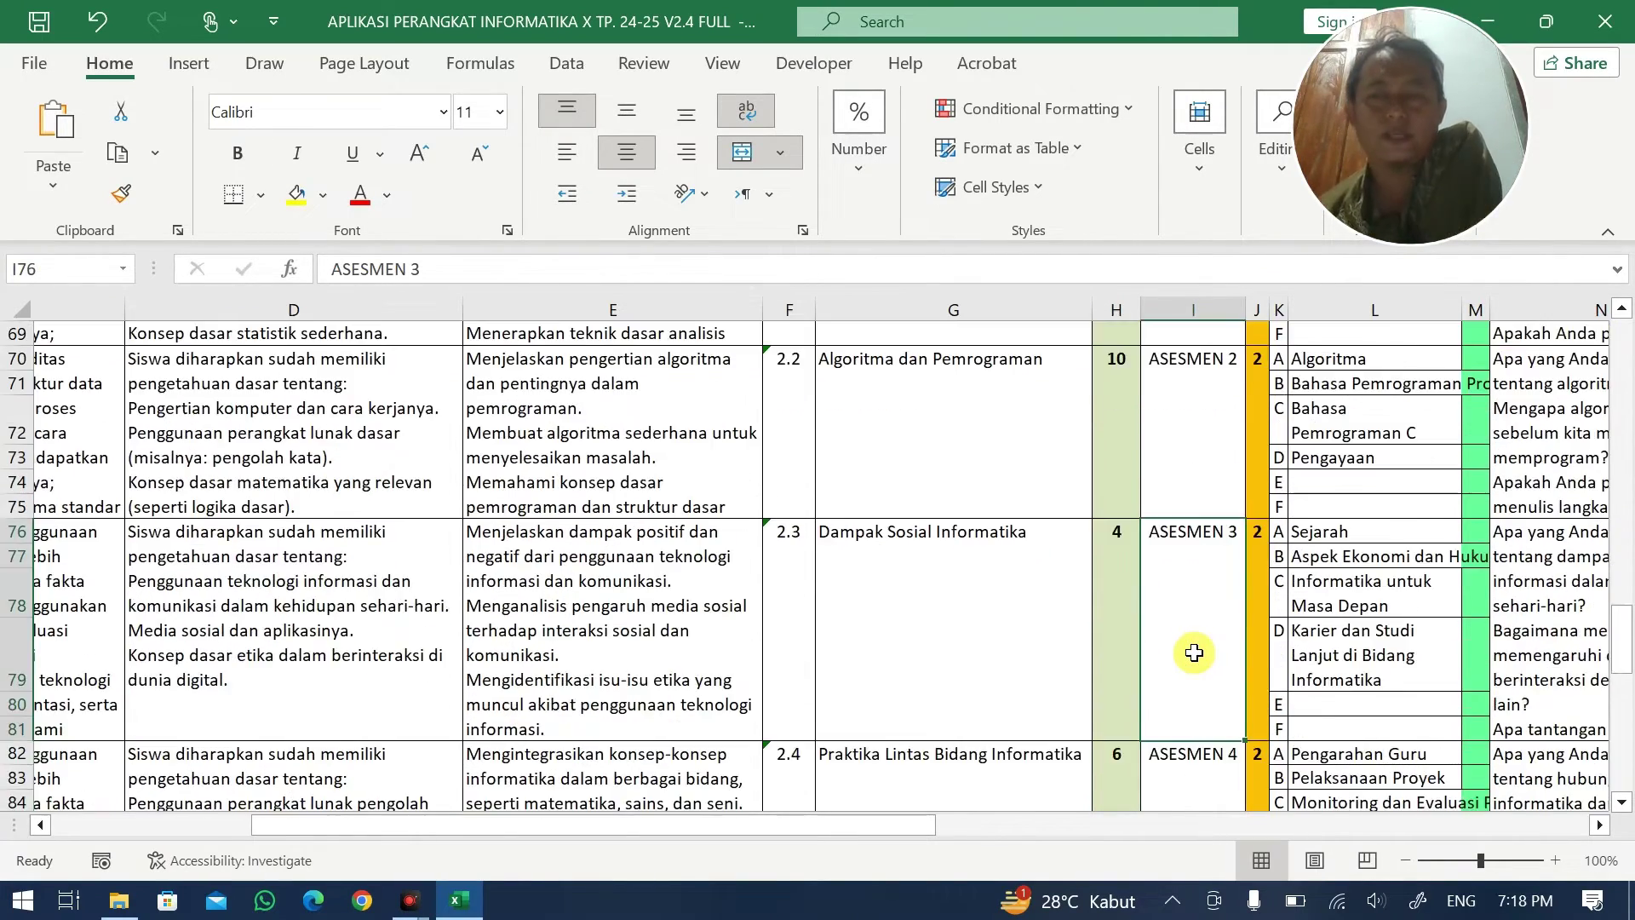
{"action": "scroll", "coordinate": [1222, 618], "scroll_direction": "down", "scroll_amount": 10}
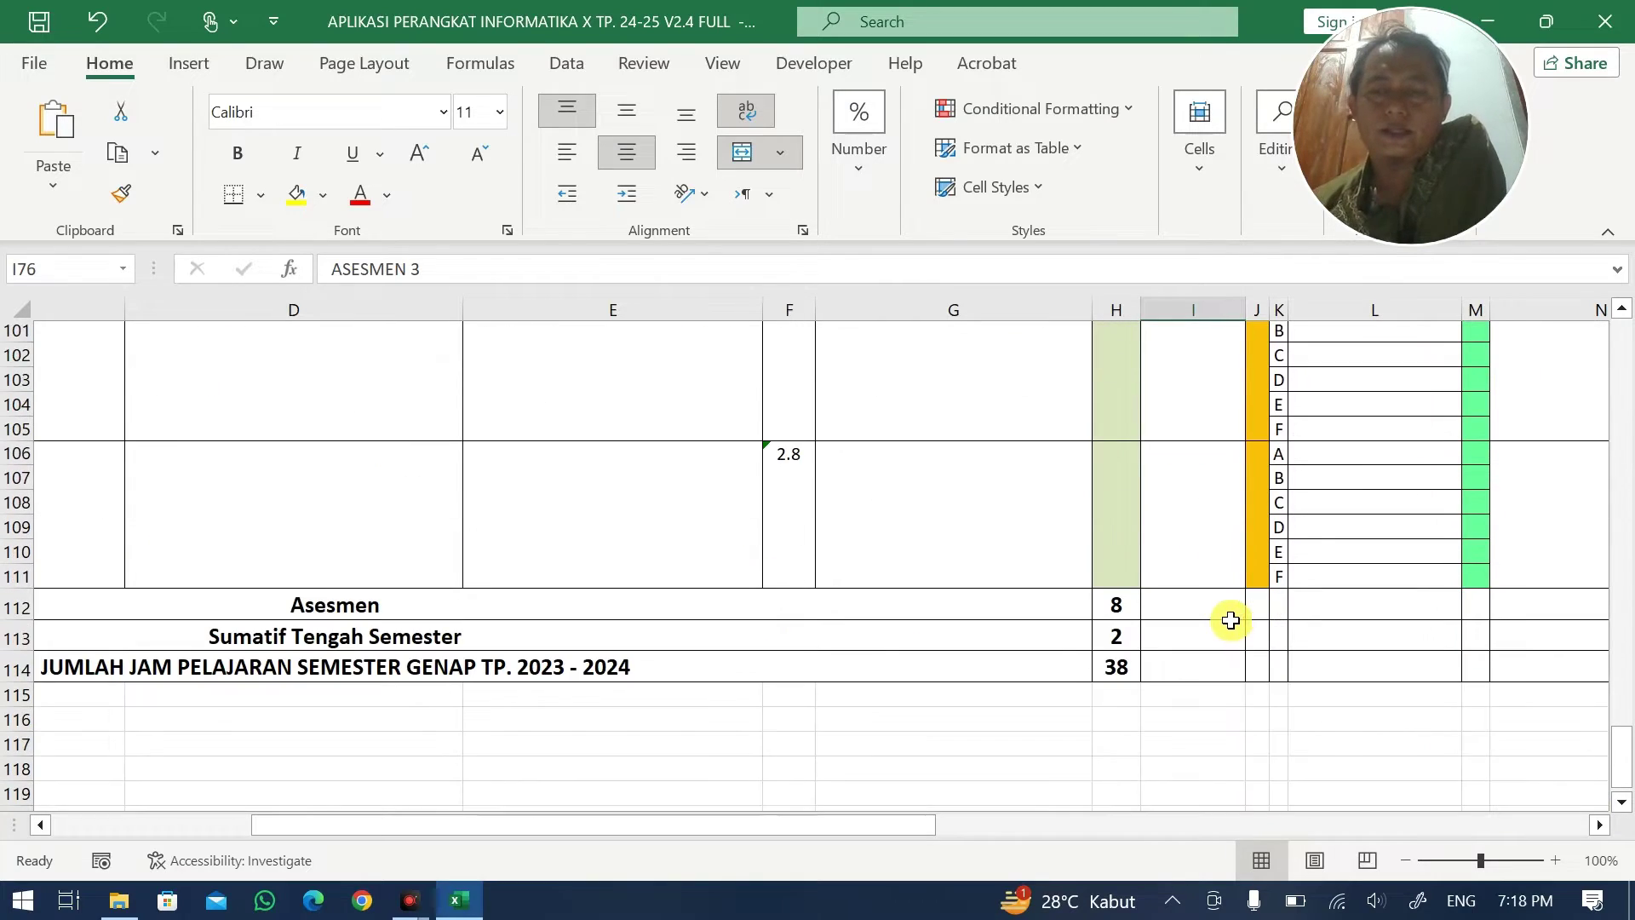
{"action": "left_click", "coordinate": [1098, 669]}
{"action": "scroll", "coordinate": [1097, 660], "scroll_direction": "up", "scroll_amount": 8}
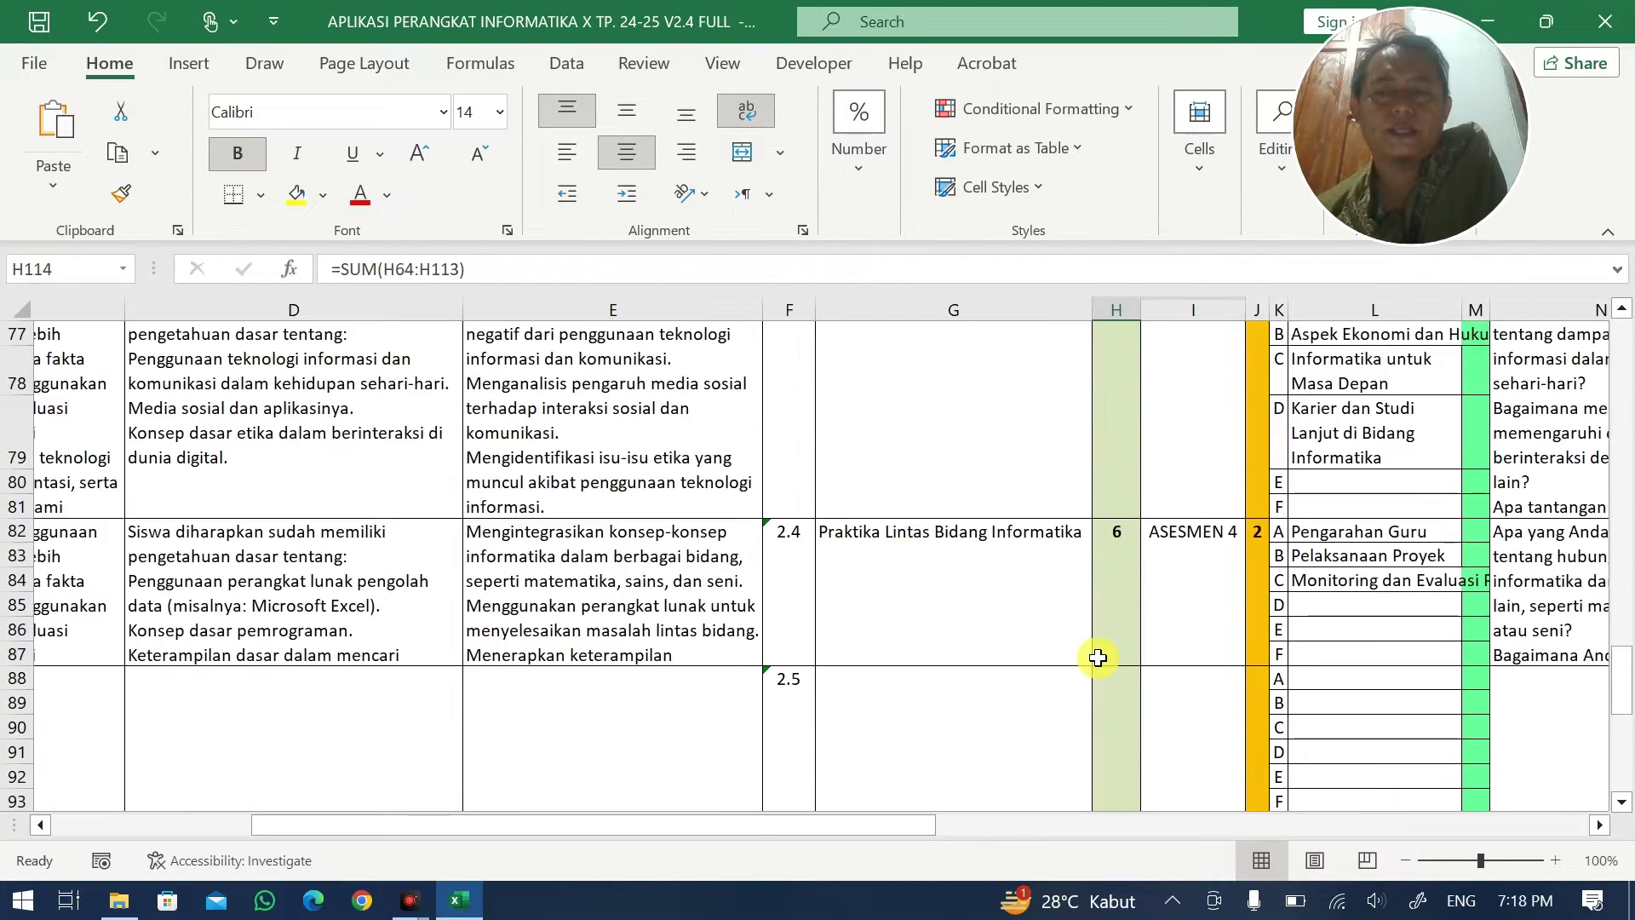
- Set the JP of both sub-materials of Informatika dan Keterampilan Generik to 2 each in the Semester Ganjil table
{"action": "scroll", "coordinate": [1097, 657], "scroll_direction": "up", "scroll_amount": 3}
{"action": "scroll", "coordinate": [1097, 658], "scroll_direction": "up", "scroll_amount": 4}
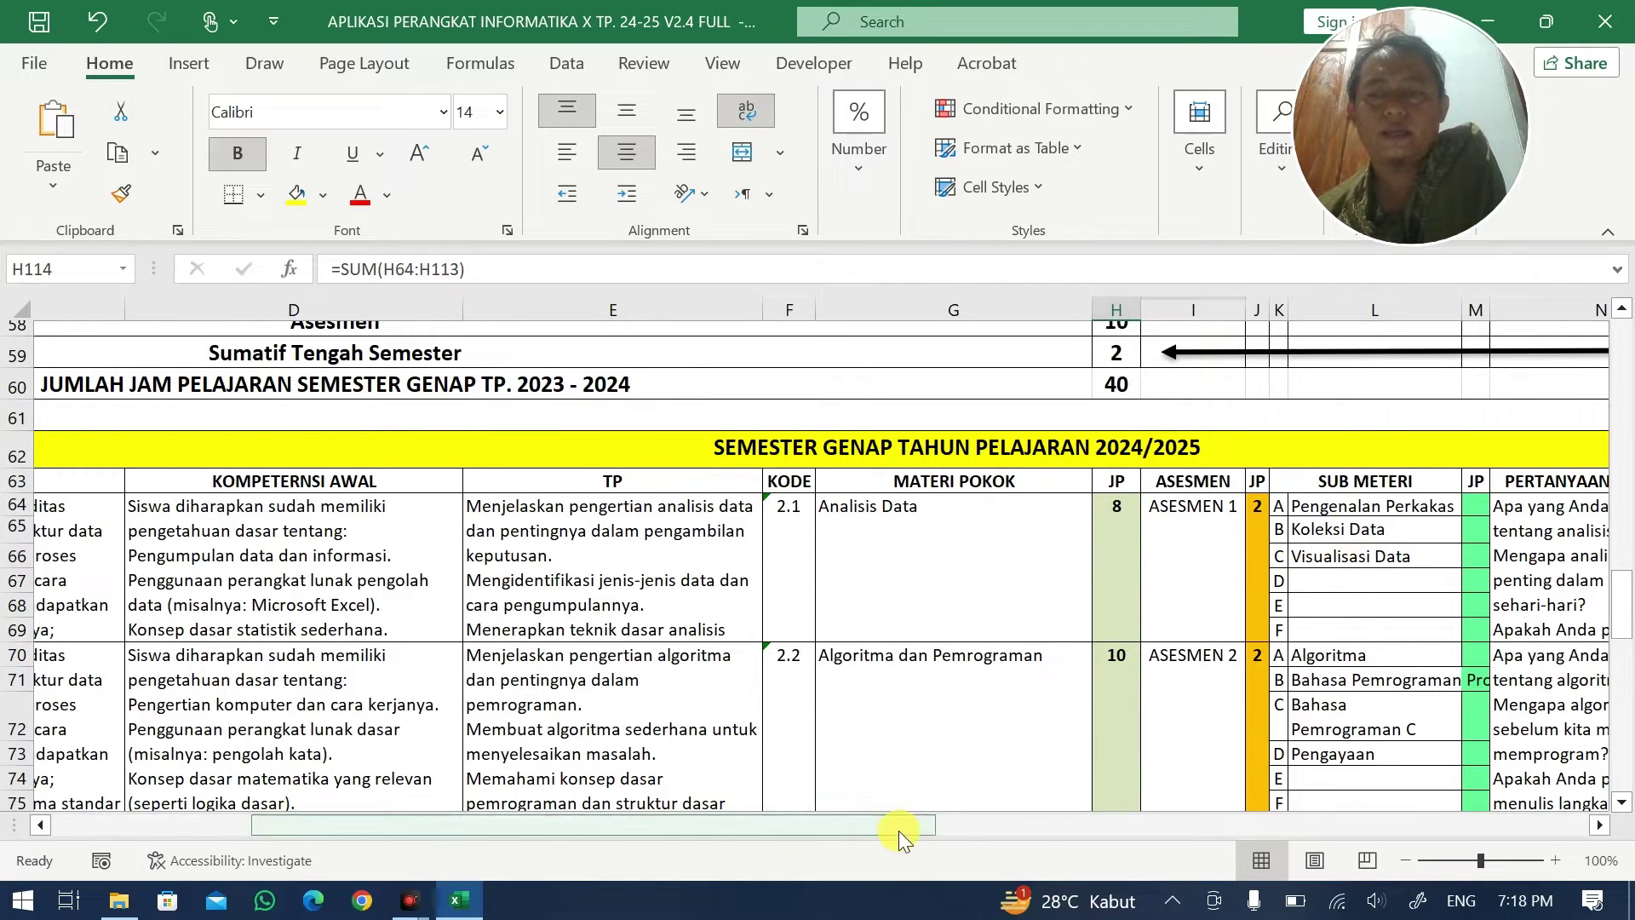
{"action": "left_click_drag", "start_coordinate": [901, 826], "coordinate": [430, 779]}
{"action": "scroll", "coordinate": [949, 635], "scroll_direction": "up", "scroll_amount": 15}
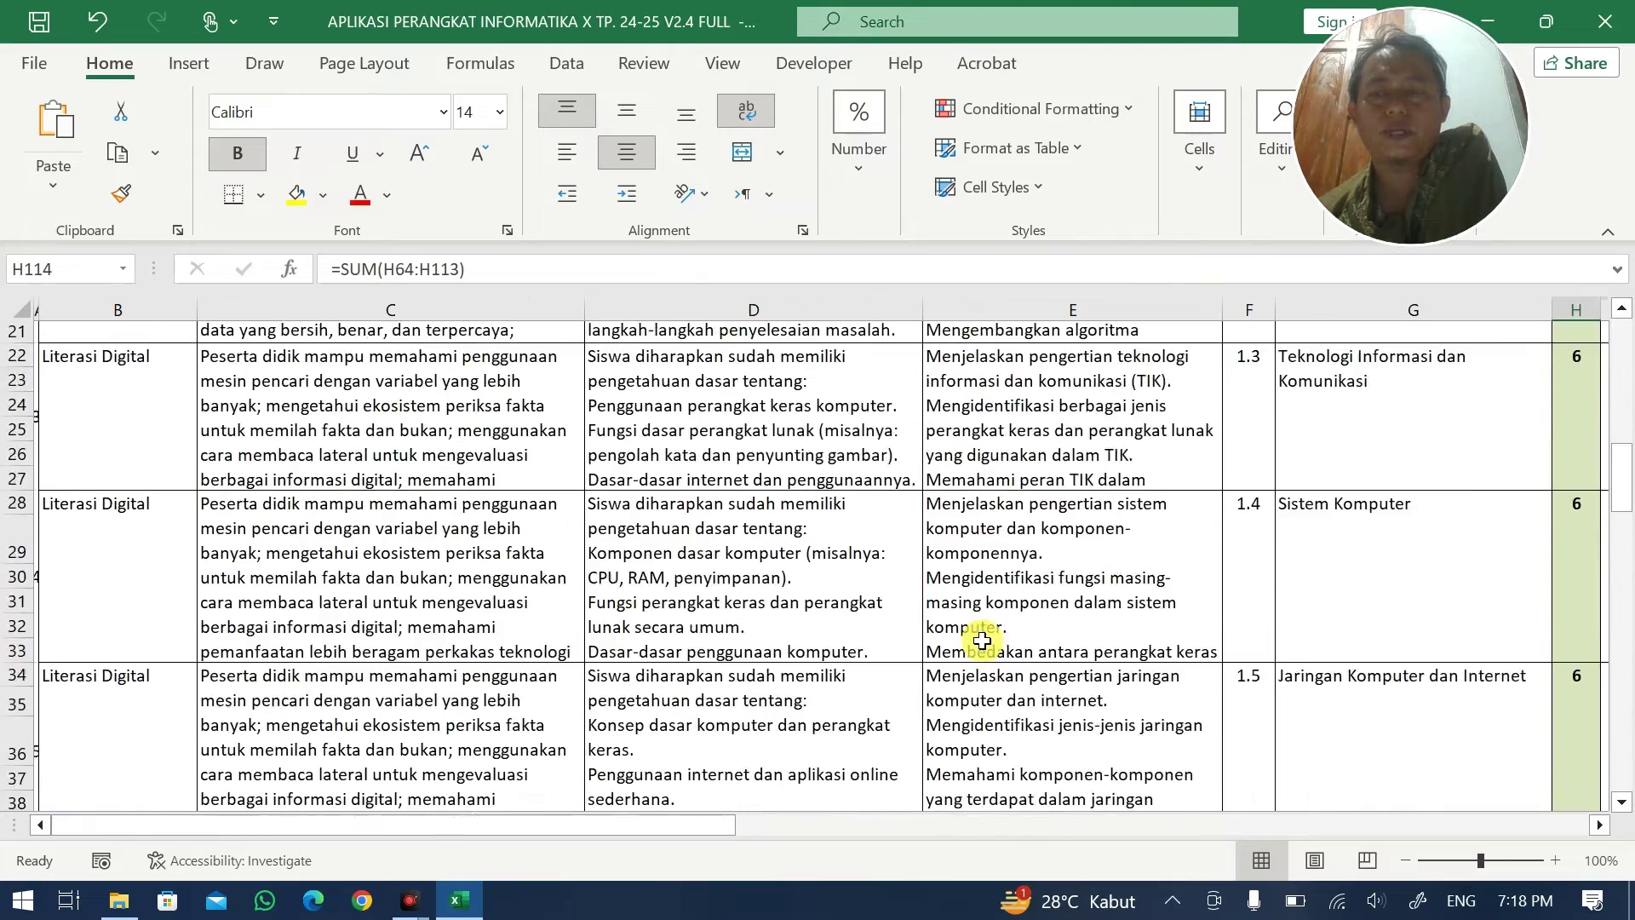
{"action": "left_click_drag", "start_coordinate": [715, 830], "coordinate": [1018, 826]}
{"action": "scroll", "coordinate": [1296, 519], "scroll_direction": "down", "scroll_amount": 2}
{"action": "mouse_move", "coordinate": [1244, 432]}
{"action": "left_mouse_down"}
{"action": "mouse_move", "coordinate": [1244, 532]}
{"action": "mouse_move", "coordinate": [1246, 431]}
{"action": "left_mouse_up"}
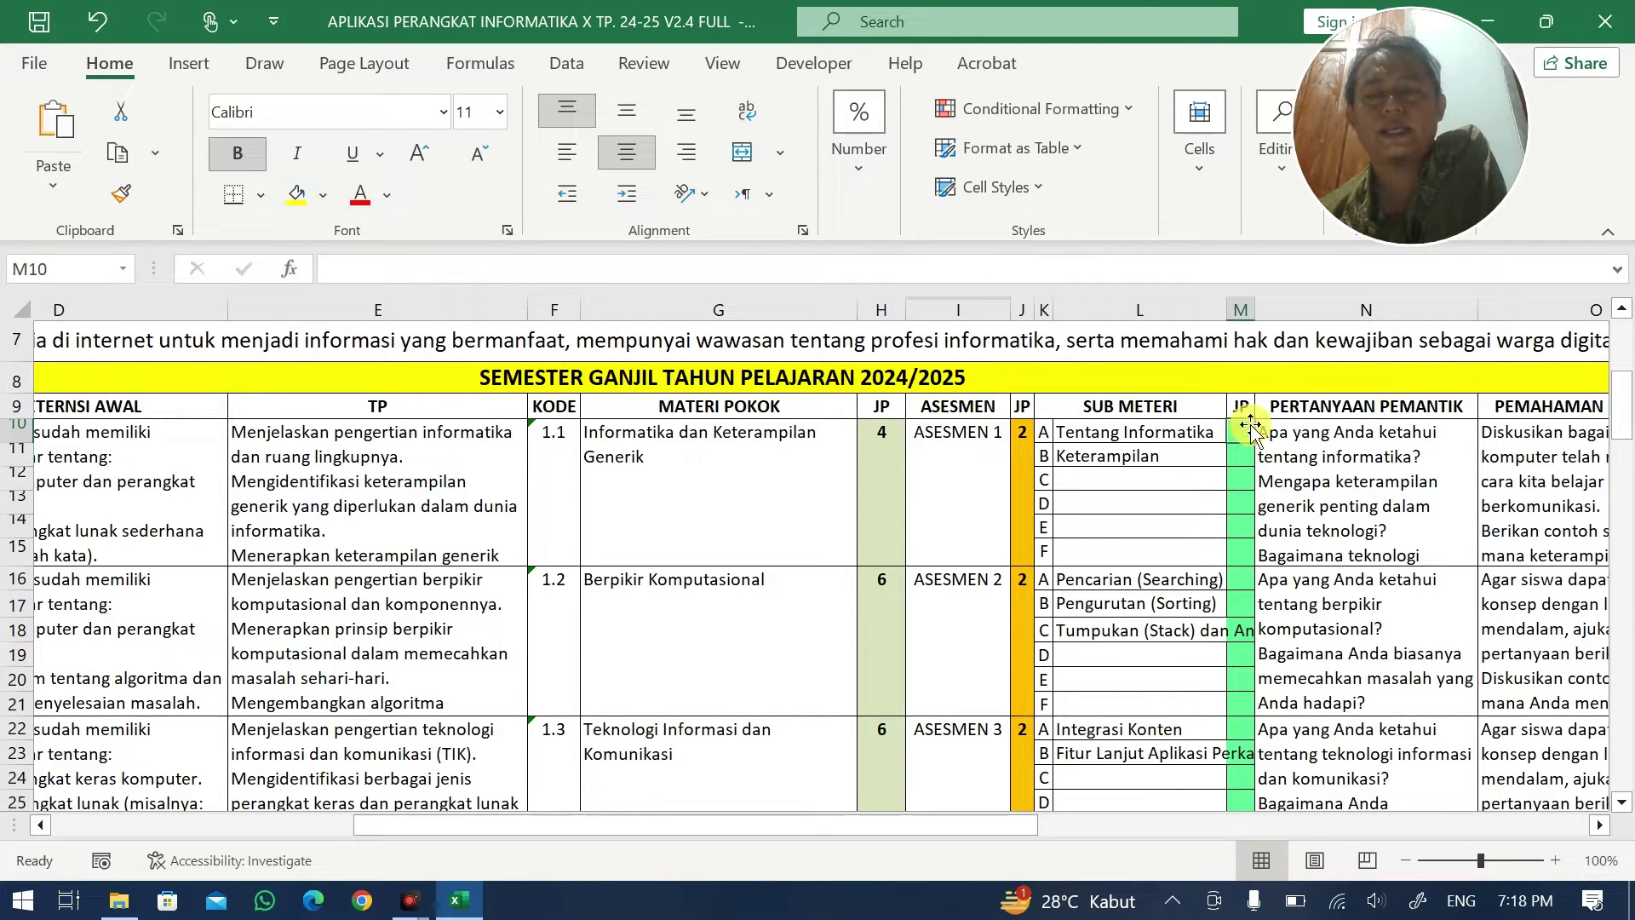
{"action": "left_click", "coordinate": [901, 450]}
{"action": "left_click_drag", "start_coordinate": [1146, 436], "coordinate": [1168, 457]}
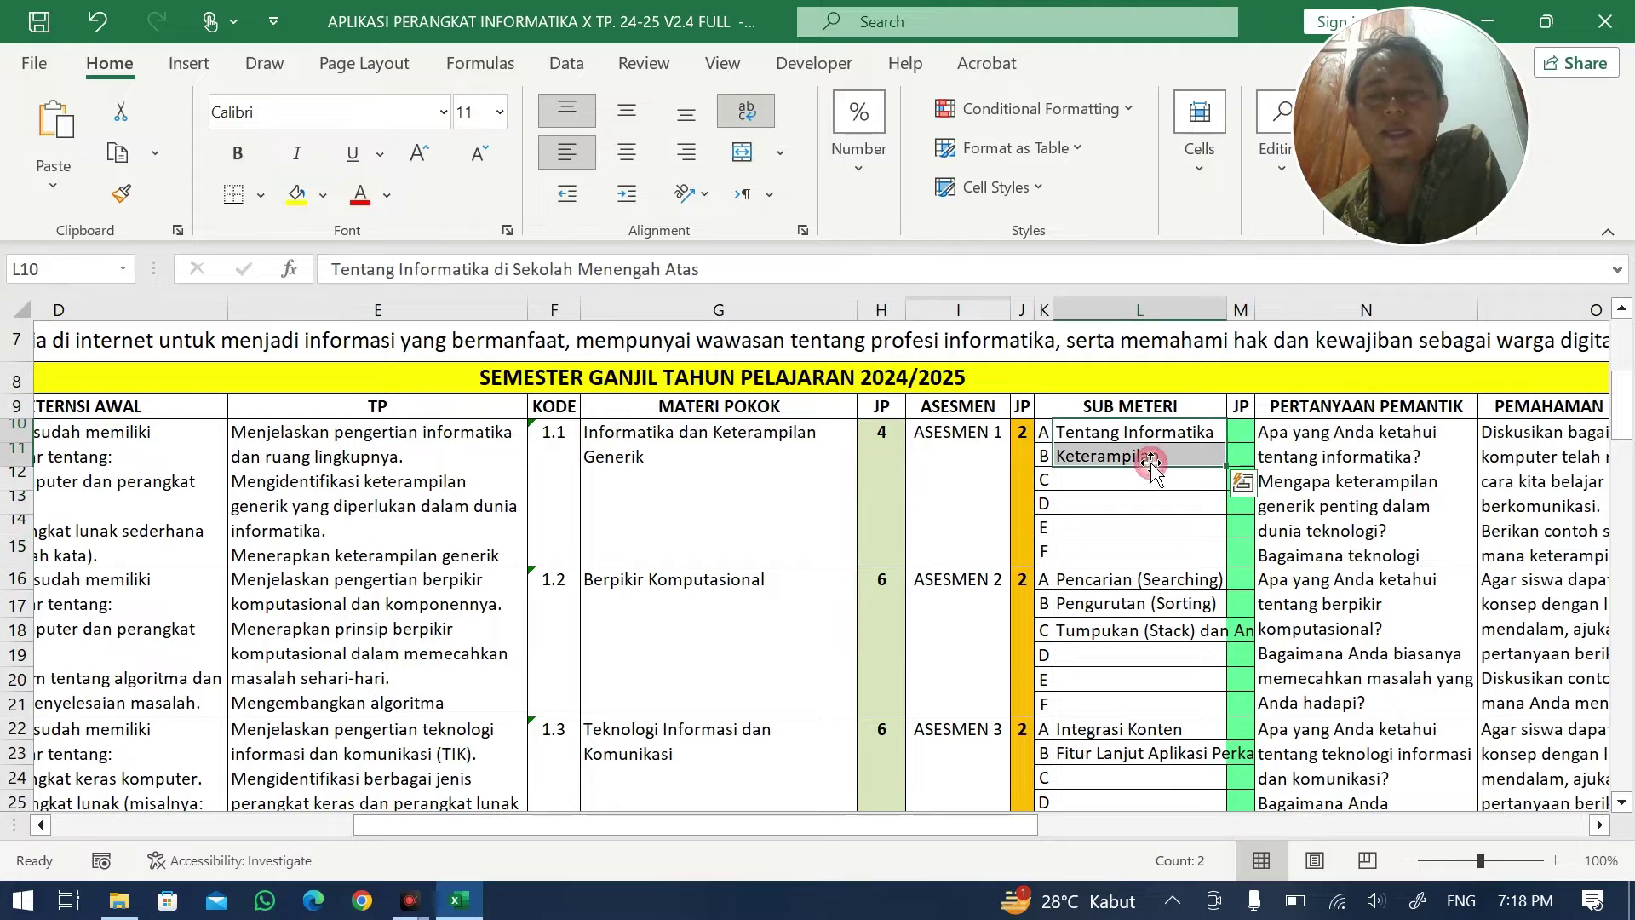
{"action": "left_click", "coordinate": [1241, 432]}
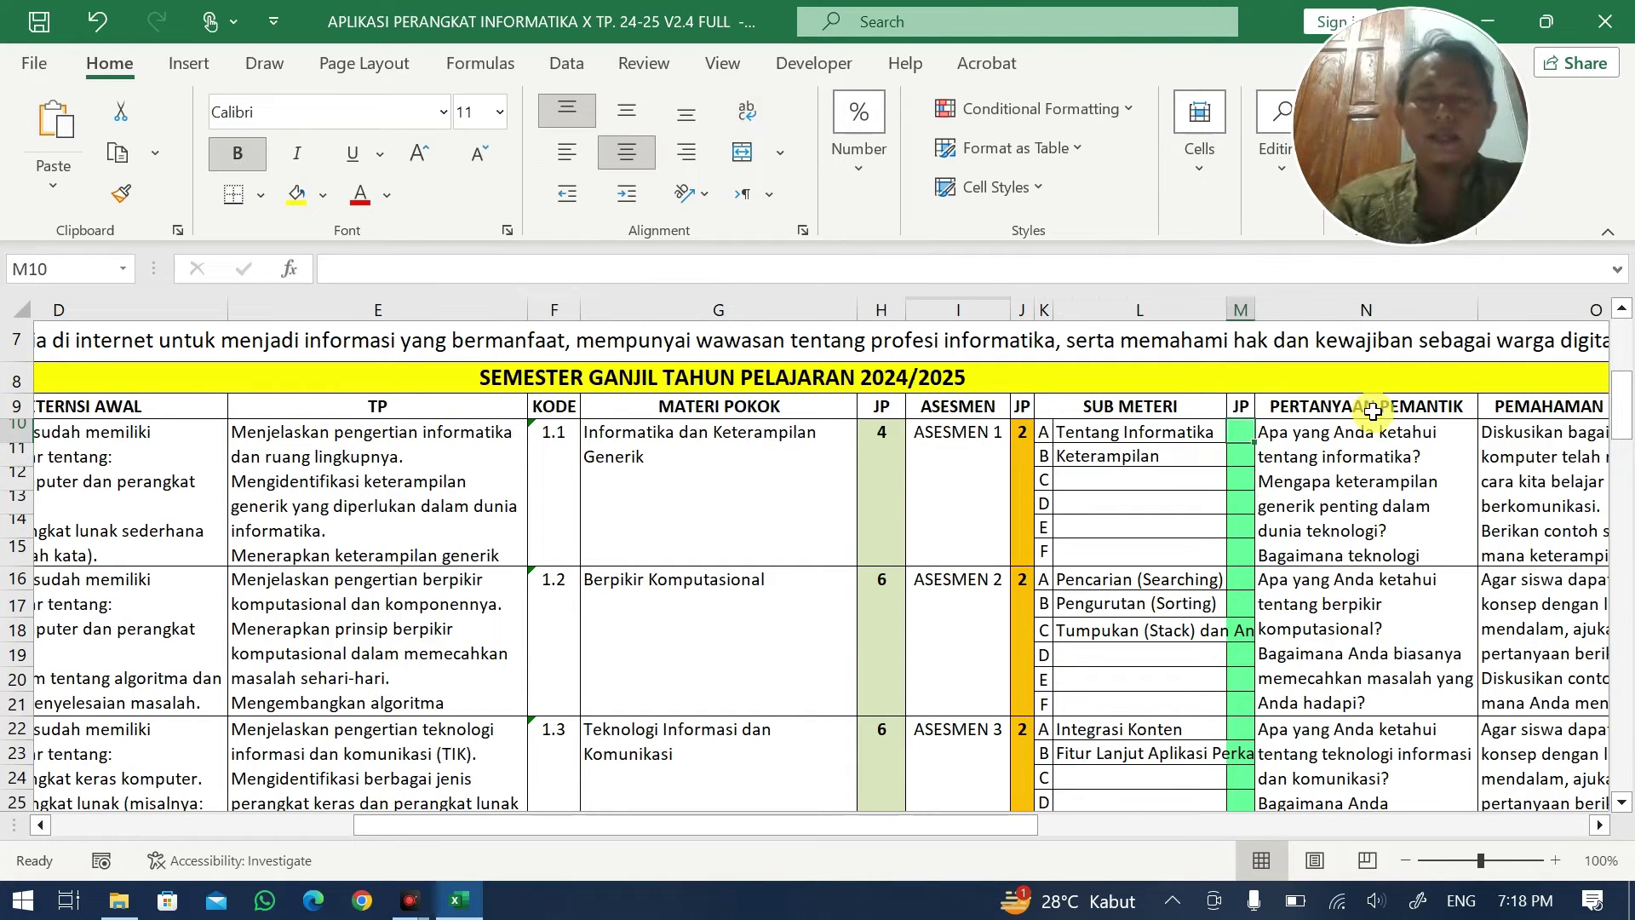
{"action": "type", "text": "2"}
{"action": "key", "text": "Return"}
{"action": "type", "text": "2"}
{"action": "key", "text": "Return"}
- Set the JP of the three Berpikir Komputasional sub-materials, Pencarian, Pengurutan and Tumpukan, to 2 each
{"action": "key", "text": "Return"}
{"action": "key", "text": "Return"}
{"action": "key", "text": "Return"}
{"action": "key", "text": "Return"}
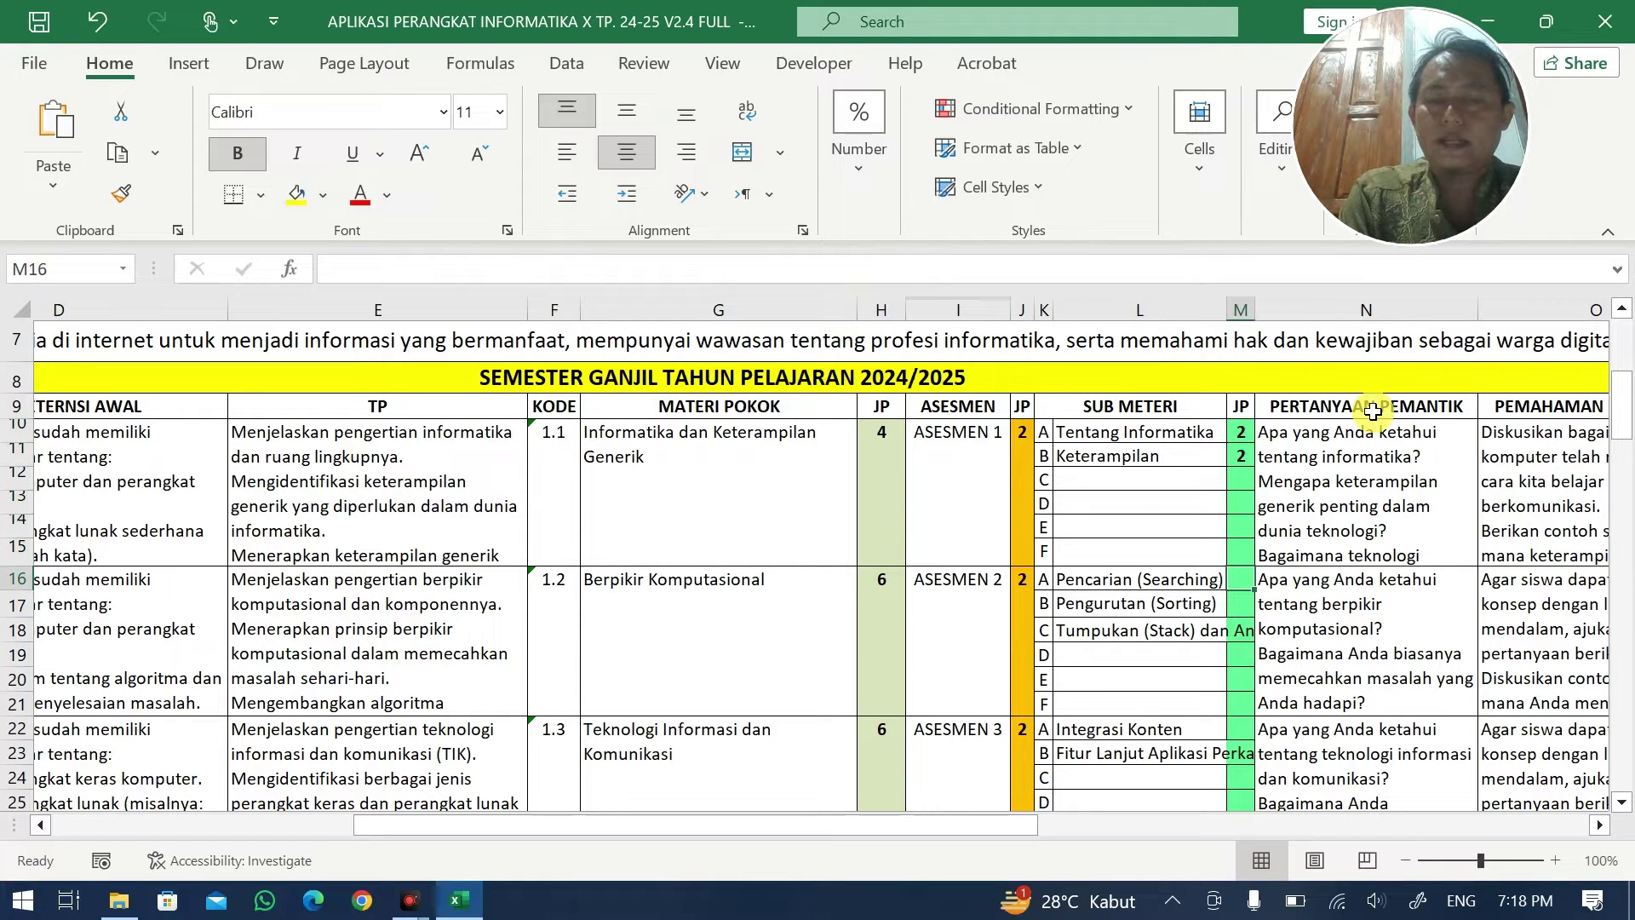
{"action": "type", "text": "2"}
{"action": "key", "text": "Return"}
{"action": "type", "text": "2"}
{"action": "key", "text": "Return"}
{"action": "type", "text": "2"}
{"action": "key", "text": "Return"}
- Set the JP of the two Teknologi Informasi dan Komunikasi sub-materials, Integrasi Konten and Fitur Lanjut Aplikasi, to 3 each
{"action": "key", "text": "Return"}
{"action": "key", "text": "Return"}
{"action": "key", "text": "Return"}
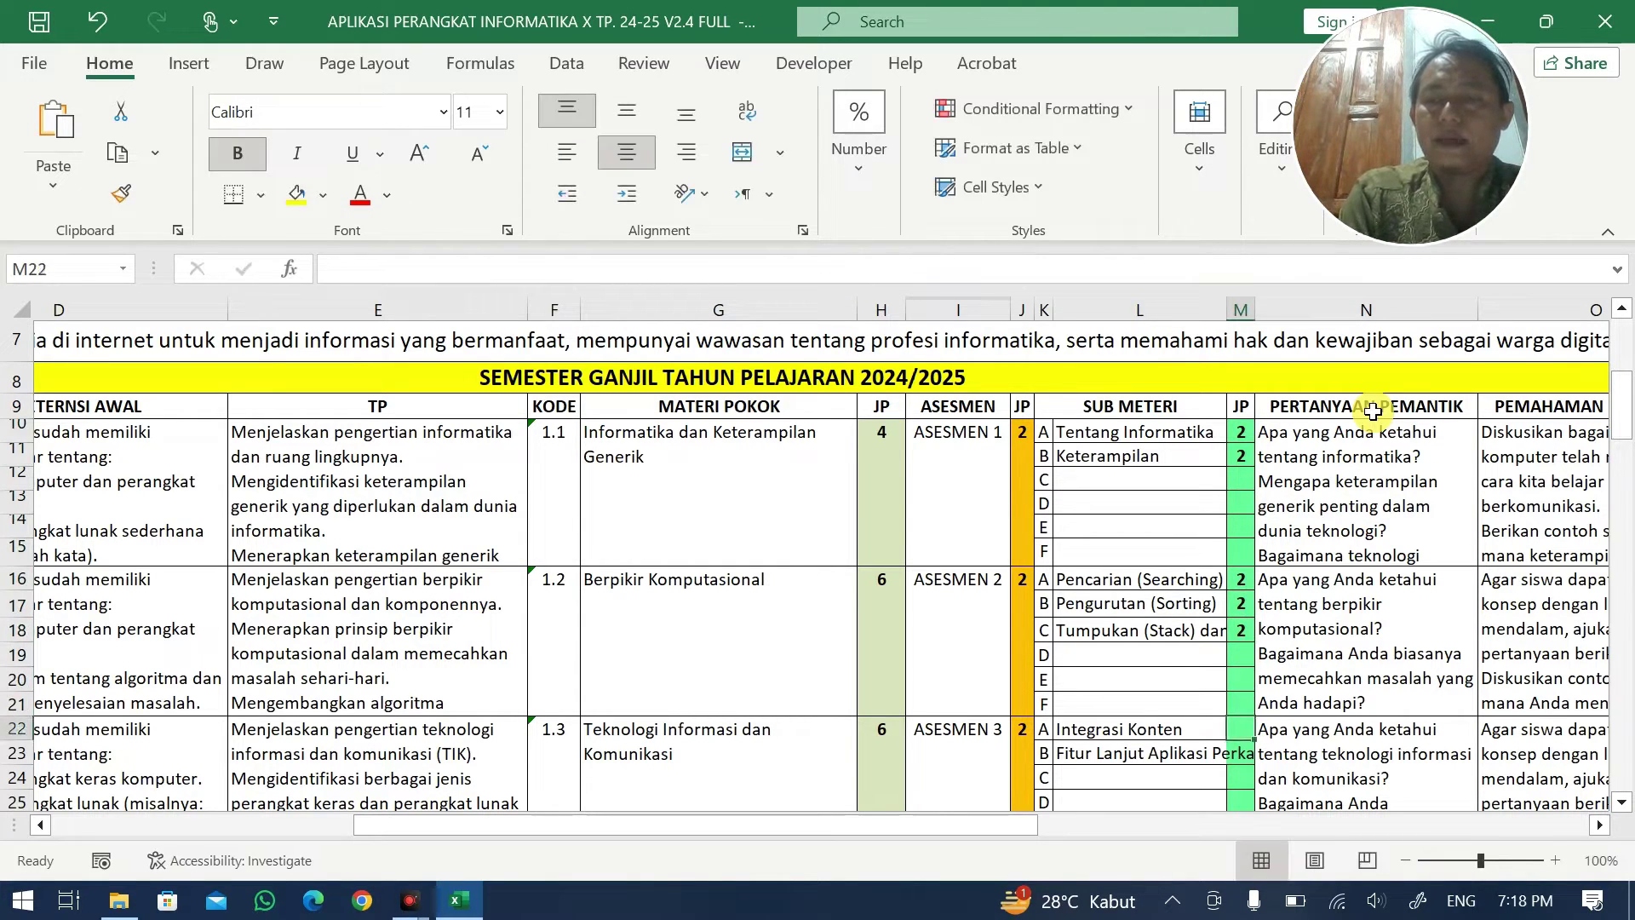
{"action": "scroll", "coordinate": [1373, 412], "scroll_direction": "down", "scroll_amount": 1}
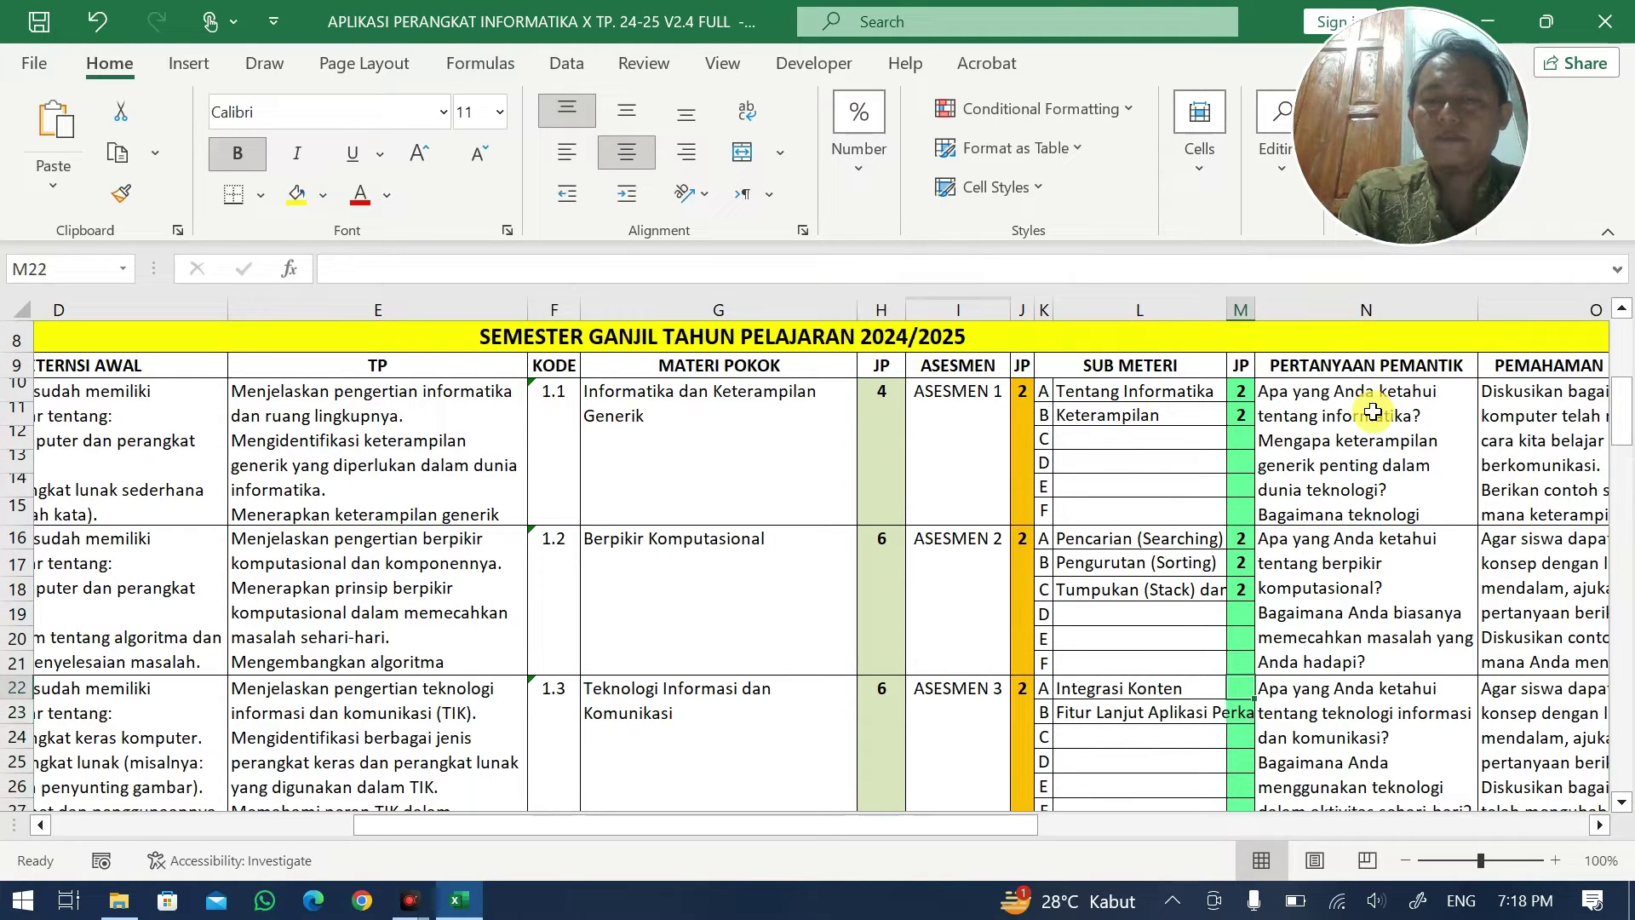
{"action": "type", "text": "3"}
{"action": "key", "text": "Return"}
{"action": "type", "text": "3"}
{"action": "key", "text": "Return"}
- Set the JP of all four Sistem Komputer sub-materials, A to D, to 2 each
{"action": "key", "text": "Return"}
{"action": "key", "text": "Return"}
{"action": "key", "text": "Return"}
{"action": "key", "text": "Return"}
{"action": "key", "text": "Return"}
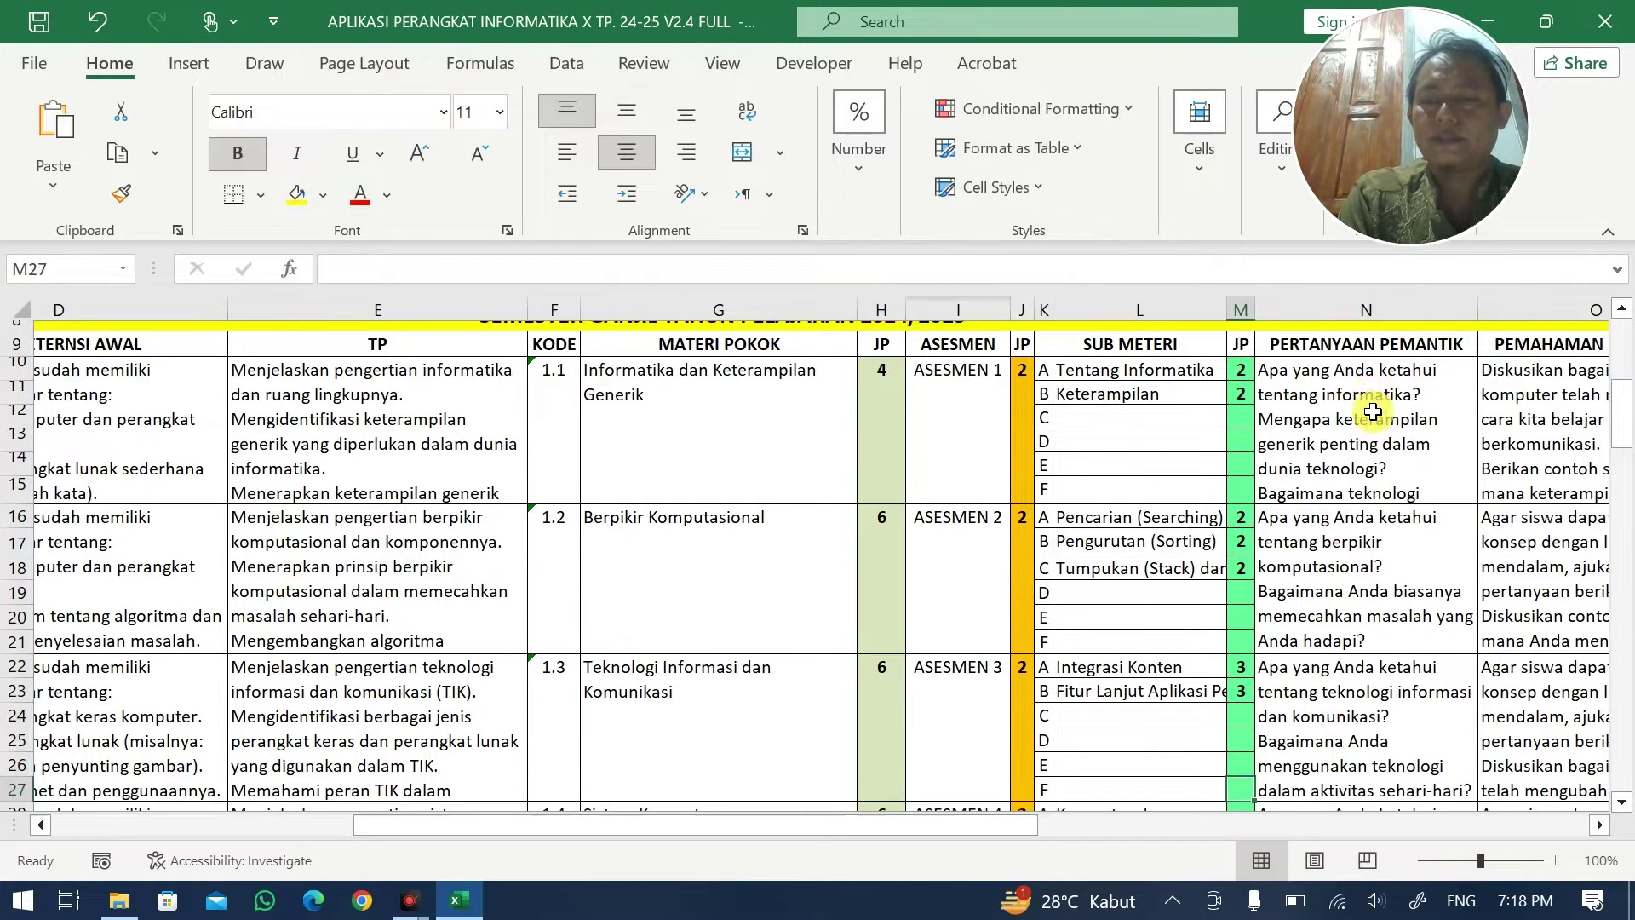
{"action": "scroll", "coordinate": [1373, 412], "scroll_direction": "down", "scroll_amount": 3}
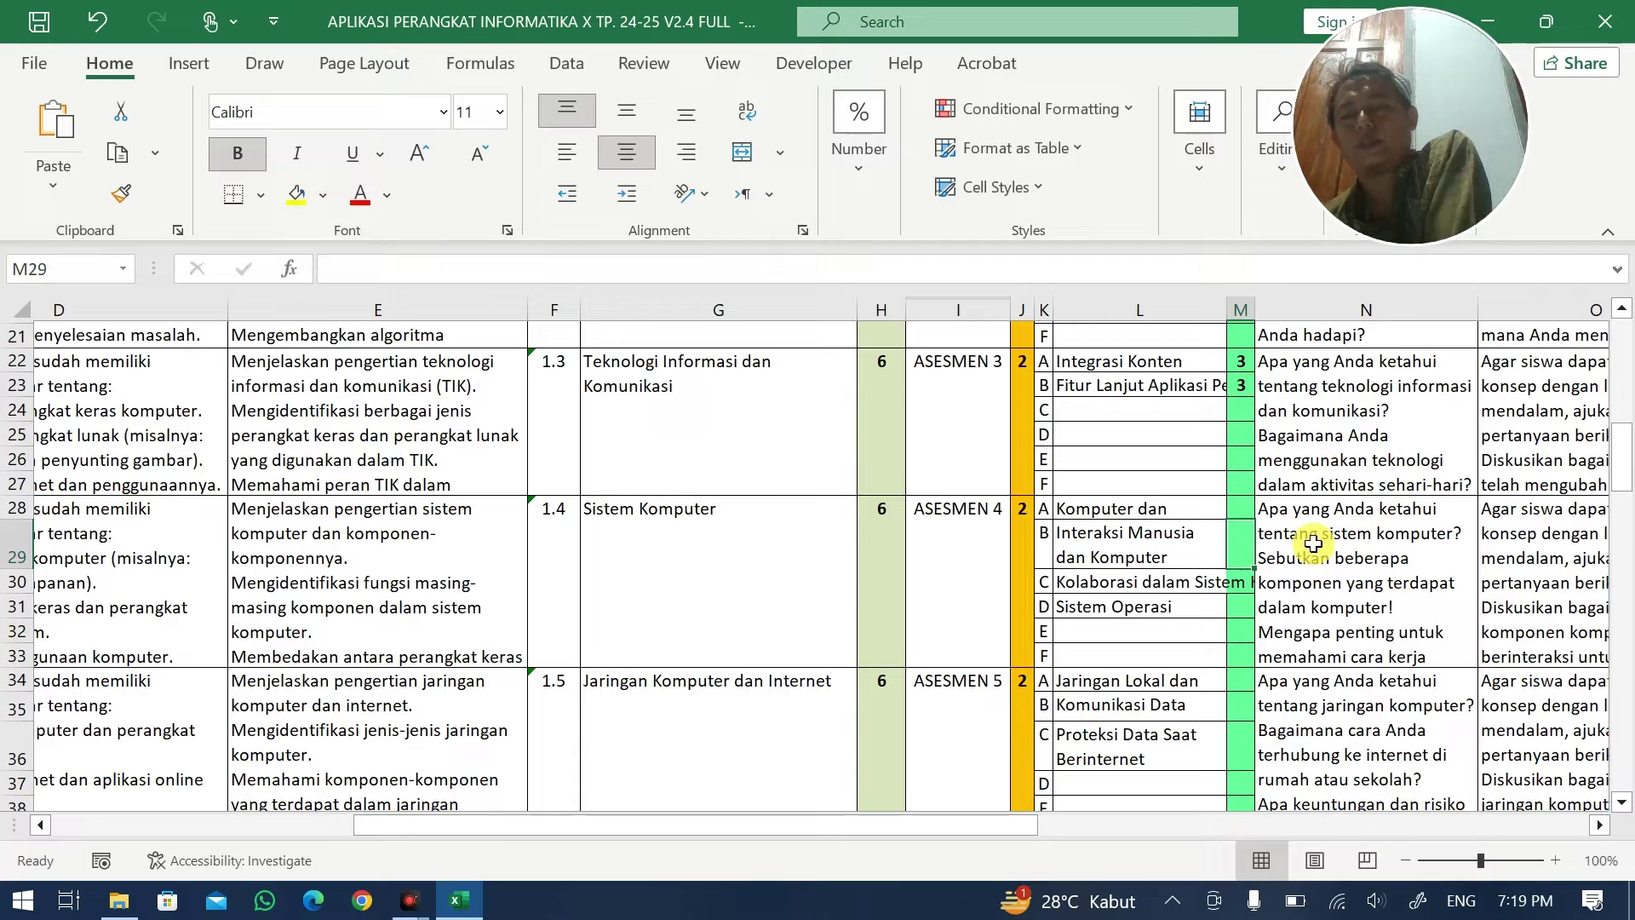
{"action": "left_click", "coordinate": [1240, 510]}
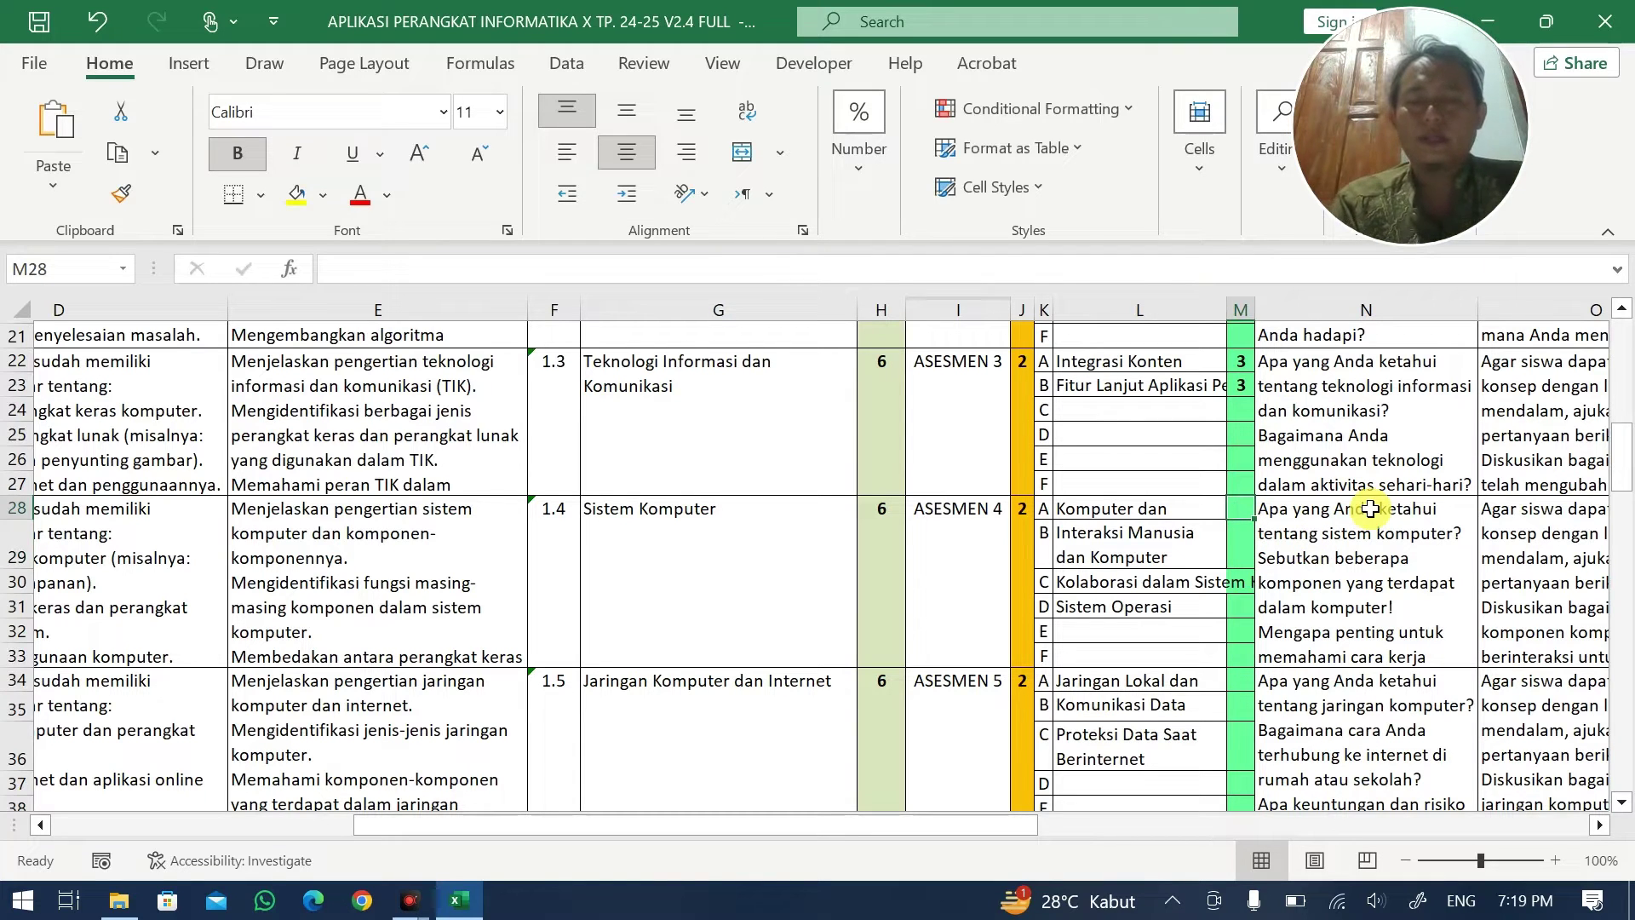
{"action": "type", "text": "2"}
{"action": "key", "text": "Return"}
{"action": "type", "text": "2"}
{"action": "key", "text": "Return"}
{"action": "type", "text": "2"}
{"action": "key", "text": "Return"}
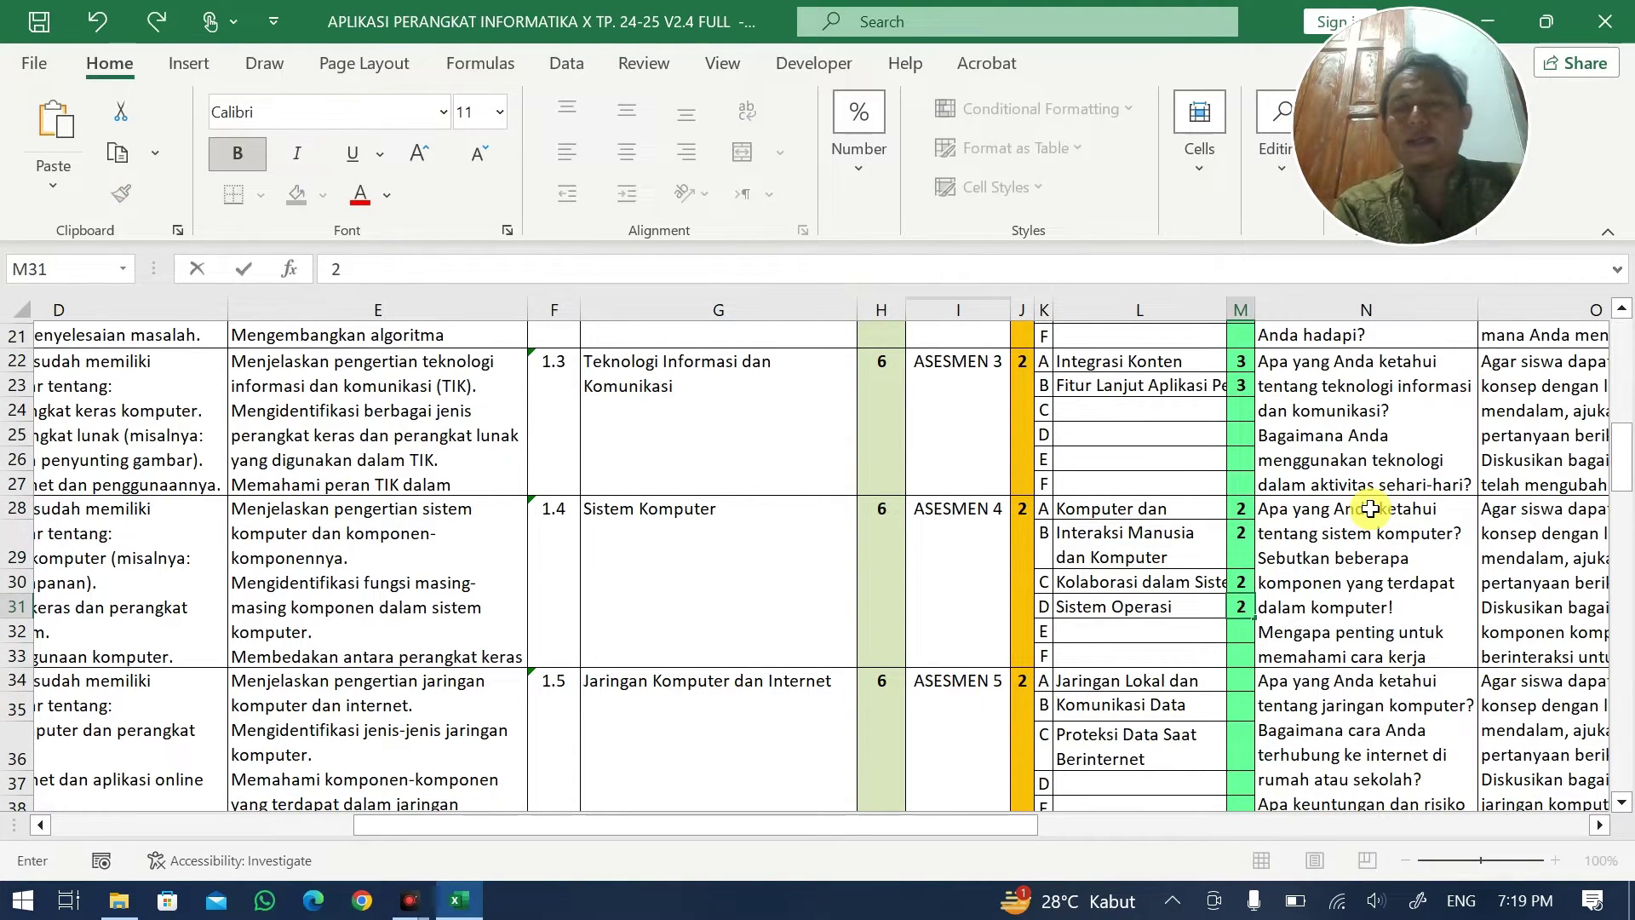
{"action": "type", "text": "2"}
{"action": "key", "text": "Return"}
- Compare the summed sub-material hours of Sistem Komputer in the MATERI column with the topic's JP
{"action": "left_click_drag", "start_coordinate": [1033, 827], "coordinate": [1215, 756]}
{"action": "scroll", "coordinate": [1175, 694], "scroll_direction": "down", "scroll_amount": 1}
{"action": "scroll", "coordinate": [1175, 712], "scroll_direction": "down", "scroll_amount": 1, "text": "ctrl"}
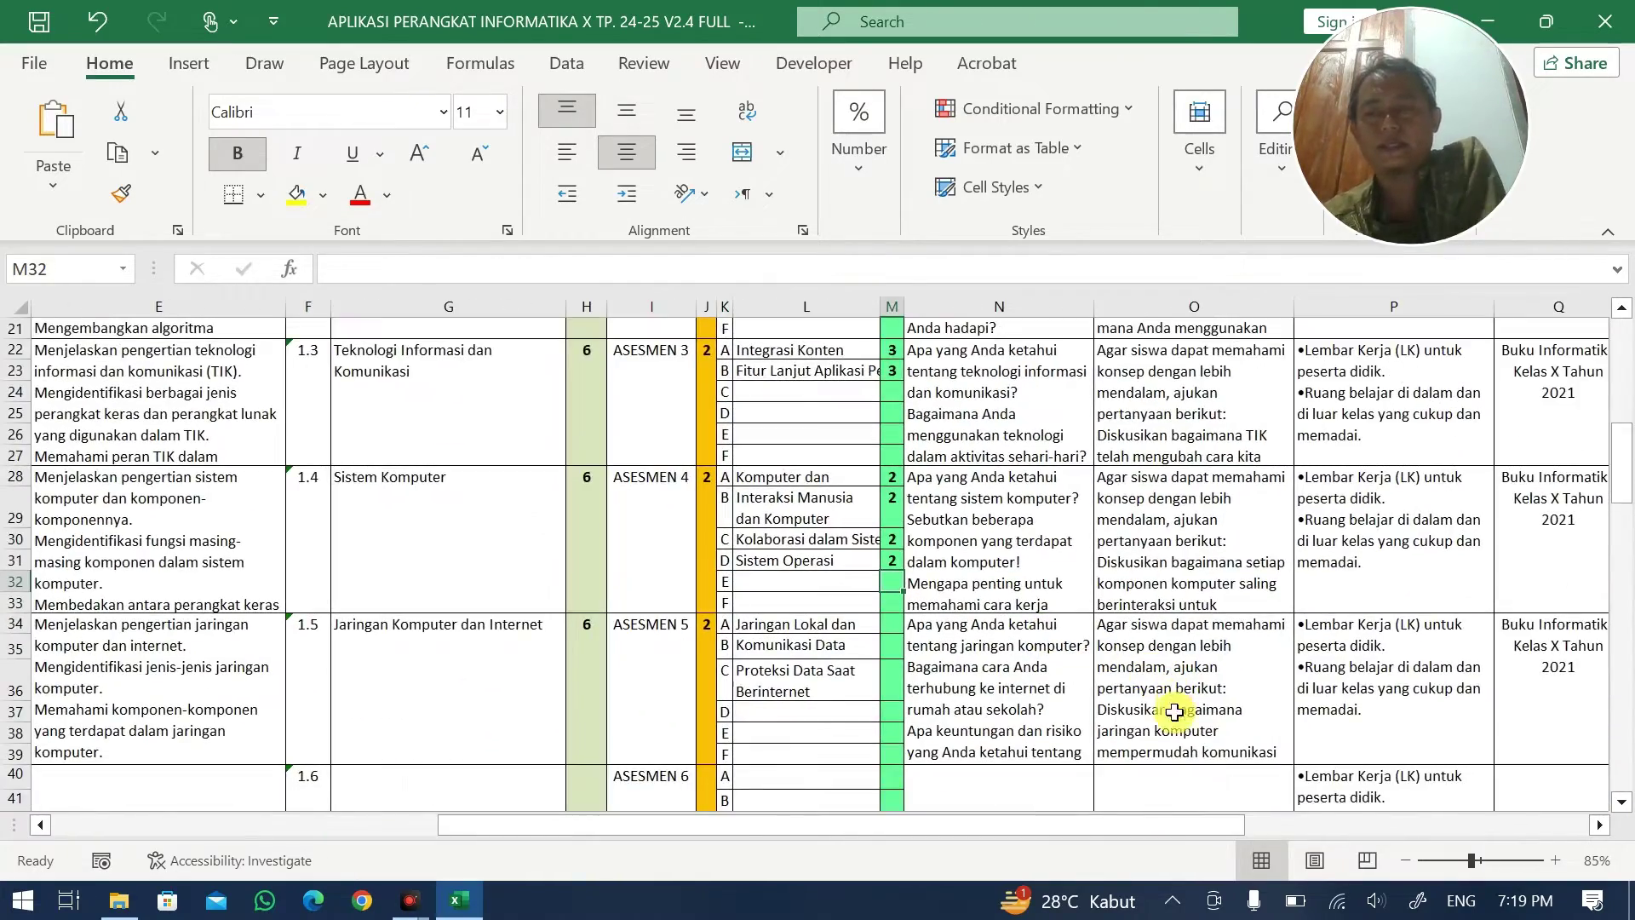
{"action": "scroll", "coordinate": [1175, 712], "scroll_direction": "down", "scroll_amount": 1}
{"action": "scroll", "coordinate": [1133, 750], "scroll_direction": "down", "scroll_amount": 1, "text": "ctrl"}
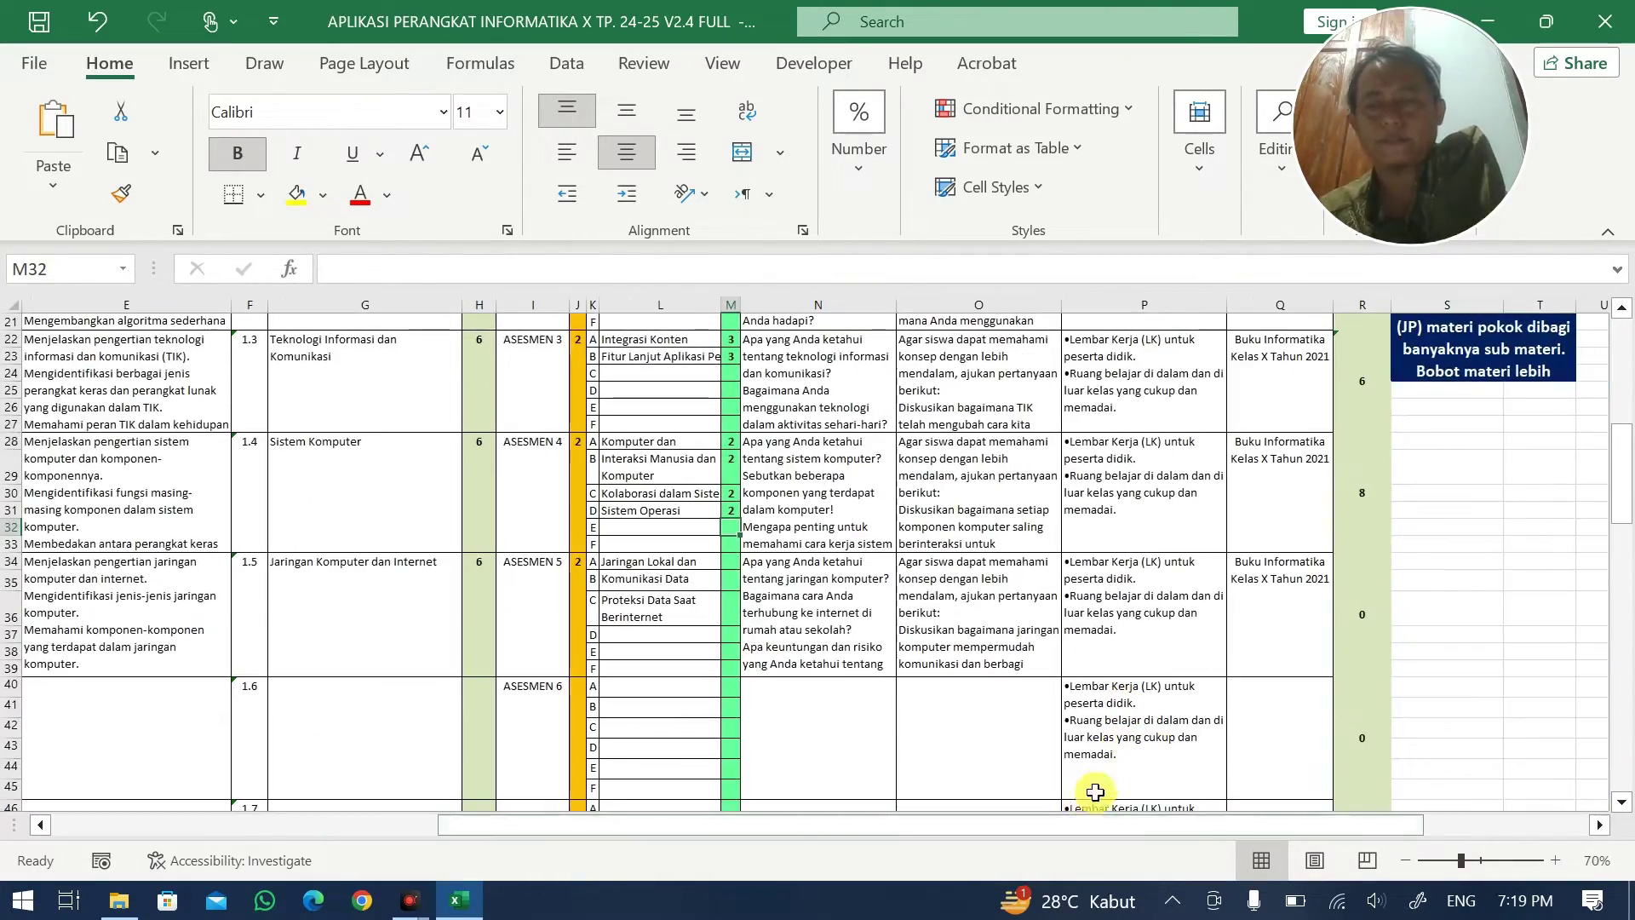
{"action": "scroll", "coordinate": [1110, 767], "scroll_direction": "up", "scroll_amount": 5}
{"action": "scroll", "coordinate": [1208, 756], "scroll_direction": "down", "scroll_amount": 1}
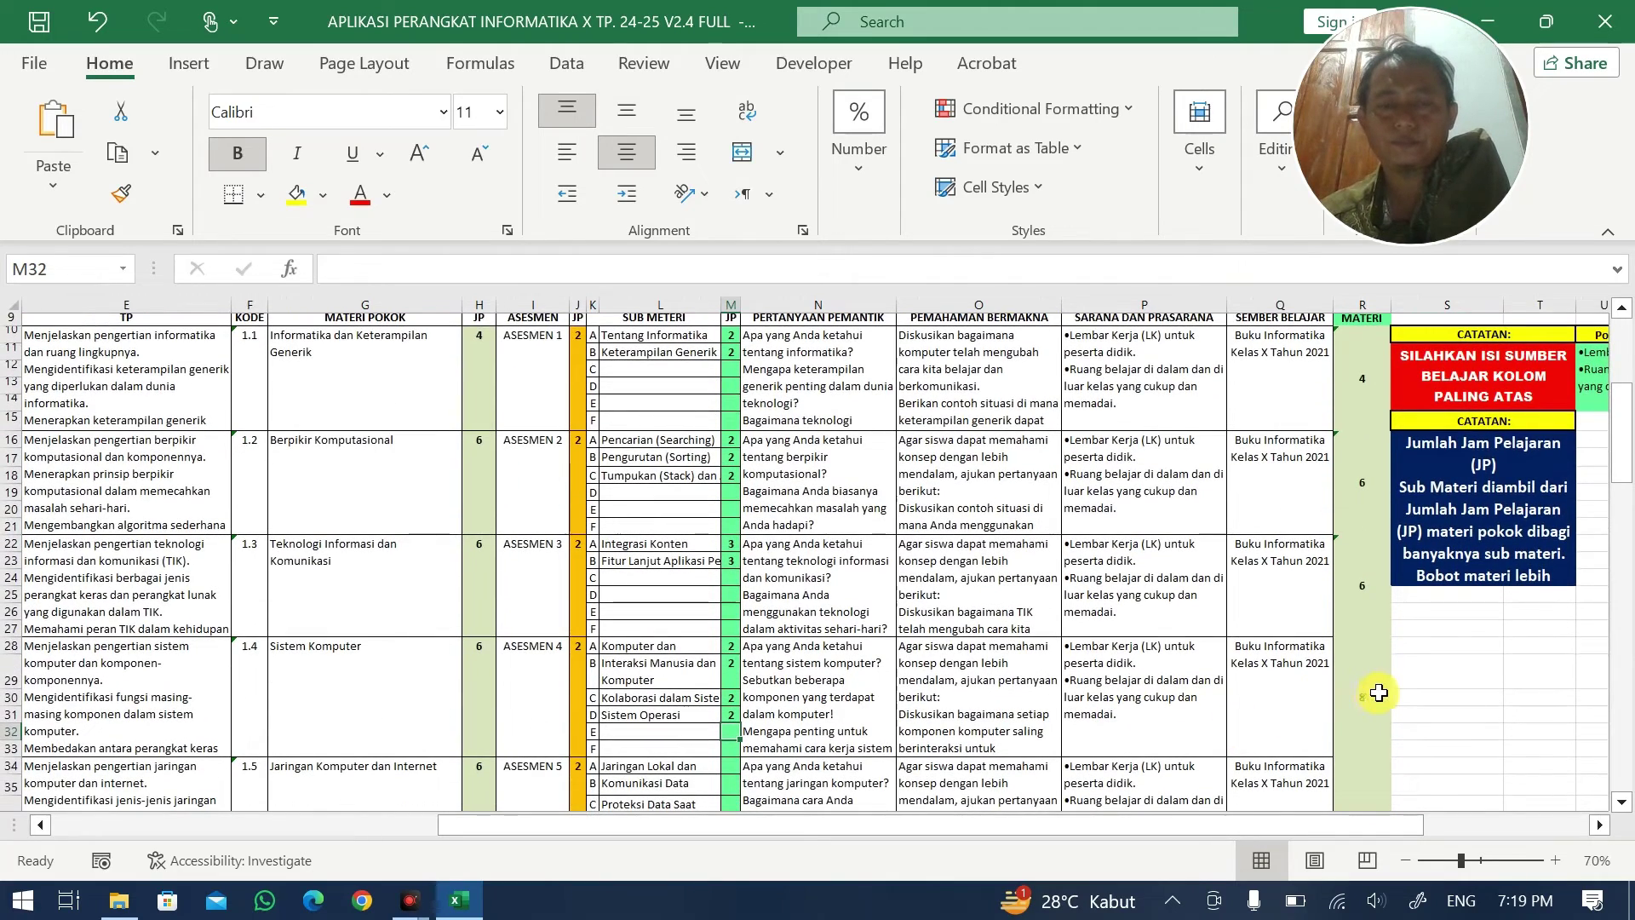
{"action": "left_click", "coordinate": [1368, 696]}
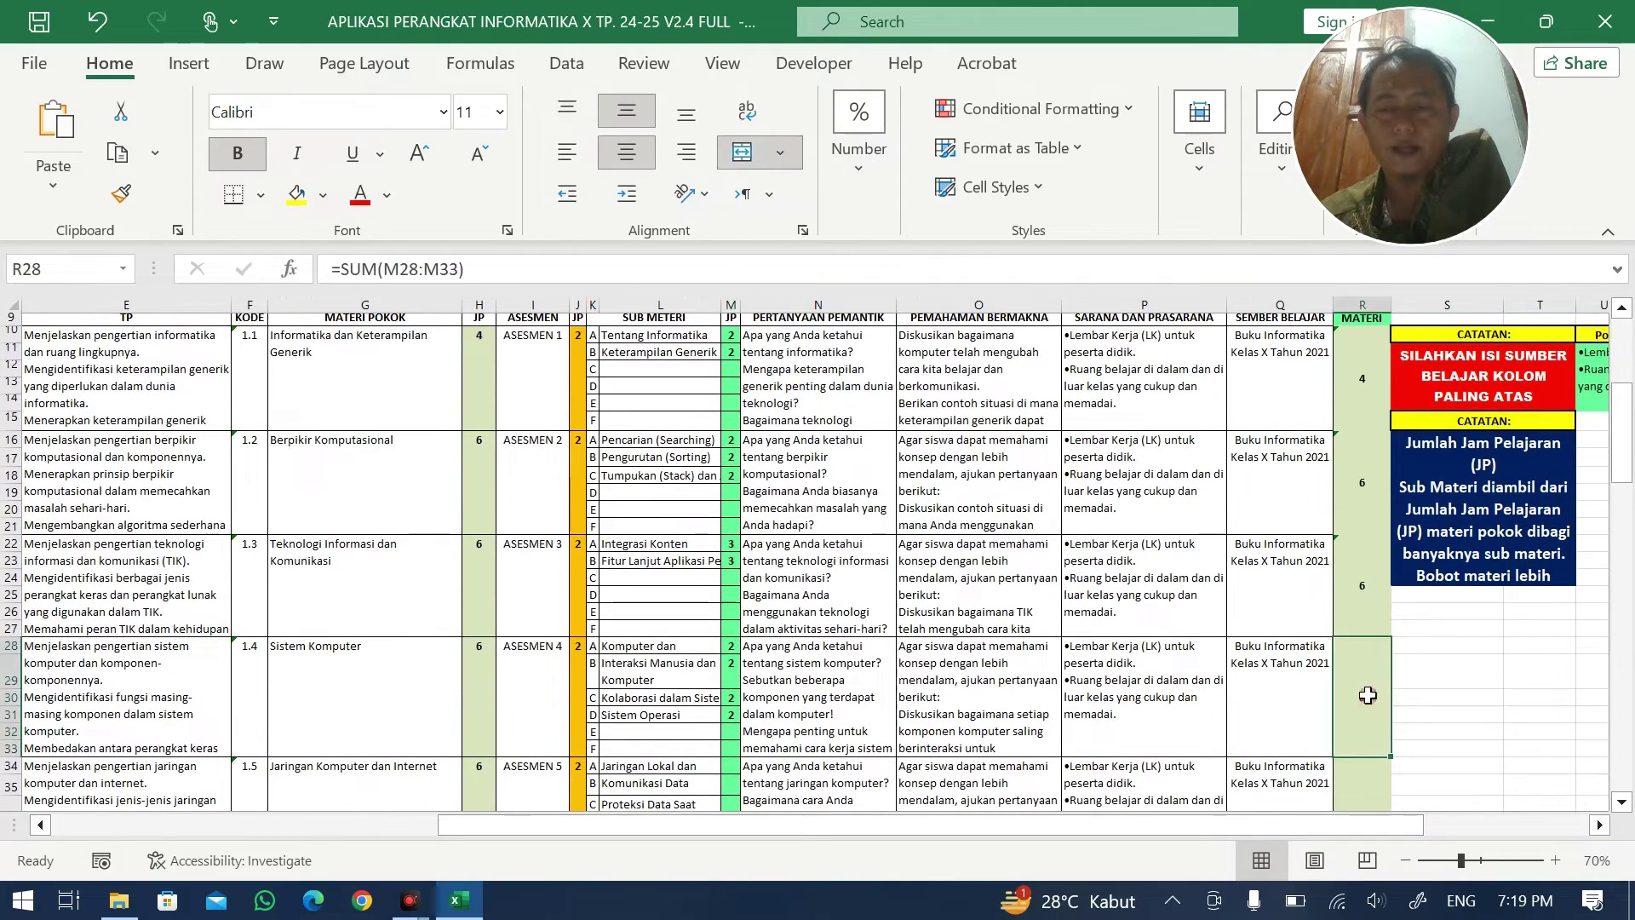
{"action": "left_click", "coordinate": [484, 666]}
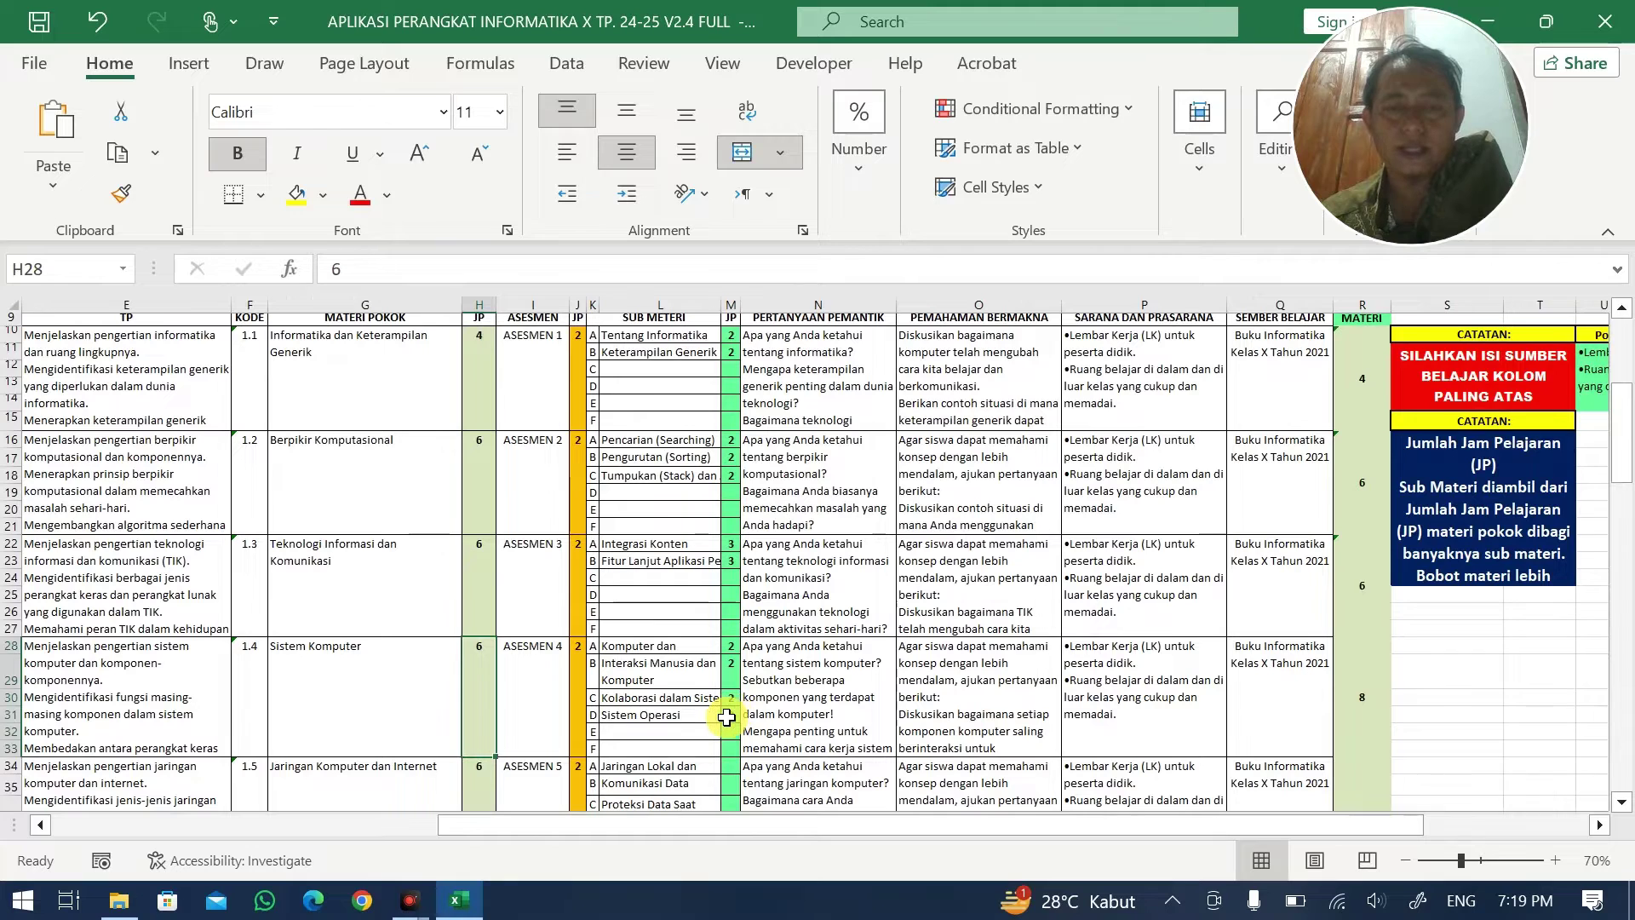
- Set the JP of Interaksi Manusia dan Komputer and of Kolaborasi dalam Sistem Komputer to 1 each, checking the topic's hour sum
{"action": "left_click", "coordinate": [695, 648]}
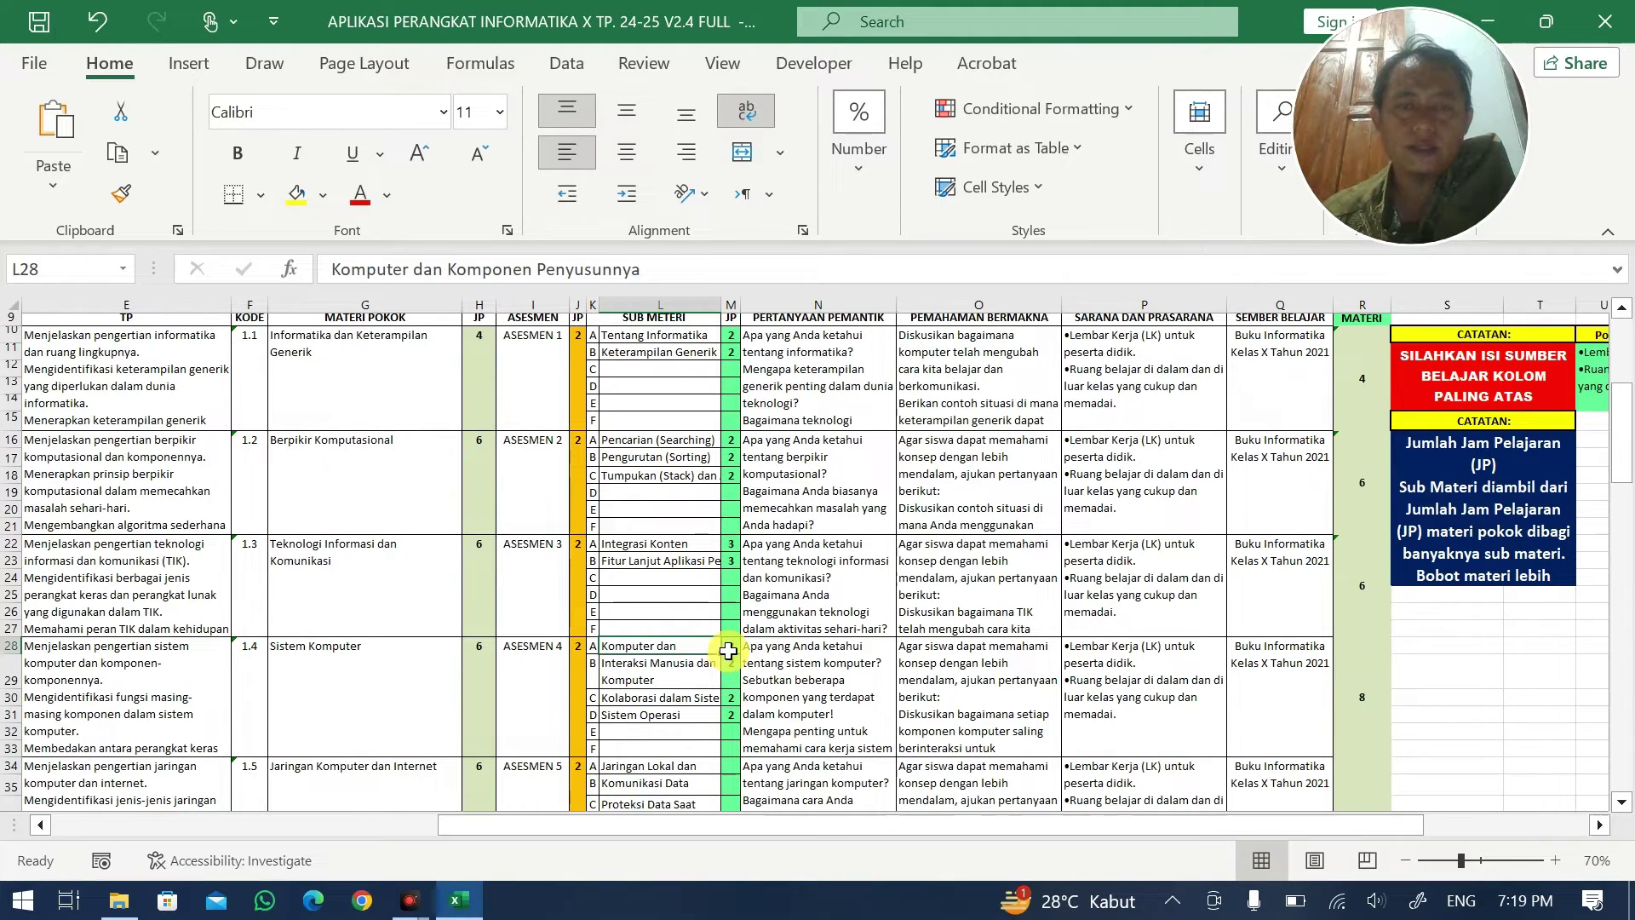
{"action": "left_click", "coordinate": [728, 650]}
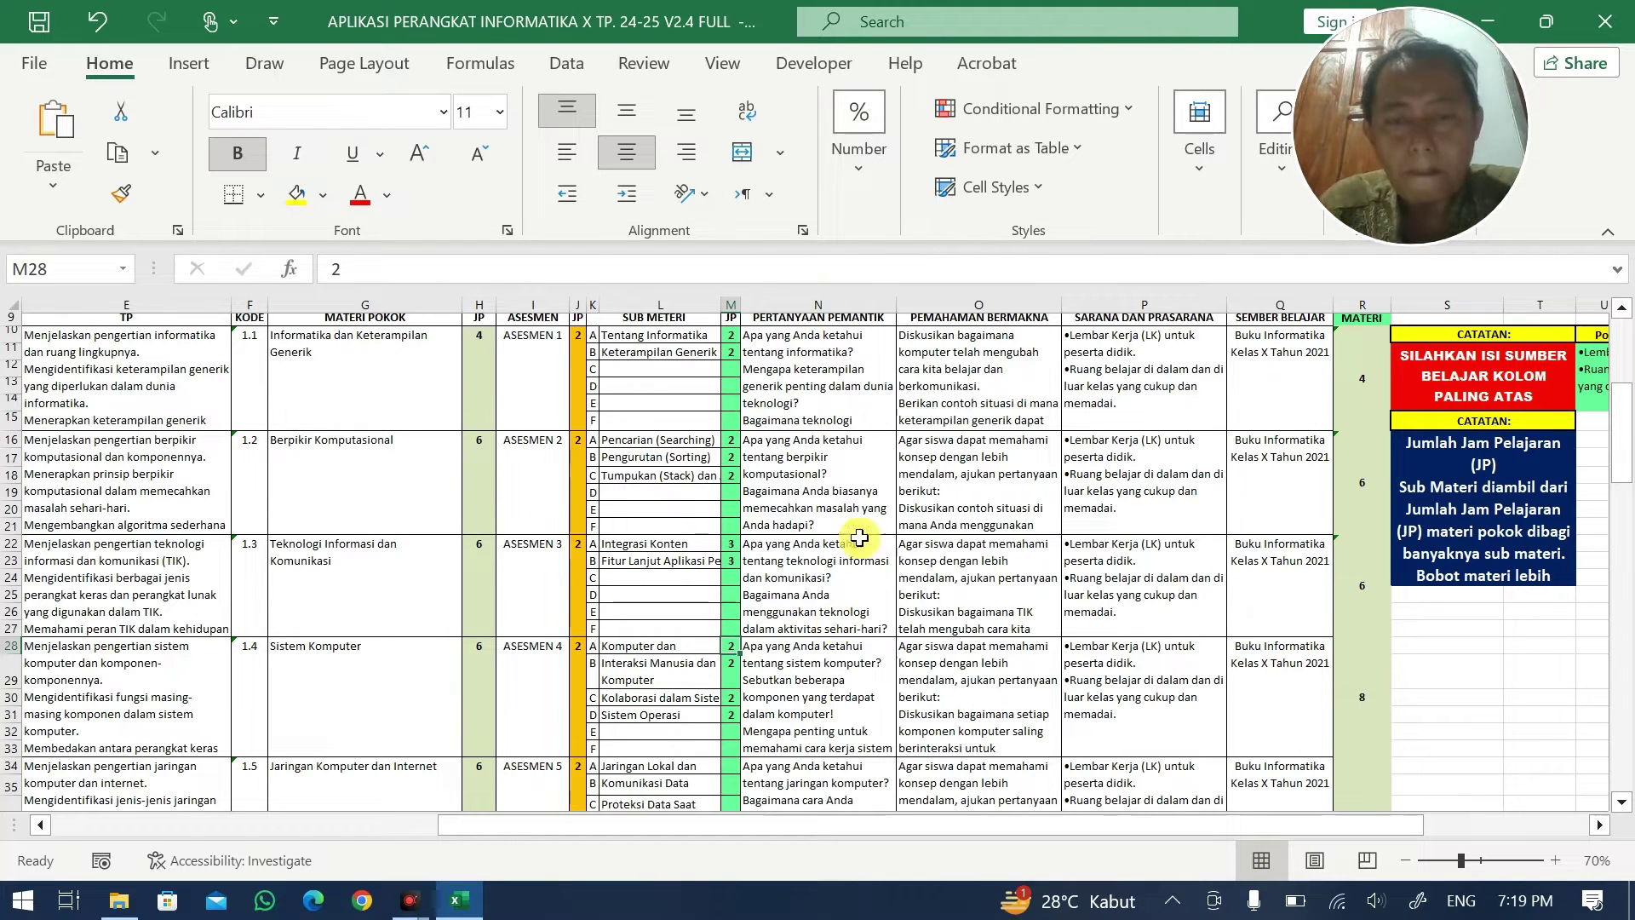
{"action": "left_click", "coordinate": [735, 700]}
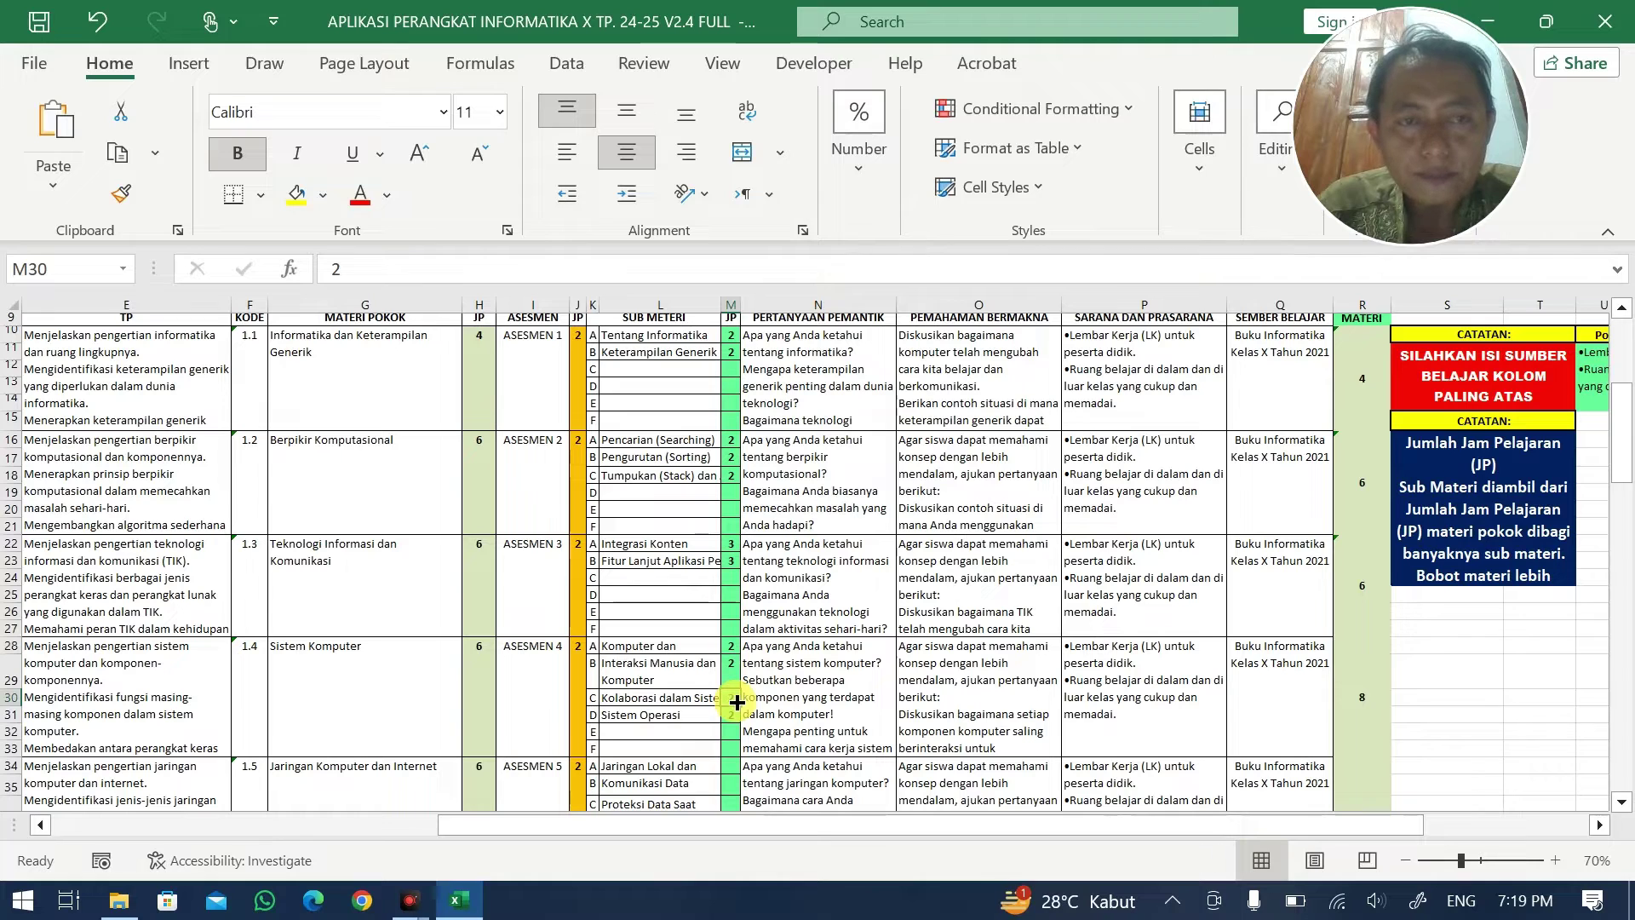
{"action": "left_click", "coordinate": [701, 698]}
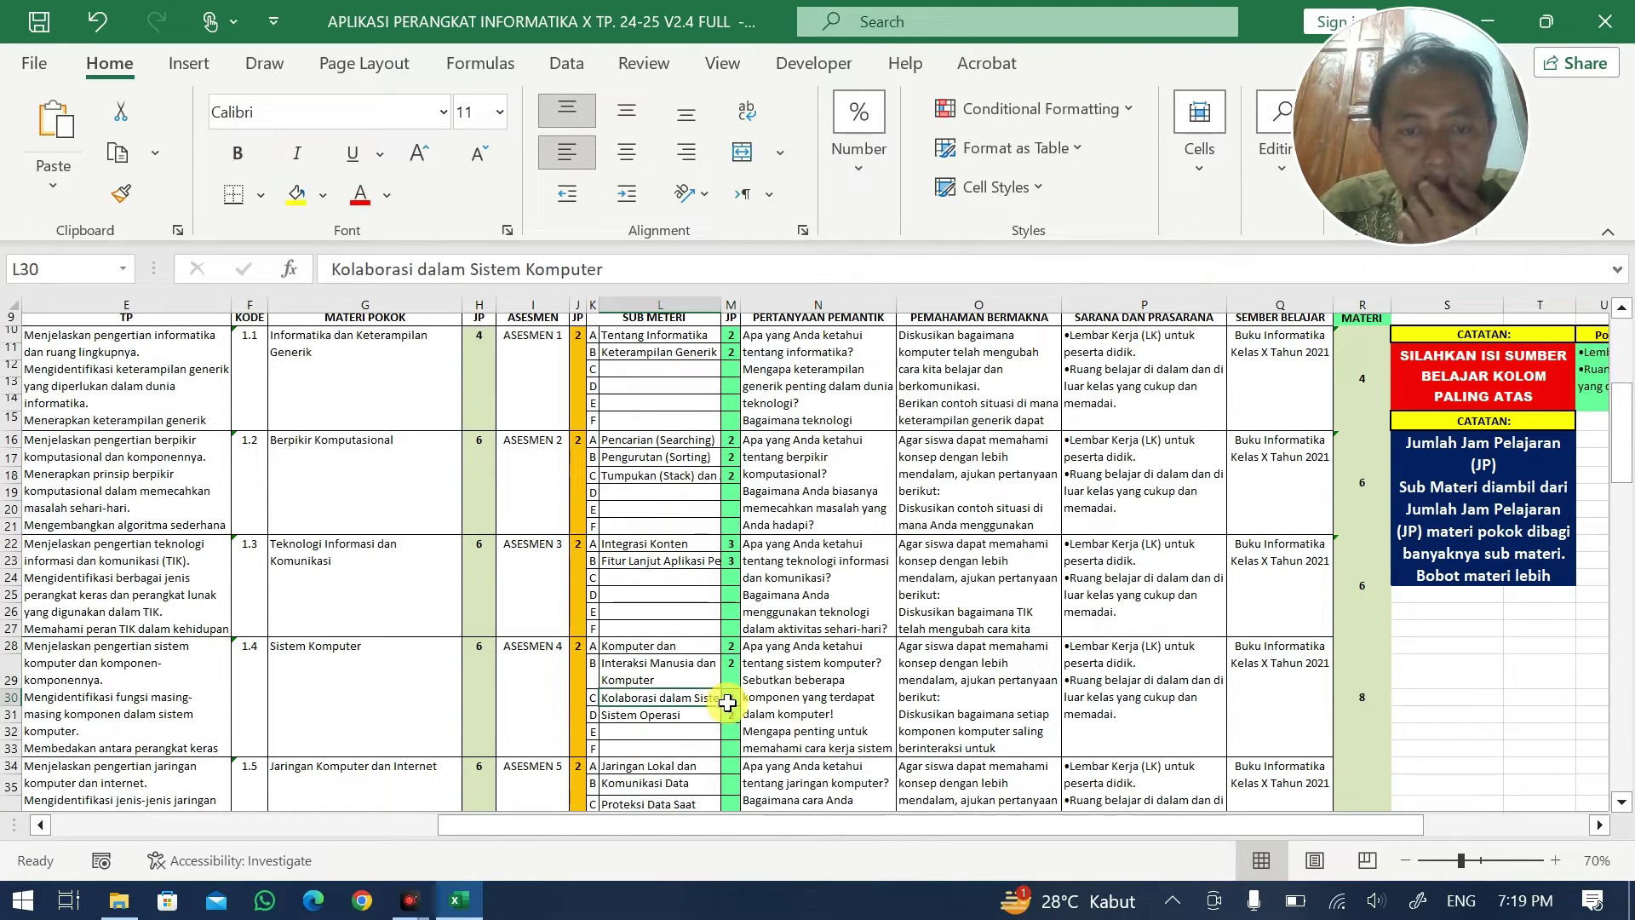
{"action": "left_click", "coordinate": [732, 697]}
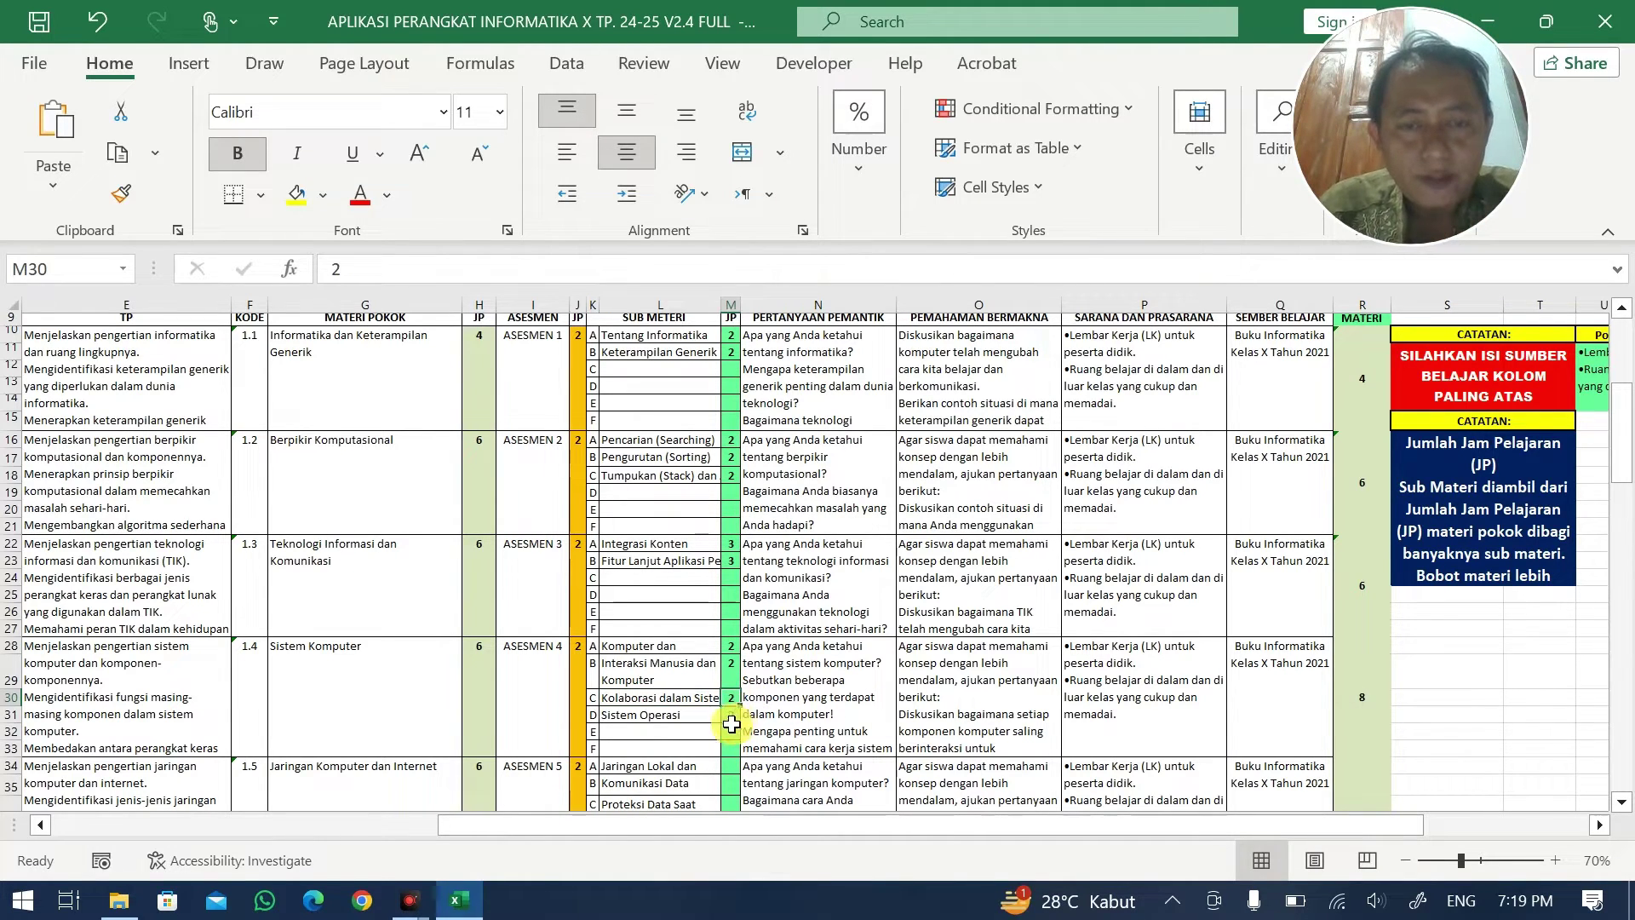
{"action": "left_click", "coordinate": [724, 648]}
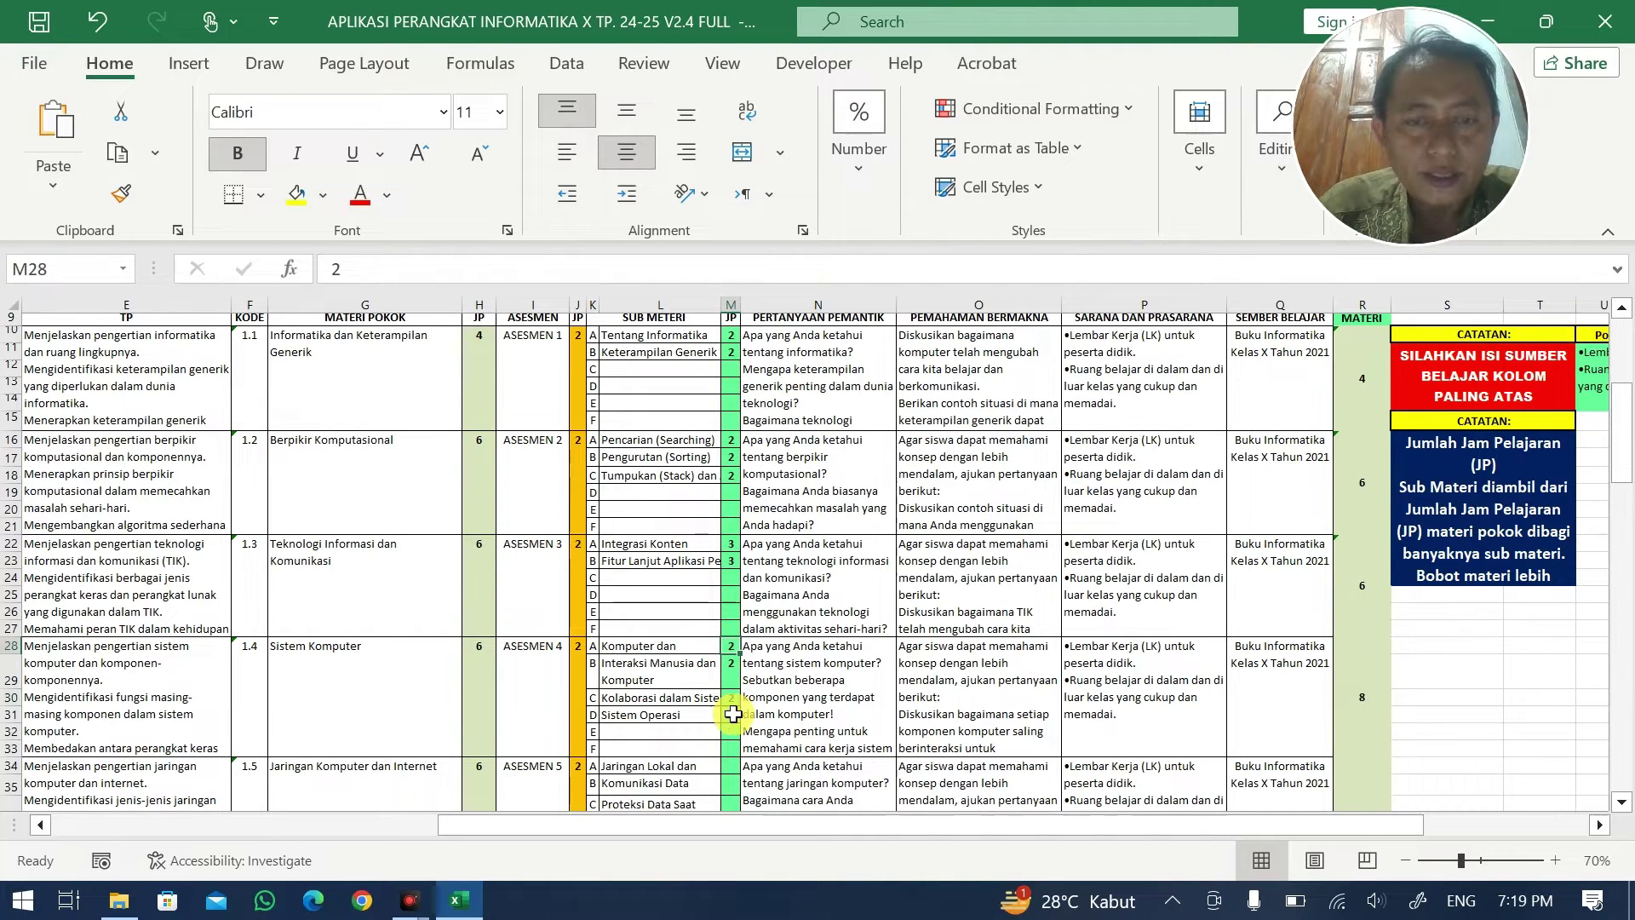
{"action": "left_click", "coordinate": [730, 671]}
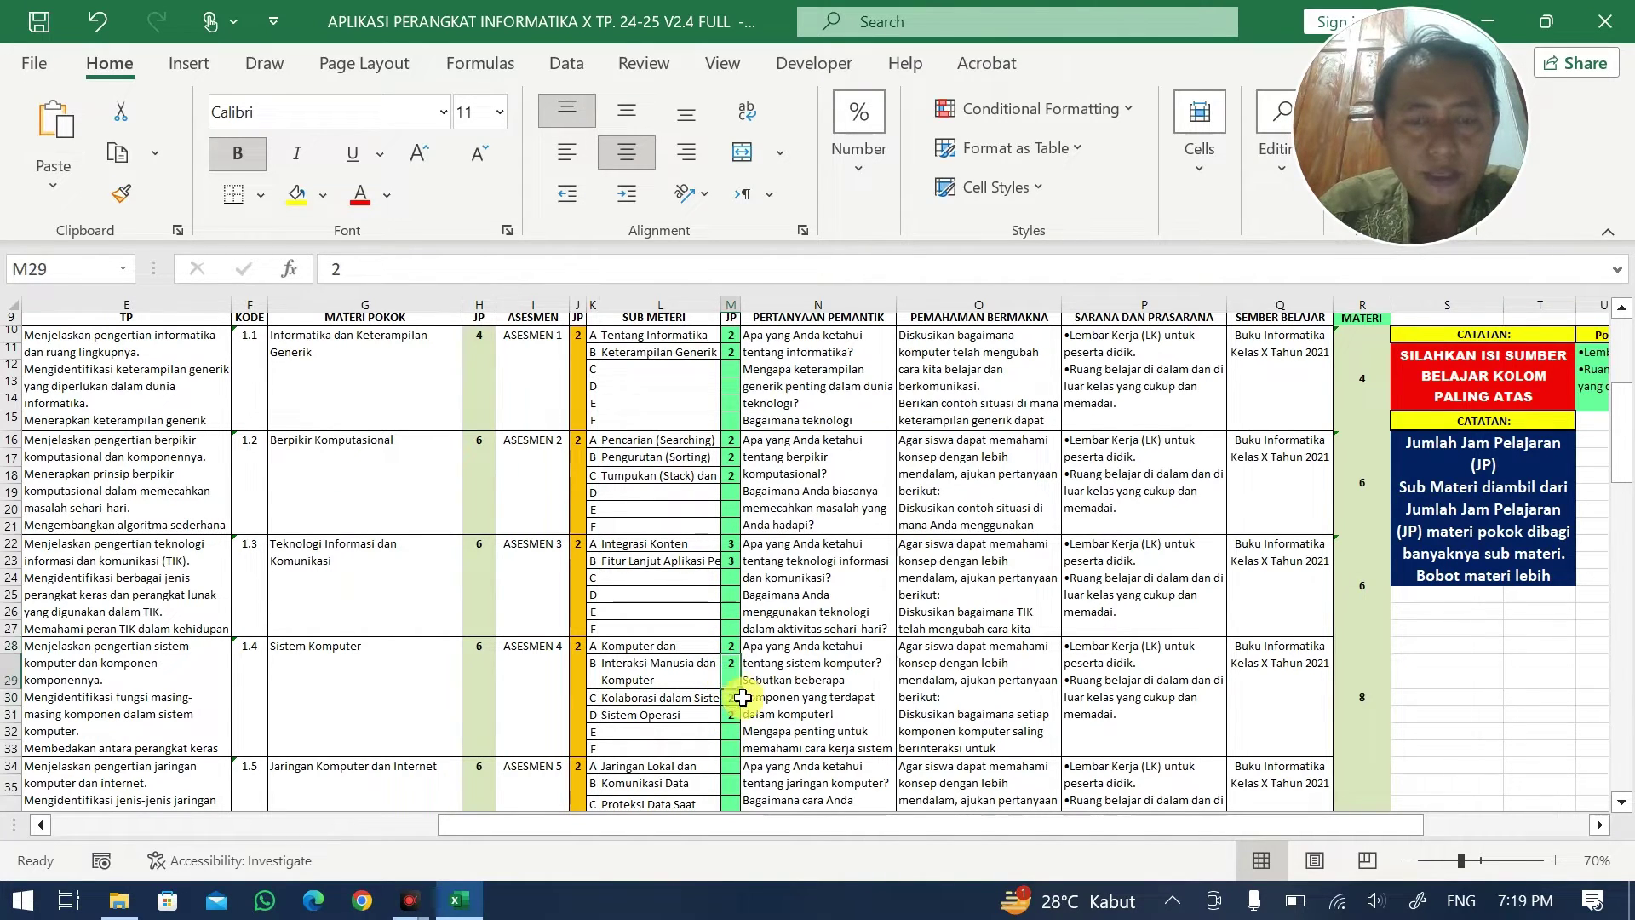
{"action": "type", "text": "1"}
{"action": "left_click", "coordinate": [736, 698]}
{"action": "left_click", "coordinate": [818, 681]}
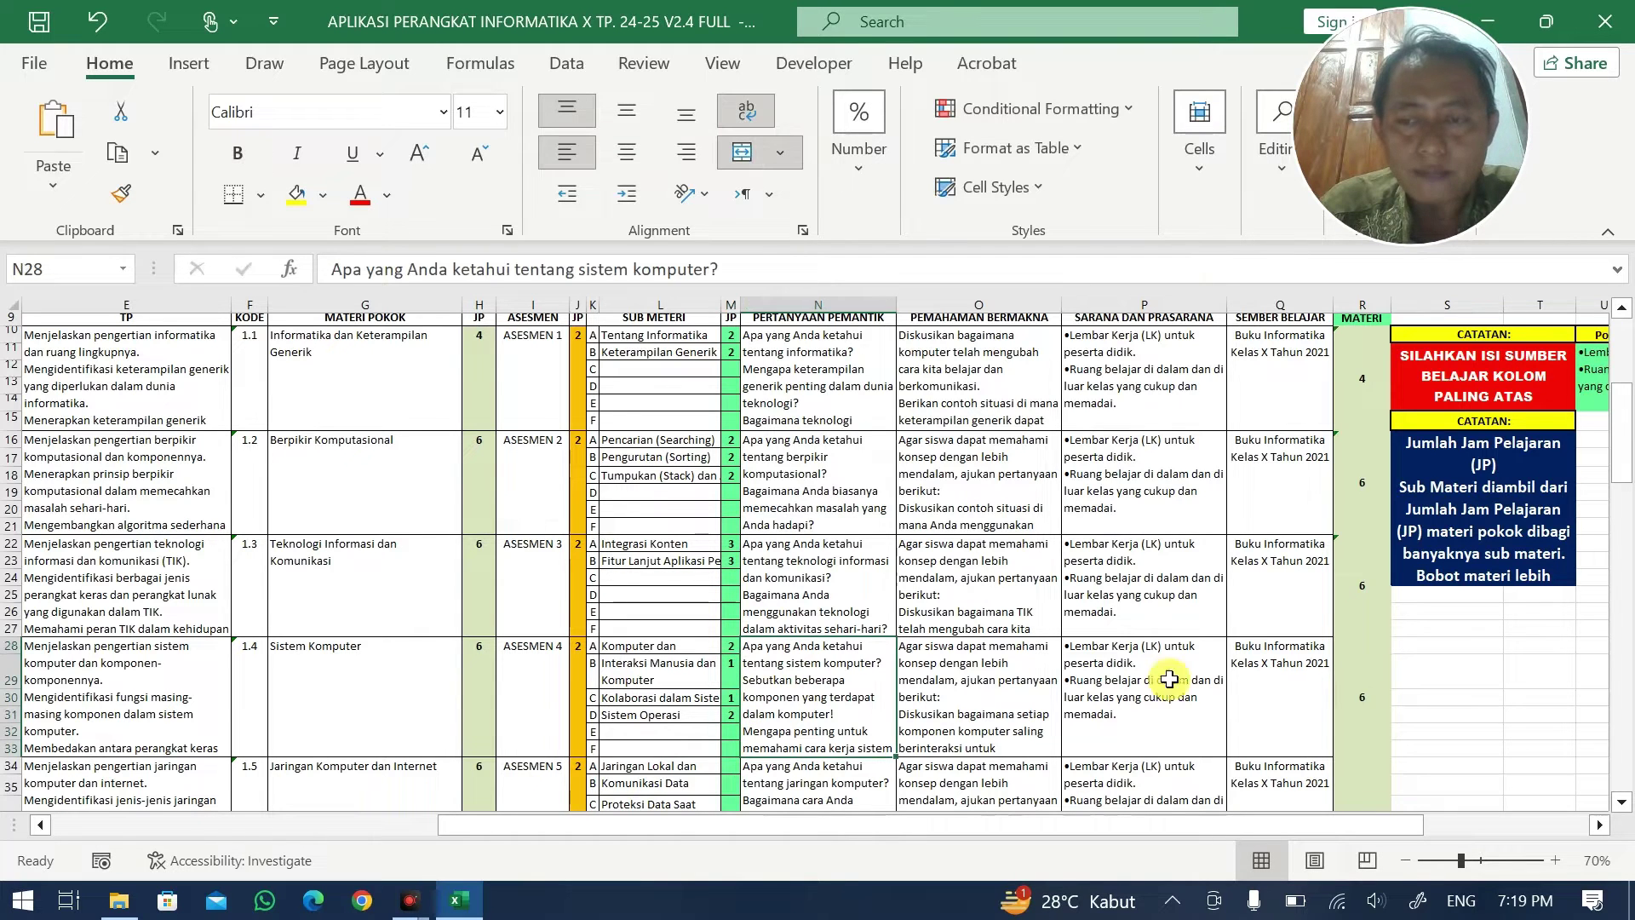
{"action": "left_click", "coordinate": [1362, 677]}
- Set the JP of the three Jaringan Komputer dan Internet sub-materials, A to C, to 2 each
{"action": "scroll", "coordinate": [1069, 660], "scroll_direction": "down", "scroll_amount": 1}
{"action": "scroll", "coordinate": [1070, 660], "scroll_direction": "down", "scroll_amount": 4}
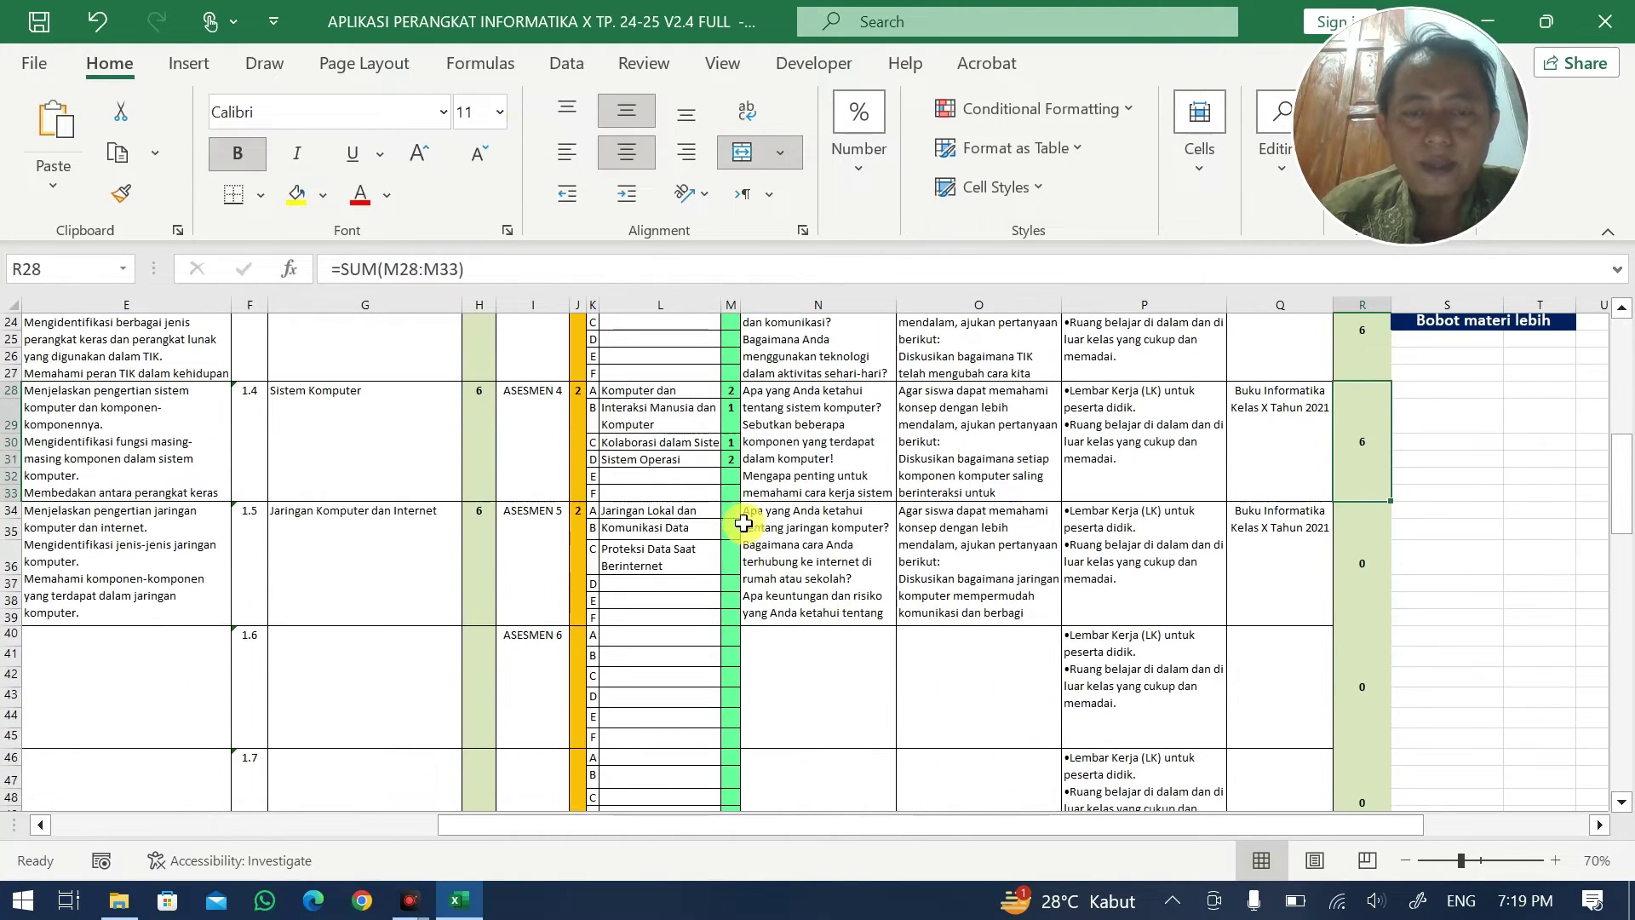
{"action": "left_click", "coordinate": [732, 511]}
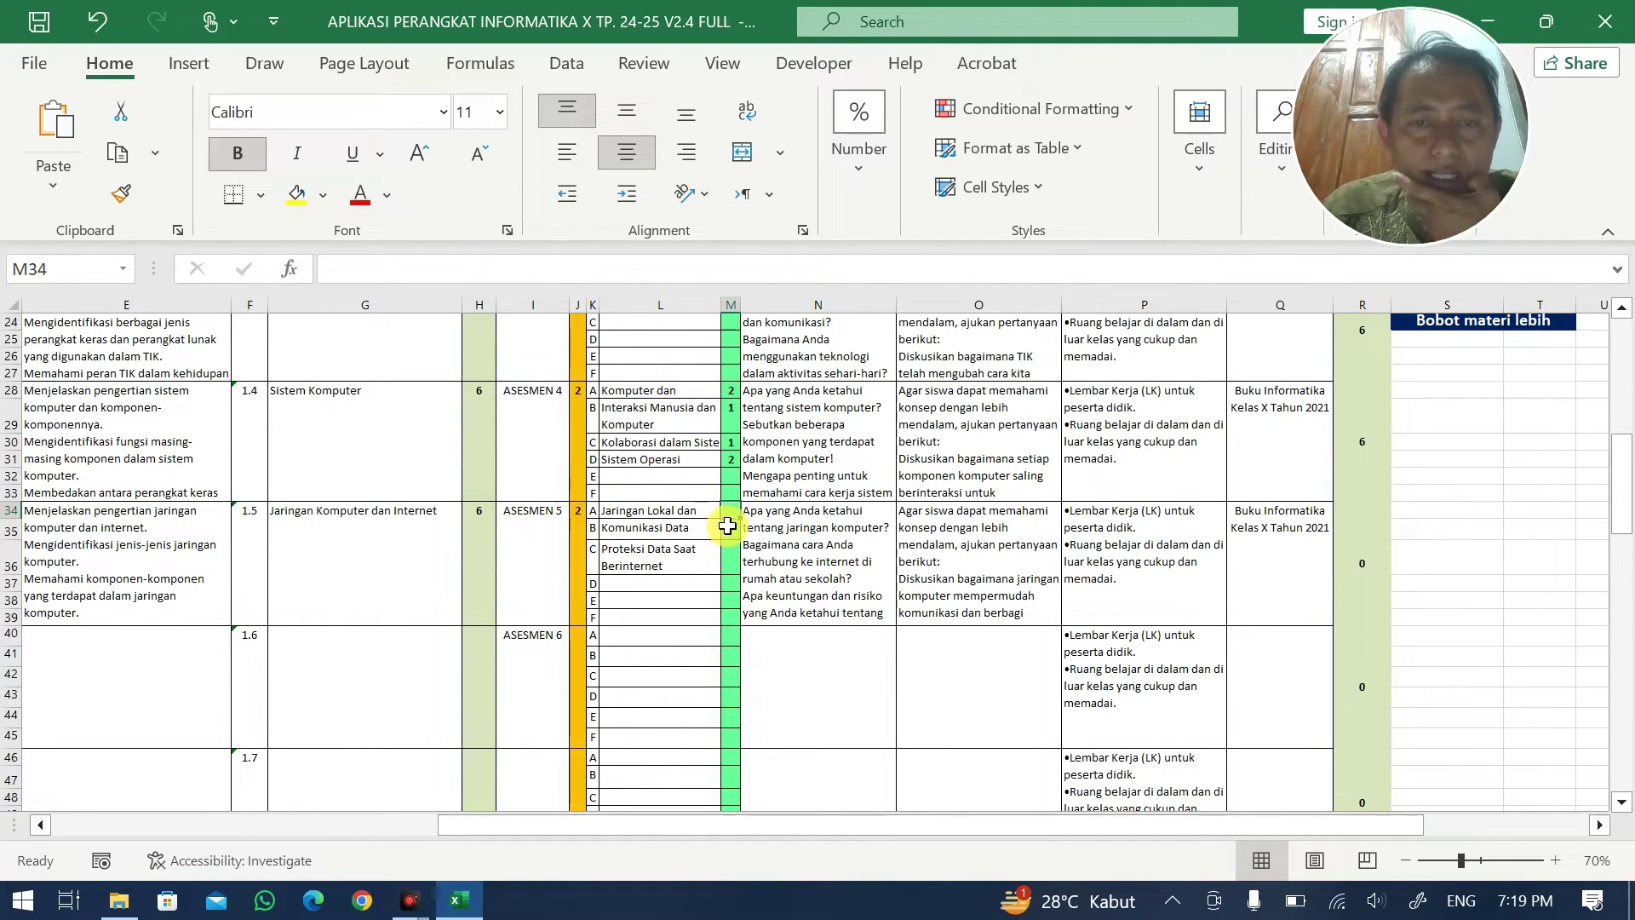
{"action": "left_click", "coordinate": [486, 521]}
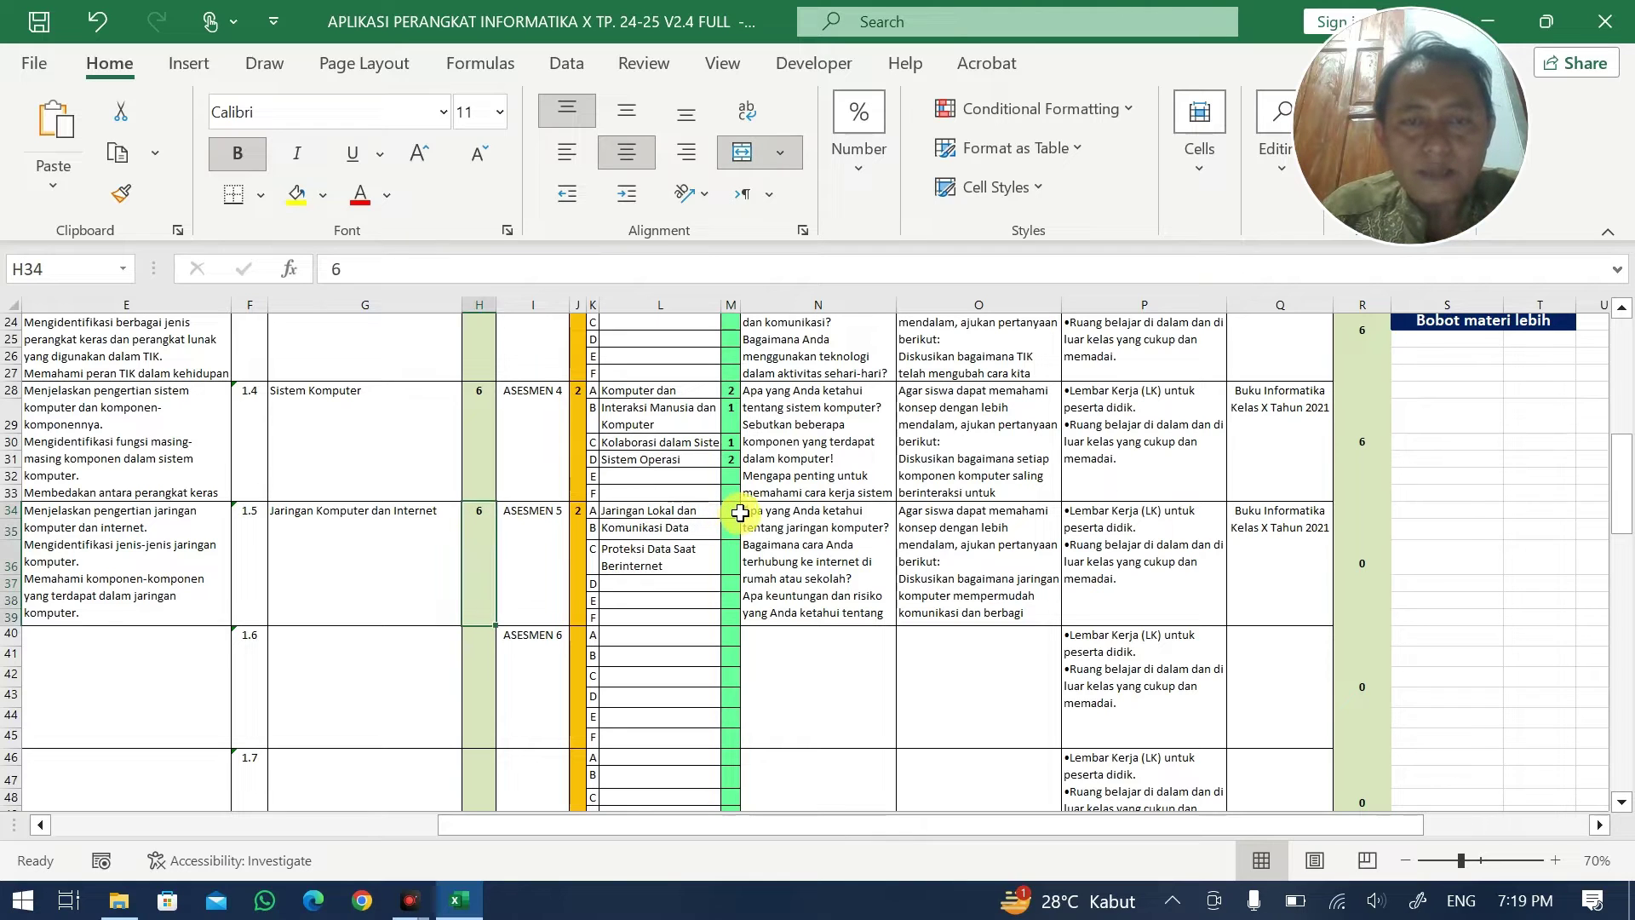
{"action": "left_click", "coordinate": [739, 511]}
{"action": "type", "text": "2"}
{"action": "key", "text": "Return"}
{"action": "type", "text": "2"}
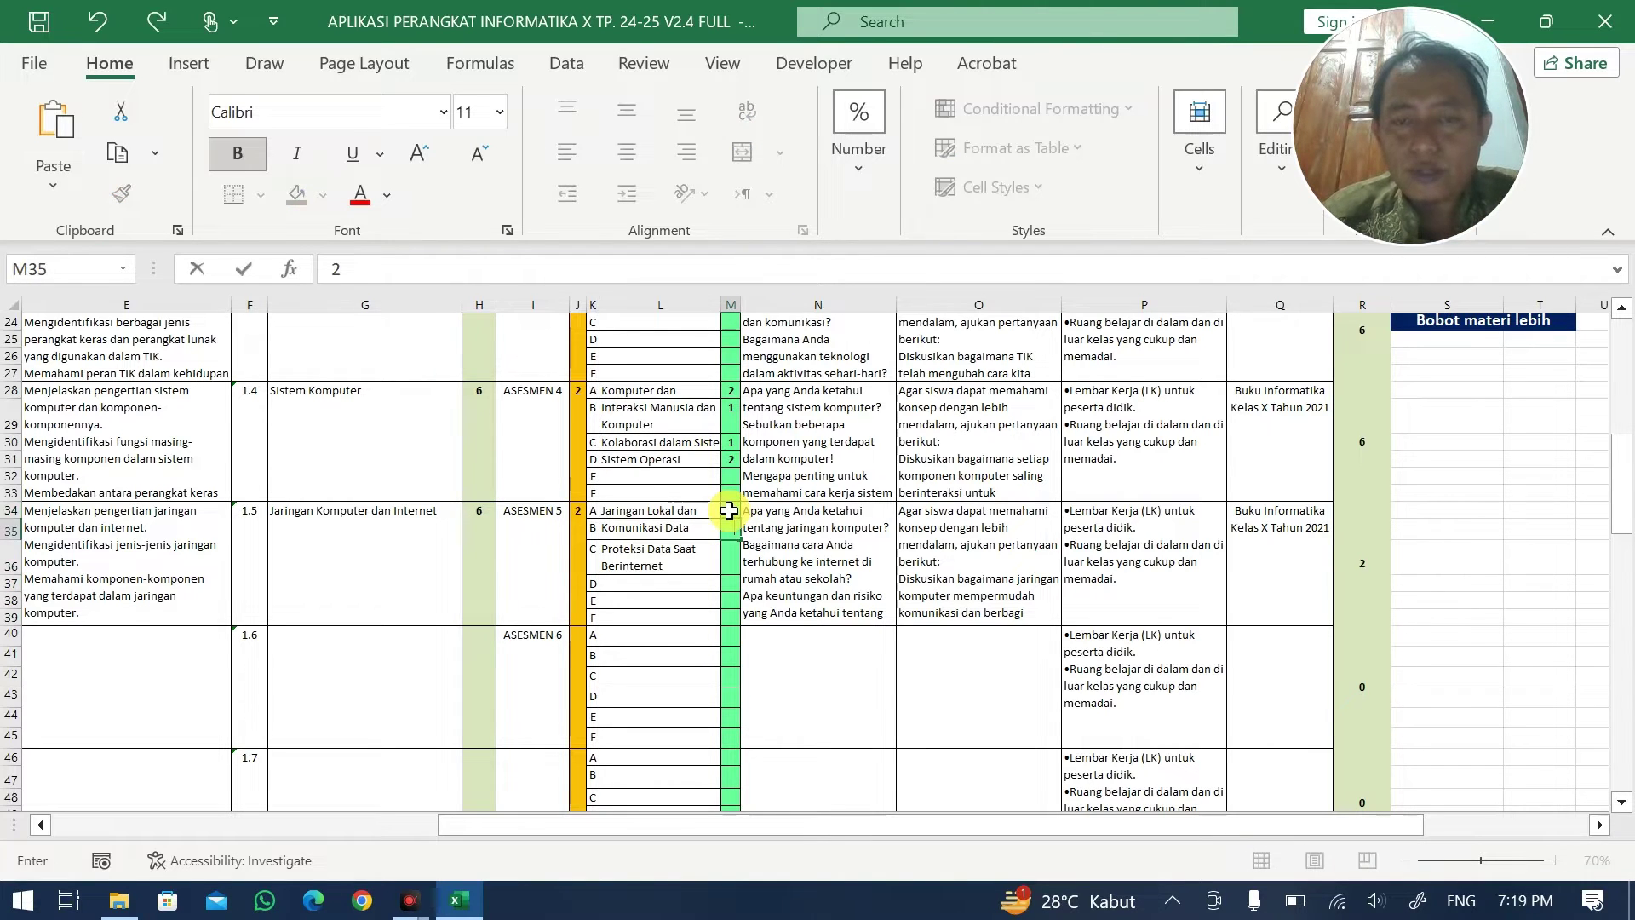
{"action": "key", "text": "Return"}
{"action": "type", "text": "2"}
{"action": "key", "text": "Return"}
- Set the JP of the three Analisis Data sub-materials to 2 each in the Semester Genap table
{"action": "scroll", "coordinate": [729, 528], "scroll_direction": "down", "scroll_amount": 11}
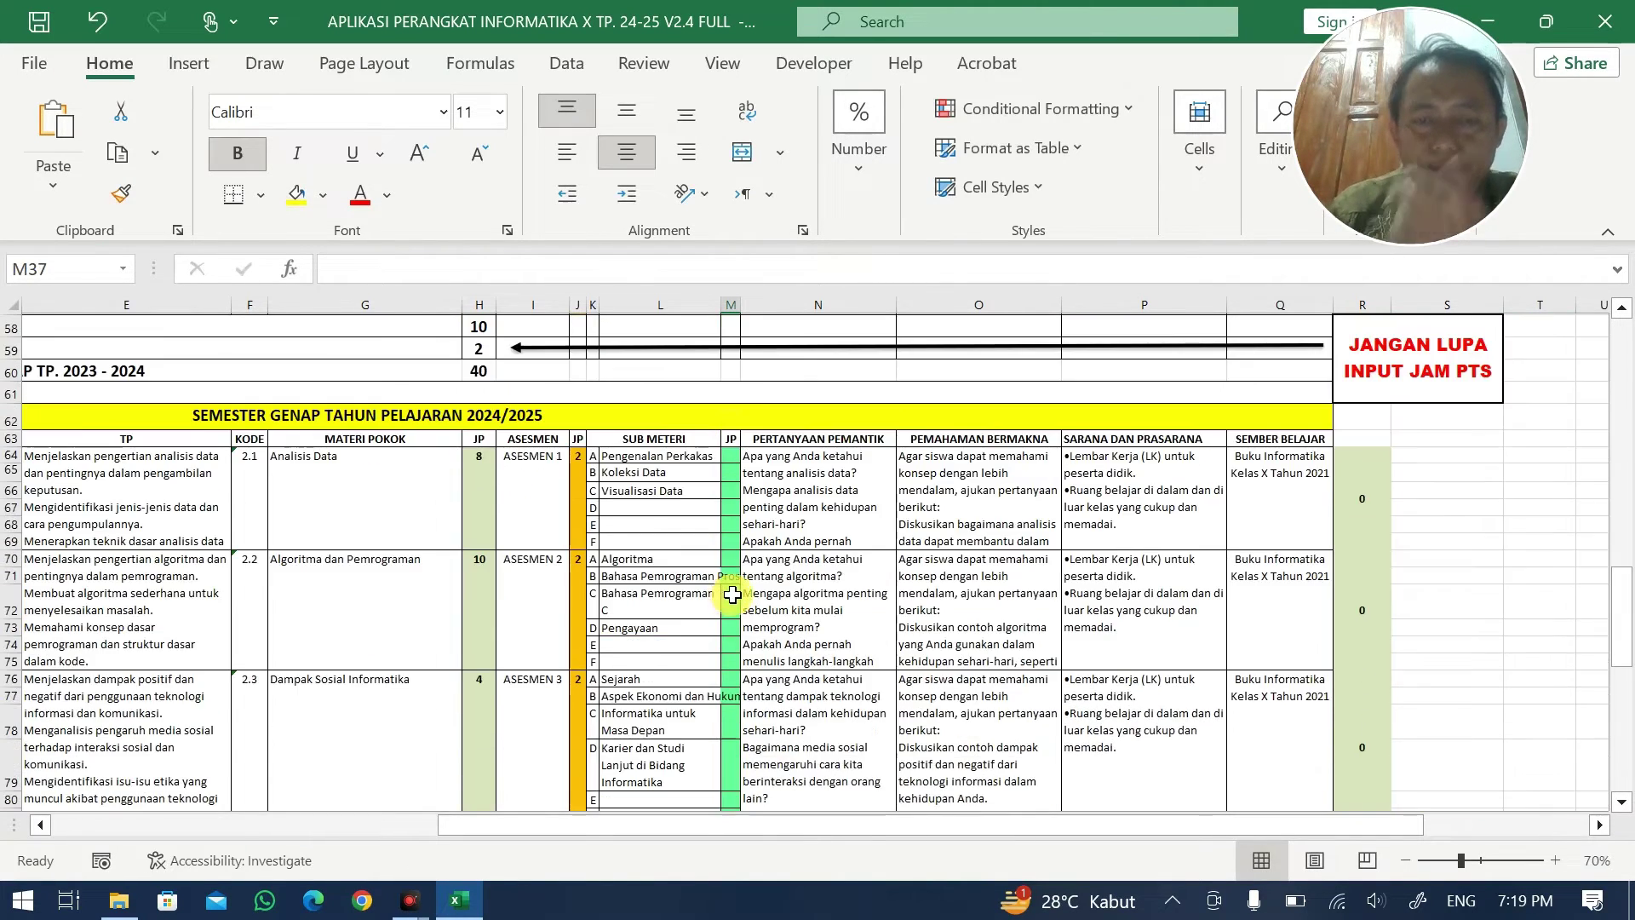
{"action": "left_click", "coordinate": [722, 449]}
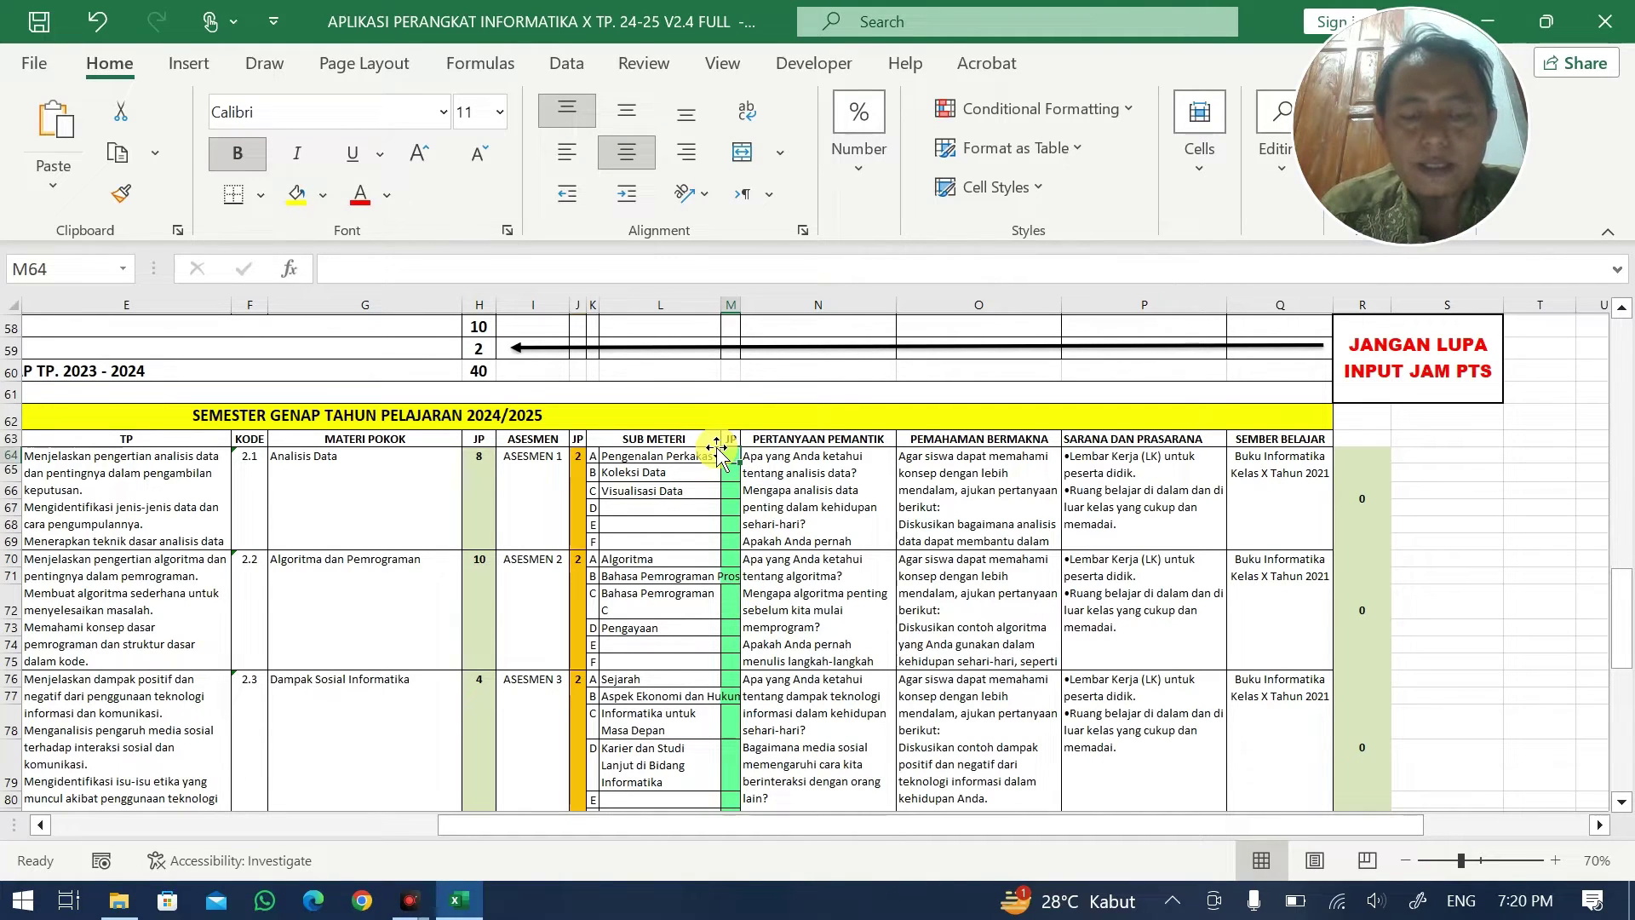
{"action": "type", "text": "2"}
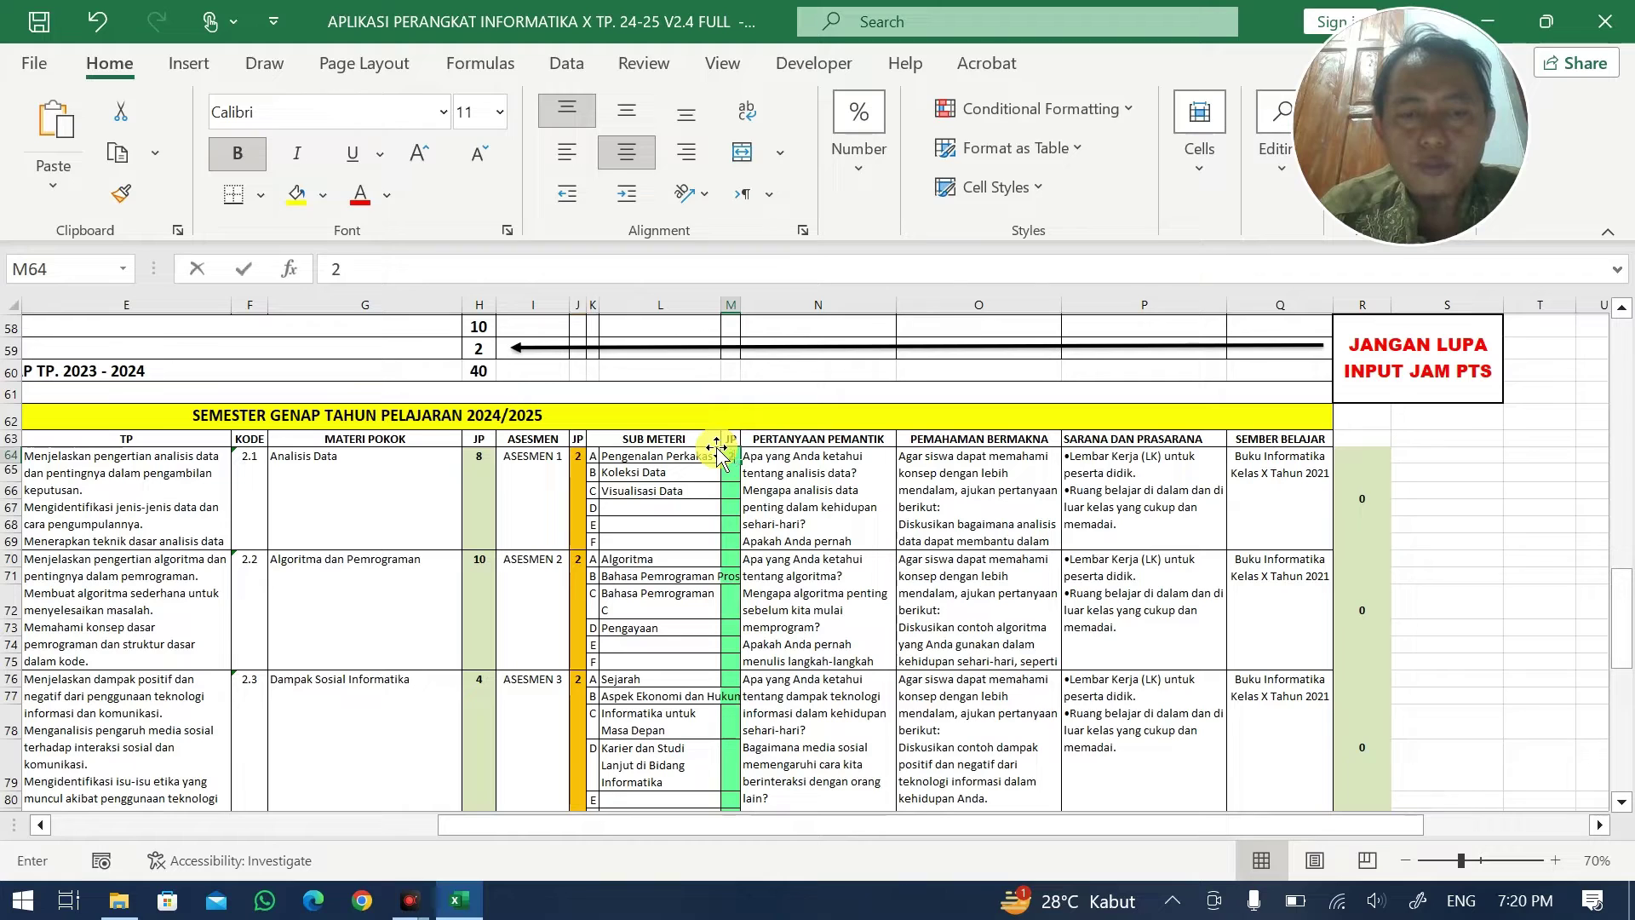
{"action": "key", "text": "Return"}
{"action": "type", "text": "2"}
{"action": "key", "text": "Return"}
{"action": "type", "text": "2"}
{"action": "key", "text": "Return"}
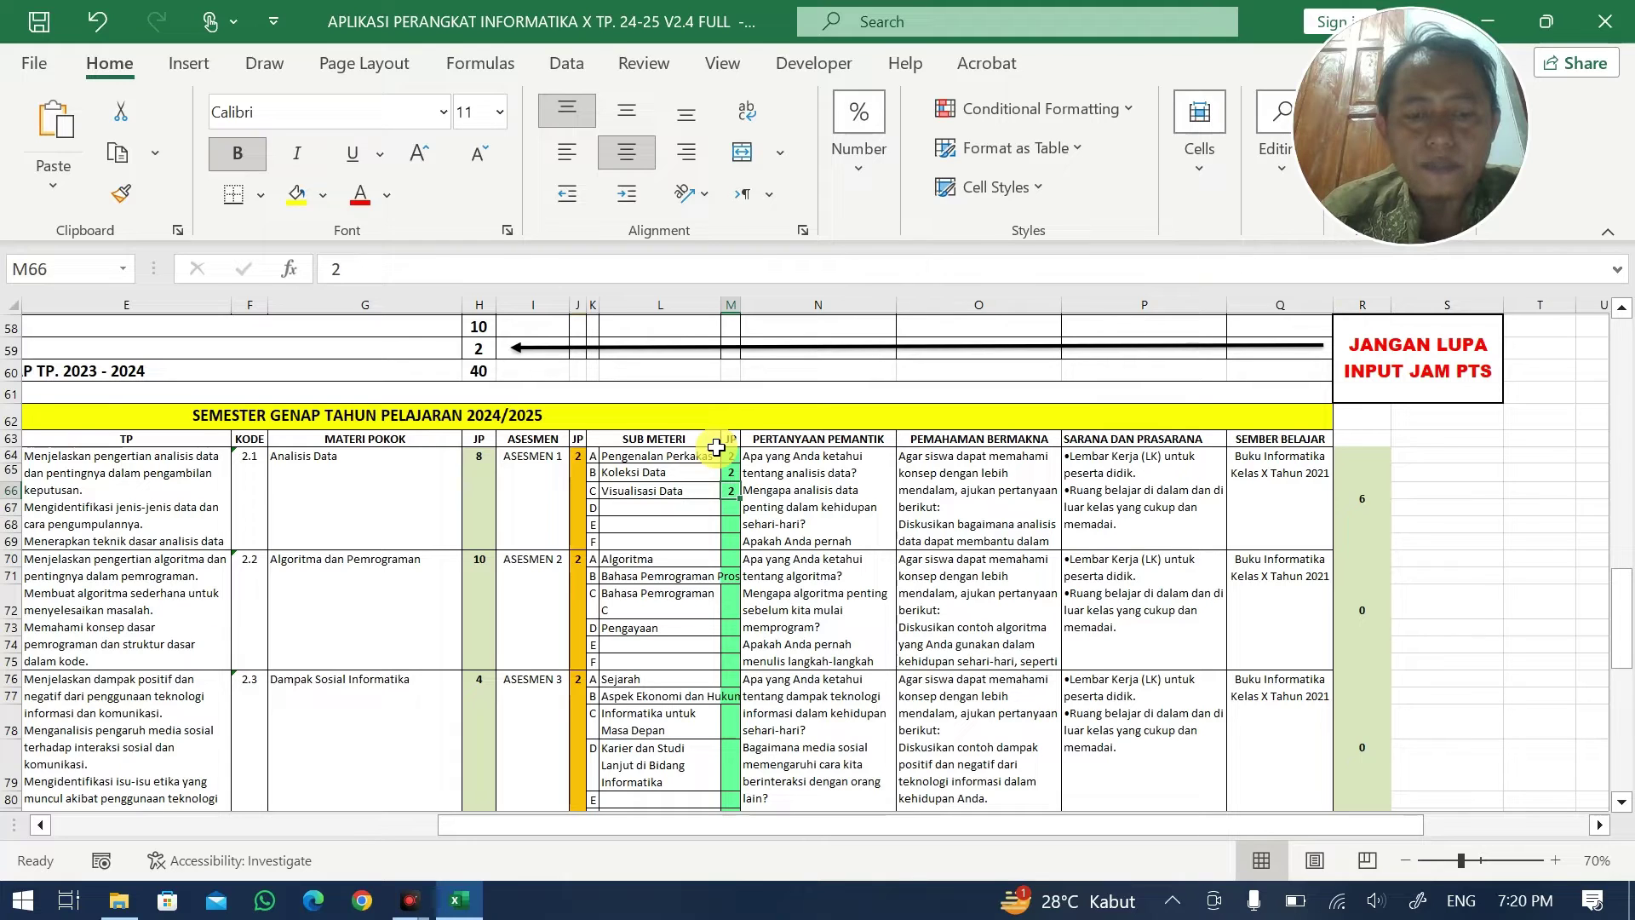
- Try 6 as the JP of Visualisasi Data, and set Visualisasi Data and Koleksi Data to 3 each
{"action": "type", "text": "6"}
{"action": "key", "text": "Return"}
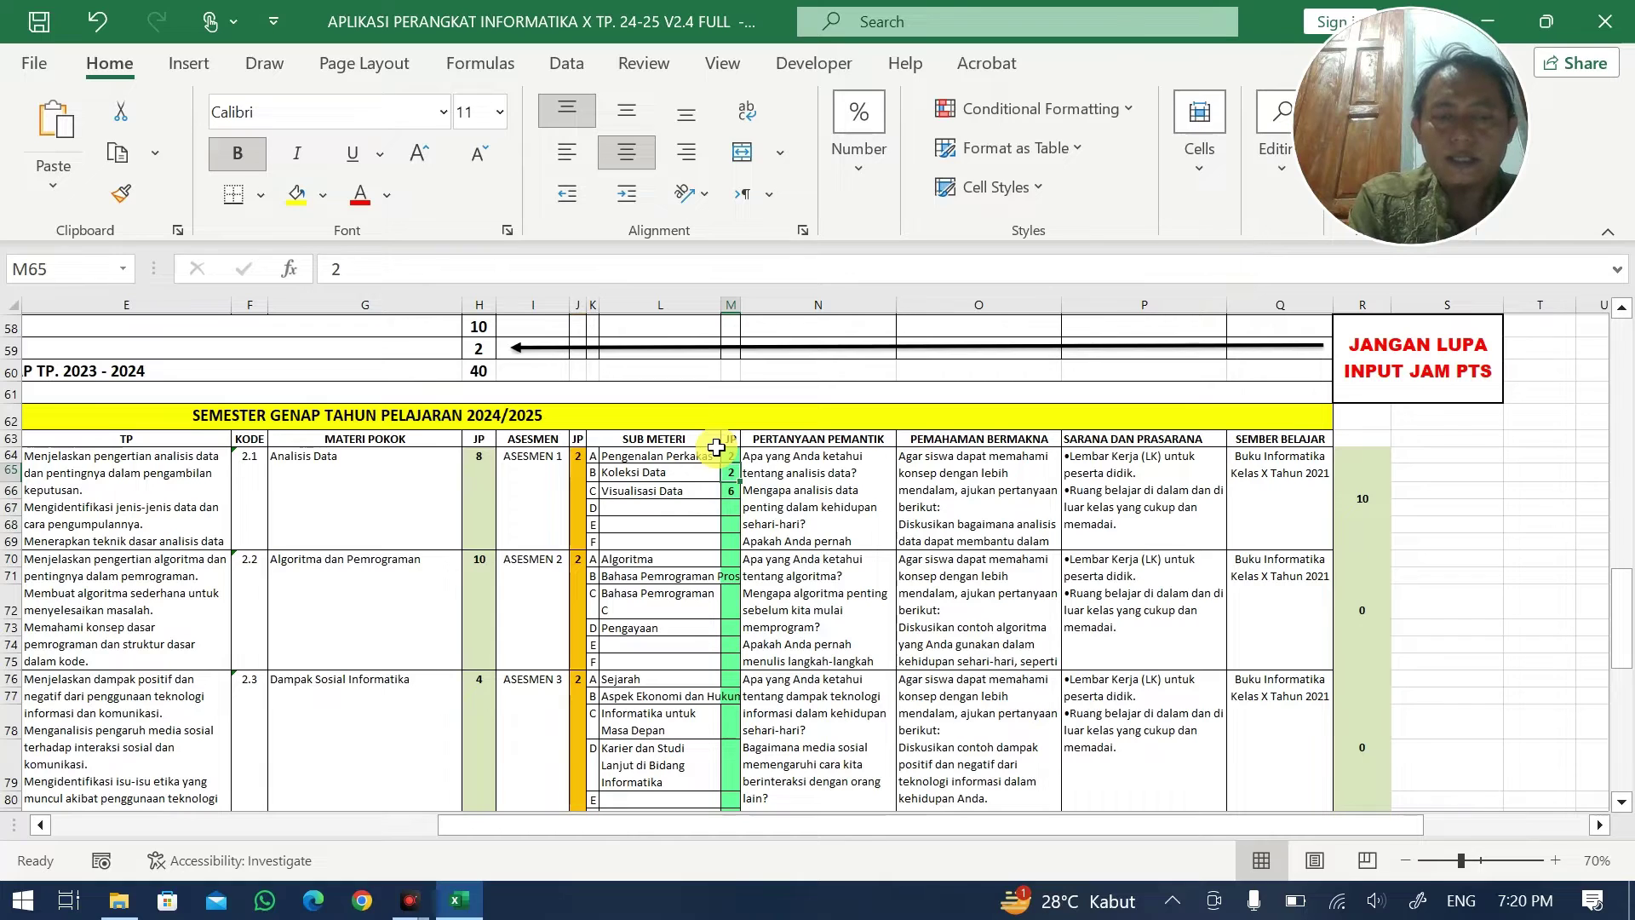
{"action": "type", "text": "3"}
{"action": "key", "text": "Return"}
{"action": "type", "text": "3"}
{"action": "key", "text": "Return"}
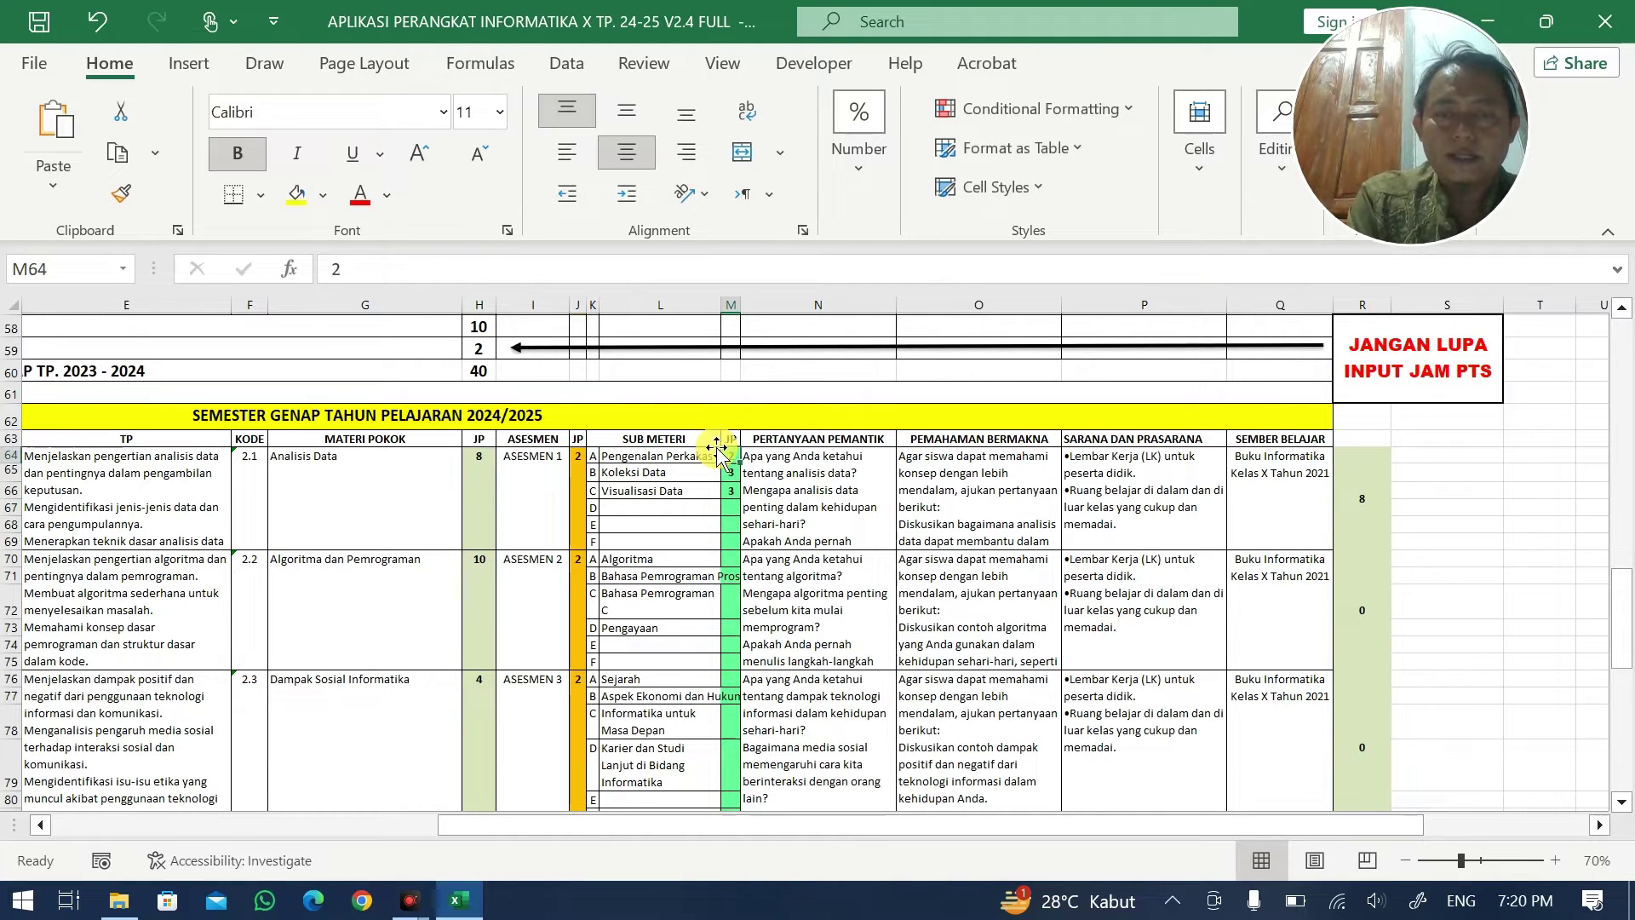
- Set the JP of Koleksi Data under Analisis Data to 2
{"action": "key", "text": "Return"}
{"action": "type", "text": "2"}
{"action": "key", "text": "Return"}
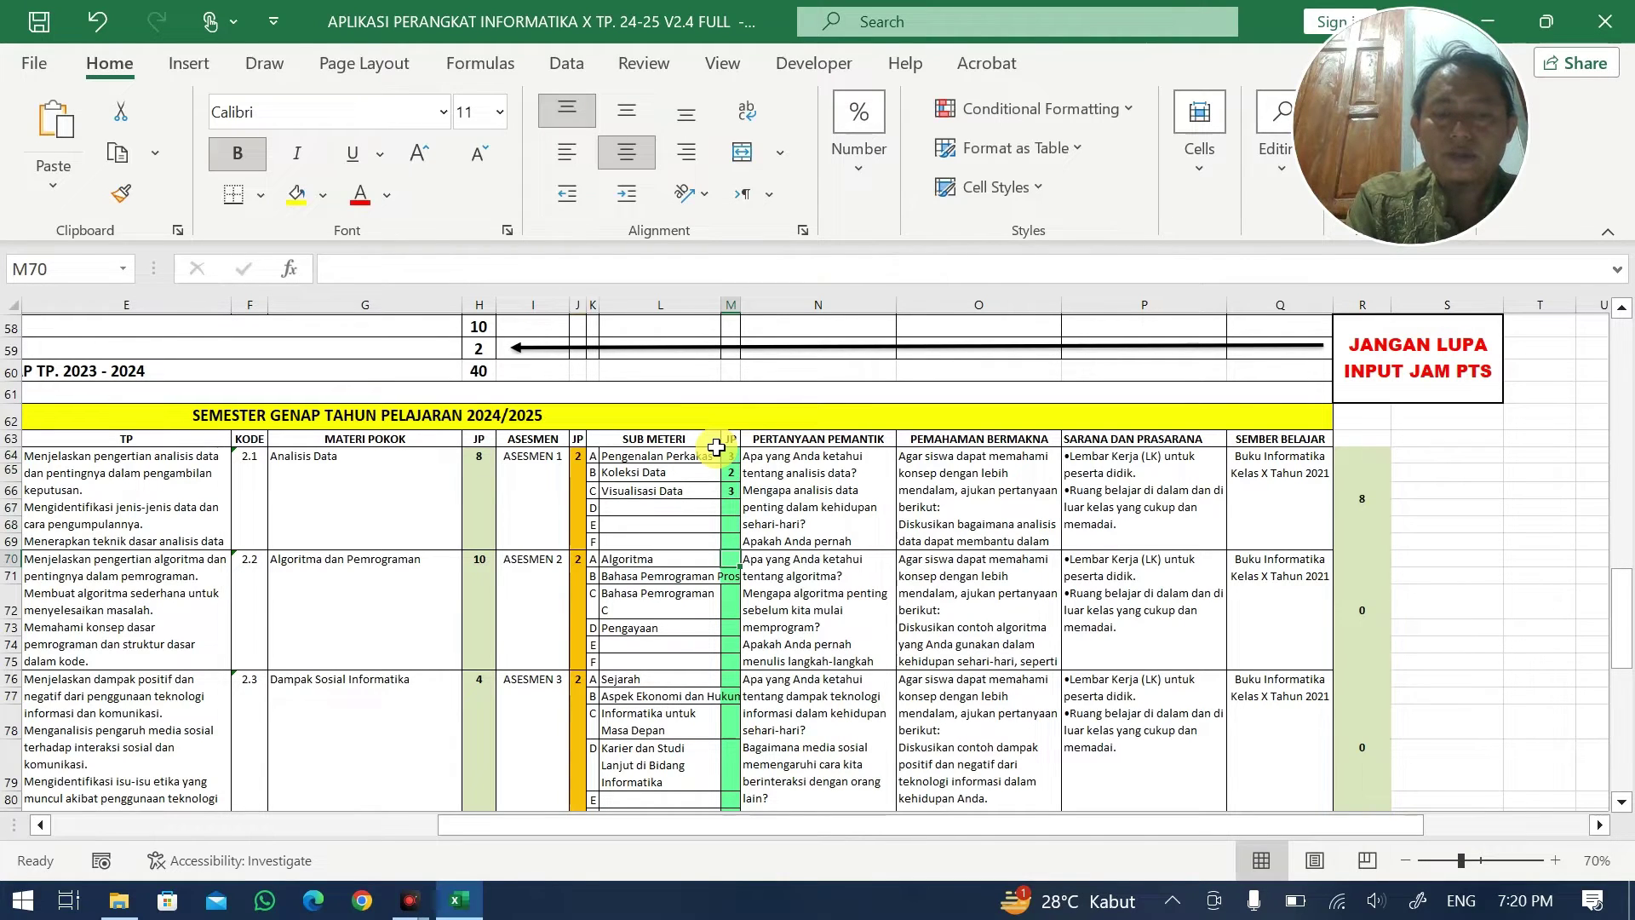
- Set the JP of the four Algoritma dan Pemrograman sub-materials, A to D, to 2 each
{"action": "type", "text": "2"}
{"action": "key", "text": "Return"}
{"action": "type", "text": "2"}
{"action": "key", "text": "Return"}
{"action": "type", "text": "2"}
{"action": "key", "text": "Return"}
{"action": "type", "text": "2"}
{"action": "key", "text": "Return"}
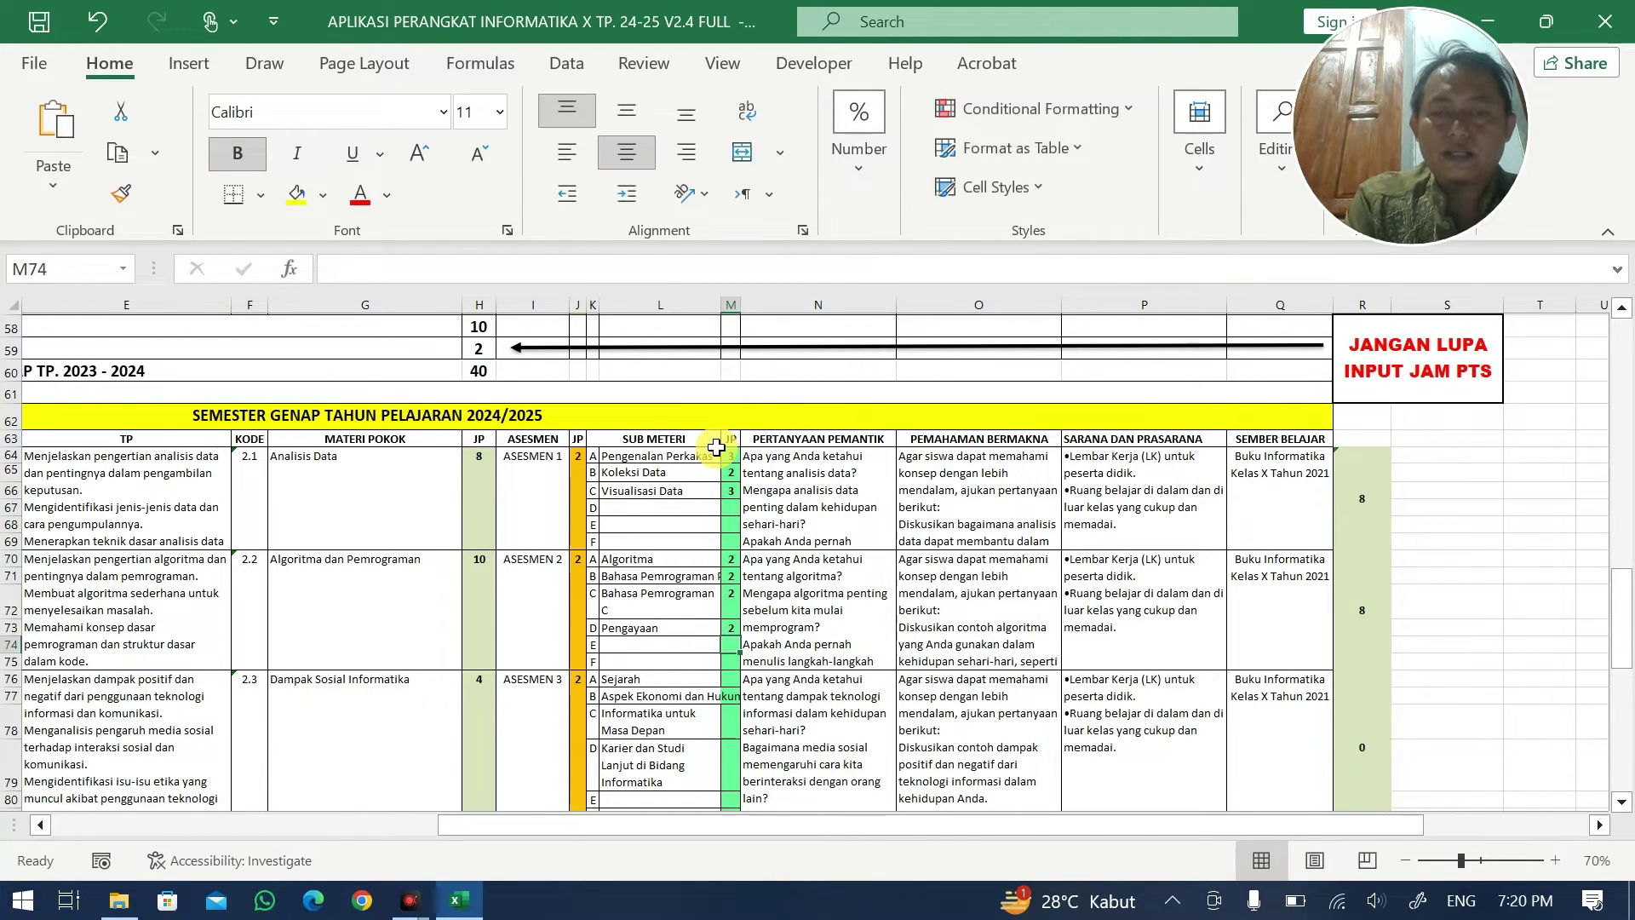
- Raise the JP of the Algoritma sub-material under Algoritma dan Pemrograman to 4
{"action": "key", "text": "Up"}
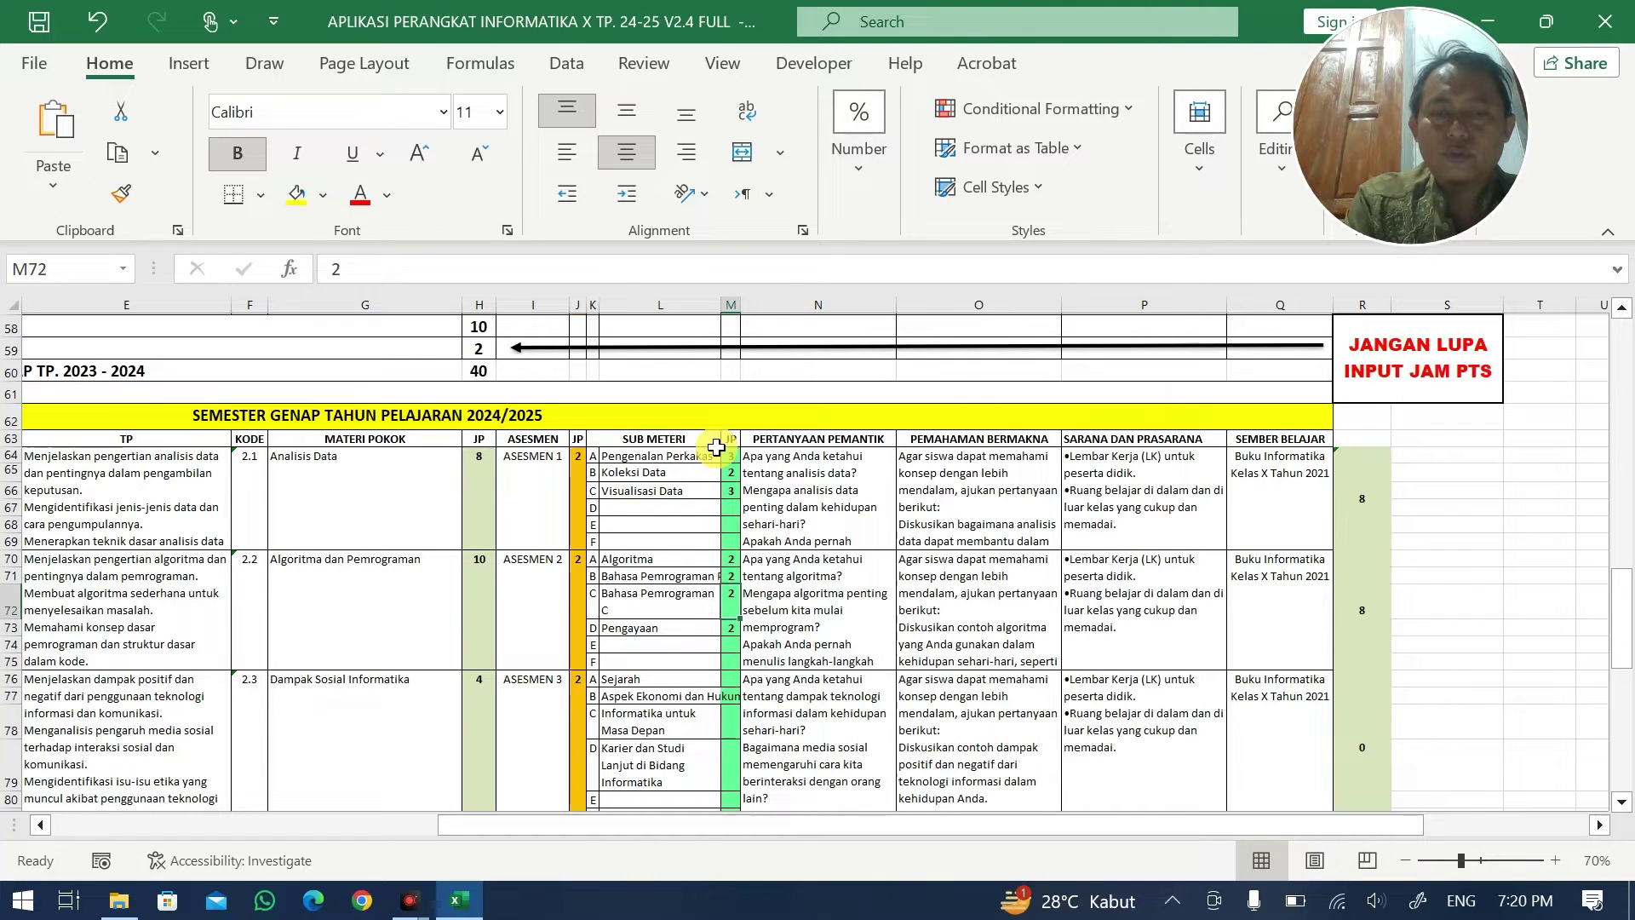
{"action": "key", "text": "Up"}
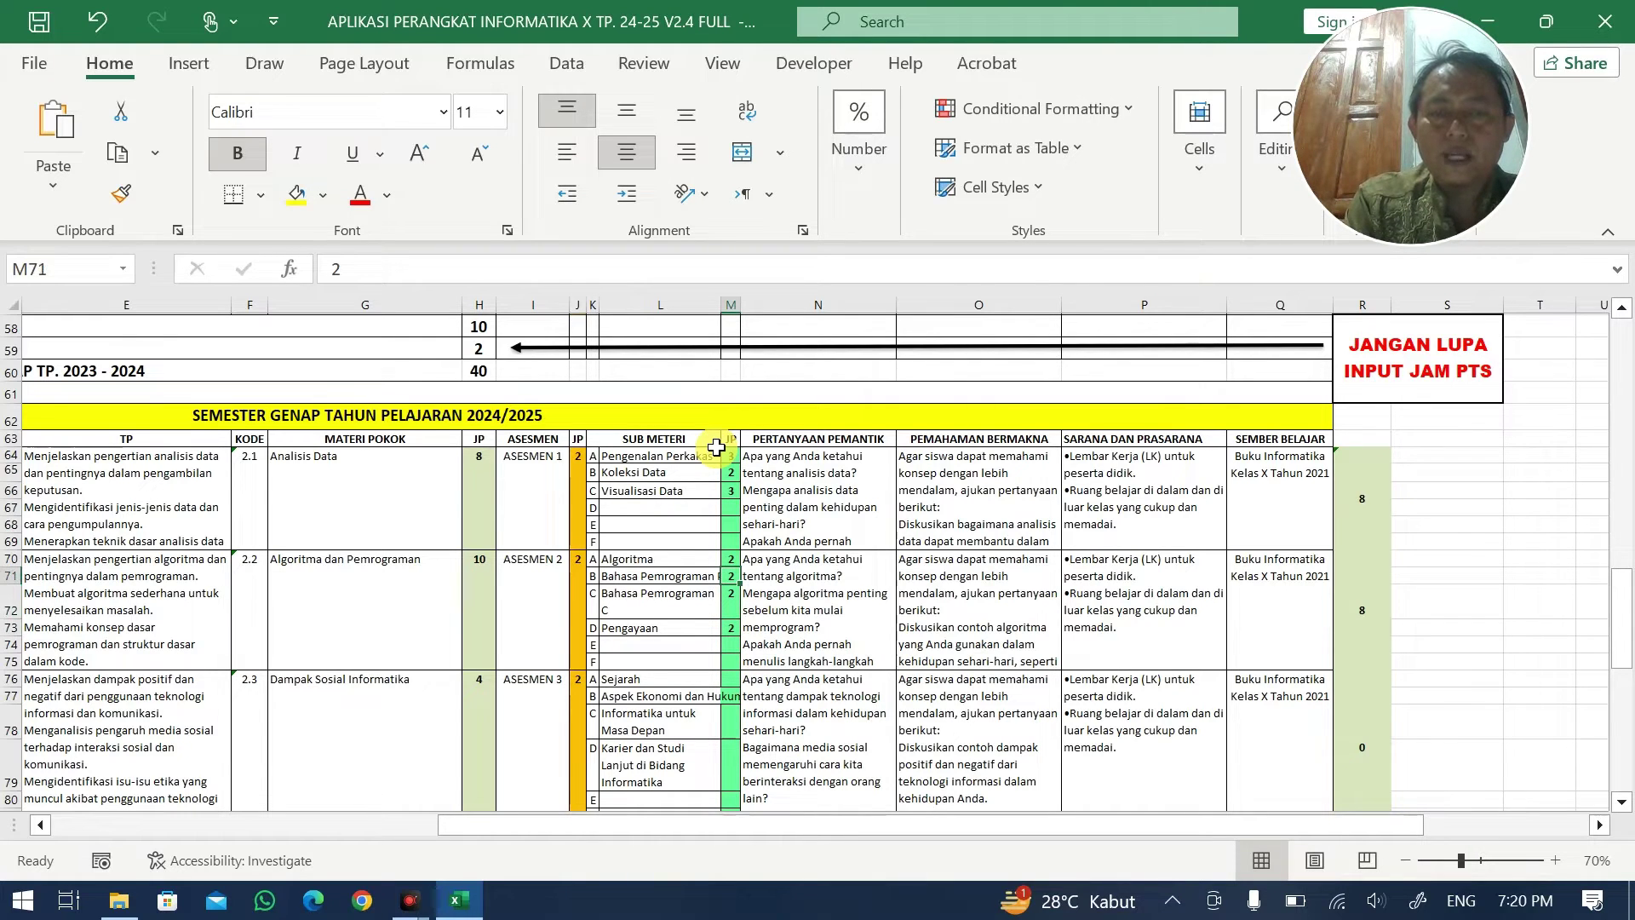
{"action": "key", "text": "Left"}
{"action": "key", "text": "Right"}
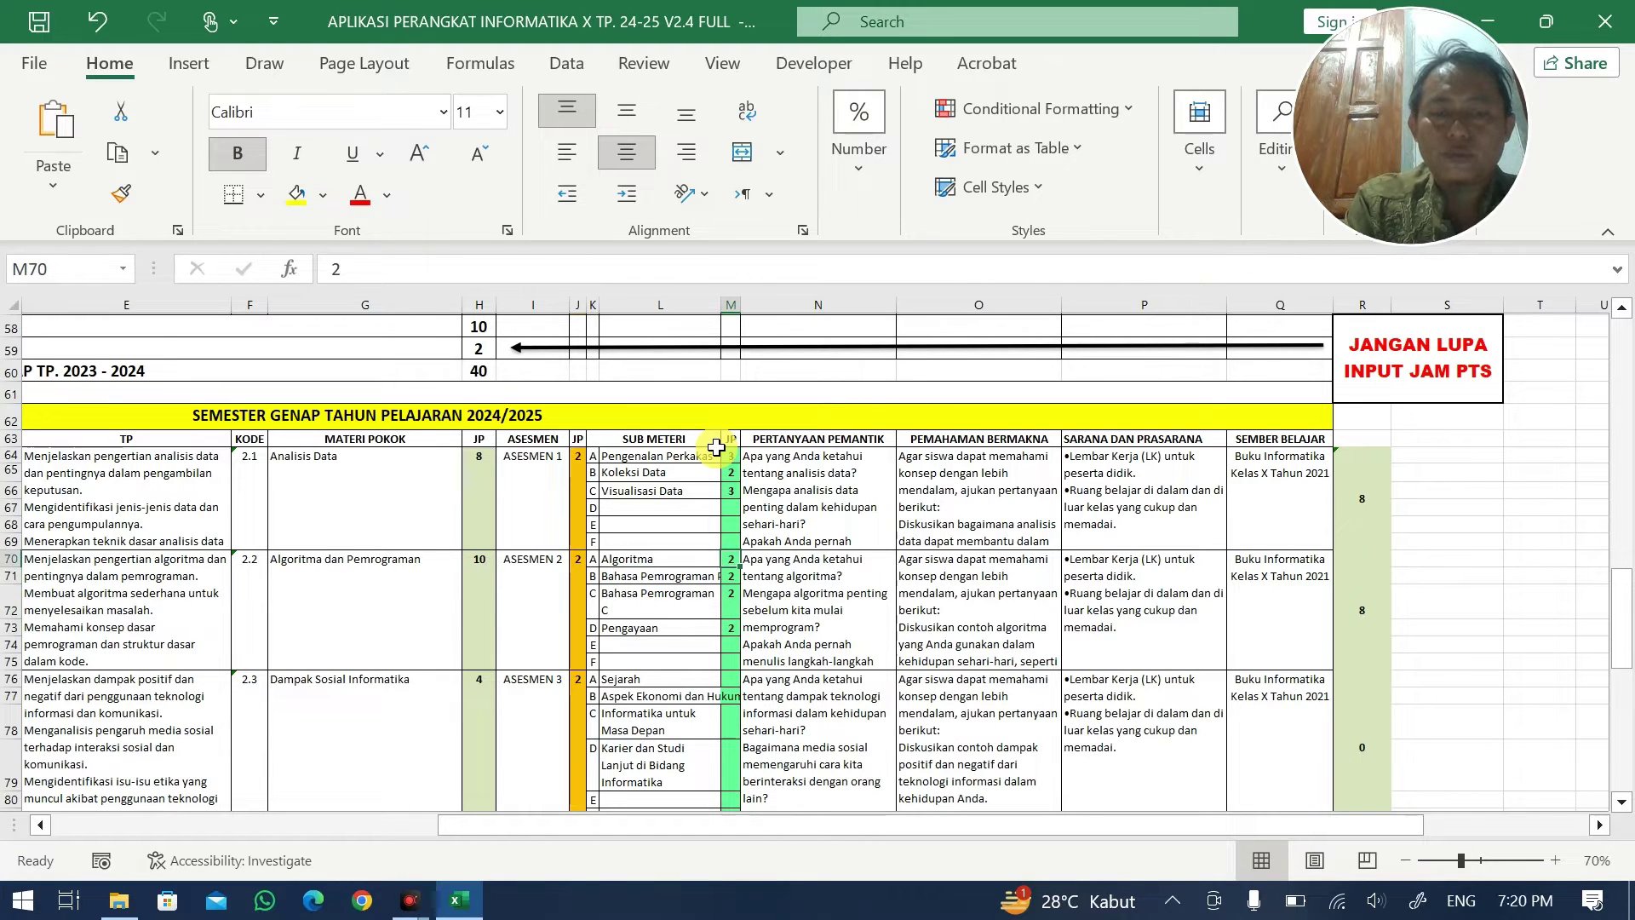
{"action": "type", "text": "4"}
{"action": "key", "text": "Return"}
{"action": "key", "text": "Down"}
{"action": "key", "text": "Down"}
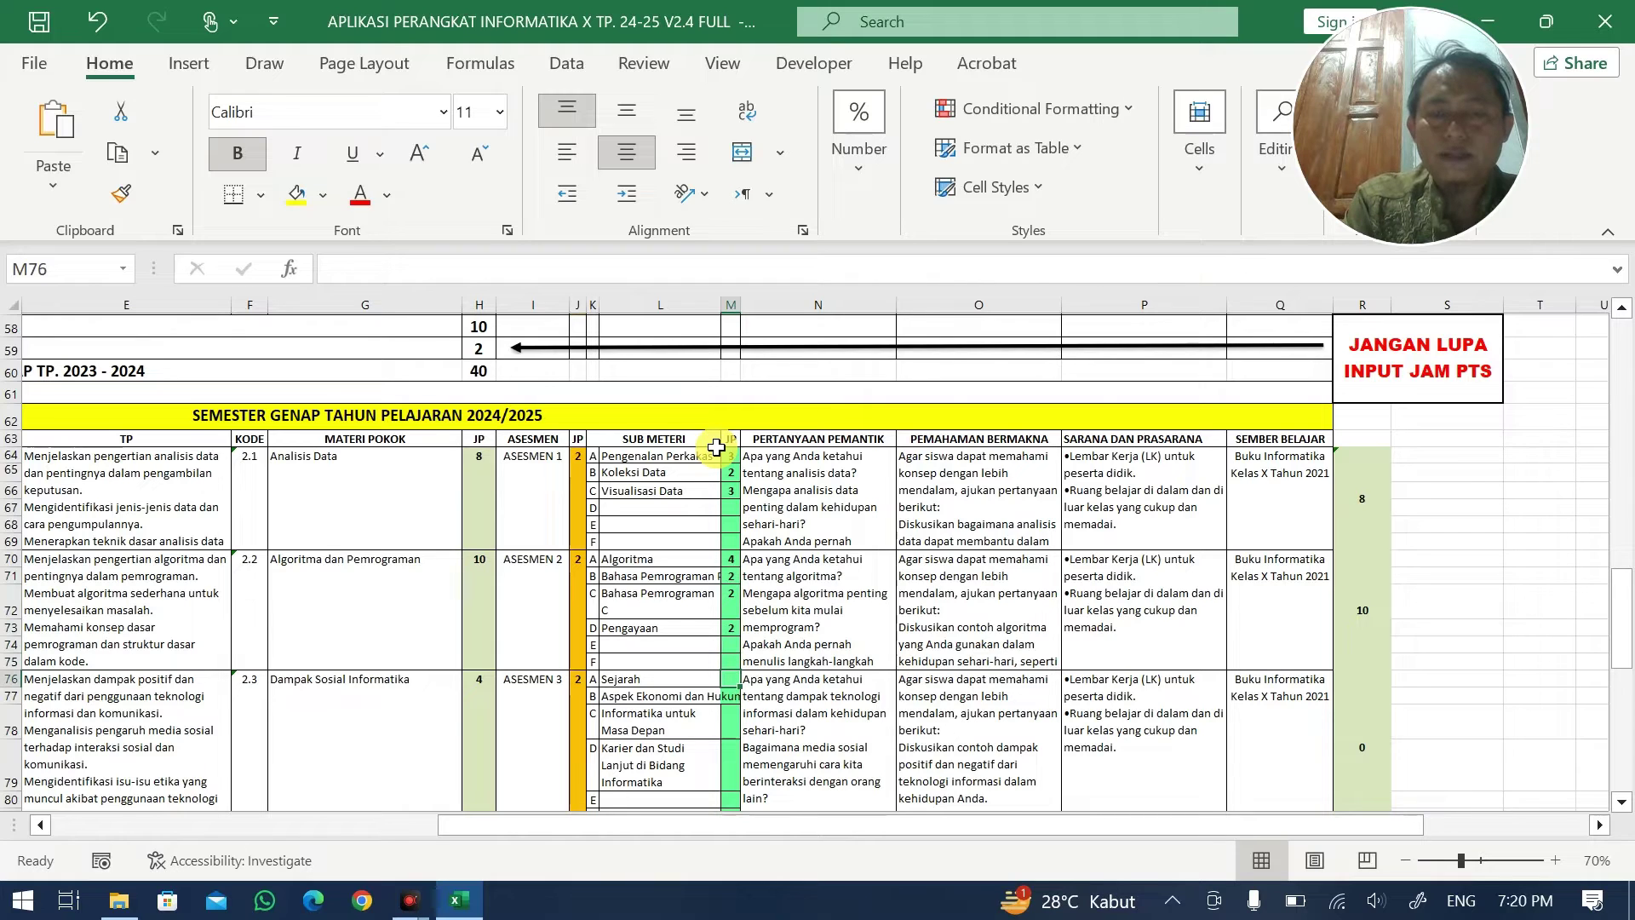
- Try 2 as the JP of each of the four Dampak Sosial Informatika sub-materials
{"action": "type", "text": "2"}
{"action": "key", "text": "Return"}
{"action": "type", "text": "2"}
{"action": "key", "text": "Return"}
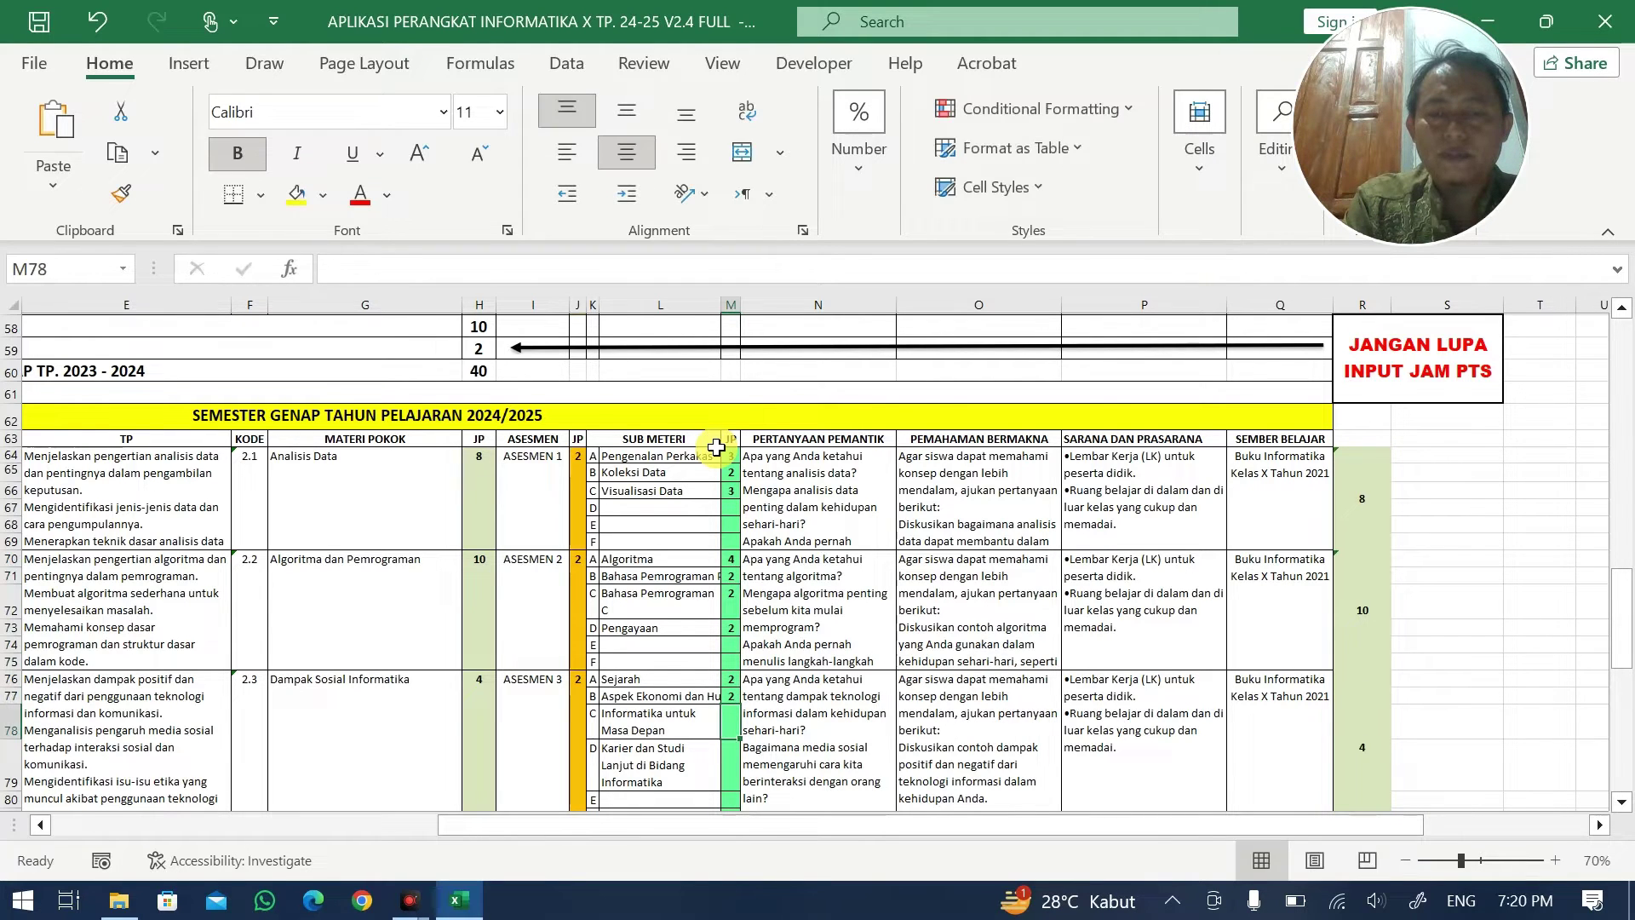
{"action": "type", "text": "2"}
{"action": "key", "text": "Return"}
{"action": "type", "text": "2"}
{"action": "key", "text": "Return"}
- Set the JP of Dampak Sosial Informatika sub-materials A to D to 1 each and leave the JP of row E empty
{"action": "key", "text": "Up"}
{"action": "key", "text": "Up"}
{"action": "key", "text": "Up"}
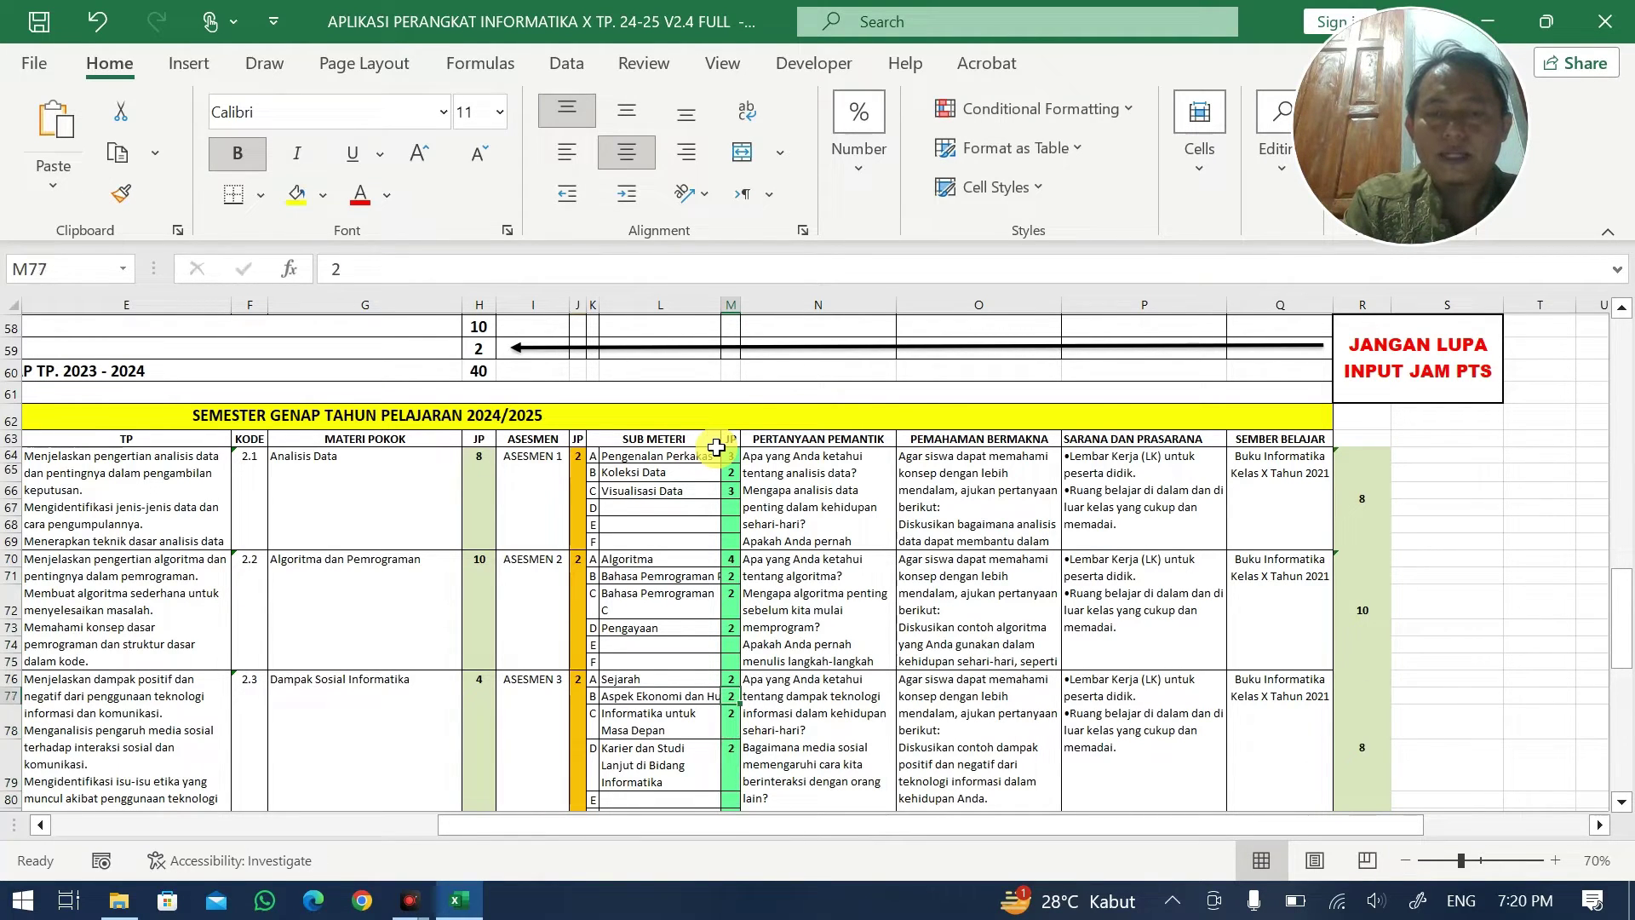
{"action": "type", "text": "1 1 1 1 1"}
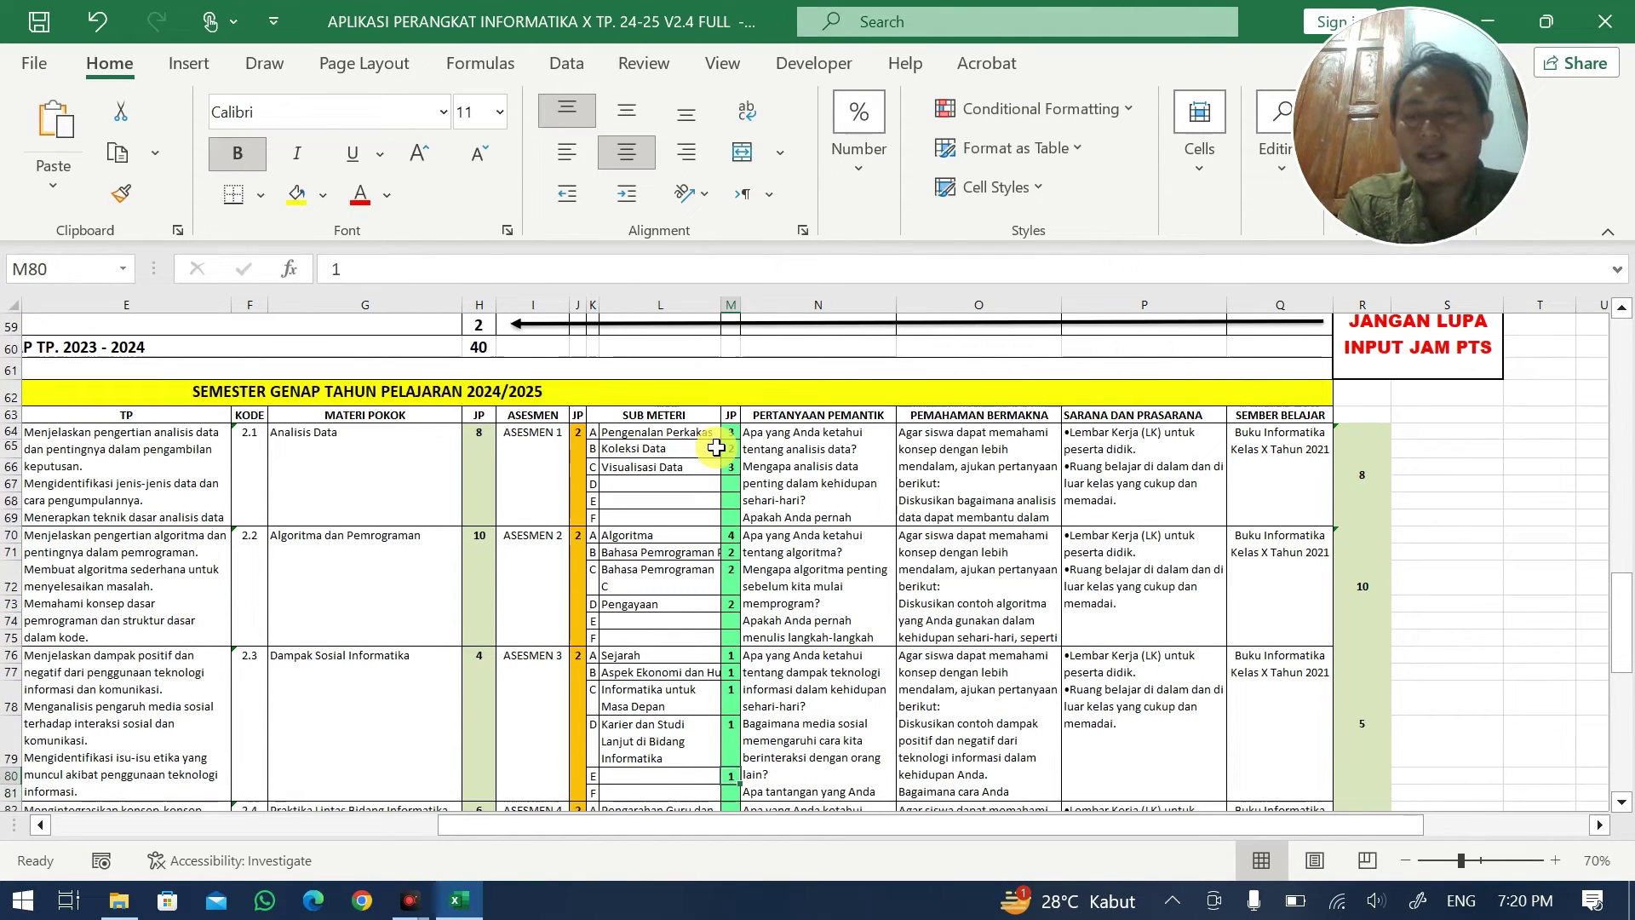
{"action": "key", "text": "Delete"}
{"action": "key", "text": "Up"}
- Compare the sub-material hour sums of topics 2.1 to 2.3 with the topics' own JP values
{"action": "scroll", "coordinate": [717, 448], "scroll_direction": "down", "scroll_amount": 2}
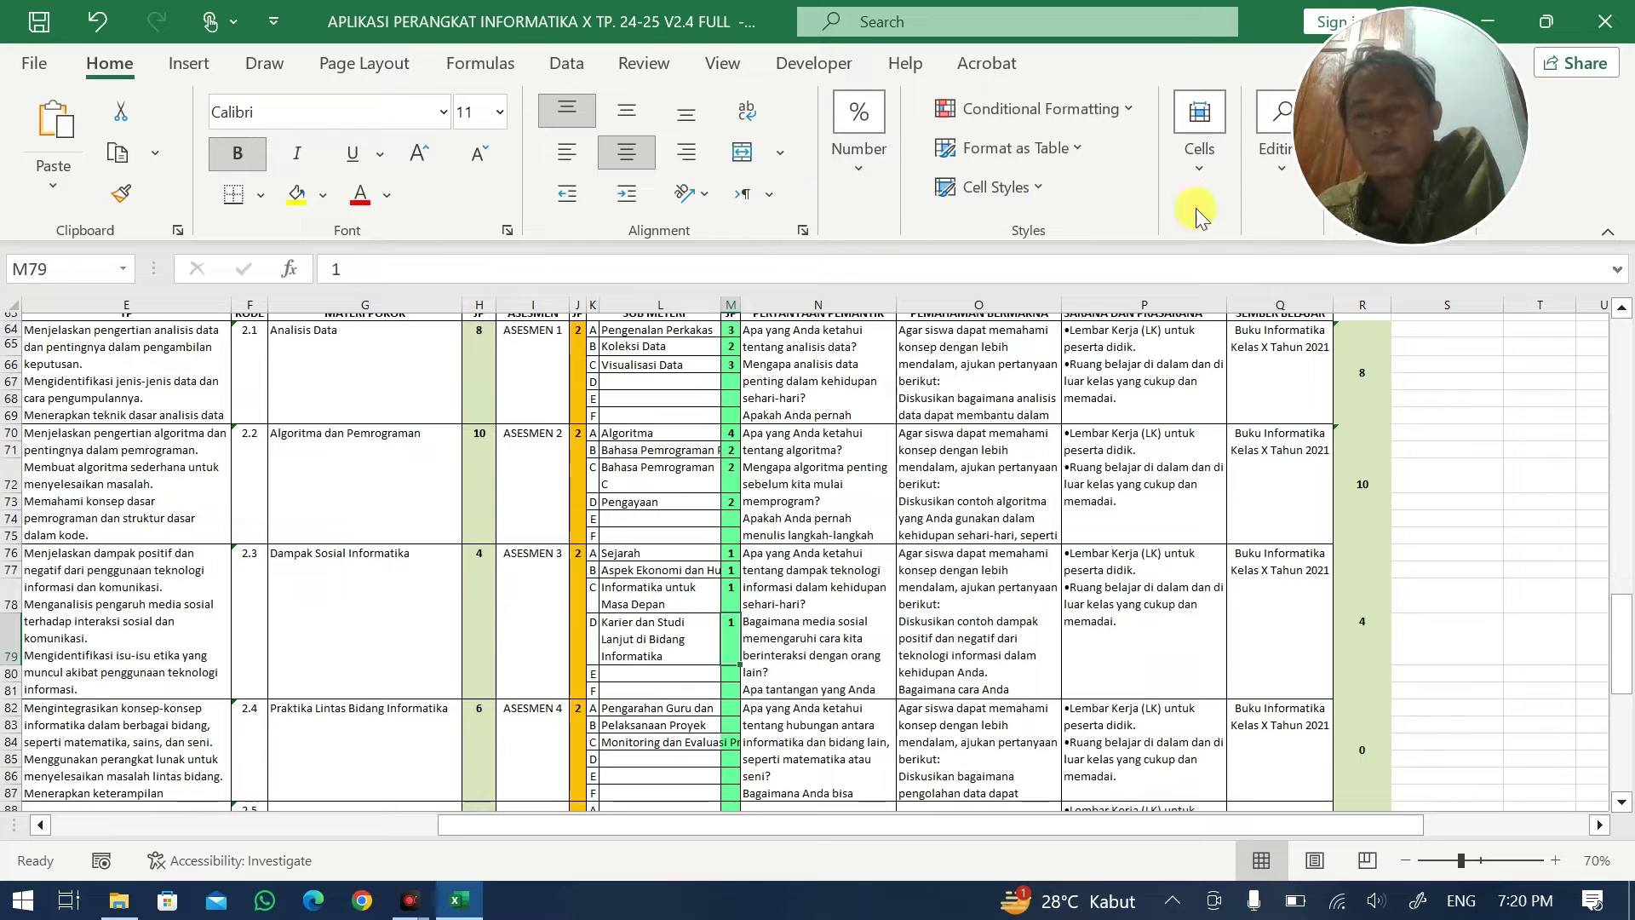
{"action": "left_click_drag", "start_coordinate": [1376, 366], "coordinate": [1381, 629]}
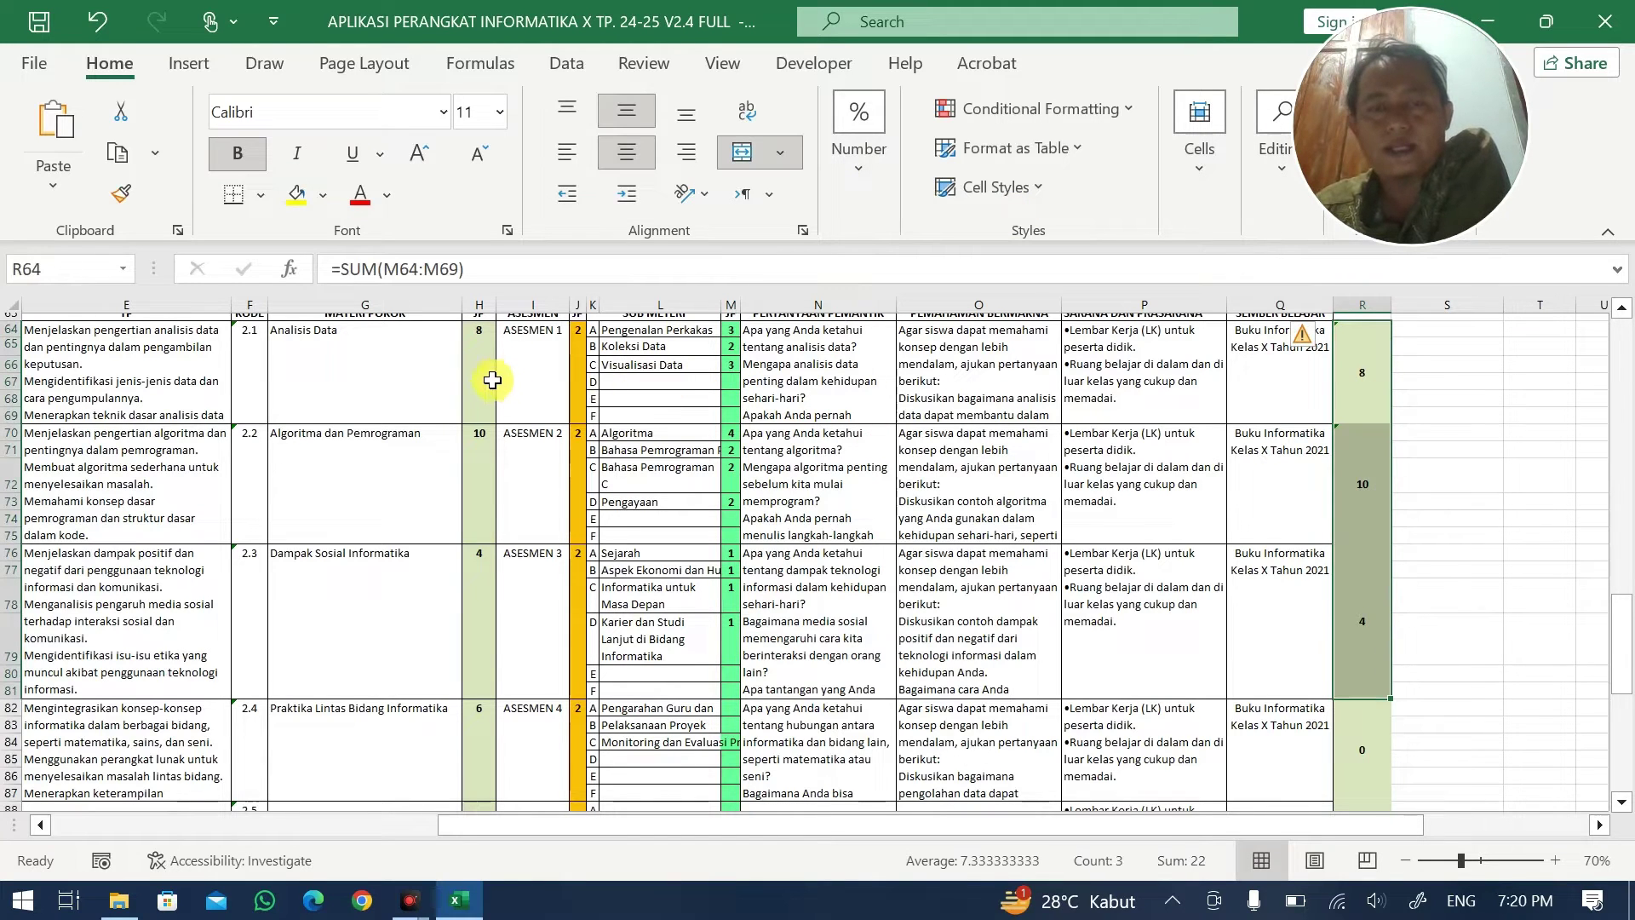
{"action": "left_click_drag", "start_coordinate": [487, 375], "coordinate": [498, 558]}
- Set the JP of the three Praktika Lintas Bidang Informatika sub-materials, A to C, to 2 each
{"action": "scroll", "coordinate": [805, 609], "scroll_direction": "down", "scroll_amount": 2}
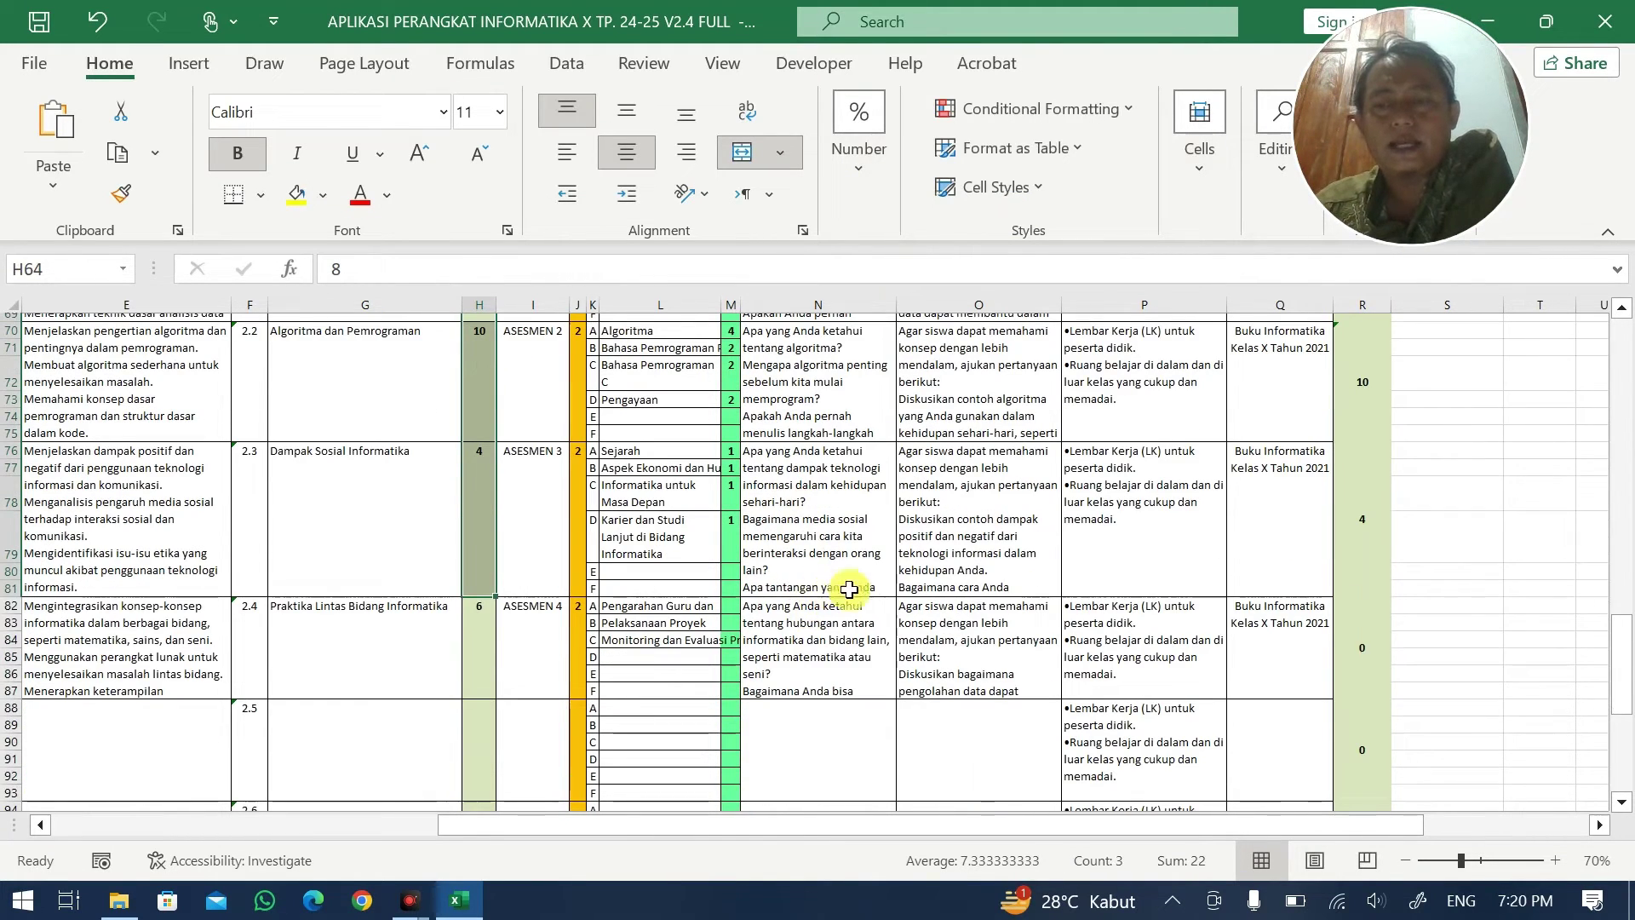
{"action": "left_click", "coordinate": [732, 606]}
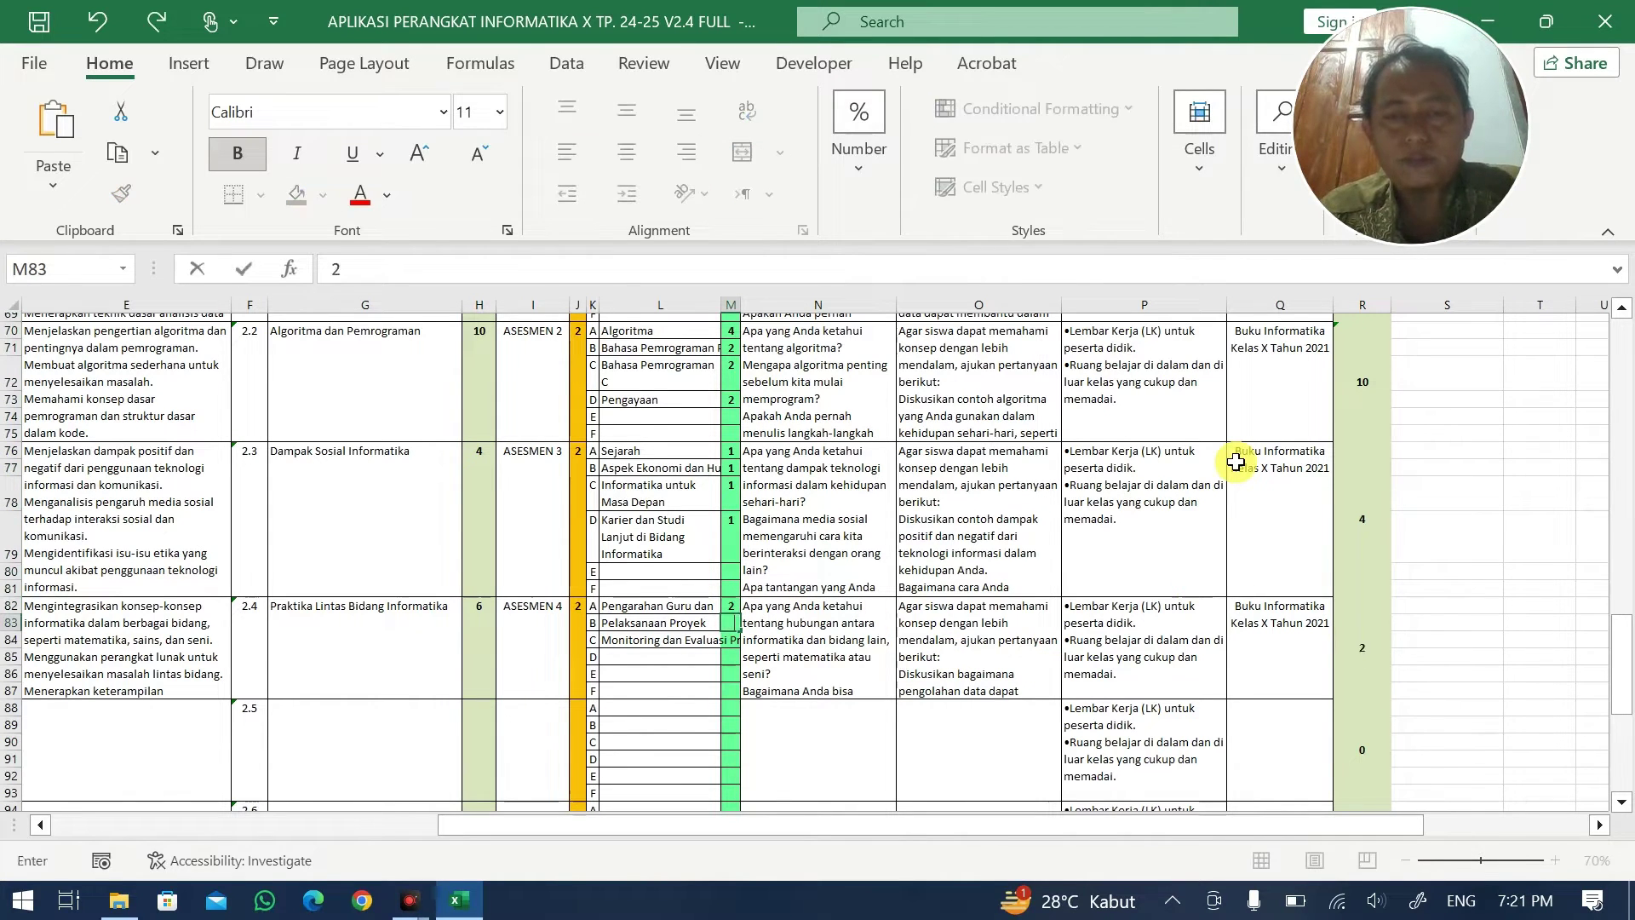
{"action": "type", "text": "2"}
{"action": "key", "text": "Return"}
{"action": "type", "text": "2"}
{"action": "key", "text": "Return"}
{"action": "type", "text": "2"}
{"action": "key", "text": "Return"}
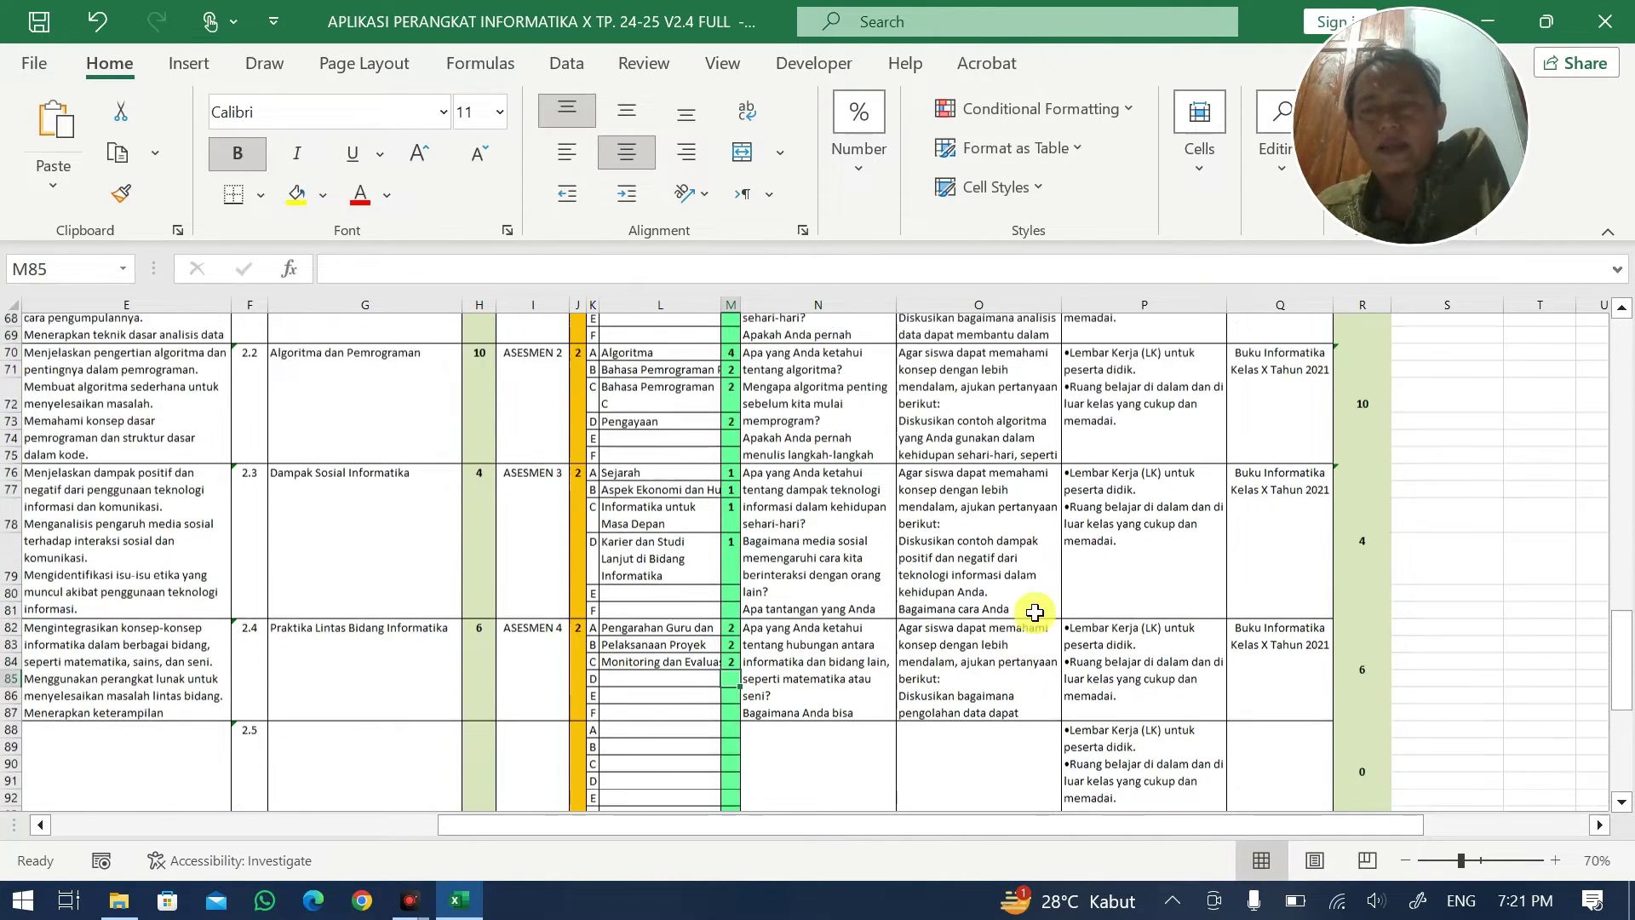
- Return to the workbook's home menu and open the PROSEM 1 semester program
{"action": "scroll", "coordinate": [1034, 621], "scroll_direction": "down", "scroll_amount": 10}
{"action": "scroll", "coordinate": [1187, 584], "scroll_direction": "up", "scroll_amount": 20}
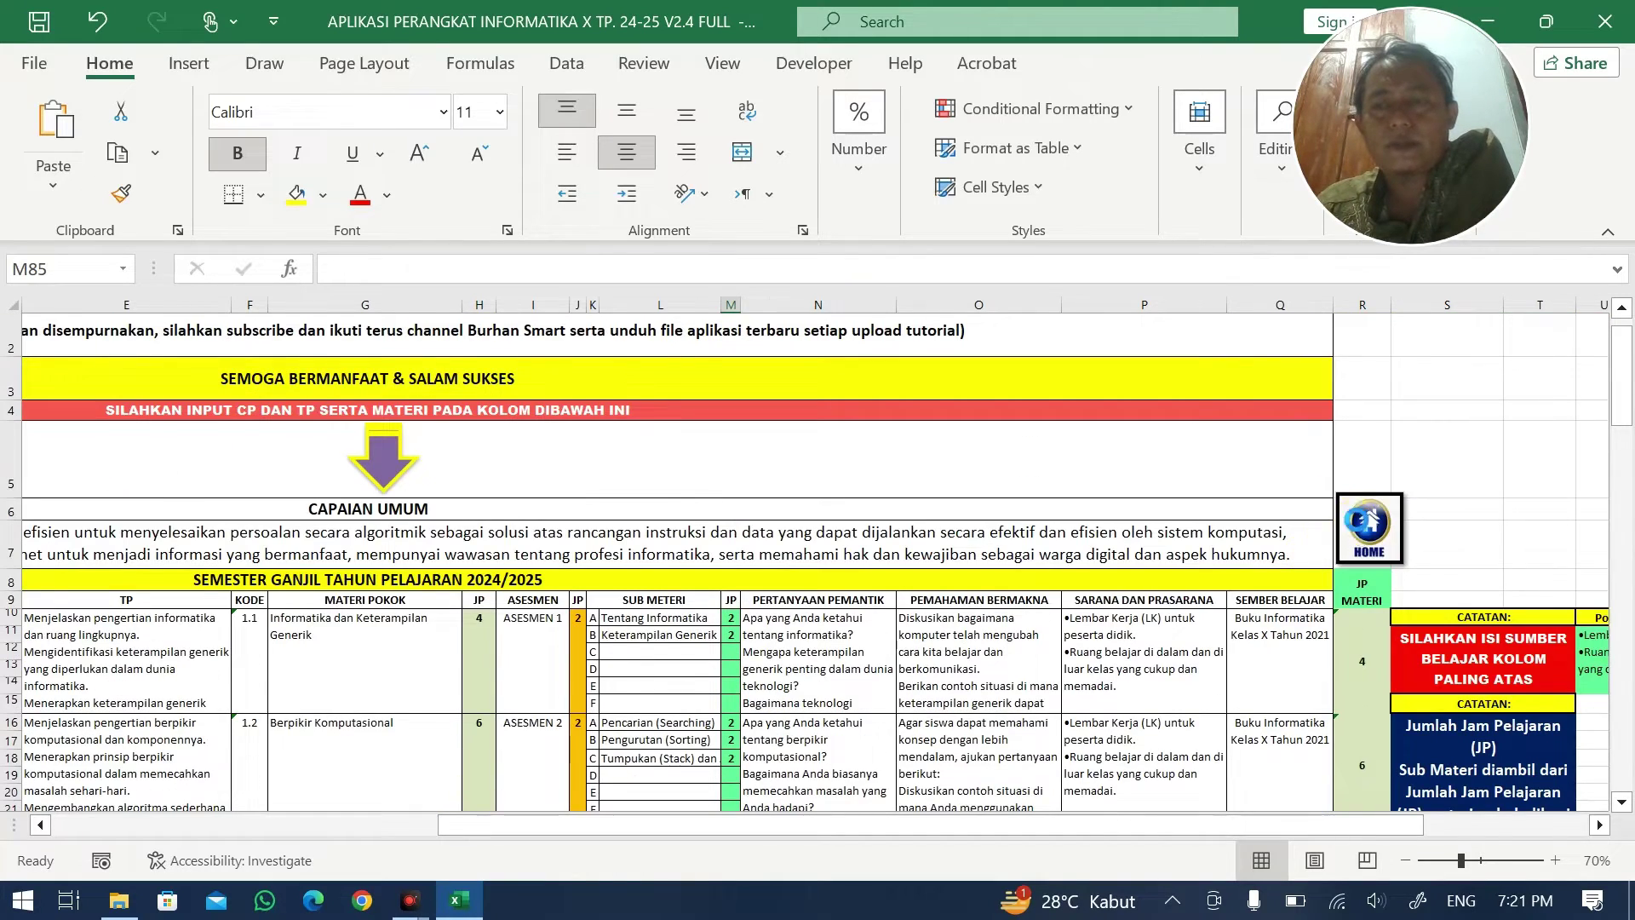
{"action": "left_click", "coordinate": [1361, 521]}
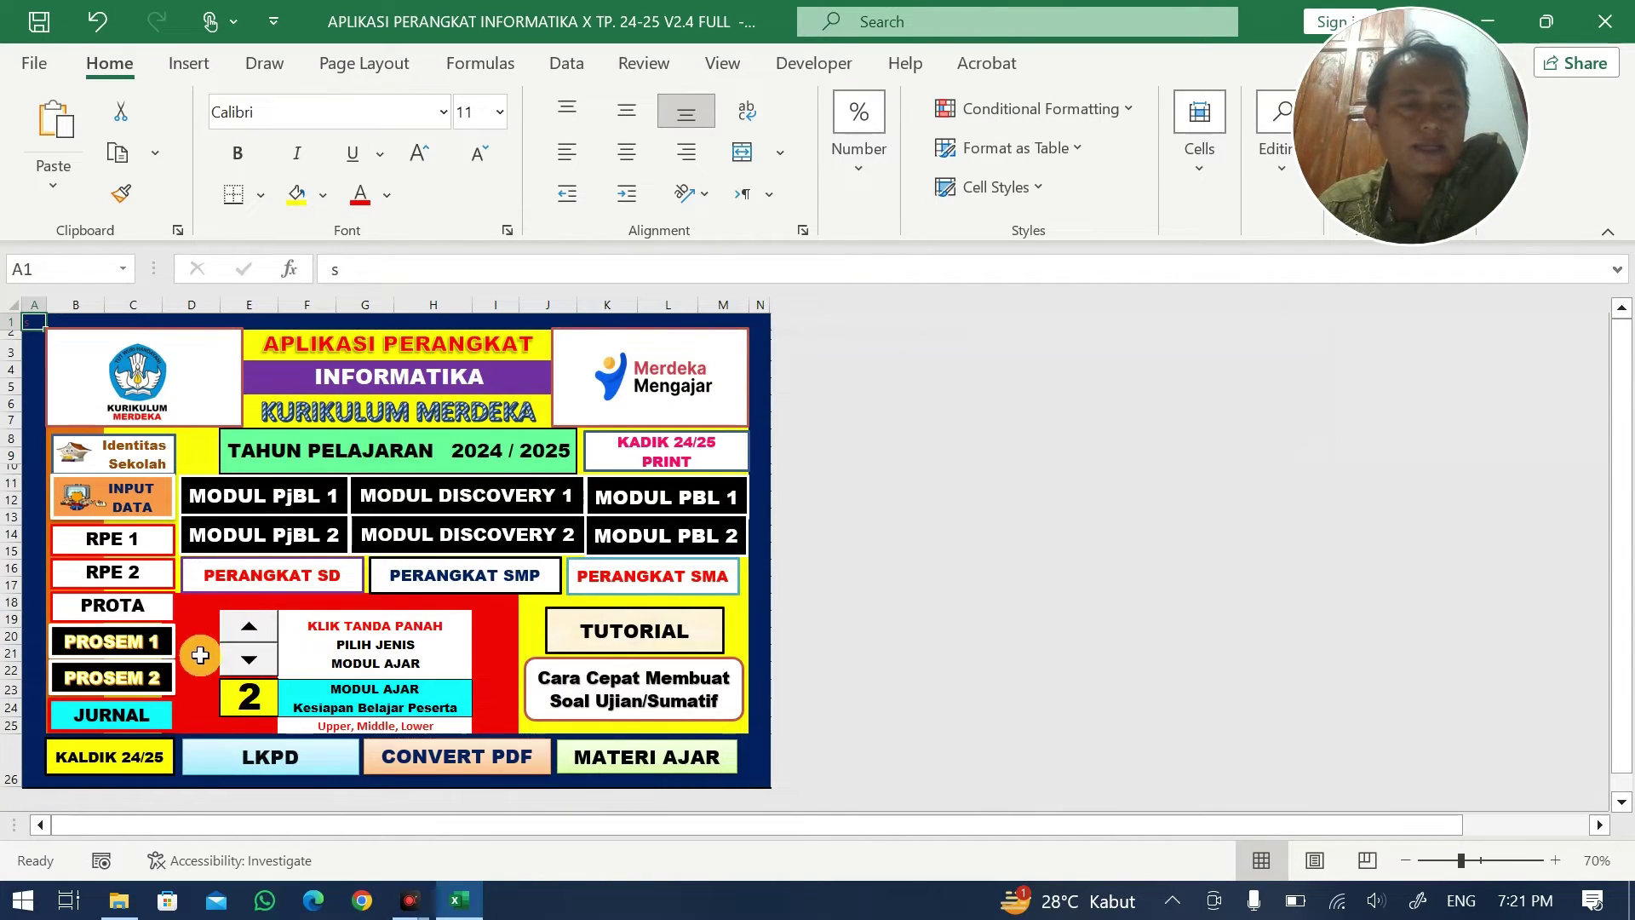
{"action": "left_click", "coordinate": [106, 656]}
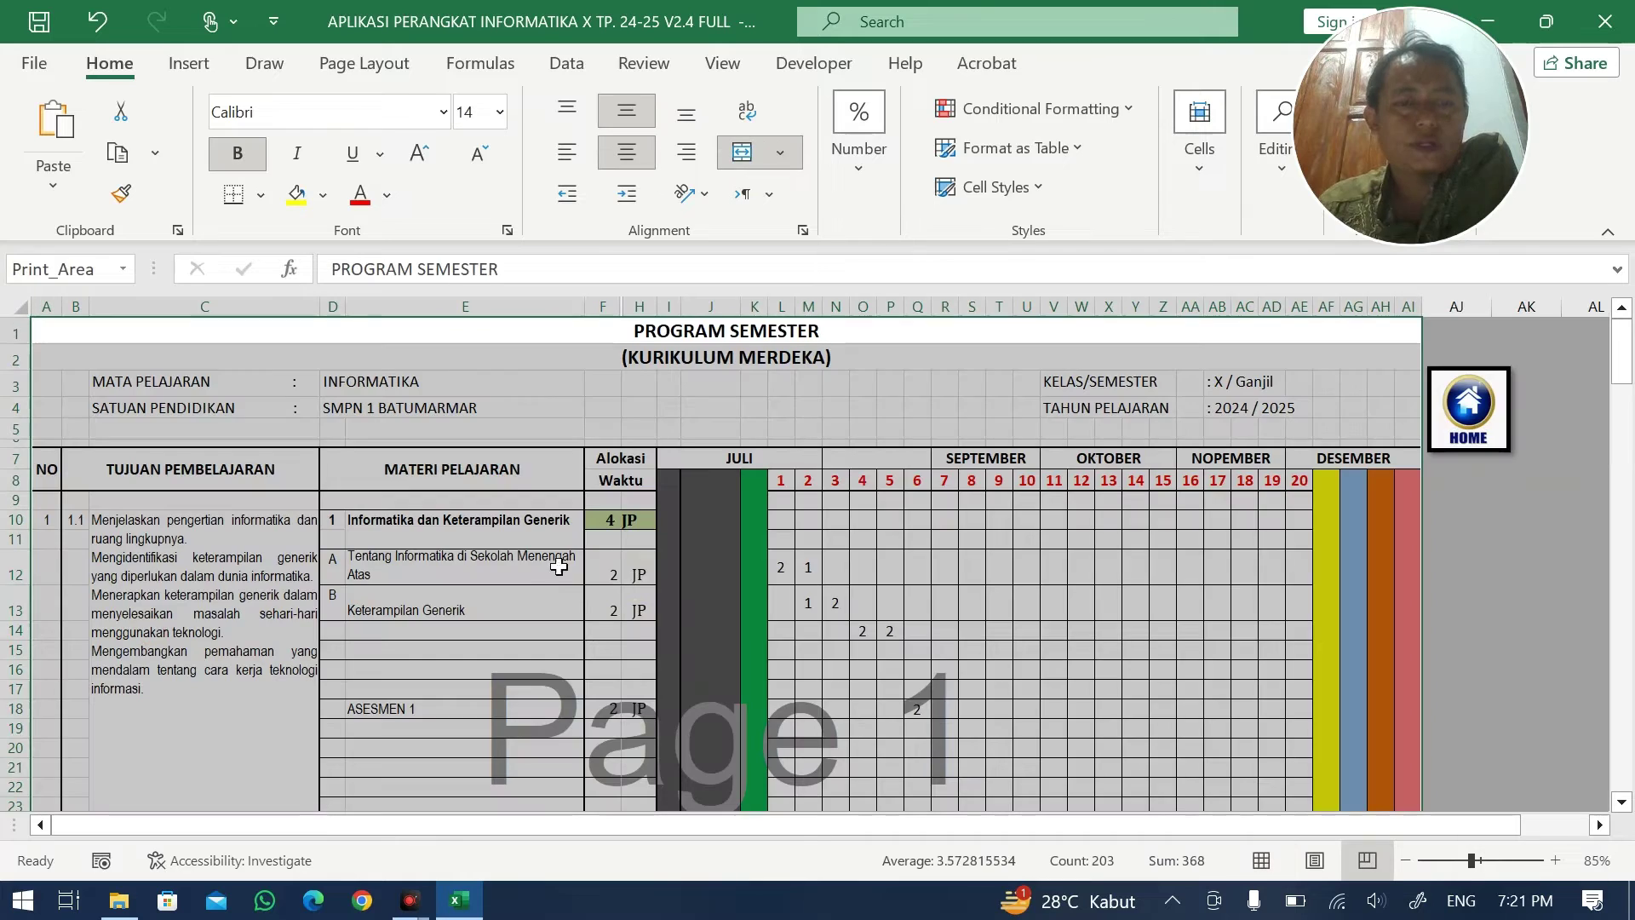
- Clear the existing hour entries from the weekly grid of the Semester Ganjil program
{"action": "left_click", "coordinate": [793, 570]}
{"action": "left_click_drag", "start_coordinate": [793, 570], "coordinate": [1281, 730]}
{"action": "scroll", "coordinate": [1005, 584], "scroll_direction": "up", "scroll_amount": 20}
{"action": "left_click", "coordinate": [1027, 480]}
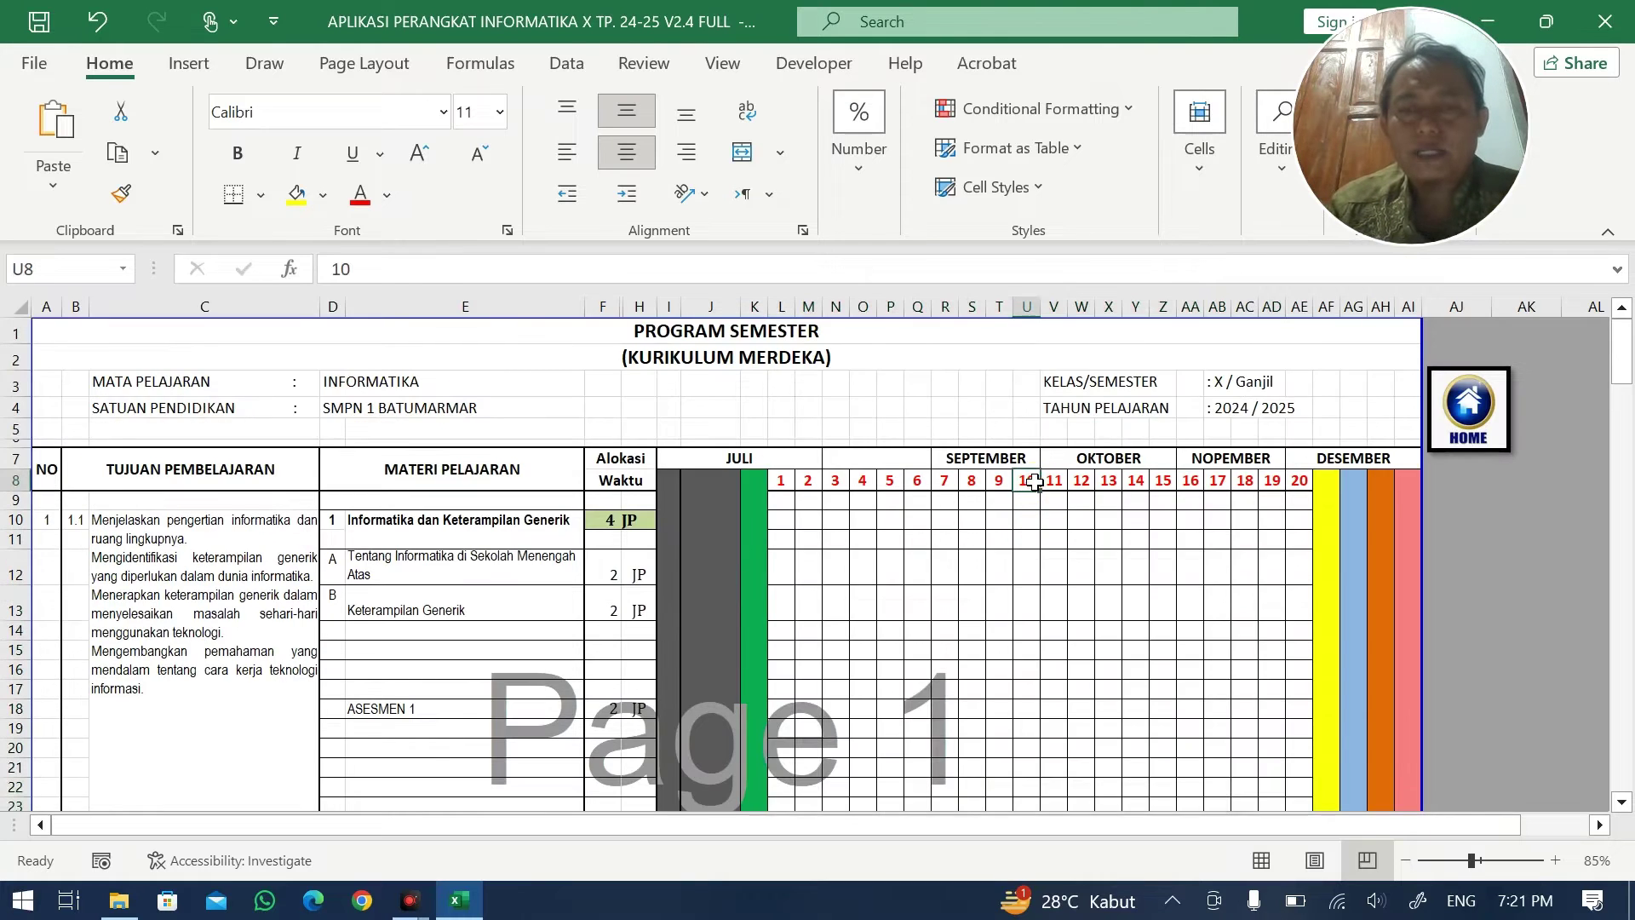
- Examine the Semester Ganjil program from its first topic down to the JP total and signature block
{"action": "scroll", "coordinate": [1030, 605], "scroll_direction": "down", "scroll_amount": 3}
{"action": "scroll", "coordinate": [1043, 562], "scroll_direction": "up", "scroll_amount": 1}
{"action": "scroll", "coordinate": [1043, 562], "scroll_direction": "up", "scroll_amount": 1}
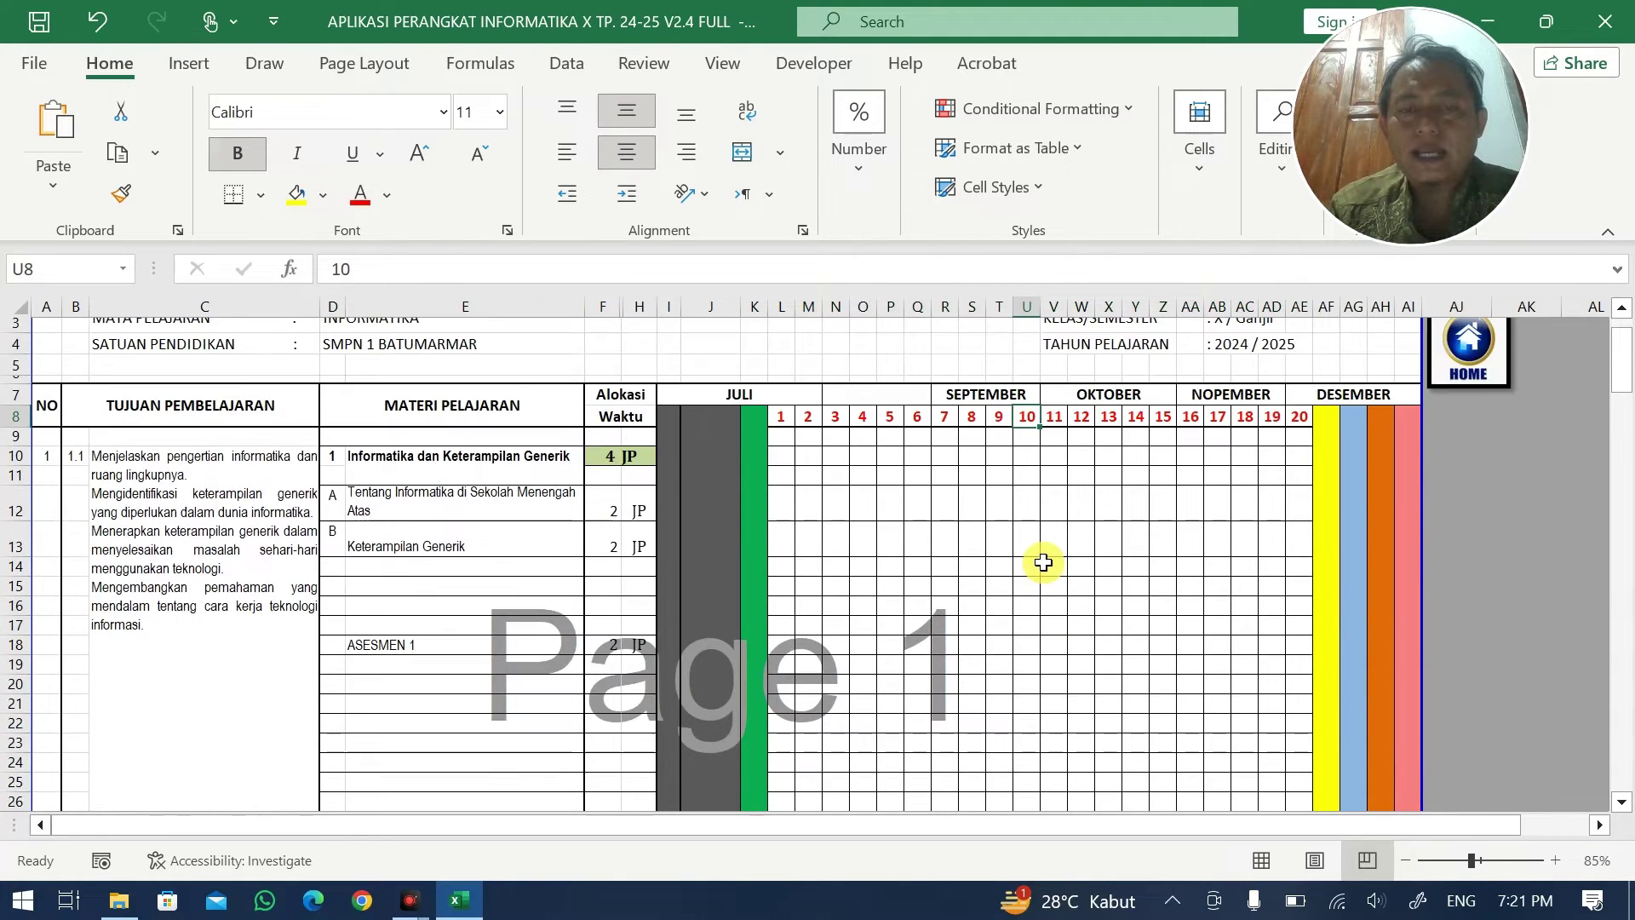
{"action": "scroll", "coordinate": [1043, 562], "scroll_direction": "down", "scroll_amount": 8}
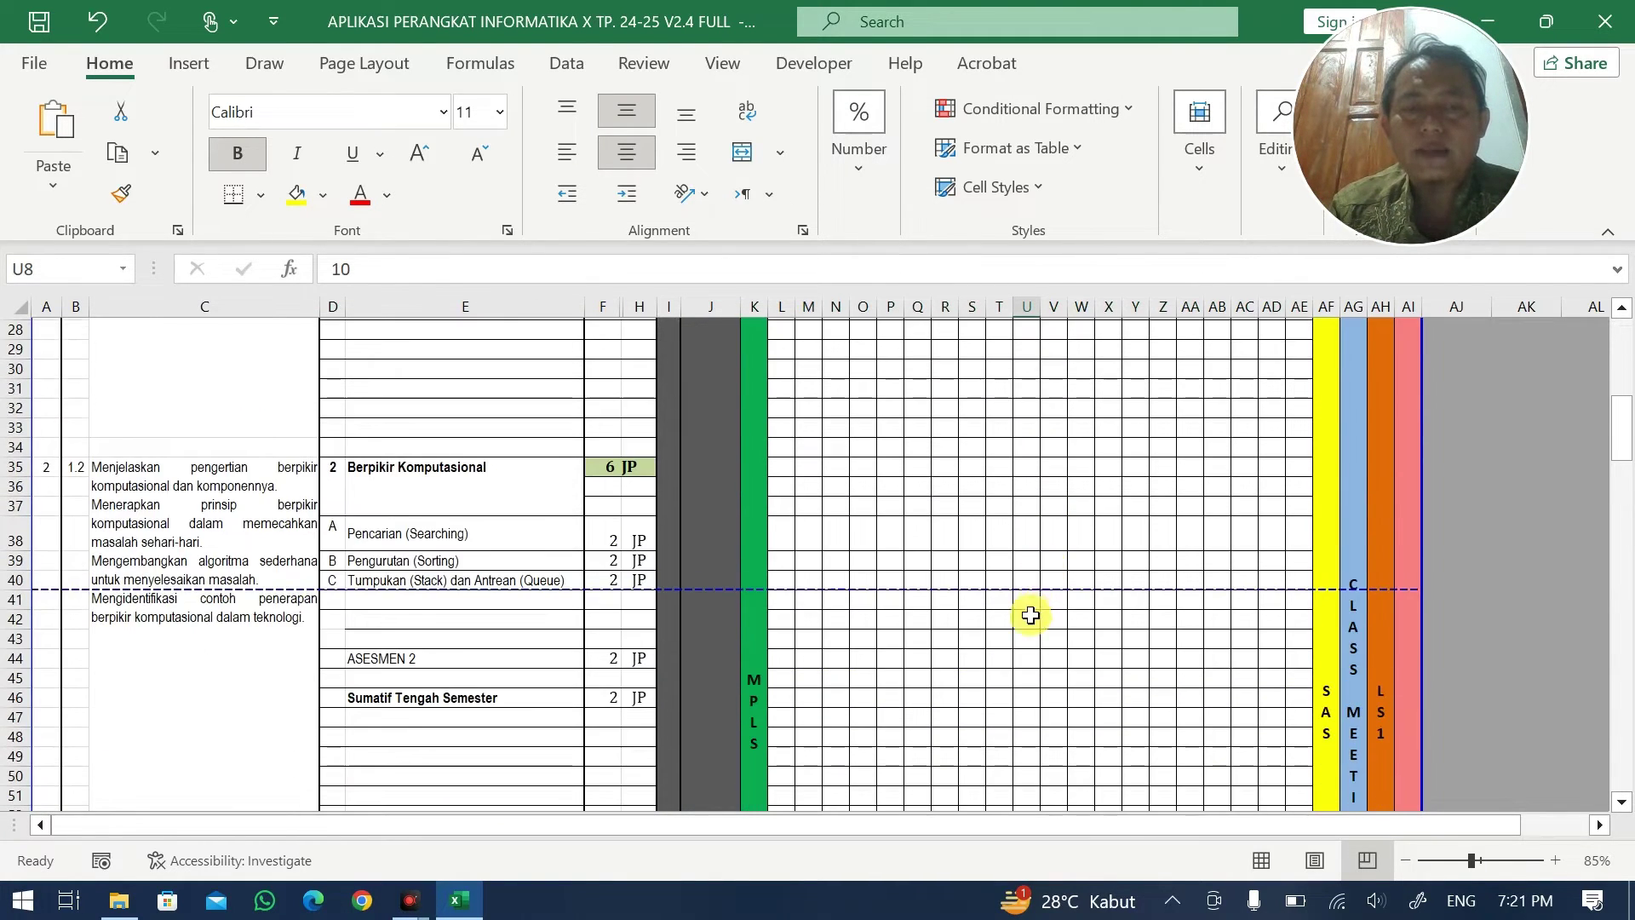
{"action": "scroll", "coordinate": [1031, 615], "scroll_direction": "down", "scroll_amount": 1}
{"action": "scroll", "coordinate": [1006, 639], "scroll_direction": "up", "scroll_amount": 8}
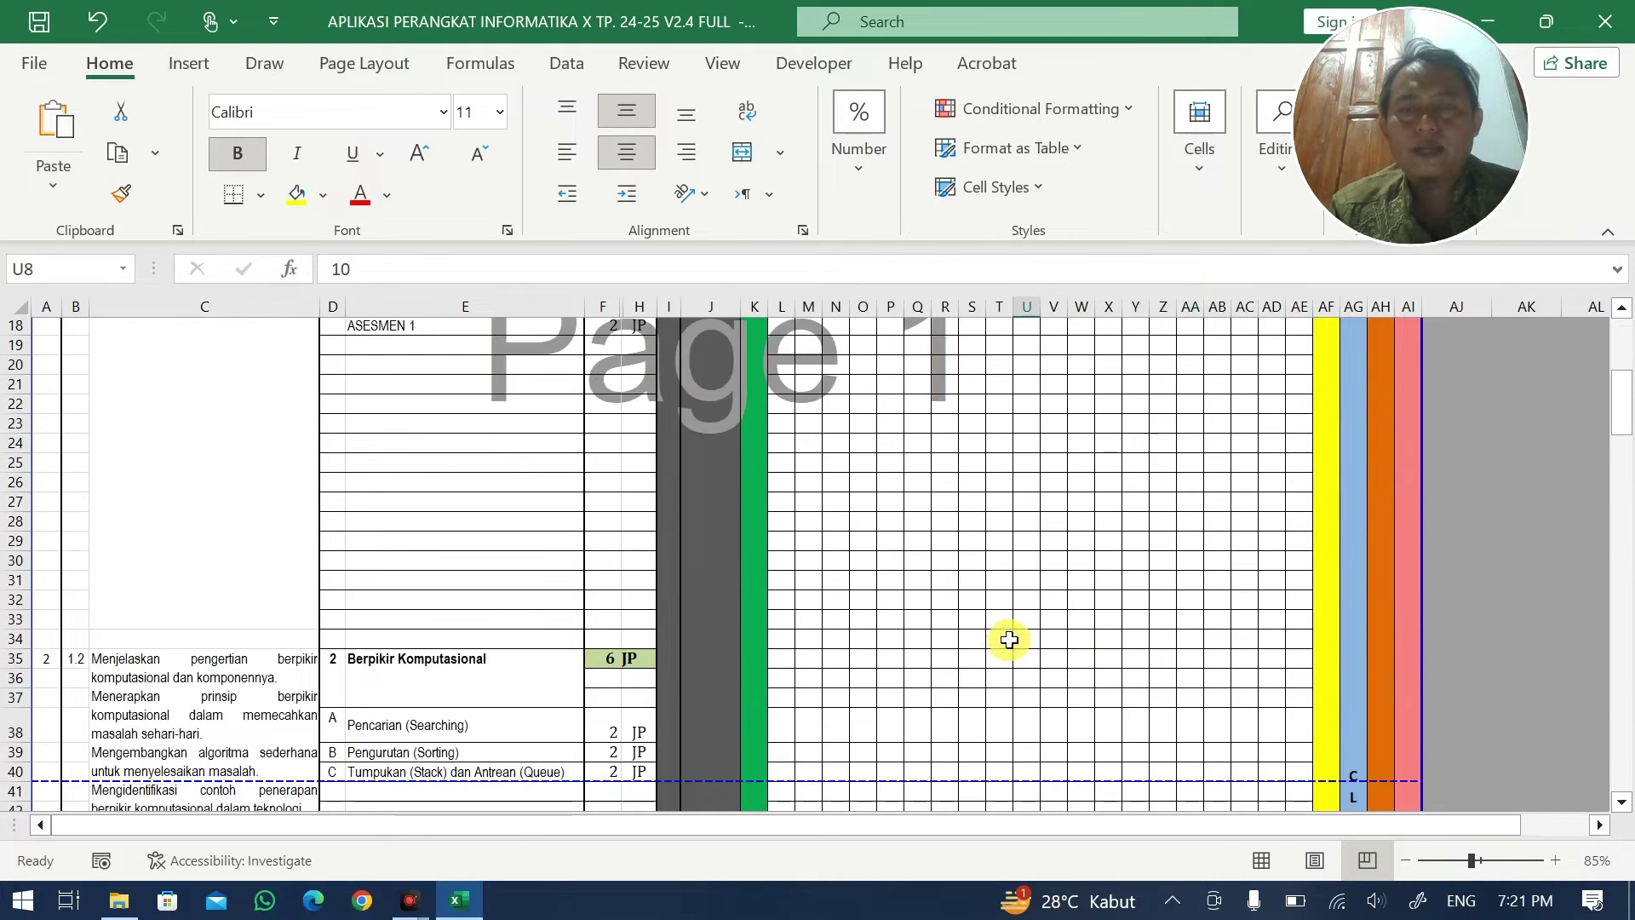
{"action": "scroll", "coordinate": [818, 694], "scroll_direction": "down", "scroll_amount": 18}
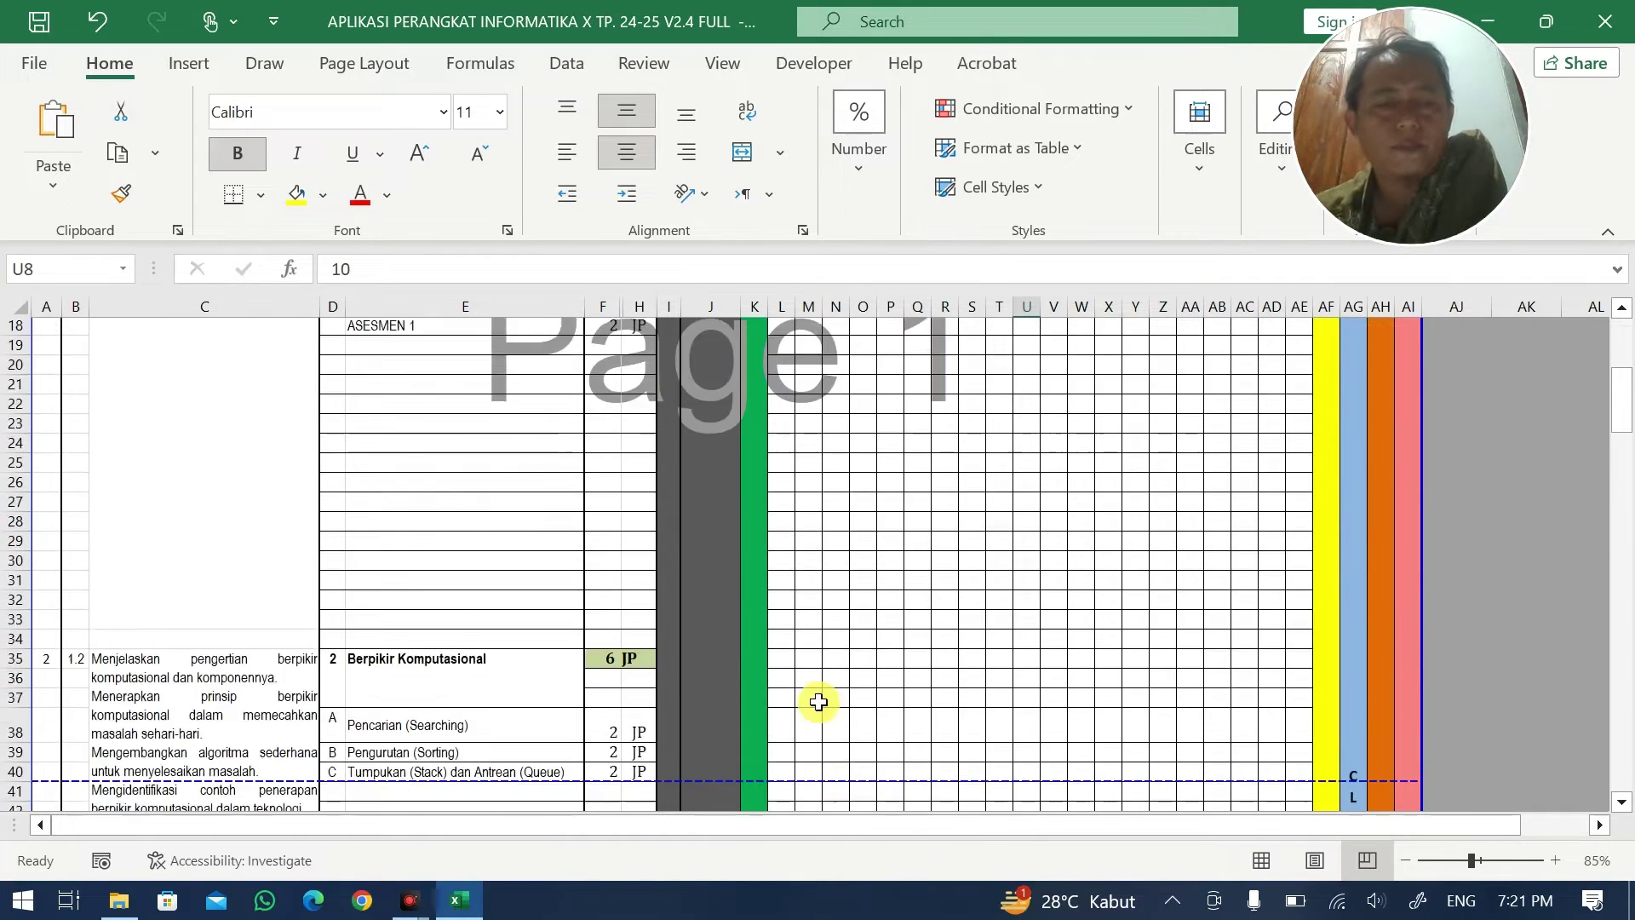
{"action": "scroll", "coordinate": [816, 679], "scroll_direction": "down", "scroll_amount": 2}
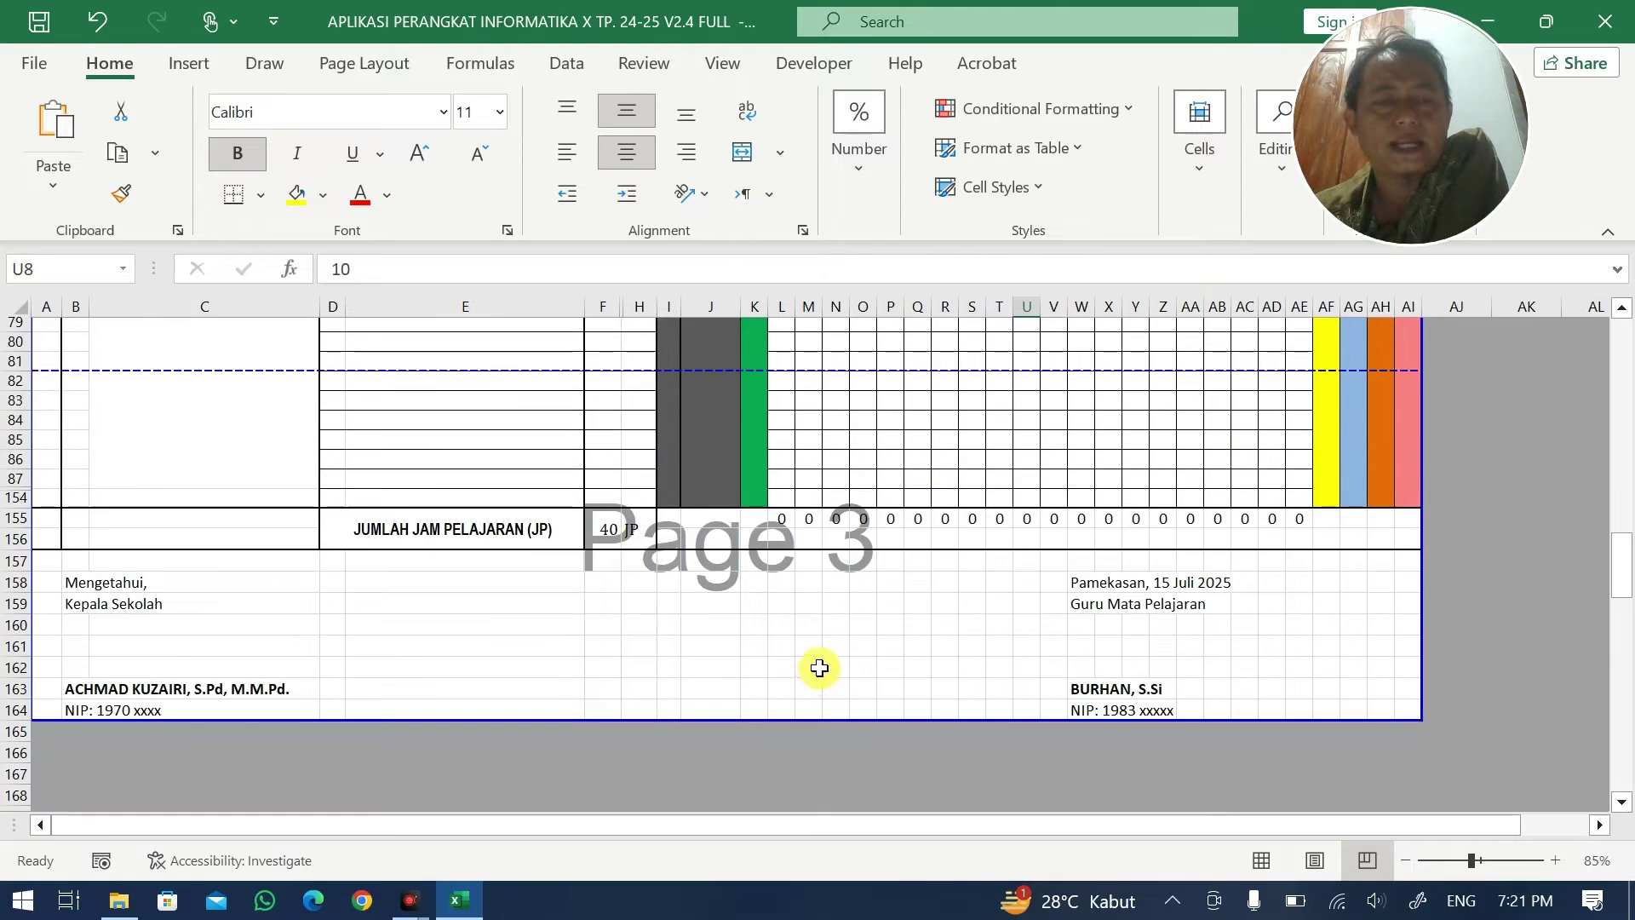
- Unhide all hidden rows of the Semester Ganjil program from the first topic down to the JP total row
{"action": "scroll", "coordinate": [474, 675], "scroll_direction": "up", "scroll_amount": 6}
{"action": "scroll", "coordinate": [62, 404], "scroll_direction": "down", "scroll_amount": 3}
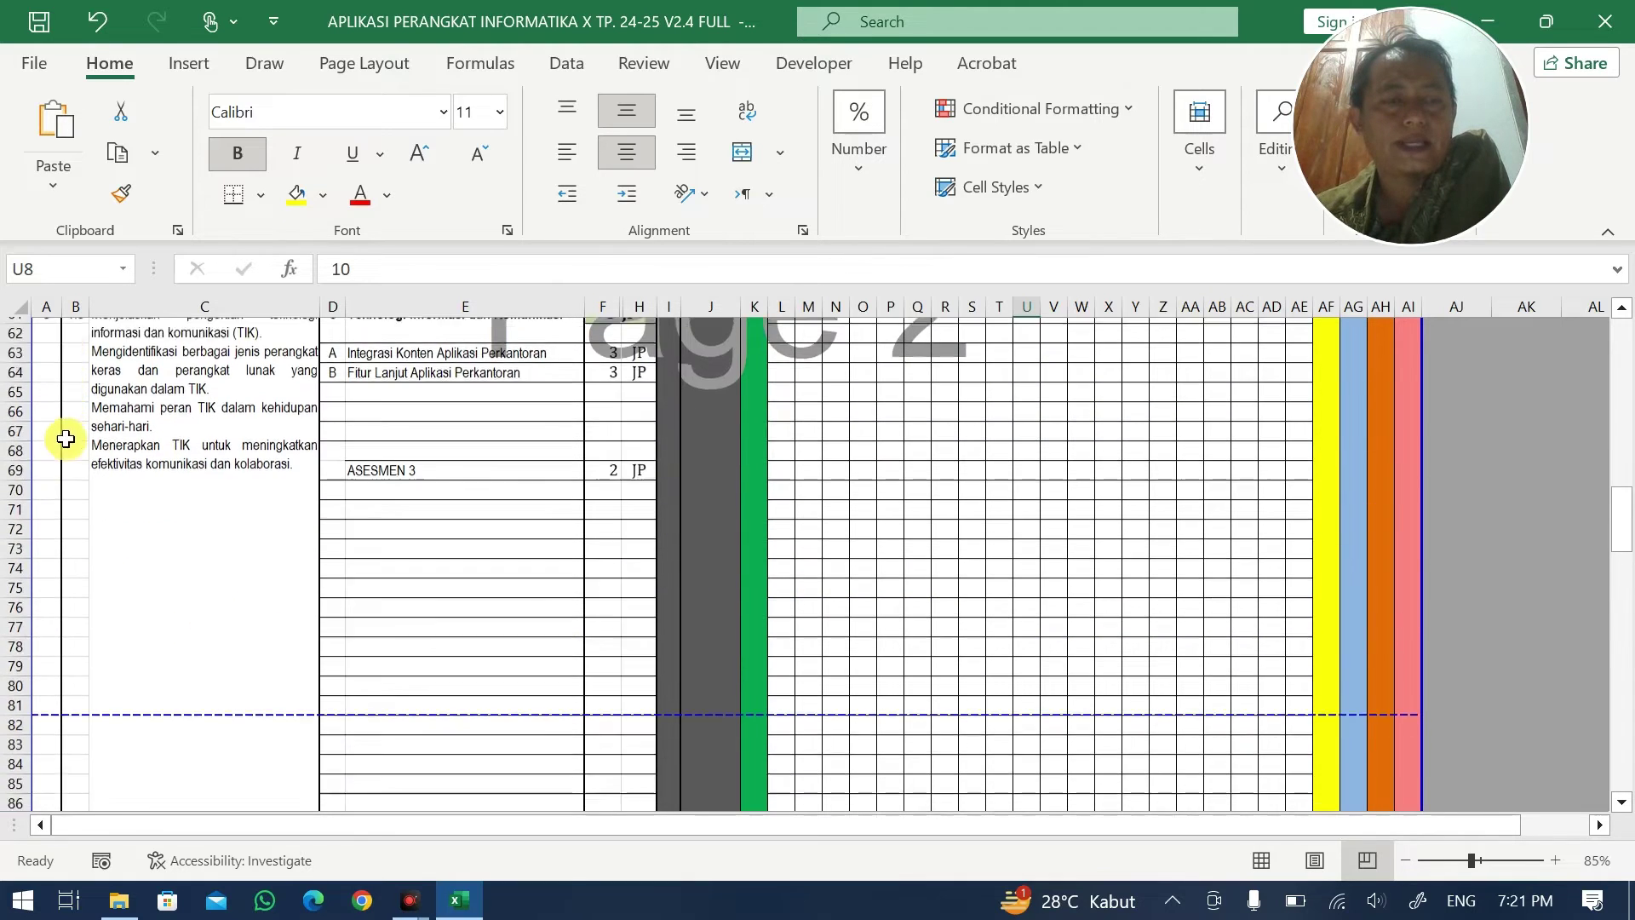
{"action": "left_click_drag", "start_coordinate": [21, 711], "coordinate": [17, 411]}
{"action": "right_click", "coordinate": [17, 413]}
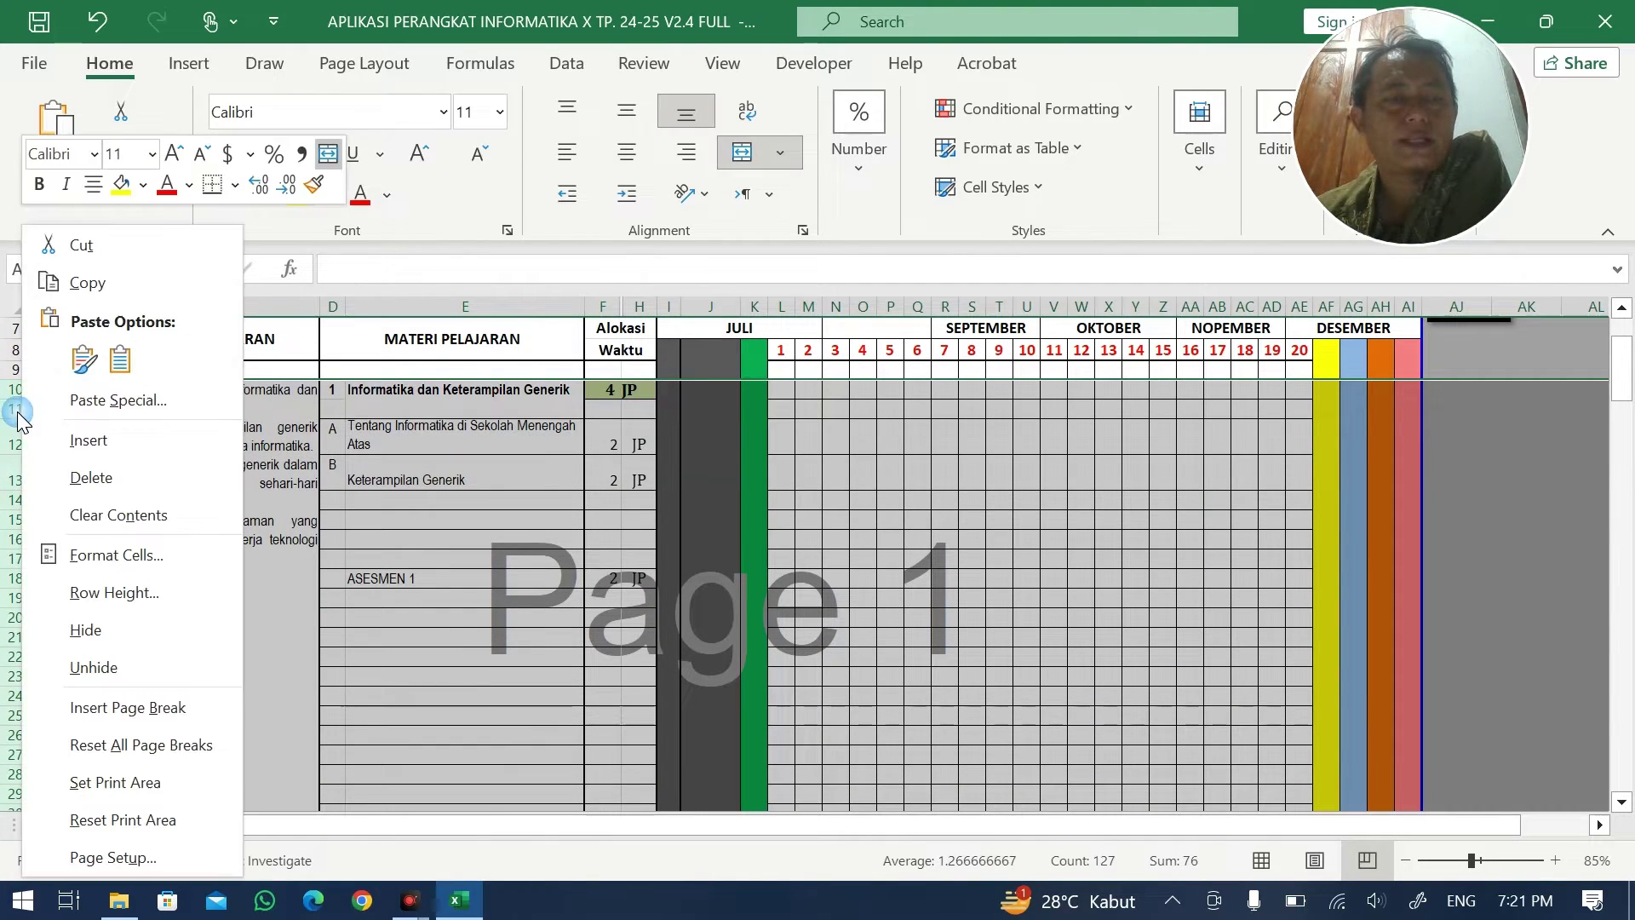
{"action": "left_click", "coordinate": [95, 670]}
{"action": "scroll", "coordinate": [310, 620], "scroll_direction": "down", "scroll_amount": 20}
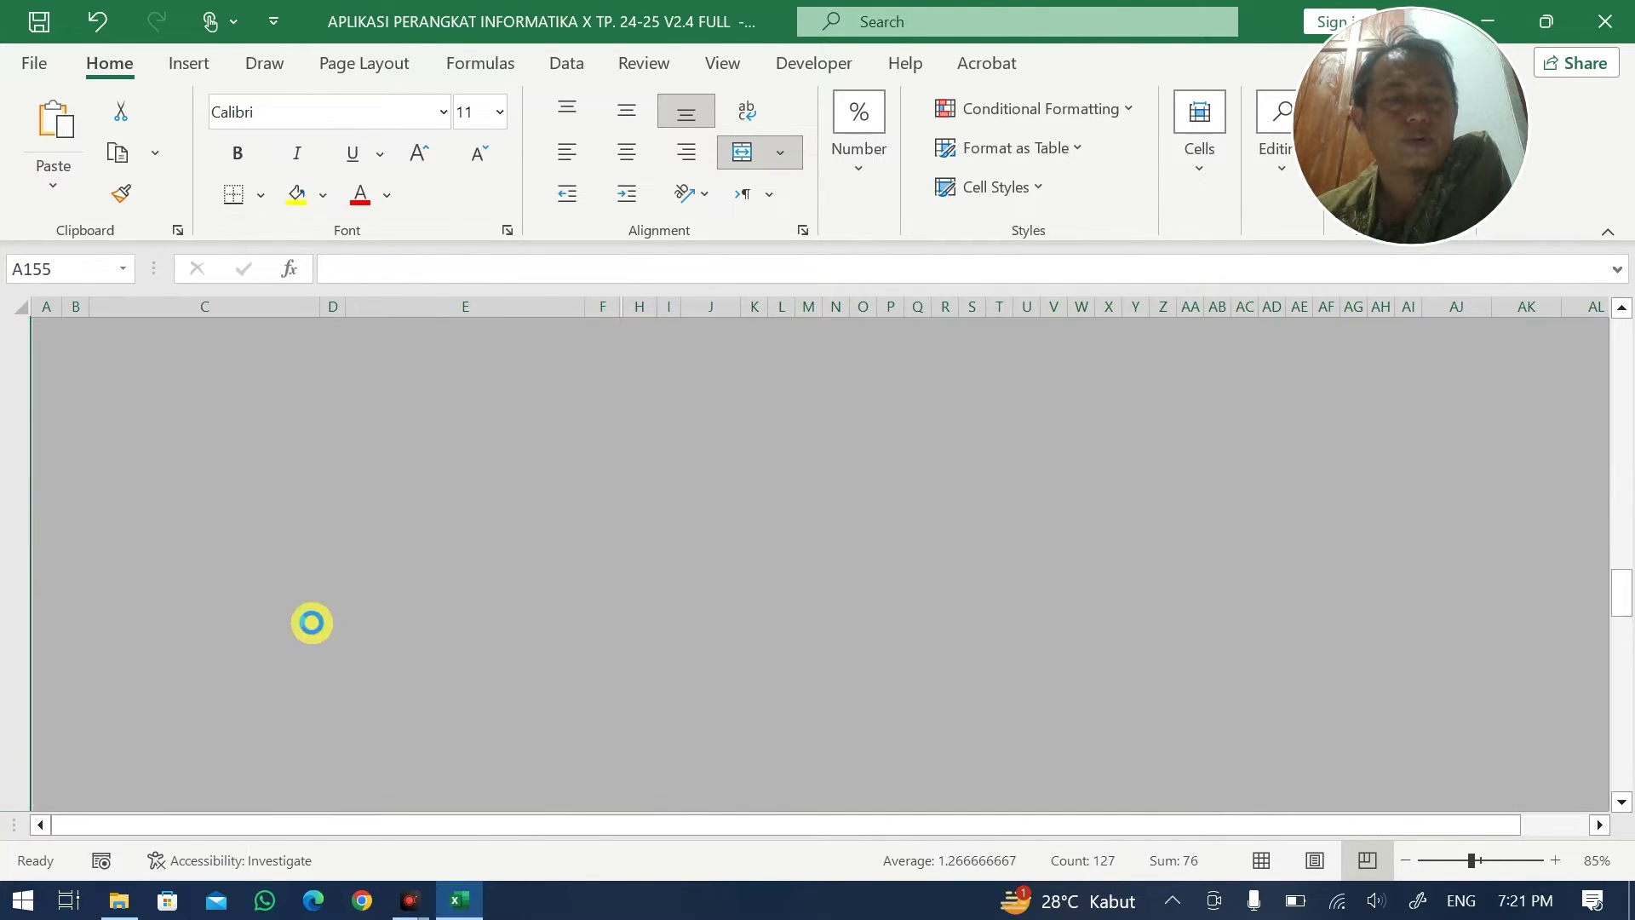
{"action": "scroll", "coordinate": [327, 704], "scroll_direction": "up", "scroll_amount": 20}
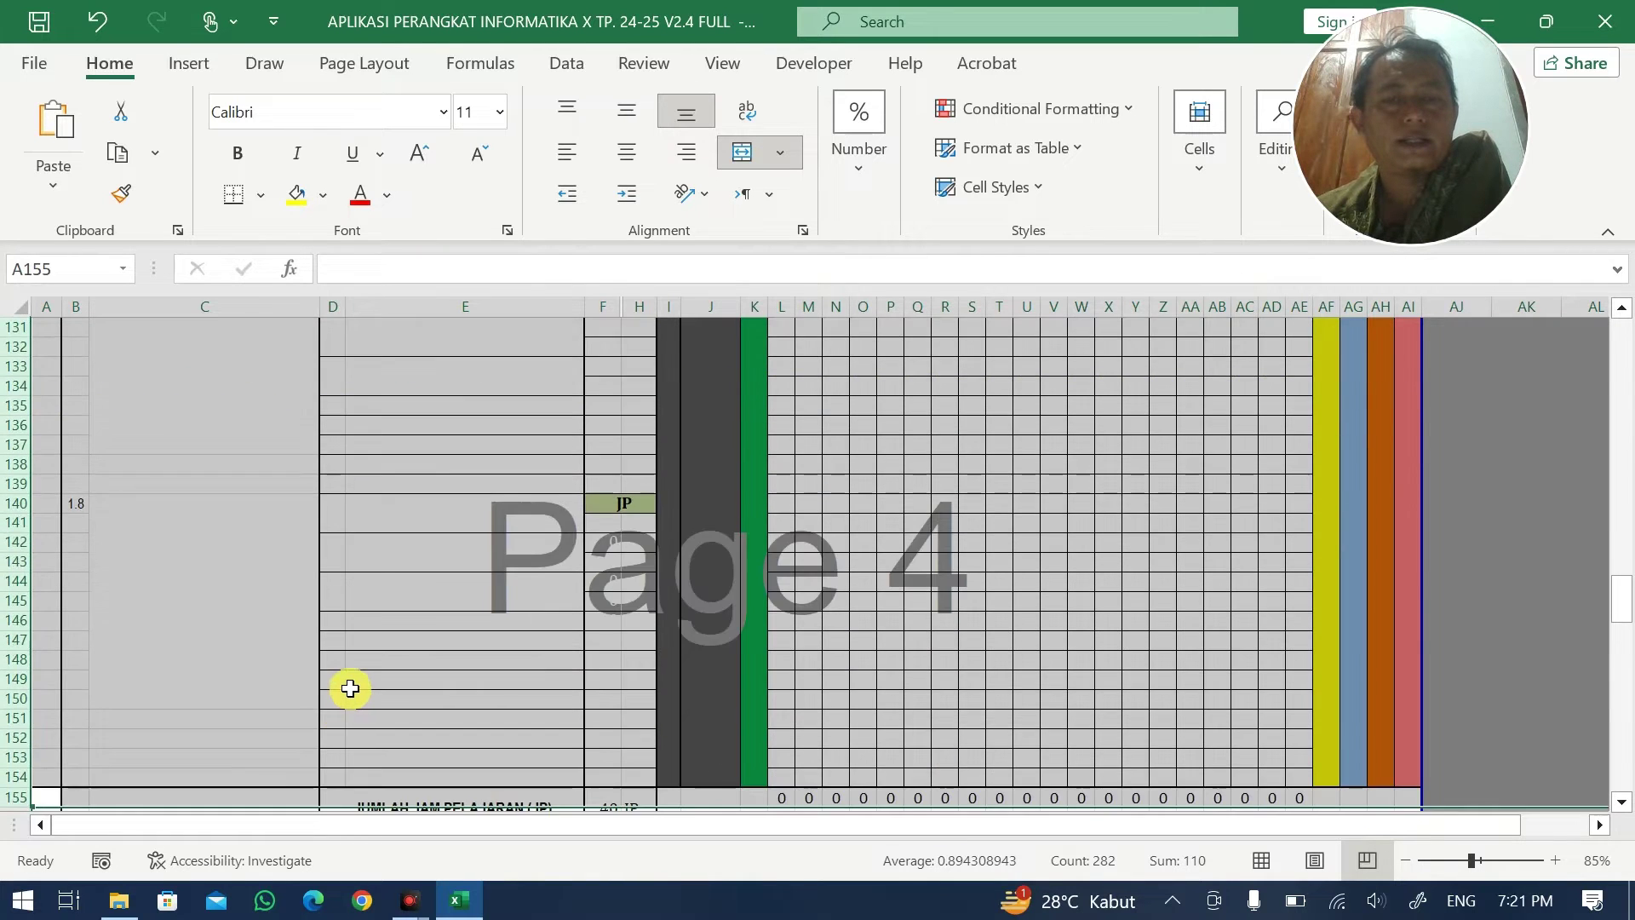
- Hide the rows of the unused topics 1.6 to 1.8, rows 118 to 153
{"action": "scroll", "coordinate": [374, 675], "scroll_direction": "up", "scroll_amount": 3}
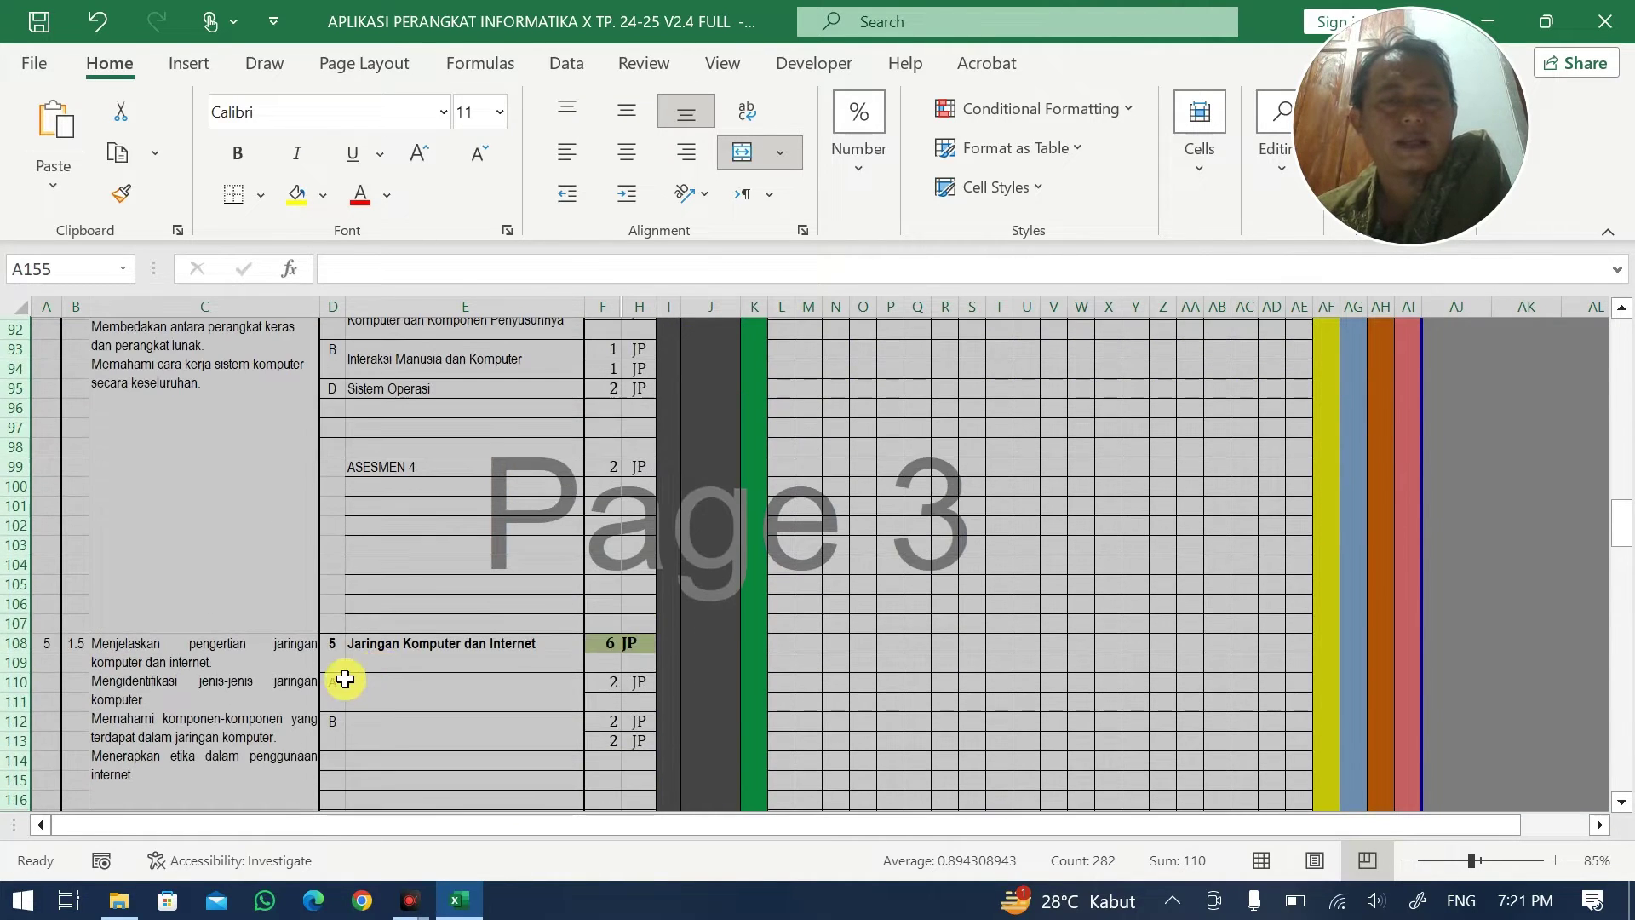
{"action": "scroll", "coordinate": [339, 675], "scroll_direction": "down", "scroll_amount": 8}
{"action": "scroll", "coordinate": [132, 565], "scroll_direction": "up", "scroll_amount": 1}
{"action": "left_click", "coordinate": [134, 566]}
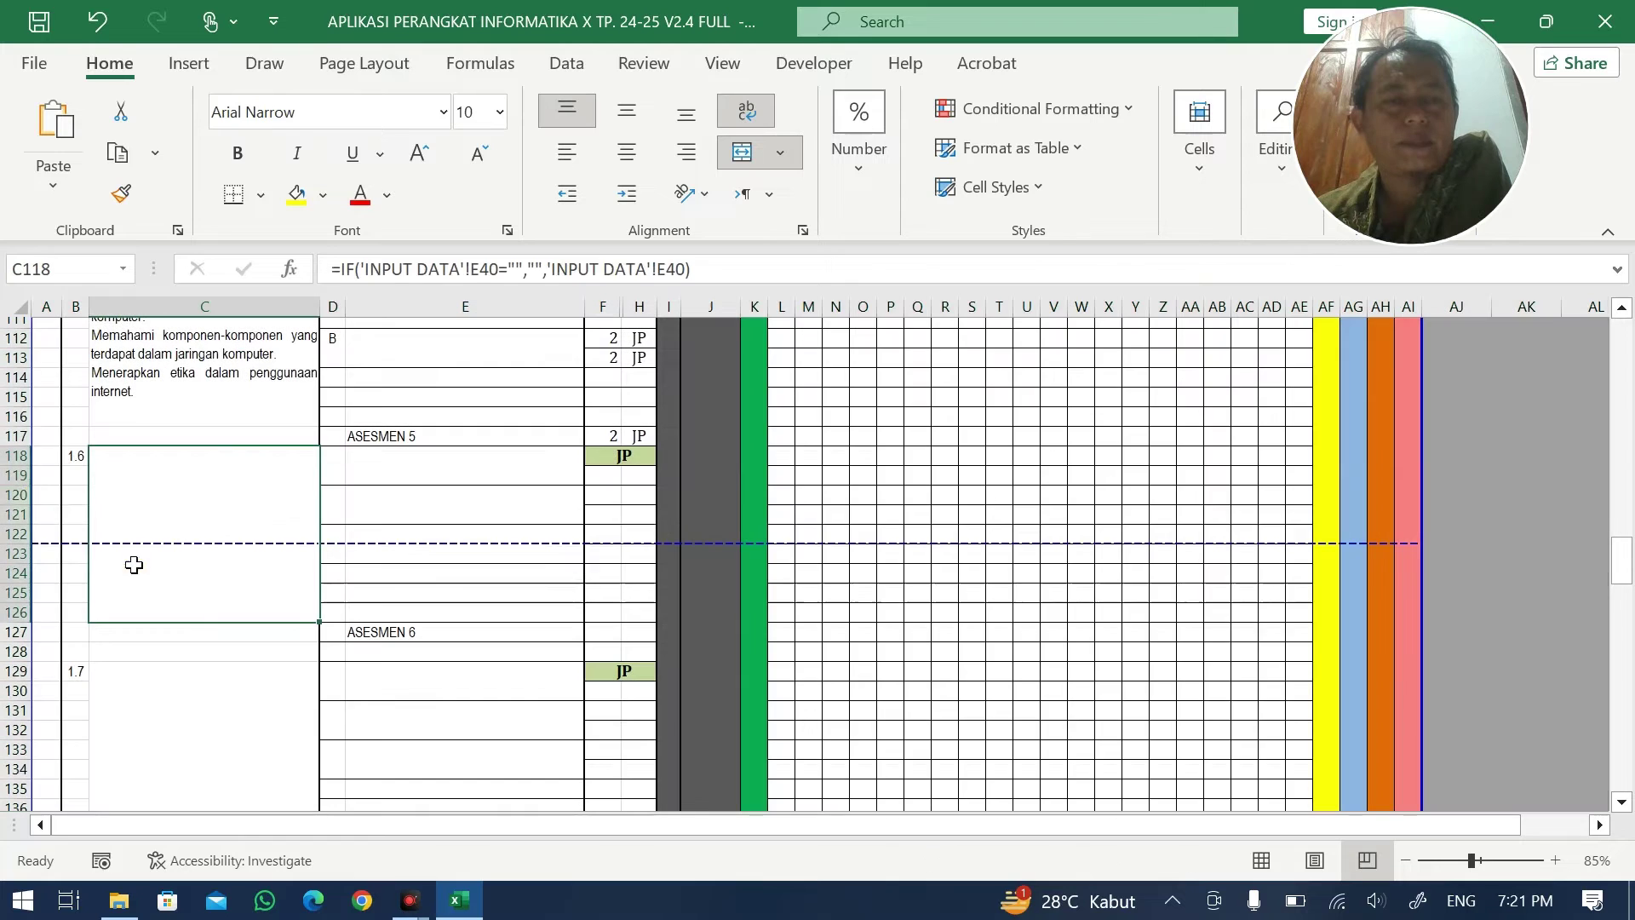
{"action": "mouse_move", "coordinate": [10, 456]}
{"action": "left_mouse_down"}
{"action": "mouse_move", "coordinate": [10, 792]}
{"action": "mouse_move", "coordinate": [42, 288]}
{"action": "mouse_move", "coordinate": [34, 474]}
{"action": "mouse_move", "coordinate": [15, 430]}
{"action": "left_mouse_up"}
{"action": "right_click", "coordinate": [15, 430]}
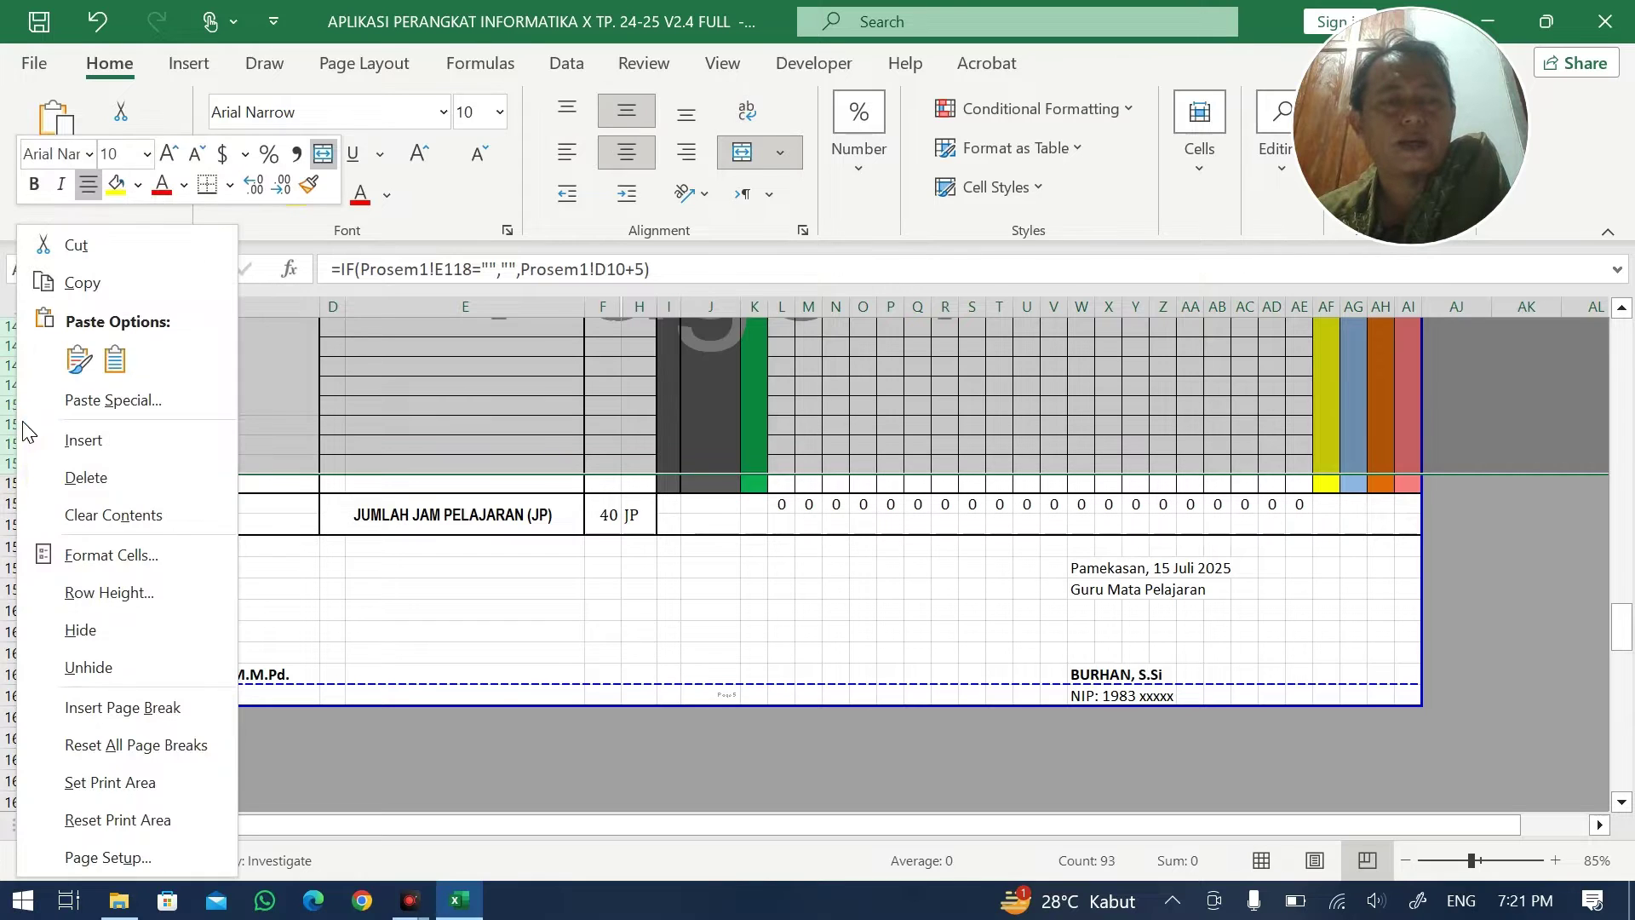
{"action": "left_click", "coordinate": [78, 637]}
- Hide the blank rows 101 to 107 between ASESMEN 4 and Jaringan Komputer dan Internet
{"action": "scroll", "coordinate": [753, 536], "scroll_direction": "up", "scroll_amount": 3}
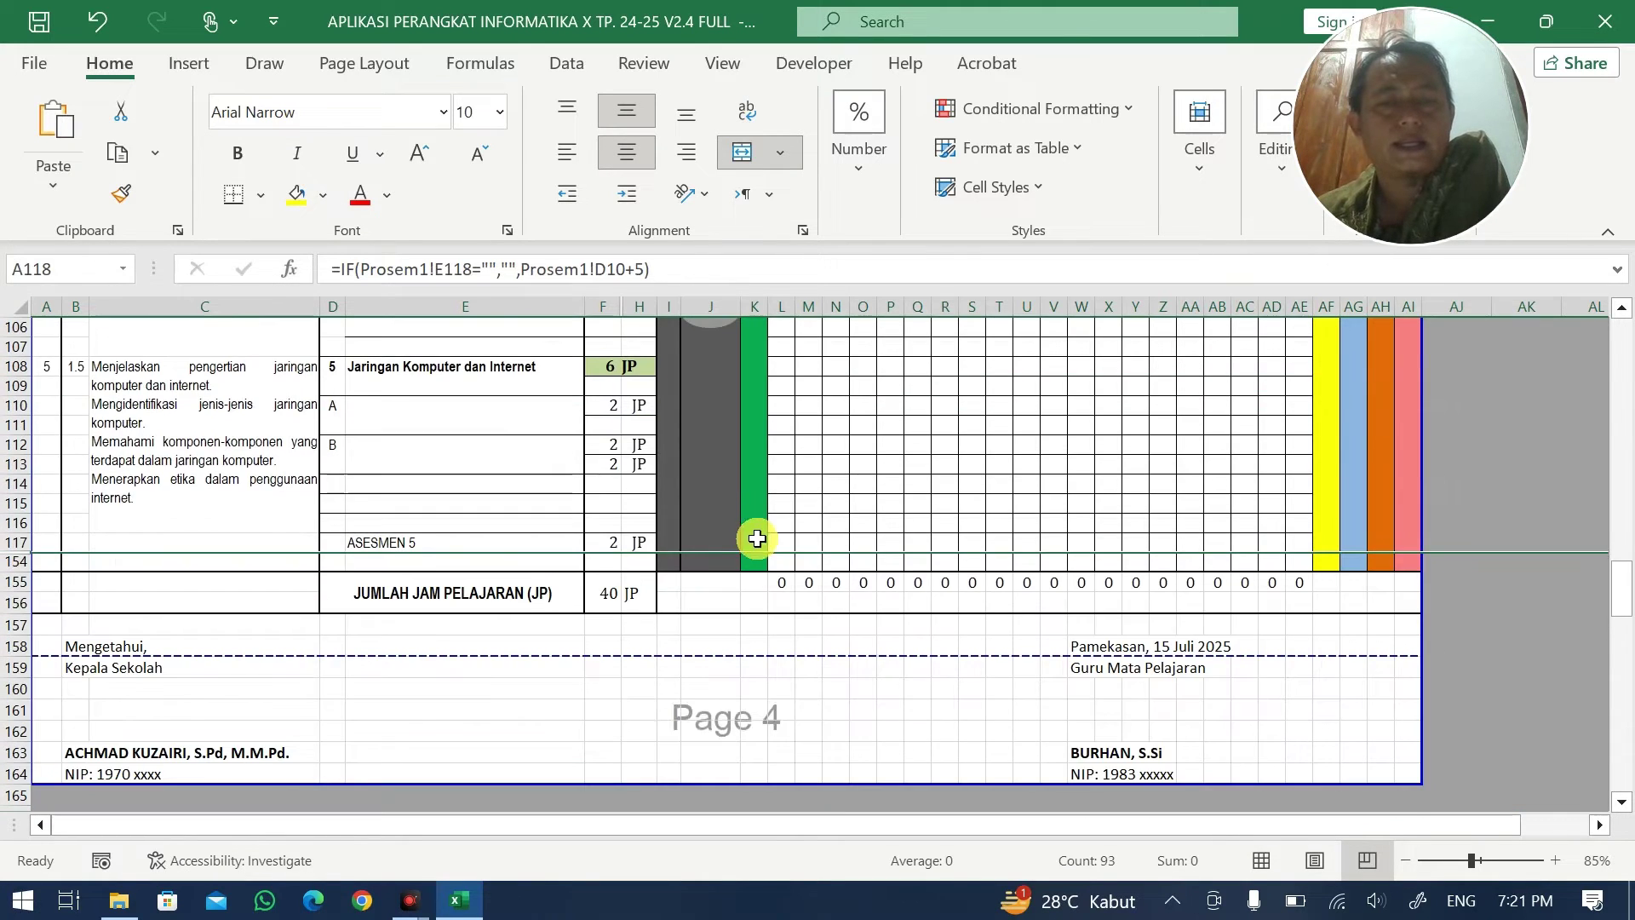
{"action": "scroll", "coordinate": [766, 533], "scroll_direction": "up", "scroll_amount": 4}
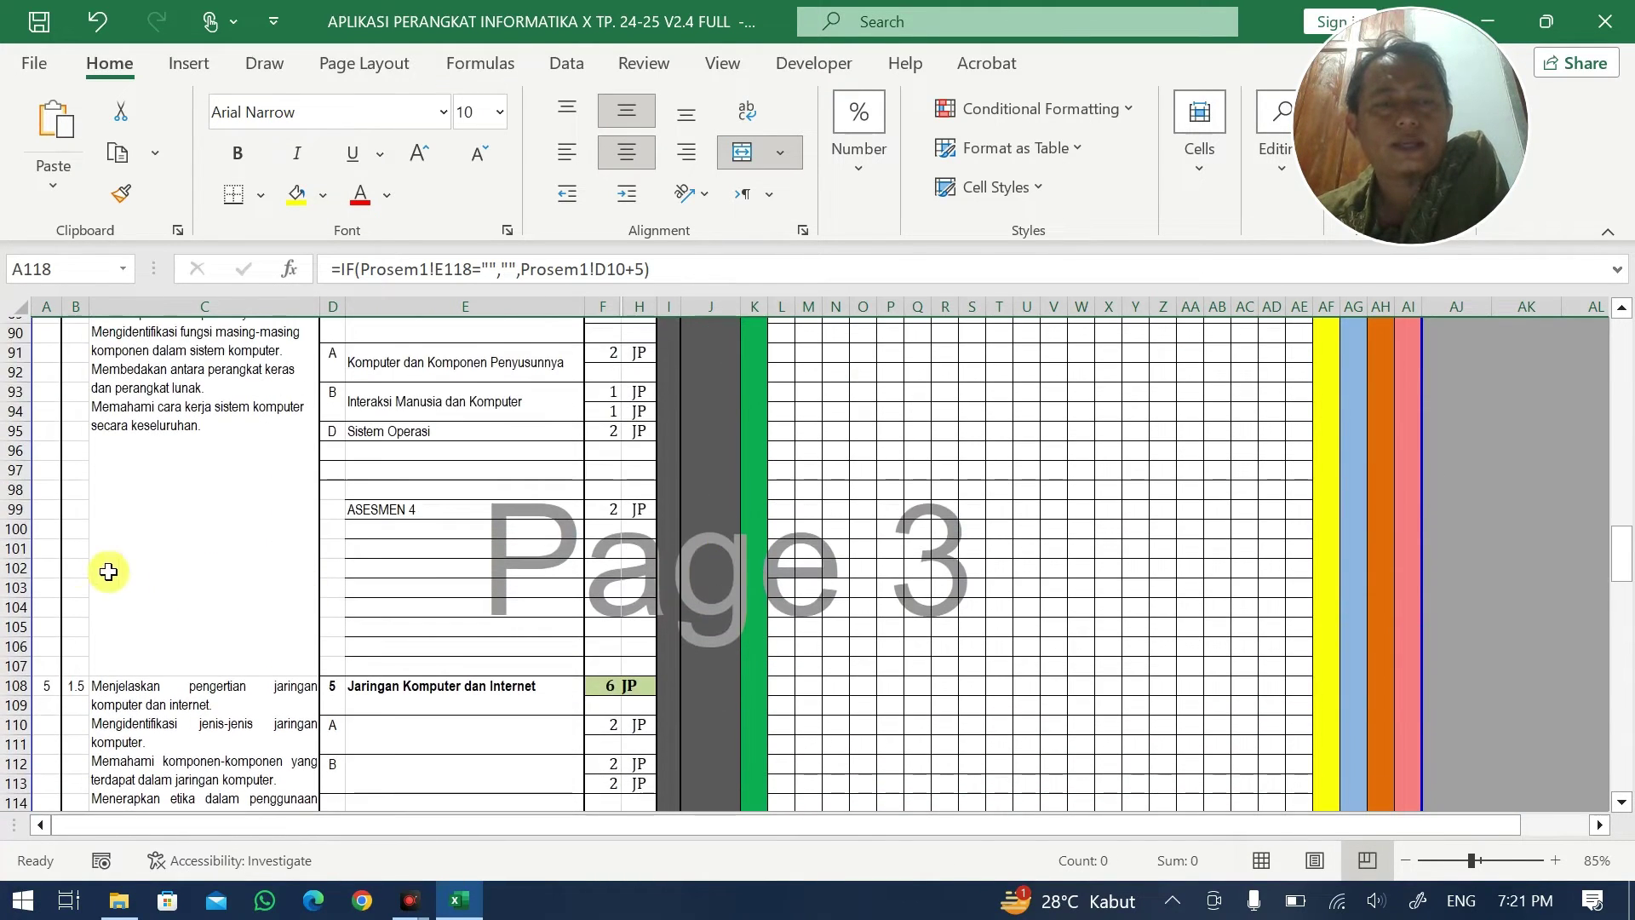
{"action": "left_click_drag", "start_coordinate": [23, 545], "coordinate": [2, 652]}
{"action": "right_click", "coordinate": [14, 637]}
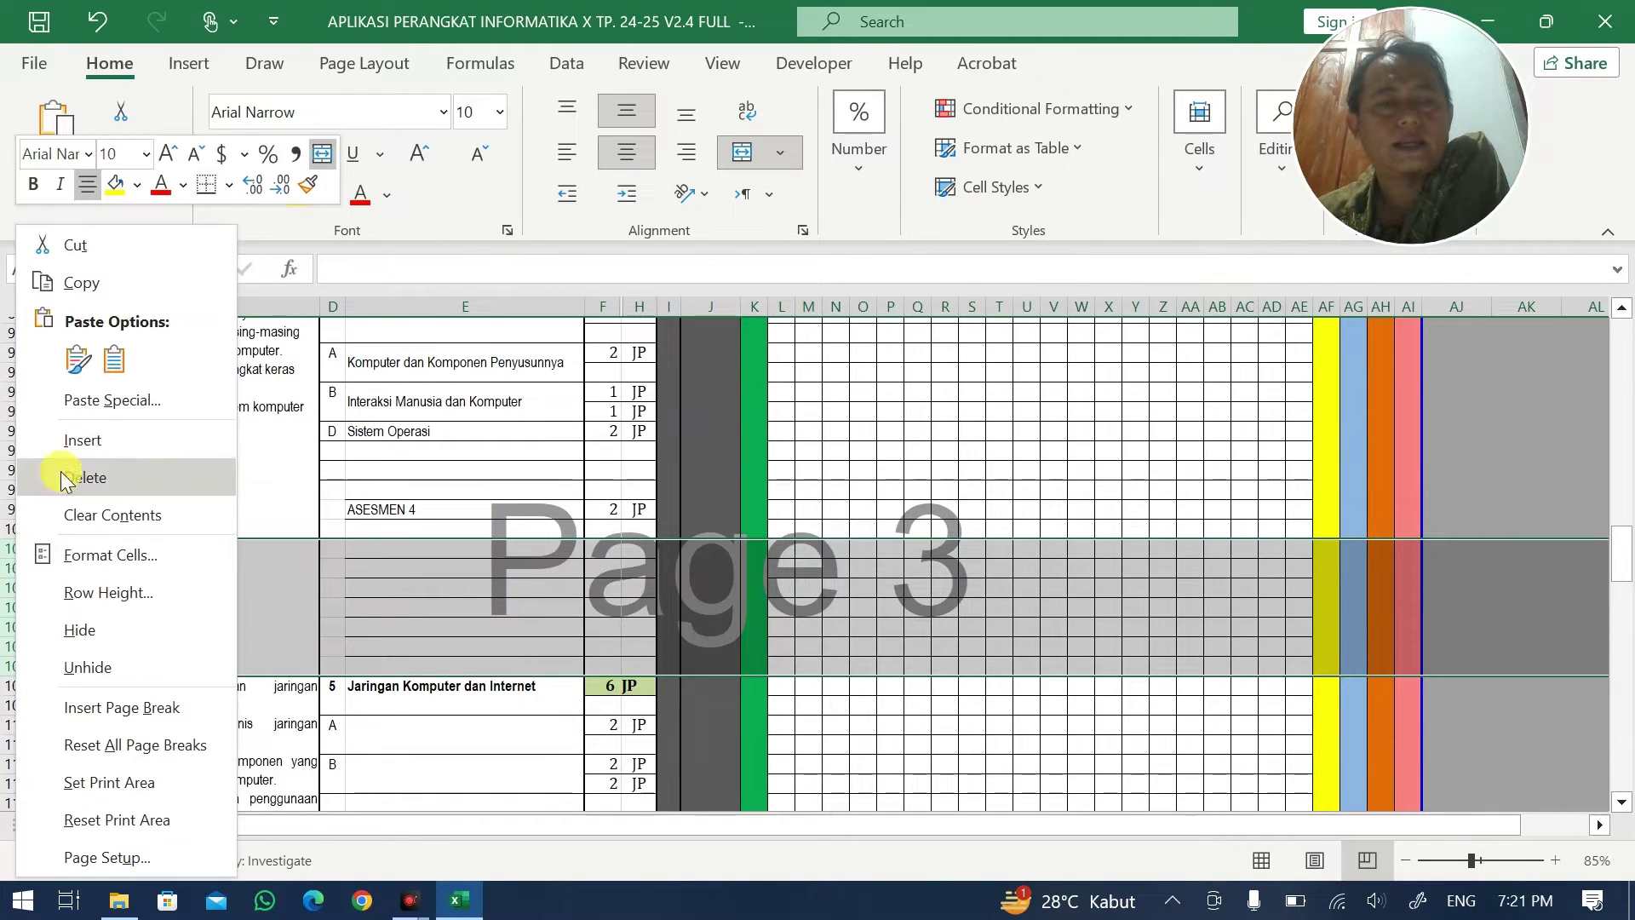
{"action": "left_click", "coordinate": [111, 600]}
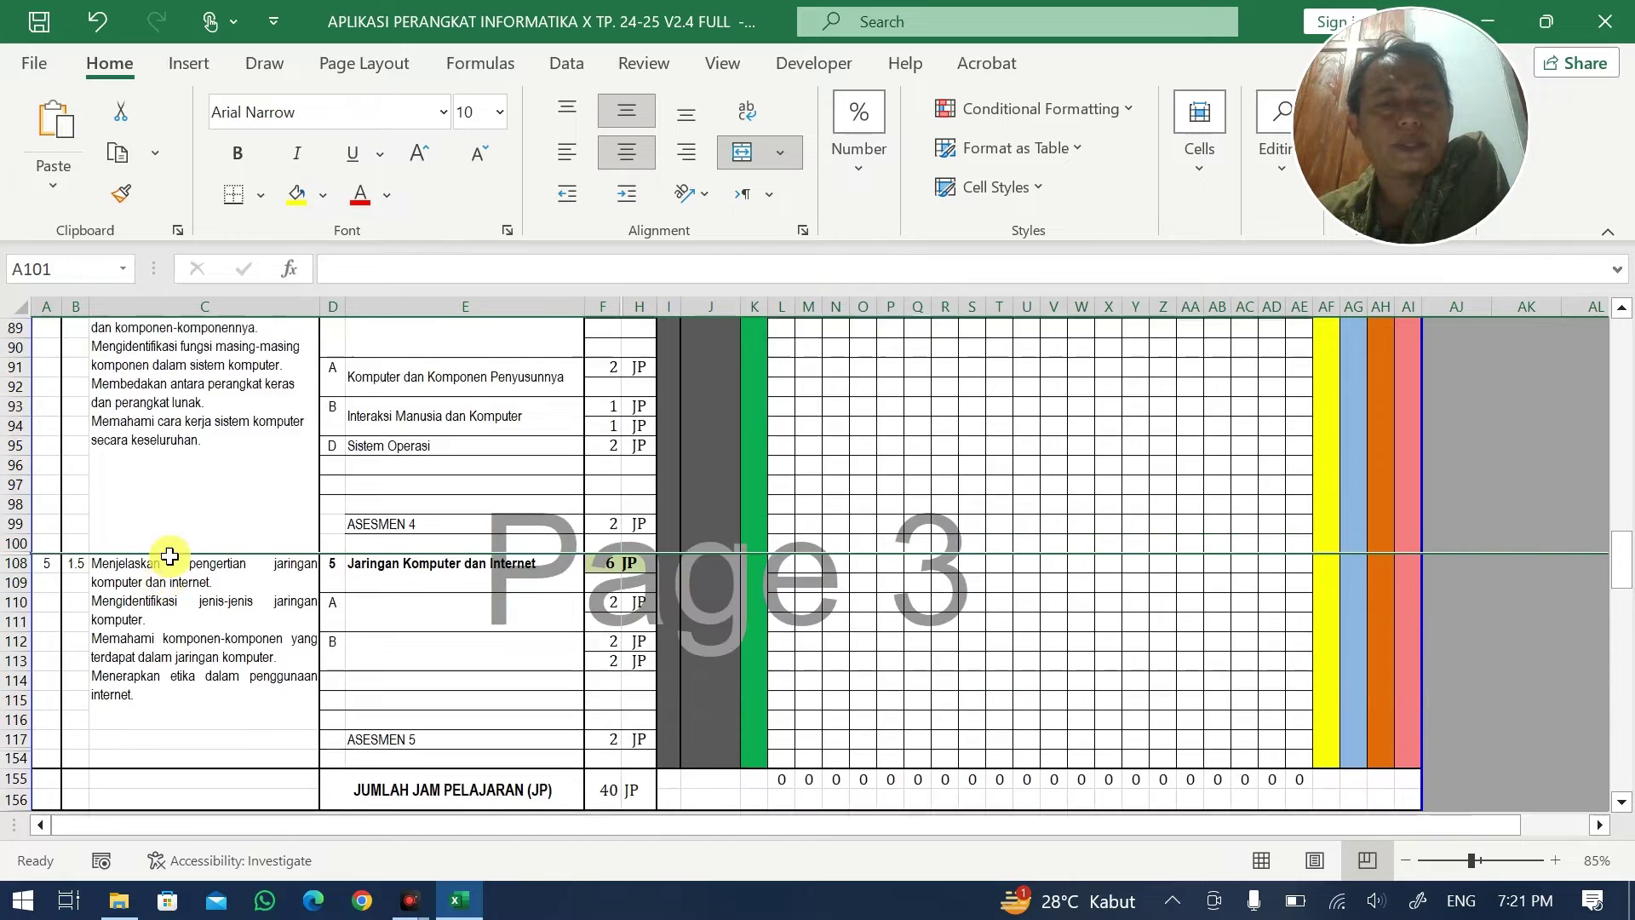
- Hide the blank rows 70 to 86 between ASESMEN 3 and Sistem Komputer
{"action": "scroll", "coordinate": [170, 554], "scroll_direction": "up", "scroll_amount": 5}
{"action": "scroll", "coordinate": [53, 579], "scroll_direction": "up", "scroll_amount": 2}
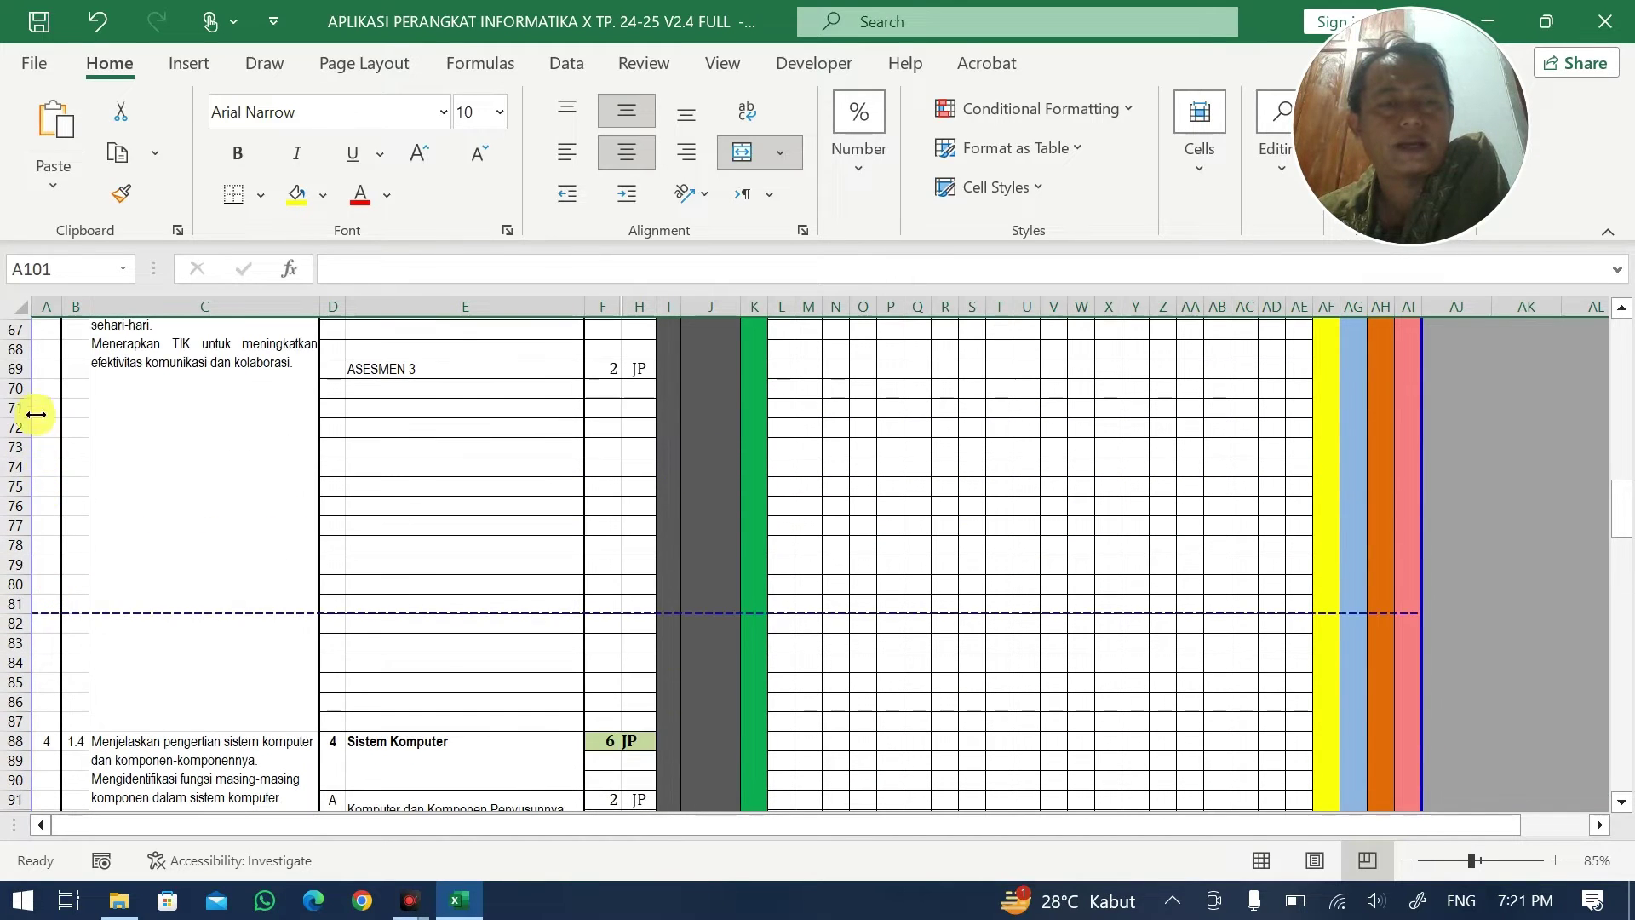
{"action": "left_click_drag", "start_coordinate": [12, 393], "coordinate": [26, 705]}
{"action": "right_click", "coordinate": [26, 705]}
{"action": "left_click", "coordinate": [93, 449]}
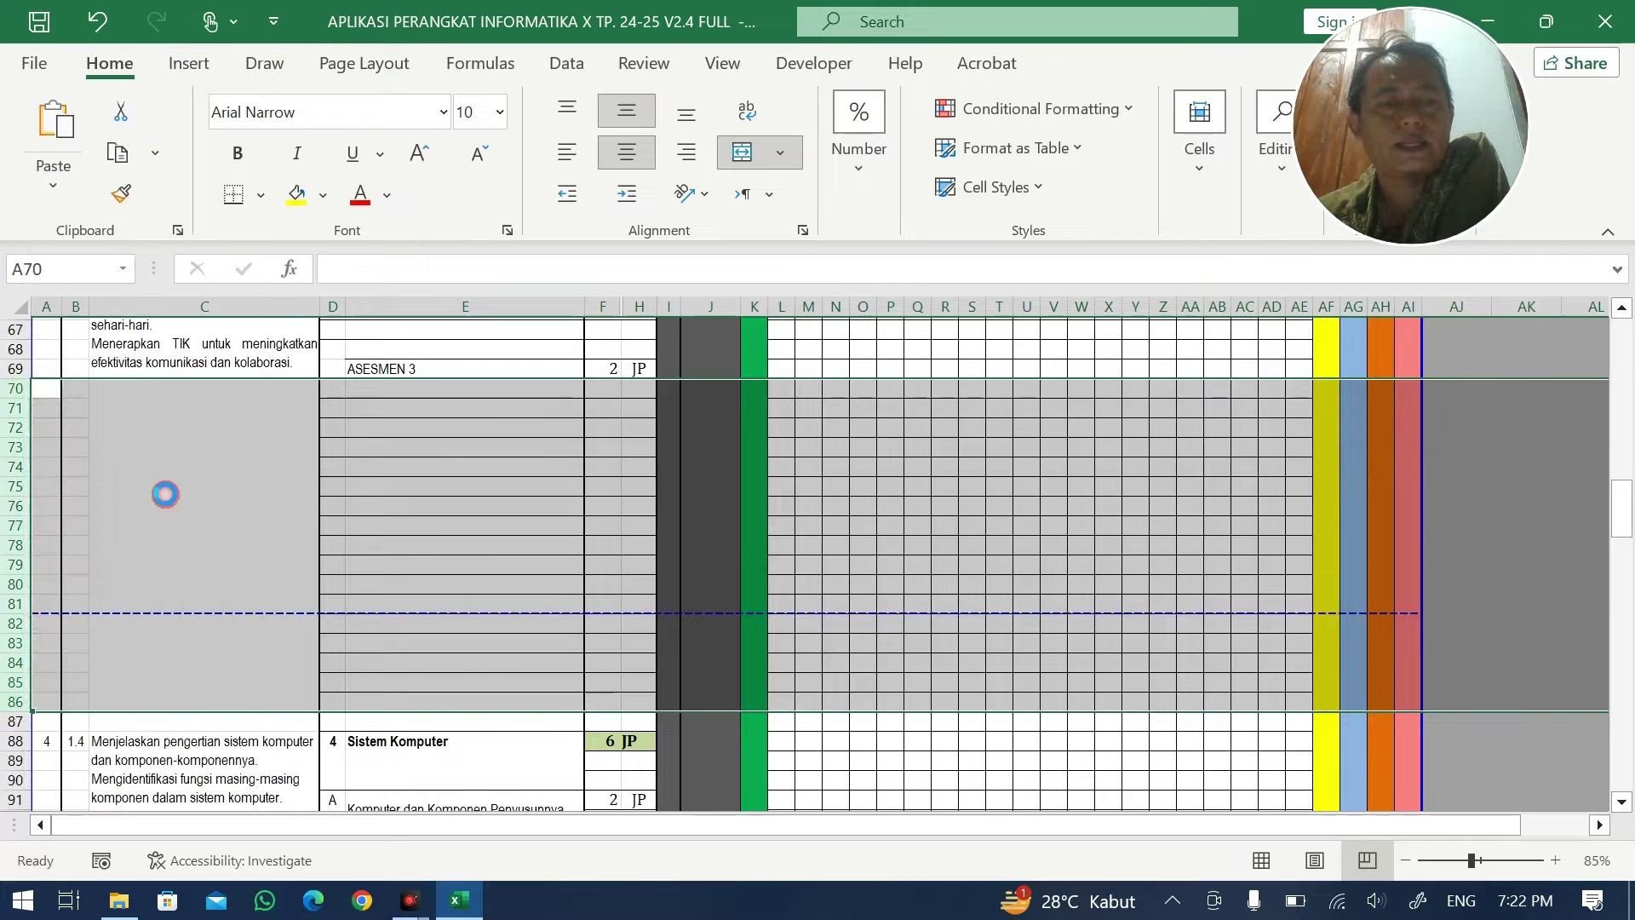
- Hide the blank rows 47 to 59 between Sumatif Tengah Semester and Teknologi Informasi dan Komunikasi
{"action": "scroll", "coordinate": [211, 516], "scroll_direction": "up", "scroll_amount": 3}
{"action": "scroll", "coordinate": [211, 516], "scroll_direction": "up", "scroll_amount": 6}
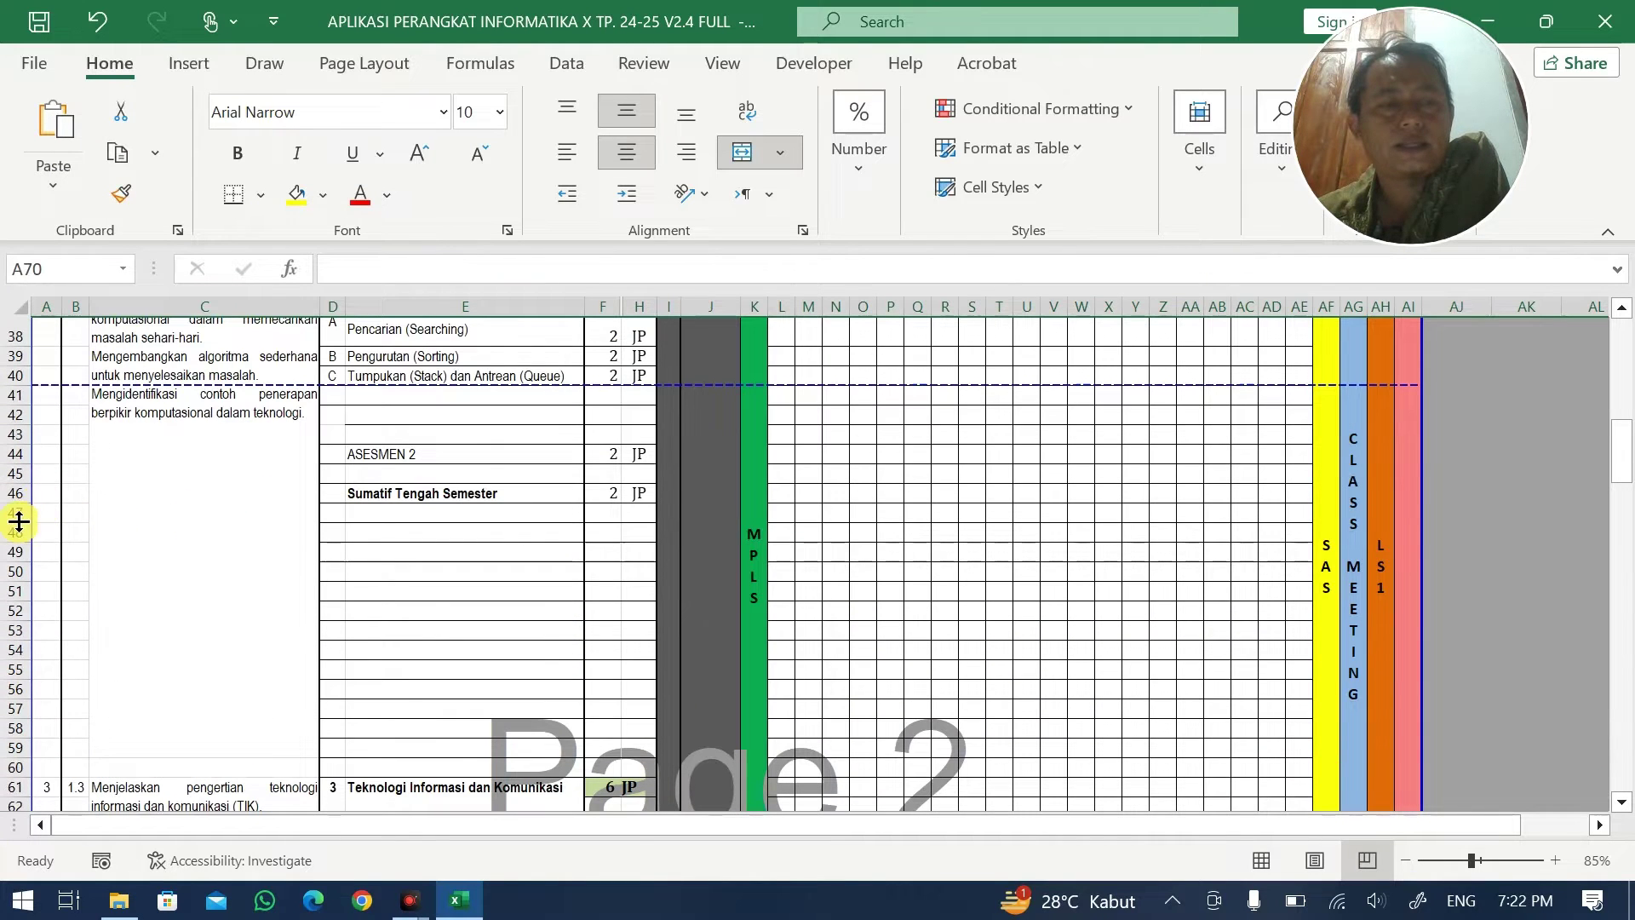
{"action": "left_click_drag", "start_coordinate": [17, 512], "coordinate": [2, 745]}
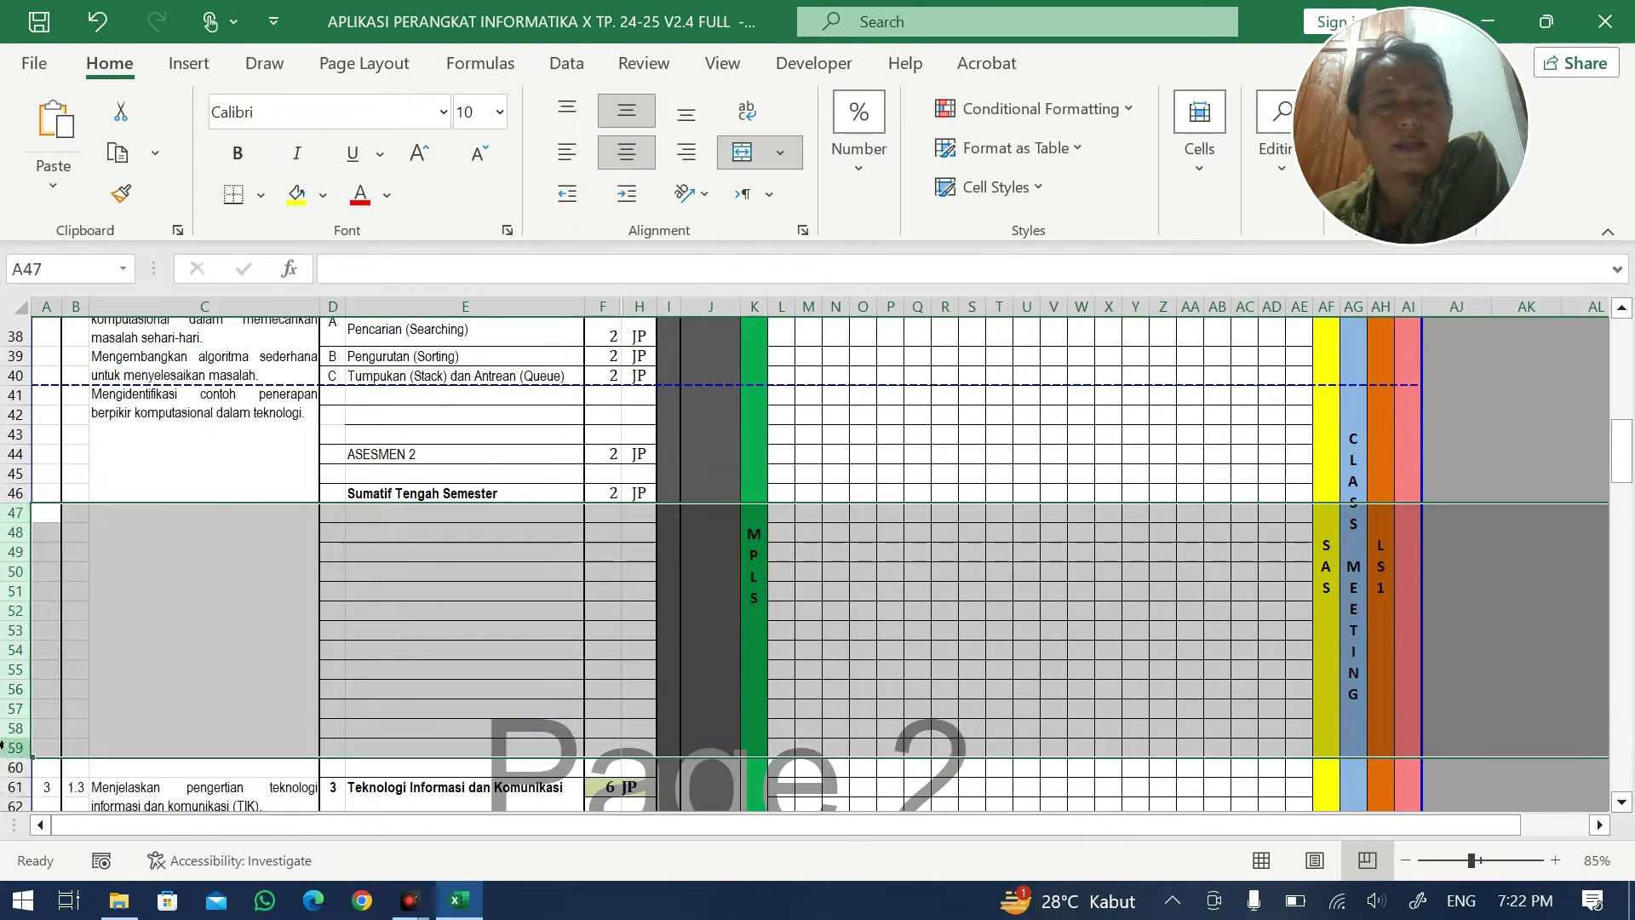
{"action": "right_click", "coordinate": [3, 746]}
{"action": "left_click", "coordinate": [70, 503]}
- Hide the blank rows 19 to 33 between ASESMEN 1 and Berpikir Komputasional
{"action": "scroll", "coordinate": [252, 508], "scroll_direction": "up", "scroll_amount": 7}
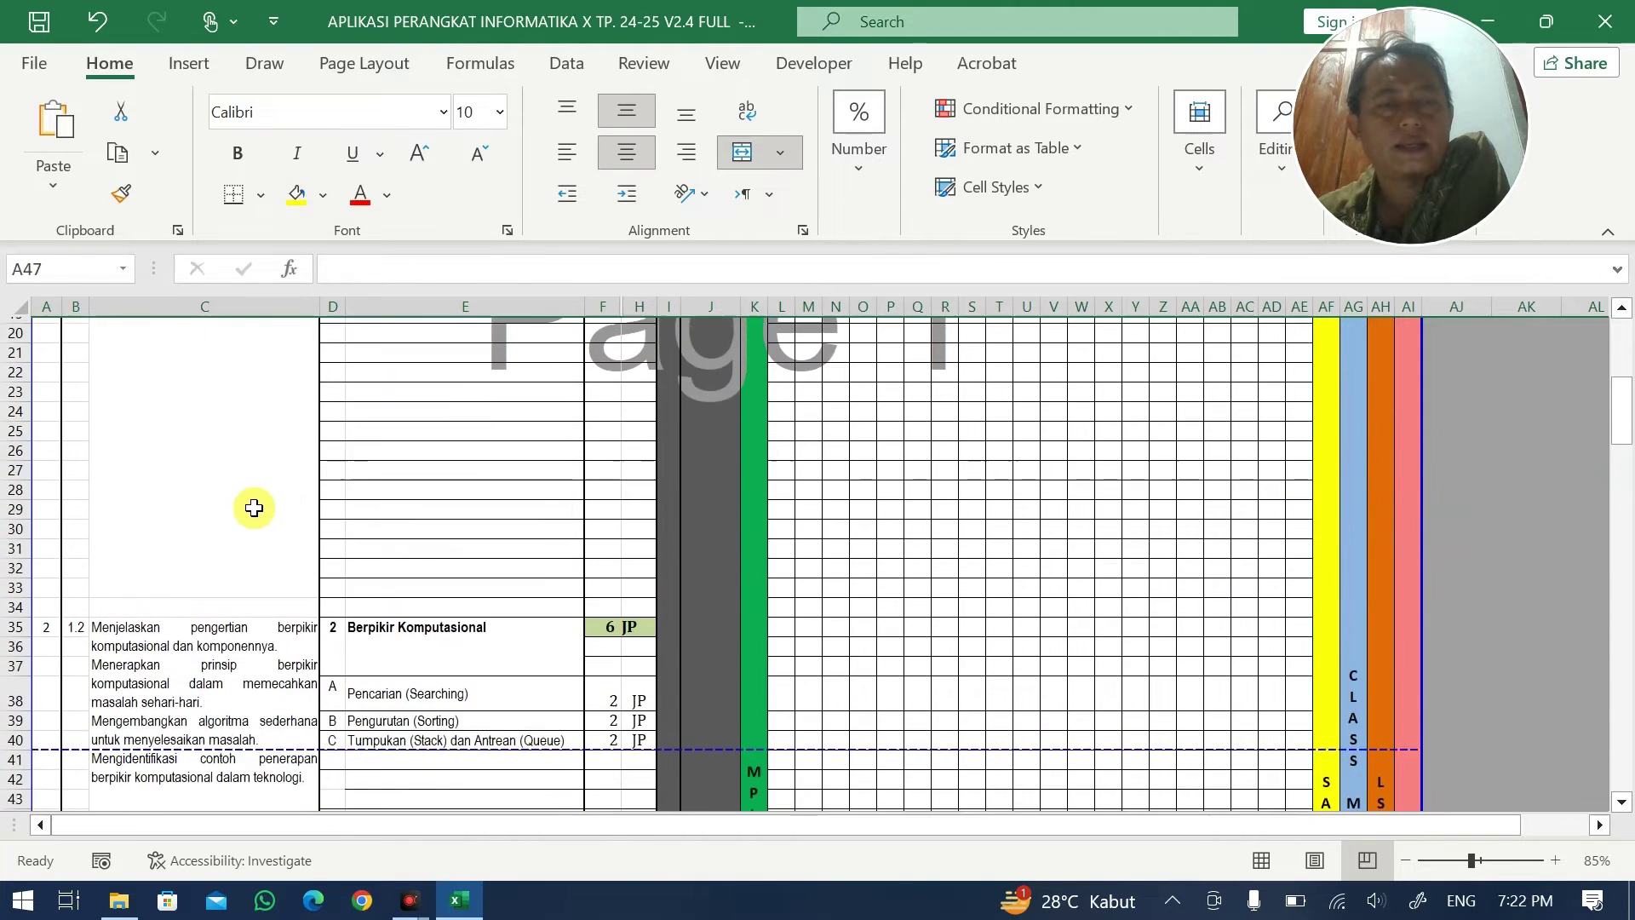
{"action": "left_click_drag", "start_coordinate": [4, 396], "coordinate": [9, 668]}
{"action": "right_click", "coordinate": [9, 669]}
{"action": "left_click", "coordinate": [70, 414]}
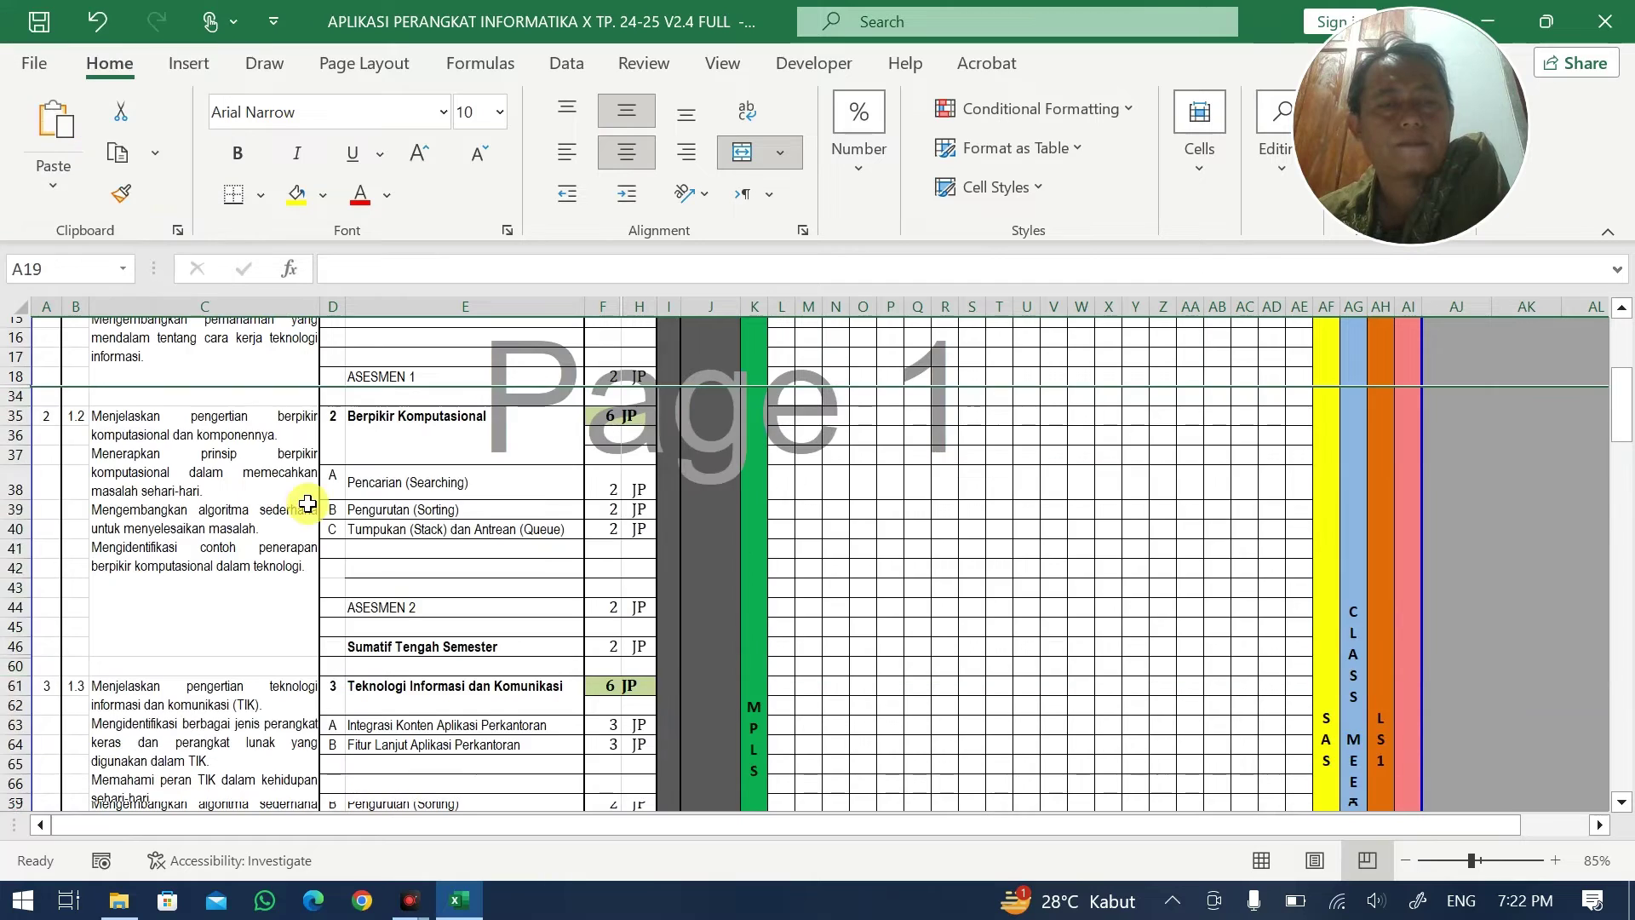
- Copy the Sumatif Tengah Semester entry with its JP allocation from row 46 to row 87 below ASESMEN 3
{"action": "scroll", "coordinate": [256, 614], "scroll_direction": "up", "scroll_amount": 5}
{"action": "scroll", "coordinate": [648, 579], "scroll_direction": "down", "scroll_amount": 15}
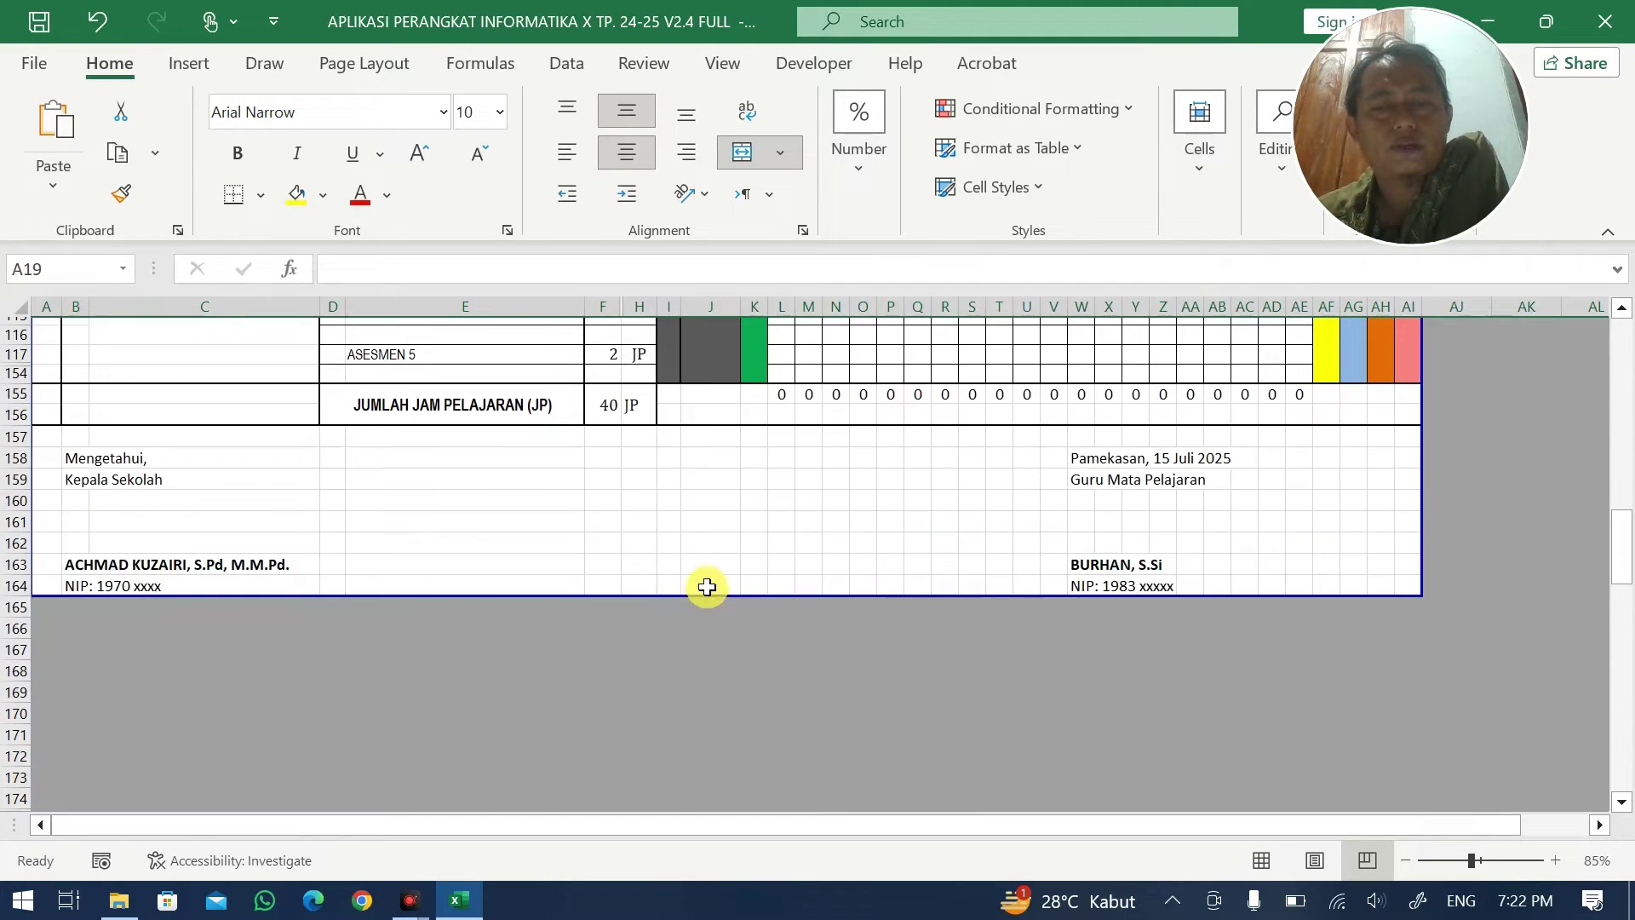
{"action": "scroll", "coordinate": [706, 586], "scroll_direction": "up", "scroll_amount": 6}
{"action": "left_click_drag", "start_coordinate": [809, 716], "coordinate": [1245, 720]}
{"action": "left_click", "coordinate": [50, 512]}
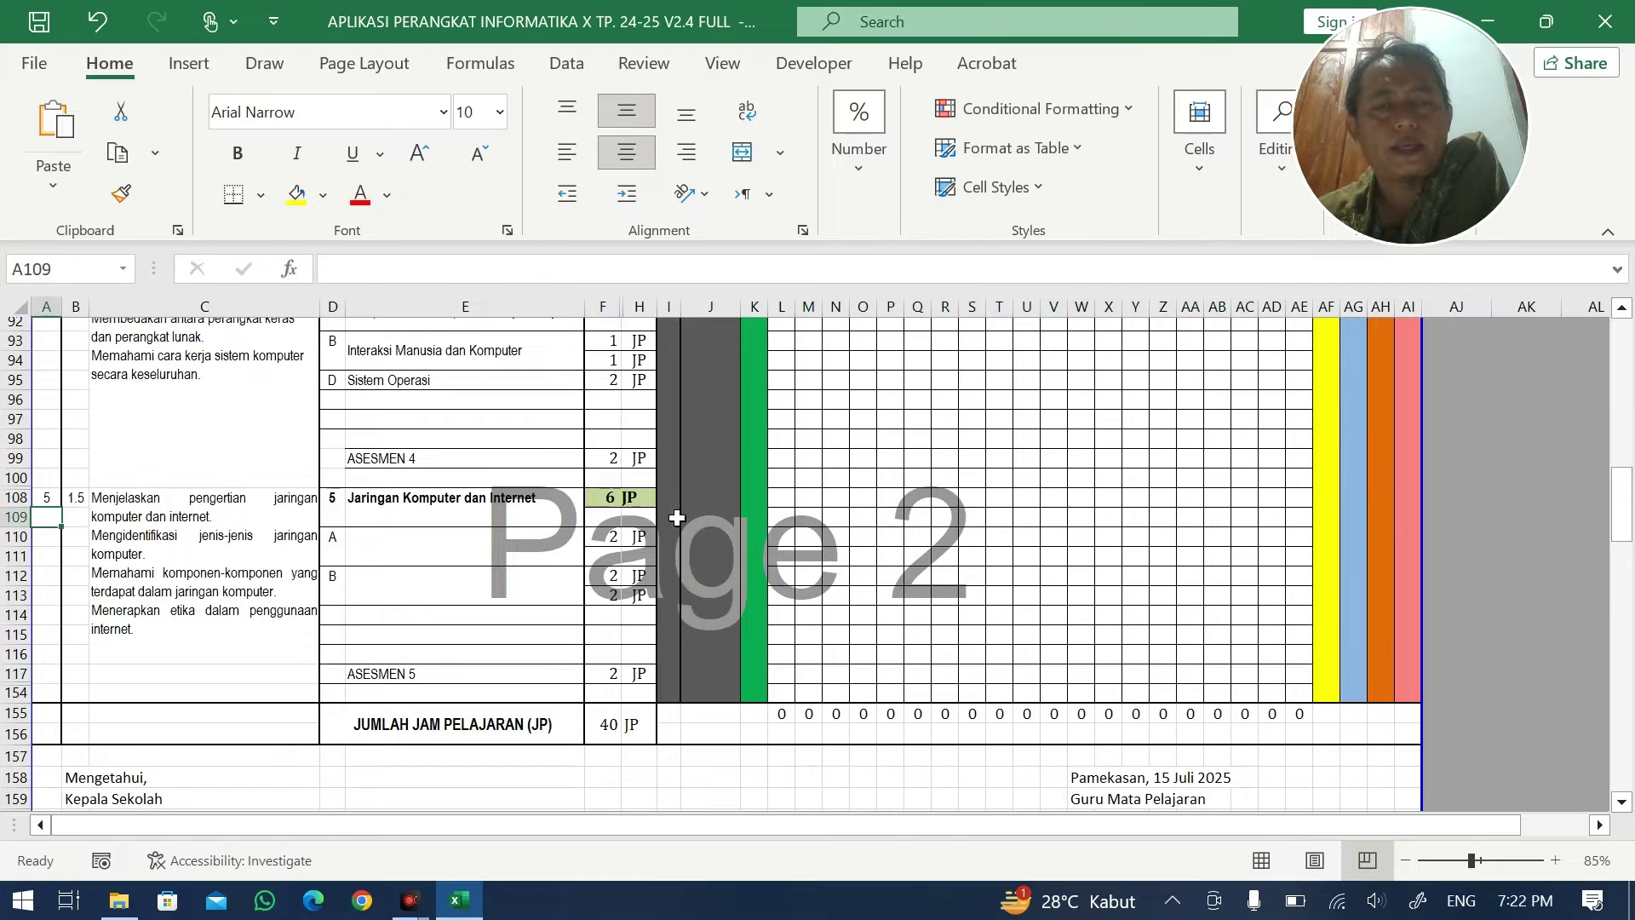
{"action": "scroll", "coordinate": [681, 517], "scroll_direction": "up", "scroll_amount": 6}
{"action": "left_click", "coordinate": [436, 459]}
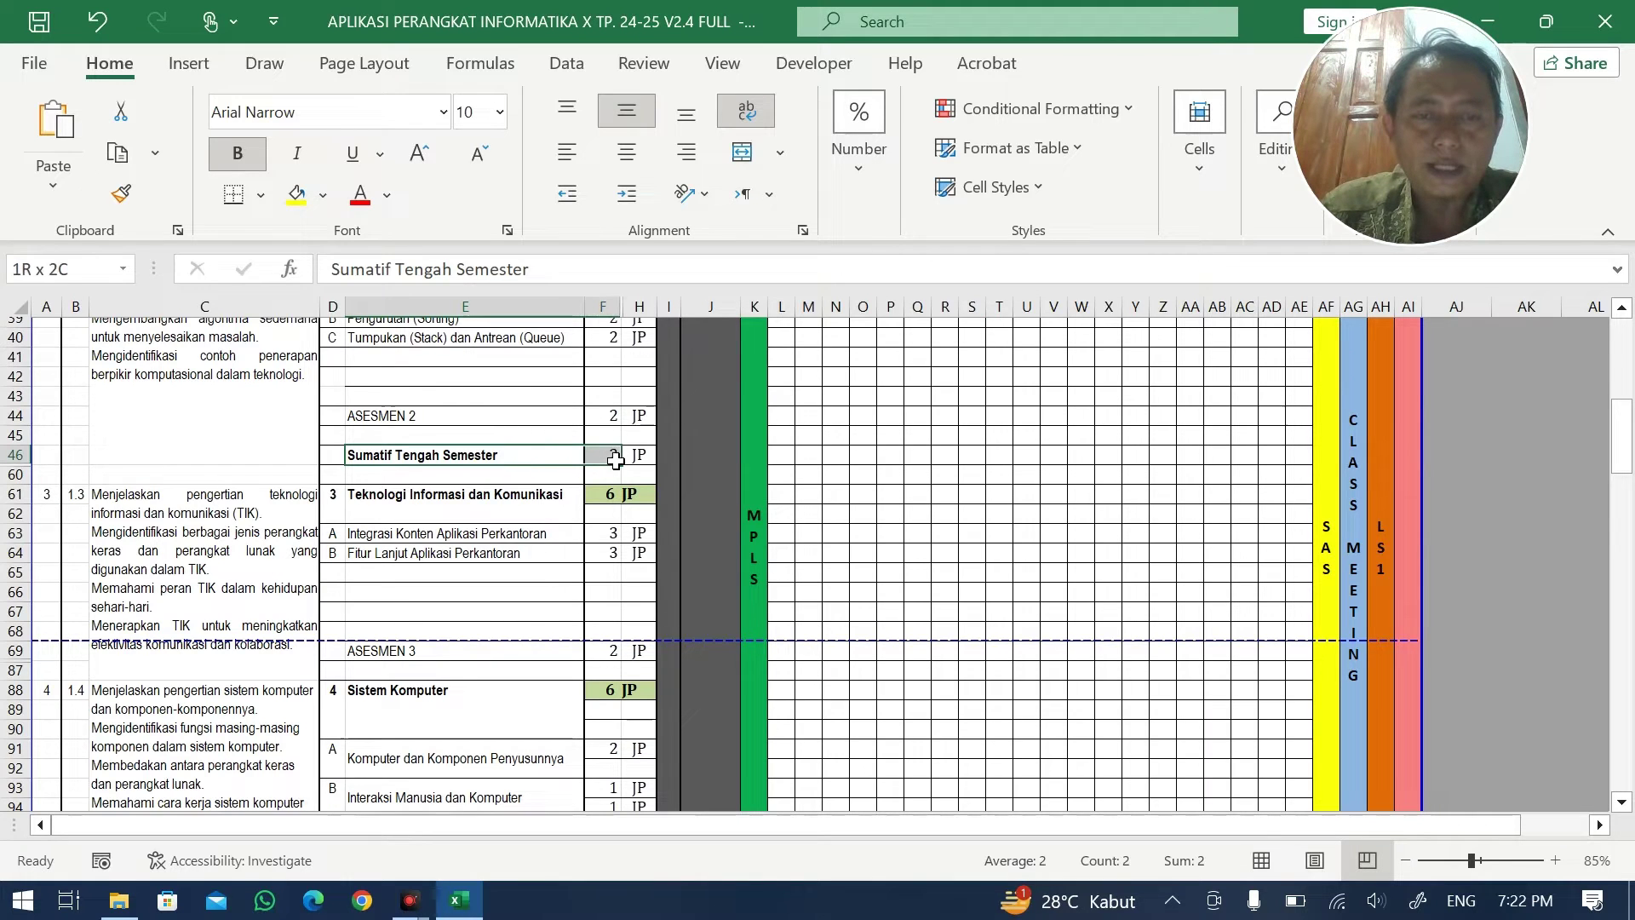
{"action": "key", "text": "ctrl+c"}
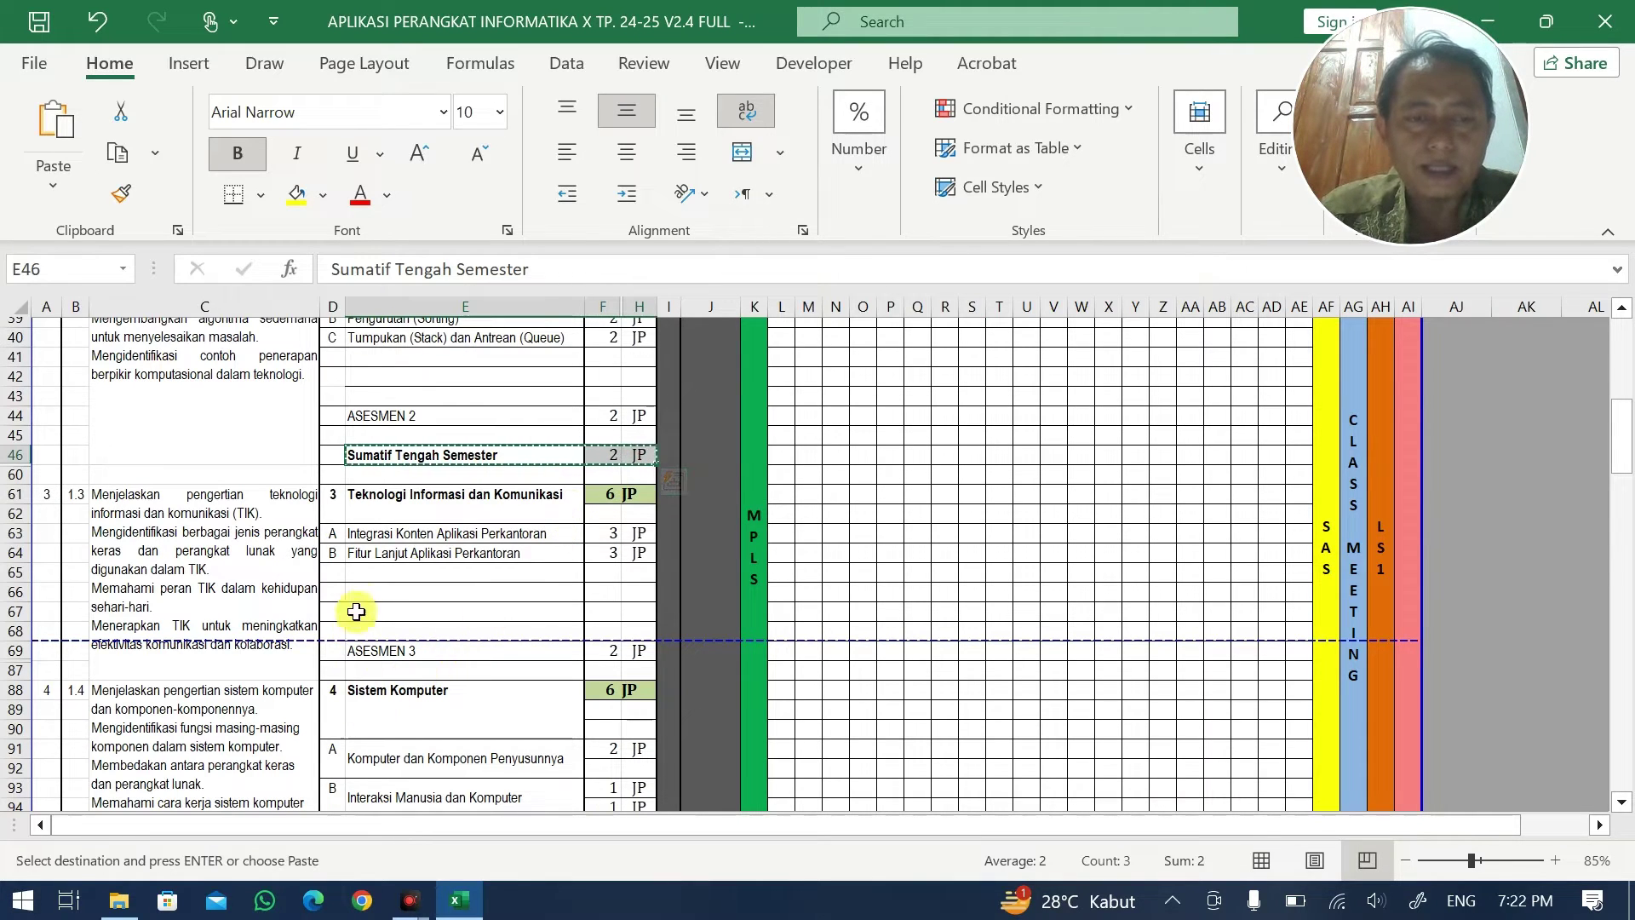
{"action": "left_click", "coordinate": [356, 671]}
{"action": "key", "text": "ctrl+v"}
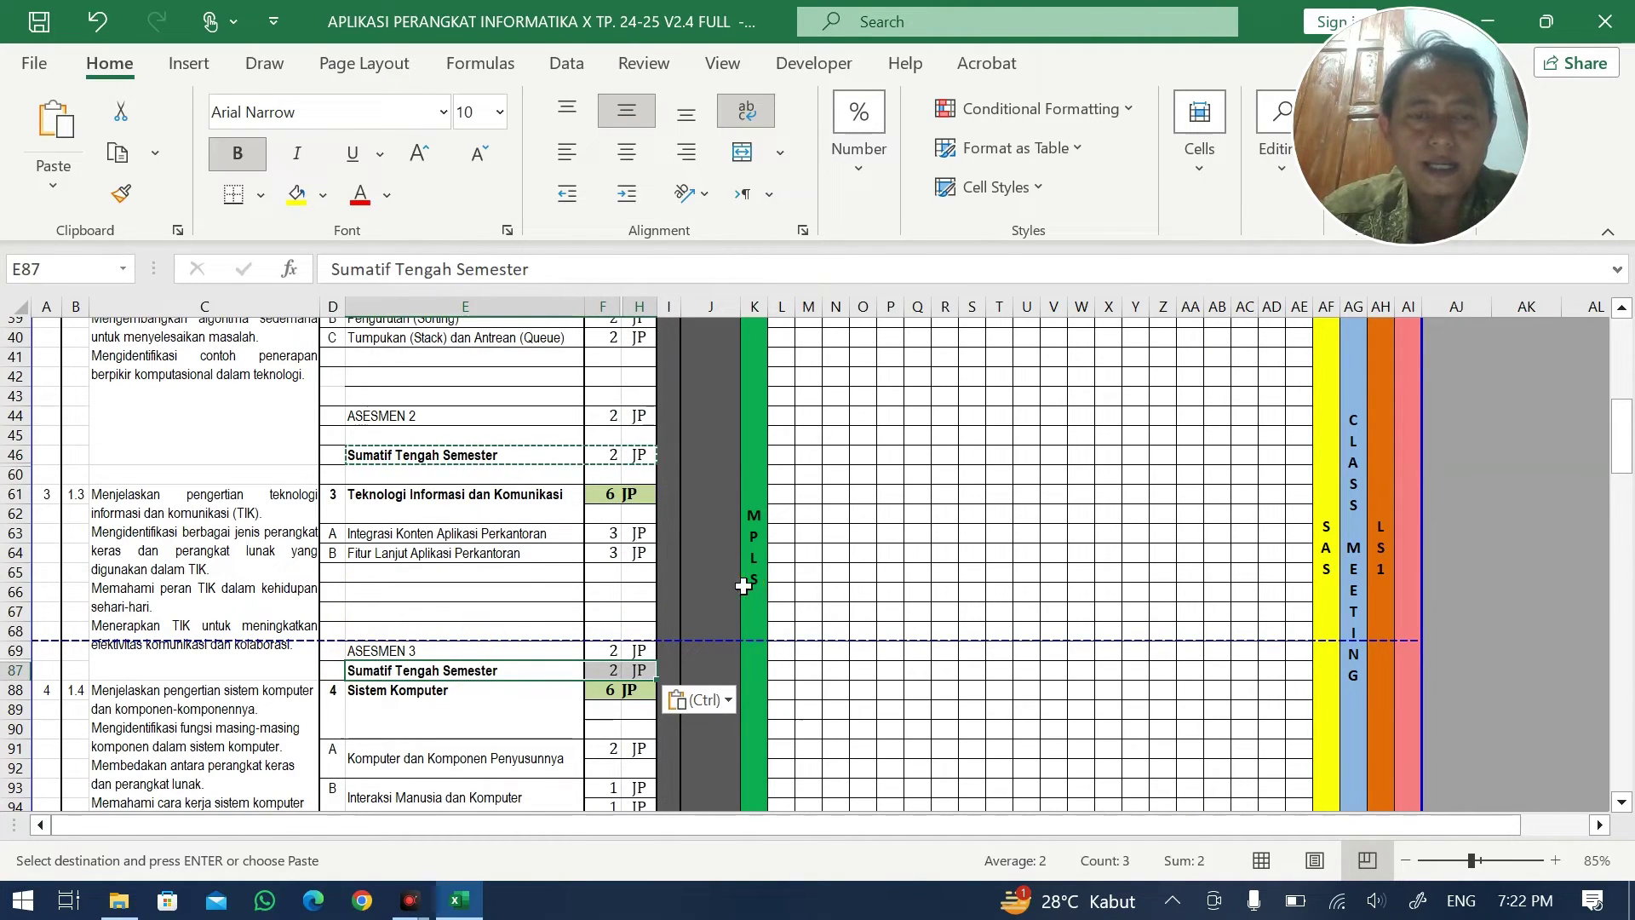
- Clear the original Sumatif Tengah Semester entry and its JP allocation in row 46 below ASESMEN 2
{"action": "left_click", "coordinate": [743, 586]}
{"action": "left_click", "coordinate": [358, 458]}
{"action": "left_click_drag", "start_coordinate": [417, 460], "coordinate": [643, 464]}
{"action": "key", "text": "Delete"}
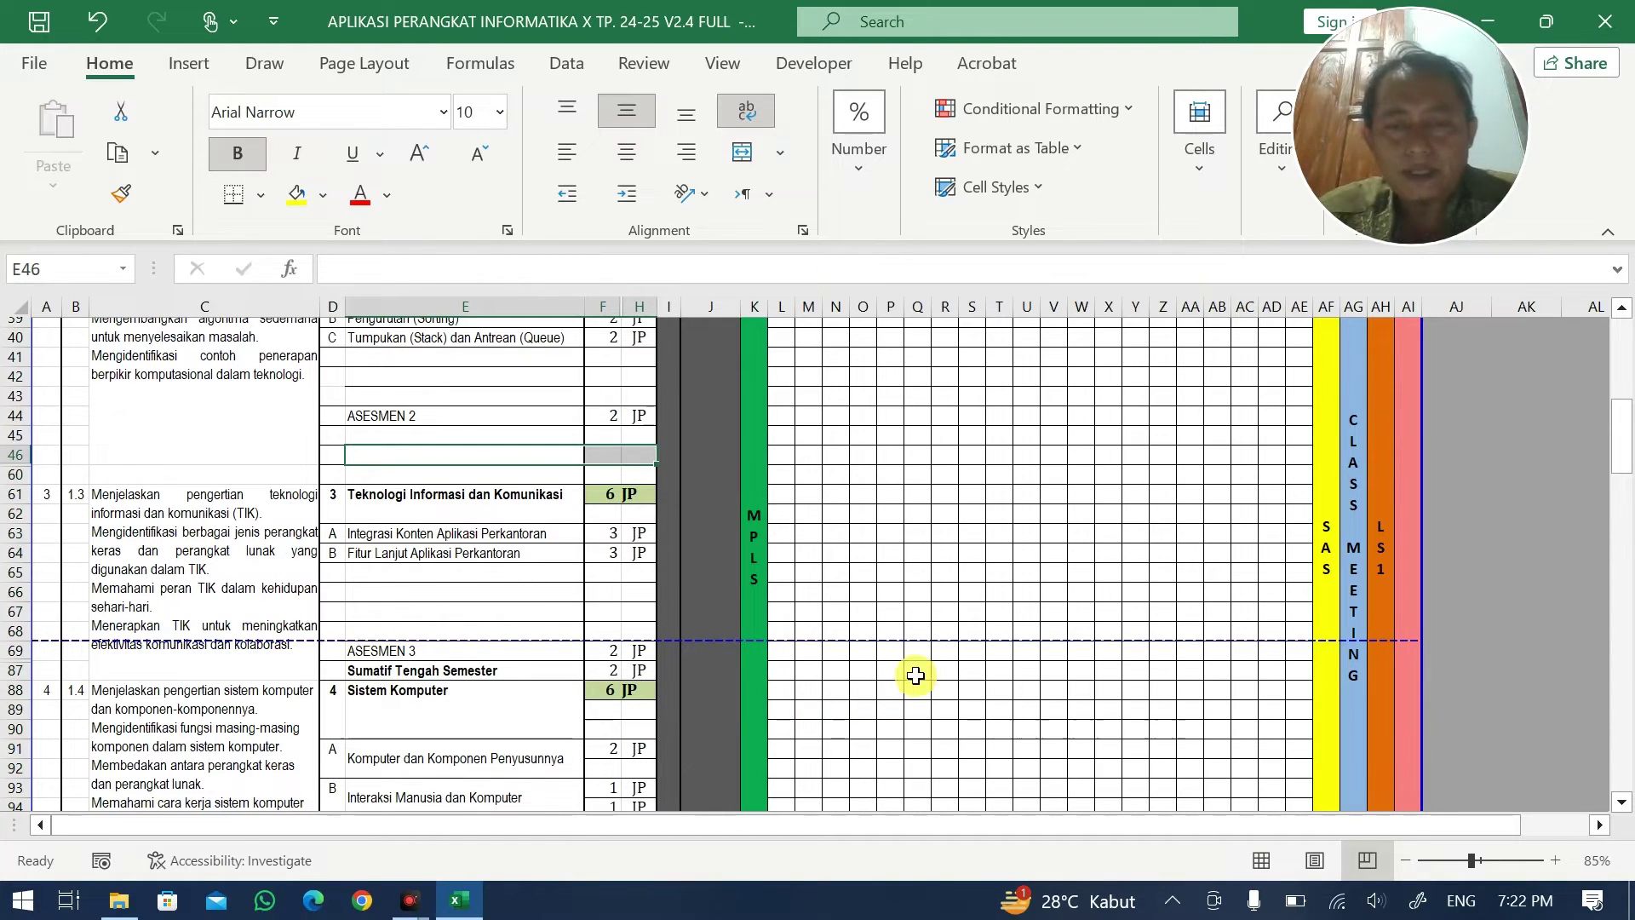
- Enter 2 JP under week 10 in the Sumatif Tengah Semester row
{"action": "scroll", "coordinate": [1019, 515], "scroll_direction": "up", "scroll_amount": 10}
{"action": "mouse_move", "coordinate": [1020, 496]}
{"action": "left_mouse_down"}
{"action": "mouse_move", "coordinate": [1022, 805]}
{"action": "mouse_move", "coordinate": [1027, 482]}
{"action": "left_mouse_up"}
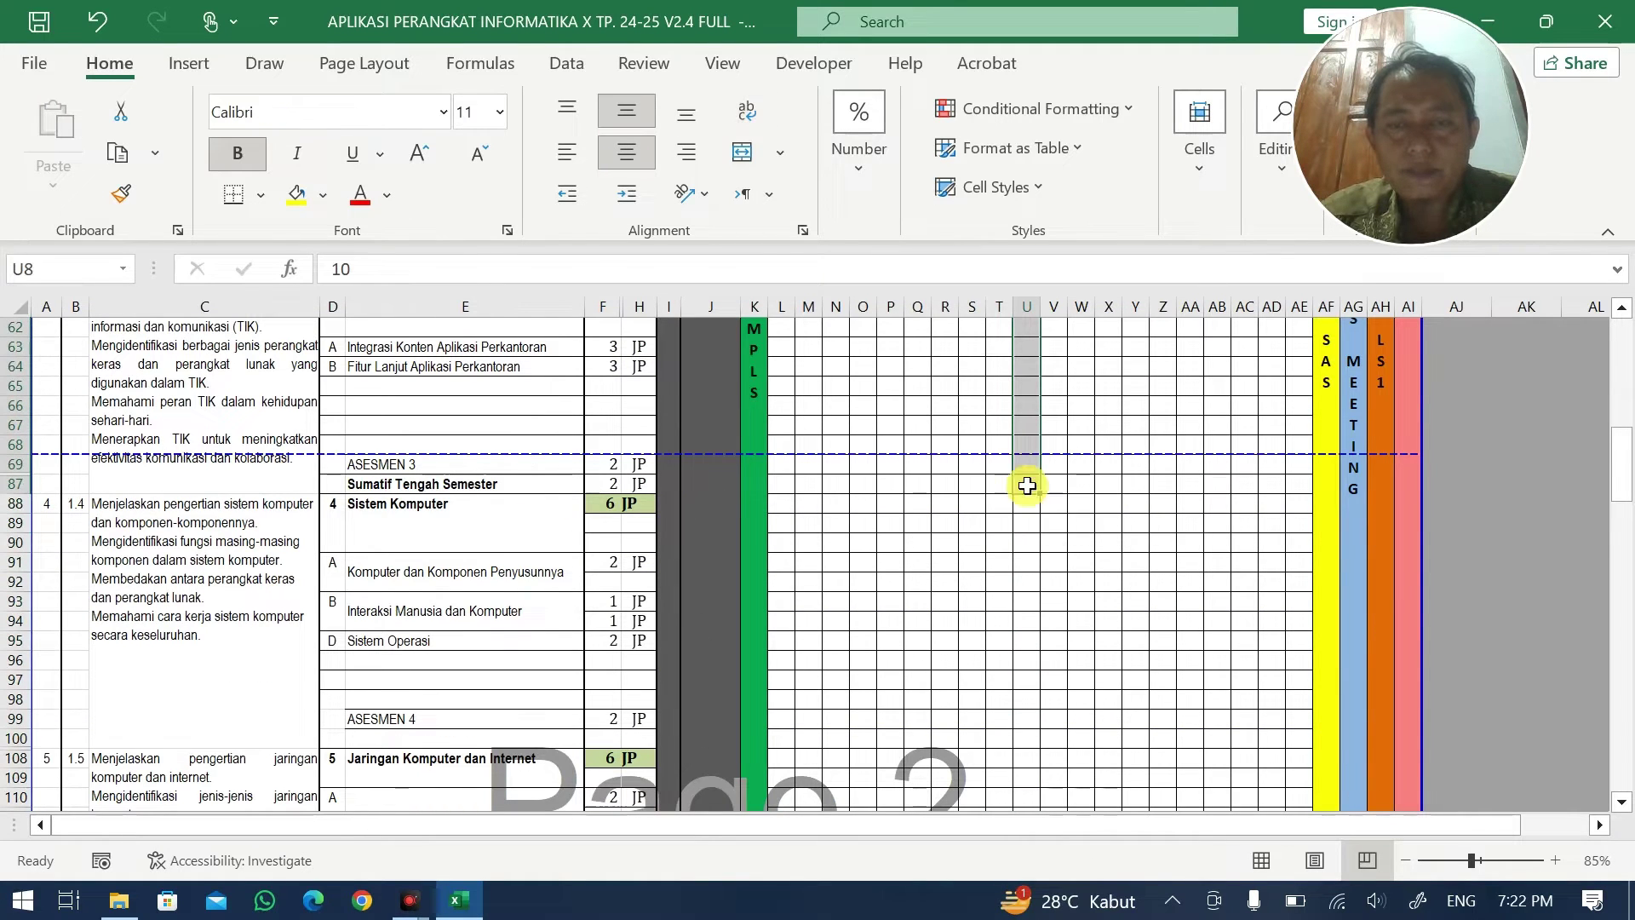
{"action": "left_click", "coordinate": [1027, 484]}
{"action": "type", "text": "2"}
{"action": "left_click", "coordinate": [965, 505]}
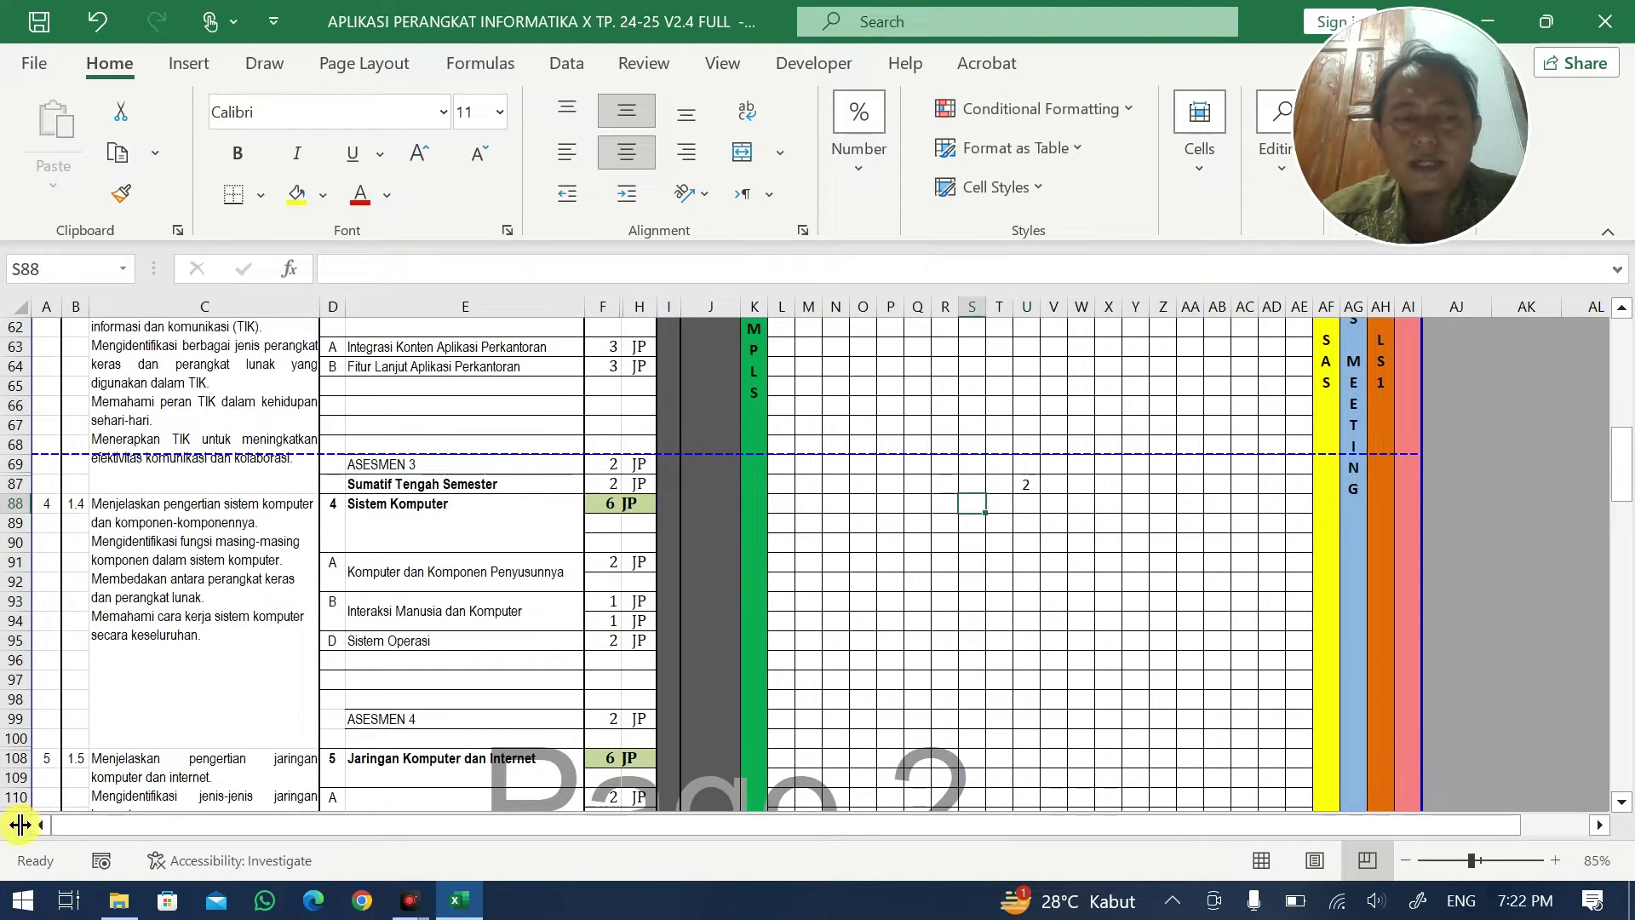
- Check the September schedule of ANBK and Sumatif Tengah Semester in the KALDIK school calendar sheet
{"action": "left_click_drag", "start_coordinate": [19, 824], "coordinate": [736, 824]}
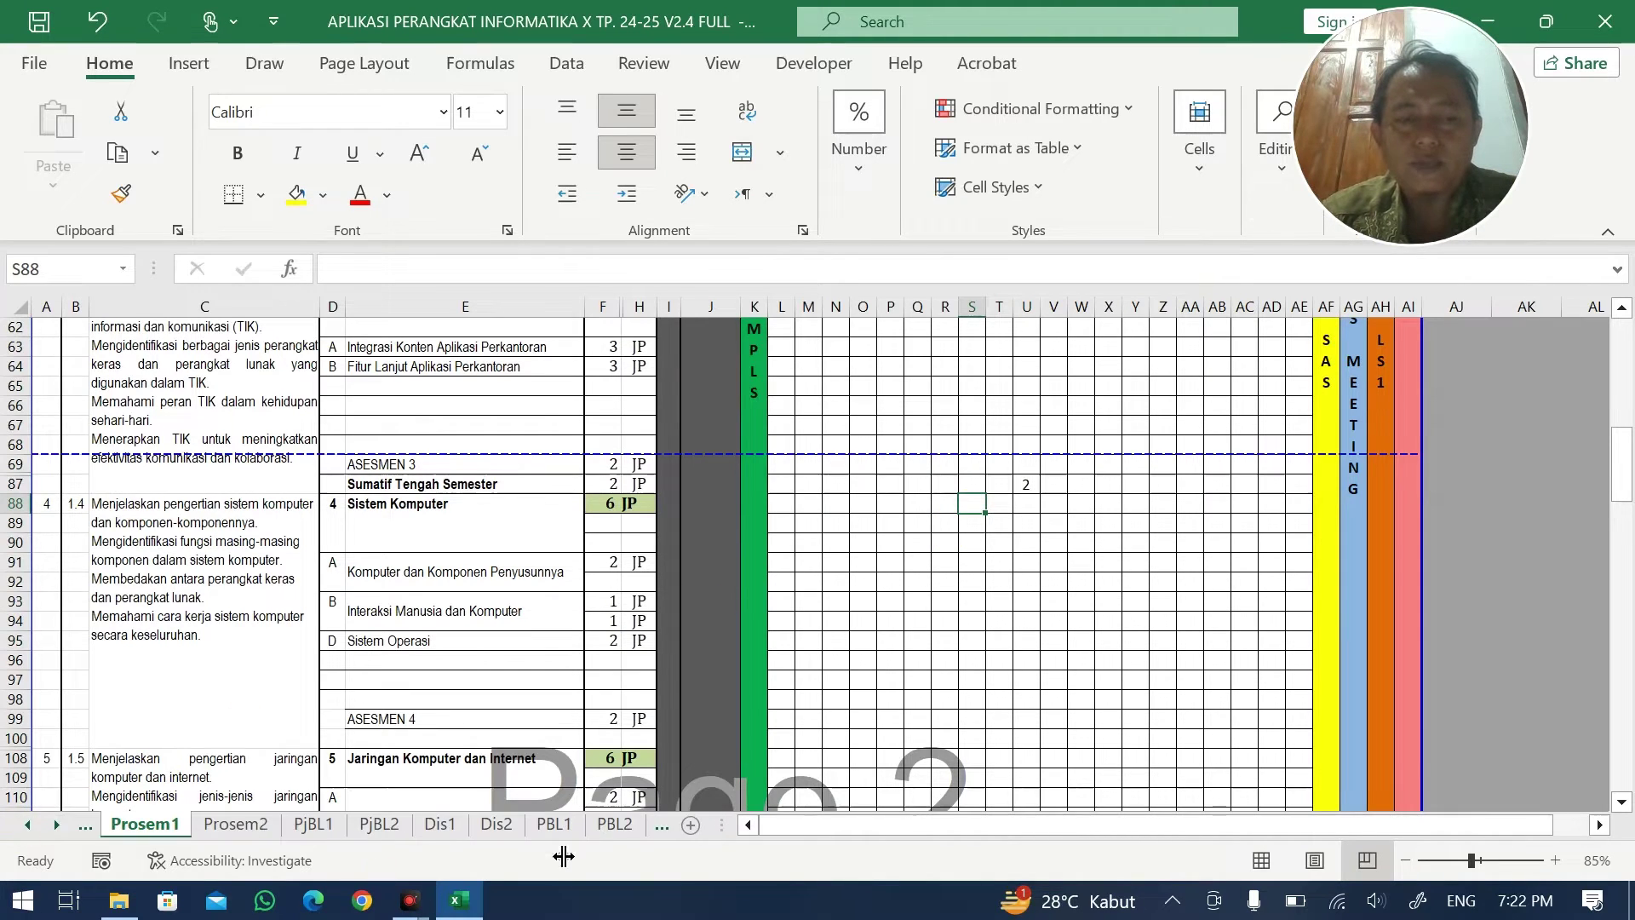
{"action": "left_click", "coordinate": [18, 824]}
{"action": "left_click", "coordinate": [27, 824]}
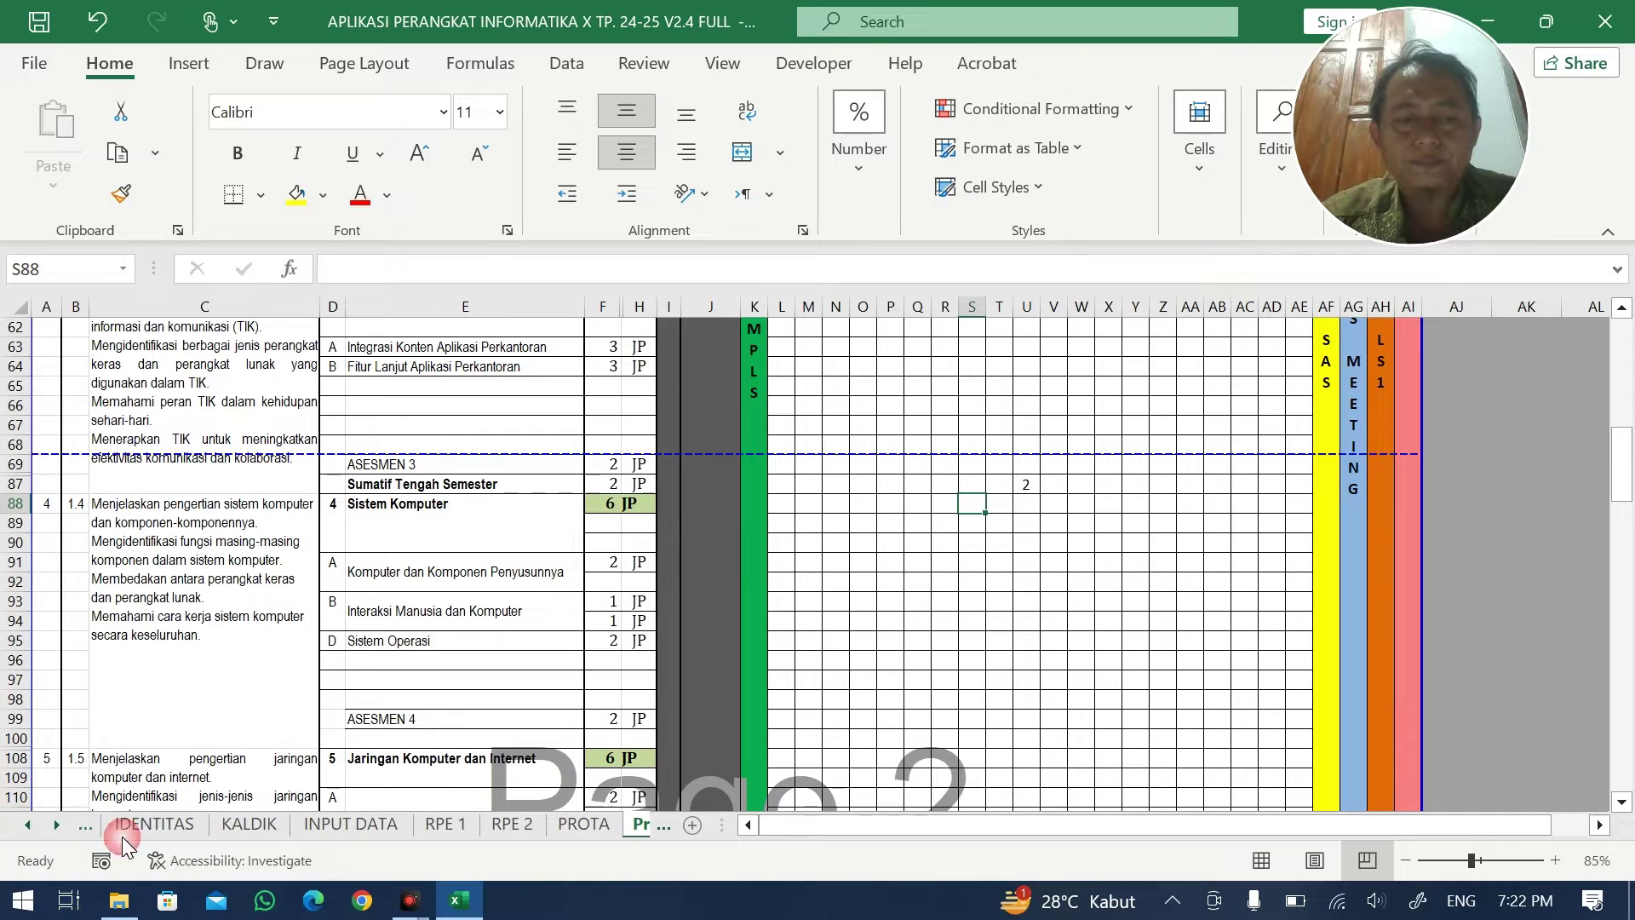
{"action": "left_click", "coordinate": [250, 824]}
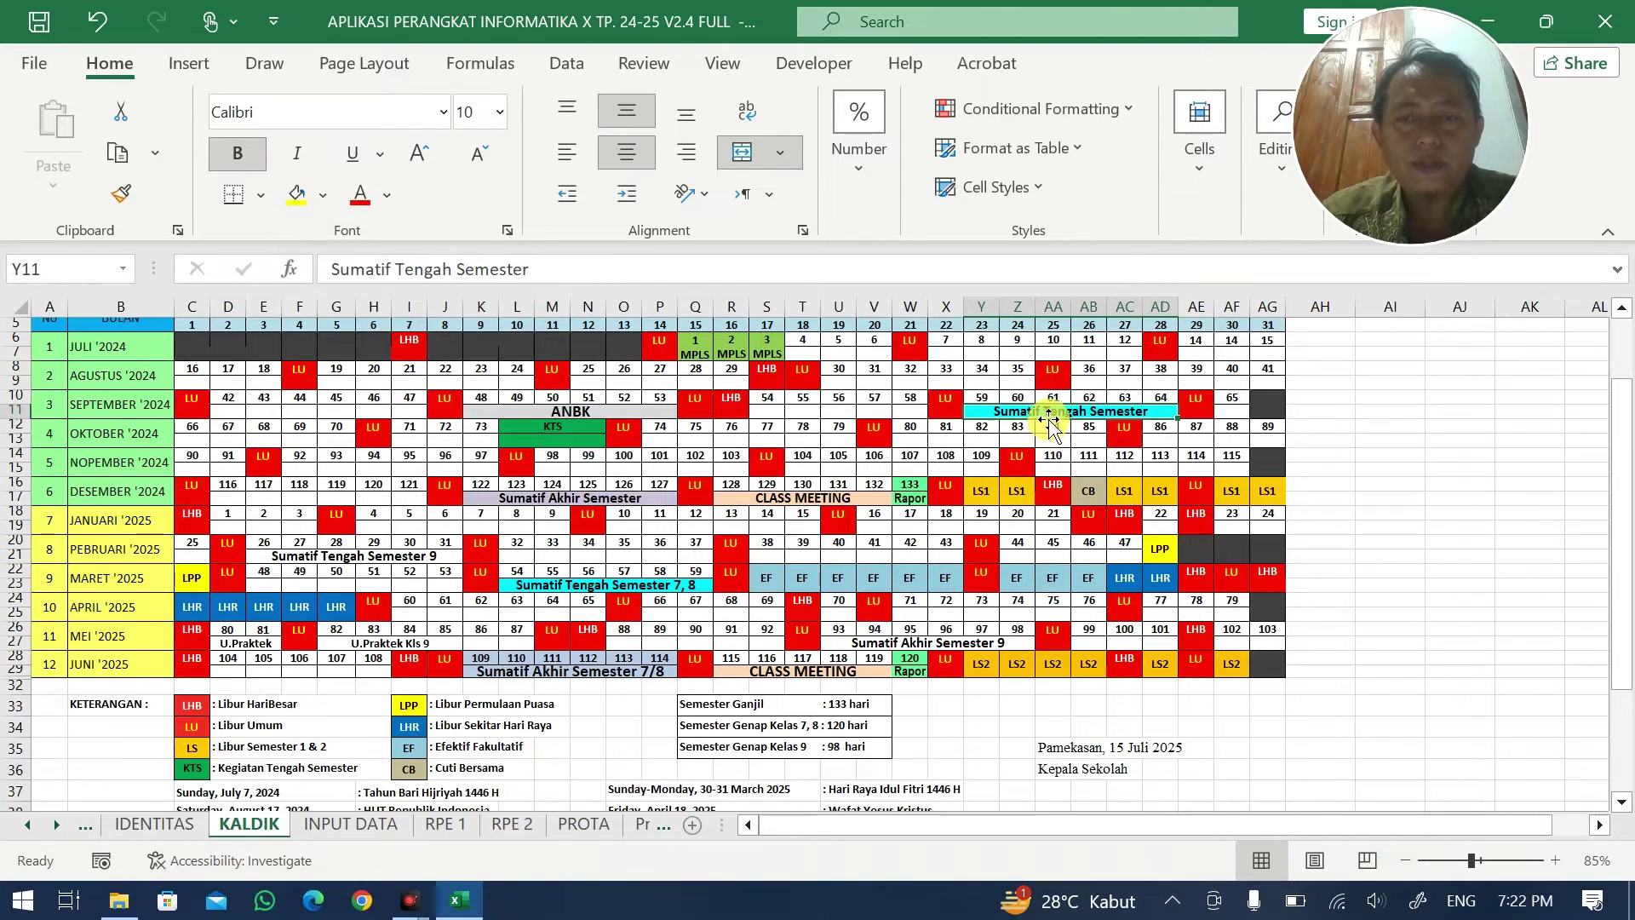
{"action": "left_click", "coordinate": [345, 412]}
{"action": "left_click", "coordinate": [626, 411]}
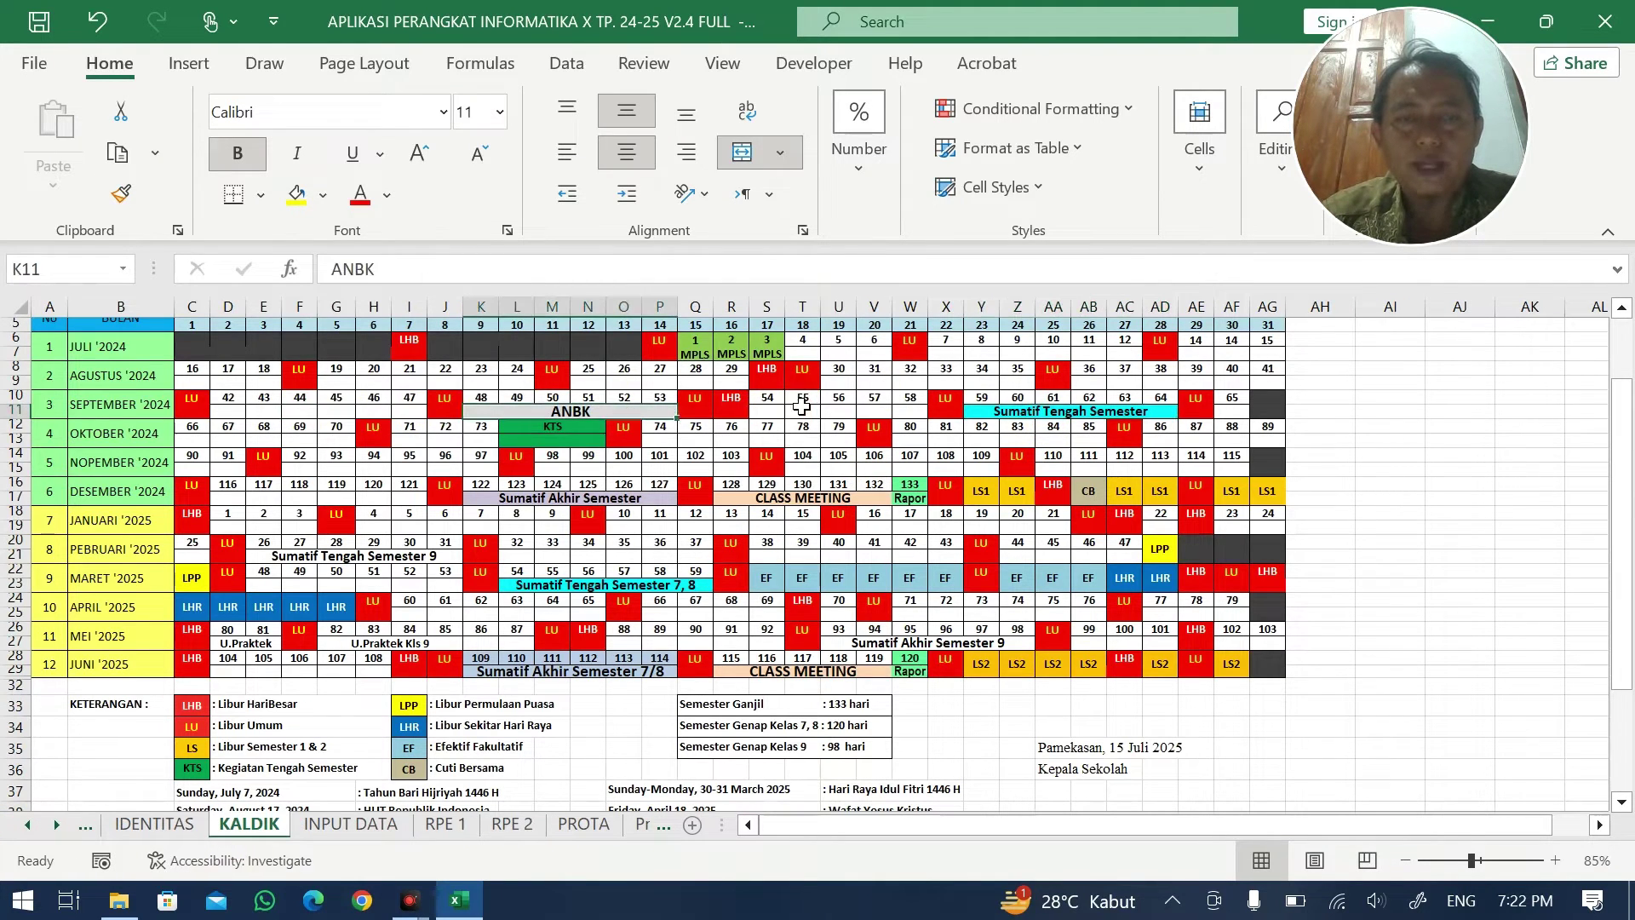
{"action": "left_click", "coordinate": [802, 411]}
{"action": "left_click", "coordinate": [966, 410]}
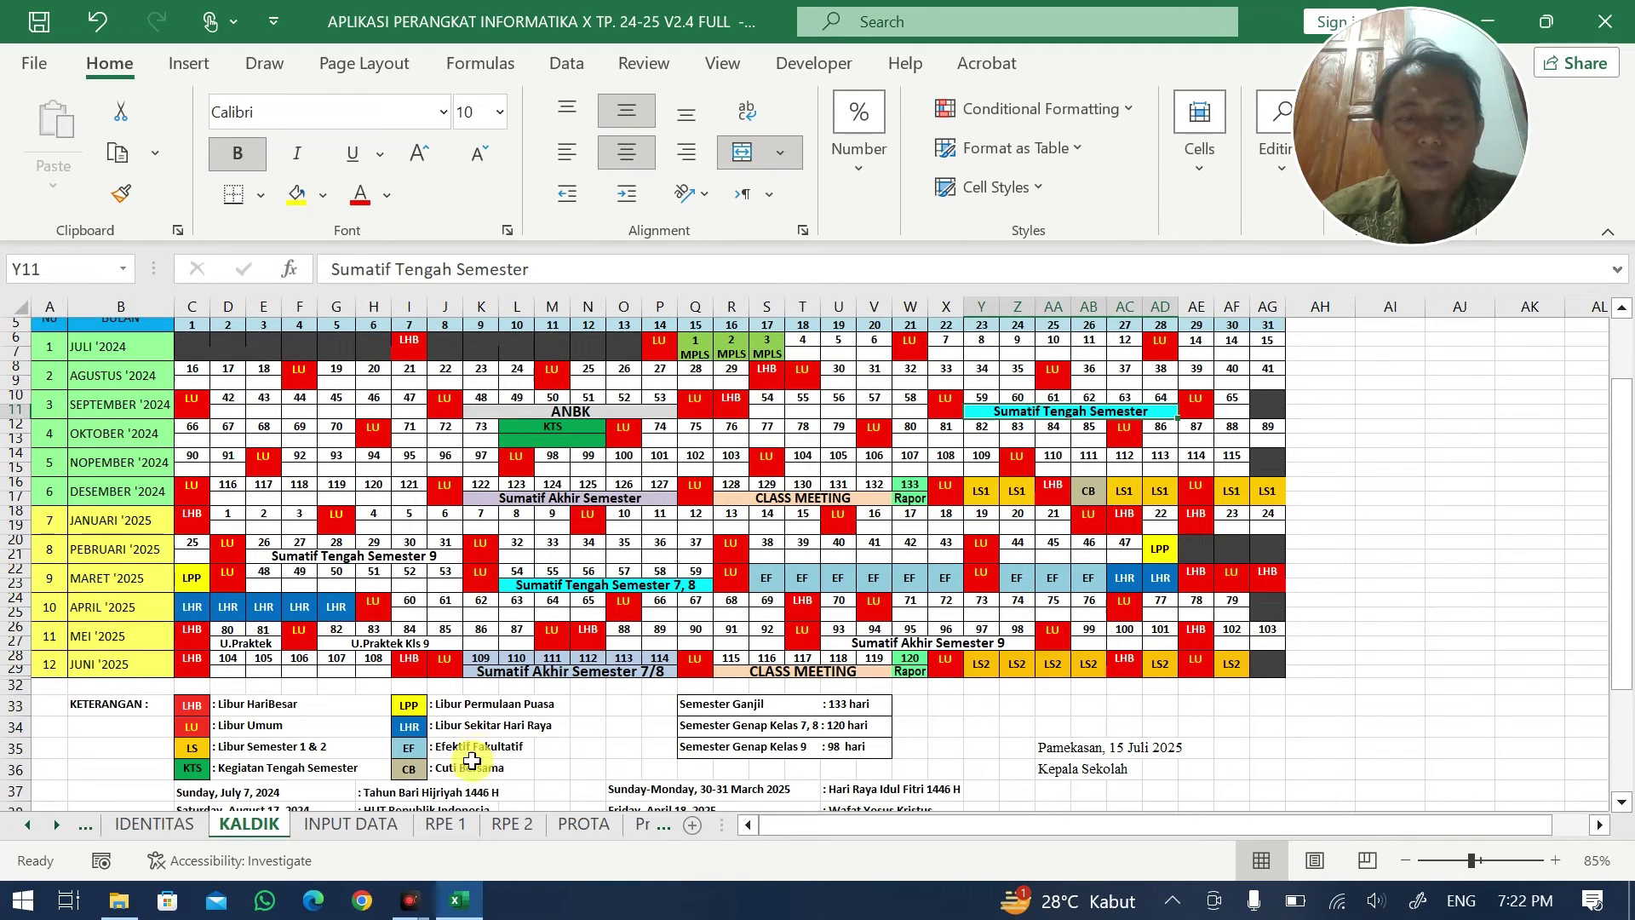
- In Prosem1, enter 2 JP each for Informatika dan Keterampilan Generik: subtopic A in week 1, B in week 2, ASESMEN 1 in week 3
{"action": "left_click", "coordinate": [637, 825]}
{"action": "scroll", "coordinate": [439, 628], "scroll_direction": "up", "scroll_amount": 10}
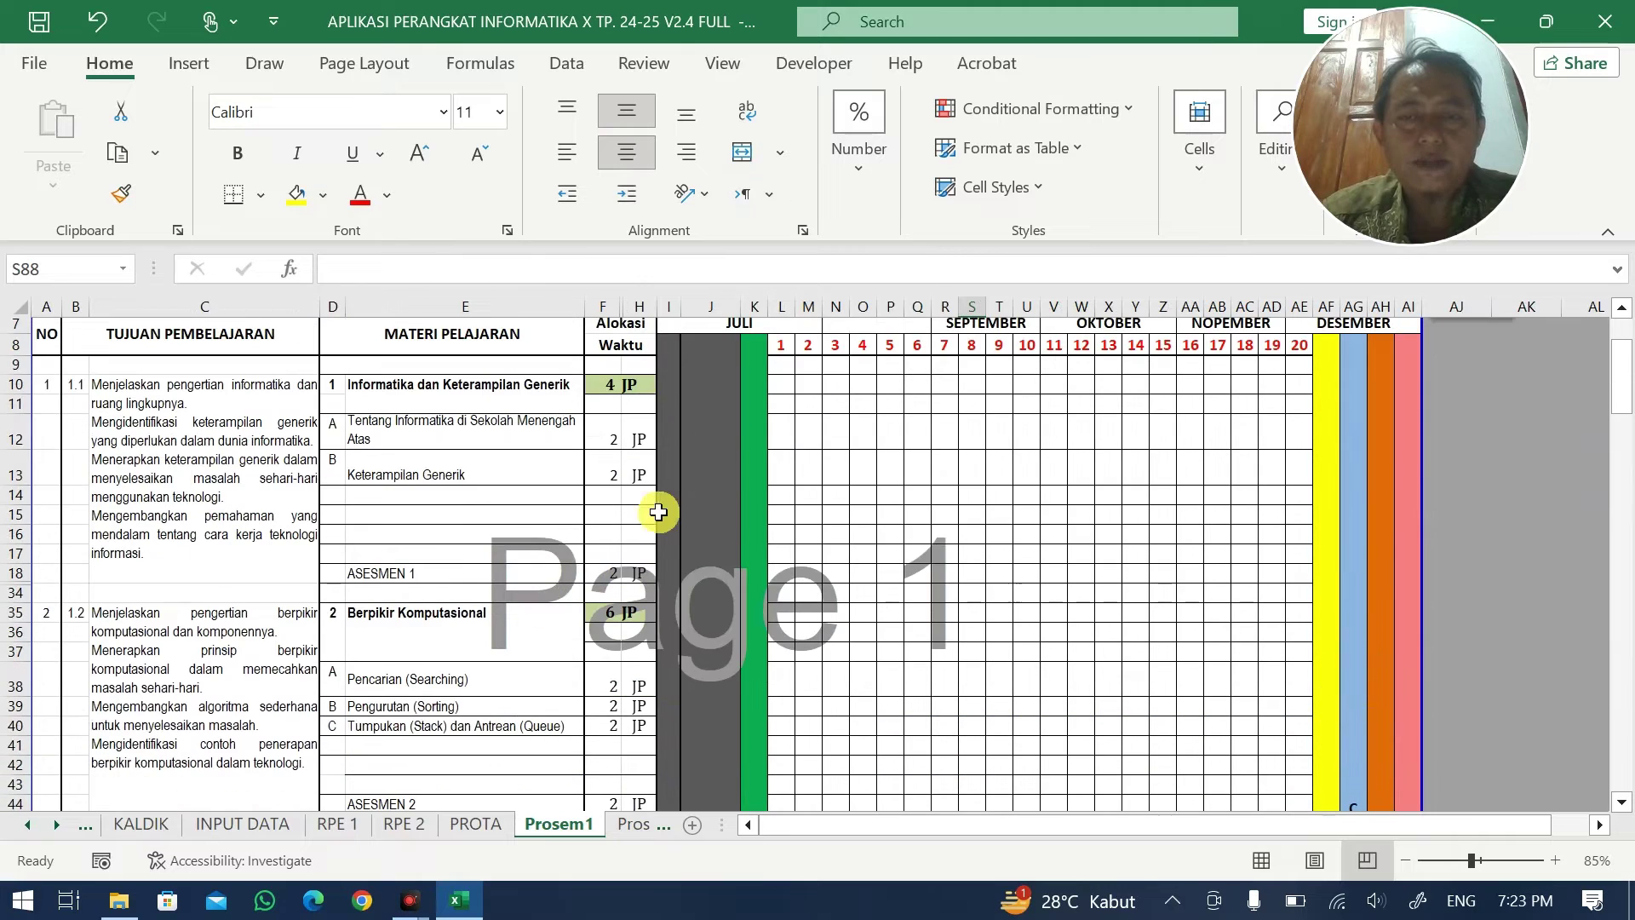
{"action": "left_click", "coordinate": [786, 440]}
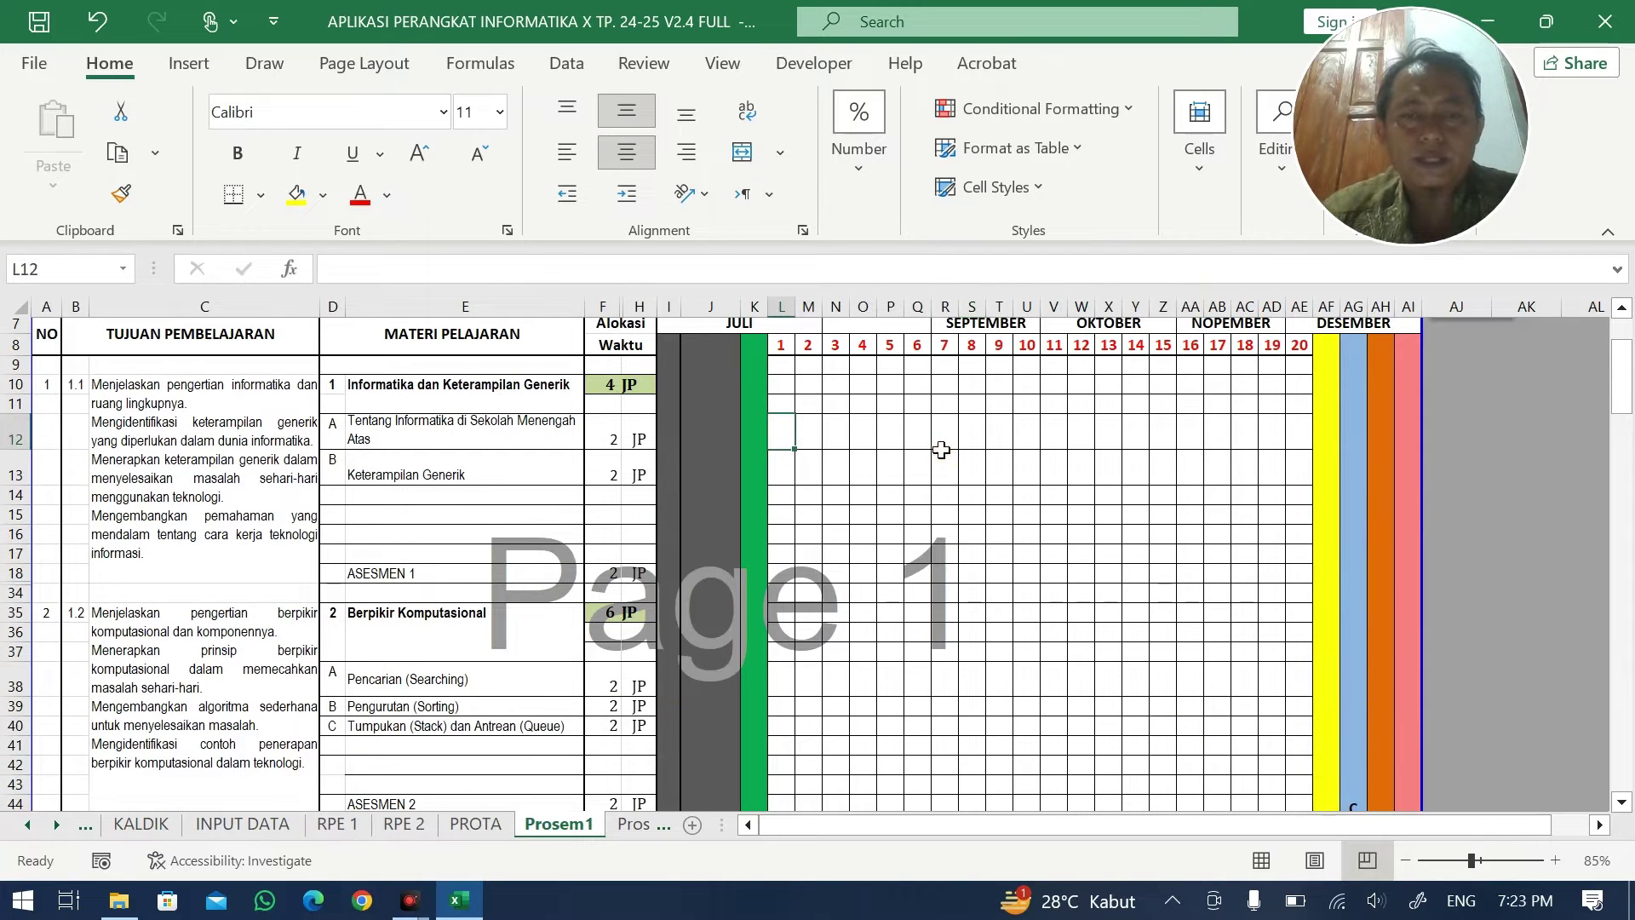
{"action": "type", "text": "2"}
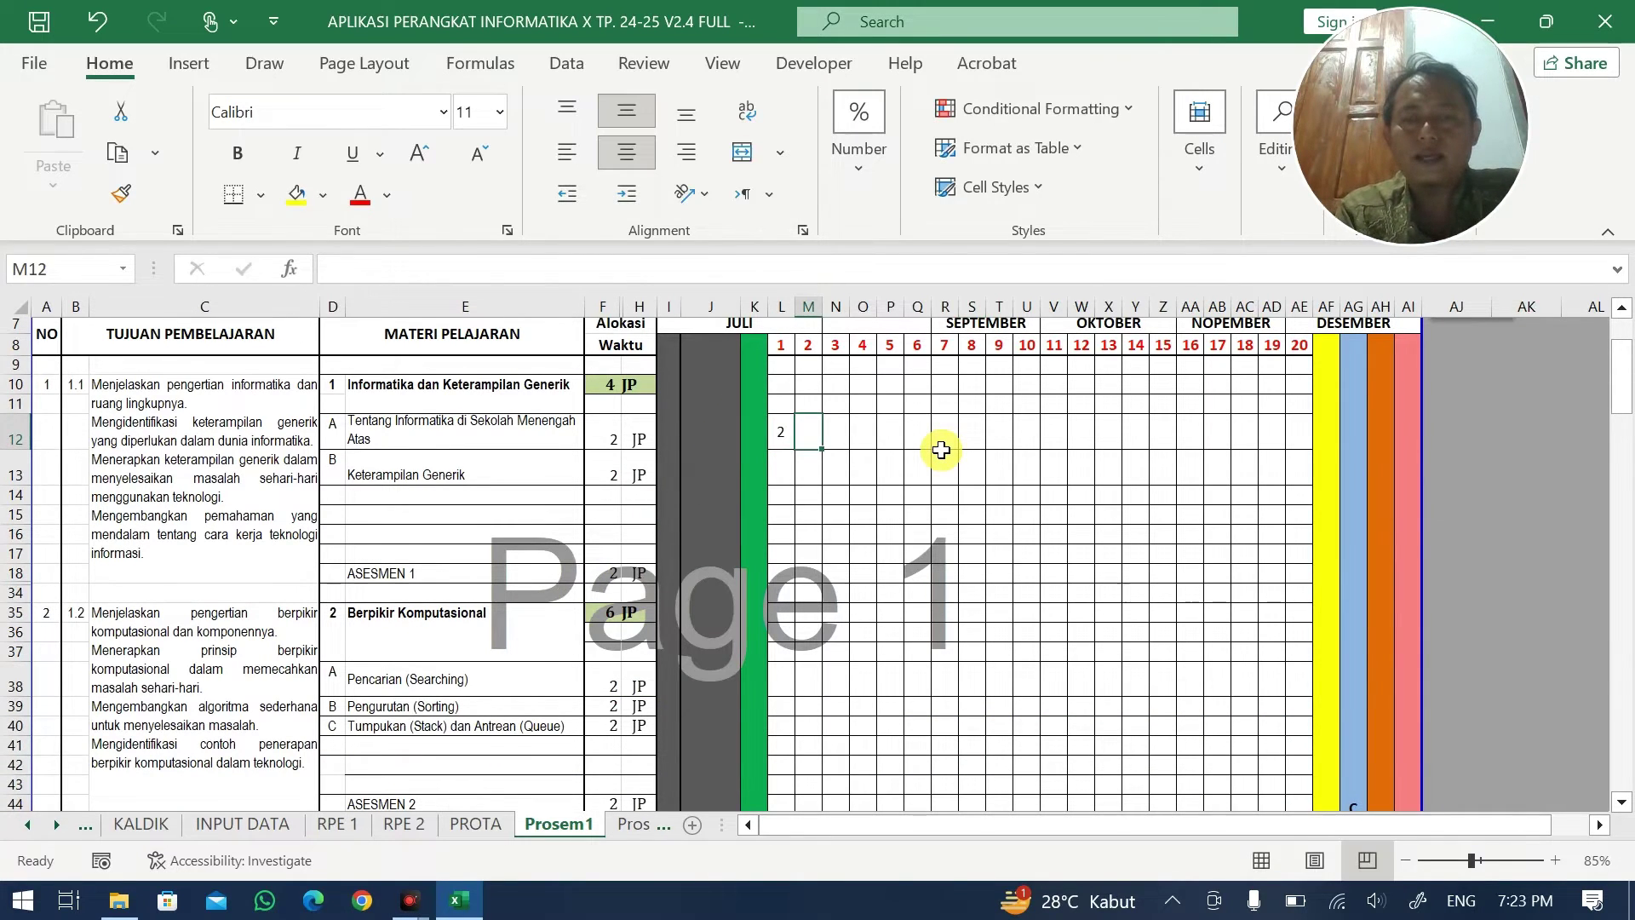
{"action": "key", "text": "Return"}
{"action": "key", "text": "Right"}
{"action": "type", "text": "2"}
{"action": "key", "text": "Return"}
{"action": "key", "text": "Right"}
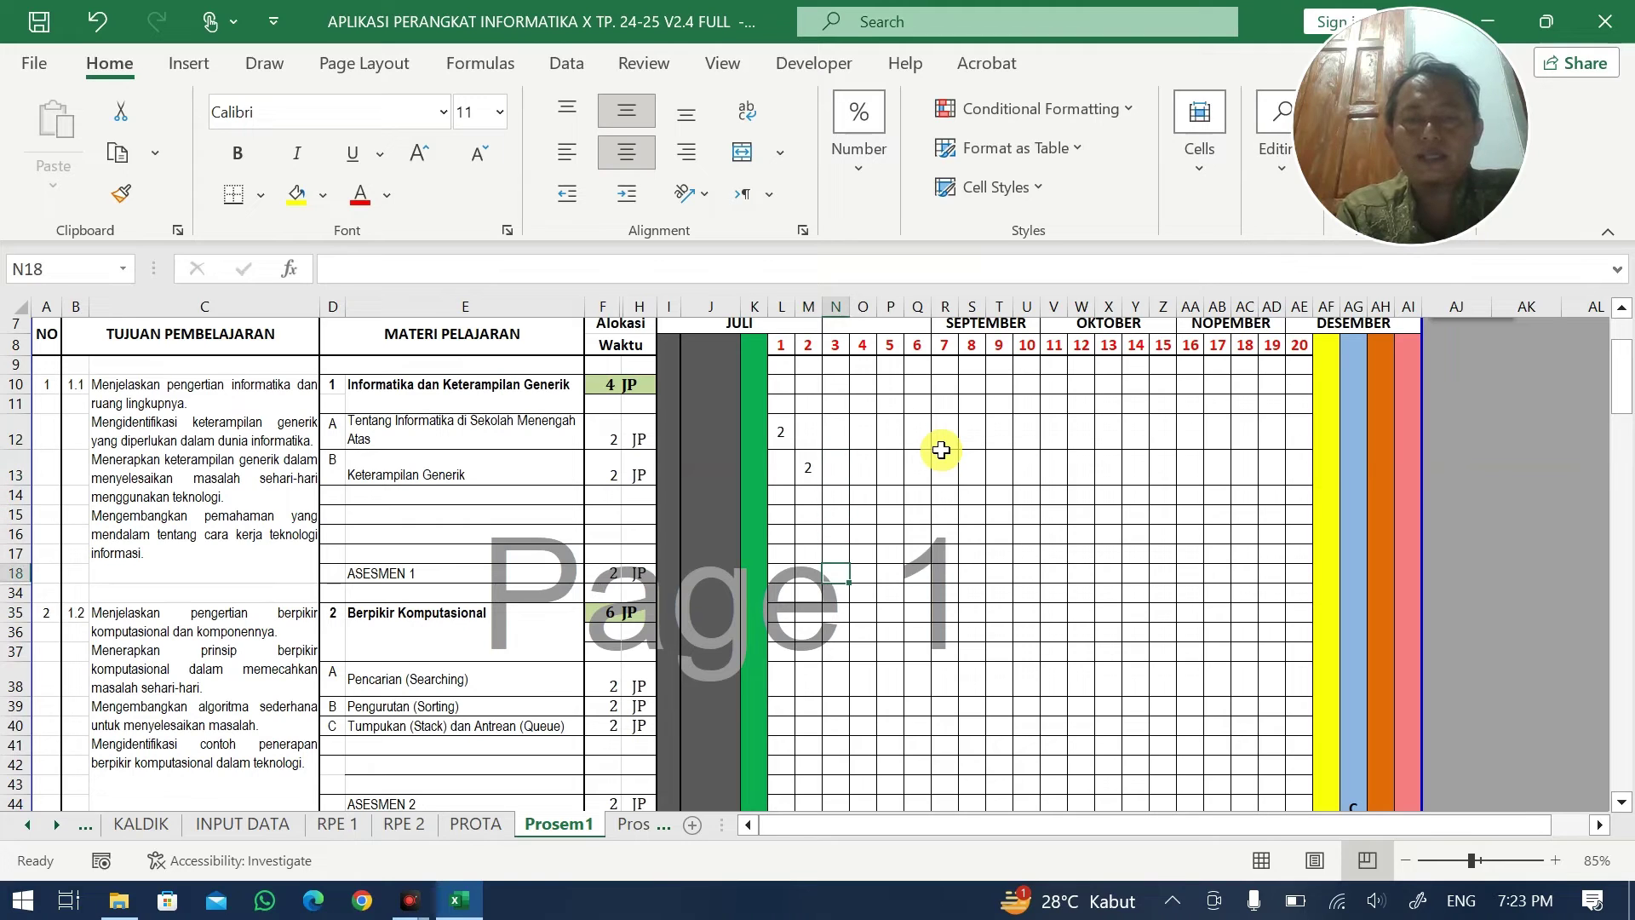
{"action": "type", "text": "2"}
{"action": "key", "text": "Return"}
- Enter 2 JP each for the Berpikir Komputasional subtopics: Pencarian in week 4, Pengurutan in week 5, Tumpukan dan Antrean in week 6
{"action": "key", "text": "Down"}
{"action": "key", "text": "Right"}
{"action": "key", "text": "Down"}
{"action": "key", "text": "Down"}
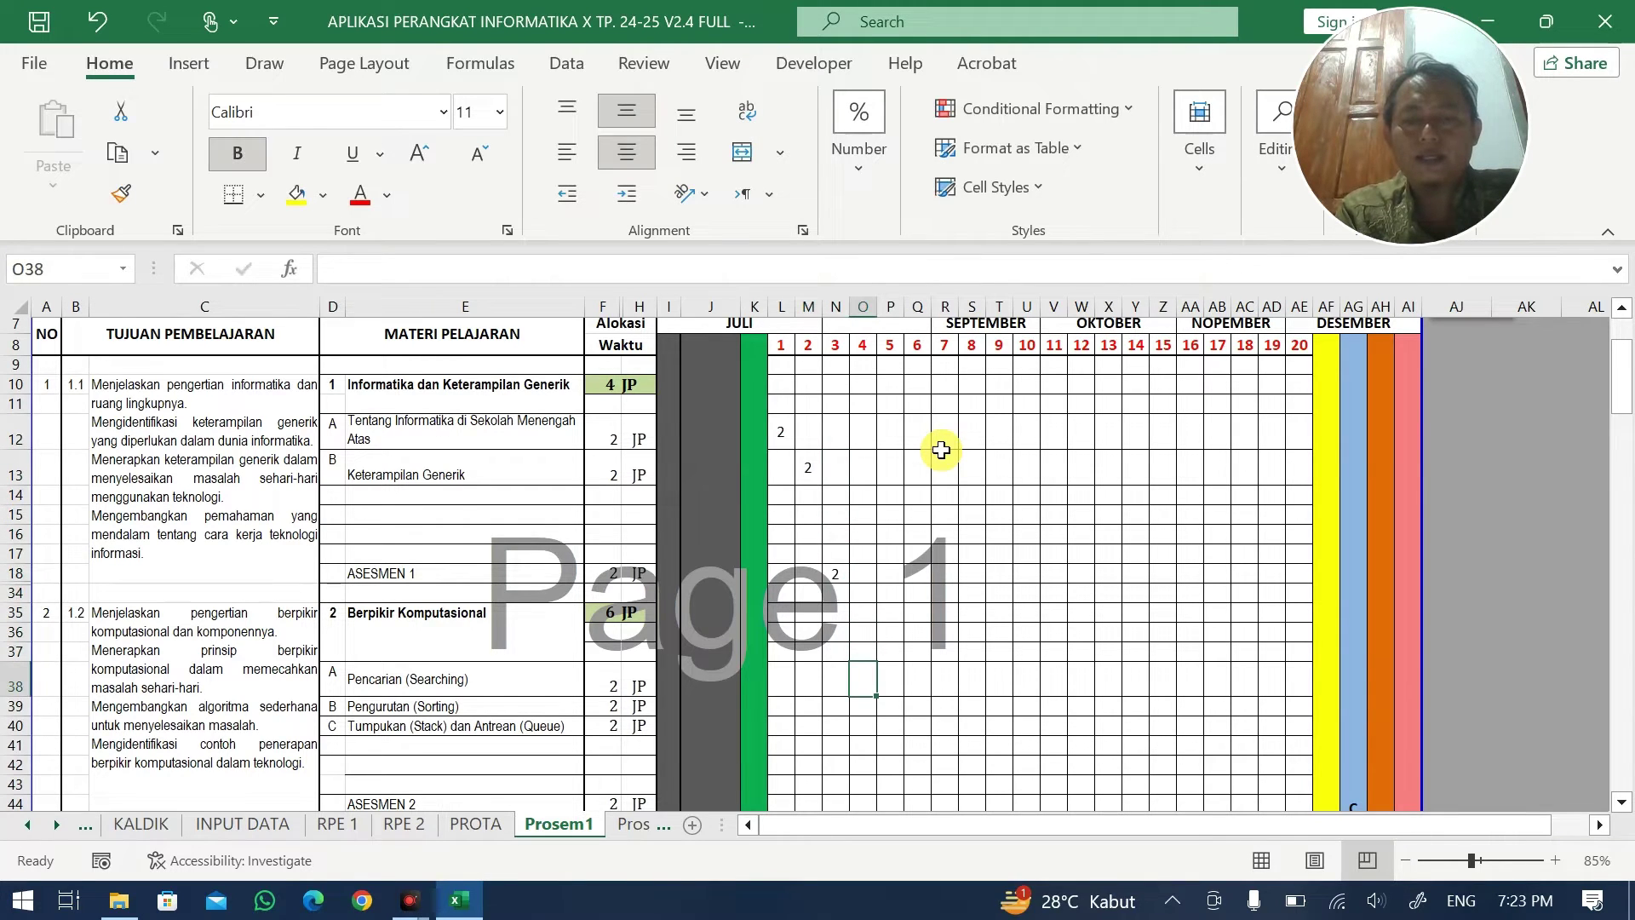
{"action": "key", "text": "Return"}
{"action": "key", "text": "Right"}
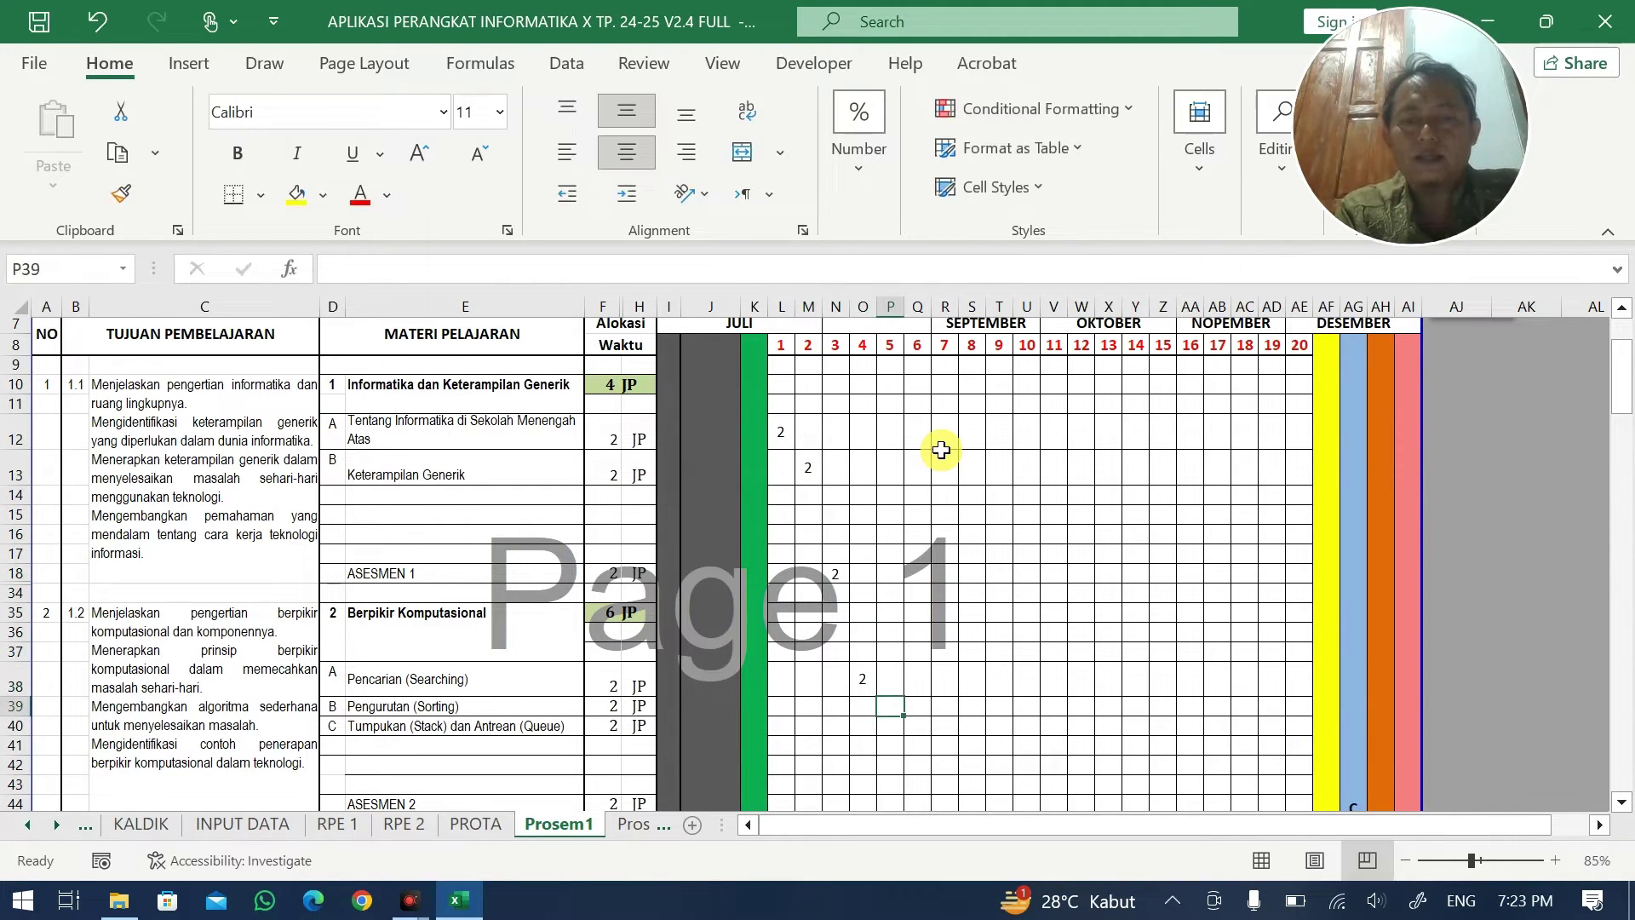
{"action": "type", "text": "2"}
{"action": "key", "text": "Return"}
{"action": "key", "text": "Right"}
{"action": "type", "text": "2"}
{"action": "key", "text": "Return"}
{"action": "key", "text": "Right"}
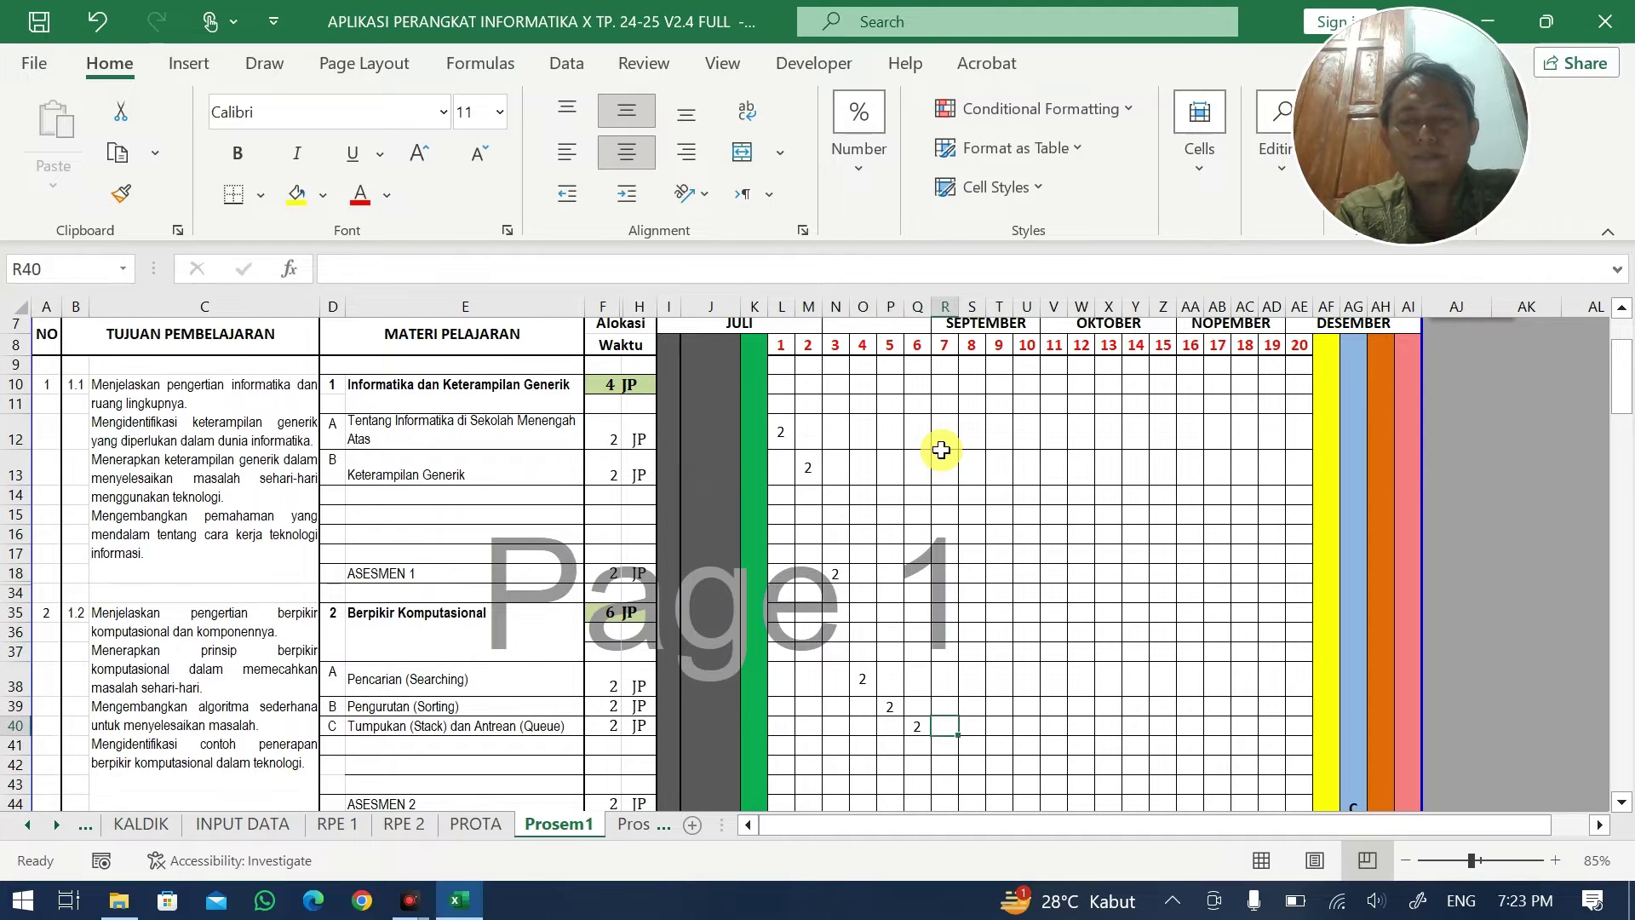
- Enter 2 JP for ASESMEN 2 in week 7
{"action": "key", "text": "Down"}
{"action": "key", "text": "Down"}
{"action": "type", "text": "2"}
{"action": "key", "text": "Return"}
- Split Integrasi Konten Aplikasi Perkantoran into 2 JP in week 8 and 1 JP in week 9
{"action": "key", "text": "Right"}
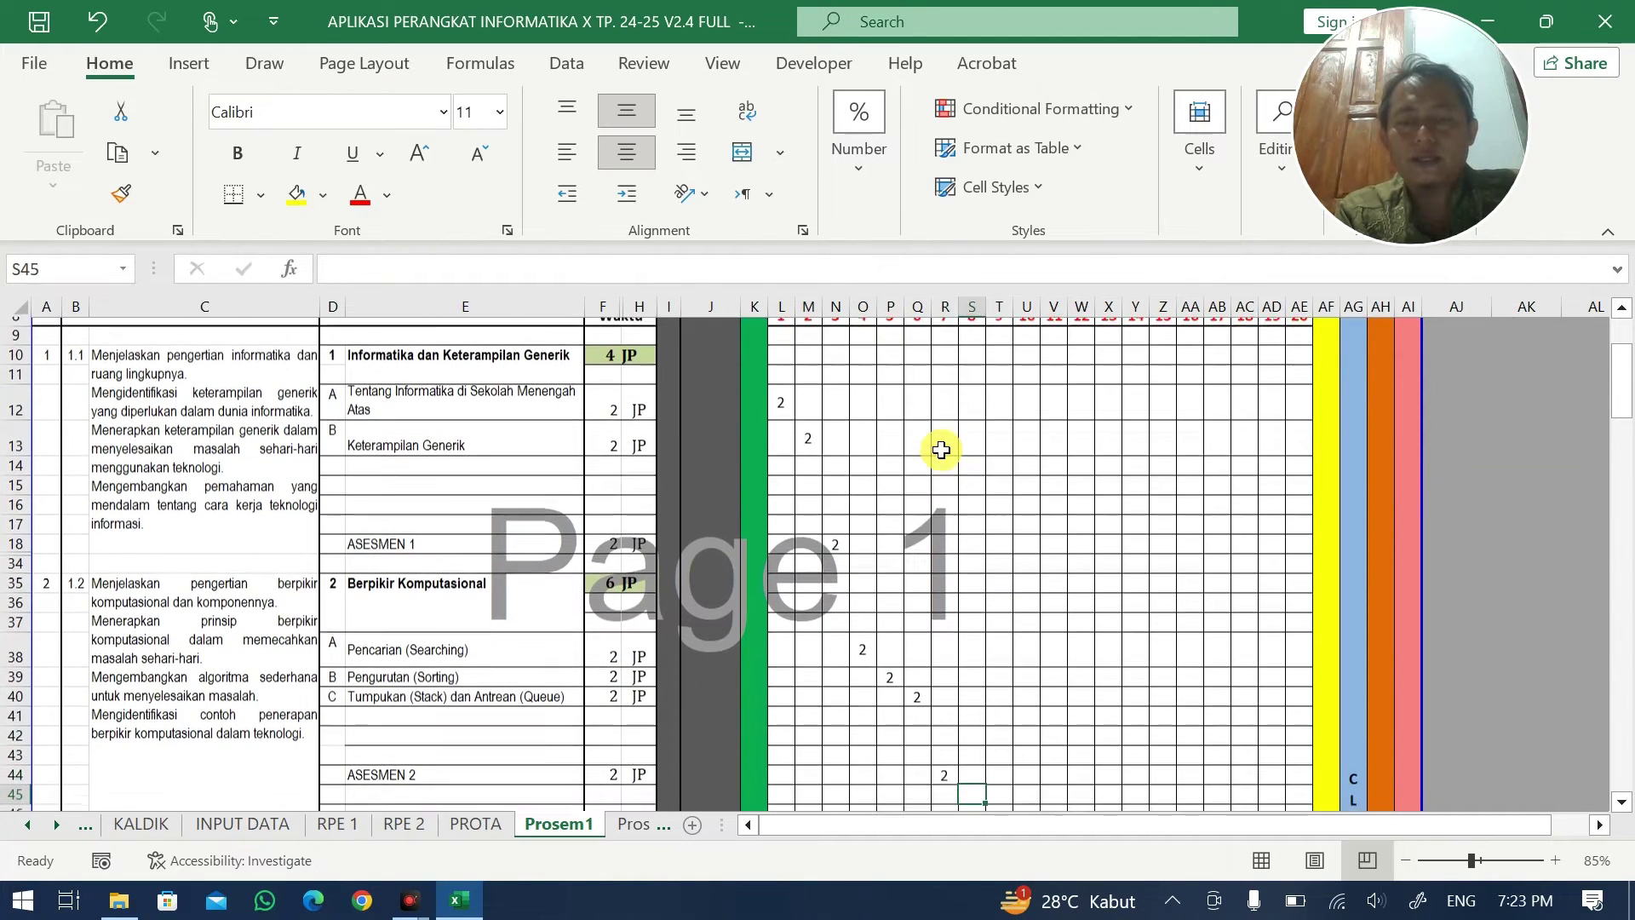
{"action": "key", "text": "Down"}
{"action": "key", "text": "Down"}
{"action": "key", "text": "Down"}
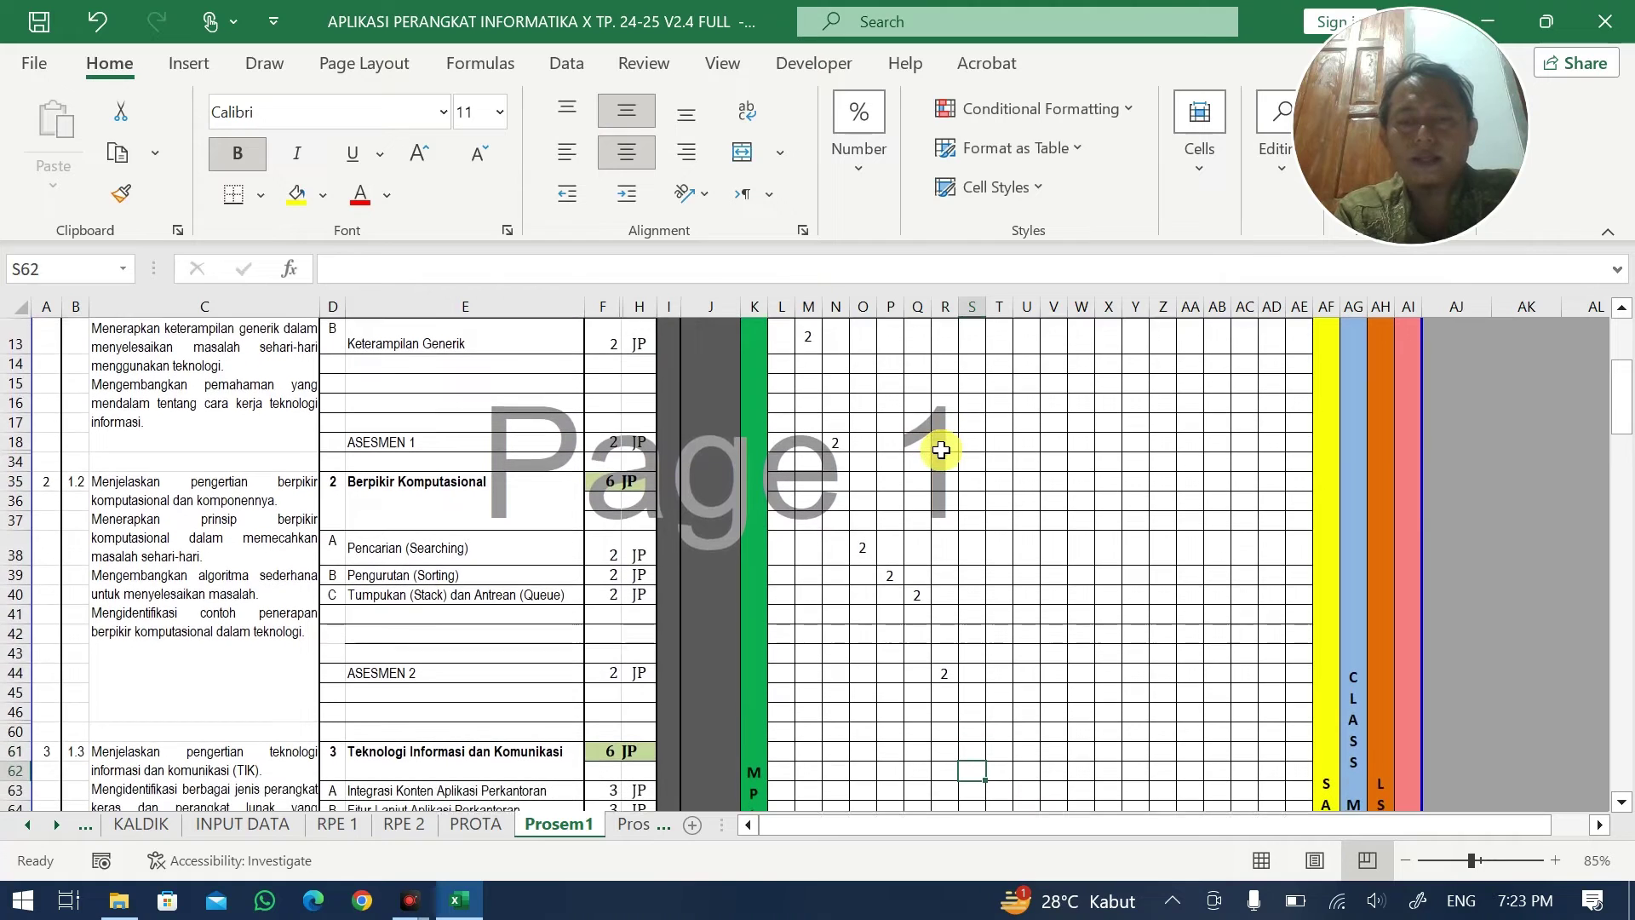
{"action": "key", "text": "Down"}
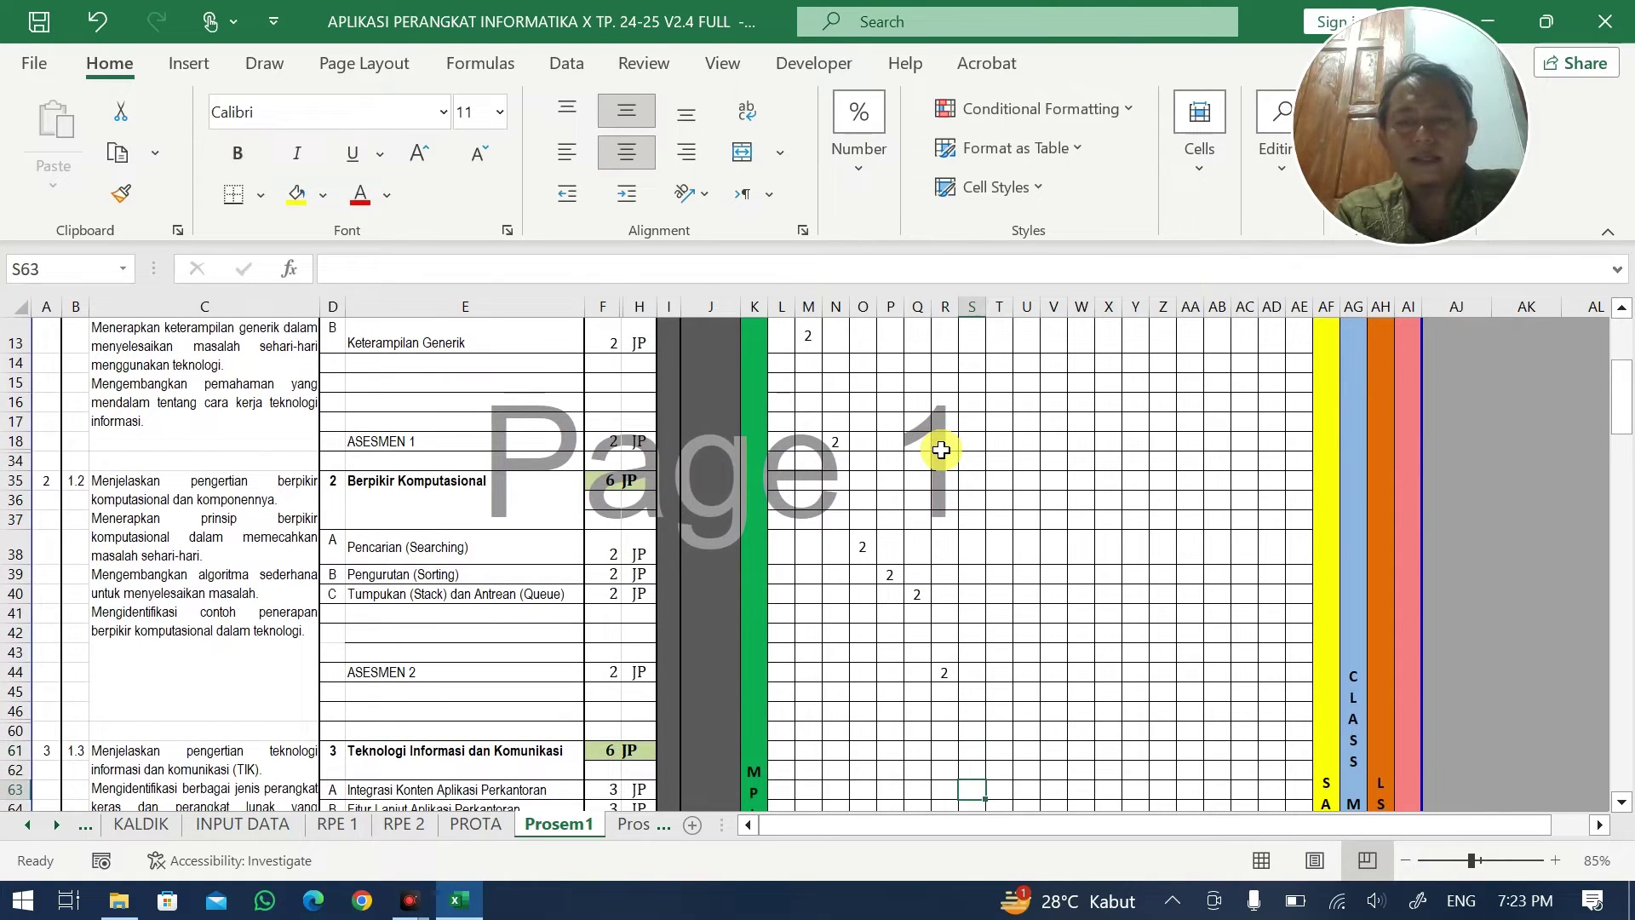
{"action": "type", "text": "2"}
{"action": "key", "text": "Right"}
{"action": "type", "text": "1"}
{"action": "key", "text": "Return"}
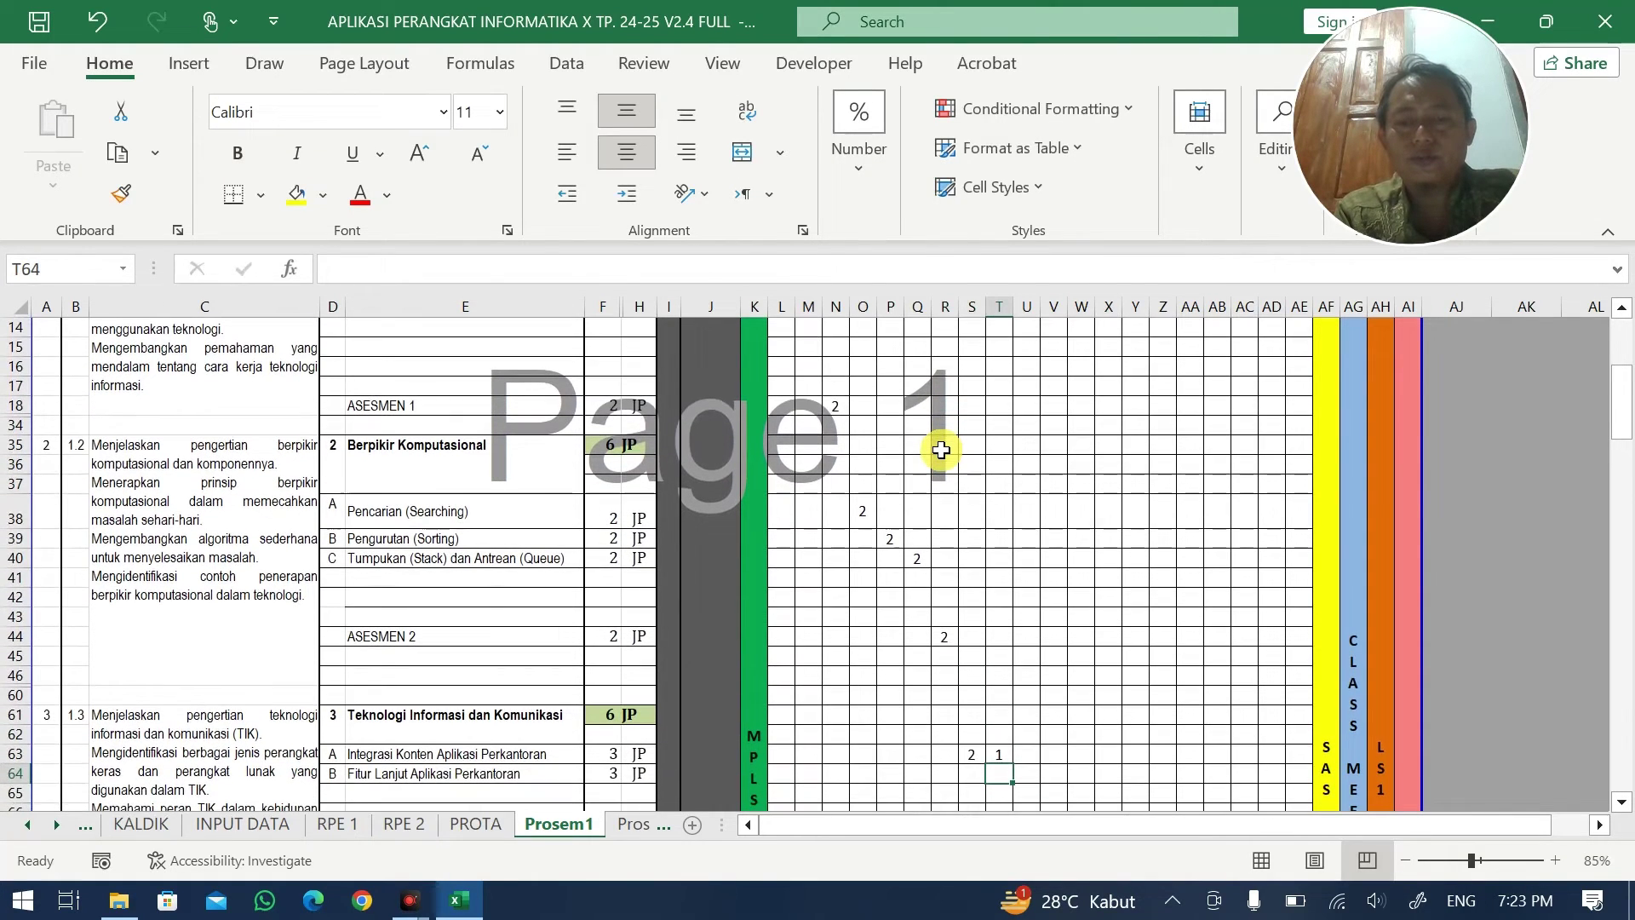
- Enter 1 JP in week 9 and 2 JP in week 10 for Fitur Lanjut Aplikasi Perkantoran
{"action": "type", "text": "1"}
{"action": "key", "text": "Right"}
{"action": "type", "text": "2"}
{"action": "key", "text": "Return"}
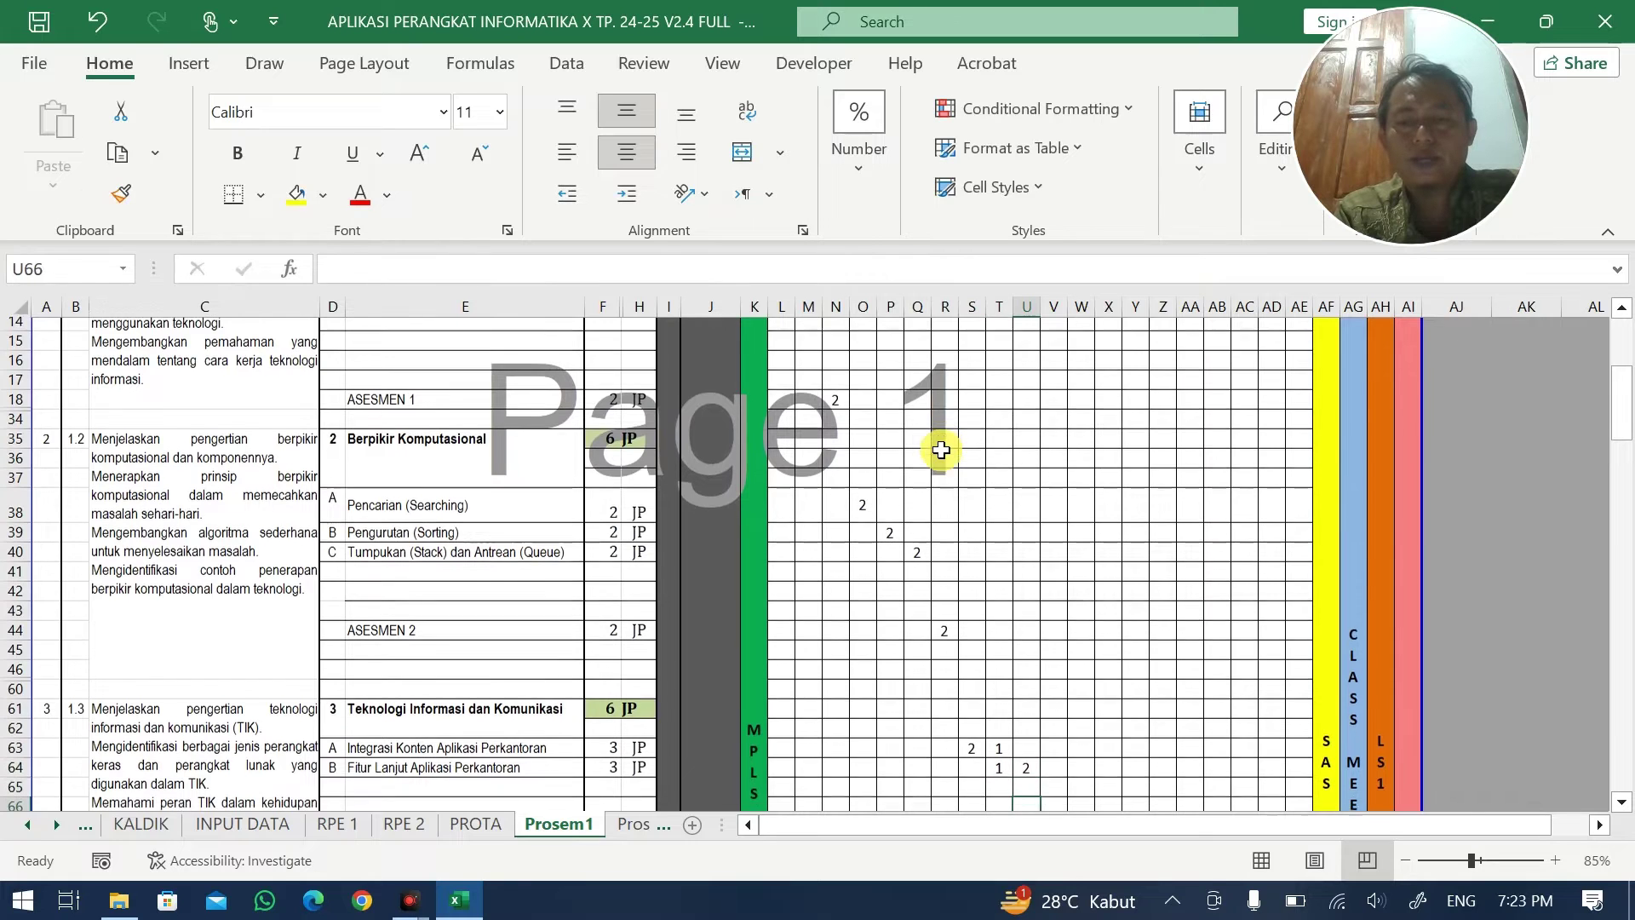
- Move the 2 JP of Fitur Lanjut Aplikasi Perkantoran from week 10 to week 11
{"action": "key", "text": "Down"}
{"action": "key", "text": "Down"}
{"action": "key", "text": "Down"}
{"action": "key", "text": "Down"}
{"action": "key", "text": "Down"}
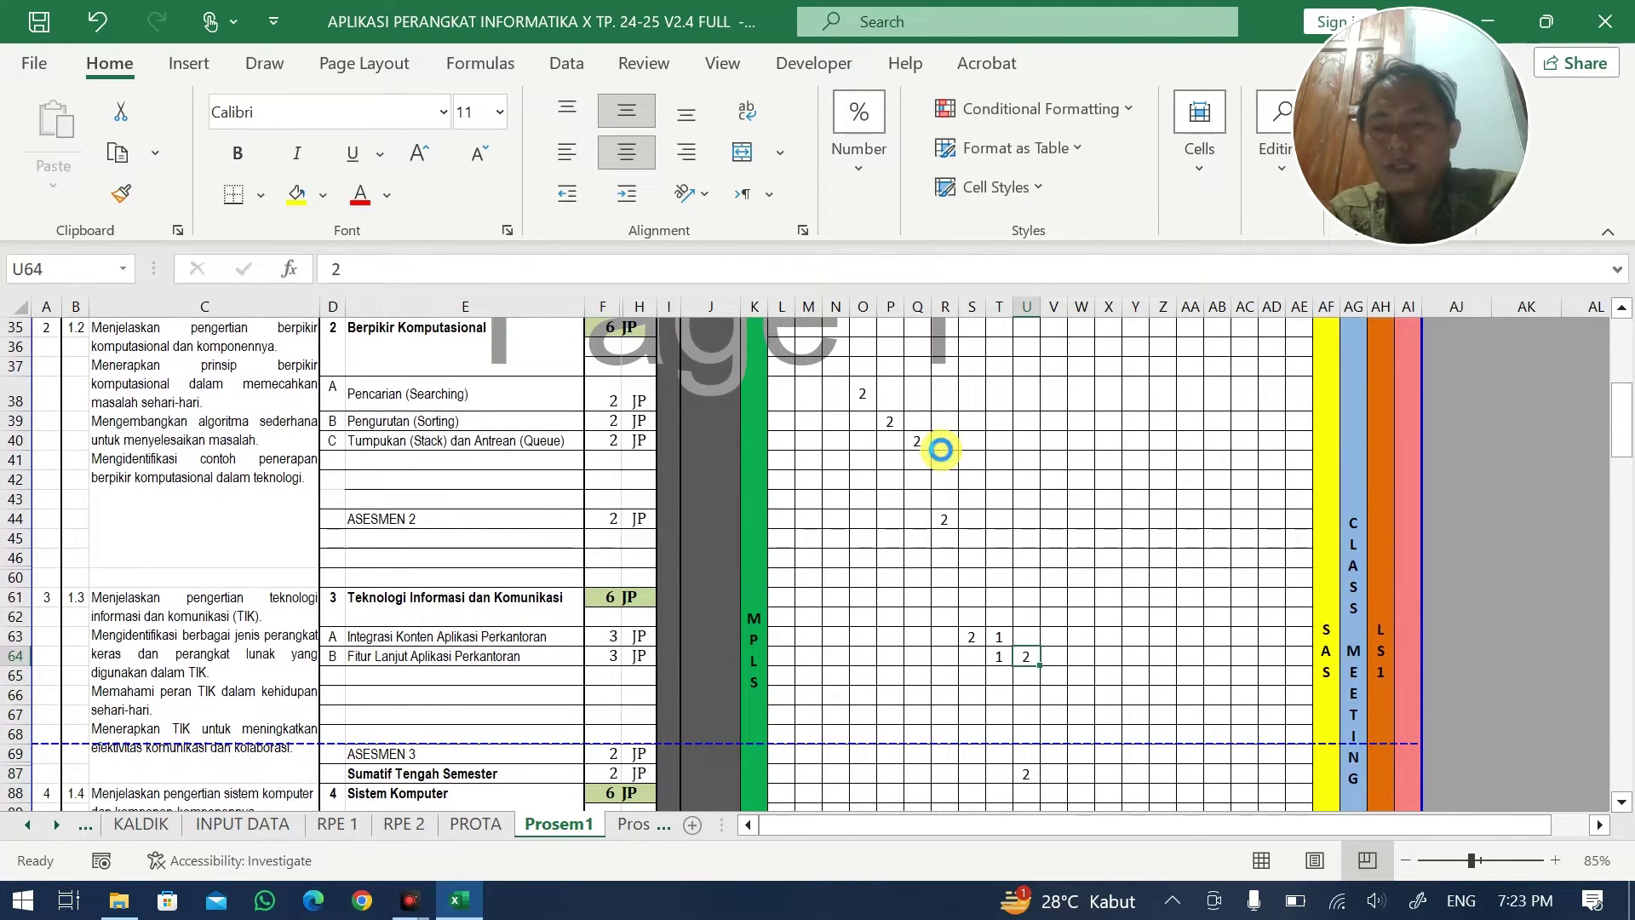
{"action": "key", "text": "Delete"}
{"action": "key", "text": "Right"}
{"action": "type", "text": "2"}
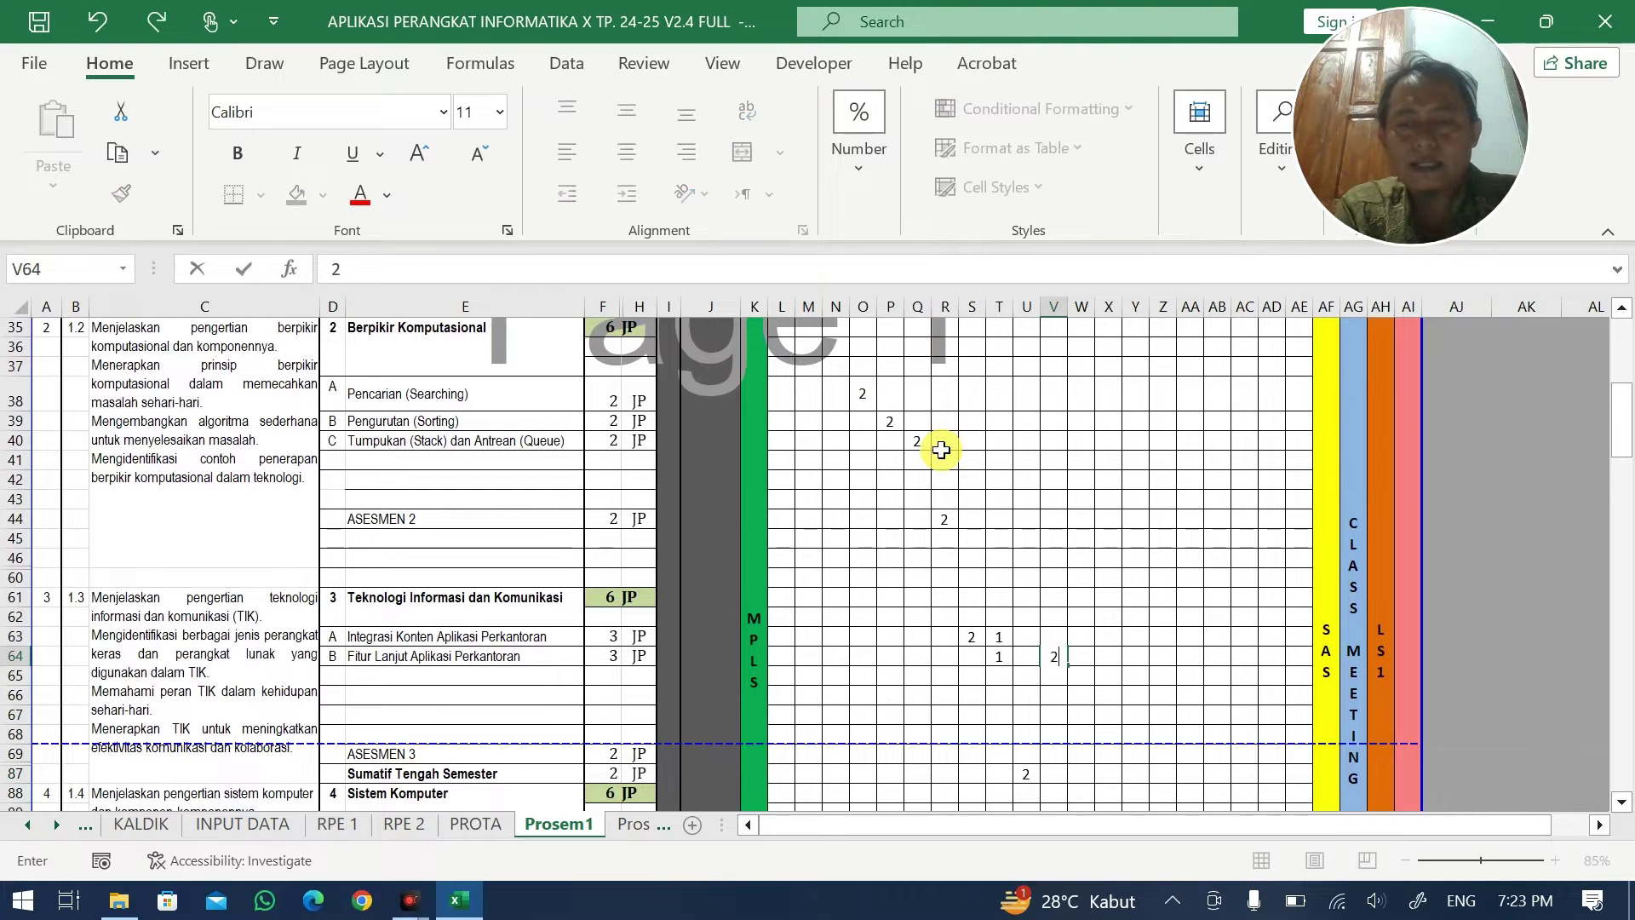
{"action": "key", "text": "Return"}
- Enter 2 JP for Komputer dan Komponen Penyusunnya in week 12 (cell W91)
{"action": "key", "text": "Down"}
{"action": "key", "text": "Down"}
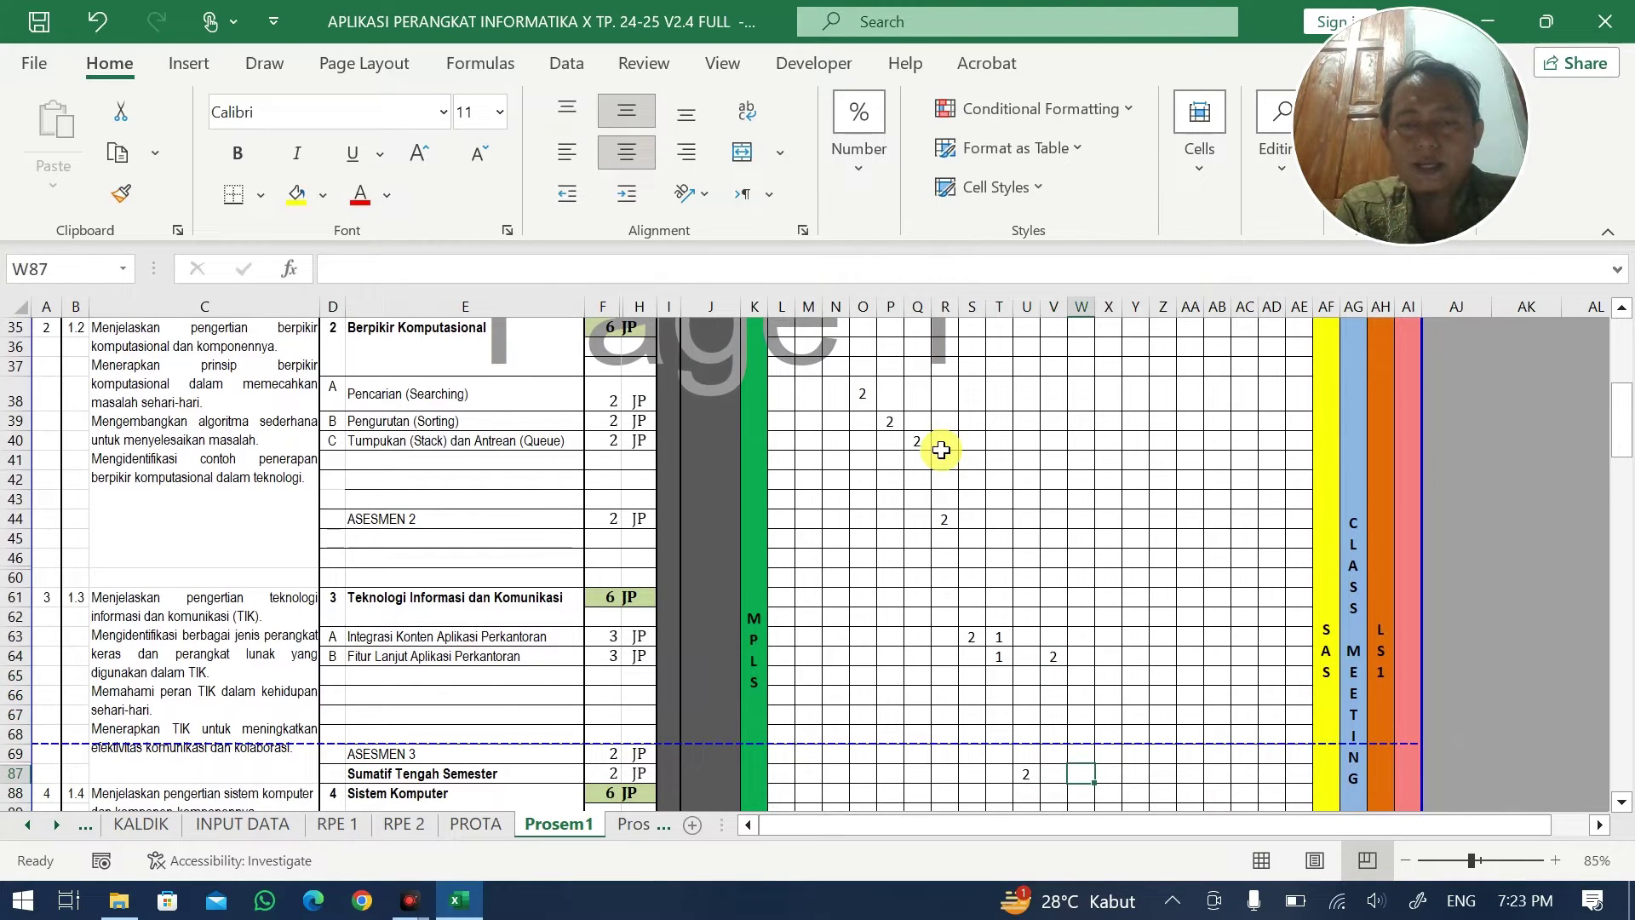
{"action": "key", "text": "Down"}
{"action": "key", "text": "Down"}
{"action": "key", "text": "Down"}
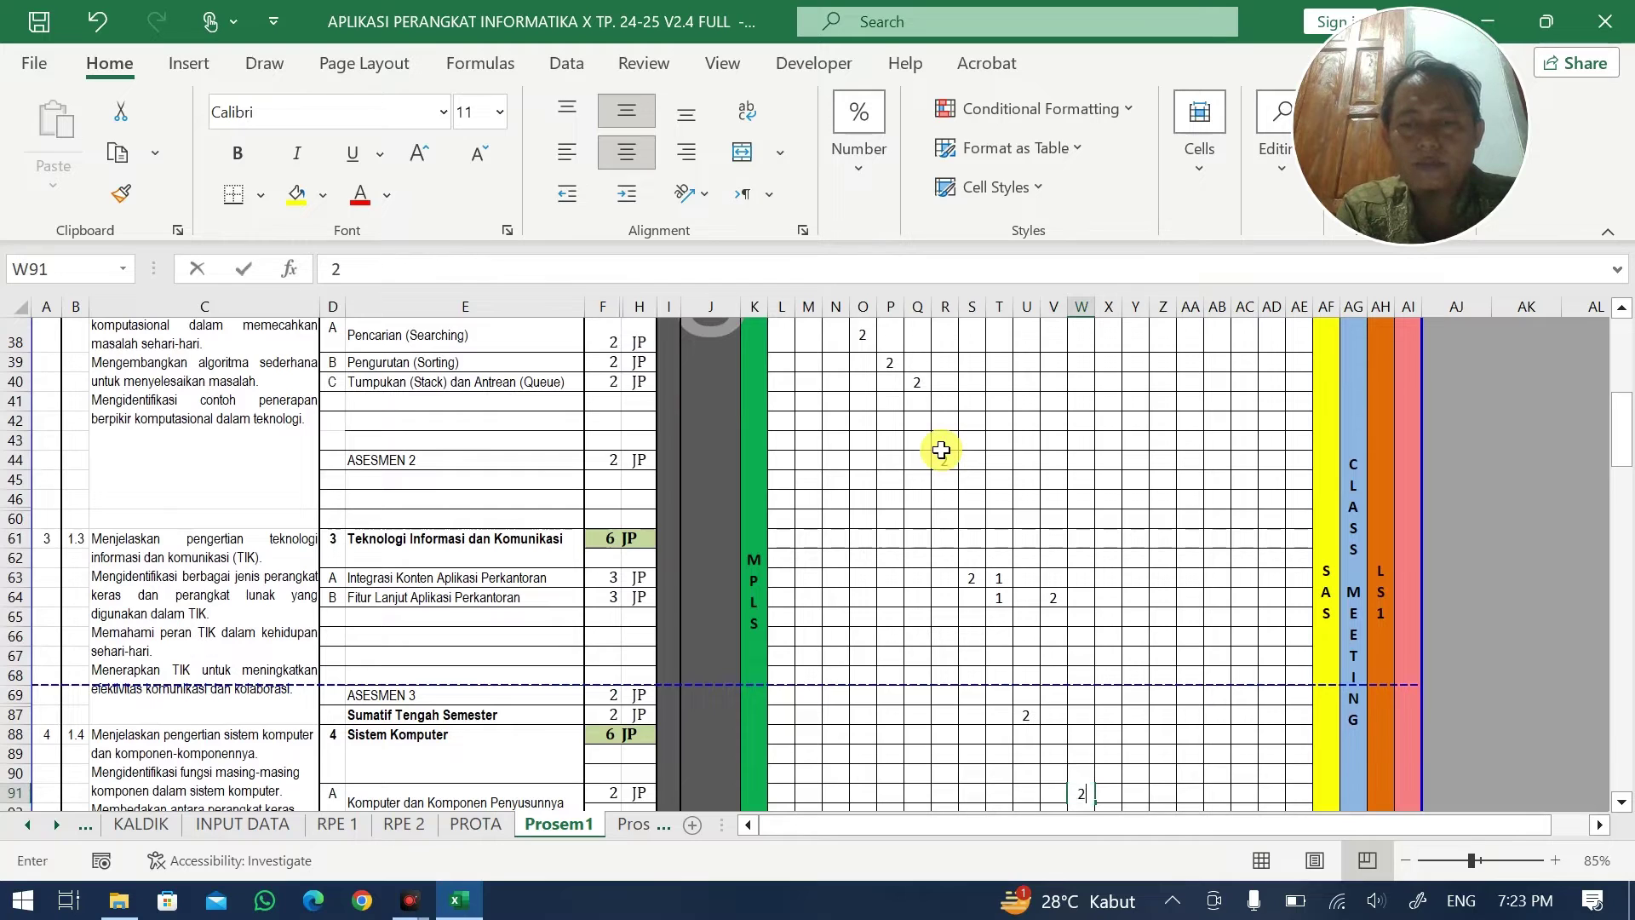
{"action": "key", "text": "Return"}
- Enter 1 JP in each of the two Interaksi Manusia dan Komputer rows in week 13 (cells X93 and X94)
{"action": "key", "text": "Right"}
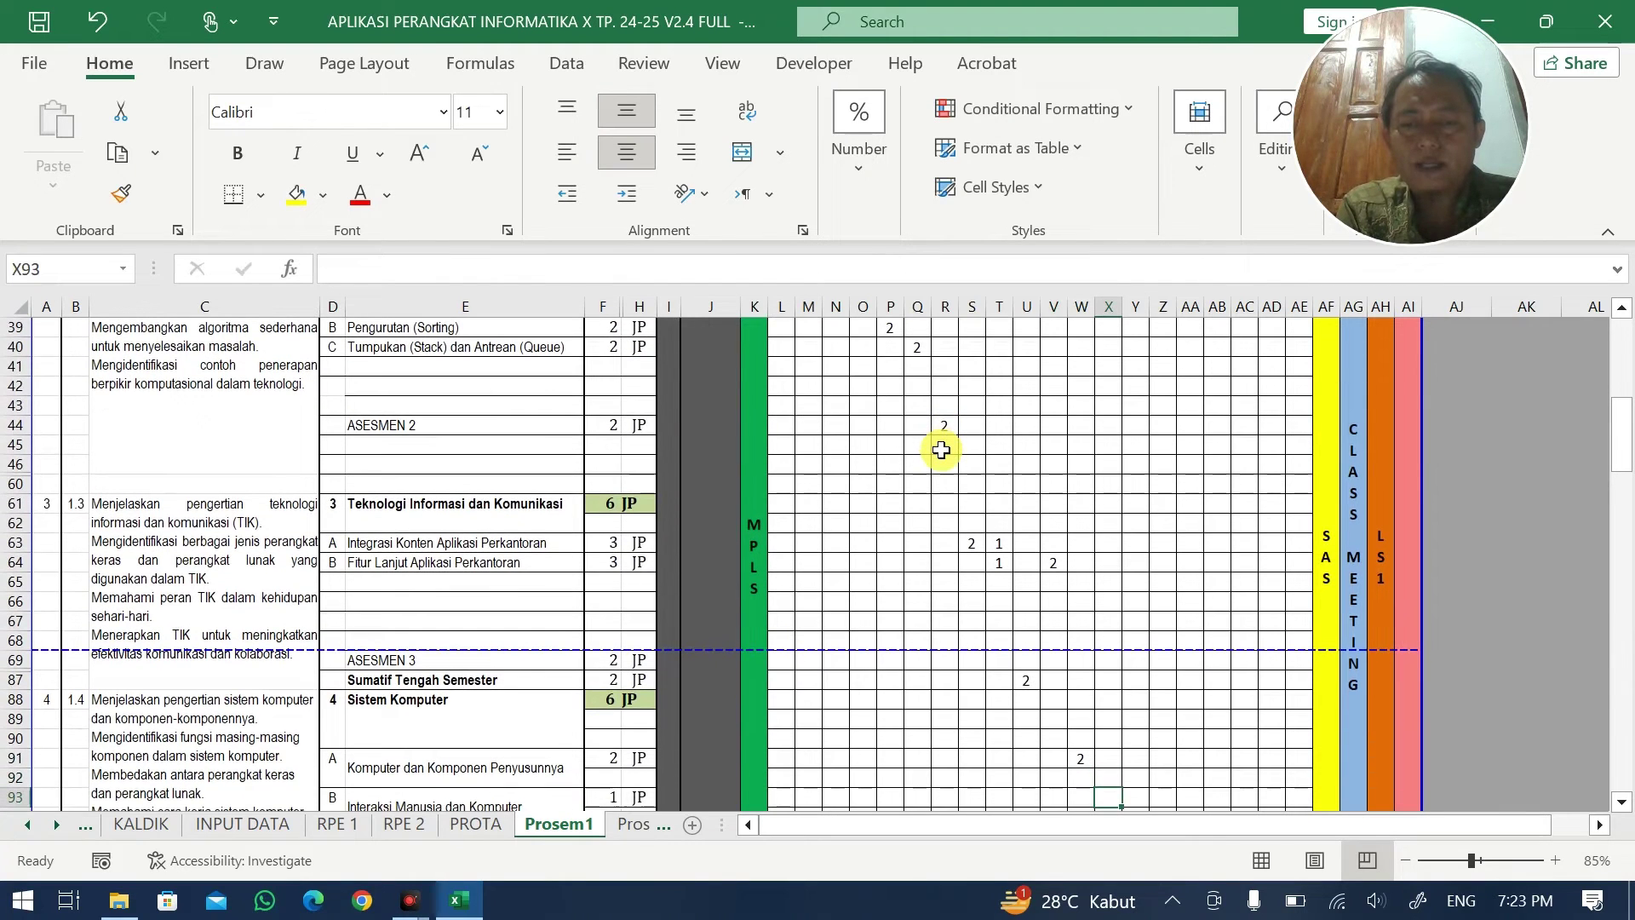
{"action": "type", "text": "1"}
{"action": "key", "text": "Return"}
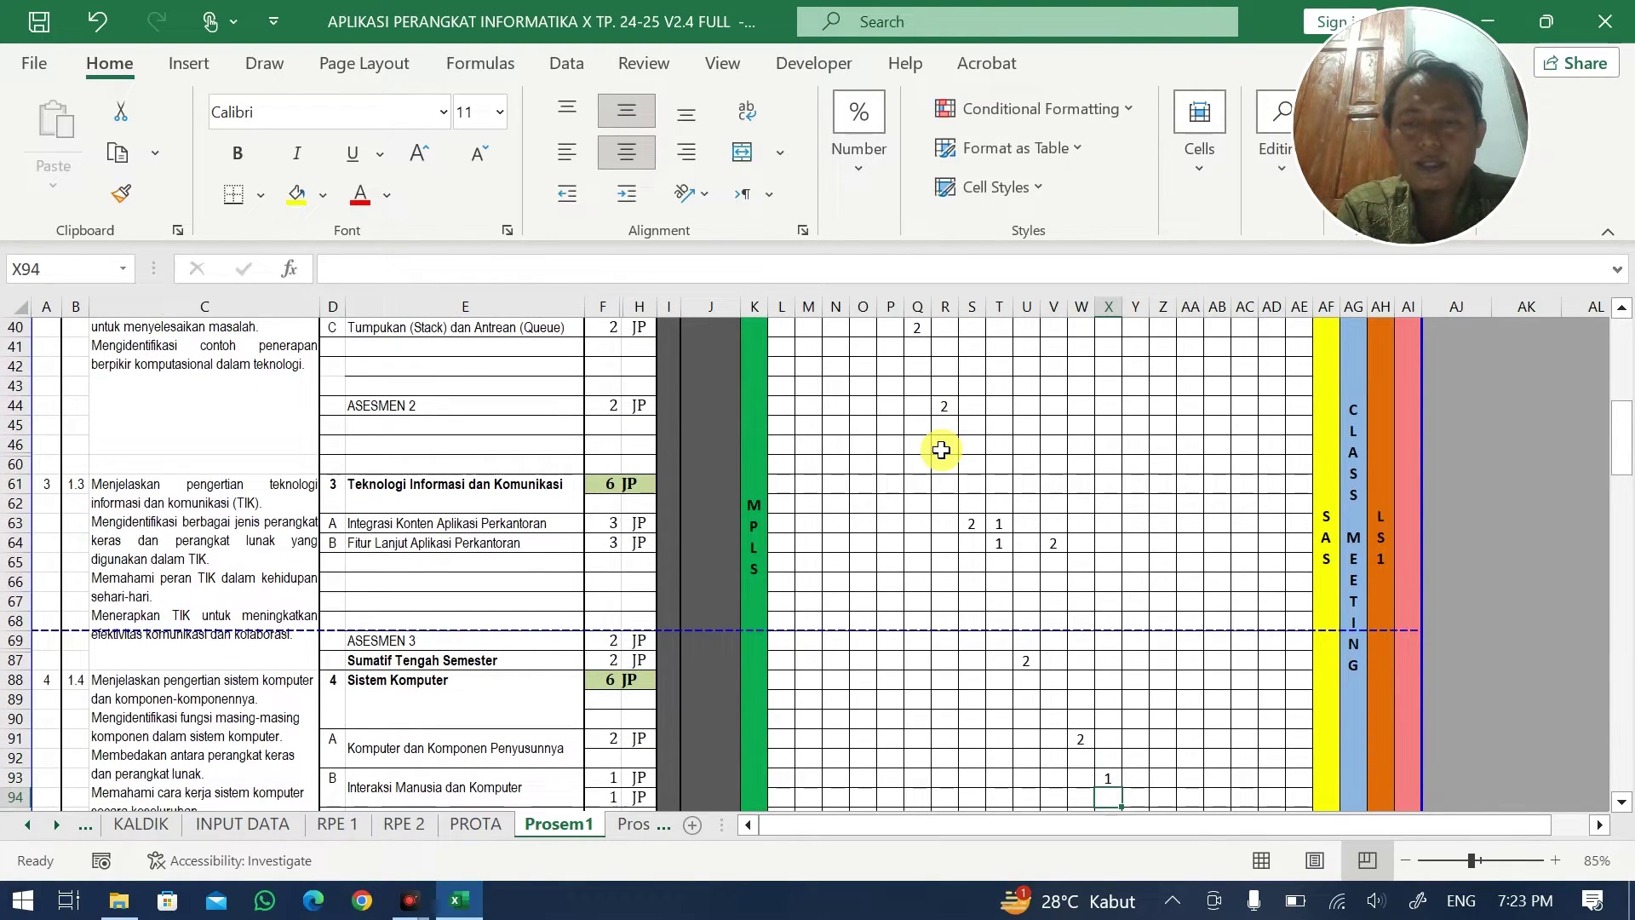
{"action": "type", "text": "1"}
{"action": "key", "text": "Return"}
- Enter 2 JP for Sistem Operasi in week 14 (cell Y95)
{"action": "key", "text": "Right"}
{"action": "type", "text": "1"}
{"action": "key", "text": "Return"}
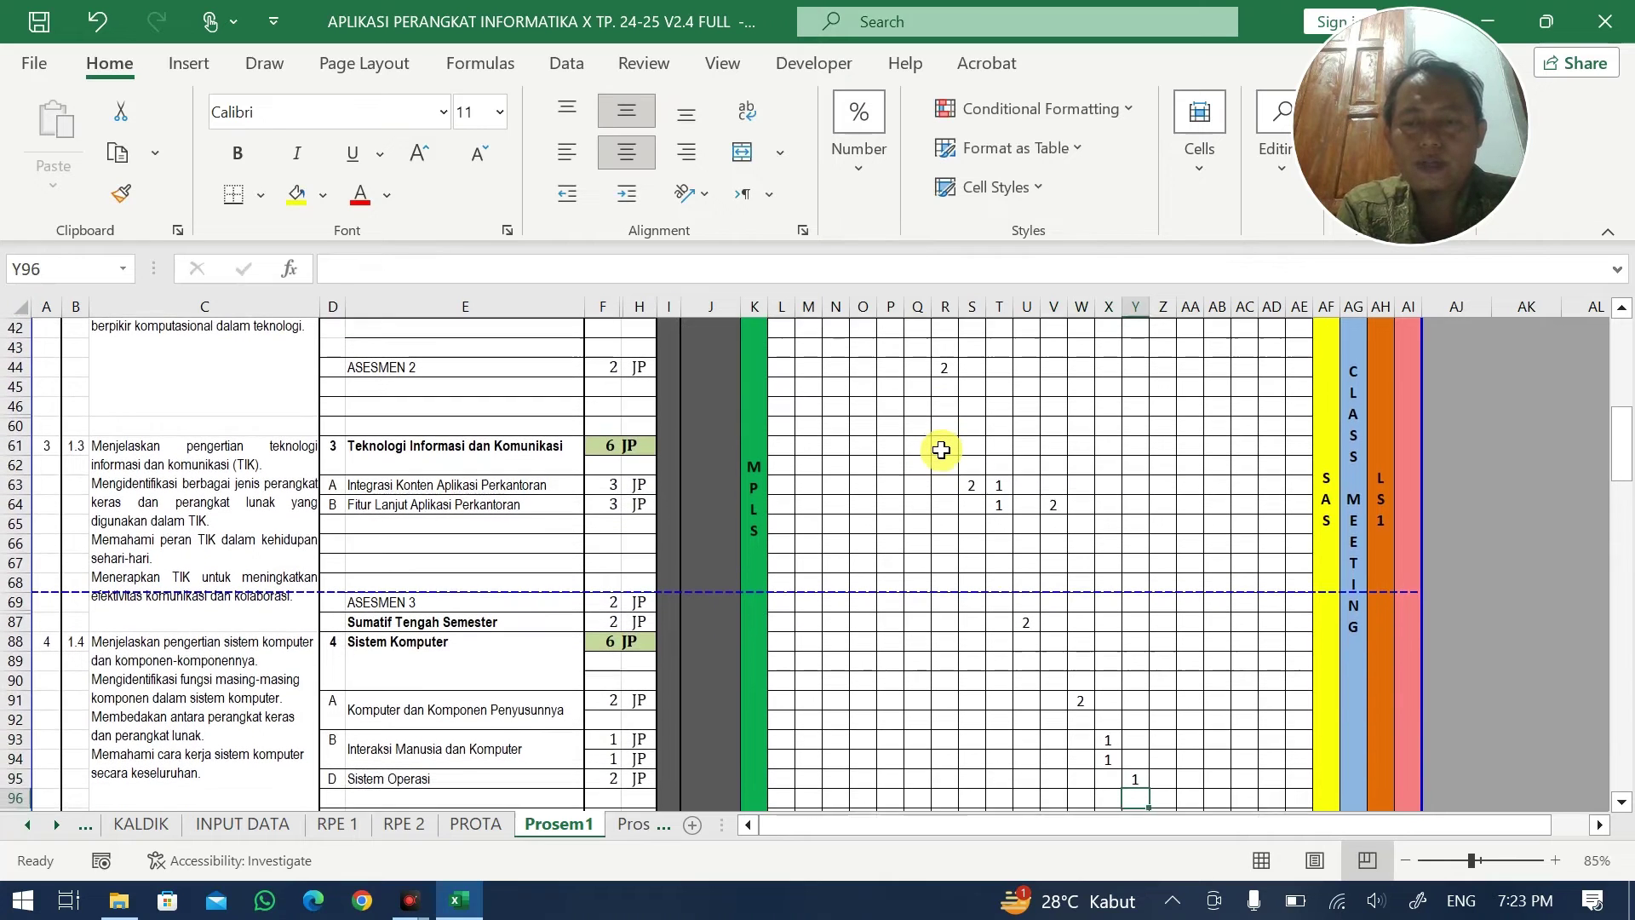
{"action": "key", "text": "Up"}
{"action": "type", "text": "2"}
{"action": "key", "text": "Return"}
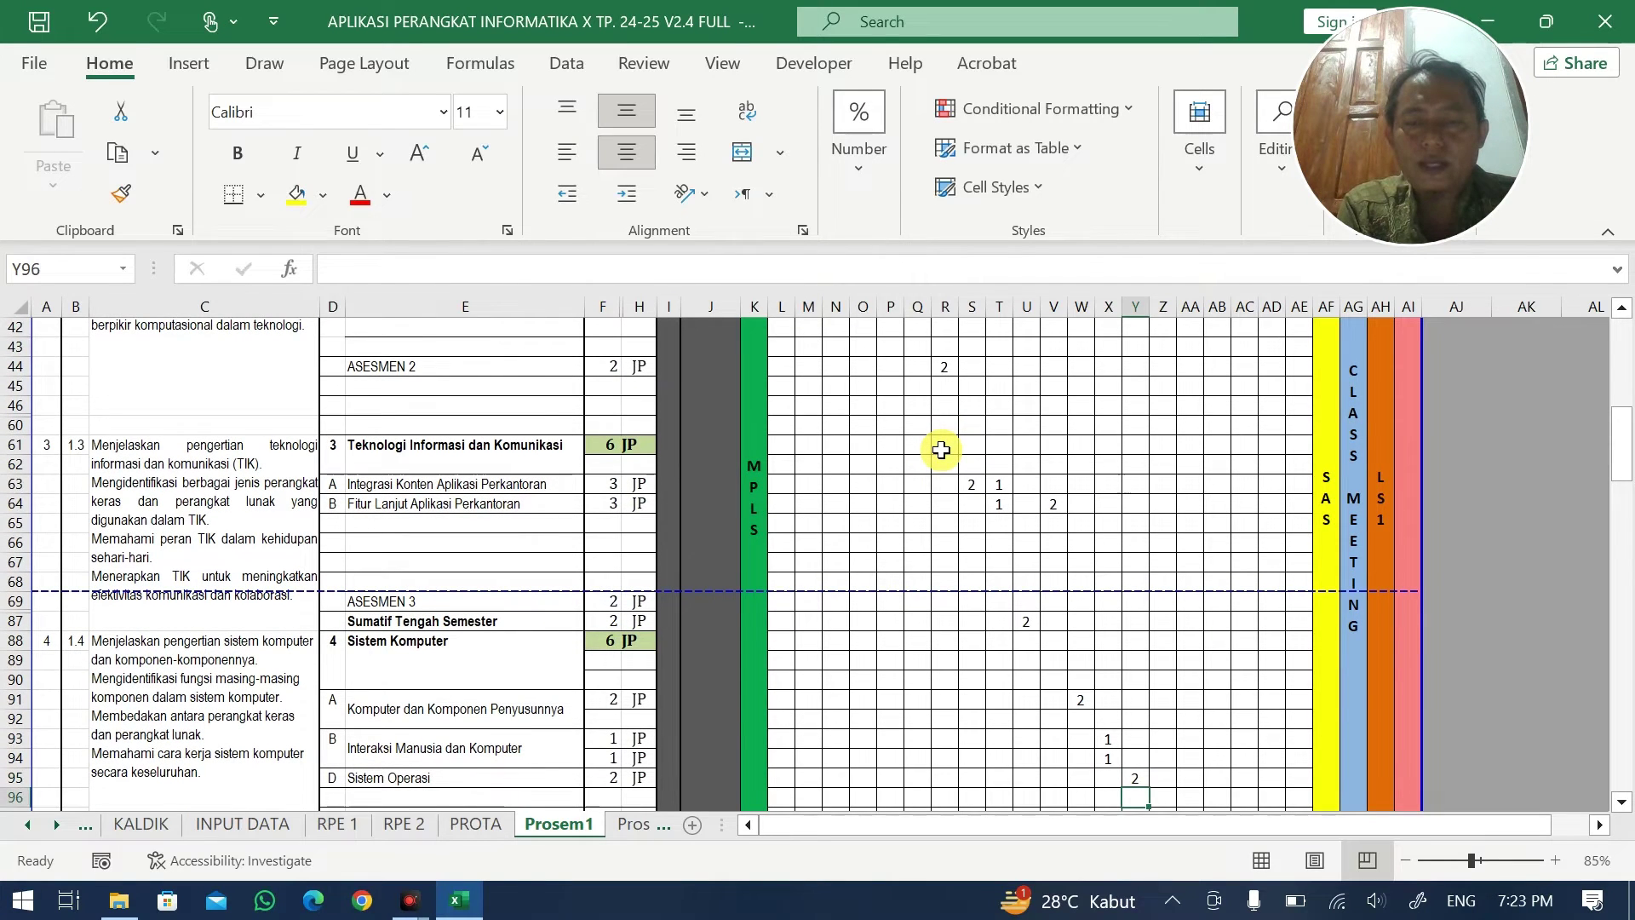
- Enter 2 JP for ASESMEN 4 in week 15 (cell Z99)
{"action": "key", "text": "Down"}
{"action": "key", "text": "Down"}
{"action": "key", "text": "Down"}
{"action": "key", "text": "Down"}
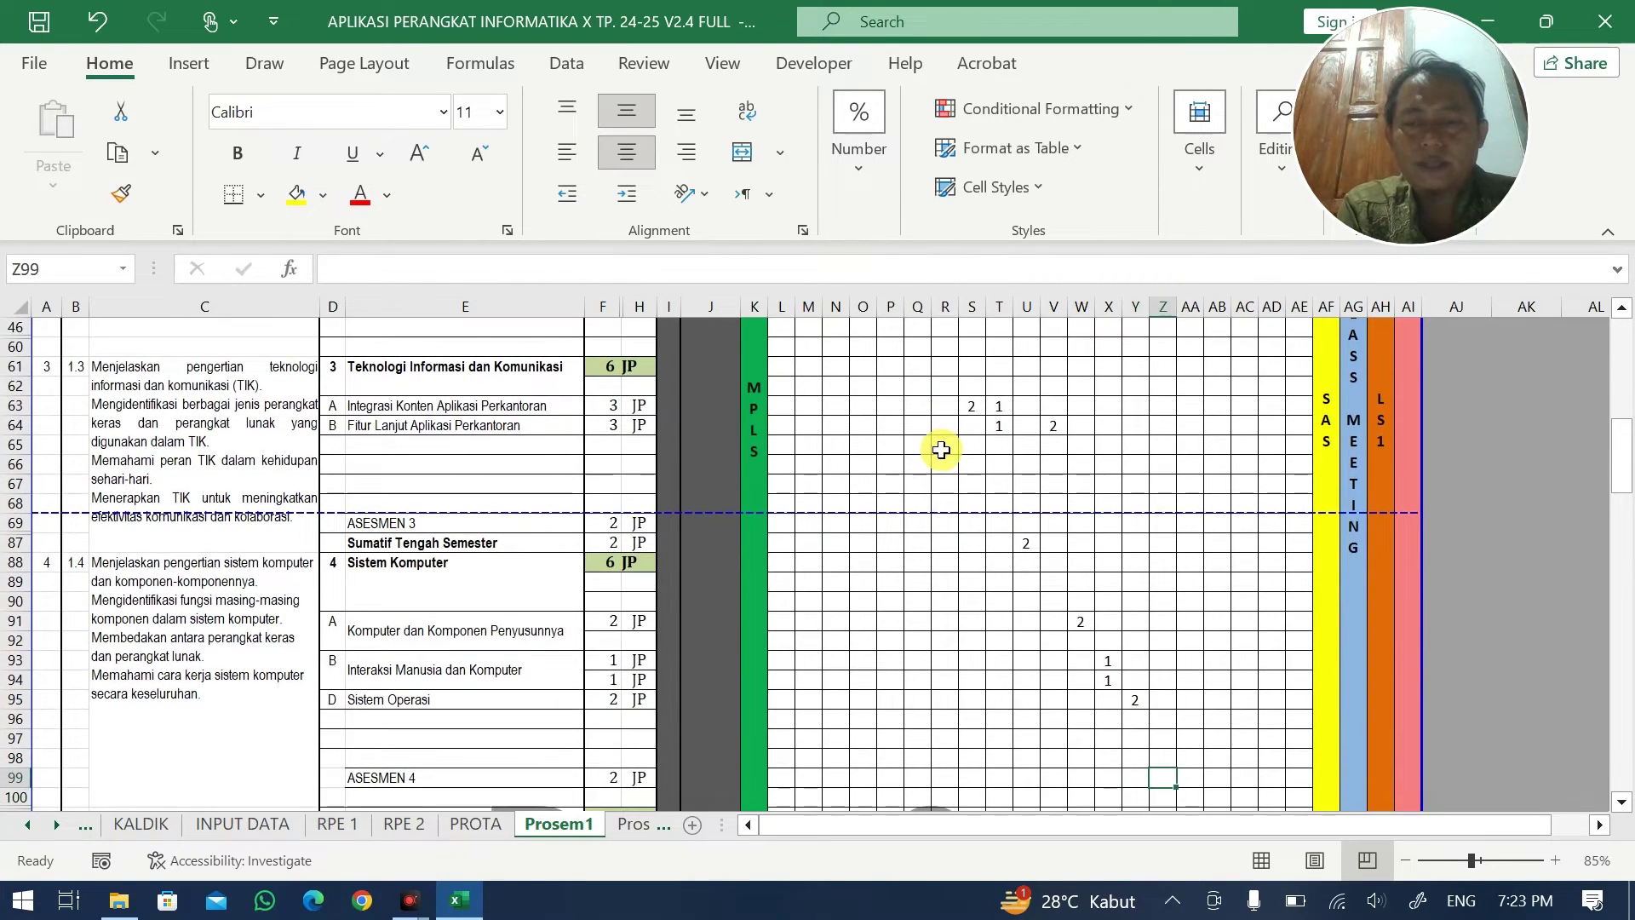
{"action": "type", "text": "2"}
{"action": "key", "text": "Return"}
- Enter 2 JP each for the three Jaringan Komputer dan Internet sub-topic rows in weeks 16, 17 and 18 (AA110, AB112, AC113)
{"action": "key", "text": "Right"}
{"action": "key", "text": "Down"}
{"action": "key", "text": "Down"}
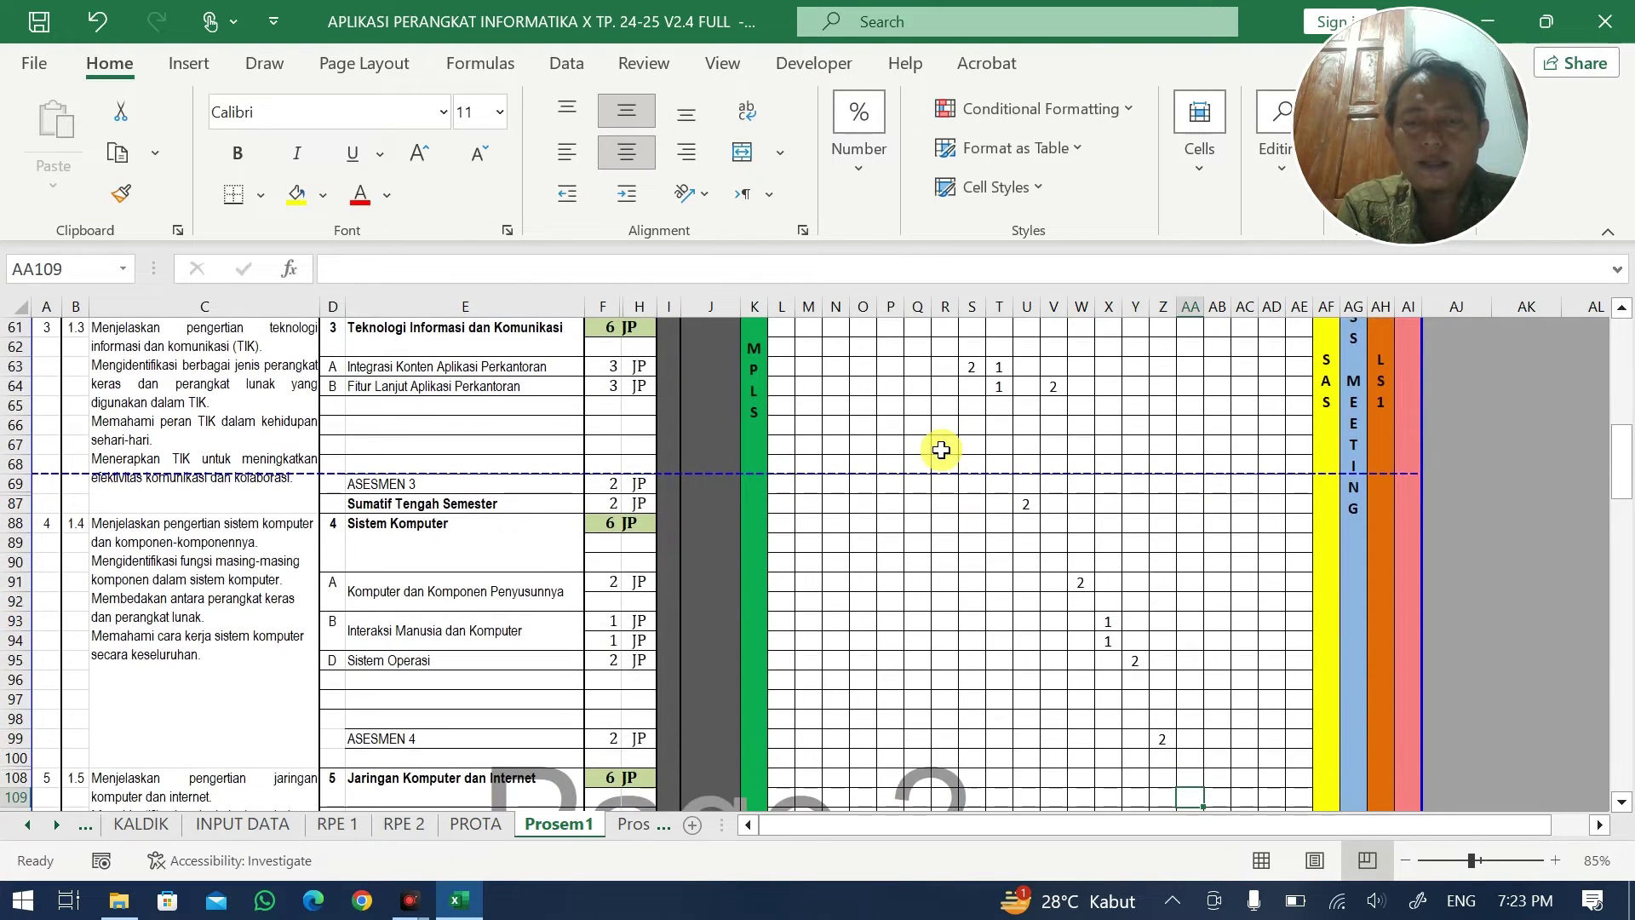
{"action": "key", "text": "Down"}
{"action": "key", "text": "Down"}
{"action": "key", "text": "Down"}
{"action": "key", "text": "Down"}
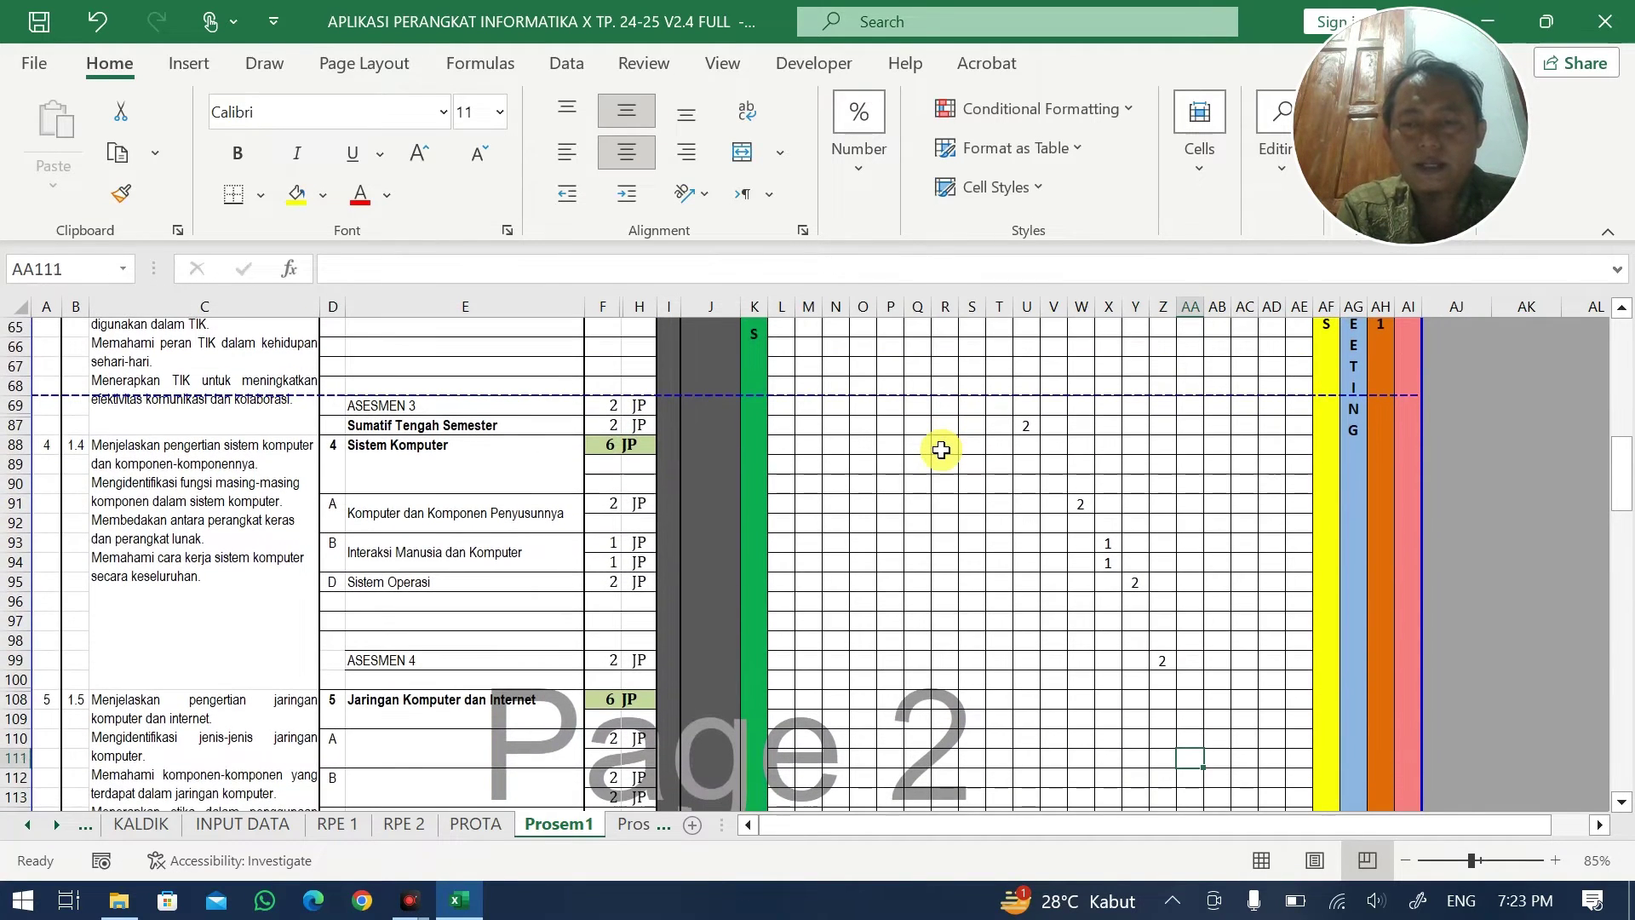
{"action": "key", "text": "Return"}
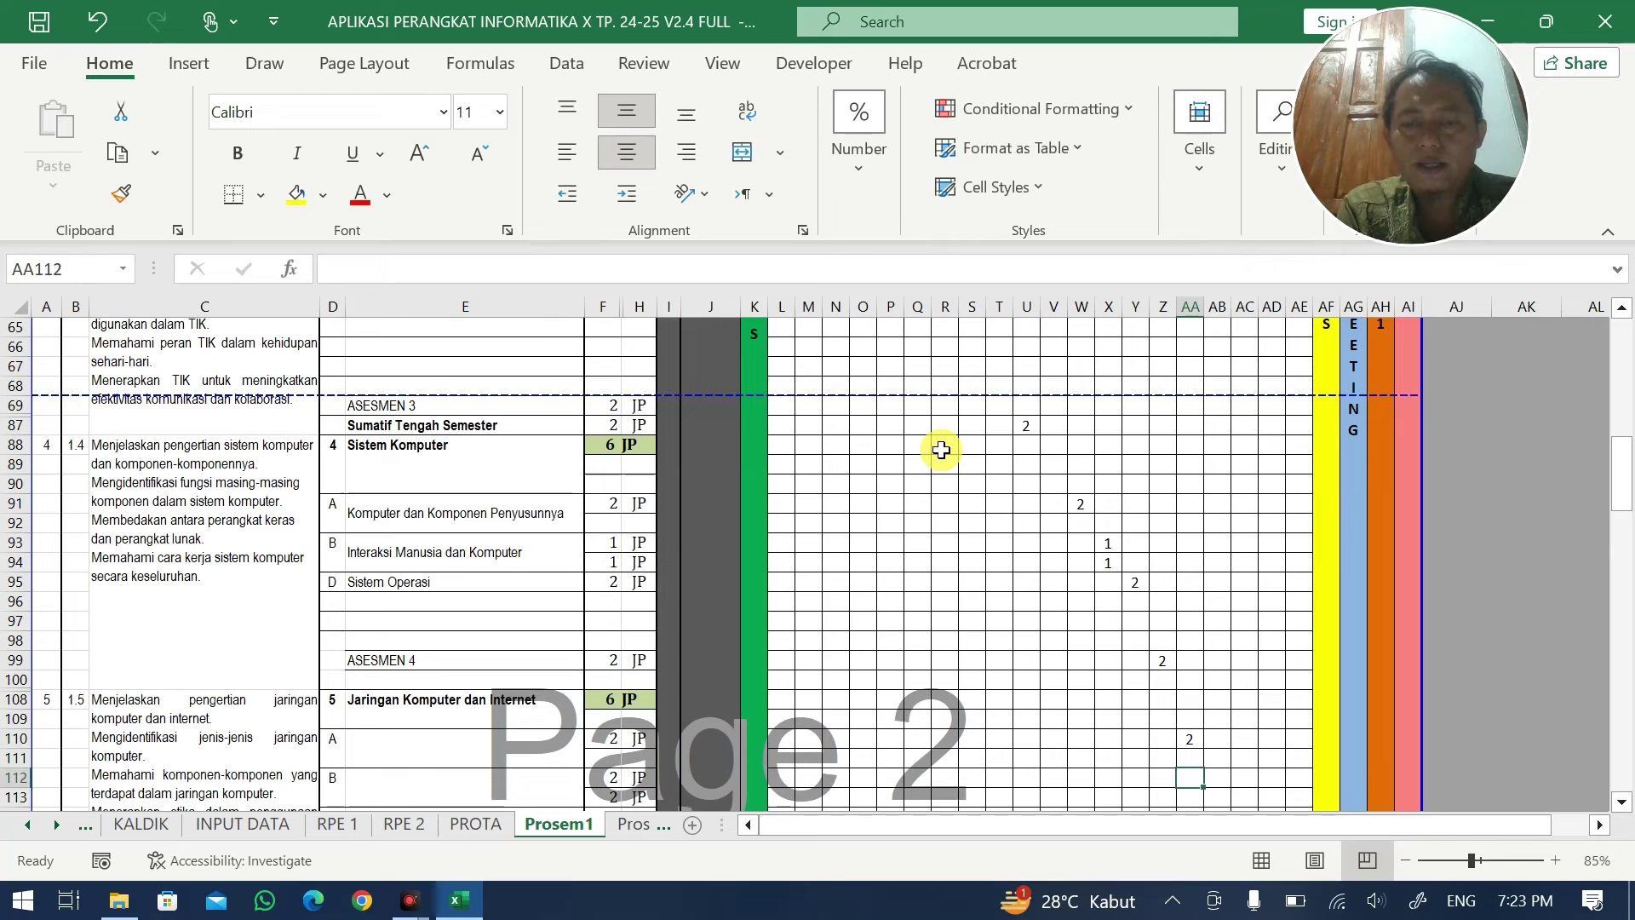
{"action": "type", "text": "2"}
{"action": "key", "text": "Return"}
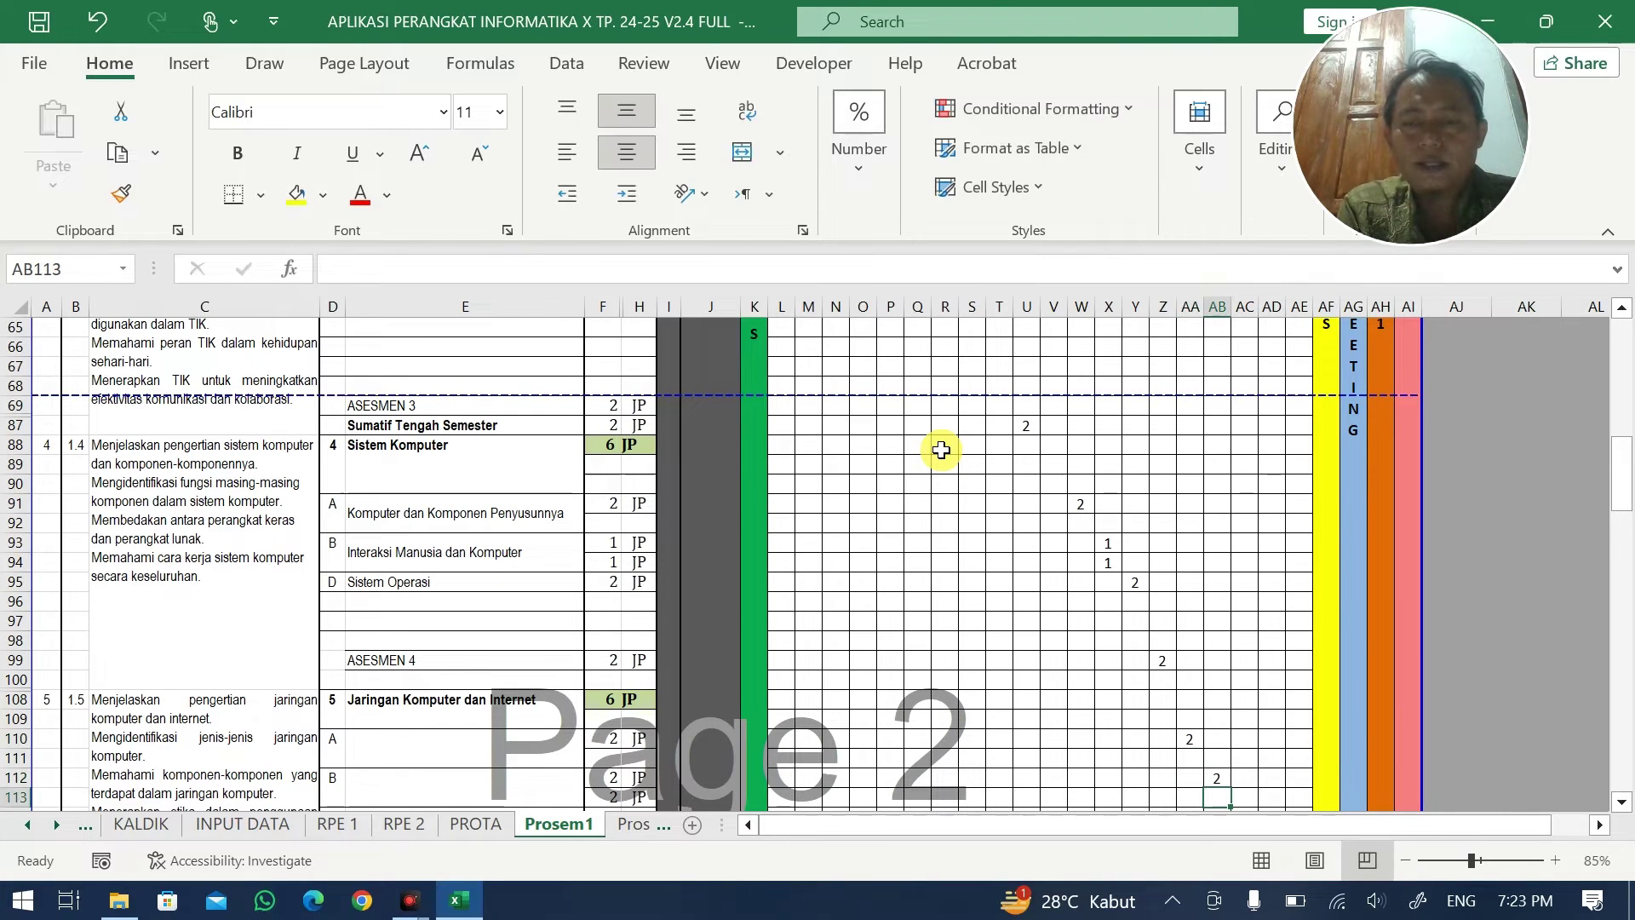
{"action": "type", "text": "2"}
{"action": "key", "text": "Return"}
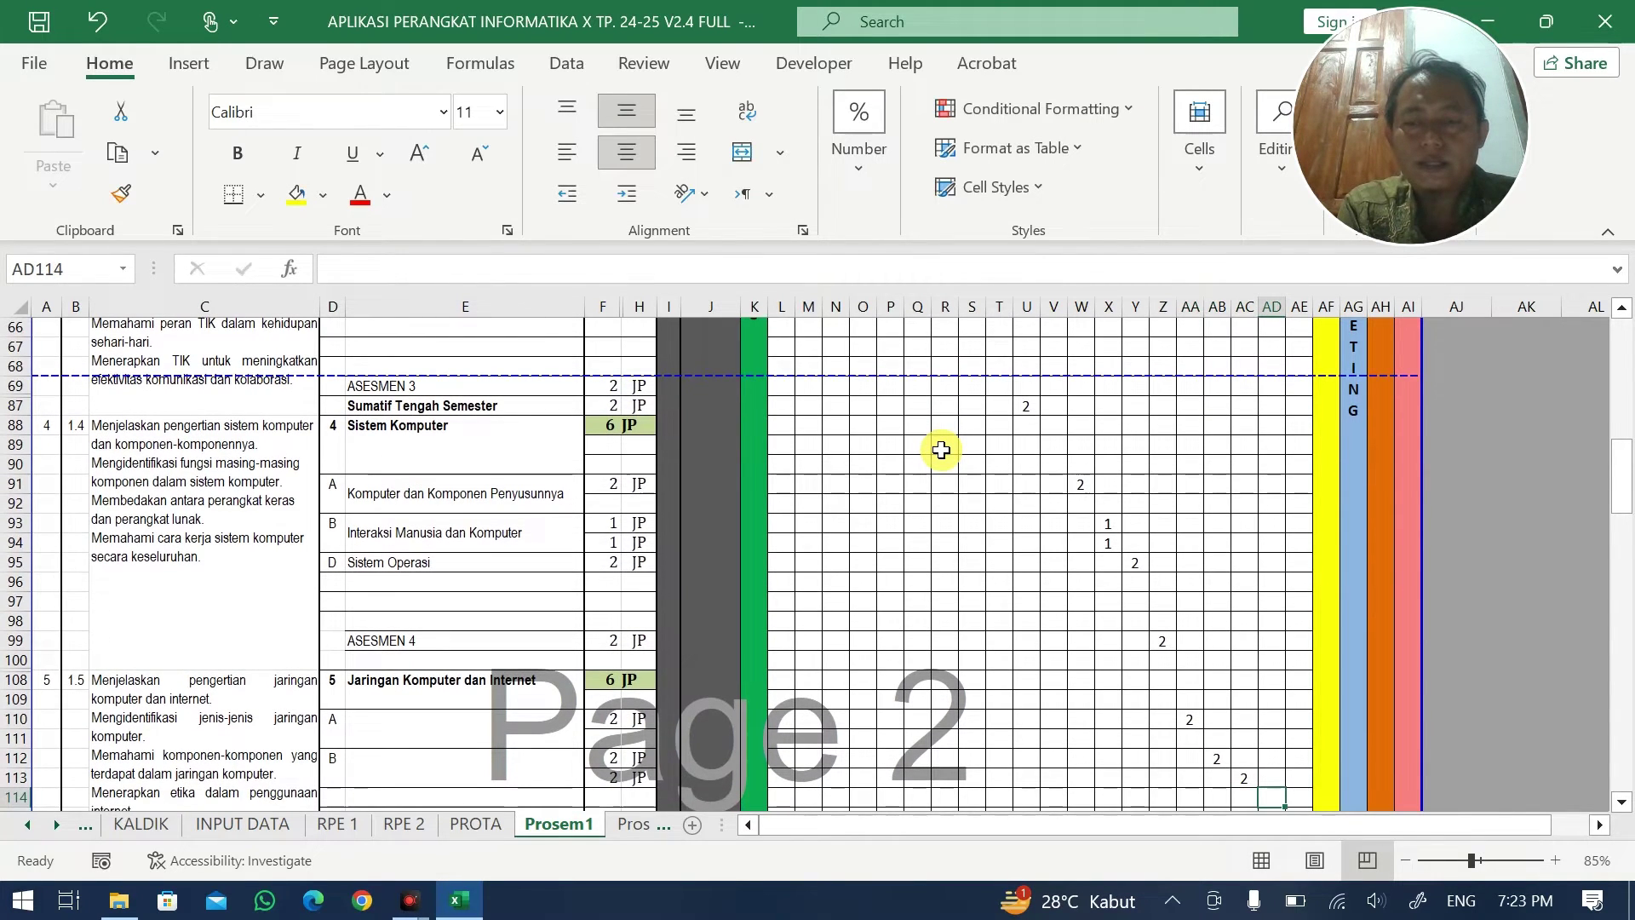
- Enter 2 JP for ASESMEN 5 in week 19 (cell AD117)
{"action": "key", "text": "Down"}
{"action": "key", "text": "Down"}
{"action": "key", "text": "Down"}
{"action": "key", "text": "Down"}
{"action": "key", "text": "Down"}
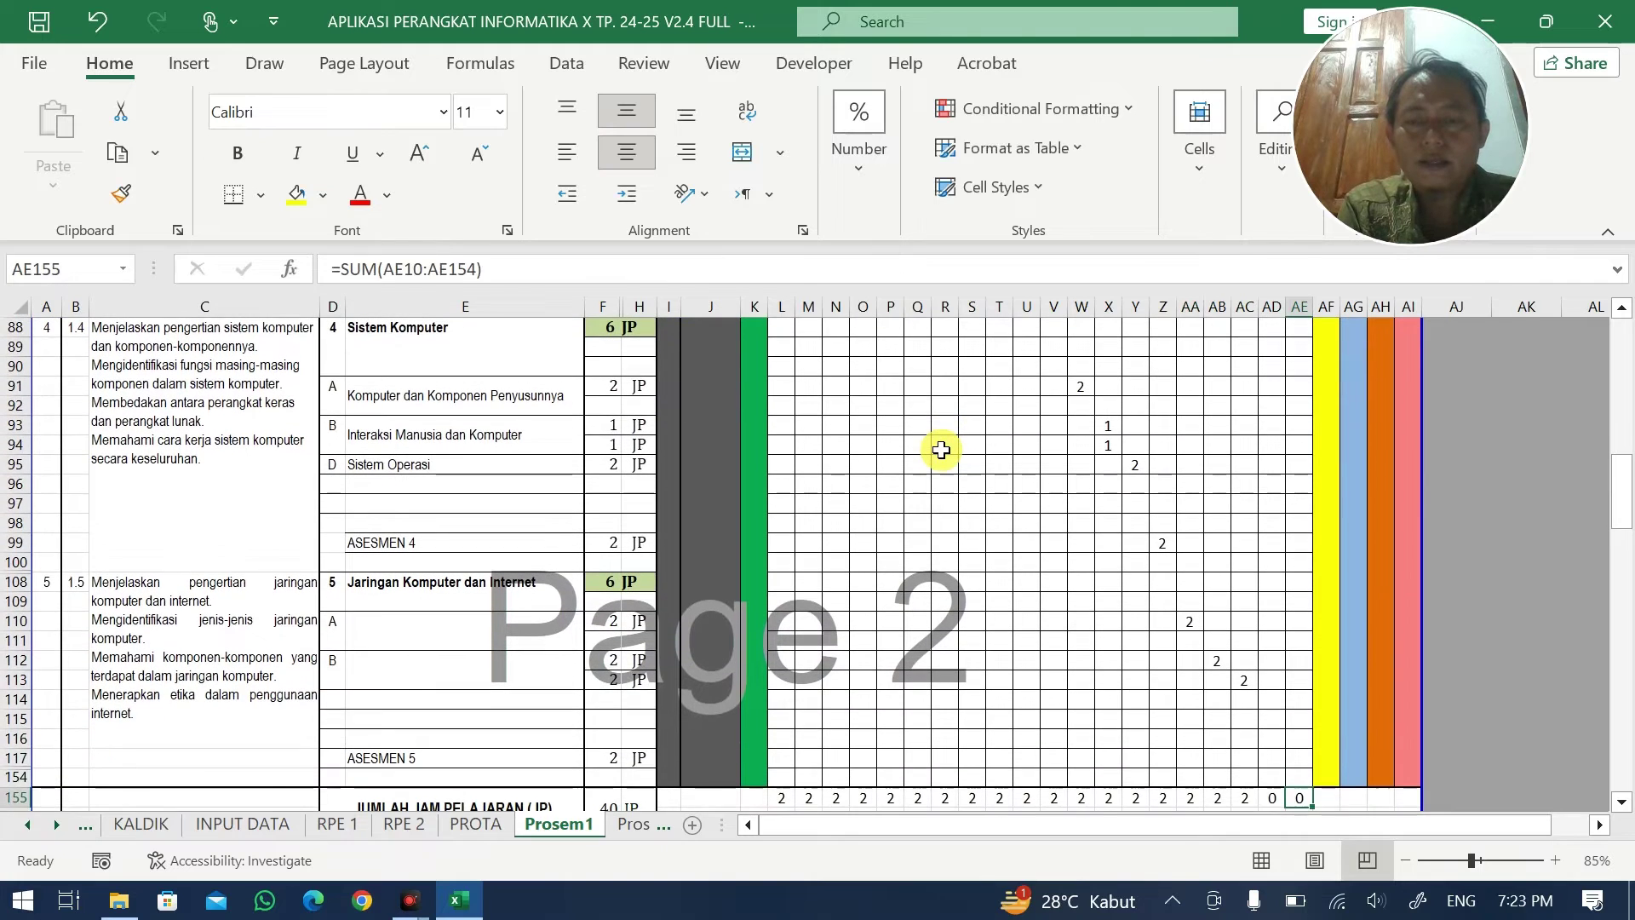
{"action": "key", "text": "Up"}
{"action": "key", "text": "Left"}
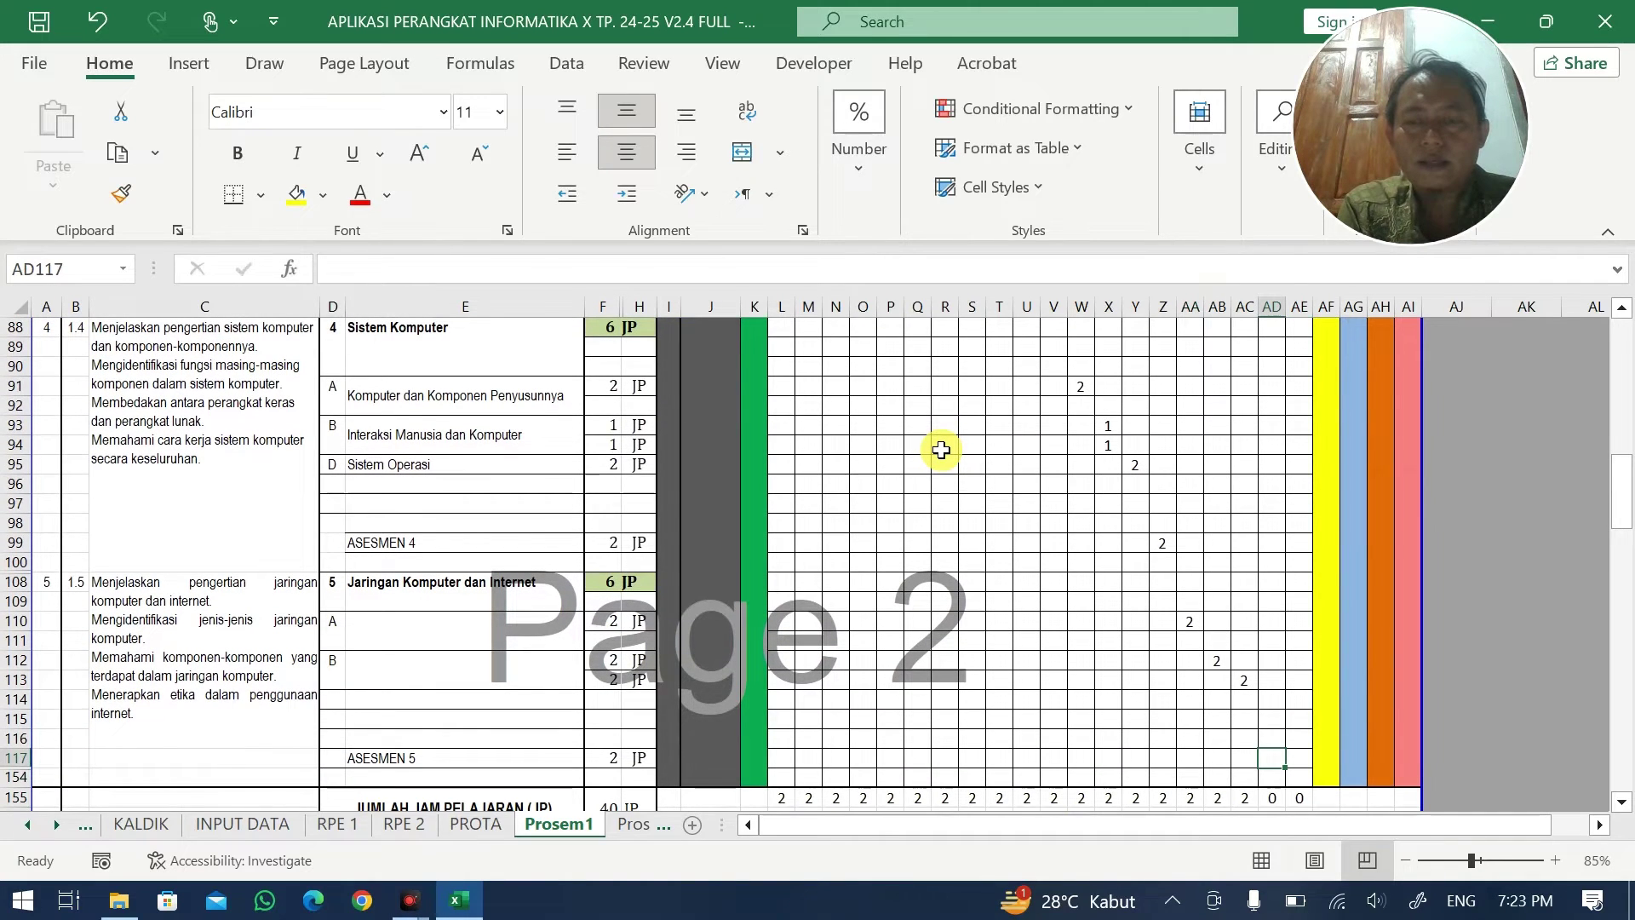
{"action": "type", "text": "2"}
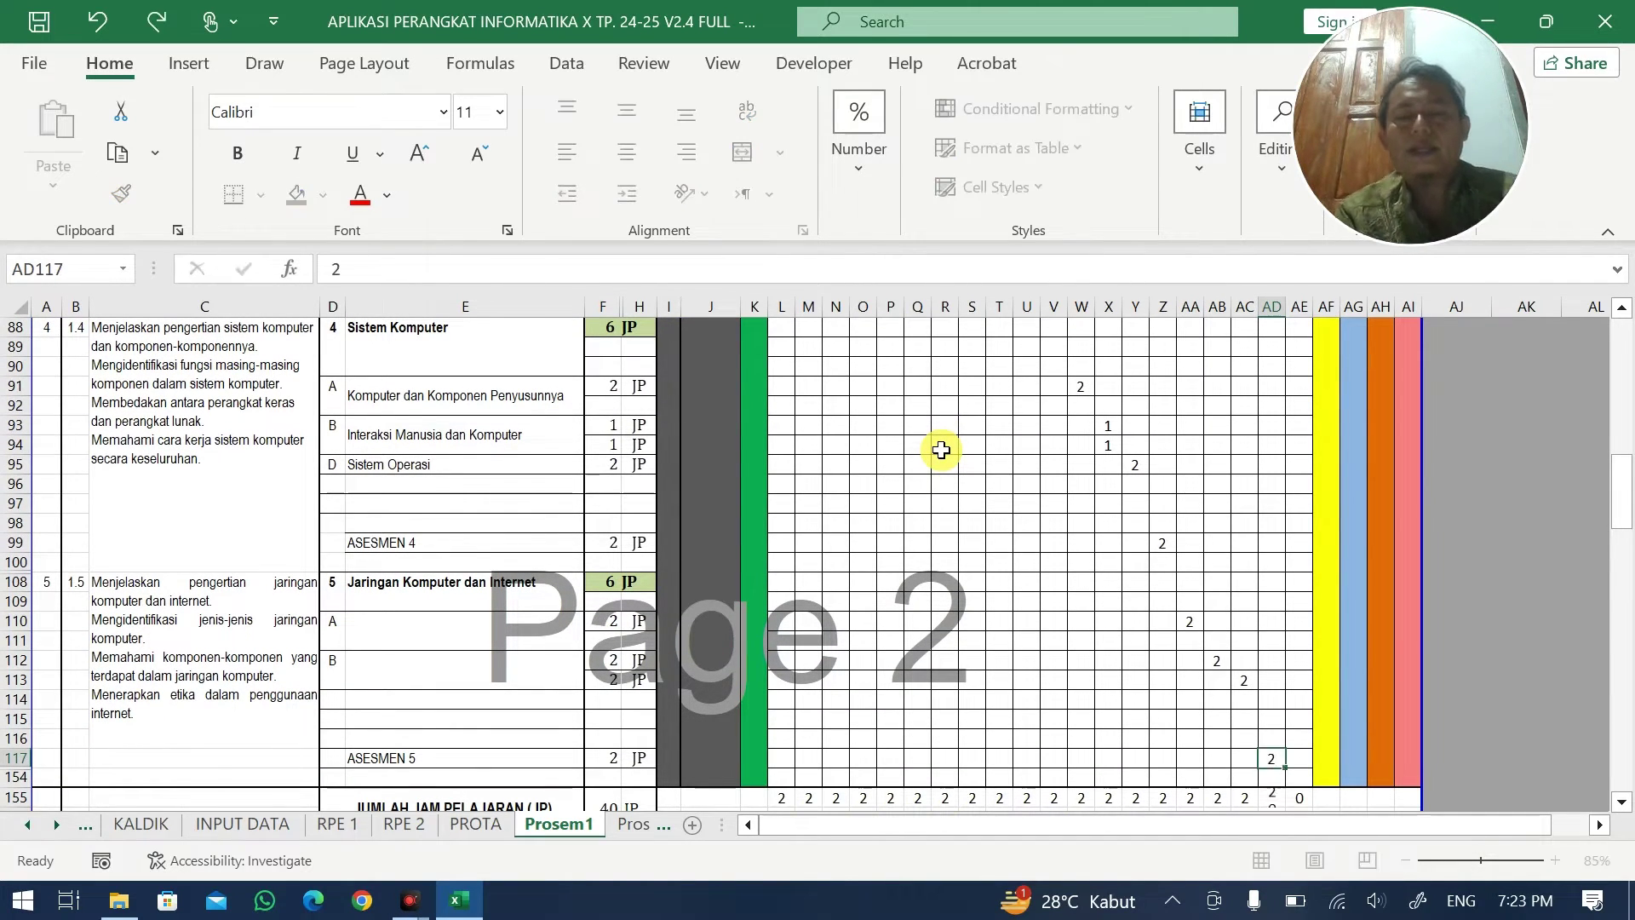
{"action": "key", "text": "Return"}
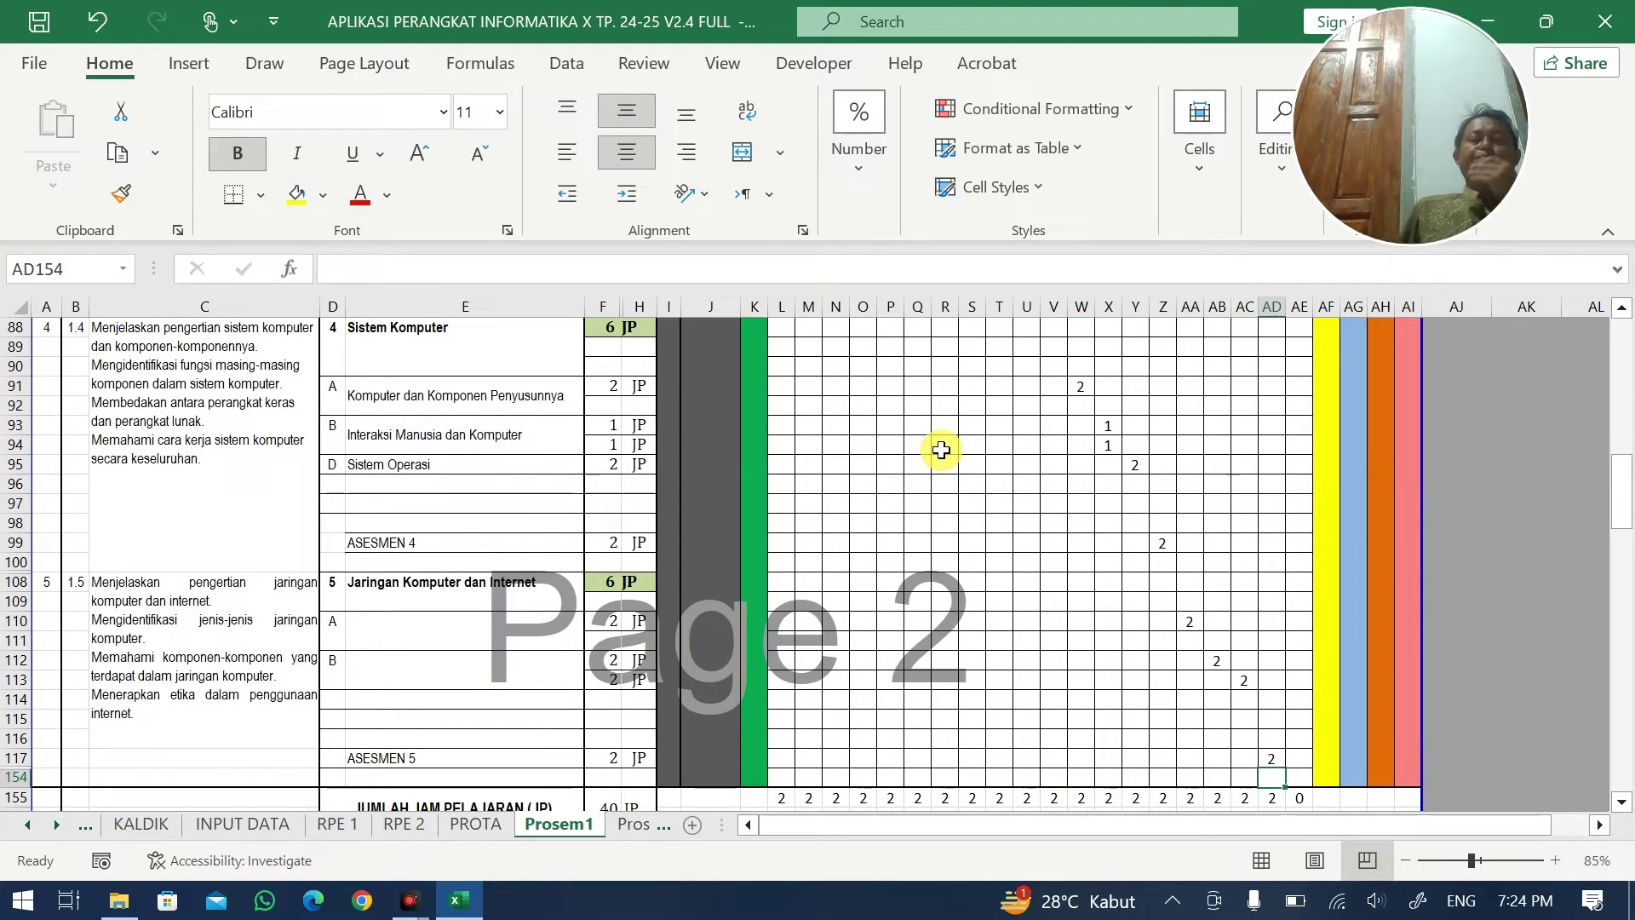
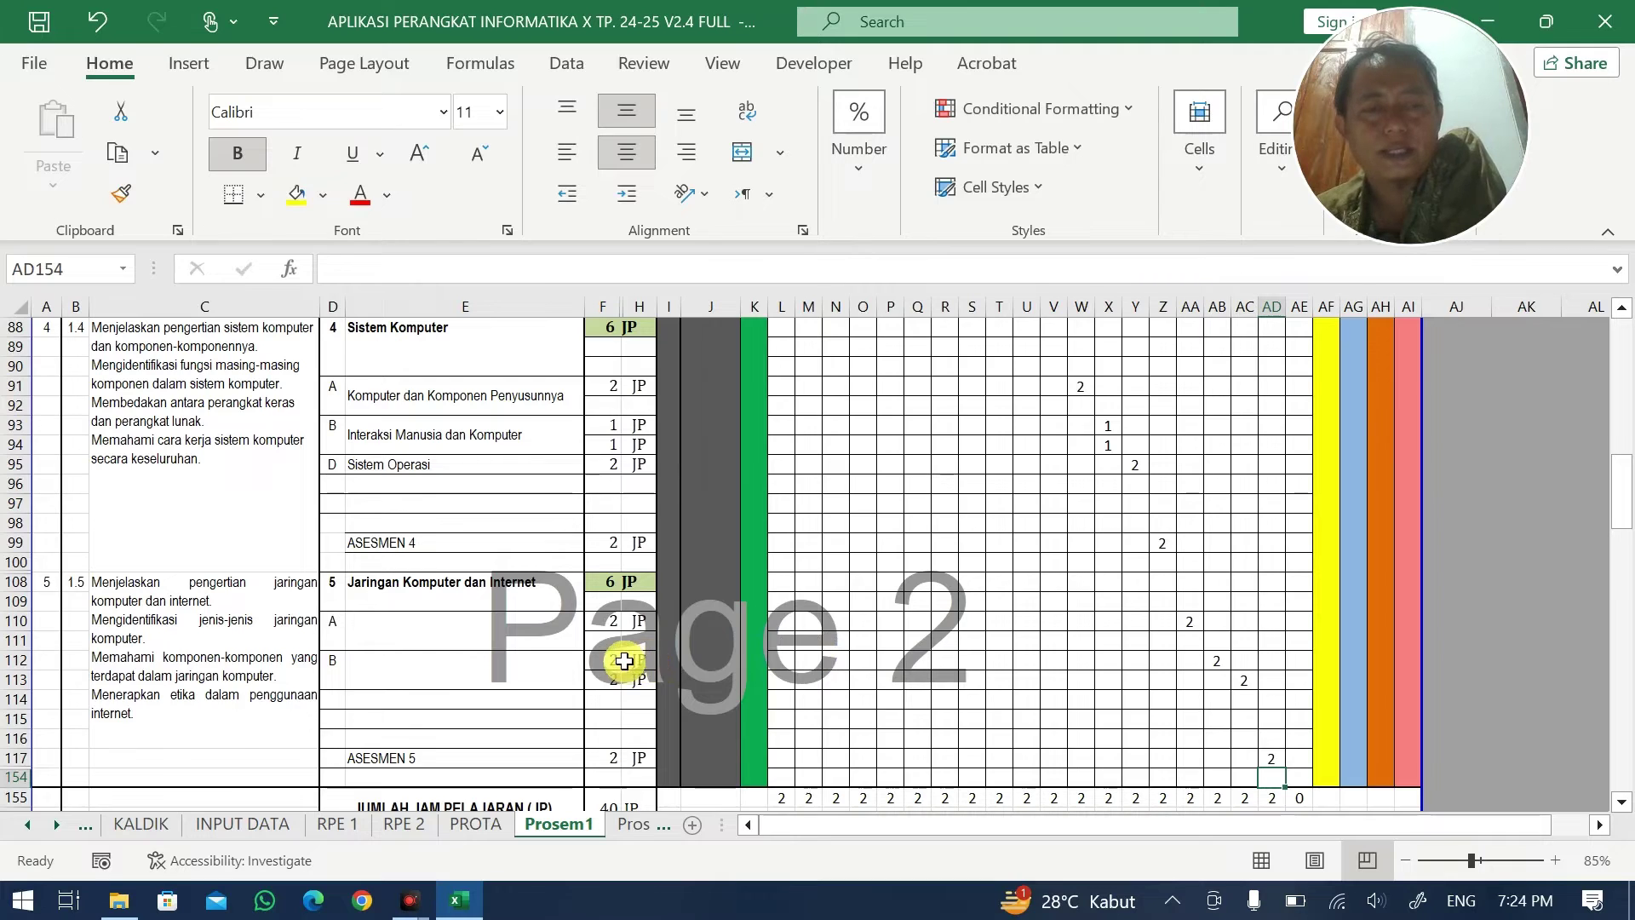
- Align the Sistem Komputer sub-topic names in E91:E96 to the top of their cells
{"action": "scroll", "coordinate": [624, 661], "scroll_direction": "up", "scroll_amount": 1}
{"action": "left_click_drag", "start_coordinate": [412, 444], "coordinate": [412, 549]}
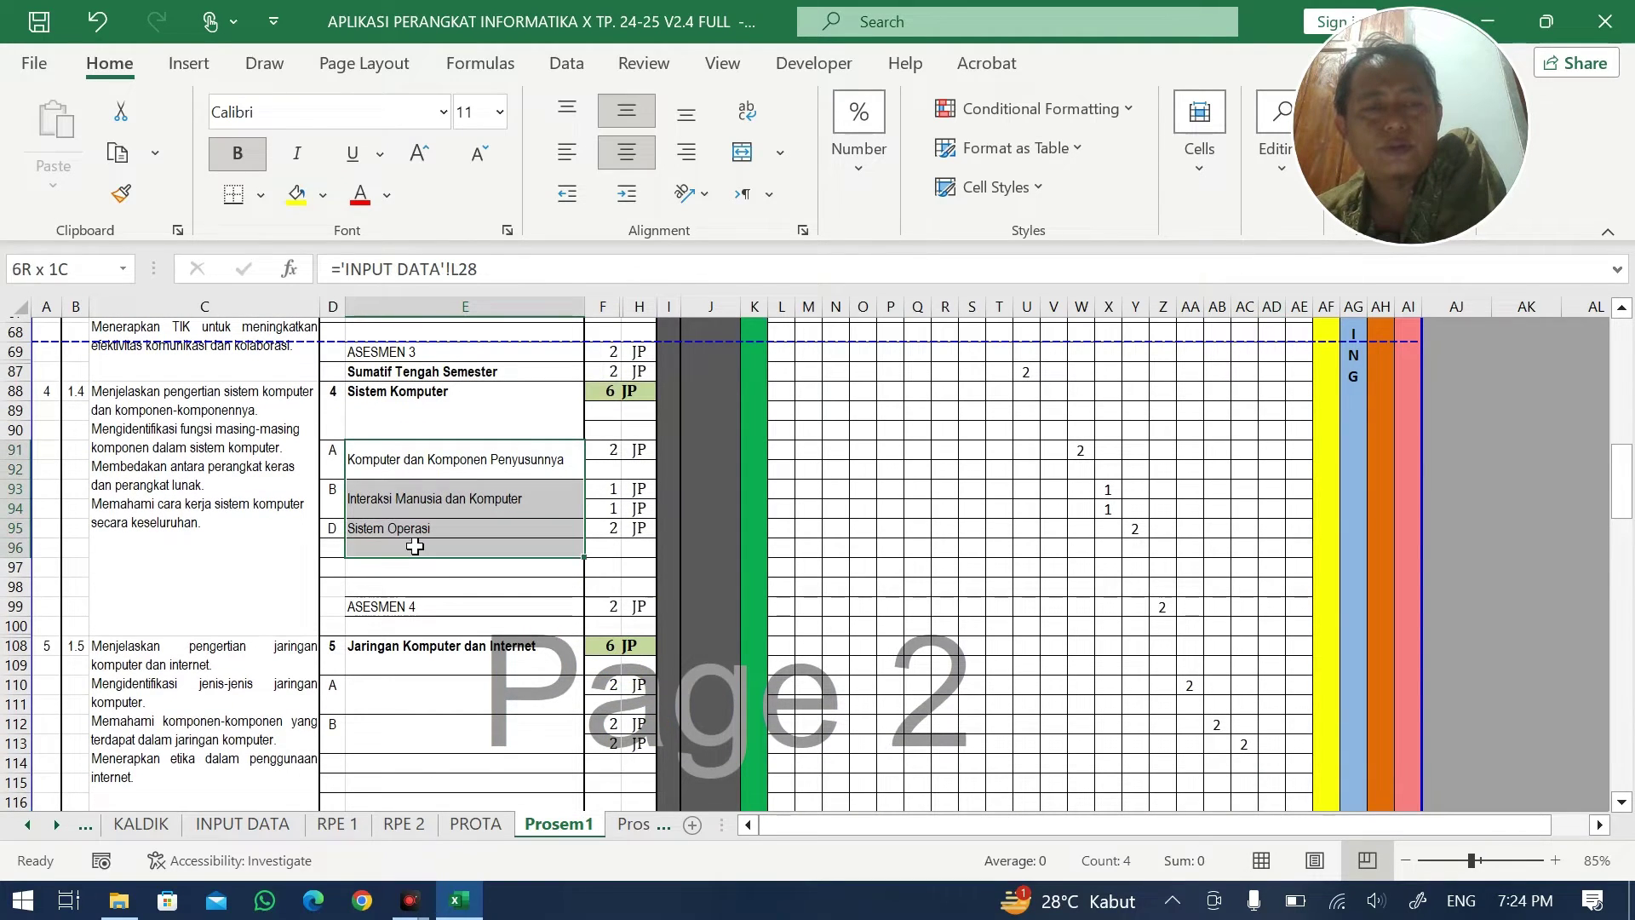
{"action": "left_click", "coordinate": [580, 111]}
{"action": "left_click", "coordinate": [469, 499]}
{"action": "left_click", "coordinate": [411, 467]}
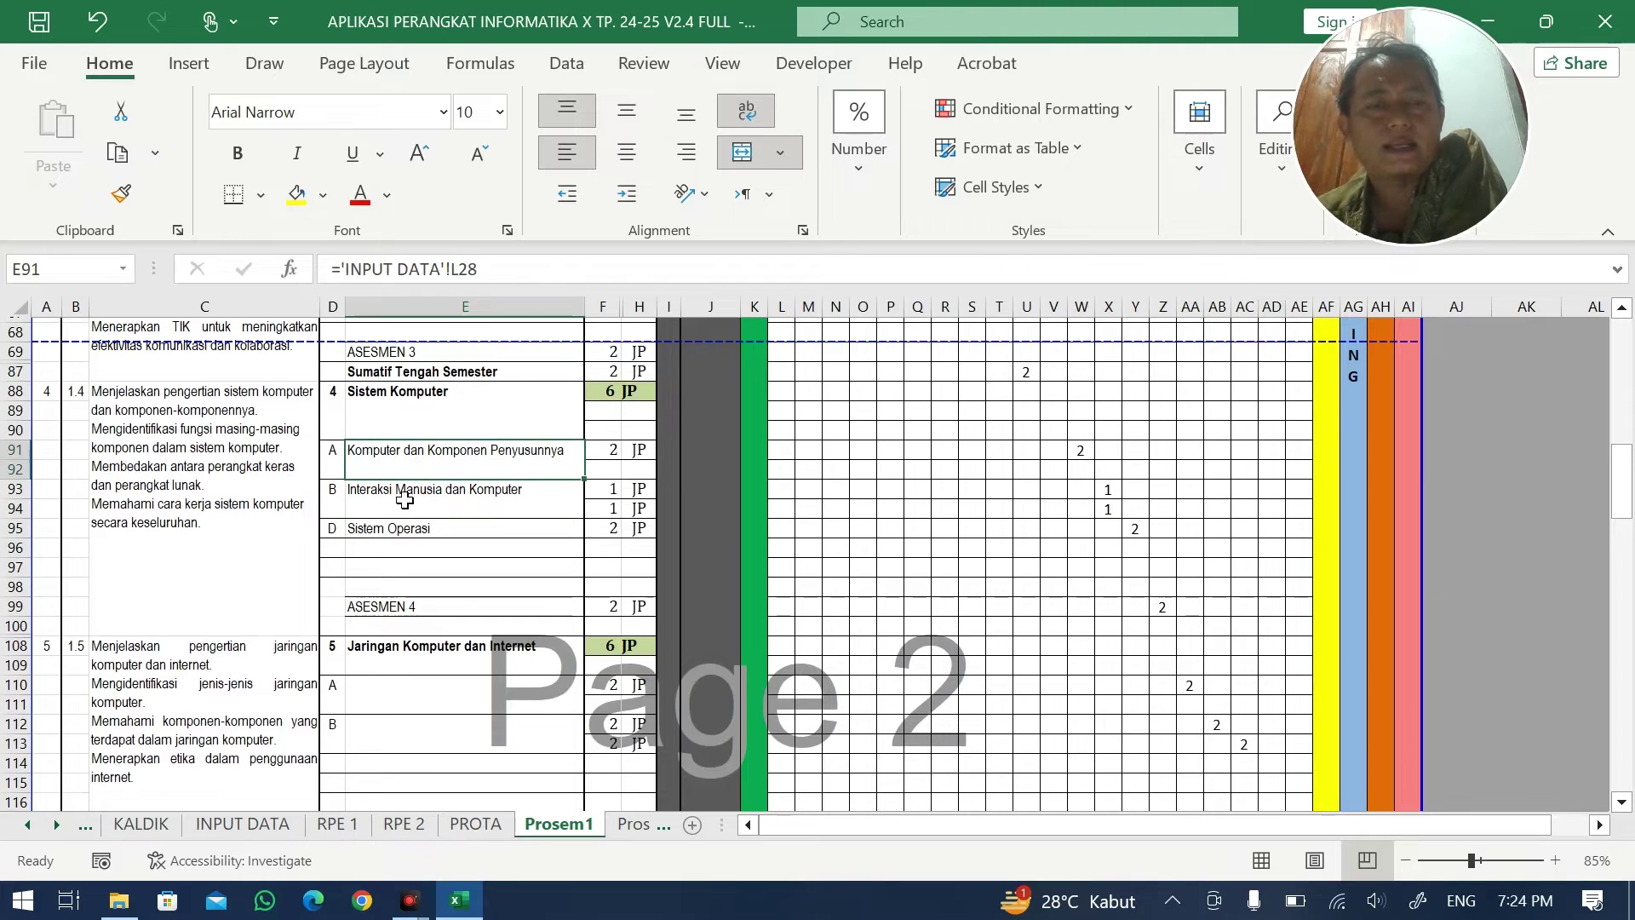
{"action": "left_click", "coordinate": [384, 504]}
{"action": "left_click", "coordinate": [395, 533]}
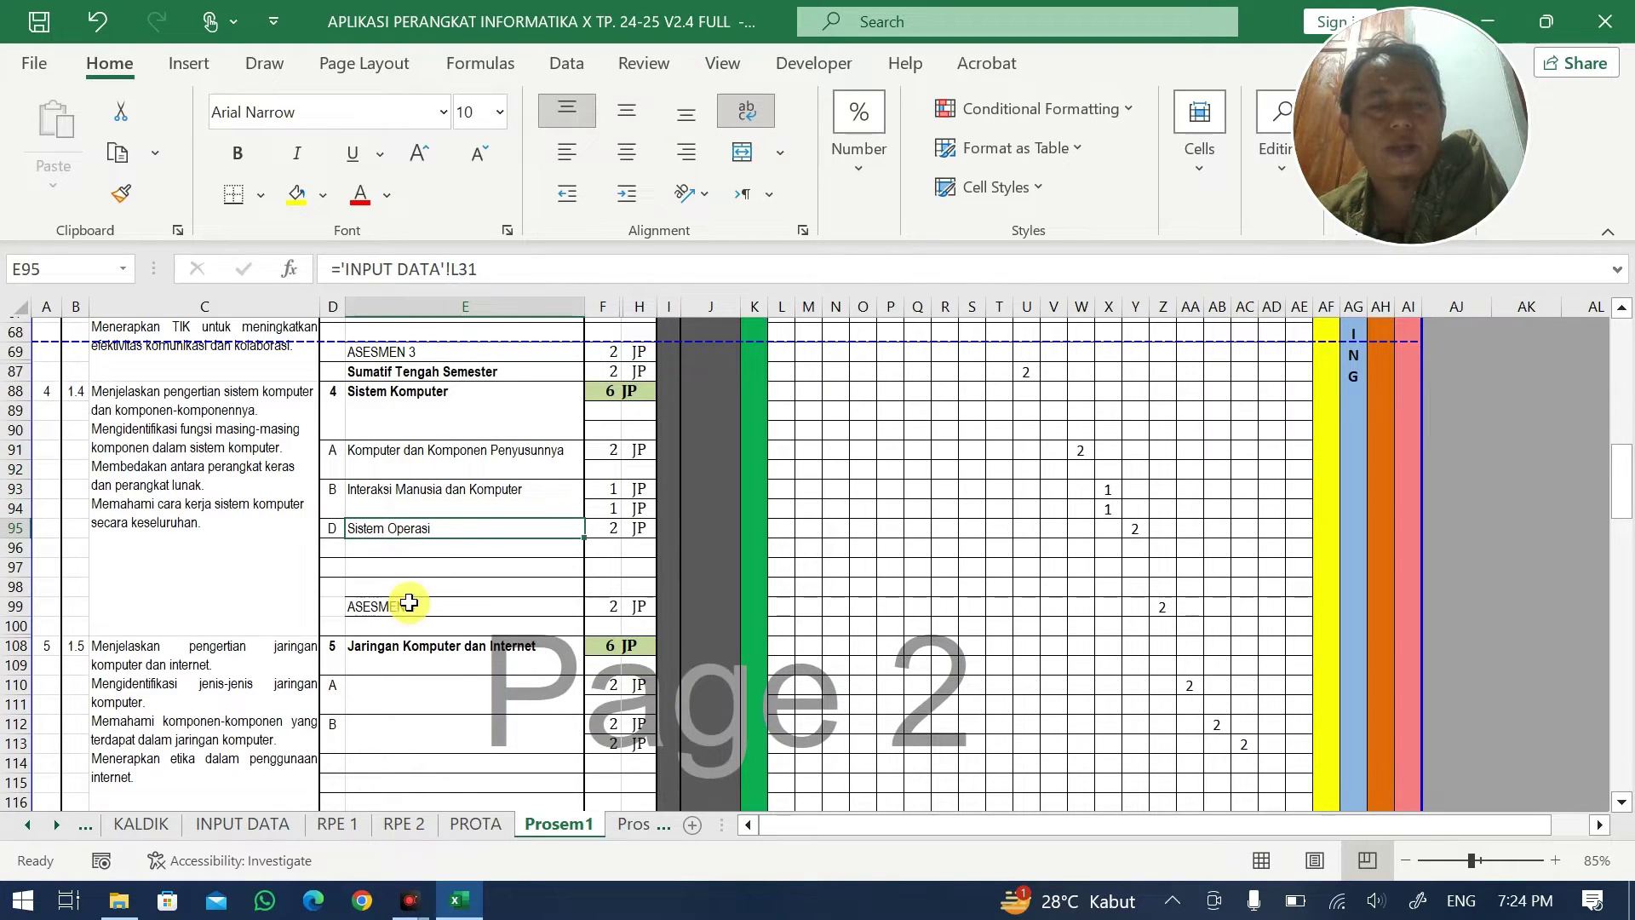
- Review the JP distribution across all Prosem1 topics and the weekly sums in the JUMLAH JAM PELAJARAN row
{"action": "scroll", "coordinate": [423, 529], "scroll_direction": "up", "scroll_amount": 5}
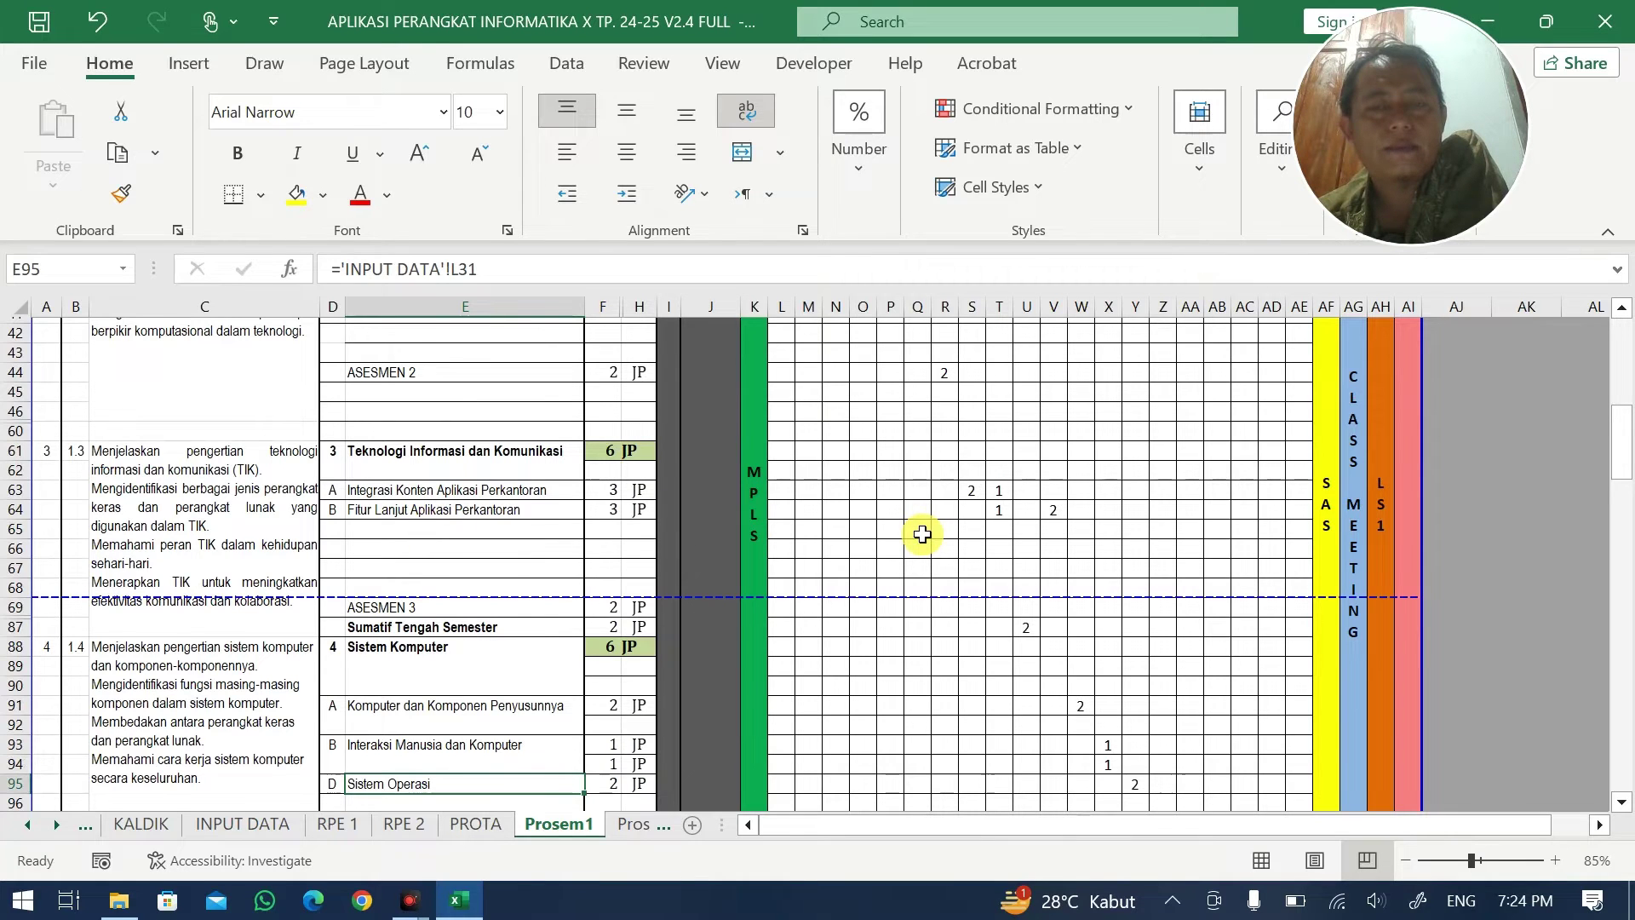
{"action": "scroll", "coordinate": [926, 531], "scroll_direction": "up", "scroll_amount": 8}
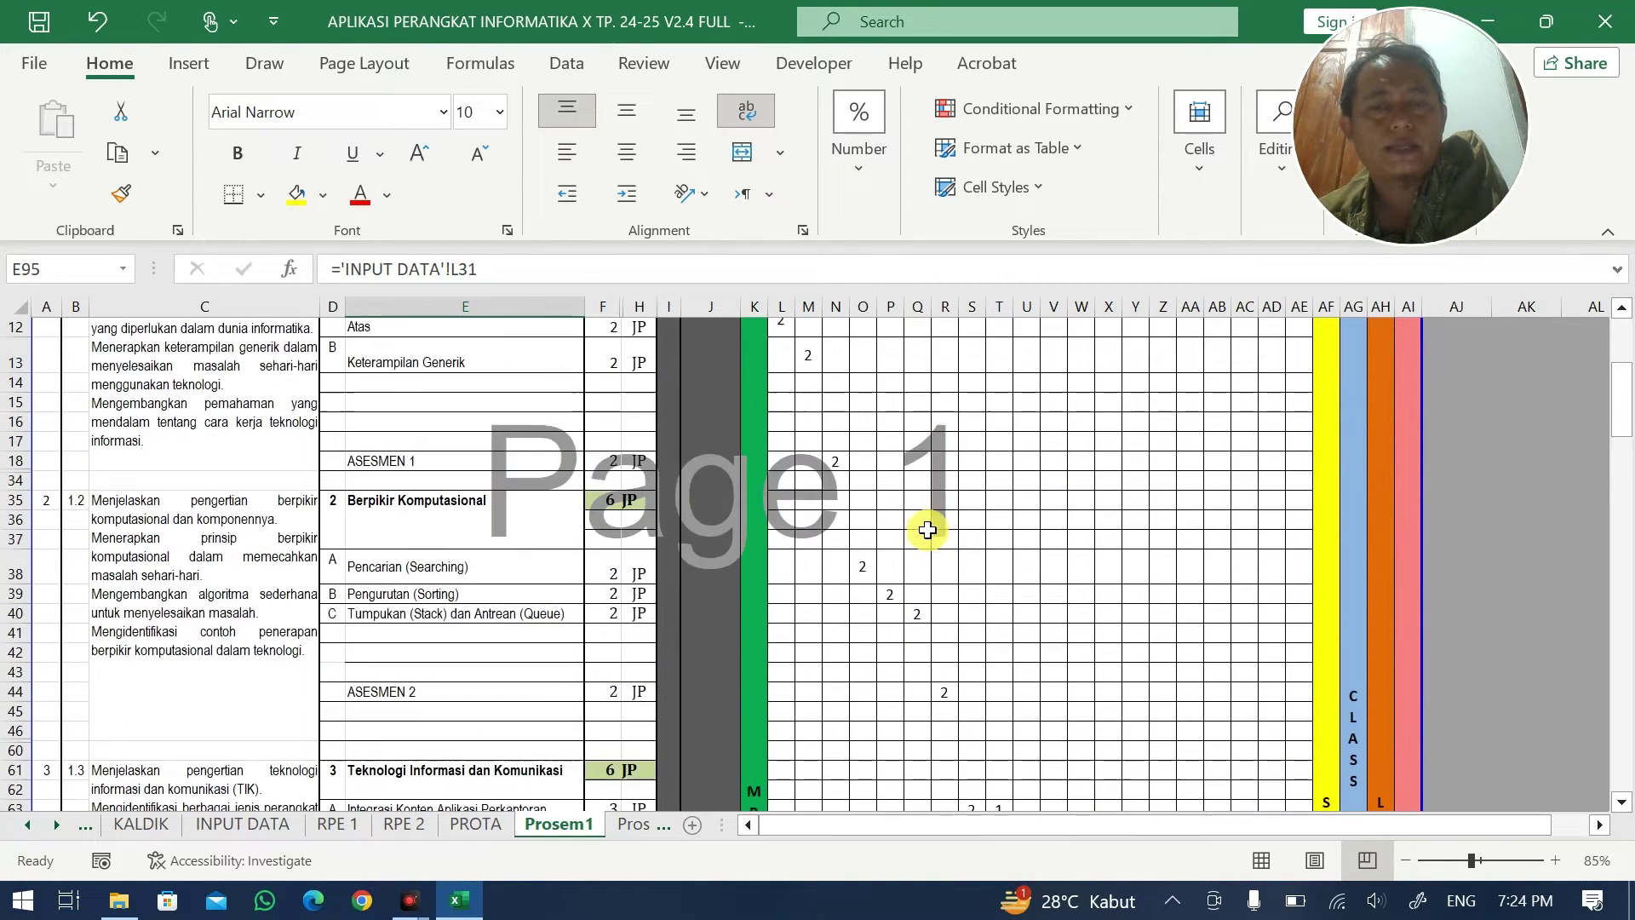
{"action": "scroll", "coordinate": [932, 524], "scroll_direction": "down", "scroll_amount": 20}
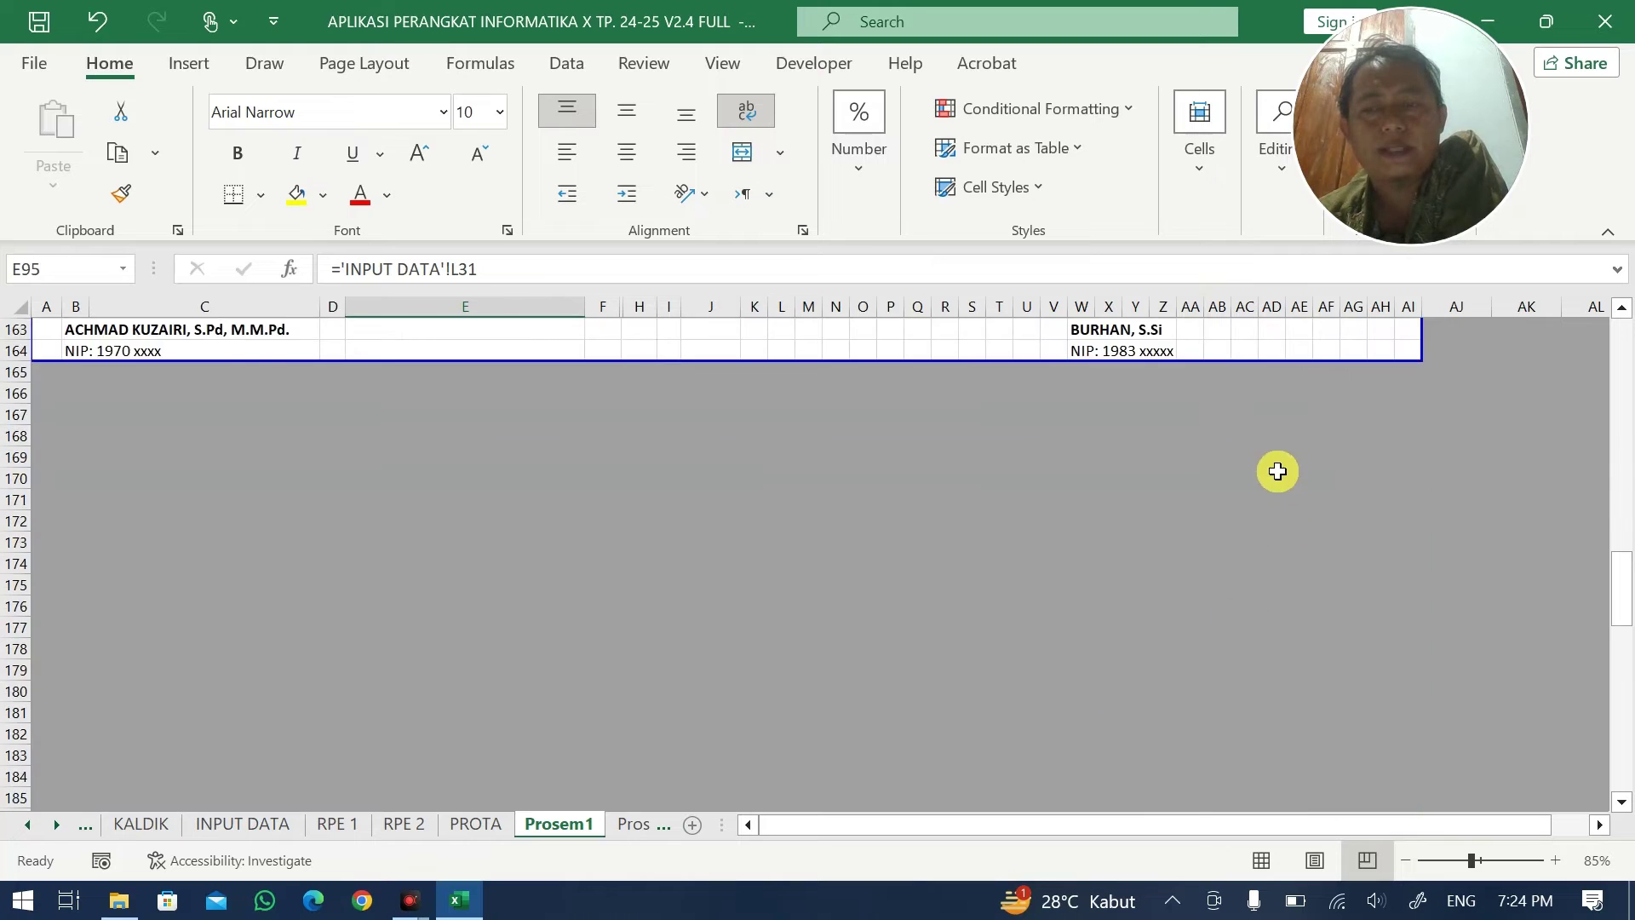
{"action": "scroll", "coordinate": [1330, 460], "scroll_direction": "up", "scroll_amount": 3}
{"action": "left_click", "coordinate": [1302, 349]}
{"action": "scroll", "coordinate": [850, 492], "scroll_direction": "up", "scroll_amount": 6}
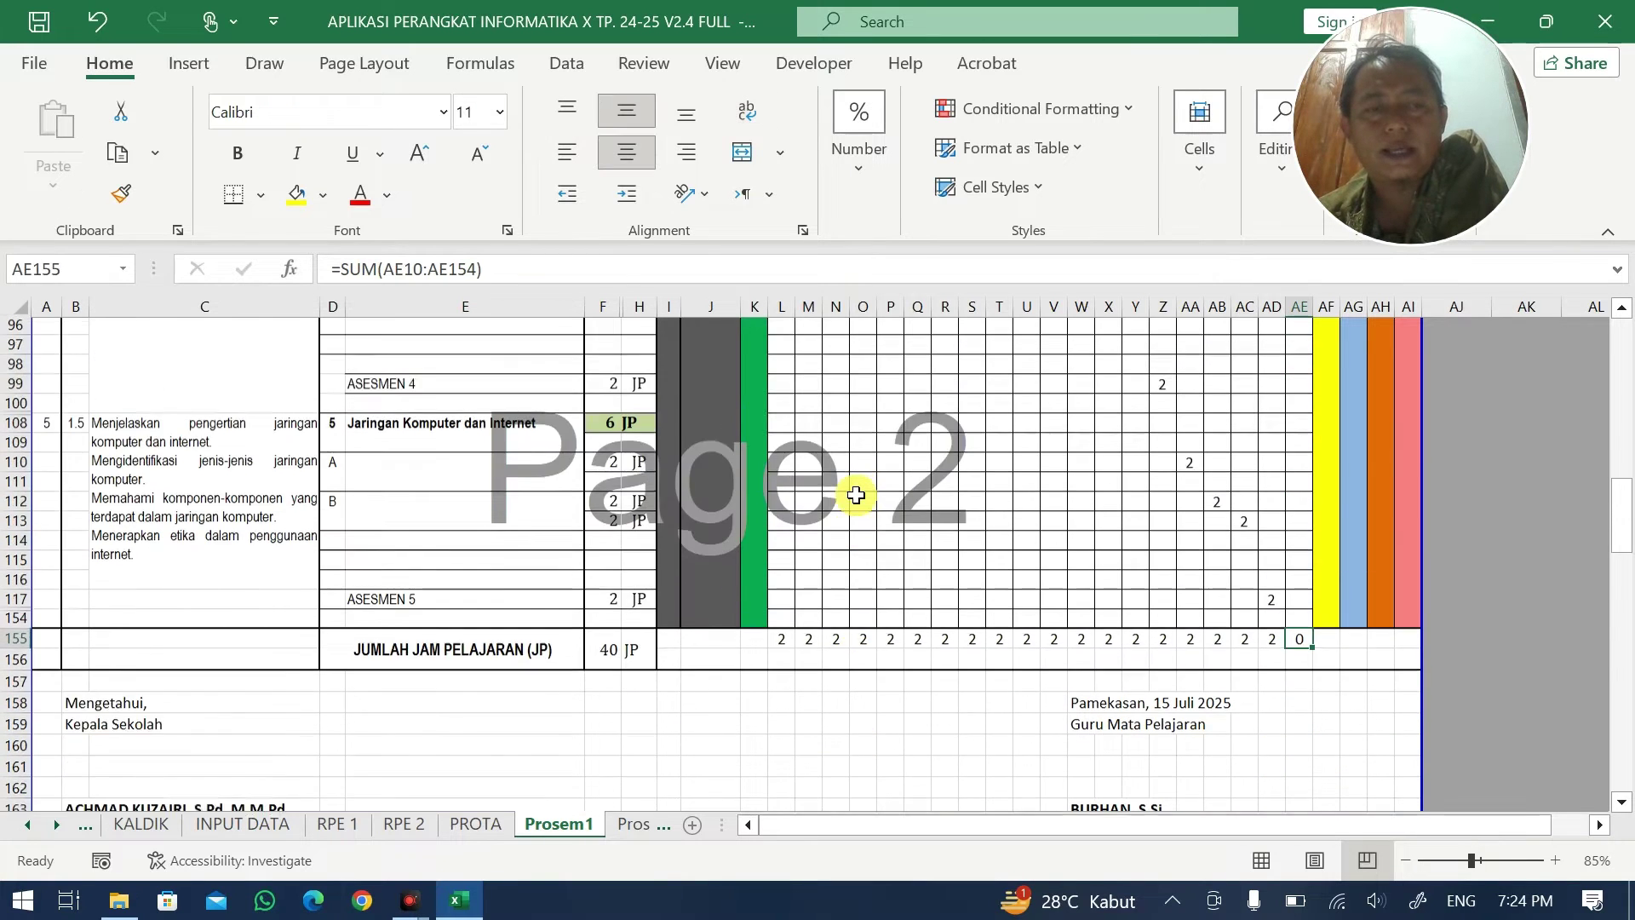
- Examine the sub-topics and their JP for topics 1.1 to 1.5 on the INPUT DATA sheet
{"action": "left_click", "coordinate": [264, 824]}
{"action": "scroll", "coordinate": [647, 528], "scroll_direction": "down", "scroll_amount": 3}
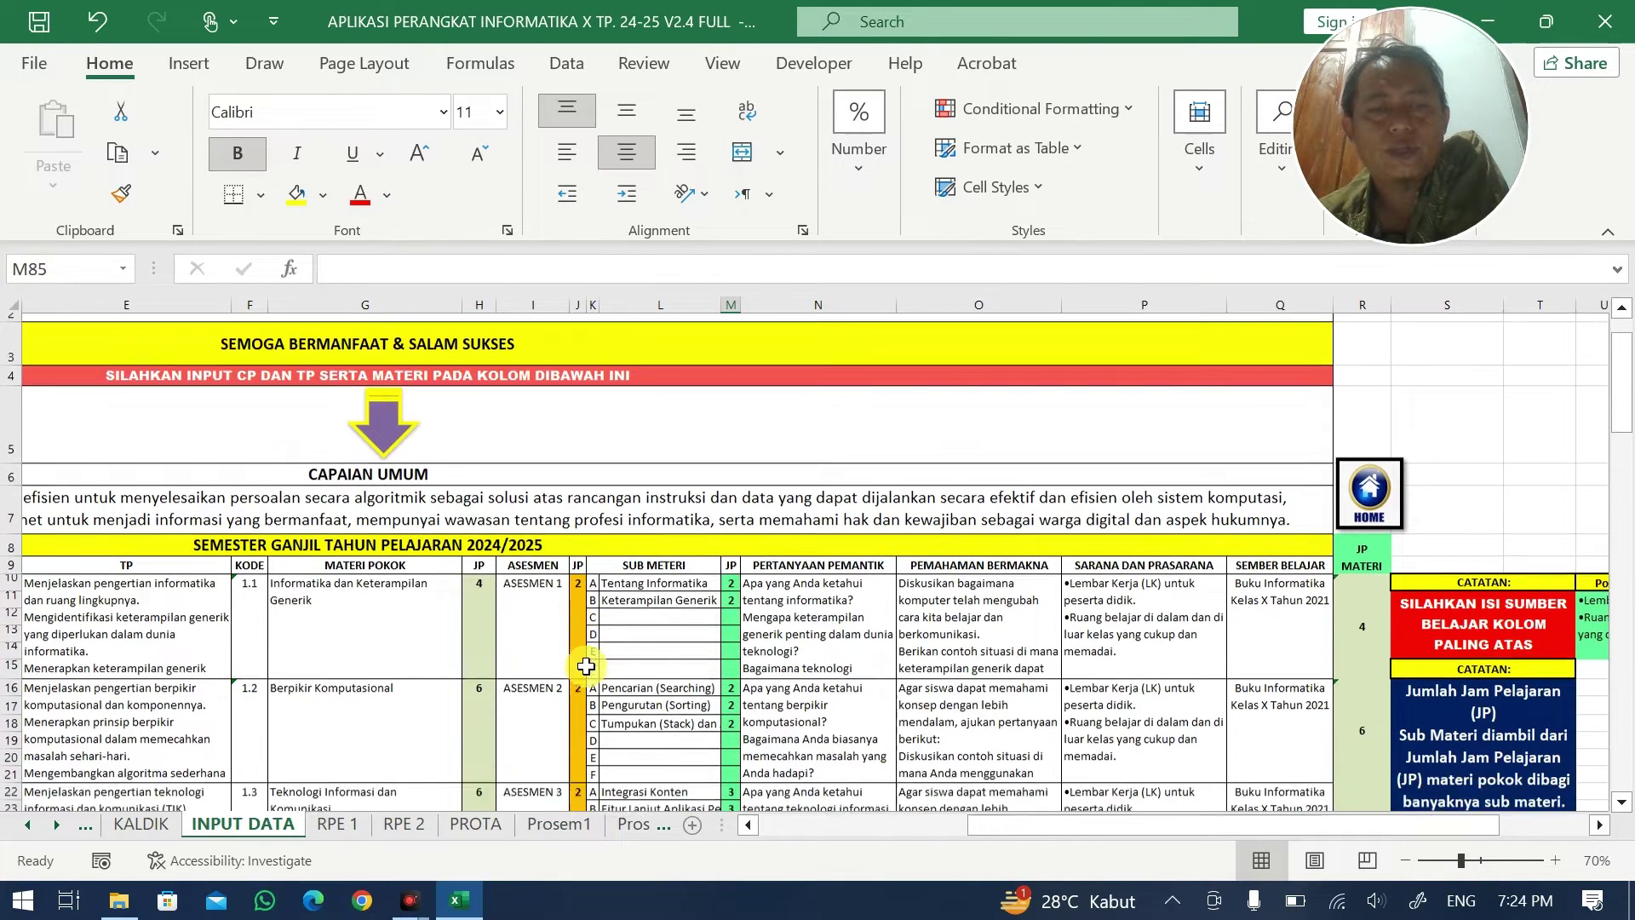
{"action": "left_click", "coordinate": [663, 466]}
{"action": "left_click_drag", "start_coordinate": [673, 484], "coordinate": [679, 654]}
{"action": "scroll", "coordinate": [670, 610], "scroll_direction": "down", "scroll_amount": 3}
{"action": "left_click_drag", "start_coordinate": [652, 520], "coordinate": [672, 573]}
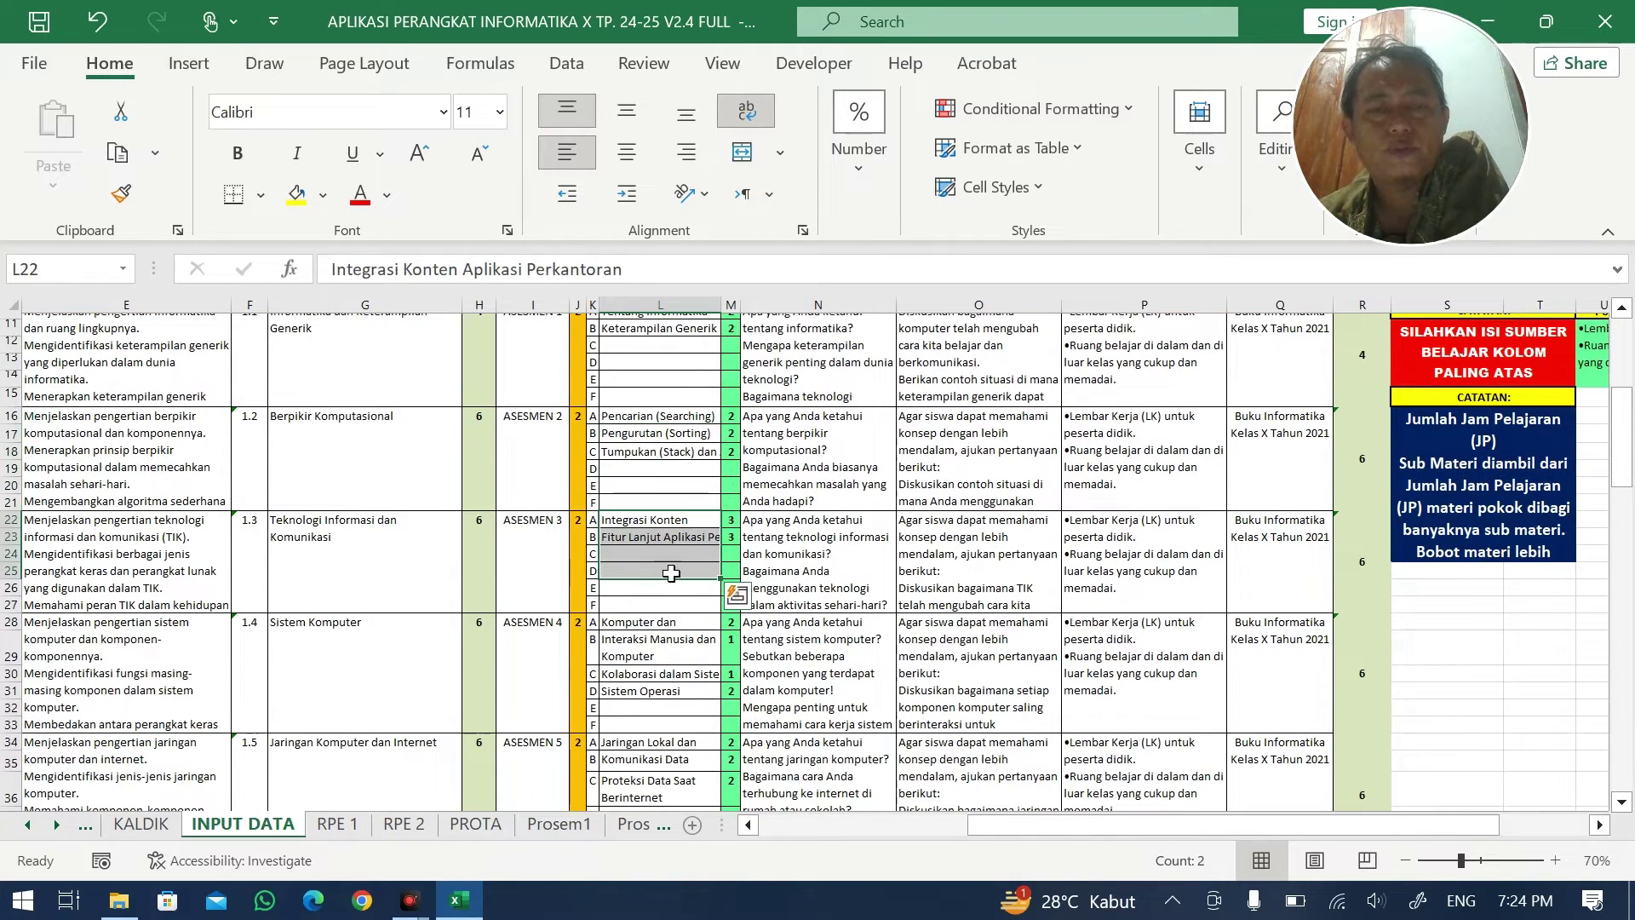
{"action": "scroll", "coordinate": [686, 409], "scroll_direction": "up", "scroll_amount": 3}
{"action": "scroll", "coordinate": [685, 410], "scroll_direction": "down", "scroll_amount": 5}
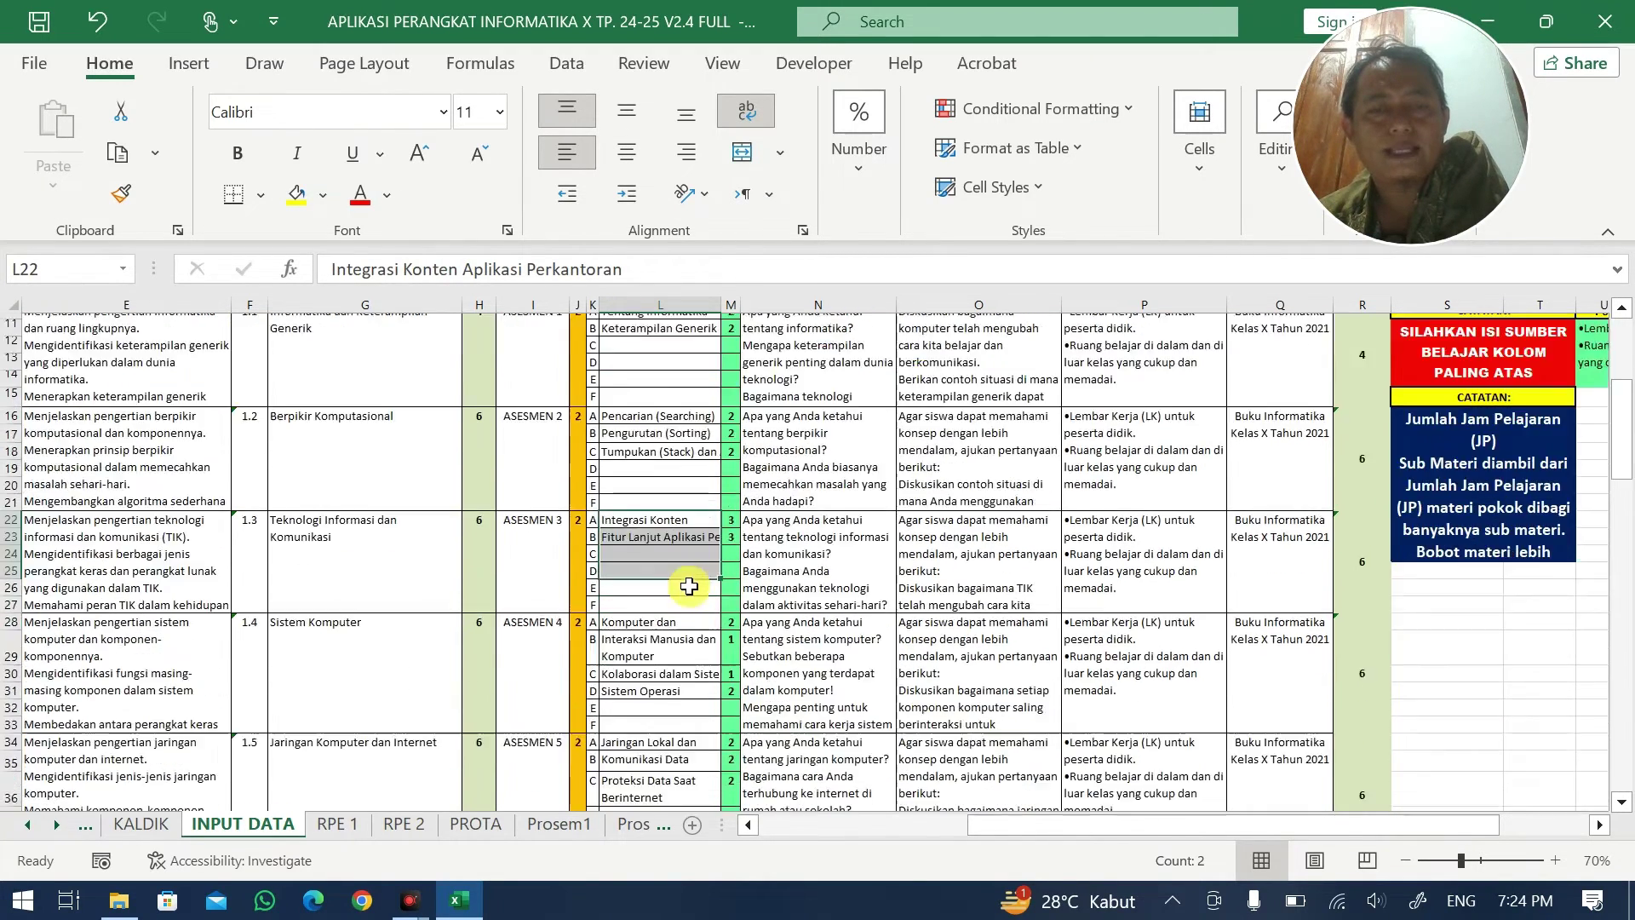
{"action": "left_click_drag", "start_coordinate": [665, 529], "coordinate": [677, 586]}
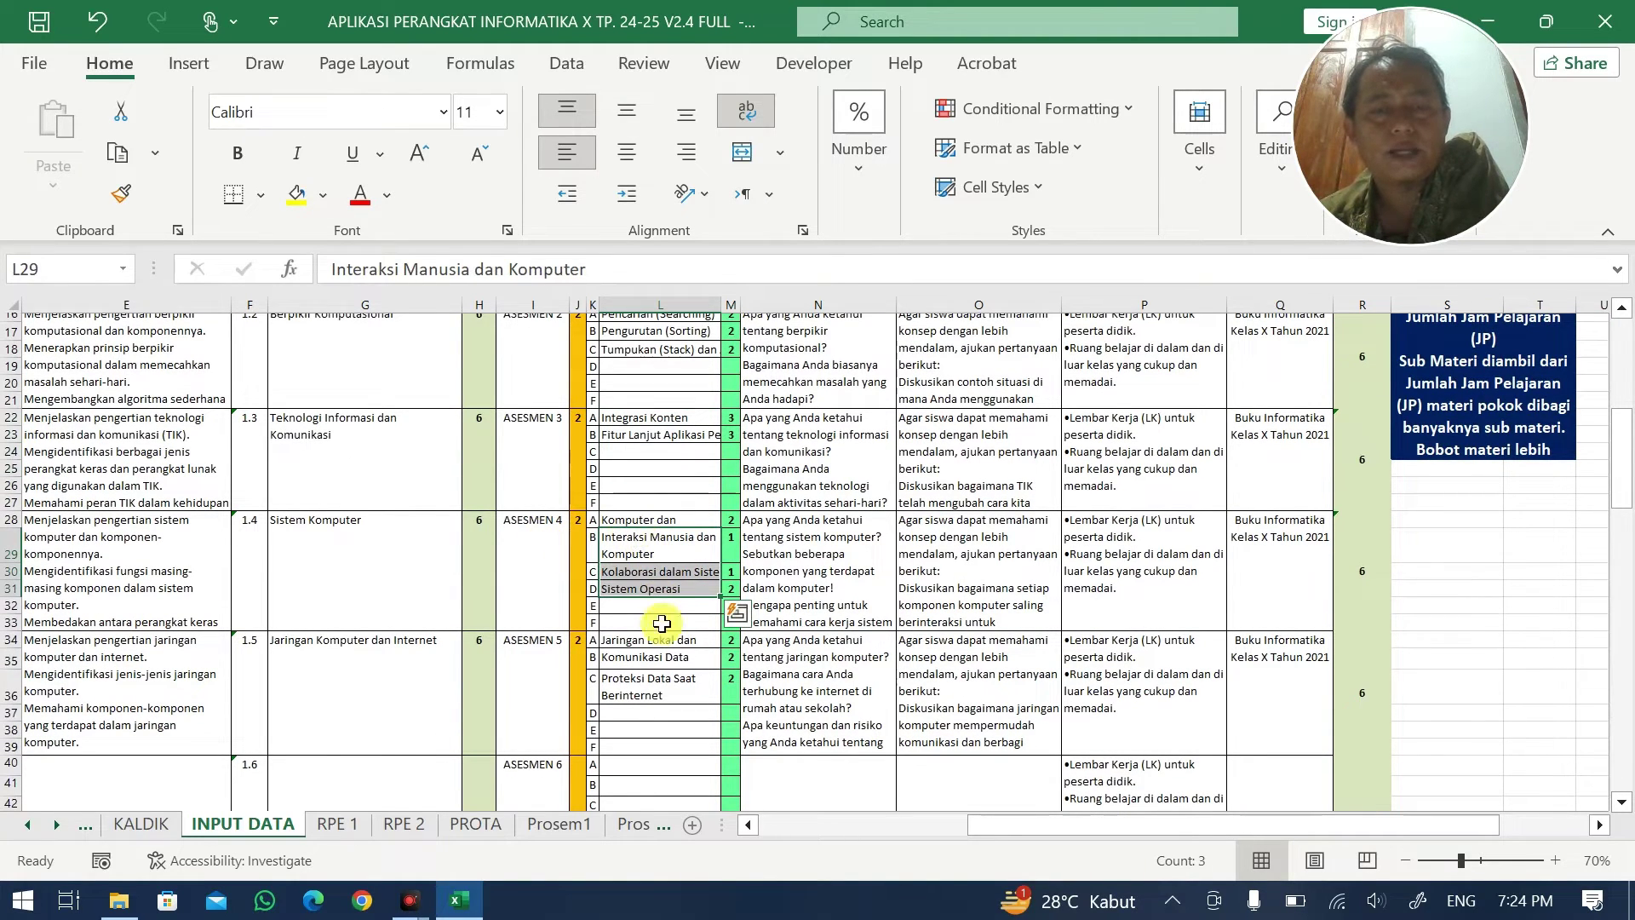
{"action": "left_click_drag", "start_coordinate": [661, 642], "coordinate": [654, 690]}
{"action": "scroll", "coordinate": [650, 750], "scroll_direction": "down", "scroll_amount": 2}
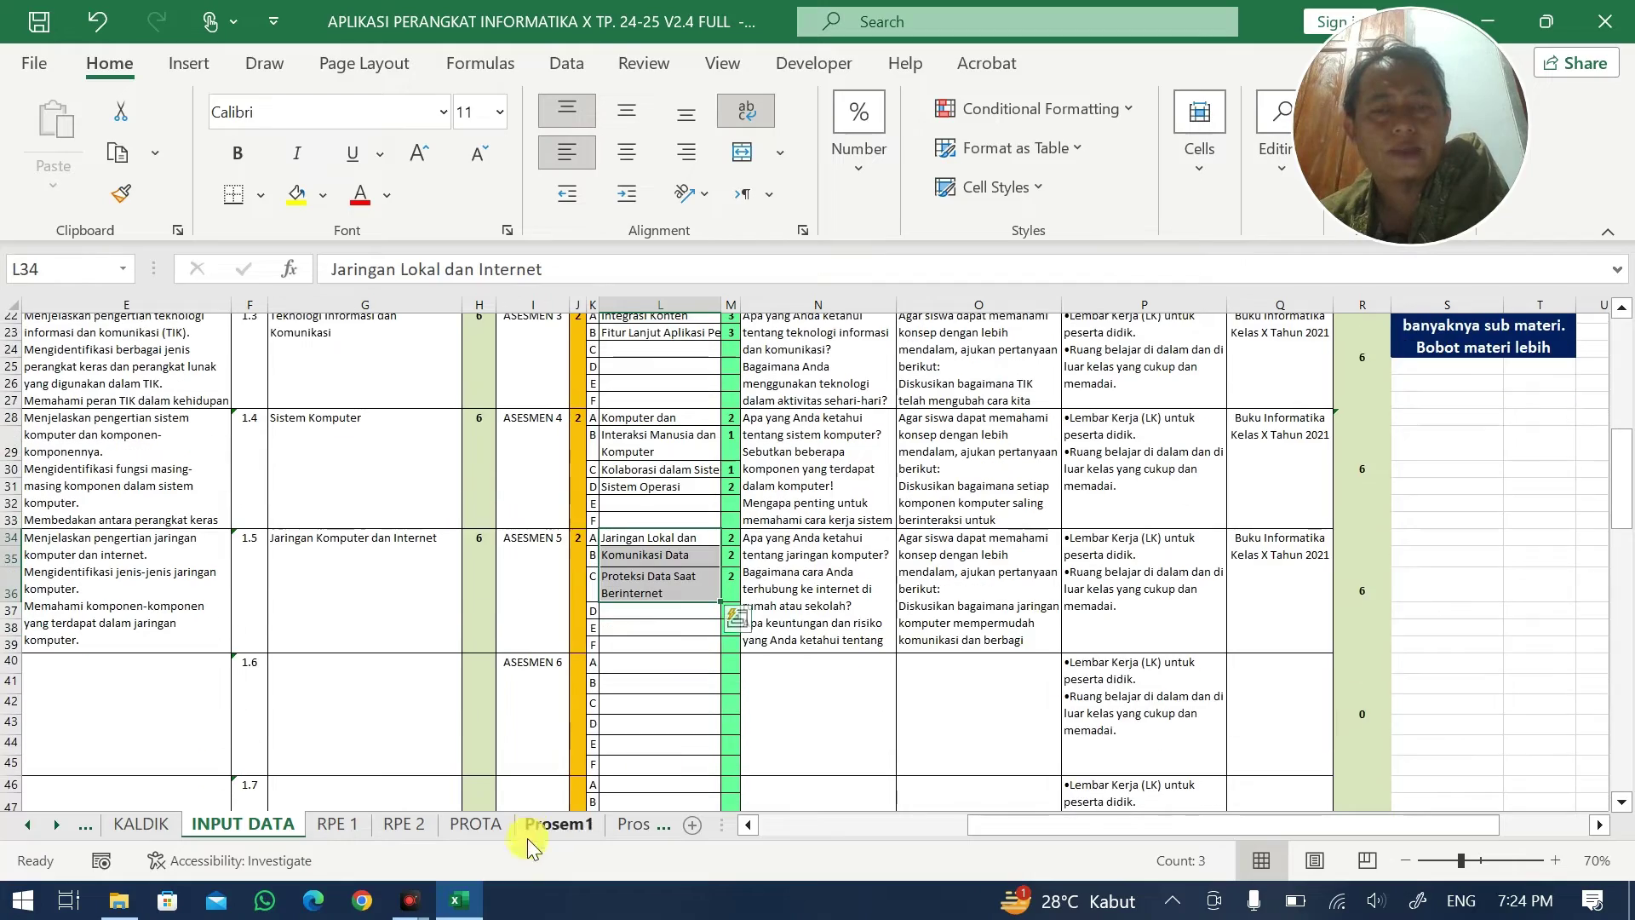
{"action": "scroll", "coordinate": [588, 681], "scroll_direction": "up", "scroll_amount": 6}
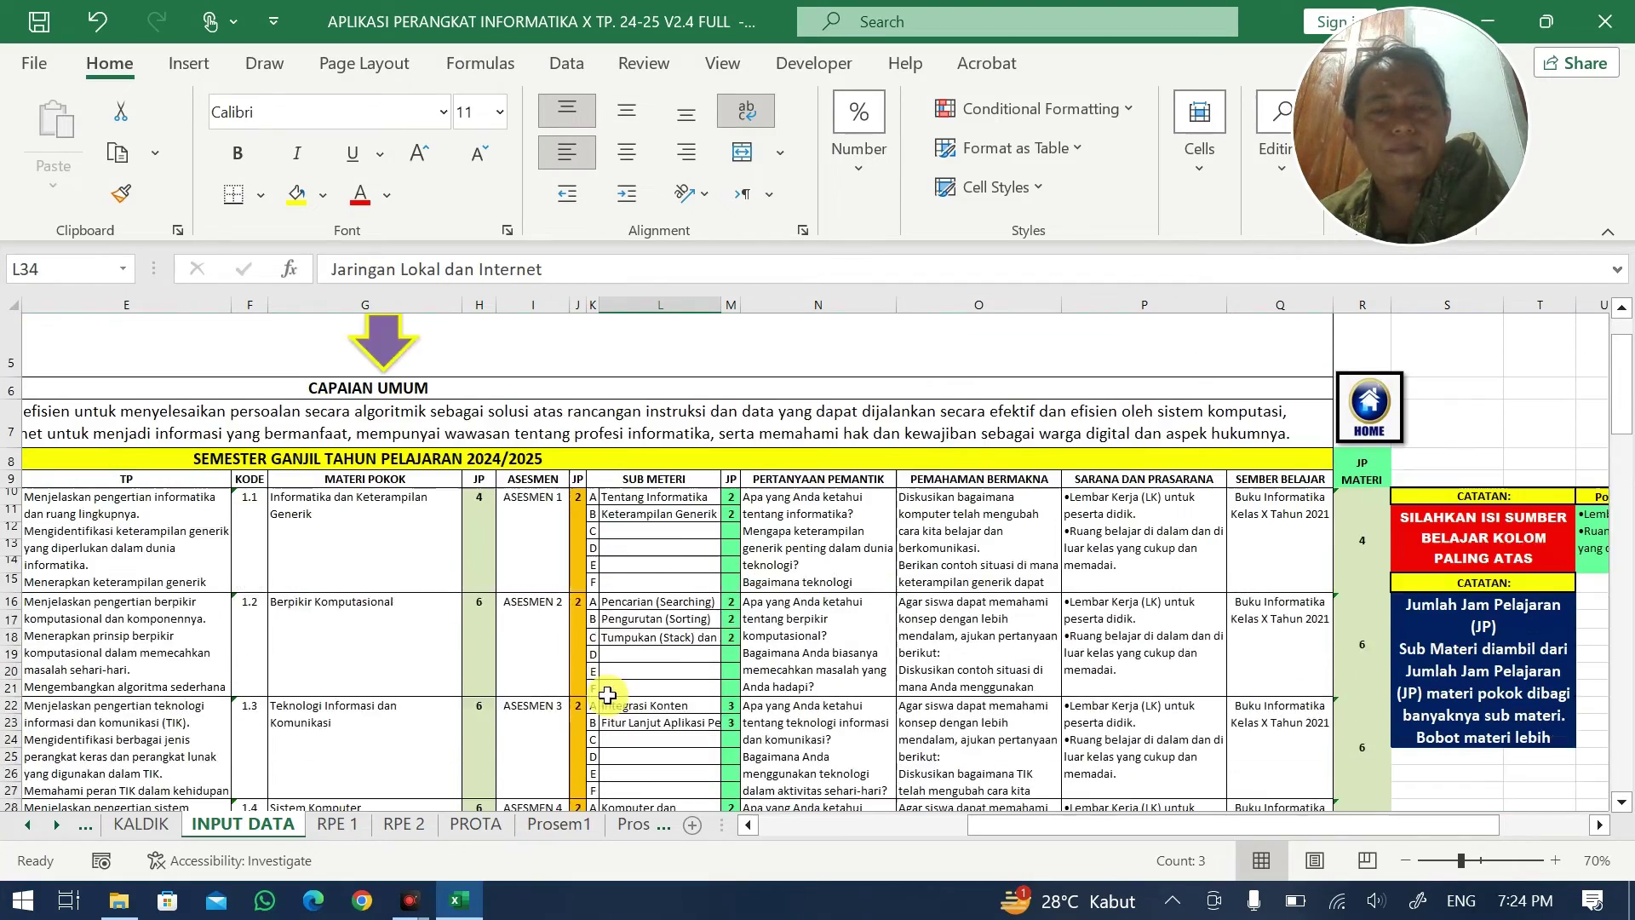
{"action": "scroll", "coordinate": [630, 573], "scroll_direction": "down", "scroll_amount": 3}
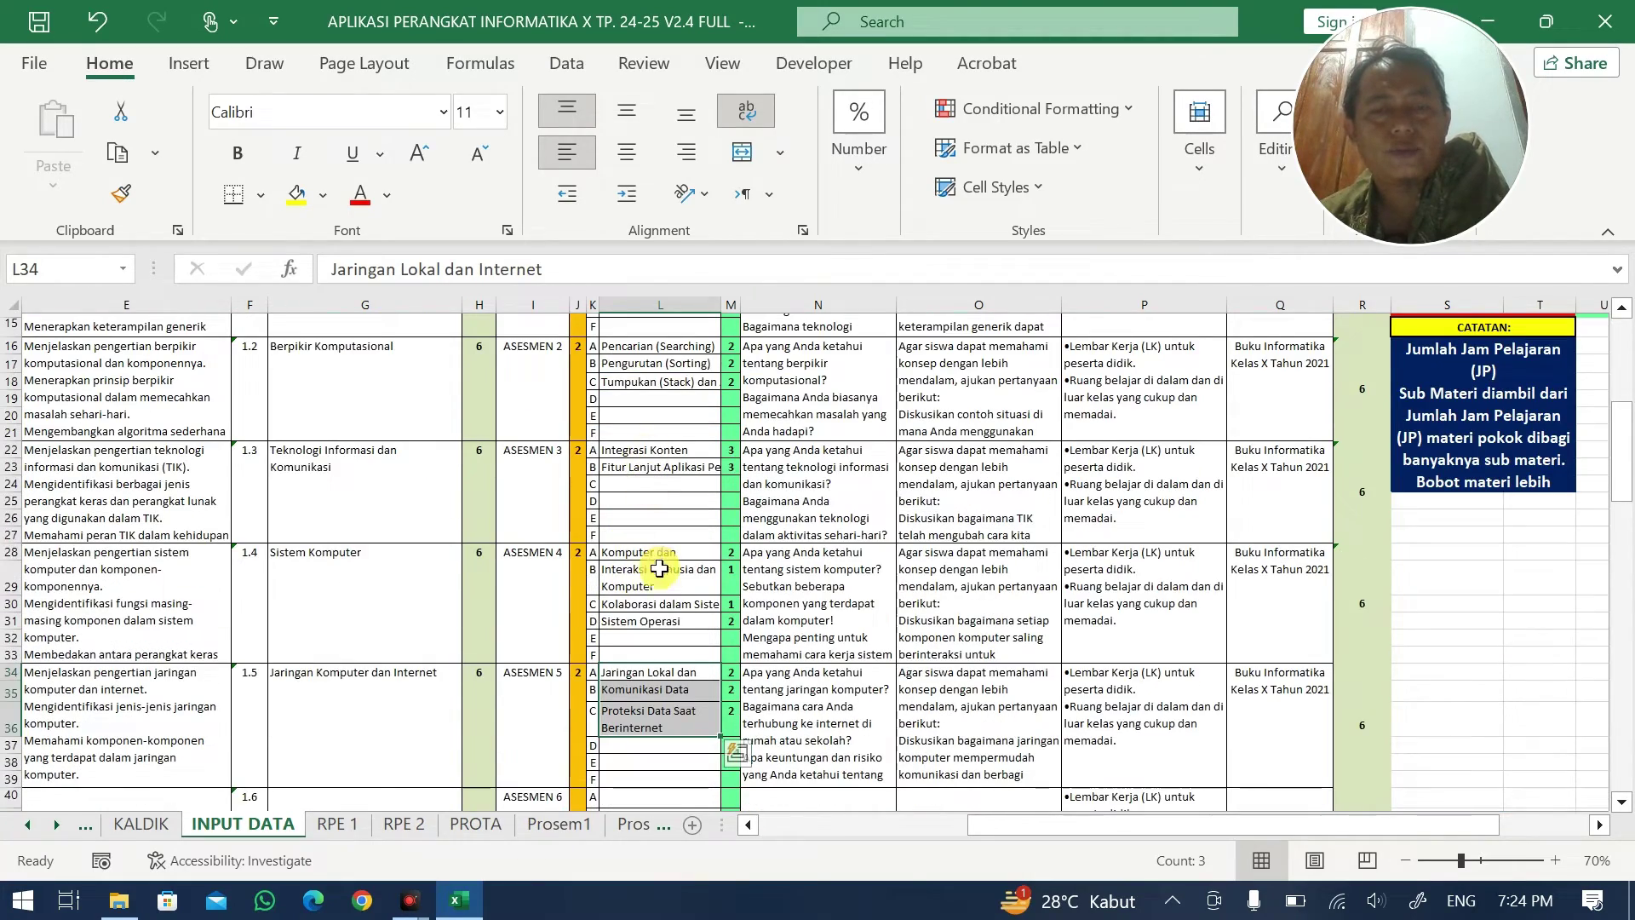
{"action": "scroll", "coordinate": [657, 681], "scroll_direction": "down", "scroll_amount": 1}
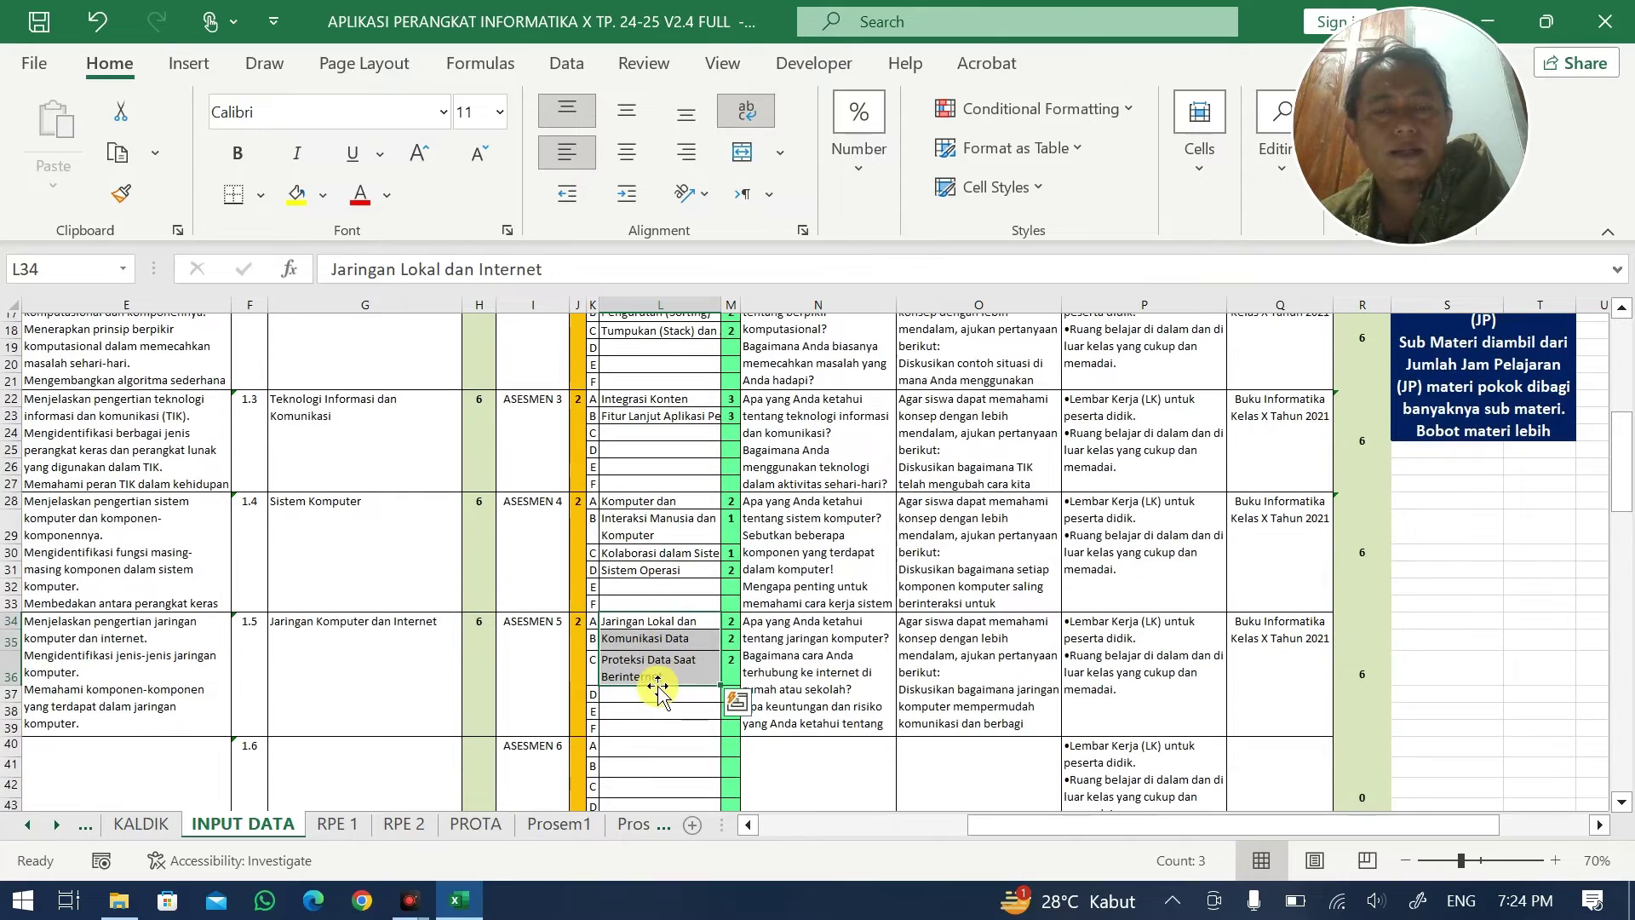
- Return to the Prosem1 sheet and compare its sub-topics and JP with the input data
{"action": "scroll", "coordinate": [613, 646], "scroll_direction": "up", "scroll_amount": 15}
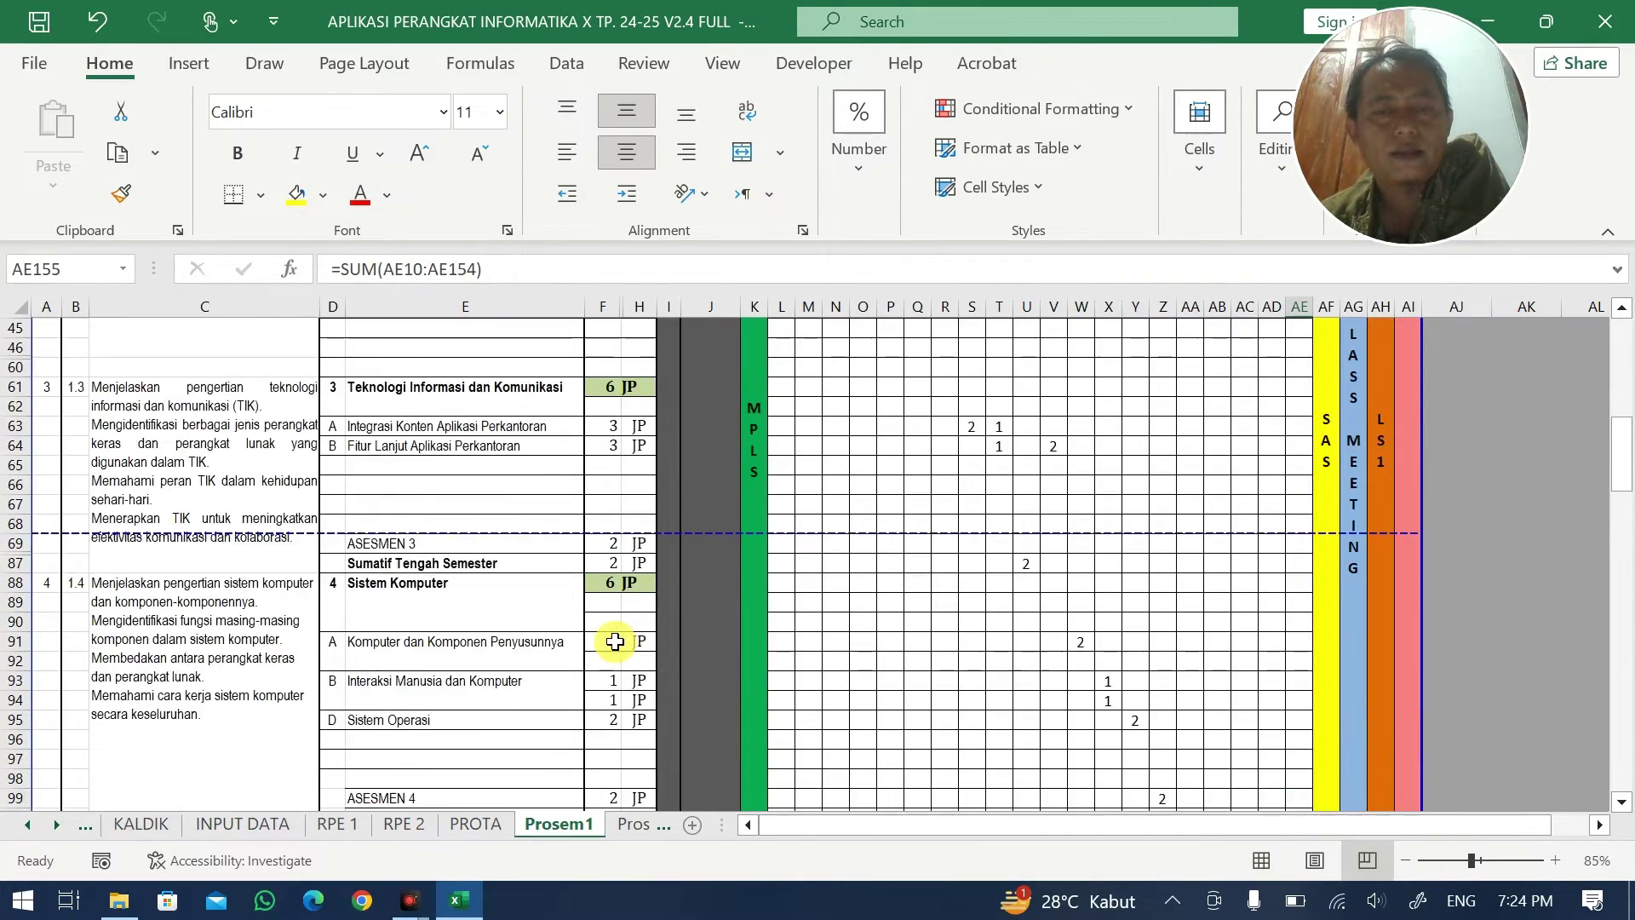
{"action": "scroll", "coordinate": [412, 498], "scroll_direction": "down", "scroll_amount": 6}
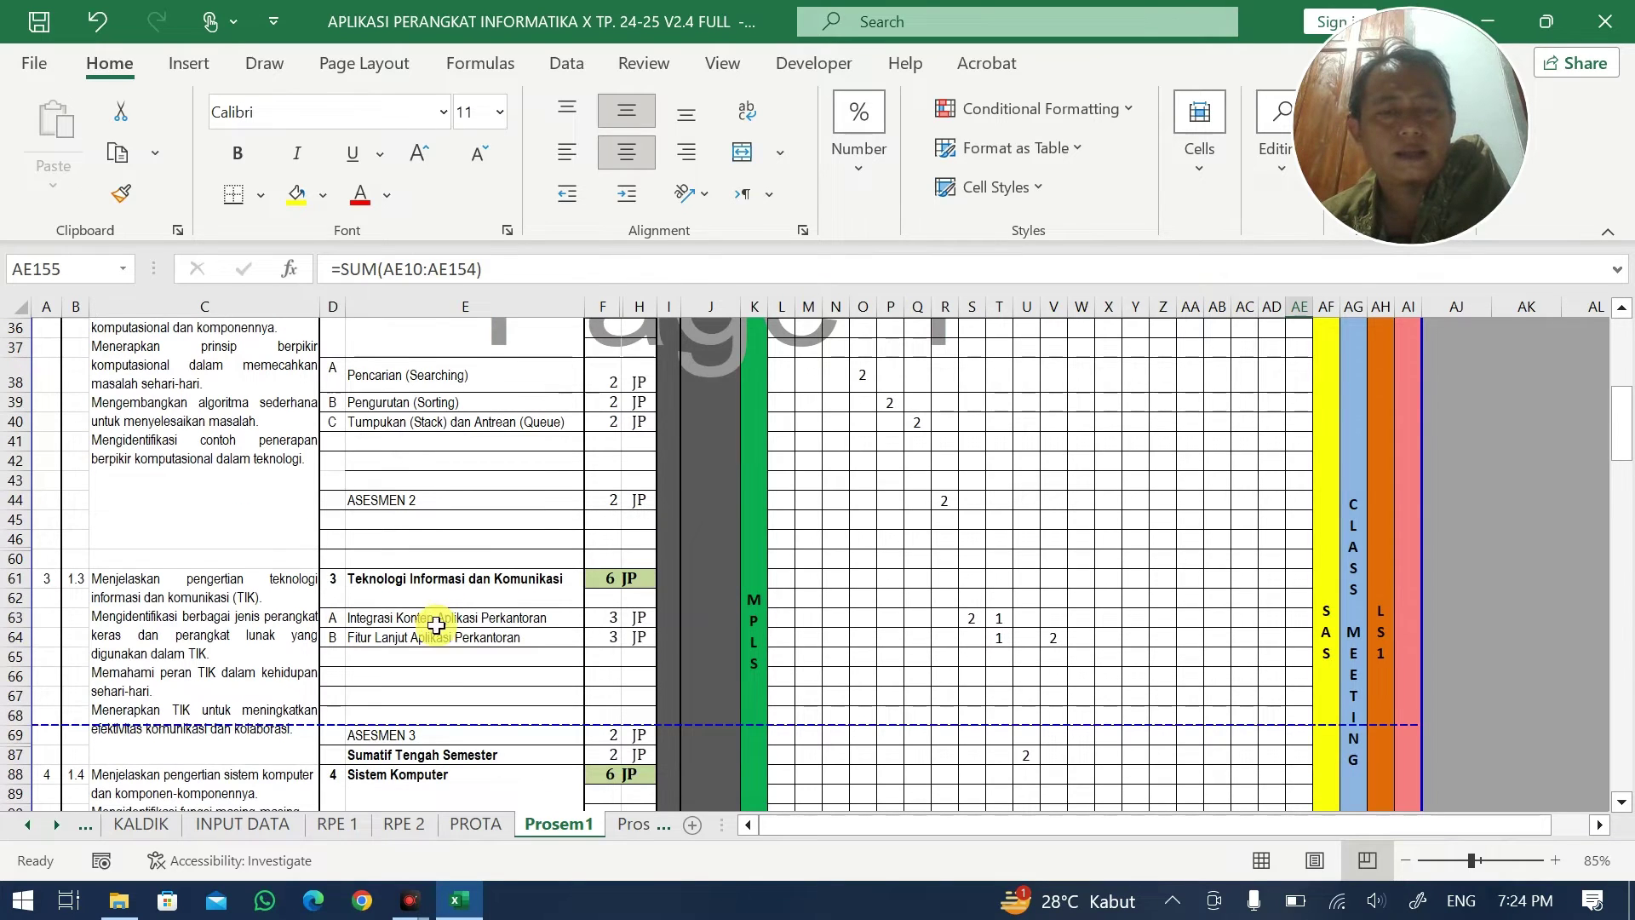
{"action": "scroll", "coordinate": [436, 625], "scroll_direction": "down", "scroll_amount": 4}
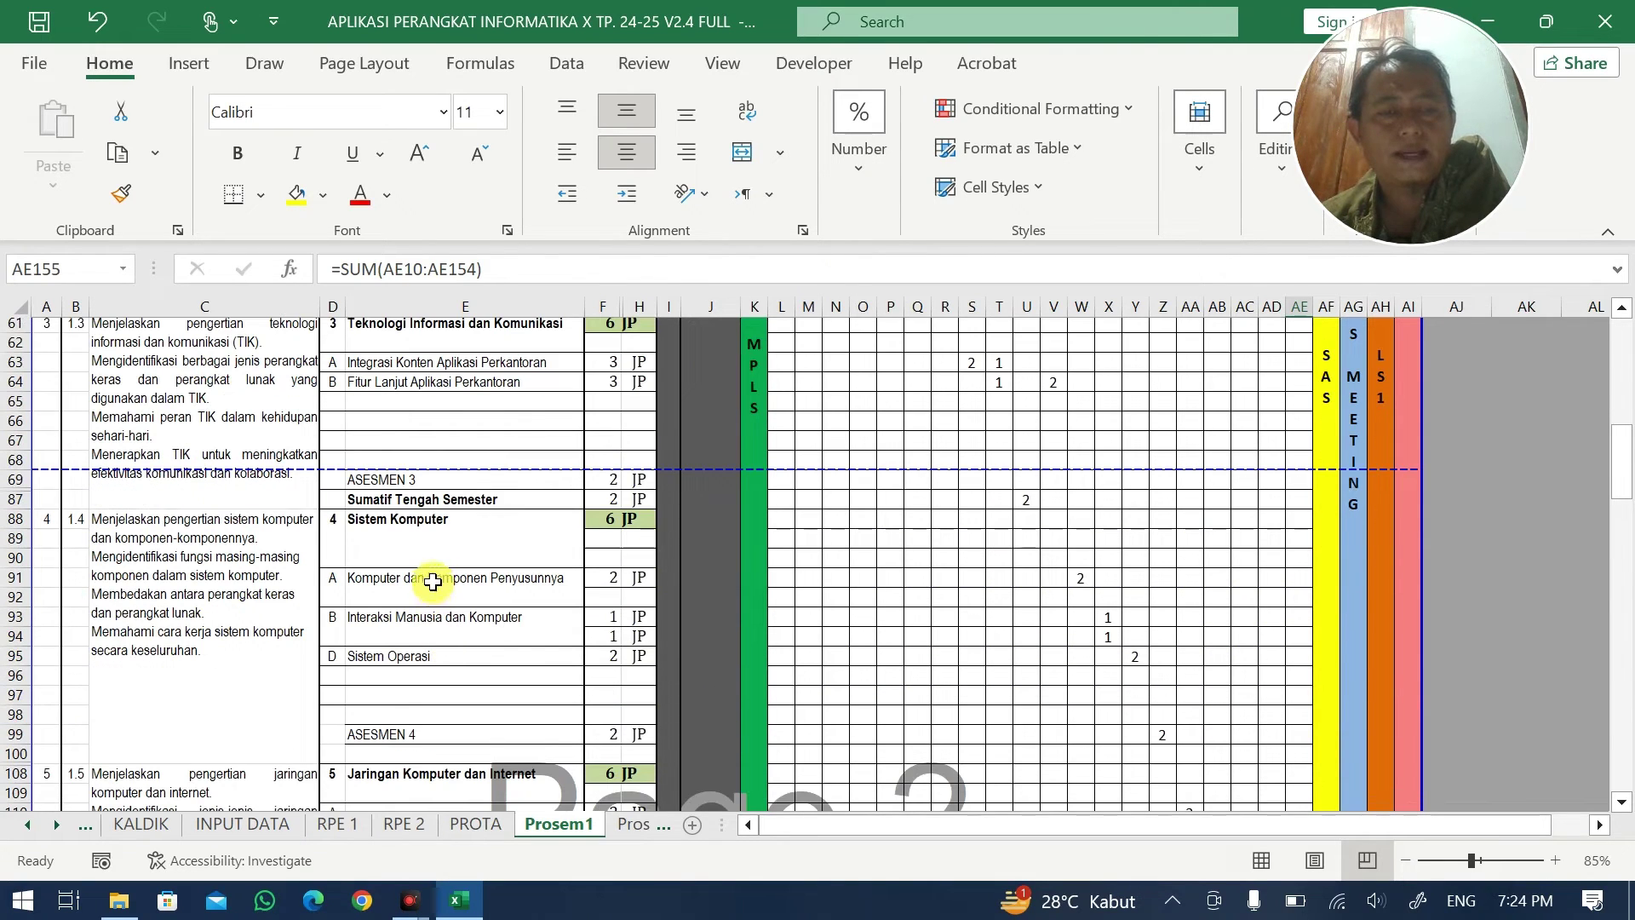
- Inspect the INPUT DATA references behind the Sistem Komputer sub-topic names in E91, E93 and E95
{"action": "left_click_drag", "start_coordinate": [432, 582], "coordinate": [441, 674]}
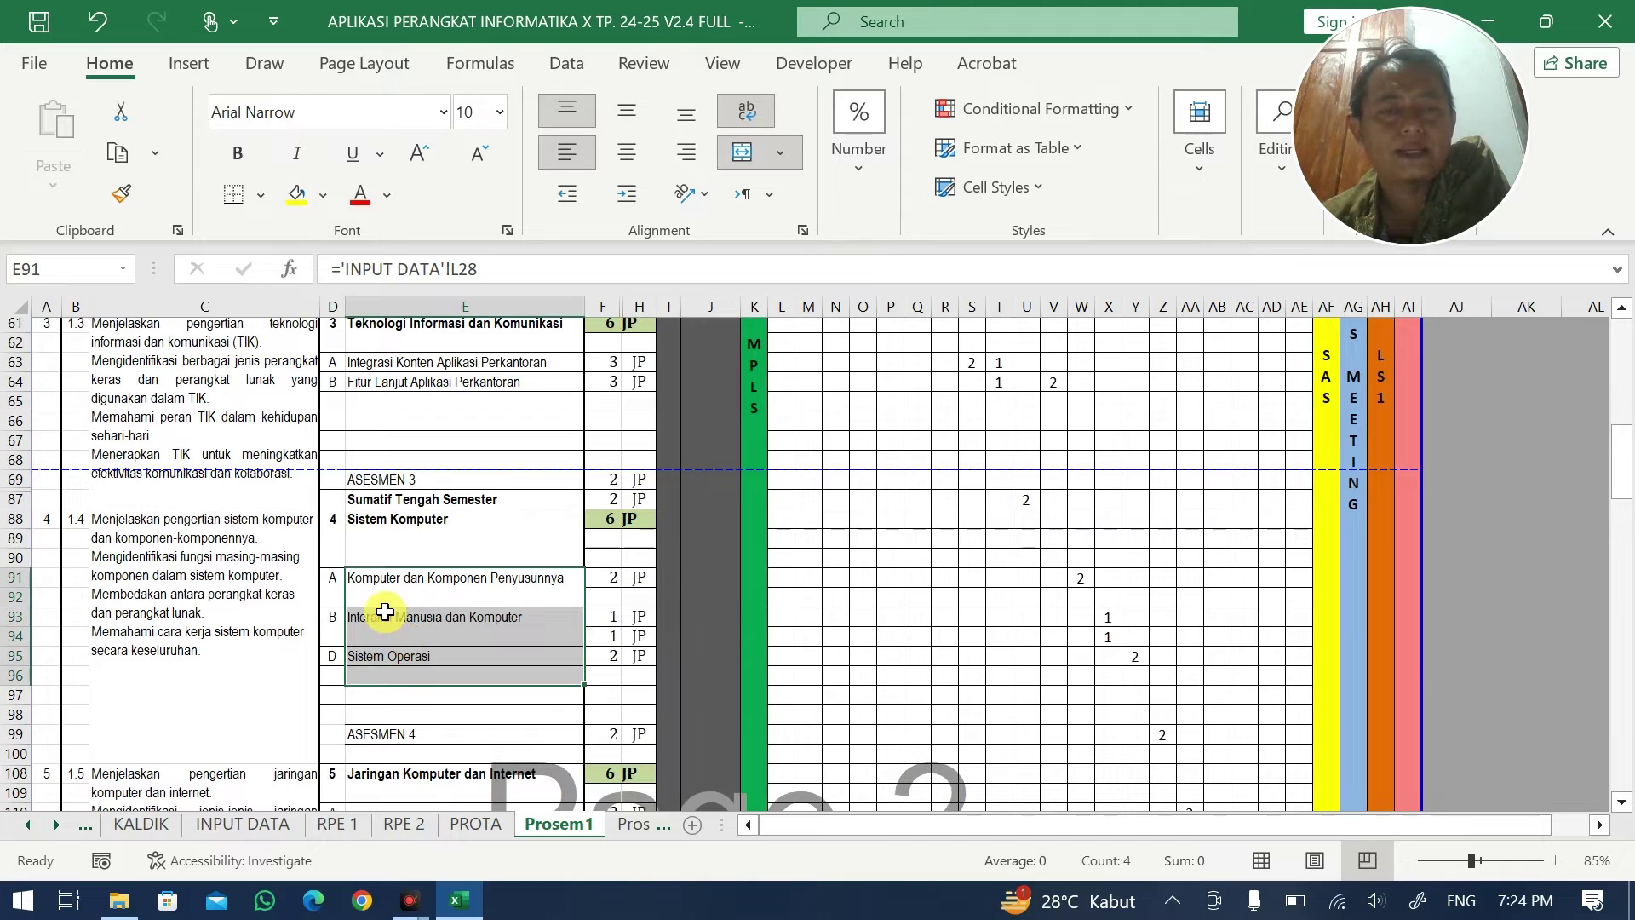
{"action": "left_click", "coordinate": [386, 581]}
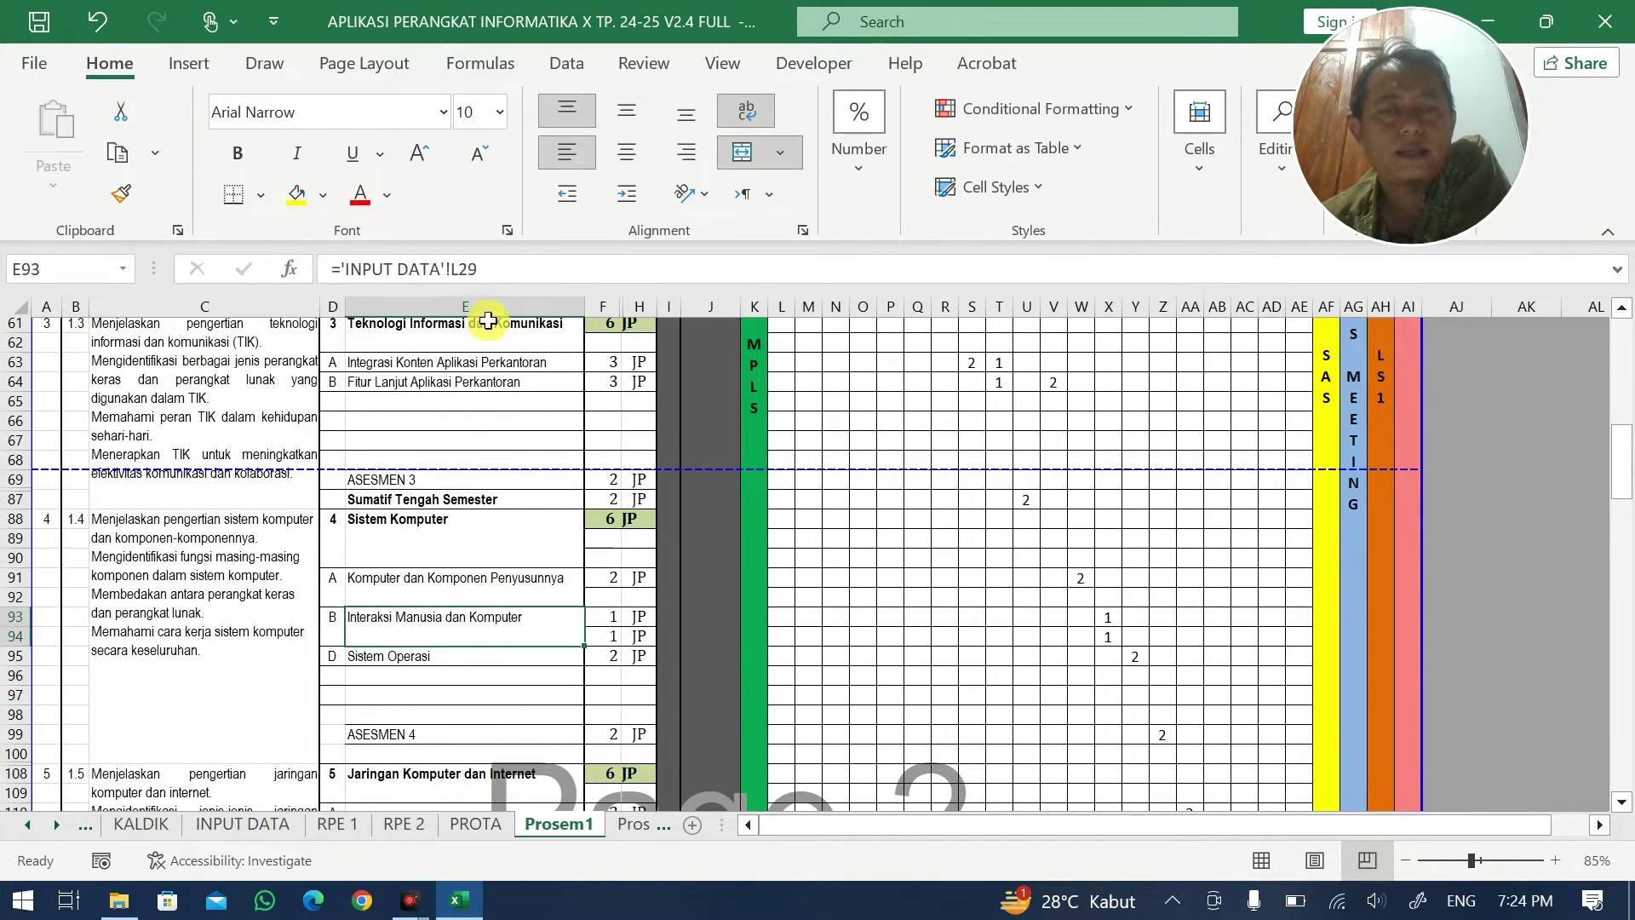
{"action": "left_click", "coordinate": [497, 656]}
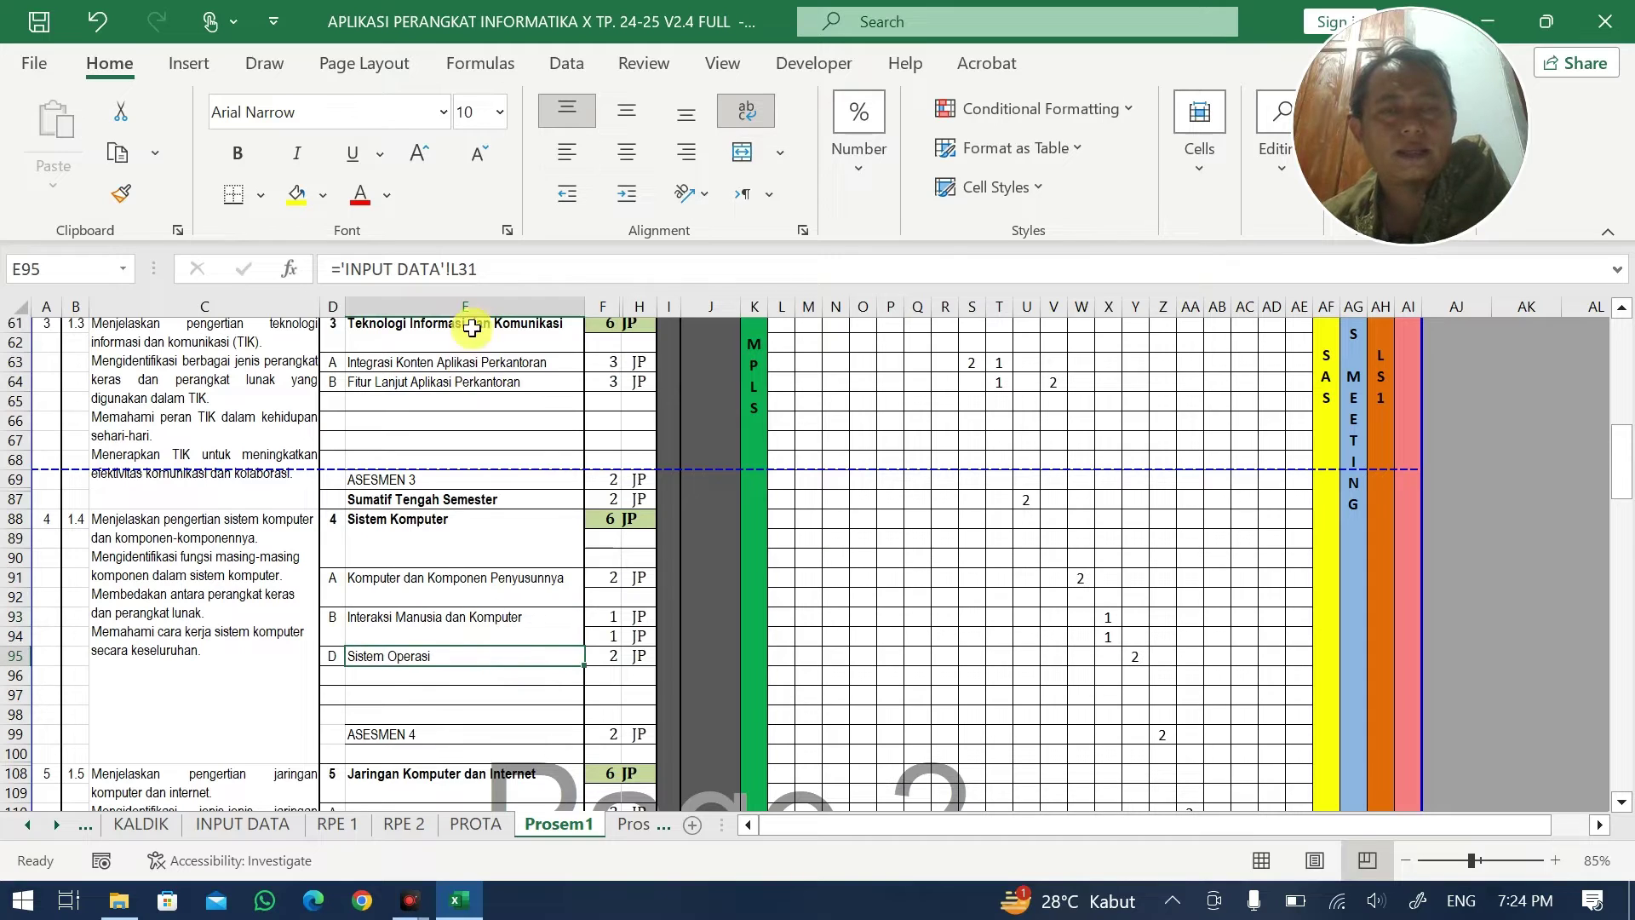
- Try to fill the sub-topic formula from E93 down to row 98, and undo the fill
{"action": "left_click", "coordinate": [373, 627]}
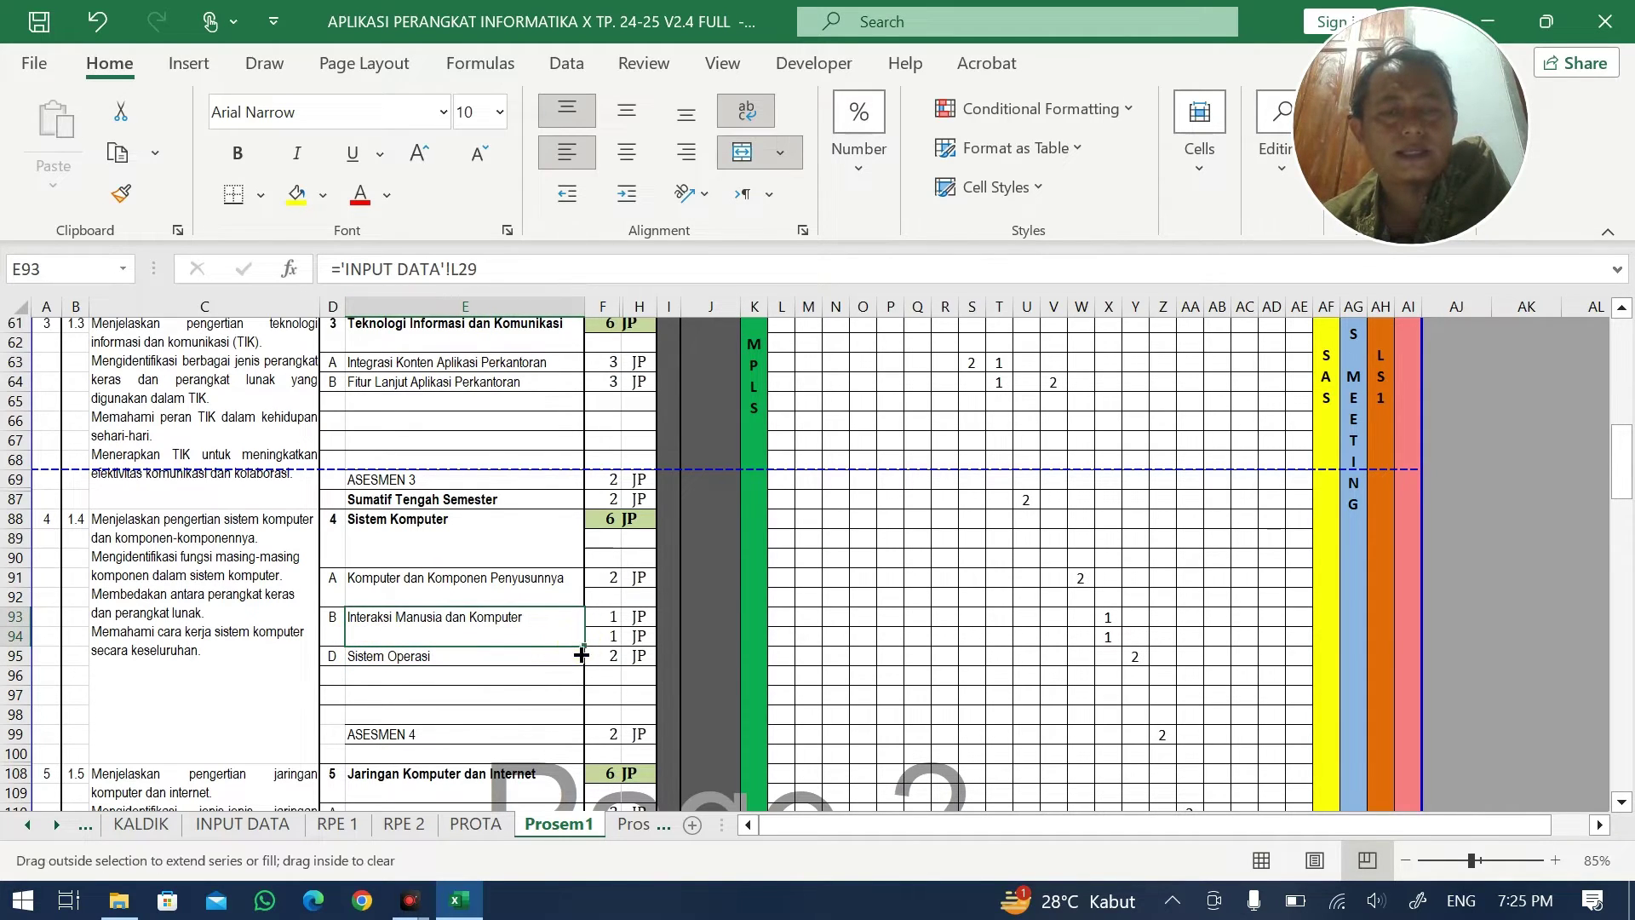
{"action": "left_click_drag", "start_coordinate": [582, 655], "coordinate": [583, 721]}
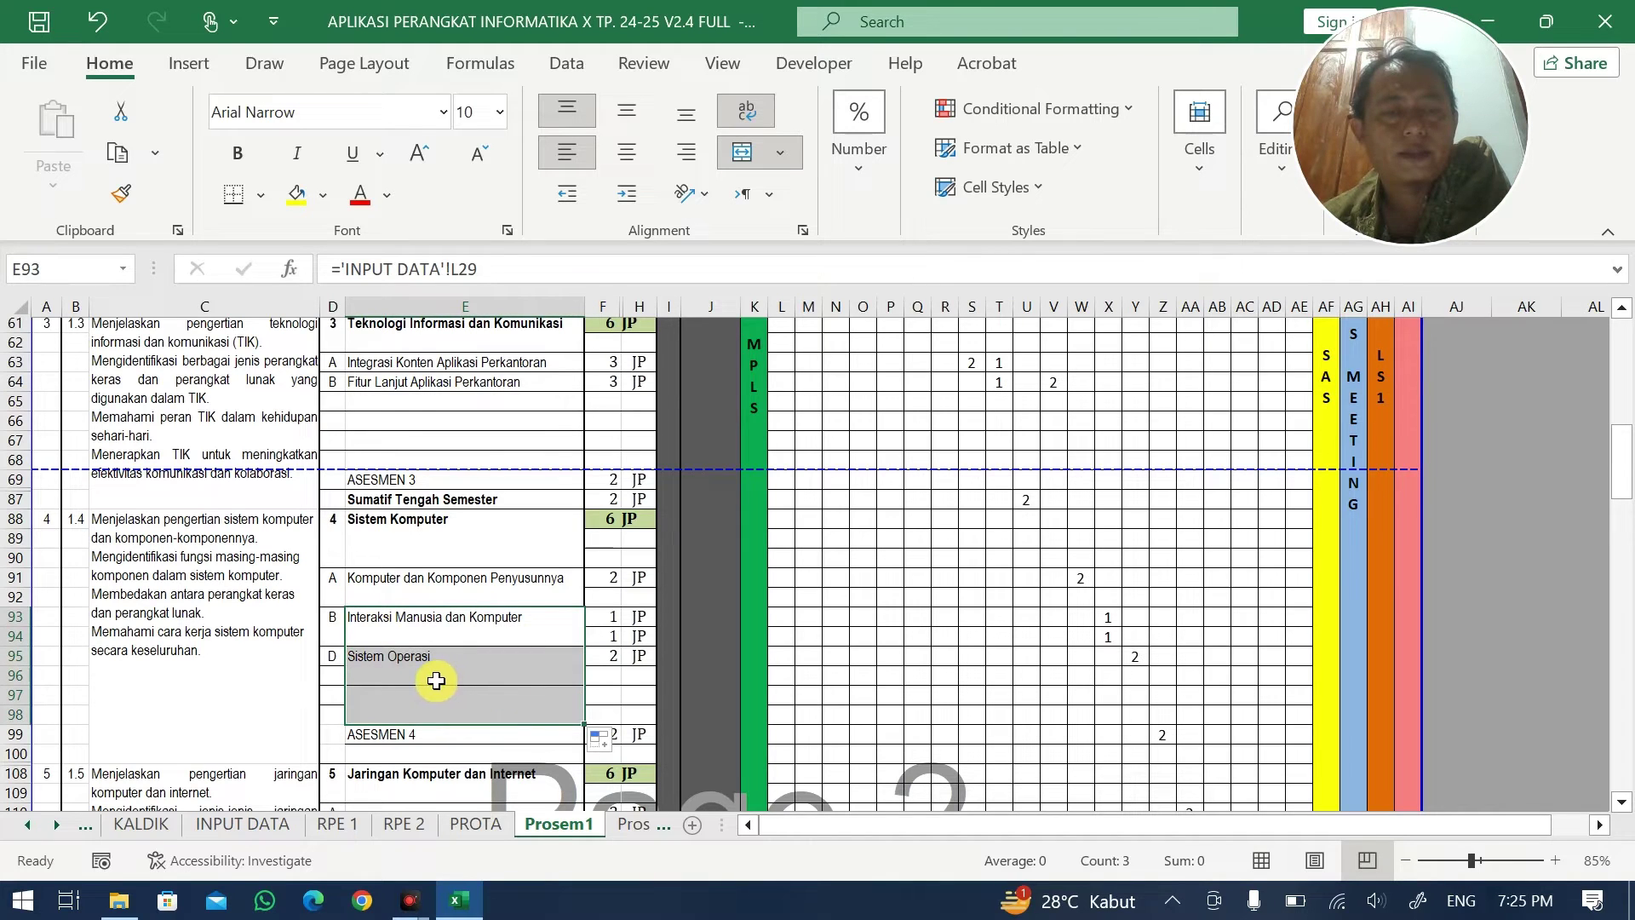
{"action": "key", "text": "ctrl+z"}
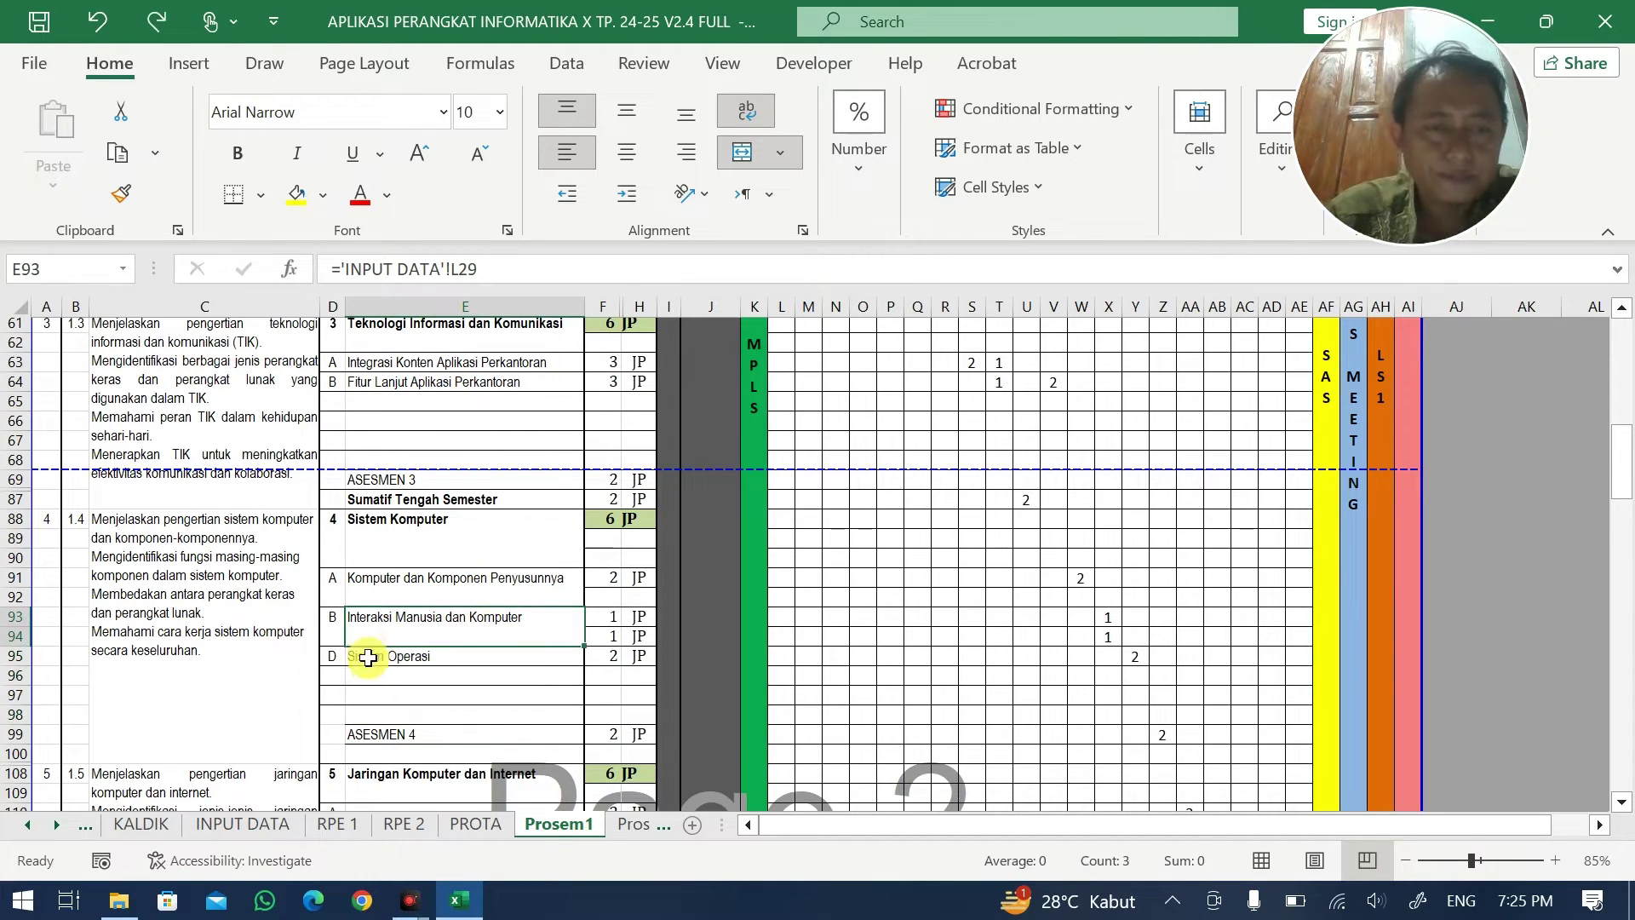
- Delete the extra sheet rows beneath Komputer dan Komponen Penyusunnya and Interaksi Manusia dan Komputer so each sub-topic occupies one row
{"action": "left_click", "coordinate": [365, 587]}
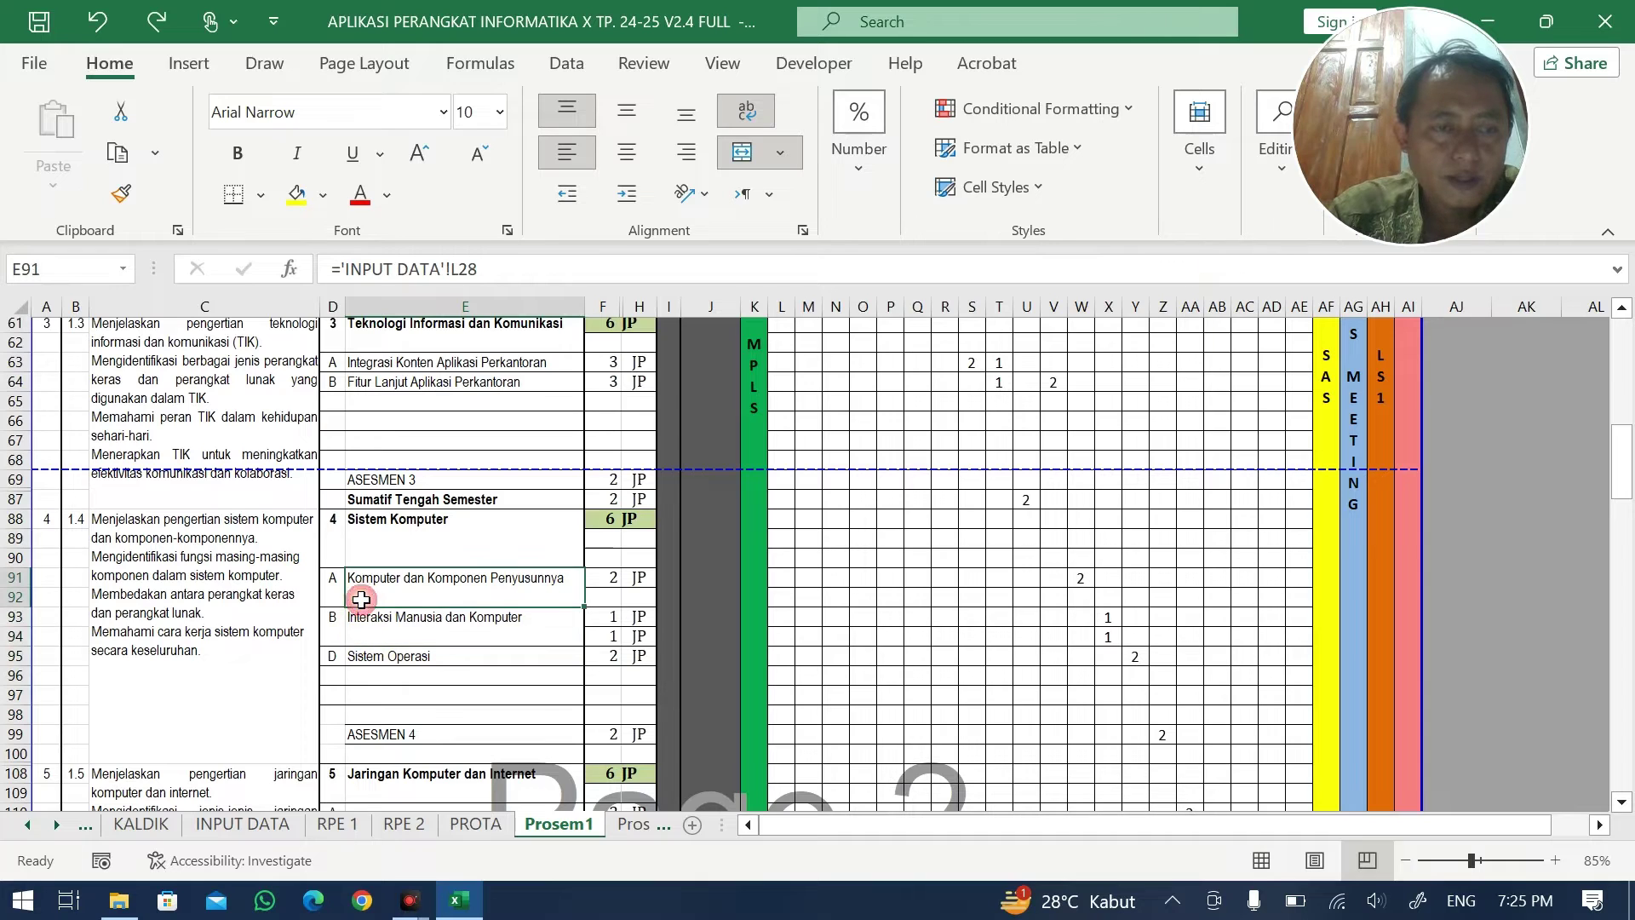
{"action": "left_click", "coordinate": [17, 596]}
{"action": "right_click", "coordinate": [17, 596]}
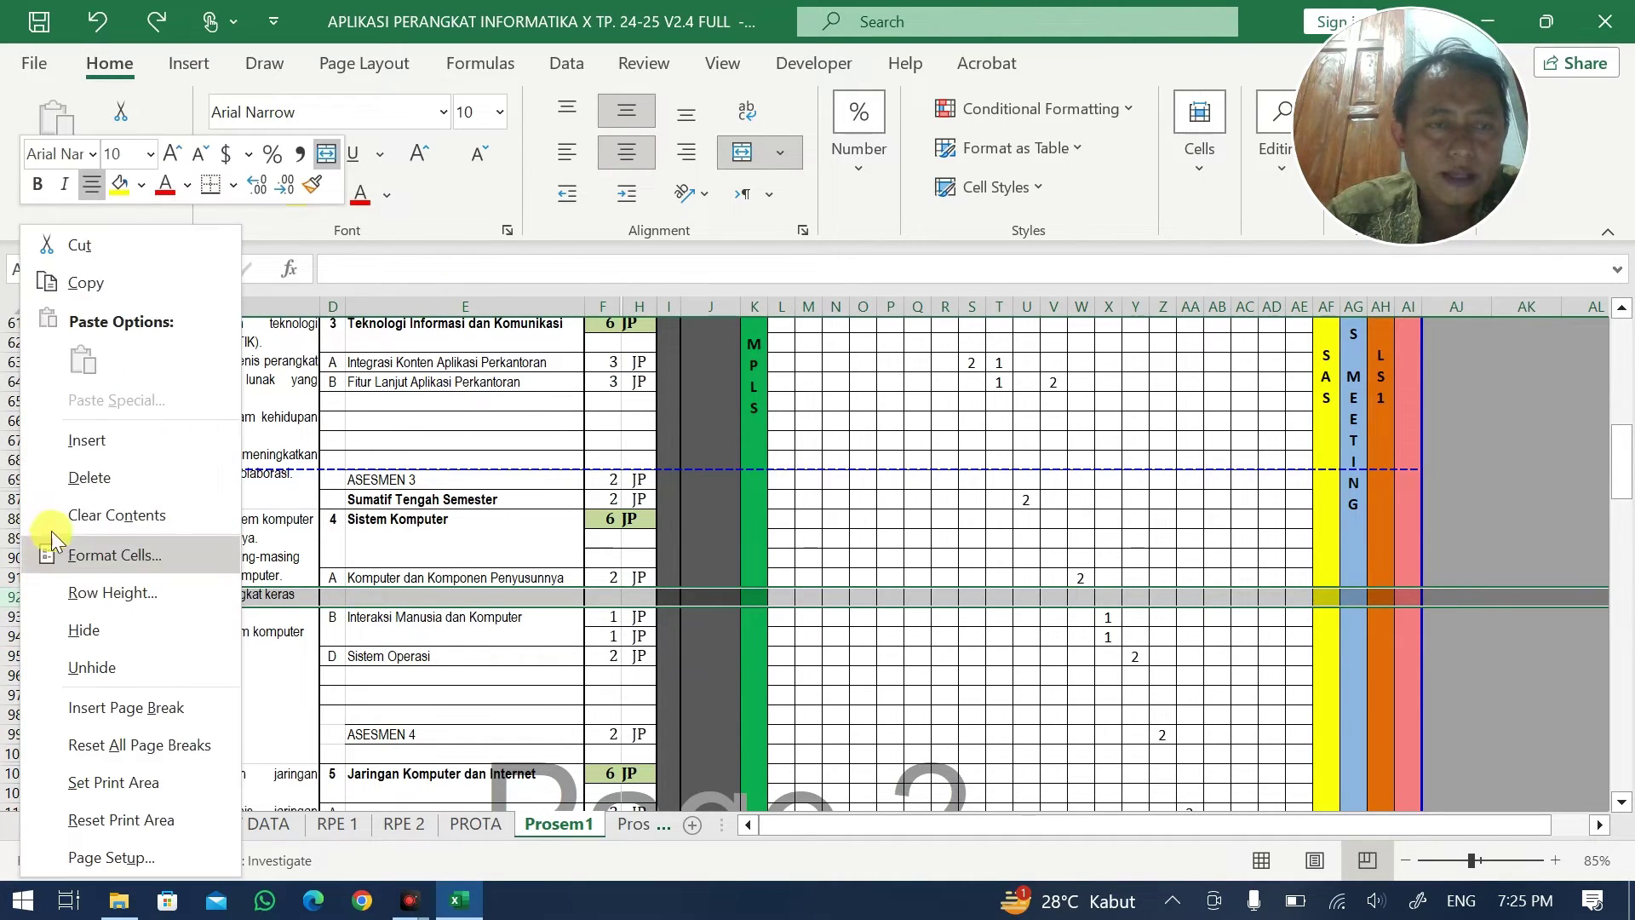
{"action": "left_click", "coordinate": [64, 484]}
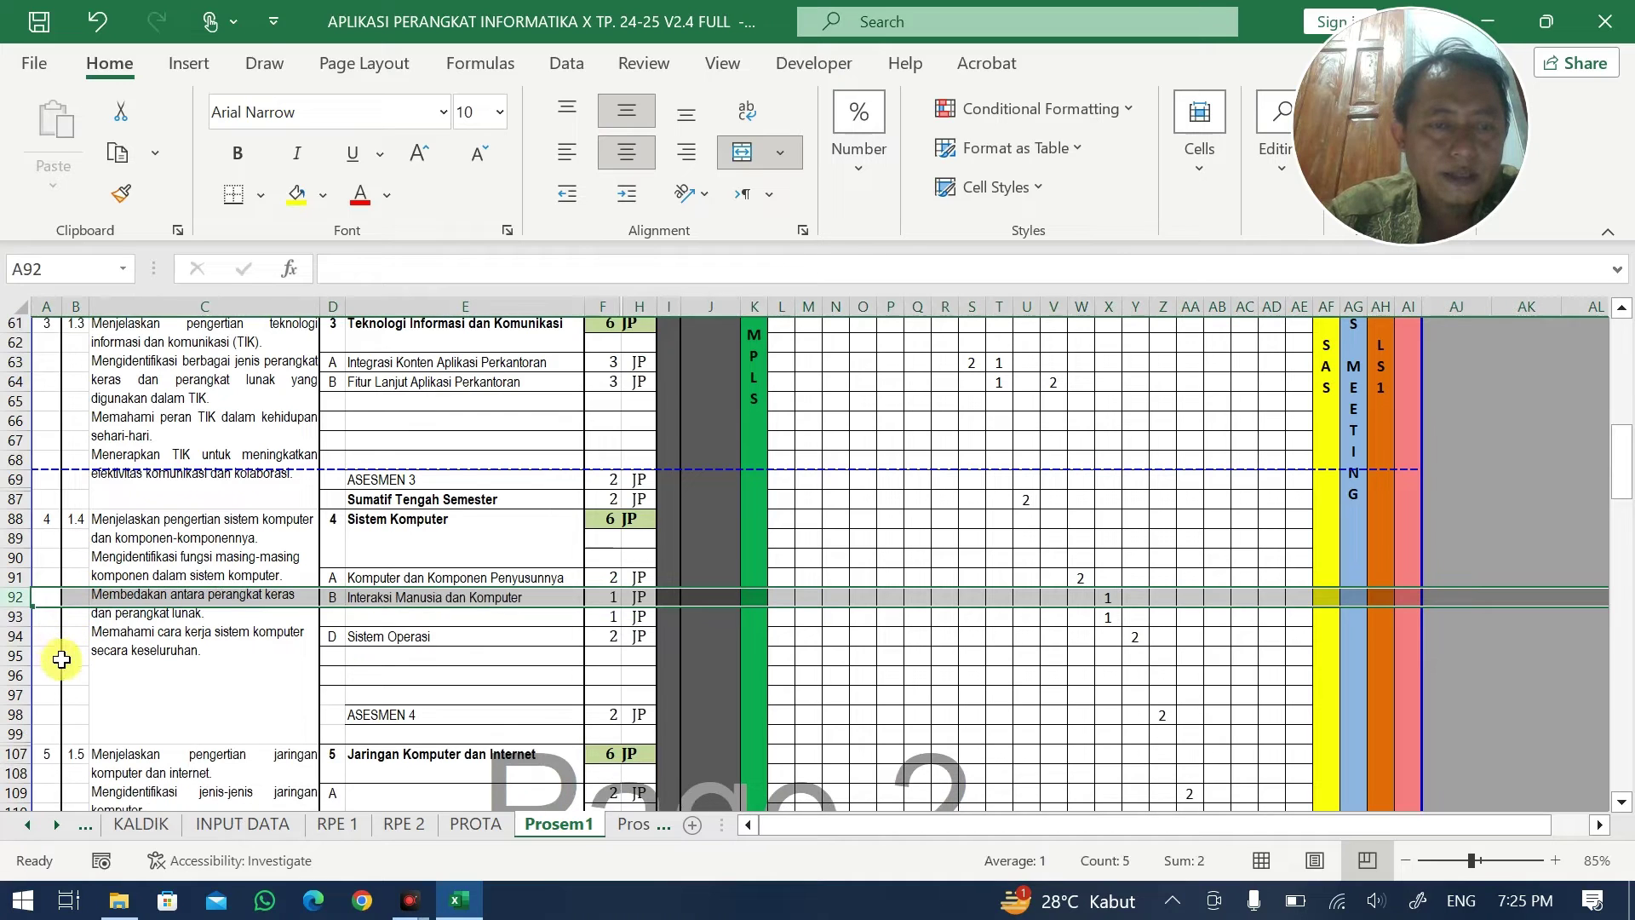
{"action": "left_click", "coordinate": [15, 615]}
{"action": "right_click", "coordinate": [15, 615]}
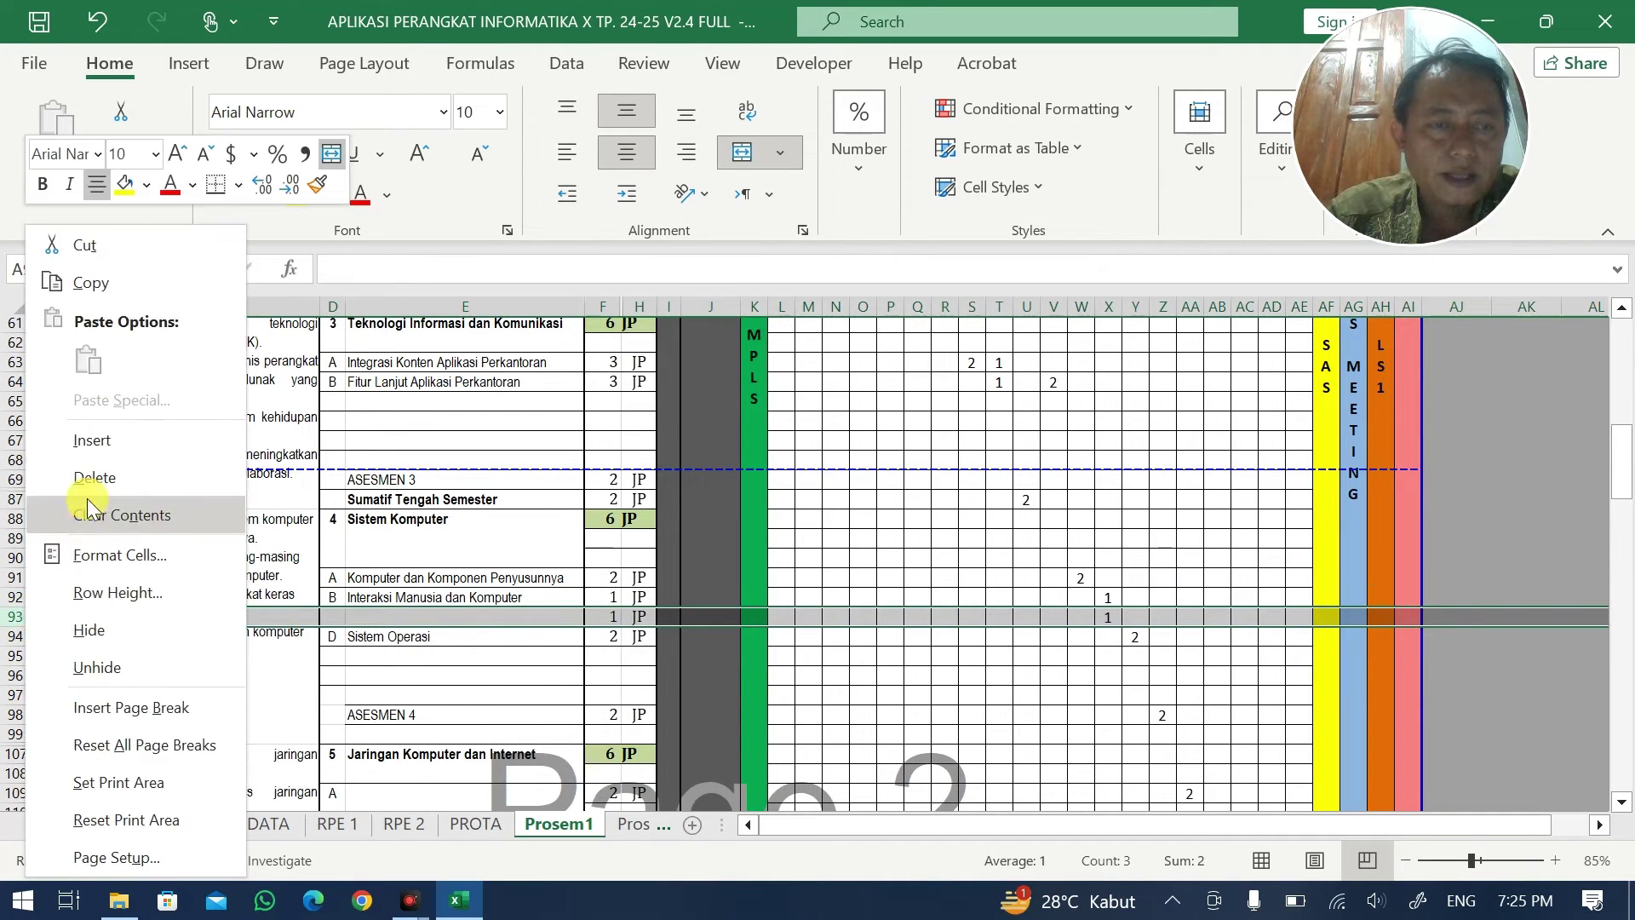
{"action": "left_click", "coordinate": [64, 484]}
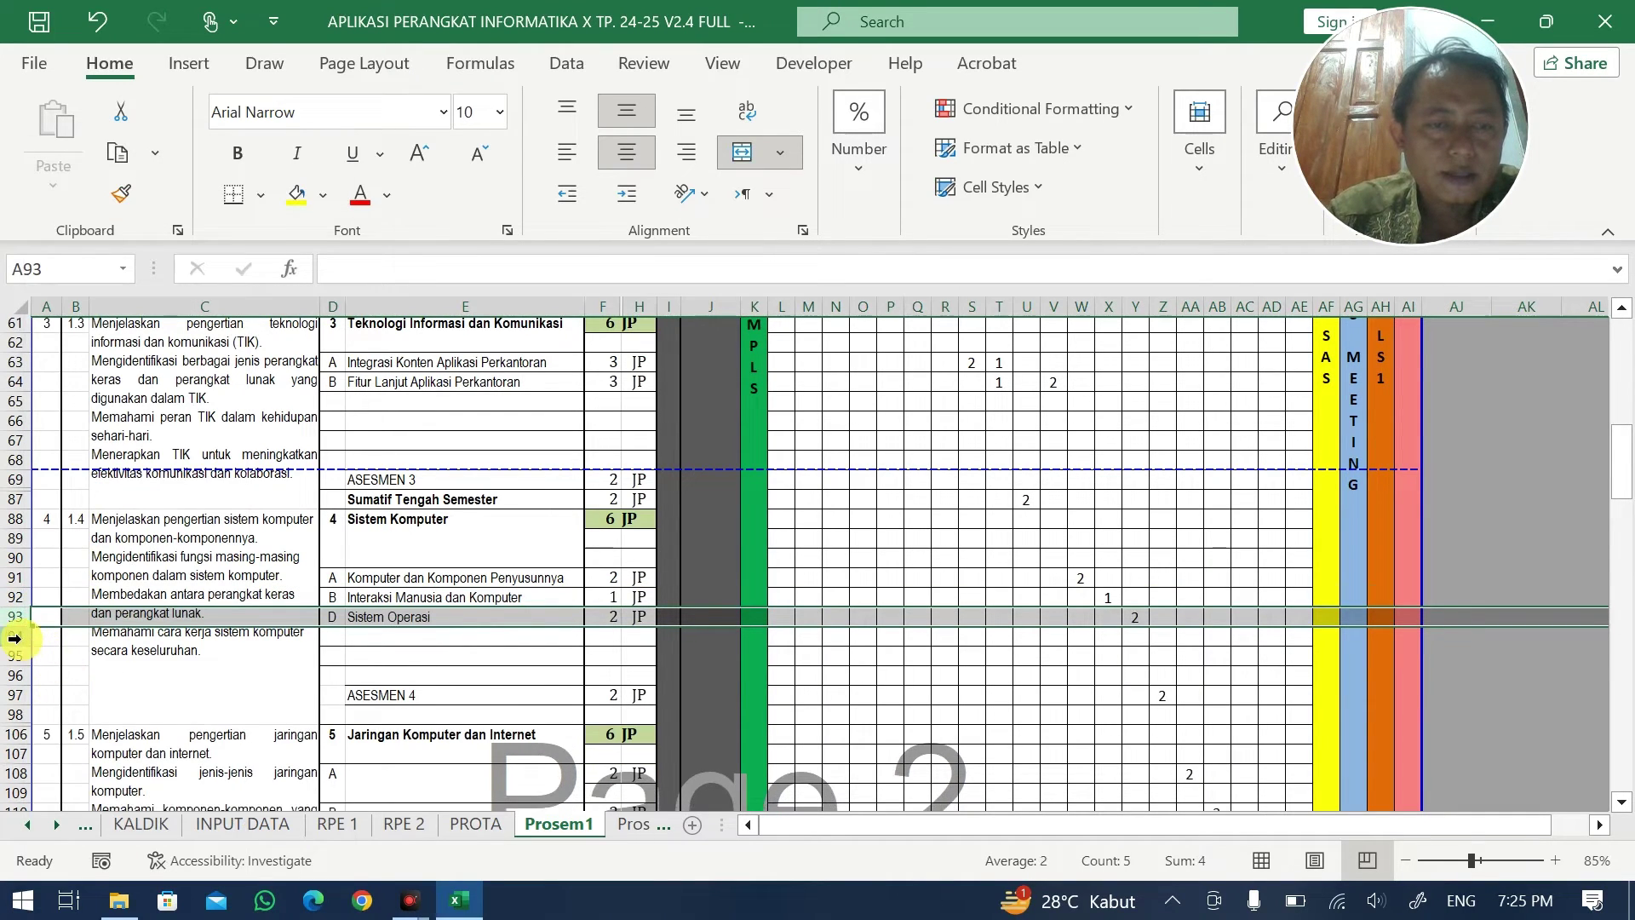
- Fill the sub-topic name formula from E91 down to E96 in the Sistem Komputer topic
{"action": "left_click", "coordinate": [536, 576]}
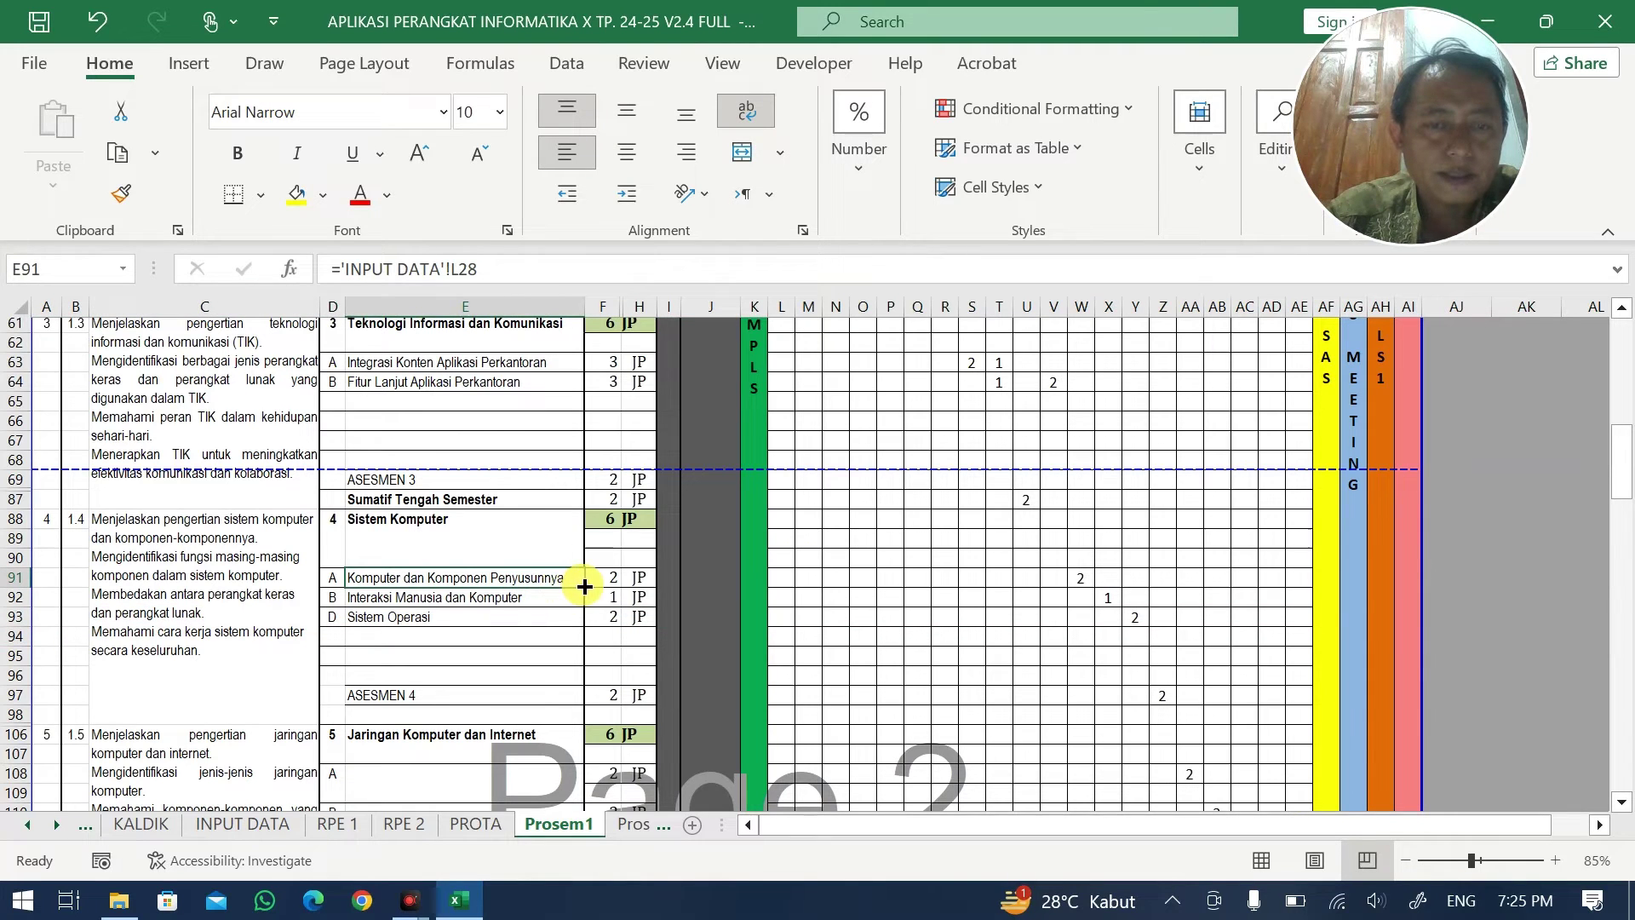
{"action": "left_click_drag", "start_coordinate": [584, 587], "coordinate": [584, 683]}
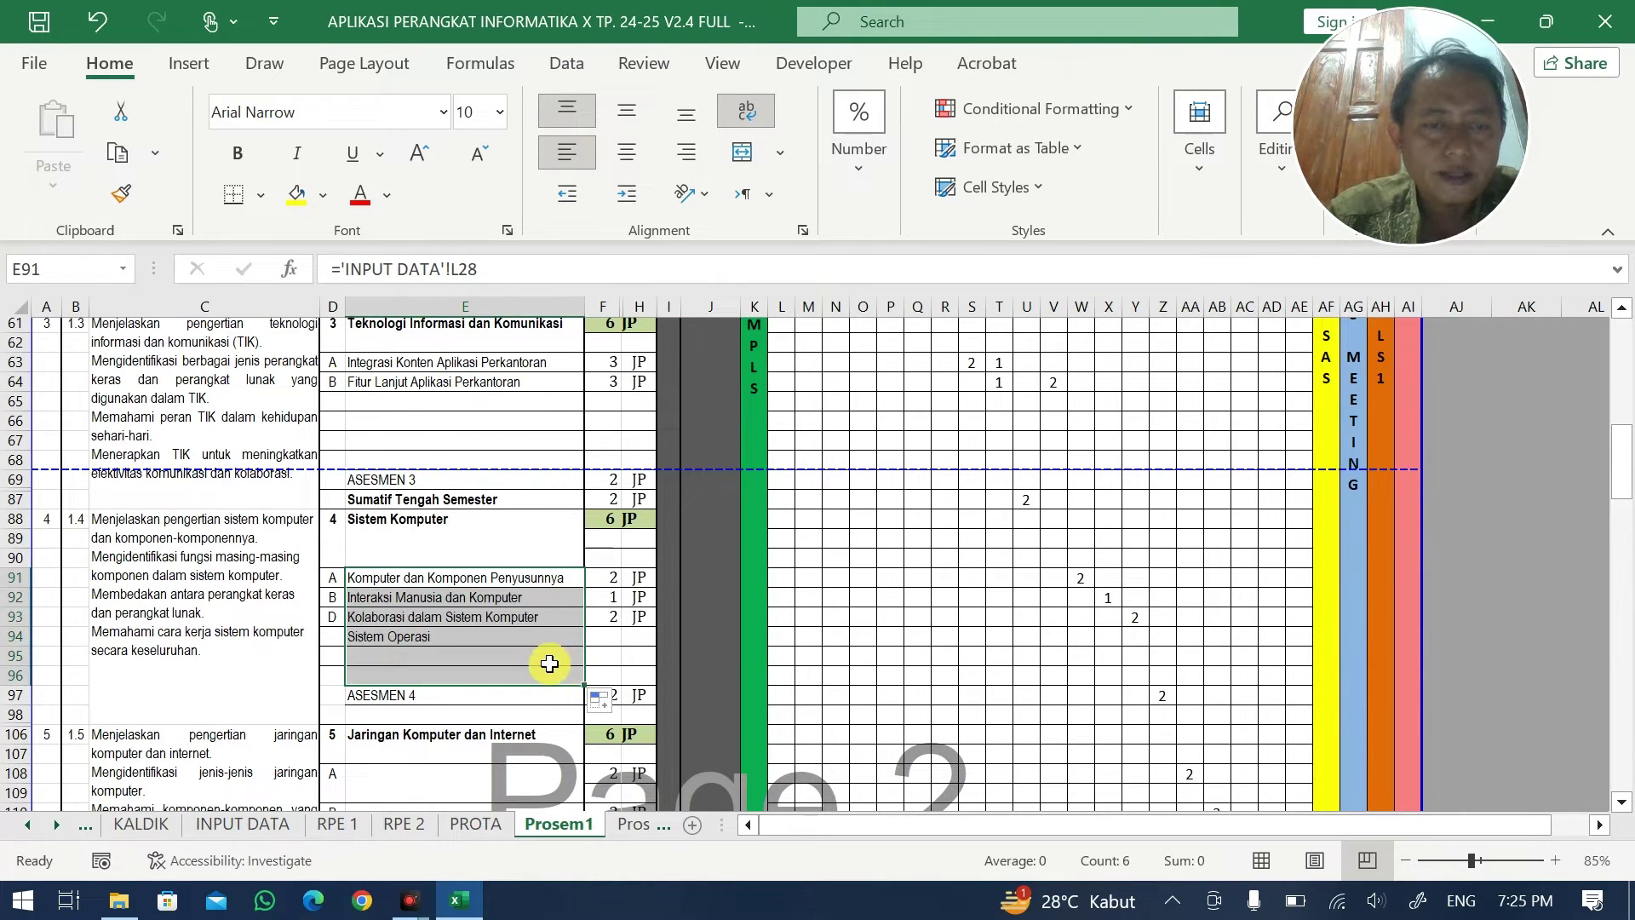
{"action": "left_click", "coordinate": [466, 656]}
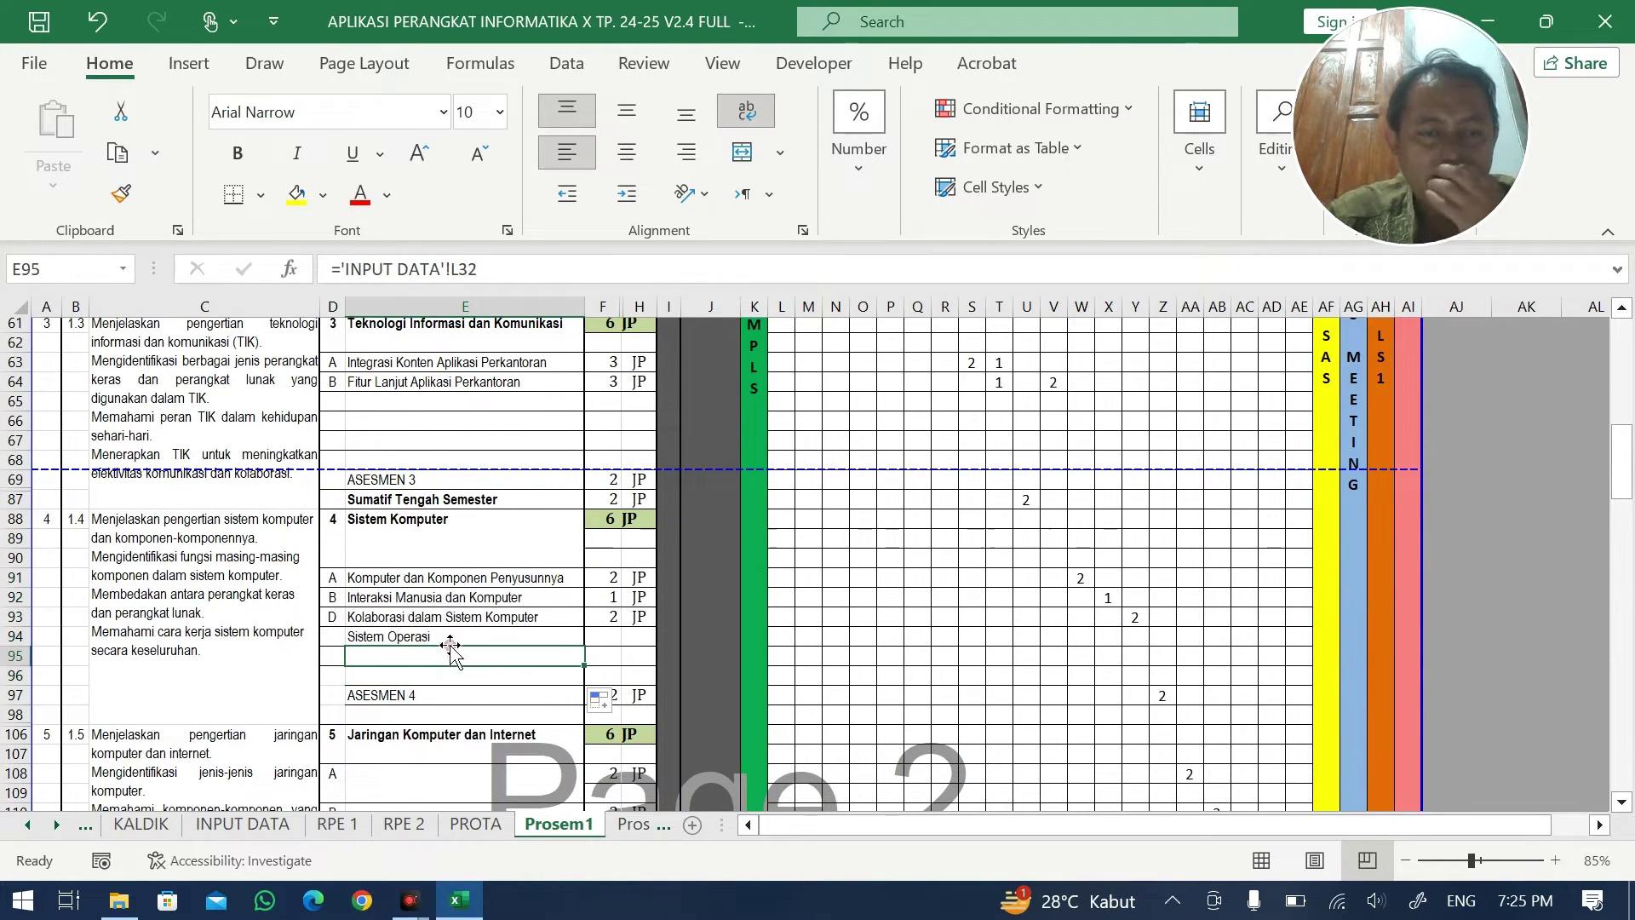
- Fill the letter formula from D92 down to D96 and change the letter returned by D93 to "C"
{"action": "left_click", "coordinate": [341, 599]}
{"action": "left_click_drag", "start_coordinate": [344, 606], "coordinate": [352, 682]}
{"action": "left_click", "coordinate": [337, 623]}
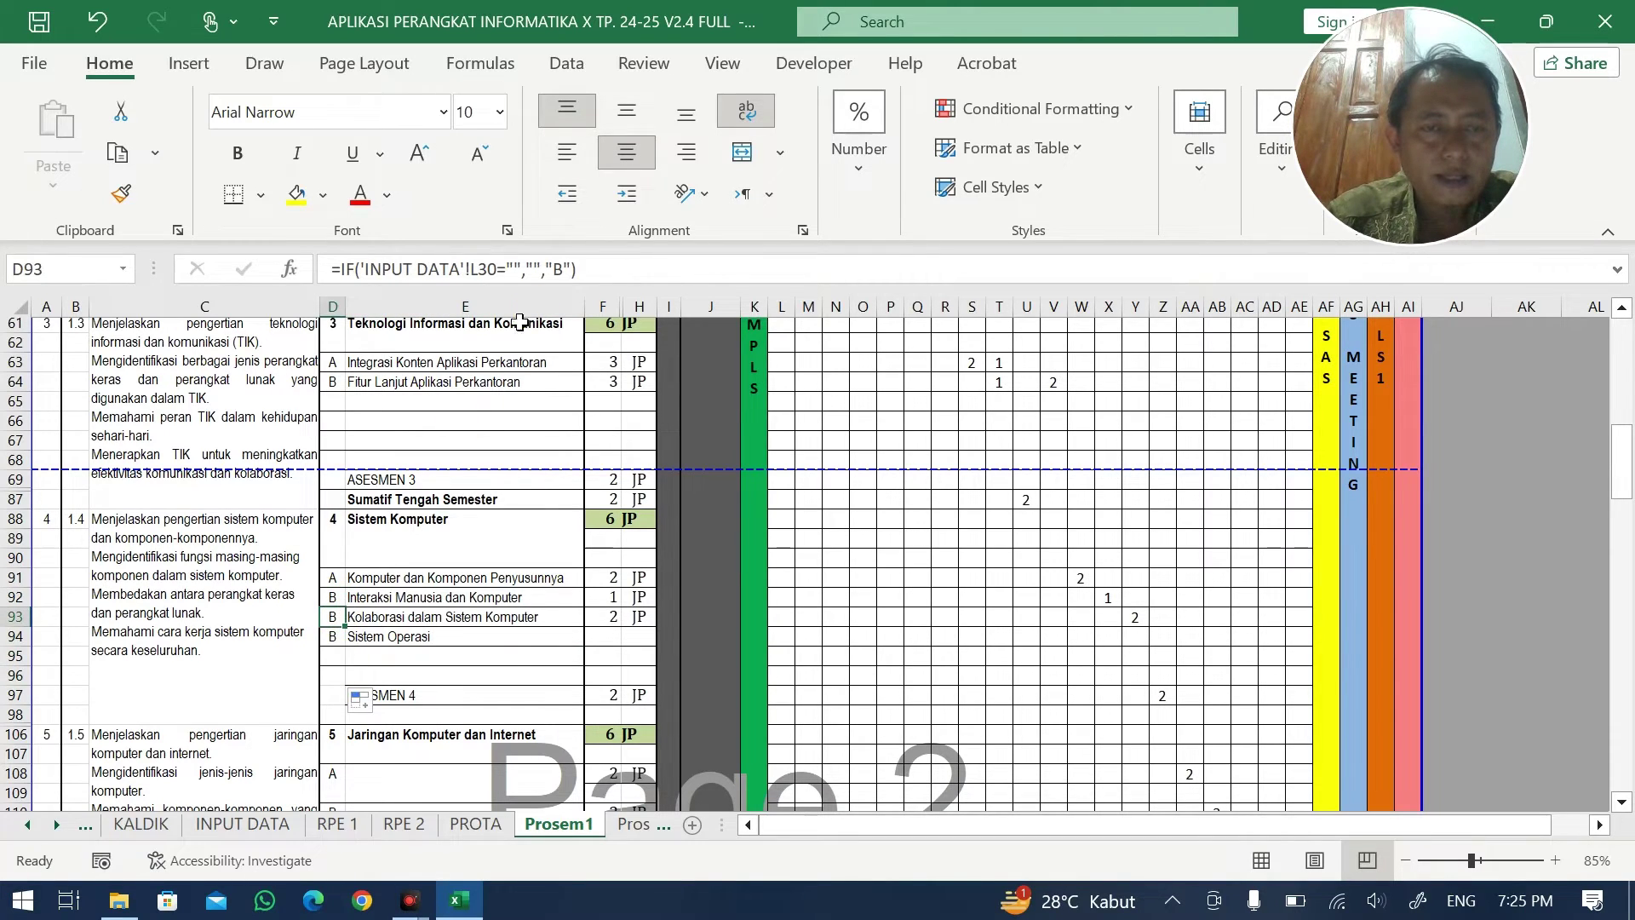
{"action": "double_click", "coordinate": [556, 269]}
{"action": "type", "text": "c"}
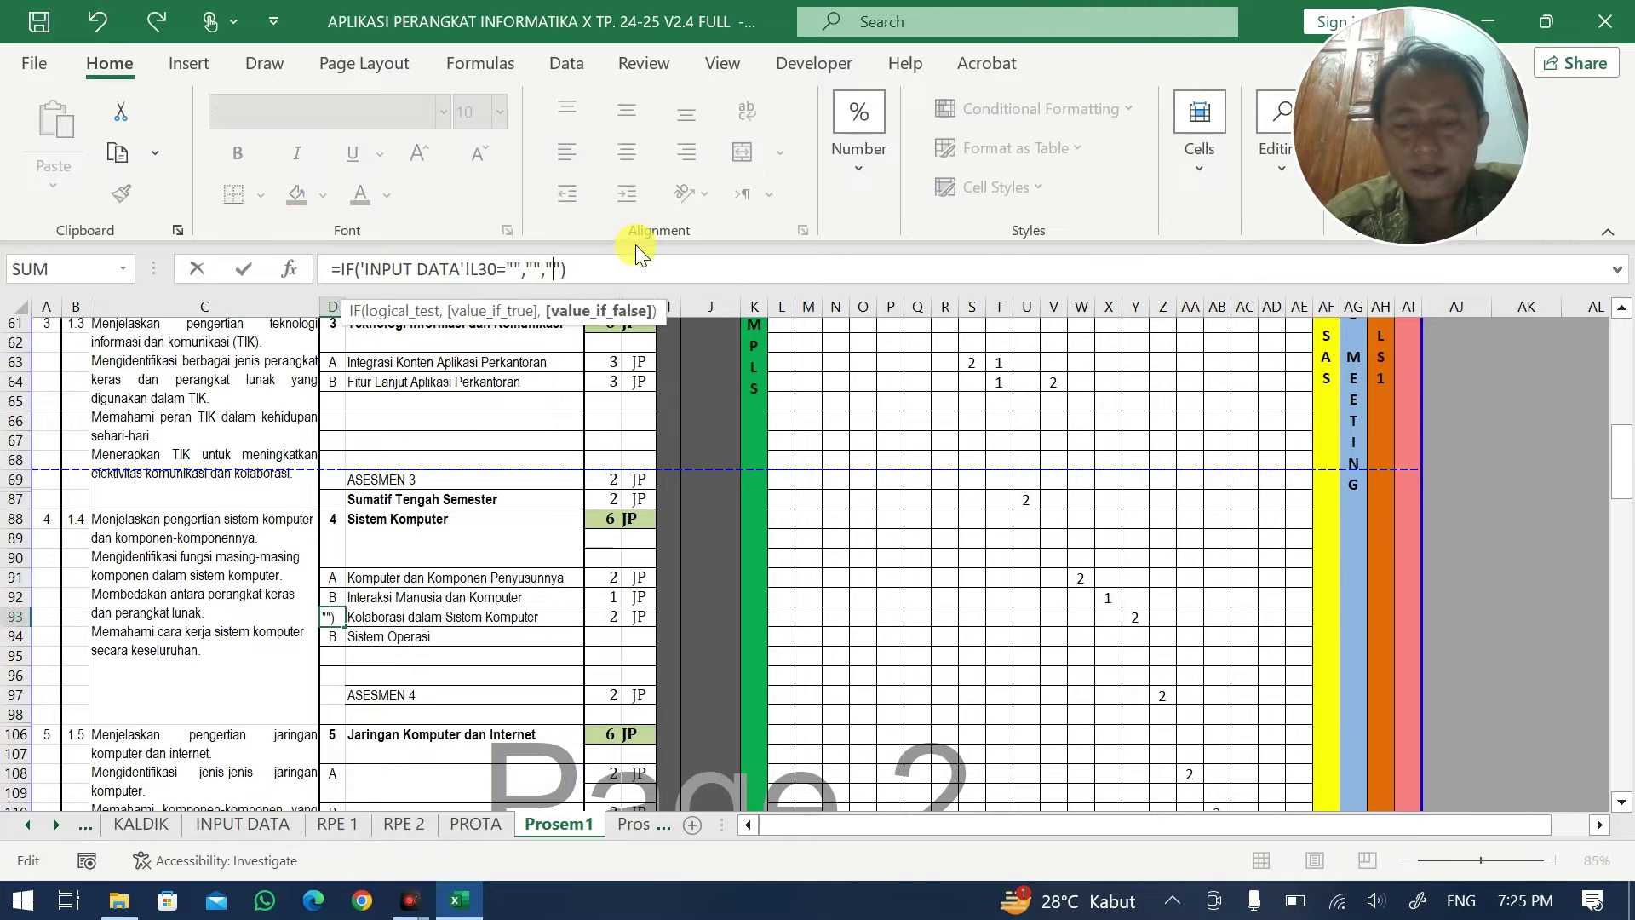
{"action": "key", "text": "ctrl+Return"}
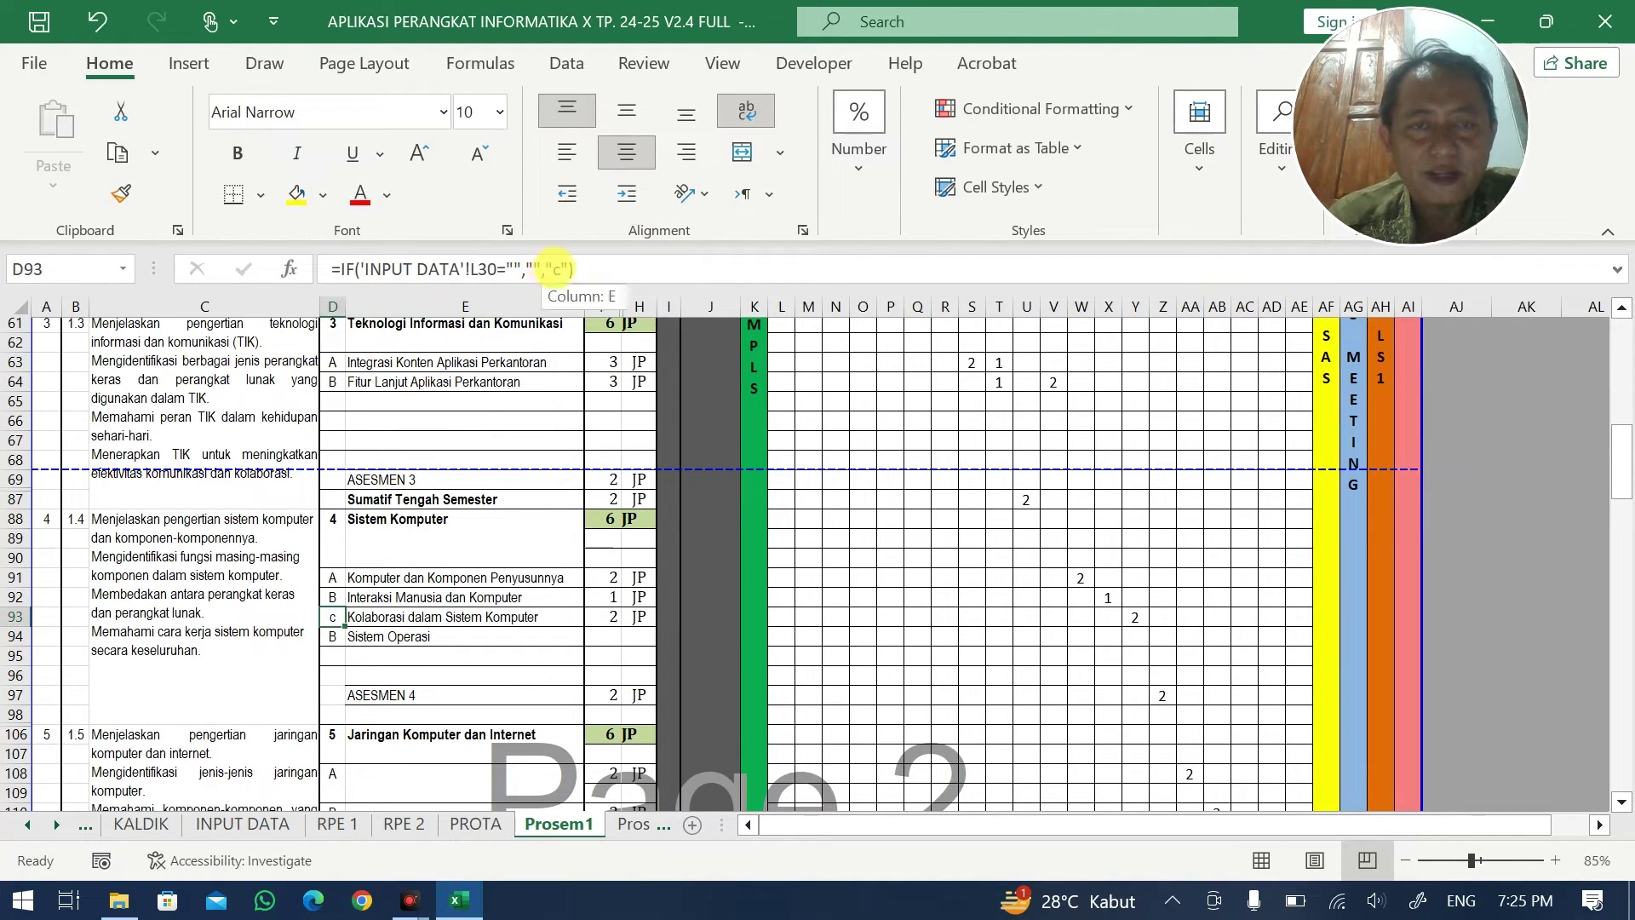
{"action": "left_click", "coordinate": [560, 269]}
{"action": "type", "text": "C"}
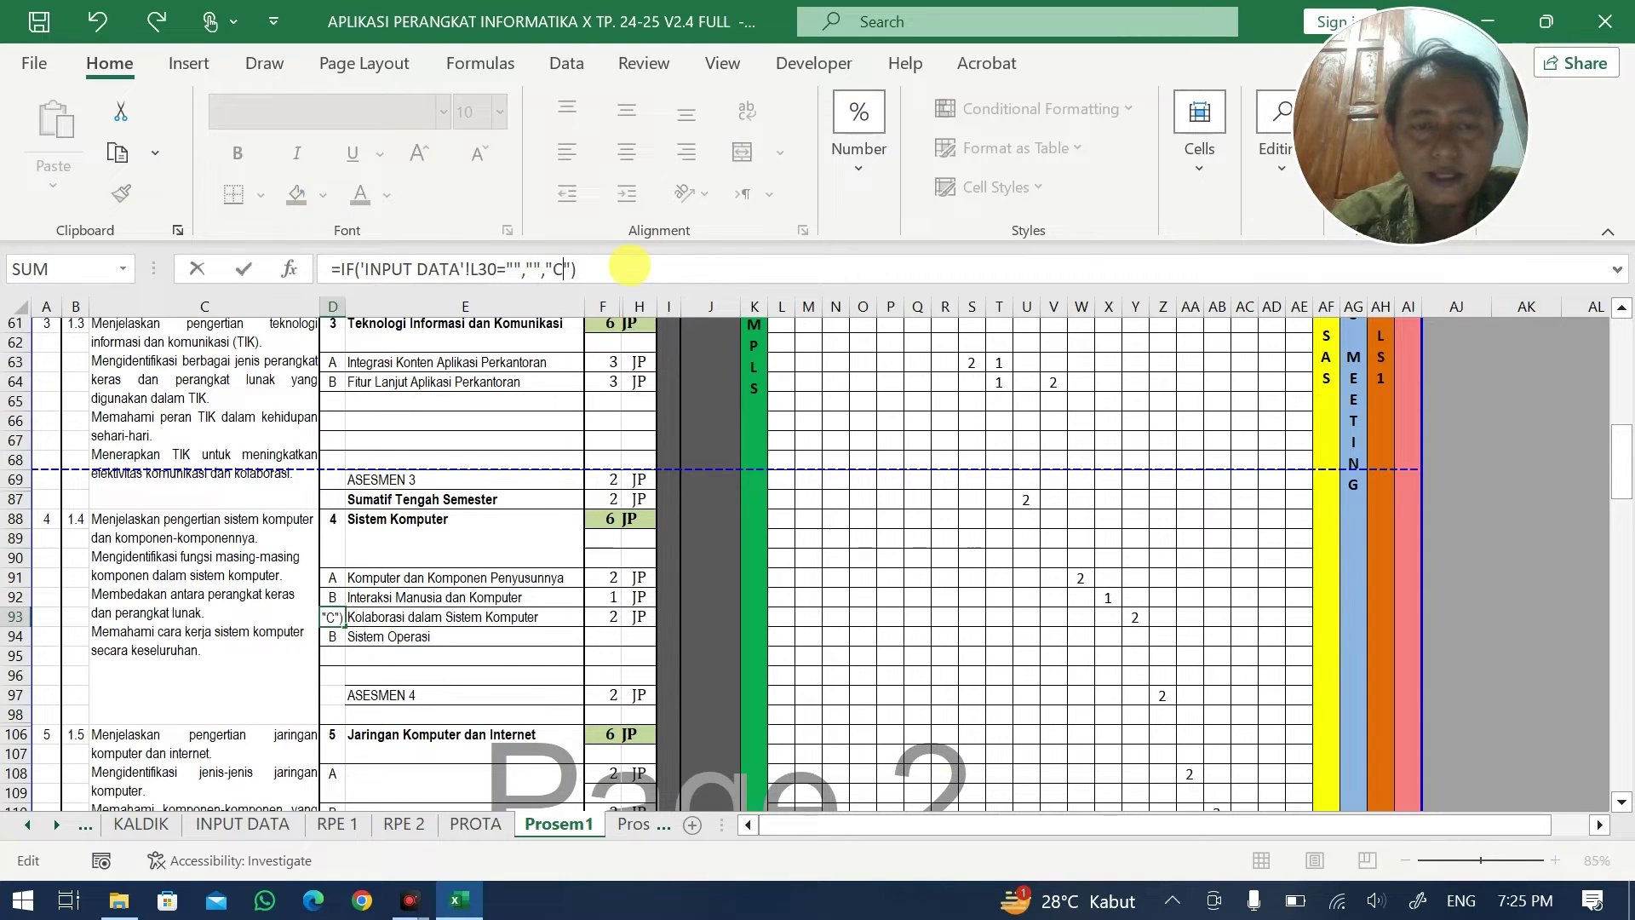
{"action": "key", "text": "Return"}
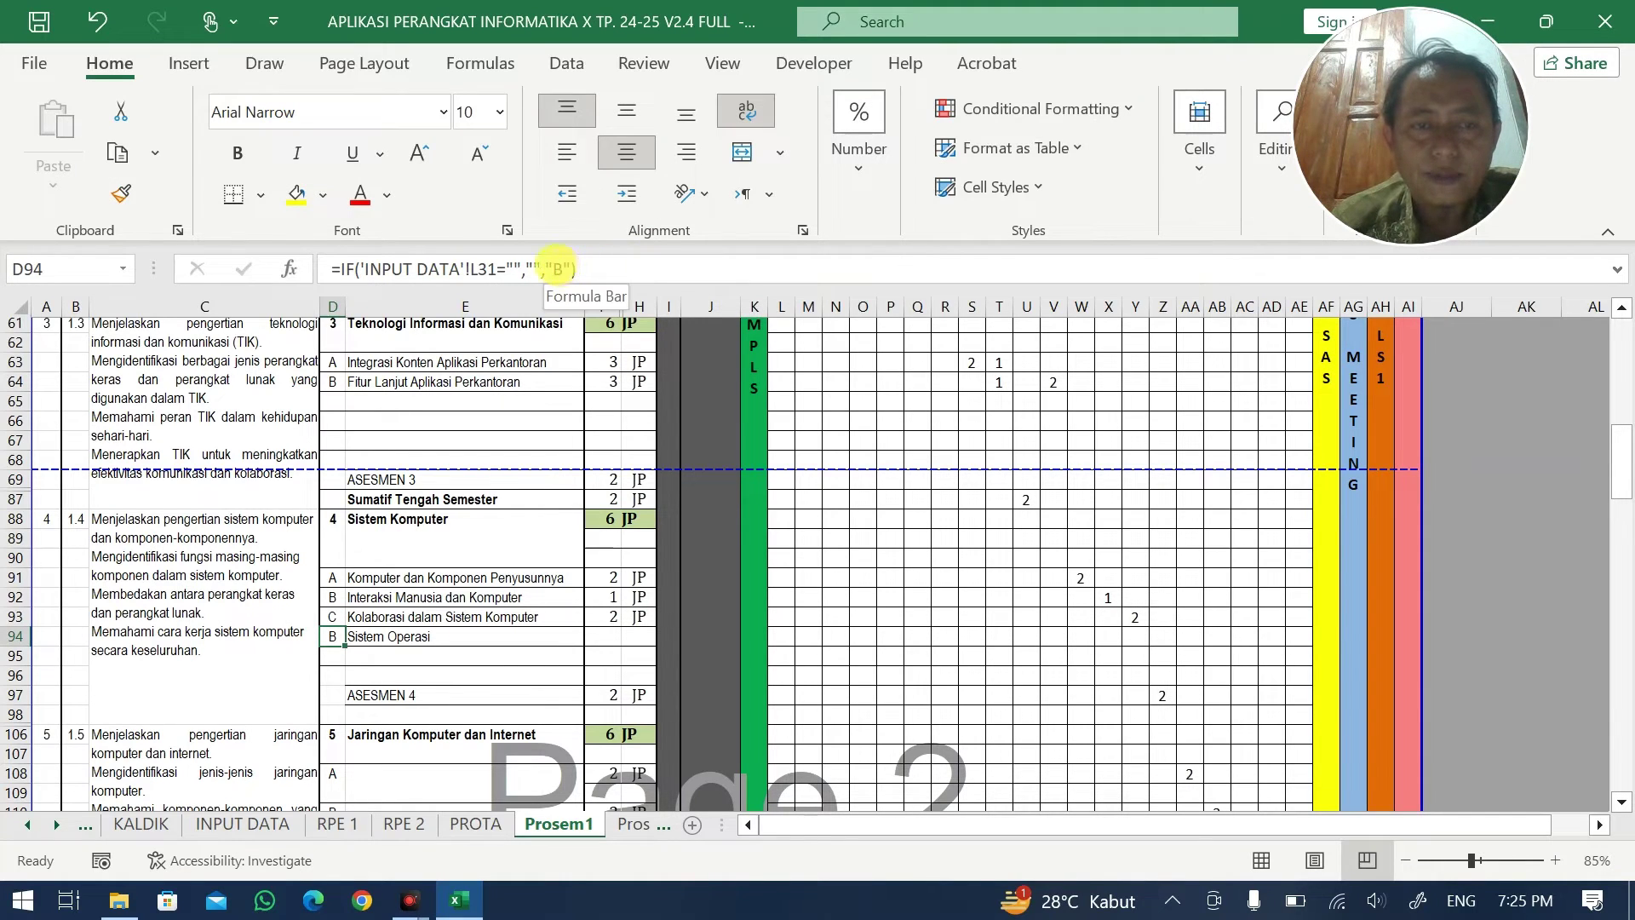
- Change the letters returned by the formulas in D94 and D95 to "D" and "E"
{"action": "left_click", "coordinate": [569, 269]}
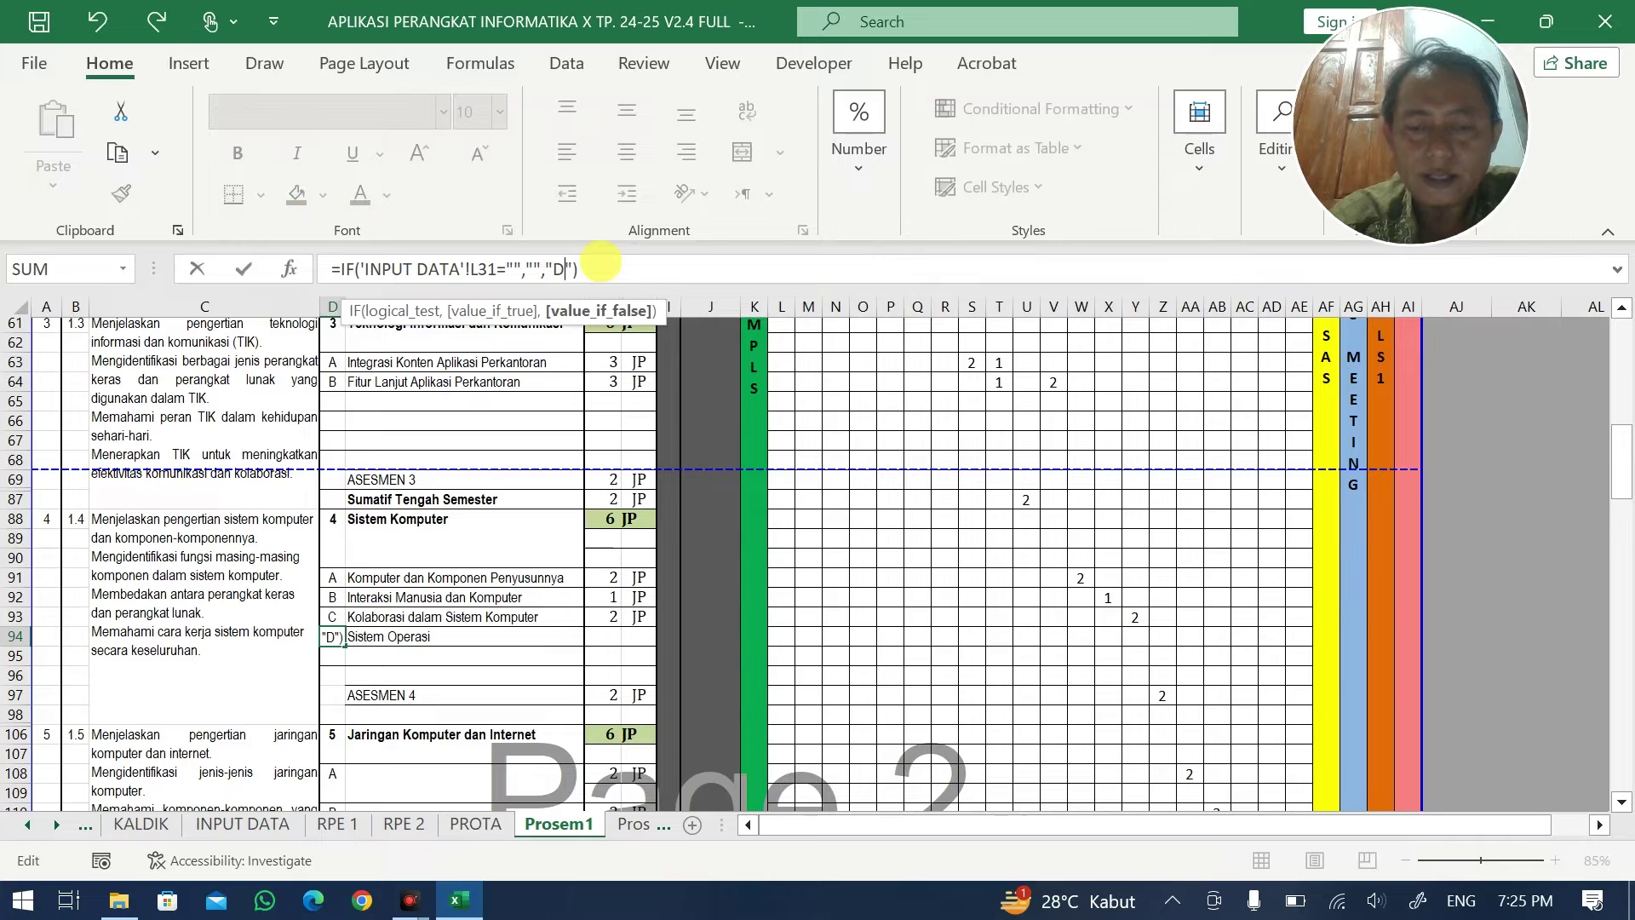
{"action": "type", "text": "D"}
{"action": "key", "text": "Return"}
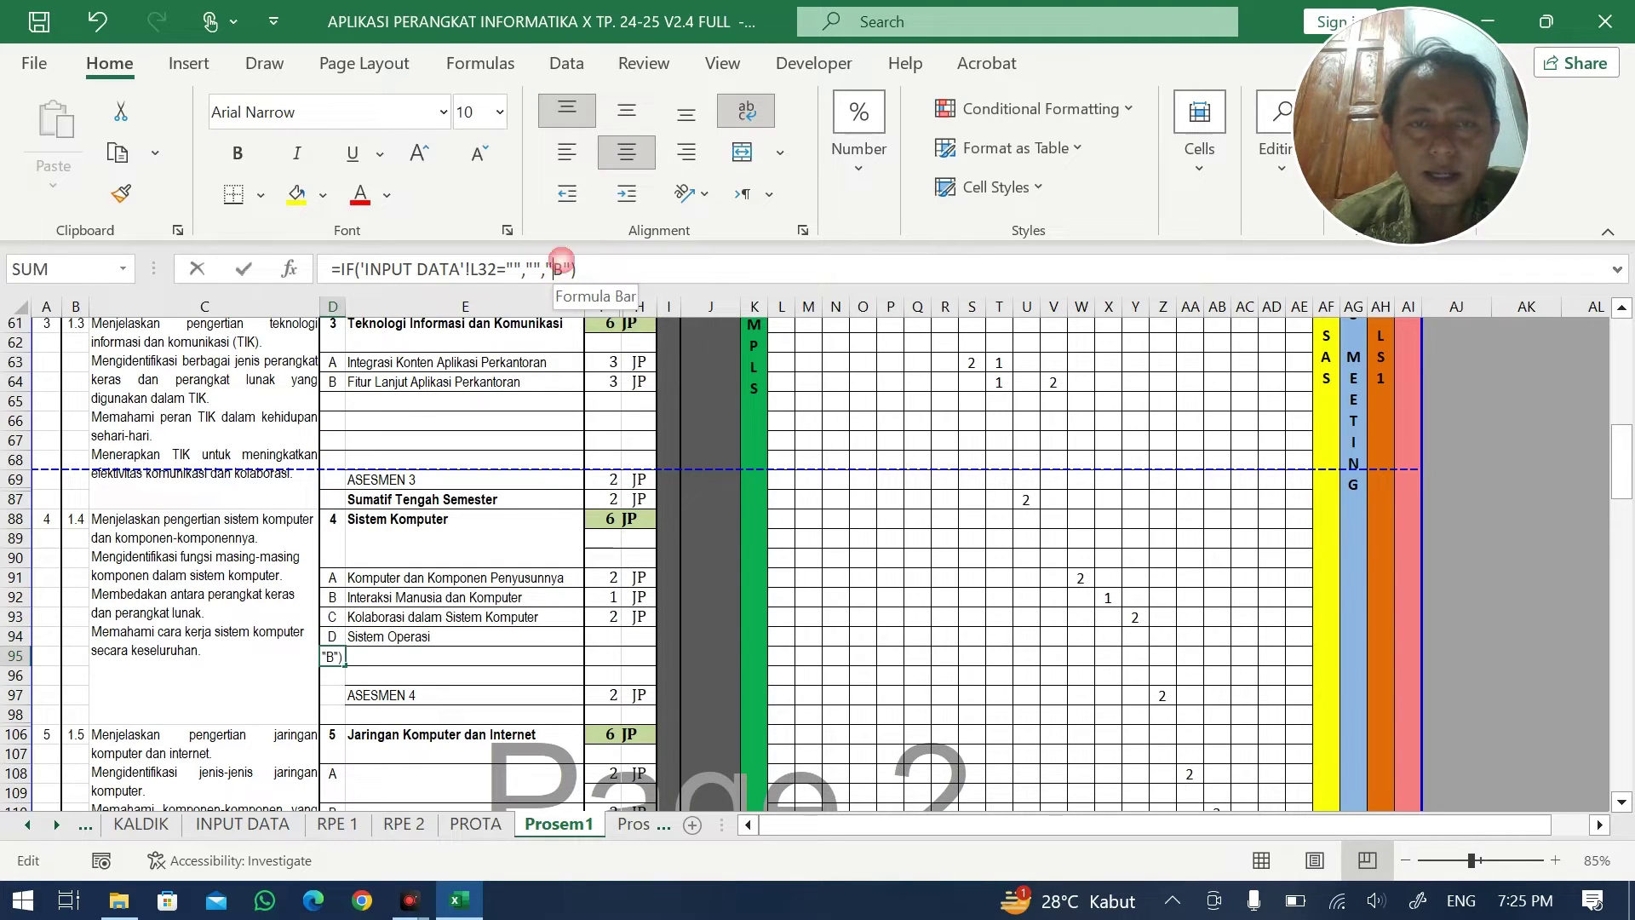
{"action": "left_click", "coordinate": [562, 265]}
{"action": "type", "text": "E"}
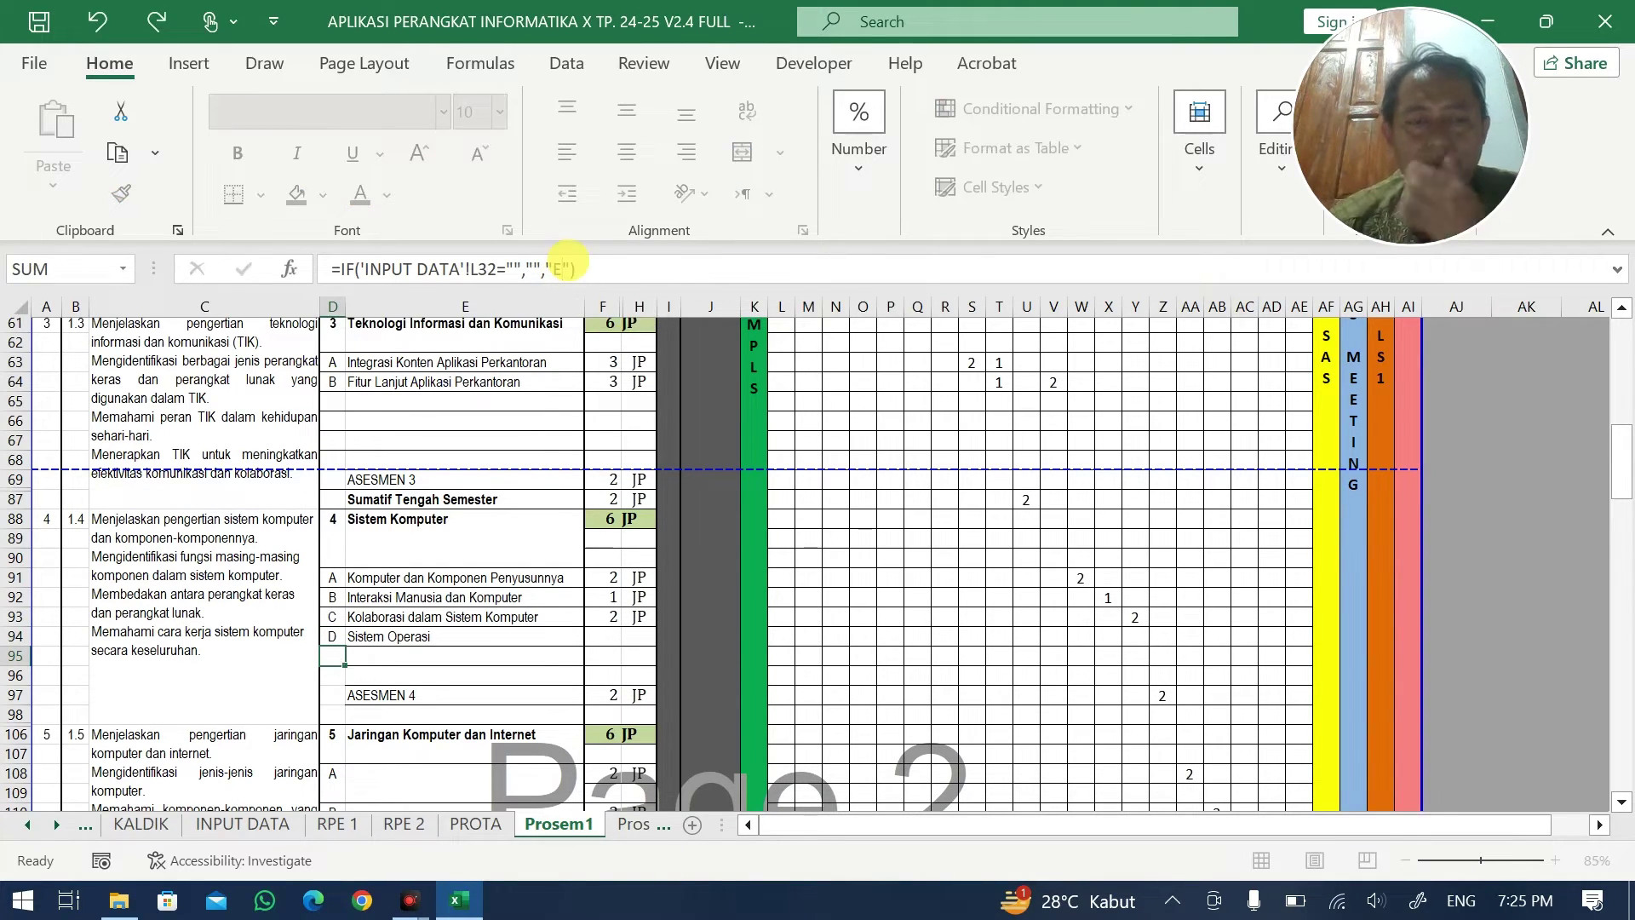
{"action": "key", "text": "Return"}
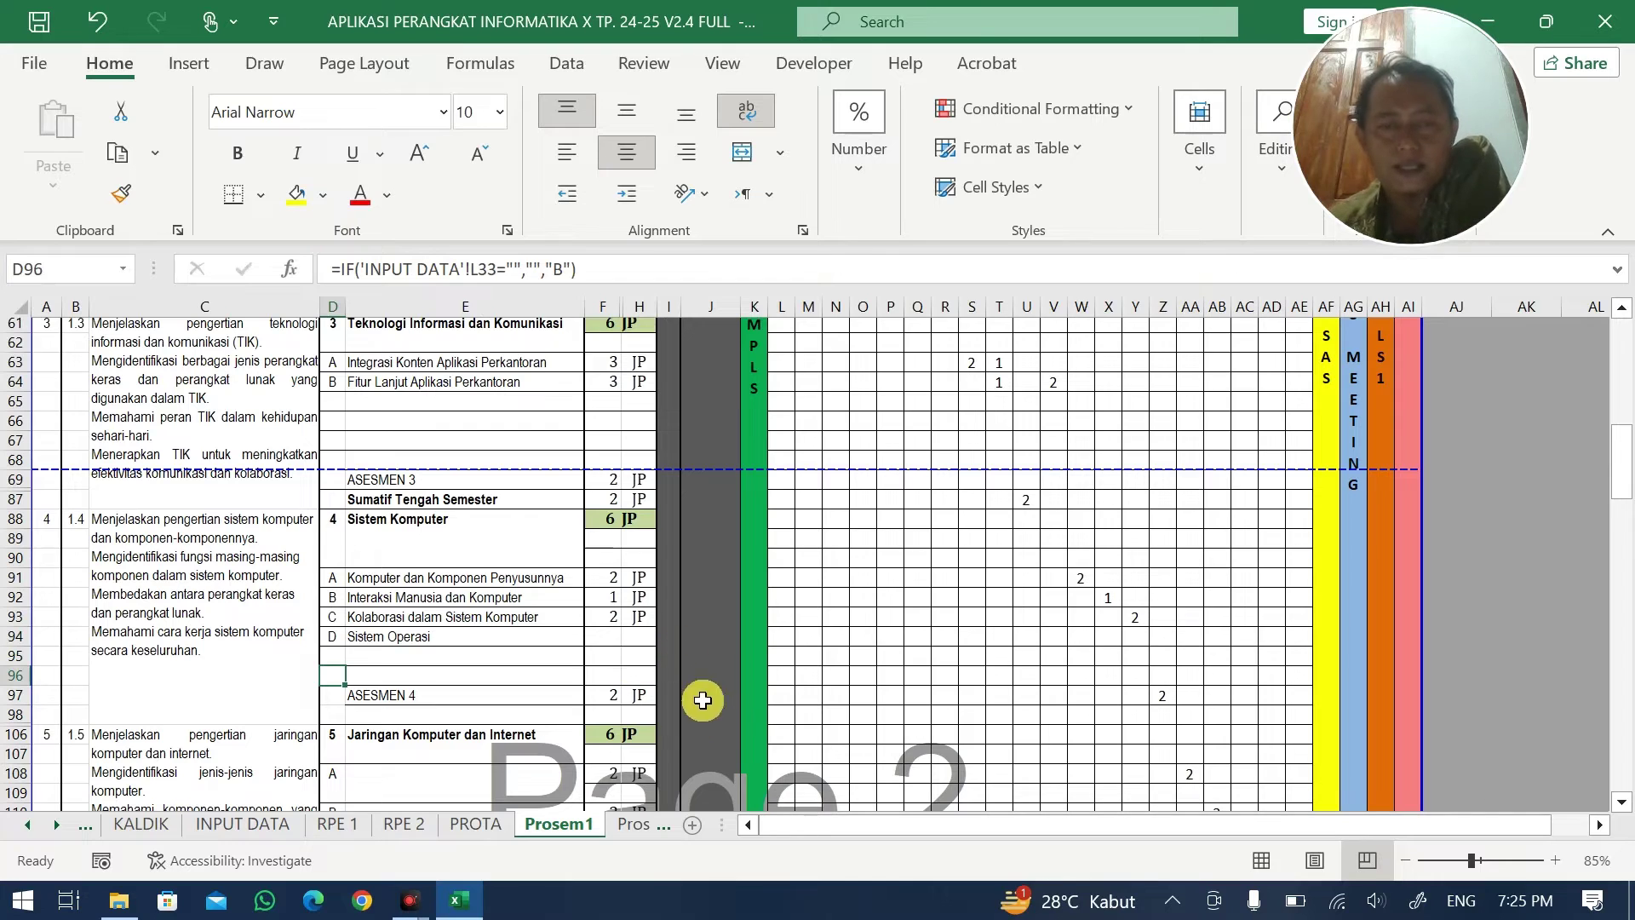
- Fill the JP value formula from F91 down to the Sistem Operasi row in F94
{"action": "left_click", "coordinate": [620, 639]}
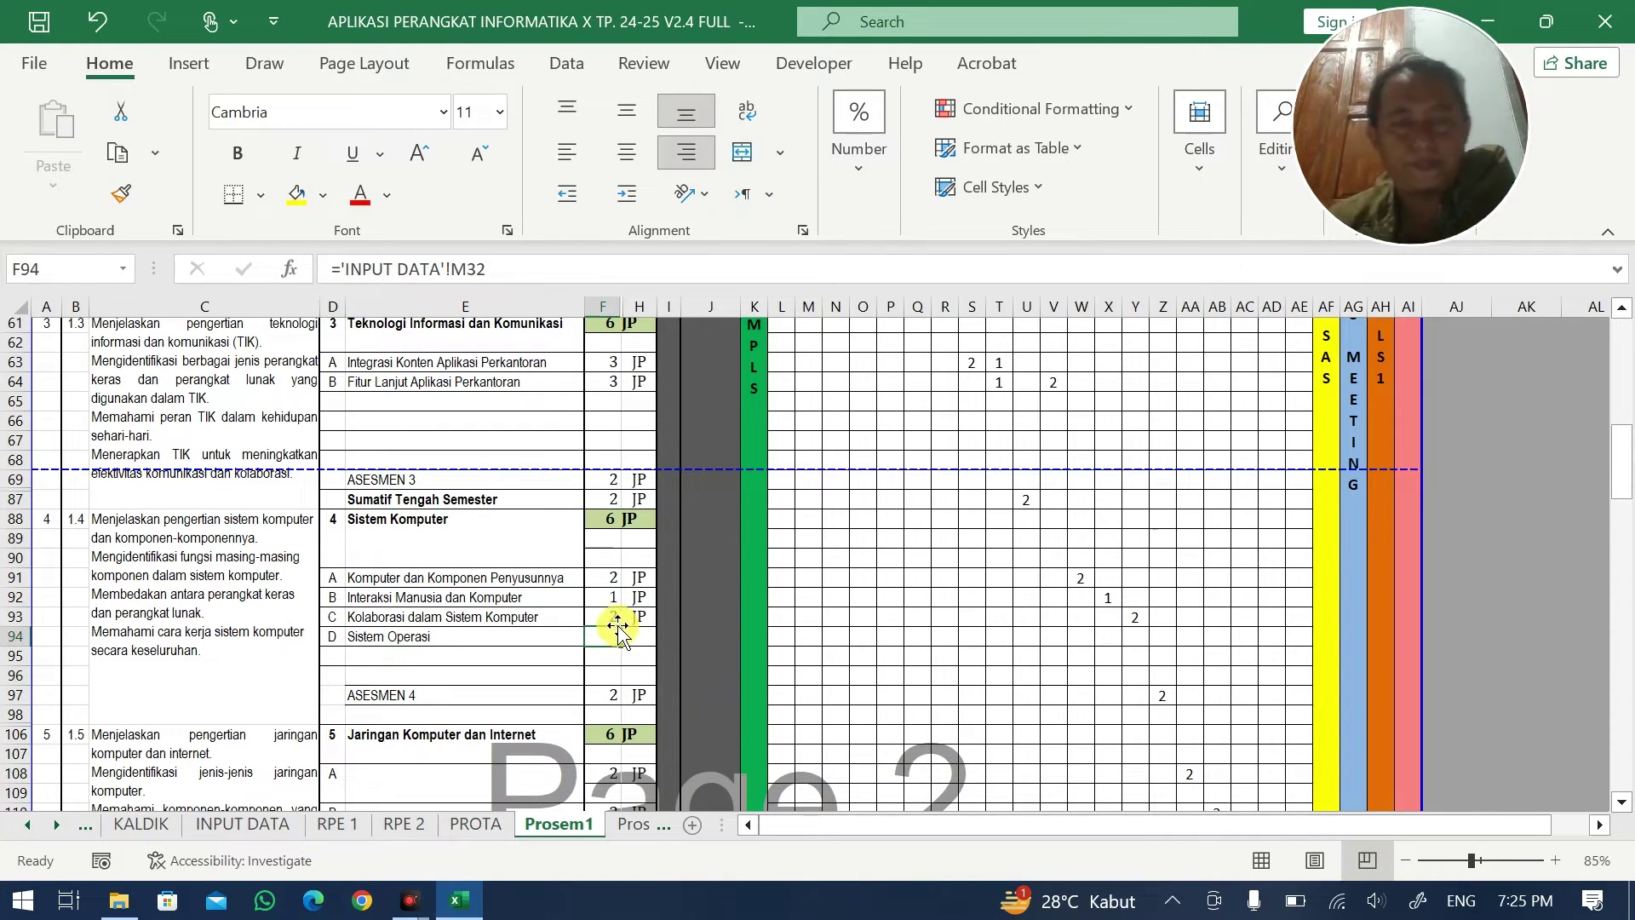
{"action": "left_click", "coordinate": [616, 613]}
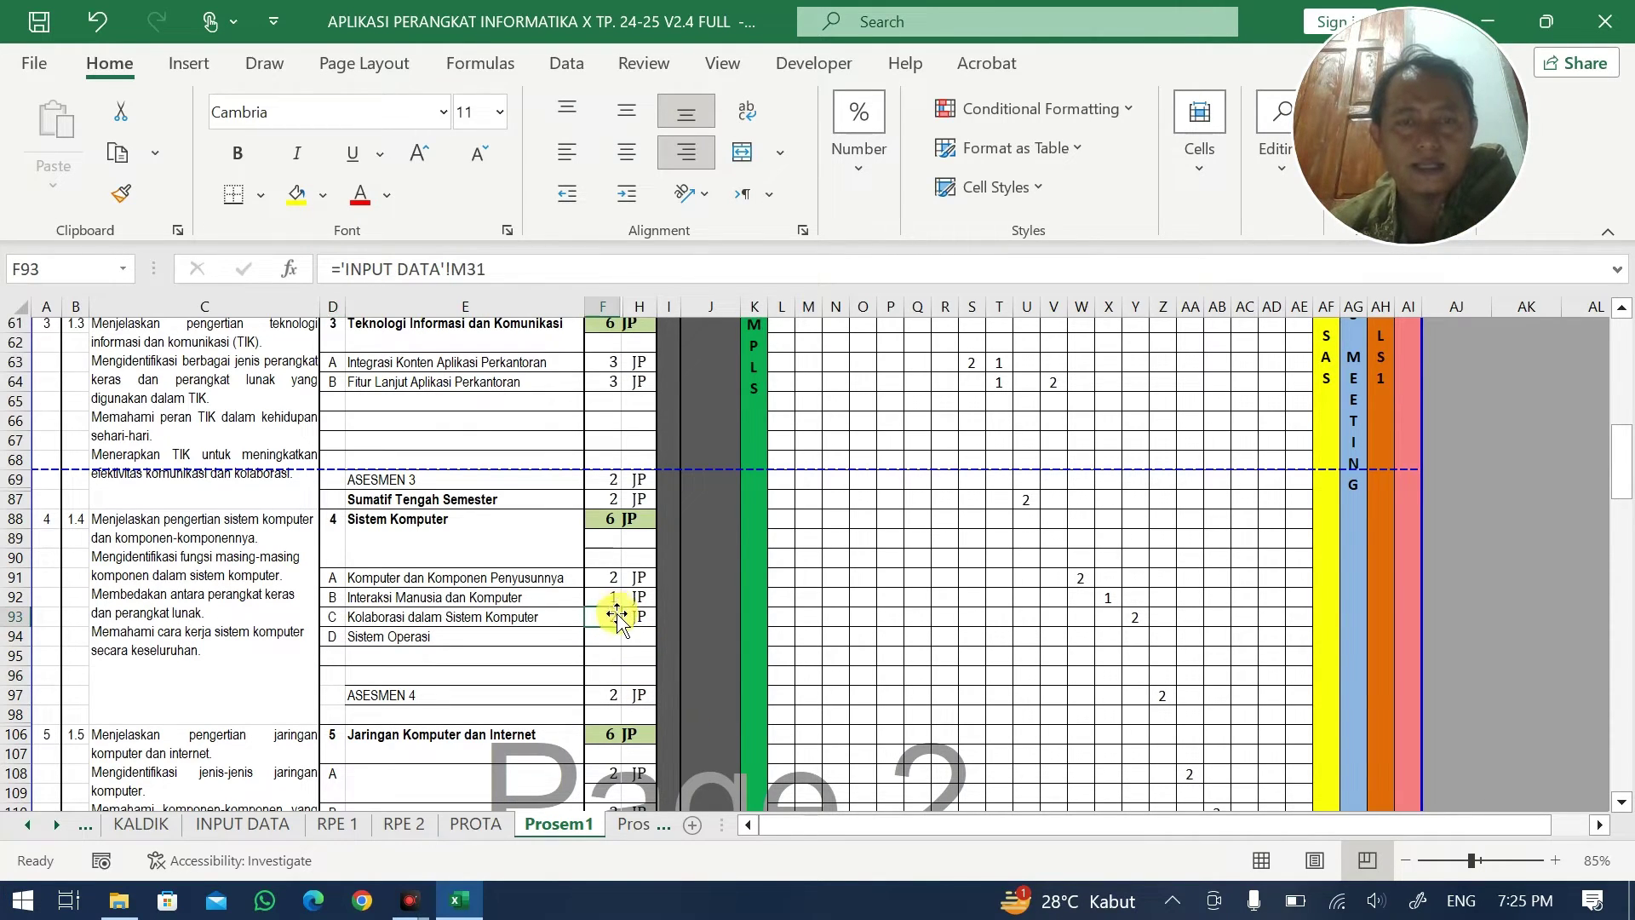
{"action": "left_click", "coordinate": [614, 578]}
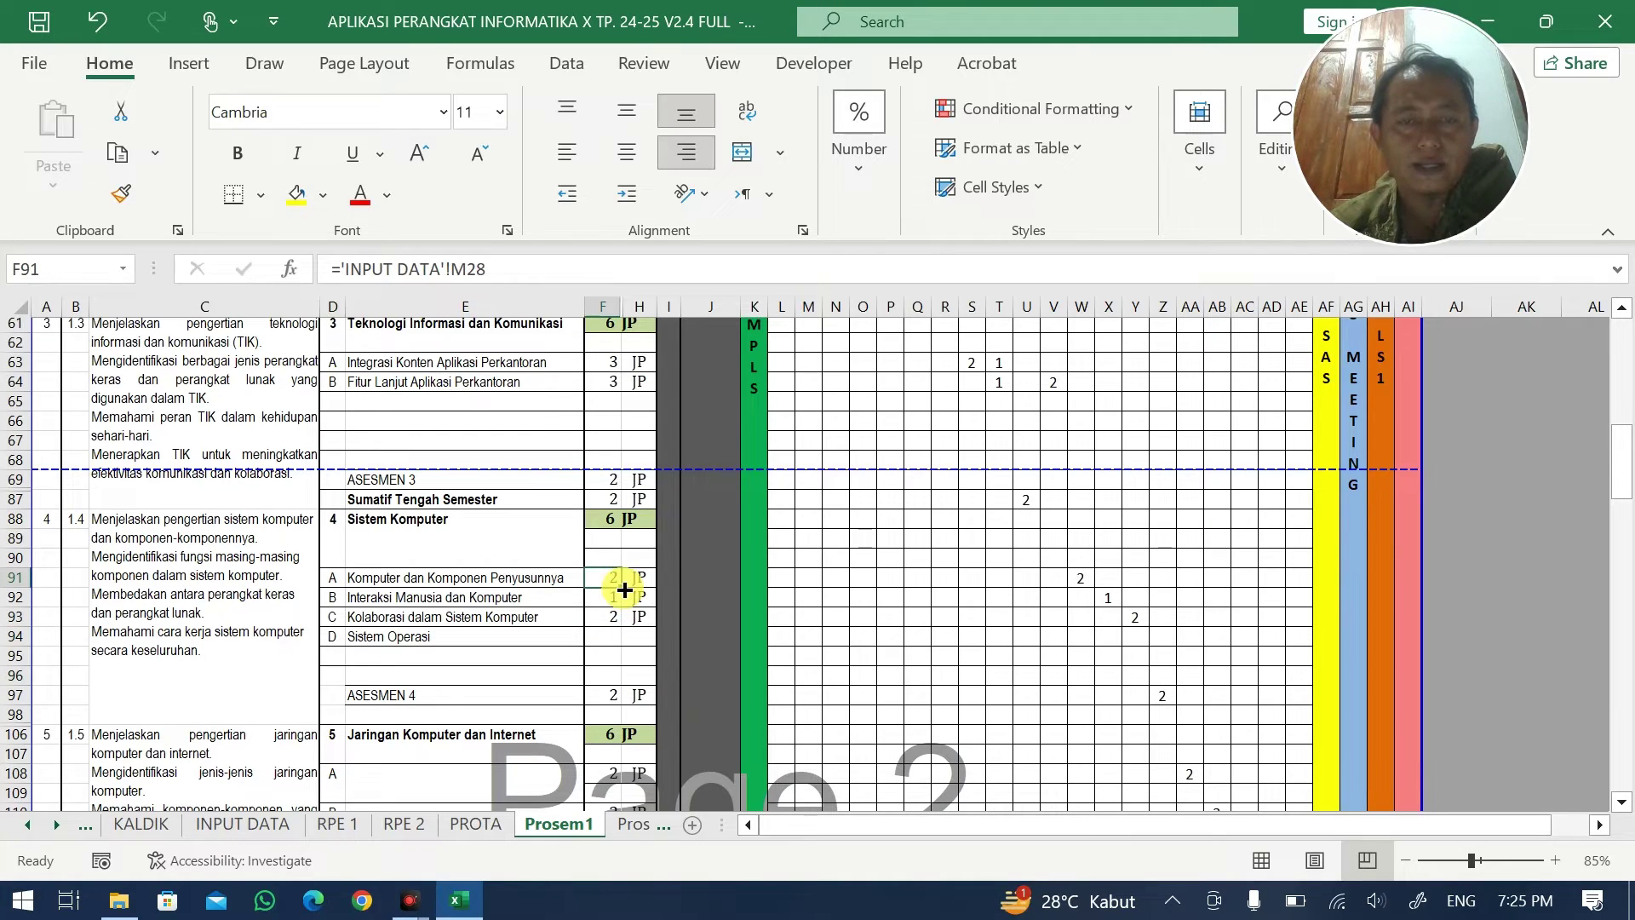
{"action": "mouse_move", "coordinate": [624, 587]}
{"action": "left_mouse_down"}
{"action": "mouse_move", "coordinate": [634, 678]}
{"action": "mouse_move", "coordinate": [653, 651]}
{"action": "left_mouse_up"}
- Fill the "JP" unit formula from H91 down to H96 in the Sistem Komputer topic
{"action": "left_click", "coordinate": [643, 617]}
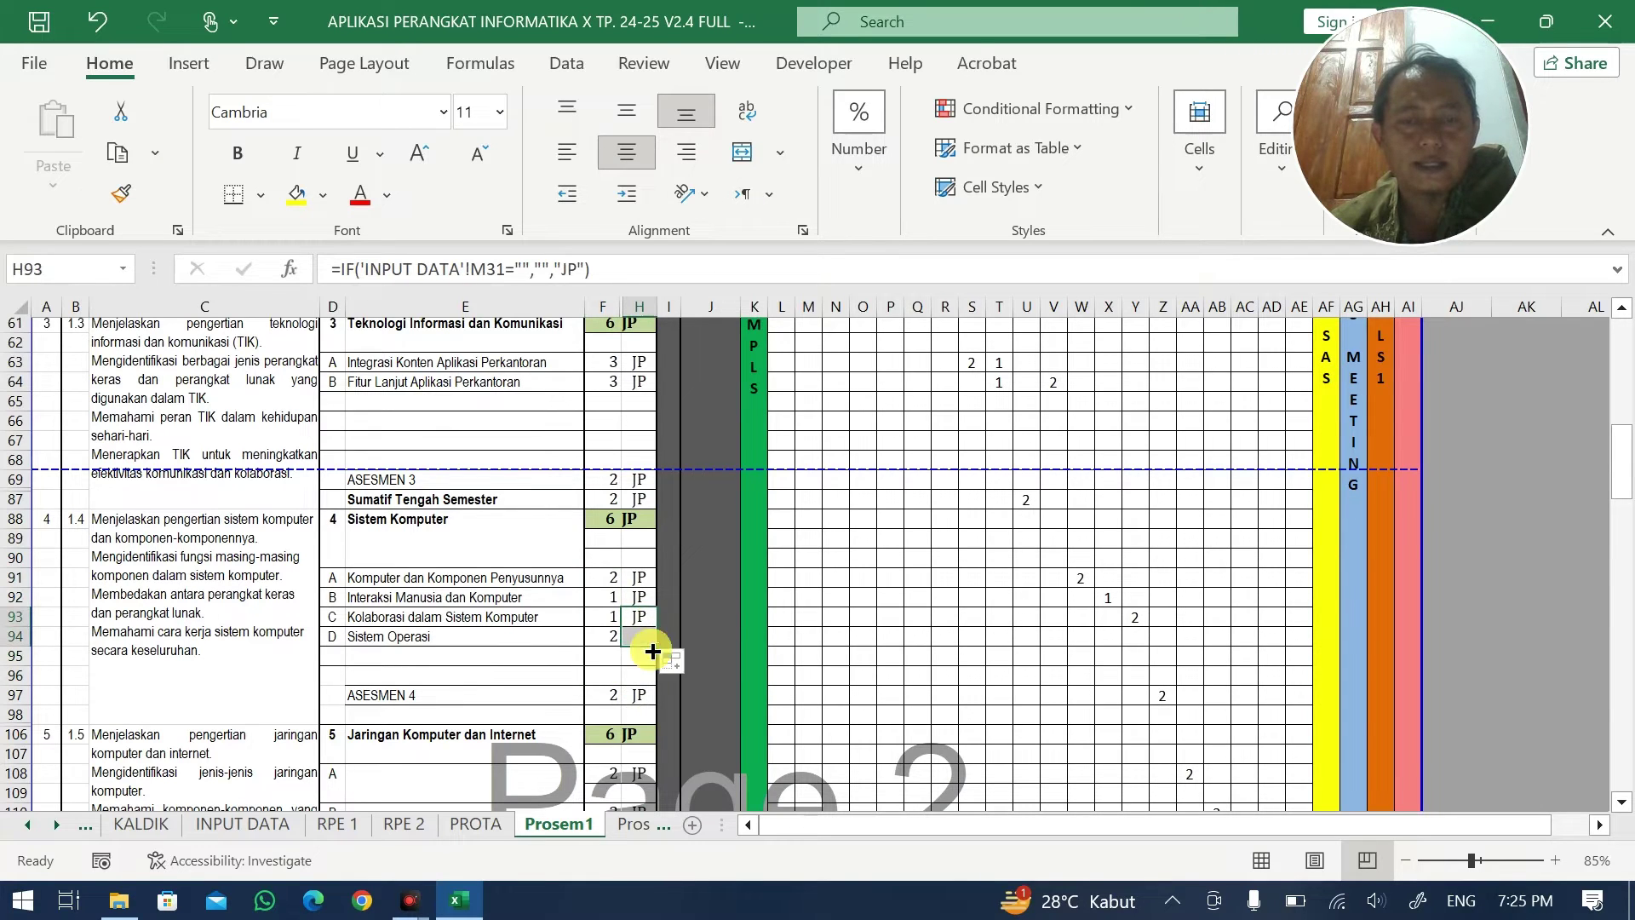
{"action": "left_click", "coordinate": [645, 616]}
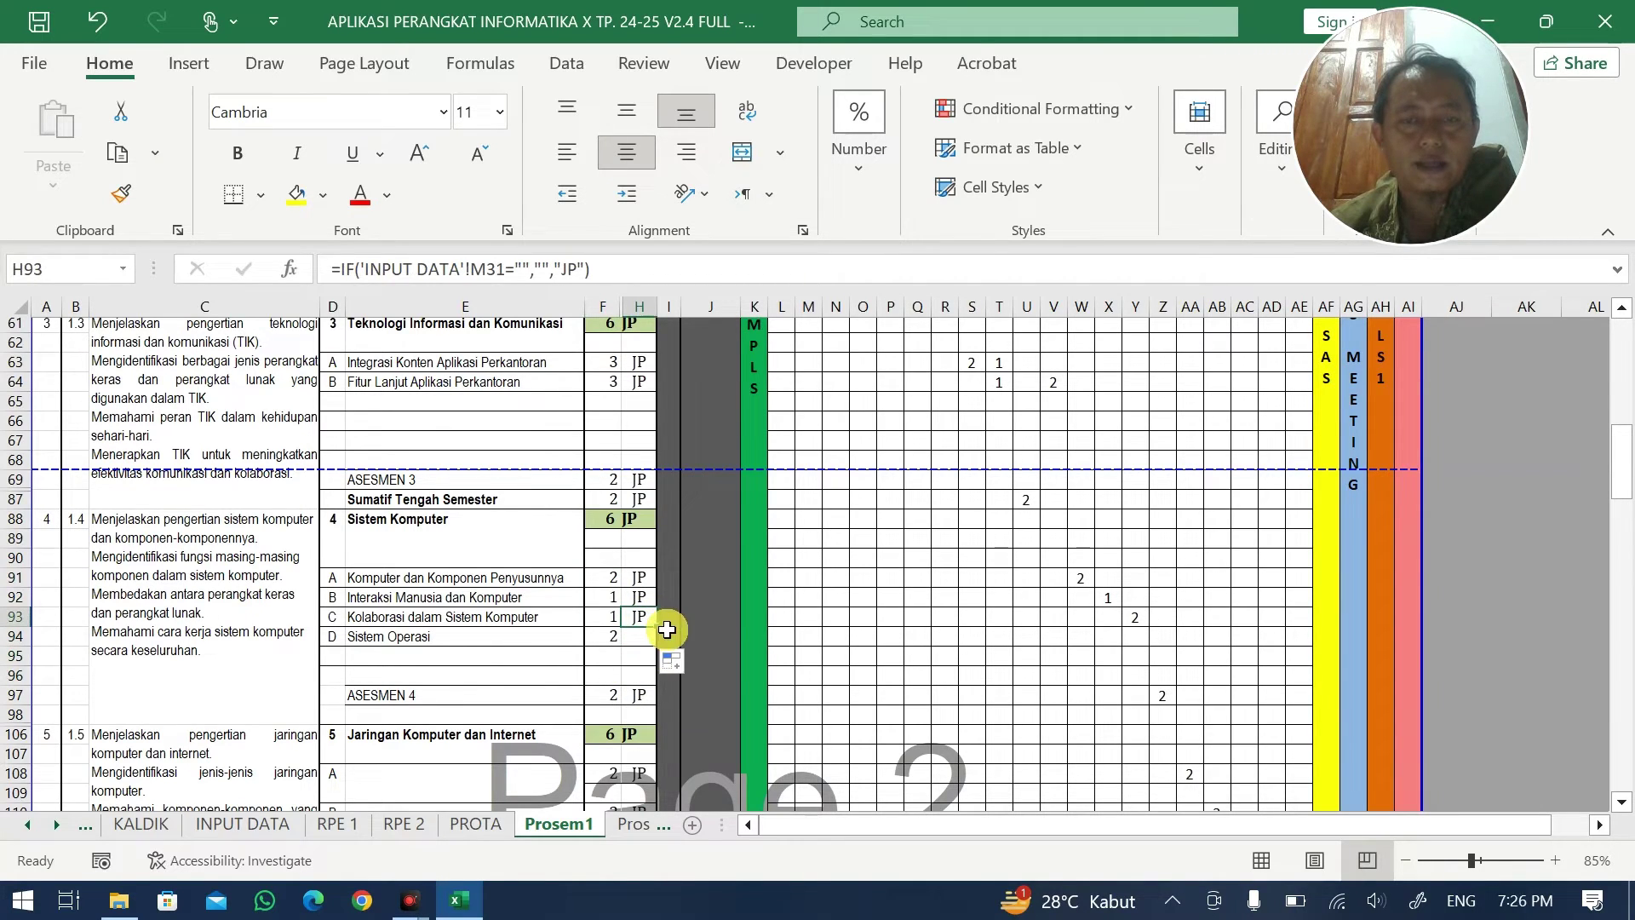
{"action": "left_click", "coordinate": [641, 578]}
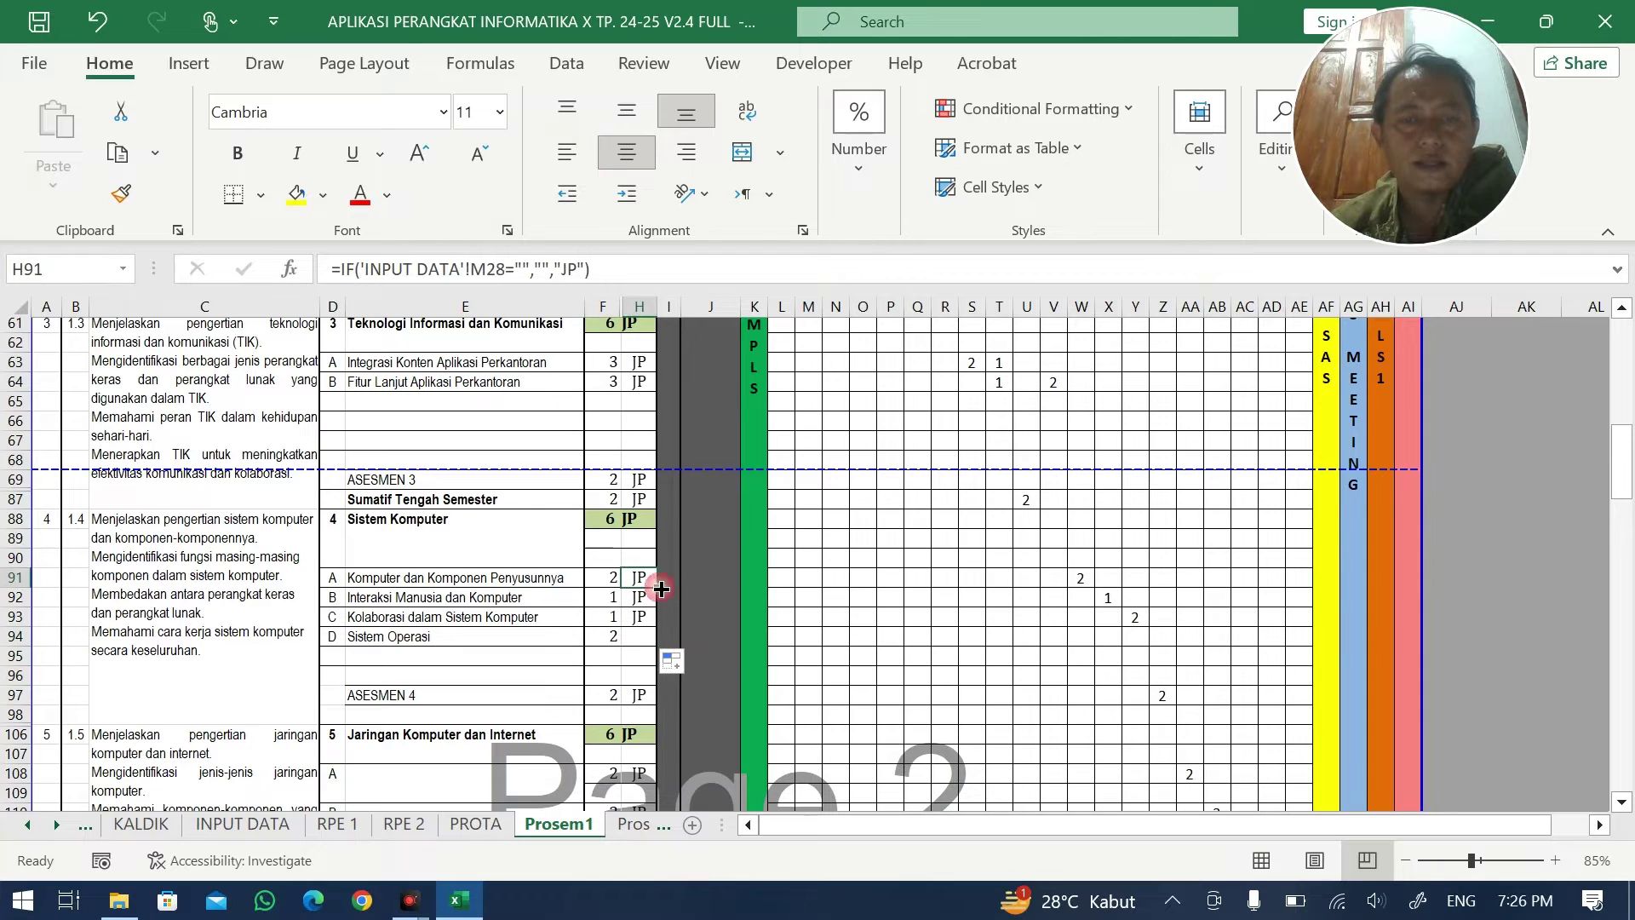
{"action": "left_click_drag", "start_coordinate": [657, 590], "coordinate": [661, 683]}
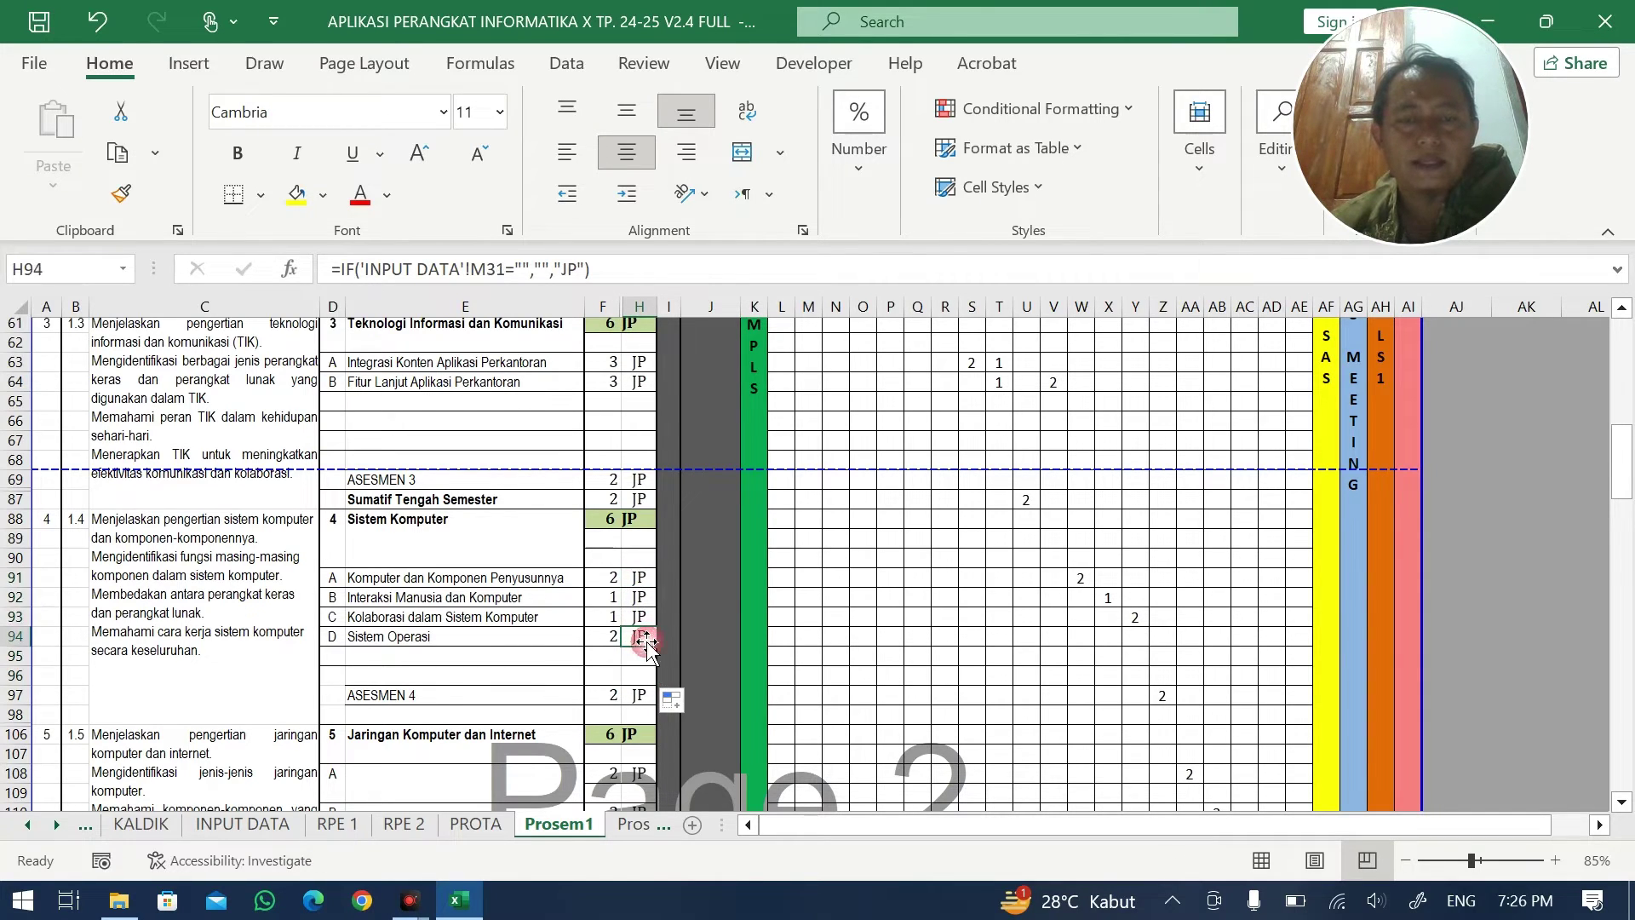
- Clear the weekly JP entries in Z97:AE115, from ASESMEN 4 through ASESMEN 5
{"action": "left_click", "coordinate": [1141, 639]}
{"action": "scroll", "coordinate": [1158, 648], "scroll_direction": "down", "scroll_amount": 4}
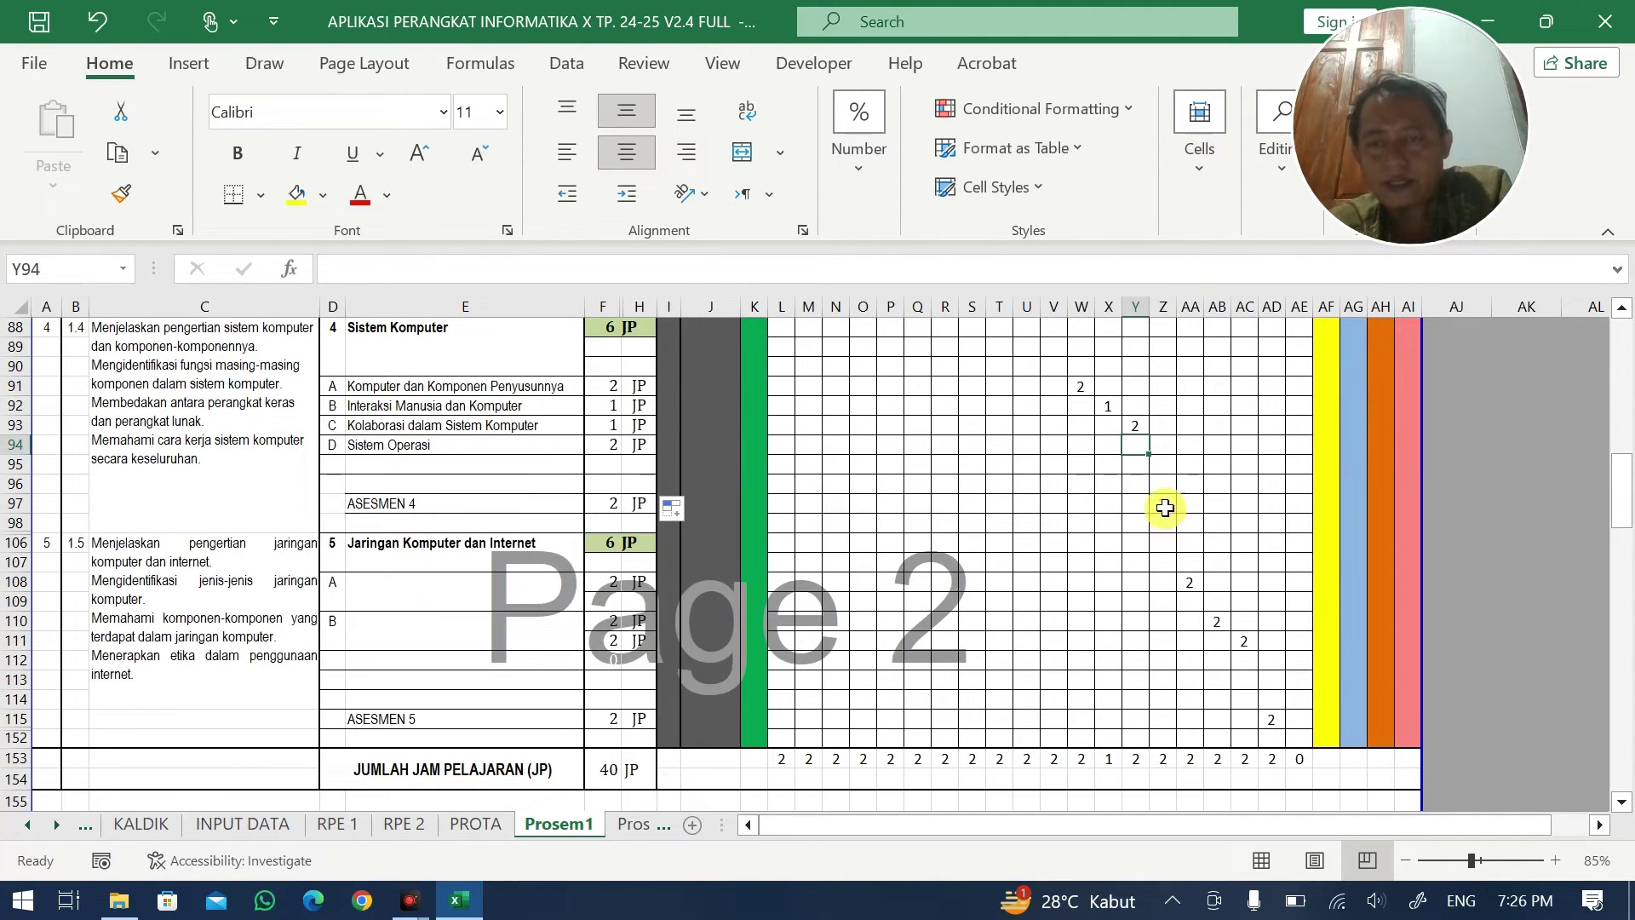
{"action": "left_click_drag", "start_coordinate": [1170, 509], "coordinate": [1299, 720]}
{"action": "key", "text": "Delete"}
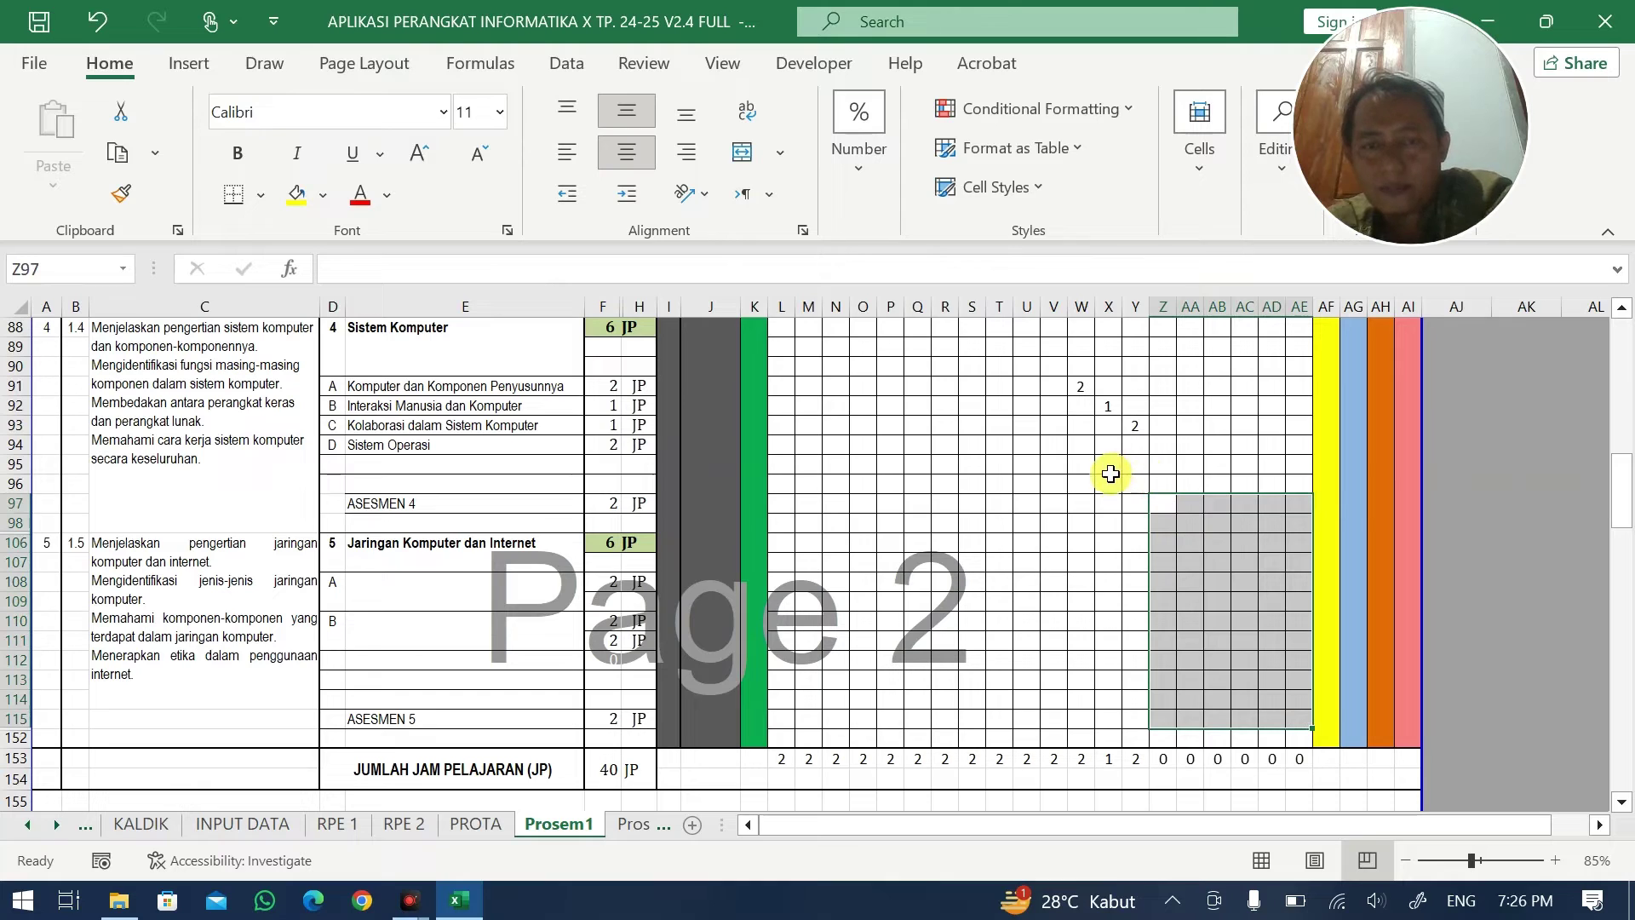
- Enter 2 JP in cell Z98, in the row beneath ASESMEN 4
{"action": "left_click", "coordinate": [1174, 528]}
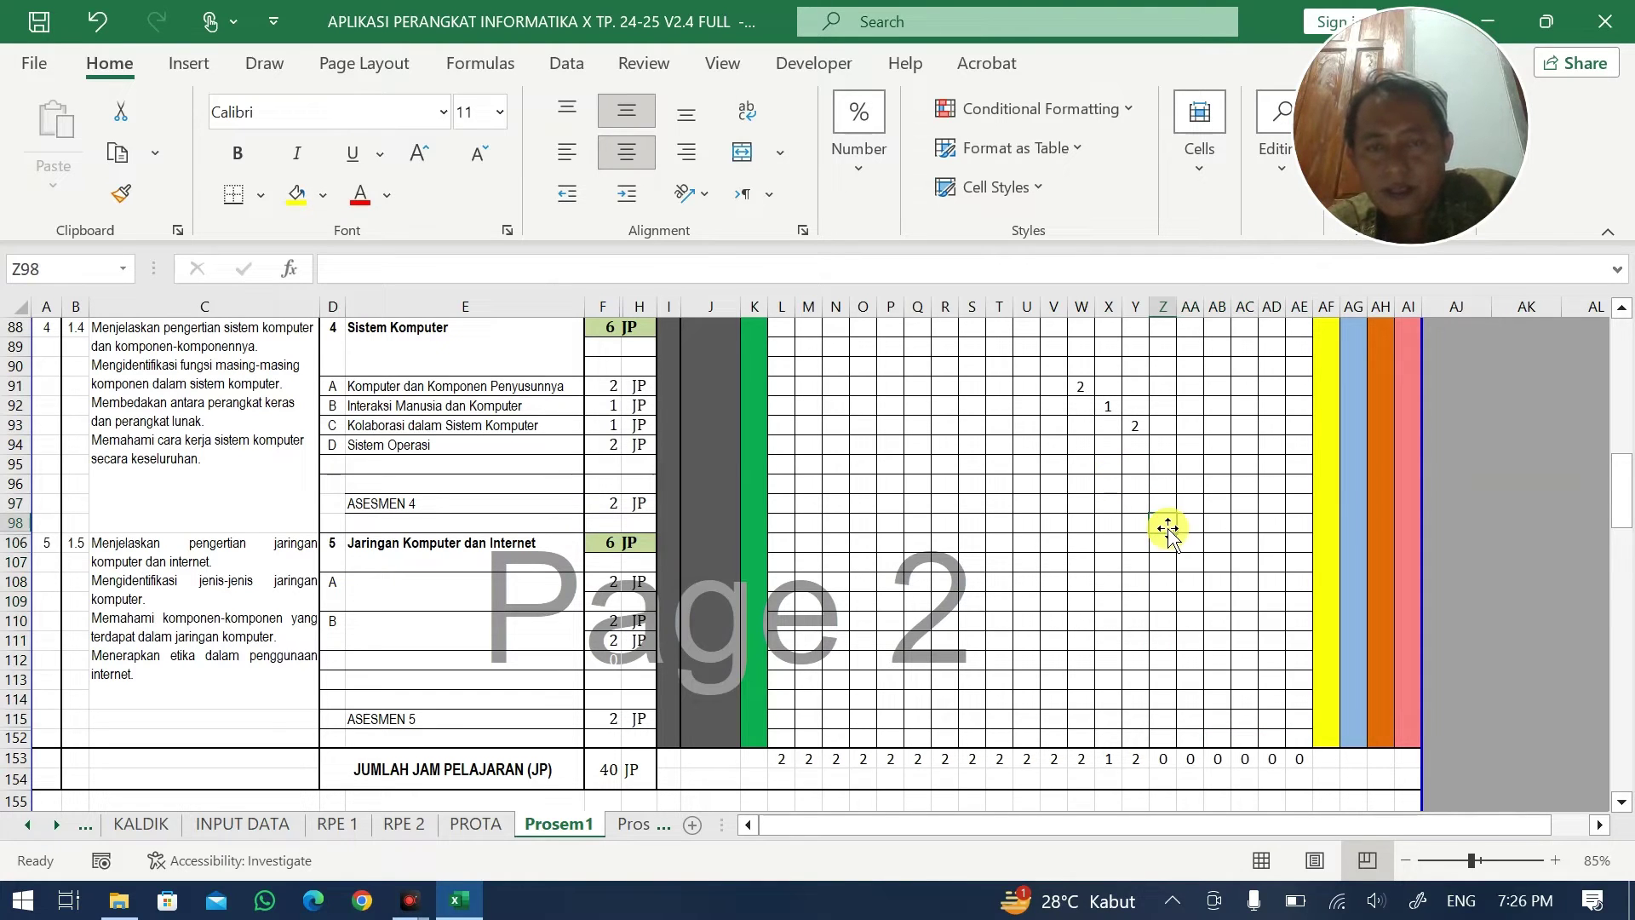
{"action": "type", "text": "2"}
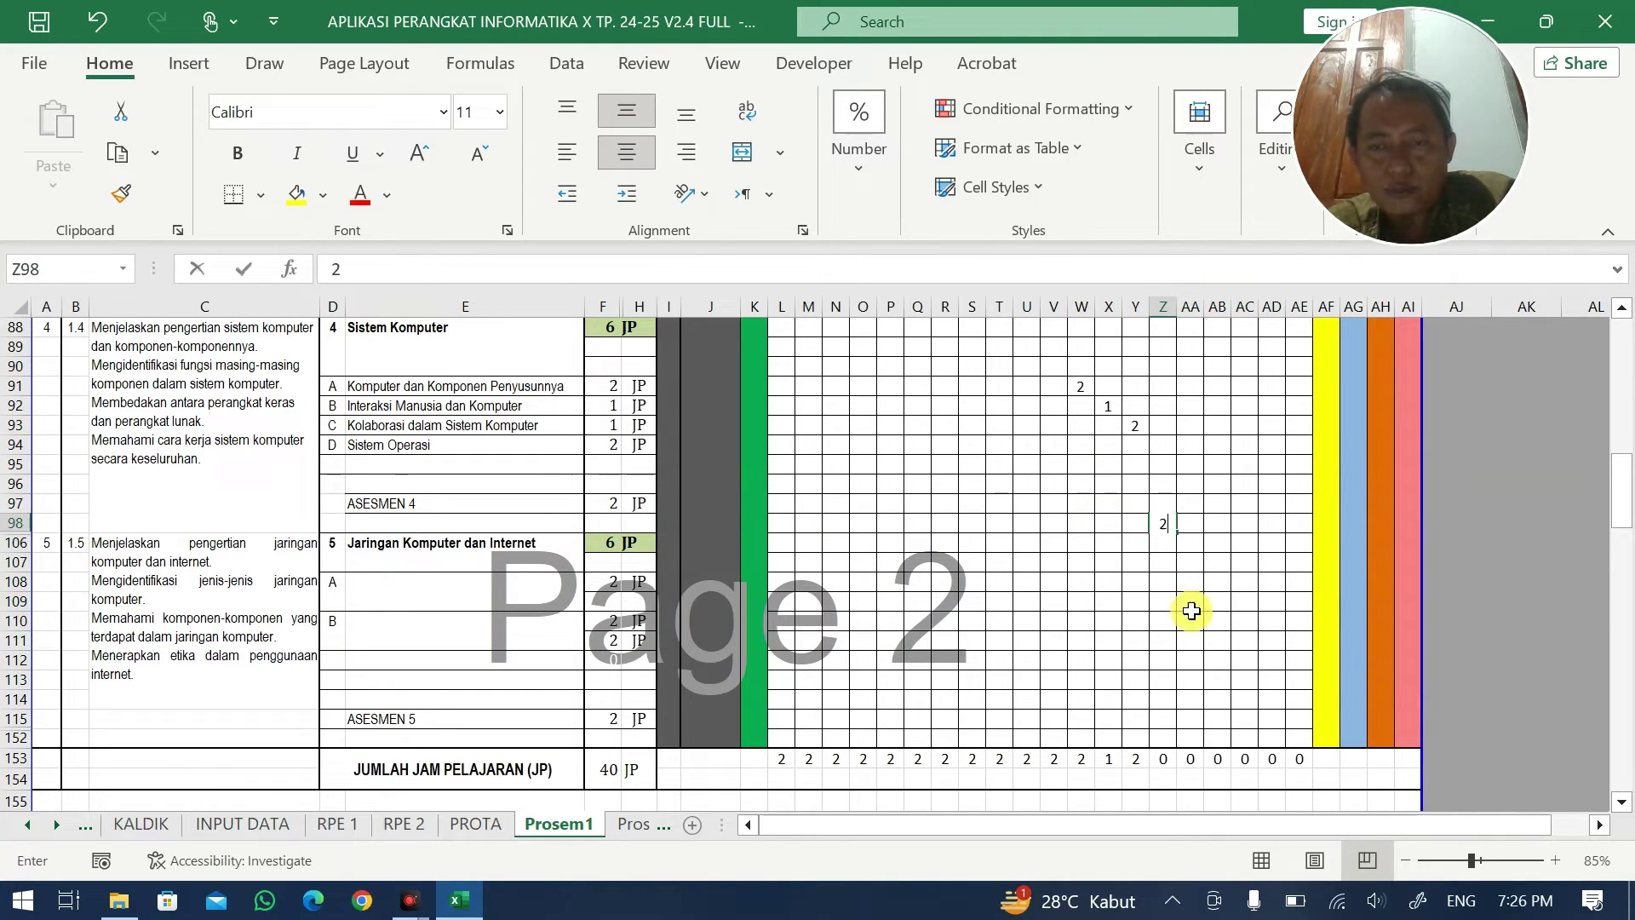
{"action": "left_click", "coordinate": [1188, 582]}
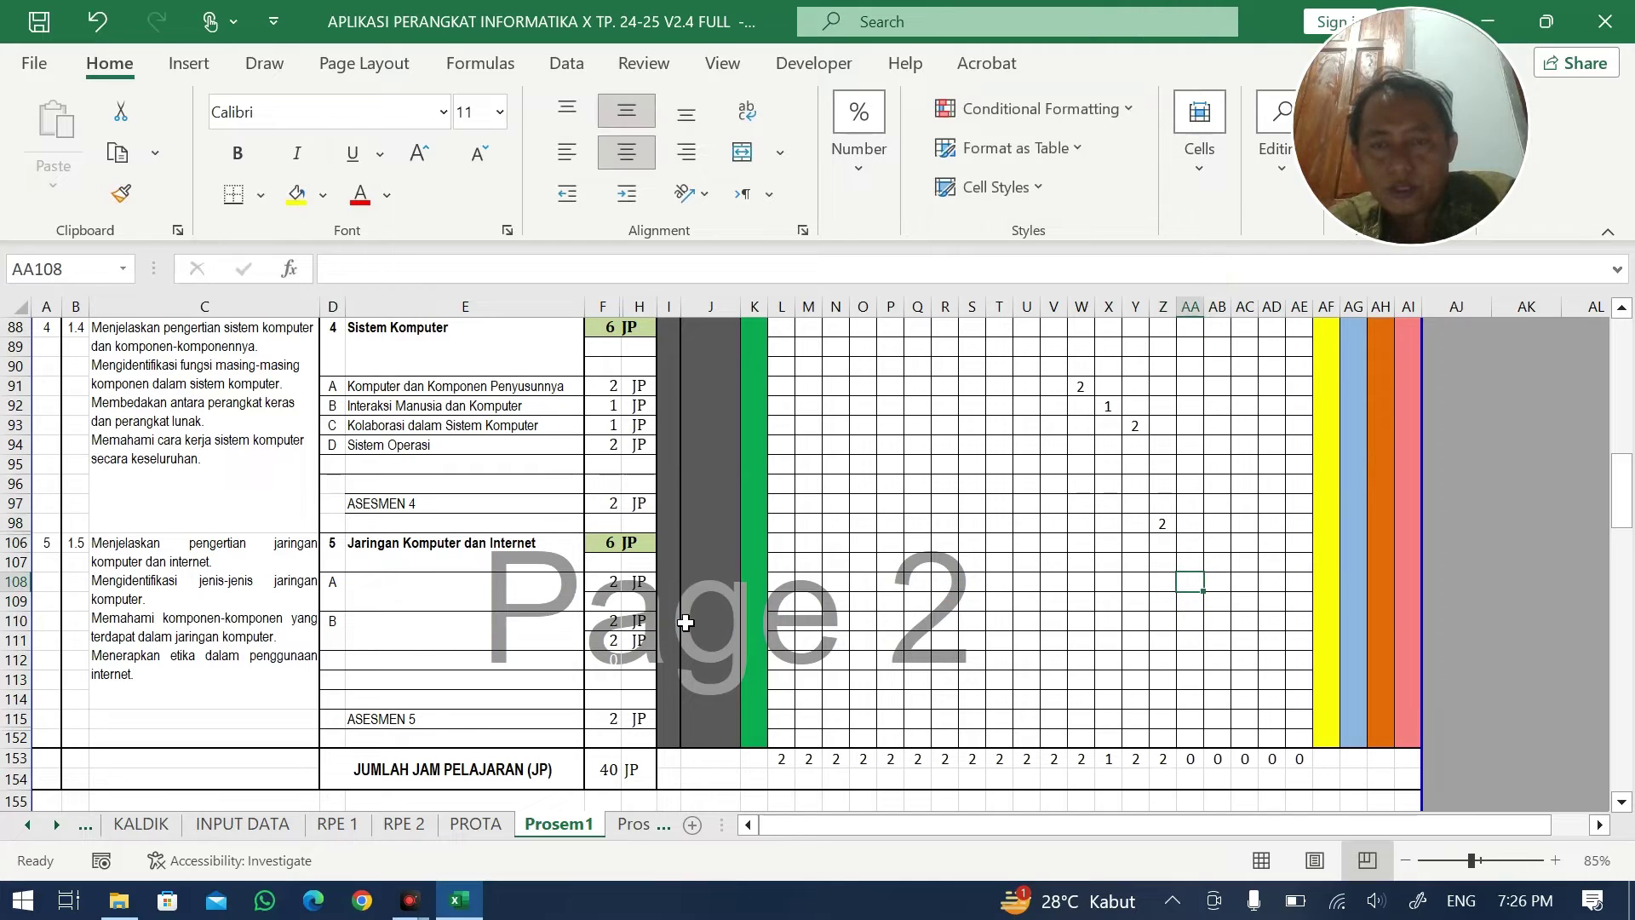
- Enter 2 JP each in AA108, AB110 and AC111 for the Jaringan Komputer dan Internet topic
{"action": "type", "text": "2"}
{"action": "left_click", "coordinate": [1217, 621]}
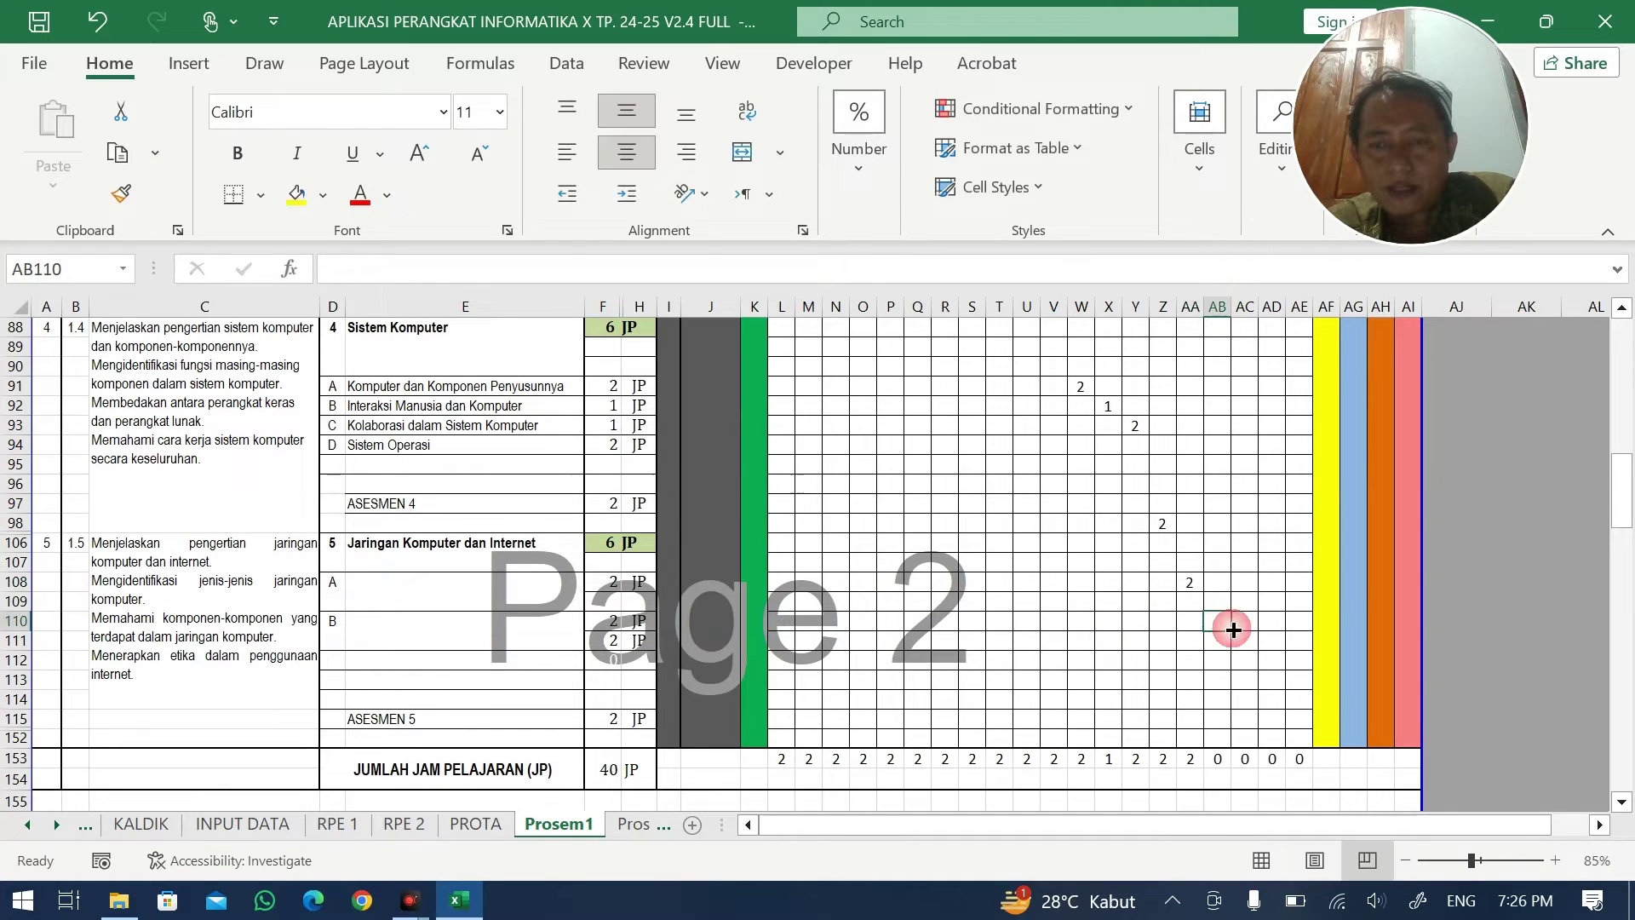
{"action": "type", "text": "2"}
{"action": "left_click", "coordinate": [1250, 644]}
{"action": "type", "text": "2"}
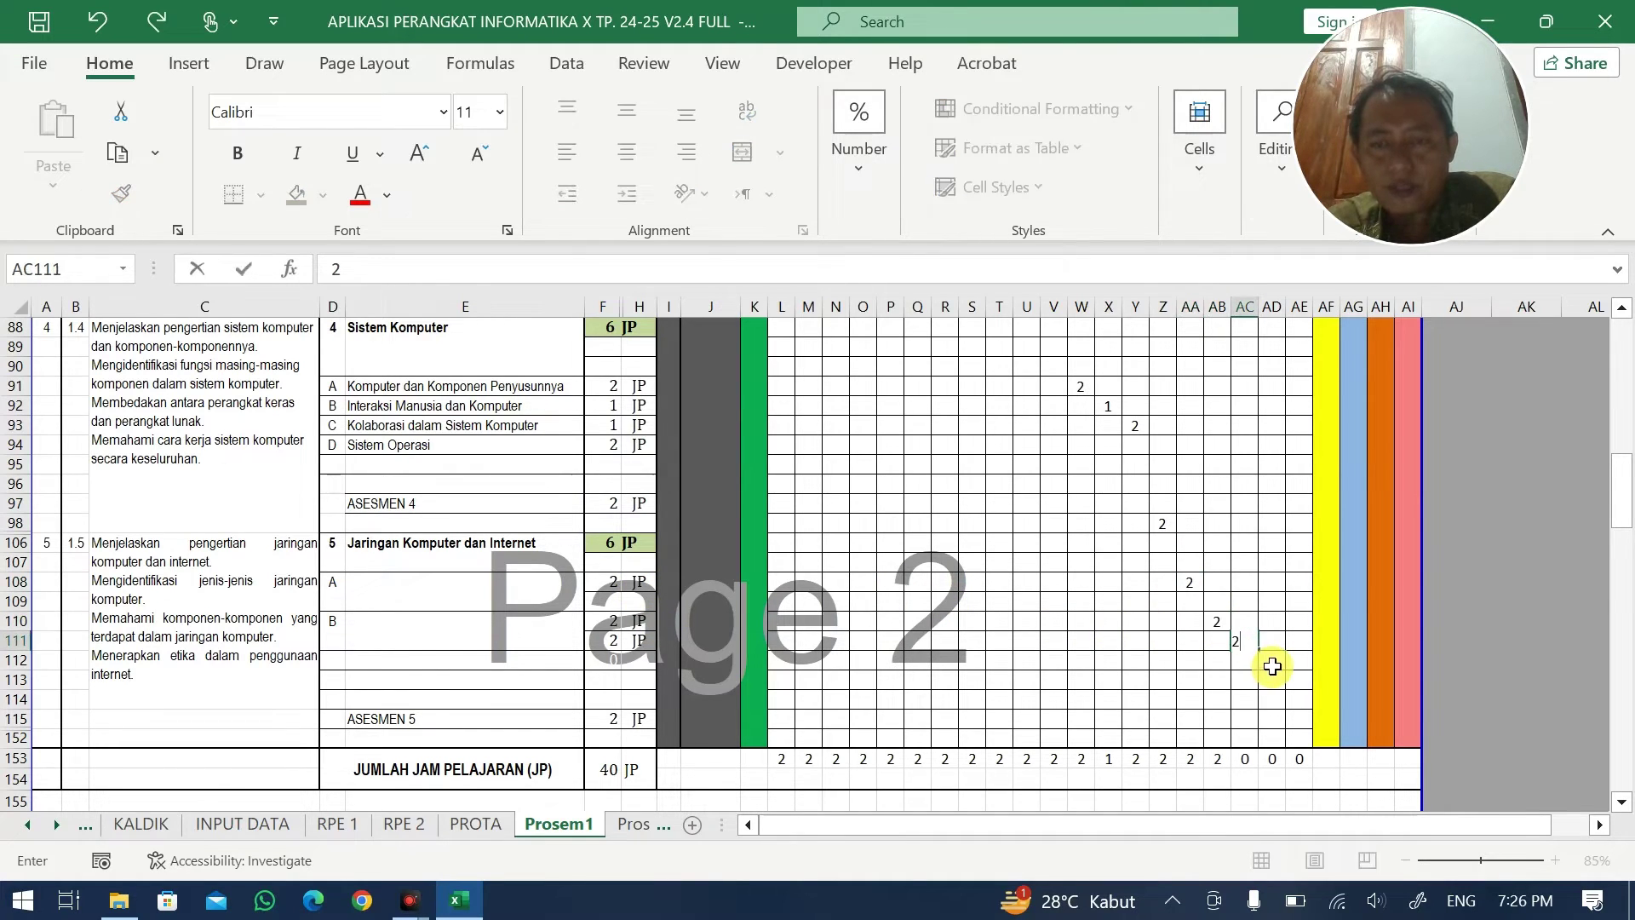
{"action": "left_click", "coordinate": [1273, 665]}
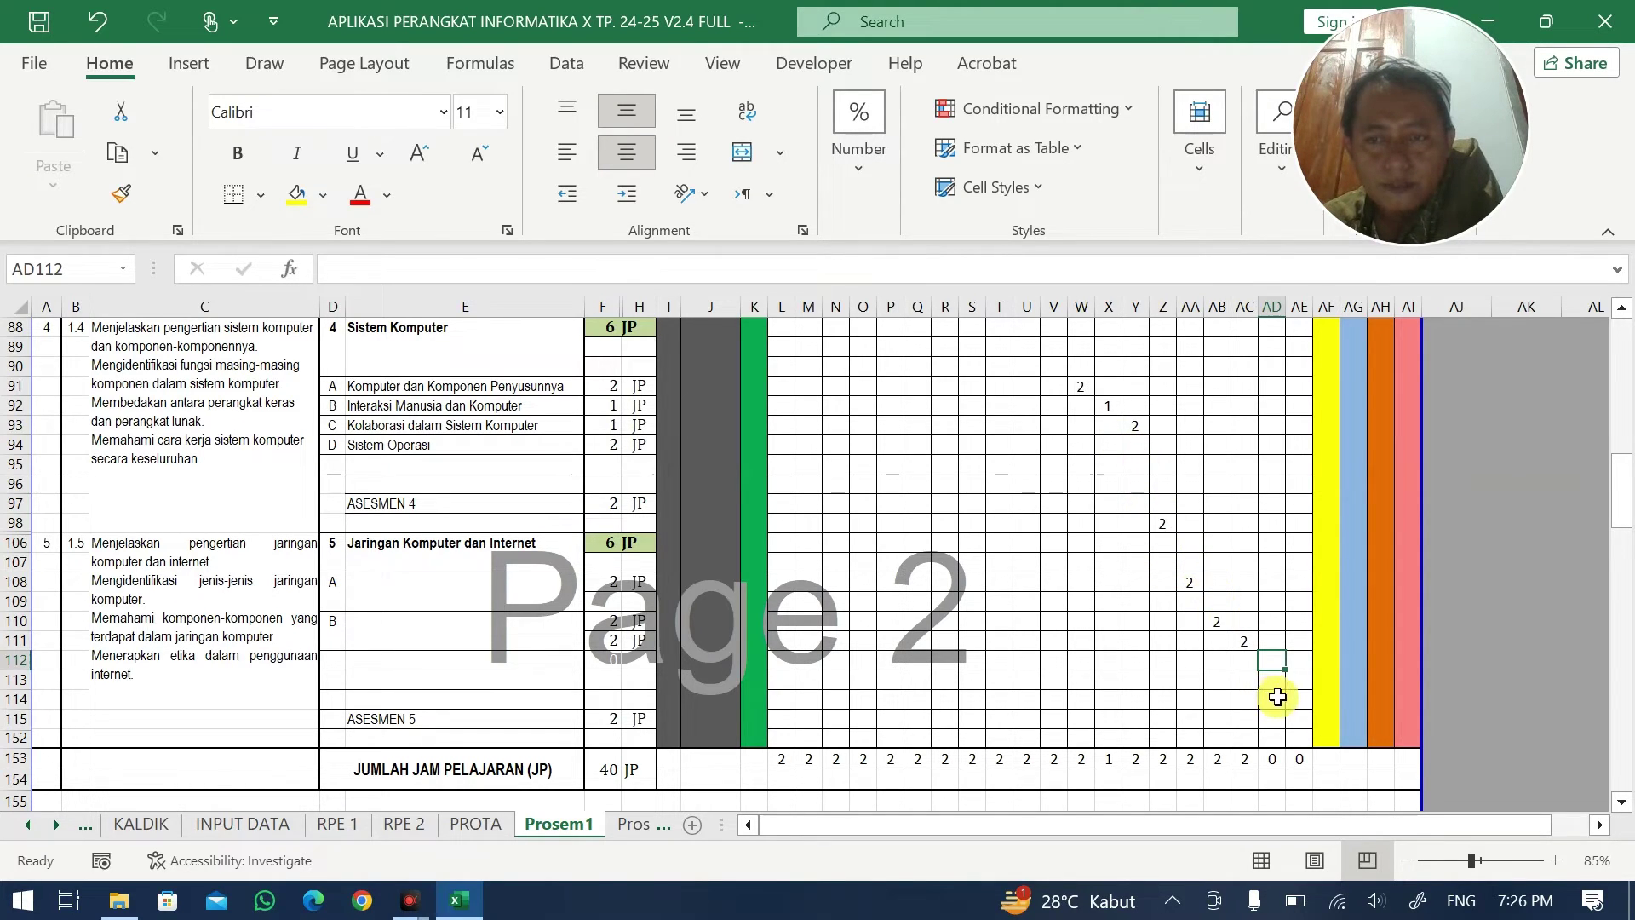
- Clear the JP entry in Z98 and enter 2 JP in Z94 for Sistem Operasi
{"action": "left_click", "coordinate": [1156, 523]}
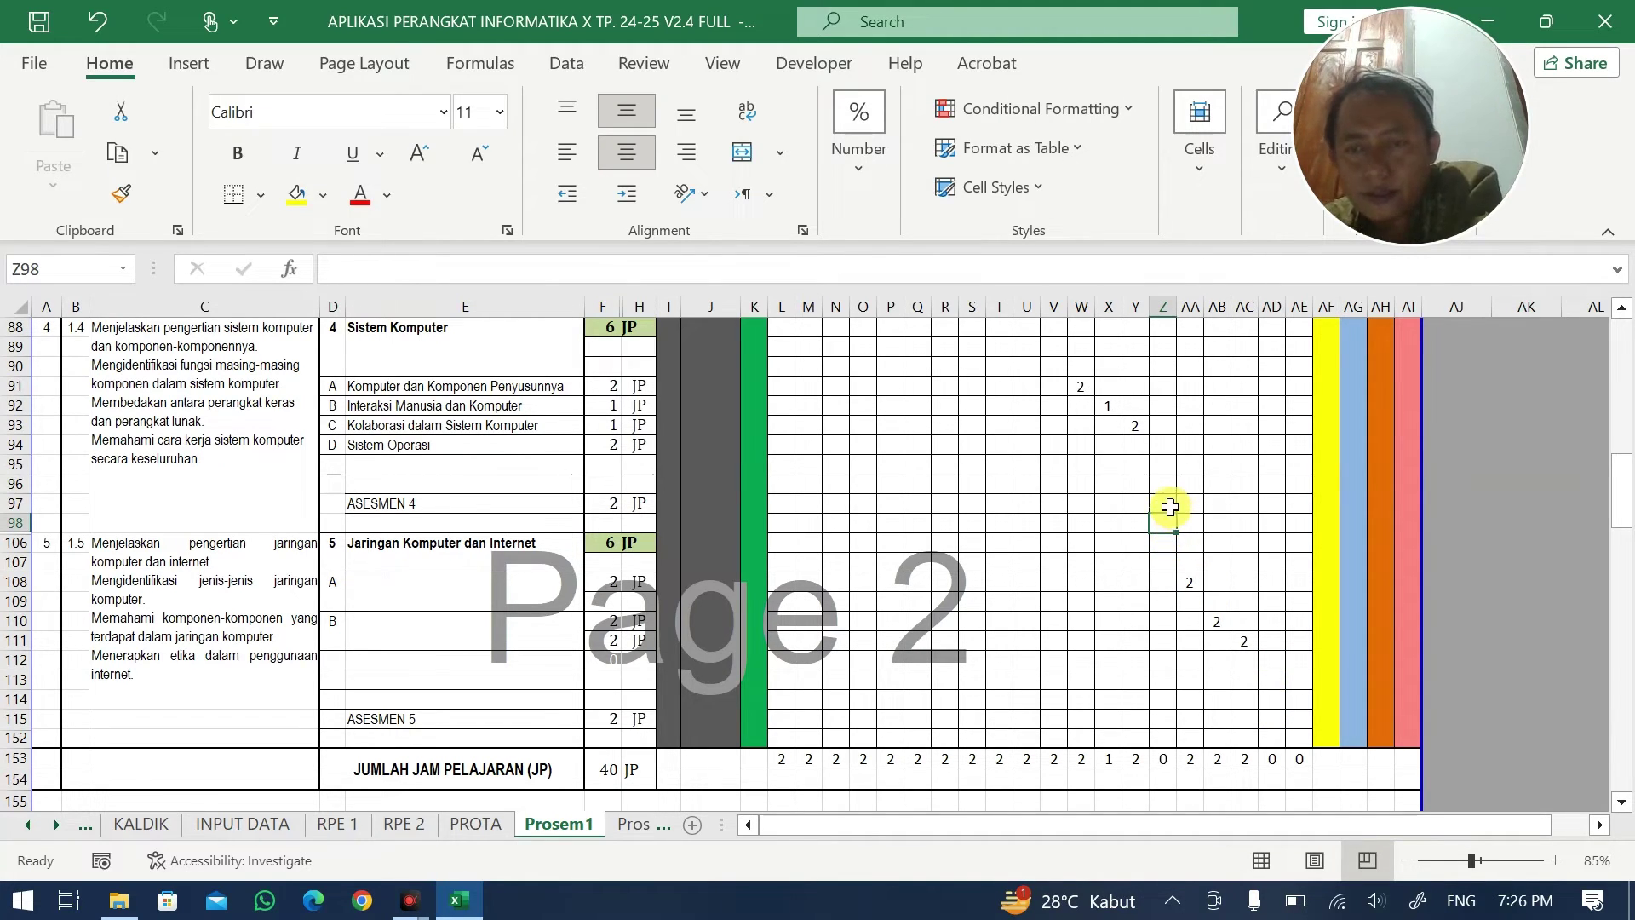
{"action": "left_click", "coordinate": [1144, 446]}
{"action": "left_click", "coordinate": [1164, 448]}
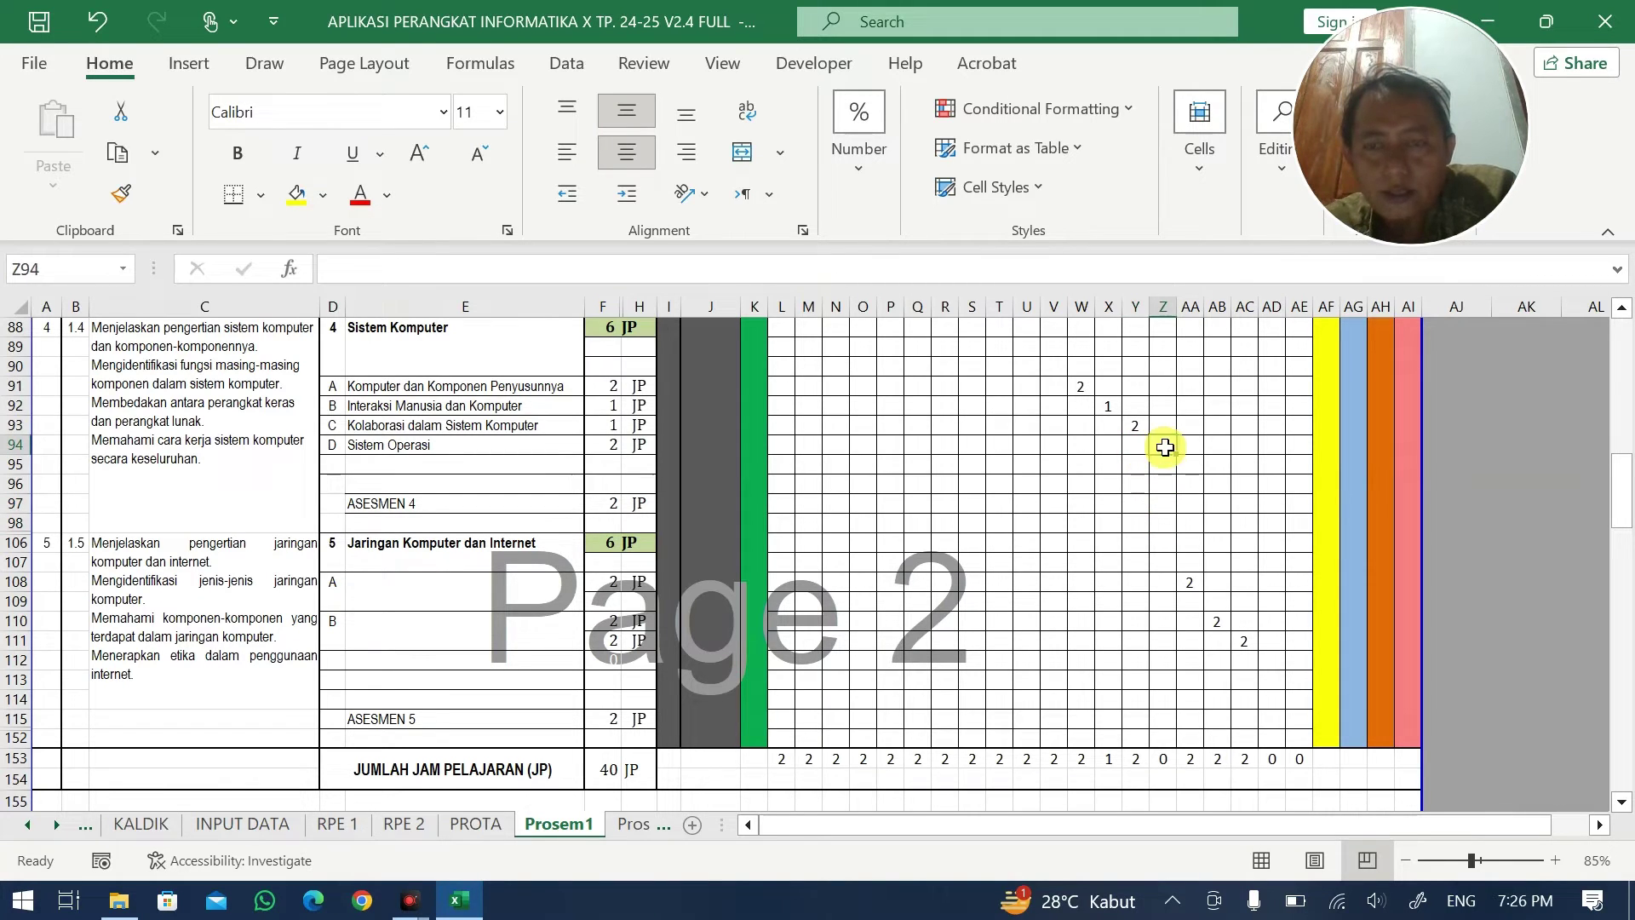
{"action": "type", "text": "2"}
- Clear the weekly JP entries in AA108:AD112 and enter 2 JP in AA97 for ASESMEN 4
{"action": "left_click_drag", "start_coordinate": [1188, 580], "coordinate": [1256, 654]}
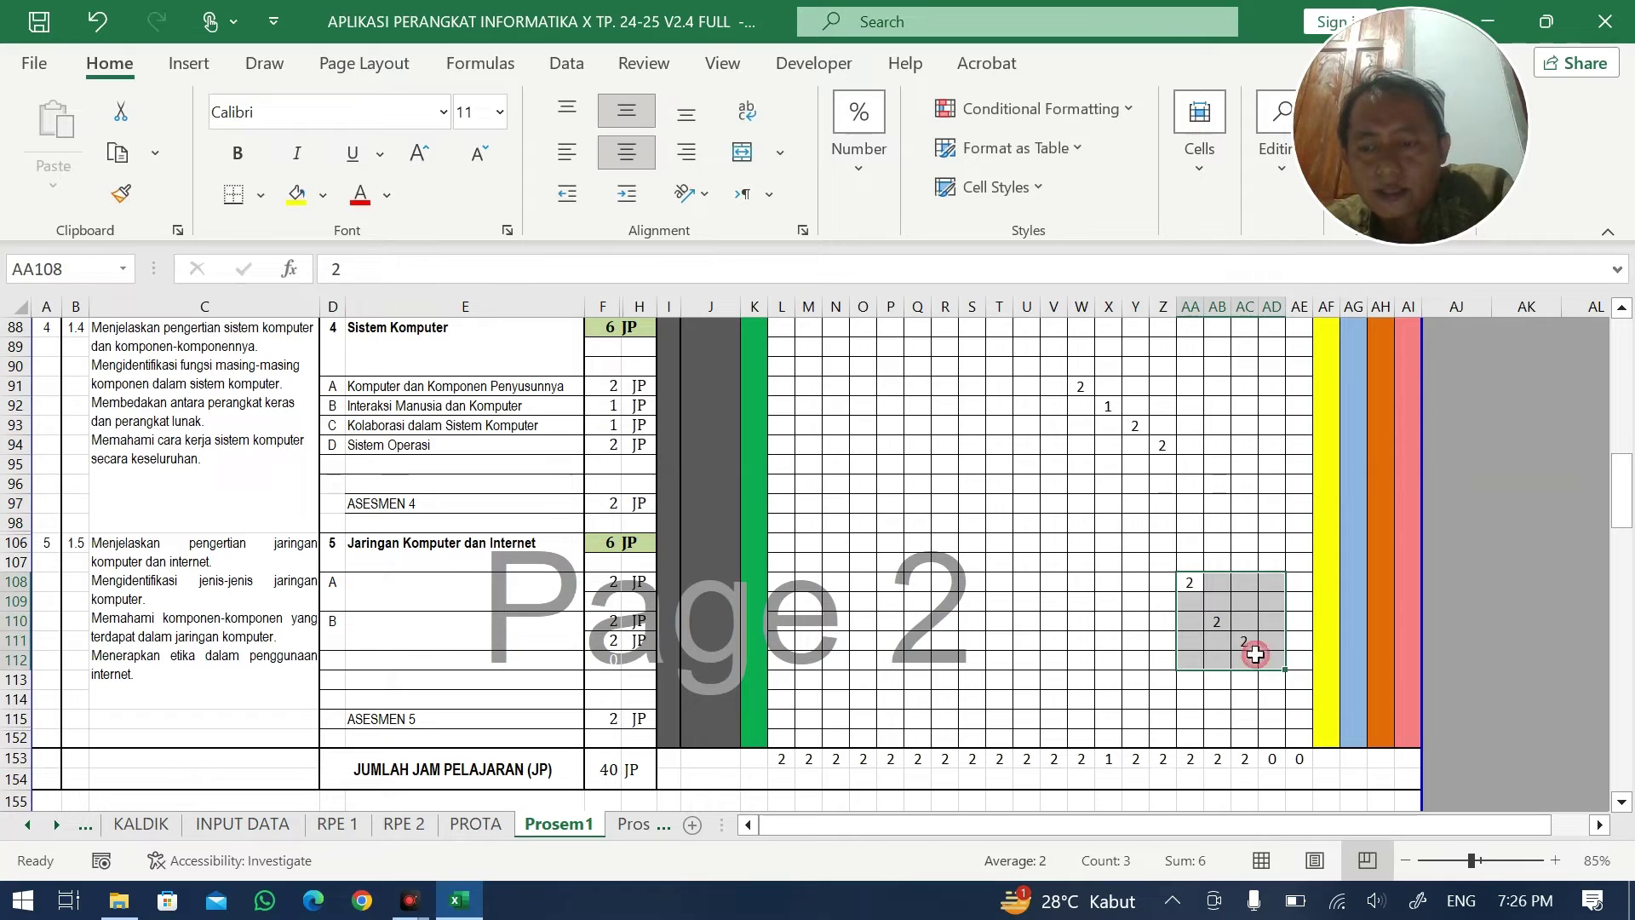
{"action": "key", "text": "Delete"}
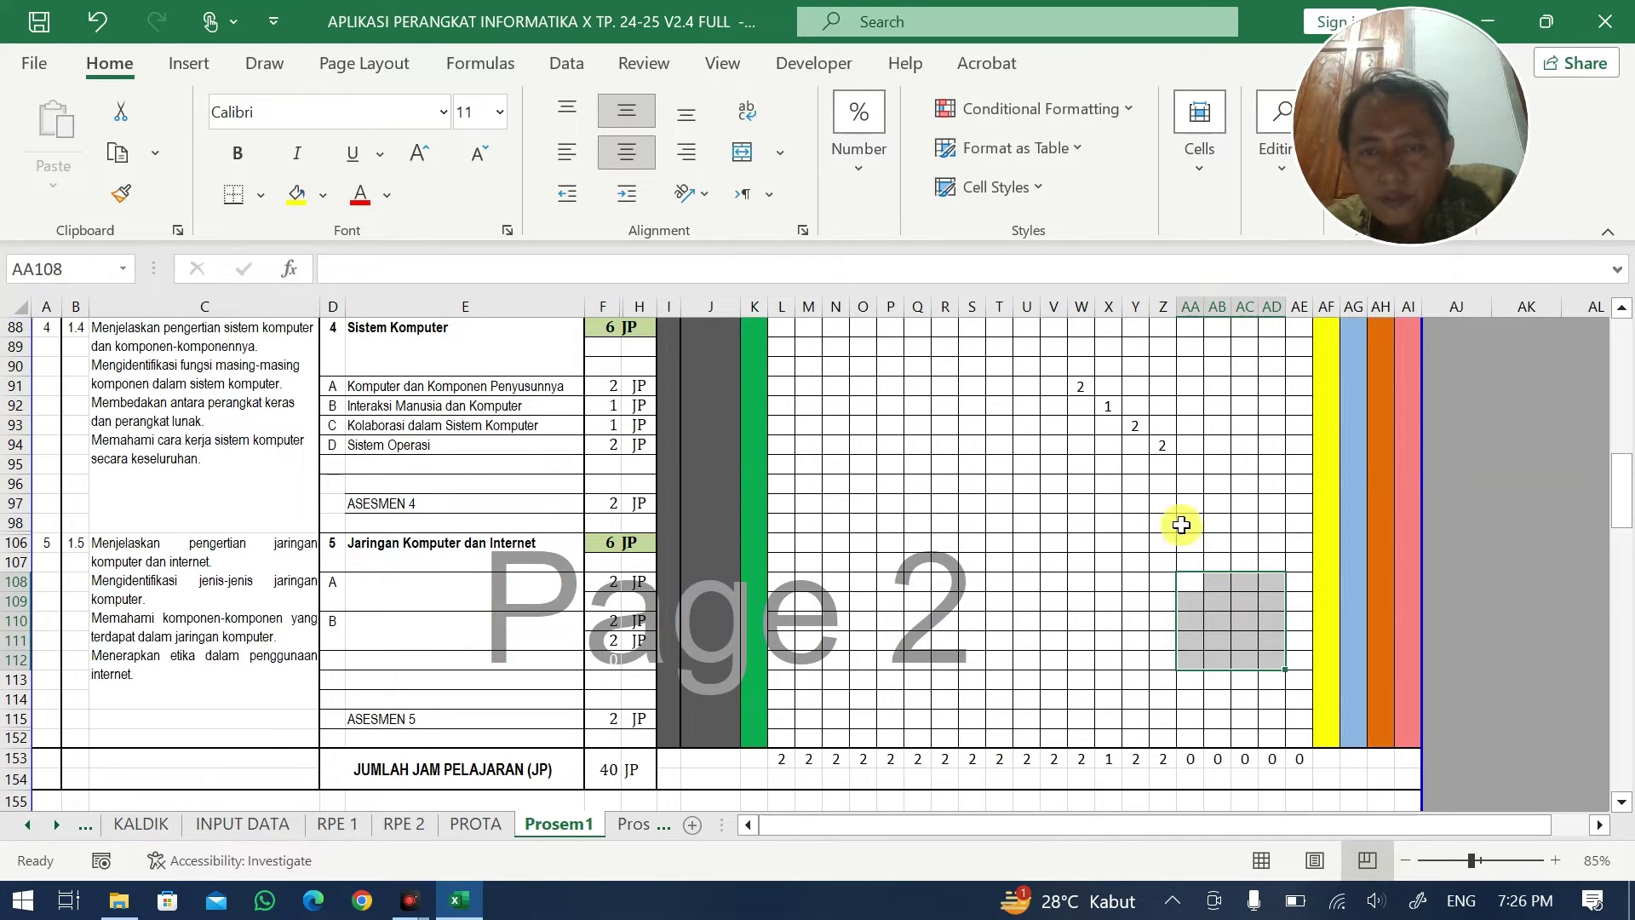
{"action": "left_click", "coordinate": [1194, 506]}
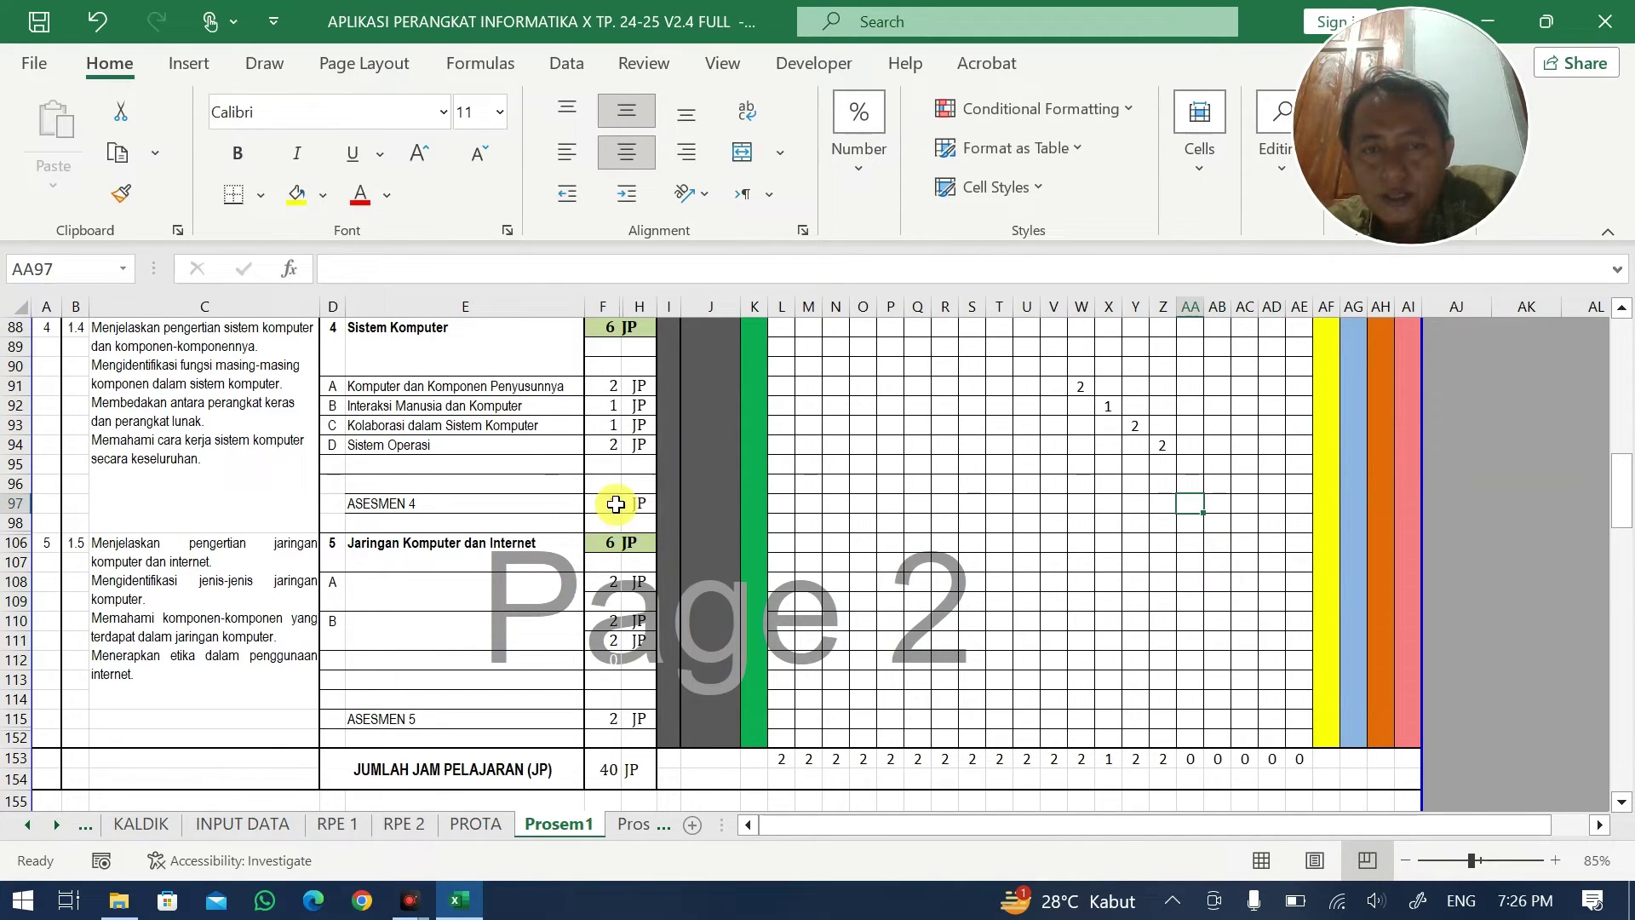
{"action": "type", "text": "2"}
- Distribute the Jaringan Komputer dan Internet hours by entering 2 JP each in AB108, AC110 and AD111
{"action": "left_click", "coordinate": [1200, 603]}
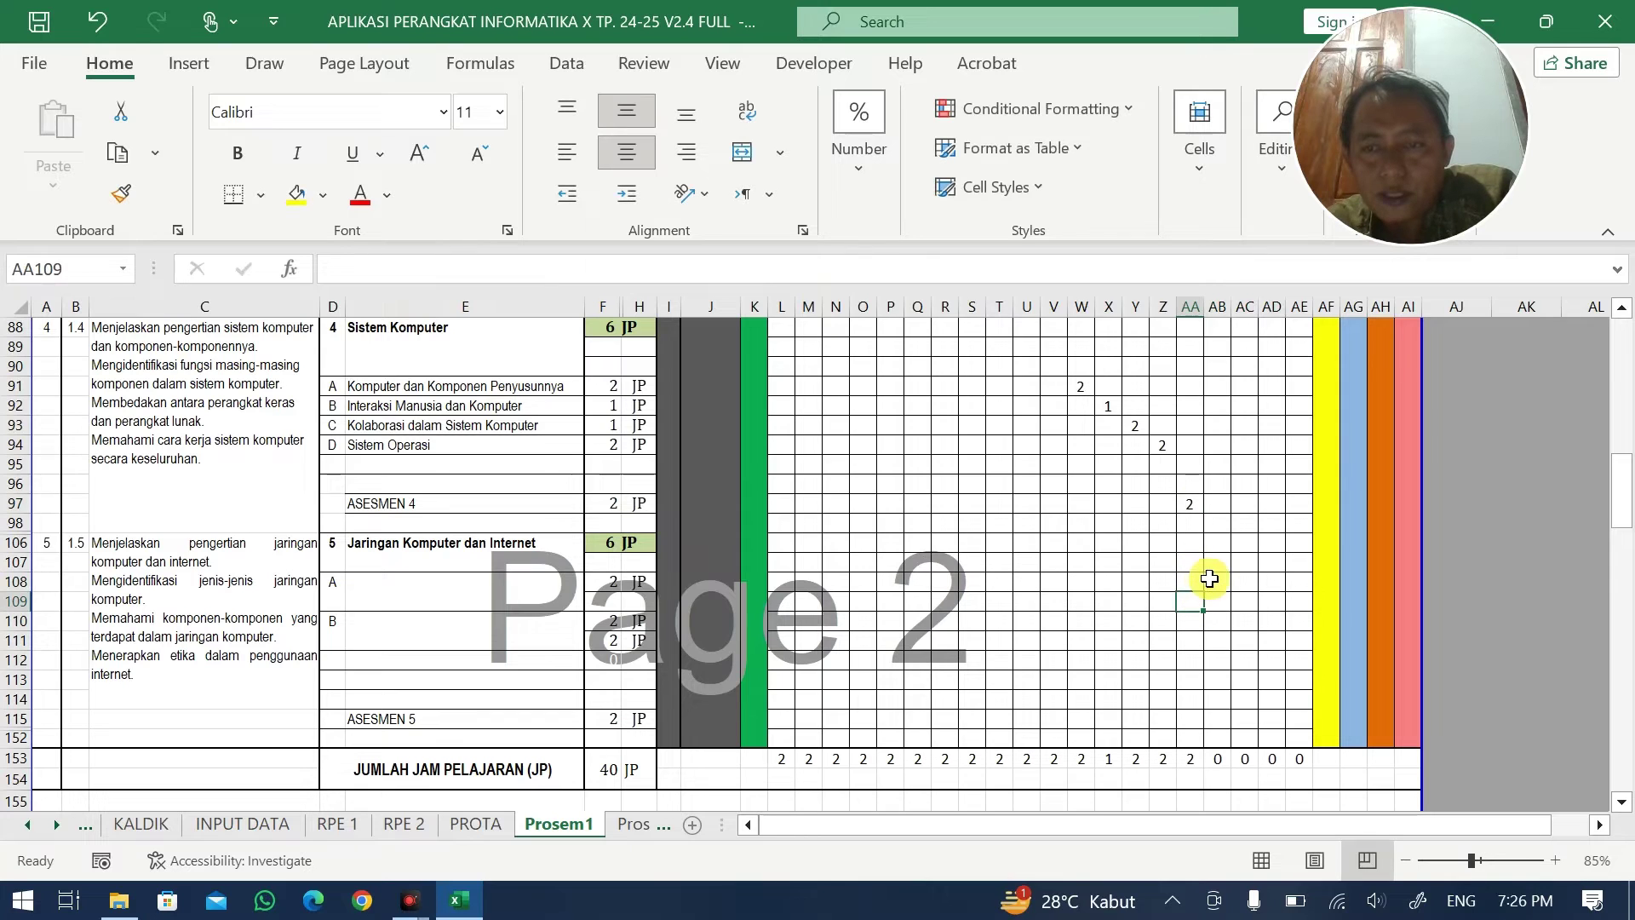
{"action": "left_click", "coordinate": [1215, 582]}
{"action": "type", "text": "2"}
{"action": "left_click", "coordinate": [1244, 605]}
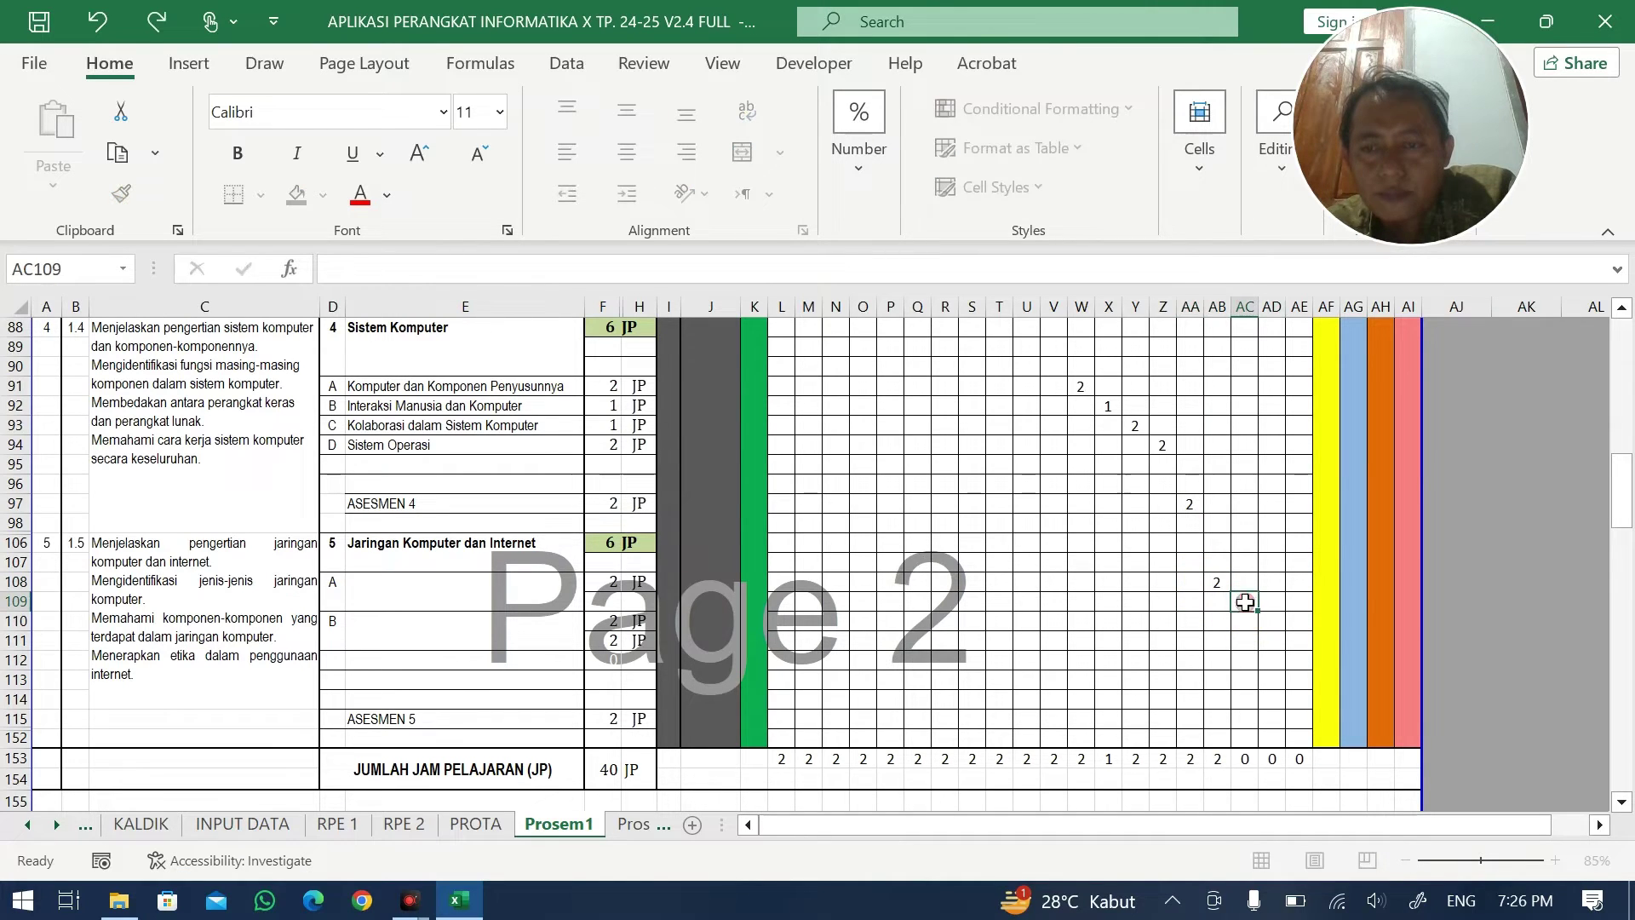
{"action": "left_click", "coordinate": [1246, 626]}
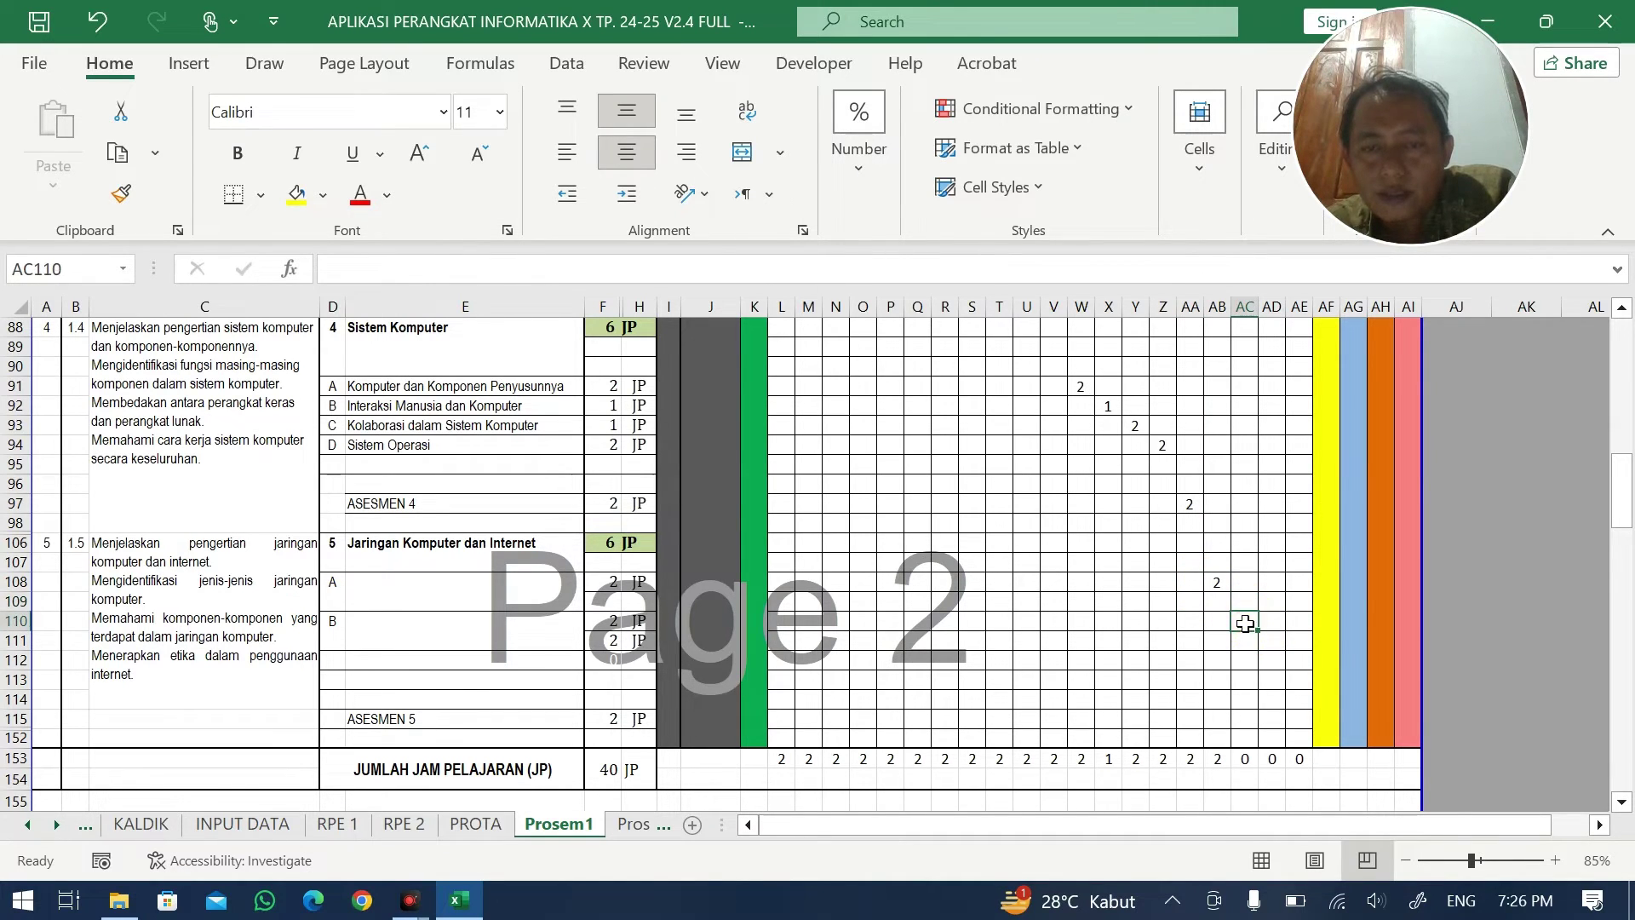
{"action": "type", "text": "2"}
{"action": "left_click", "coordinate": [1273, 654]}
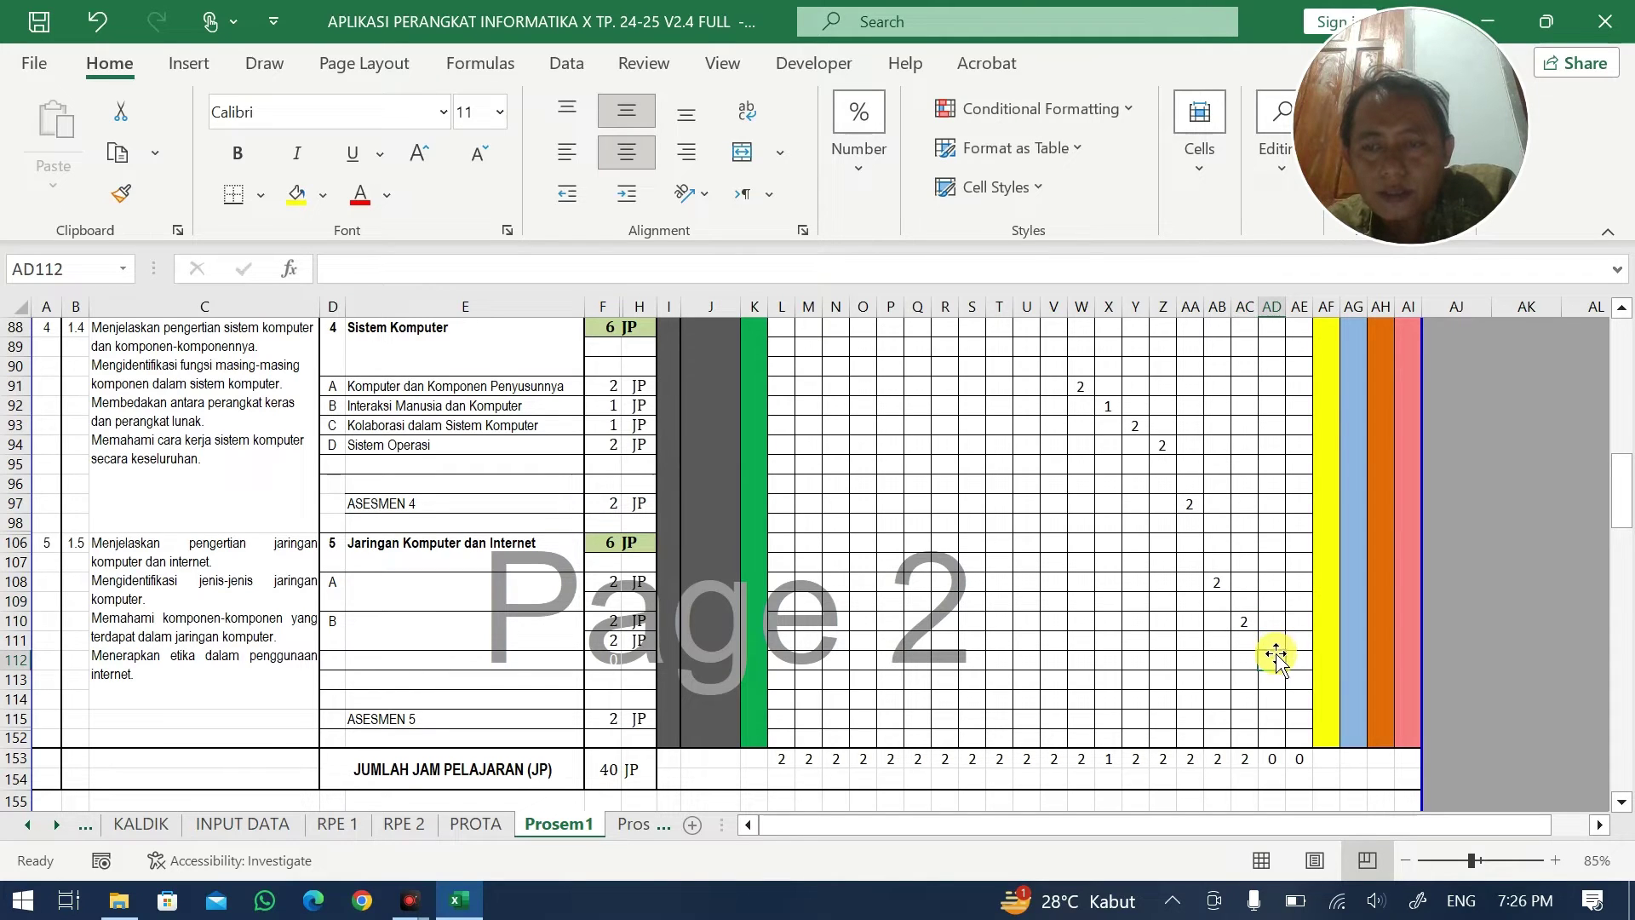
{"action": "left_click", "coordinate": [1271, 639]}
{"action": "type", "text": "2"}
- Enter 2 JP in AE115 for ASESMEN 5 and check the weekly totals in L153:AE153
{"action": "left_click", "coordinate": [1278, 720]}
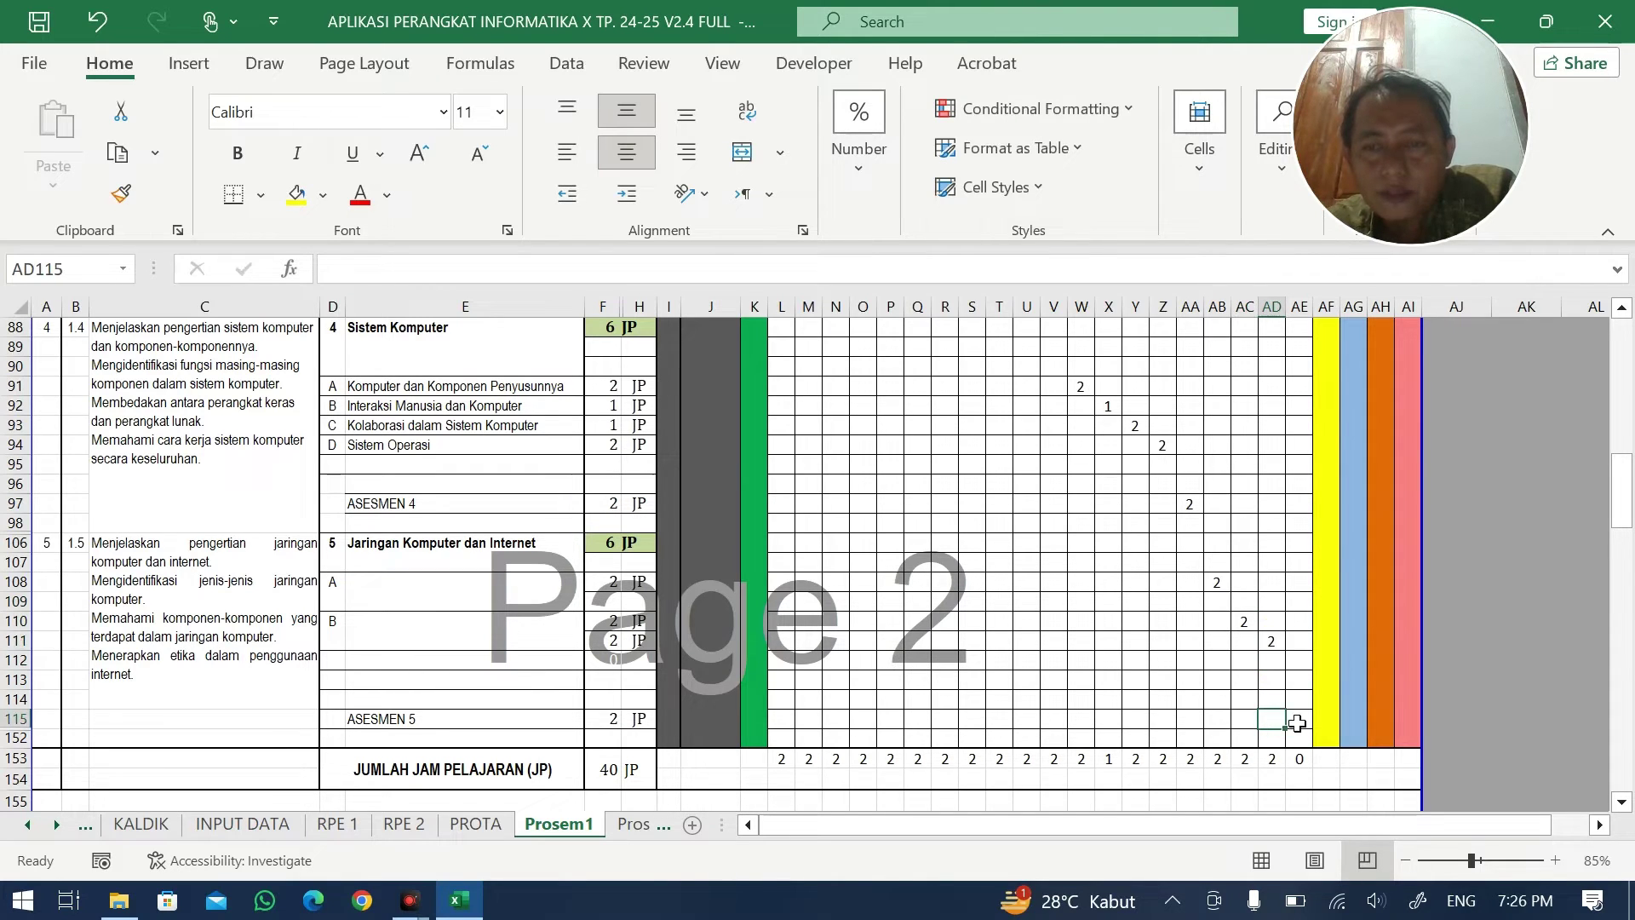
{"action": "left_click", "coordinate": [1299, 719]}
{"action": "type", "text": "2"}
{"action": "left_click", "coordinate": [1218, 661]}
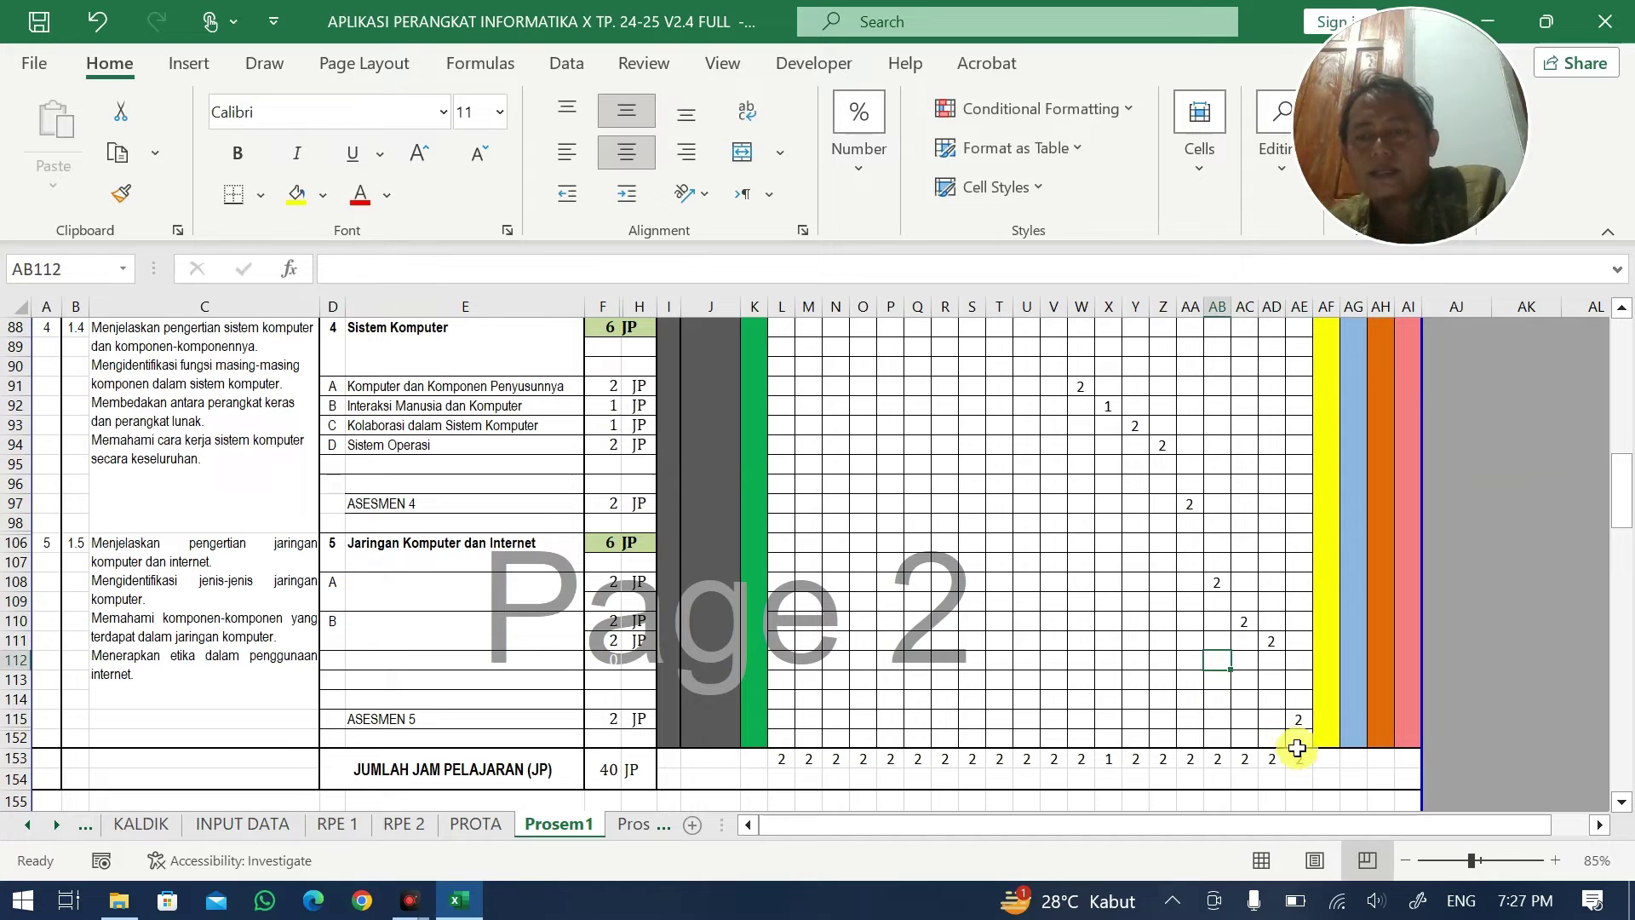
{"action": "left_click_drag", "start_coordinate": [1303, 765], "coordinate": [782, 771]}
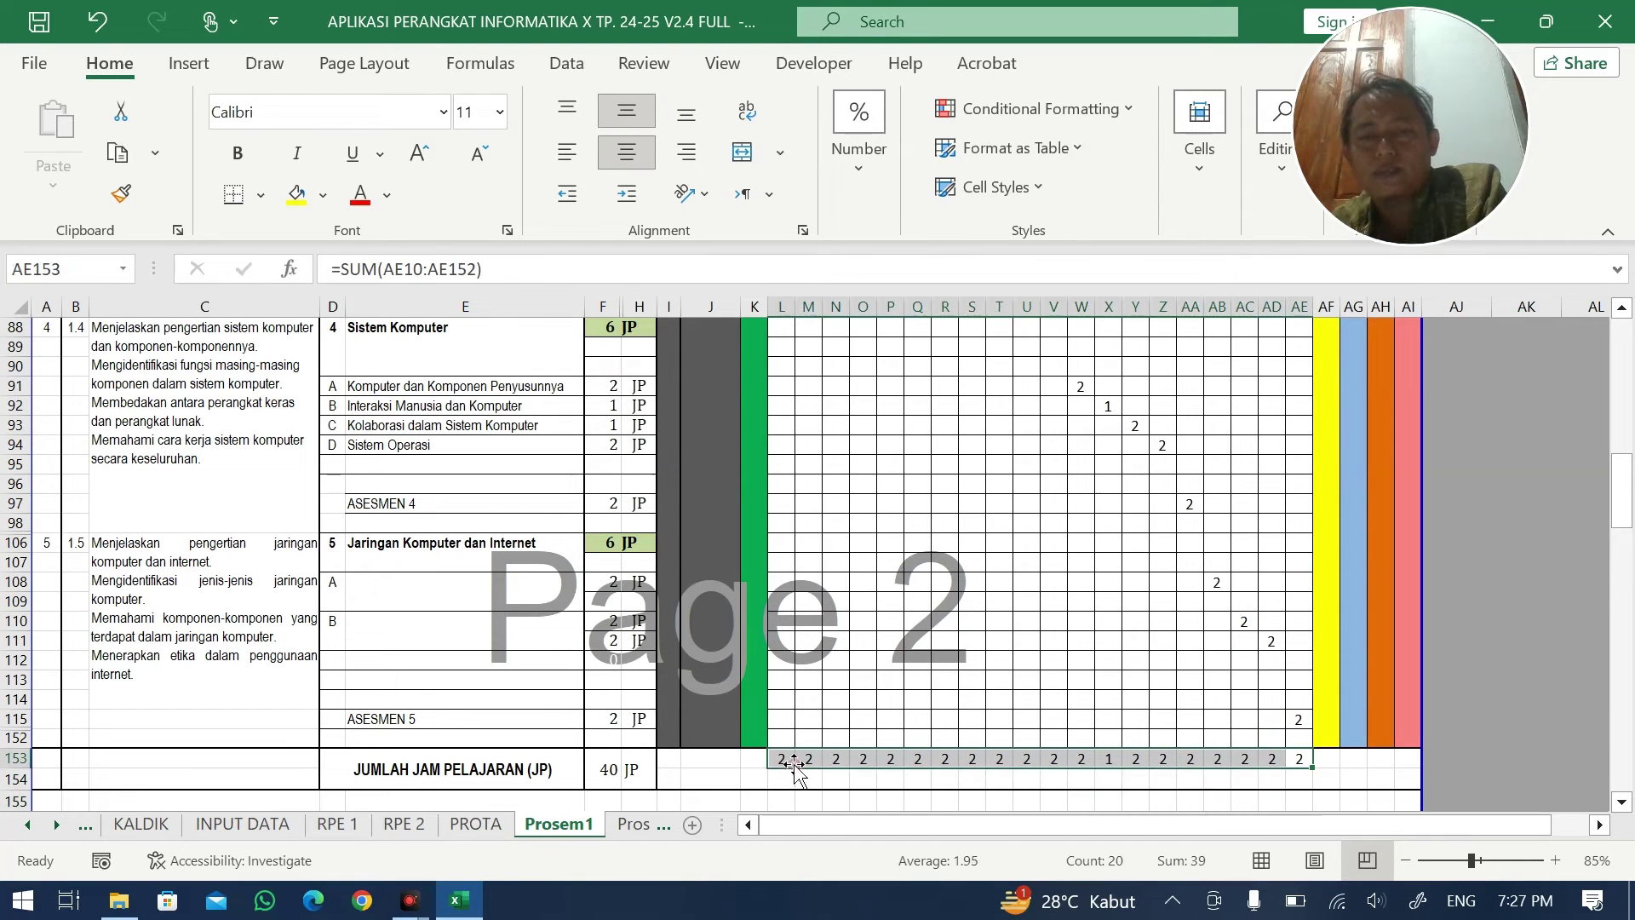
- Open the Prosem2 sheet and clear the weekly JP entries in I11:Q33
{"action": "scroll", "coordinate": [777, 637], "scroll_direction": "up", "scroll_amount": 8}
{"action": "scroll", "coordinate": [777, 637], "scroll_direction": "up", "scroll_amount": 7}
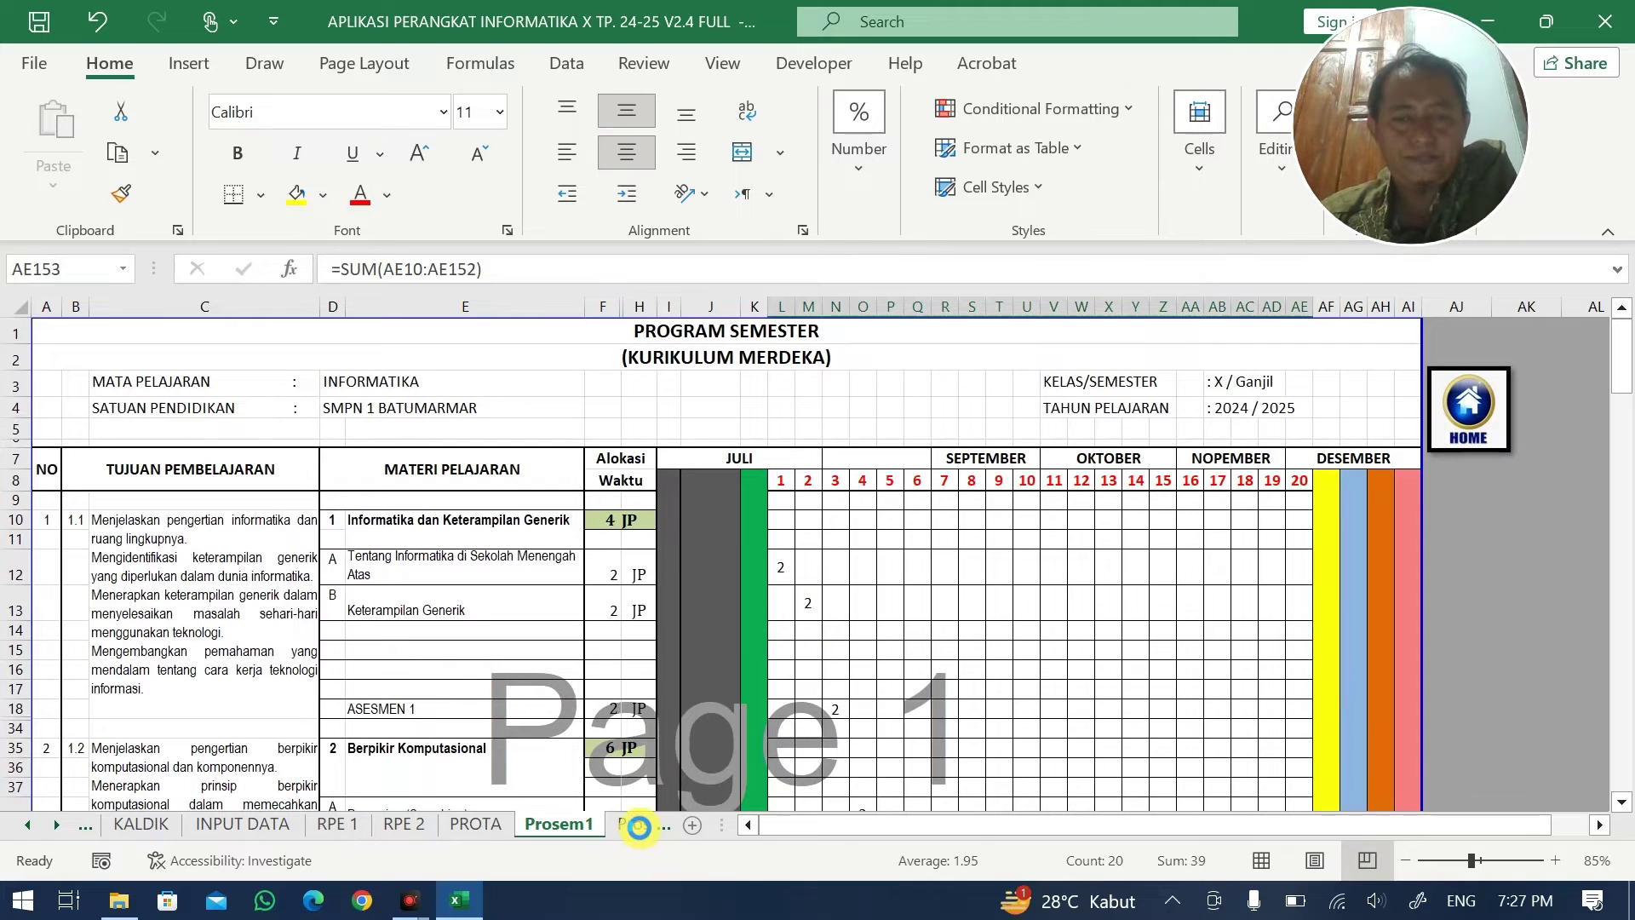
{"action": "left_click", "coordinate": [637, 824]}
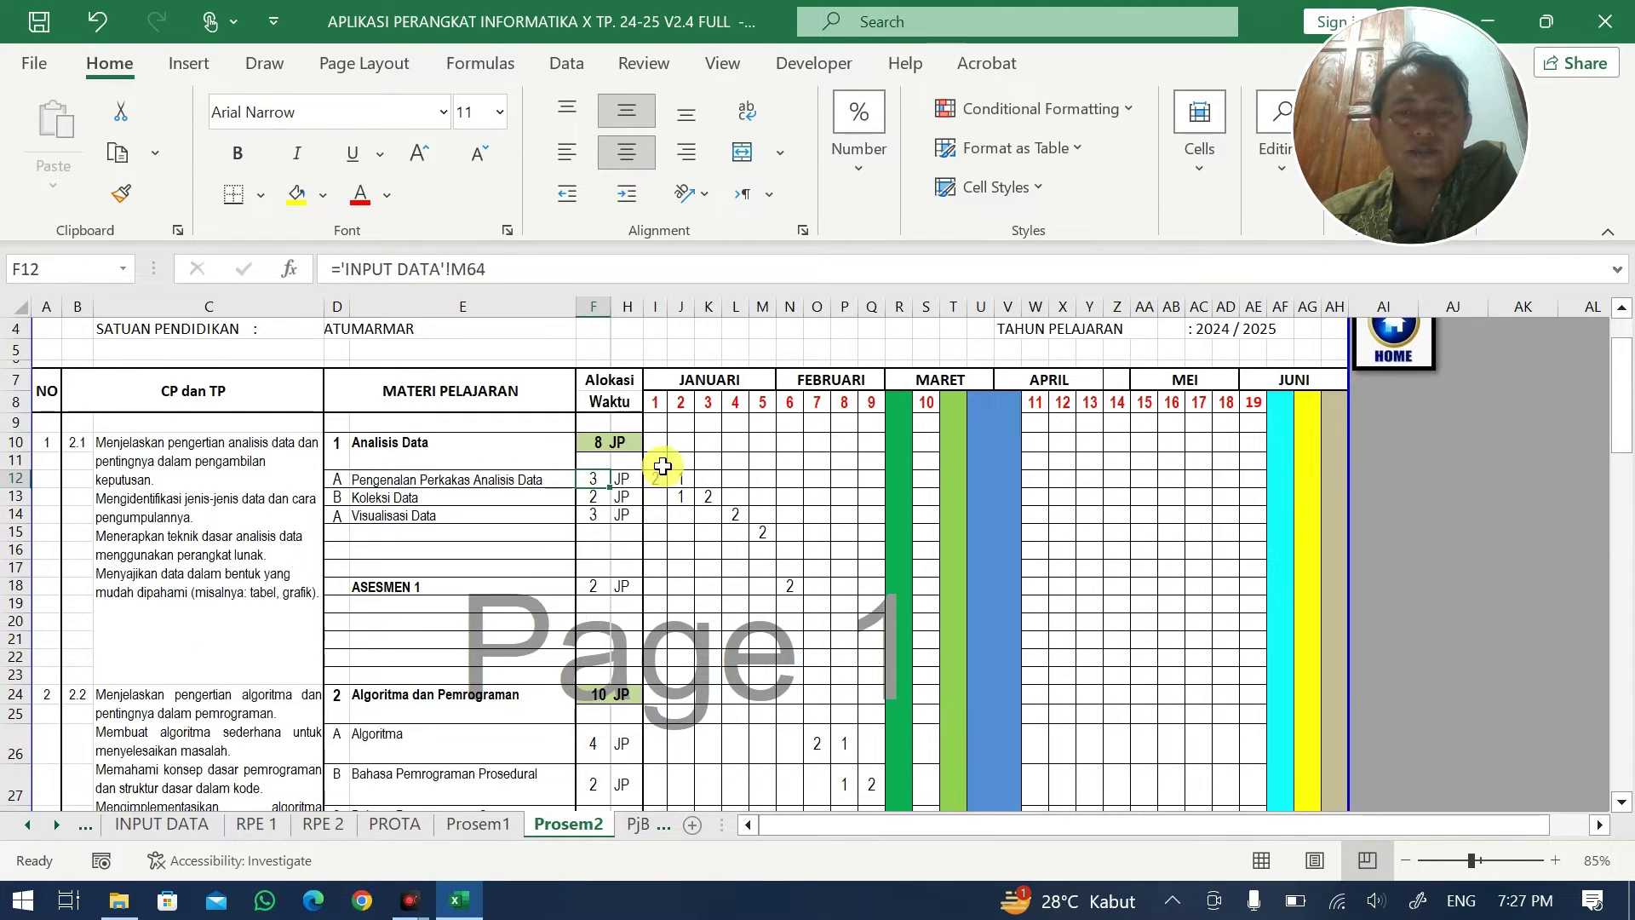
{"action": "left_click_drag", "start_coordinate": [655, 461], "coordinate": [763, 621]}
{"action": "left_click_drag", "start_coordinate": [820, 761], "coordinate": [880, 778]}
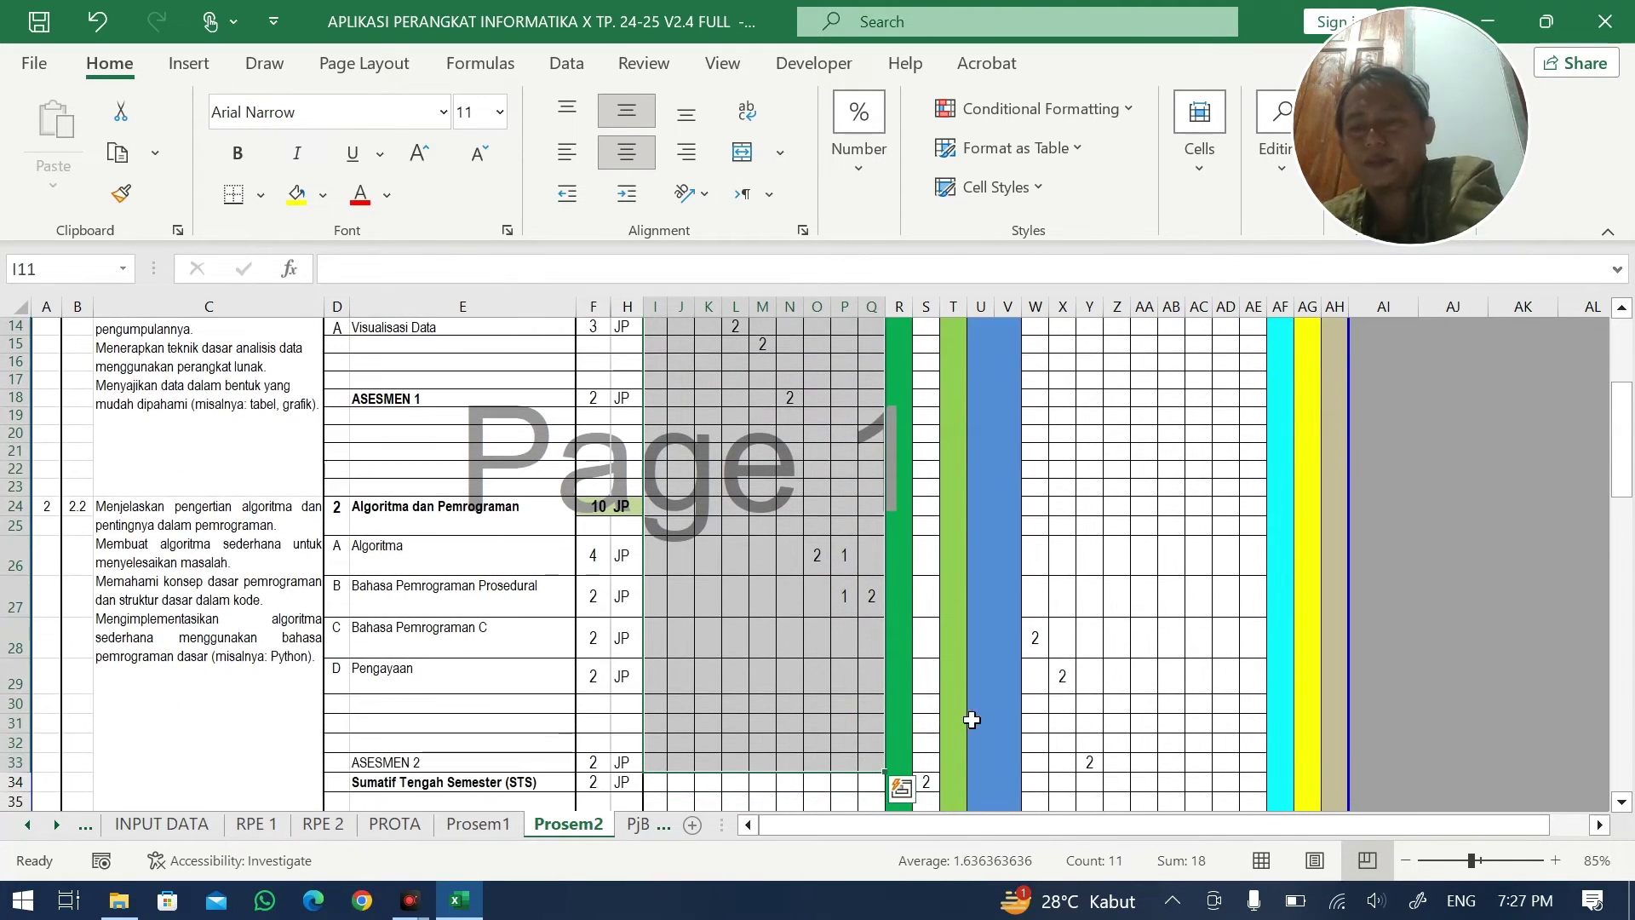
{"action": "scroll", "coordinate": [1017, 722], "scroll_direction": "up", "scroll_amount": 4}
{"action": "scroll", "coordinate": [1018, 722], "scroll_direction": "down", "scroll_amount": 10}
{"action": "scroll", "coordinate": [1071, 421], "scroll_direction": "up", "scroll_amount": 2}
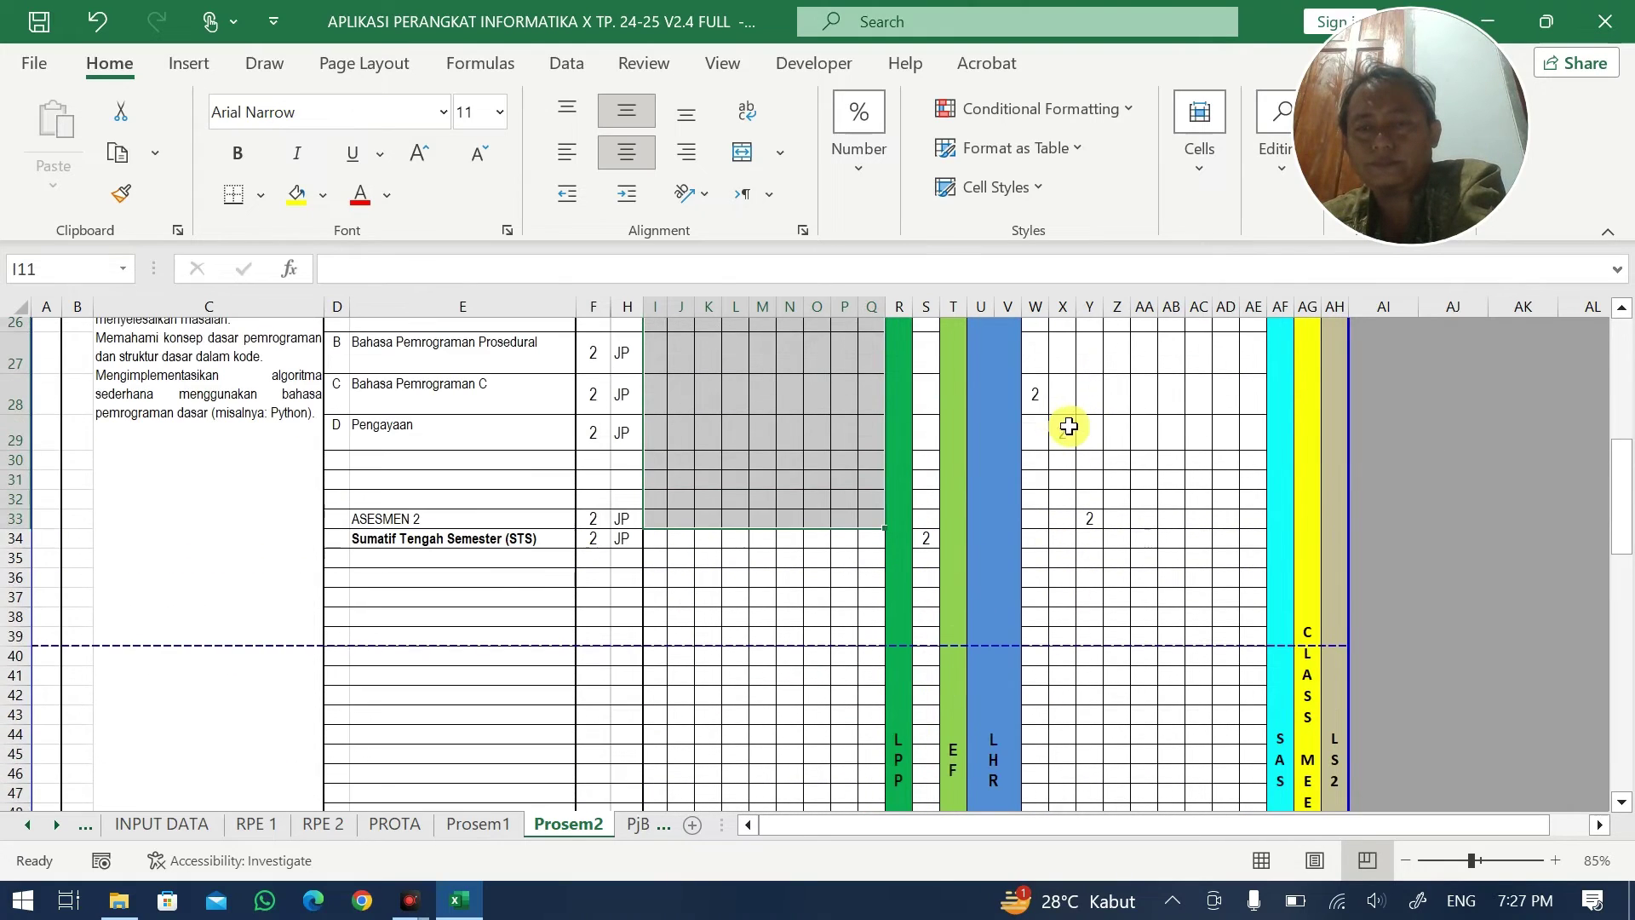
- Clear the weekly JP entries in columns W to AE from the Bahasa Pemrograman C row 28 downward
{"action": "left_click_drag", "start_coordinate": [1034, 395], "coordinate": [1062, 460]}
{"action": "left_click_drag", "start_coordinate": [1134, 574], "coordinate": [1254, 753]}
{"action": "key", "text": "Delete"}
{"action": "scroll", "coordinate": [405, 635], "scroll_direction": "up", "scroll_amount": 5}
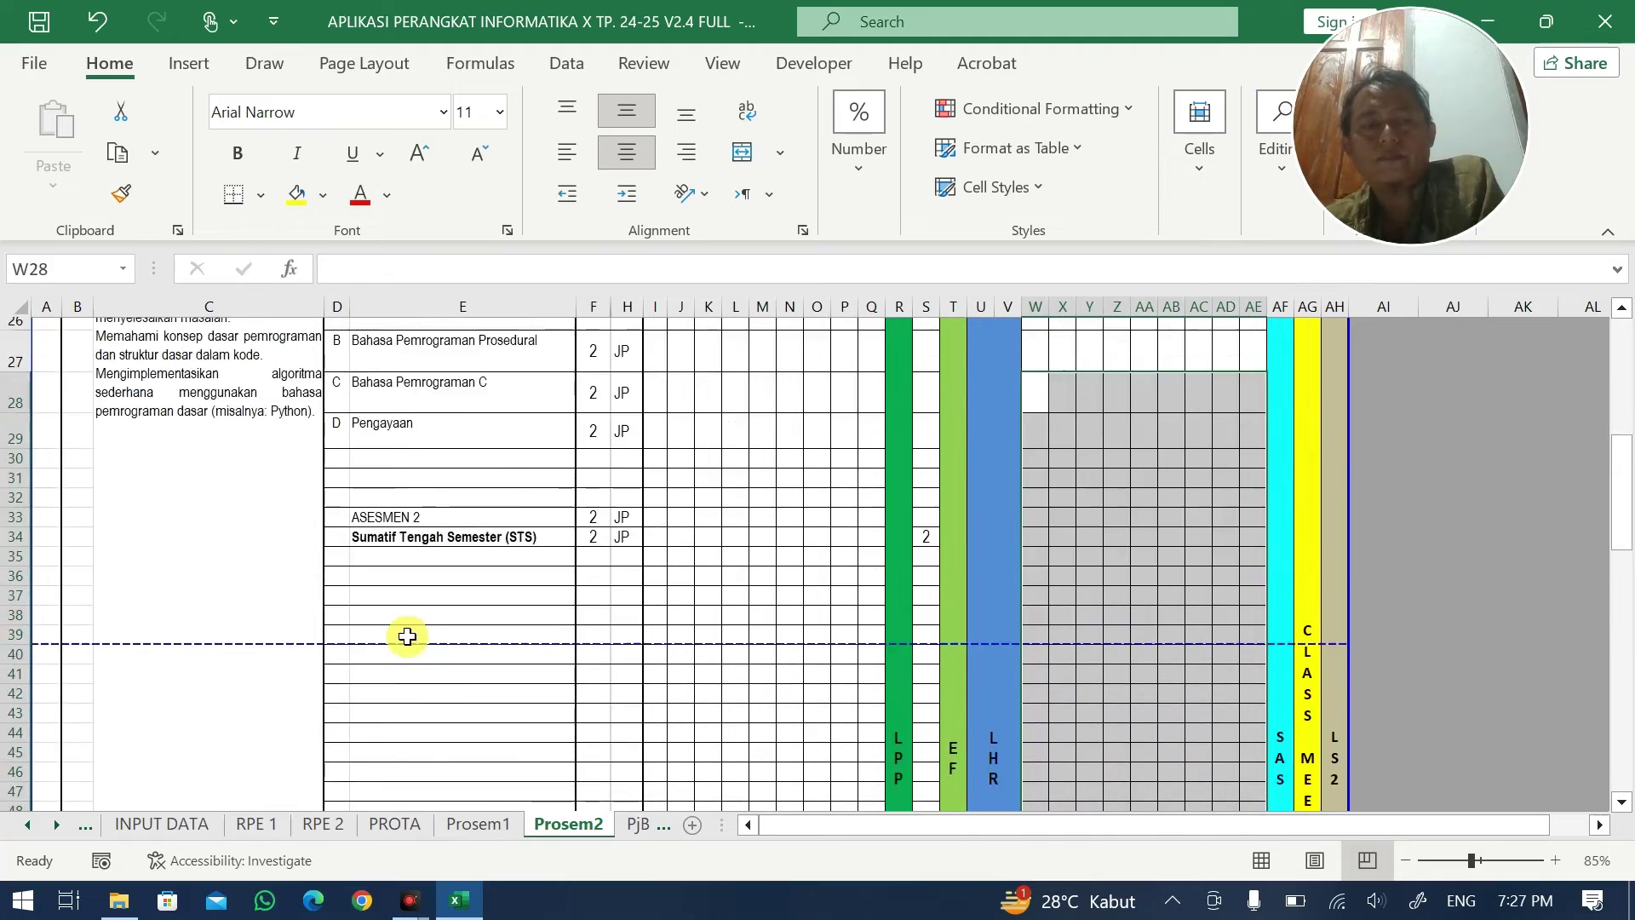
- Unhide the hidden rows between rows 10 and 143 on the Prosem2 sheet
{"action": "scroll", "coordinate": [407, 637], "scroll_direction": "down", "scroll_amount": 6}
{"action": "scroll", "coordinate": [407, 637], "scroll_direction": "down", "scroll_amount": 10}
{"action": "scroll", "coordinate": [113, 642], "scroll_direction": "up", "scroll_amount": 3}
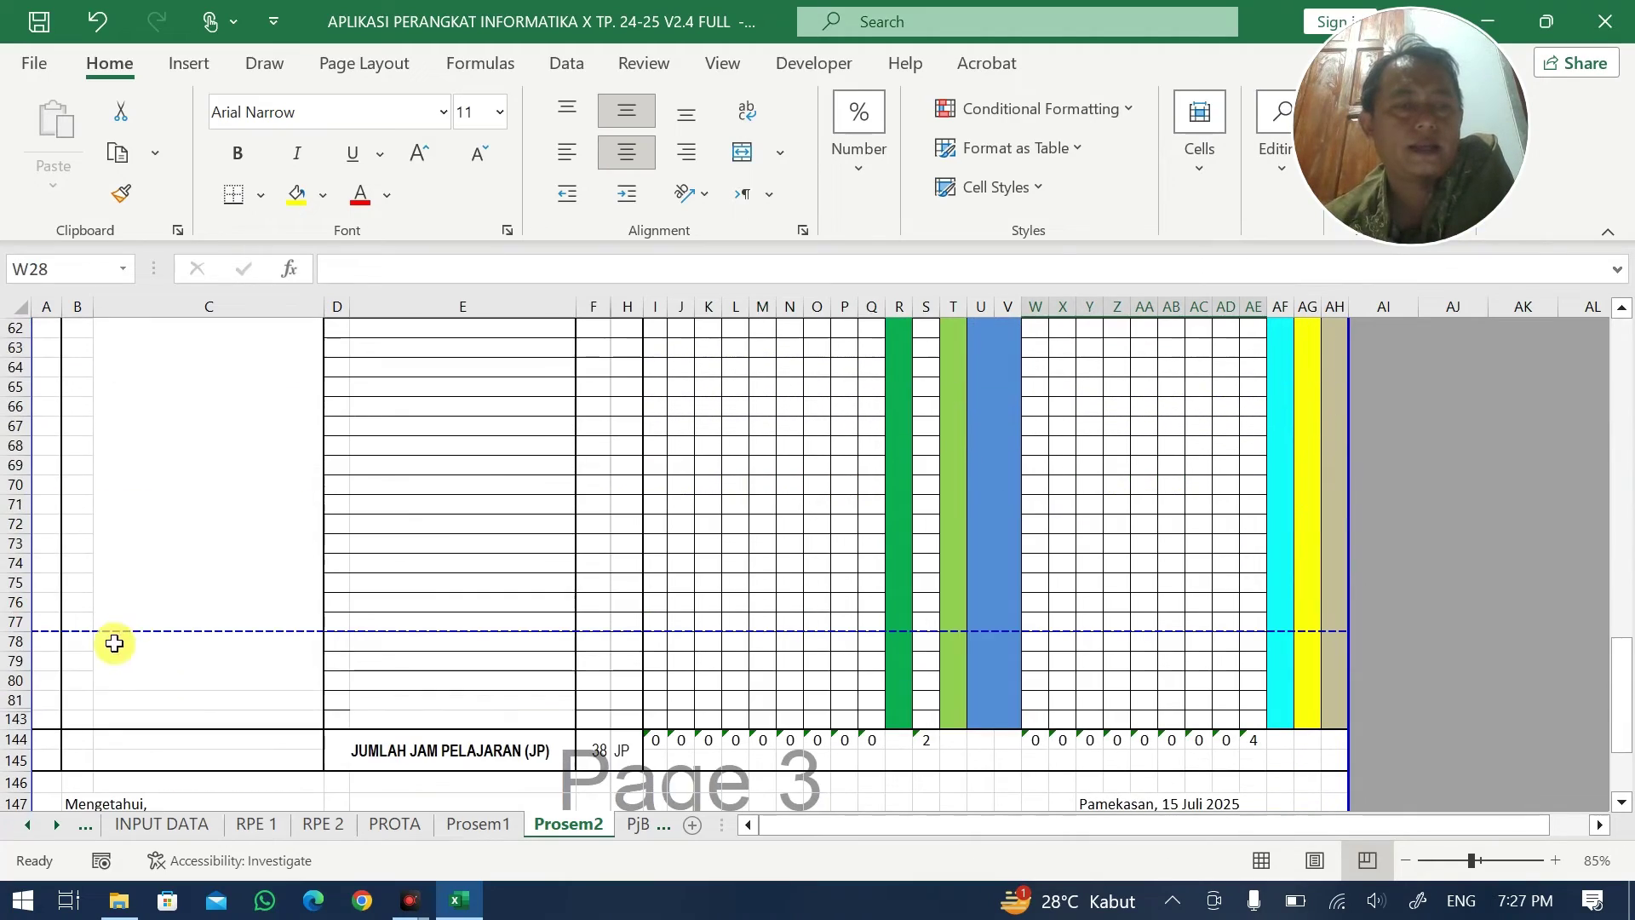
{"action": "left_click_drag", "start_coordinate": [6, 723], "coordinate": [4, 384]}
{"action": "right_click", "coordinate": [5, 384]}
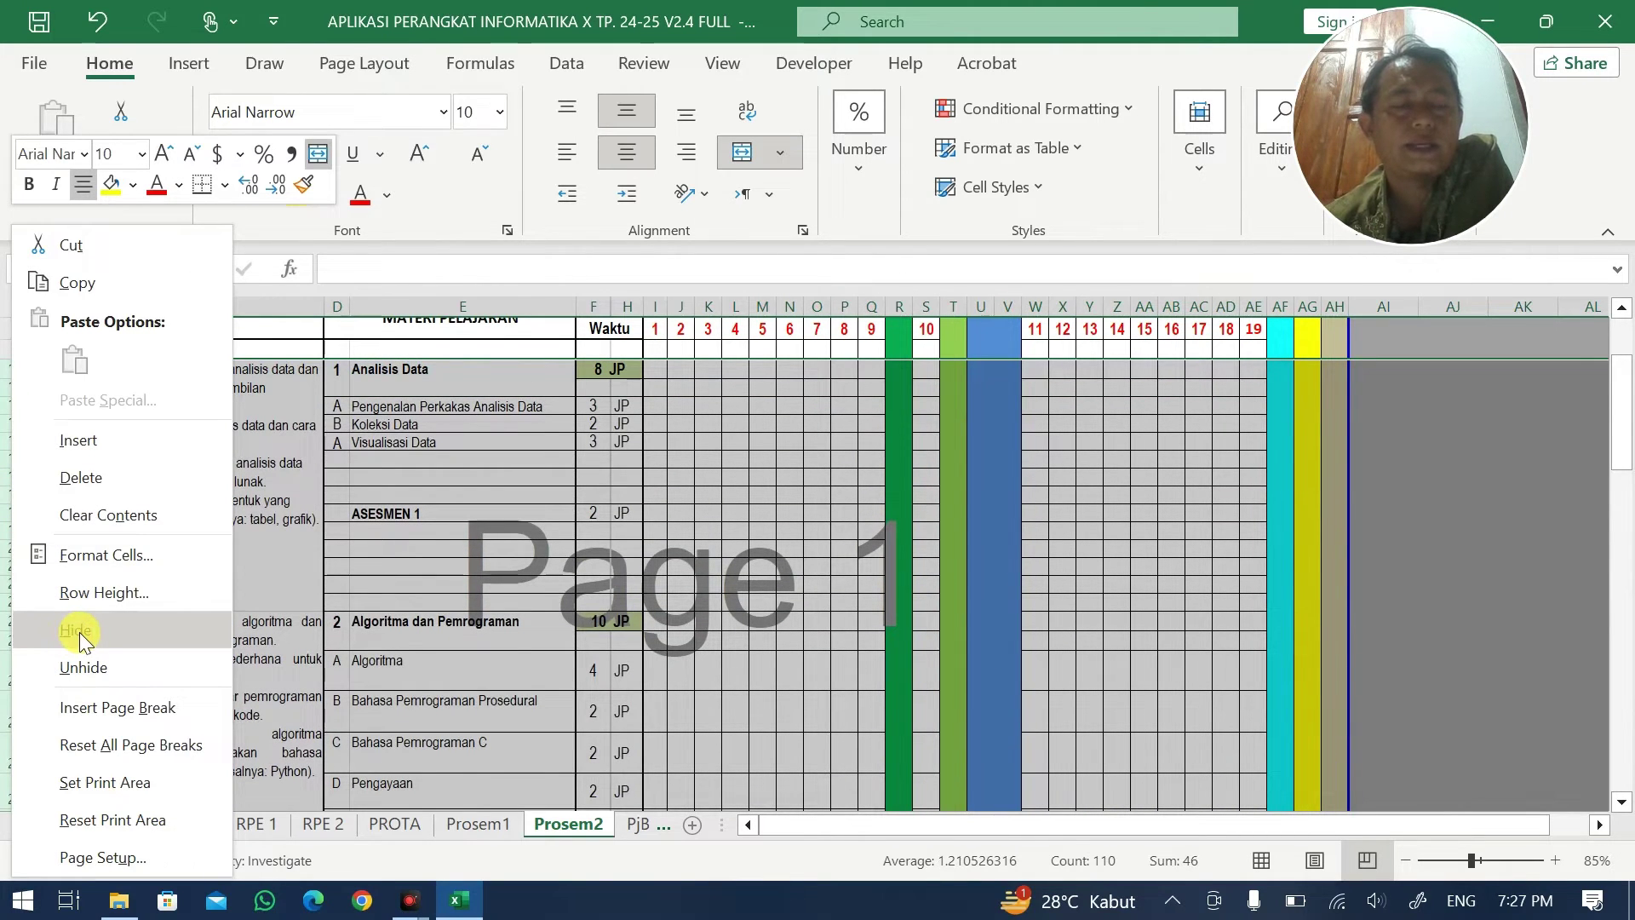
{"action": "left_click", "coordinate": [84, 668]}
{"action": "scroll", "coordinate": [116, 621], "scroll_direction": "down", "scroll_amount": 20}
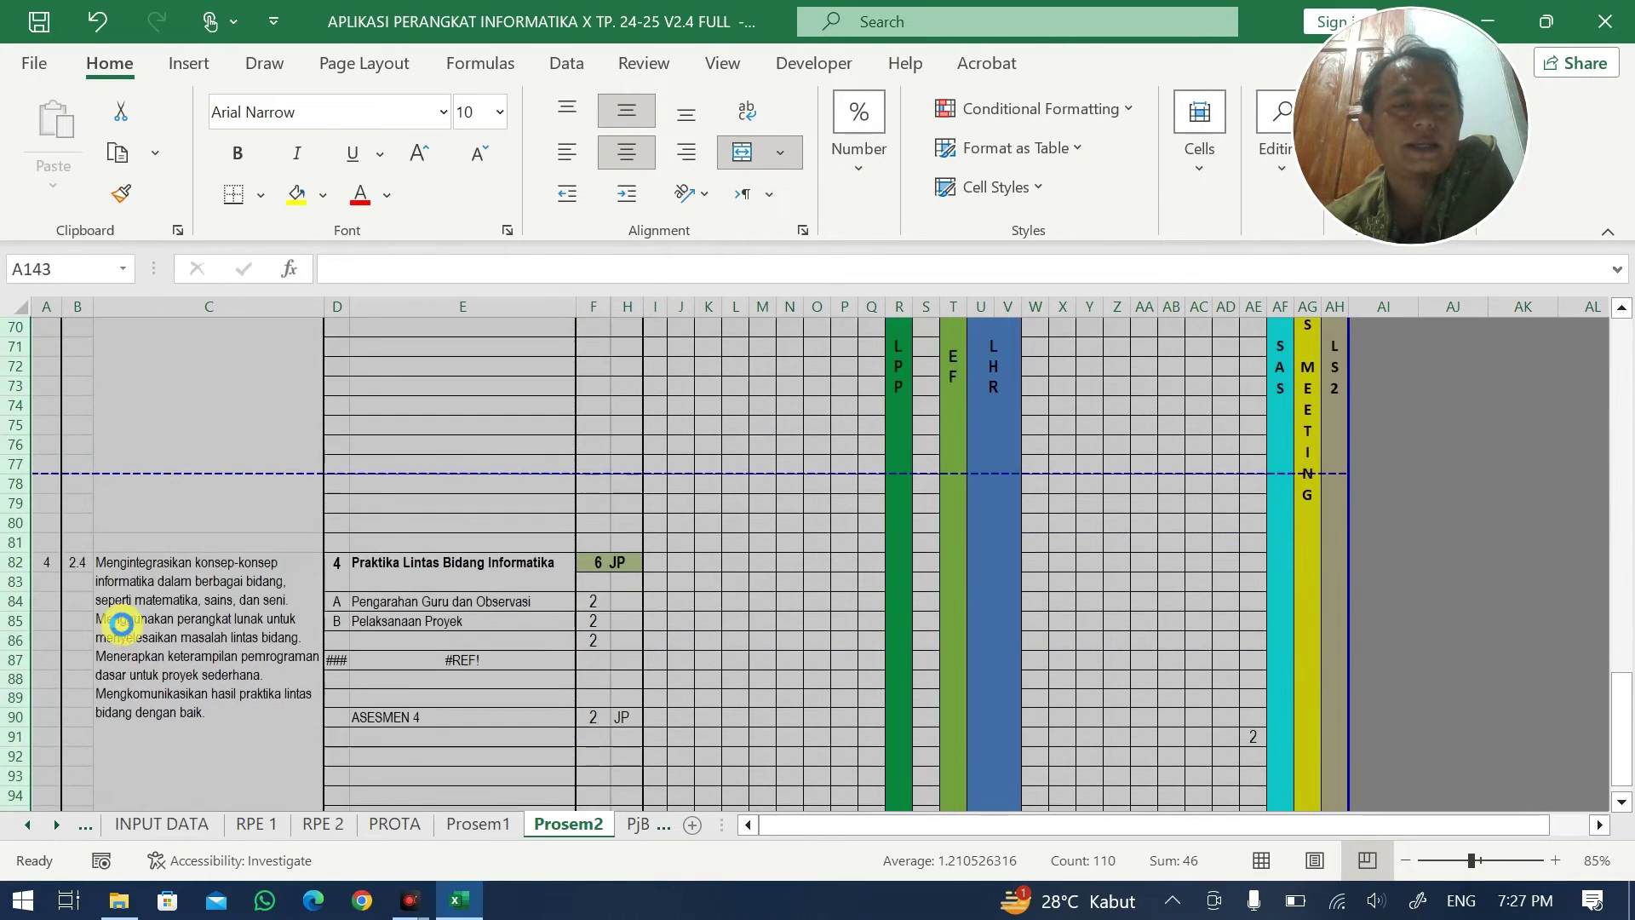
- Hide the unused rows 92 to 142 below ASESMEN 4
{"action": "scroll", "coordinate": [153, 606], "scroll_direction": "up", "scroll_amount": 8}
{"action": "scroll", "coordinate": [196, 588], "scroll_direction": "up", "scroll_amount": 3}
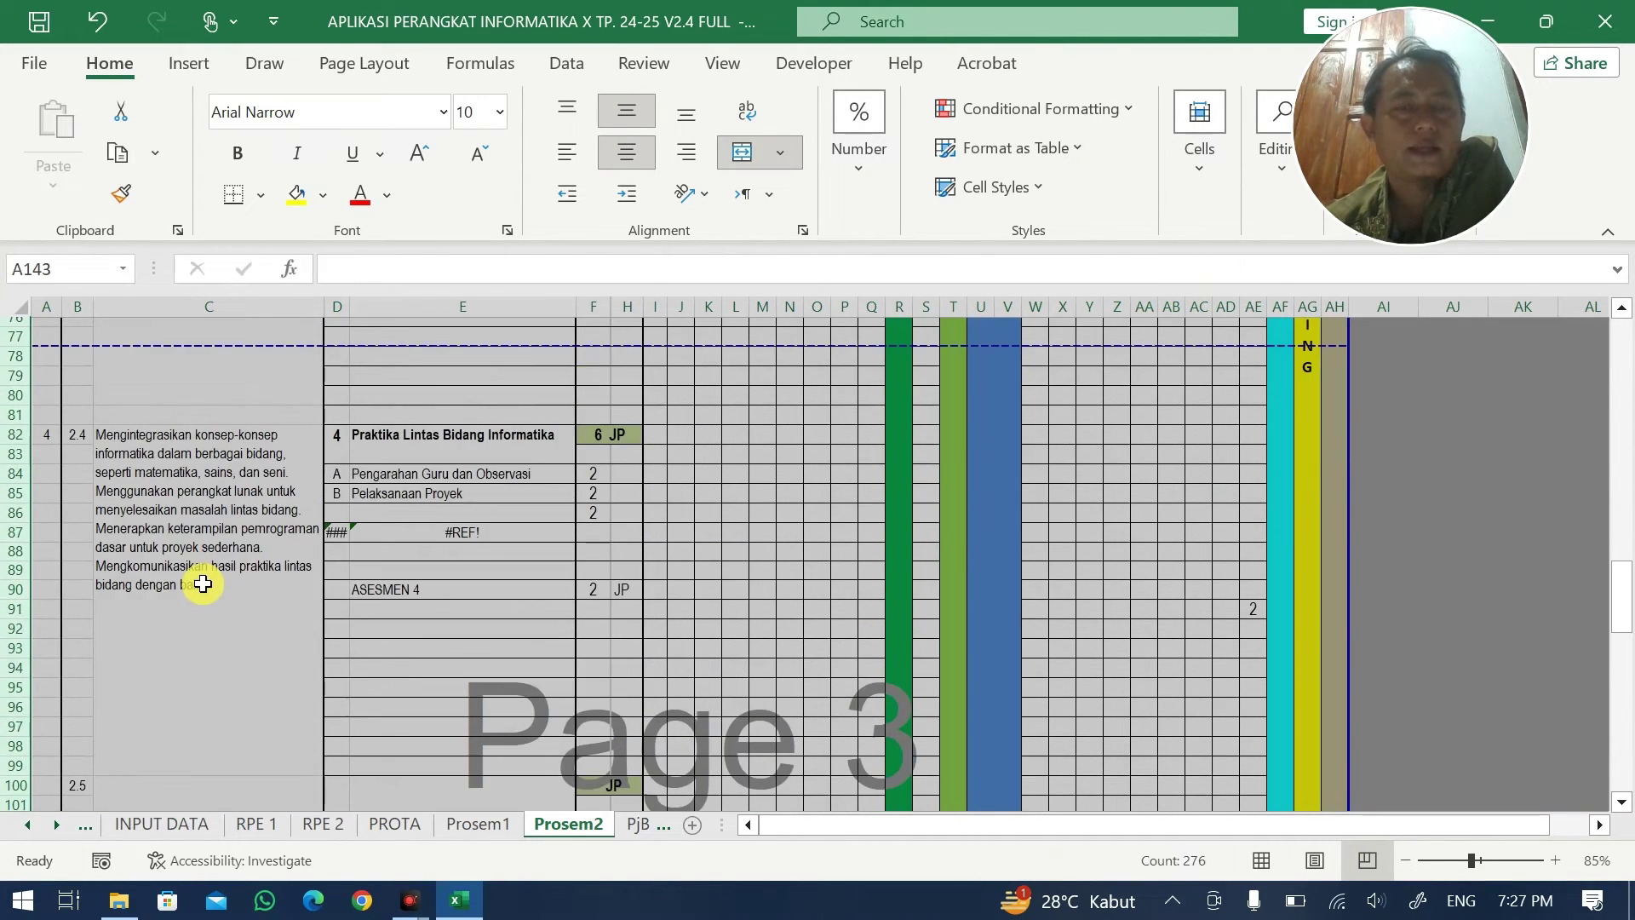
{"action": "scroll", "coordinate": [200, 586], "scroll_direction": "down", "scroll_amount": 15}
{"action": "scroll", "coordinate": [207, 583], "scroll_direction": "down", "scroll_amount": 2}
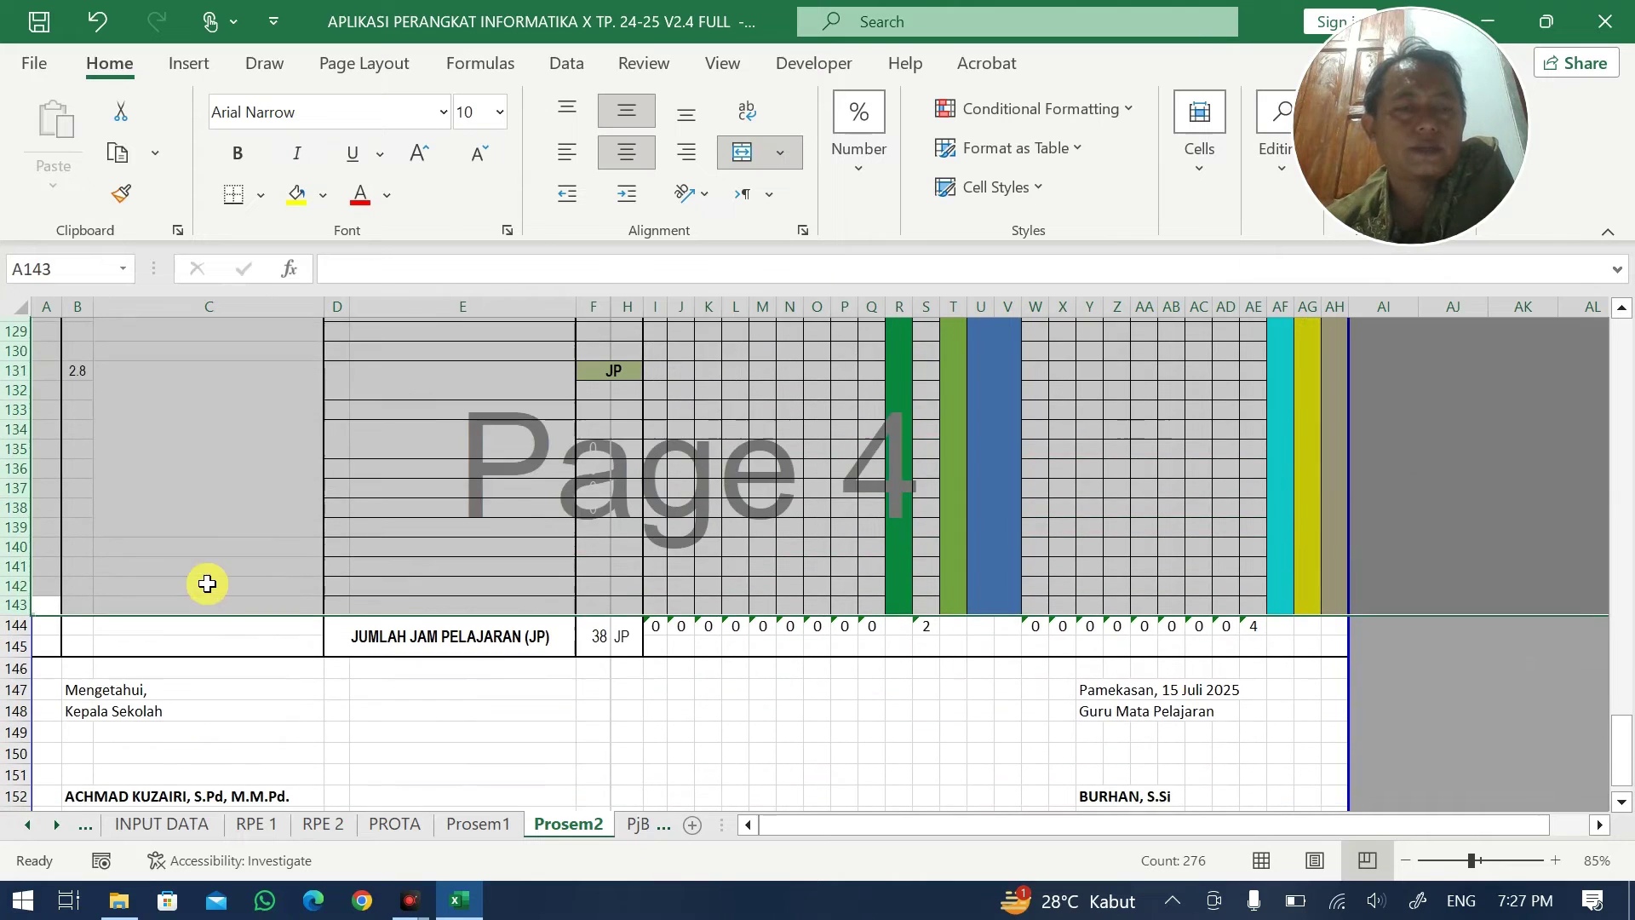
{"action": "left_click", "coordinate": [207, 586]}
{"action": "left_click_drag", "start_coordinate": [28, 586], "coordinate": [10, 424]}
{"action": "right_click", "coordinate": [10, 424]}
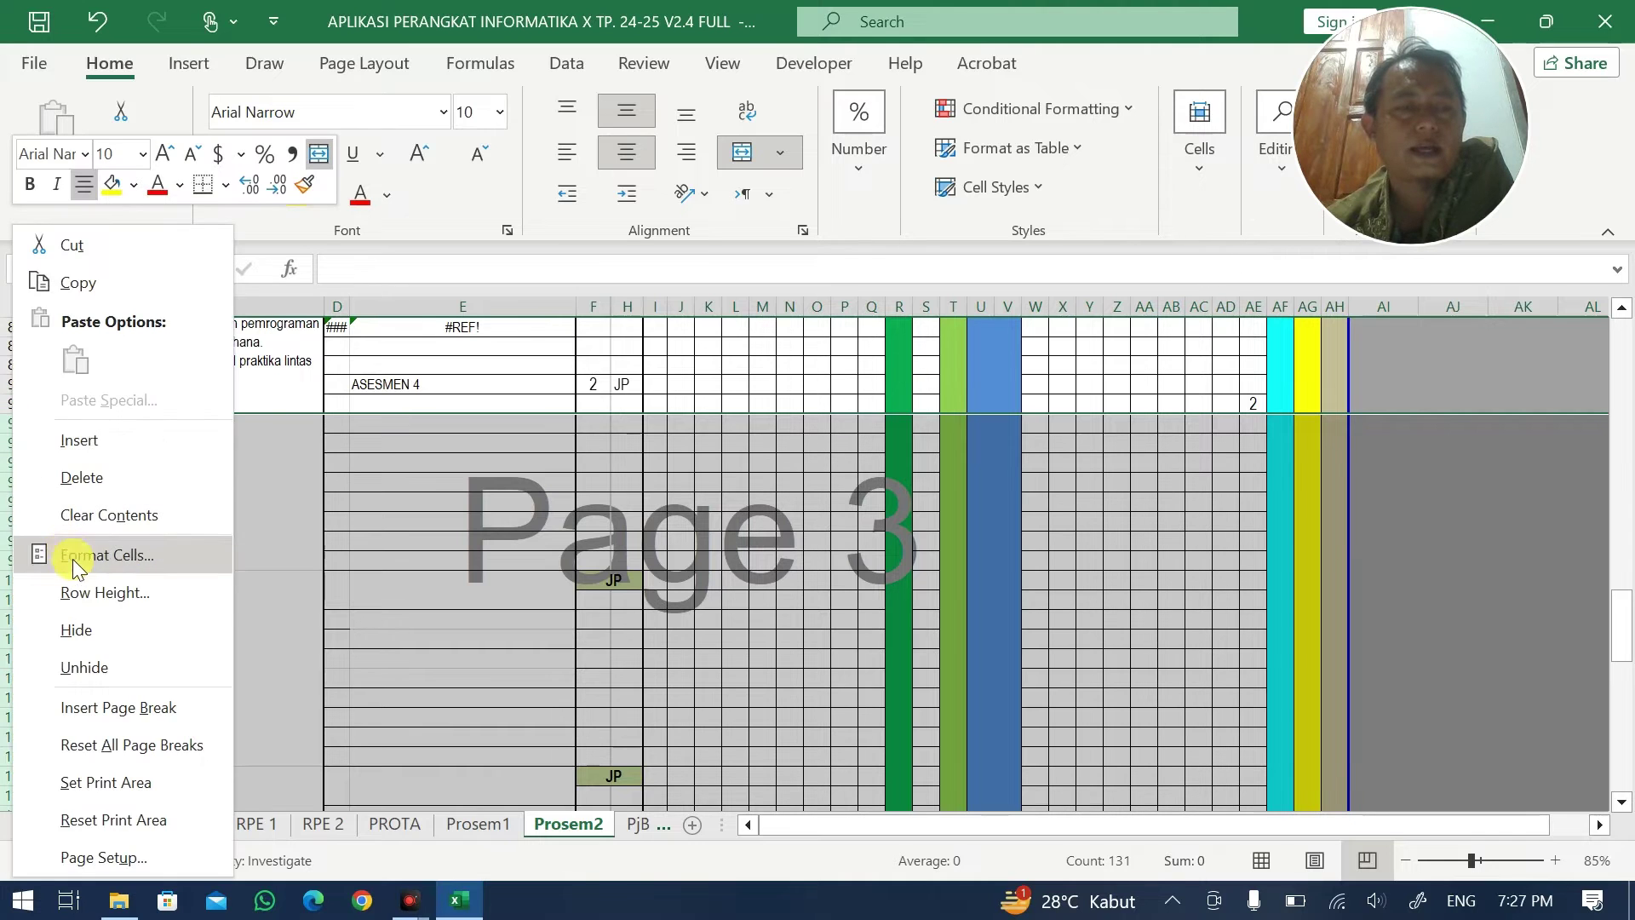
{"action": "left_click", "coordinate": [89, 627]}
- Hide the empty rows 62 to 80 between ASESMEN 3 and the Praktika Lintas Bidang Informatika topic
{"action": "scroll", "coordinate": [540, 537], "scroll_direction": "down", "scroll_amount": 3}
{"action": "scroll", "coordinate": [547, 536], "scroll_direction": "up", "scroll_amount": 15}
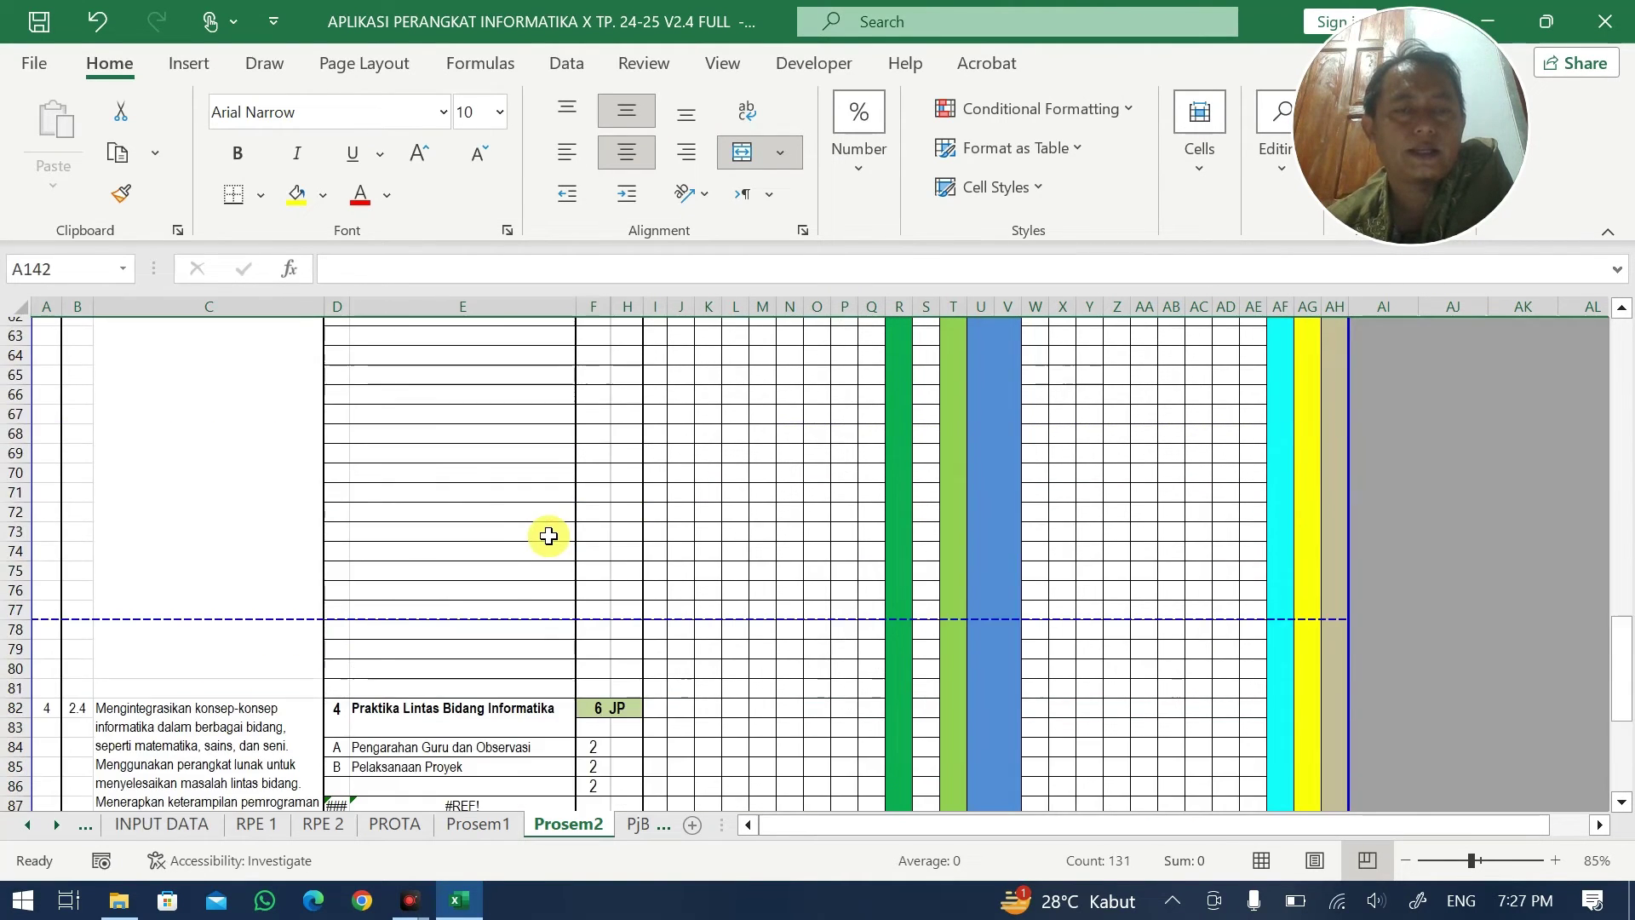
{"action": "scroll", "coordinate": [550, 534], "scroll_direction": "down", "scroll_amount": 3}
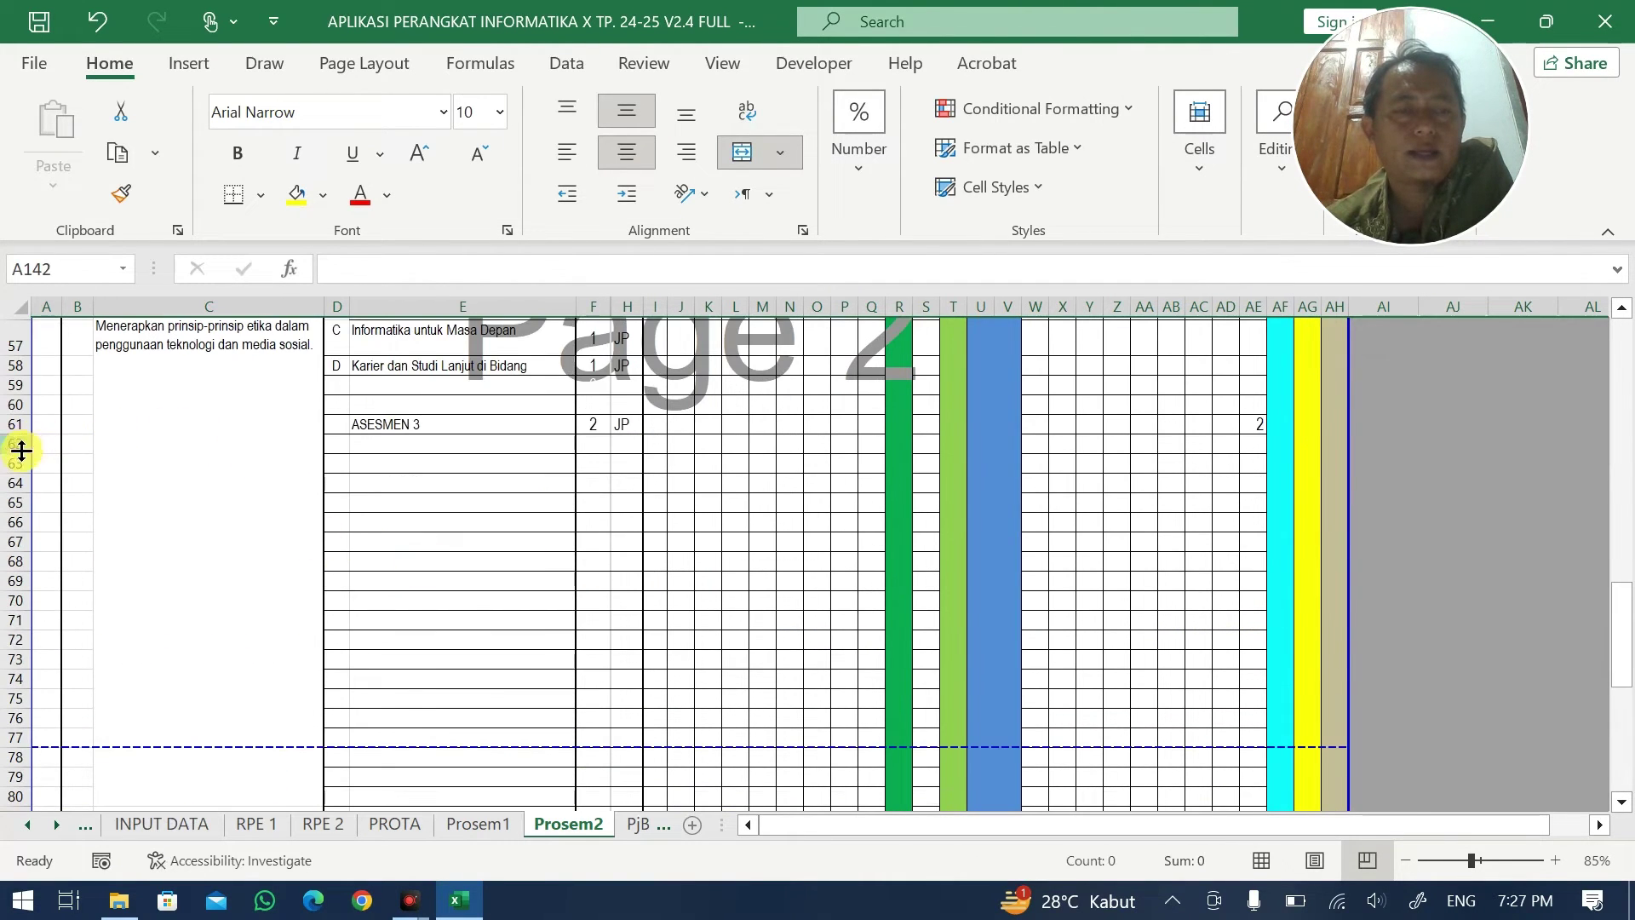
{"action": "left_click_drag", "start_coordinate": [18, 444], "coordinate": [11, 697]}
{"action": "right_click", "coordinate": [12, 681]}
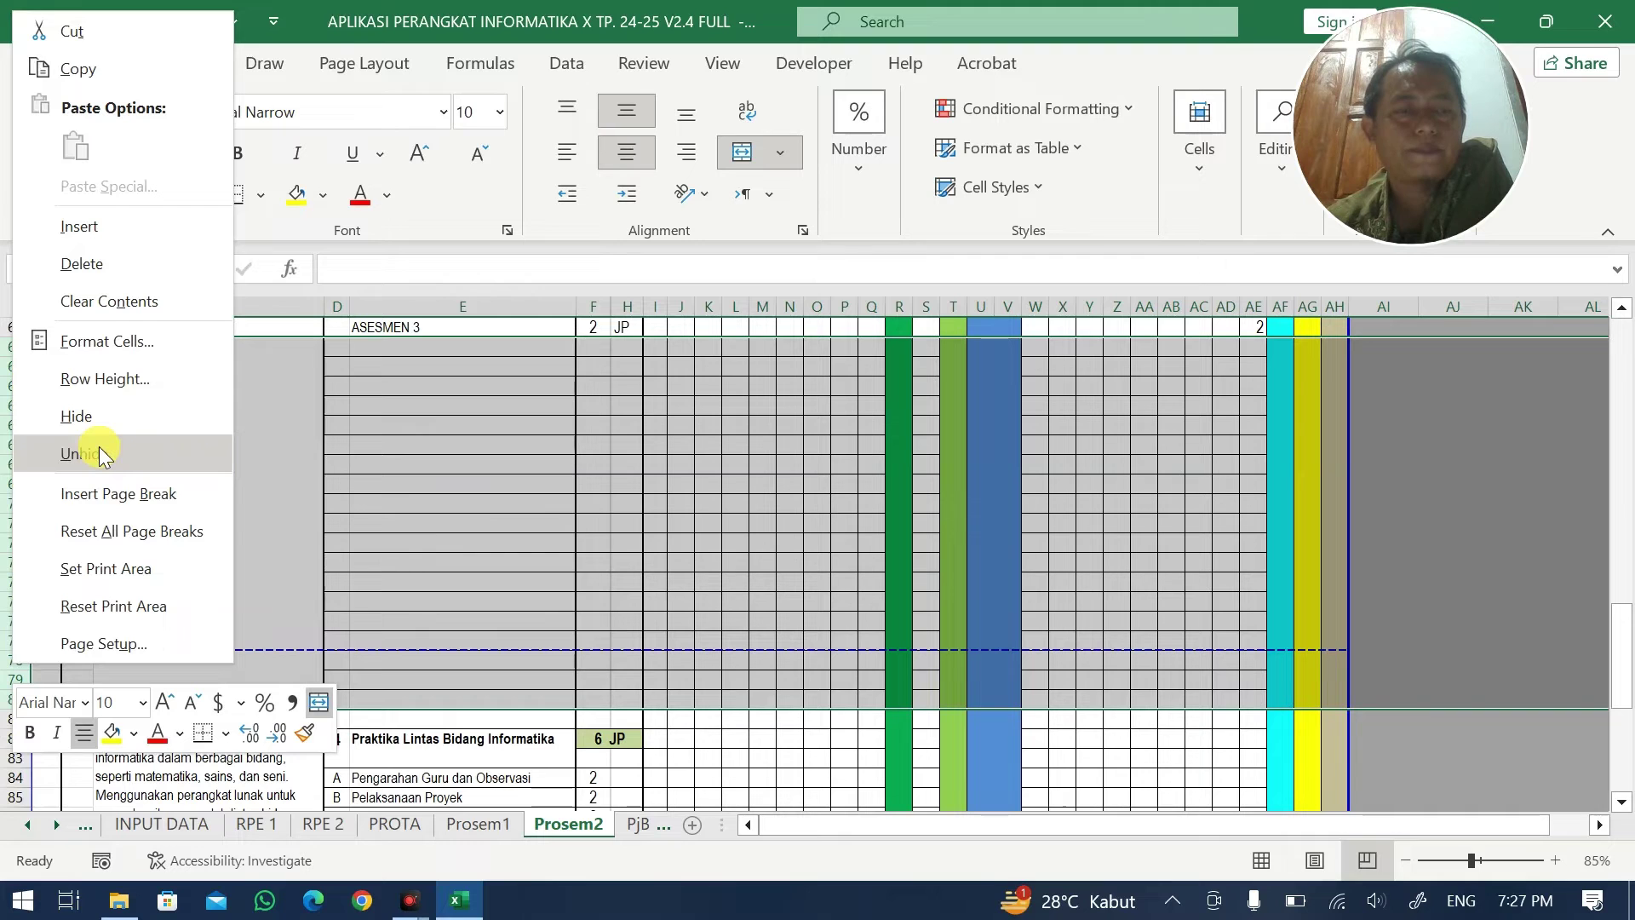
{"action": "left_click", "coordinate": [104, 417]}
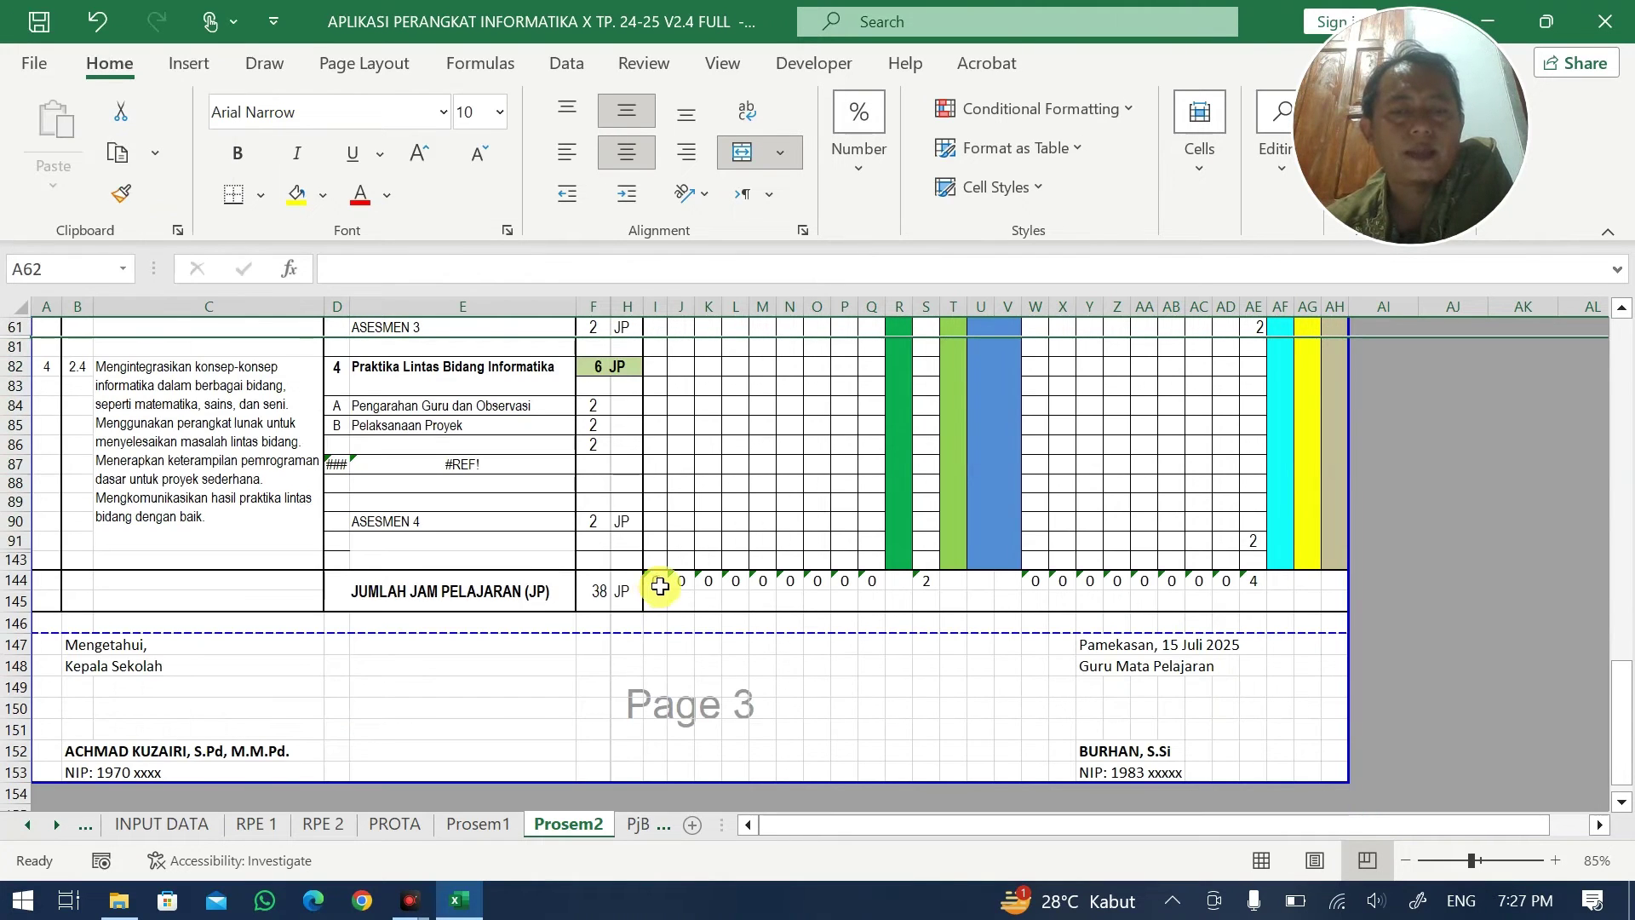
- Set the font size of cell F3 in the Prosem2 header to 18
{"action": "scroll", "coordinate": [796, 500], "scroll_direction": "up", "scroll_amount": 20}
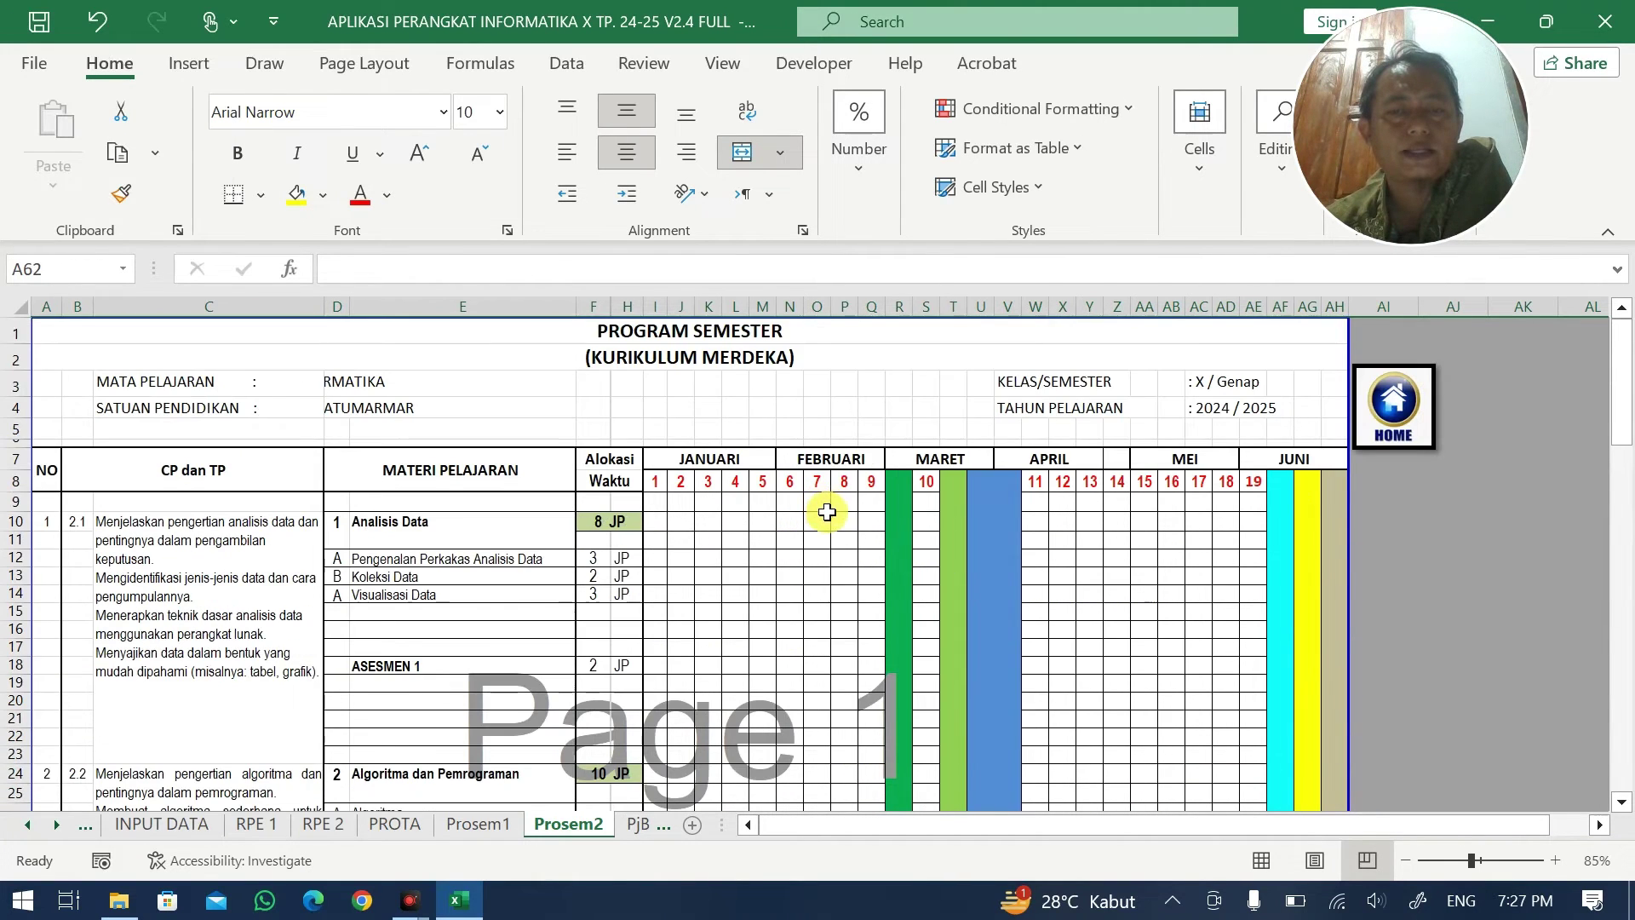
{"action": "left_click", "coordinate": [600, 381]}
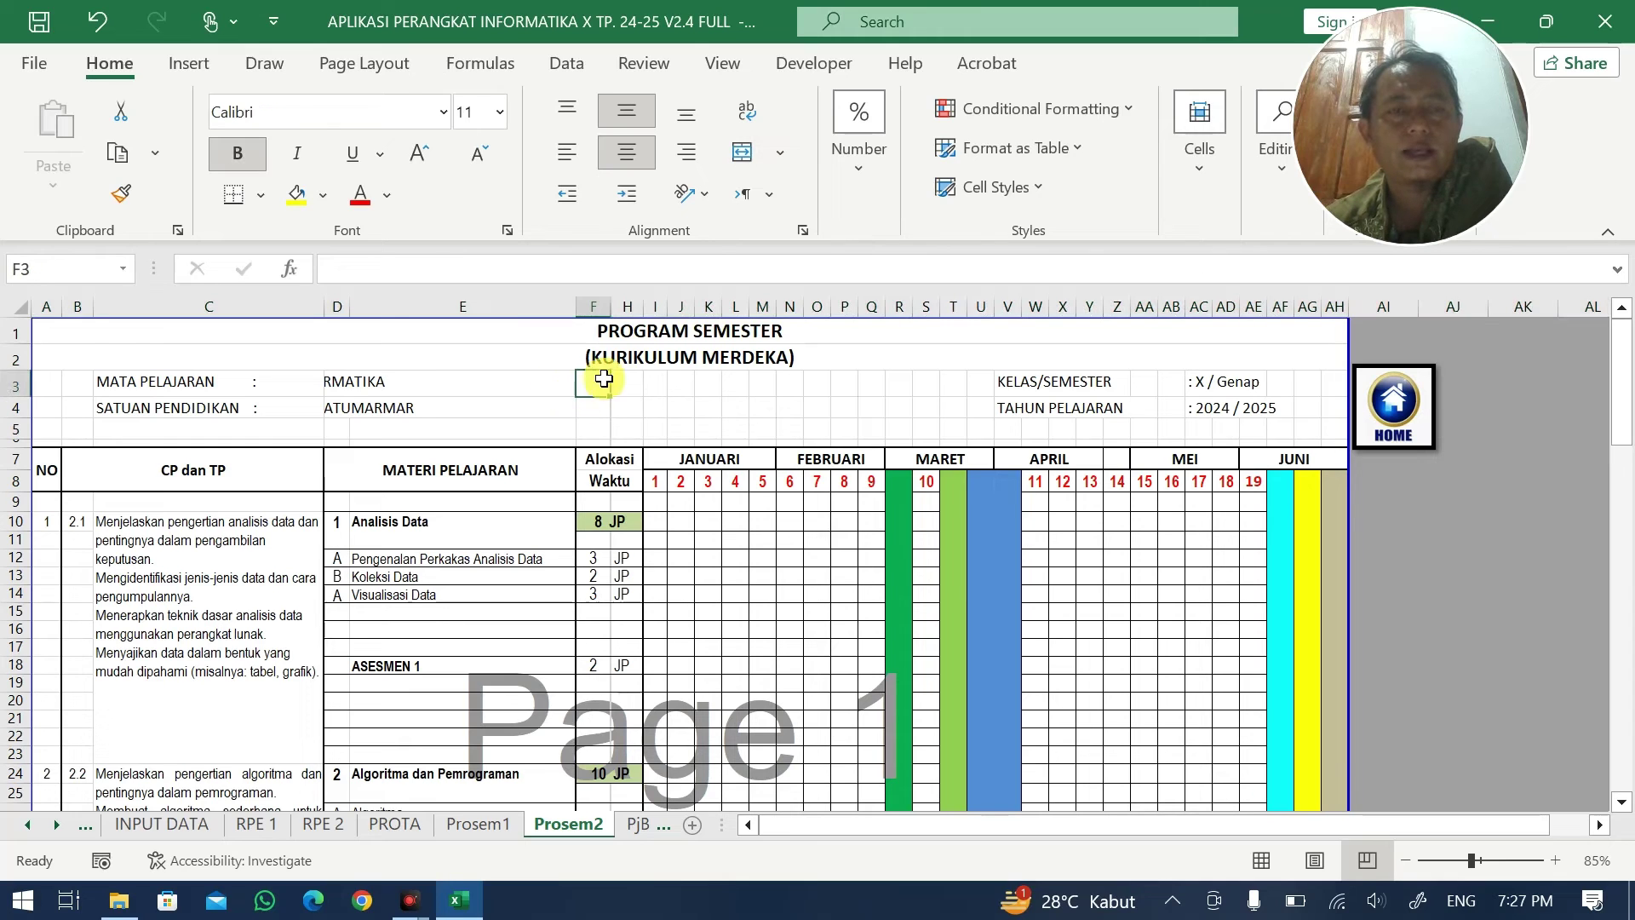
{"action": "type", "text": "1"}
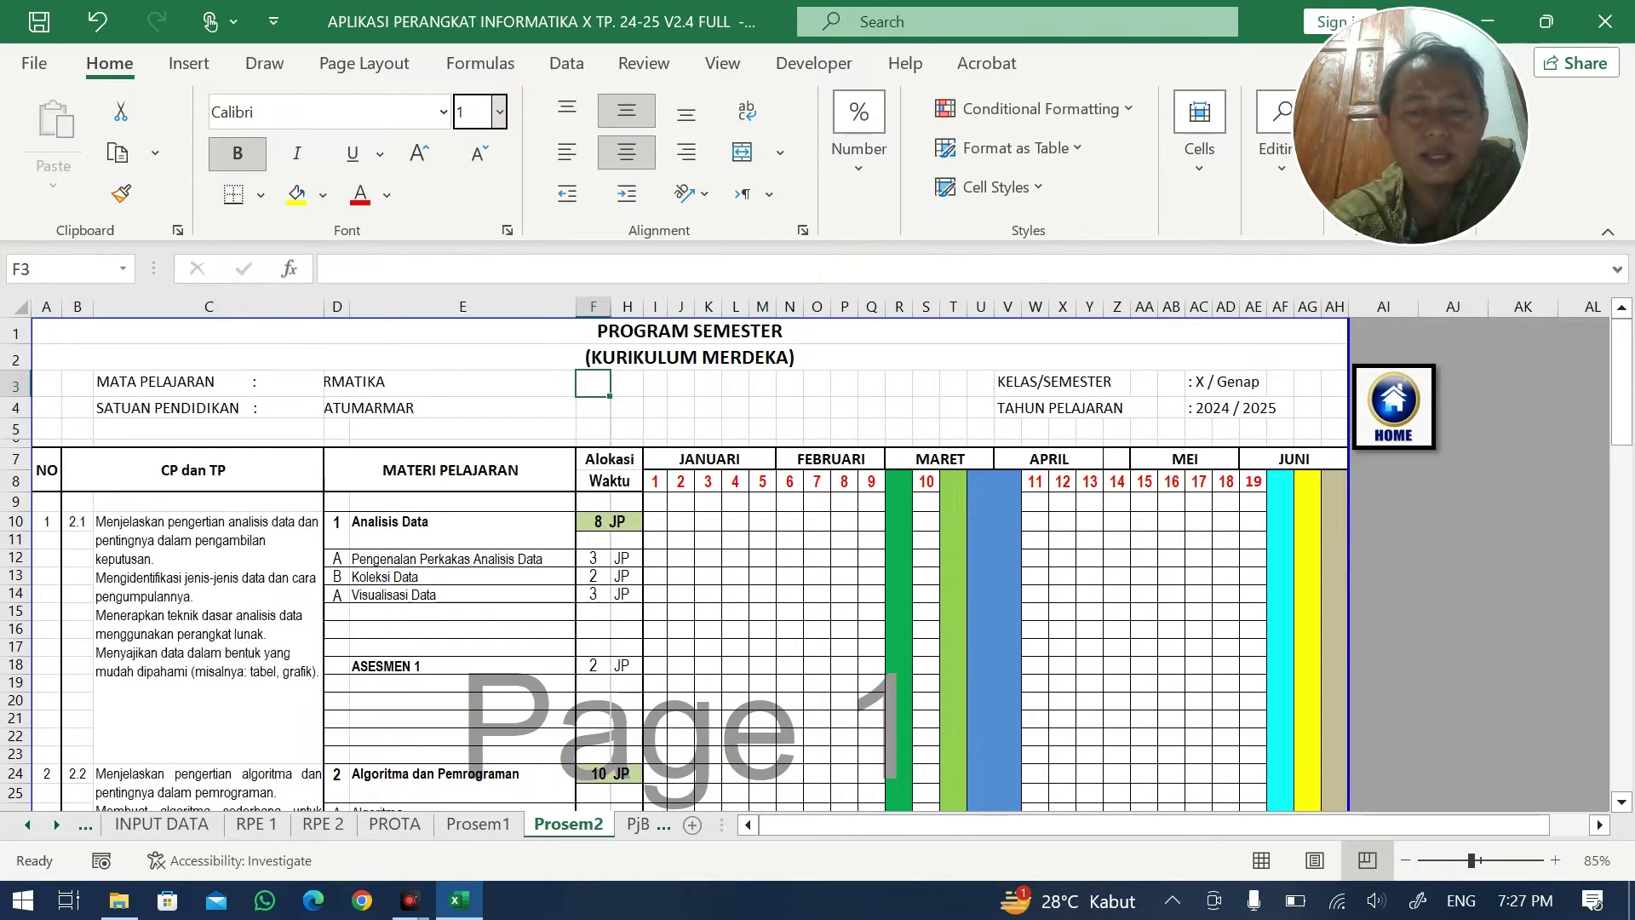
{"action": "type", "text": "8"}
{"action": "key", "text": "Return"}
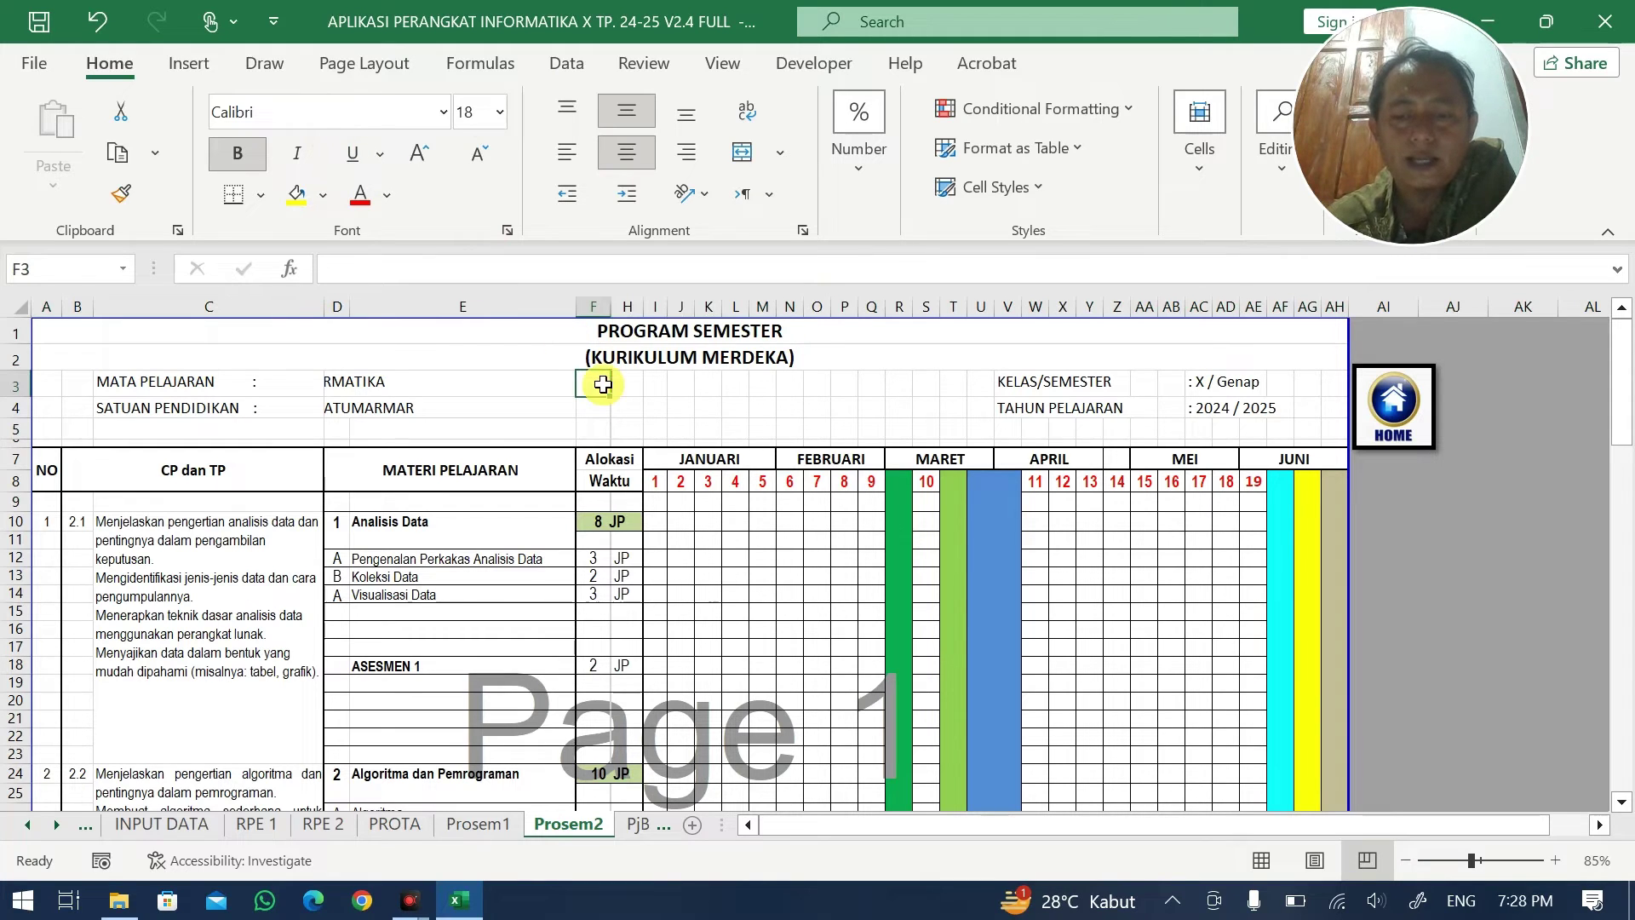
{"action": "type", "text": "8"}
{"action": "key", "text": "Return"}
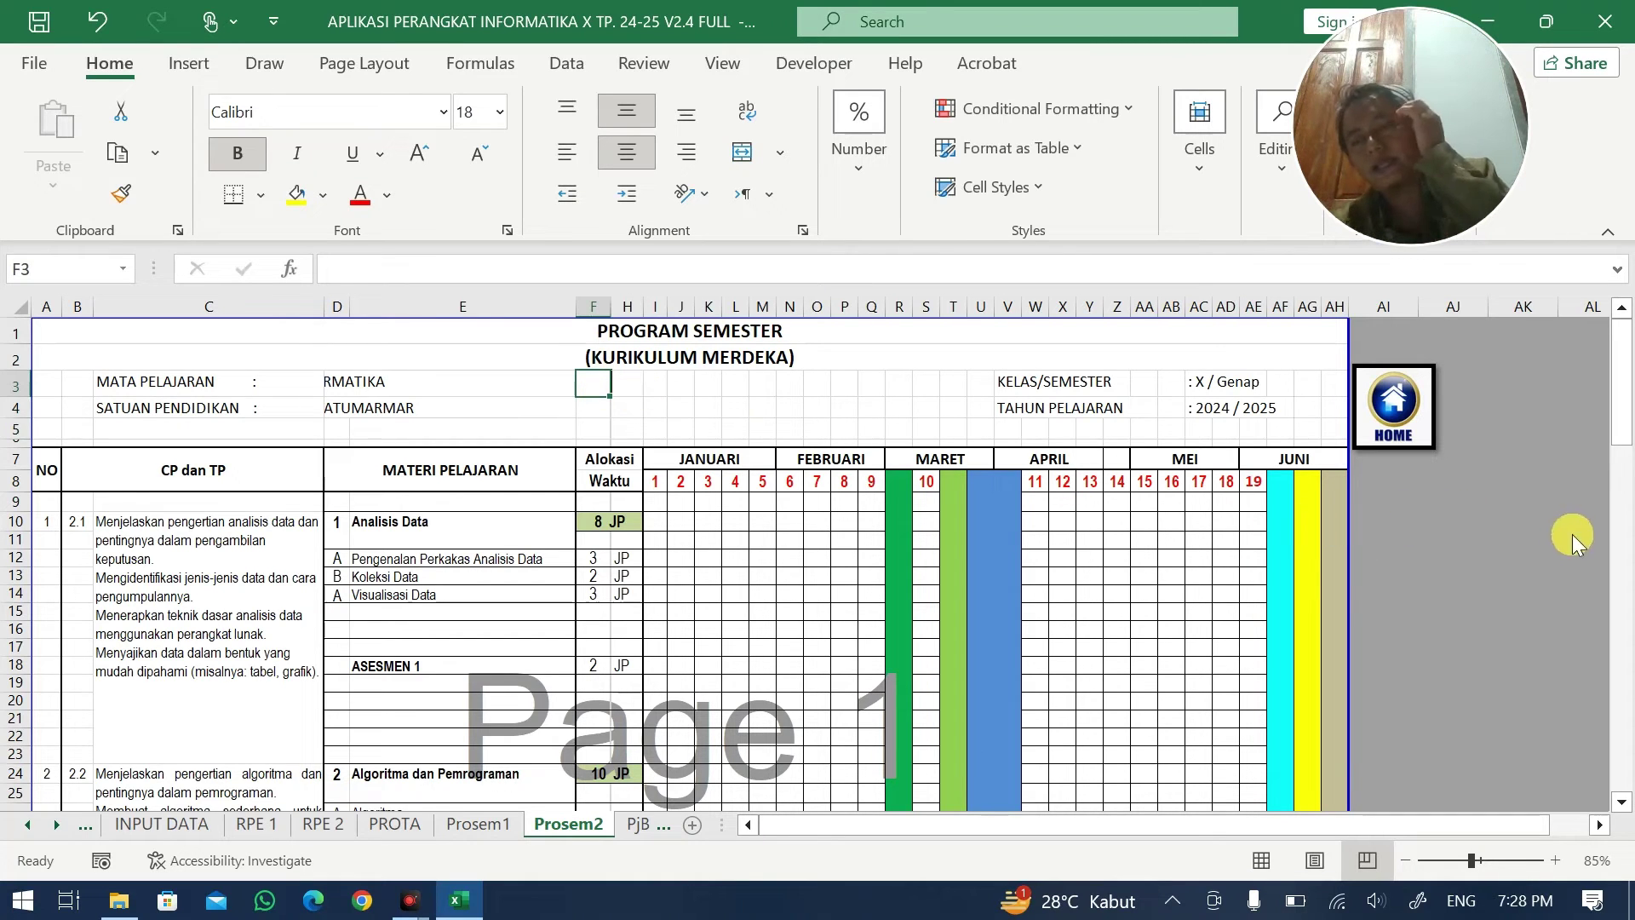
- Hide the empty rows 36 to 51 between Sumatif Tengah Semester (STS) and the Dampak Sosial Informatika topic
{"action": "left_click", "coordinate": [667, 561]}
{"action": "scroll", "coordinate": [666, 565], "scroll_direction": "down", "scroll_amount": 1}
{"action": "scroll", "coordinate": [655, 565], "scroll_direction": "down", "scroll_amount": 15}
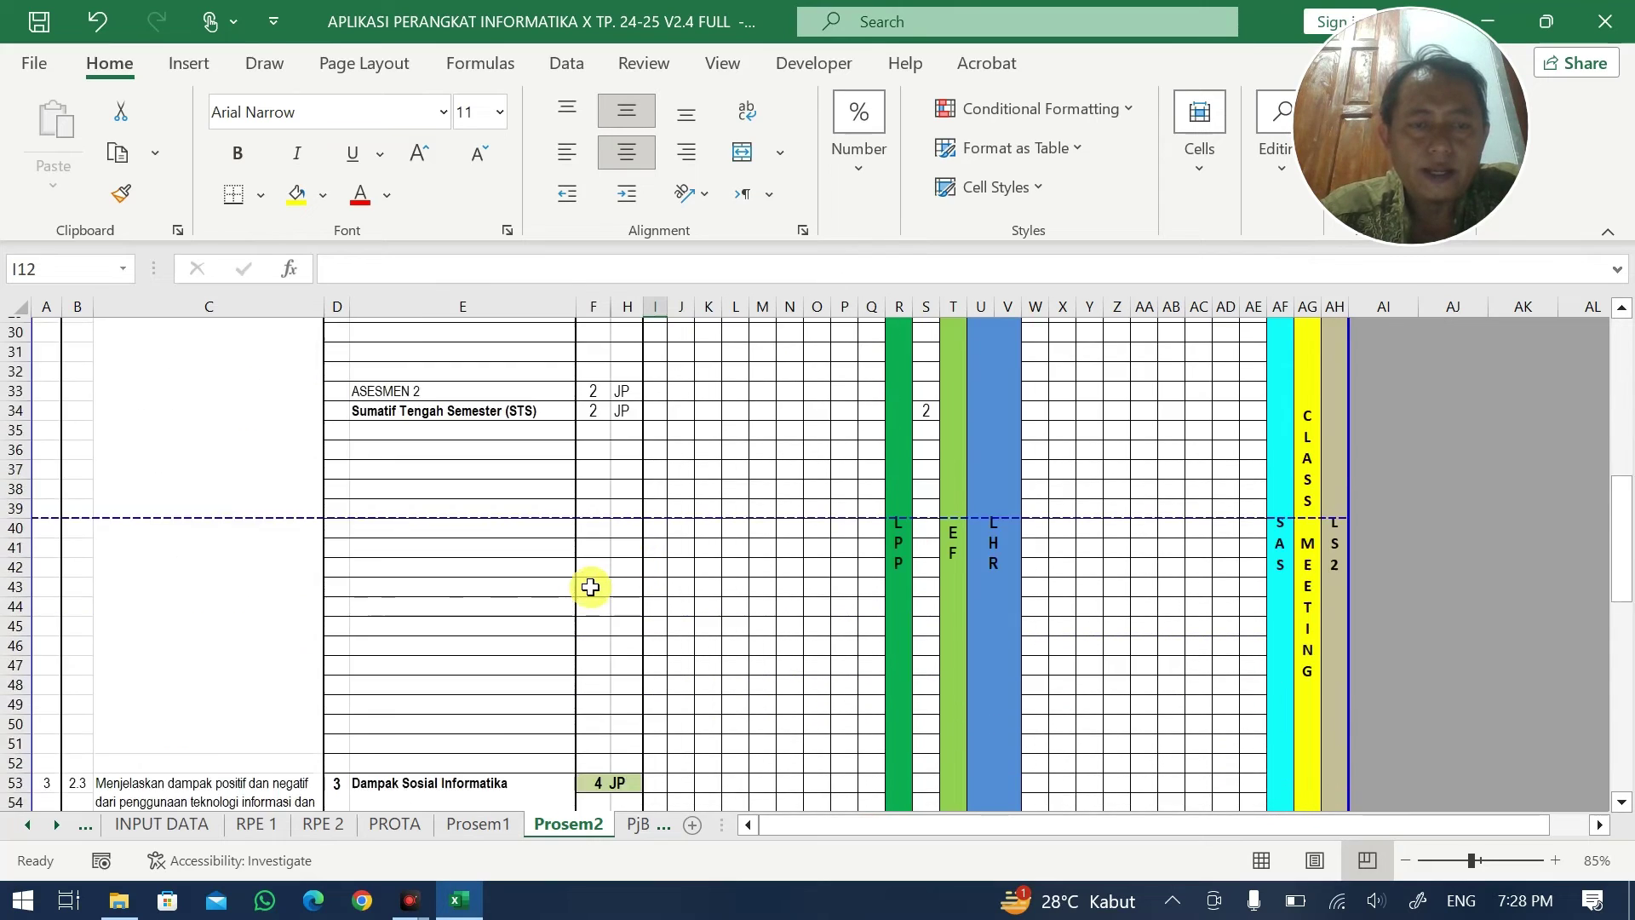
{"action": "scroll", "coordinate": [577, 583], "scroll_direction": "up", "scroll_amount": 3}
{"action": "left_click_drag", "start_coordinate": [21, 621], "coordinate": [17, 385]}
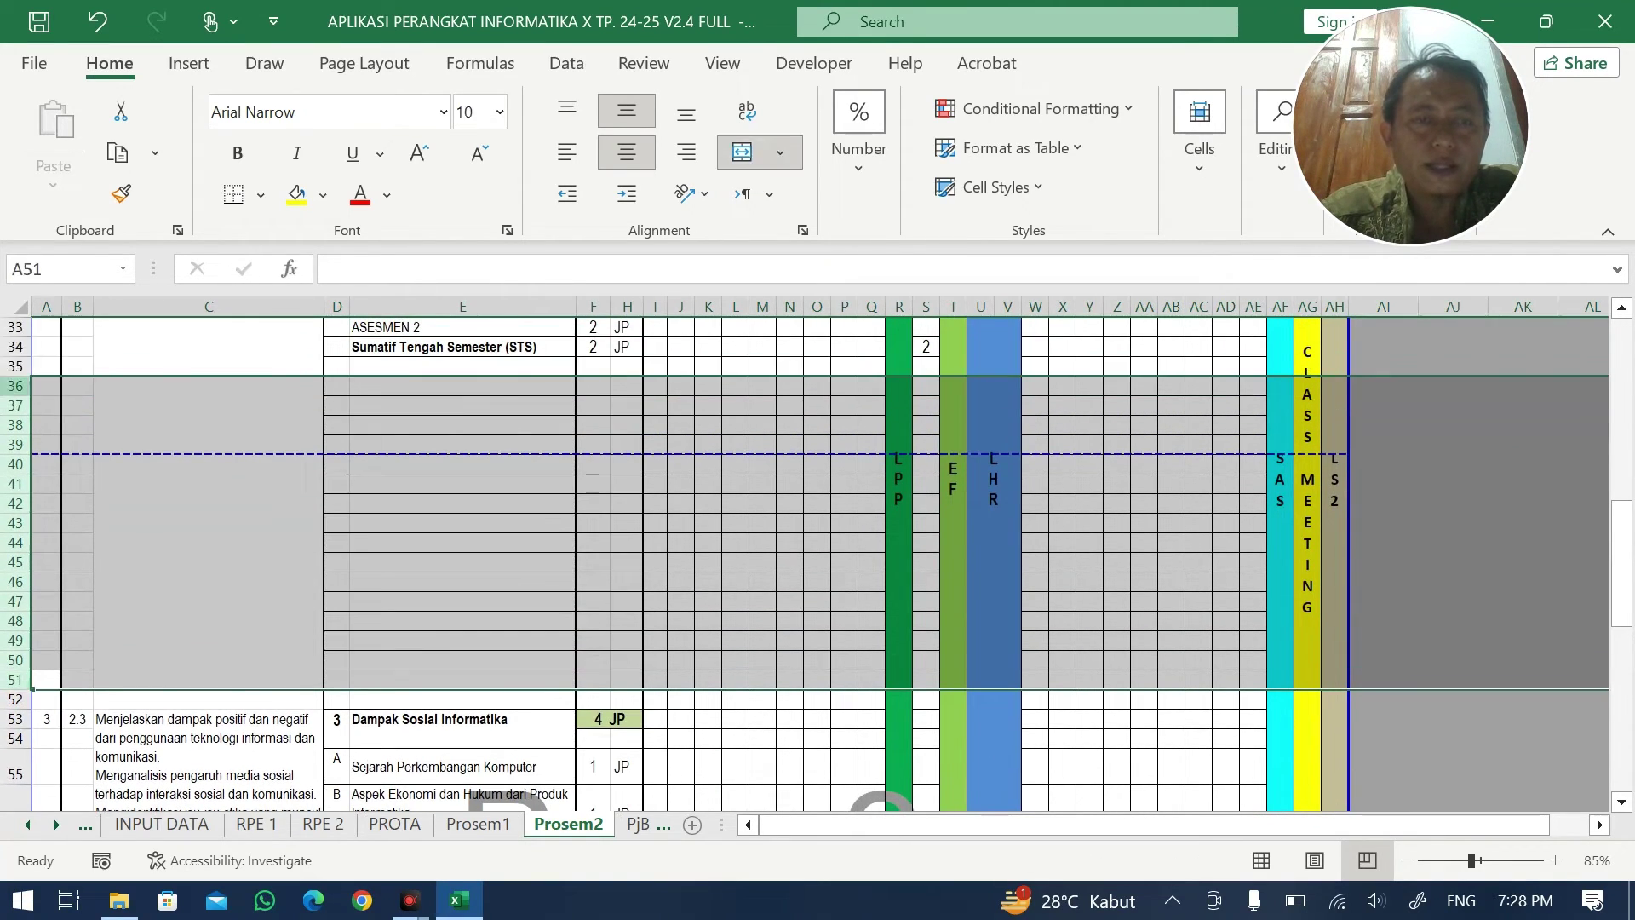
{"action": "right_click", "coordinate": [3, 391]}
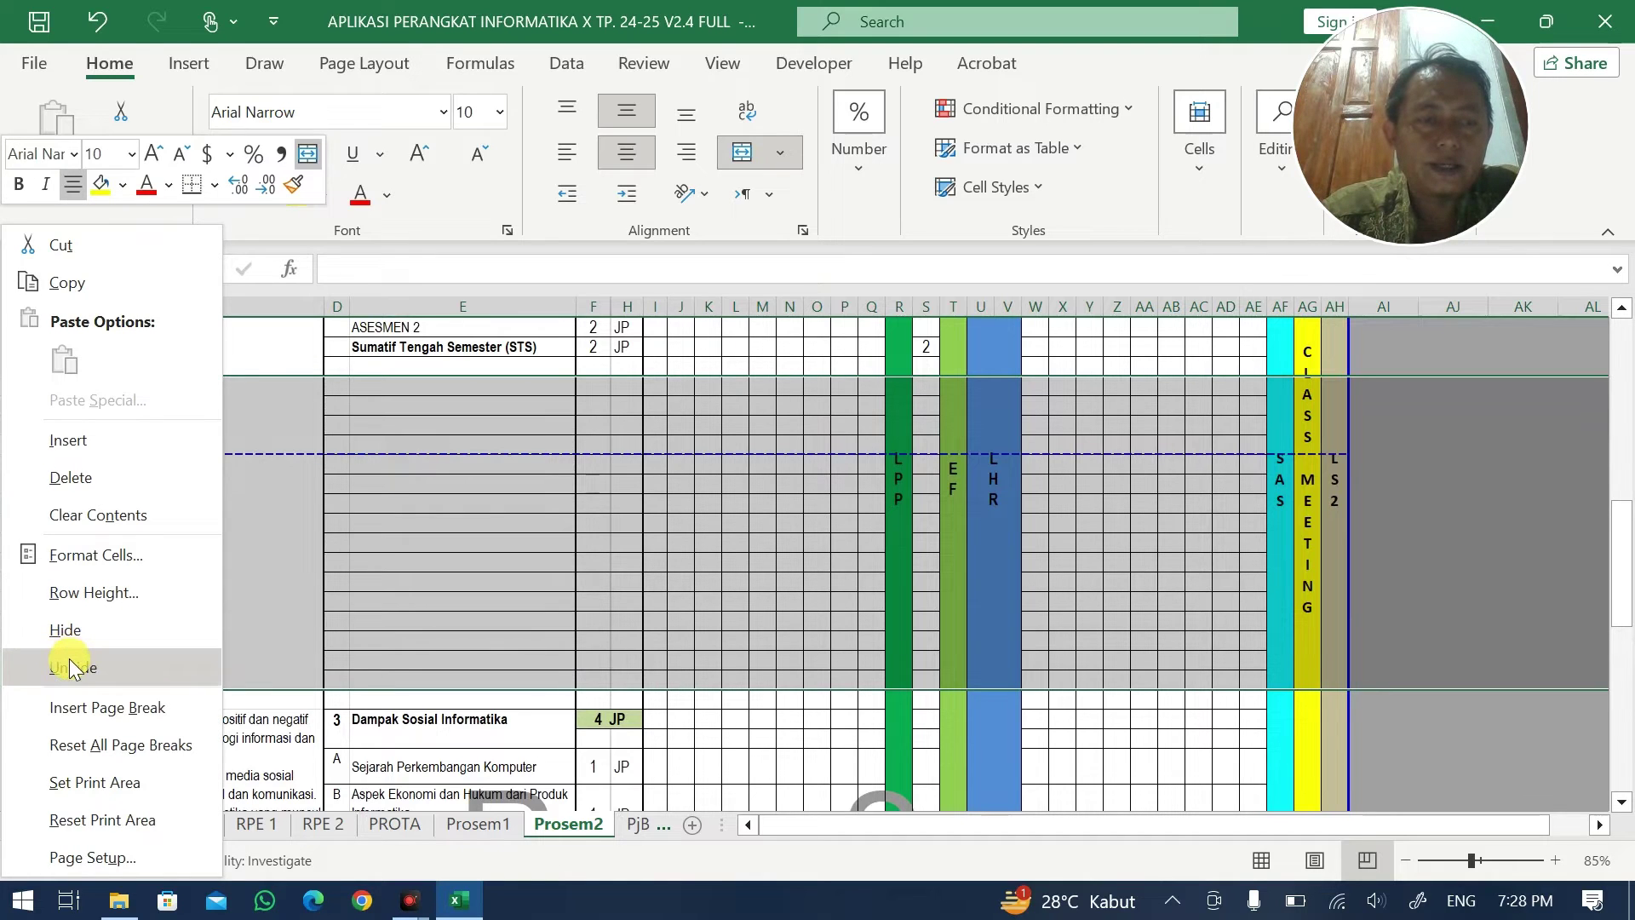
{"action": "left_click", "coordinate": [66, 631]}
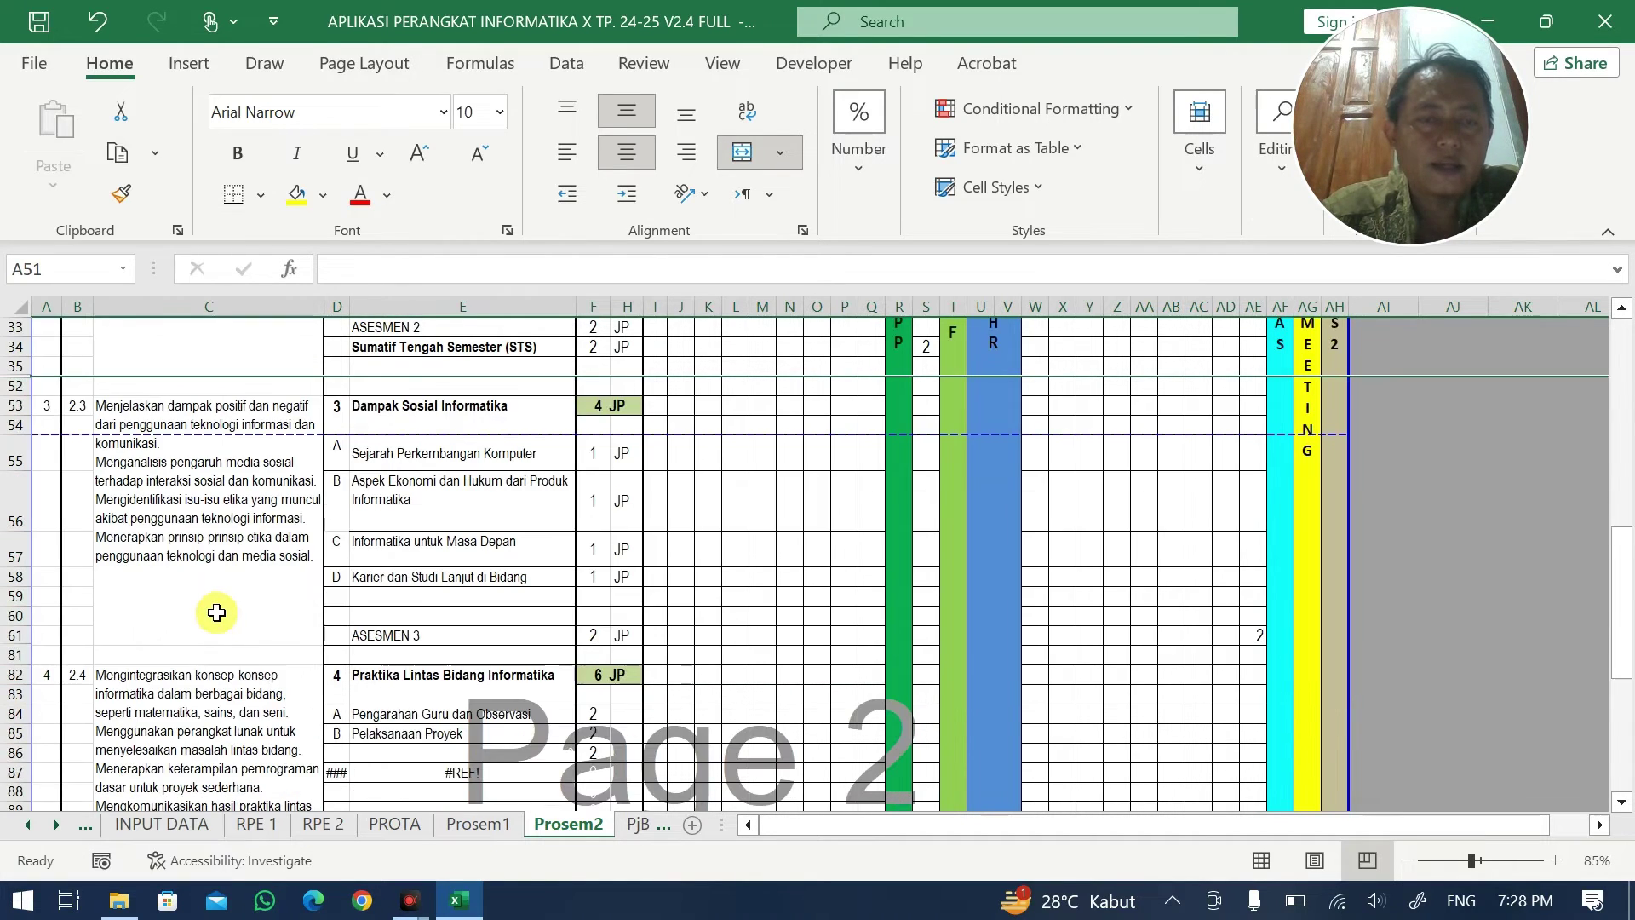
- Hide the empty rows 20 to 23 between ASESMEN 1 and the Algoritma dan Pemrograman topic
{"action": "scroll", "coordinate": [225, 593], "scroll_direction": "up", "scroll_amount": 7}
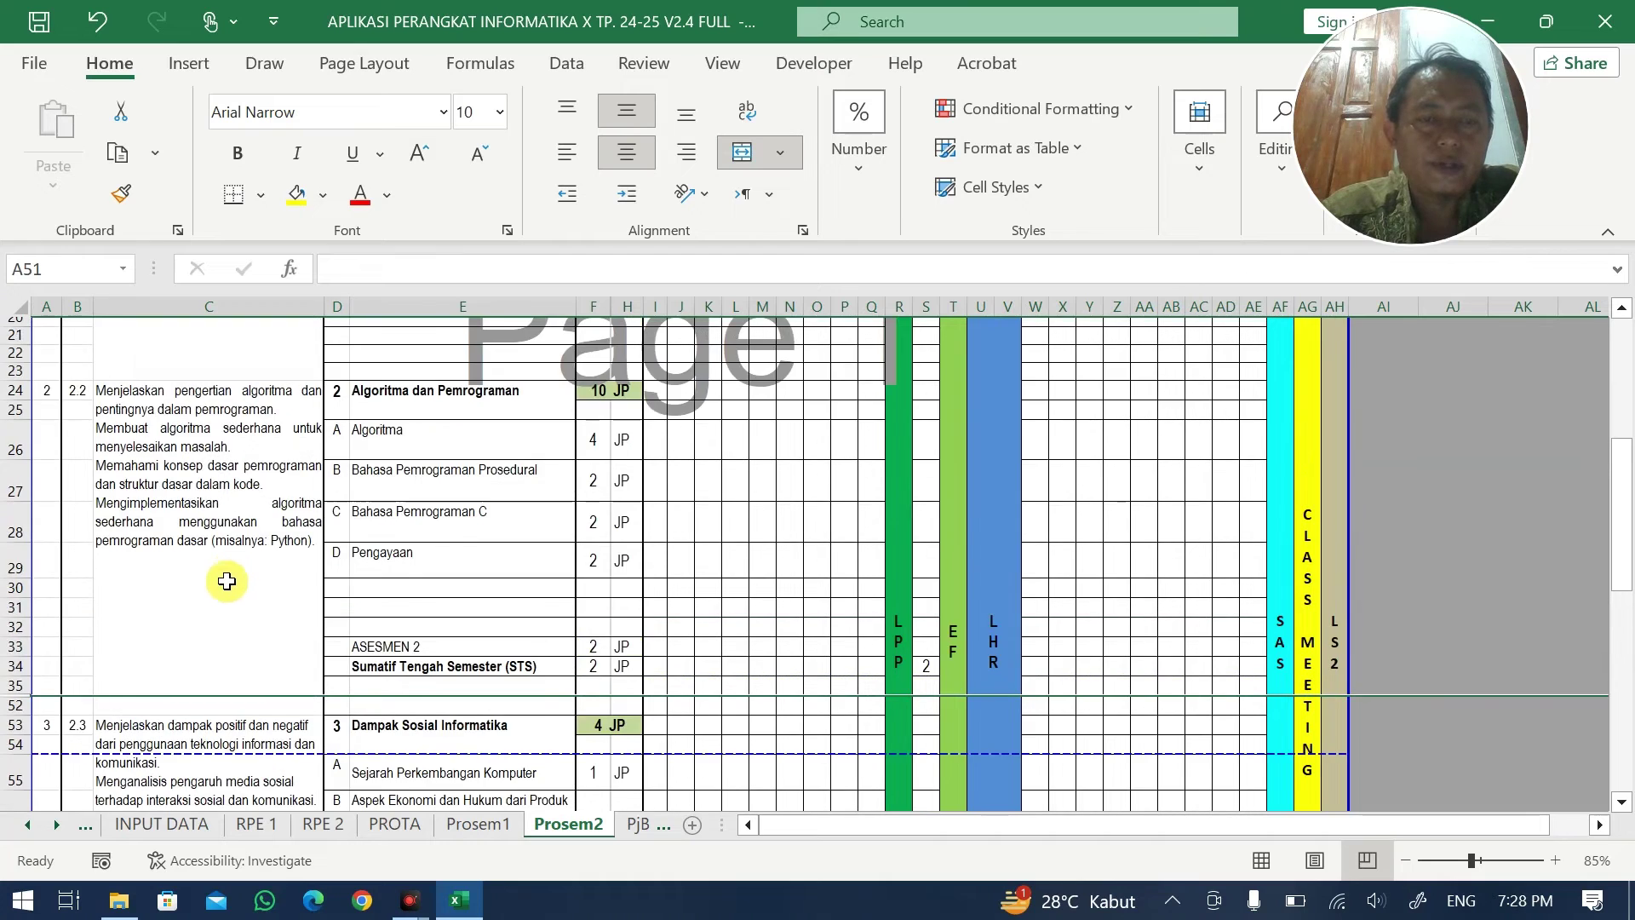
{"action": "left_click_drag", "start_coordinate": [17, 445], "coordinate": [17, 500]}
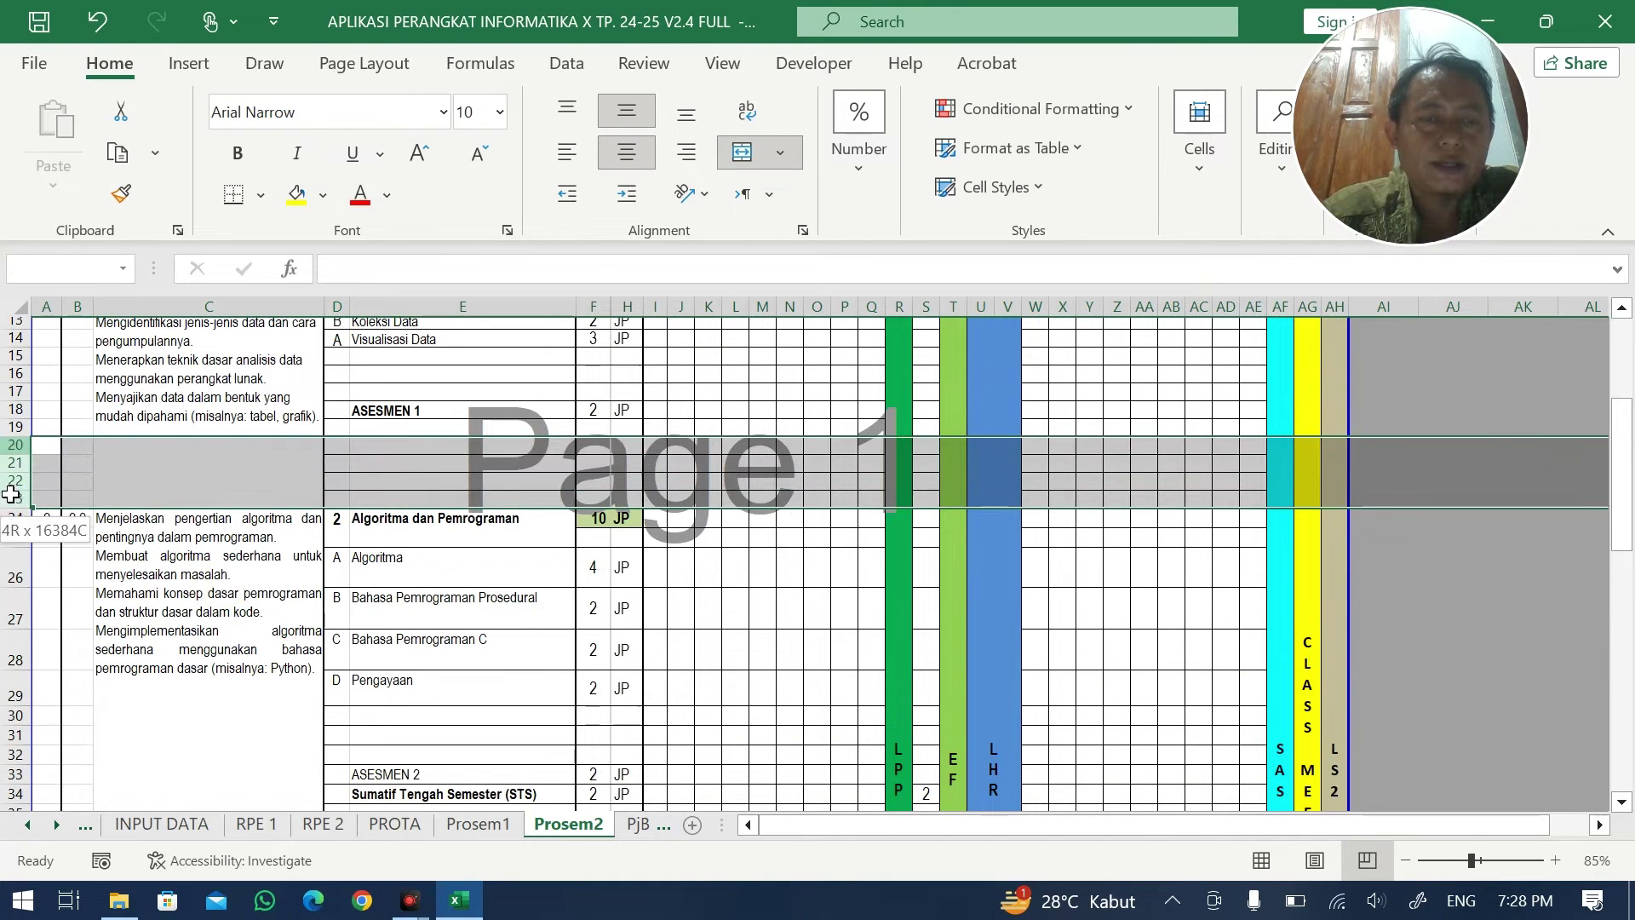
{"action": "right_click", "coordinate": [32, 499]}
{"action": "left_click", "coordinate": [76, 630]}
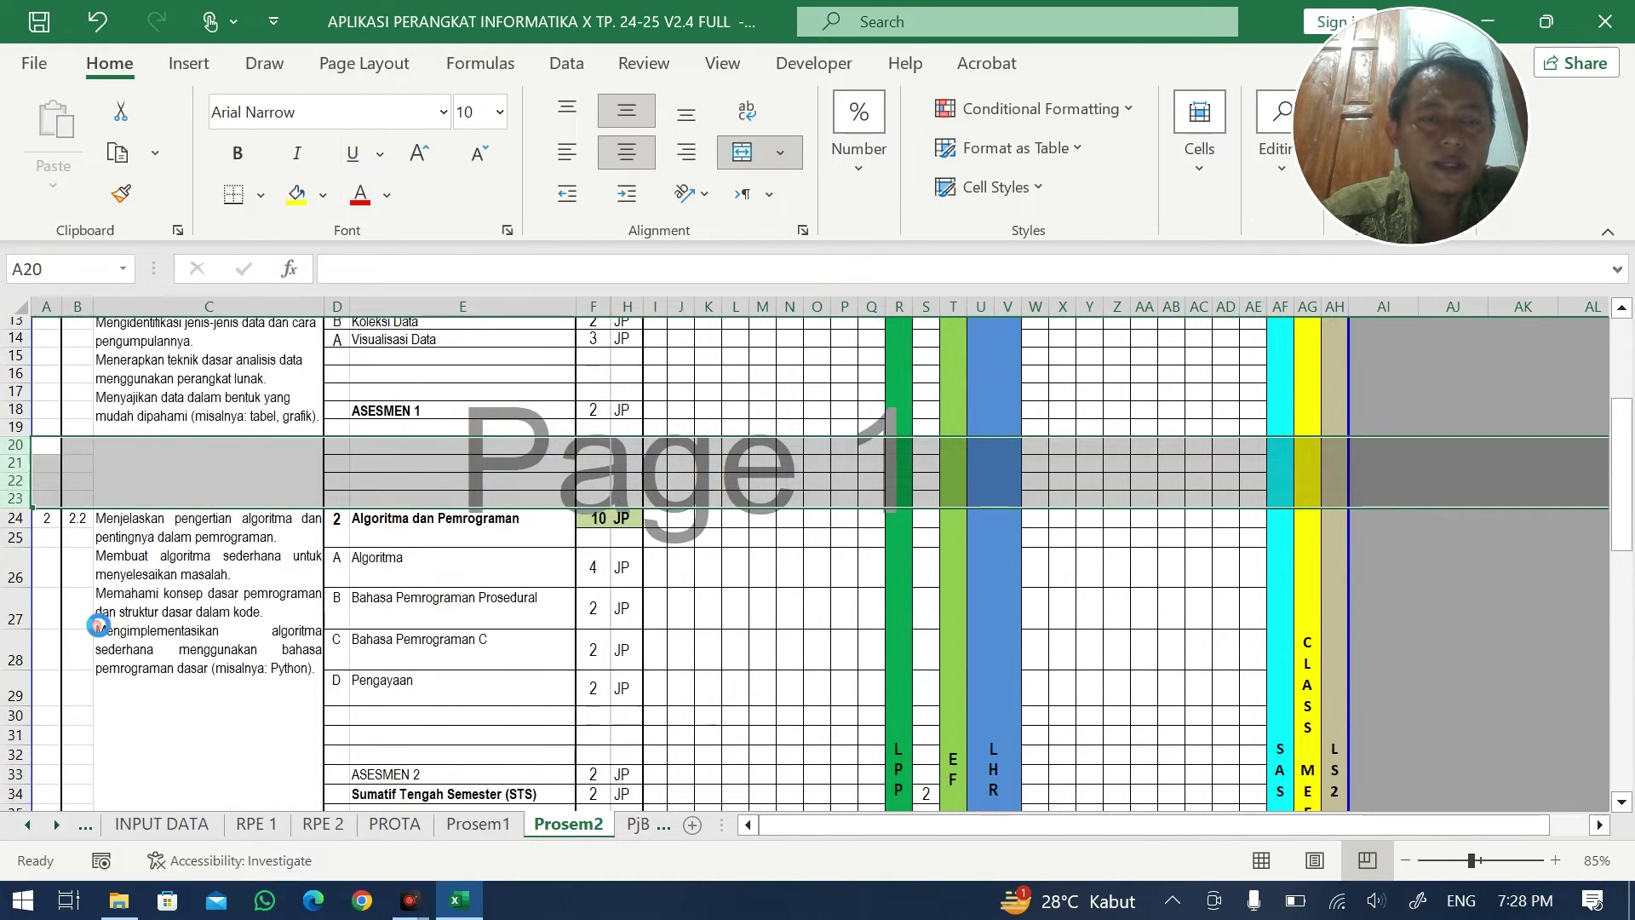
{"action": "scroll", "coordinate": [328, 562], "scroll_direction": "down", "scroll_amount": 3}
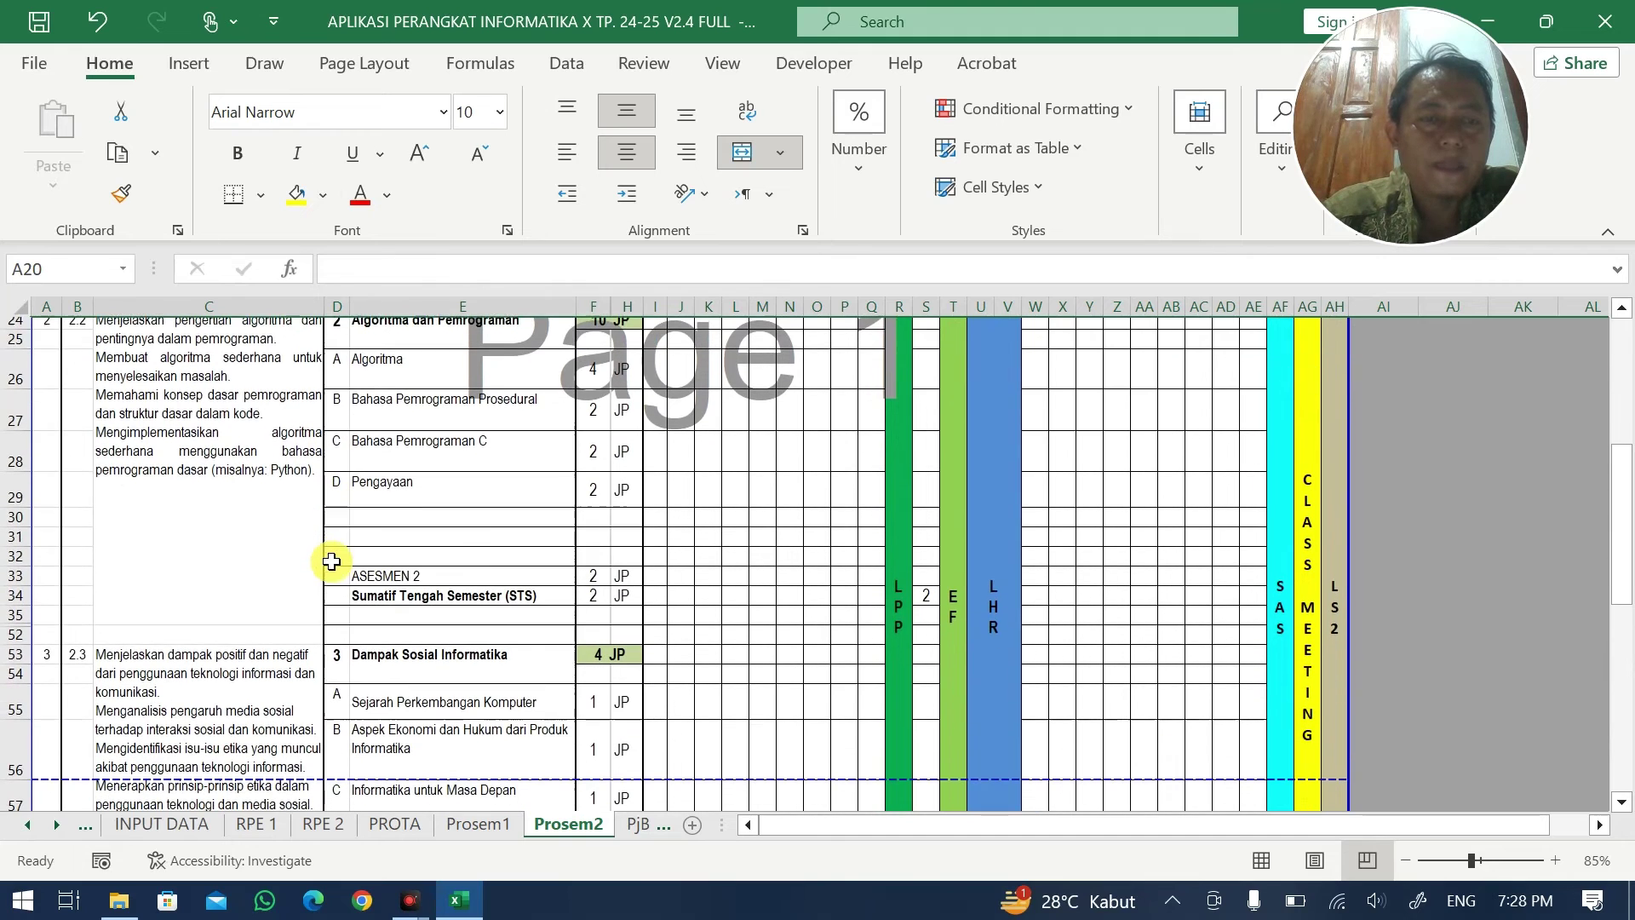
{"action": "left_click_drag", "start_coordinate": [13, 515], "coordinate": [14, 533]}
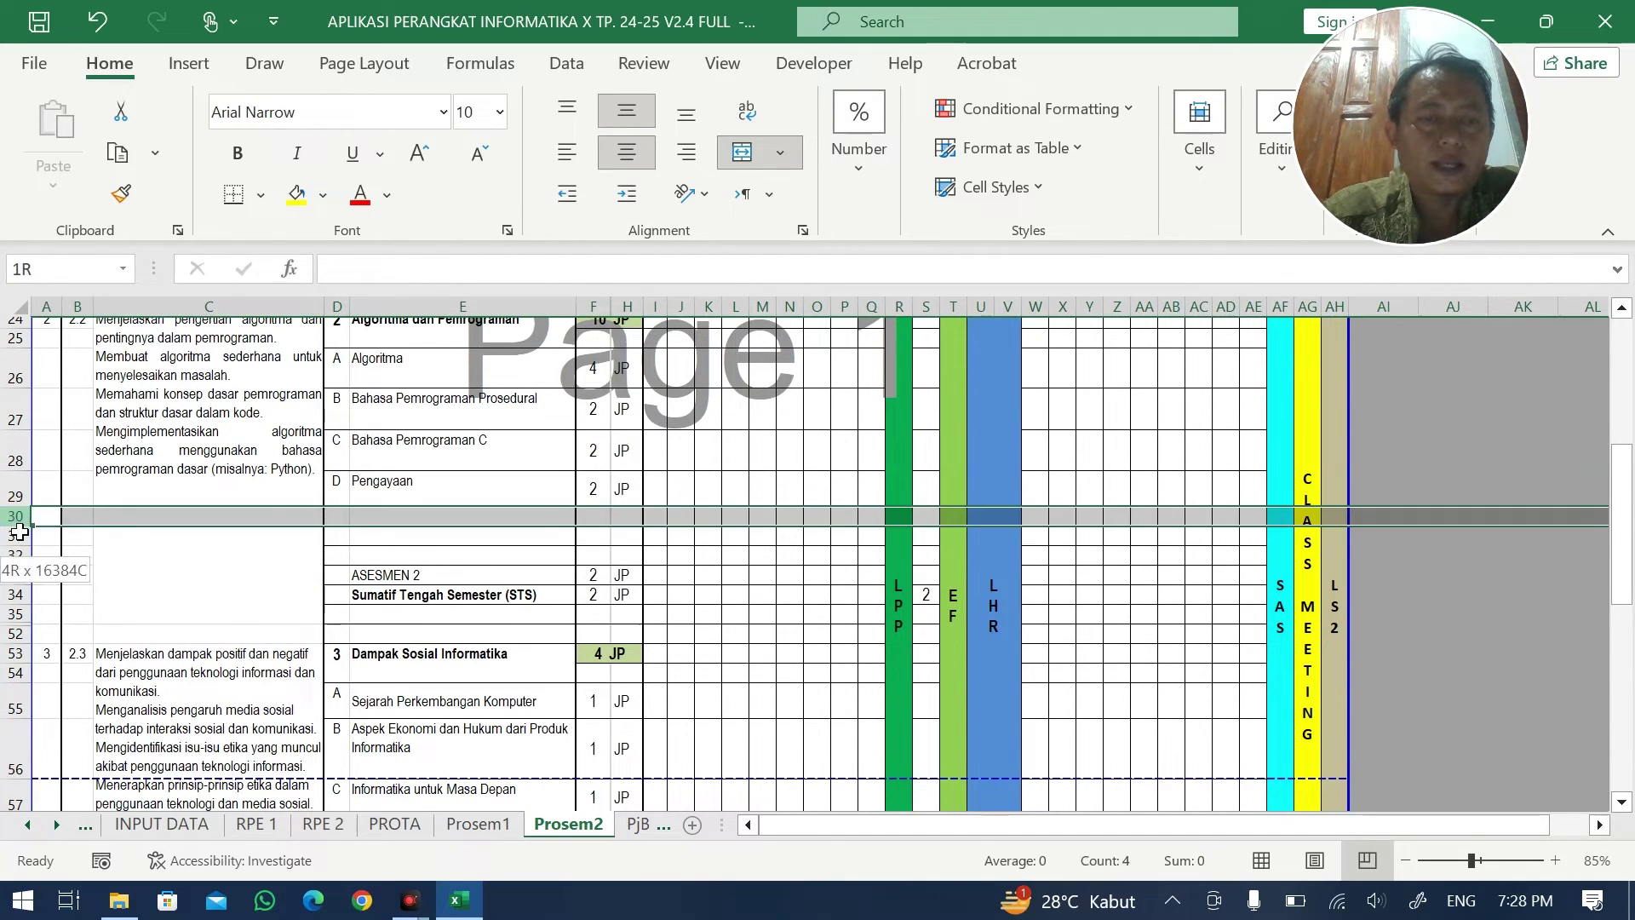
{"action": "left_click", "coordinate": [369, 594]}
{"action": "scroll", "coordinate": [392, 567], "scroll_direction": "up", "scroll_amount": 5}
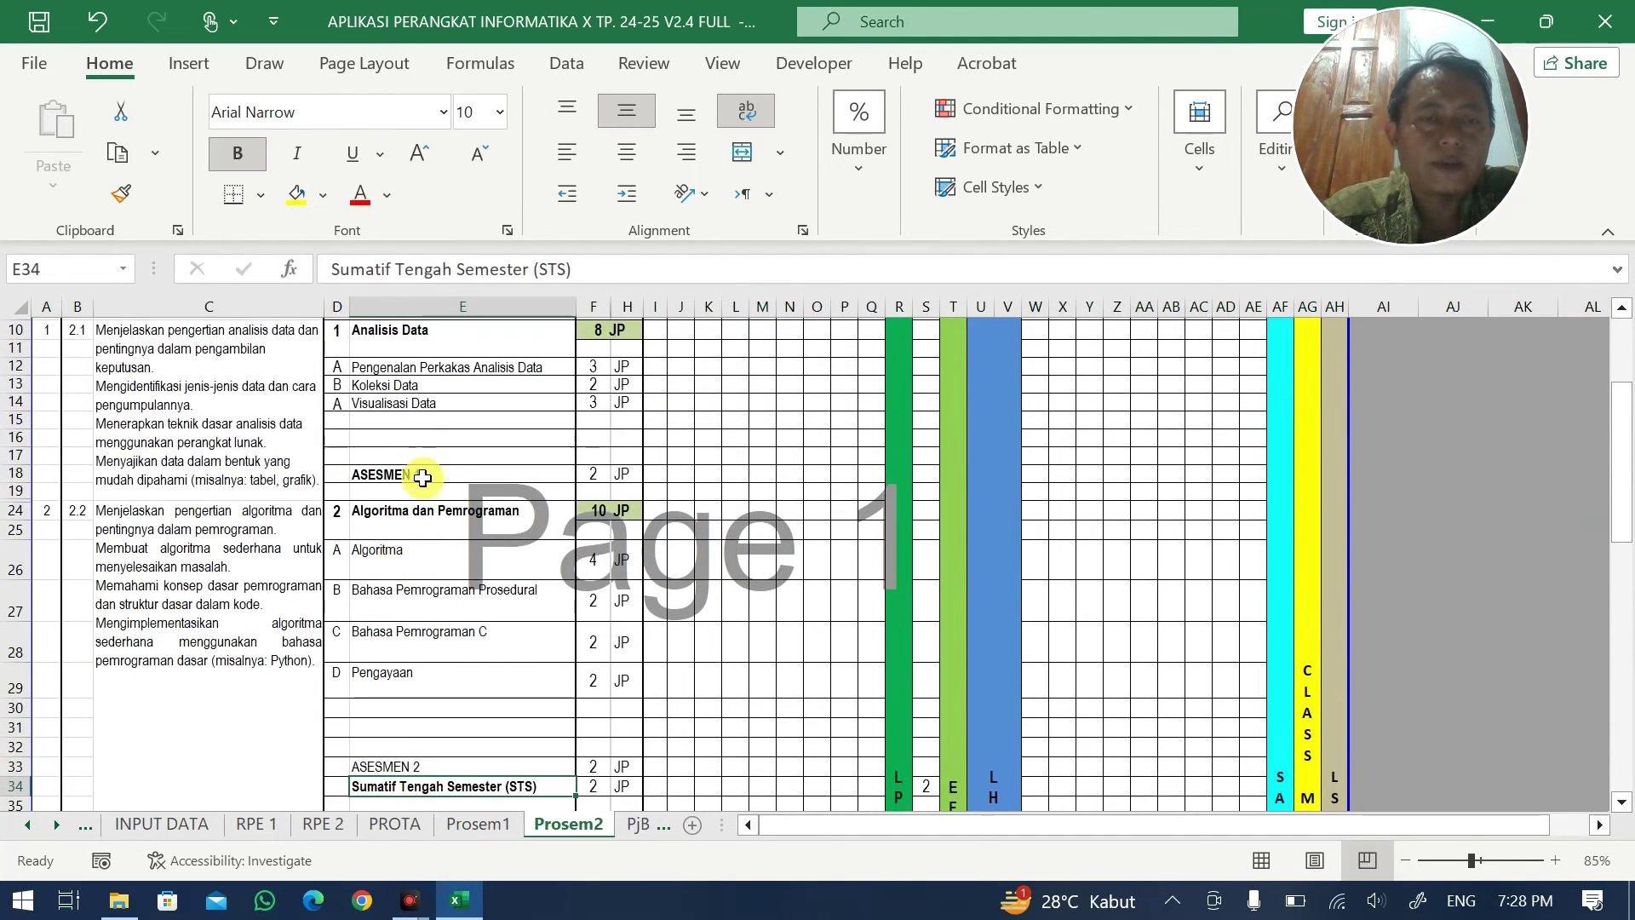
- Distribute Pengenalan Perkakas Analisis Data as 2 in week 1 and 1 in week 2, and Koleksi Data as 1 in week 2 and 2 in week 3
{"action": "left_click", "coordinate": [426, 475]}
{"action": "scroll", "coordinate": [430, 471], "scroll_direction": "up", "scroll_amount": 3}
{"action": "scroll", "coordinate": [687, 552], "scroll_direction": "down", "scroll_amount": 1}
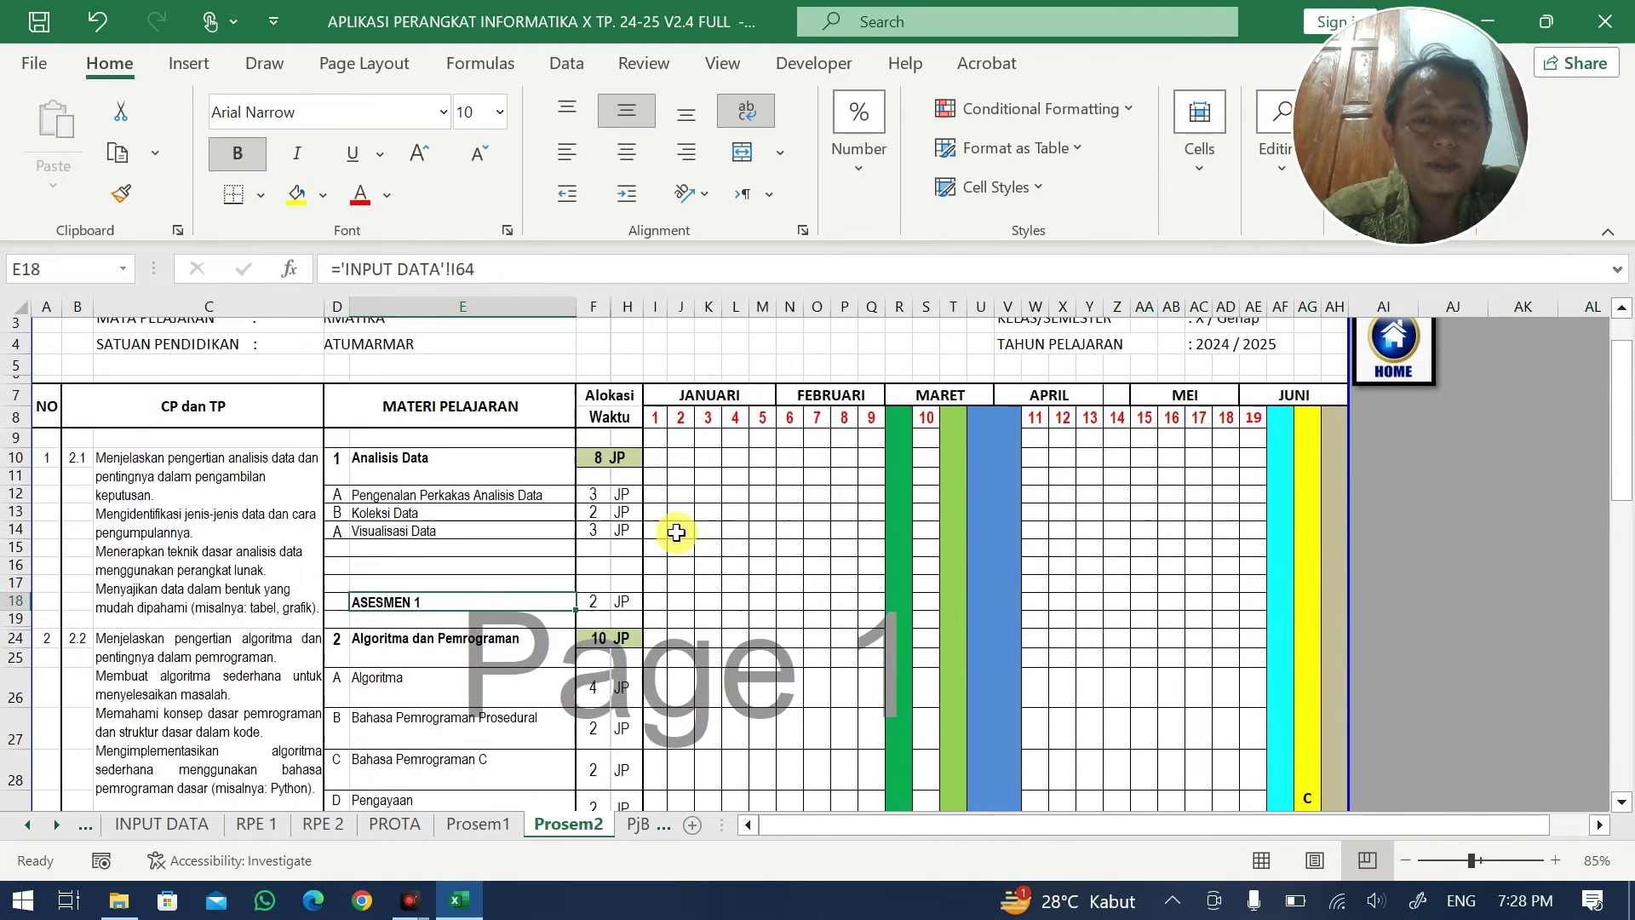
{"action": "left_click", "coordinate": [657, 494]}
{"action": "type", "text": "2"}
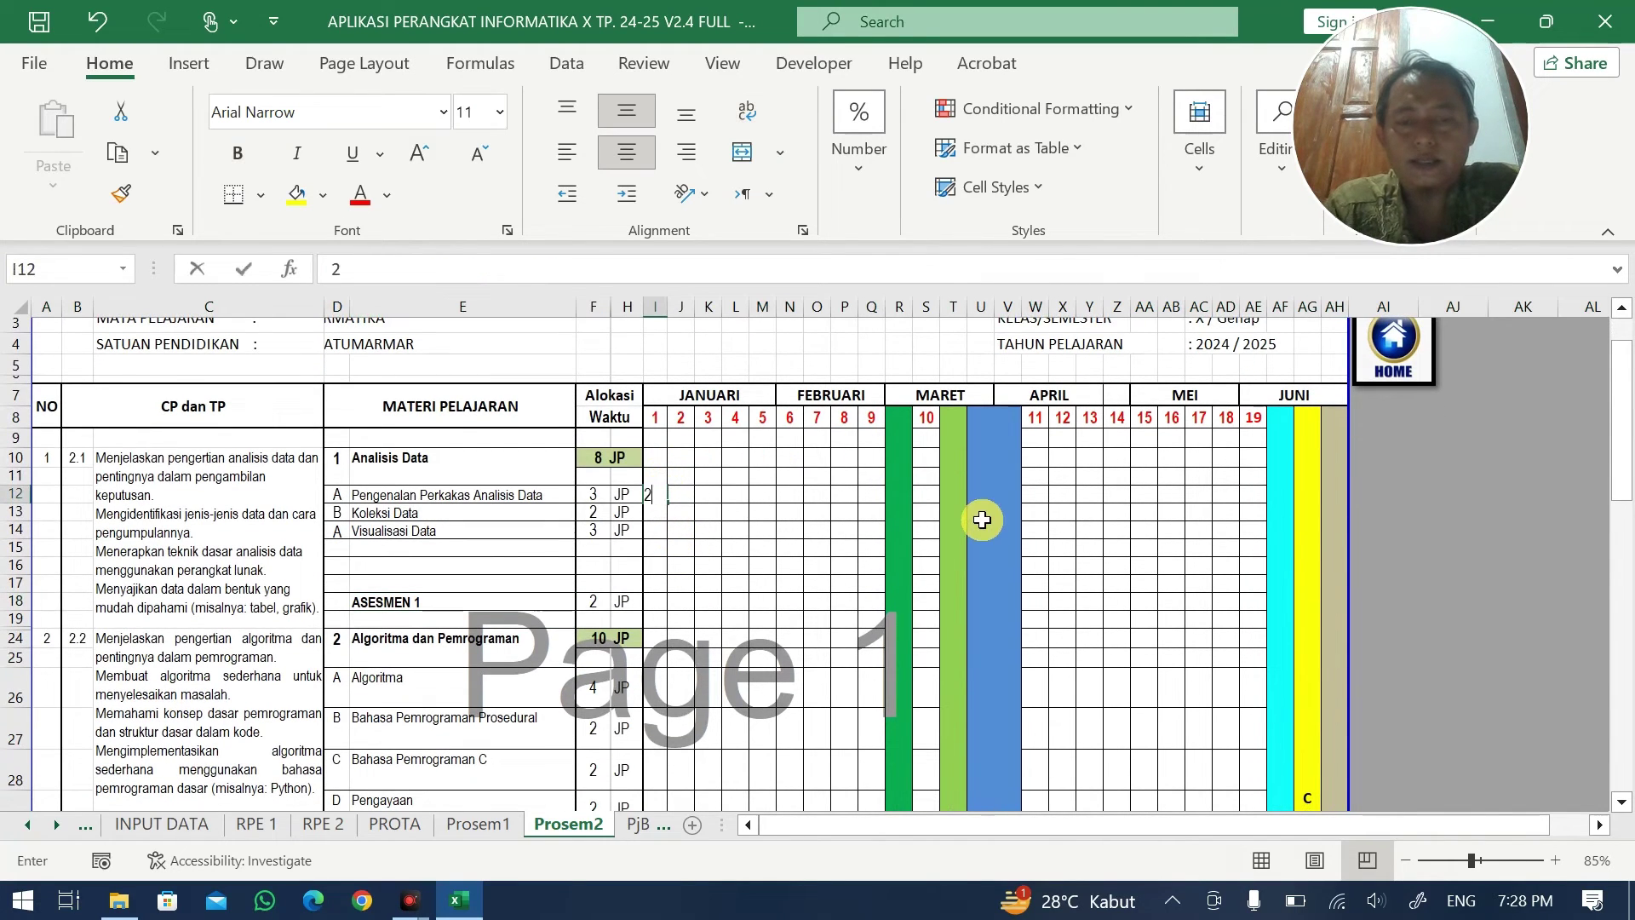
{"action": "key", "text": "Right"}
{"action": "type", "text": "1"}
{"action": "key", "text": "Return"}
{"action": "key", "text": "Right"}
{"action": "type", "text": "2"}
{"action": "key", "text": "Return"}
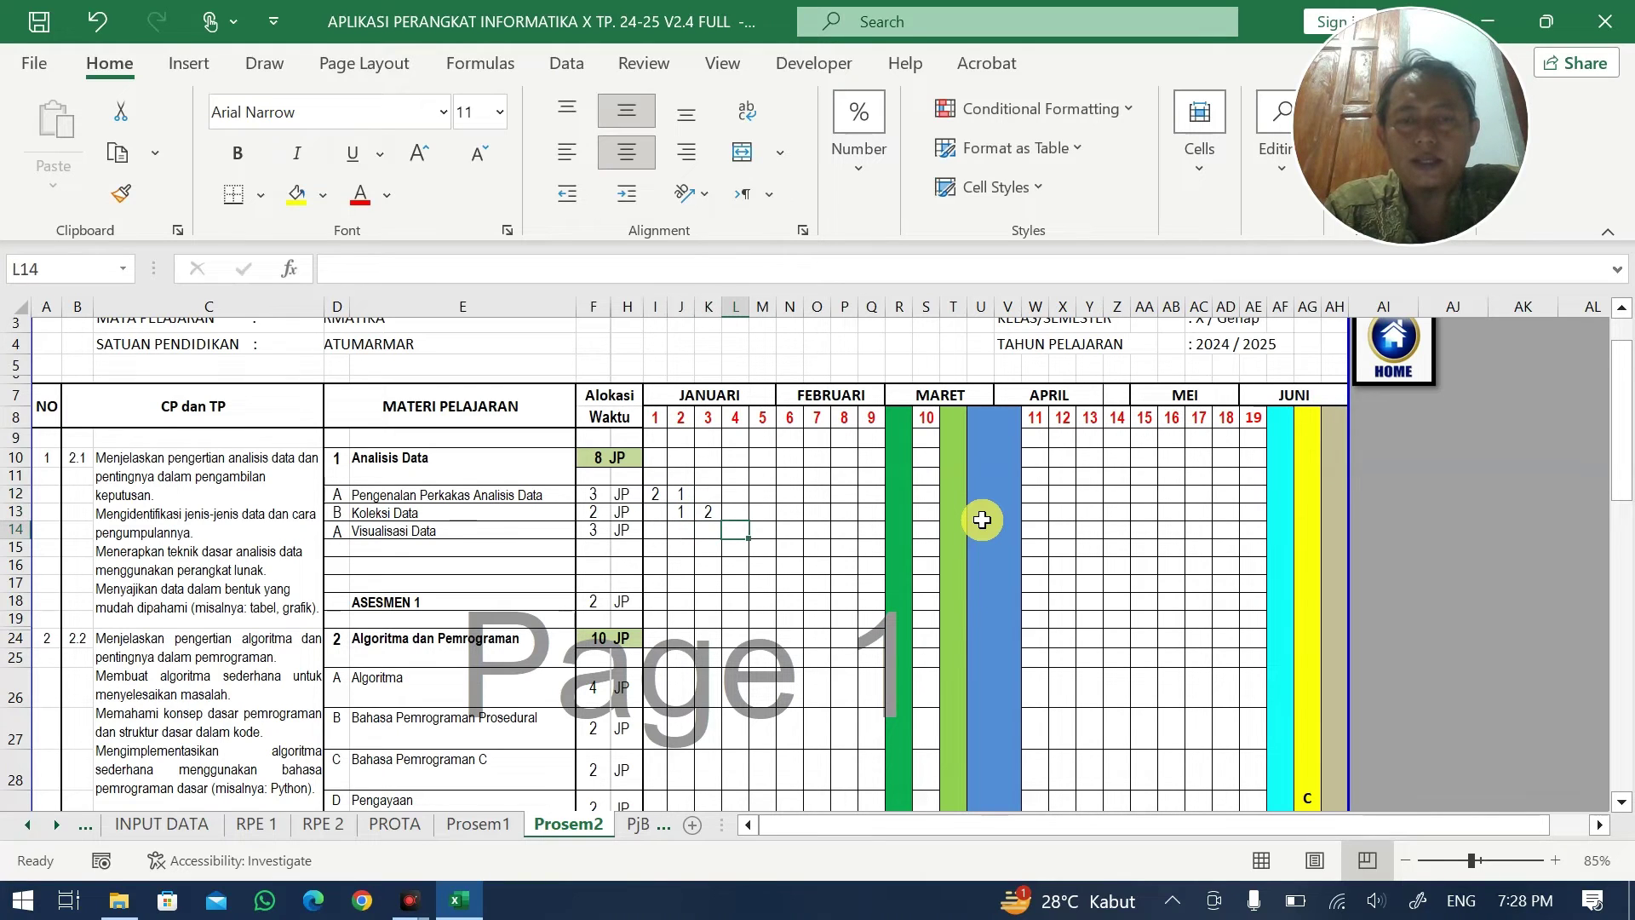
- Distribute Visualisasi Data as 2 in week 4 and 1 in week 5, and ASESMEN 1 as 1 each in weeks 5 and 6
{"action": "type", "text": "2"}
{"action": "key", "text": "Right"}
{"action": "type", "text": "1"}
{"action": "key", "text": "Return"}
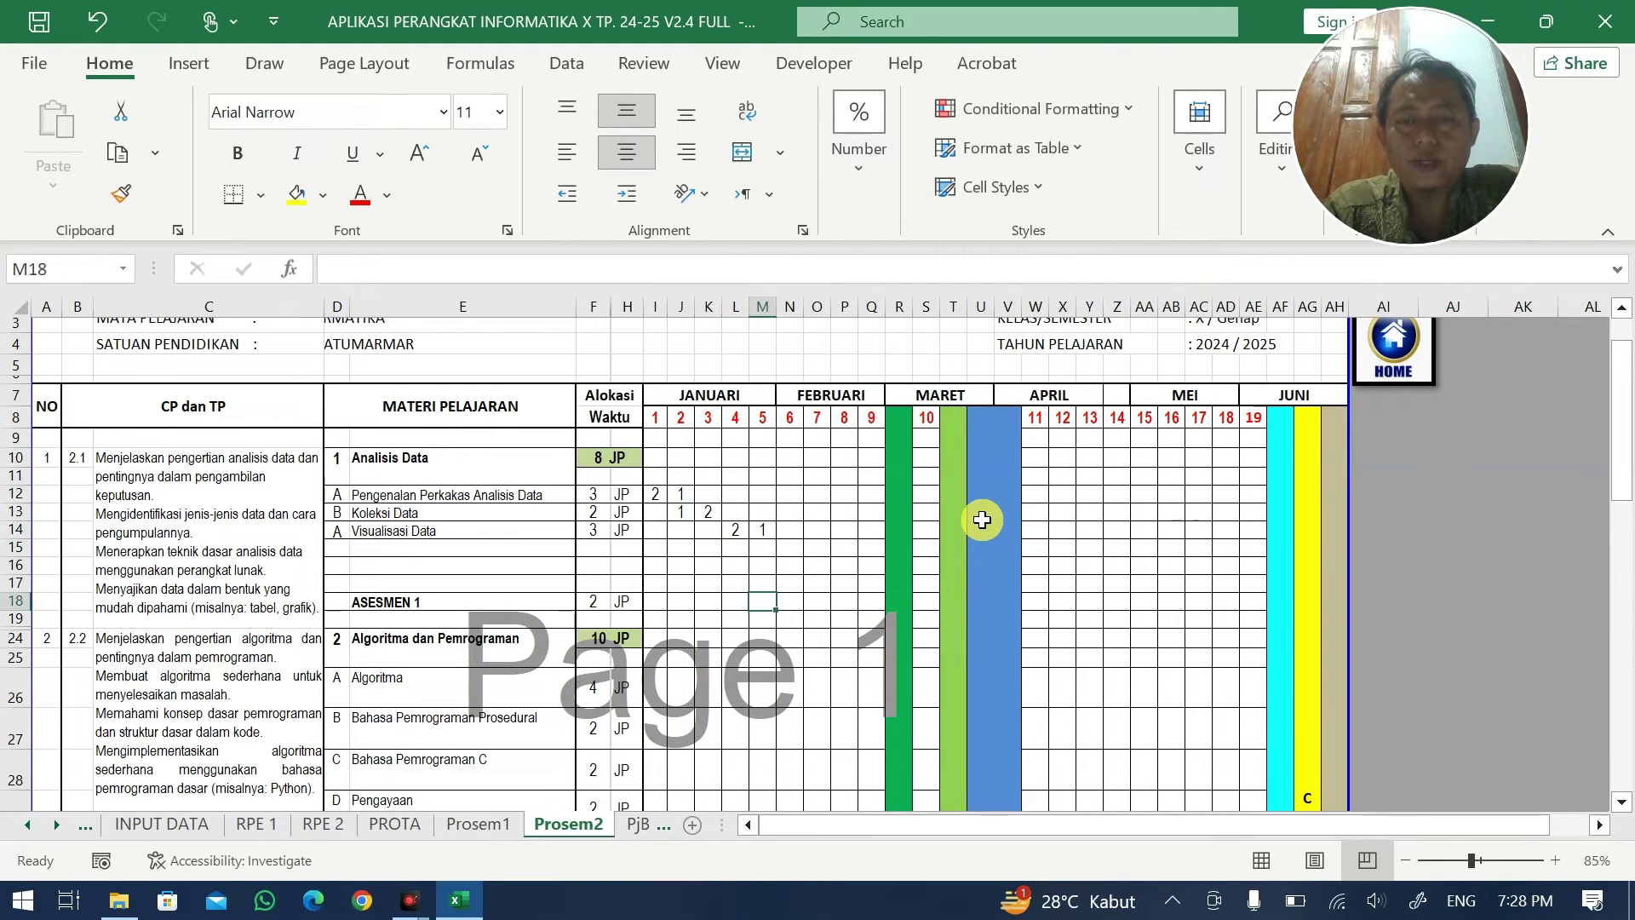
{"action": "type", "text": "1"}
{"action": "key", "text": "Right"}
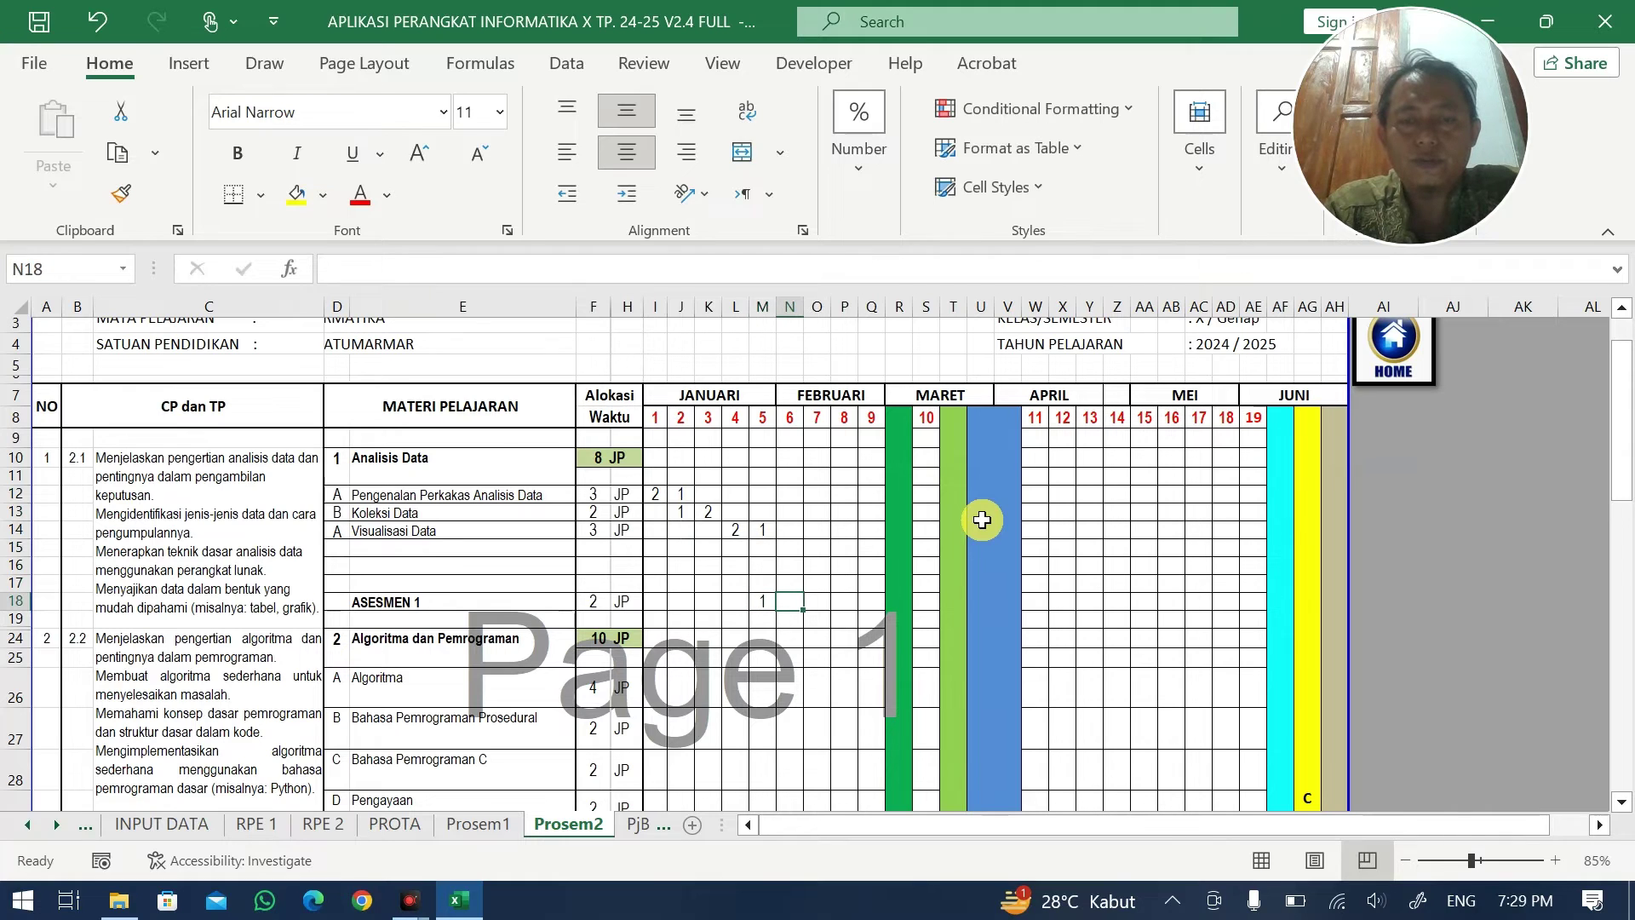
{"action": "type", "text": "1"}
{"action": "key", "text": "Return"}
- Distribute the Algoritma hours as 1 in week 6, 2 in week 7 and 1 in week 8
{"action": "key", "text": "Return"}
{"action": "key", "text": "Return"}
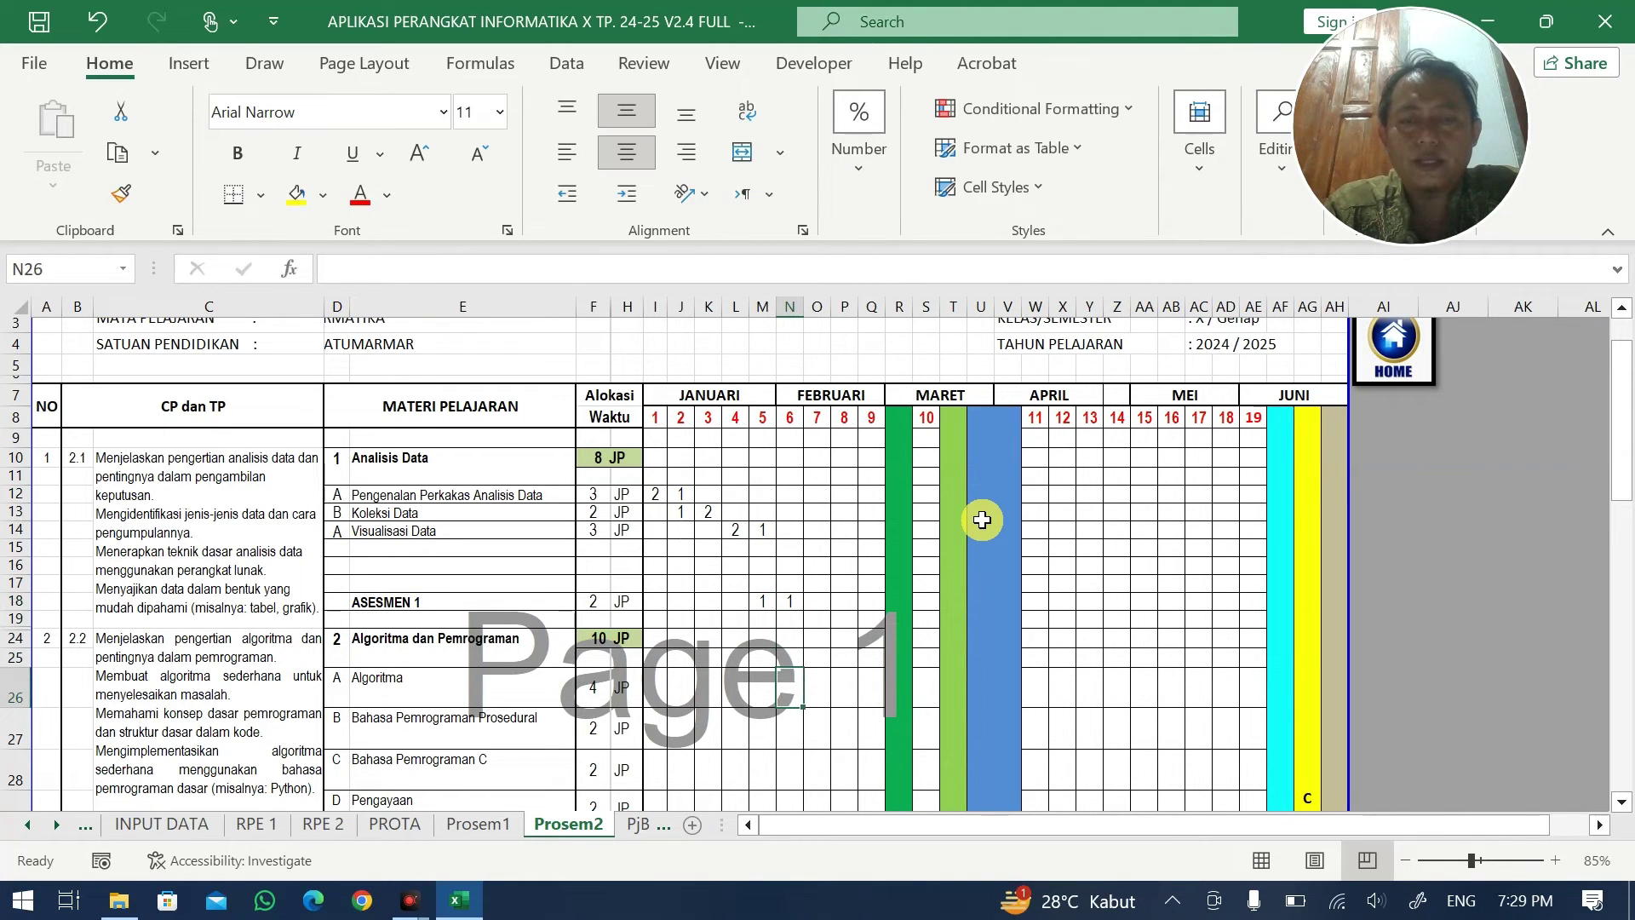
{"action": "key", "text": "Right"}
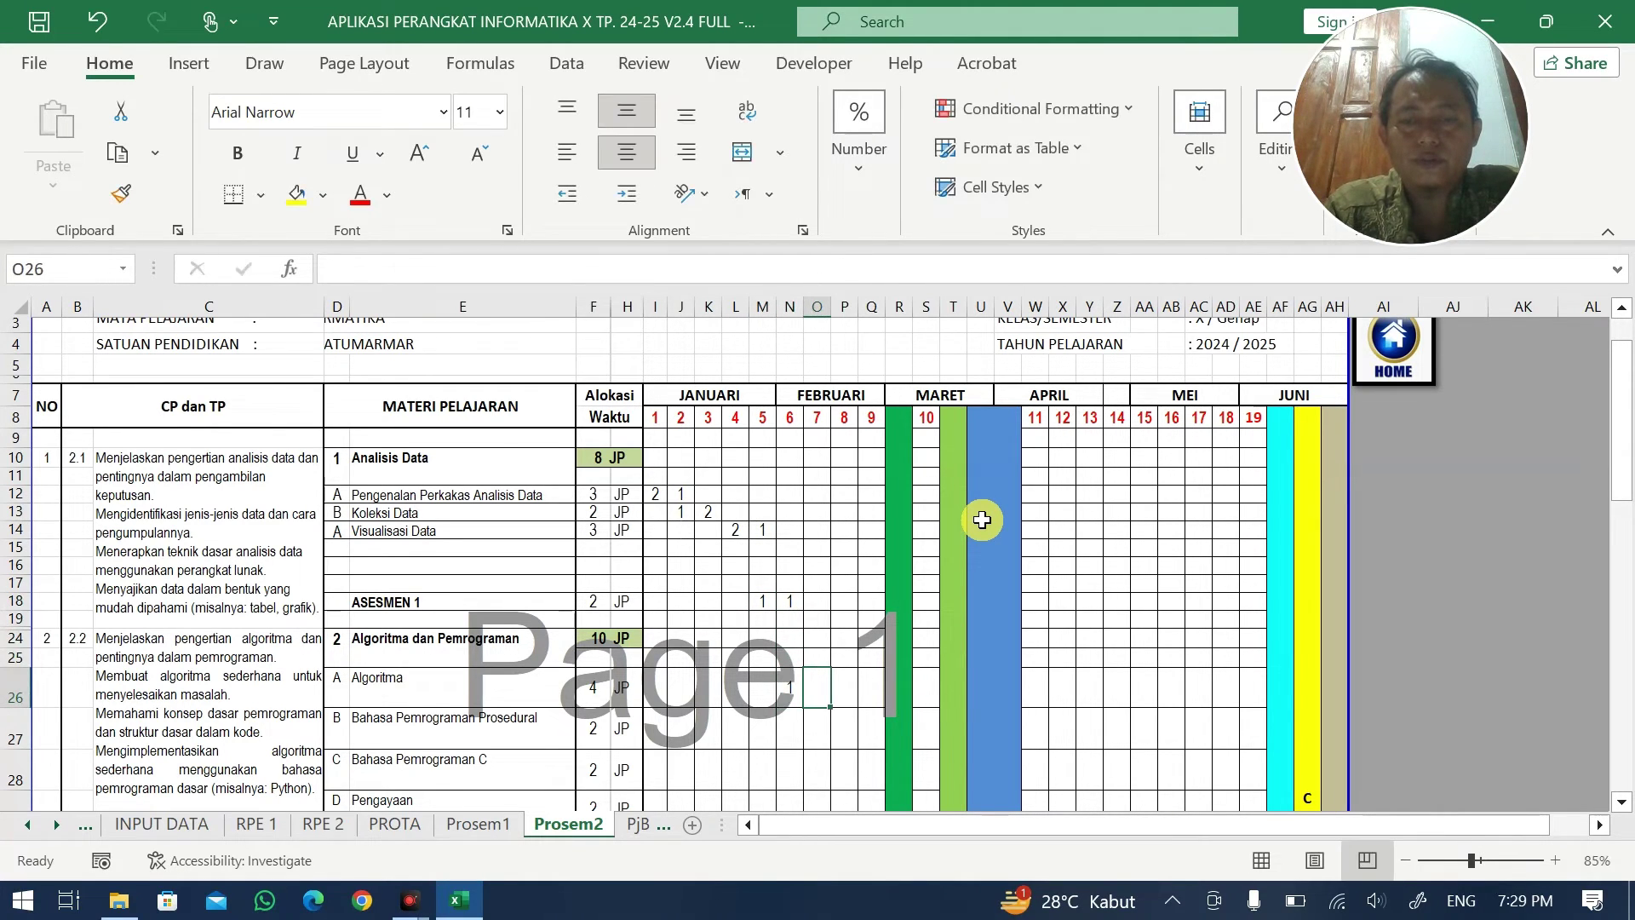
{"action": "type", "text": "2"}
{"action": "key", "text": "Right"}
{"action": "type", "text": "1"}
{"action": "key", "text": "Return"}
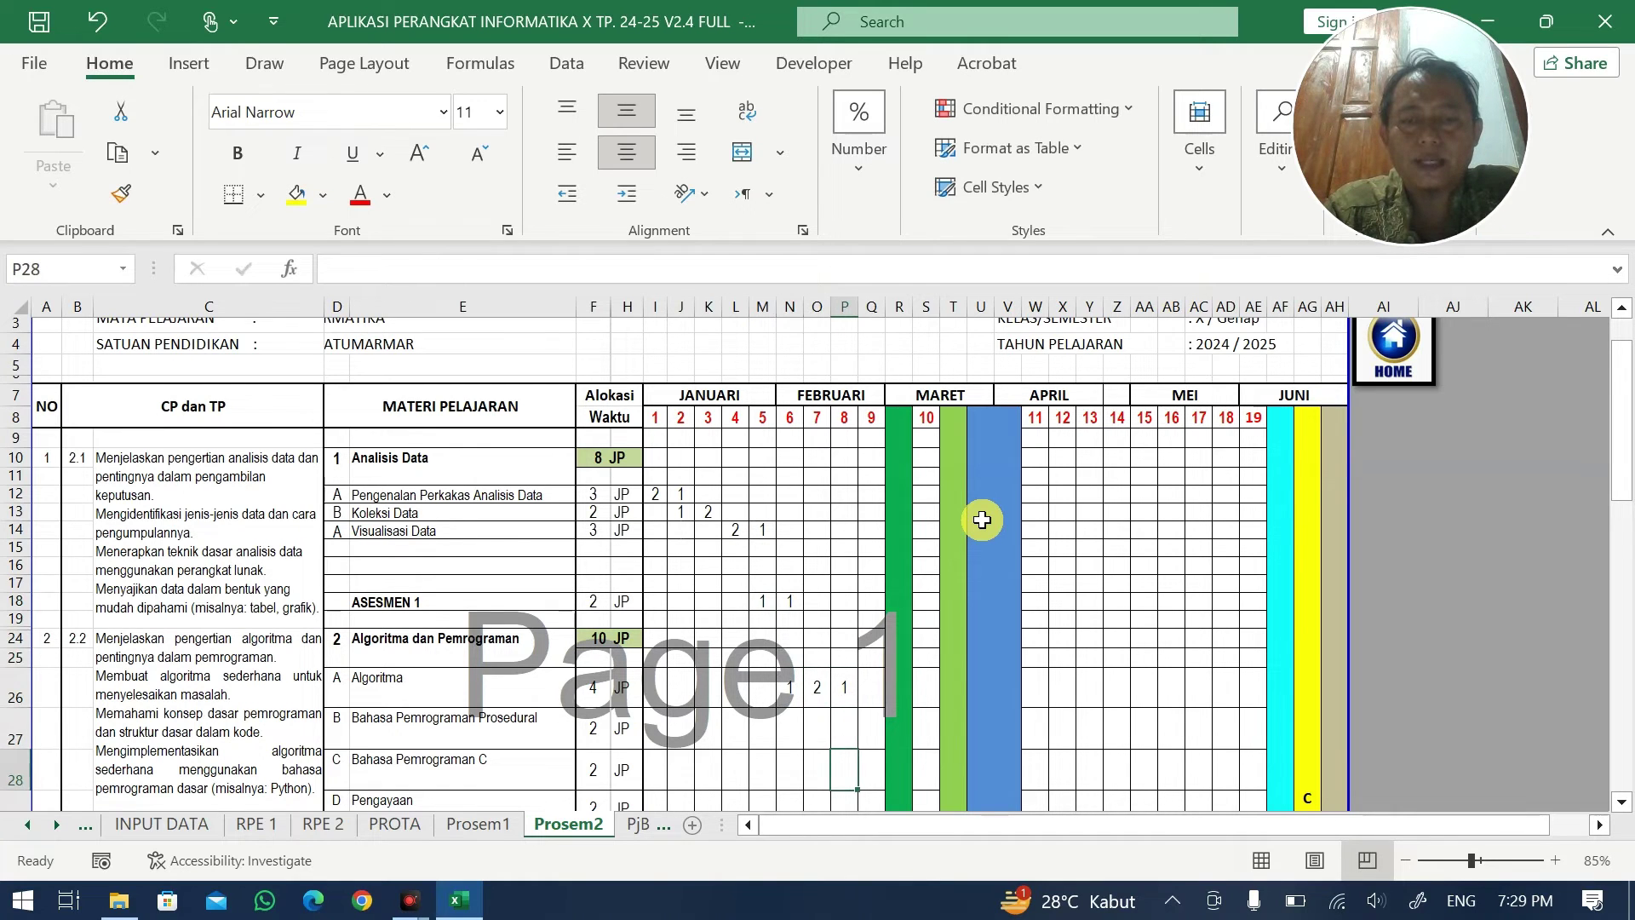
- Enter 1 JP each in weeks 8 and 9 for Bahasa Pemrograman Prosedural
{"action": "type", "text": "1"}
{"action": "key", "text": "Right"}
{"action": "type", "text": "1"}
{"action": "key", "text": "Return"}
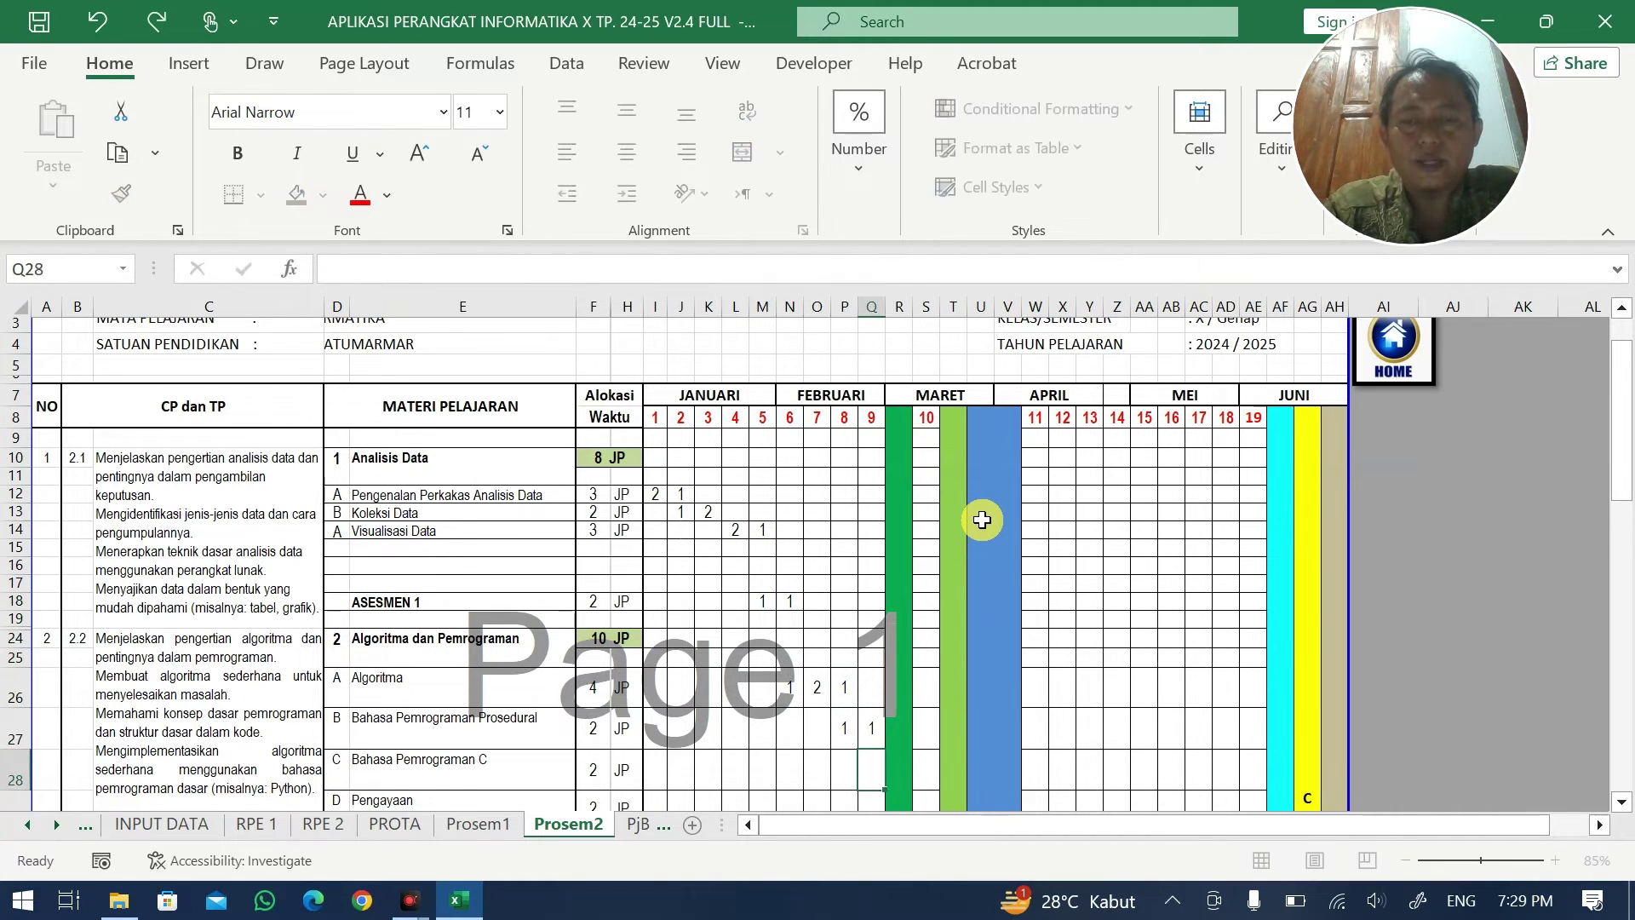
- Enter 1 JP each in weeks 9 and 11 for Bahasa Pemrograman C, skipping the STS week
{"action": "type", "text": "1"}
{"action": "key", "text": "Right"}
{"action": "key", "text": "Right"}
{"action": "scroll", "coordinate": [979, 515], "scroll_direction": "down", "scroll_amount": 2}
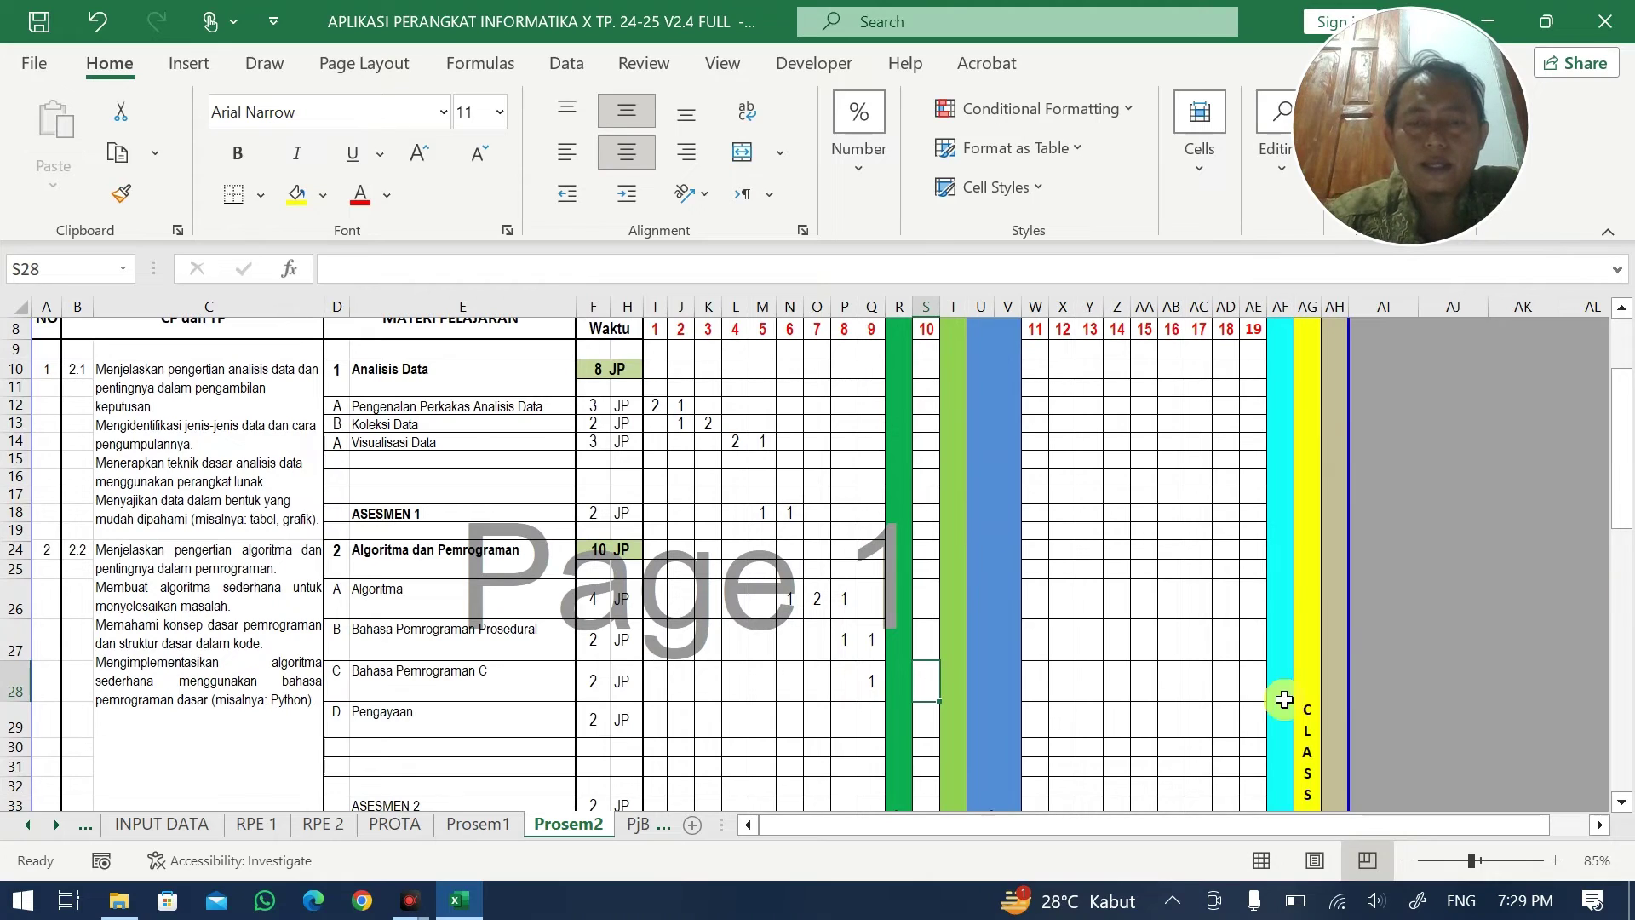
{"action": "scroll", "coordinate": [1001, 725], "scroll_direction": "down", "scroll_amount": 3}
{"action": "left_click", "coordinate": [927, 635]}
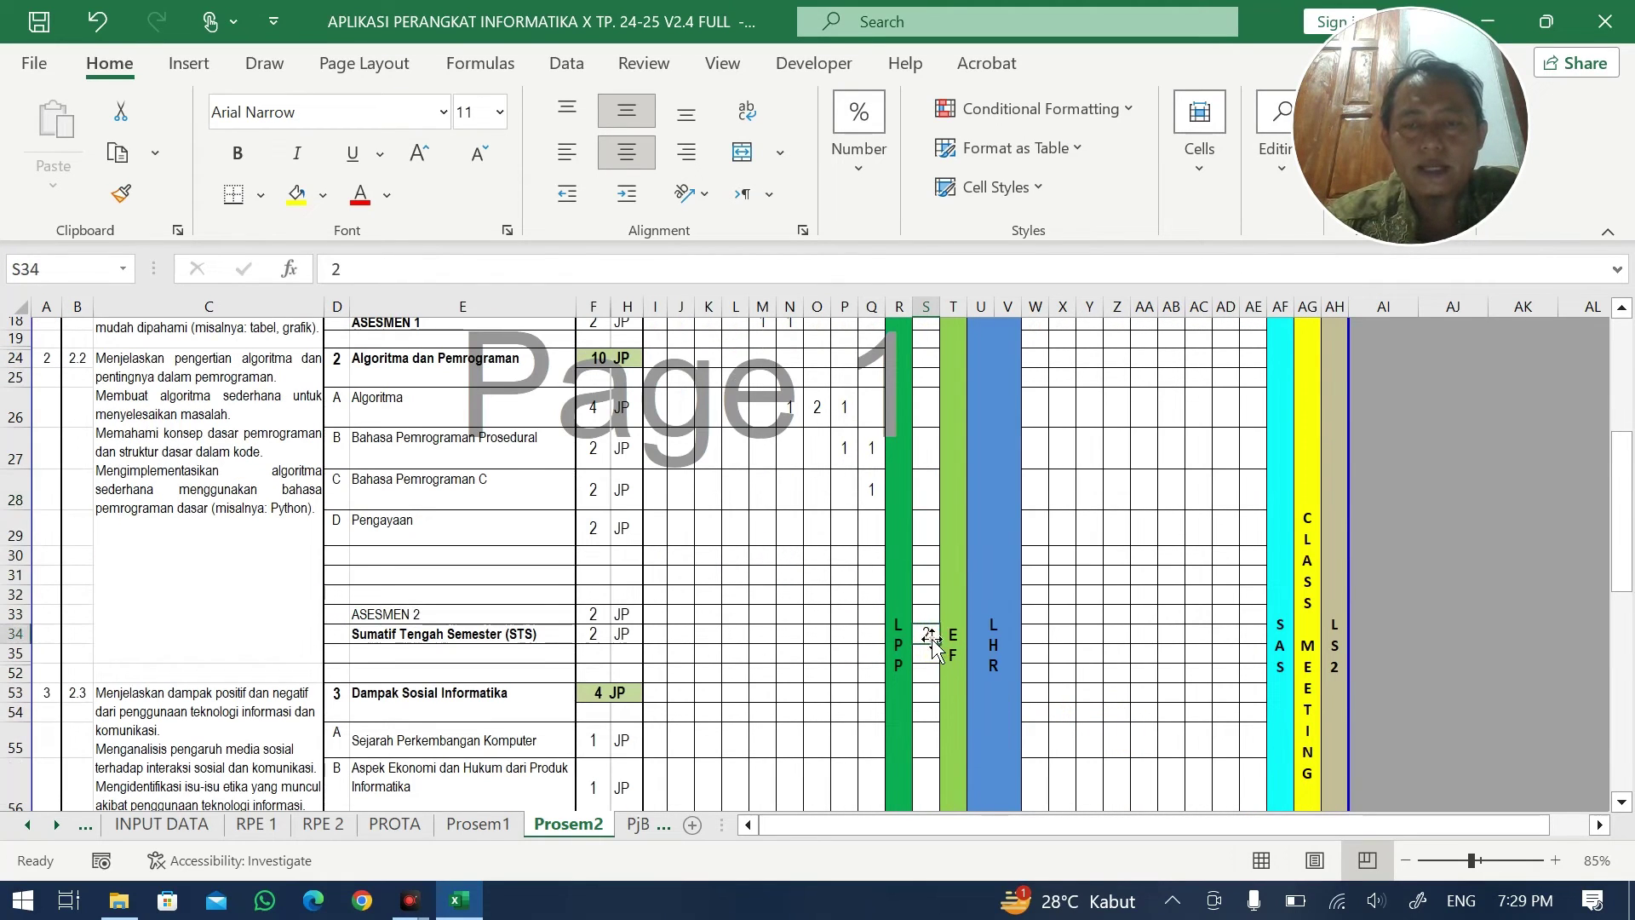
{"action": "left_click_drag", "start_coordinate": [929, 507], "coordinate": [927, 656]}
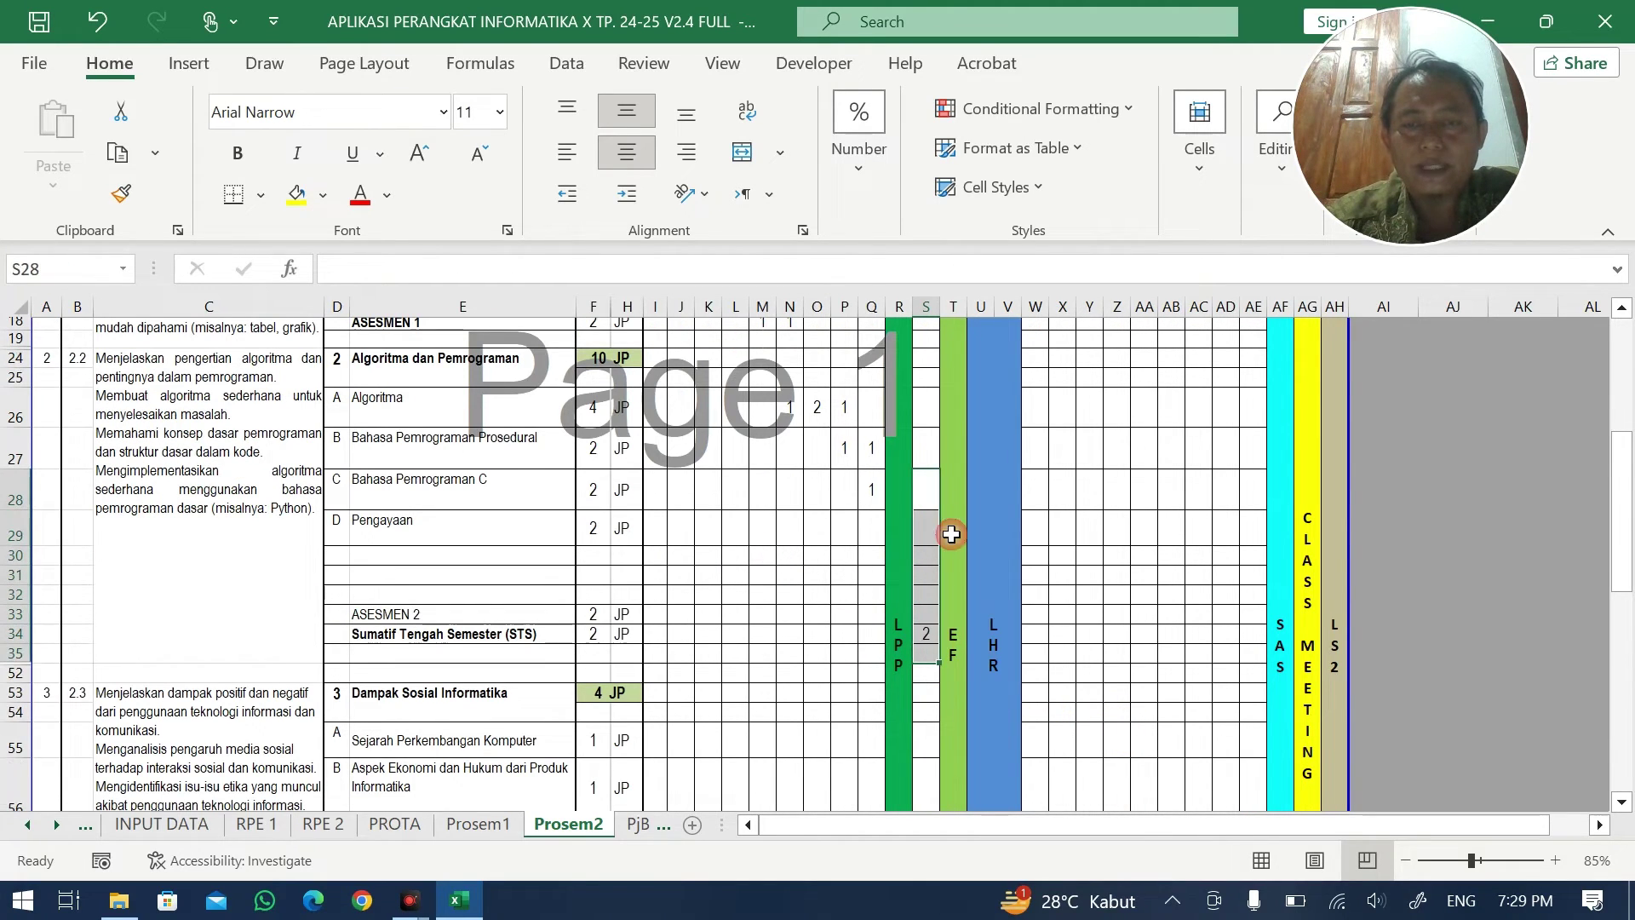
{"action": "left_click", "coordinate": [596, 492]}
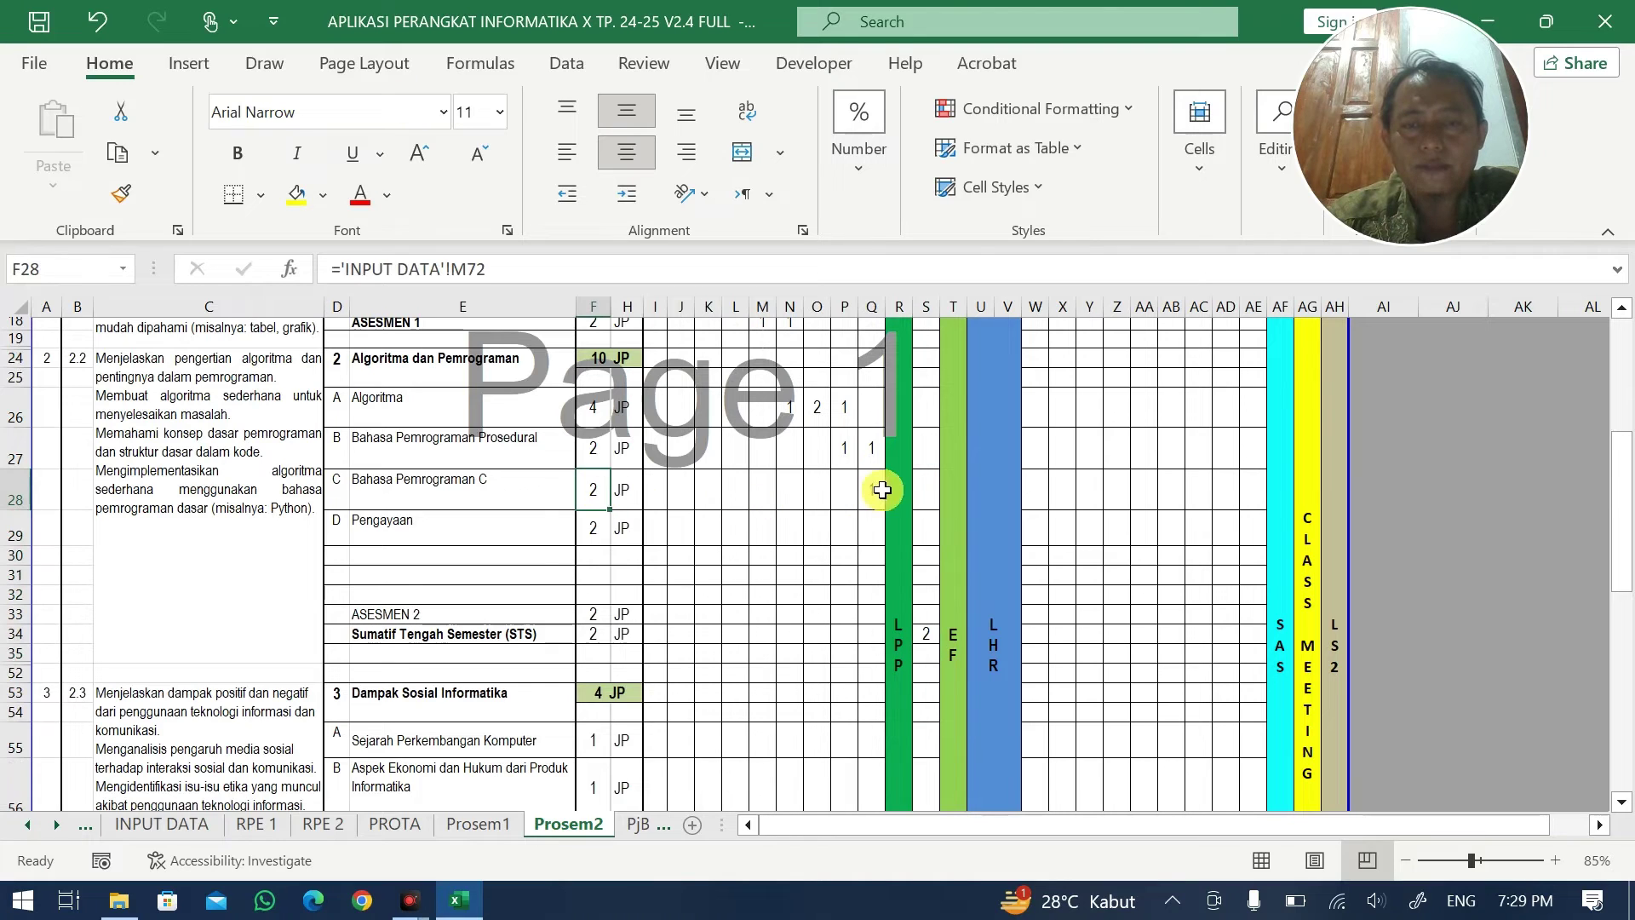
{"action": "left_click", "coordinate": [877, 490]}
{"action": "left_click", "coordinate": [1048, 490]}
{"action": "left_click", "coordinate": [1114, 509]}
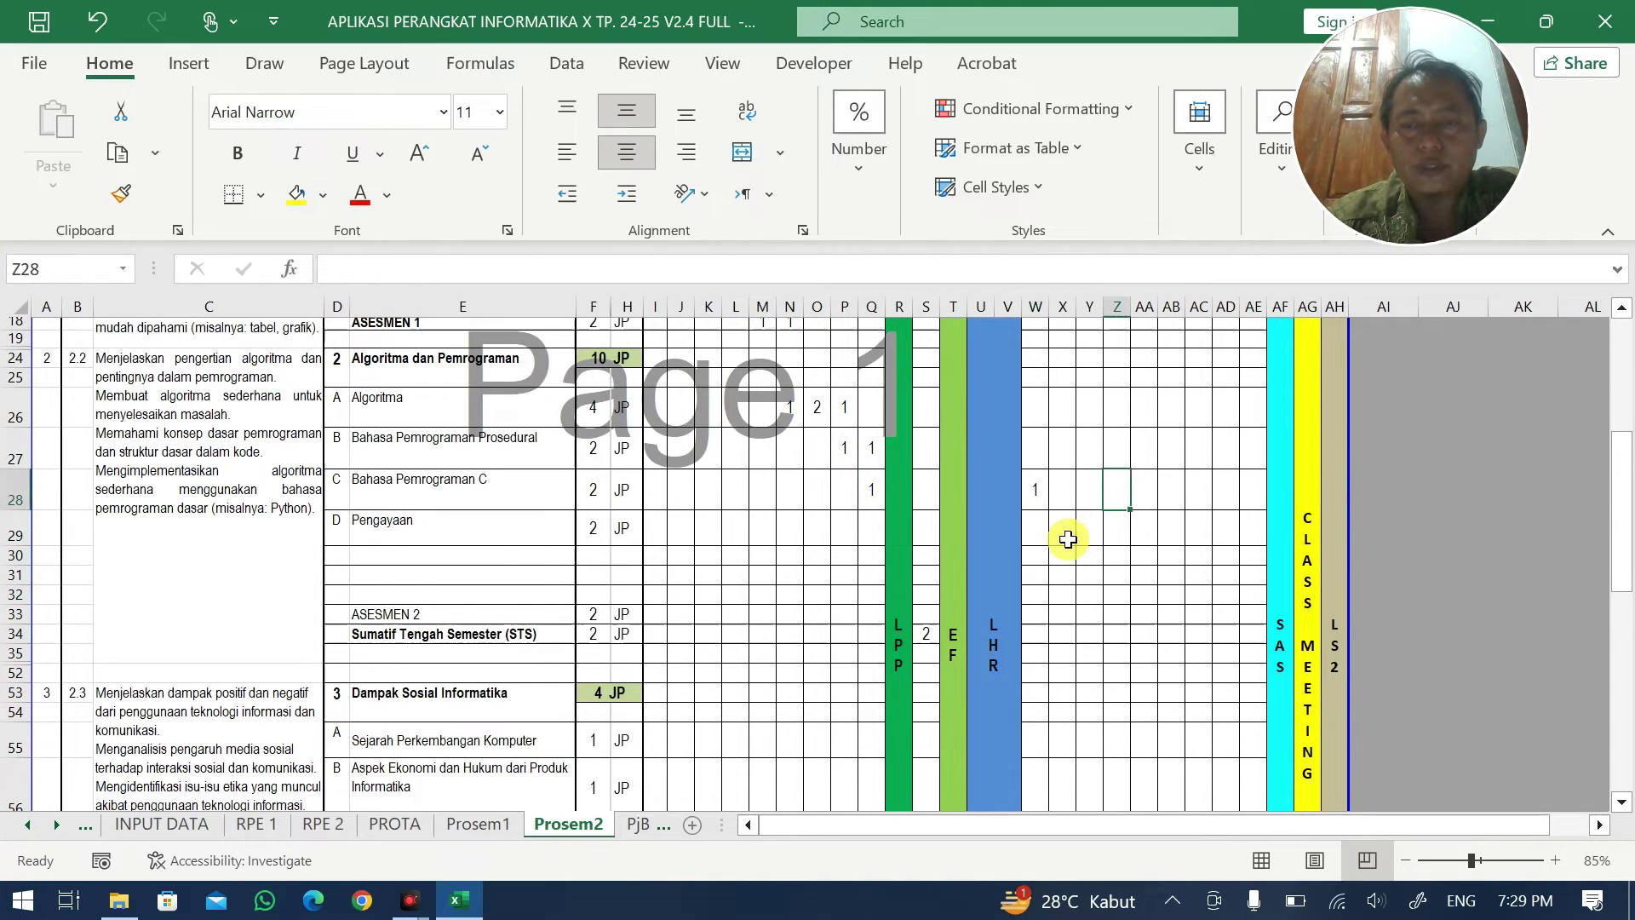
- Enter 1 JP each in weeks 11 and 12 for ASESMEN 2
{"action": "left_click", "coordinate": [1044, 617]}
{"action": "type", "text": "1"}
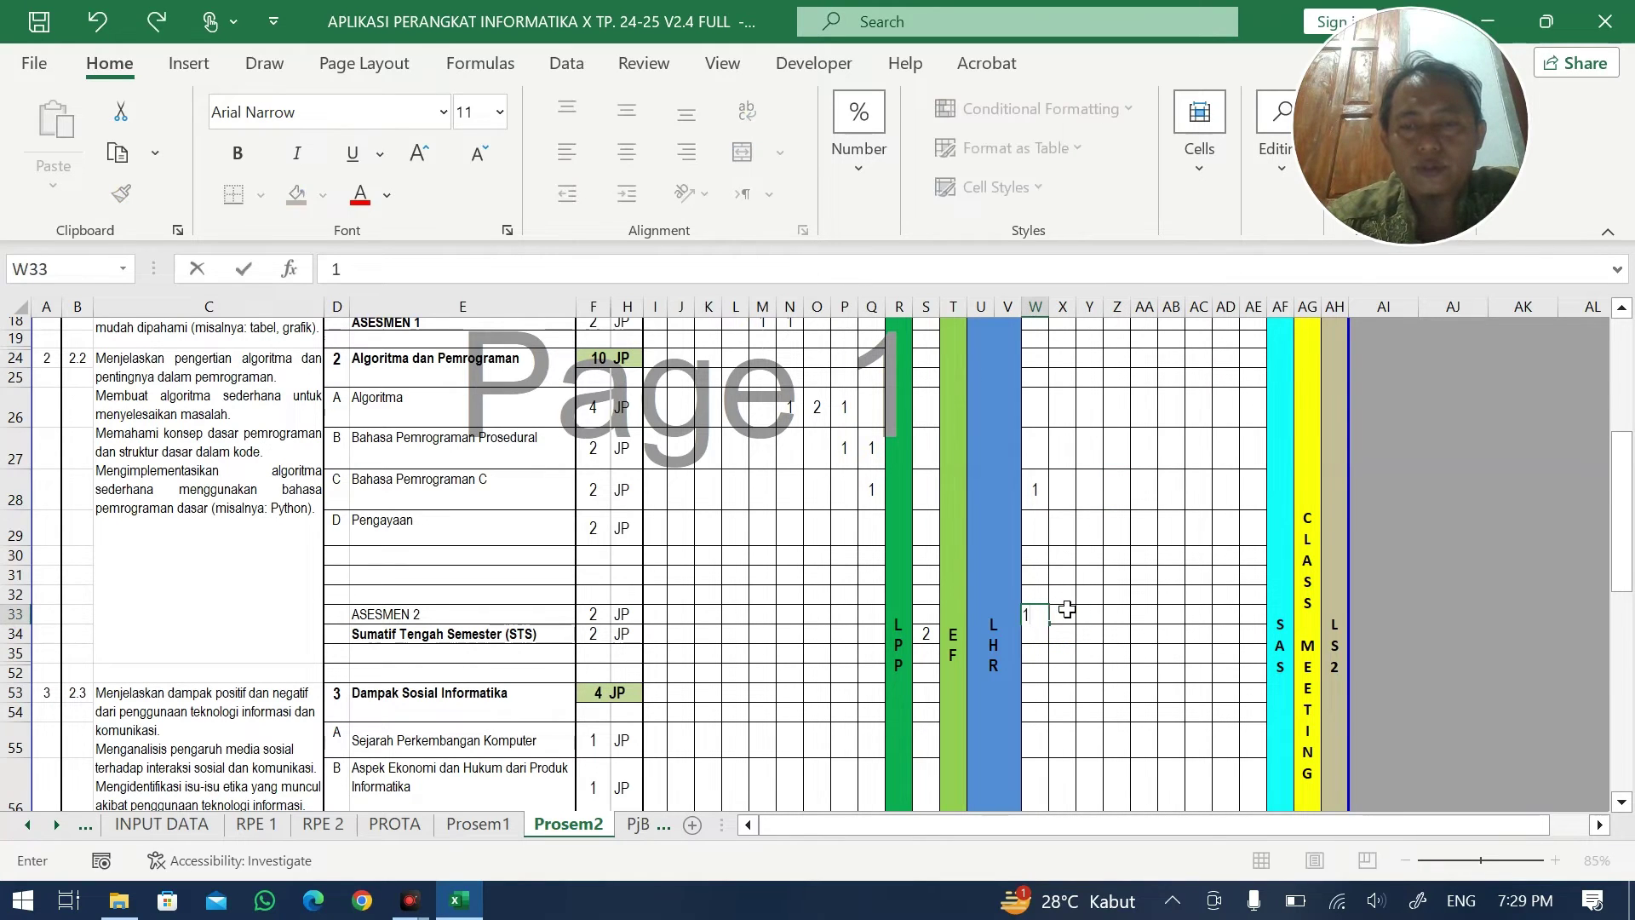
{"action": "left_click", "coordinate": [1065, 621]}
{"action": "type", "text": "1"}
{"action": "left_click", "coordinate": [1112, 634]}
{"action": "scroll", "coordinate": [1090, 627], "scroll_direction": "down", "scroll_amount": 2}
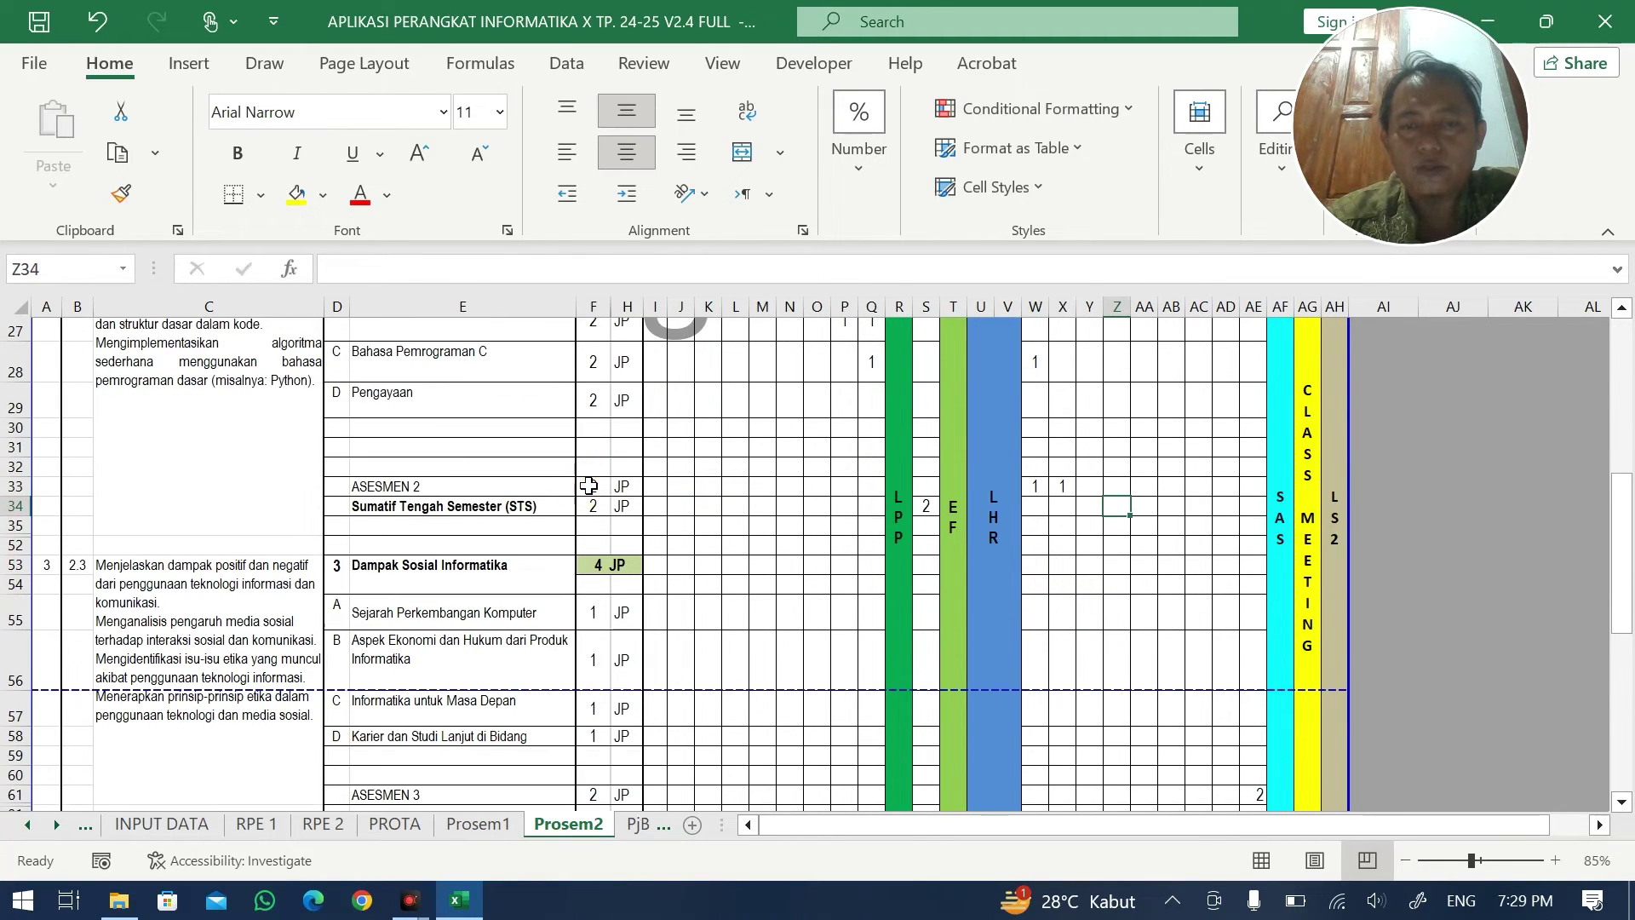
{"action": "left_click", "coordinate": [592, 484]}
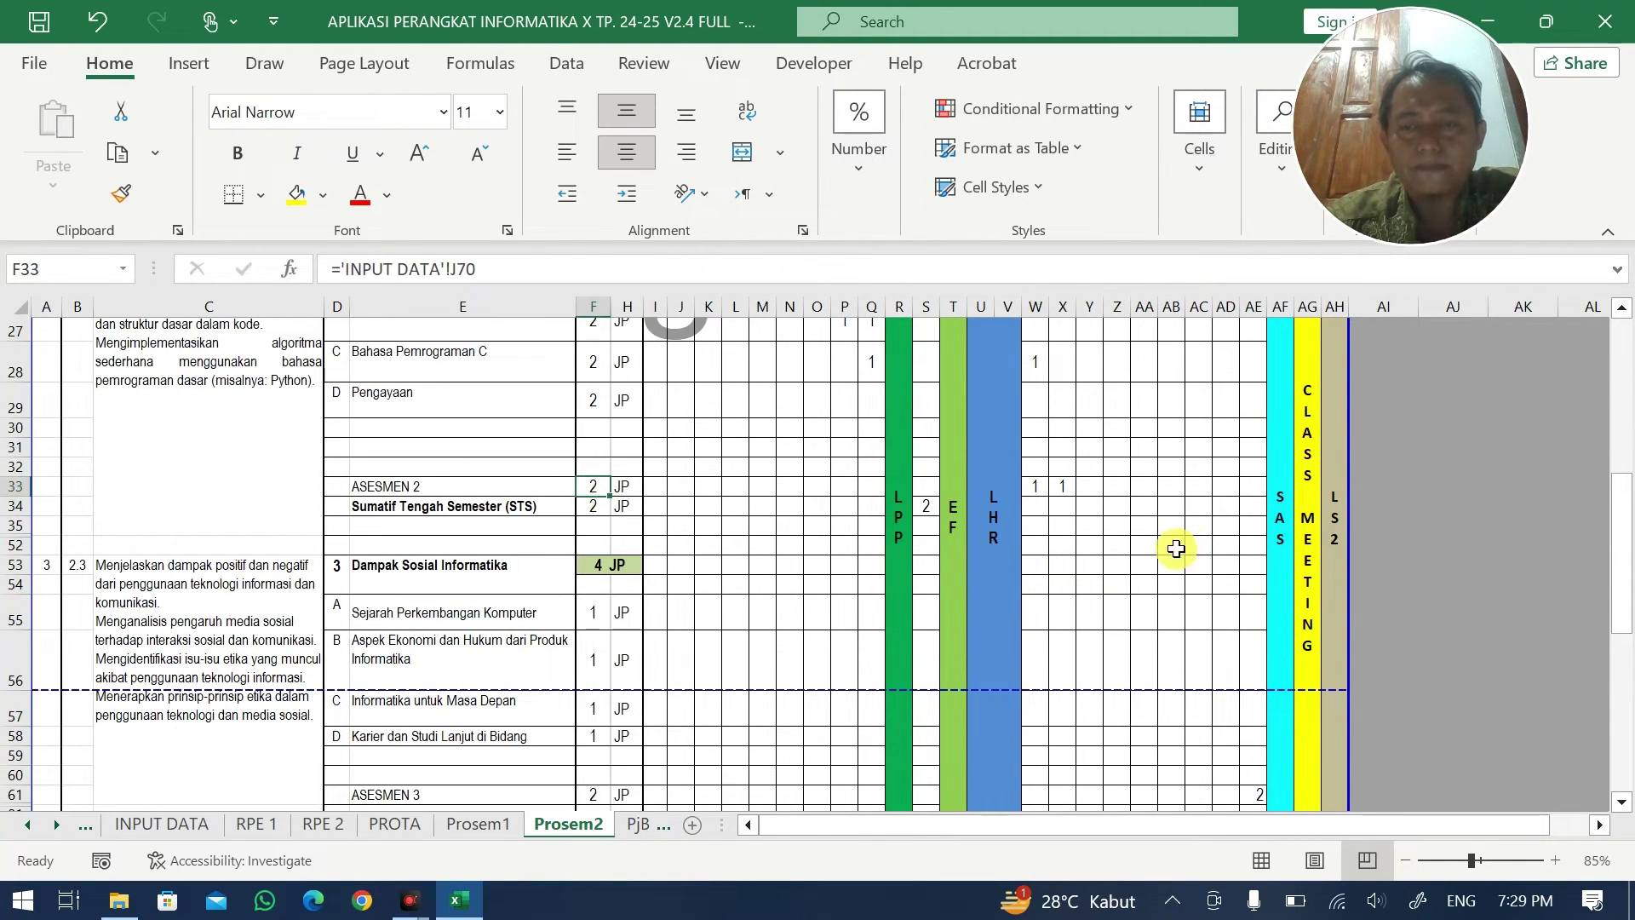
- Enter 1 JP each for Dampak Sosial Informatika subtopics A, B and C in weeks 12, 13 and 14 respectively
{"action": "left_click", "coordinate": [1071, 611]}
{"action": "type", "text": "1"}
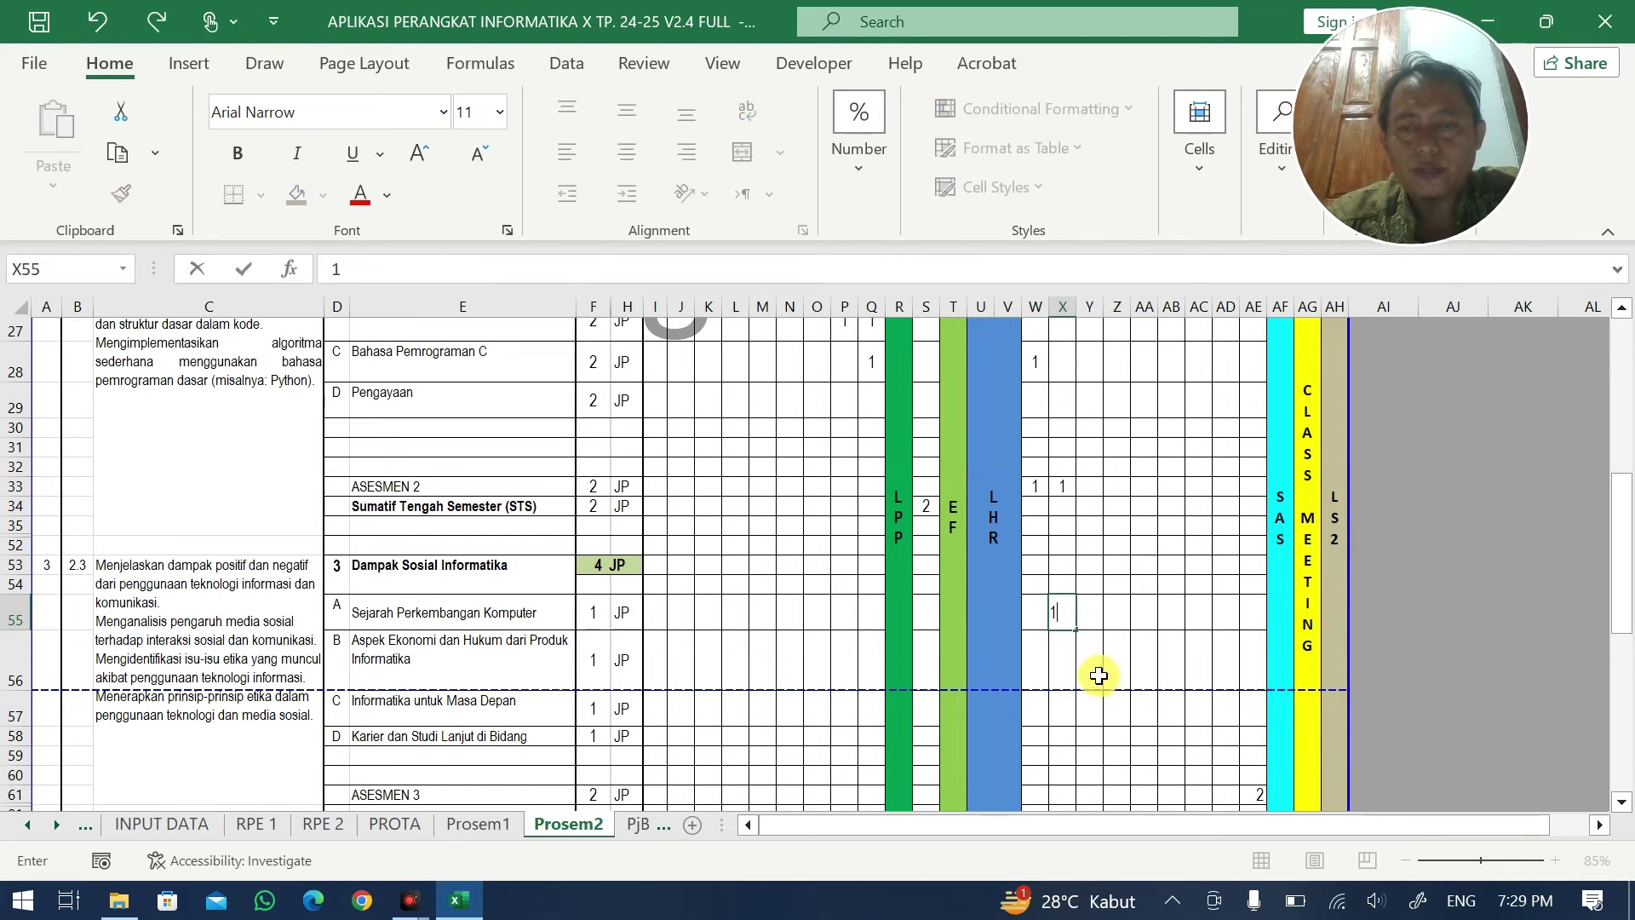
{"action": "left_click", "coordinate": [1099, 675]}
{"action": "type", "text": "1"}
{"action": "left_click", "coordinate": [1113, 704]}
{"action": "type", "text": "1"}
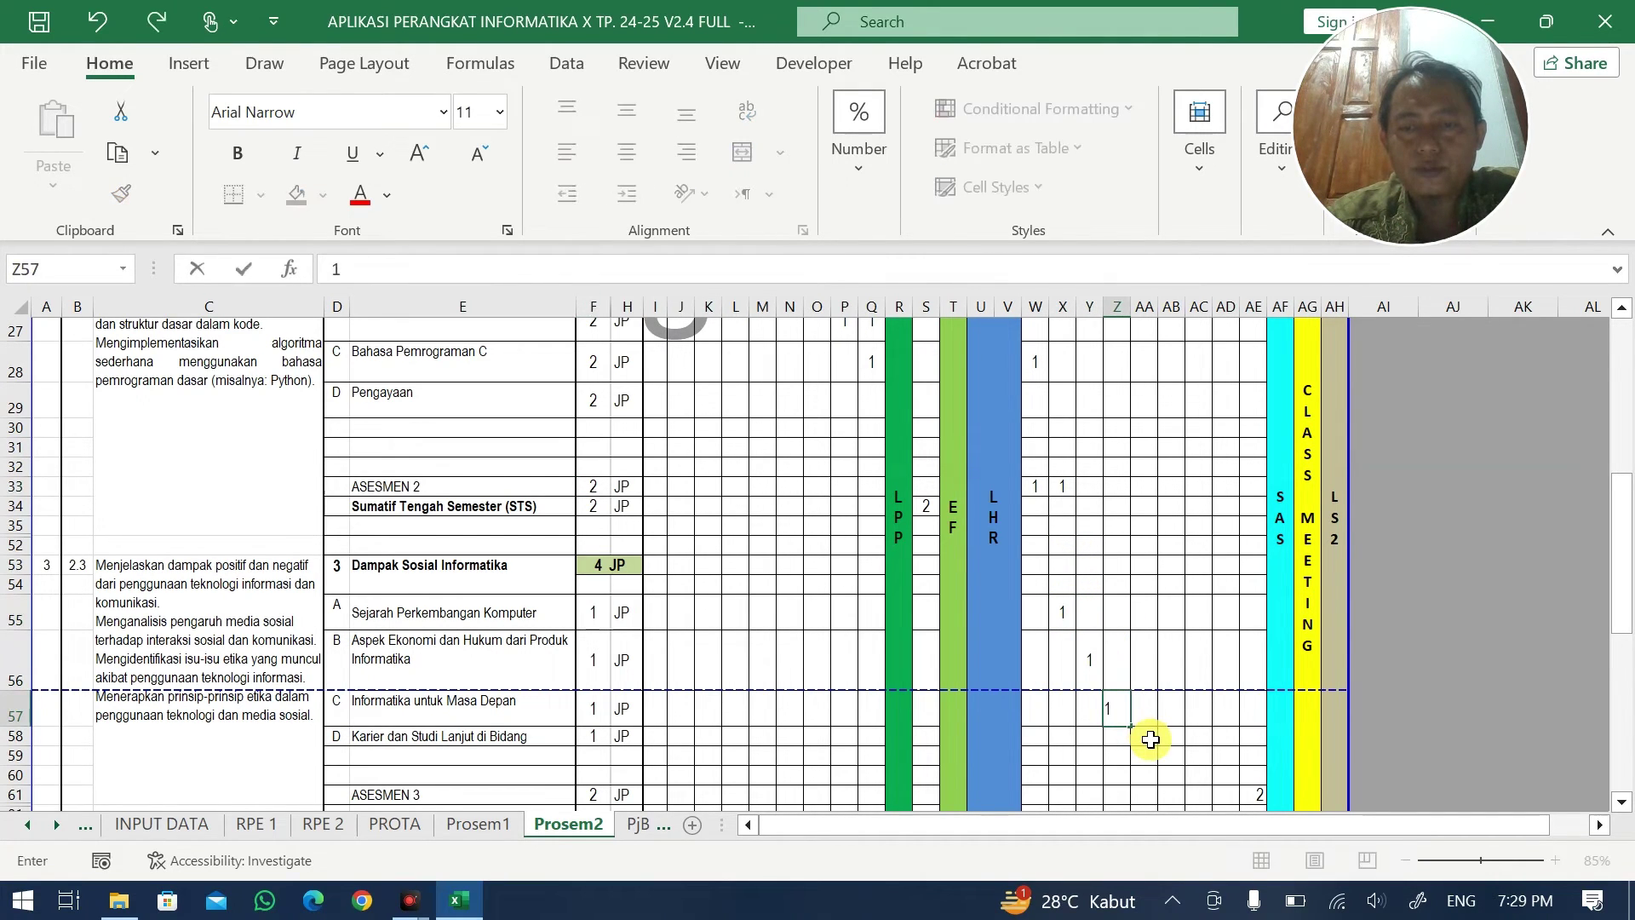
{"action": "left_click", "coordinate": [1148, 739]}
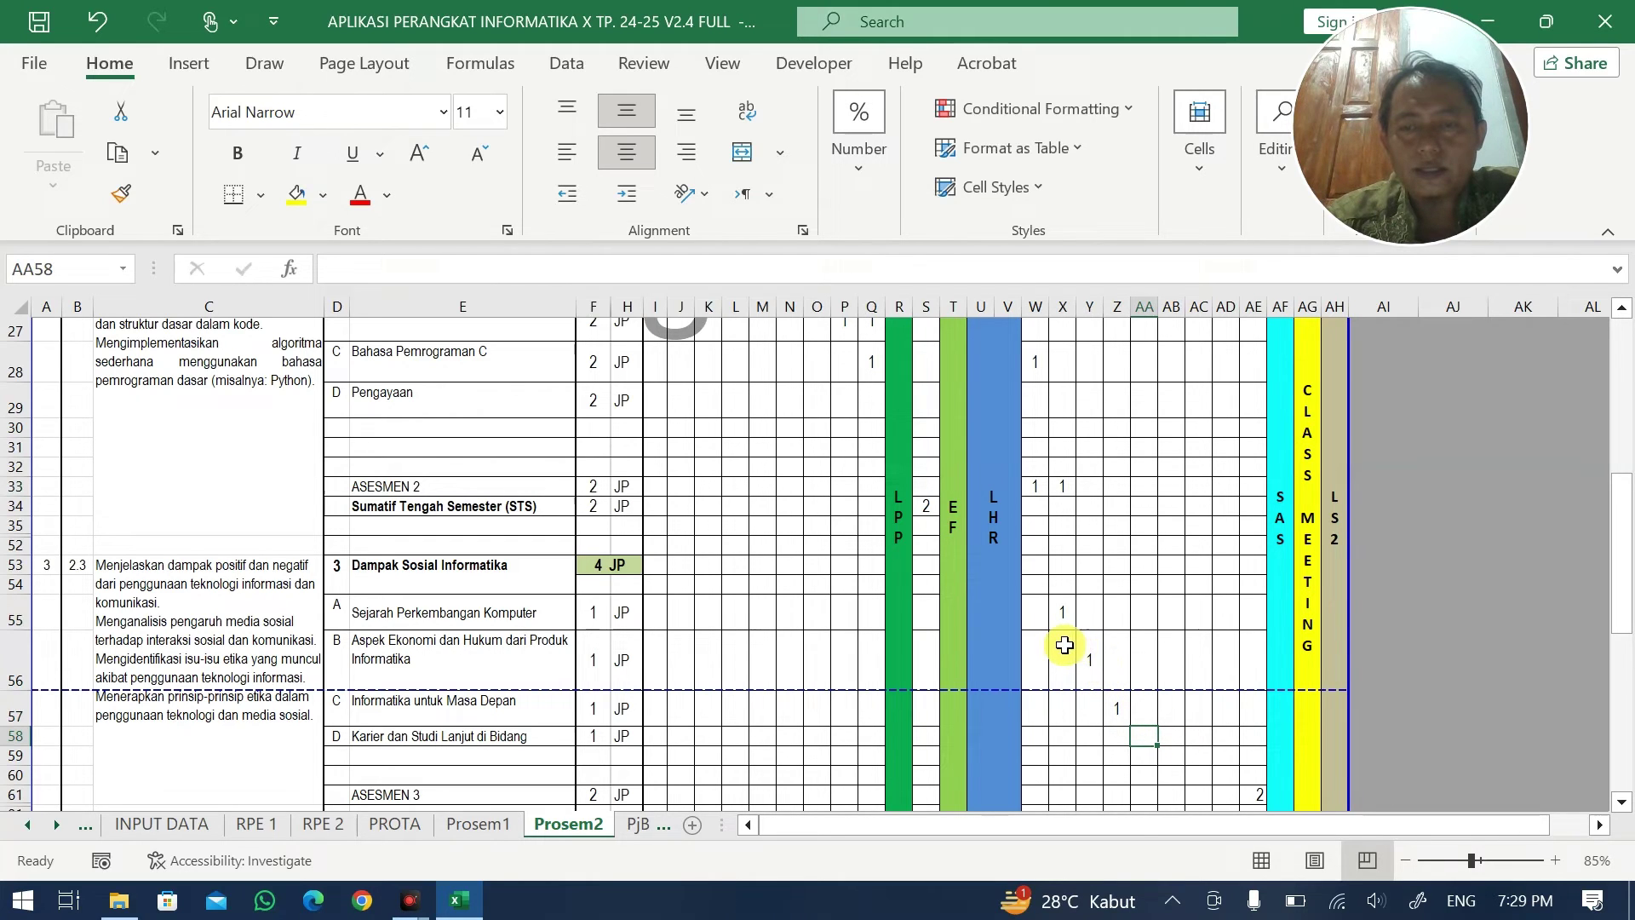
- Move the 1 JP of Informatika untuk Masa Depan to week 13
{"action": "left_click", "coordinate": [1091, 709]}
{"action": "type", "text": "1"}
{"action": "left_click", "coordinate": [1115, 707]}
{"action": "key", "text": "Delete"}
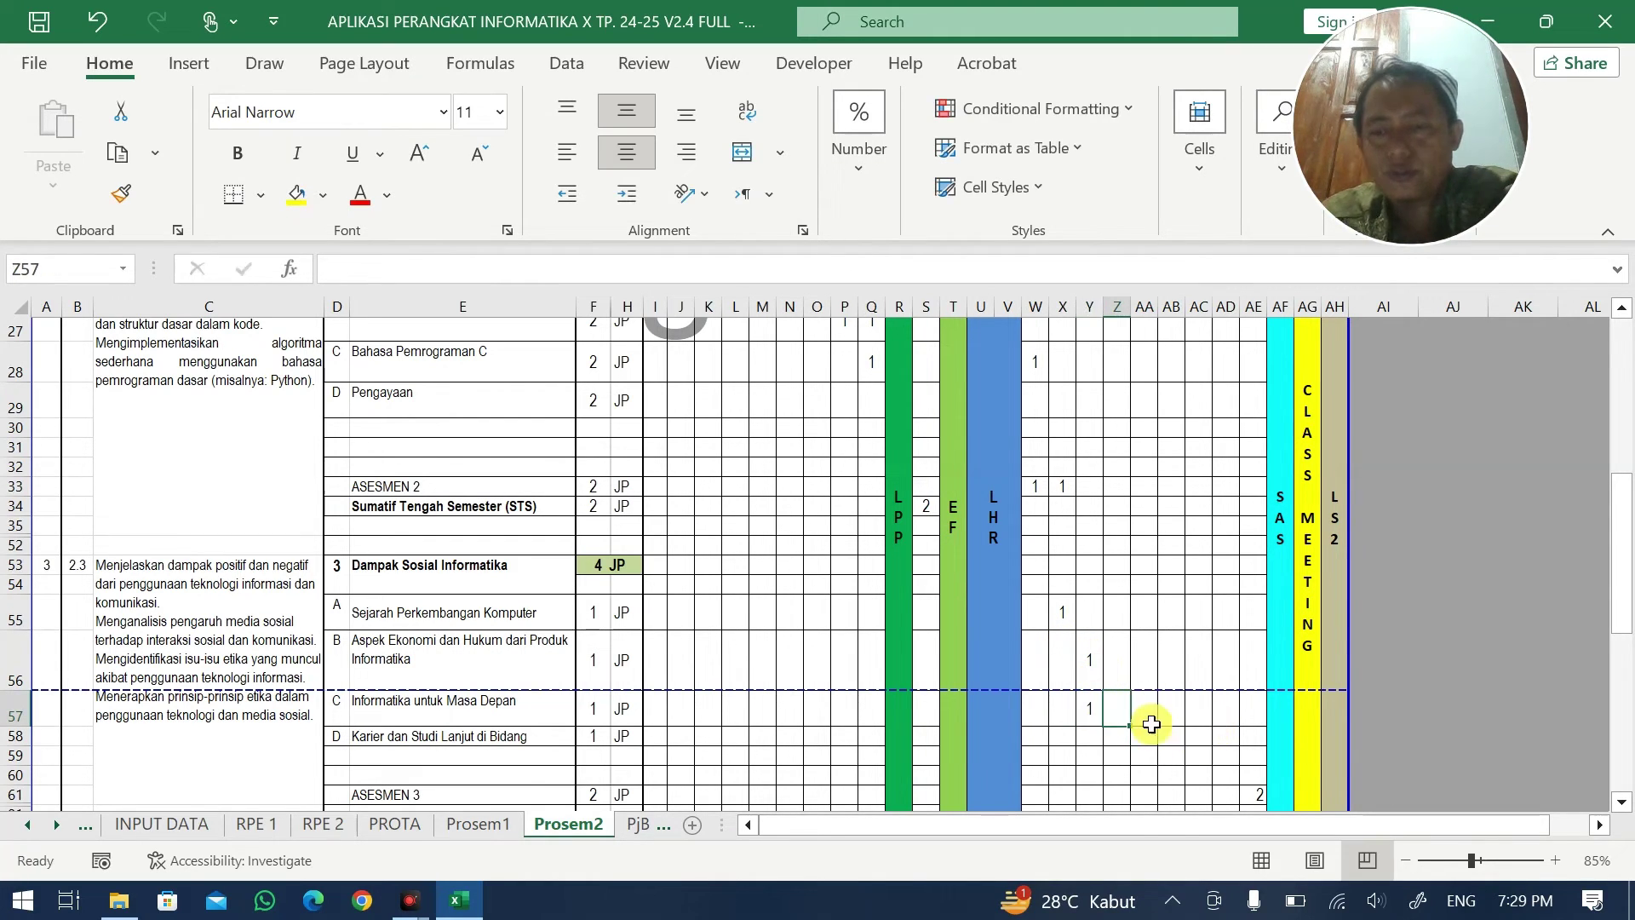
{"action": "left_click", "coordinate": [1147, 753]}
- Enter 1 JP in week 14 for Karier dan Studi Lanjut di Bidang
{"action": "scroll", "coordinate": [1143, 724], "scroll_direction": "down", "scroll_amount": 2}
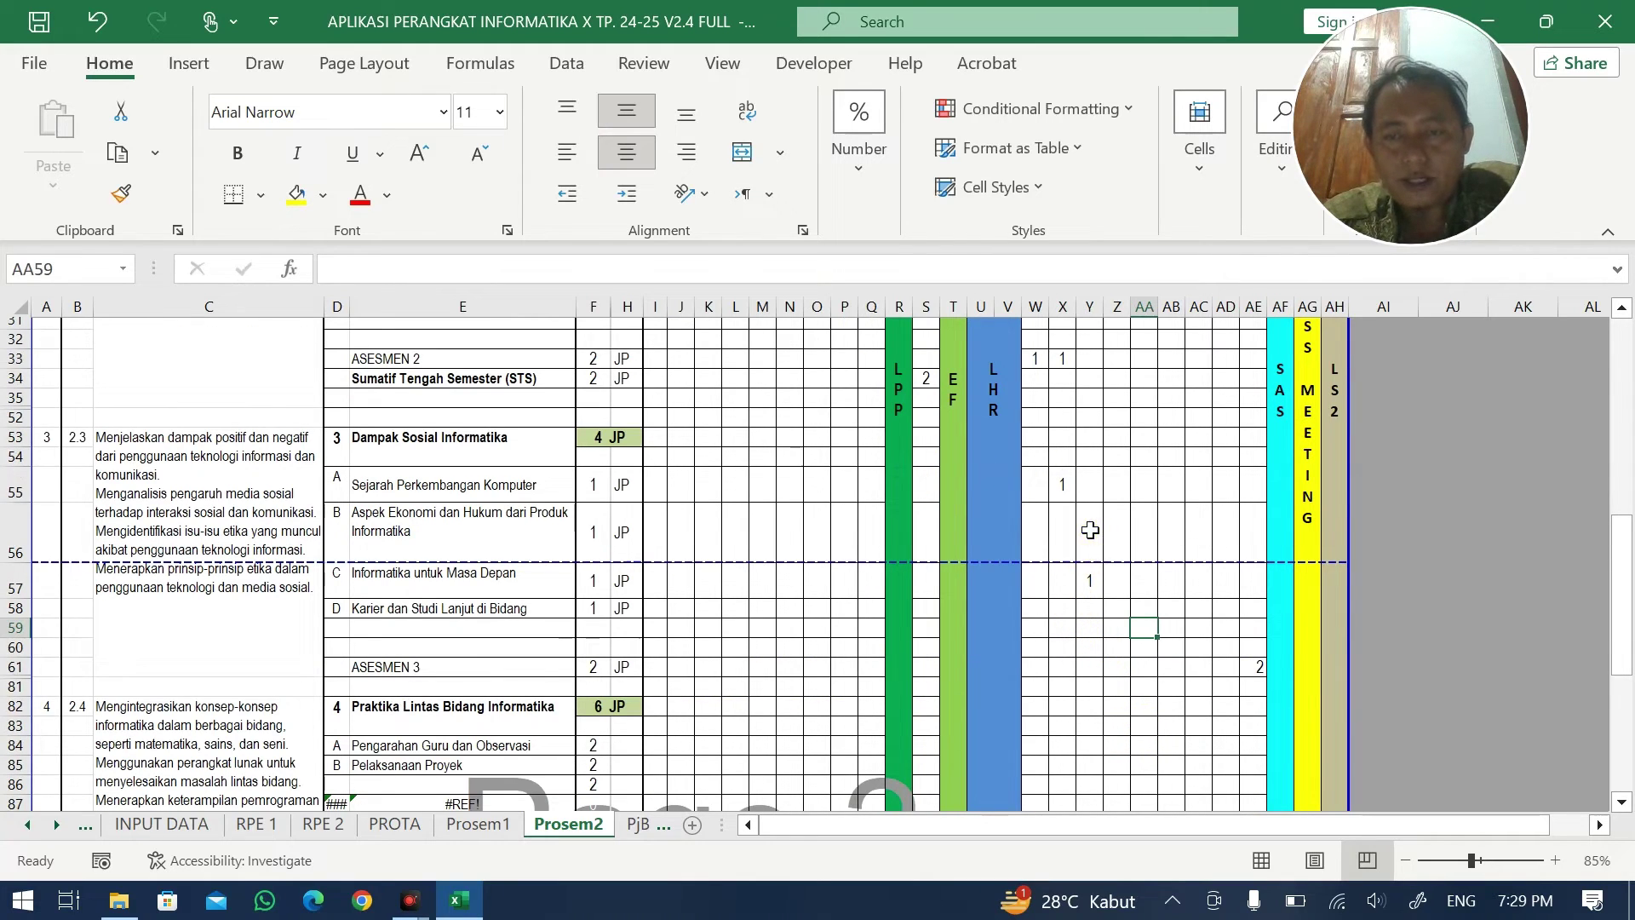
{"action": "left_click_drag", "start_coordinate": [1087, 529], "coordinate": [1090, 585]}
{"action": "left_click", "coordinate": [1085, 614]}
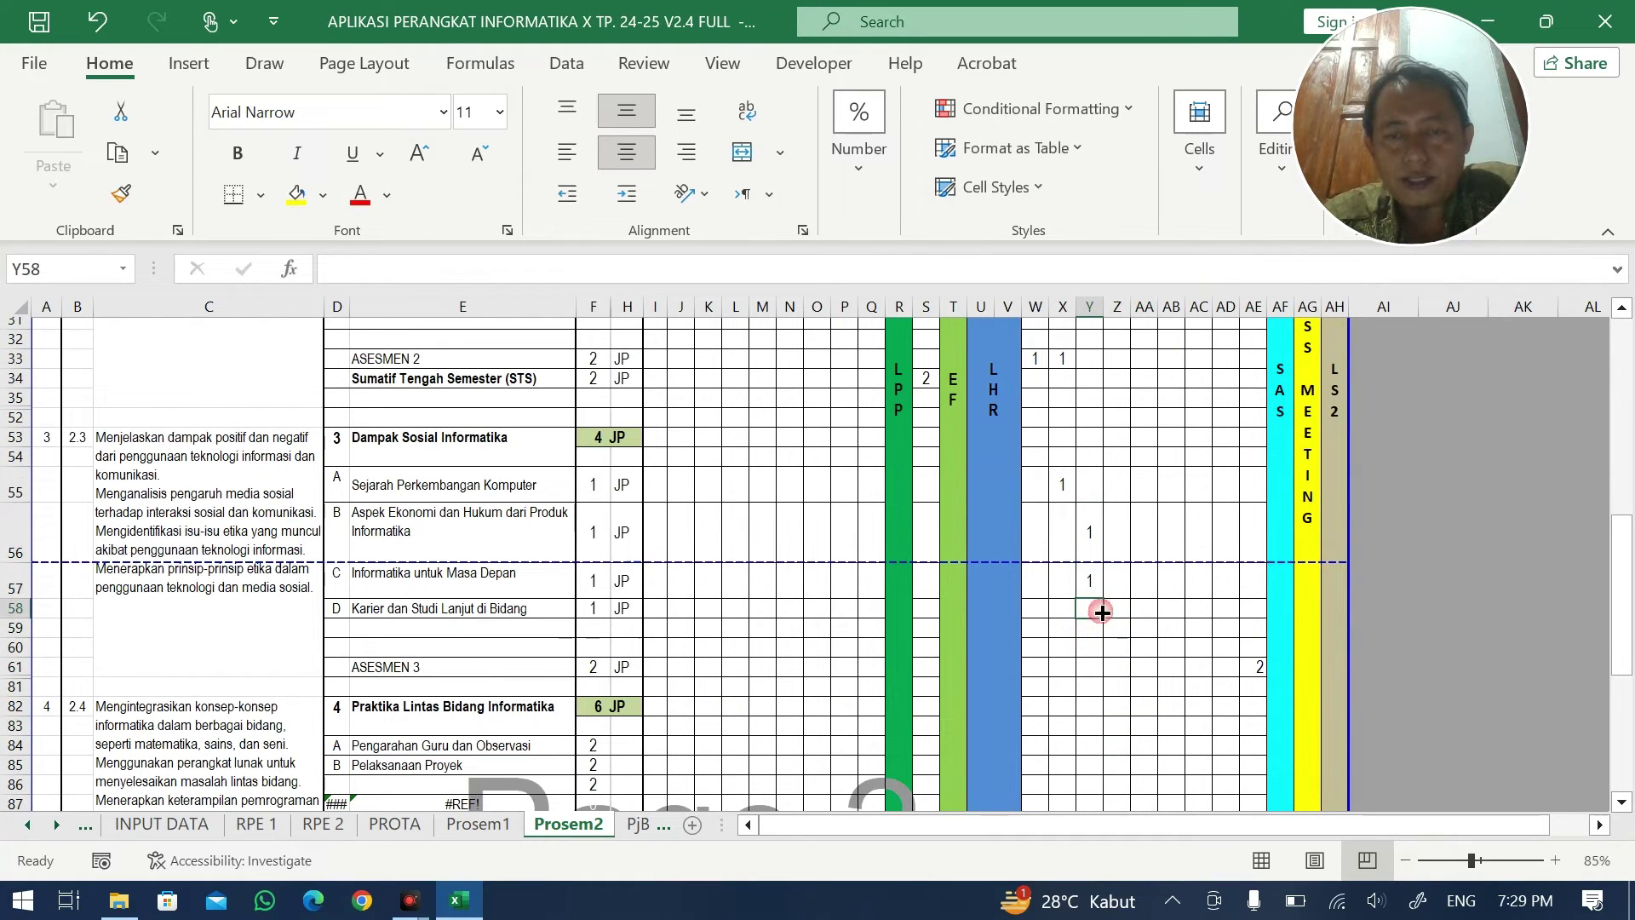
{"action": "left_click", "coordinate": [1119, 609]}
{"action": "type", "text": "1"}
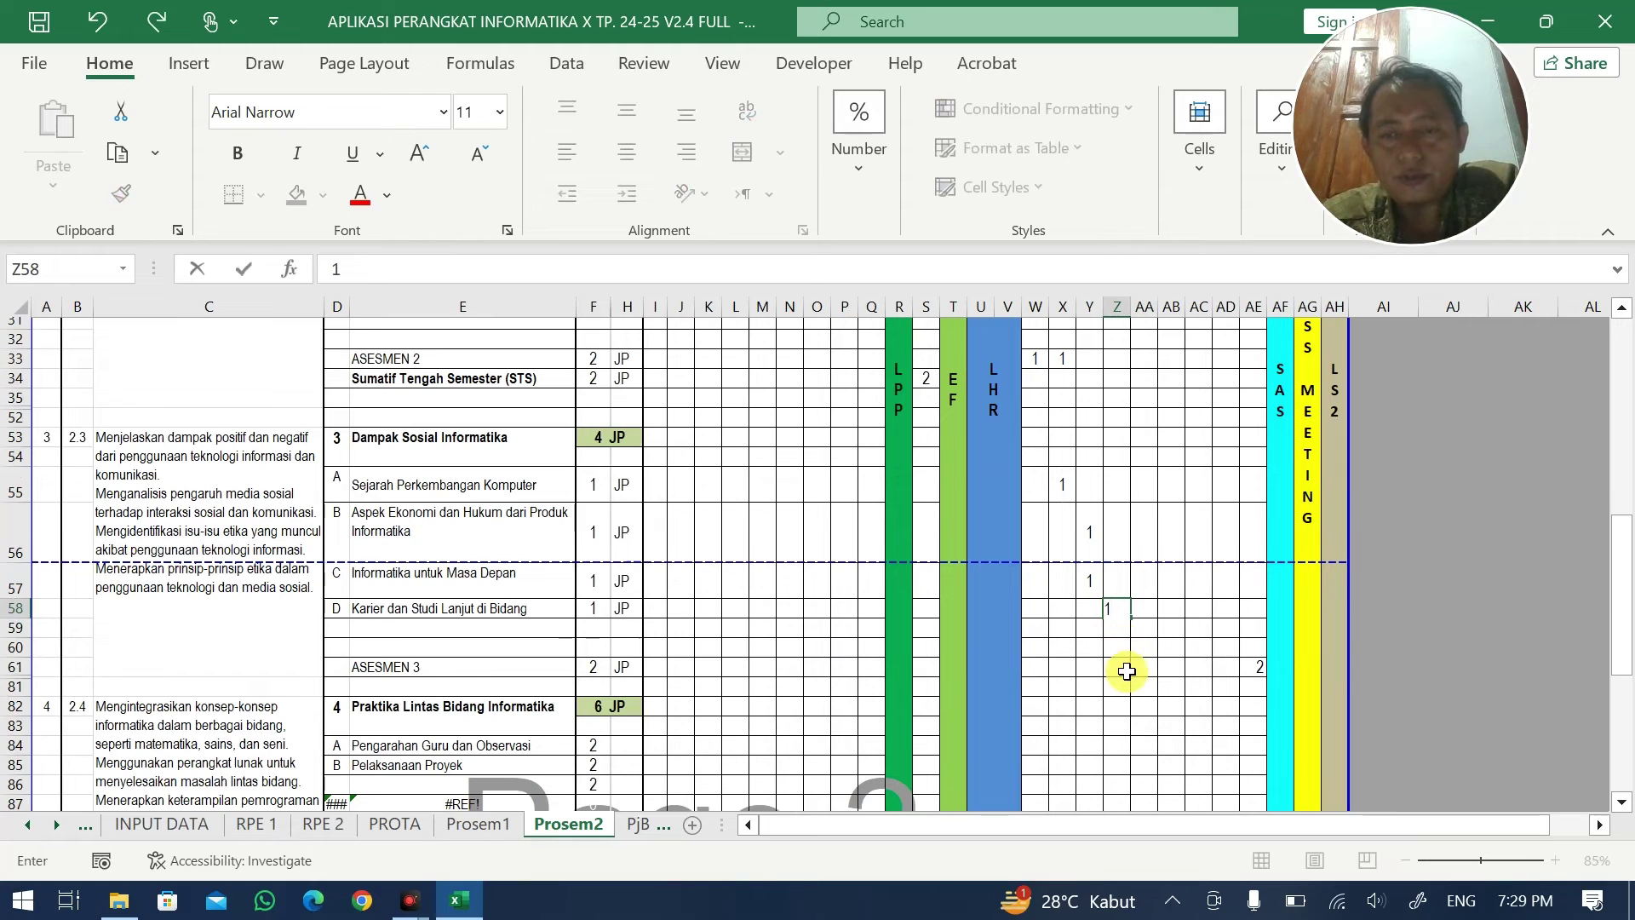
- Enter 1 JP each in weeks 14 and 15 for ASESMEN 3
{"action": "left_click", "coordinate": [1121, 667]}
{"action": "type", "text": "1"}
{"action": "left_click", "coordinate": [1145, 665]}
{"action": "type", "text": "1"}
{"action": "scroll", "coordinate": [1169, 641], "scroll_direction": "down", "scroll_amount": 3}
{"action": "scroll", "coordinate": [1168, 642], "scroll_direction": "down", "scroll_amount": 1}
{"action": "left_click", "coordinate": [1168, 626]}
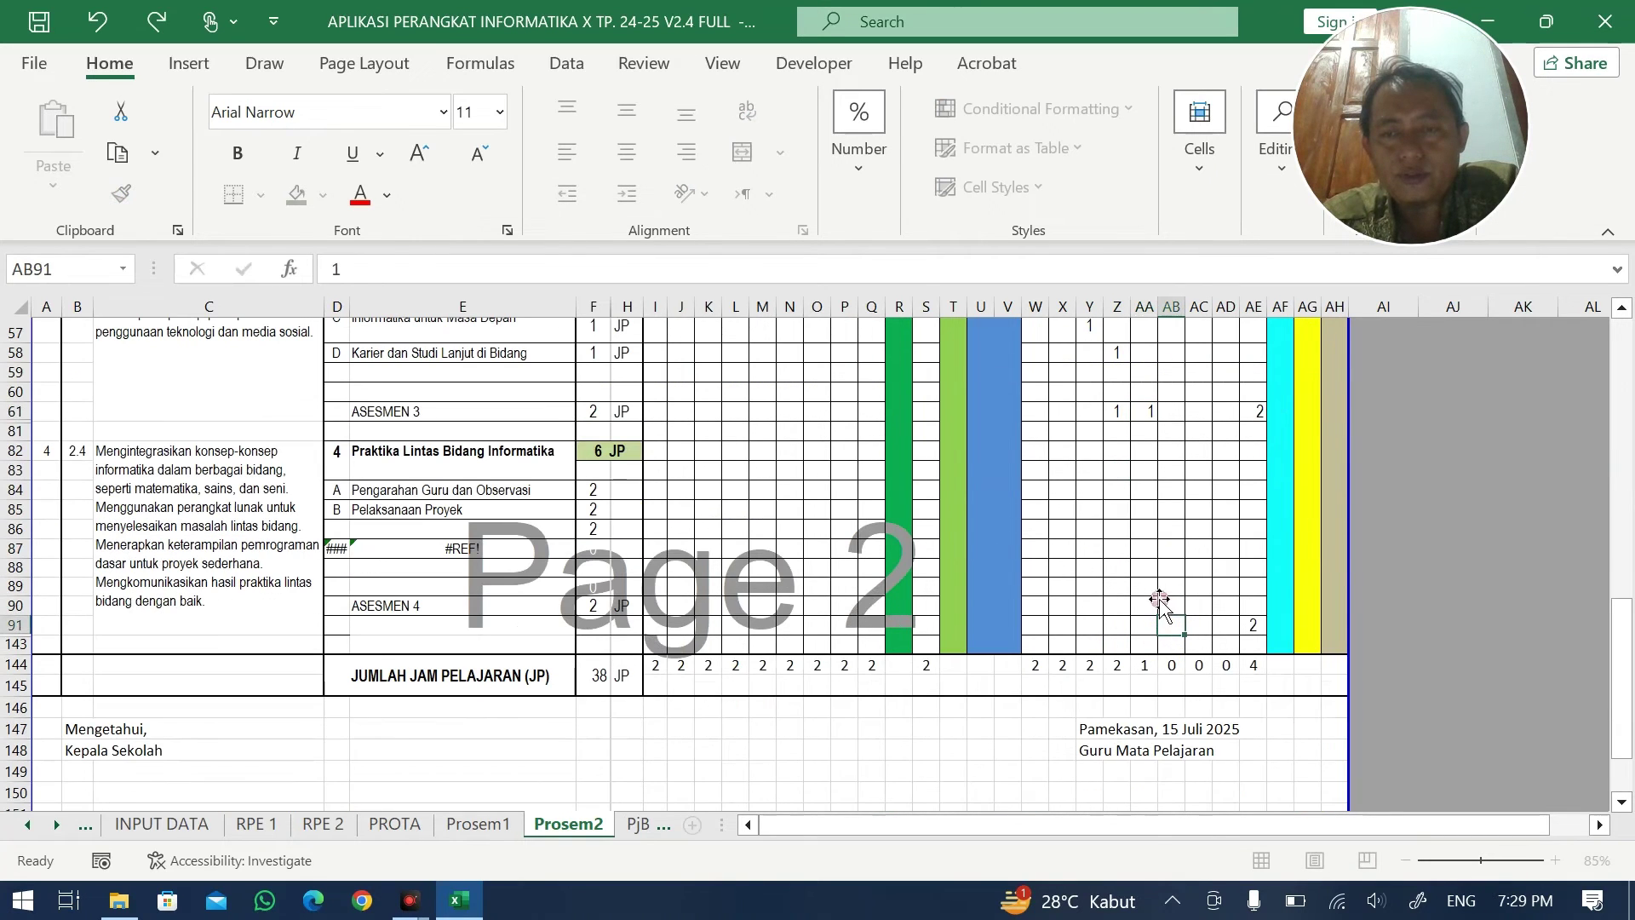
- Enter 1 JP each in weeks 15 and 16 for Pengarahan Guru dan Observasi
{"action": "left_click", "coordinate": [1147, 492]}
{"action": "type", "text": "1"}
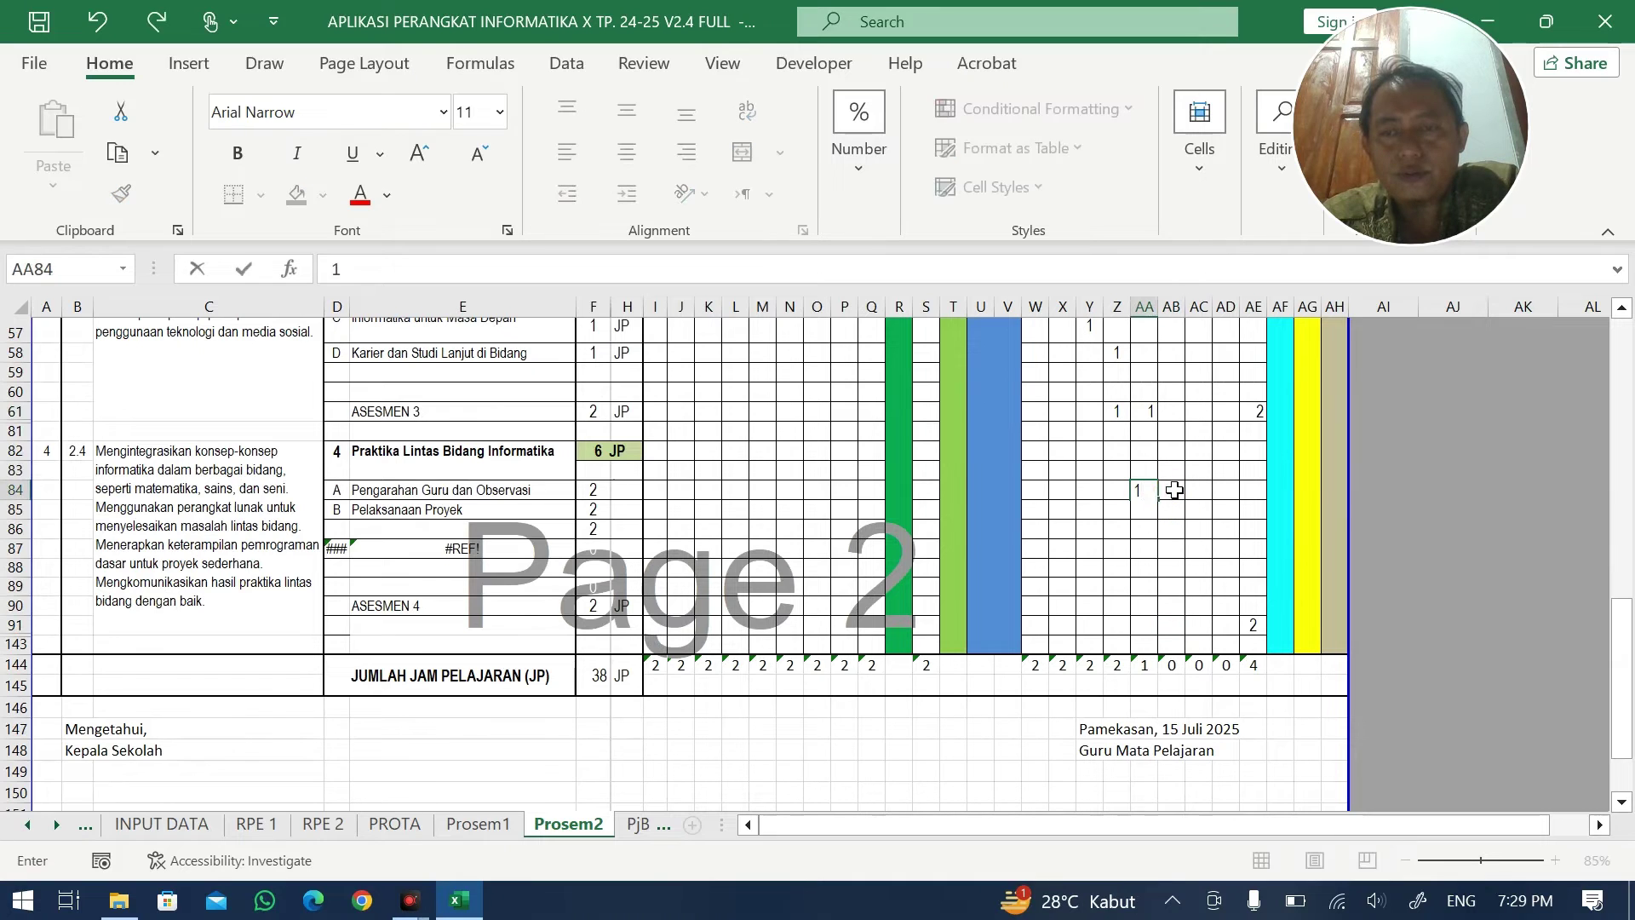
{"action": "left_click", "coordinate": [1175, 490]}
{"action": "type", "text": "1"}
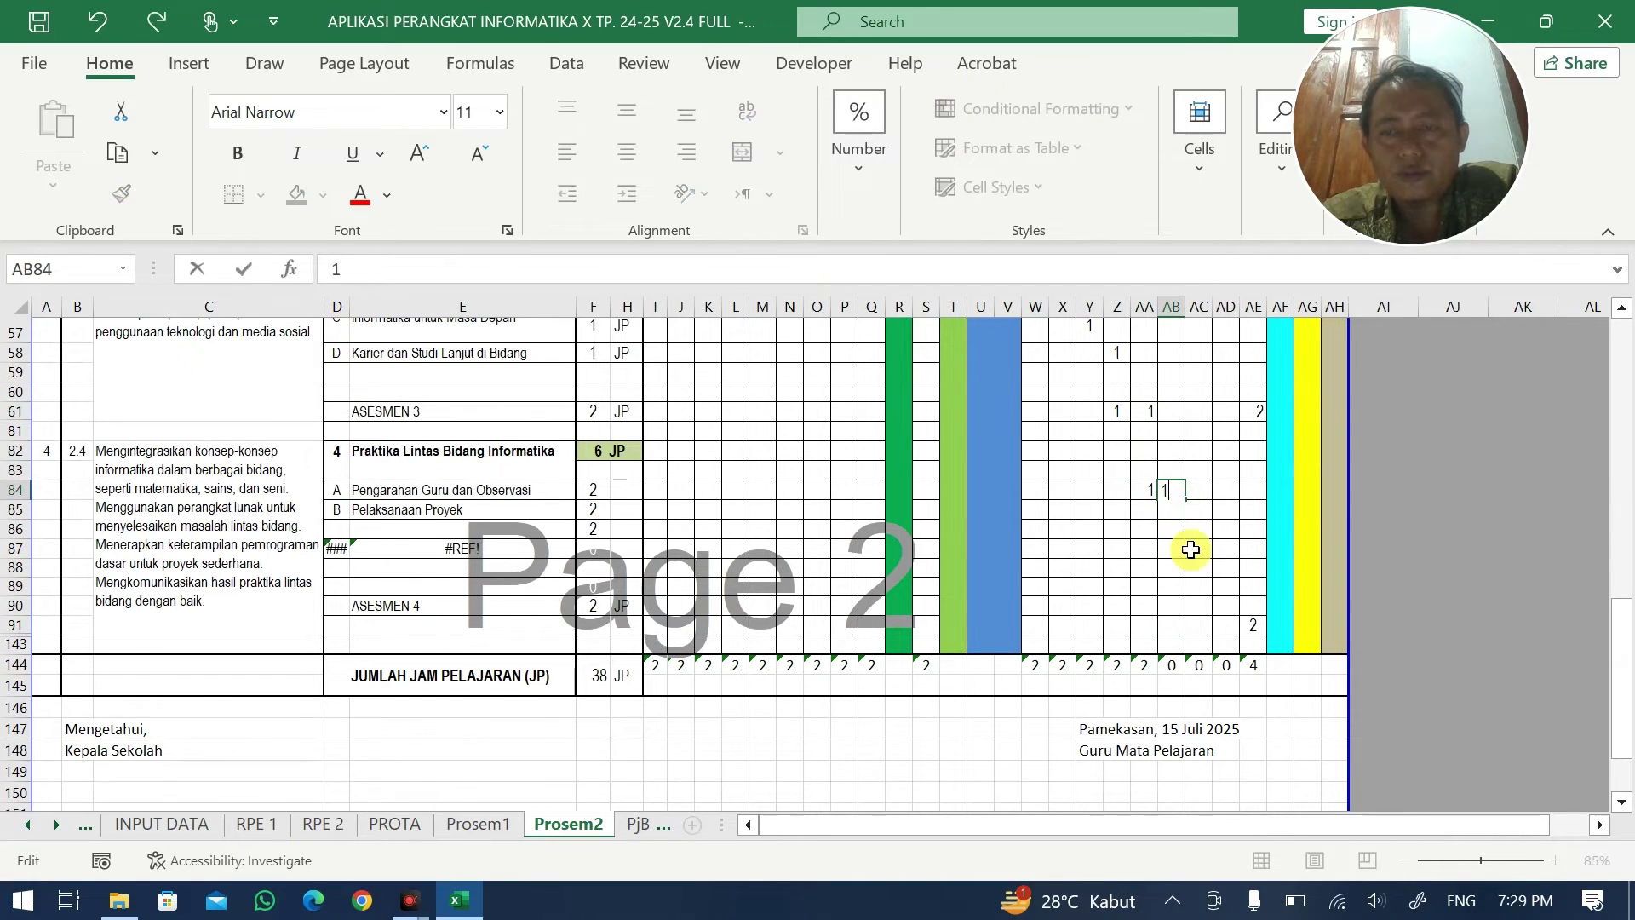
{"action": "key", "text": "Return"}
- Enter 1 JP each in weeks 16 and 17 for Pelaksanaan Proyek
{"action": "type", "text": "1"}
{"action": "key", "text": "Tab"}
{"action": "type", "text": "1"}
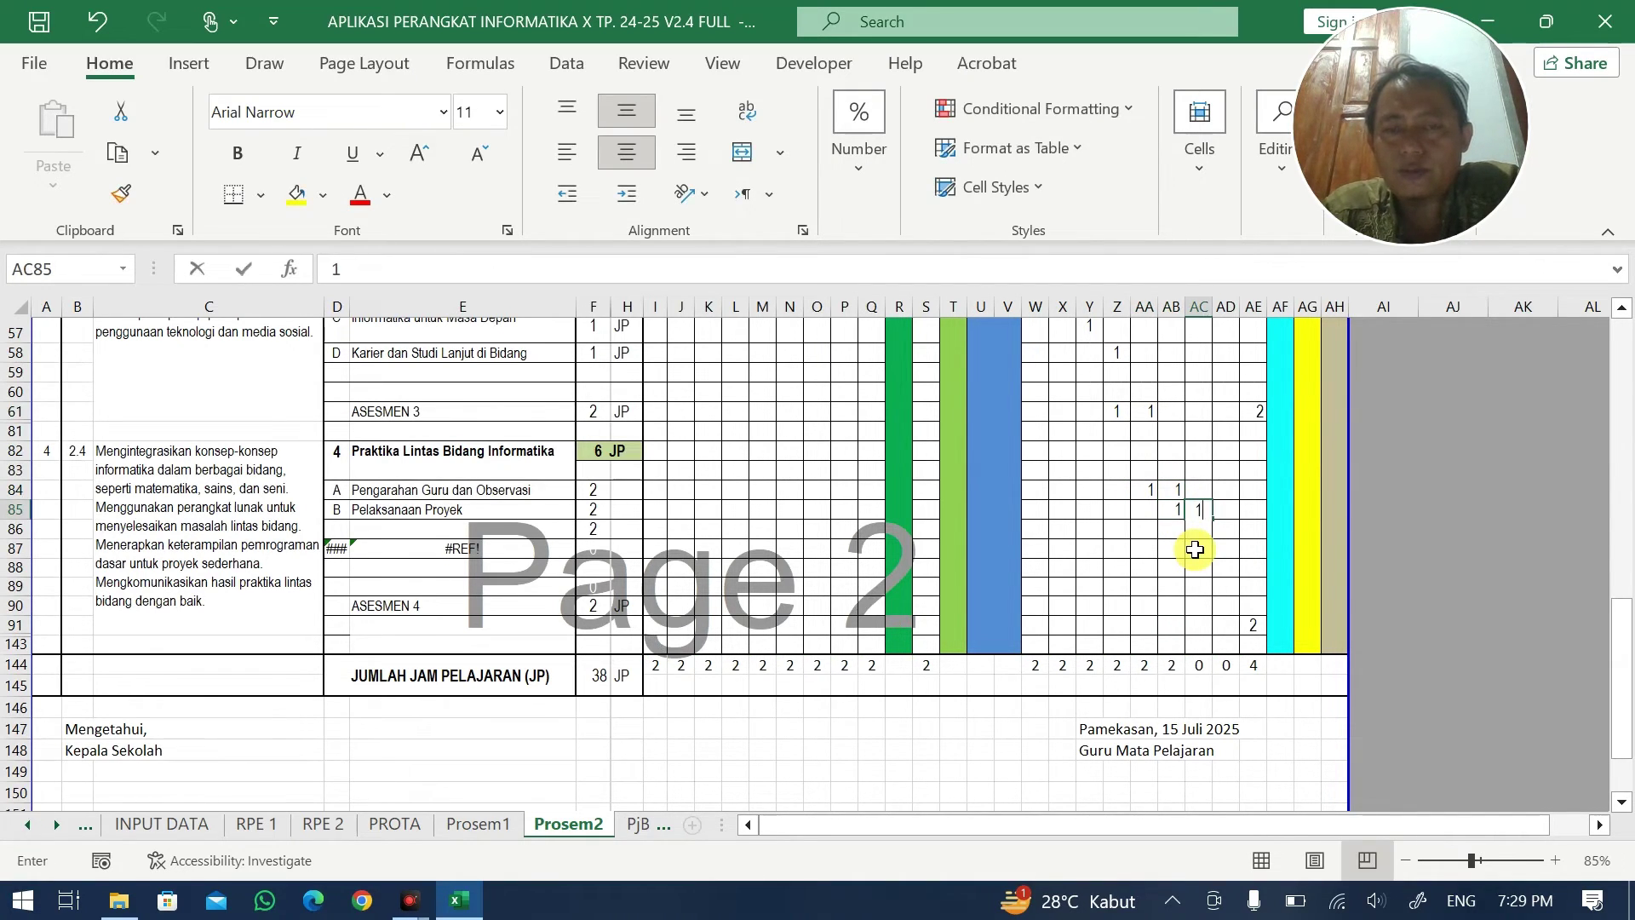
{"action": "key", "text": "Down"}
- Enter 1 JP in week 17 and 2 JP in week 18 for the unnamed subtopic below Pelaksanaan Proyek
{"action": "type", "text": "1"}
{"action": "key", "text": "Tab"}
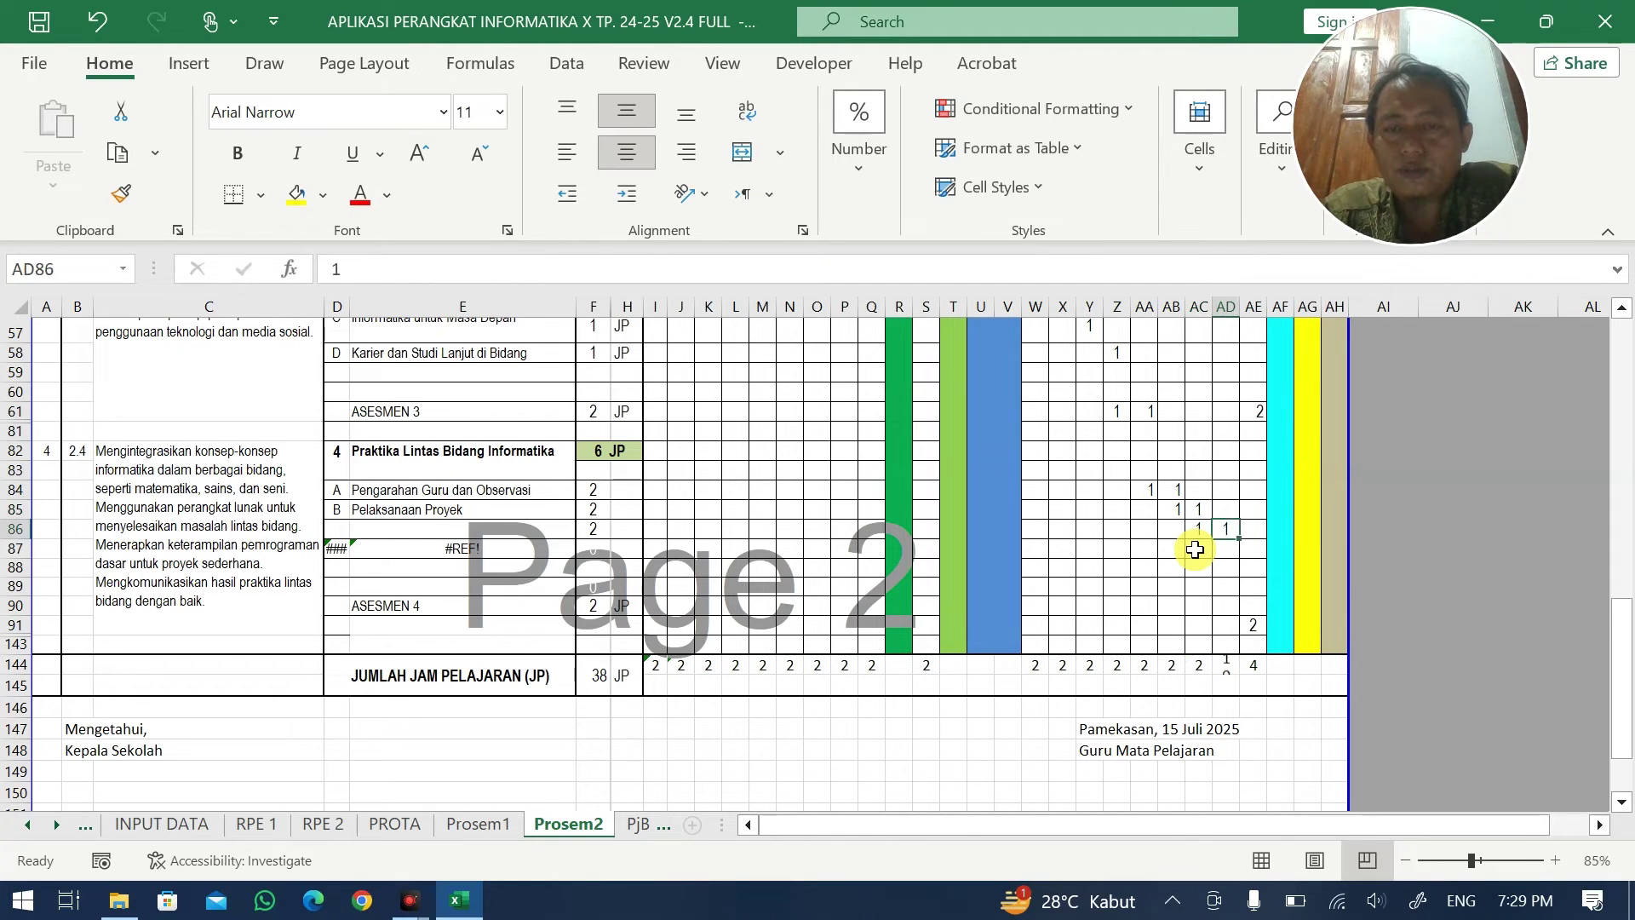
{"action": "key", "text": "Up"}
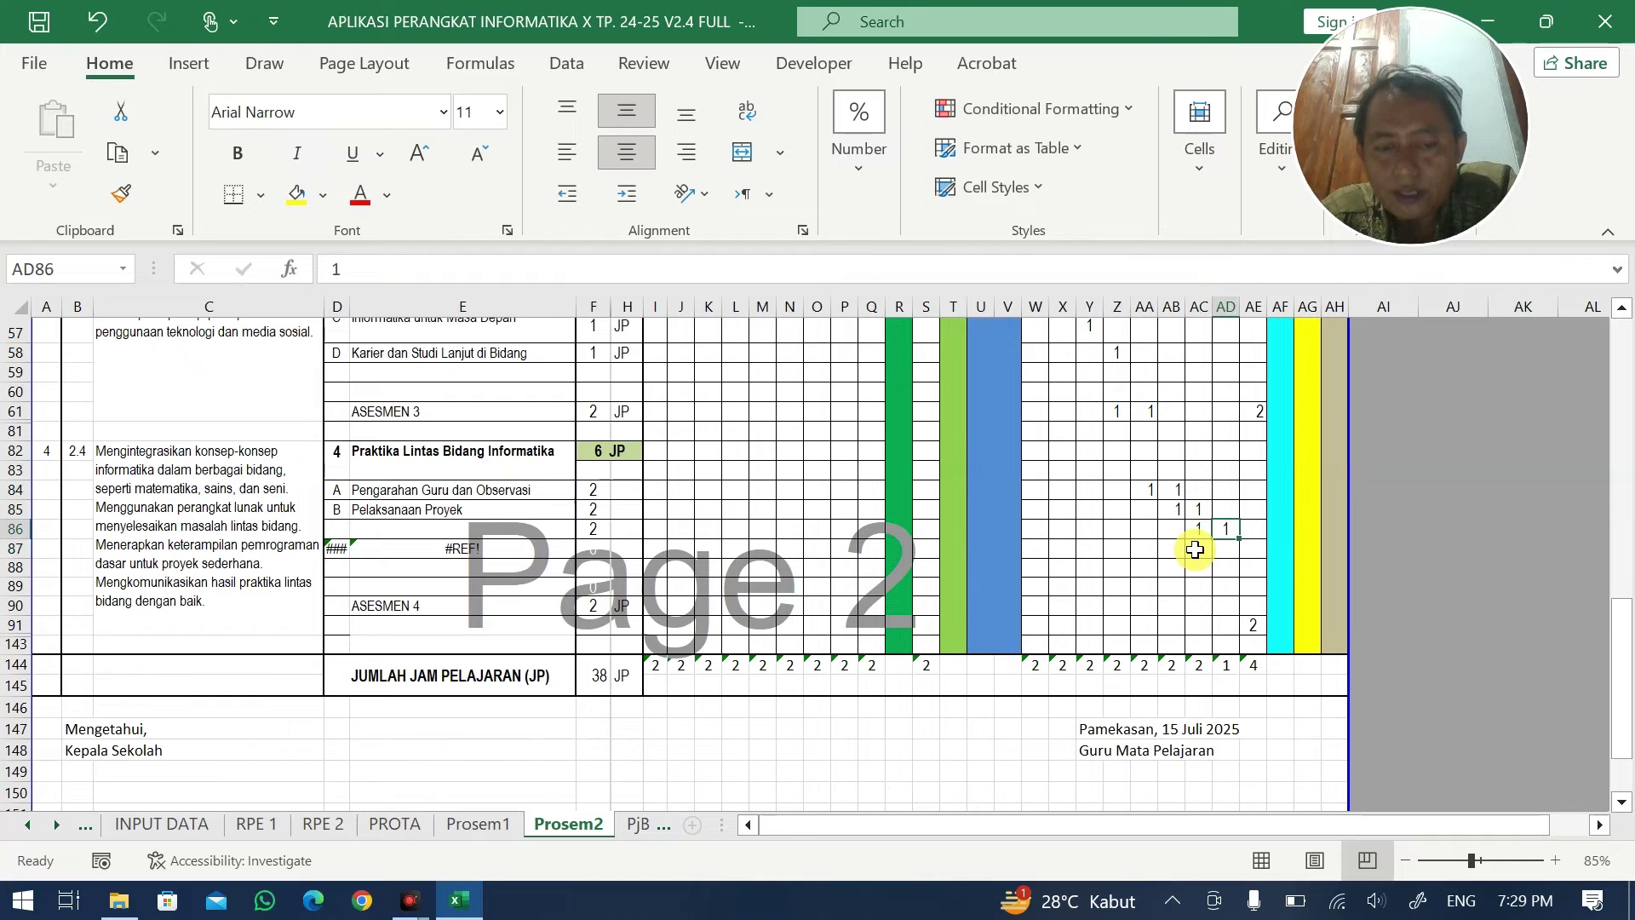
{"action": "type", "text": "2"}
{"action": "key", "text": "Down"}
- Enter 1 JP in week 19 for ASESMEN 4
{"action": "key", "text": "Down"}
{"action": "key", "text": "Down"}
{"action": "key", "text": "Down"}
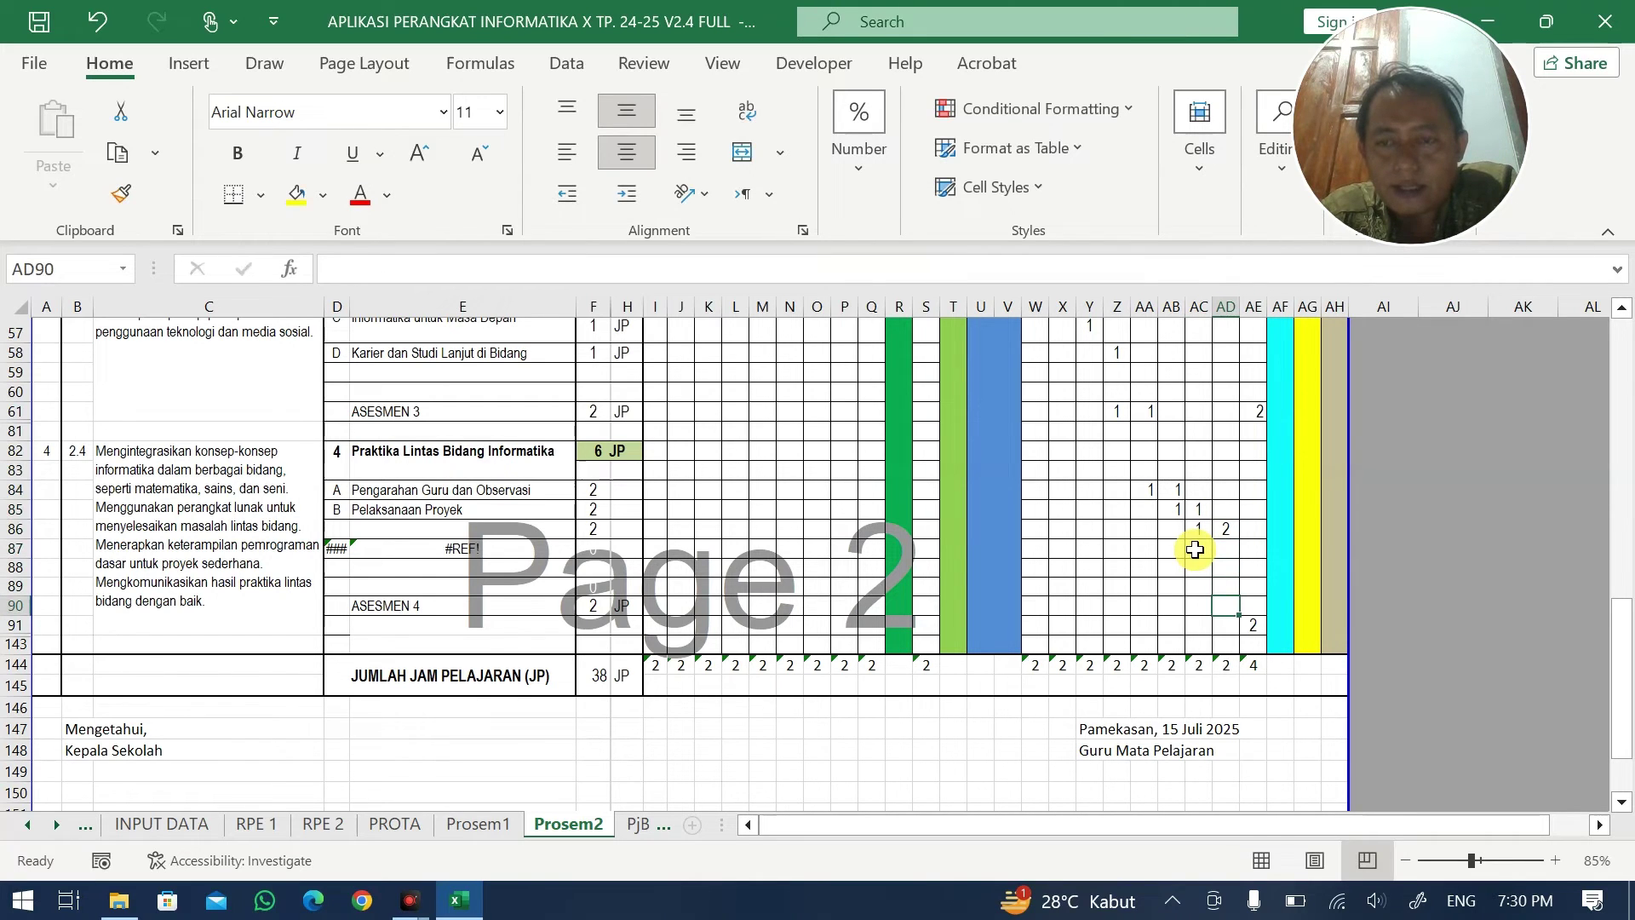
{"action": "key", "text": "Right"}
{"action": "type", "text": "1"}
{"action": "key", "text": "Return"}
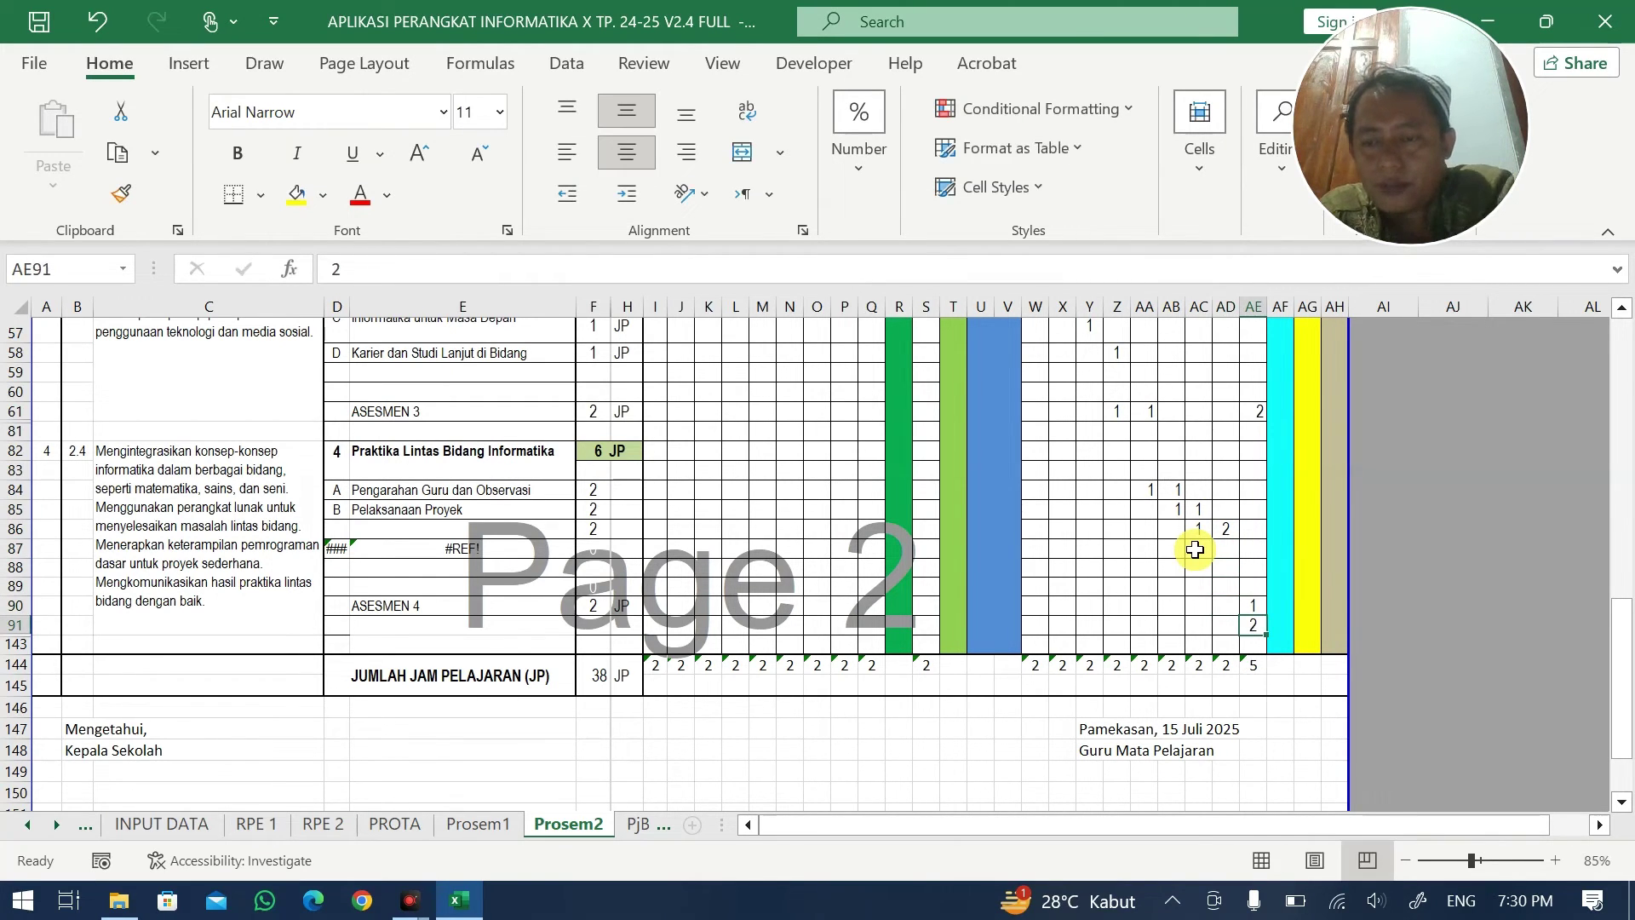
- Clear the stray week 19 hours in the row below ASESMEN 4 and in the ASESMEN 3 row
{"action": "key", "text": "Up"}
{"action": "key", "text": "Up"}
{"action": "key", "text": "Up"}
{"action": "key", "text": "Up"}
{"action": "key", "text": "Up"}
{"action": "key", "text": "Up"}
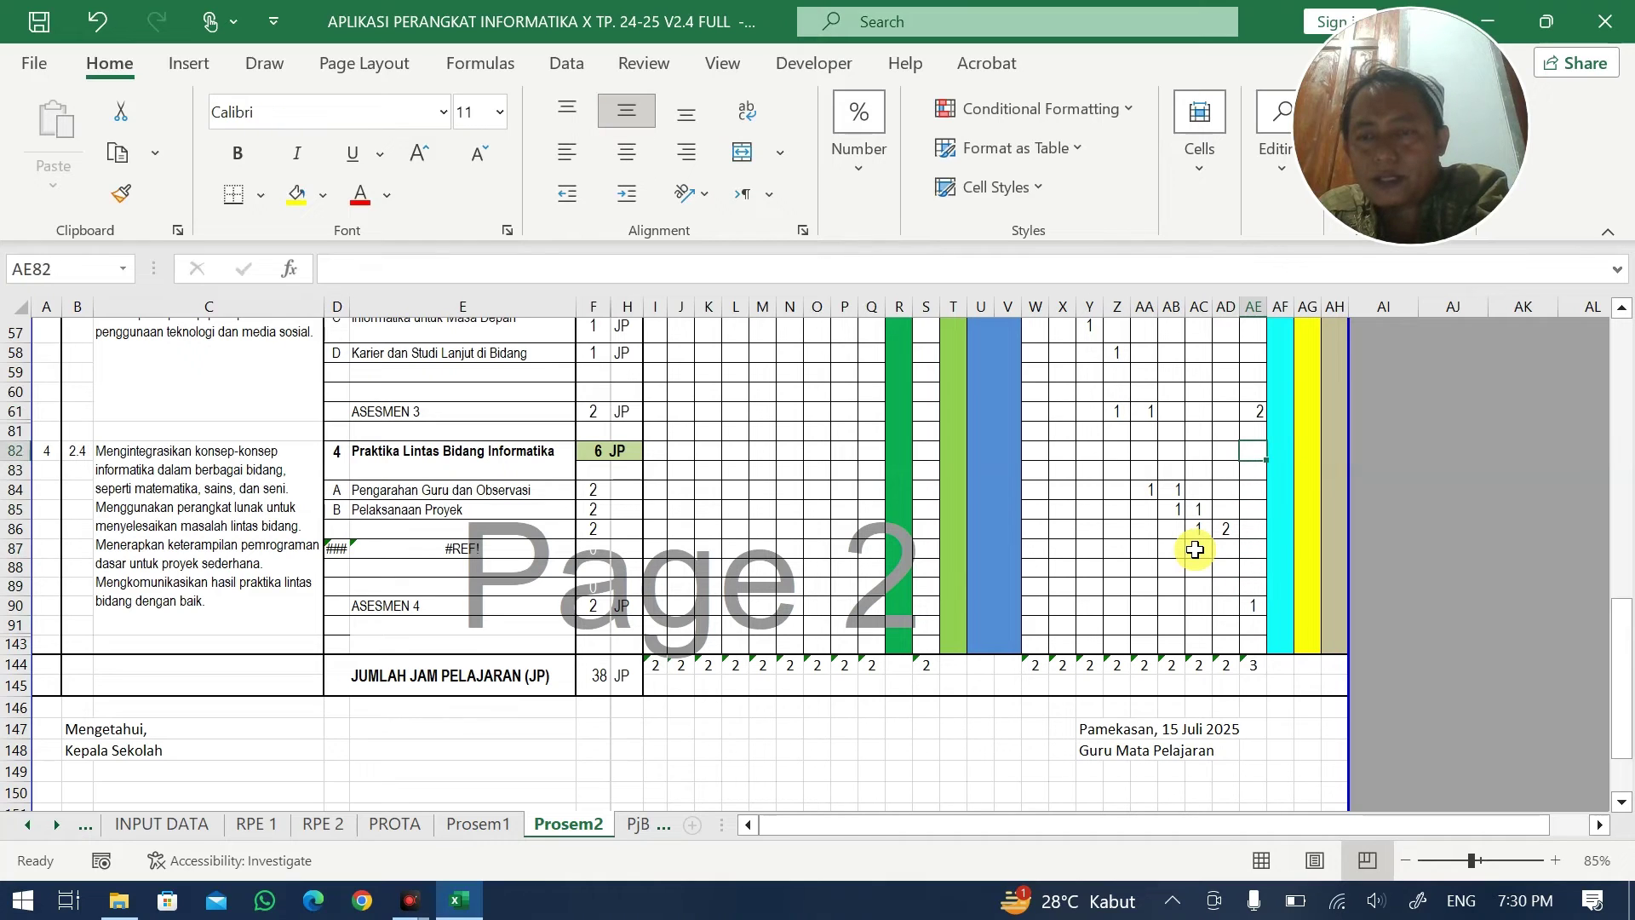
{"action": "key", "text": "Delete"}
- Set the week 19 hours of ASESMEN 4 to 2 JP and check the weekly JP totals
{"action": "key", "text": "Down"}
{"action": "key", "text": "Down"}
{"action": "key", "text": "Down"}
{"action": "key", "text": "Down"}
{"action": "key", "text": "Down"}
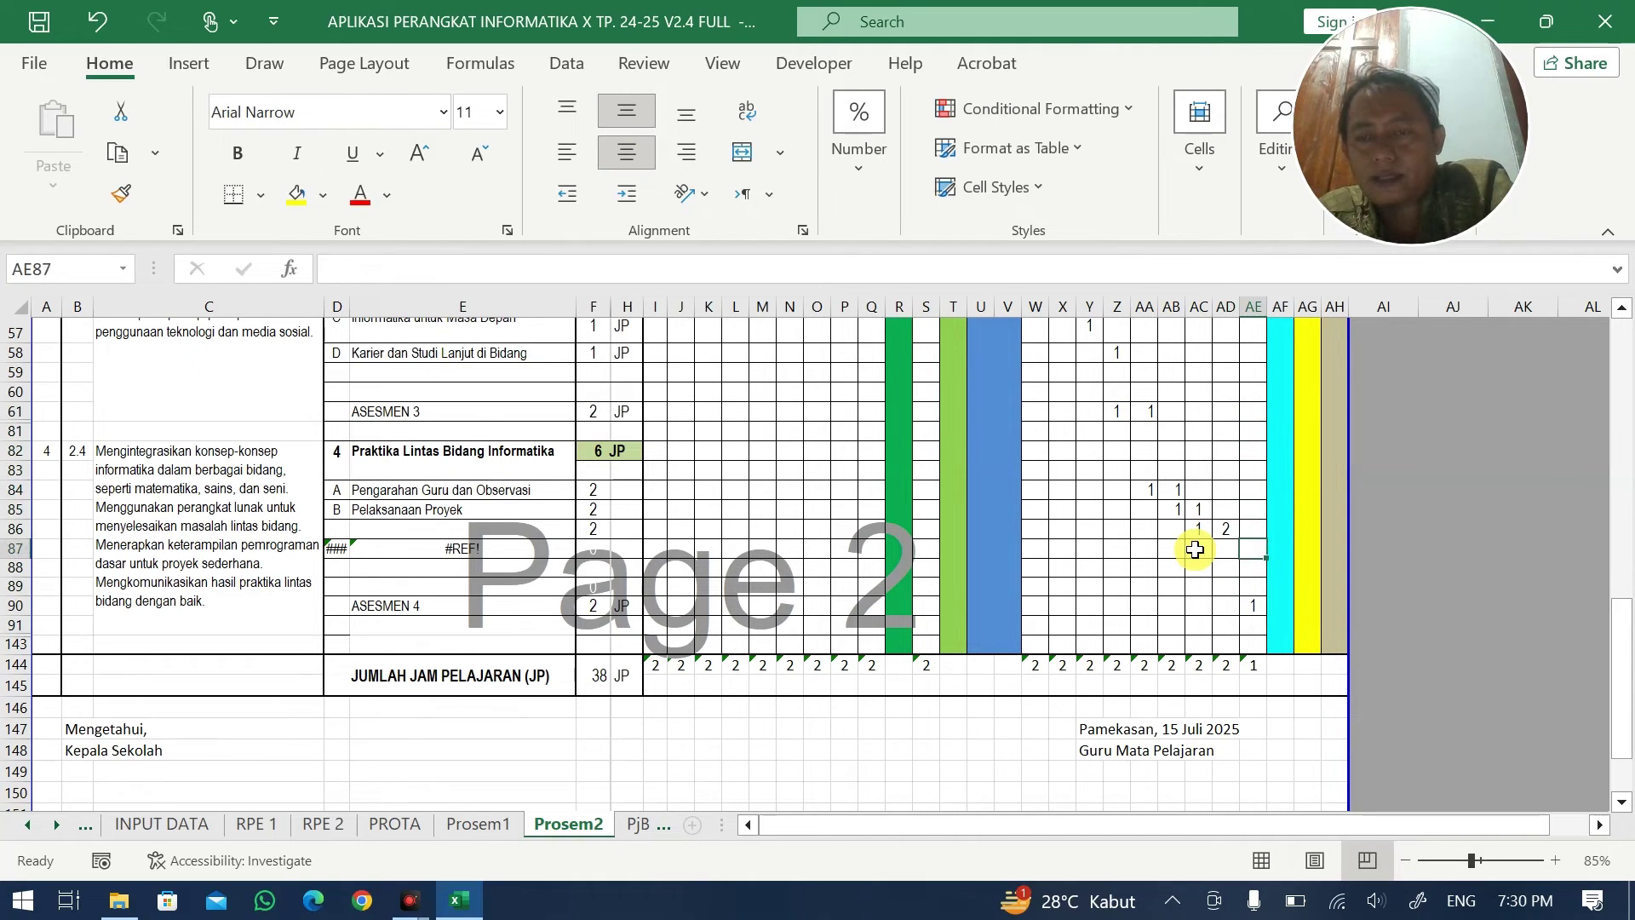
{"action": "key", "text": "Down"}
{"action": "key", "text": "Down"}
{"action": "key", "text": "Down"}
{"action": "type", "text": "2"}
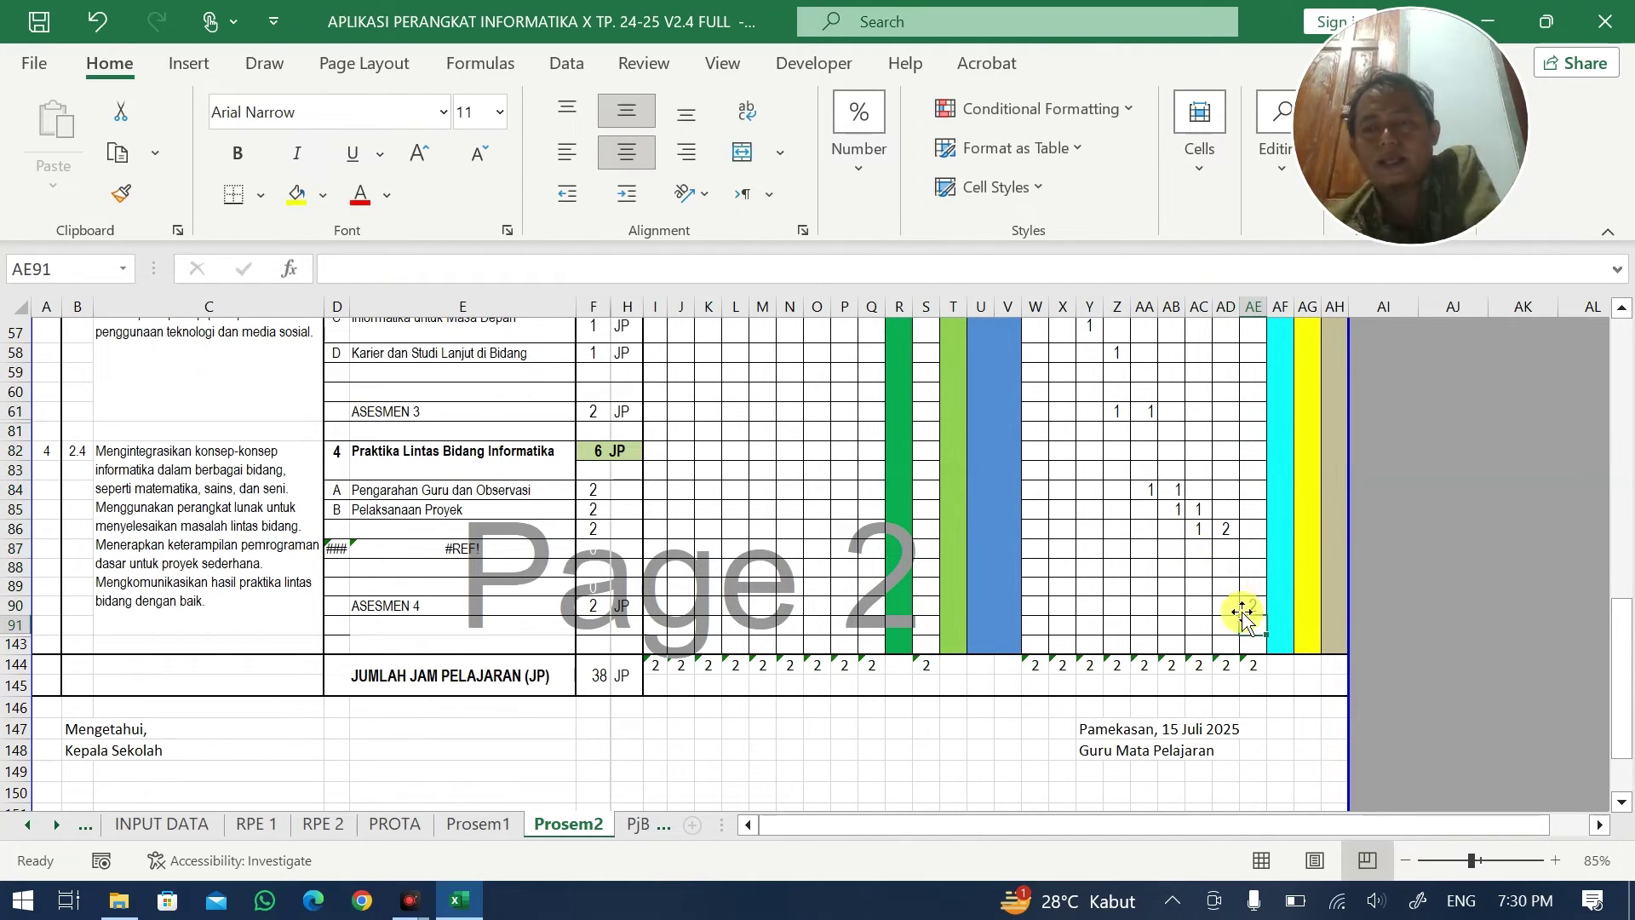
{"action": "key", "text": "Return"}
{"action": "left_click_drag", "start_coordinate": [656, 667], "coordinate": [904, 667]}
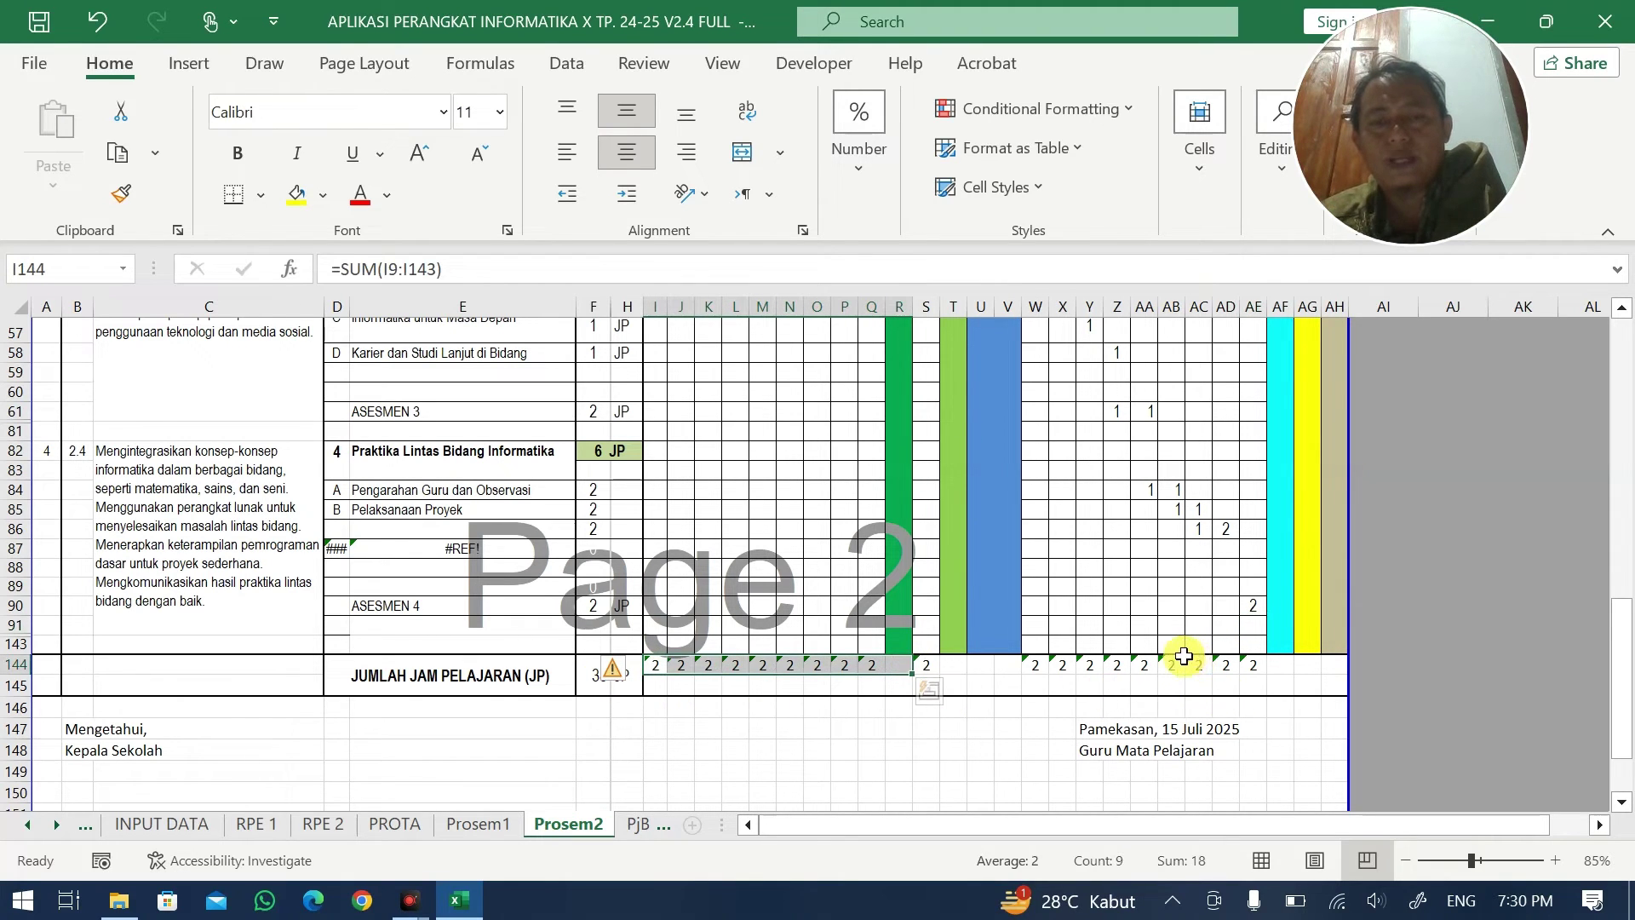
{"action": "scroll", "coordinate": [437, 643], "scroll_direction": "up", "scroll_amount": 1}
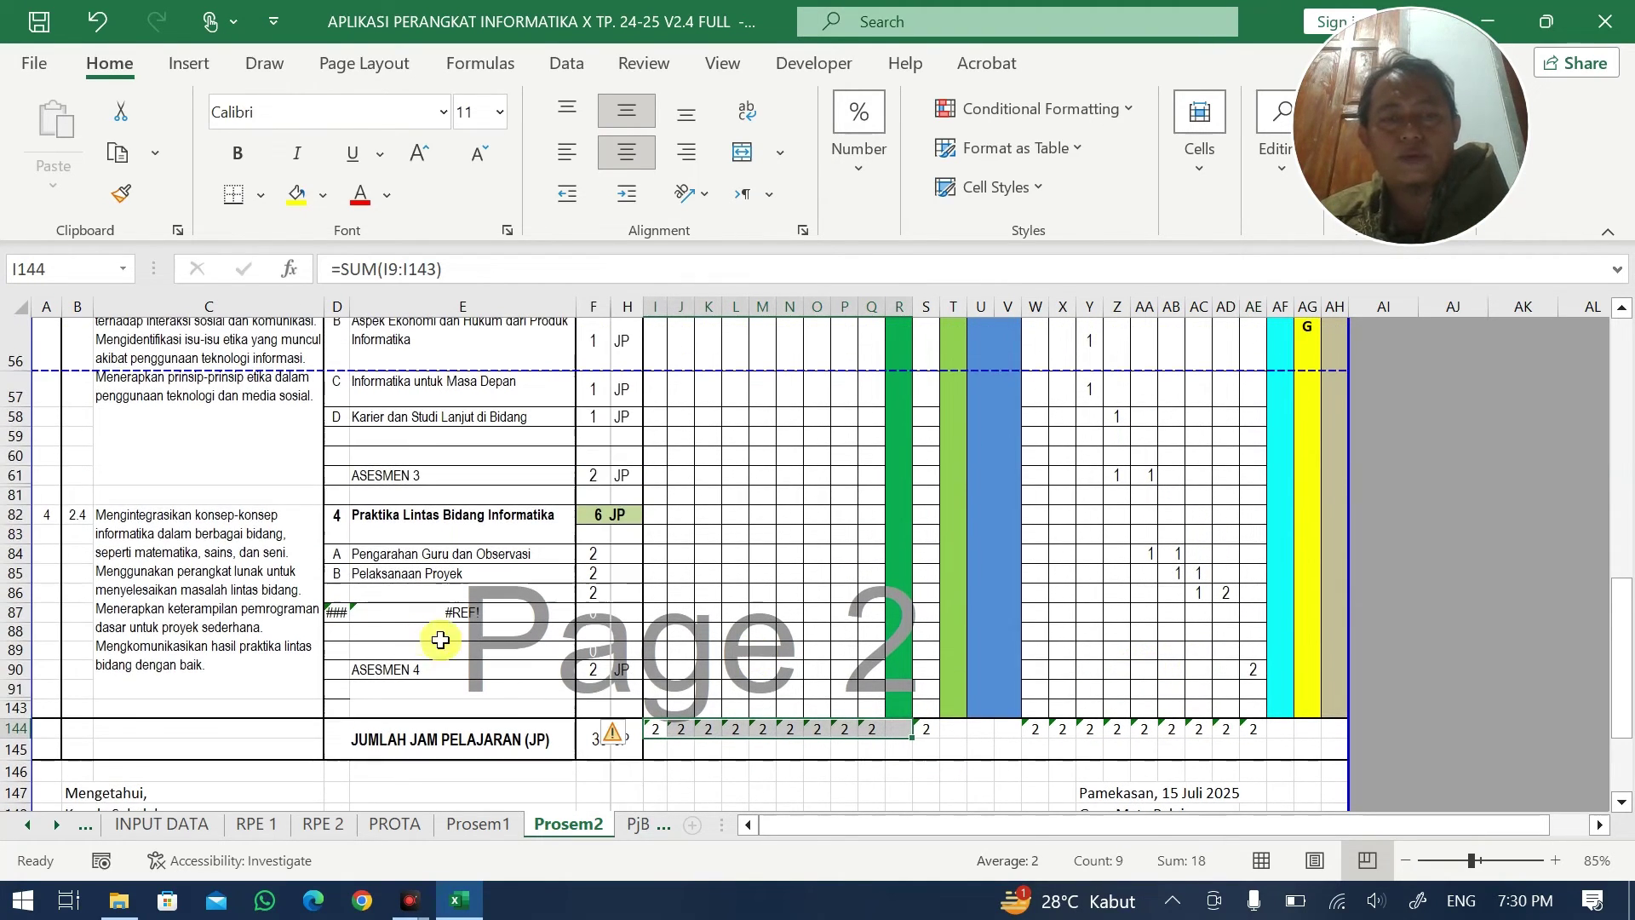
- Fill the topic formula of Pengarahan Guru dan Observasi down to row 89 to replace the broken references
{"action": "left_click", "coordinate": [339, 611]}
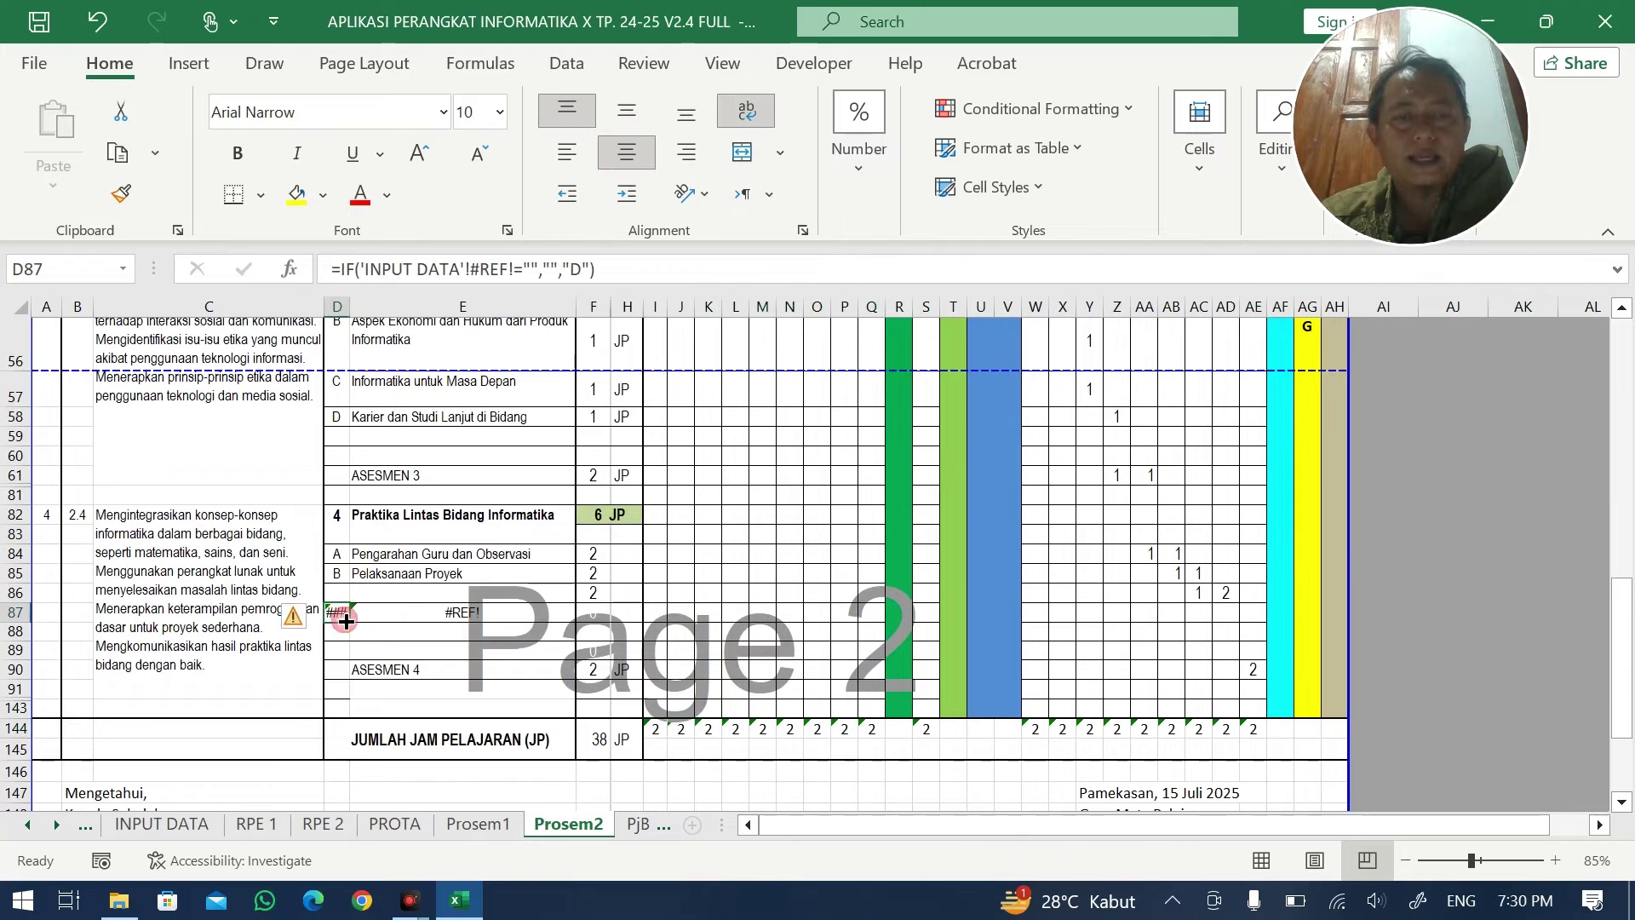
{"action": "left_click", "coordinate": [409, 477]}
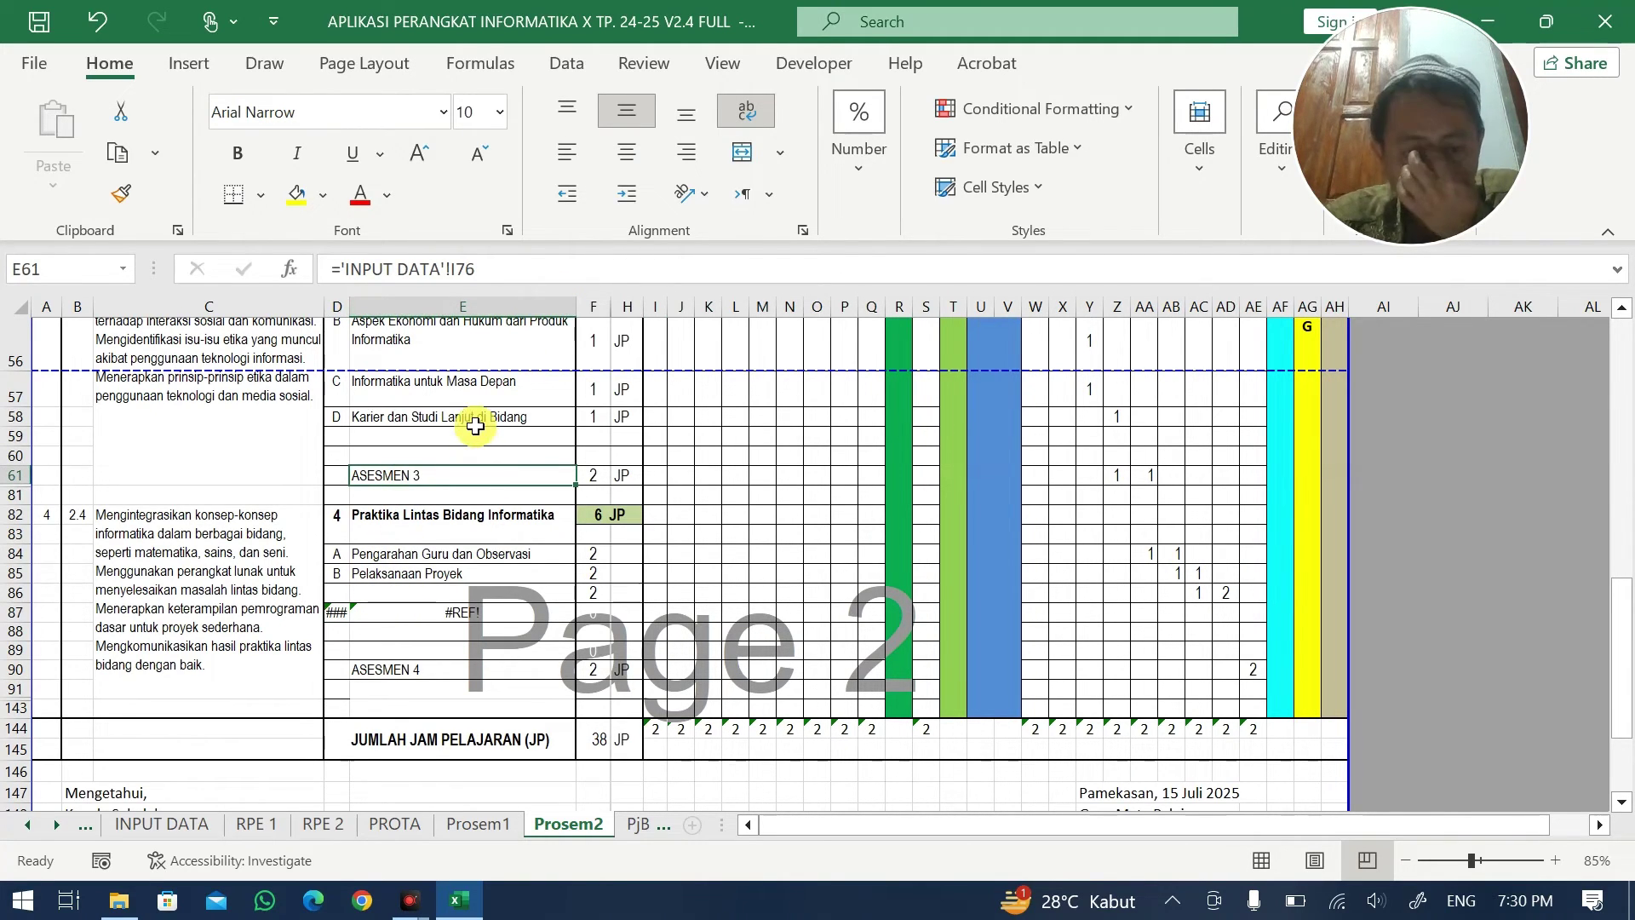
{"action": "left_click", "coordinate": [441, 614]}
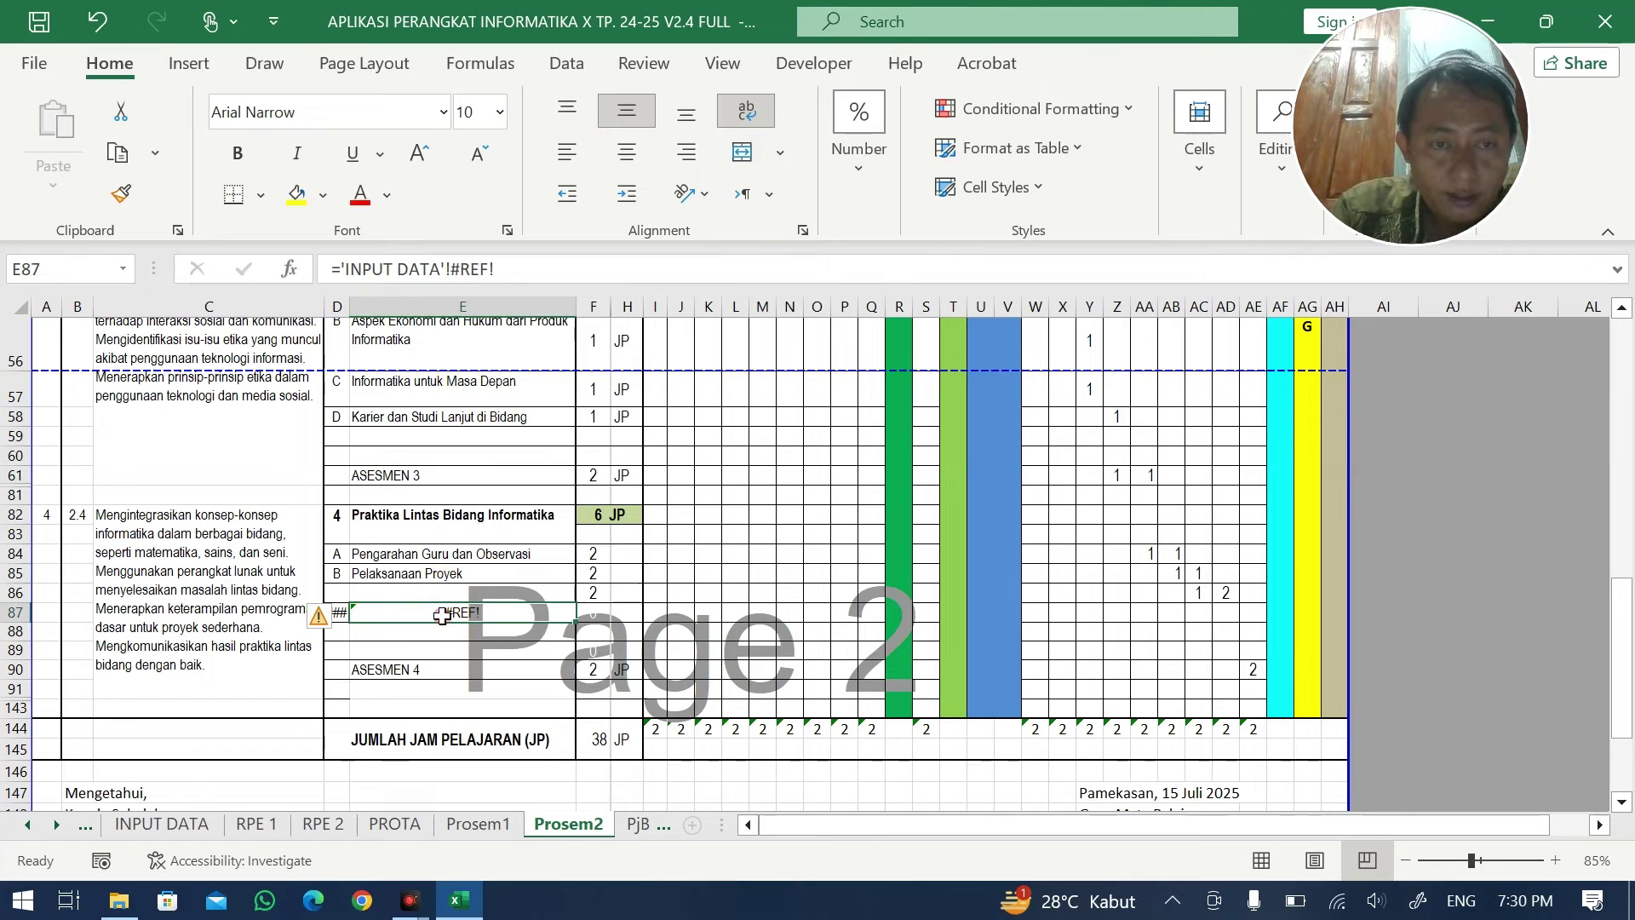
{"action": "left_click", "coordinate": [433, 577]}
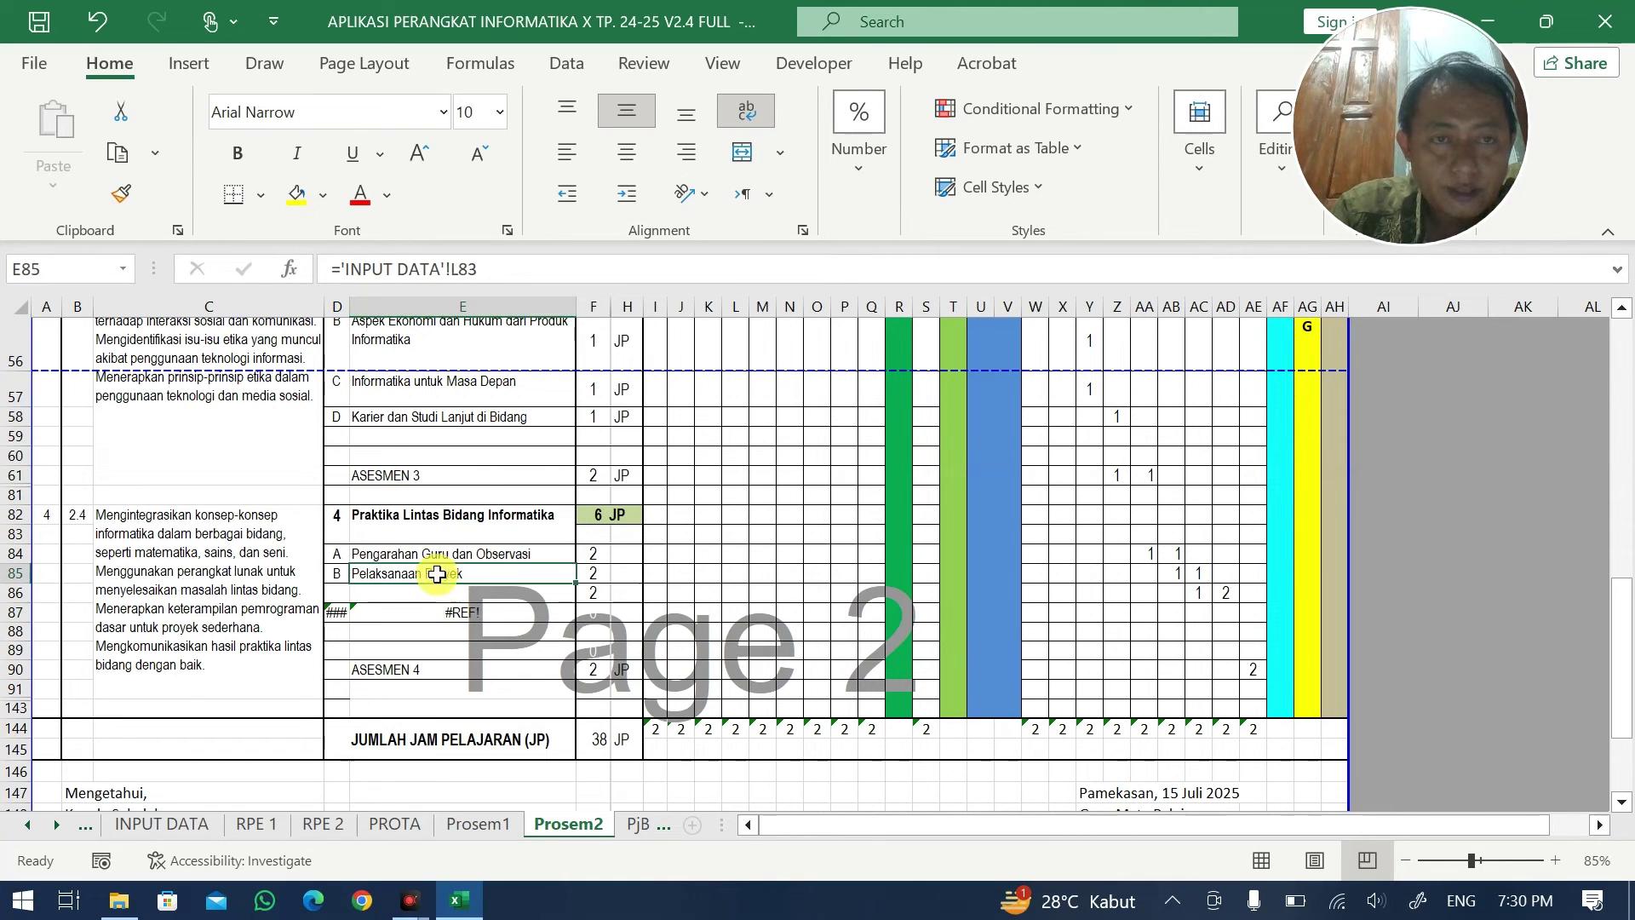
{"action": "left_click", "coordinate": [449, 549]}
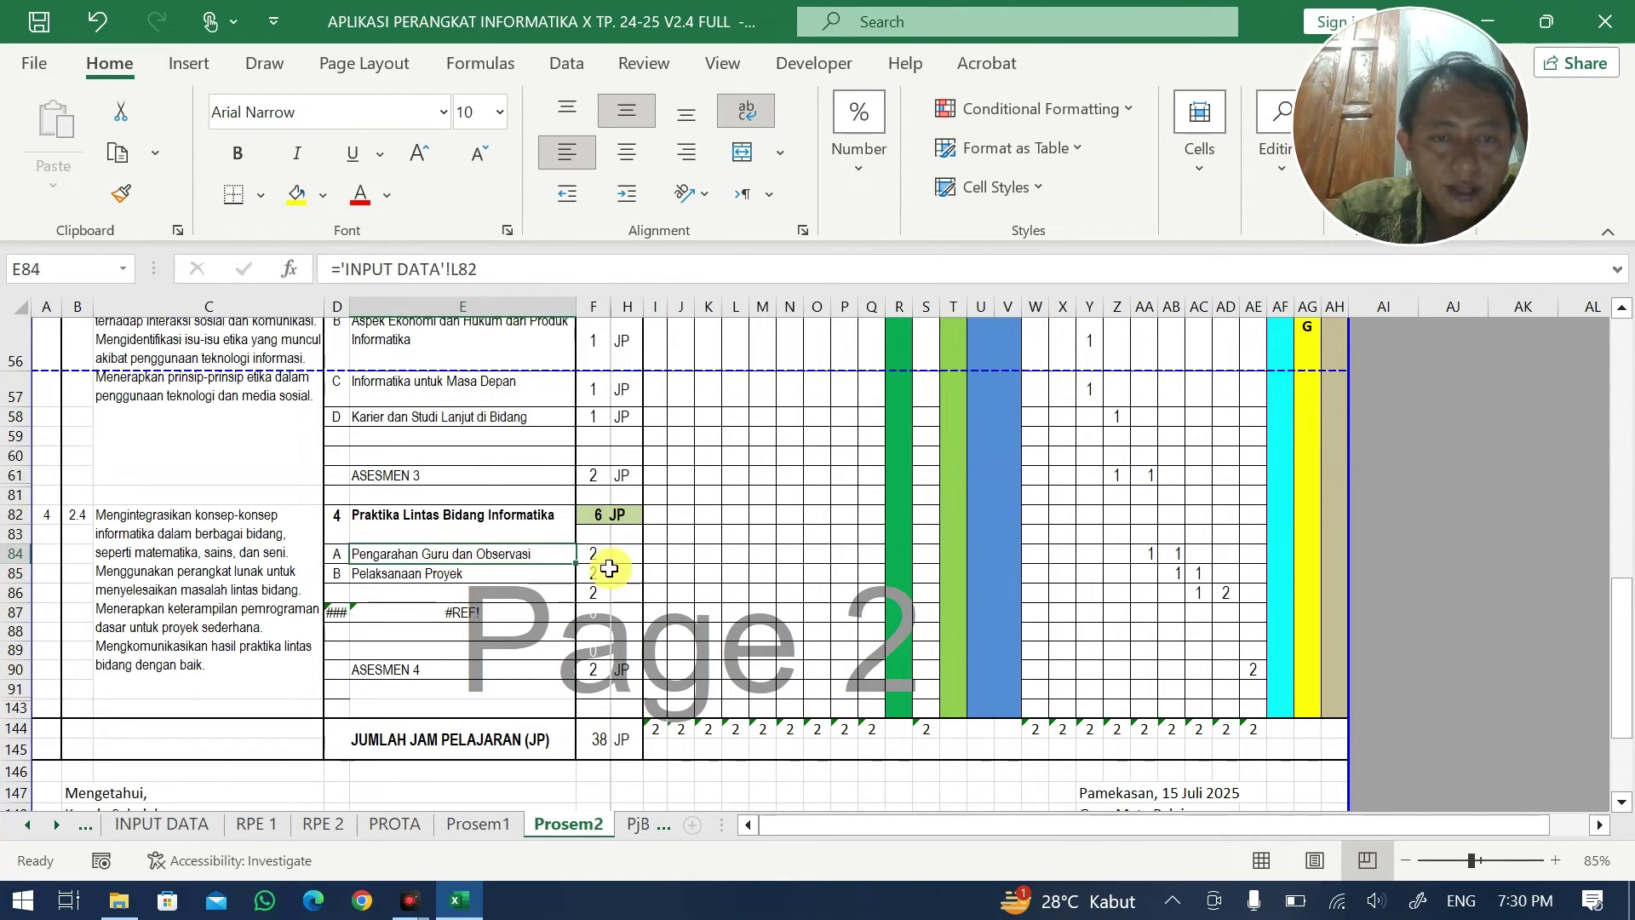
{"action": "left_click_drag", "start_coordinate": [576, 563], "coordinate": [579, 664]}
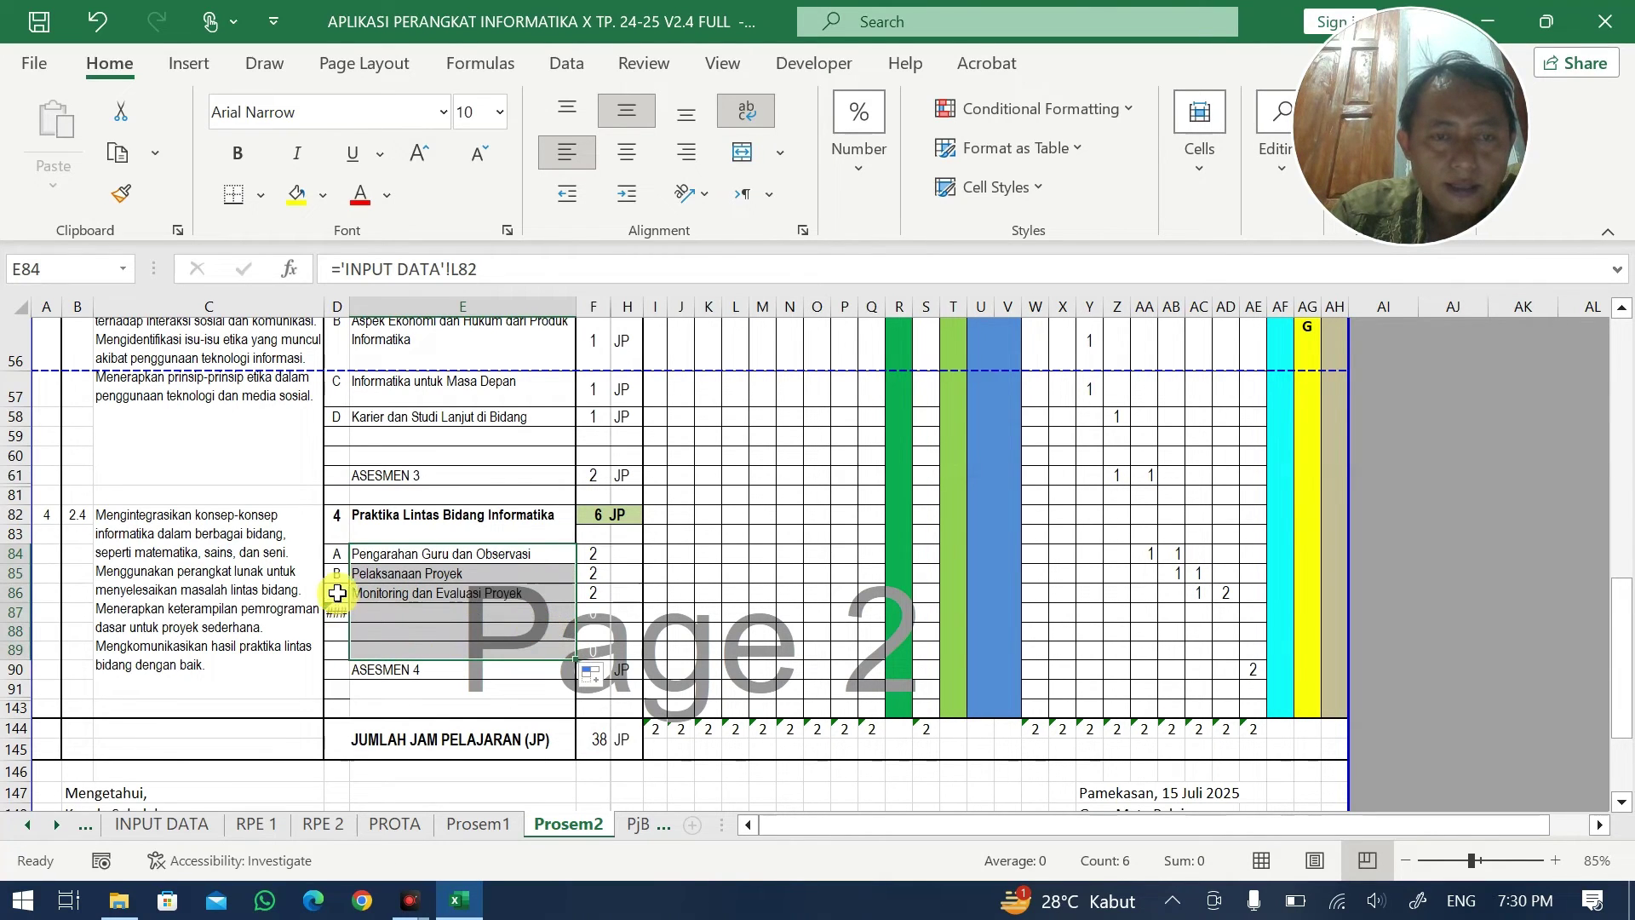
- Fill the subtopic letter formula in D84 down to row 89
{"action": "mouse_move", "coordinate": [347, 587]}
{"action": "left_mouse_down"}
{"action": "mouse_move", "coordinate": [323, 586]}
{"action": "mouse_move", "coordinate": [337, 558]}
{"action": "mouse_move", "coordinate": [337, 573]}
{"action": "left_mouse_up"}
{"action": "left_click", "coordinate": [868, 521]}
{"action": "left_click_drag", "start_coordinate": [349, 584], "coordinate": [354, 595]}
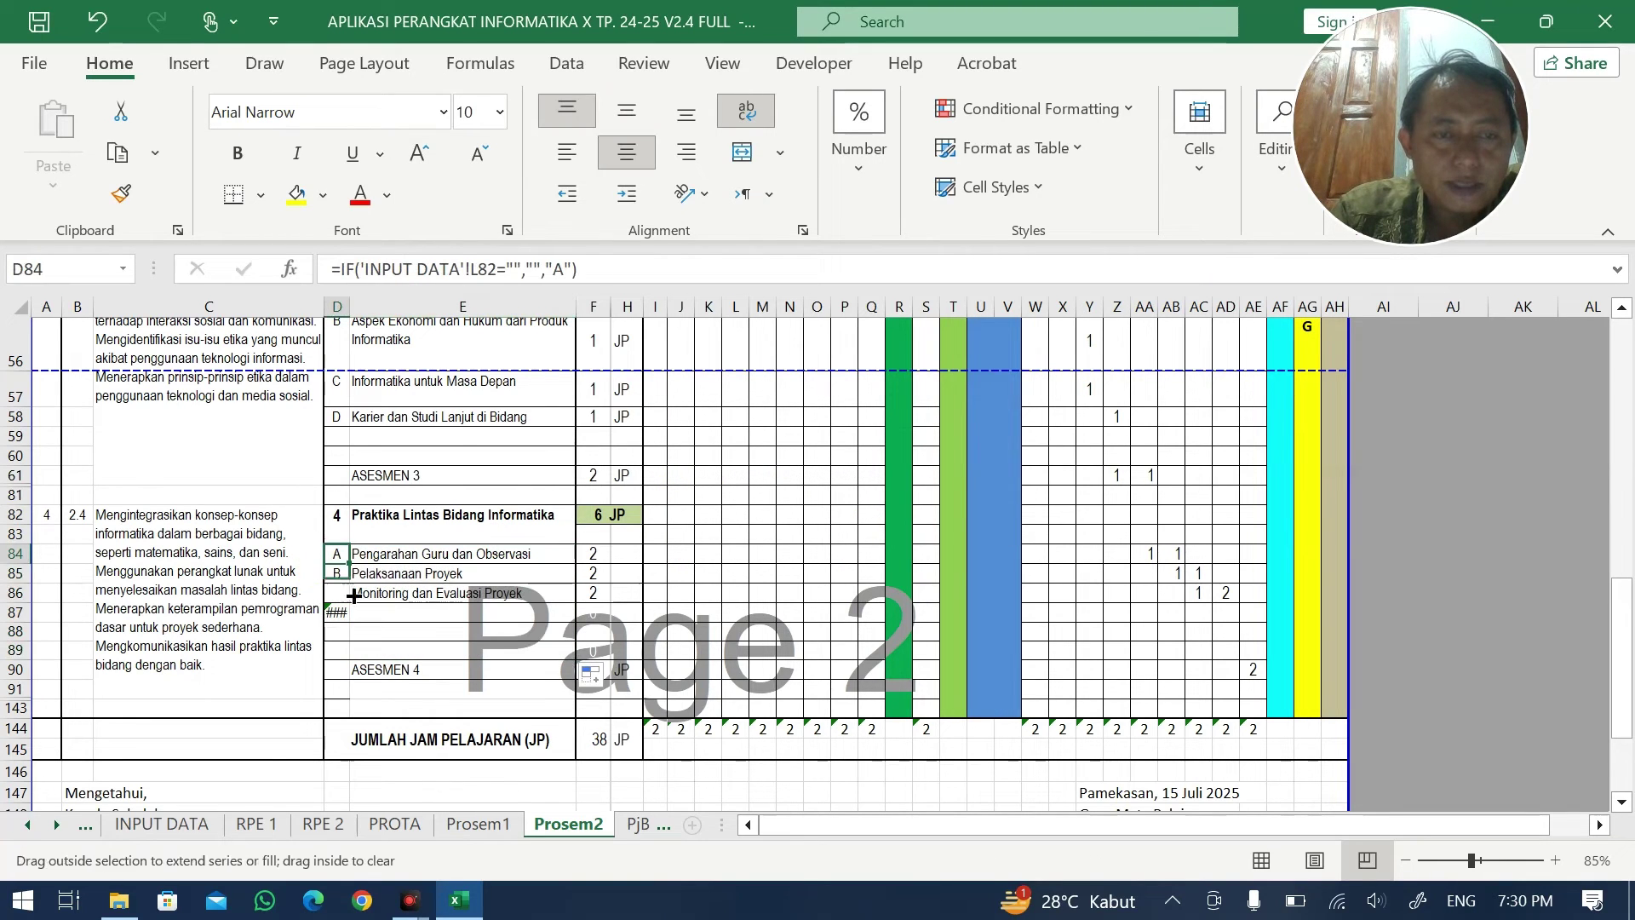
{"action": "left_click_drag", "start_coordinate": [358, 664], "coordinate": [358, 664]}
- Change the letter in the formulas to B for Pelaksanaan Proyek and C for Monitoring dan Evaluasi Proyek
{"action": "left_click", "coordinate": [338, 572]}
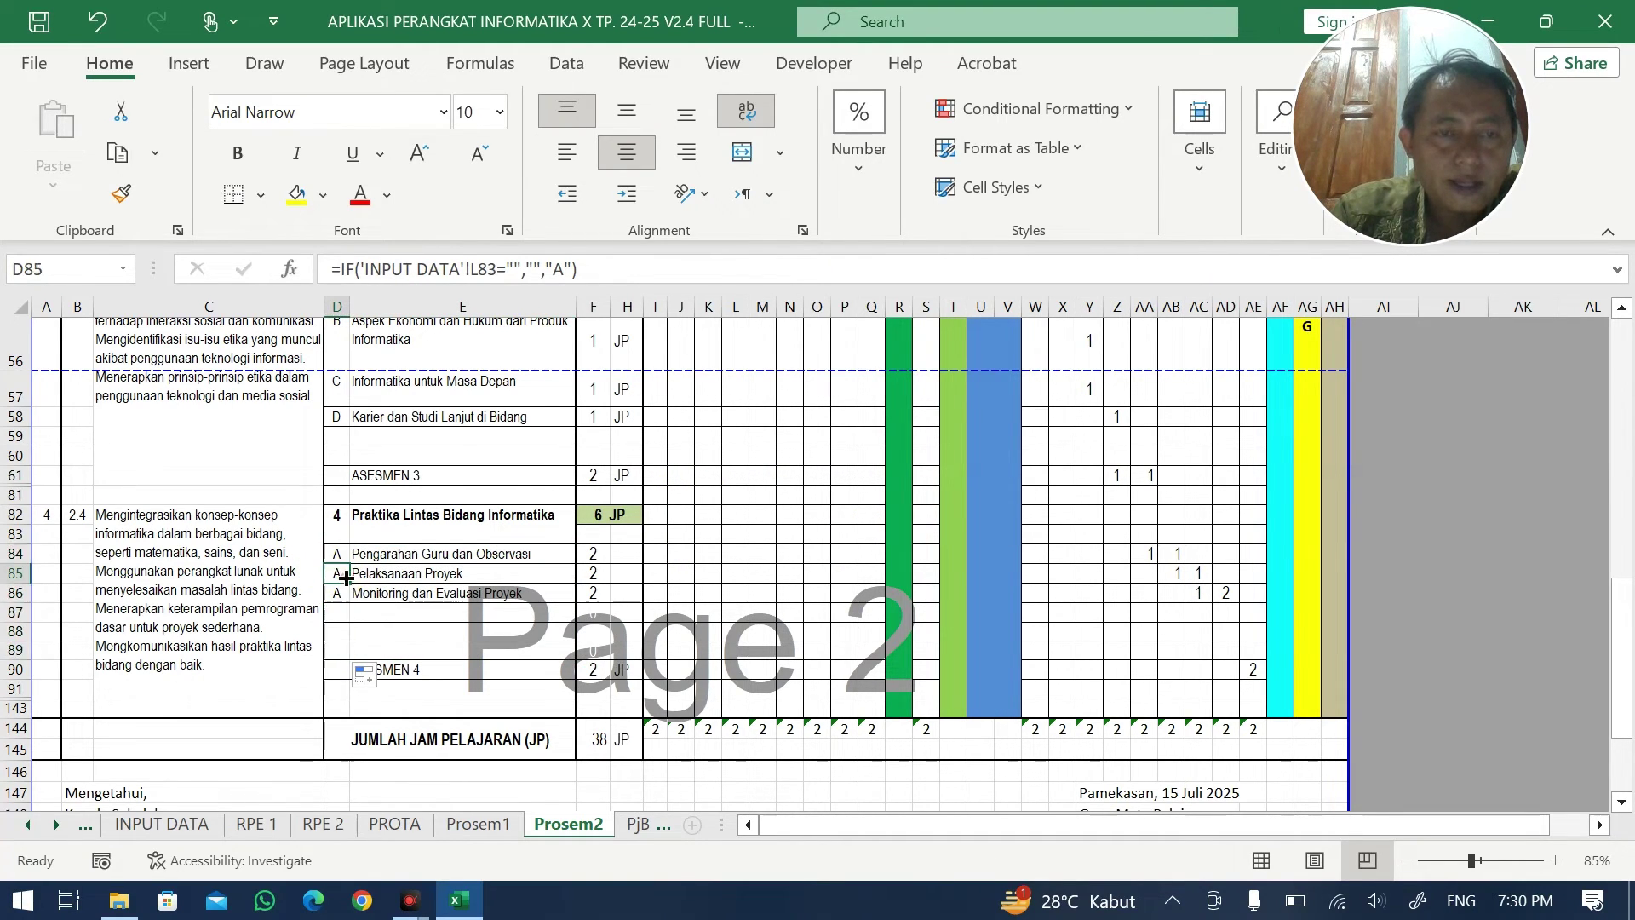
{"action": "left_click", "coordinate": [560, 269]}
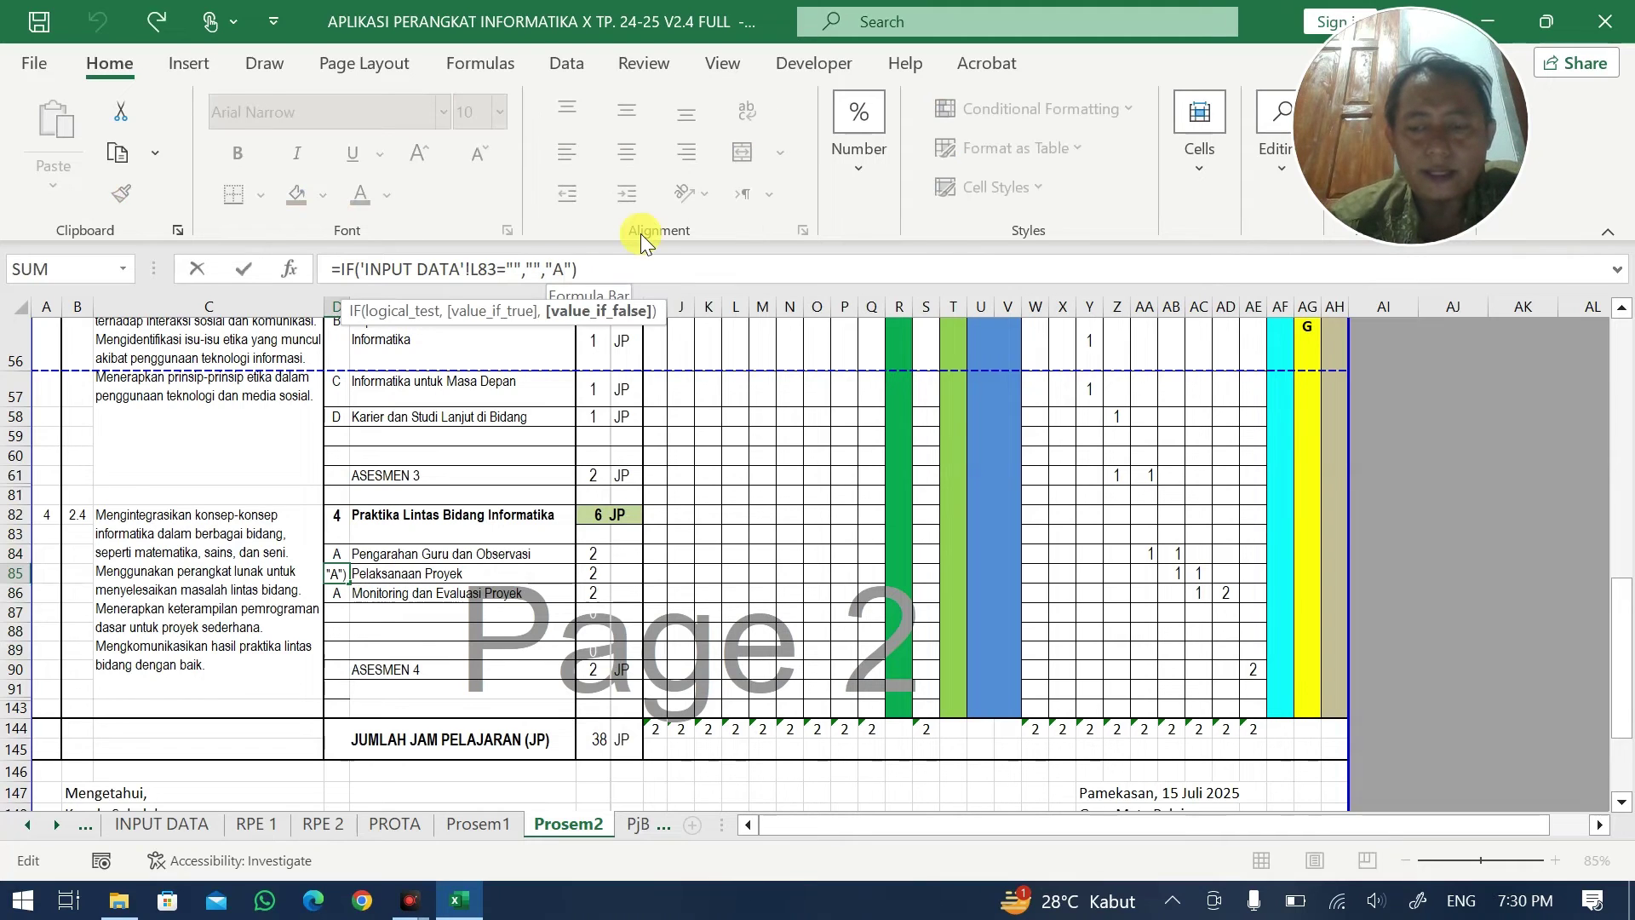
{"action": "key", "text": "BackSpace"}
{"action": "type", "text": "B"}
{"action": "key", "text": "Return"}
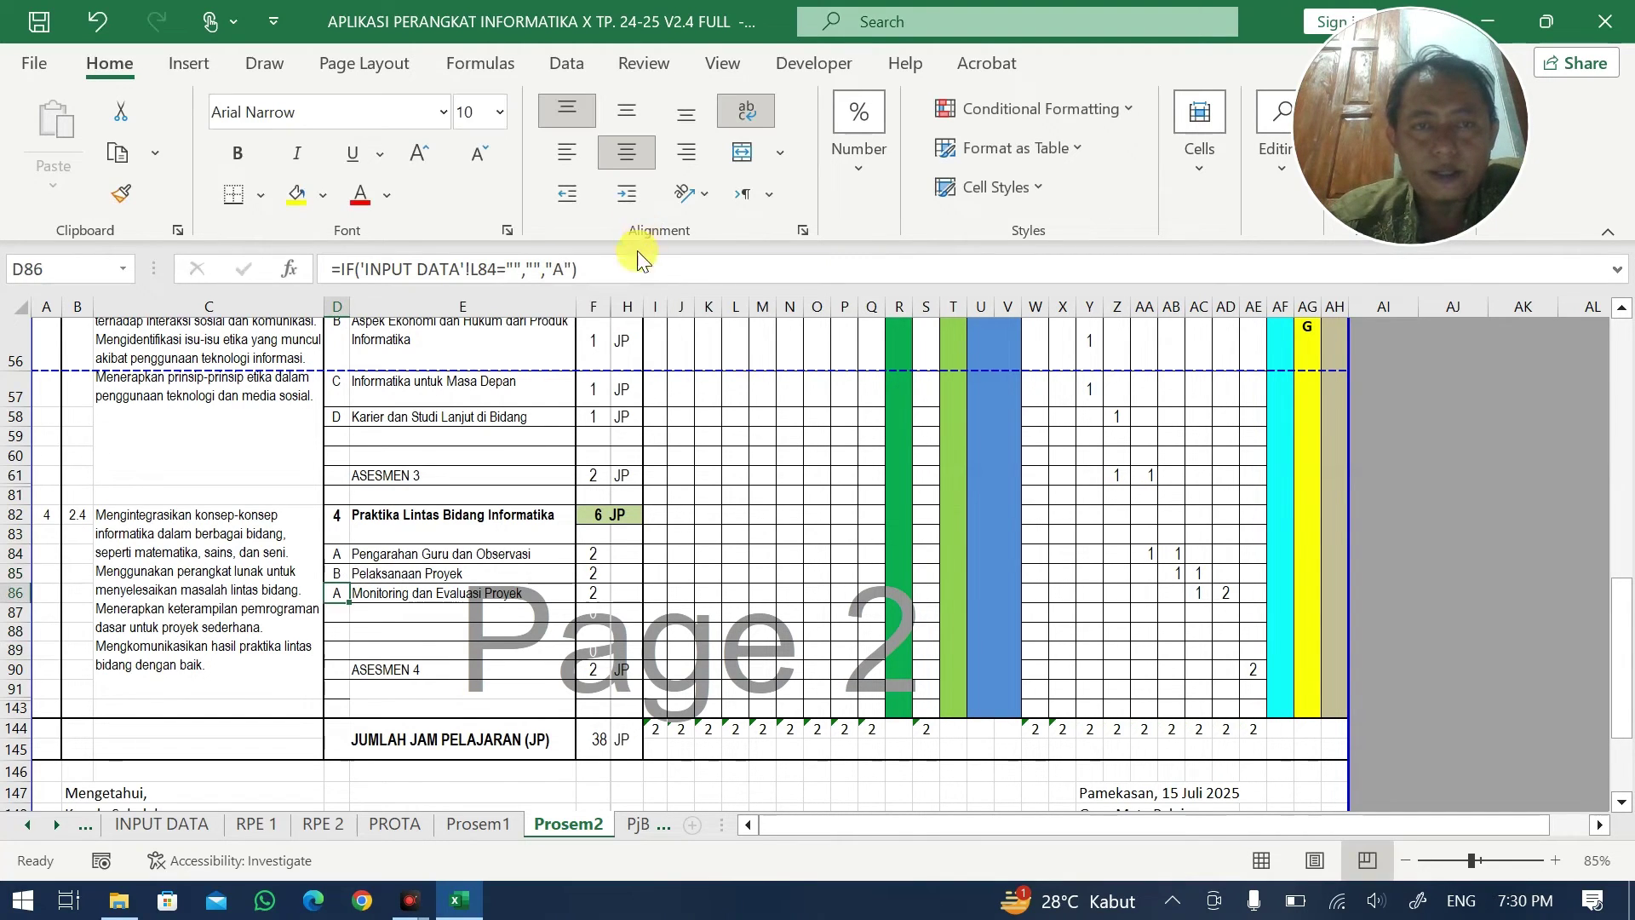
{"action": "left_click", "coordinate": [594, 269]}
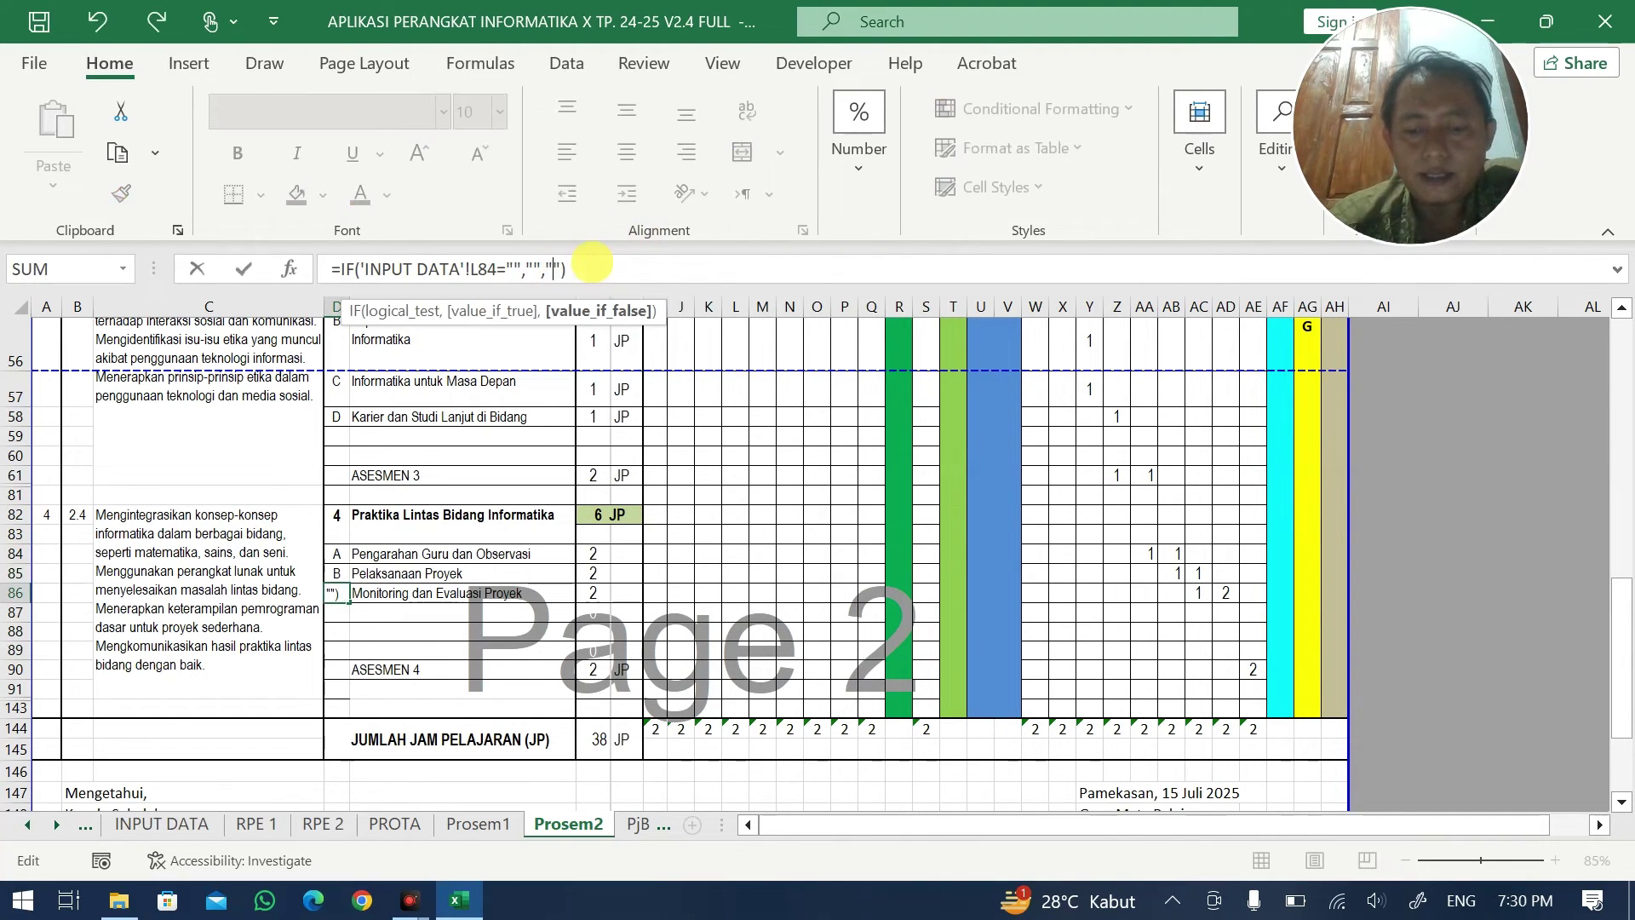
{"action": "type", "text": "C"}
{"action": "key", "text": "Return"}
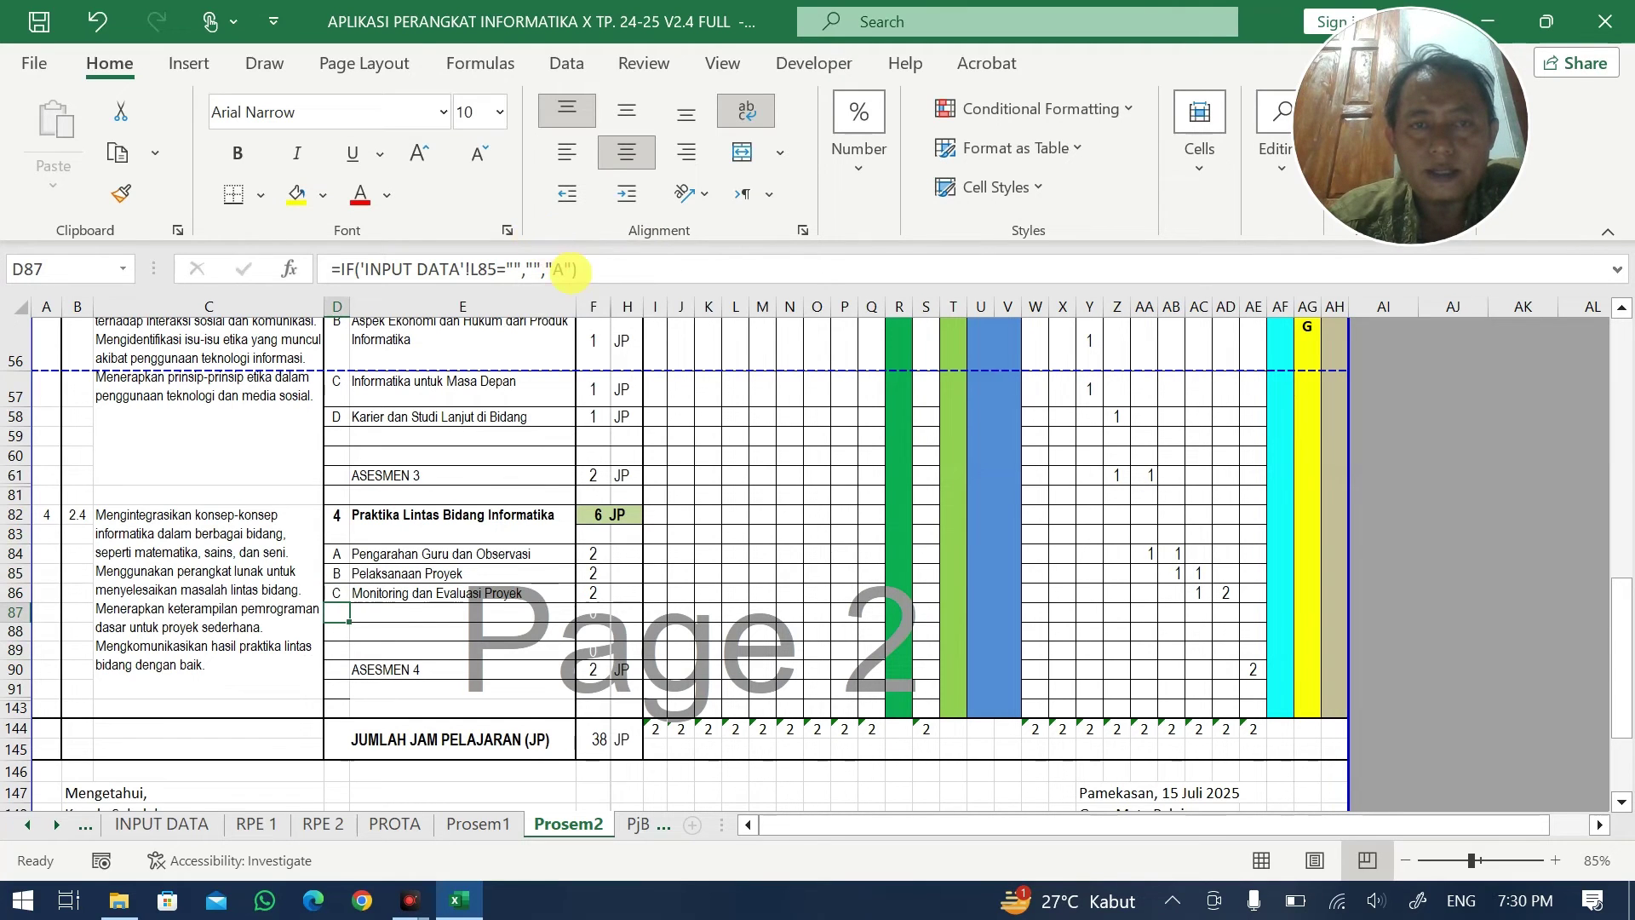
- Change the letter in the formulas of the empty subtopic rows 87 and 88 to D and E
{"action": "left_click", "coordinate": [594, 269]}
{"action": "key", "text": "BackSpace"}
{"action": "type", "text": "D"}
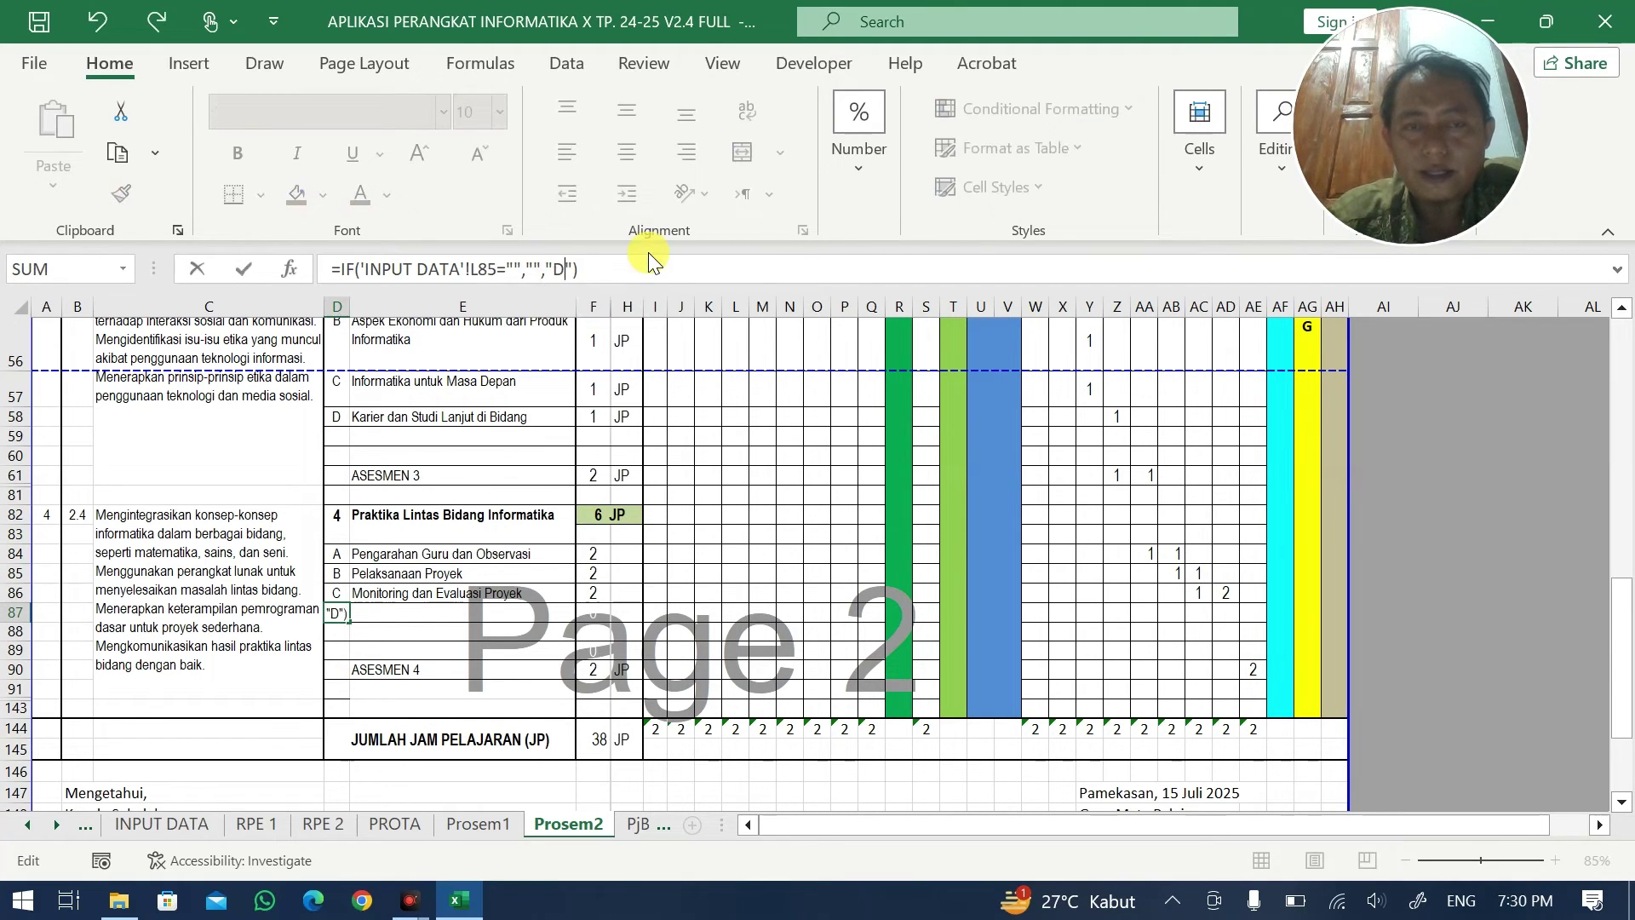
{"action": "key", "text": "Return"}
{"action": "left_click", "coordinate": [558, 269]}
{"action": "key", "text": "BackSpace"}
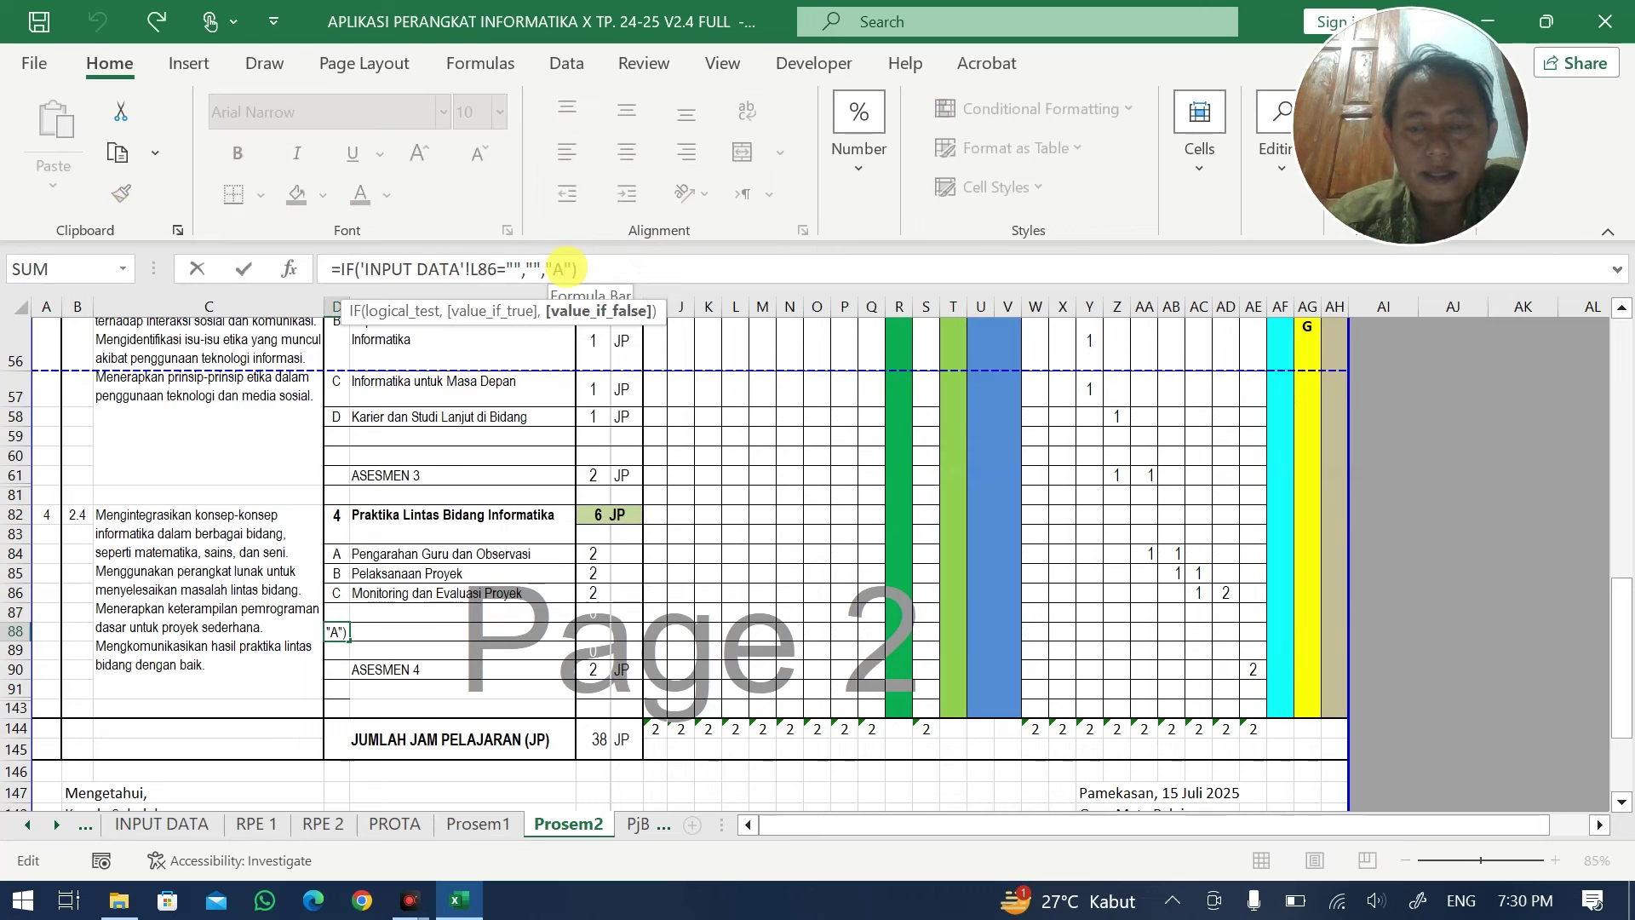
{"action": "type", "text": "E"}
{"action": "key", "text": "Return"}
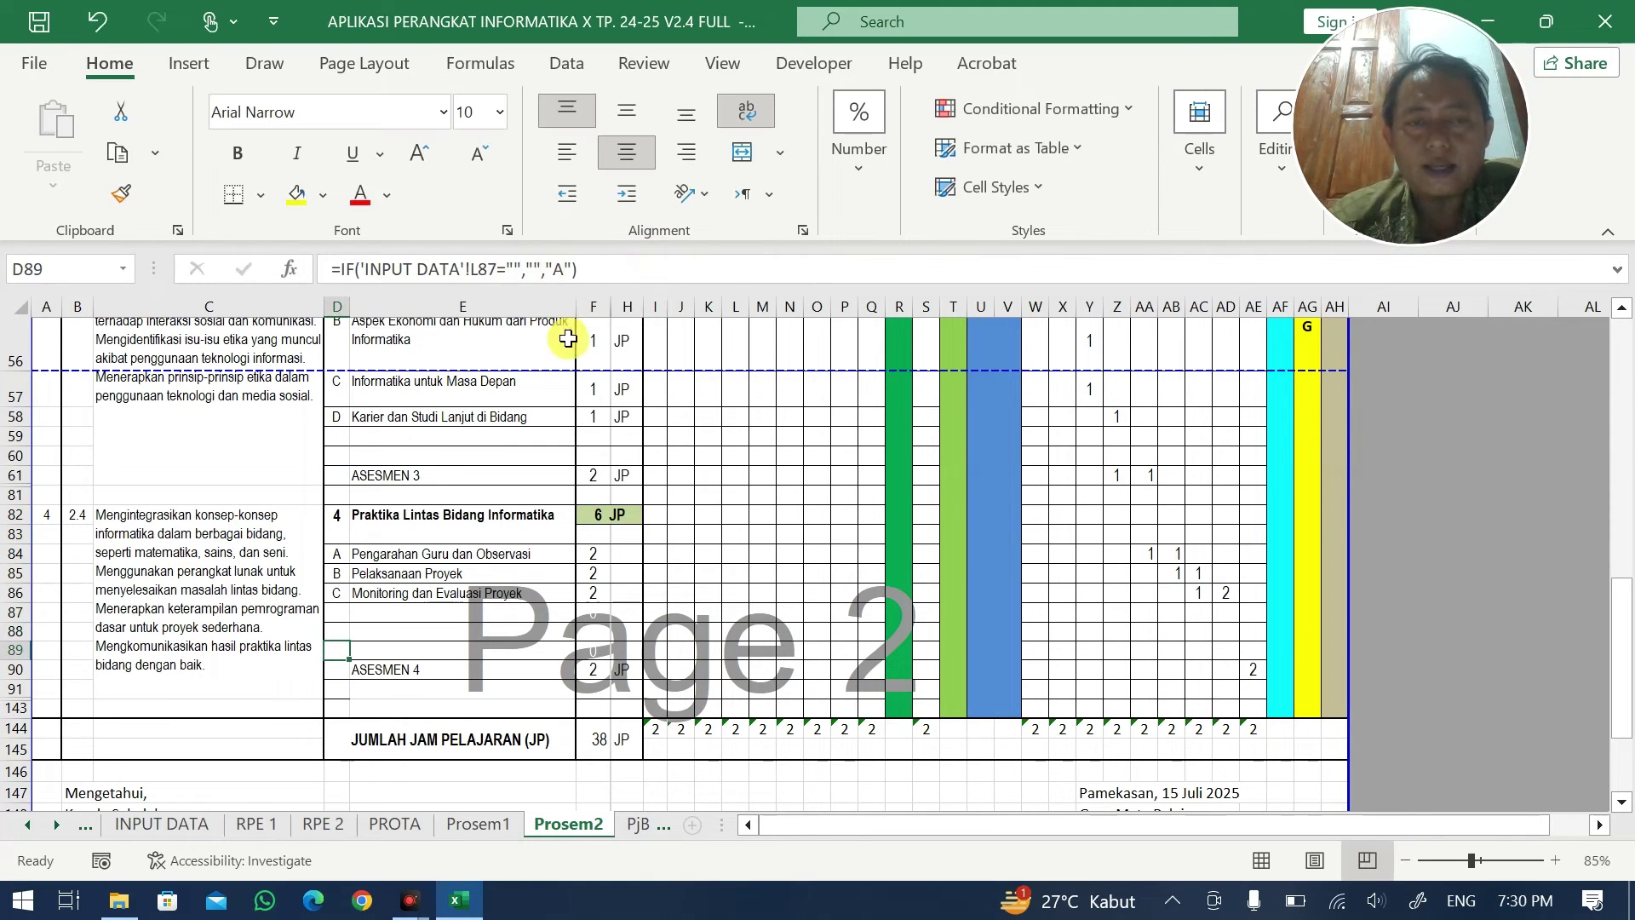
- Check the Praktika Lintas Bidang topic formulas and the total JP formula, and collapse the sheet tab area
{"action": "left_click", "coordinate": [367, 650]}
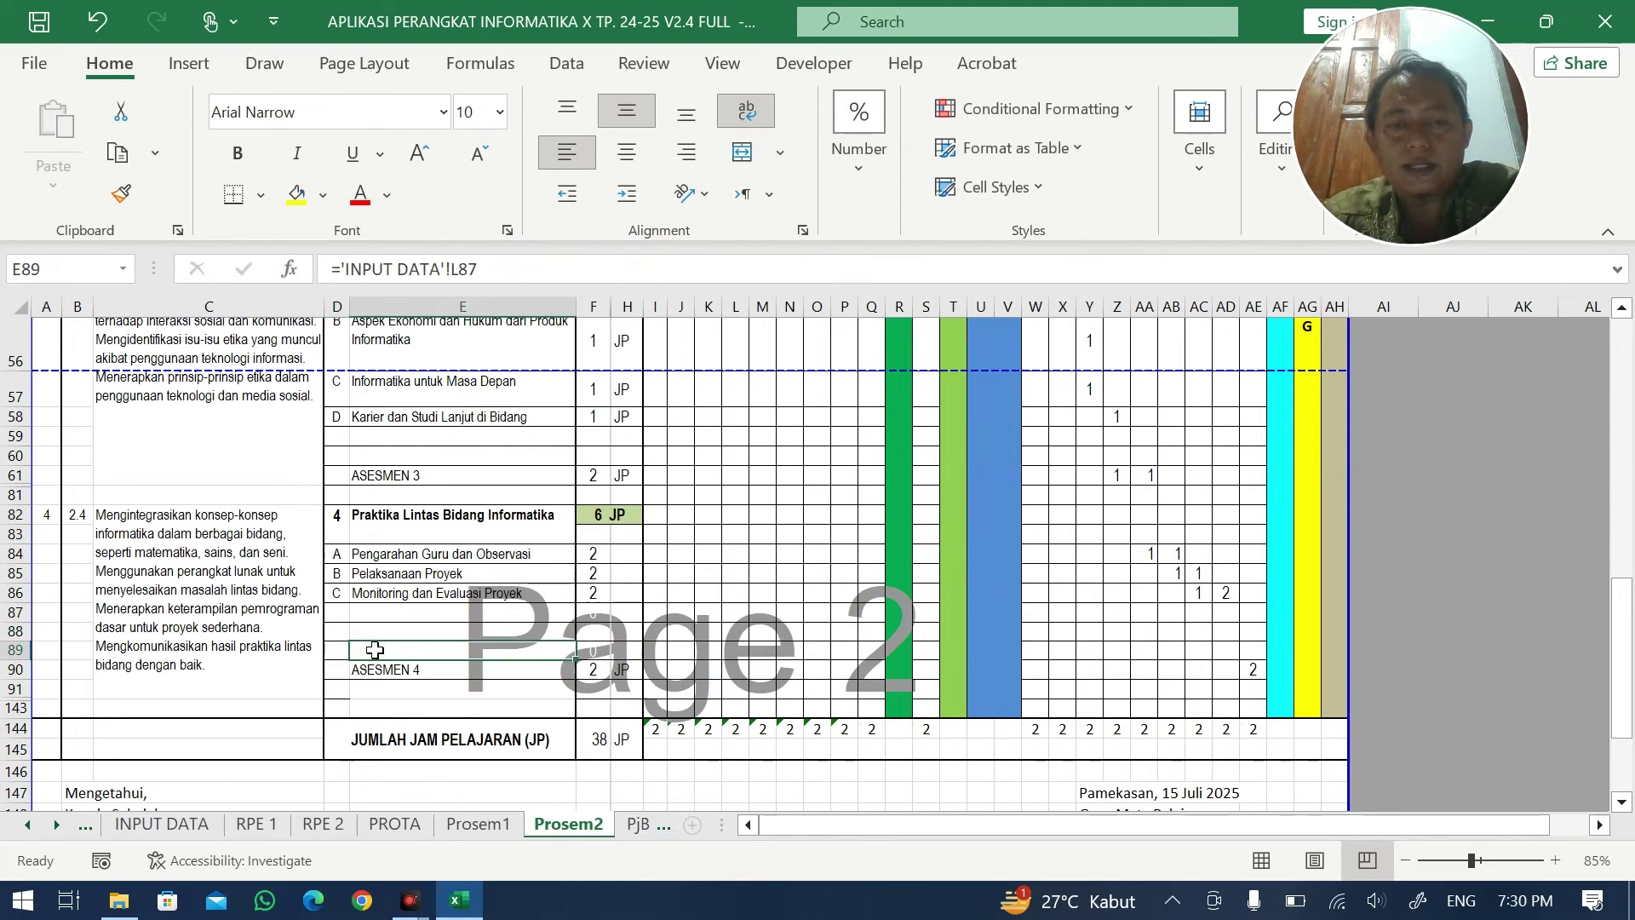
{"action": "left_click", "coordinate": [532, 592]}
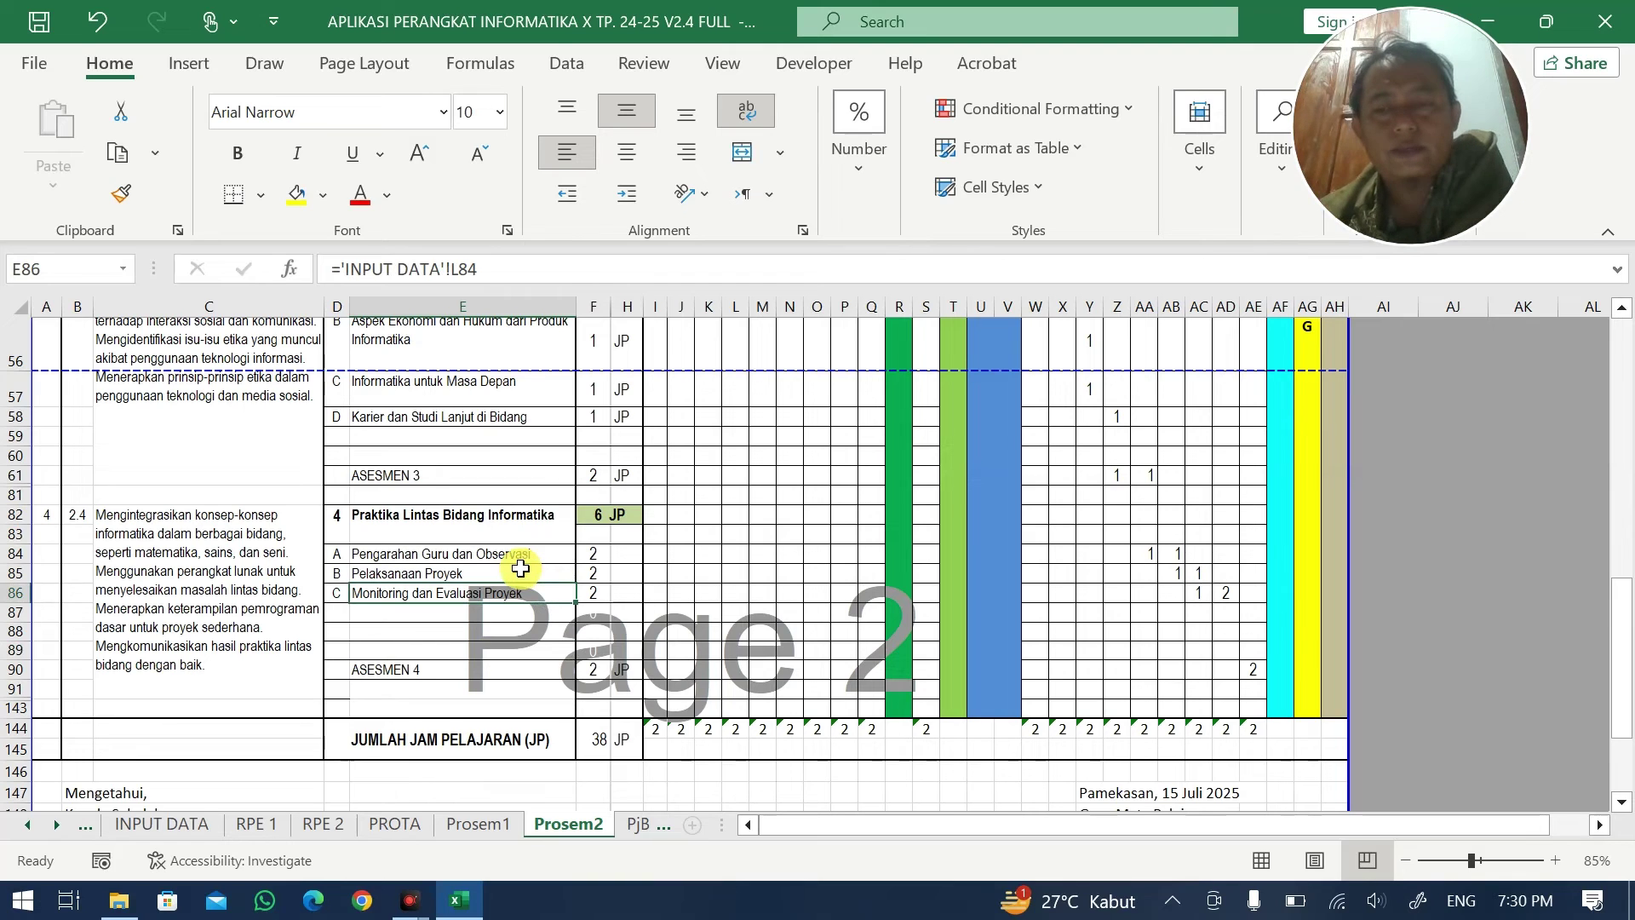
{"action": "left_click", "coordinate": [607, 738]}
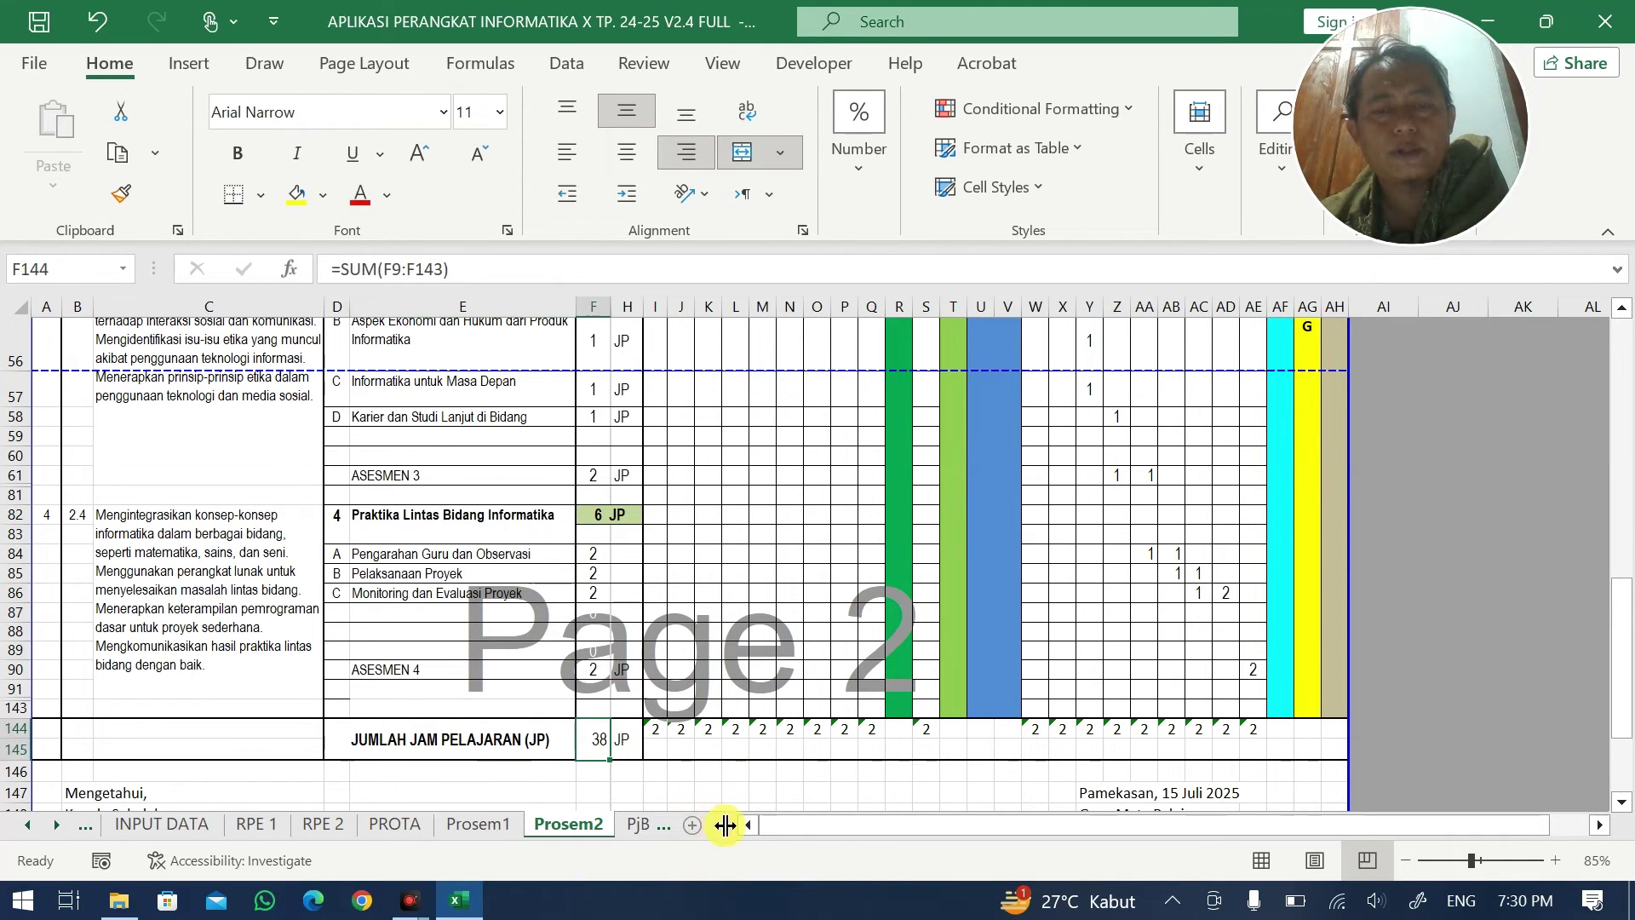
{"action": "left_click_drag", "start_coordinate": [724, 824], "coordinate": [17, 824]}
{"action": "scroll", "coordinate": [715, 579], "scroll_direction": "up", "scroll_amount": 15}
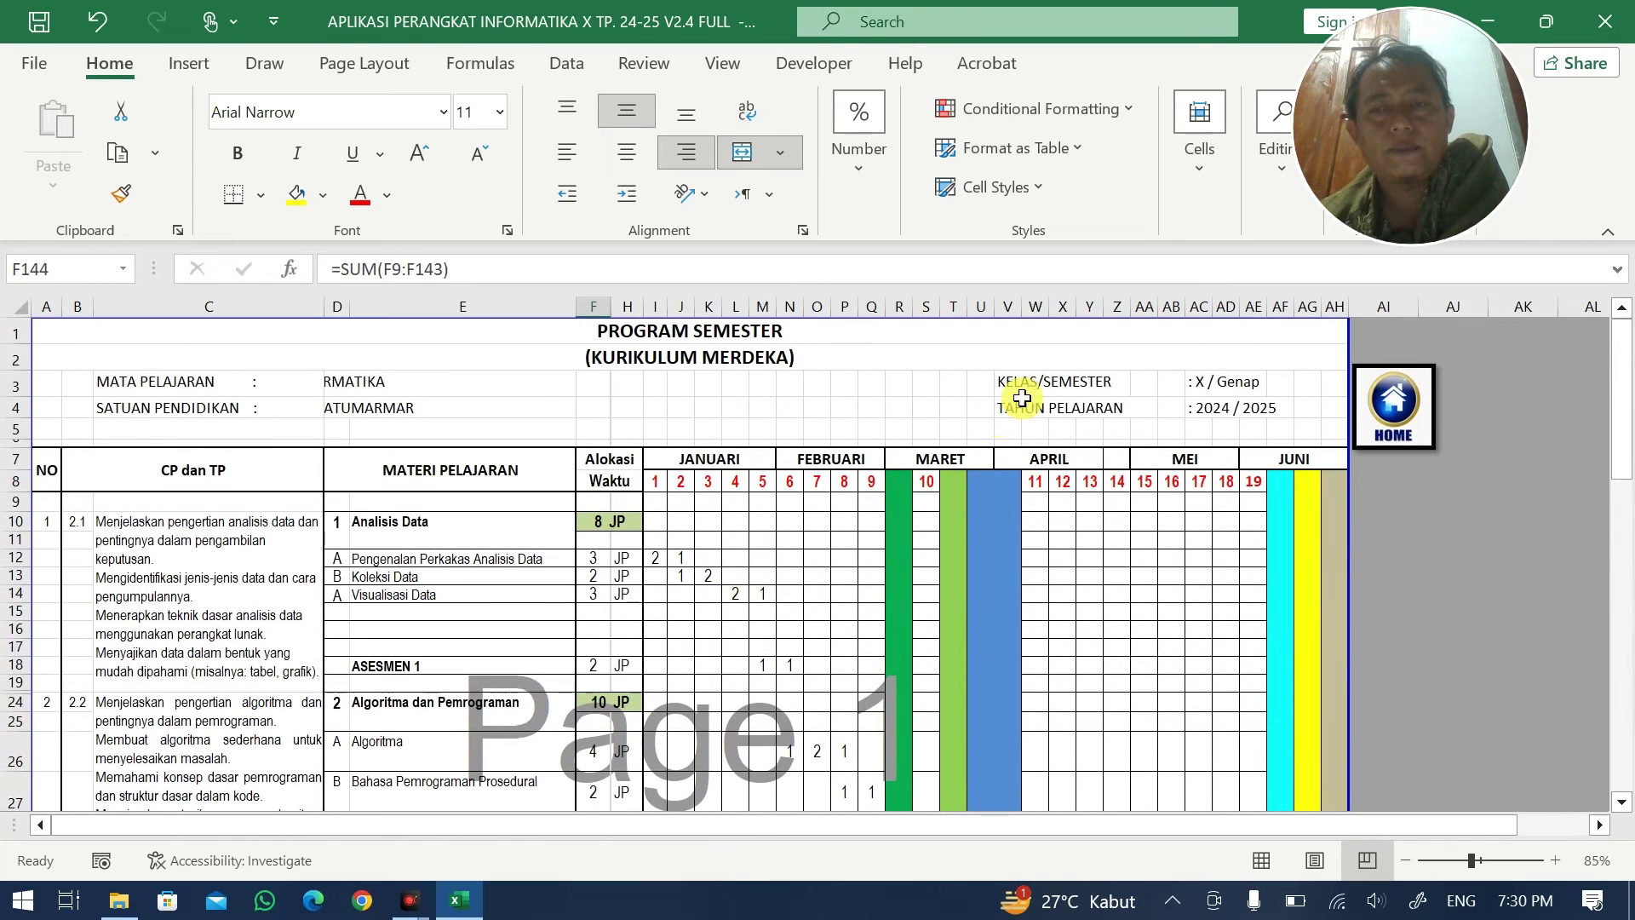
- Enter O in cell N3 of the semester program header
{"action": "left_click", "coordinate": [599, 379]}
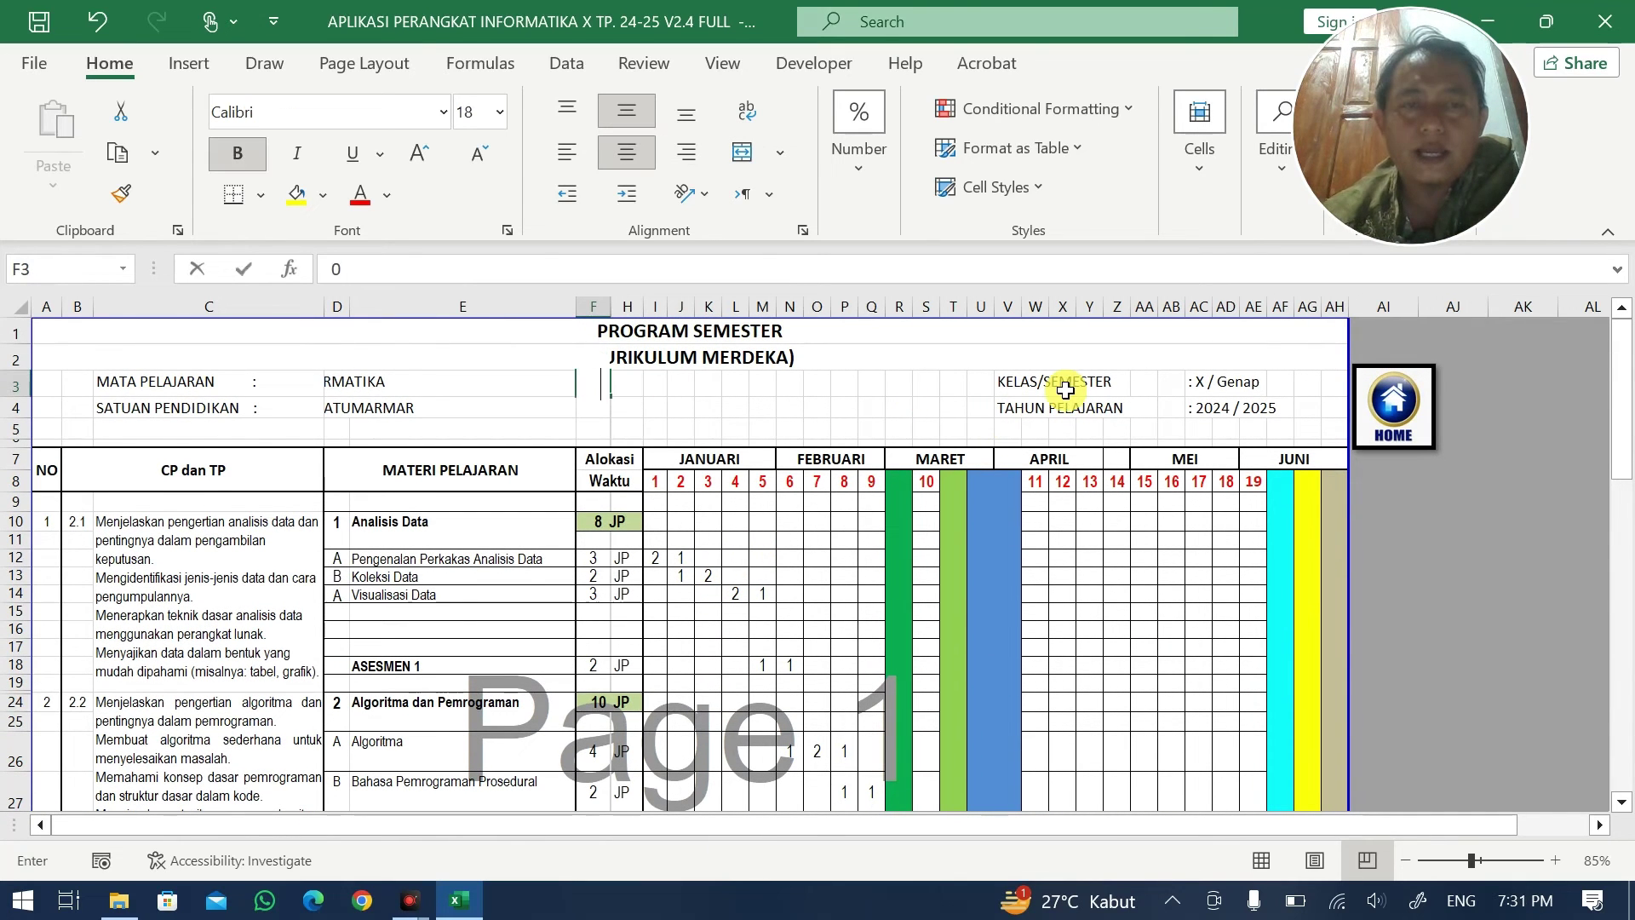
{"action": "key", "text": "Escape"}
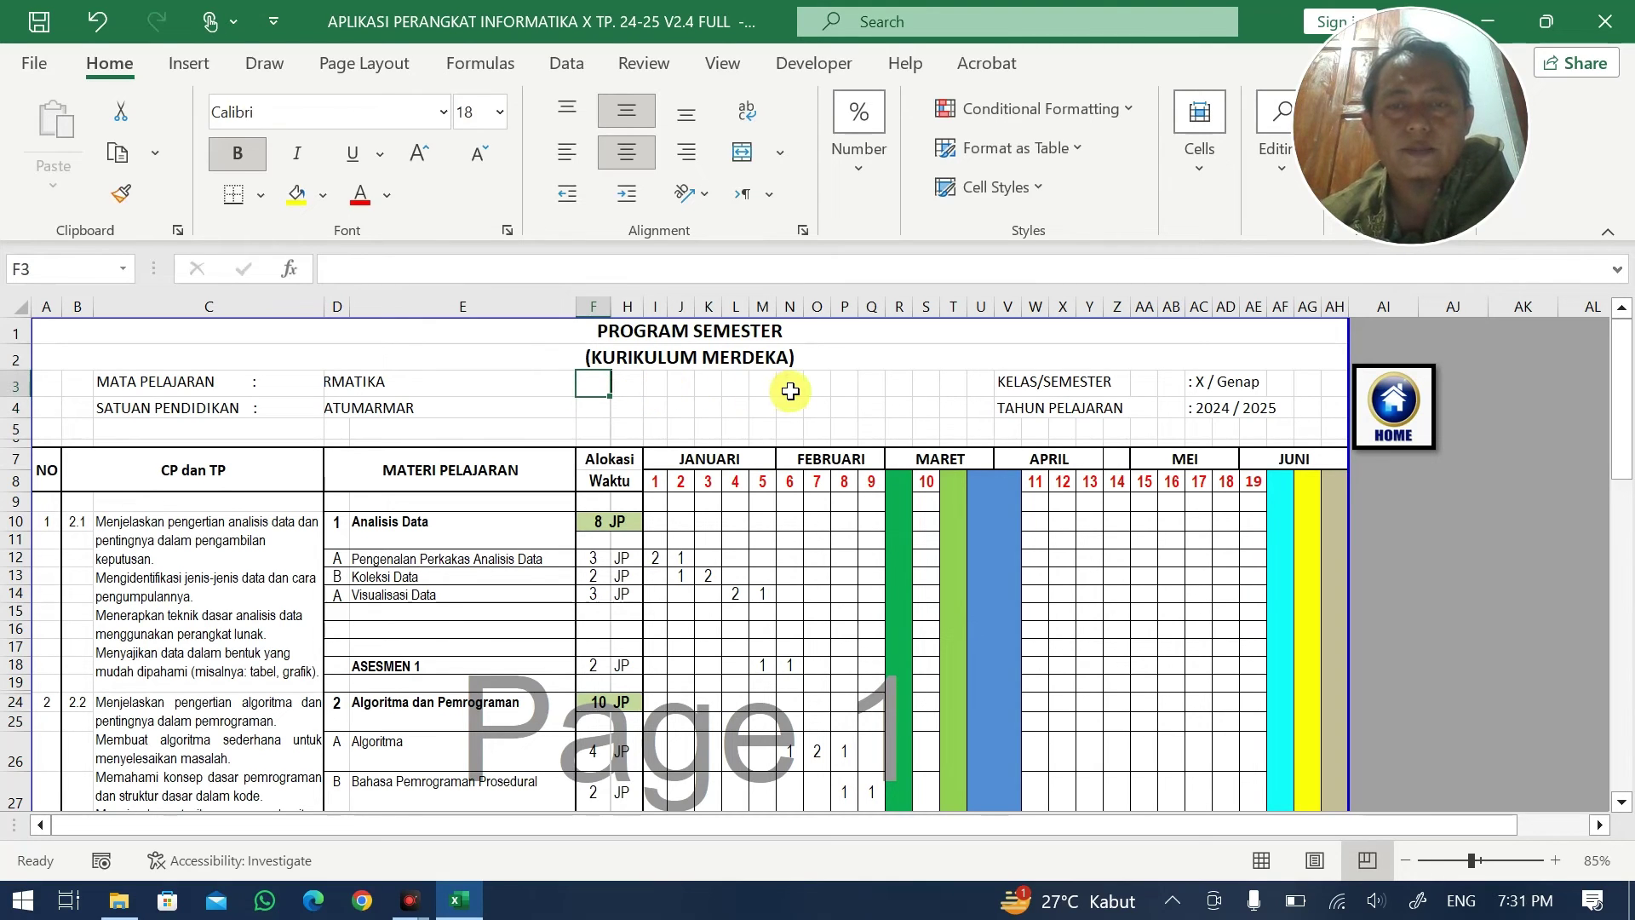
{"action": "left_click", "coordinate": [792, 390]}
{"action": "type", "text": "O"}
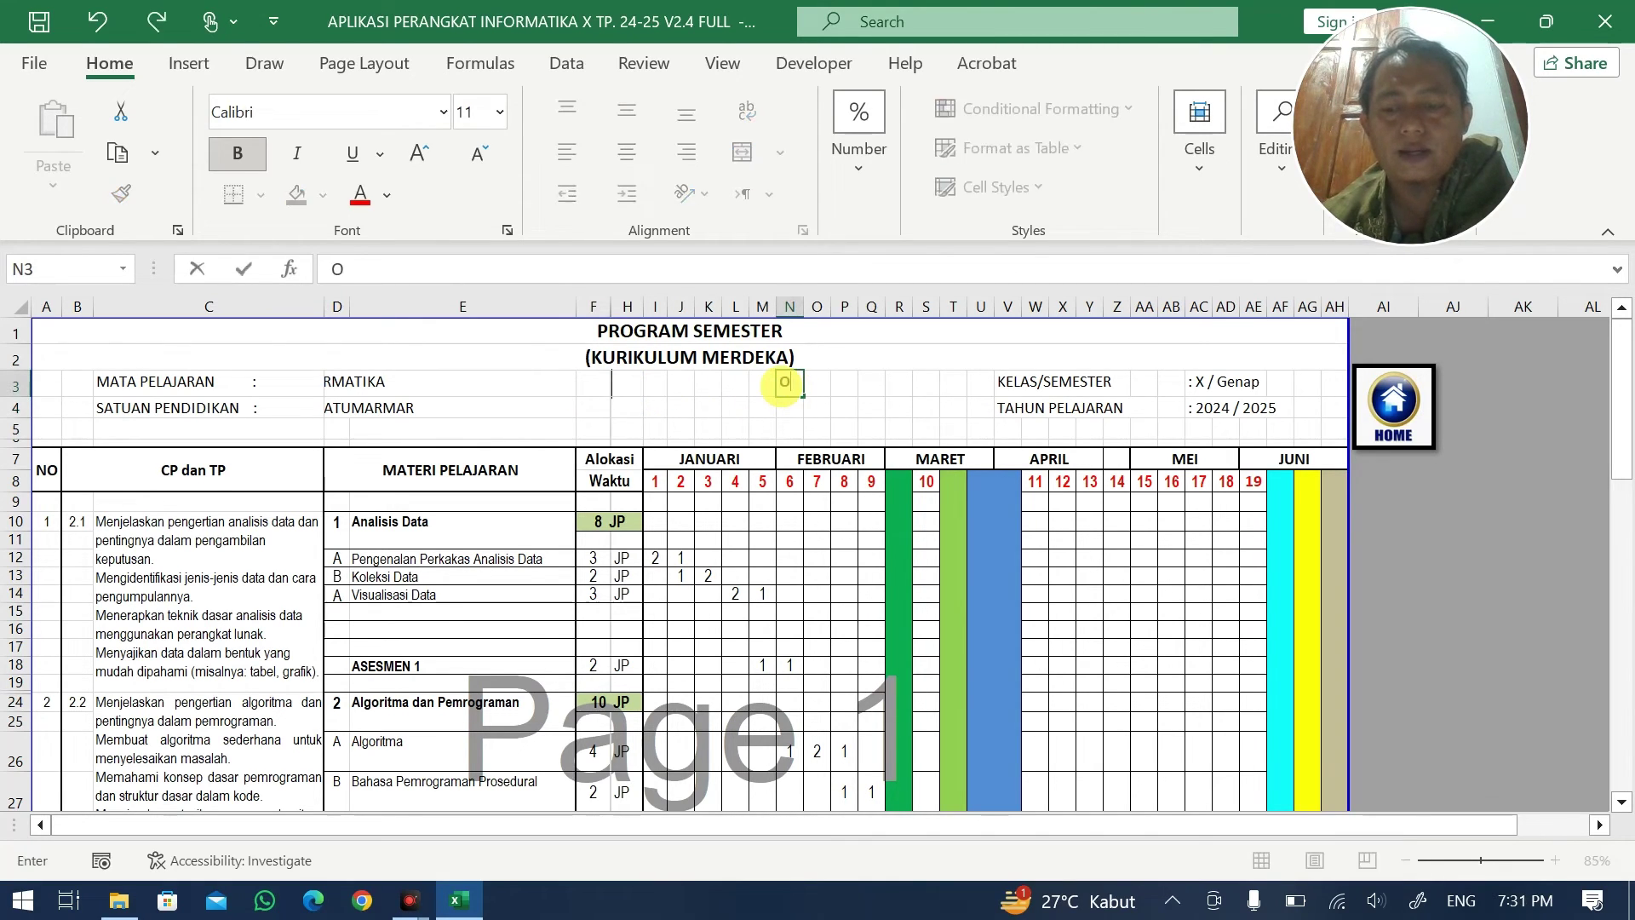
{"action": "key", "text": "Return"}
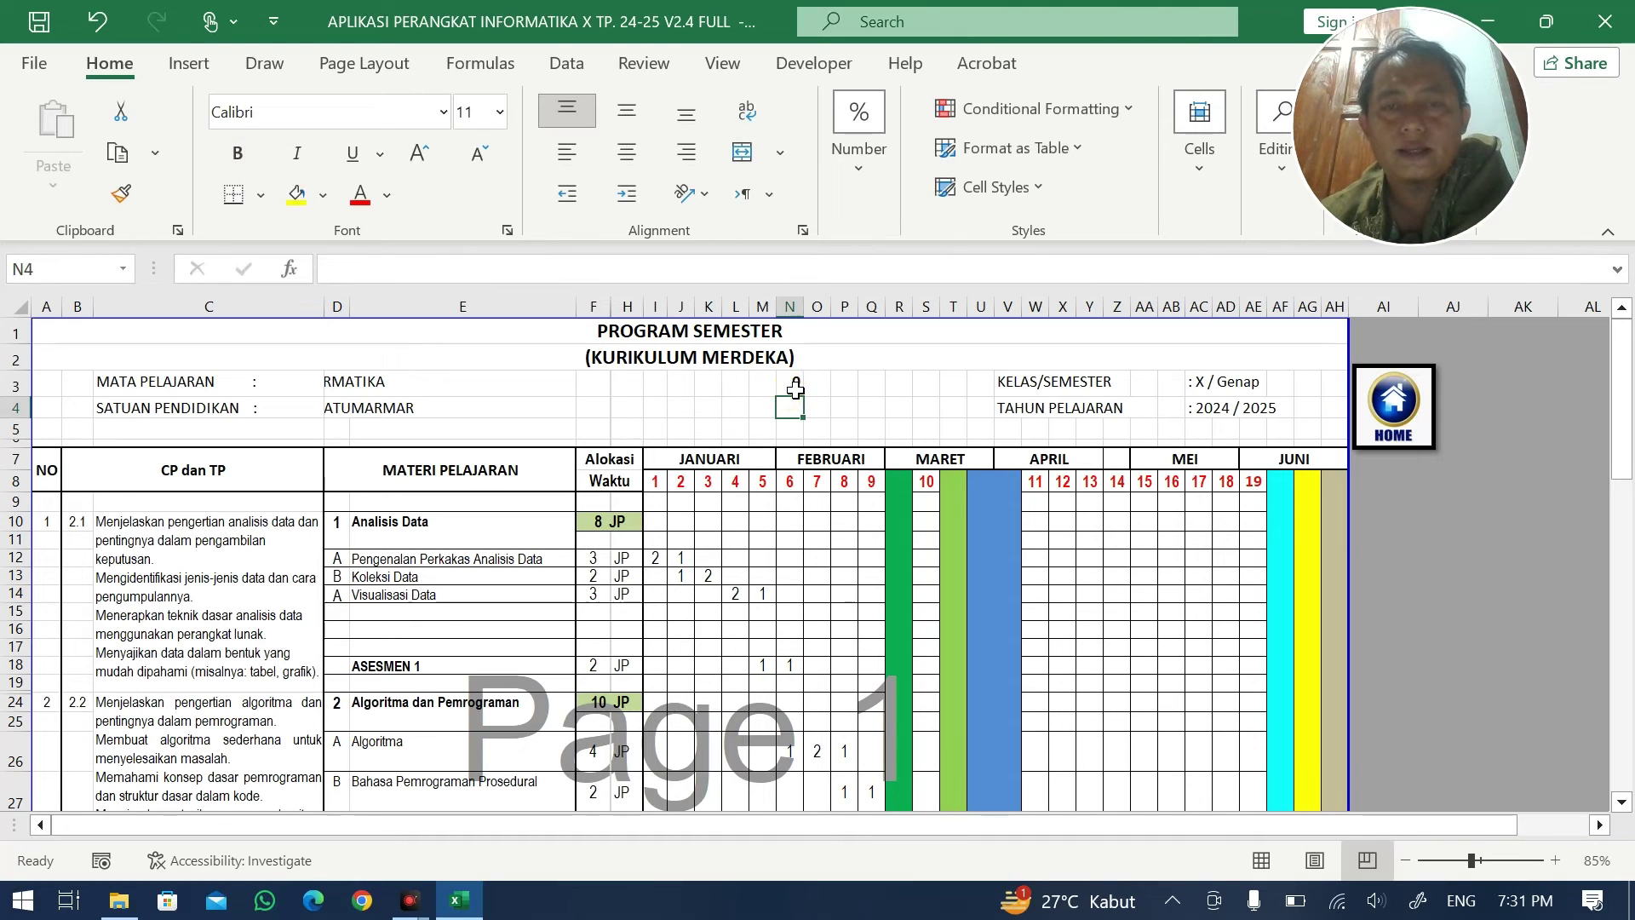
- Clear cell N3 of the semester program header and open the Modul PjBL 1 teaching module
{"action": "left_click", "coordinate": [794, 390]}
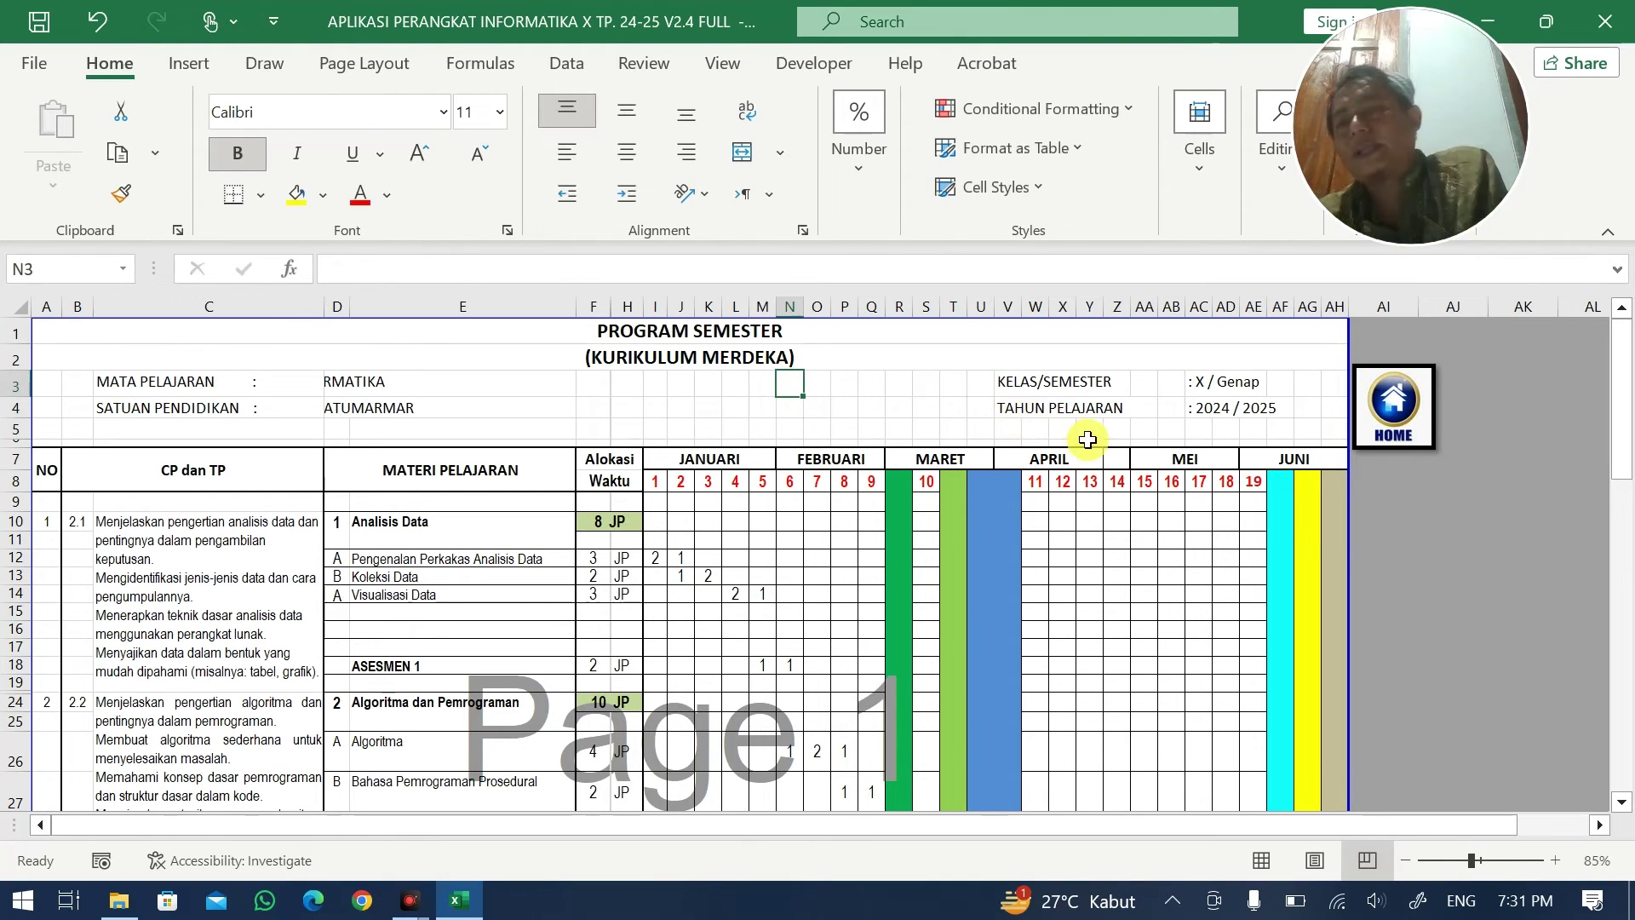
{"action": "left_click", "coordinate": [1393, 436]}
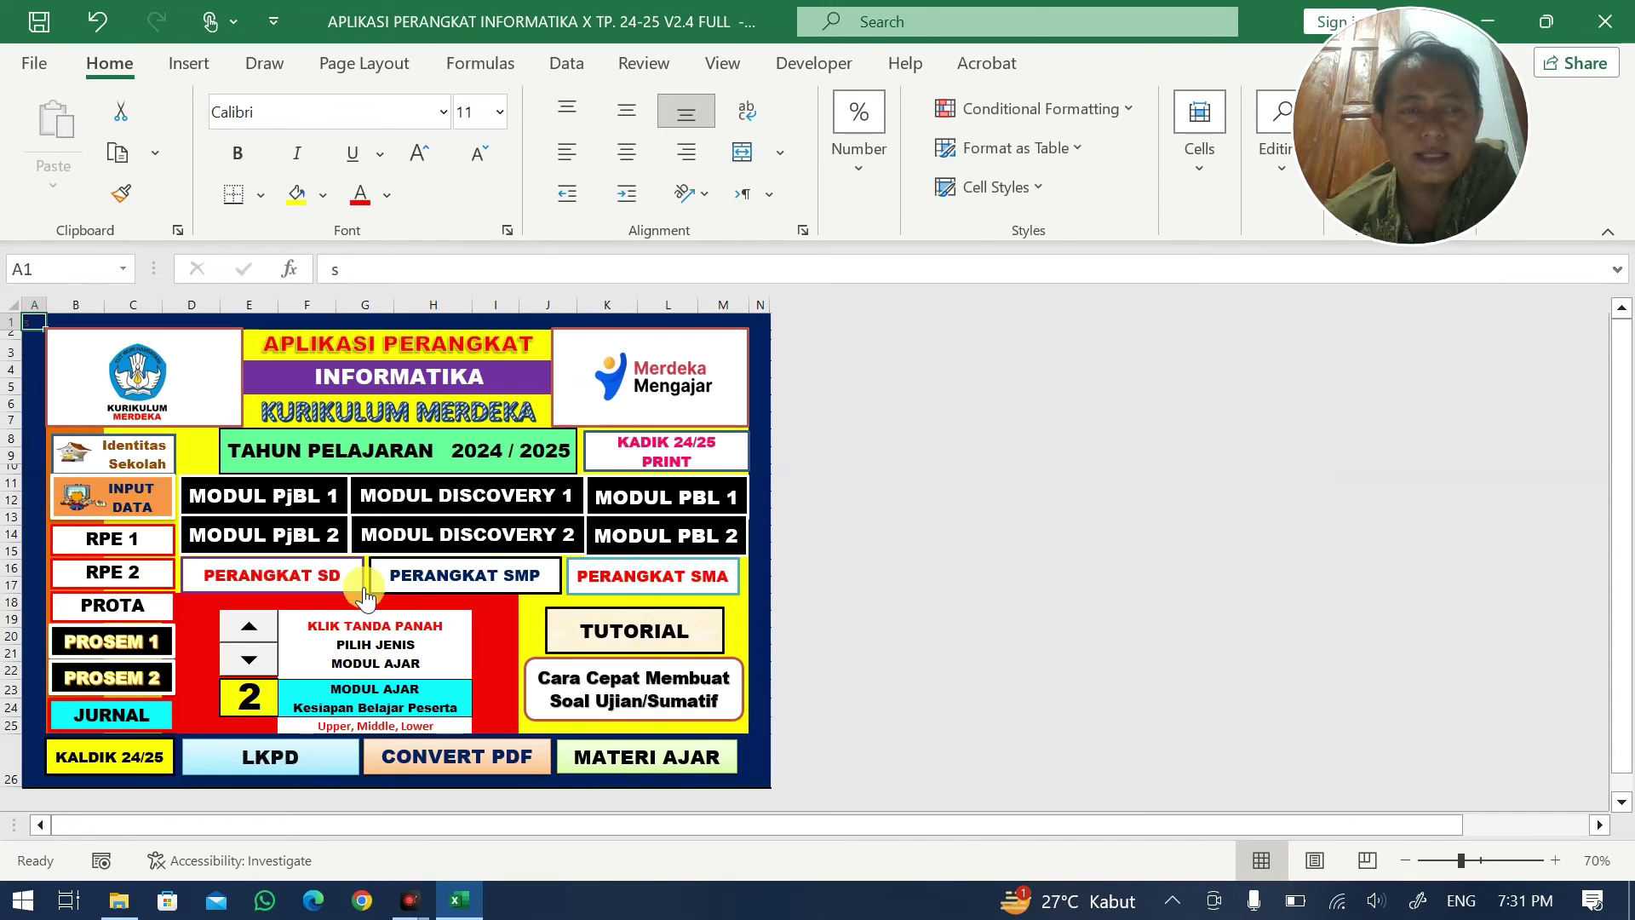
{"action": "left_click", "coordinate": [281, 498]}
- Shrink row 10 to its Capaian Pembelajaran text and heighten row 11 to fit both lines of the Elemen text
{"action": "scroll", "coordinate": [212, 591], "scroll_direction": "down", "scroll_amount": 5}
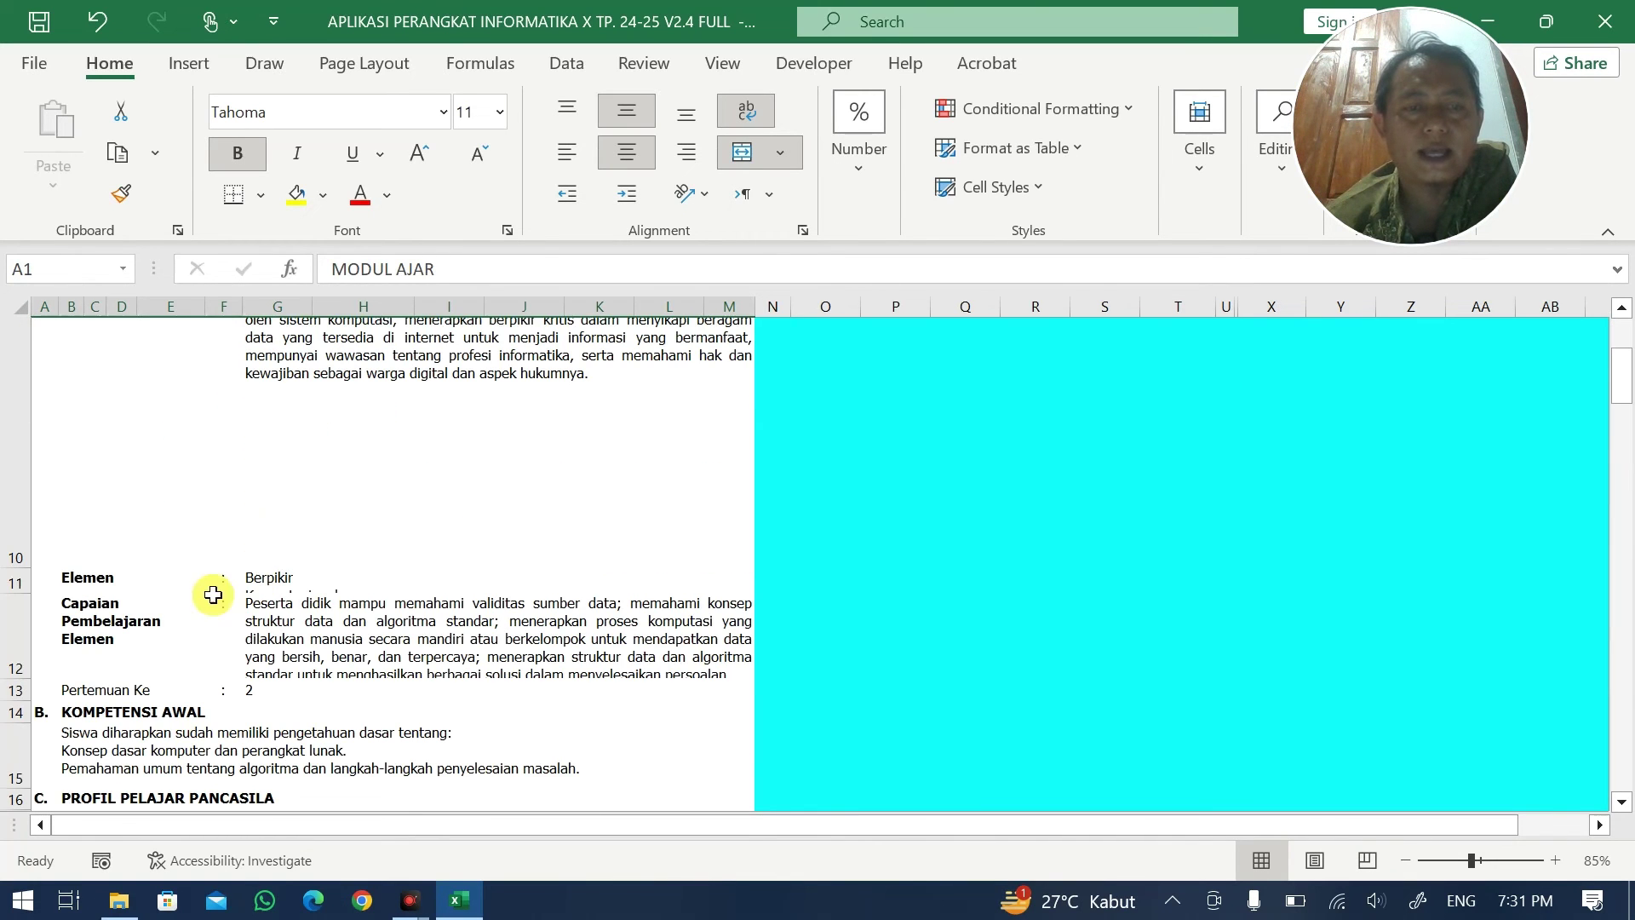
{"action": "left_click_drag", "start_coordinate": [18, 566], "coordinate": [21, 413]}
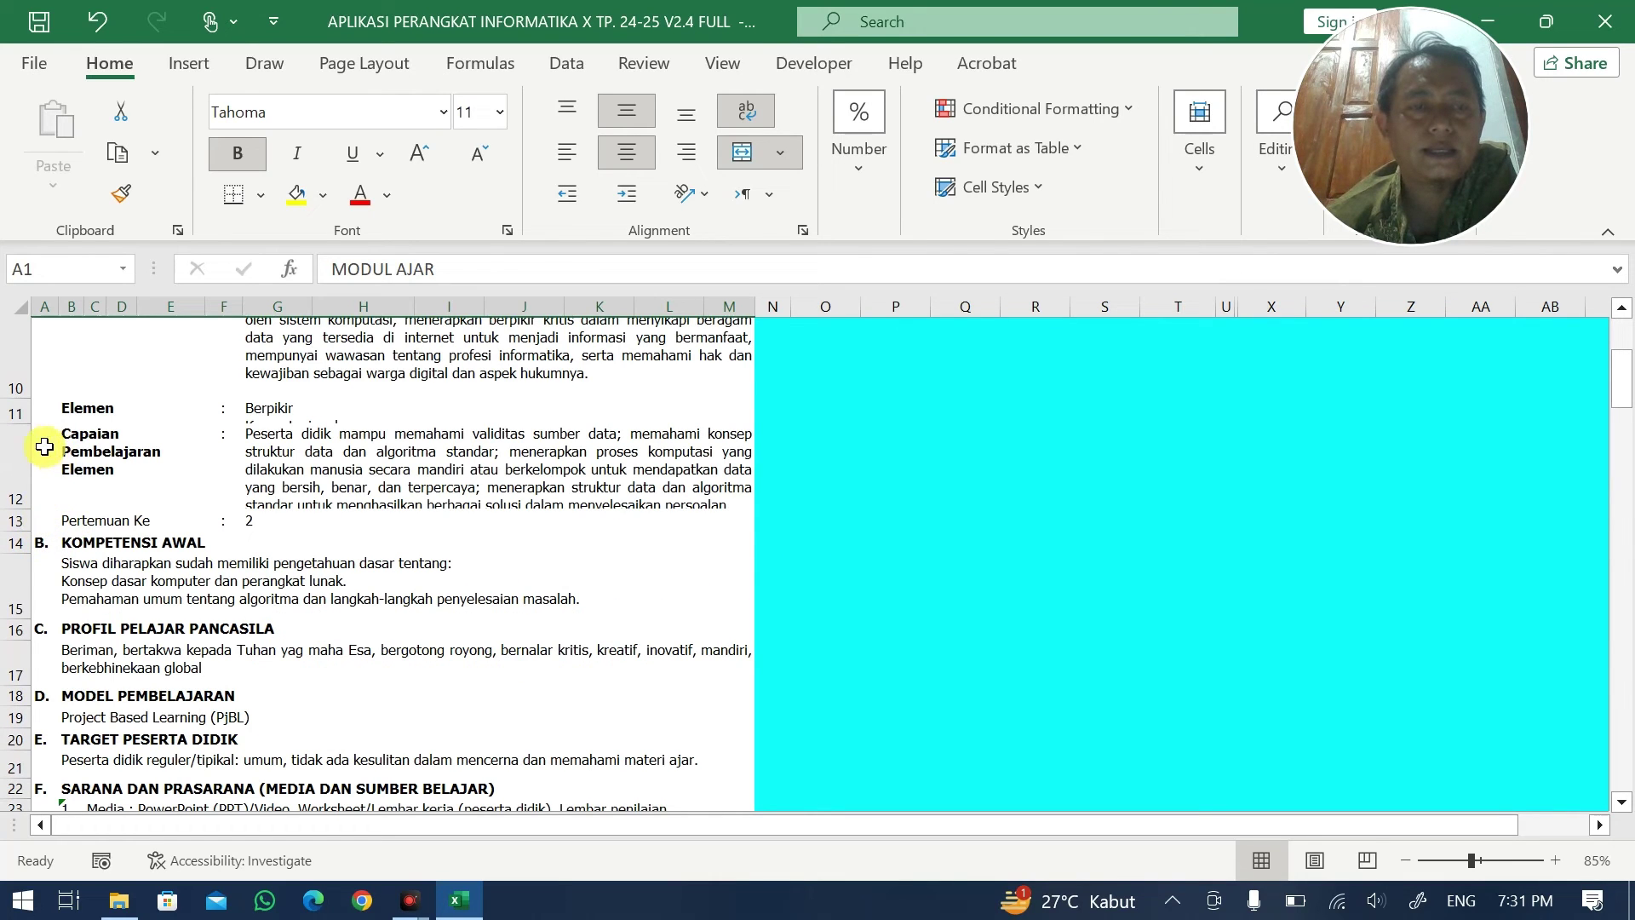
{"action": "left_click", "coordinate": [15, 433]}
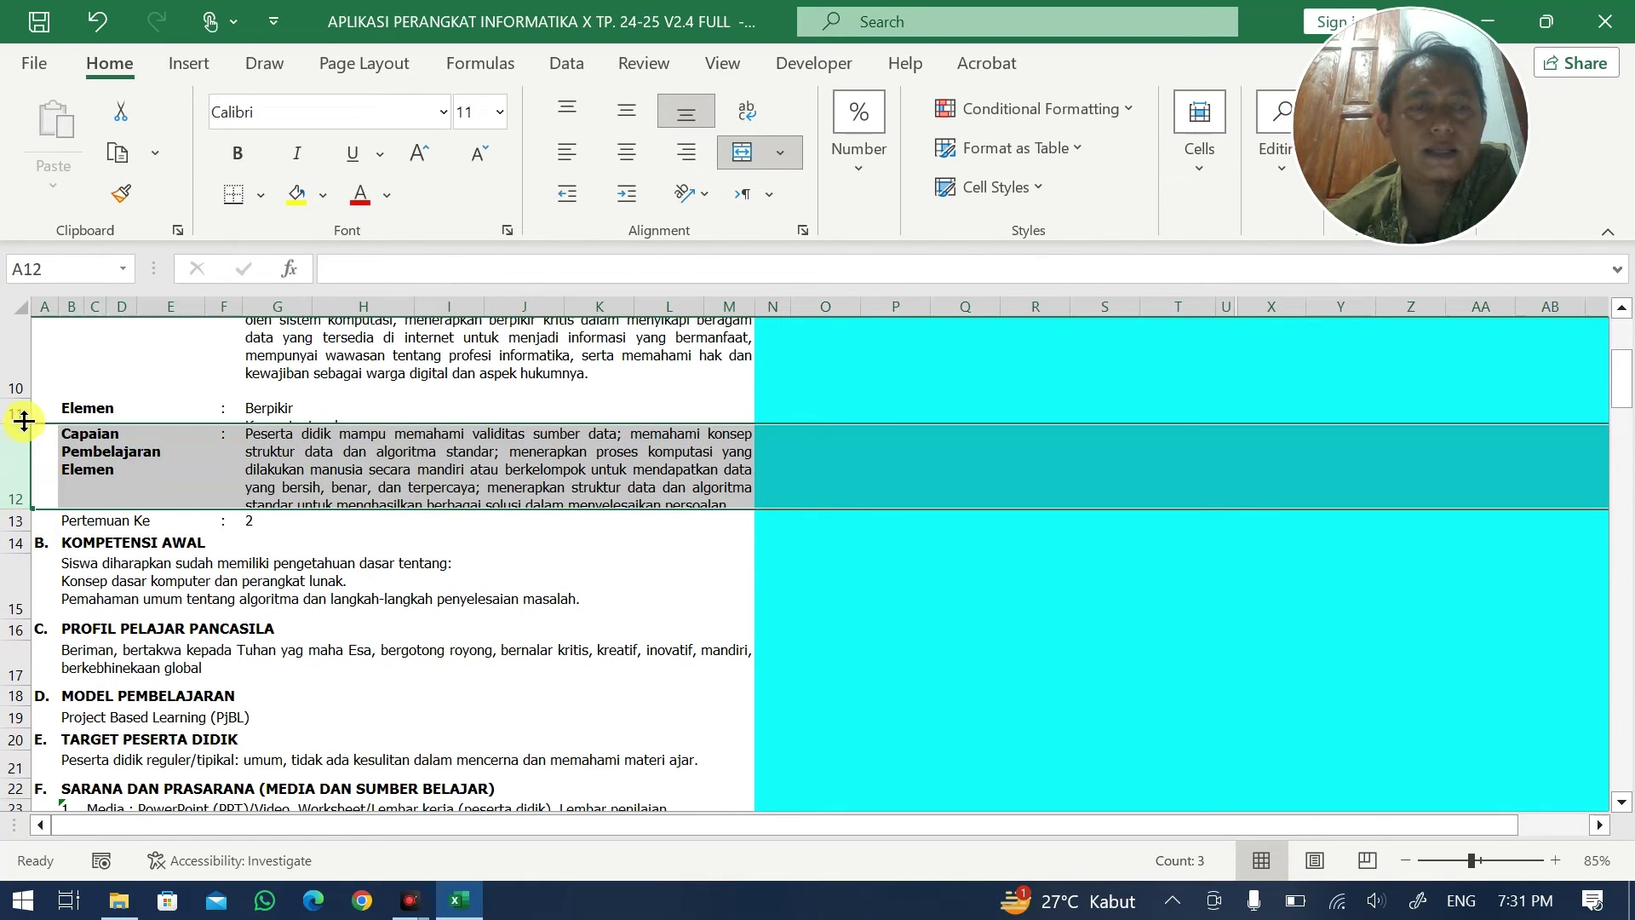
{"action": "mouse_move", "coordinate": [25, 423]}
{"action": "left_mouse_down"}
{"action": "mouse_move", "coordinate": [34, 457]}
{"action": "mouse_move", "coordinate": [27, 442]}
{"action": "left_mouse_up"}
- Check the lookup formulas behind the Elemen and Pertemuan Ke fields of the teaching module
{"action": "left_click", "coordinate": [256, 417]}
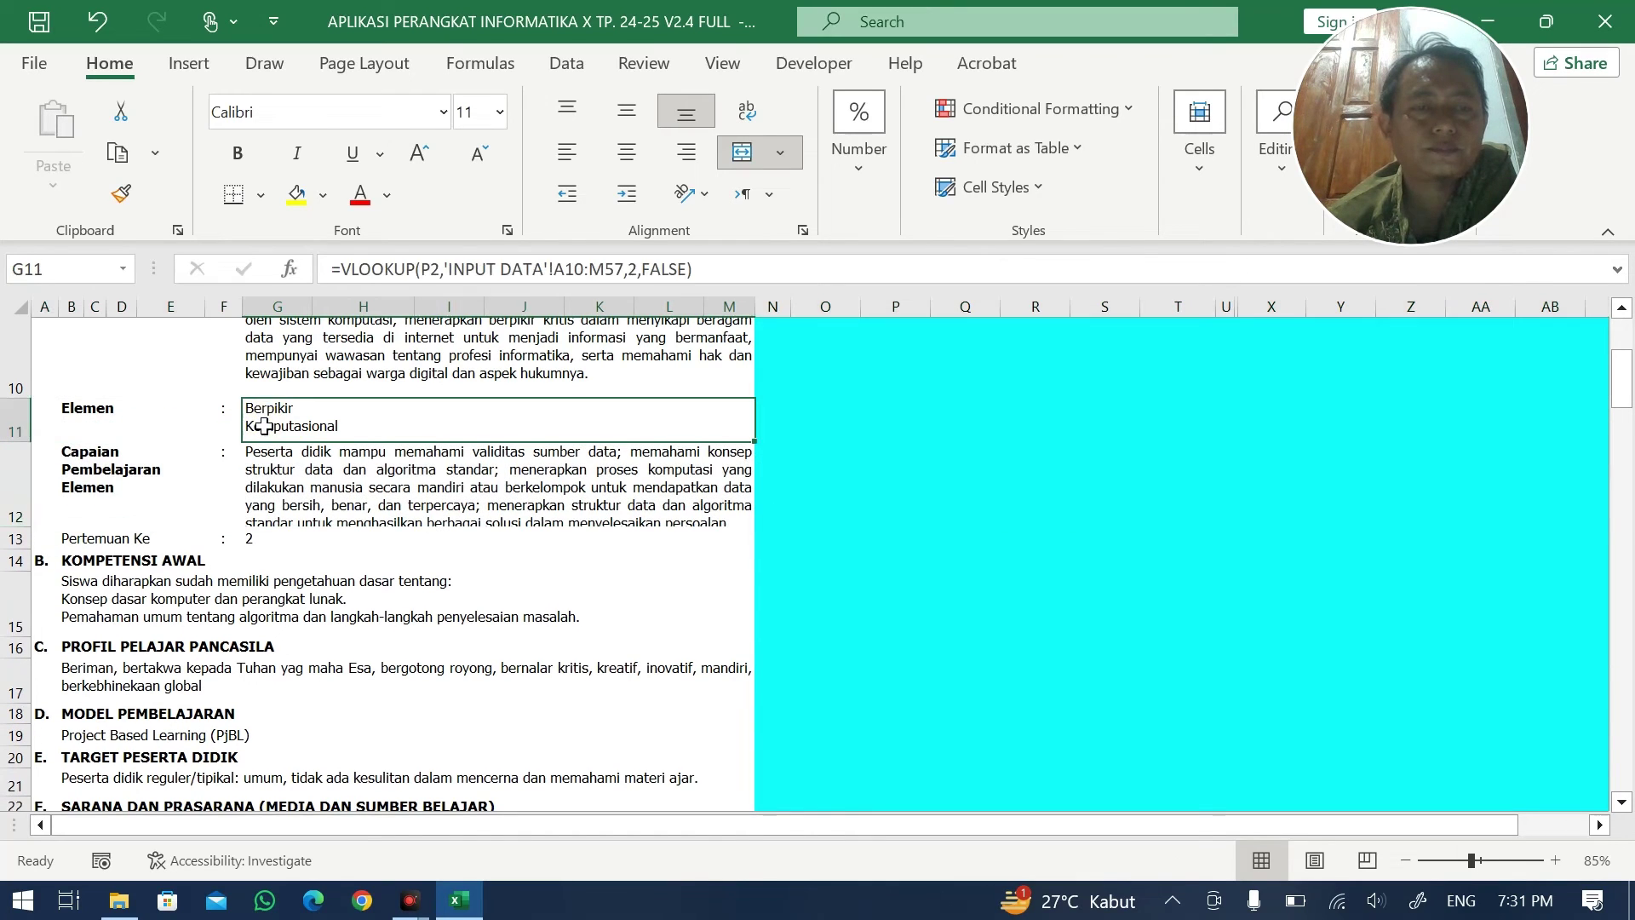
{"action": "left_click", "coordinate": [277, 531]}
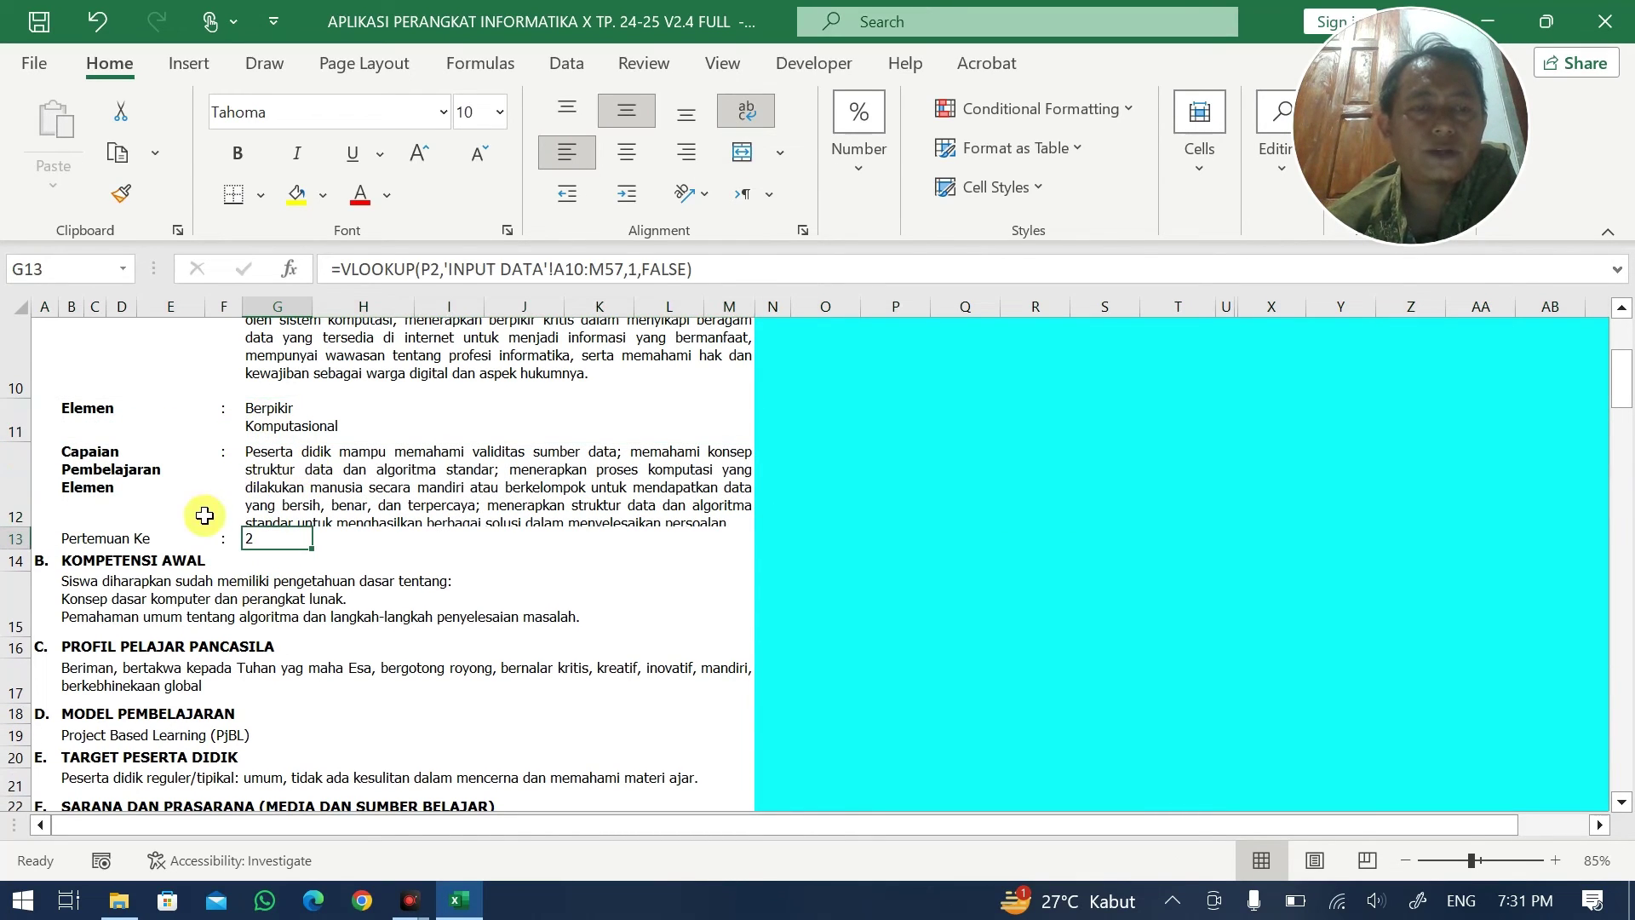
{"action": "left_click", "coordinate": [270, 417]}
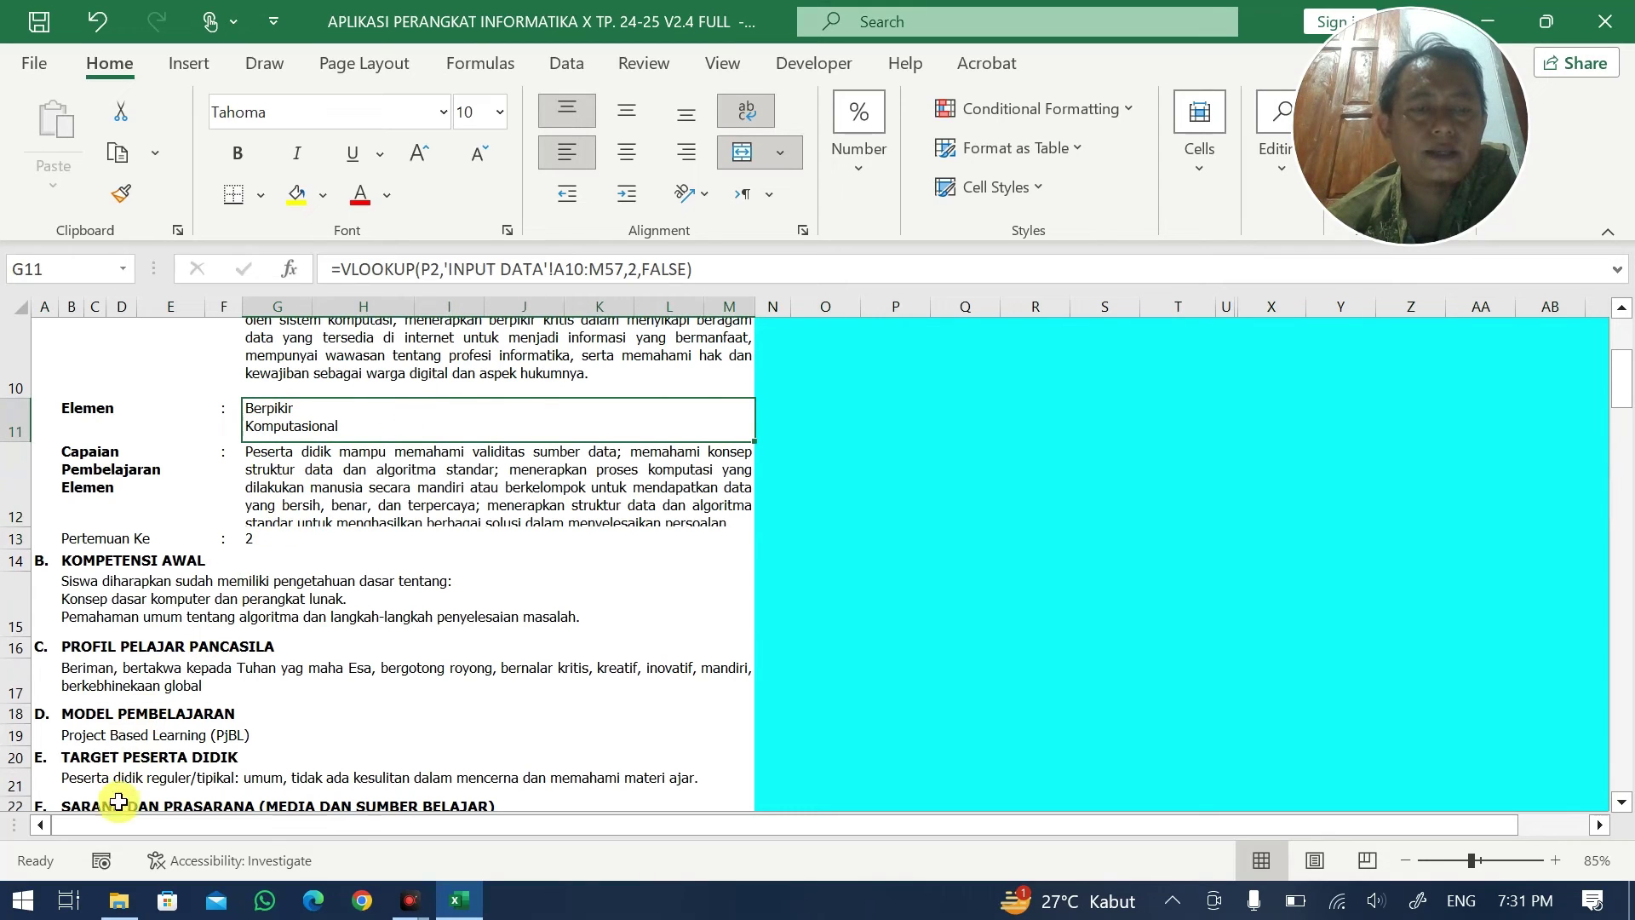
- Expand the sheet tab area and open the INPUT DATA sheet
{"action": "left_click_drag", "start_coordinate": [7, 828], "coordinate": [601, 824]}
{"action": "left_click", "coordinate": [31, 824]}
{"action": "left_click", "coordinate": [31, 825]}
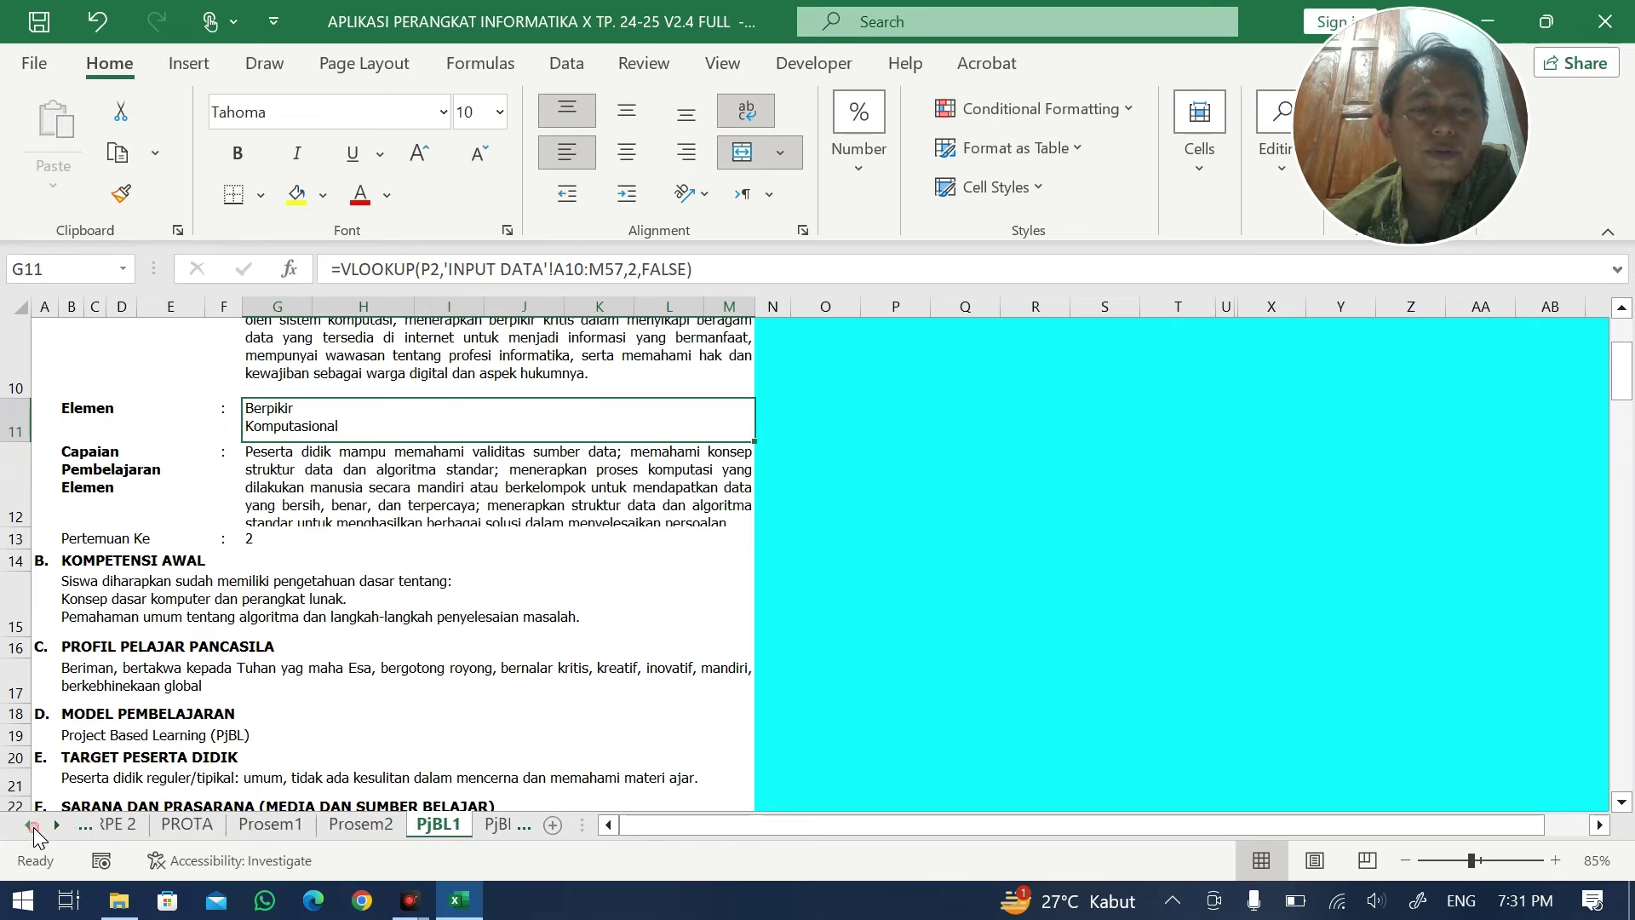
{"action": "left_click", "coordinate": [32, 825]}
{"action": "left_click", "coordinate": [31, 824]}
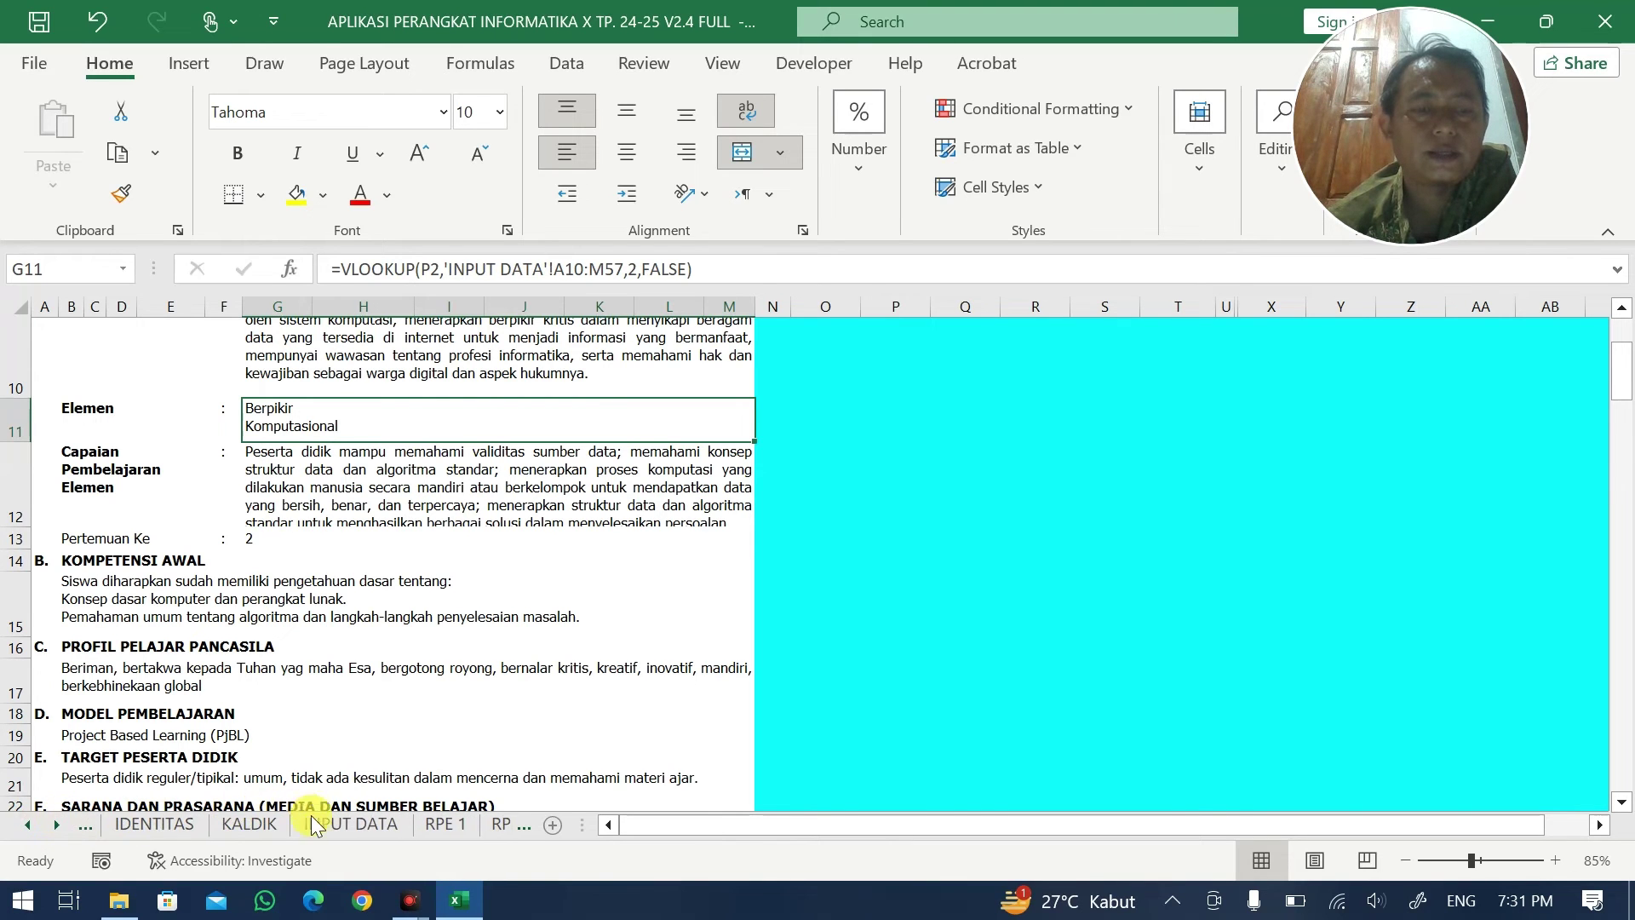
{"action": "left_click", "coordinate": [334, 820]}
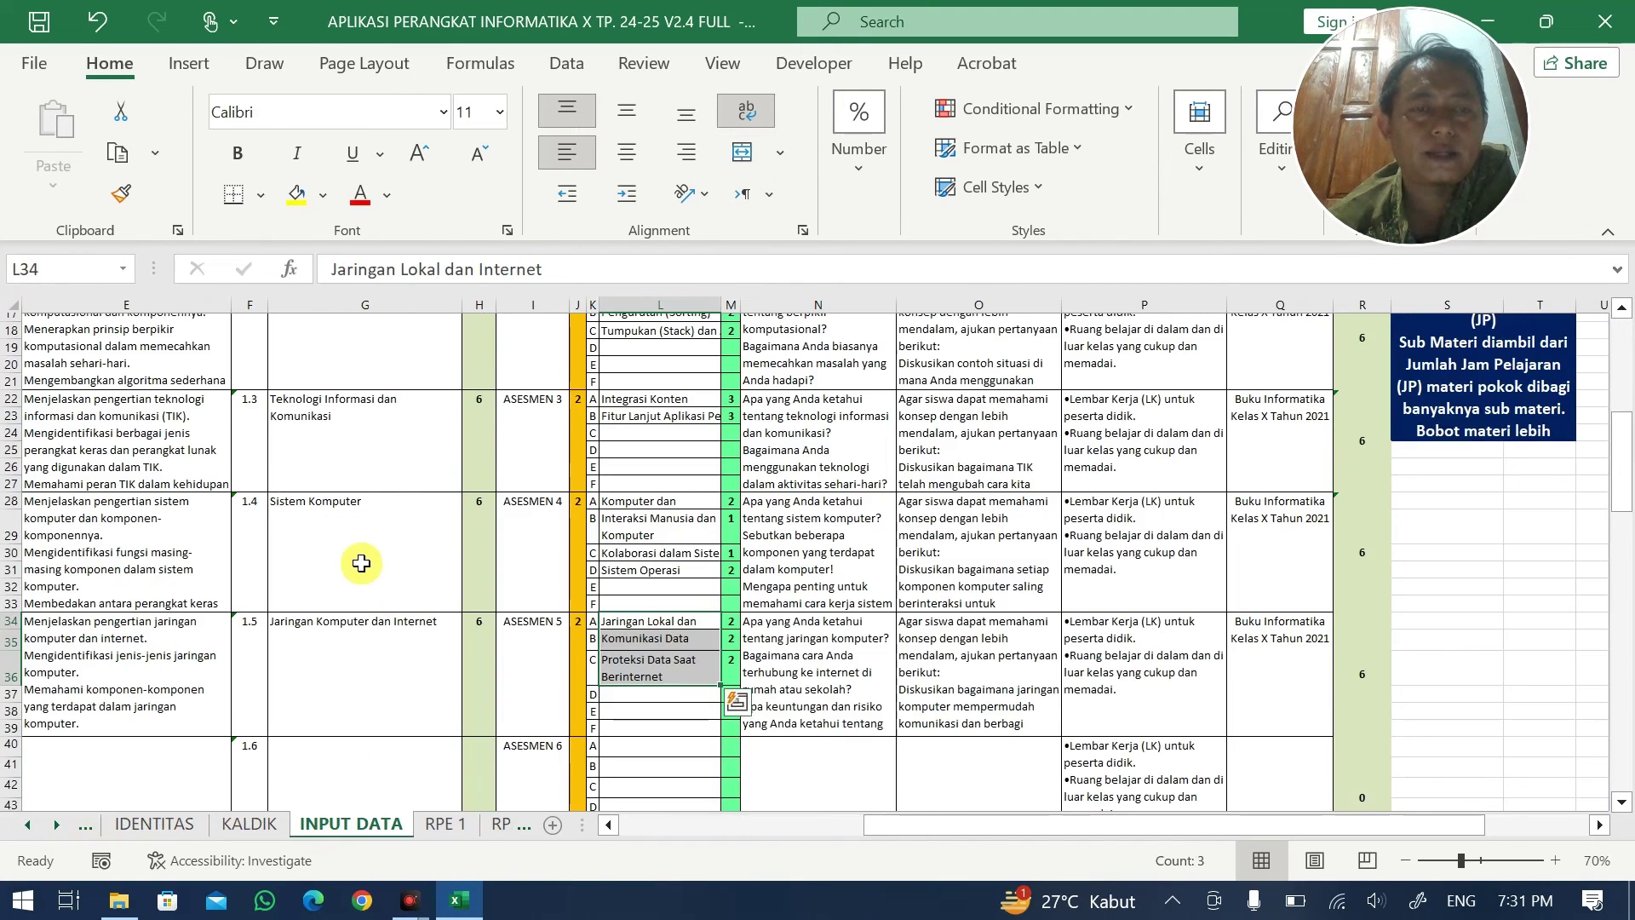
- Examine the Elemen and Materi Pokok entries for topic 1.2 in the INPUT DATA table for Semester Ganjil
{"action": "scroll", "coordinate": [357, 558], "scroll_direction": "up", "scroll_amount": 10}
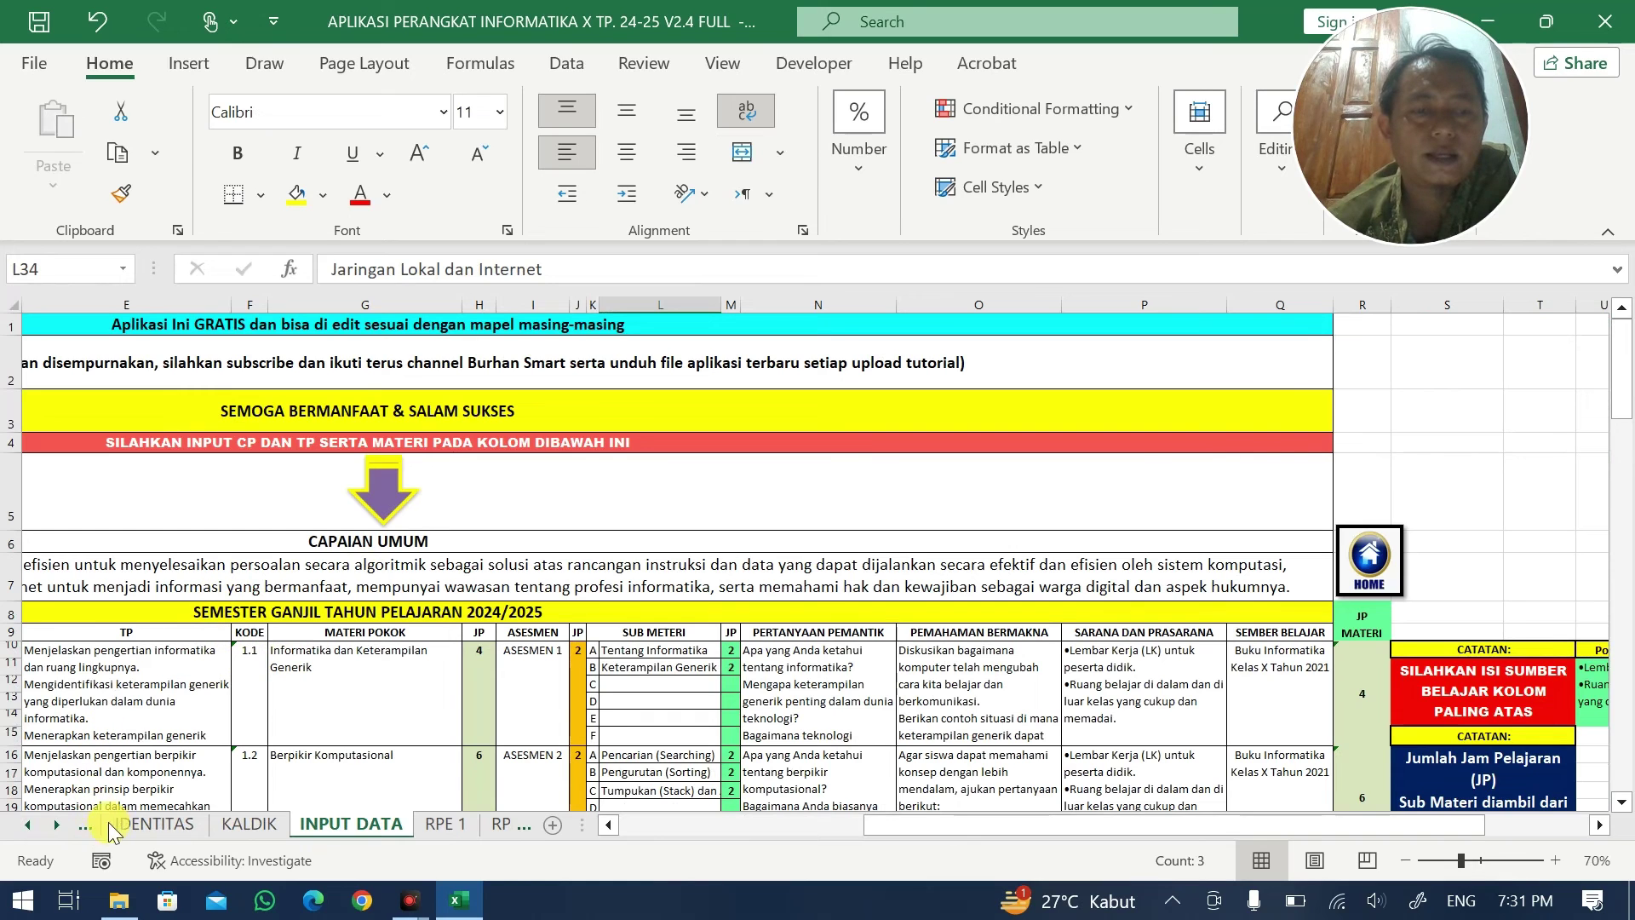
{"action": "left_click_drag", "start_coordinate": [654, 831], "coordinate": [639, 831]}
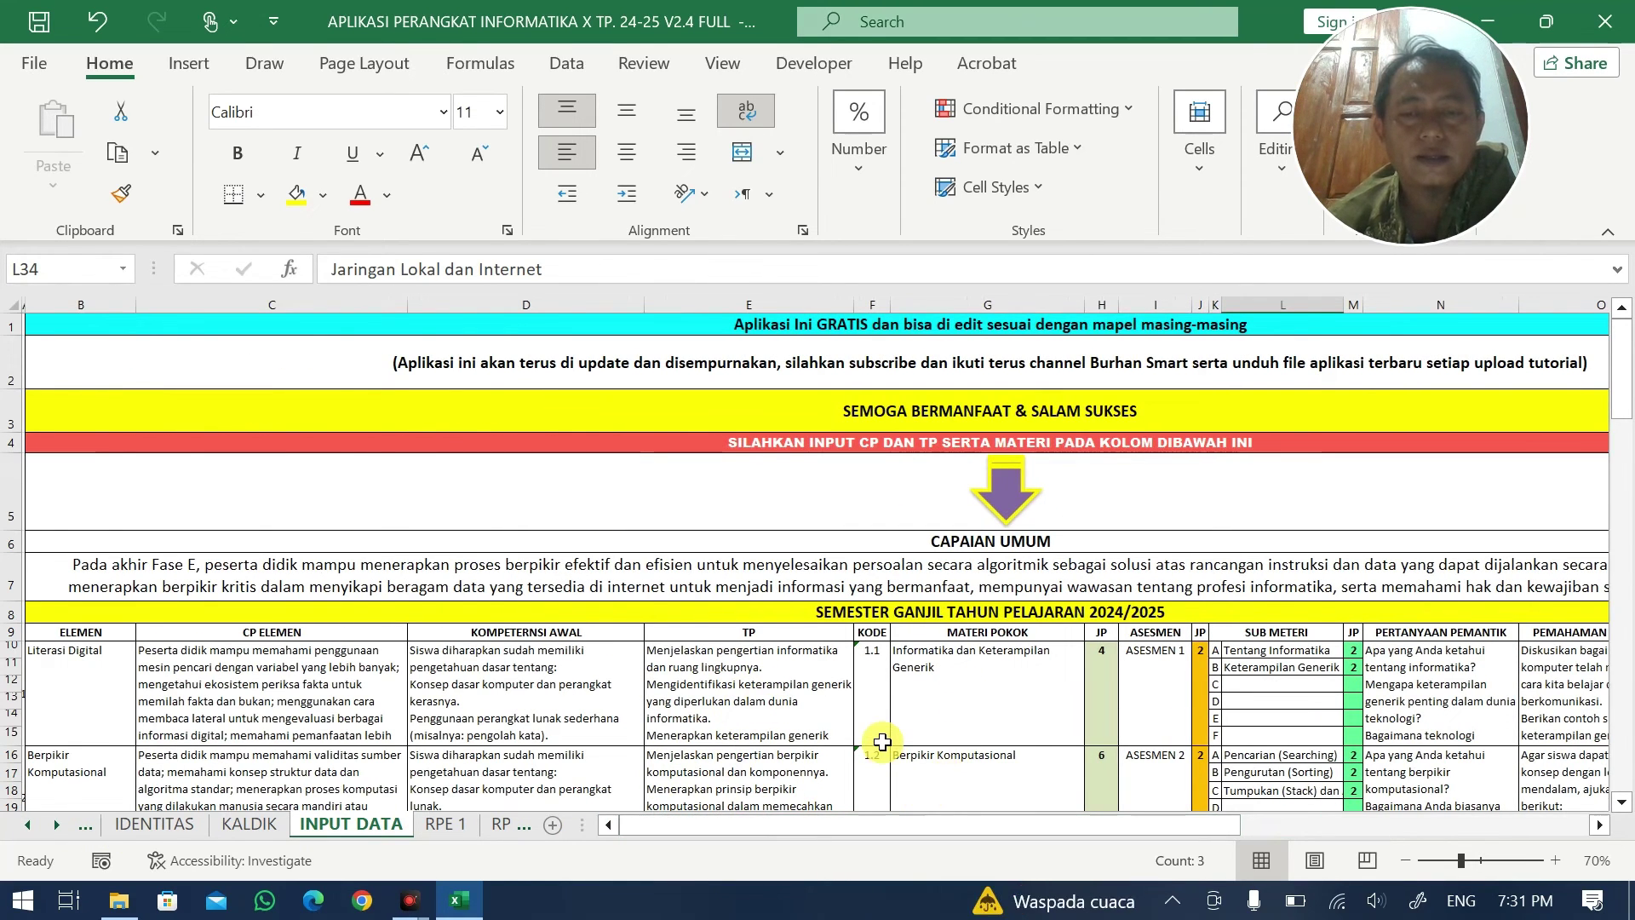
{"action": "scroll", "coordinate": [937, 724], "scroll_direction": "down", "scroll_amount": 1}
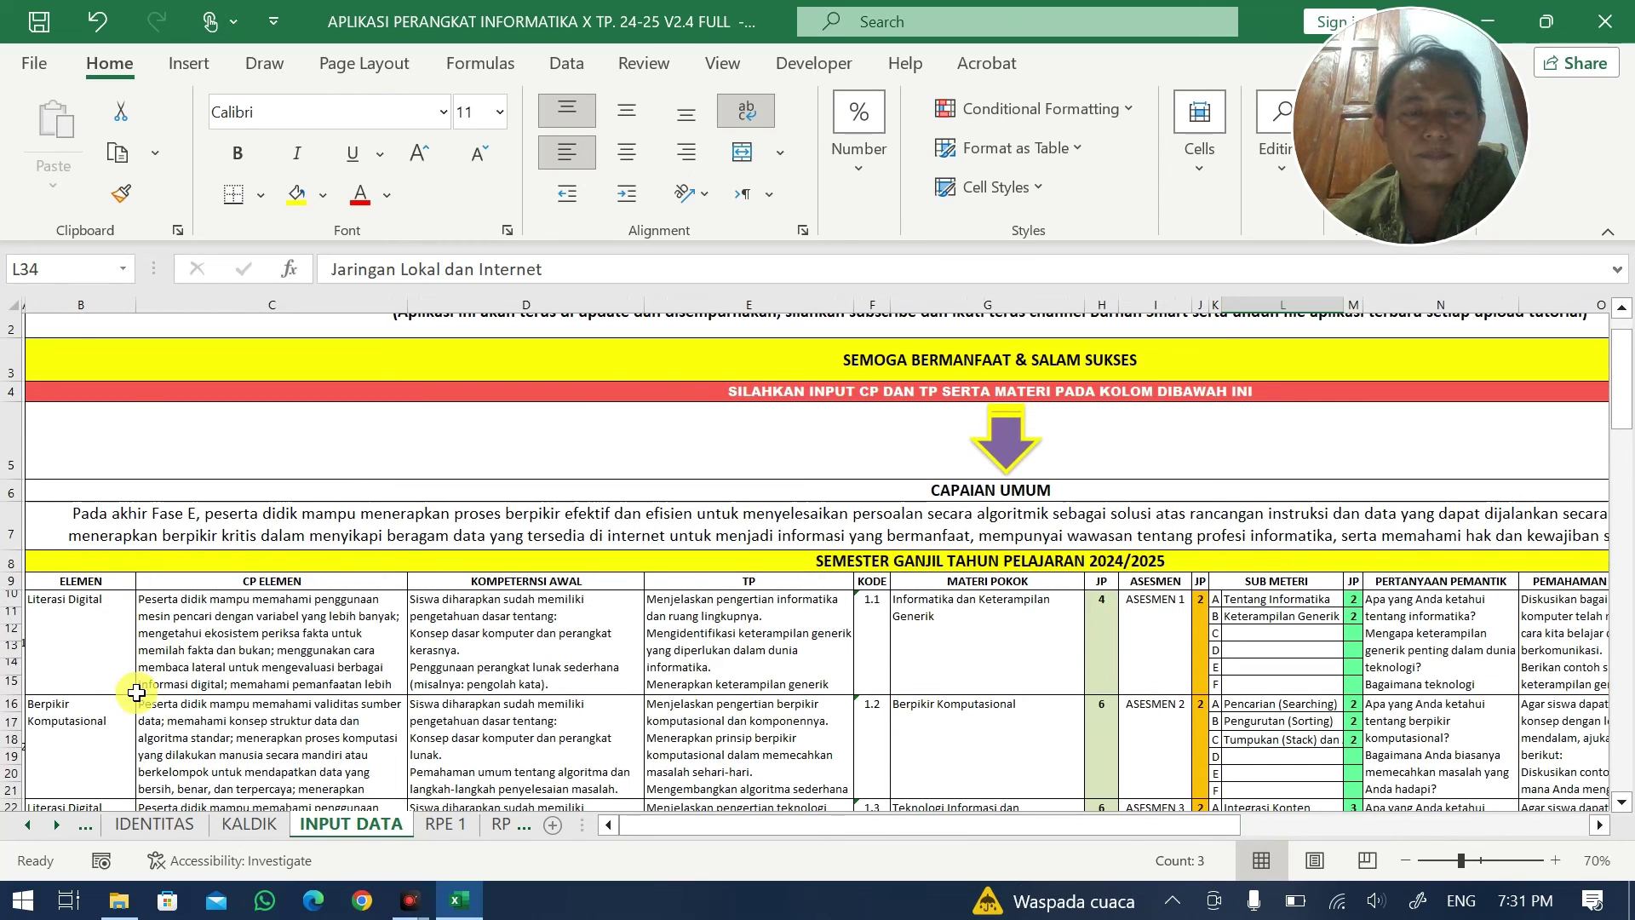
{"action": "scroll", "coordinate": [136, 693], "scroll_direction": "down", "scroll_amount": 1}
{"action": "left_click", "coordinate": [931, 648]}
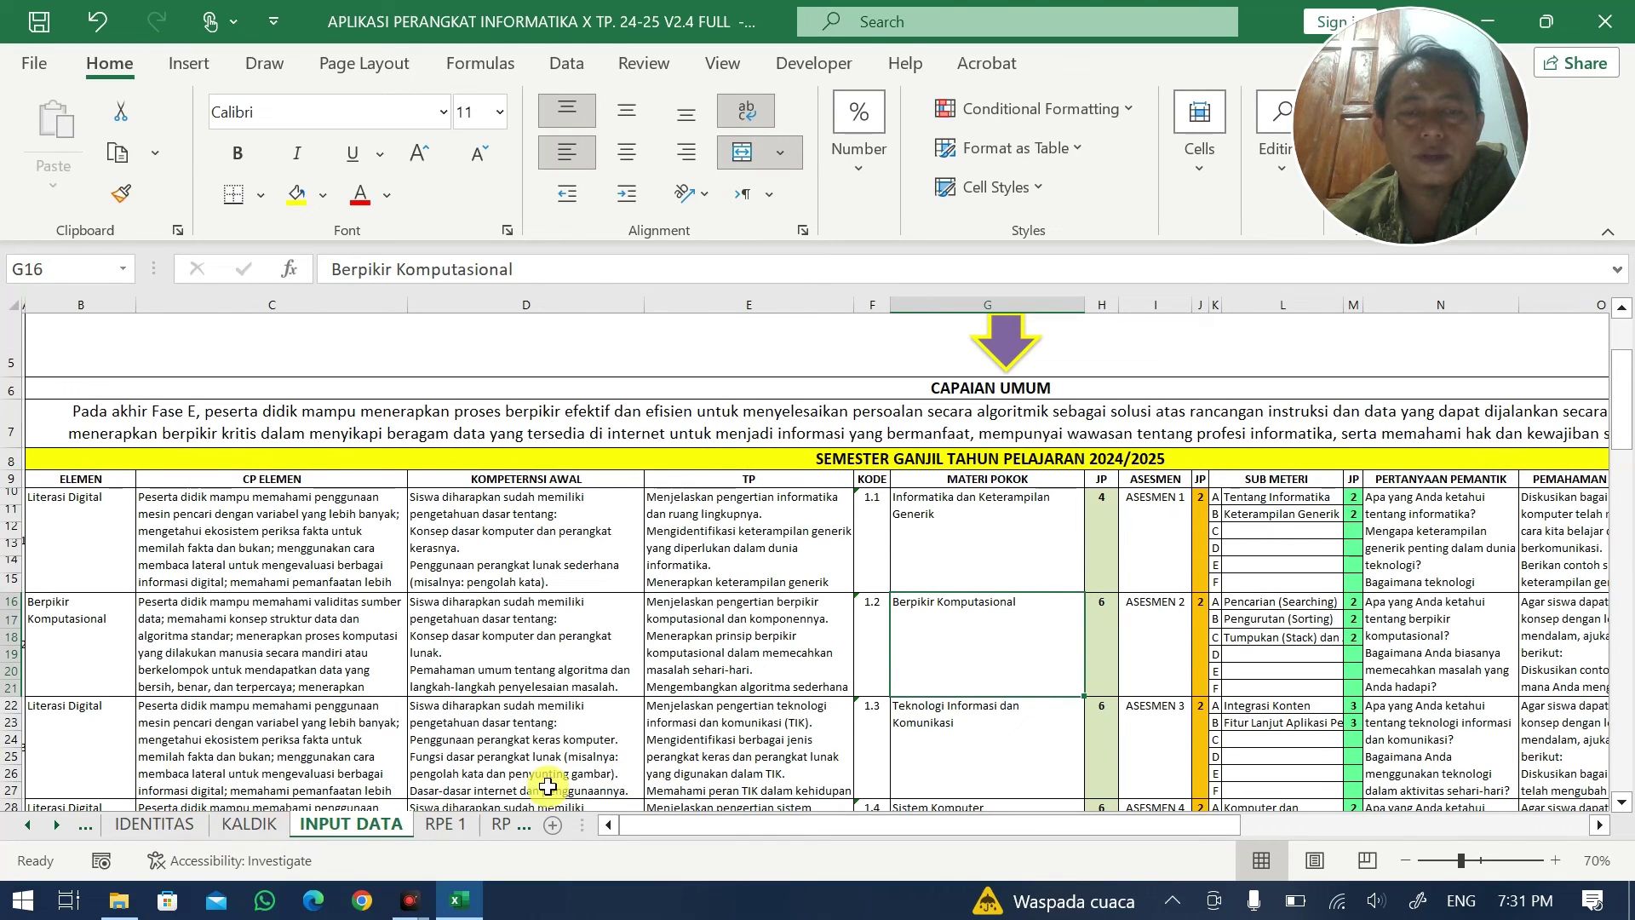
- Collapse the sheet tab area and zoom the INPUT DATA sheet out to 55%
{"action": "left_click_drag", "start_coordinate": [591, 825], "coordinate": [34, 825]}
{"action": "scroll", "coordinate": [1013, 746], "scroll_direction": "down", "scroll_amount": 1}
{"action": "scroll", "coordinate": [1013, 746], "scroll_direction": "down", "scroll_amount": 5, "text": "ctrl"}
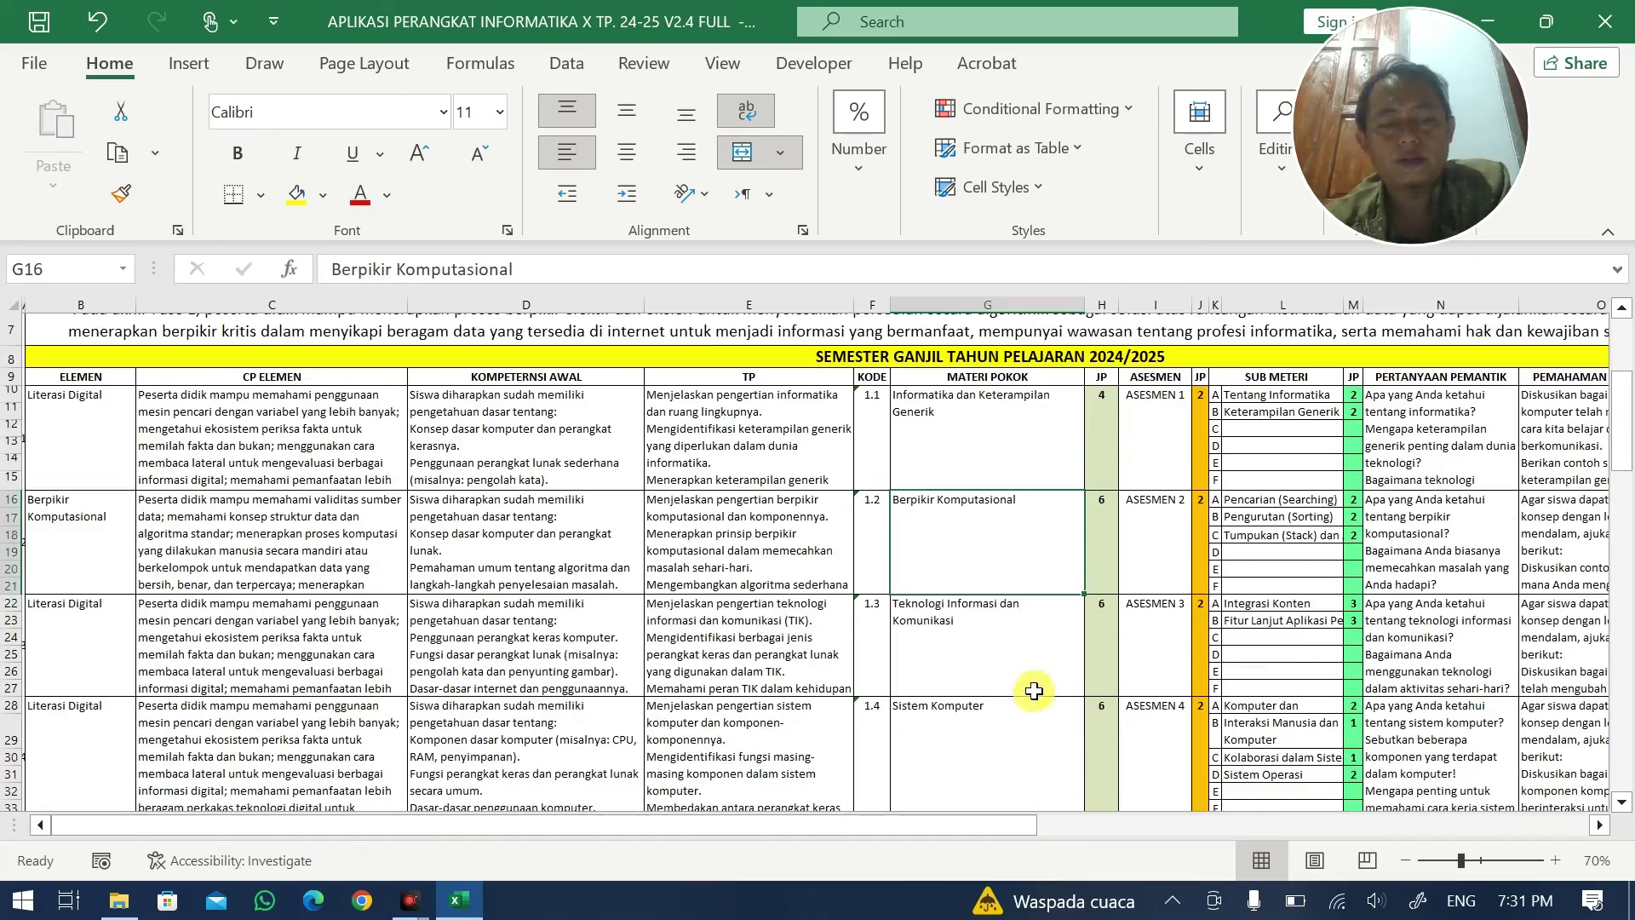
{"action": "scroll", "coordinate": [941, 511], "scroll_direction": "up", "scroll_amount": 2, "text": "ctrl"}
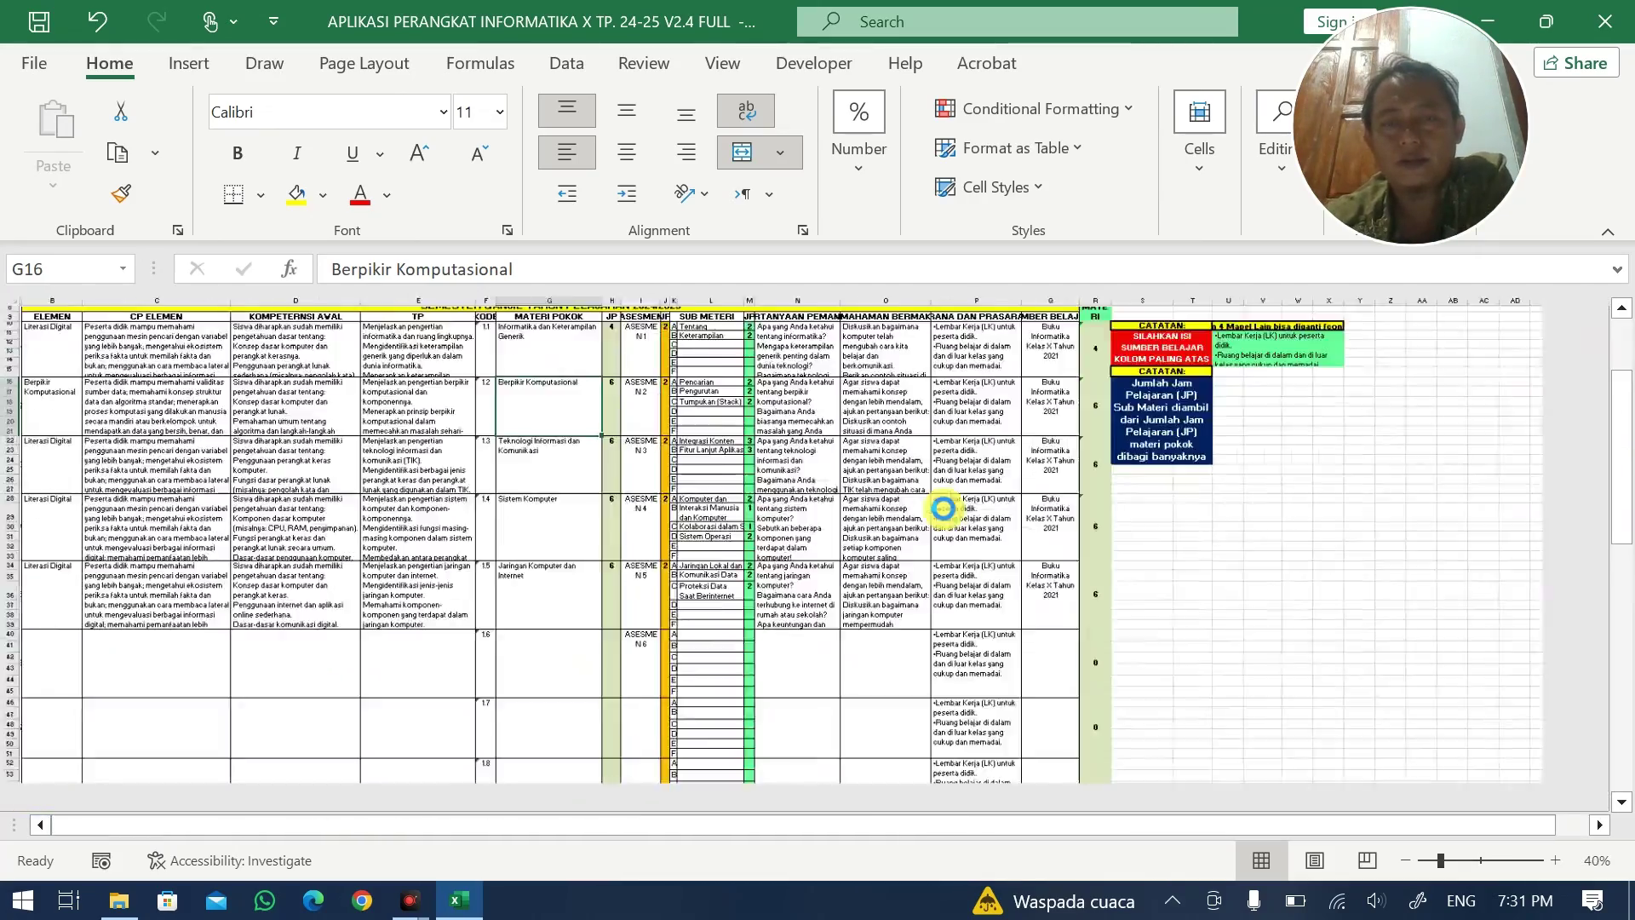
{"action": "scroll", "coordinate": [1262, 456], "scroll_direction": "up", "scroll_amount": 2}
- Return to the Modul PjBL 1 sheet through the home page and set the meeting number to 1
{"action": "left_click", "coordinate": [1267, 408]}
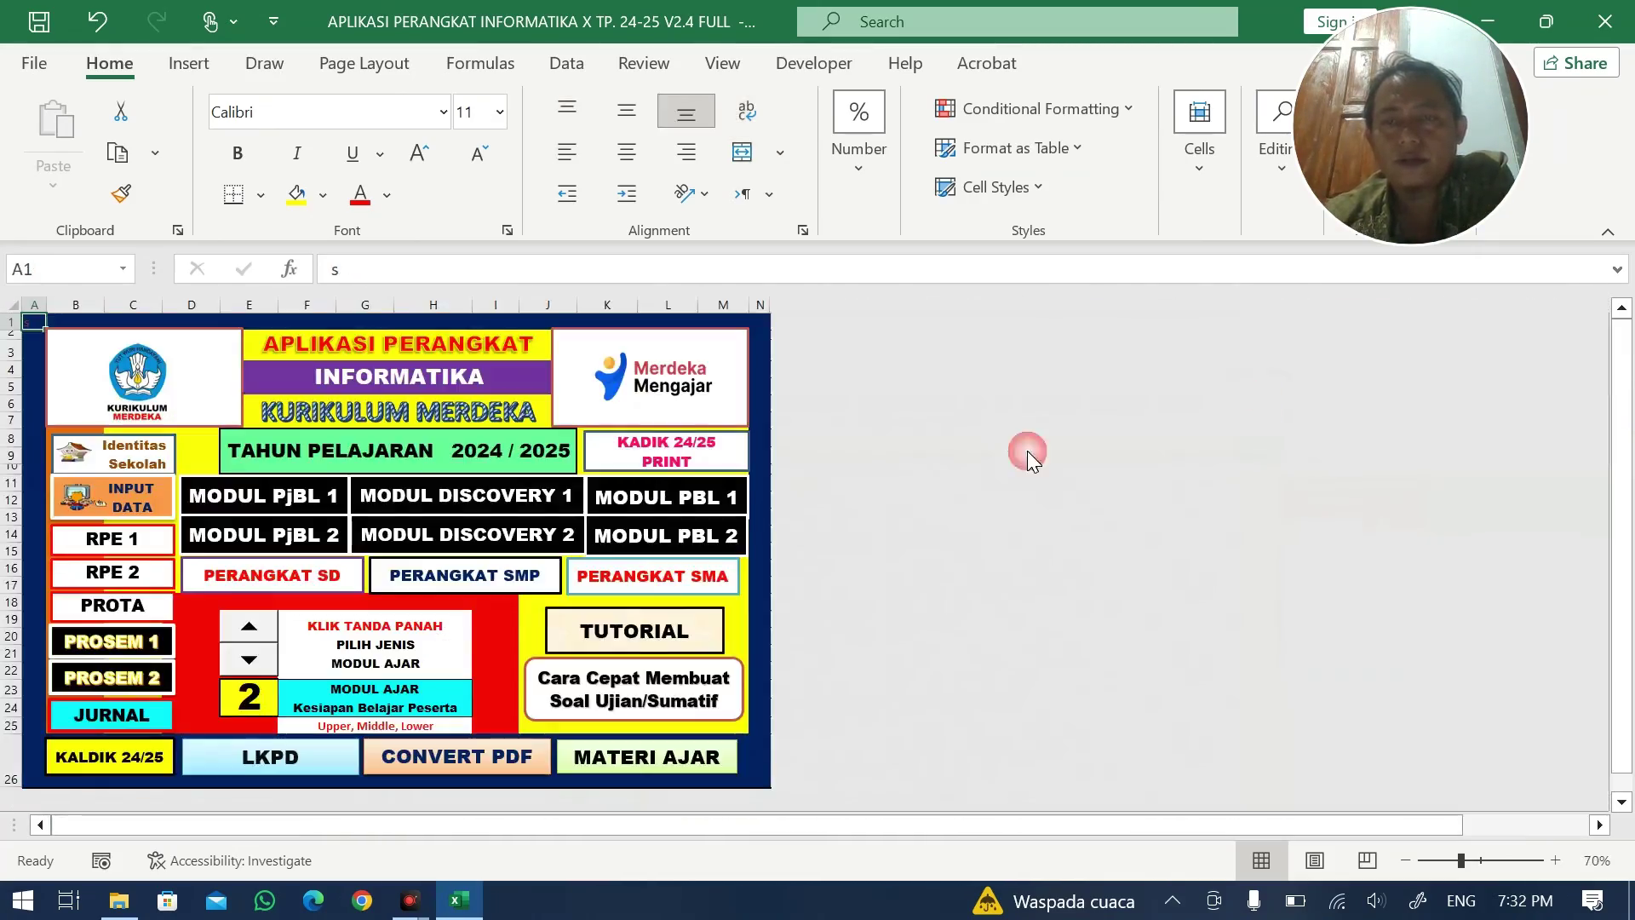
{"action": "left_click", "coordinate": [294, 501]}
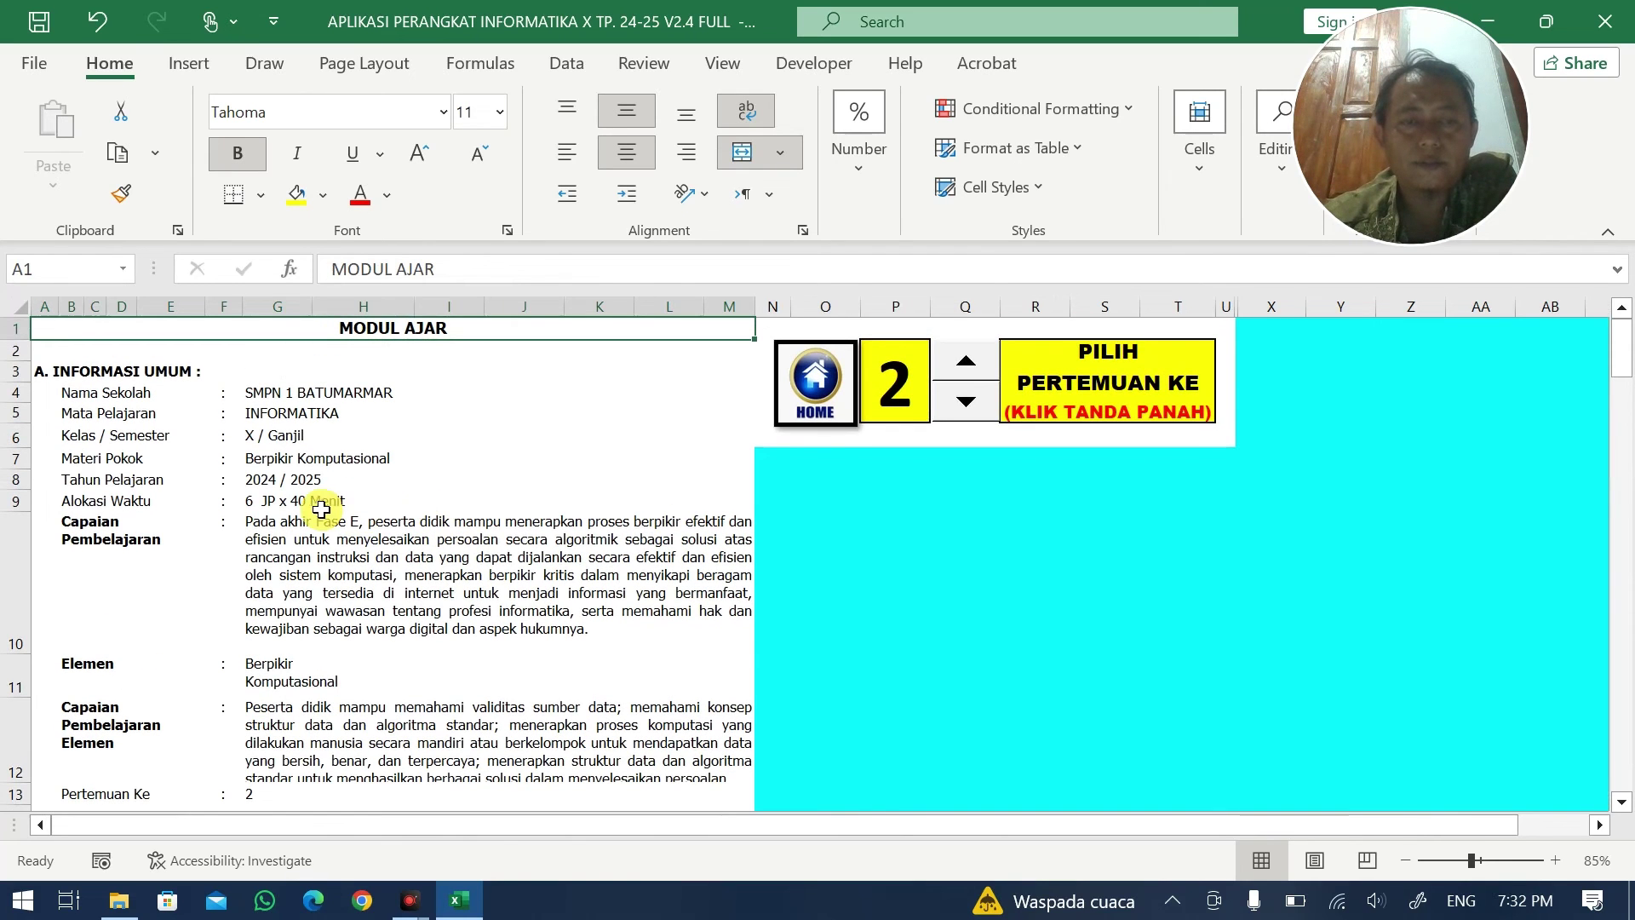
{"action": "left_click", "coordinate": [296, 675]}
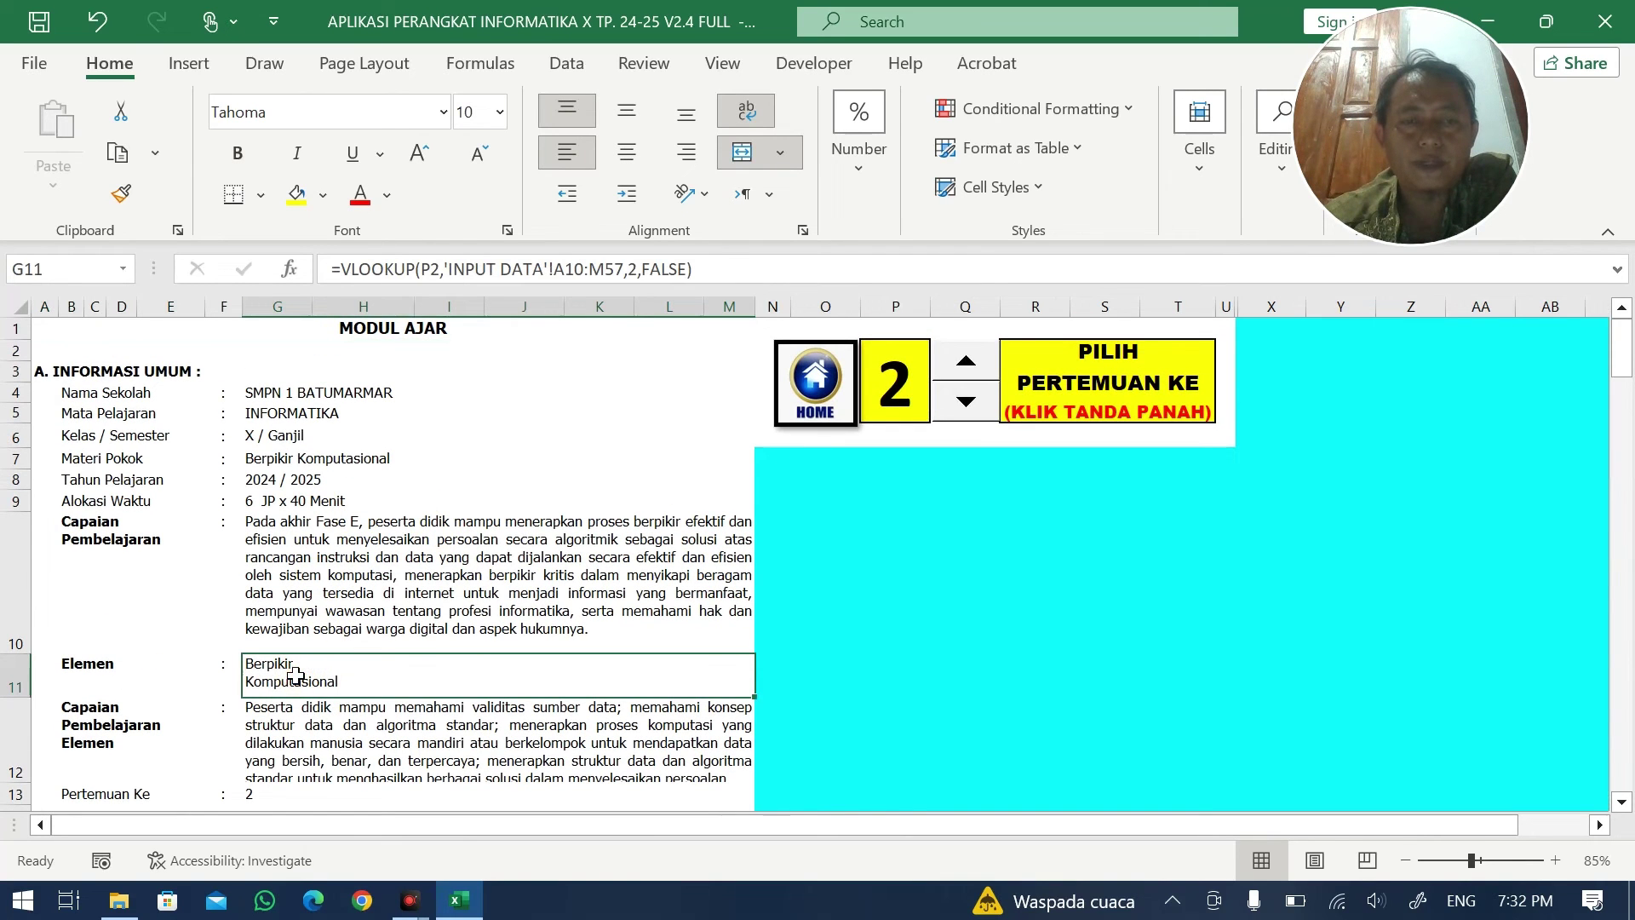
{"action": "left_click", "coordinate": [984, 390]}
{"action": "left_click", "coordinate": [983, 390]}
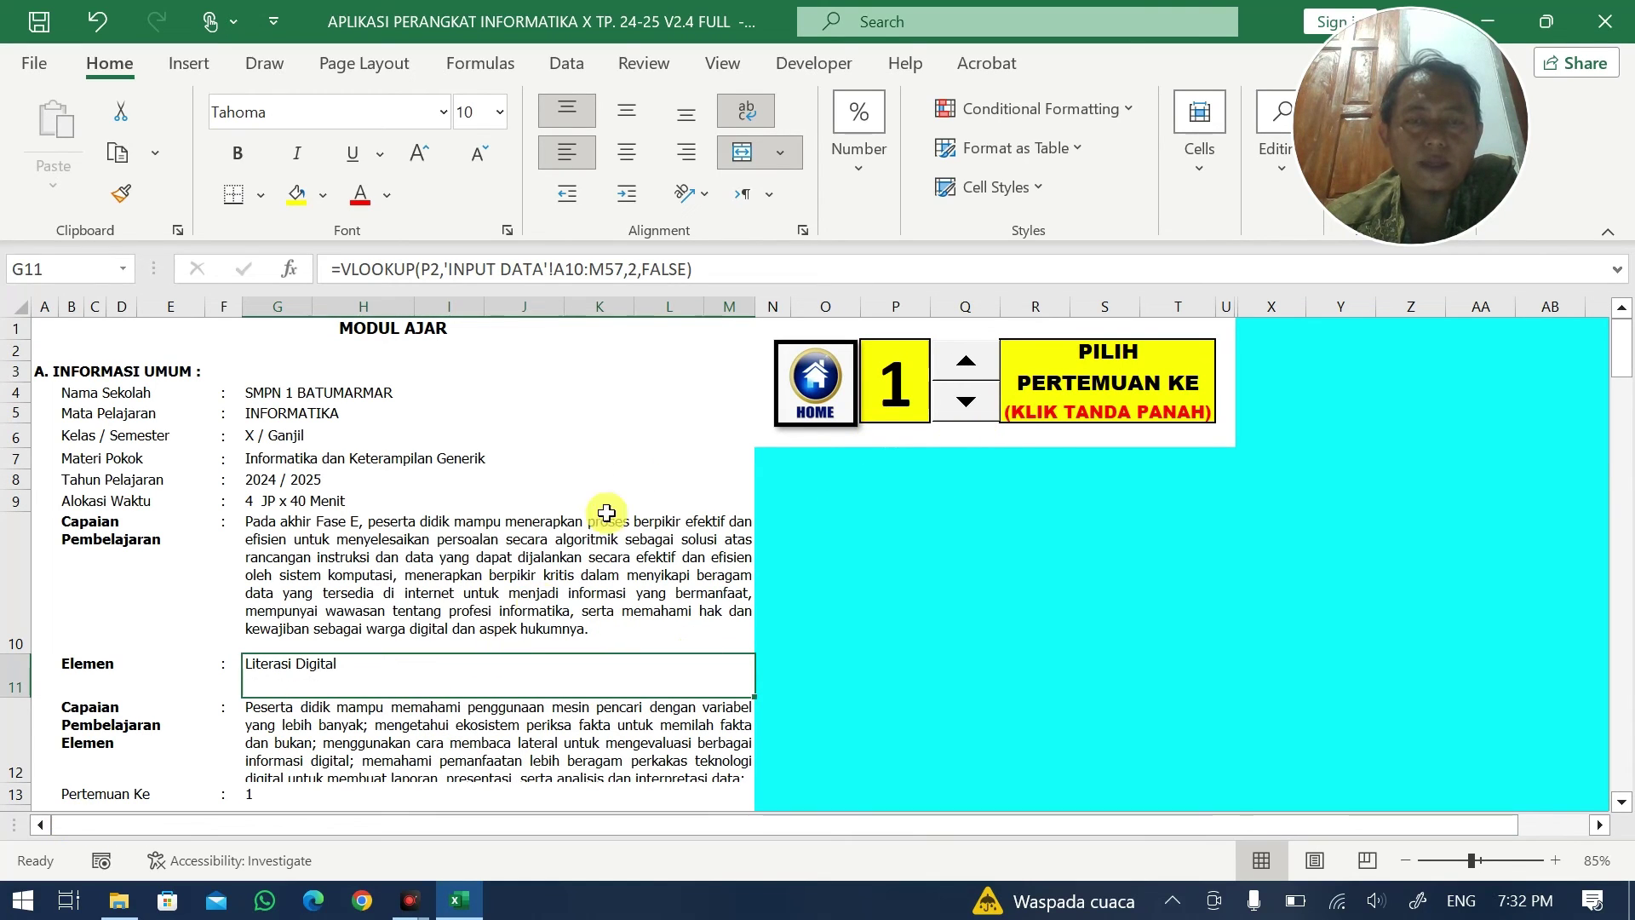
- Inspect the Berpikir Komputasional entry under Materi Pokok on the INPUT DATA sheet and return to the home page
{"action": "left_click", "coordinate": [815, 407]}
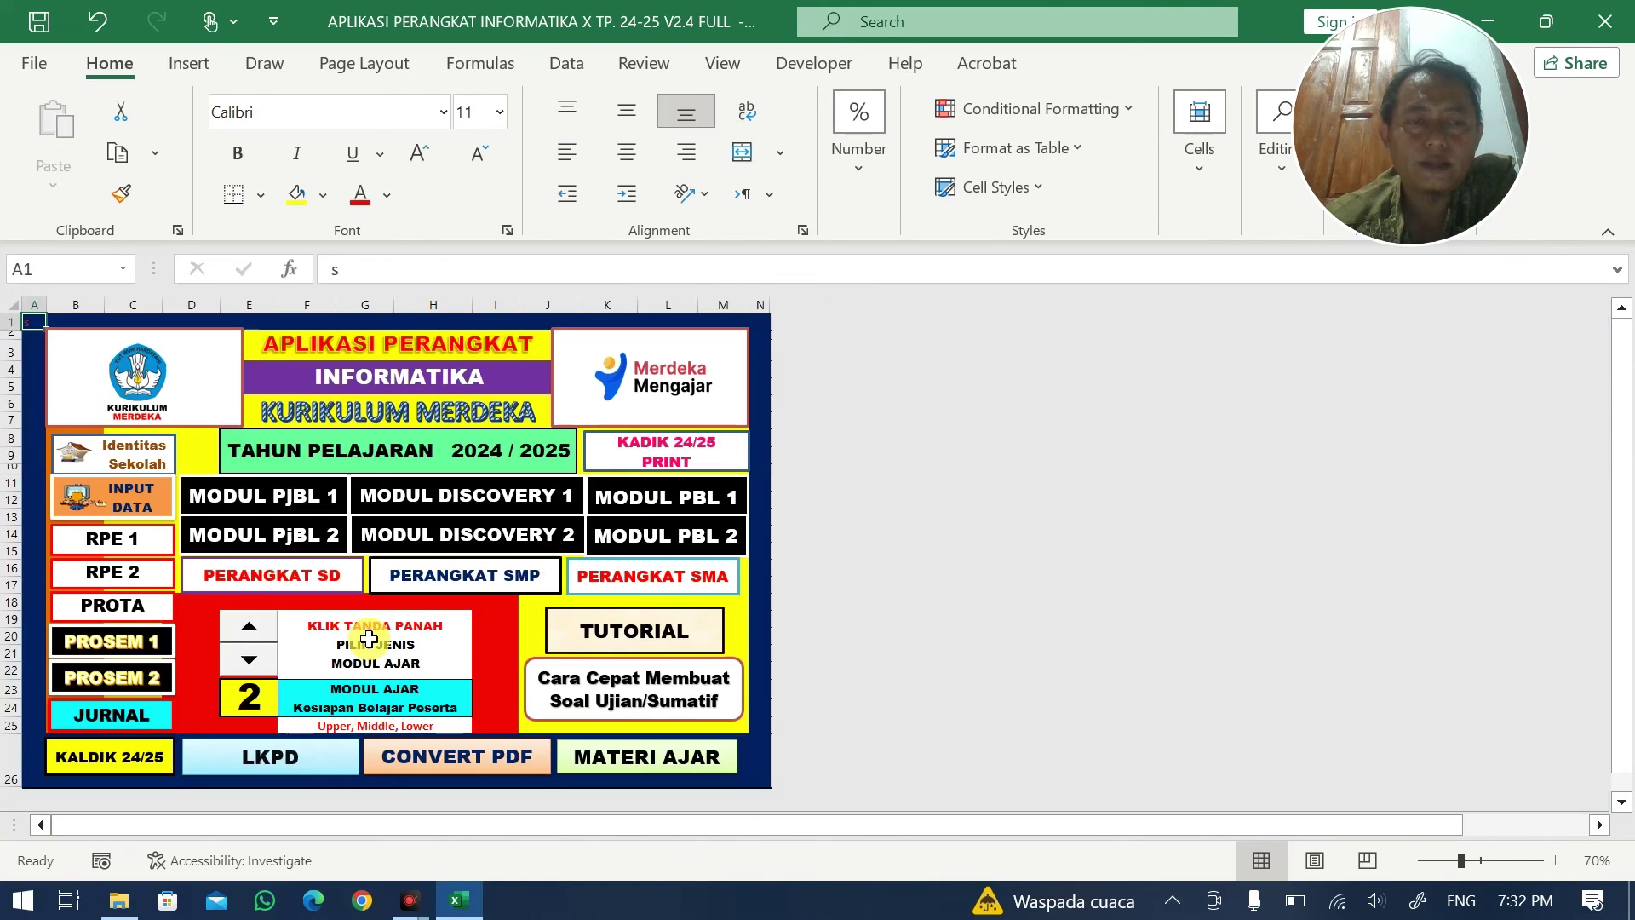
{"action": "left_click", "coordinate": [161, 513]}
{"action": "left_click", "coordinate": [803, 607]}
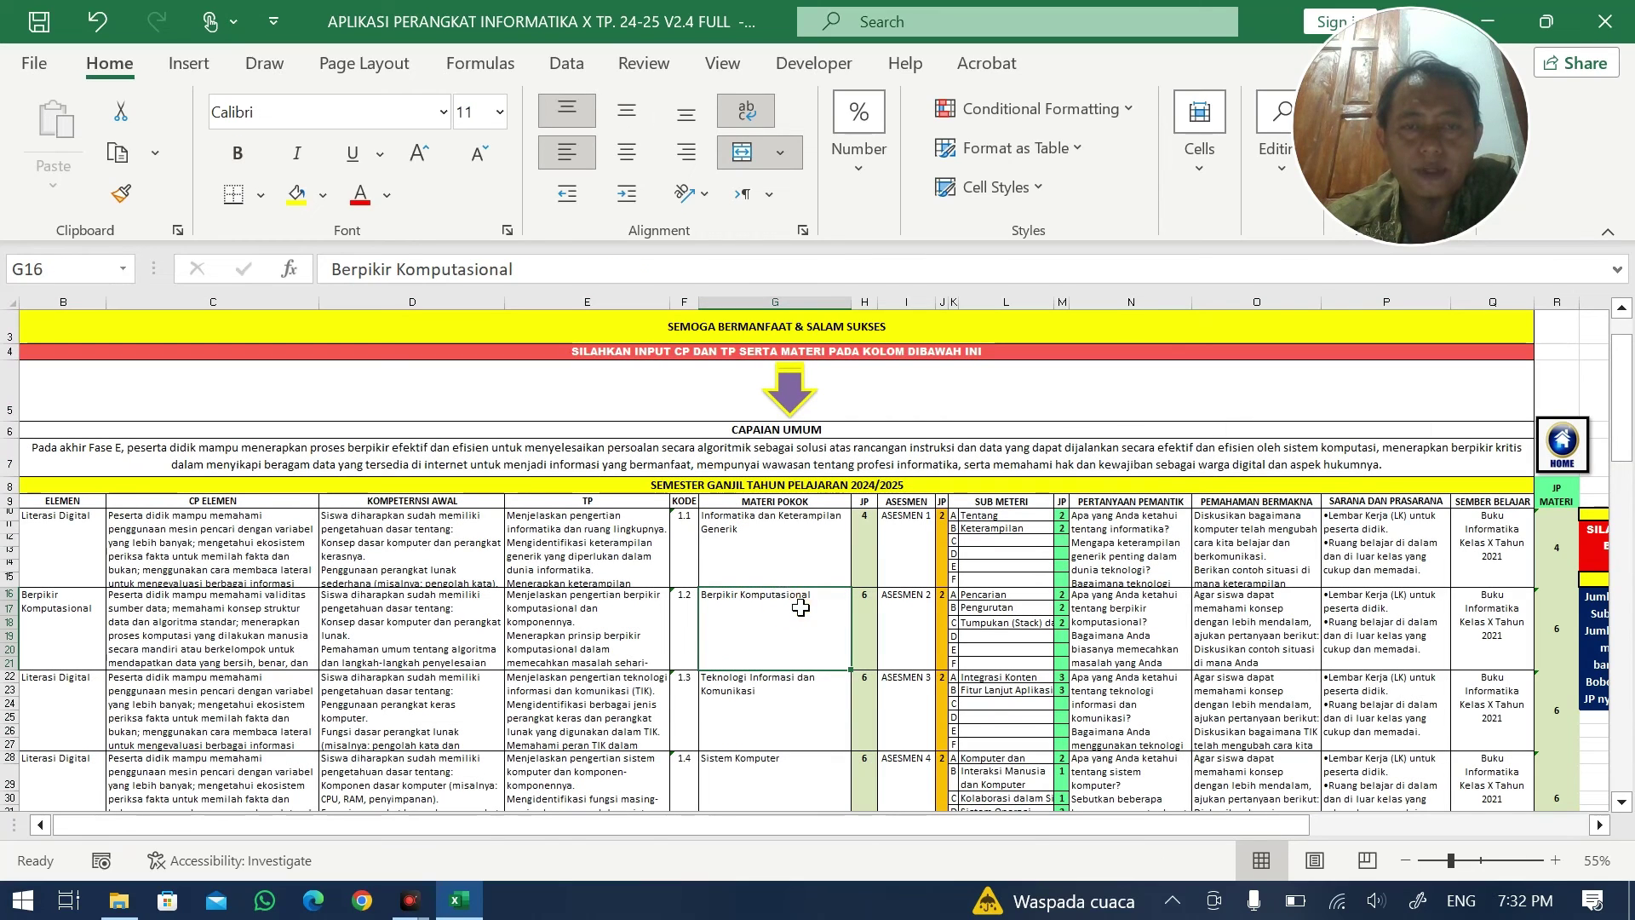
{"action": "left_click", "coordinate": [397, 268]}
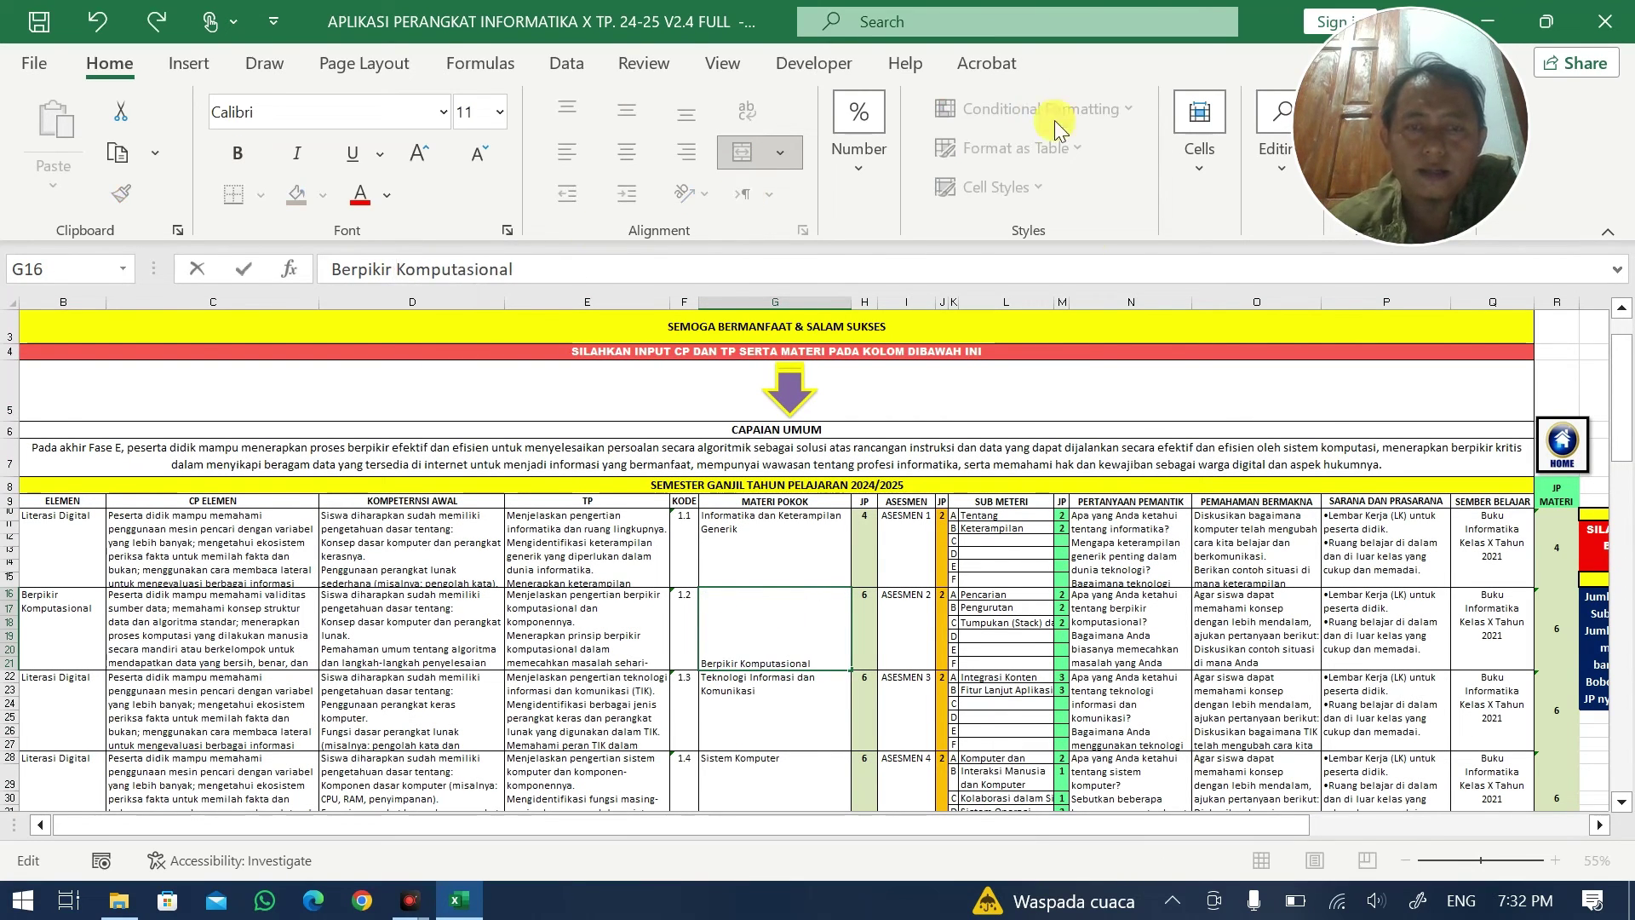
{"action": "left_click", "coordinate": [904, 594]}
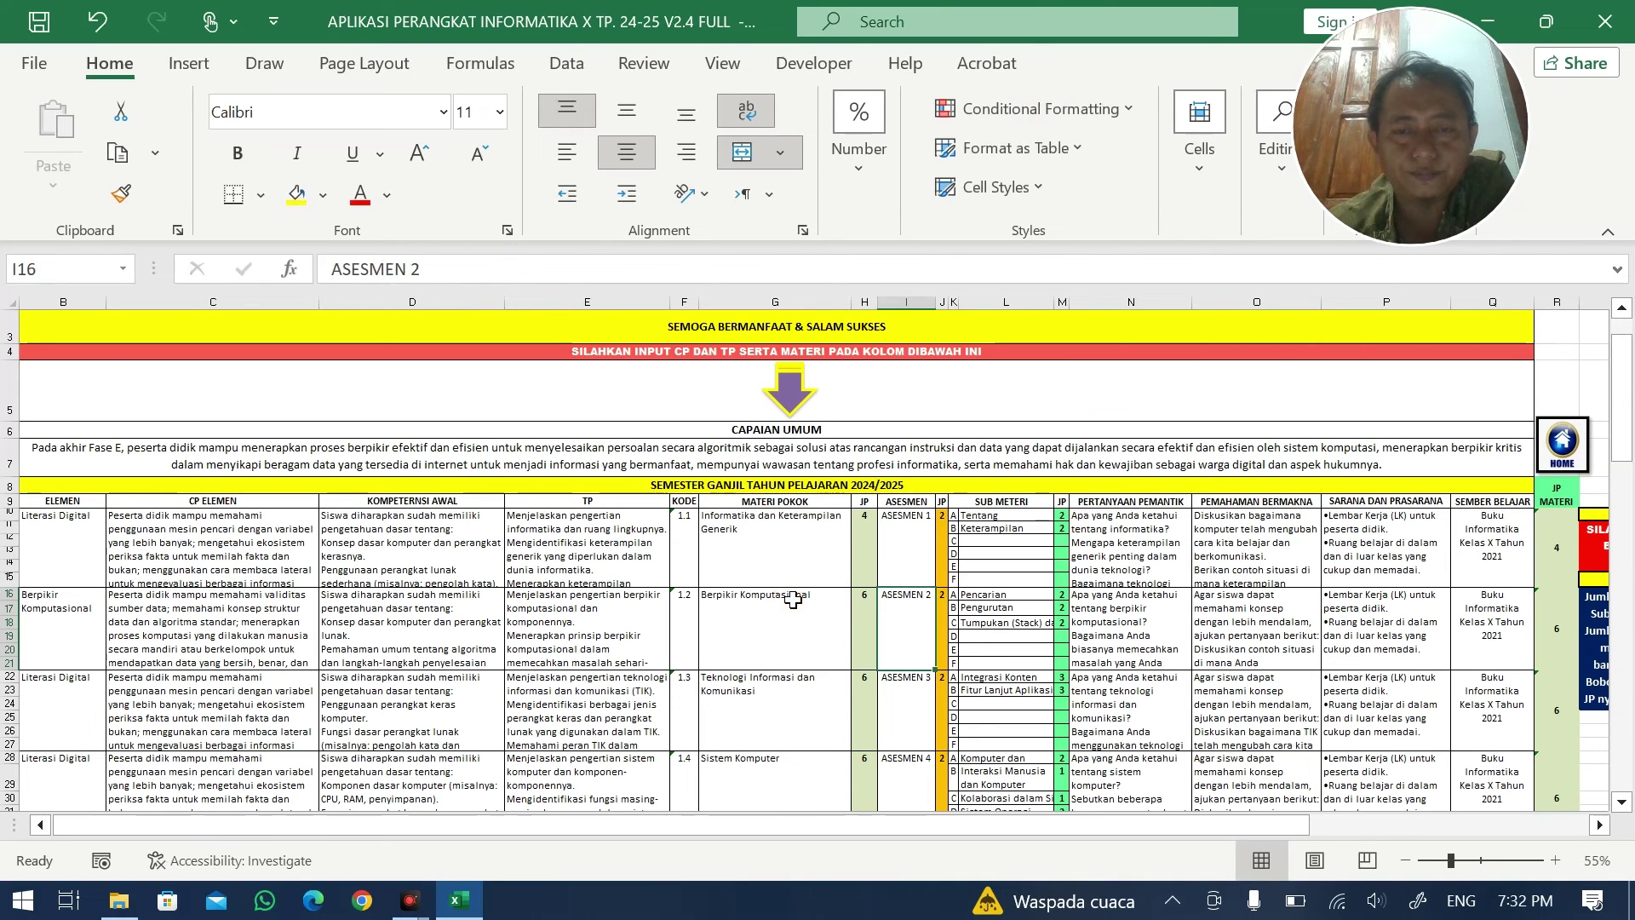
{"action": "left_click", "coordinate": [793, 599]}
{"action": "left_click", "coordinate": [1562, 441]}
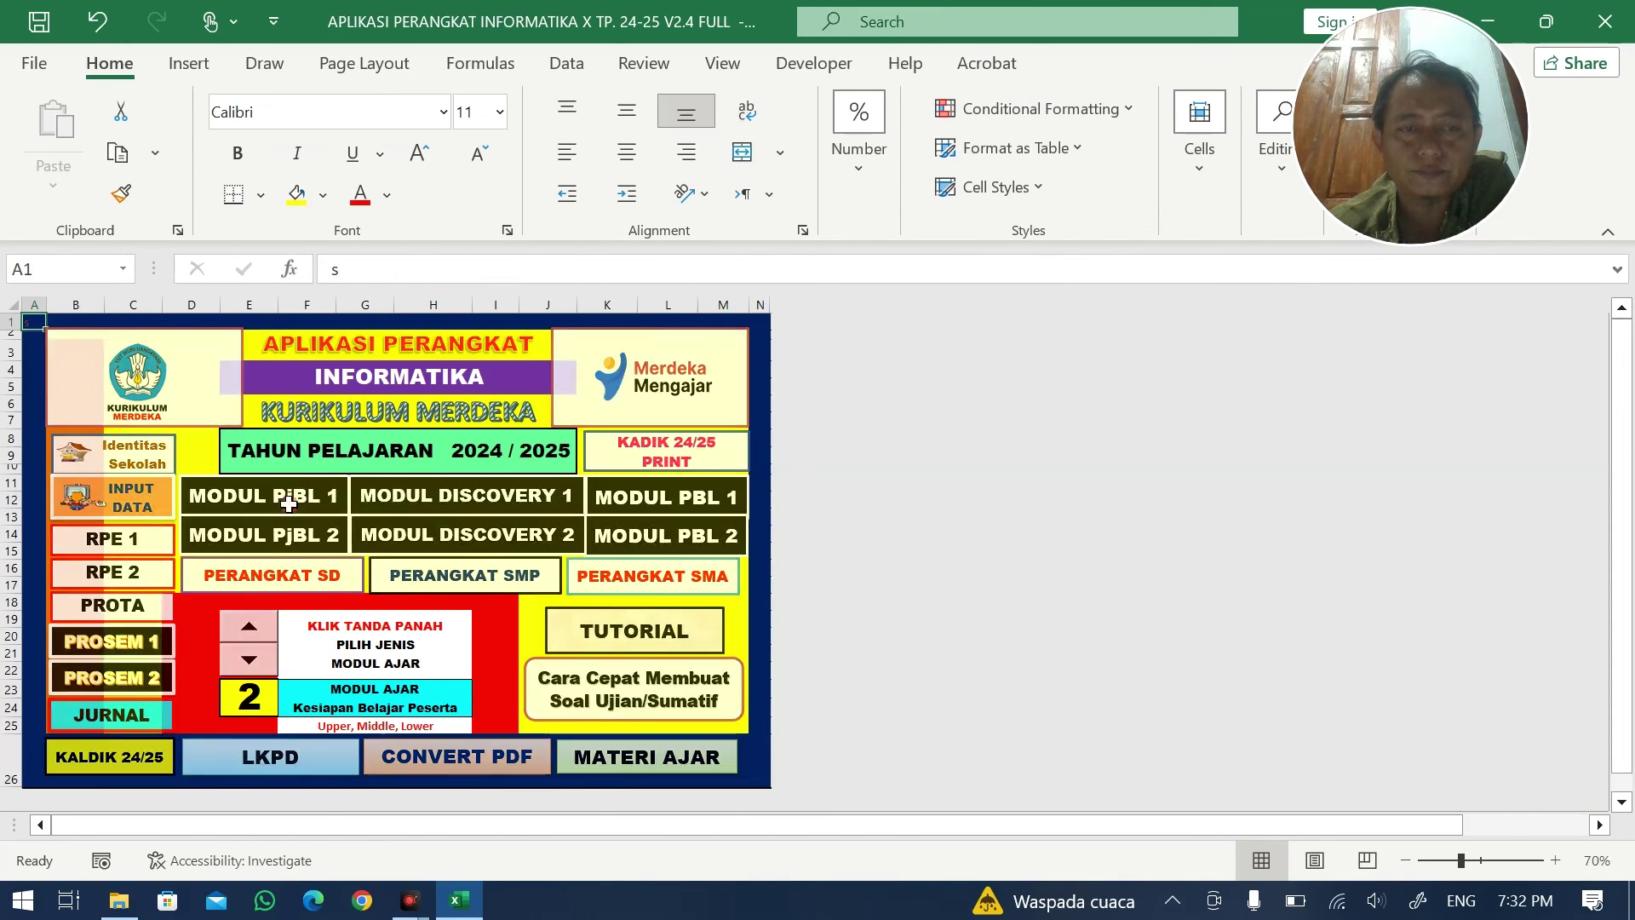
- Compare the Modul PjBL 1 contents for meeting 2 and meeting 1
{"action": "left_click", "coordinate": [288, 504]}
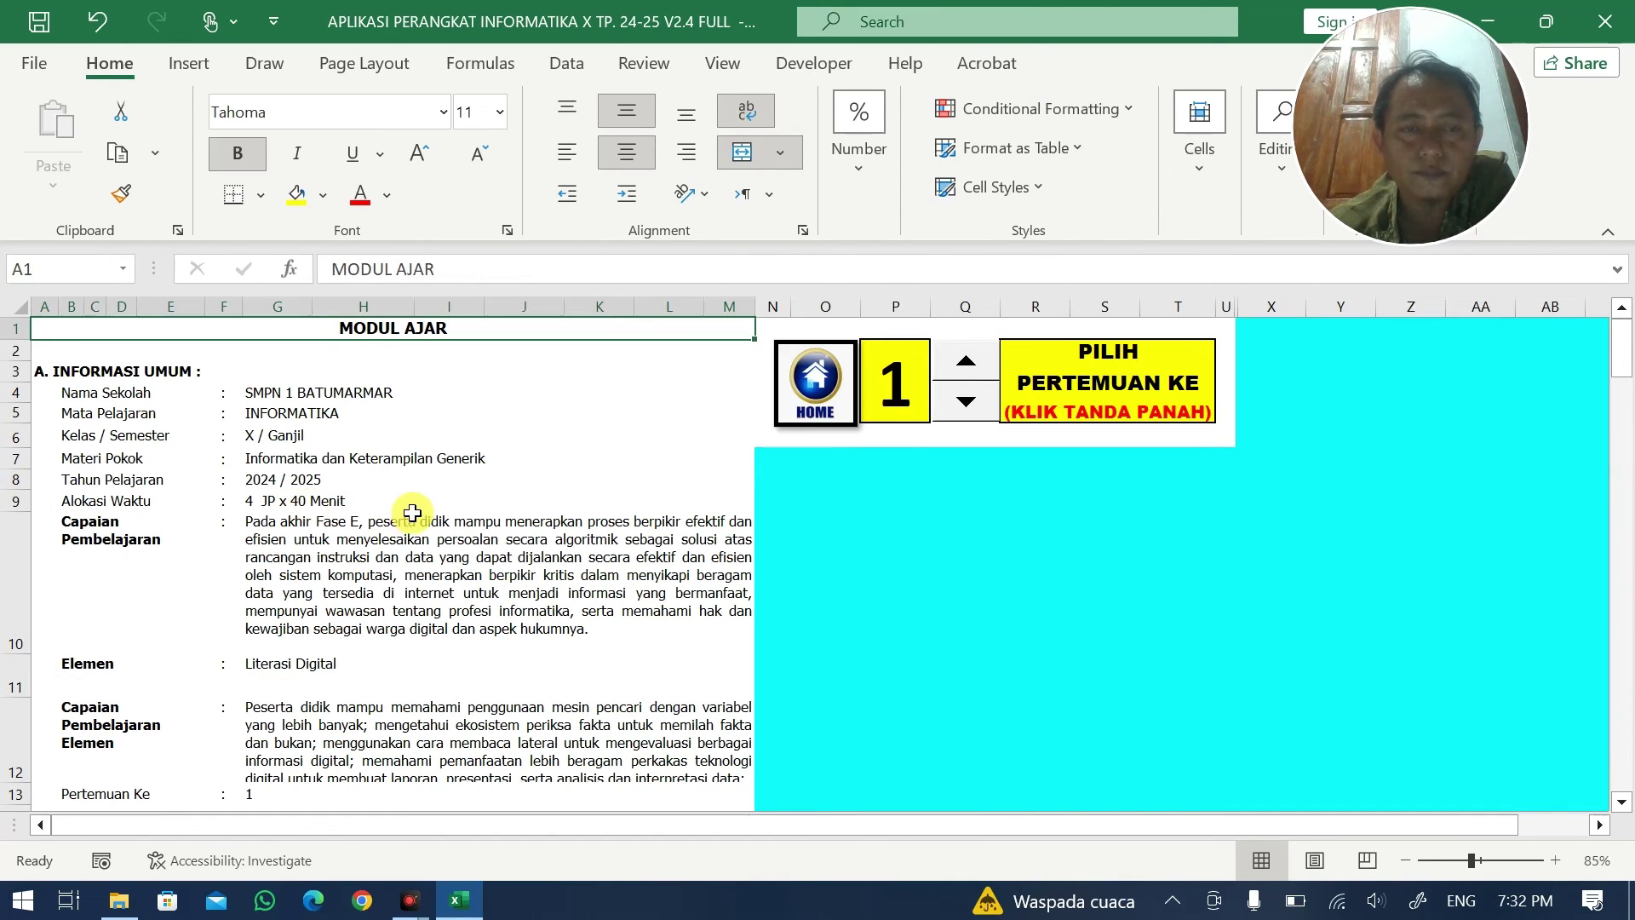
{"action": "left_click", "coordinate": [966, 362]}
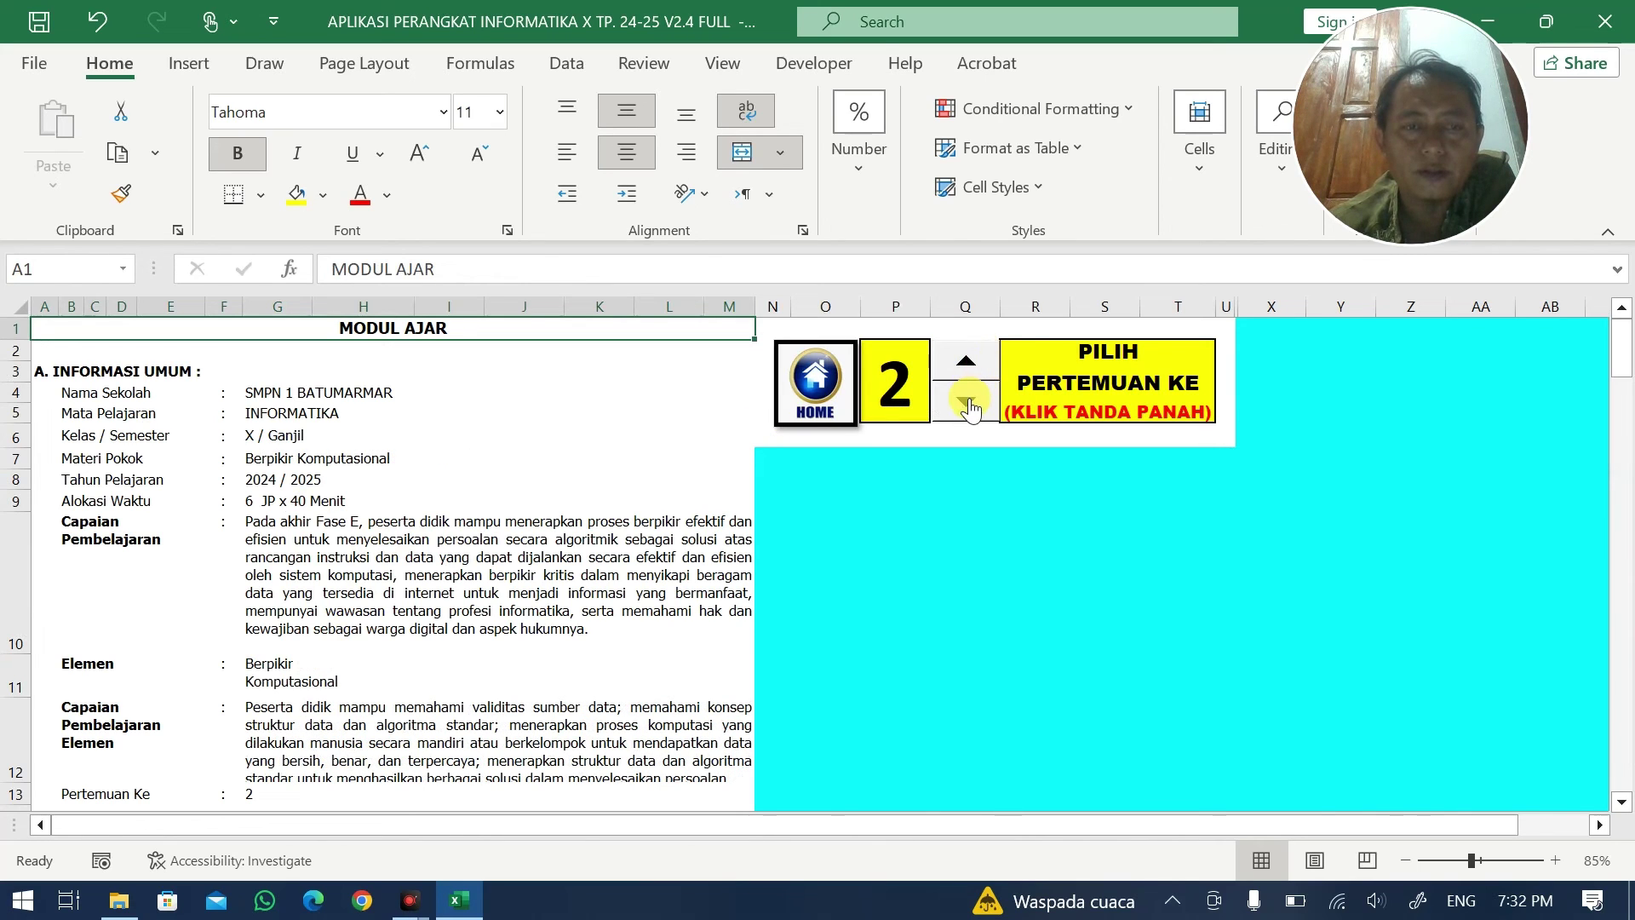
{"action": "left_click", "coordinate": [968, 404]}
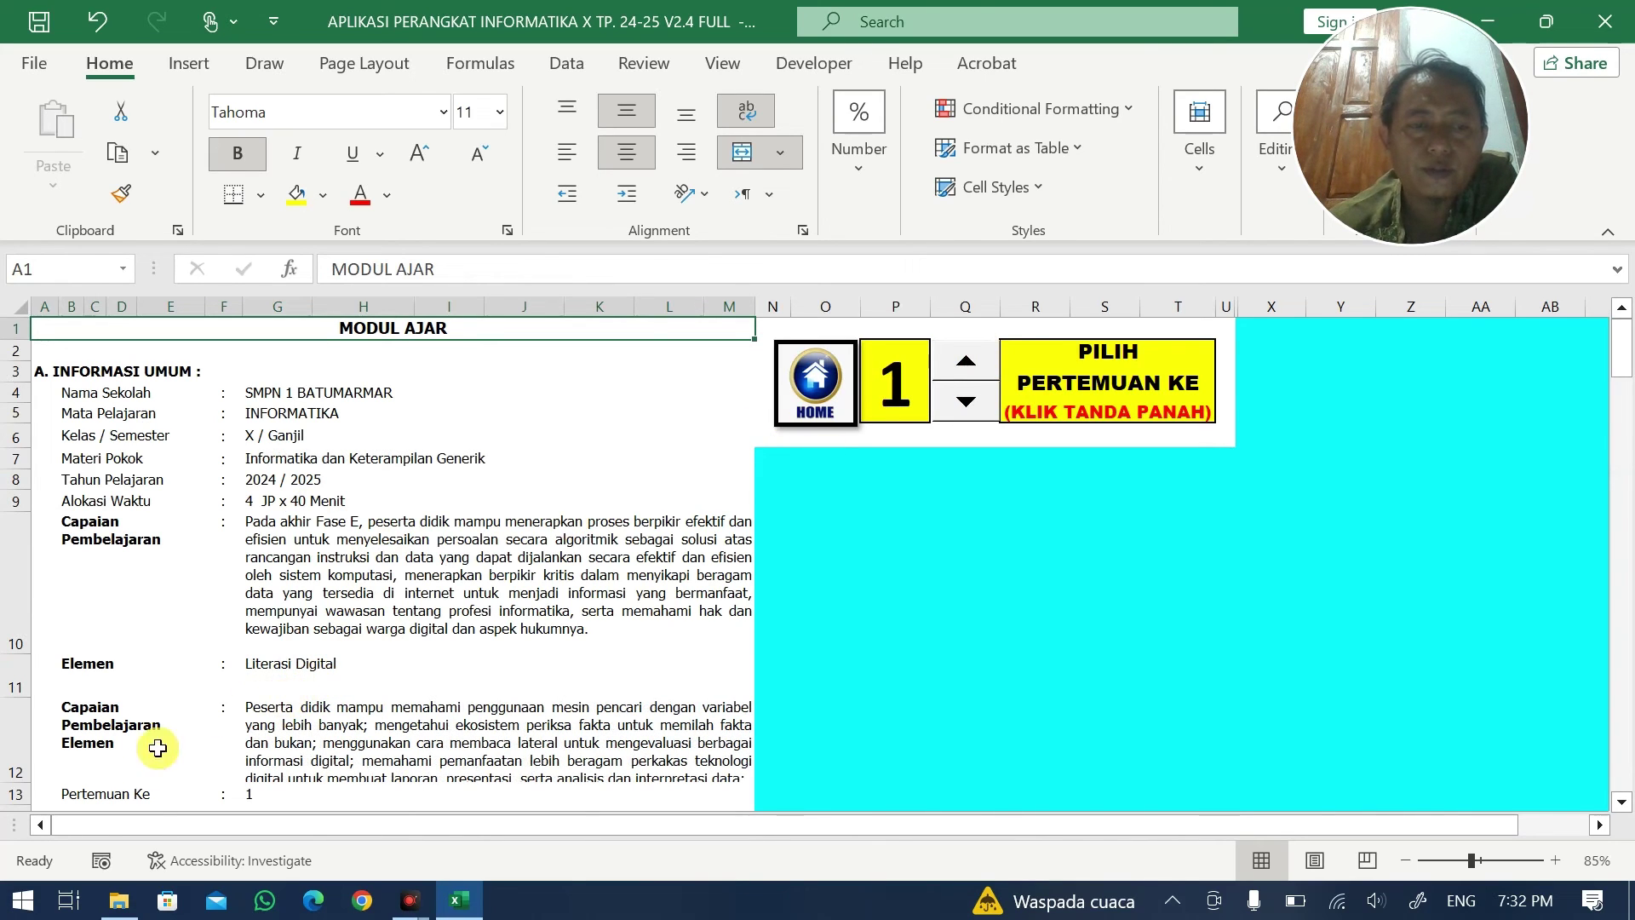
- Cut the text Berpikir Komputasional from its Materi Pokok cell in row 16 of the INPUT DATA sheet
{"action": "left_click", "coordinate": [813, 380]}
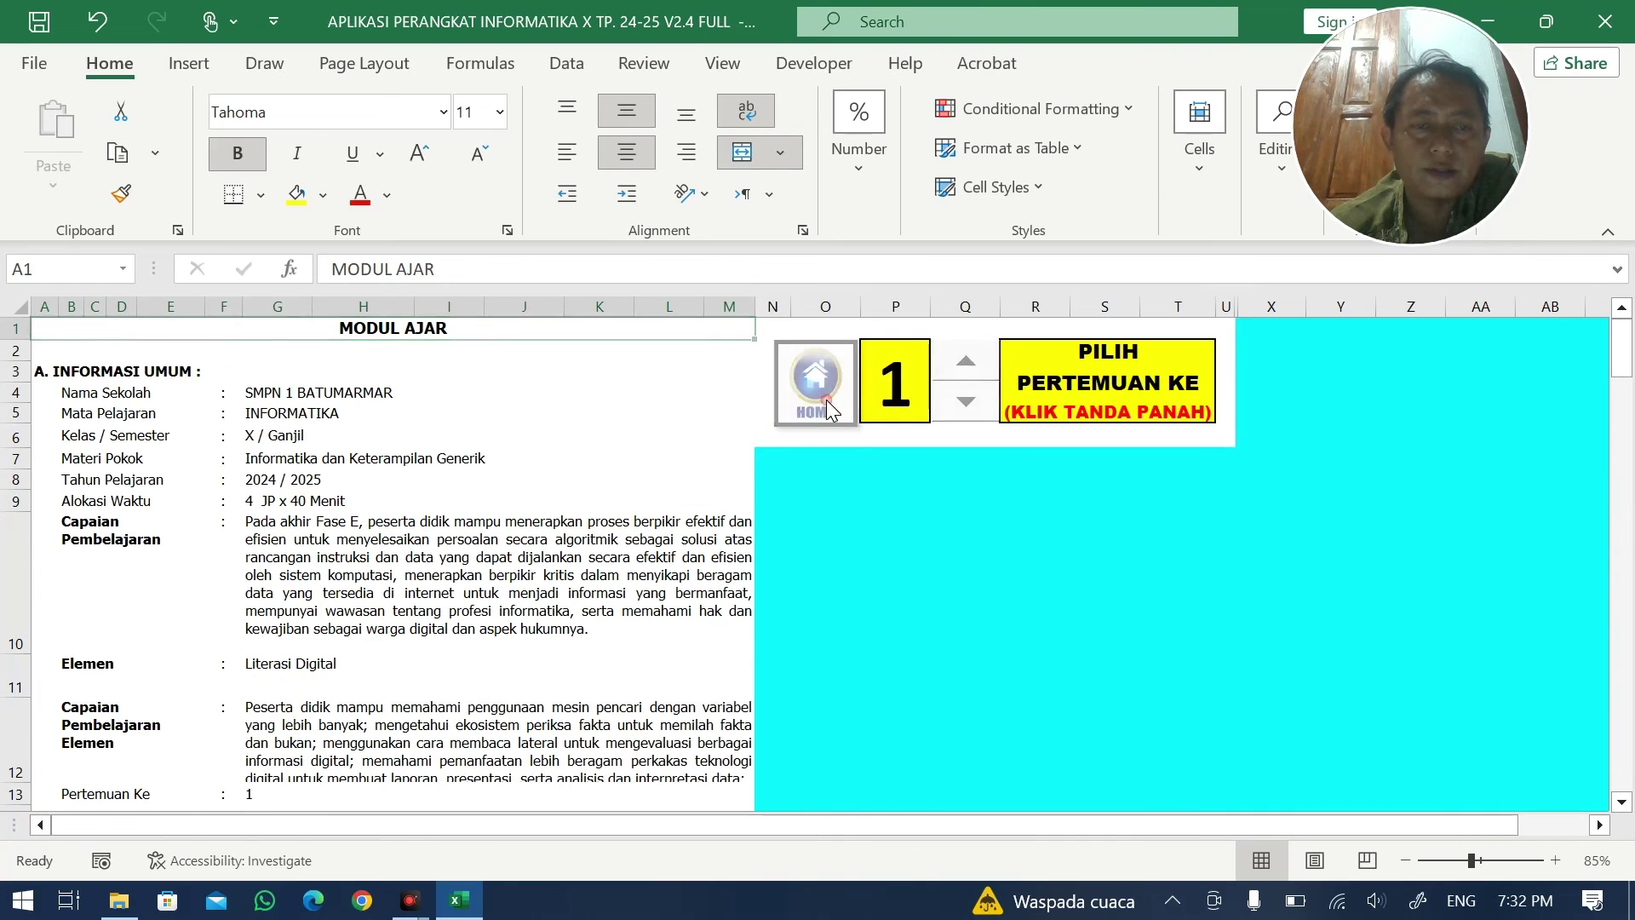
{"action": "left_click", "coordinate": [158, 511]}
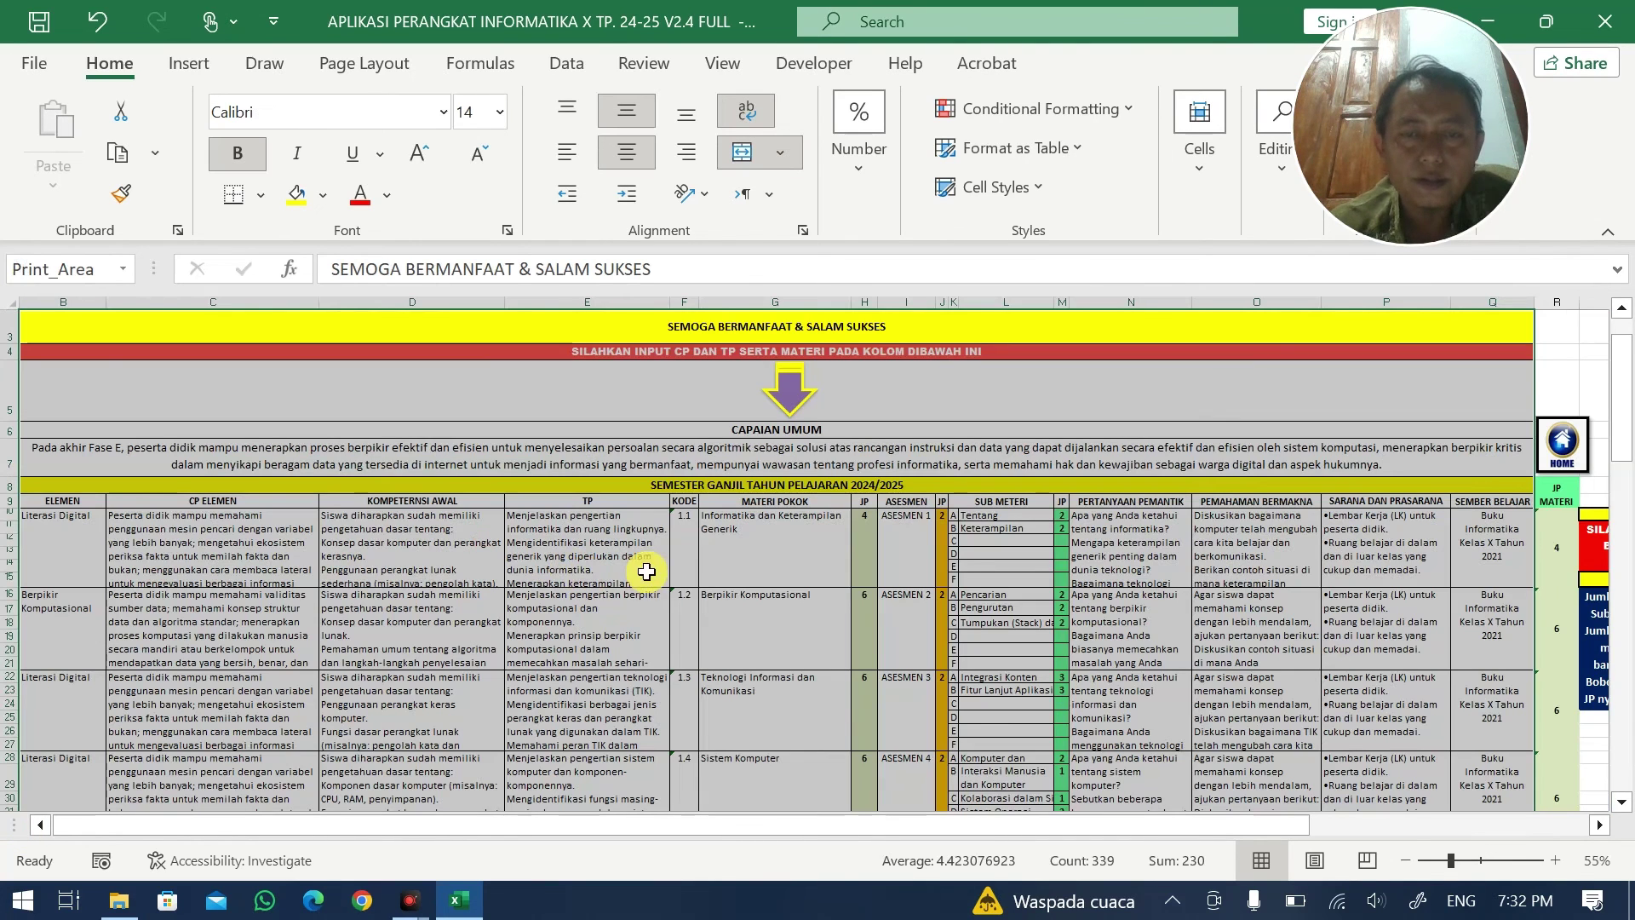
{"action": "left_click", "coordinate": [752, 610]}
{"action": "triple_click", "coordinate": [572, 269]}
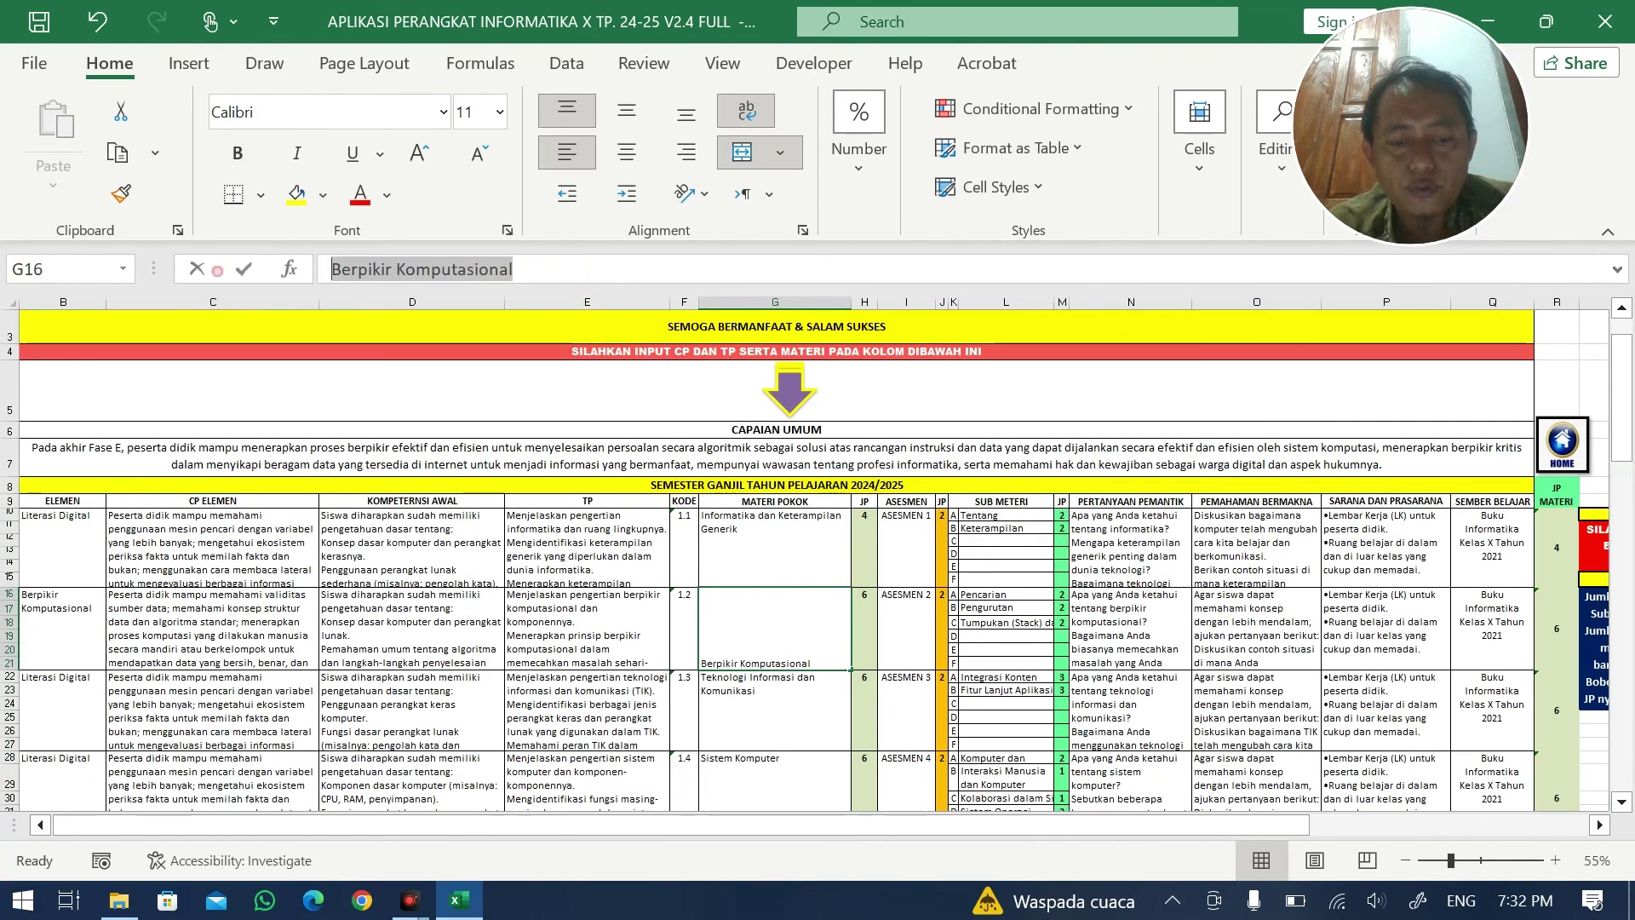
{"action": "key", "text": "ctrl+c"}
{"action": "key", "text": "Escape"}
- Start Word and create a blank document
{"action": "key", "text": "super"}
{"action": "type", "text": "W"}
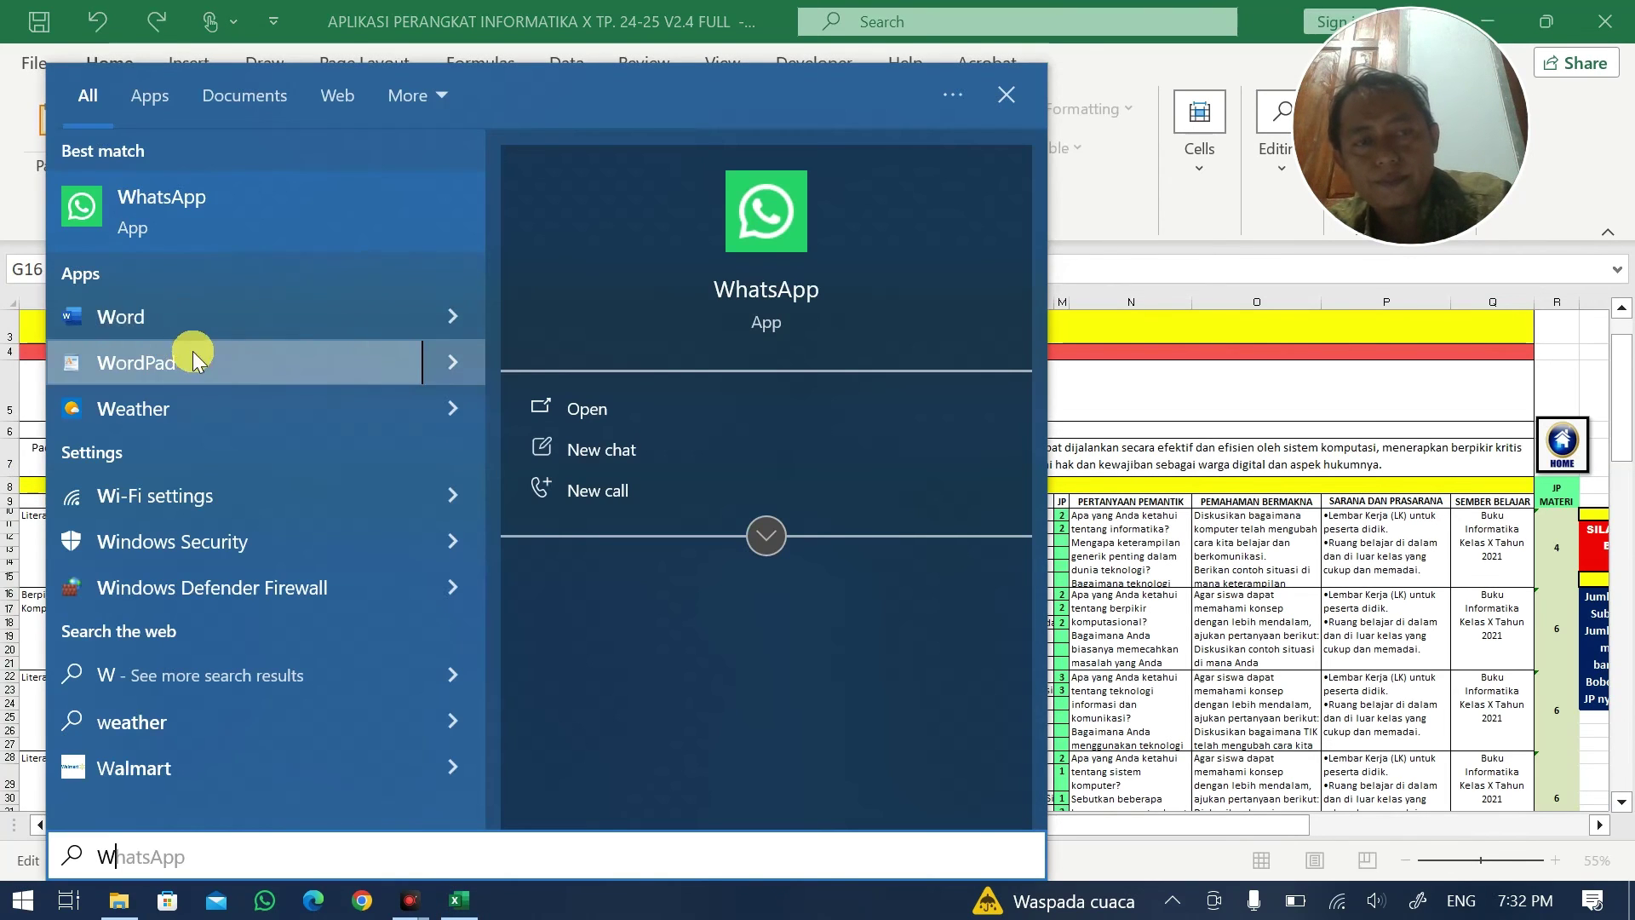
{"action": "left_click", "coordinate": [192, 318]}
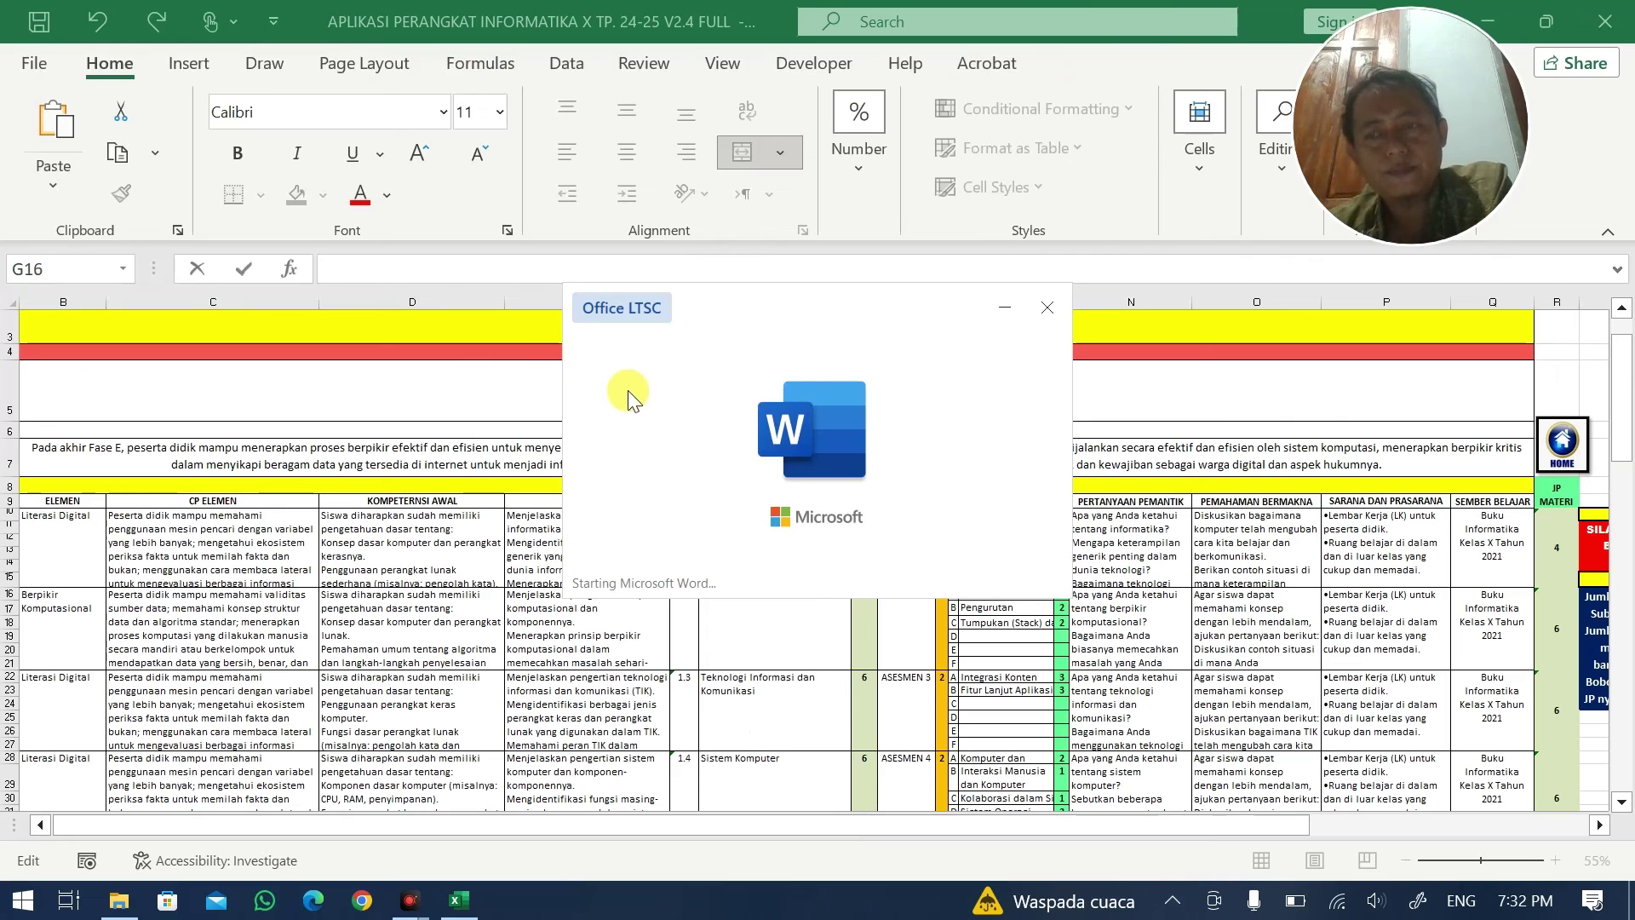
{"action": "key", "text": "Return"}
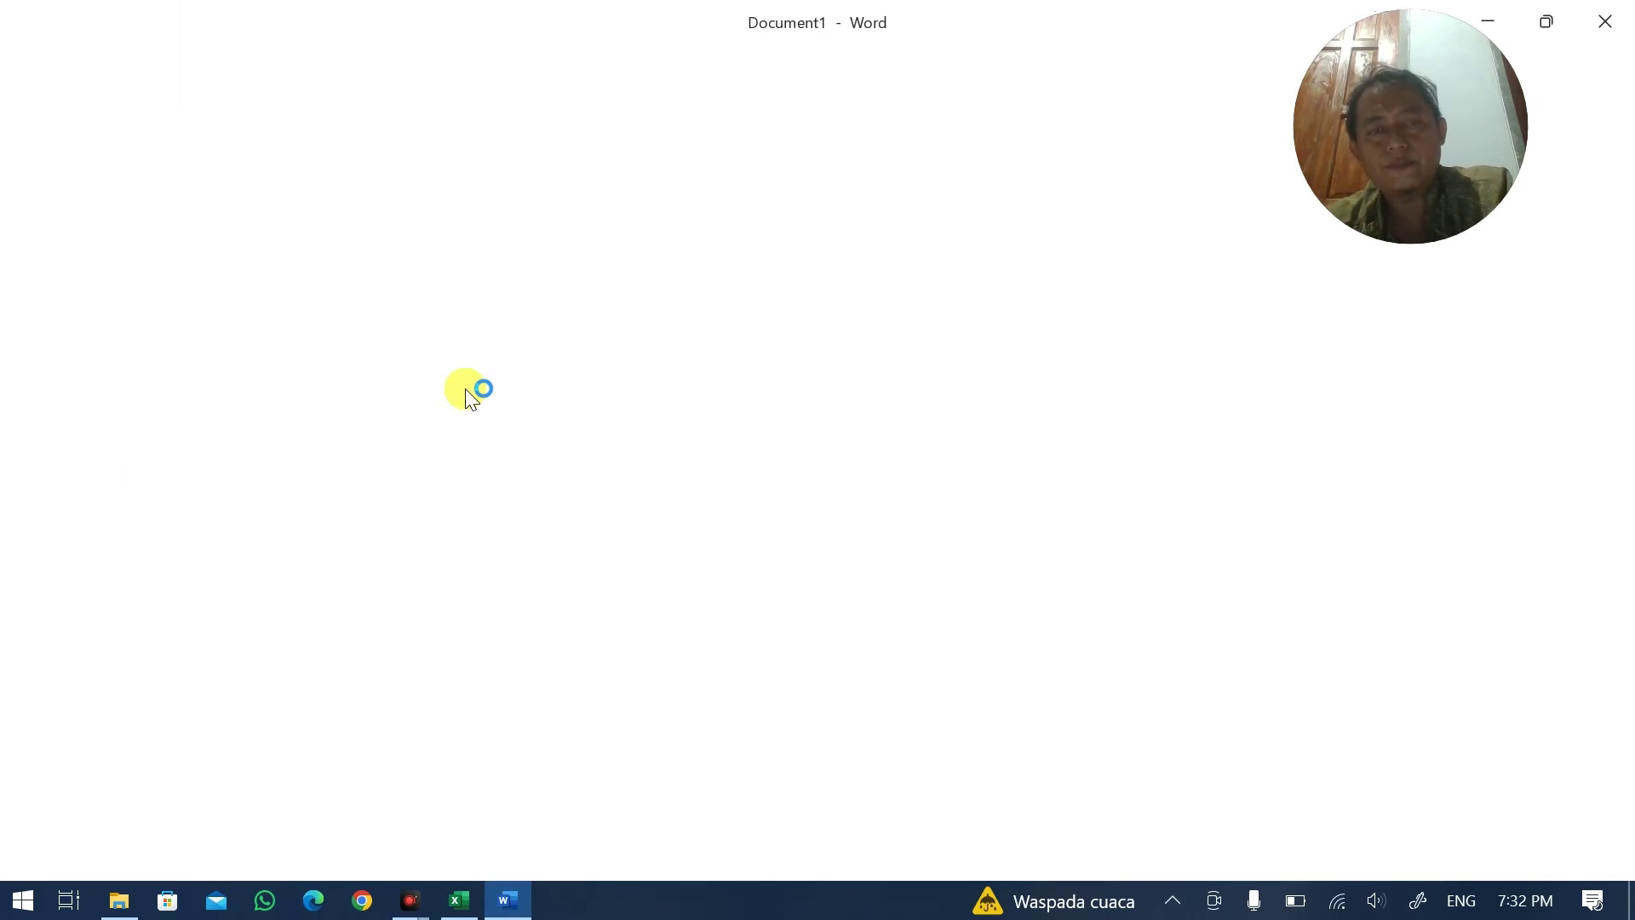
- Paste the text Berpikir Komputasional into the blank Word document and cut the whole line again
{"action": "key", "text": "ctrl+v"}
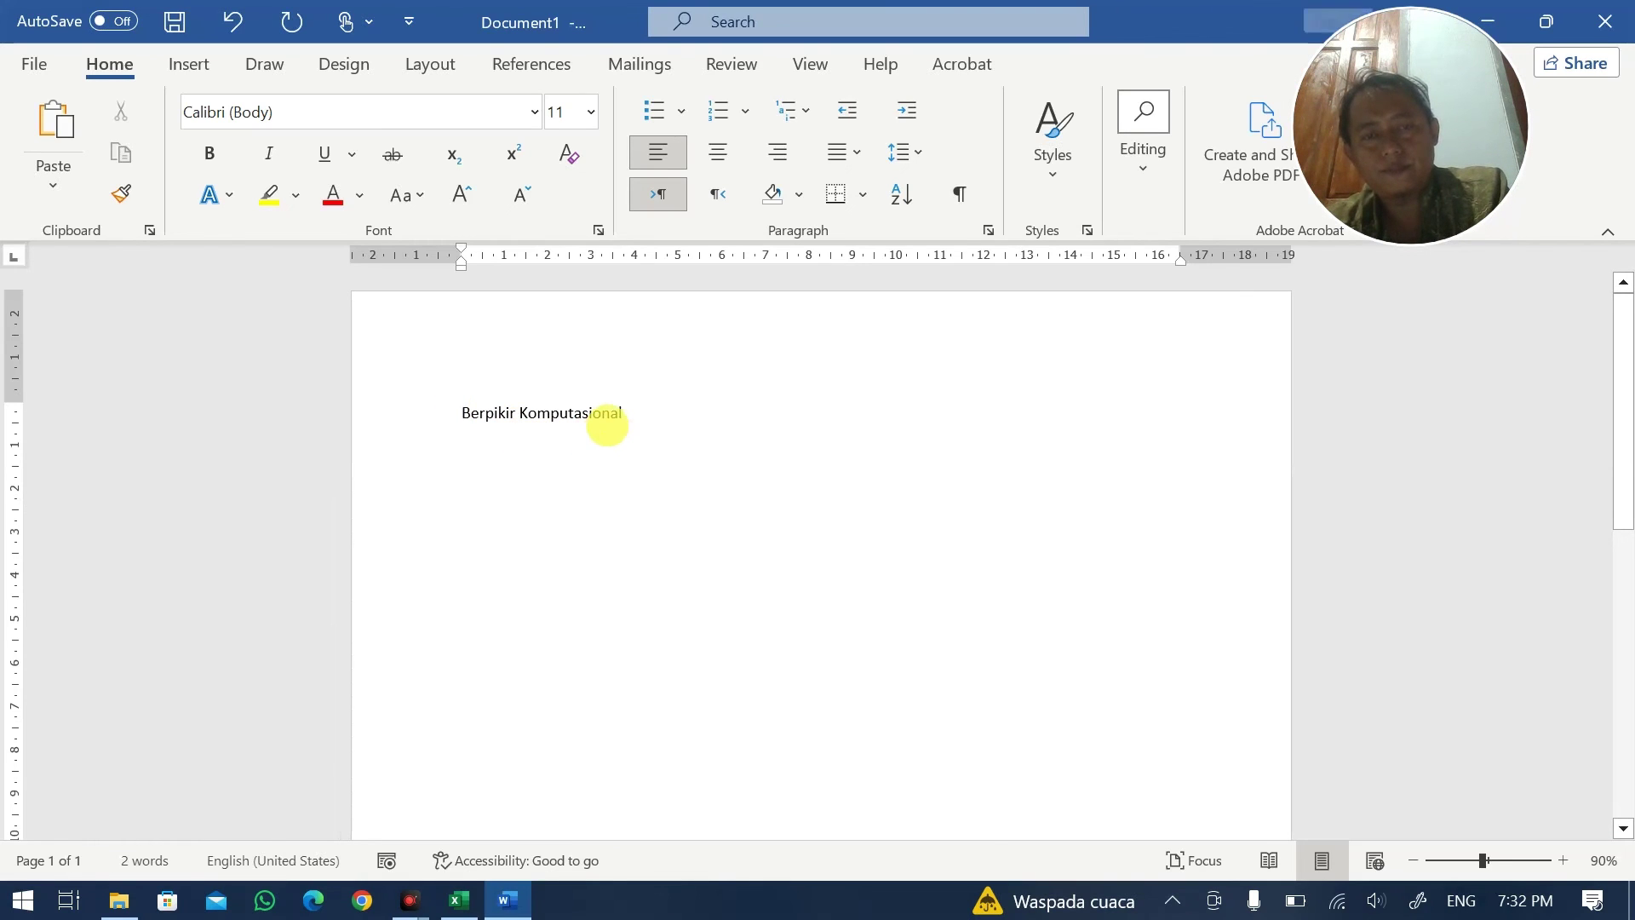
{"action": "triple_click", "coordinate": [622, 414]}
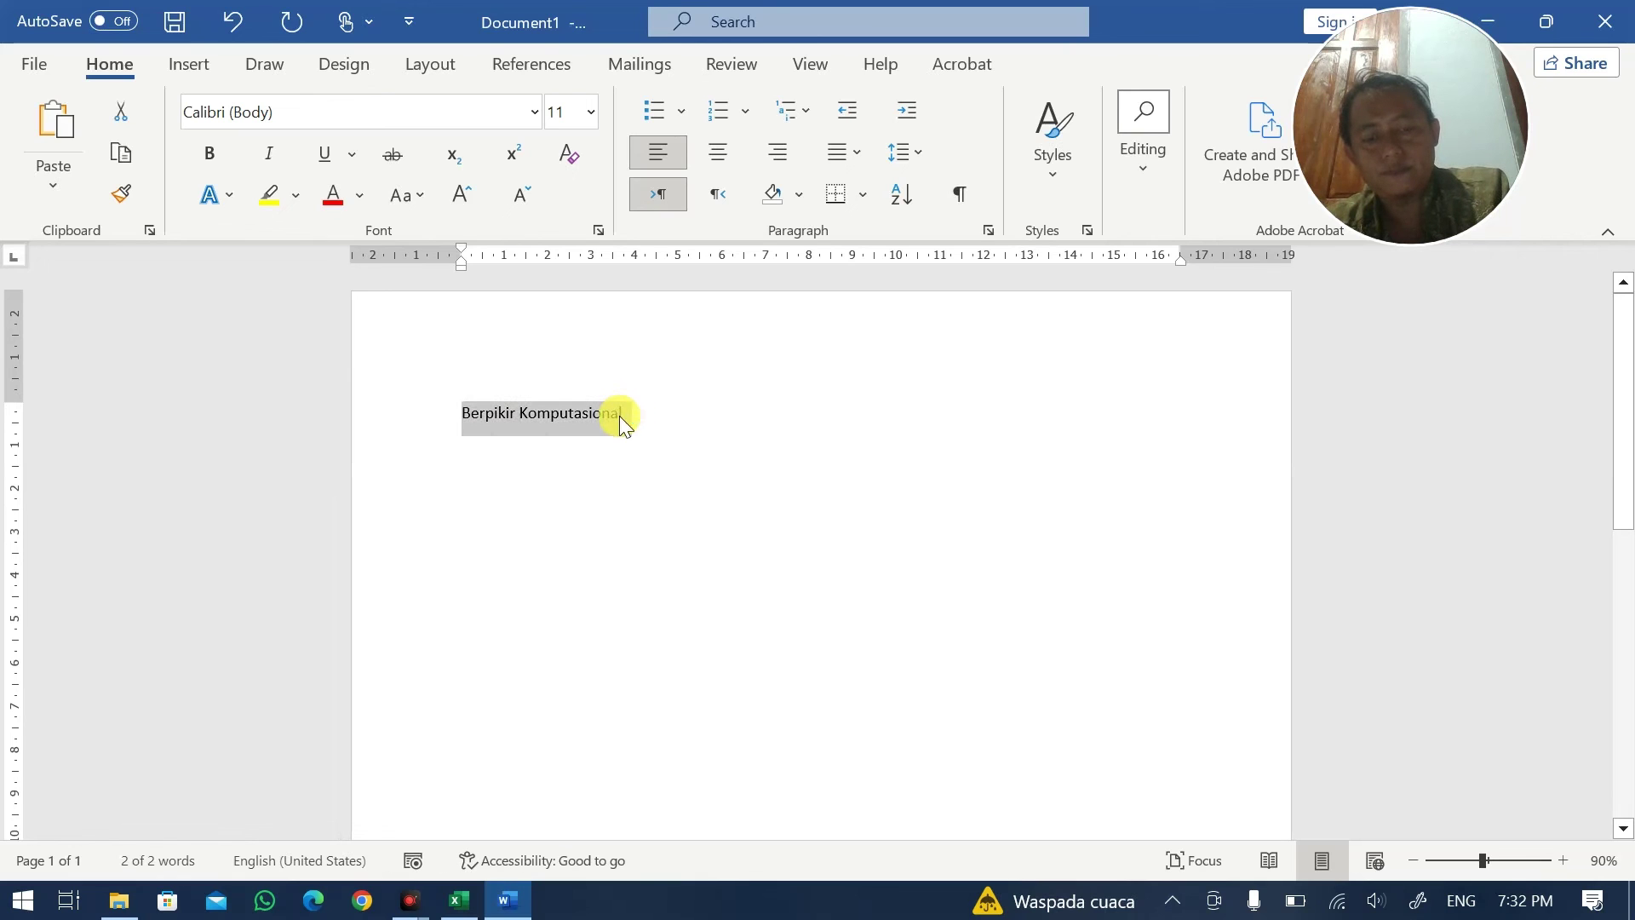
{"action": "key", "text": "ctrl+x"}
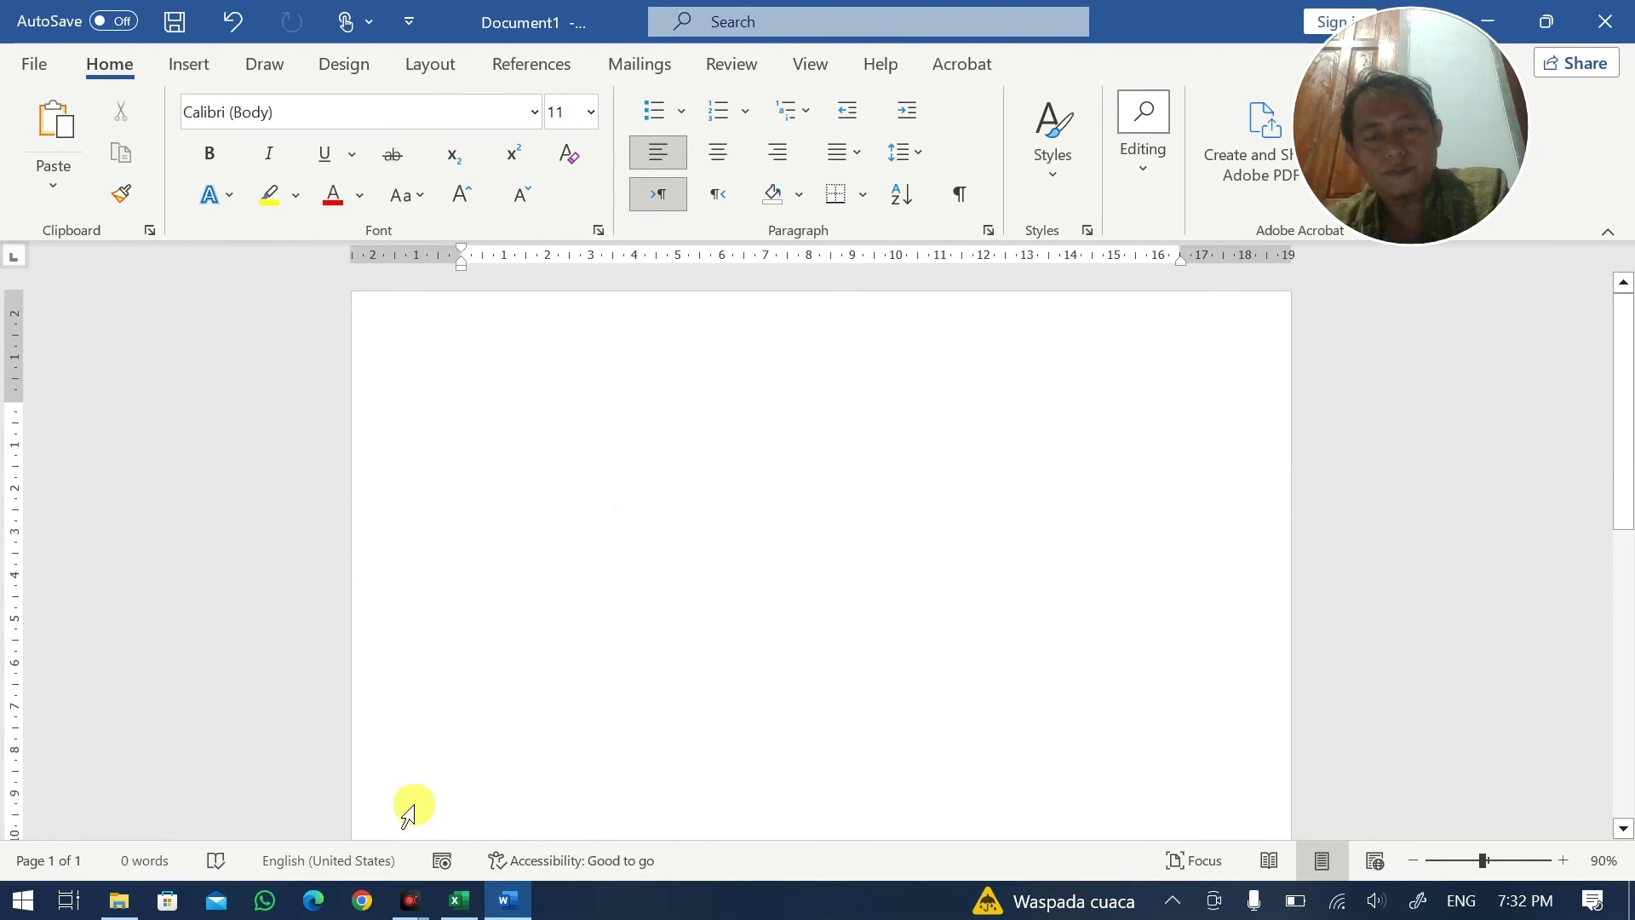
- Switch to Excel and paste Berpikir Komputasional into the empty Materi Pokok cell in row 16 of the INPUT DATA sheet
{"action": "left_click", "coordinate": [458, 899]}
{"action": "left_click", "coordinate": [757, 631]}
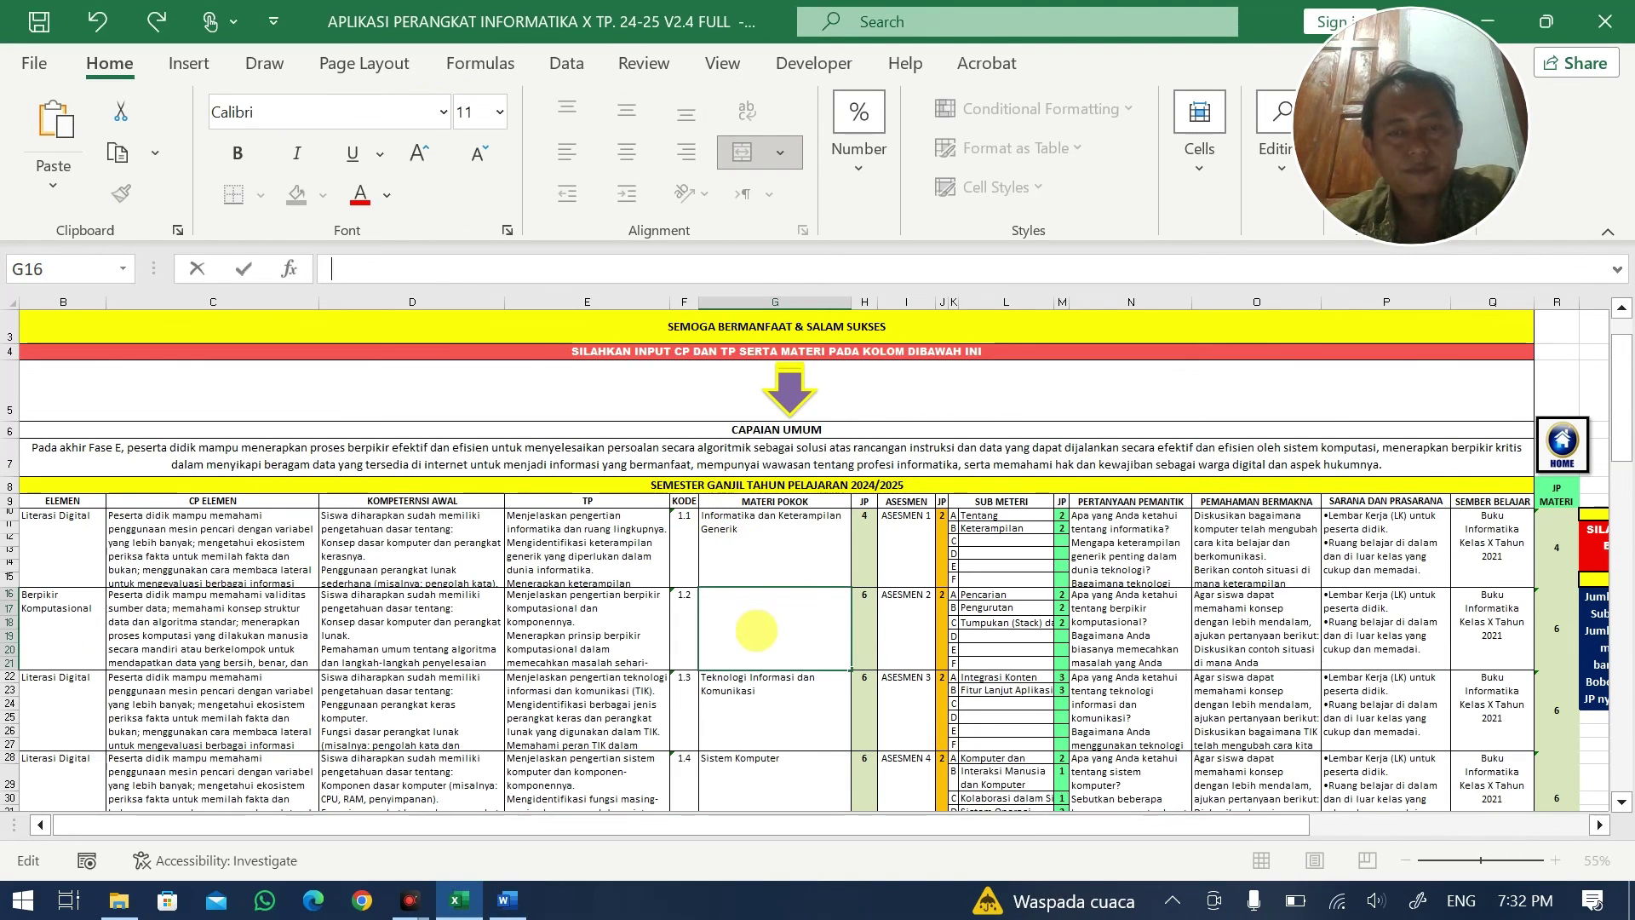
{"action": "key", "text": "ctrl+v"}
{"action": "left_click", "coordinate": [835, 595]}
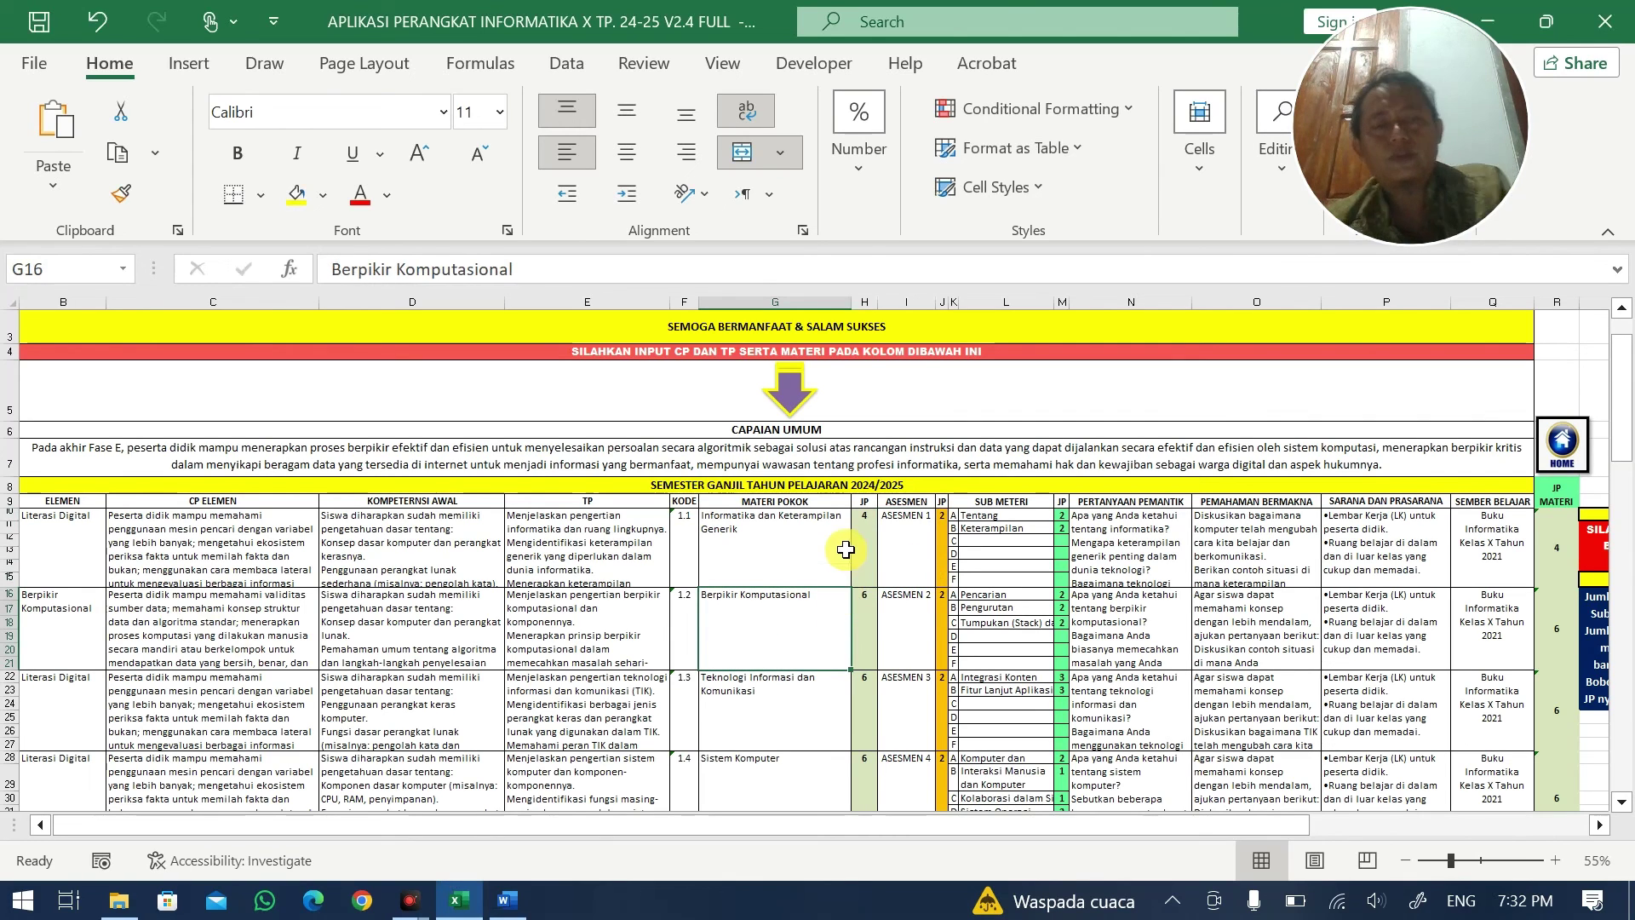
- Open Modul PjBL 1 from the home page and compare its general information for meetings 1 and 2
{"action": "left_click", "coordinate": [1562, 441]}
{"action": "left_click", "coordinate": [304, 496]}
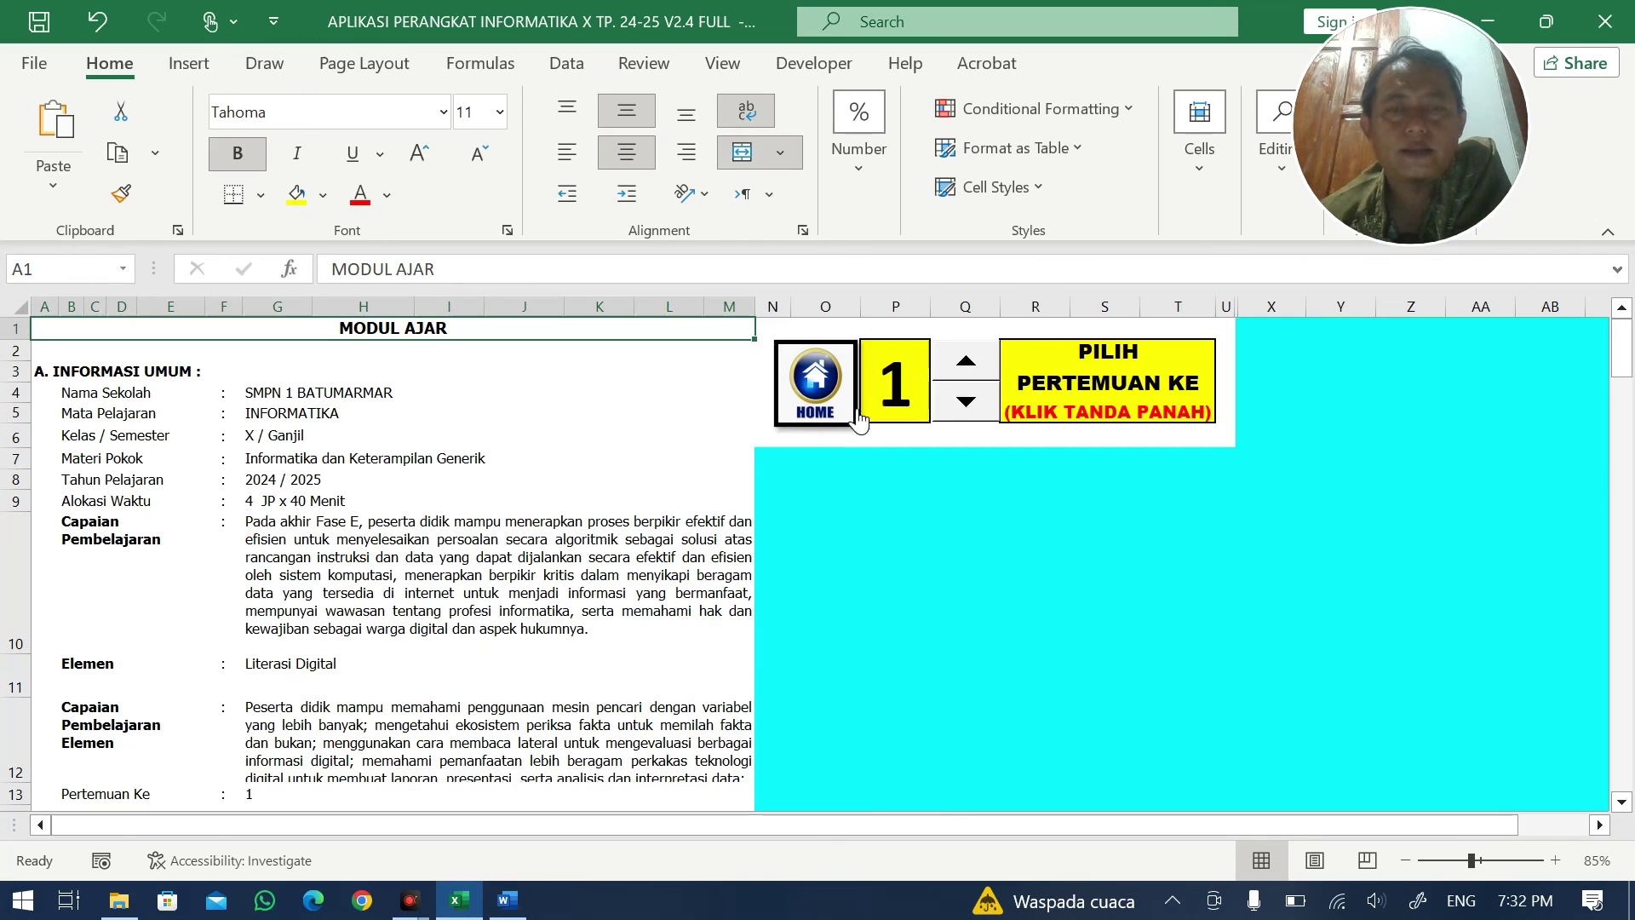
{"action": "left_click", "coordinate": [943, 368]}
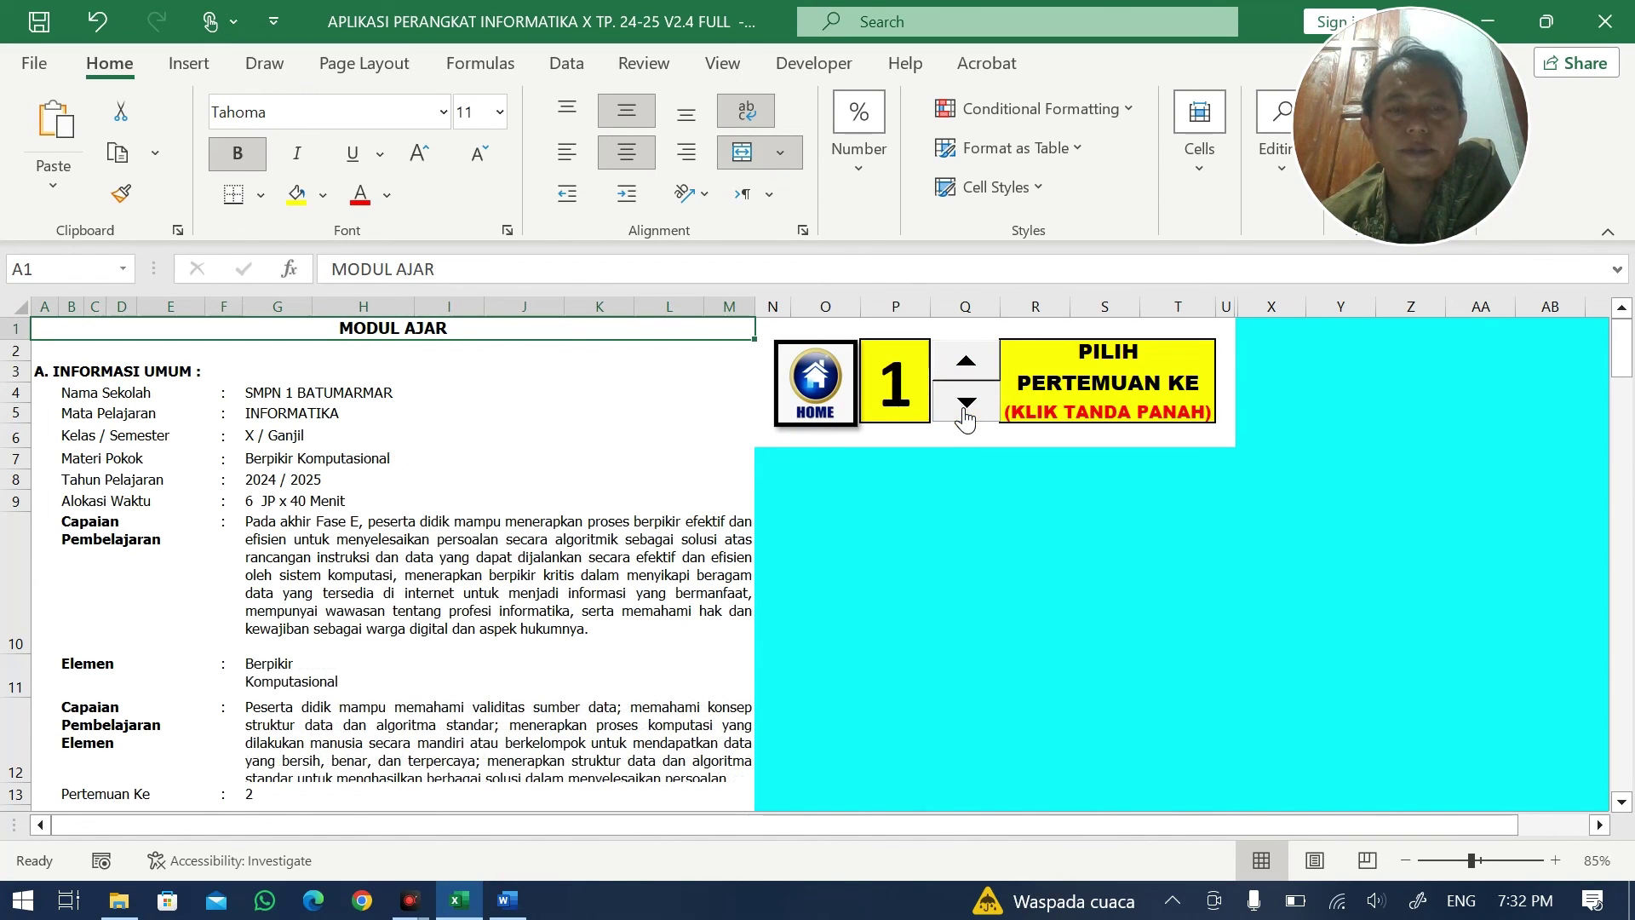
{"action": "left_click", "coordinate": [965, 409]}
{"action": "left_click", "coordinate": [964, 401]}
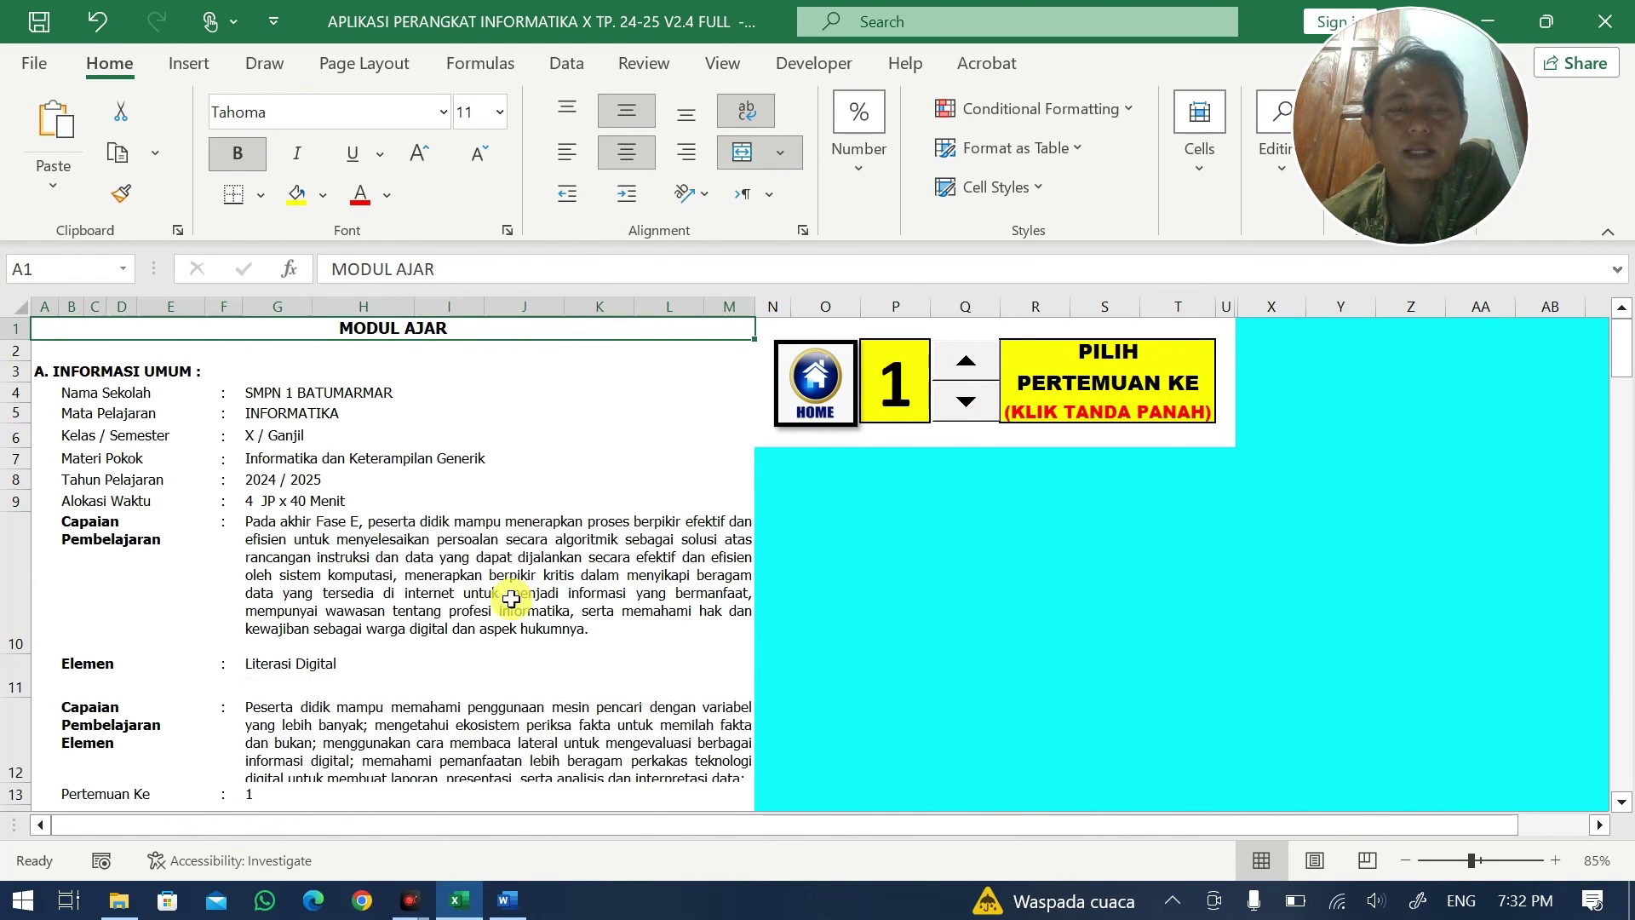
- Show meeting 2 and turn off text wrapping for the Elemen value in row 11
{"action": "left_click", "coordinate": [937, 360]}
{"action": "left_click", "coordinate": [300, 673]}
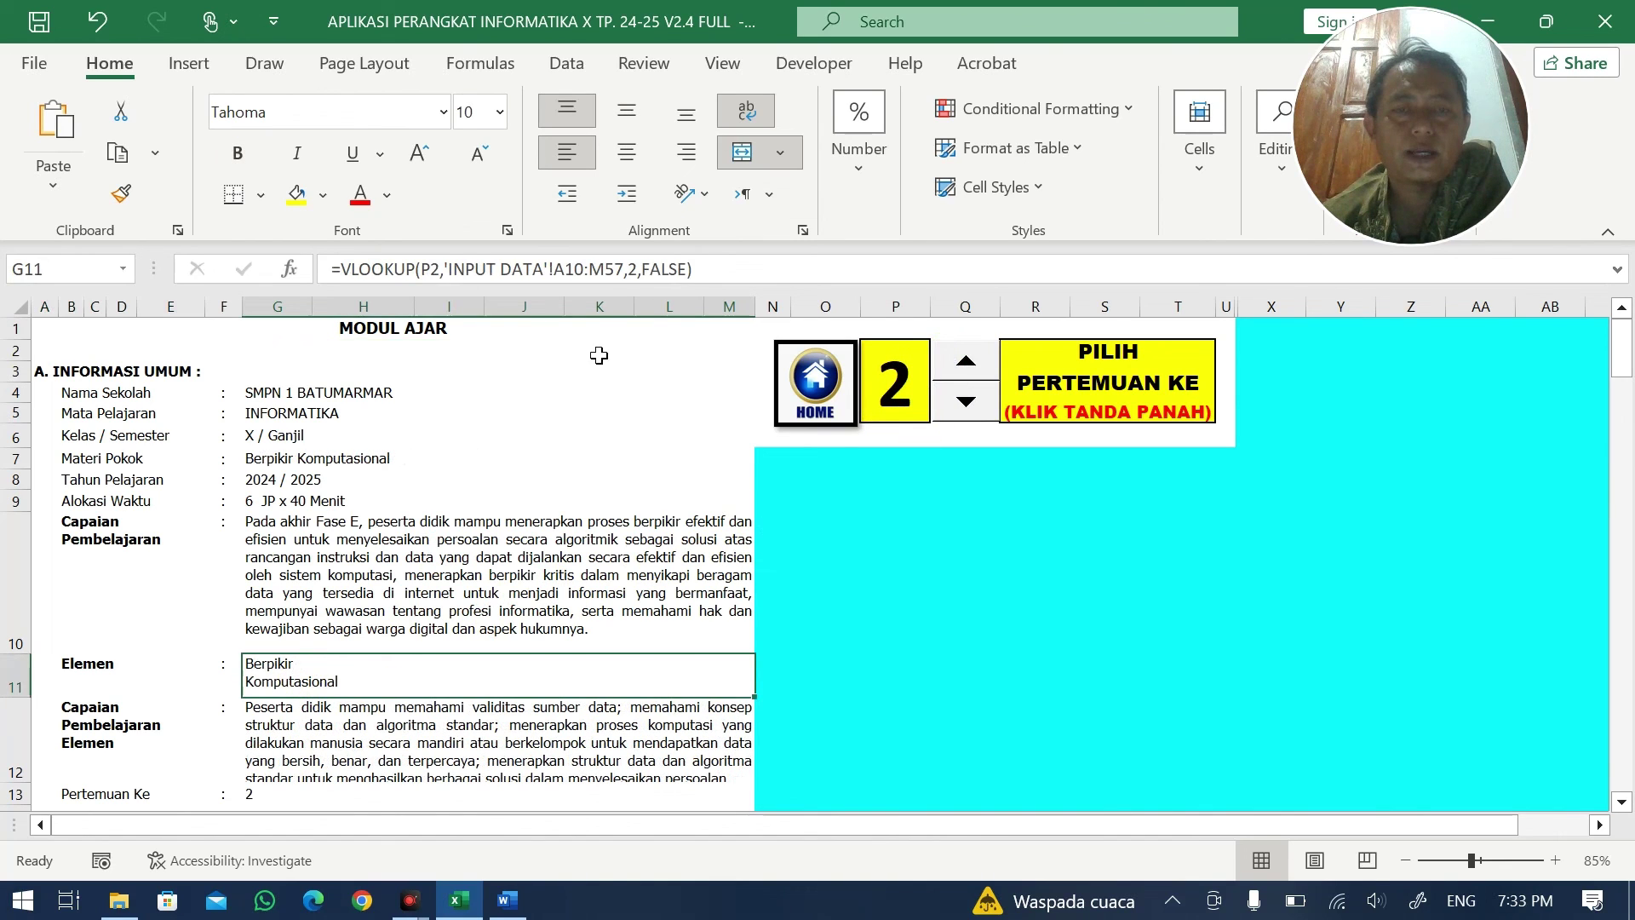
{"action": "left_click", "coordinate": [758, 128]}
{"action": "left_click", "coordinate": [535, 555]}
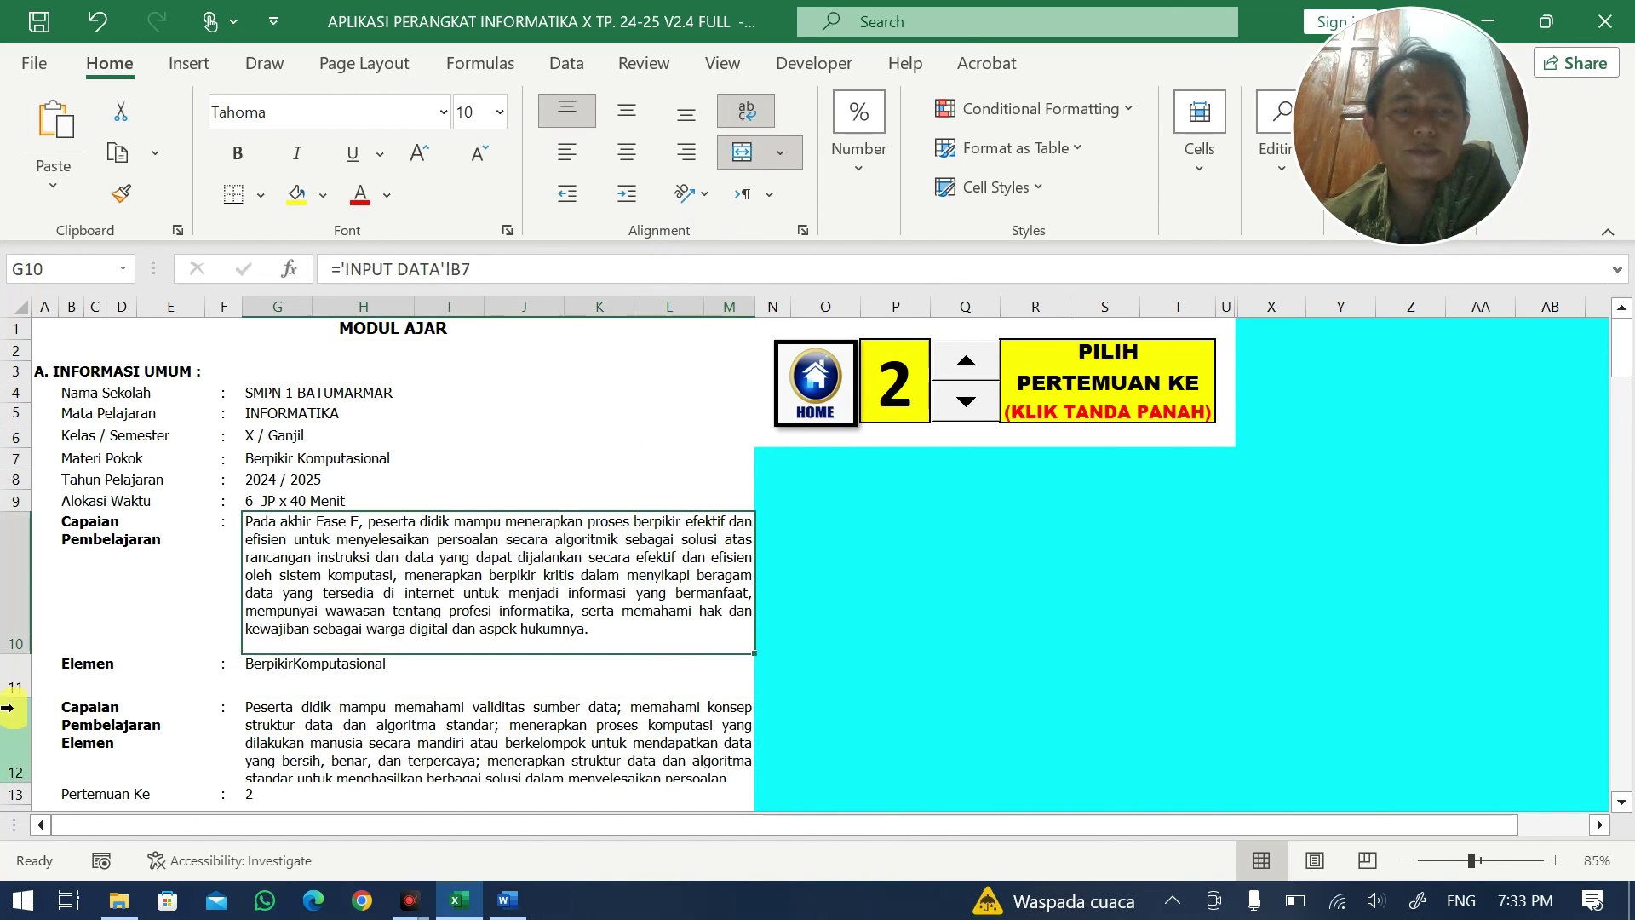
- Reduce the height of row 11 and enlarge row 12 to fit the full Capaian Pembelajaran Elemen text
{"action": "left_click_drag", "start_coordinate": [14, 700], "coordinate": [9, 749]}
{"action": "scroll", "coordinate": [227, 621], "scroll_direction": "down", "scroll_amount": 2}
{"action": "left_click", "coordinate": [6, 743]}
{"action": "scroll", "coordinate": [524, 560], "scroll_direction": "down", "scroll_amount": 3}
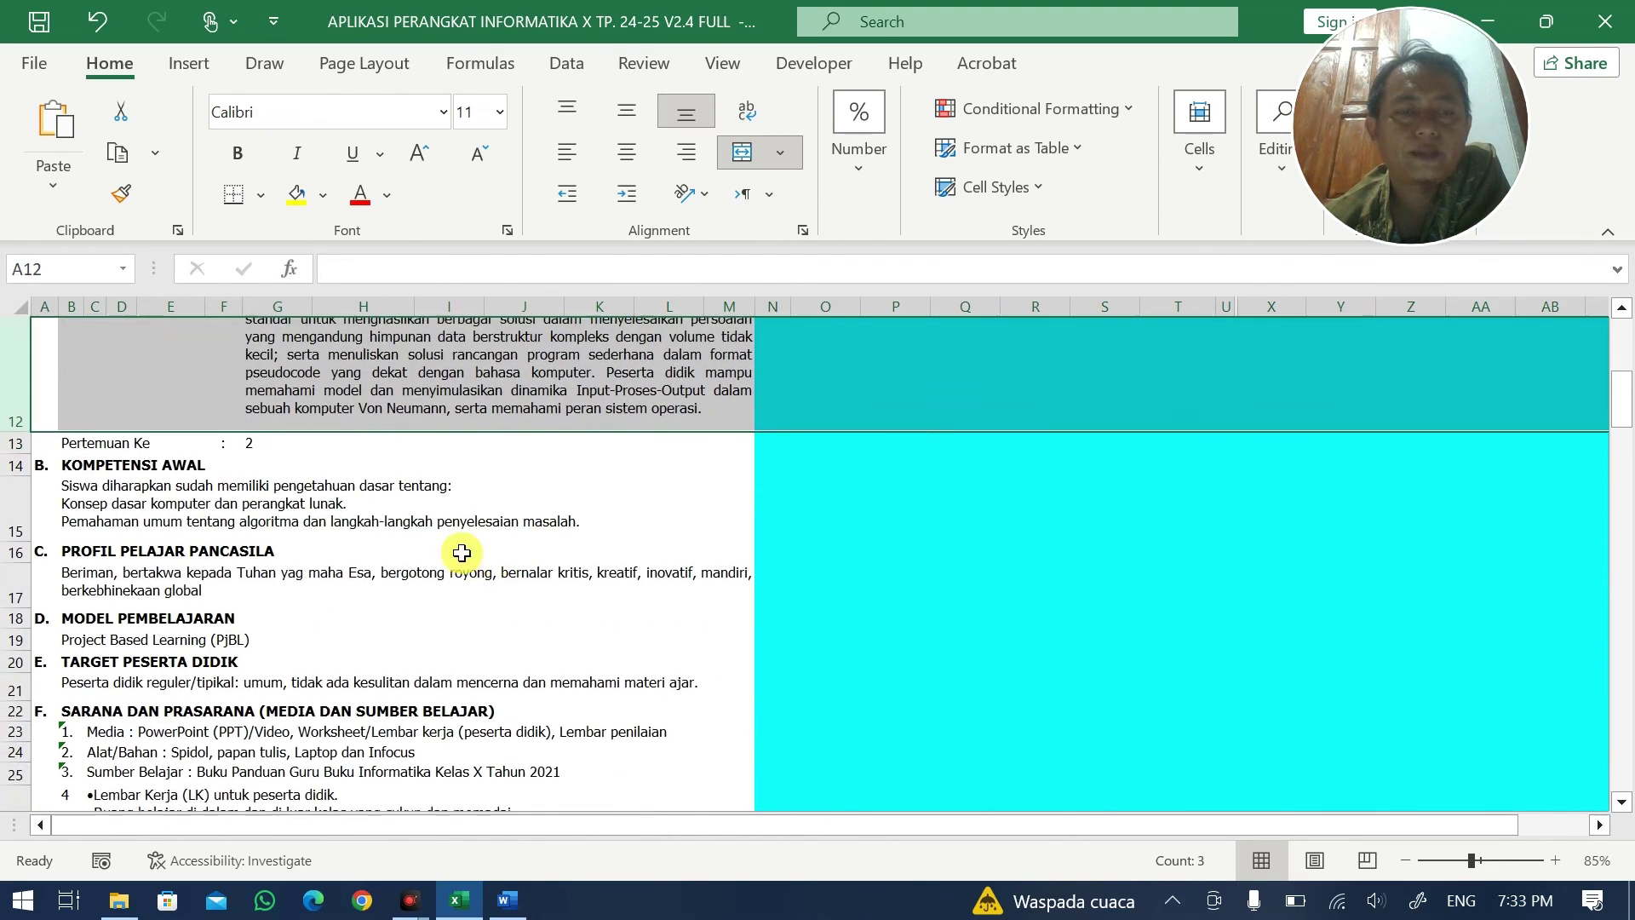
- Reduce the height of row 37 to remove the empty space below the trigger questions in Kegiatan Pendahuluan
{"action": "scroll", "coordinate": [291, 506], "scroll_direction": "down", "scroll_amount": 6}
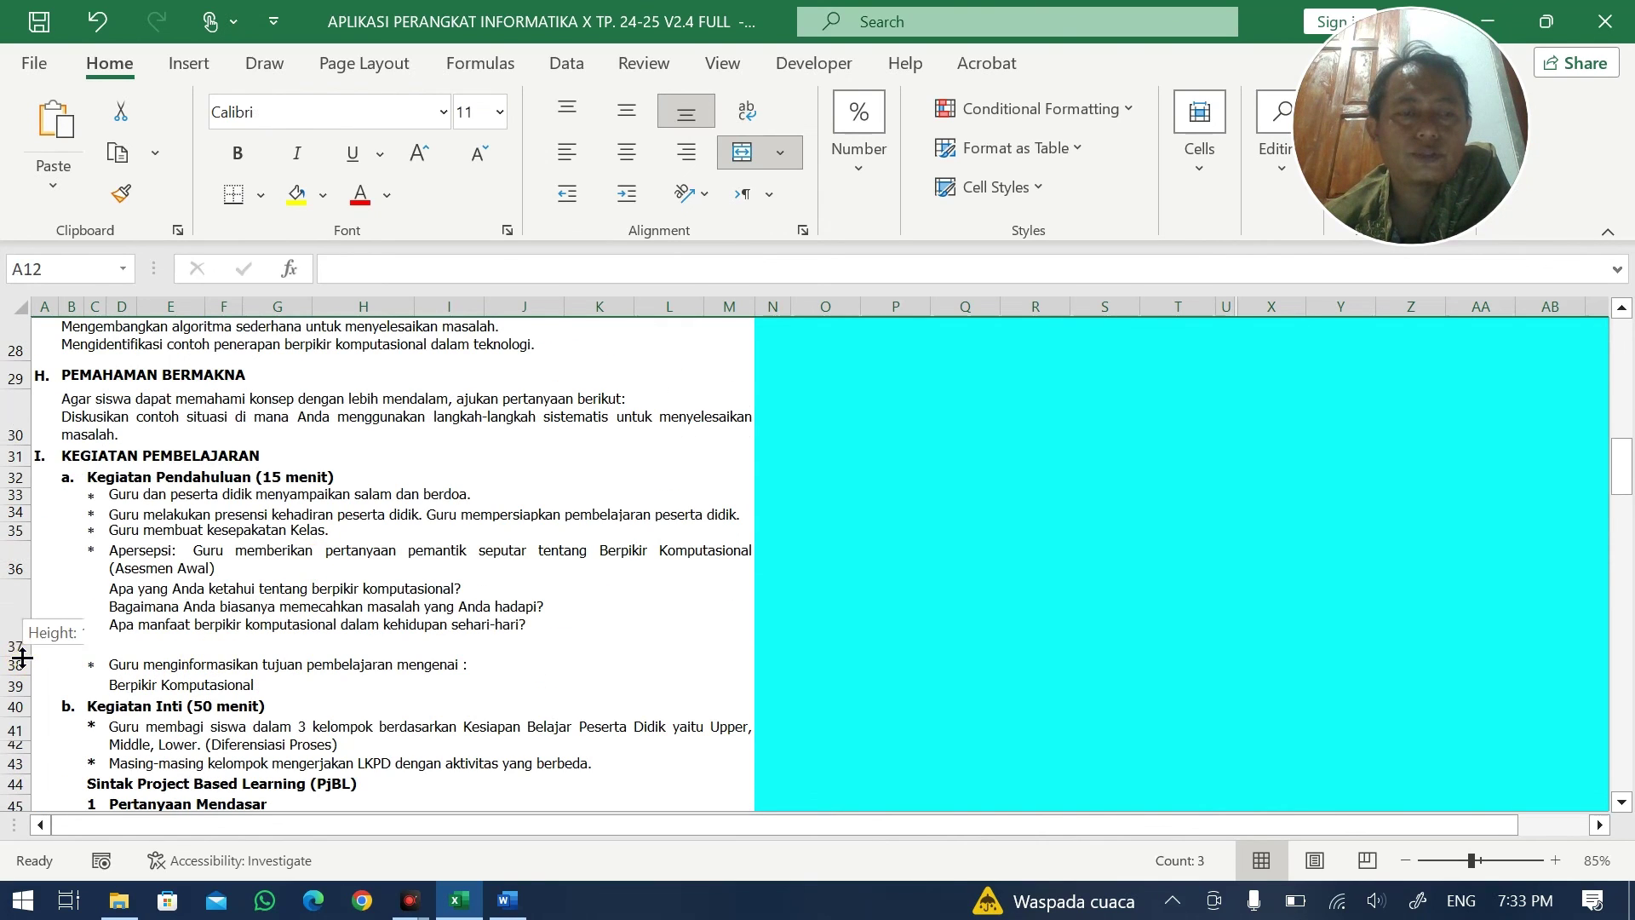
{"action": "left_click_drag", "start_coordinate": [22, 656], "coordinate": [21, 637]}
{"action": "scroll", "coordinate": [258, 613], "scroll_direction": "down", "scroll_amount": 2}
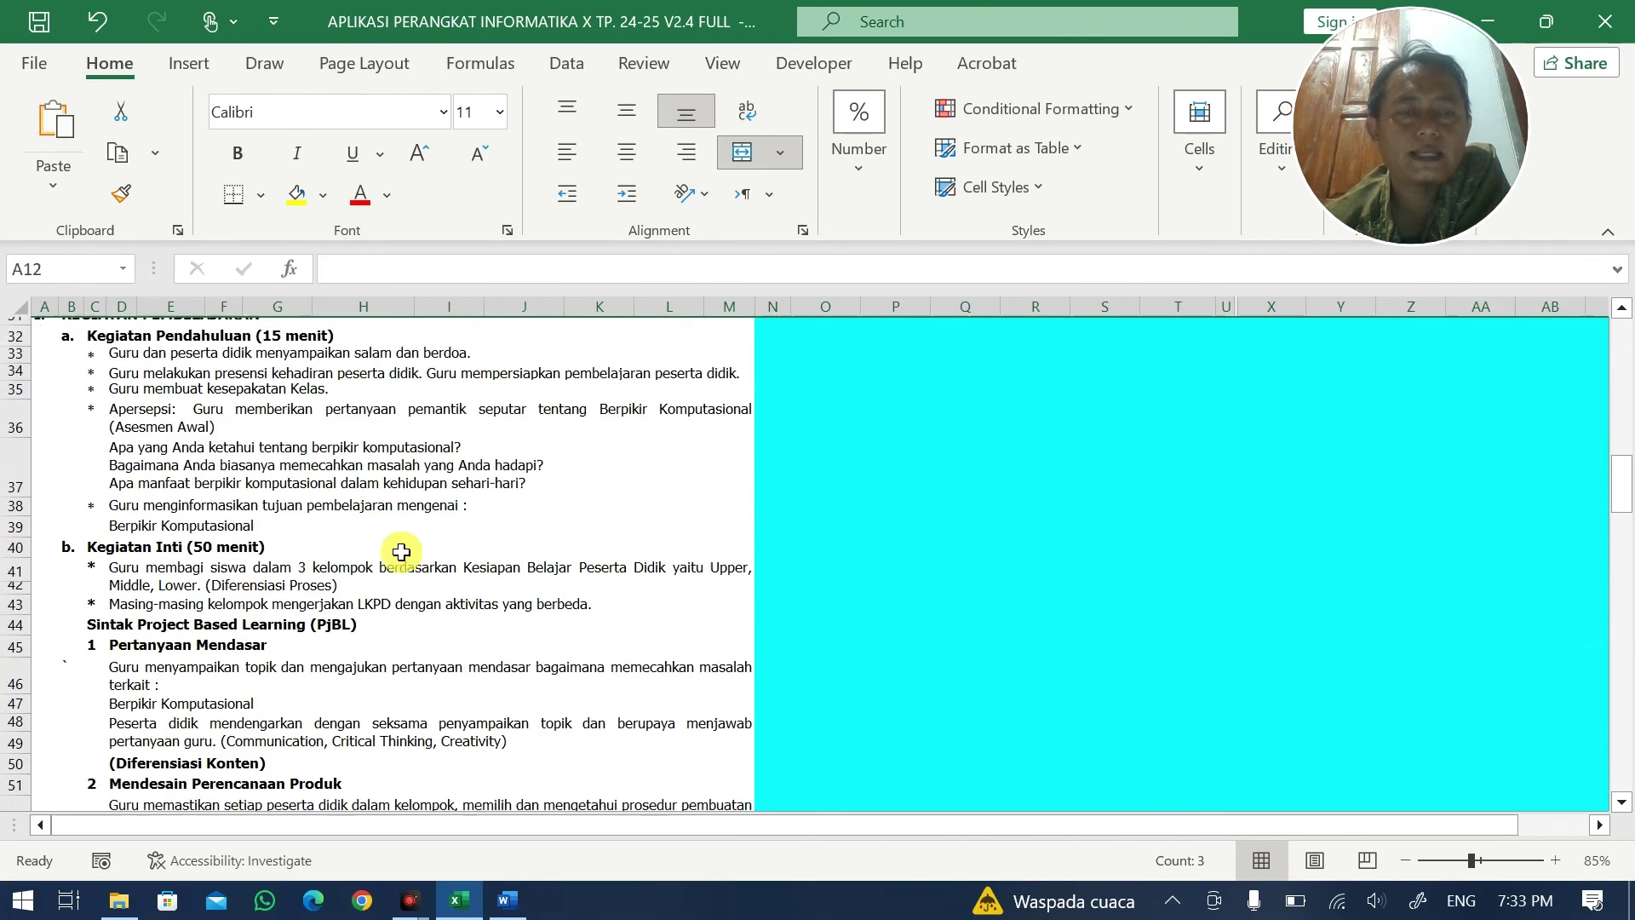
- Review the rest of the meeting 2 module, from the assessment tables down to the signature block
{"action": "scroll", "coordinate": [401, 552], "scroll_direction": "down", "scroll_amount": 15}
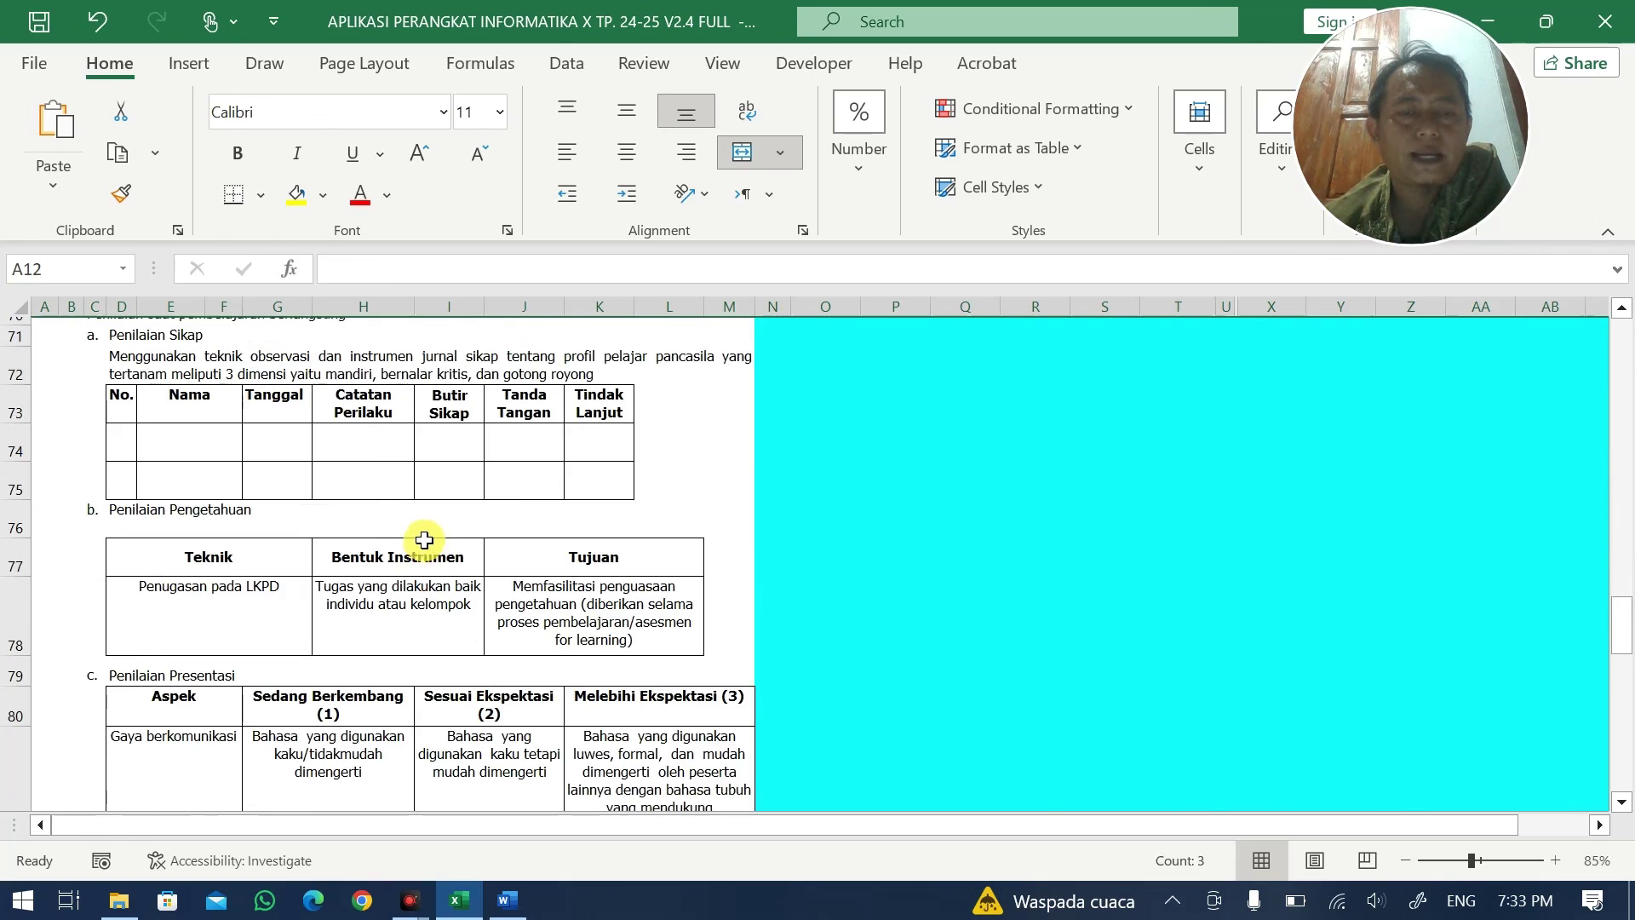
{"action": "scroll", "coordinate": [424, 540], "scroll_direction": "down", "scroll_amount": 12}
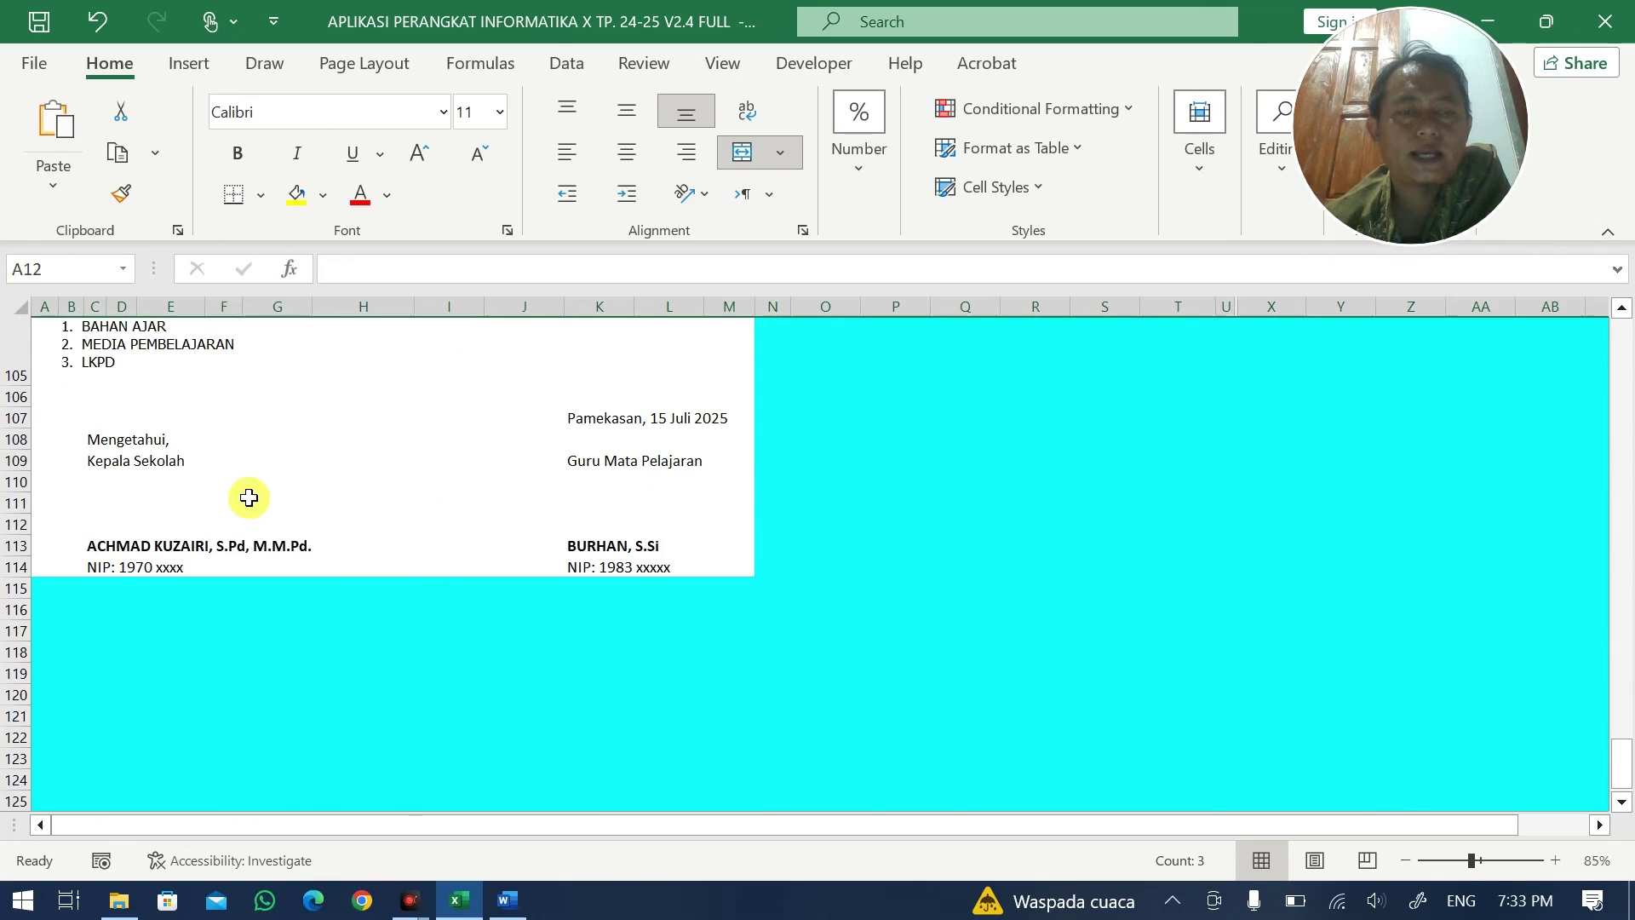
{"action": "left_click", "coordinate": [249, 501]}
{"action": "left_click", "coordinate": [605, 501]}
{"action": "scroll", "coordinate": [679, 438], "scroll_direction": "up", "scroll_amount": 1}
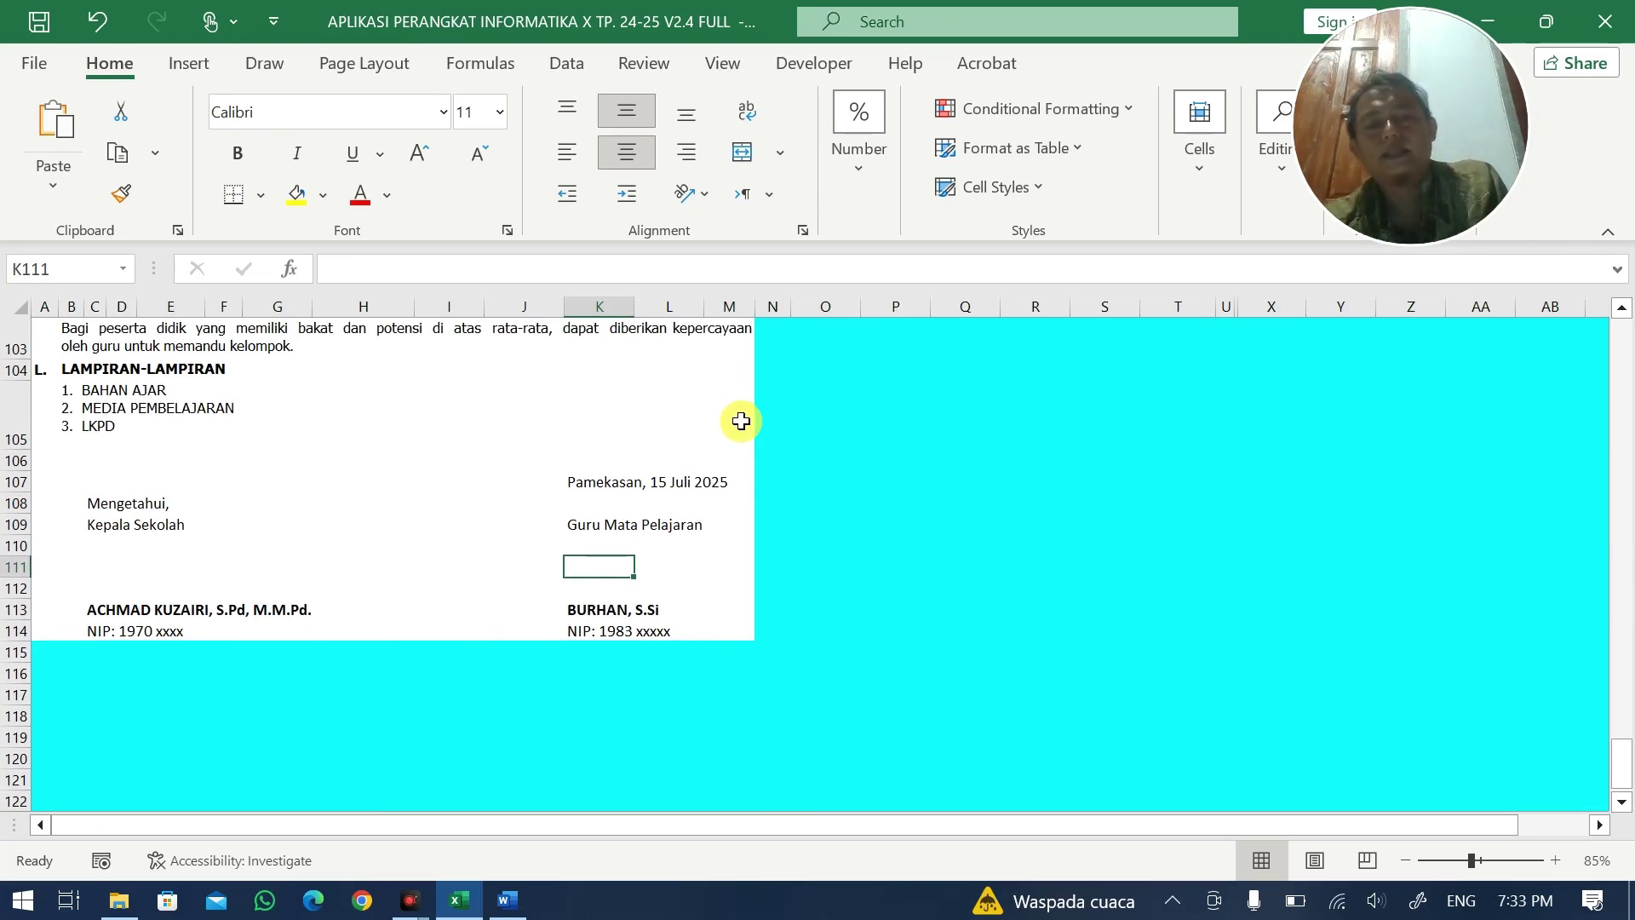
{"action": "left_click", "coordinate": [171, 587]}
{"action": "scroll", "coordinate": [642, 373], "scroll_direction": "up", "scroll_amount": 7}
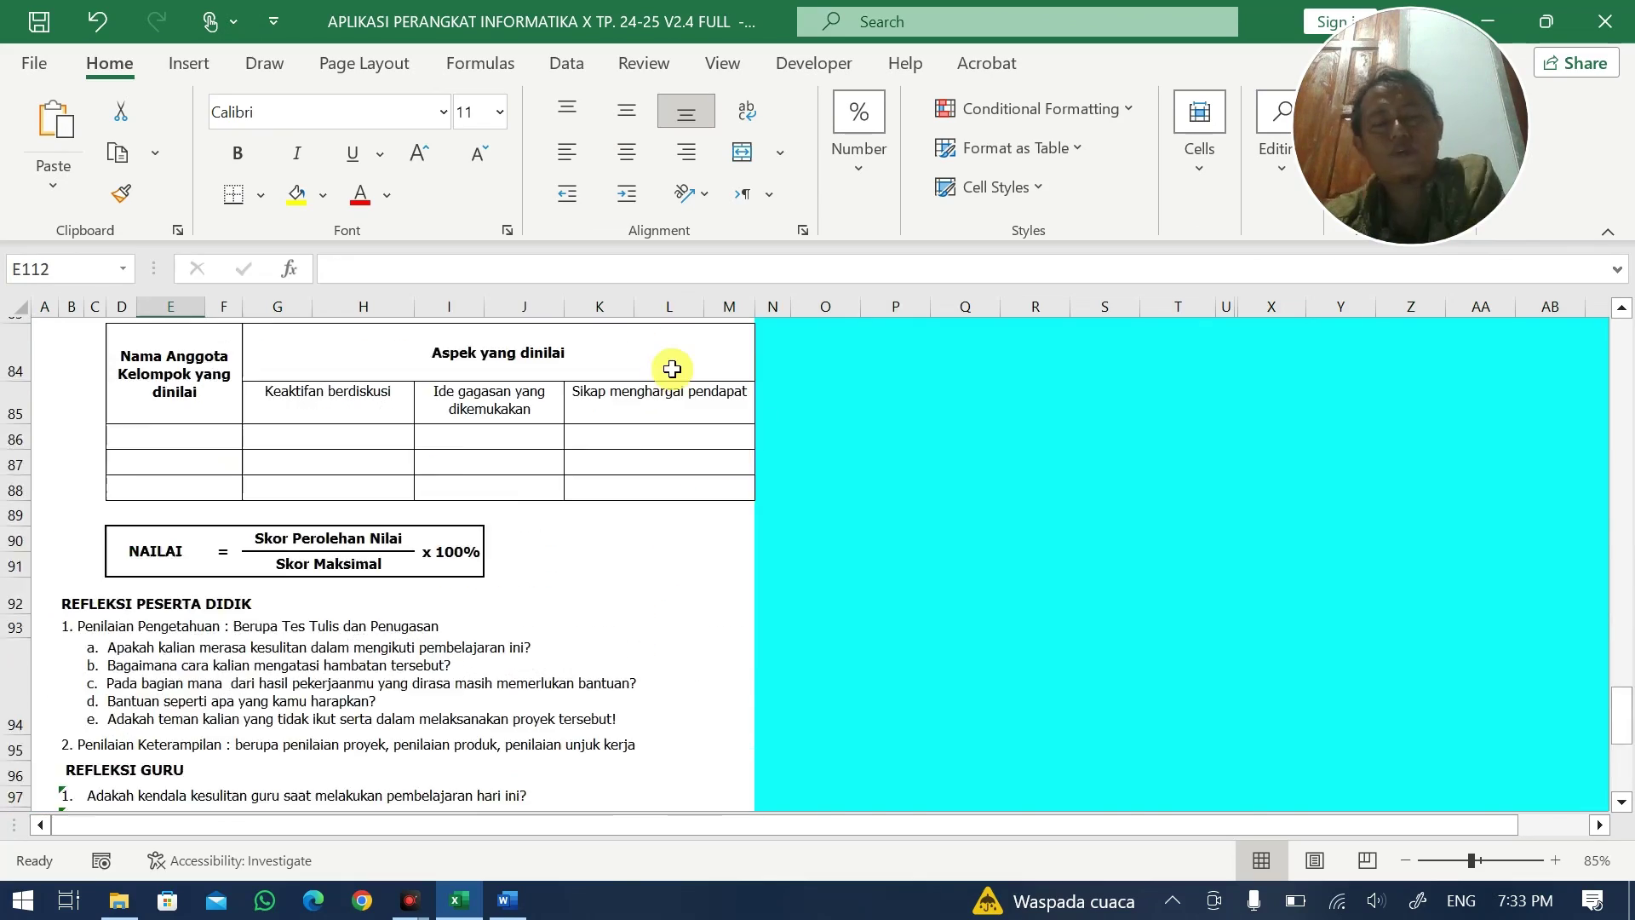
{"action": "scroll", "coordinate": [672, 369], "scroll_direction": "up", "scroll_amount": 20}
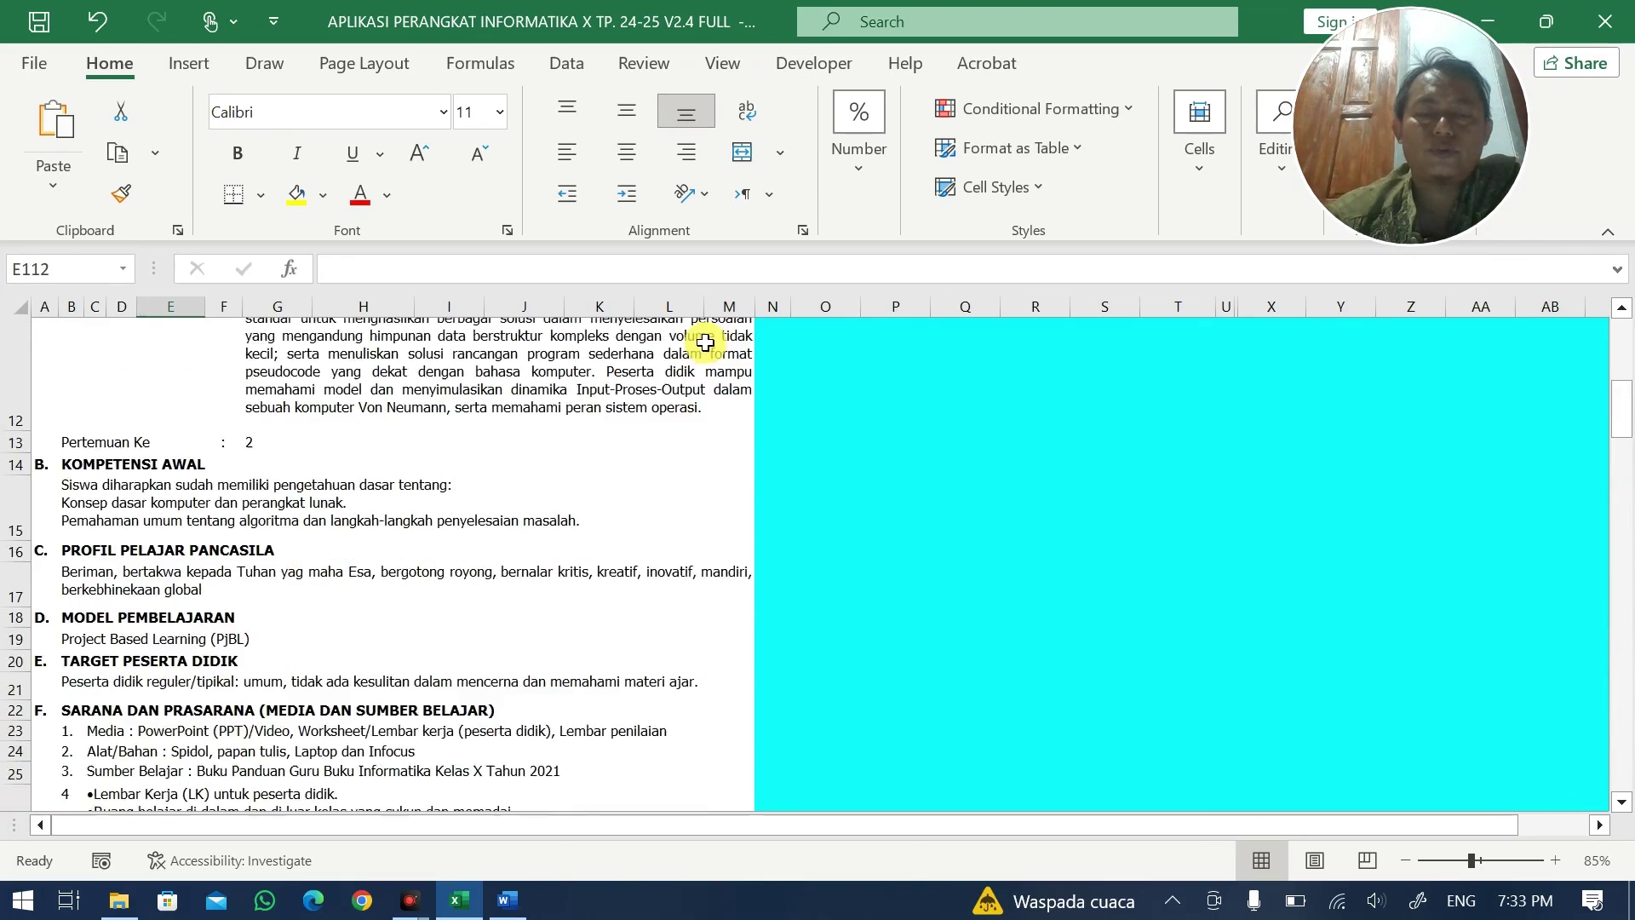
{"action": "scroll", "coordinate": [705, 342], "scroll_direction": "up", "scroll_amount": 4}
- Set the module back to meeting 1 and close the workbook from the home page
{"action": "left_click", "coordinate": [964, 404]}
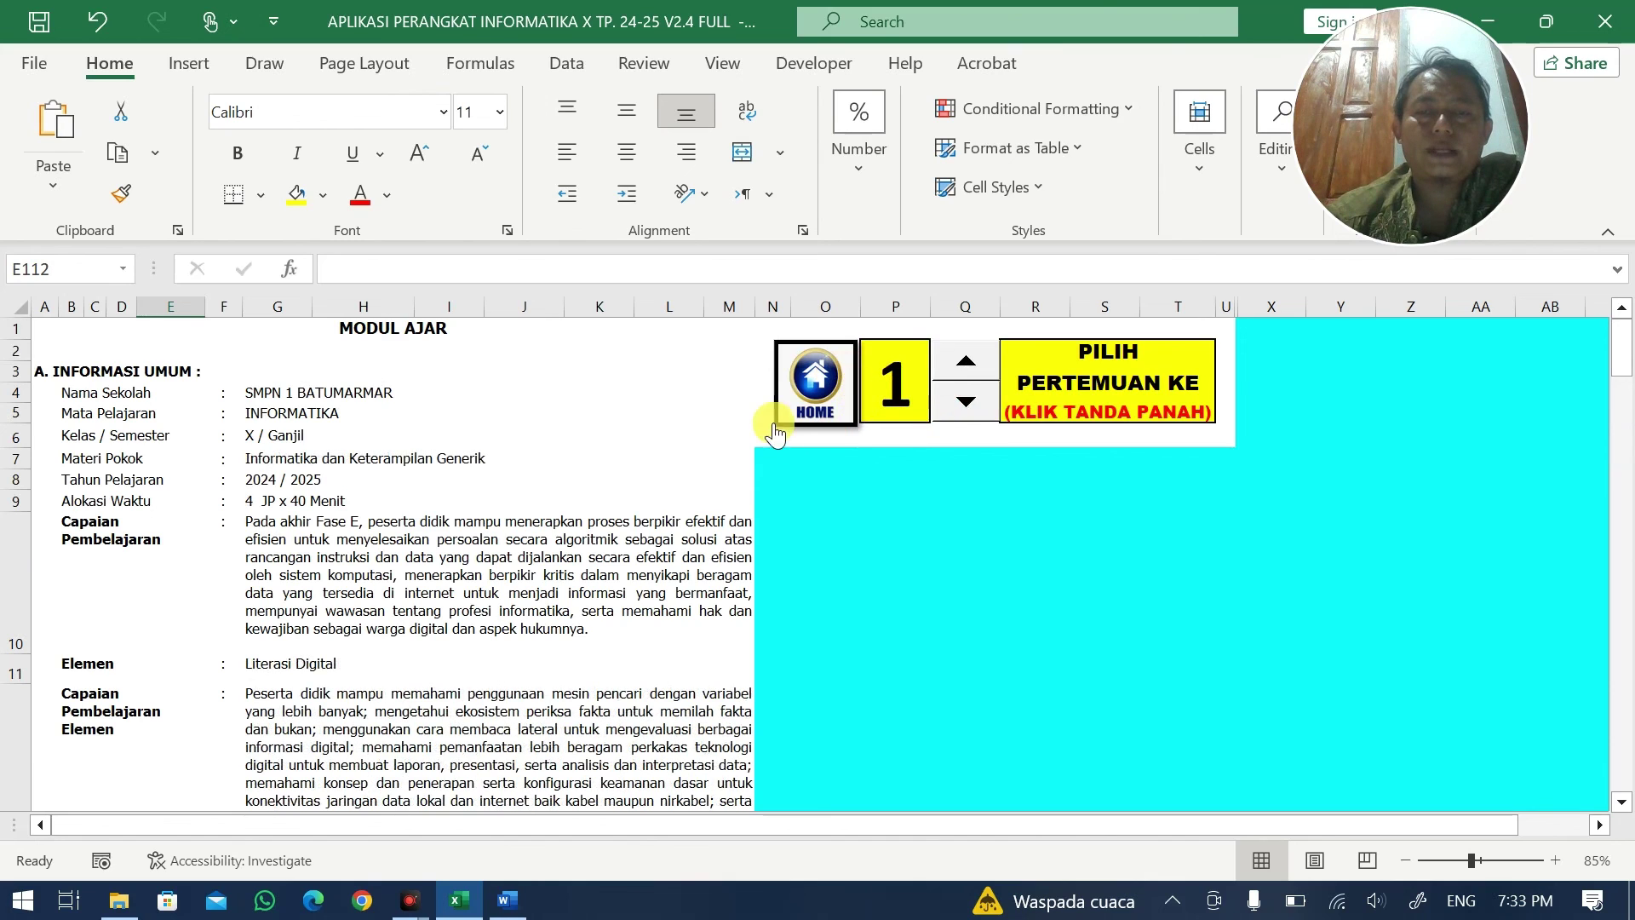
{"action": "left_click", "coordinate": [791, 400]}
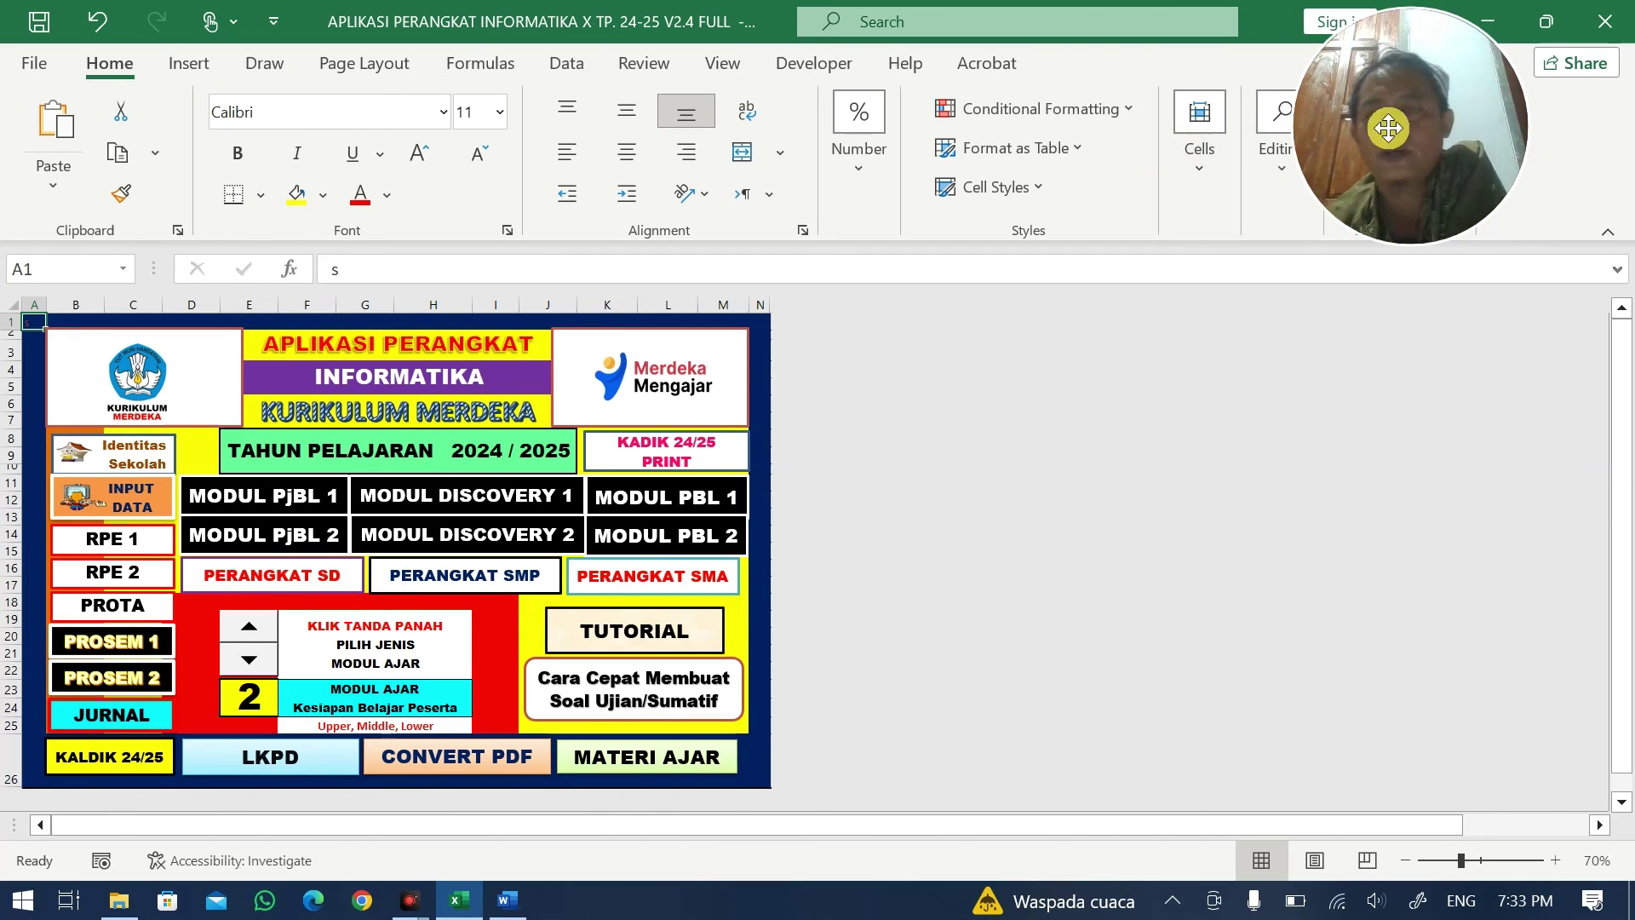
{"action": "left_click", "coordinate": [1625, 24]}
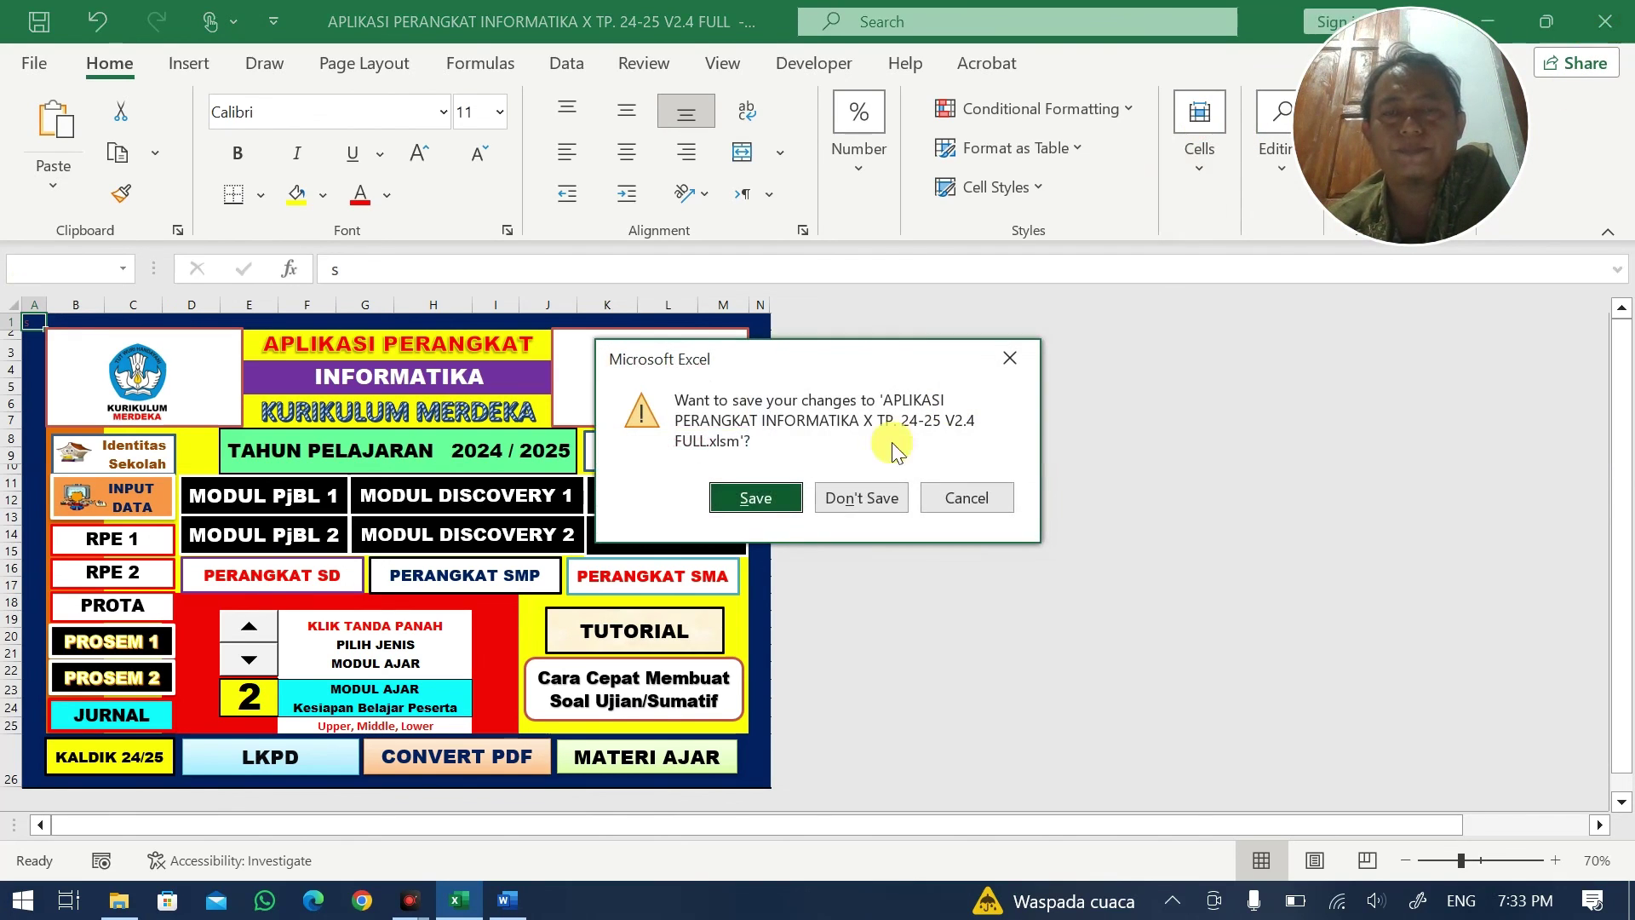